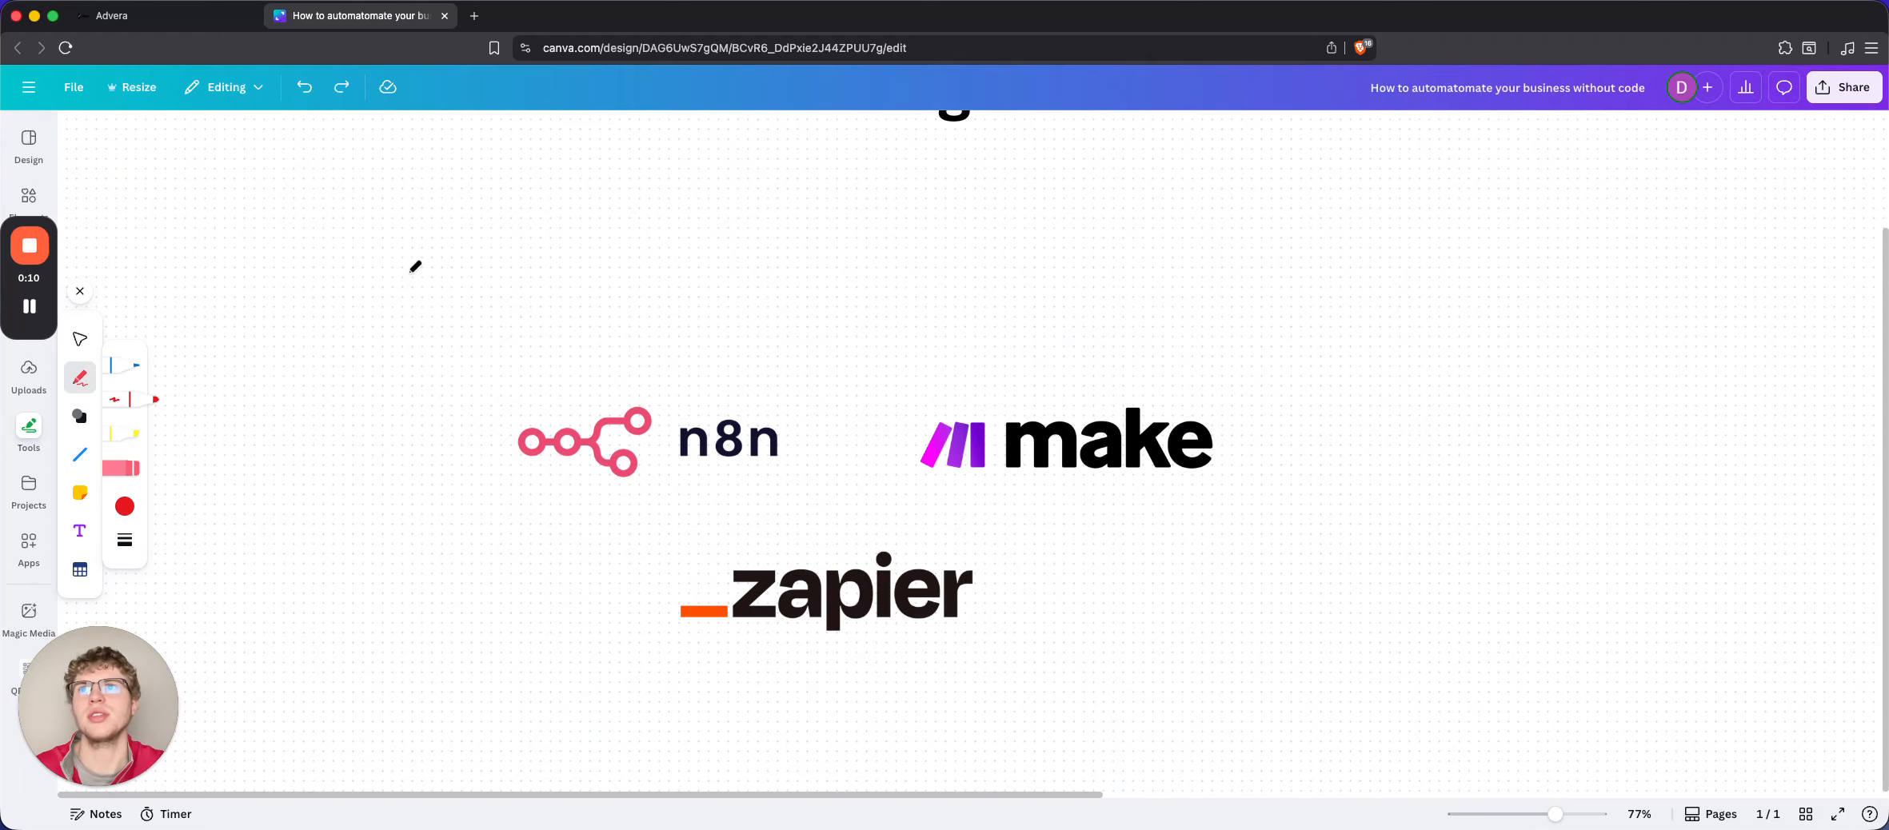
Draw a freehand red frame around the n8n, Make and Zapier logos and underline each logo
mouse_move(408, 272)
mouse_down()
mouse_move(552, 807)
mouse_move(1237, 688)
mouse_move(1262, 297)
mouse_move(359, 308)
mouse_up()
drag(528, 507, 1215, 495)
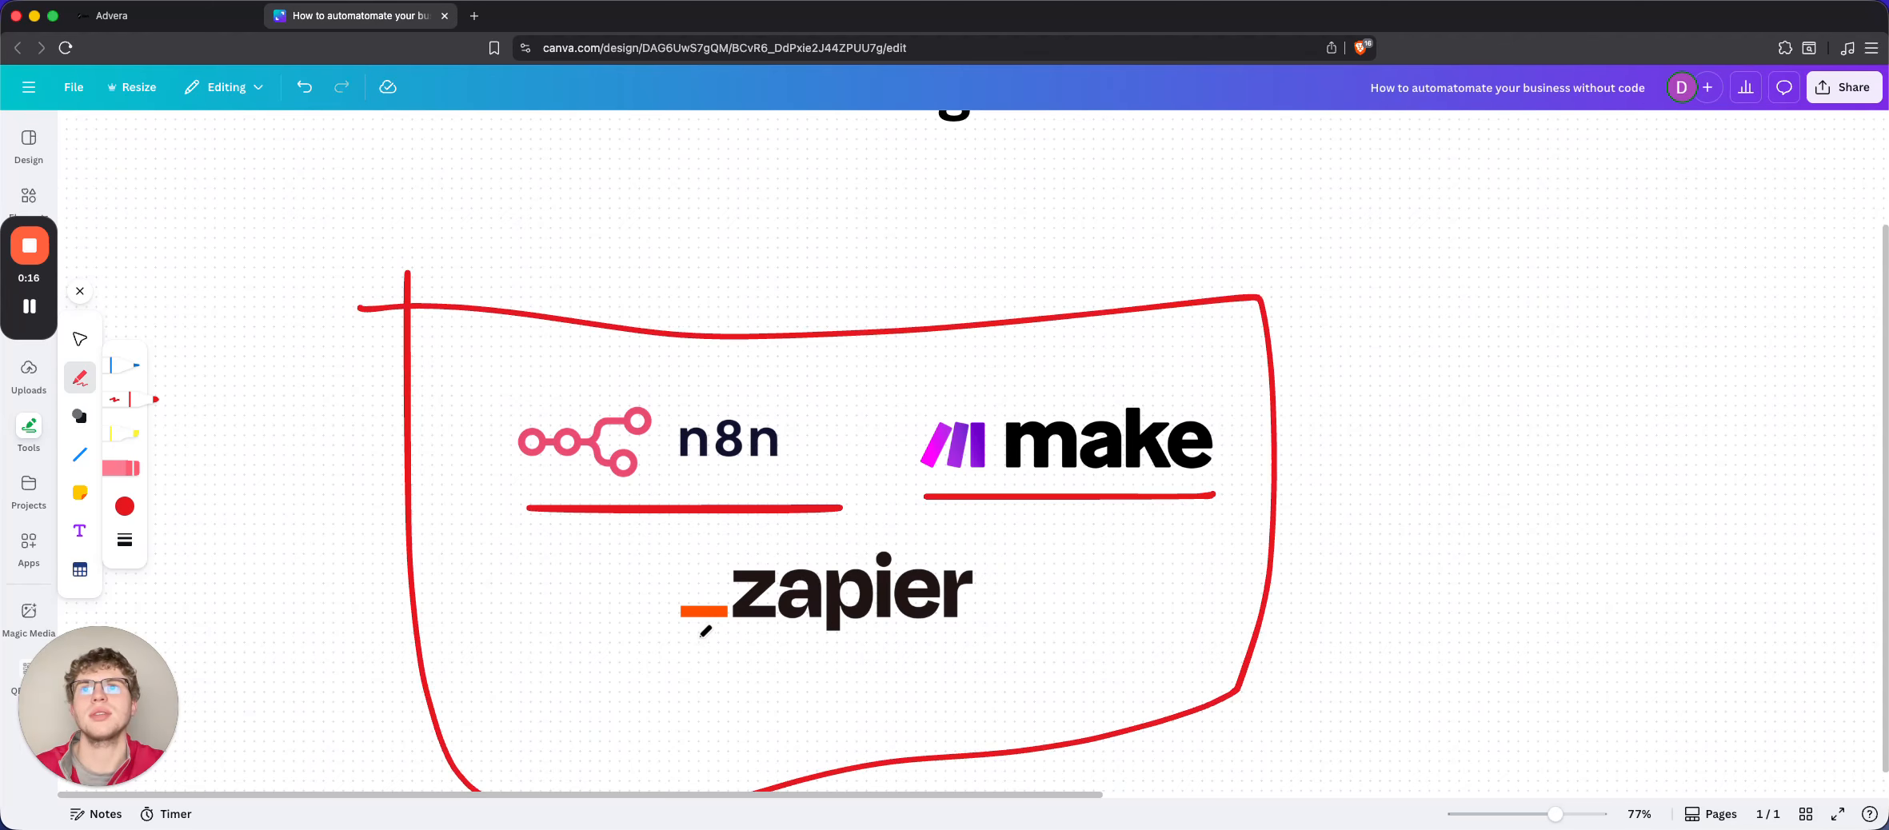
drag(698, 637, 978, 625)
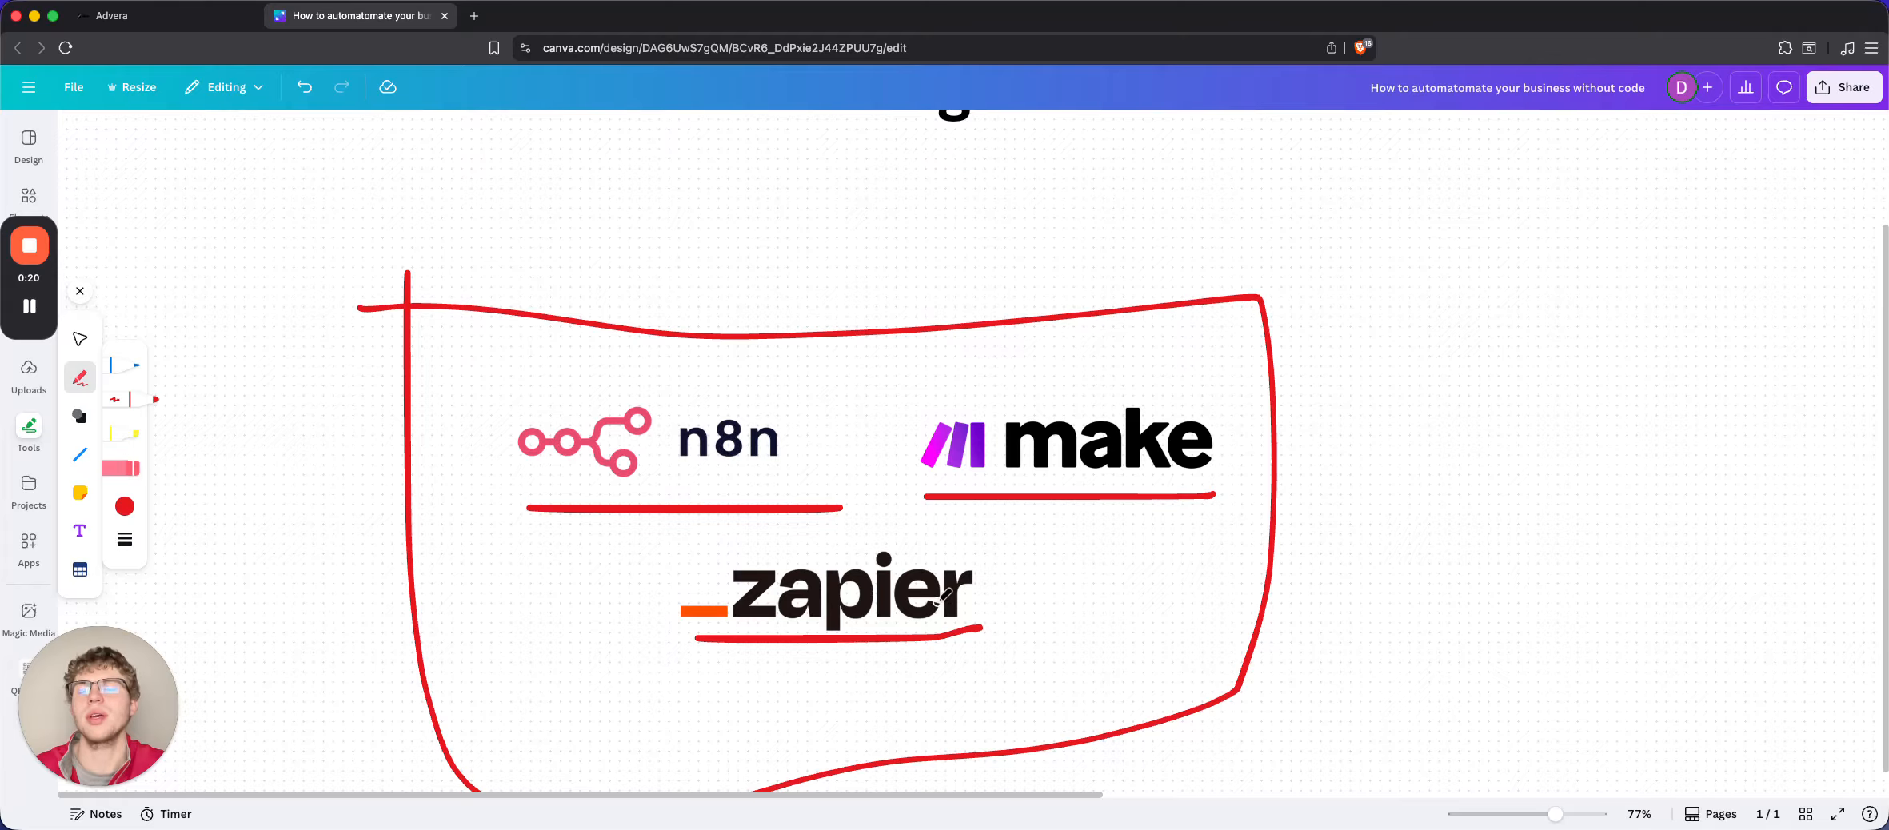
Draw a red arrow from the framed automation logos towards the HighLevel logo
scroll(944, 596, right, 5)
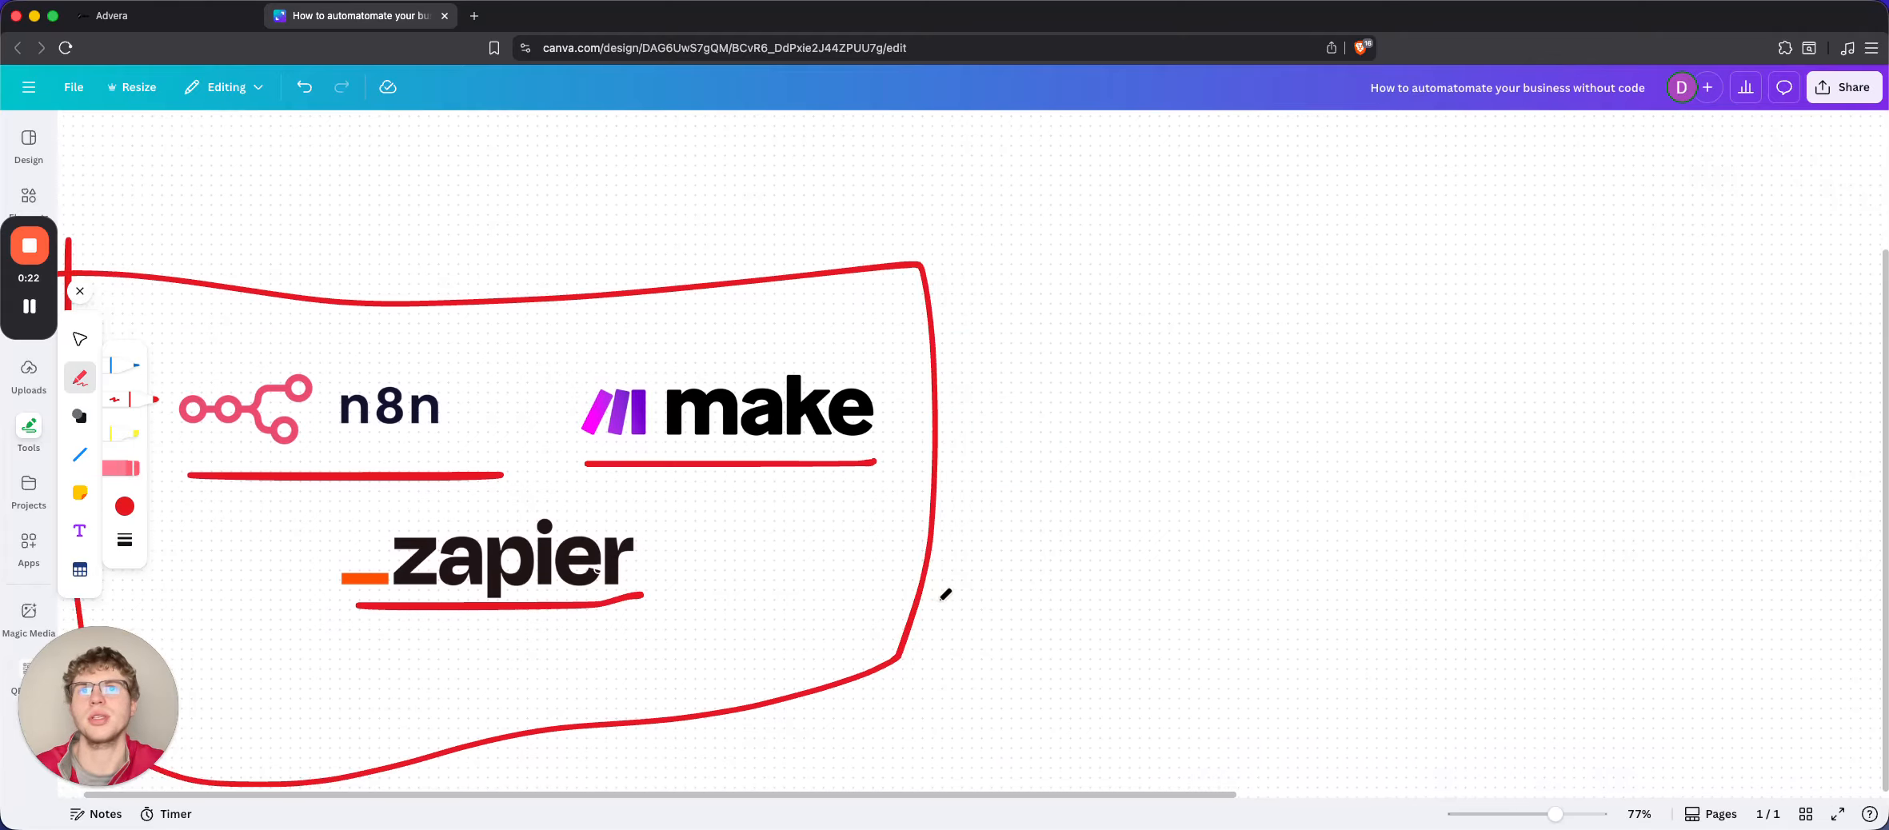
mouse_move(924, 486)
mouse_down()
mouse_move(1674, 513)
mouse_move(1672, 538)
mouse_move(1527, 430)
mouse_up()
scroll(1527, 429, right, 10)
scroll(1527, 429, down, 5)
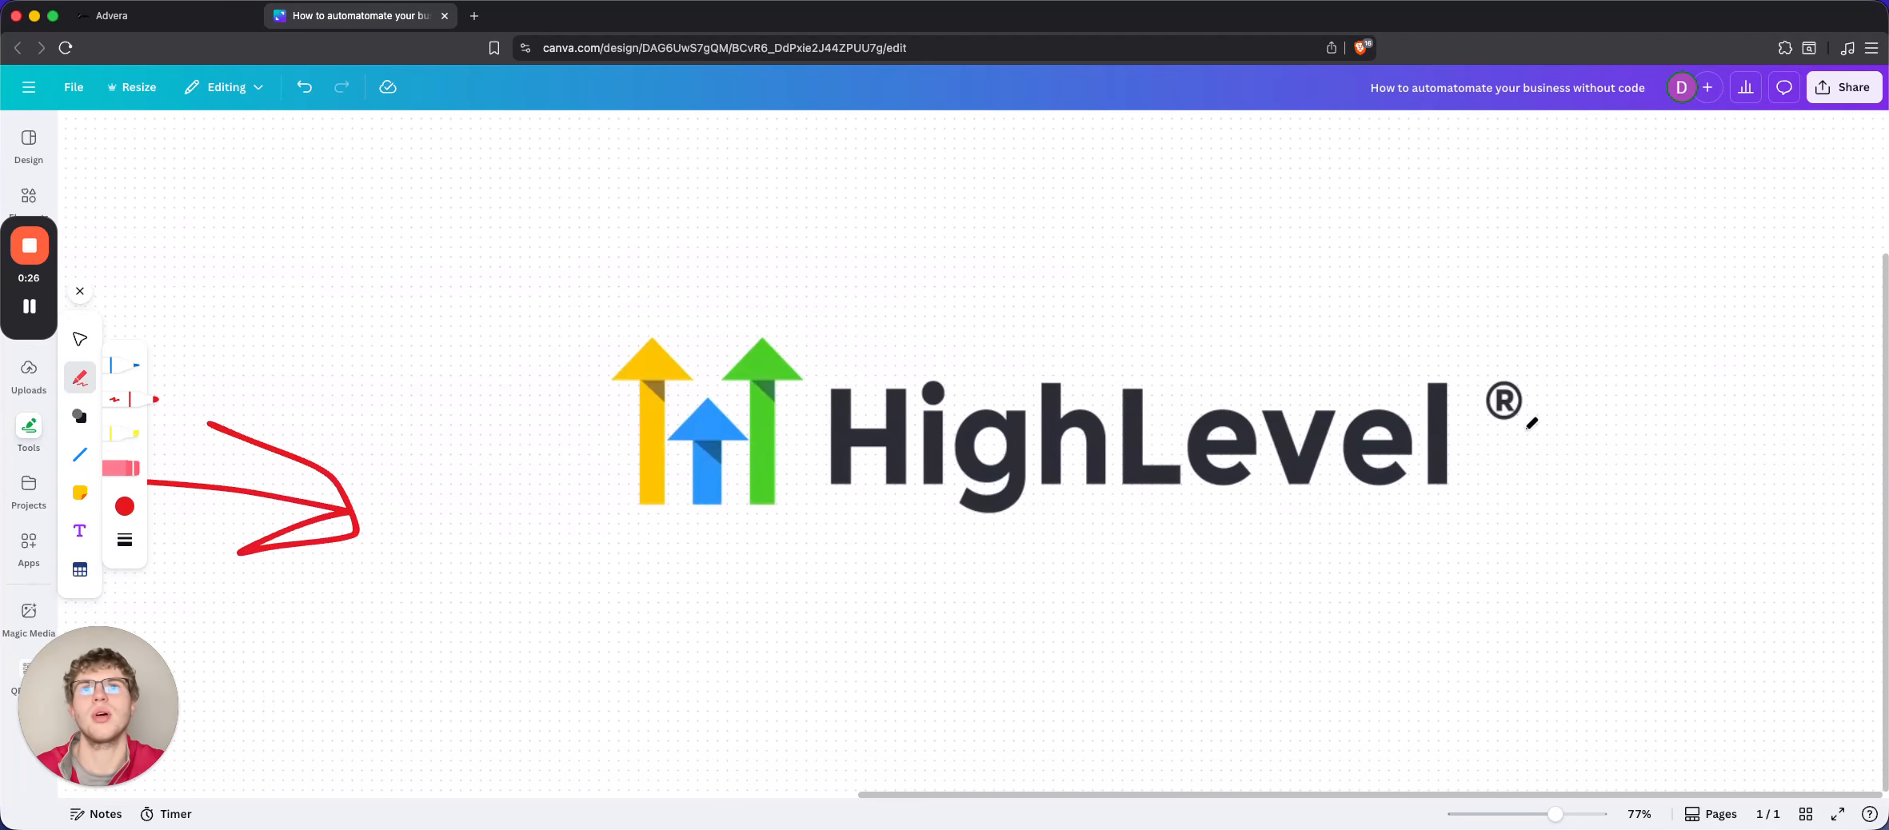
scroll(1242, 440, down, 4)
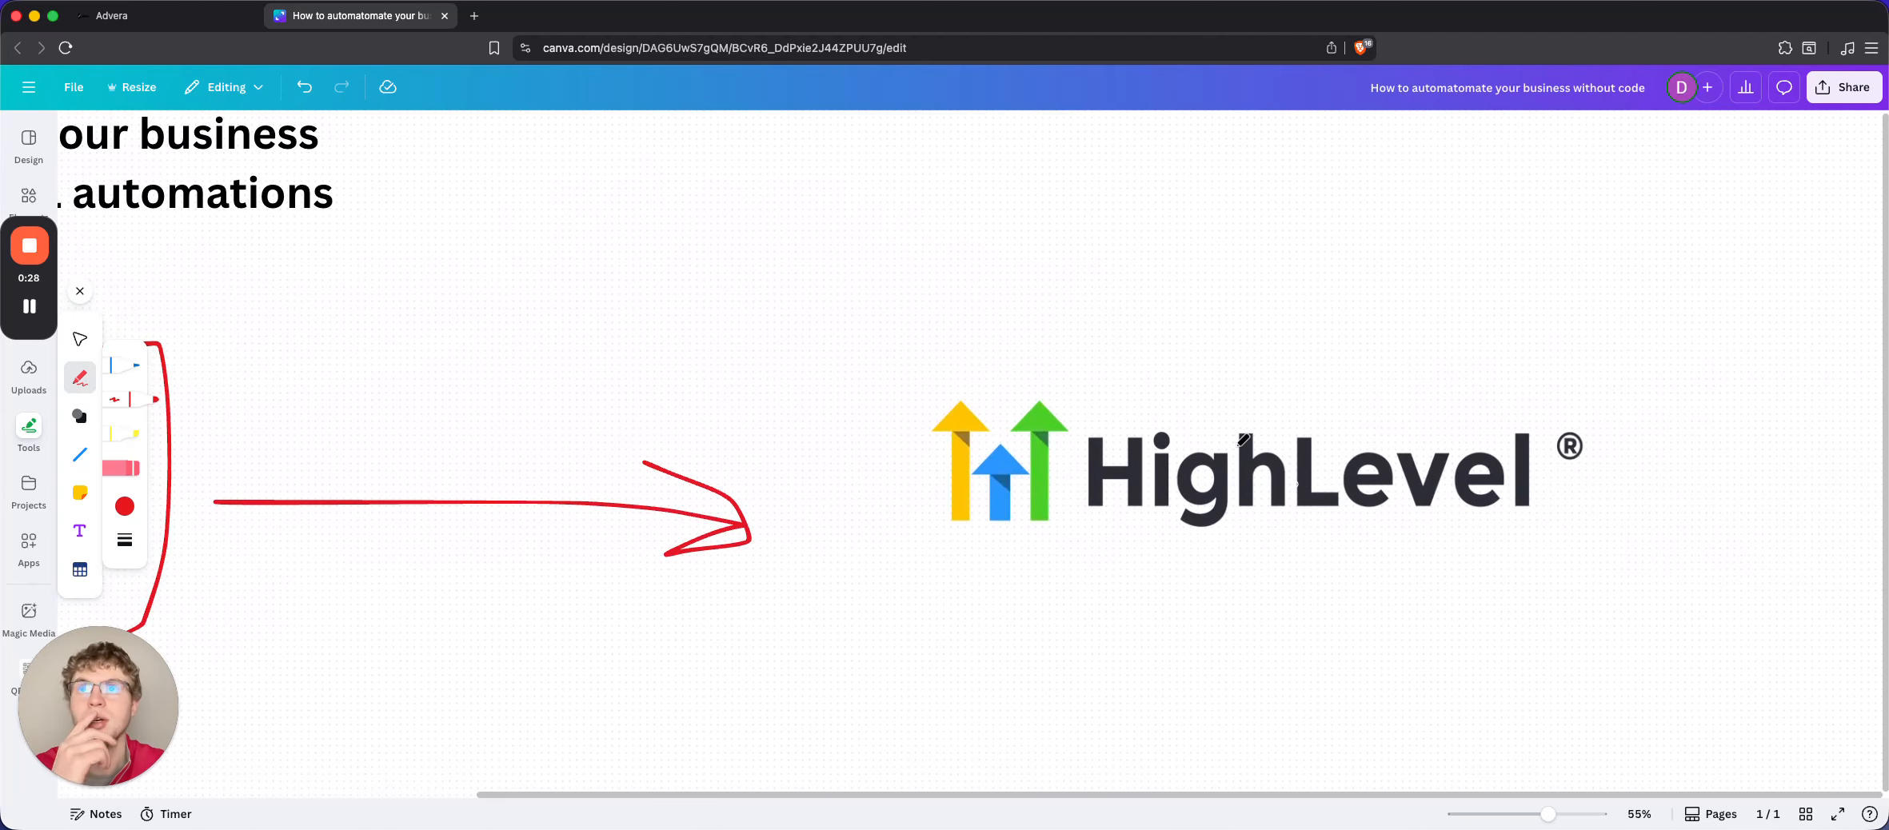
Switch to HighLevel and open the MAIN PIPE pipeline to view its stages
click(144, 15)
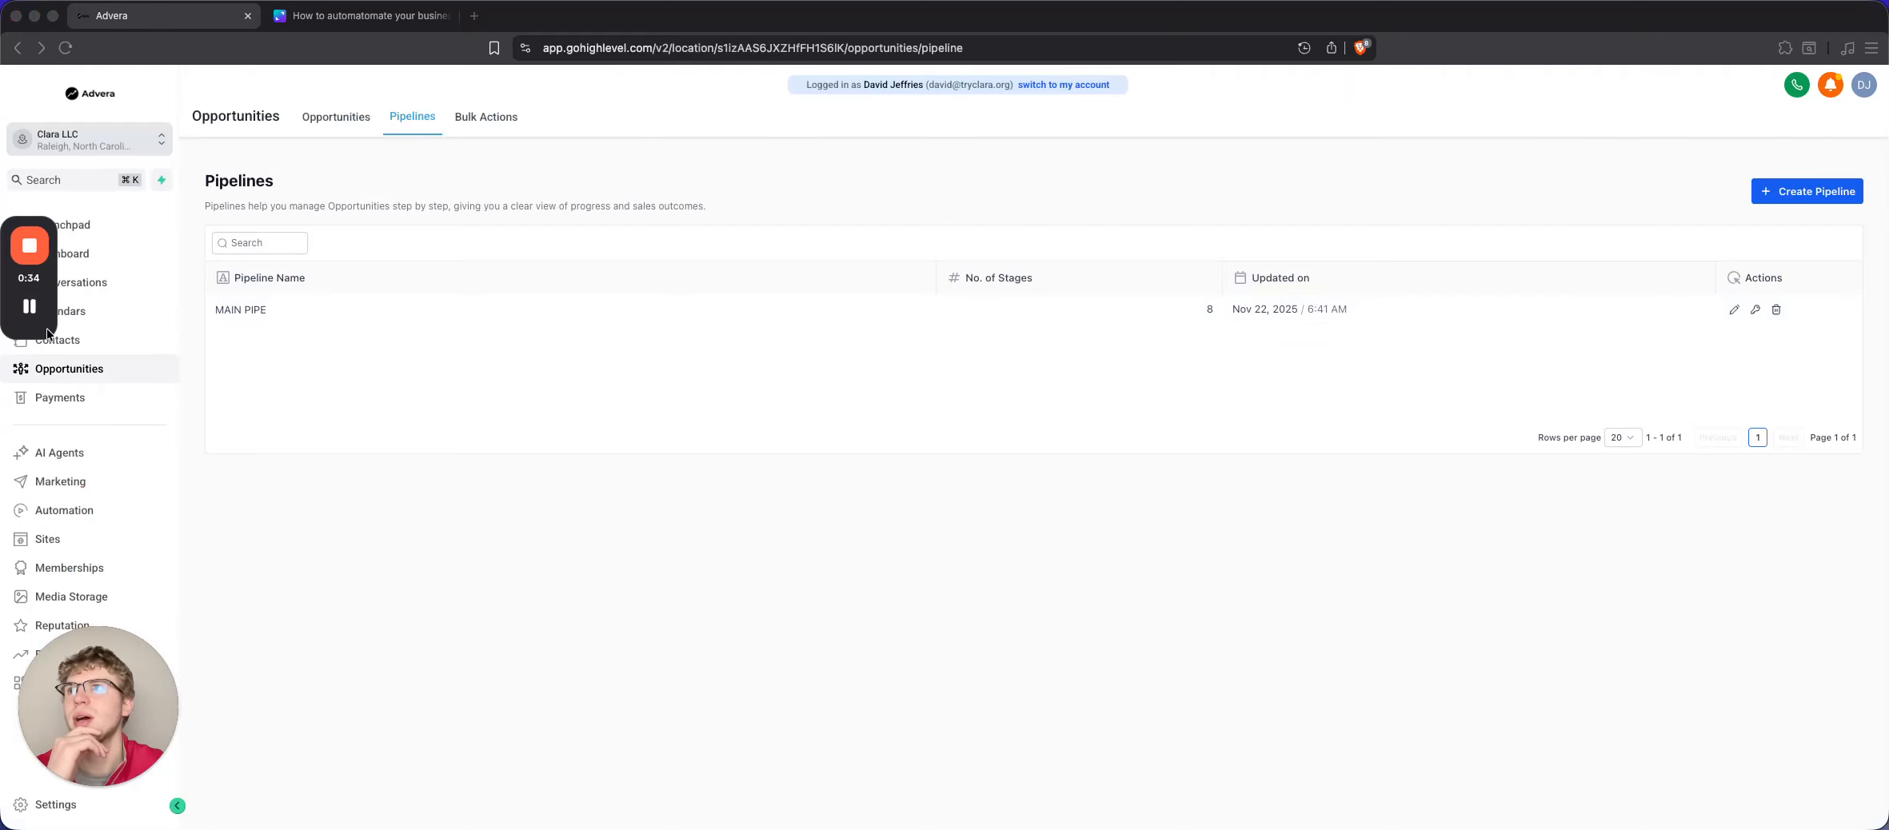
drag(46, 328, 711, 178)
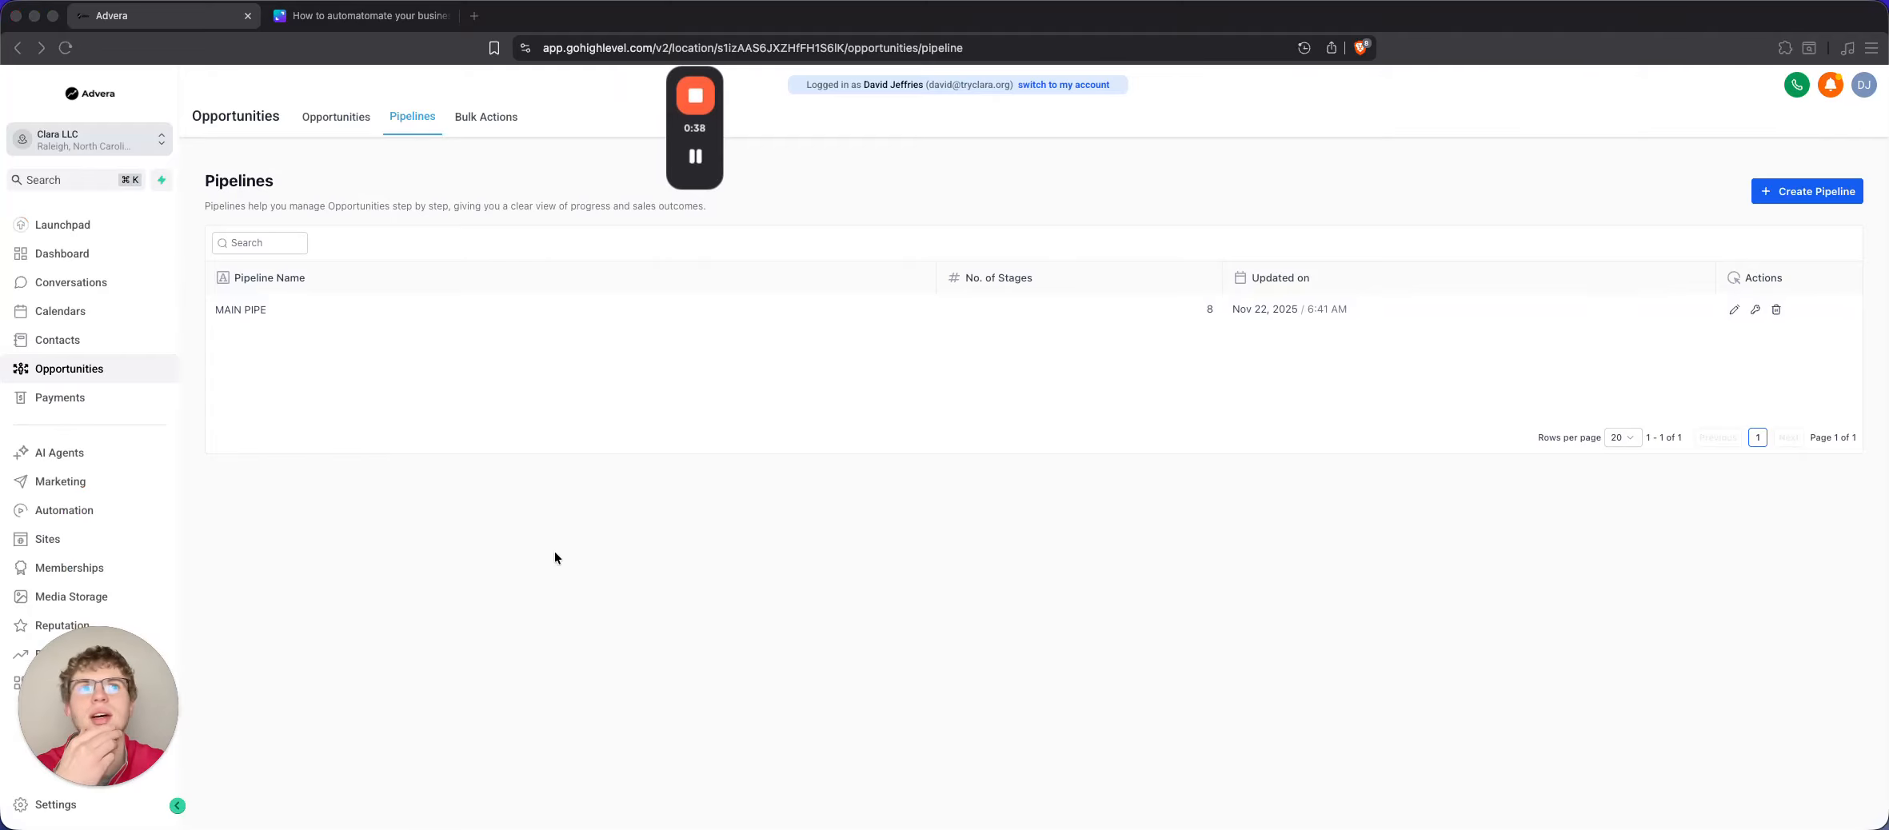
click(1734, 310)
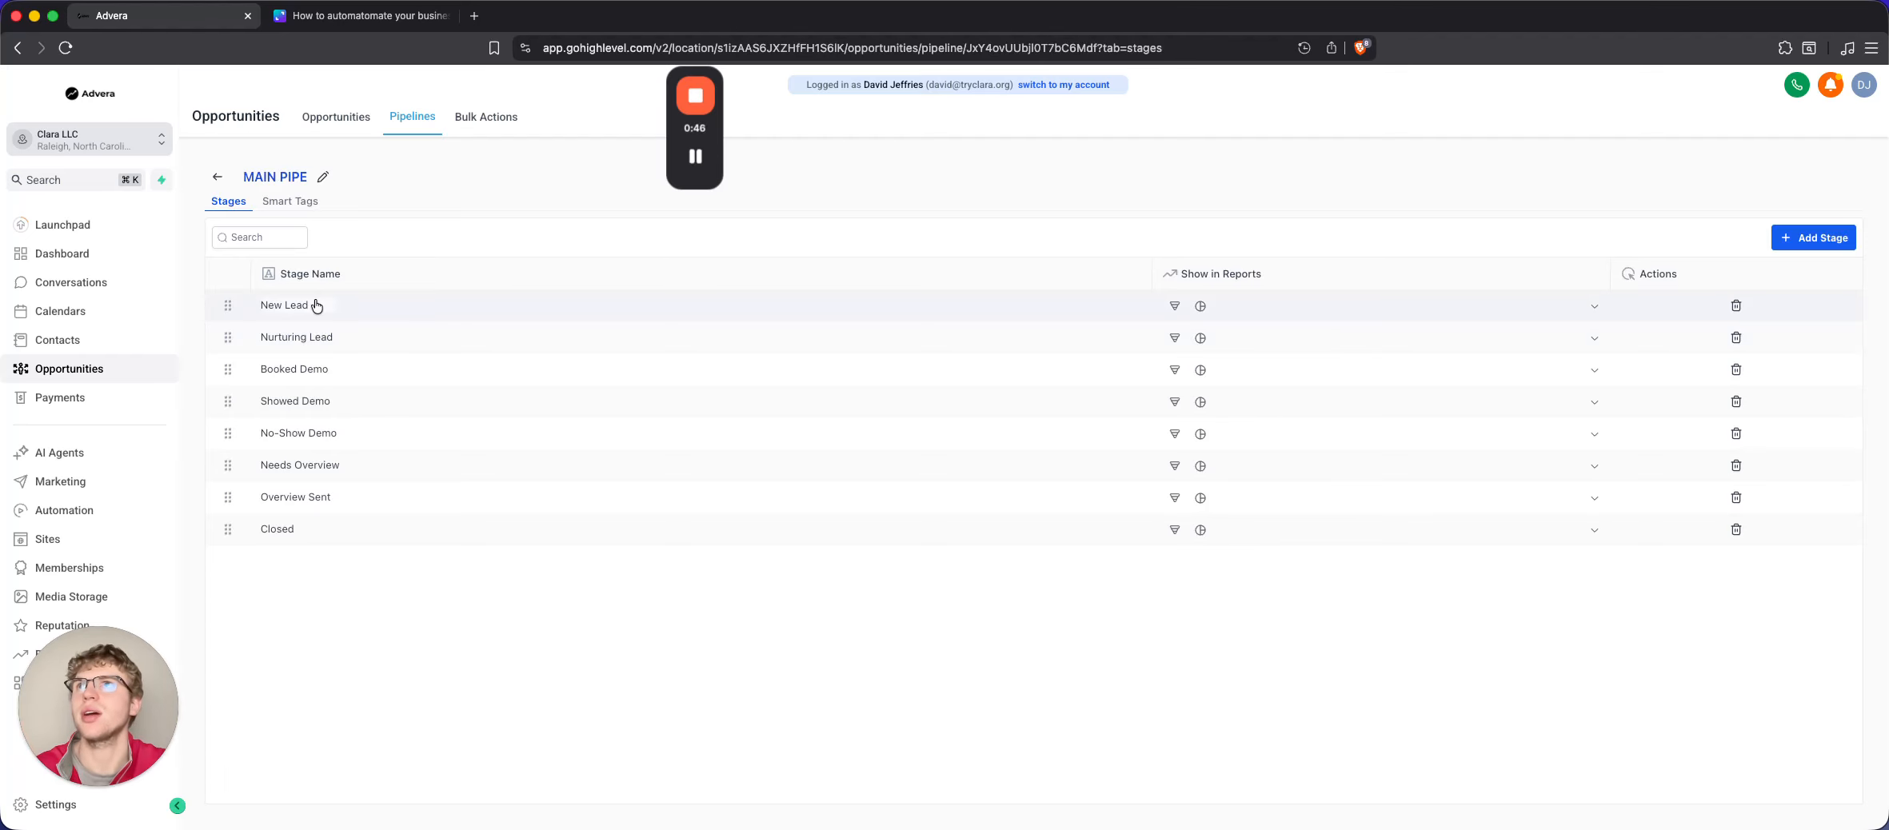
Open tryclara.org in a new browser tab, view the top of its landing page and close the tab
click(474, 16)
text(tryclara.org)
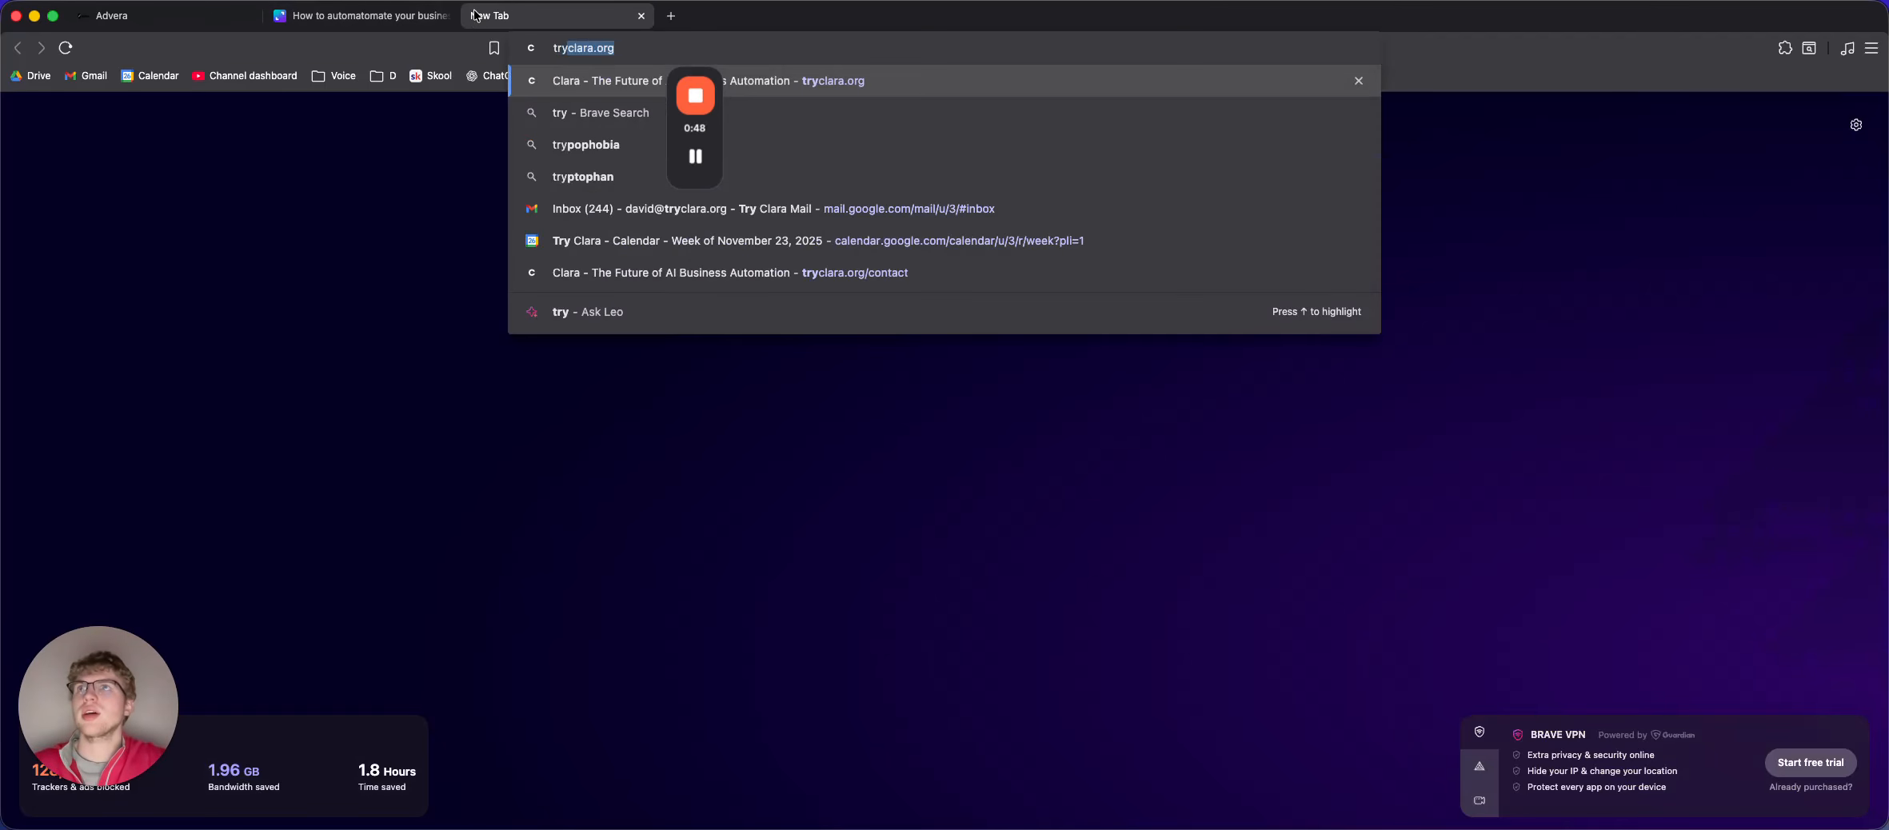
key(Return)
scroll(1095, 494, down, 1)
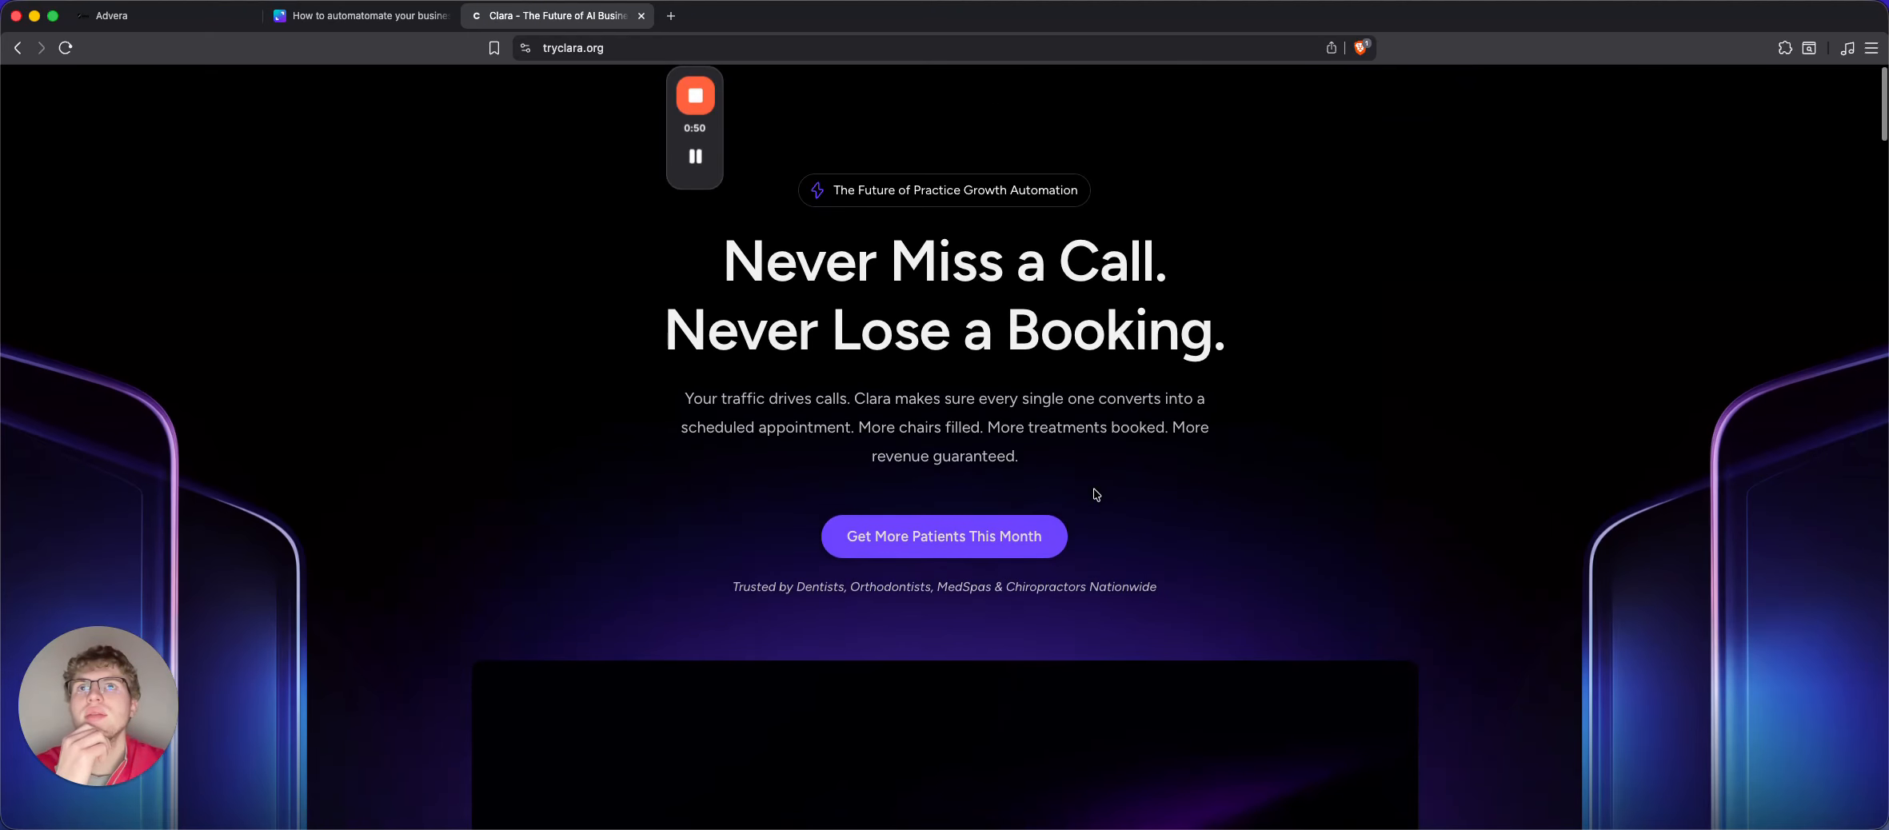
scroll(1095, 494, up, 1)
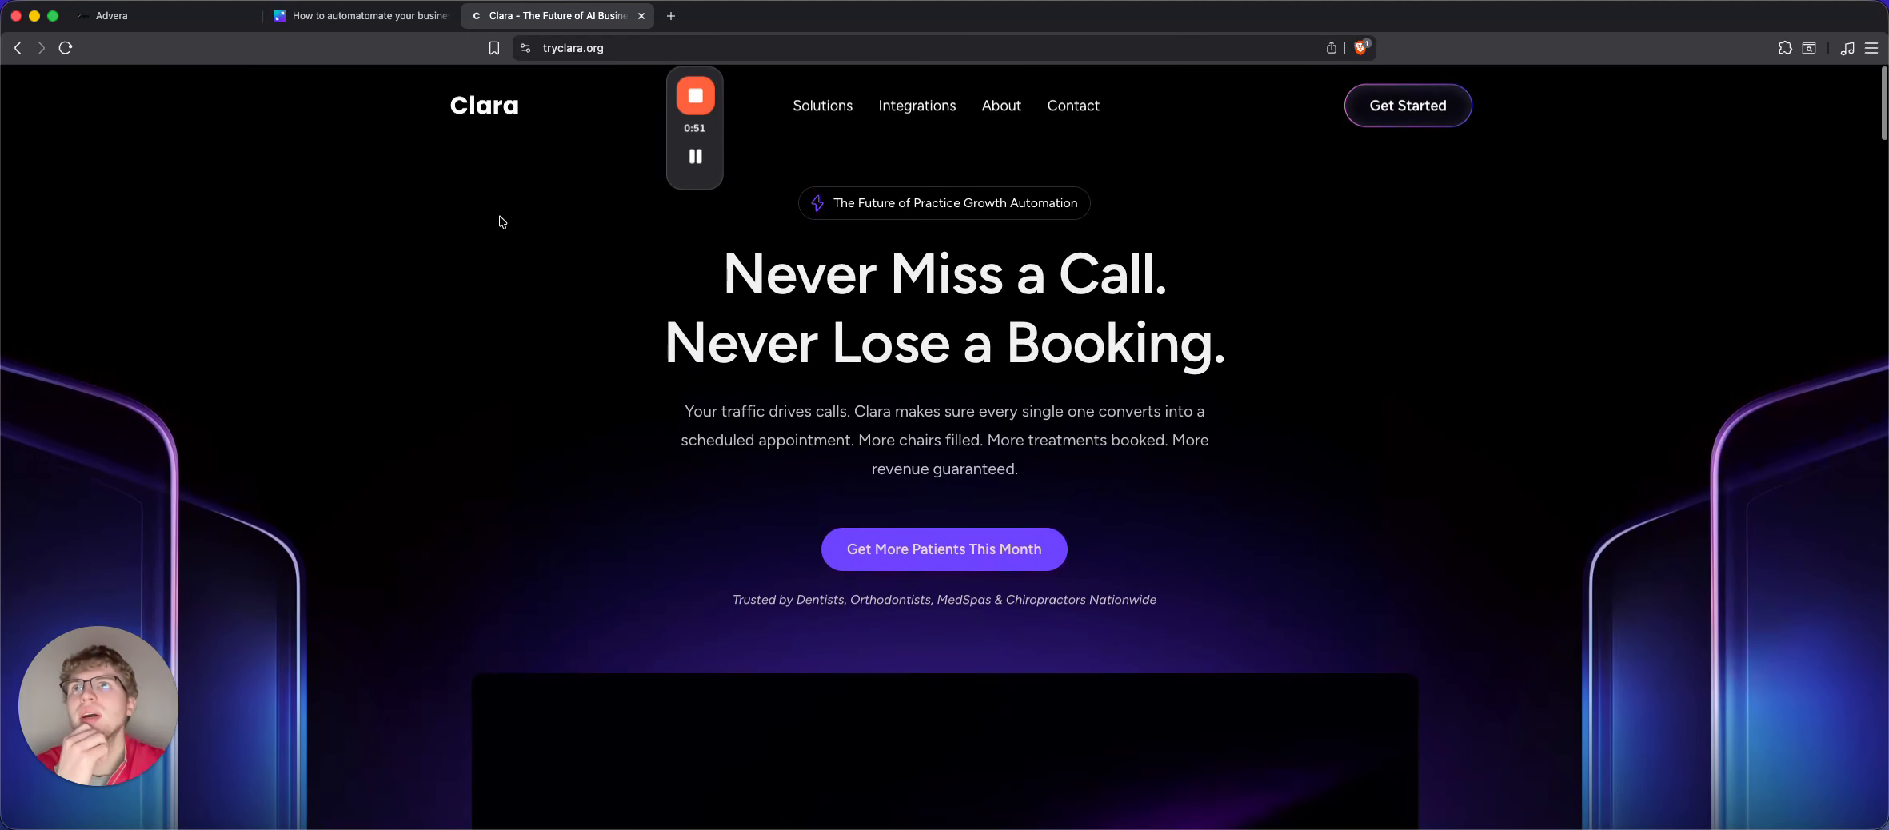
click(643, 18)
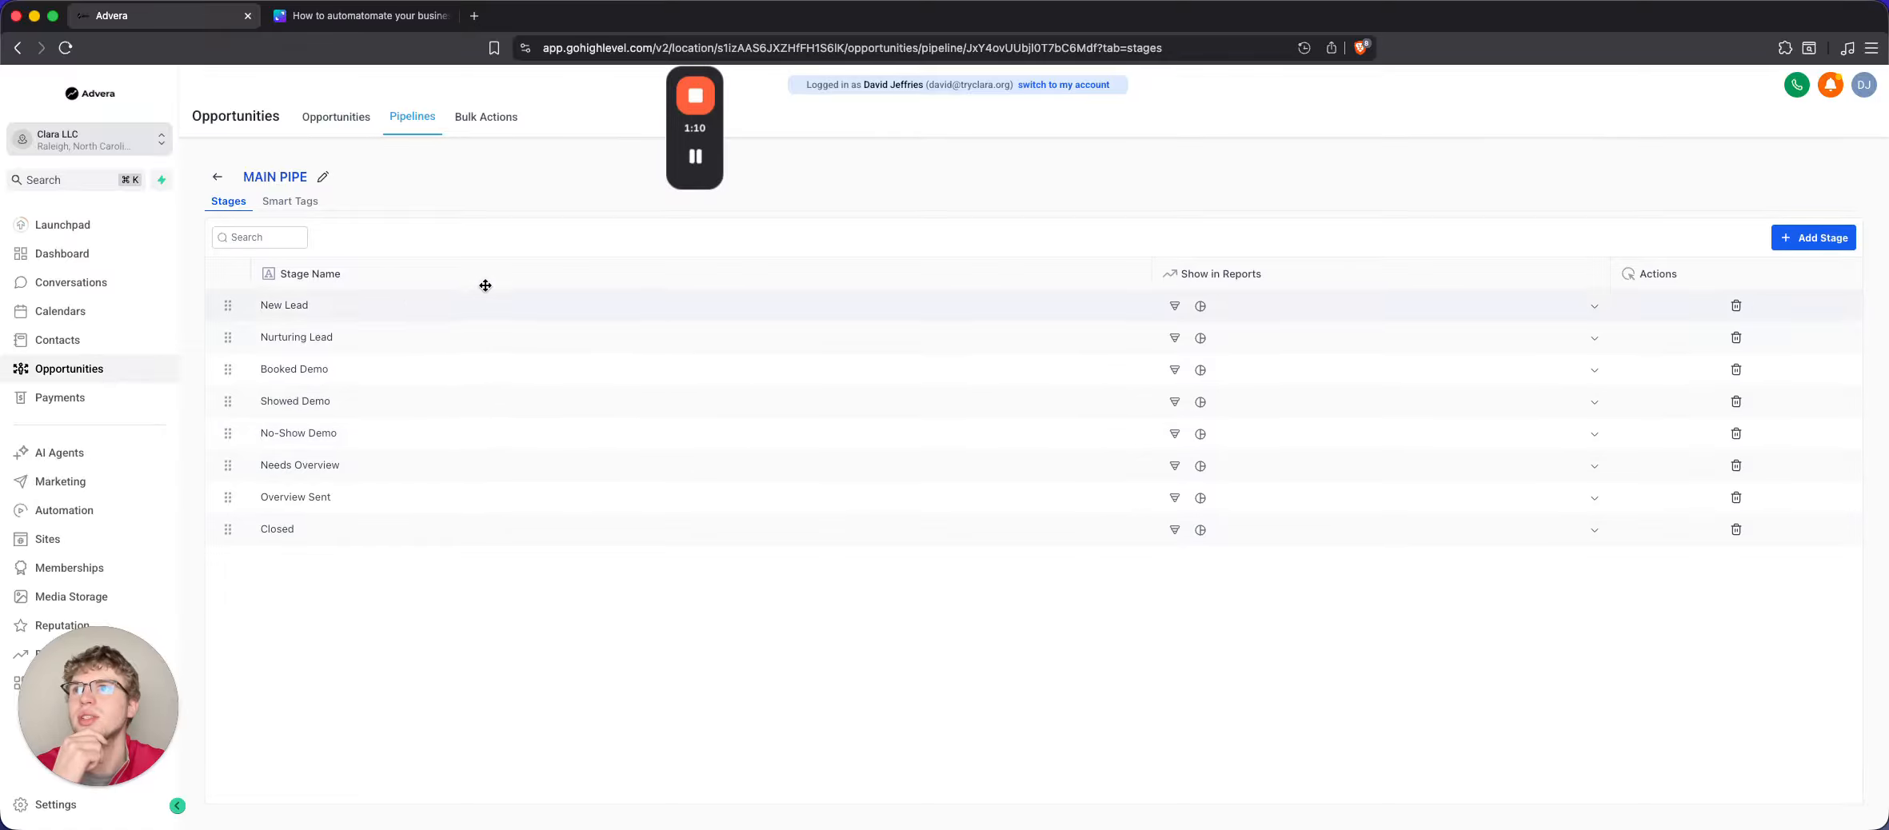
Leave the pipeline, open the "Nurture Tag → Nurture email campaign" workflow and inspect its Contact Tag trigger
click(228, 181)
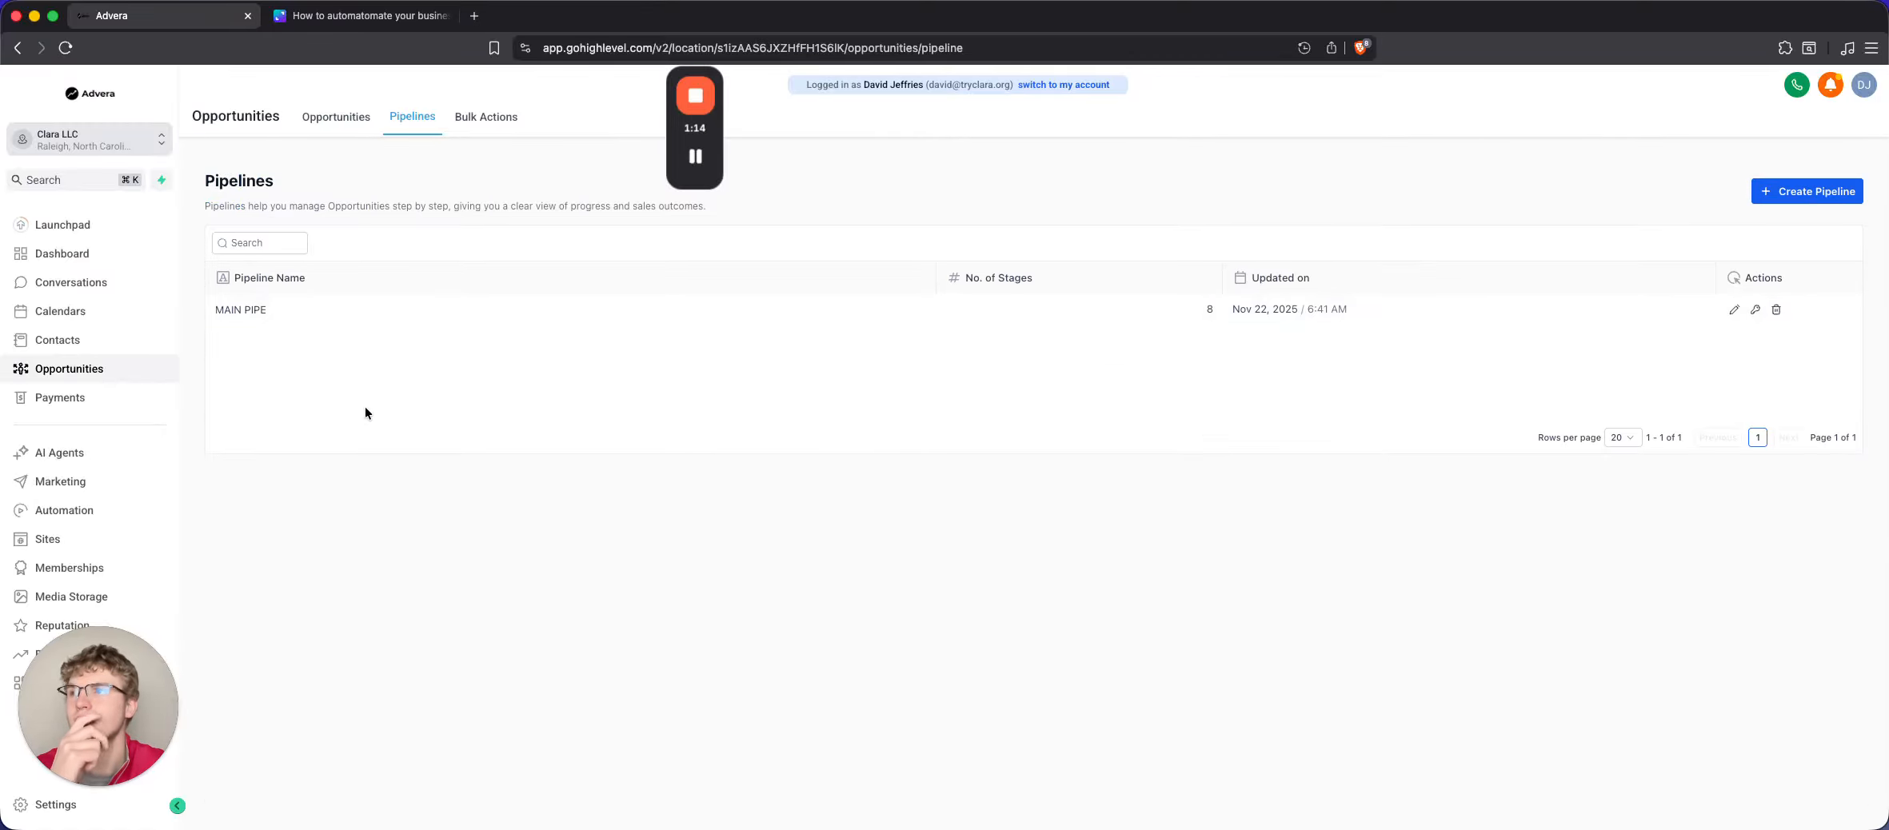
click(88, 510)
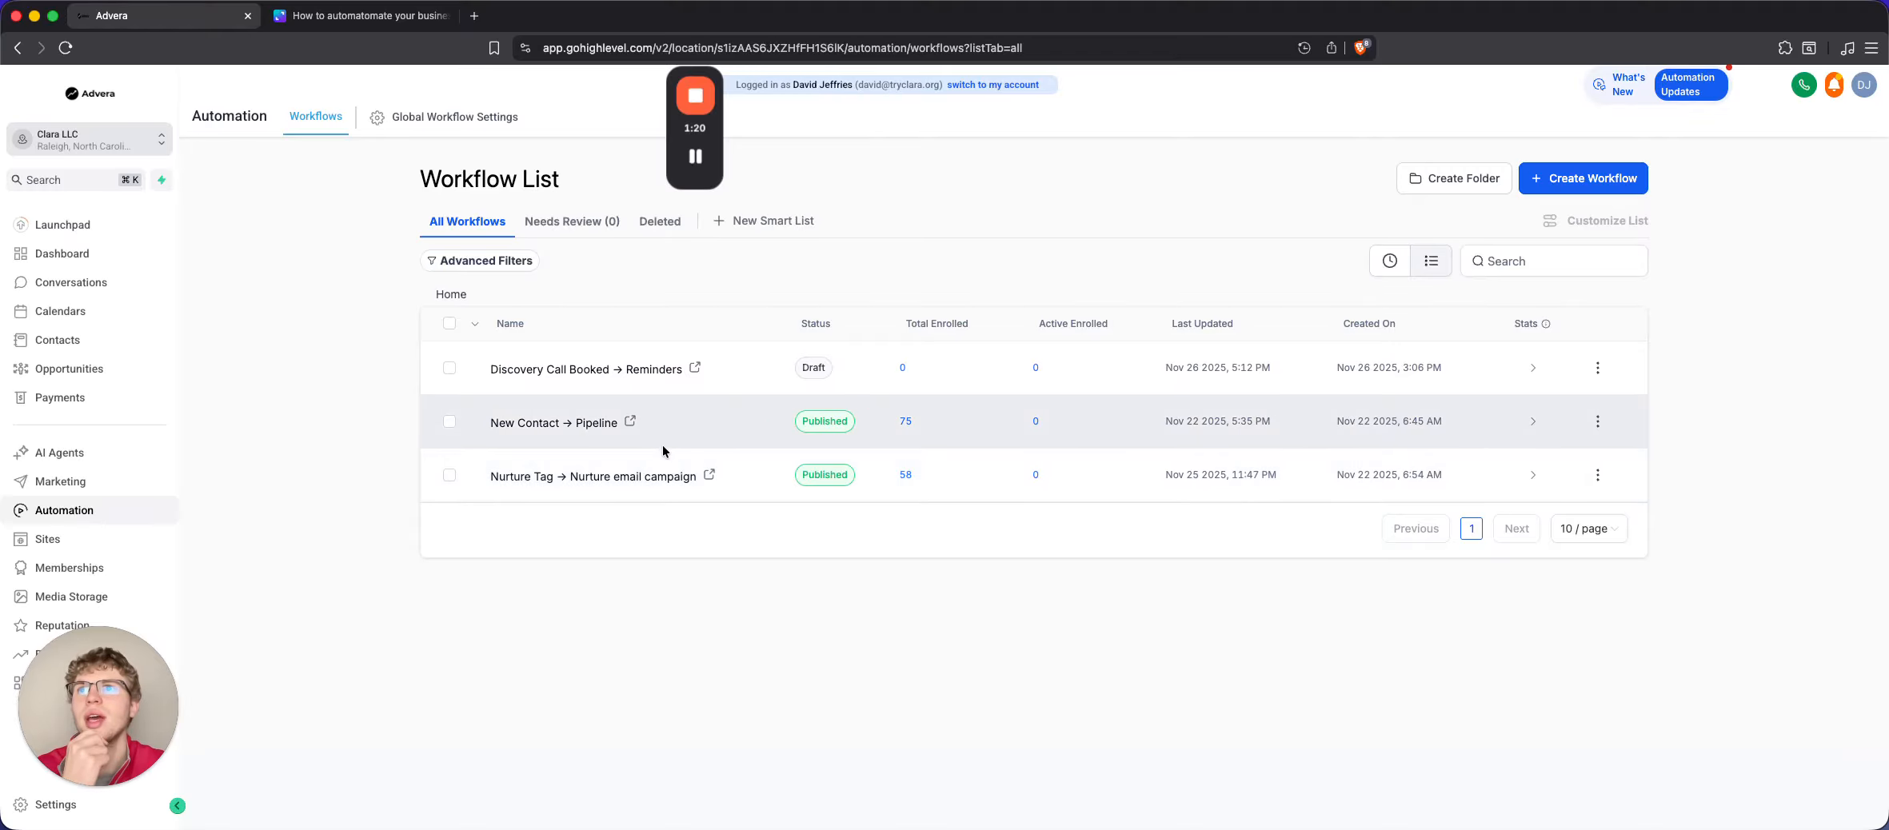
click(592, 480)
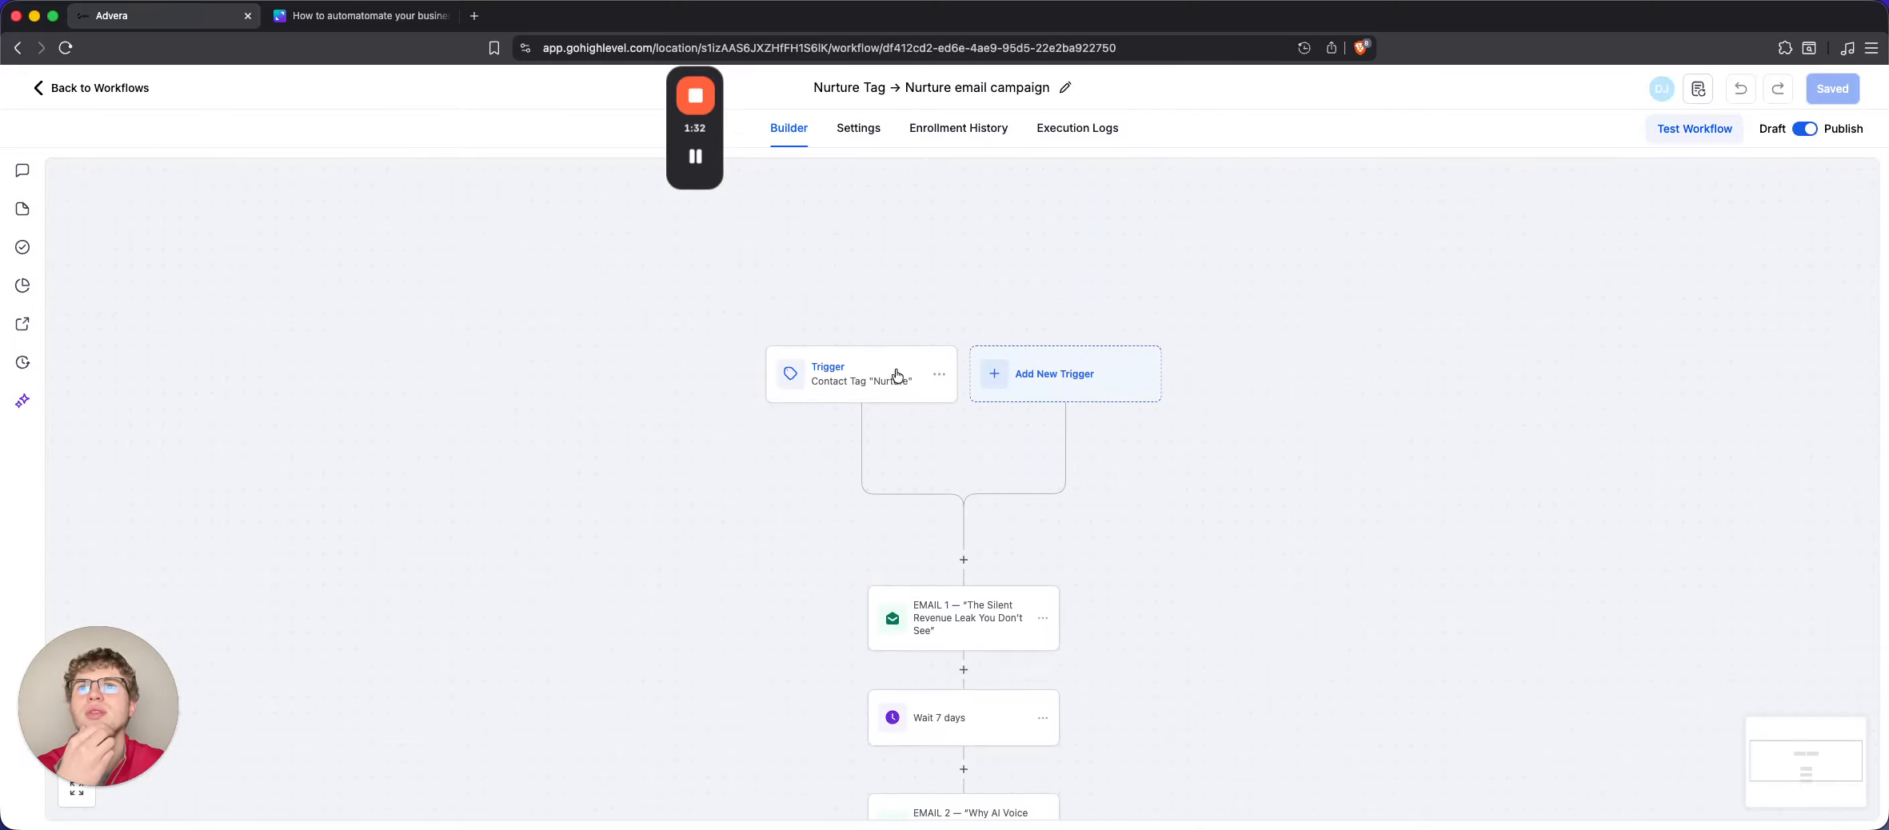
click(856, 373)
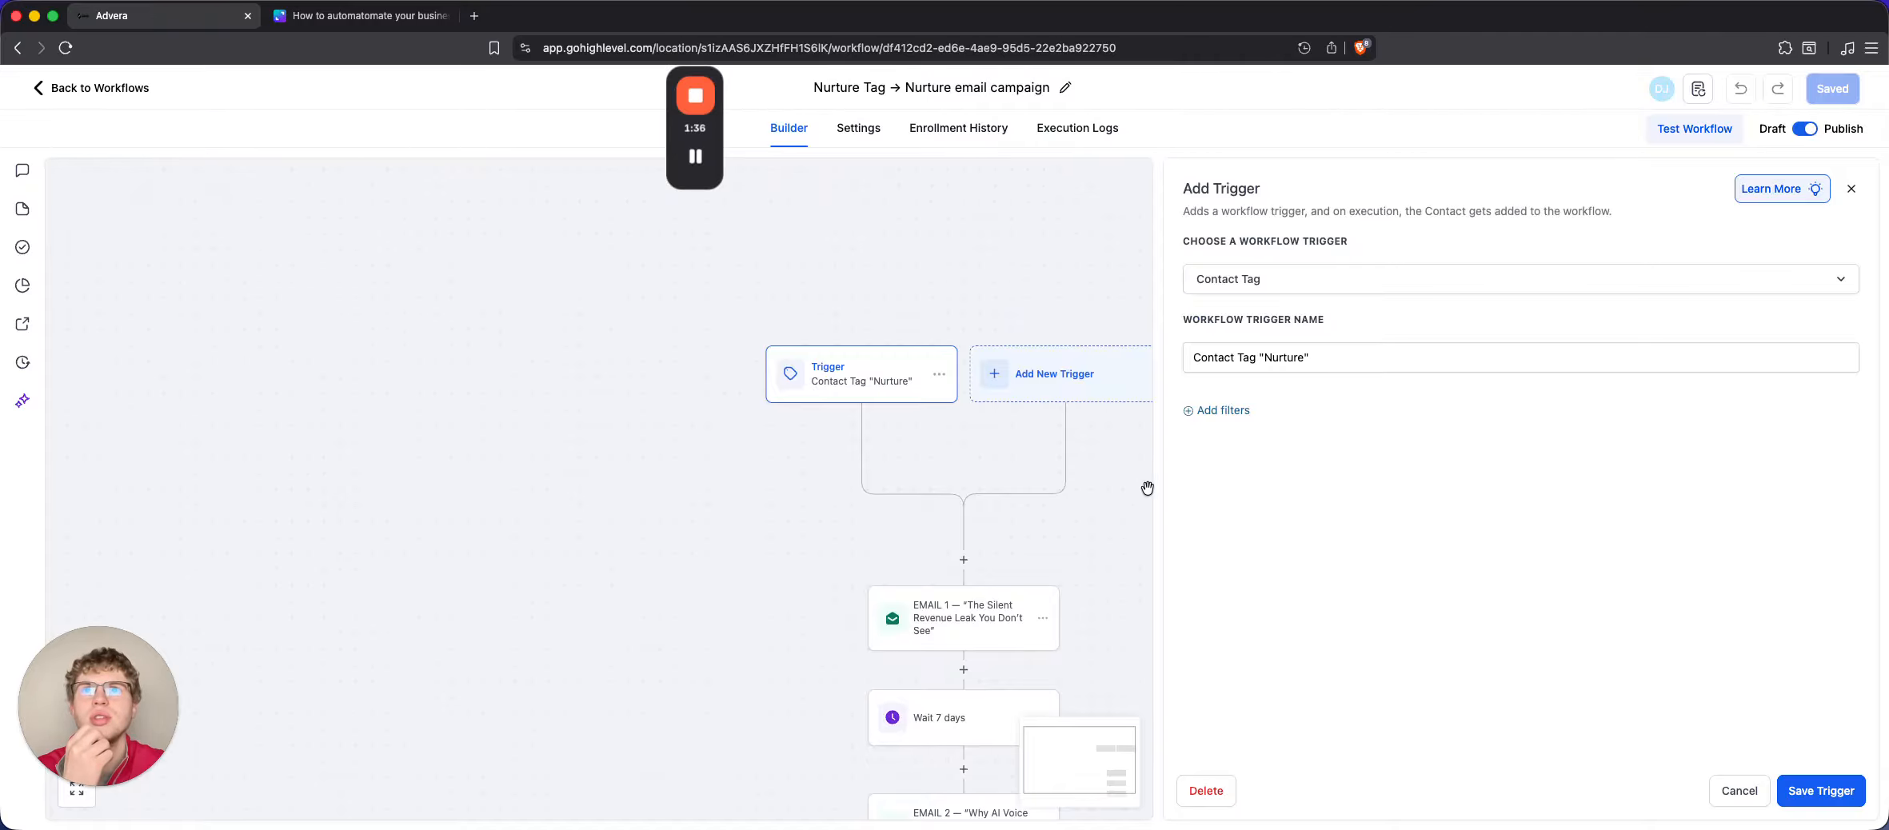
click(1854, 190)
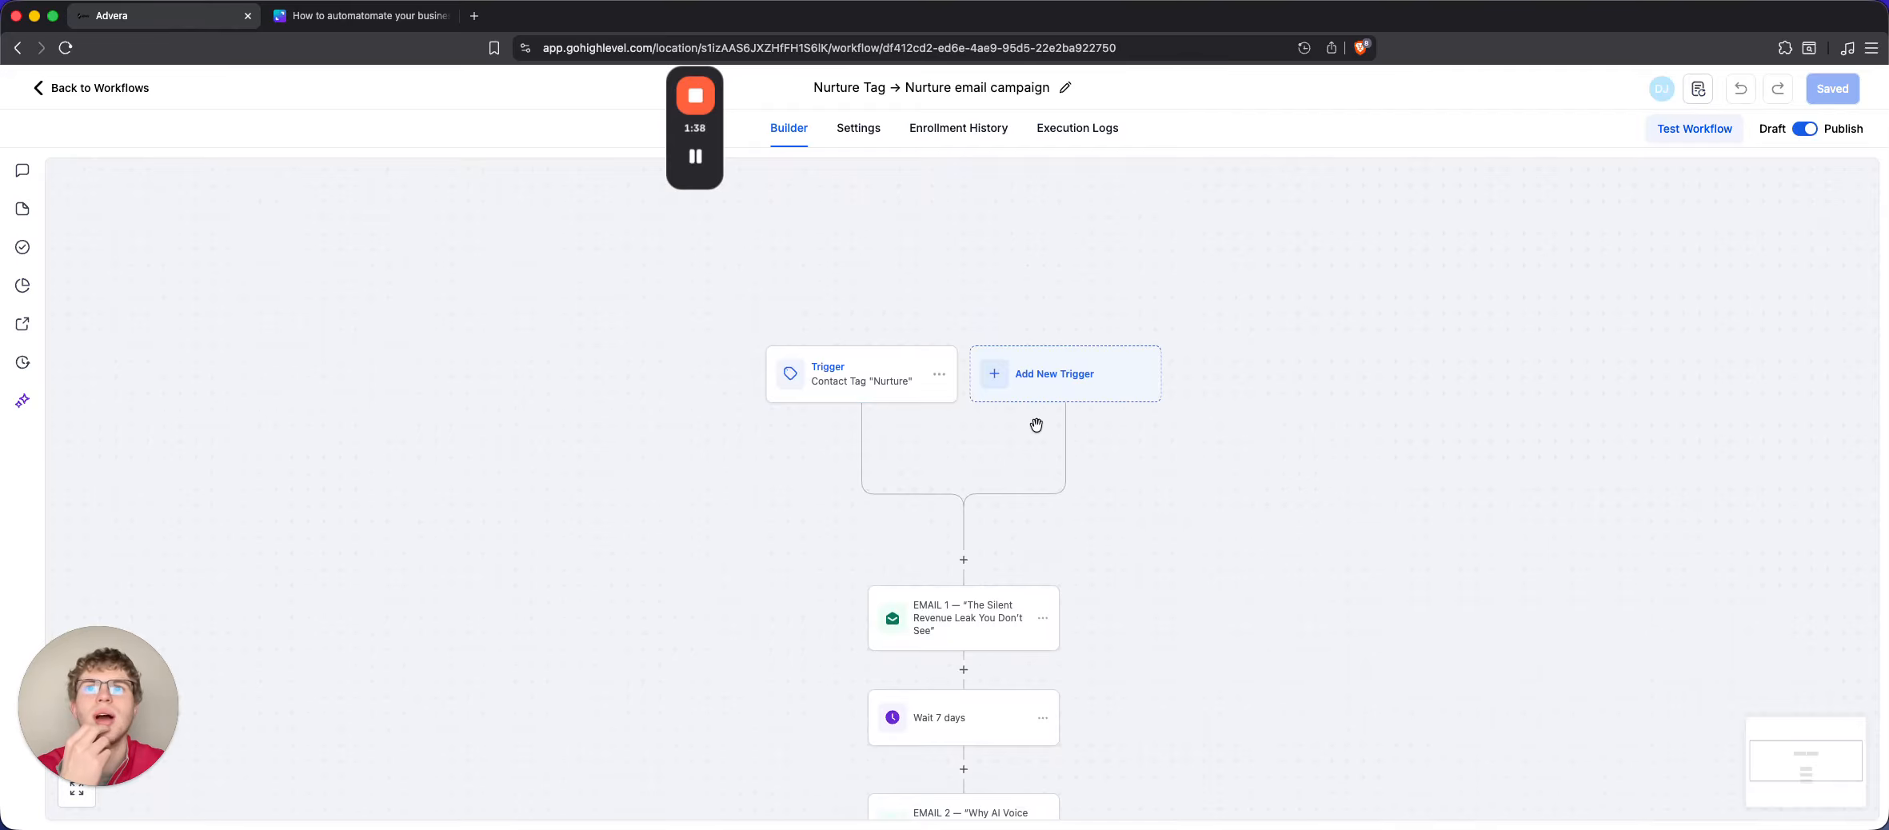
Inspect the settings and message of the EMAIL 1 action, and open the EMAIL 2 action
scroll(1034, 423, down, 3)
scroll(1037, 425, down, 1)
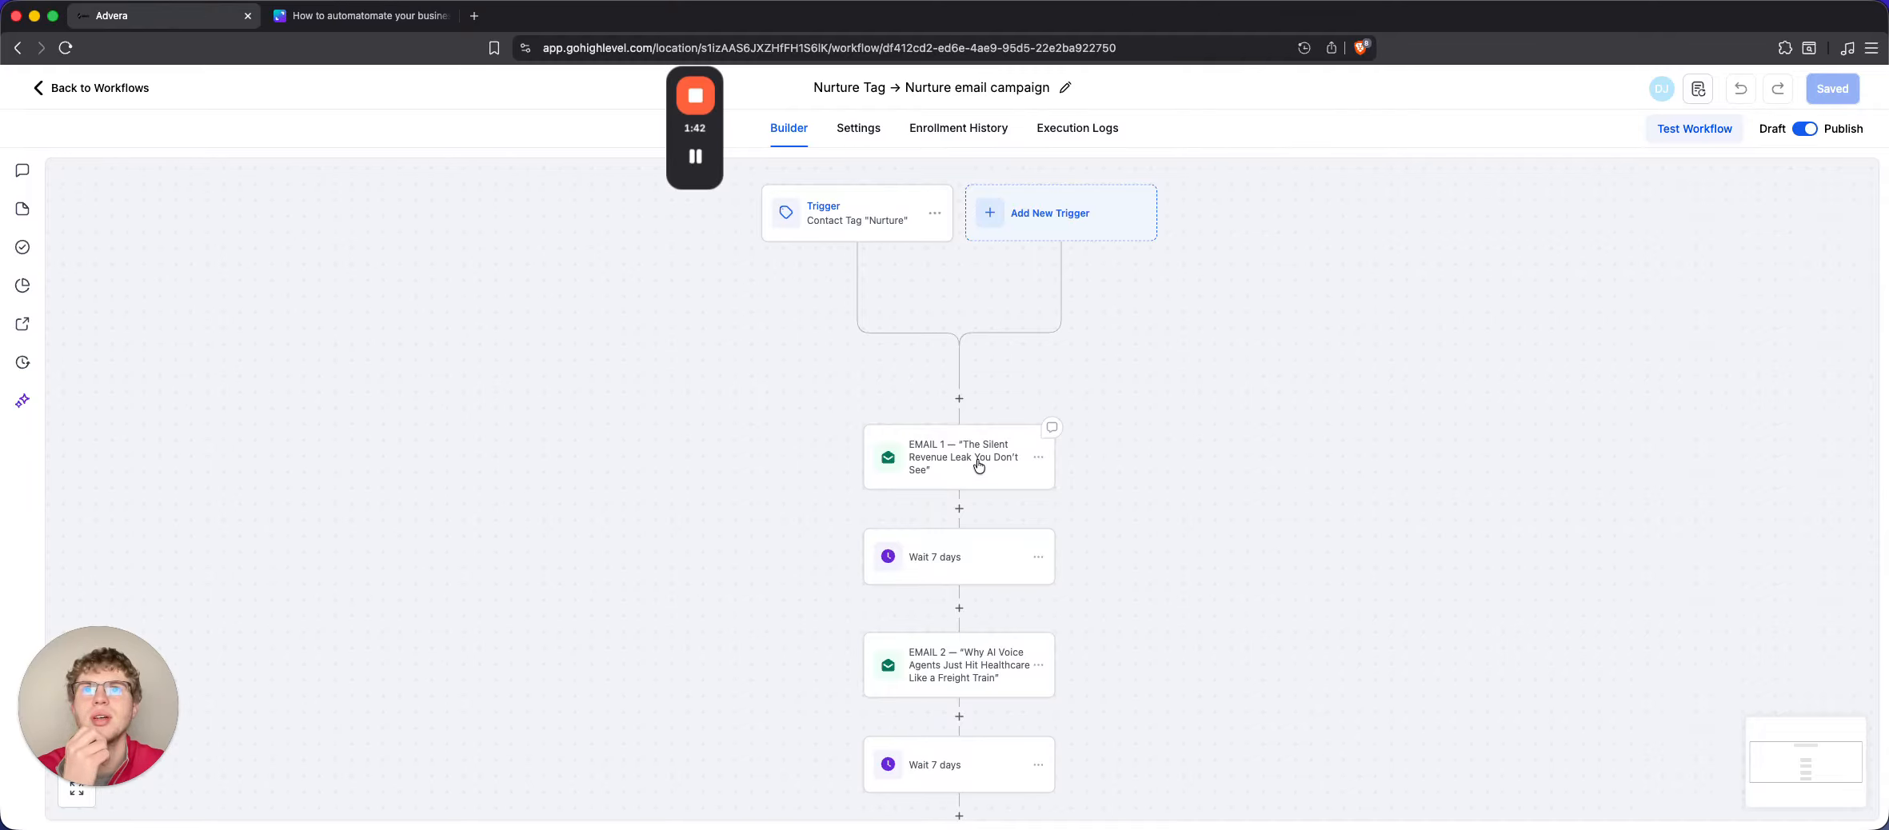
click(977, 465)
scroll(1634, 497, down, 5)
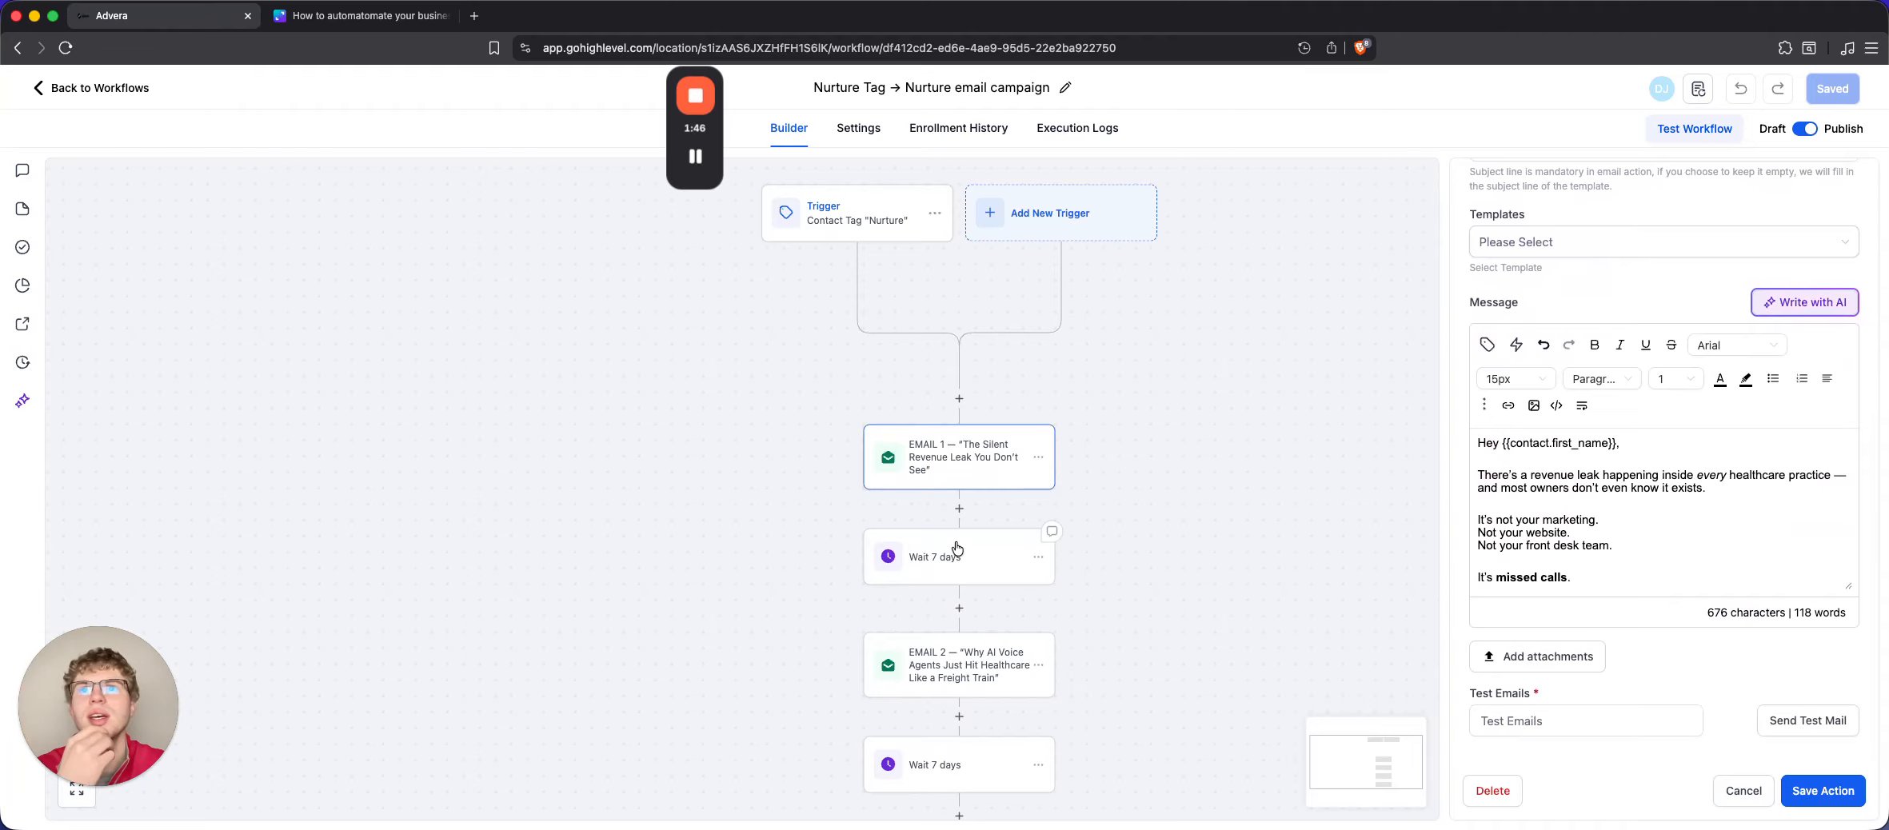
click(989, 664)
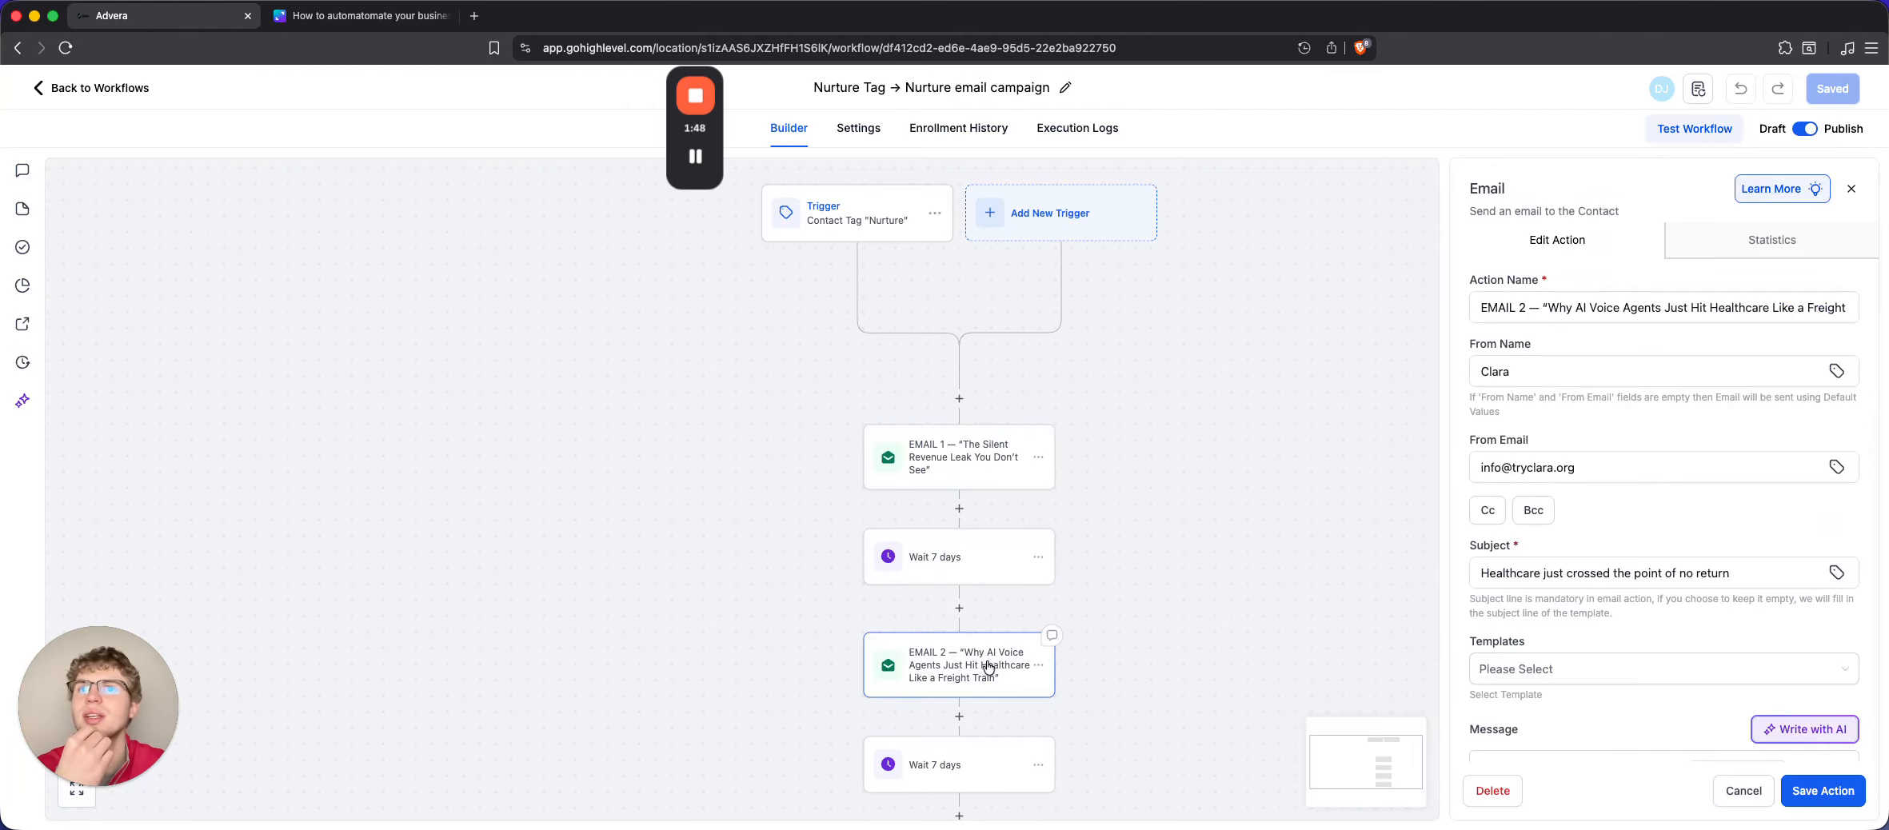
scroll(982, 640, down, 5)
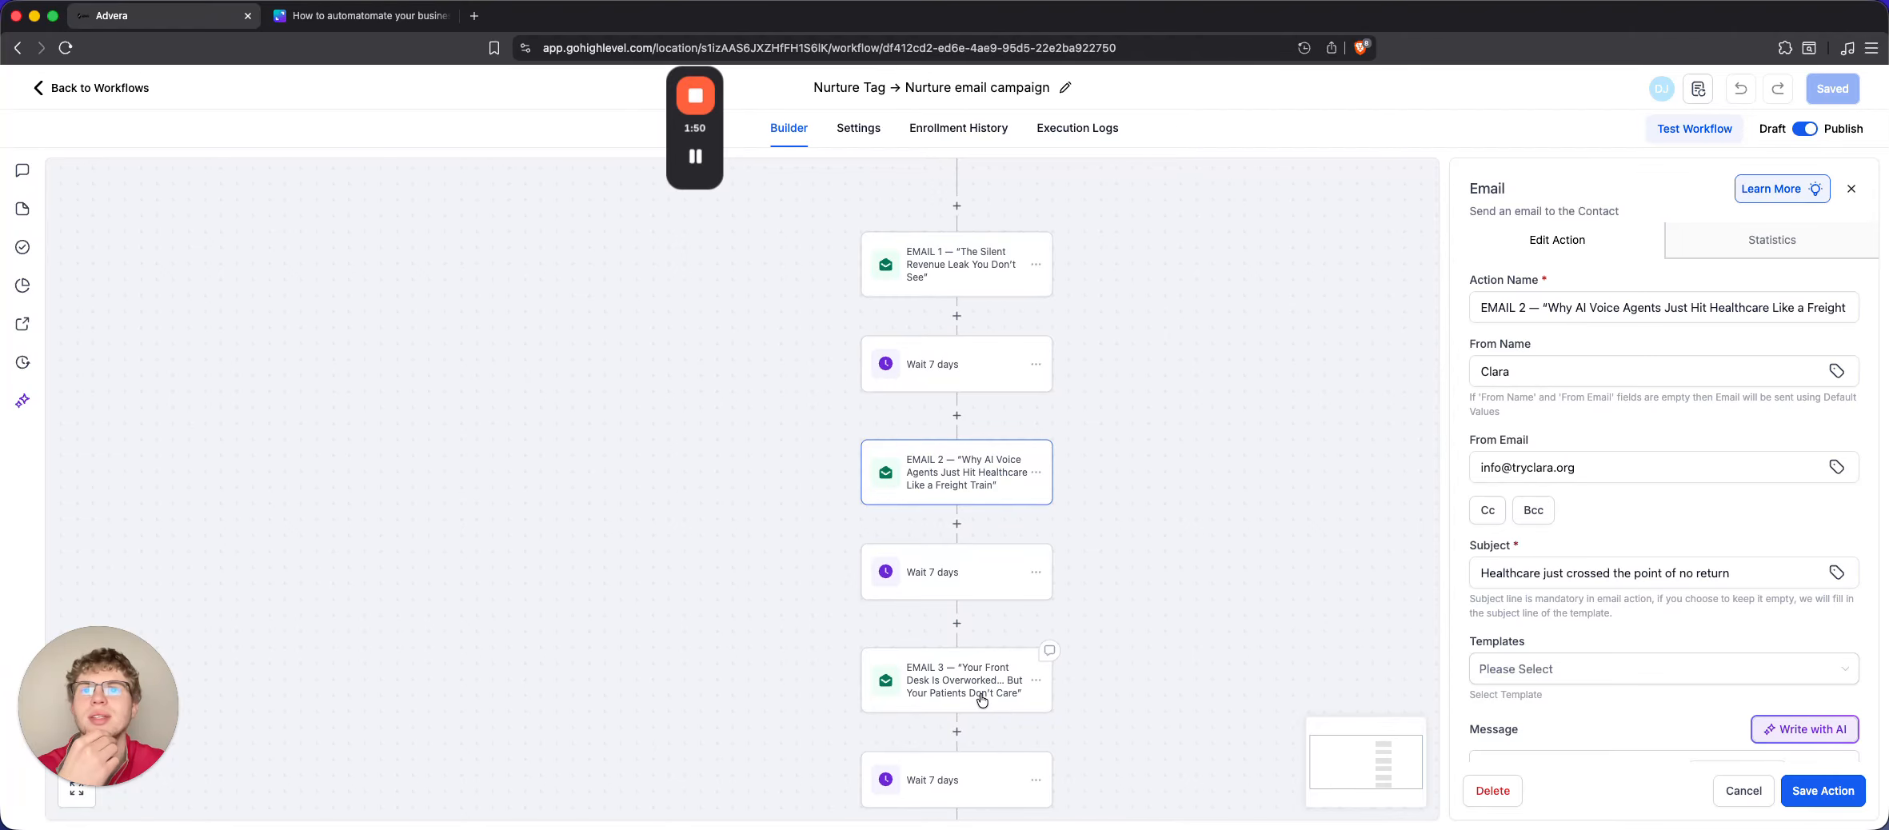
Look through the remaining email and wait actions down to the workflow's end, and close the email settings
scroll(985, 704, down, 5)
scroll(973, 654, down, 10)
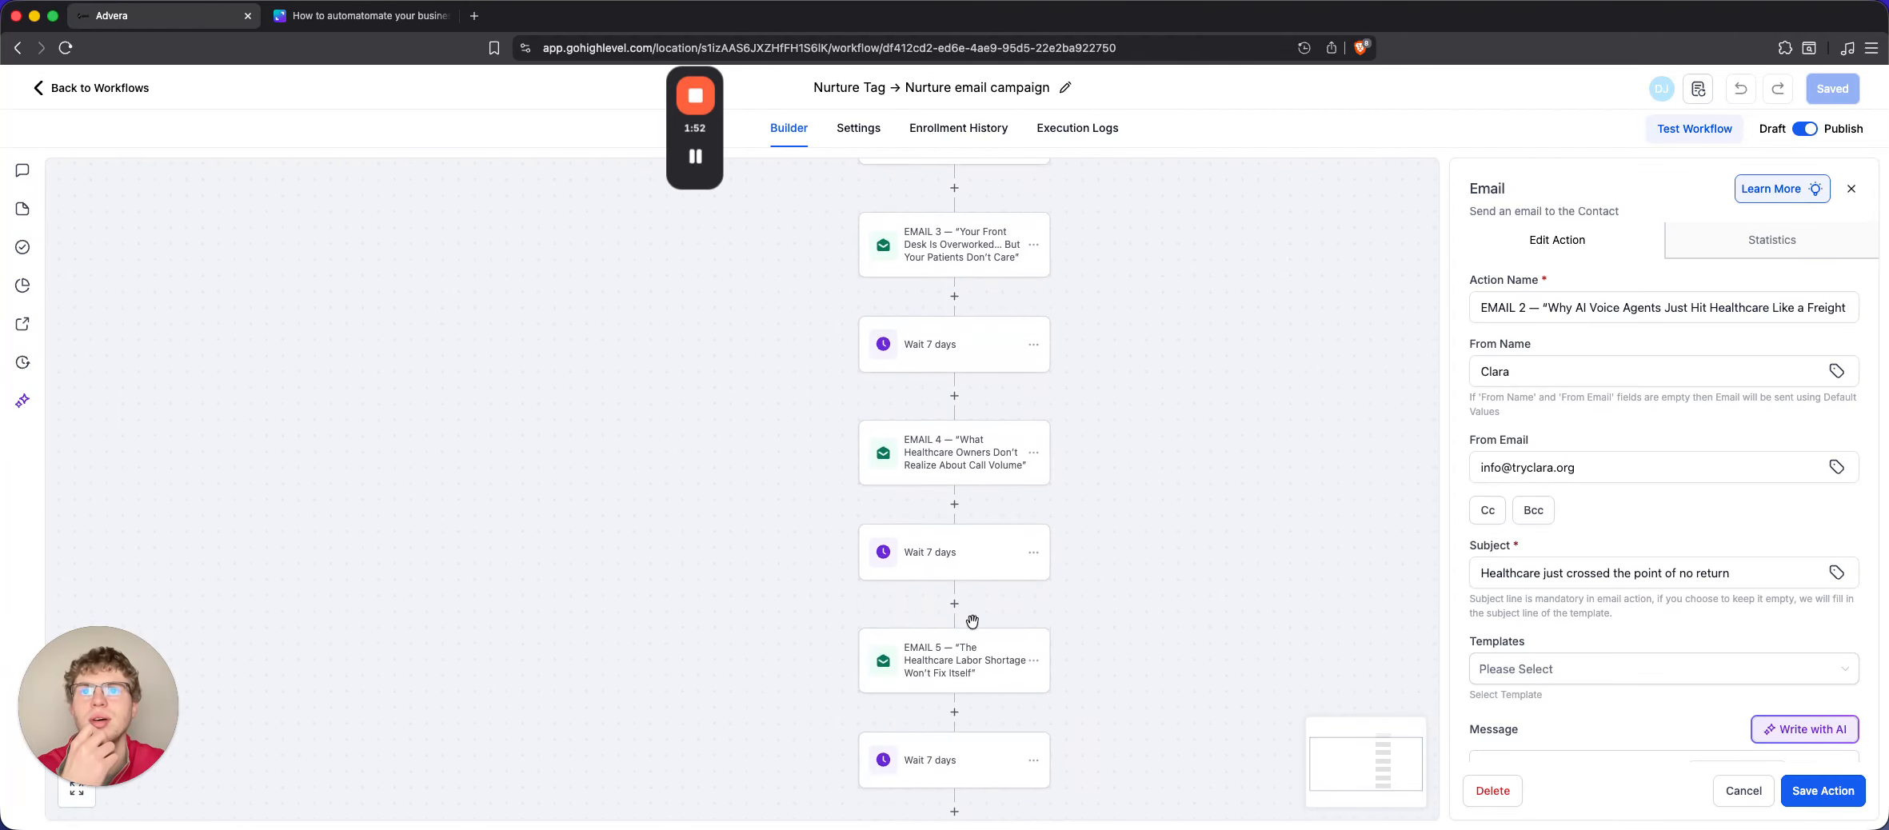
scroll(969, 650, down, 5)
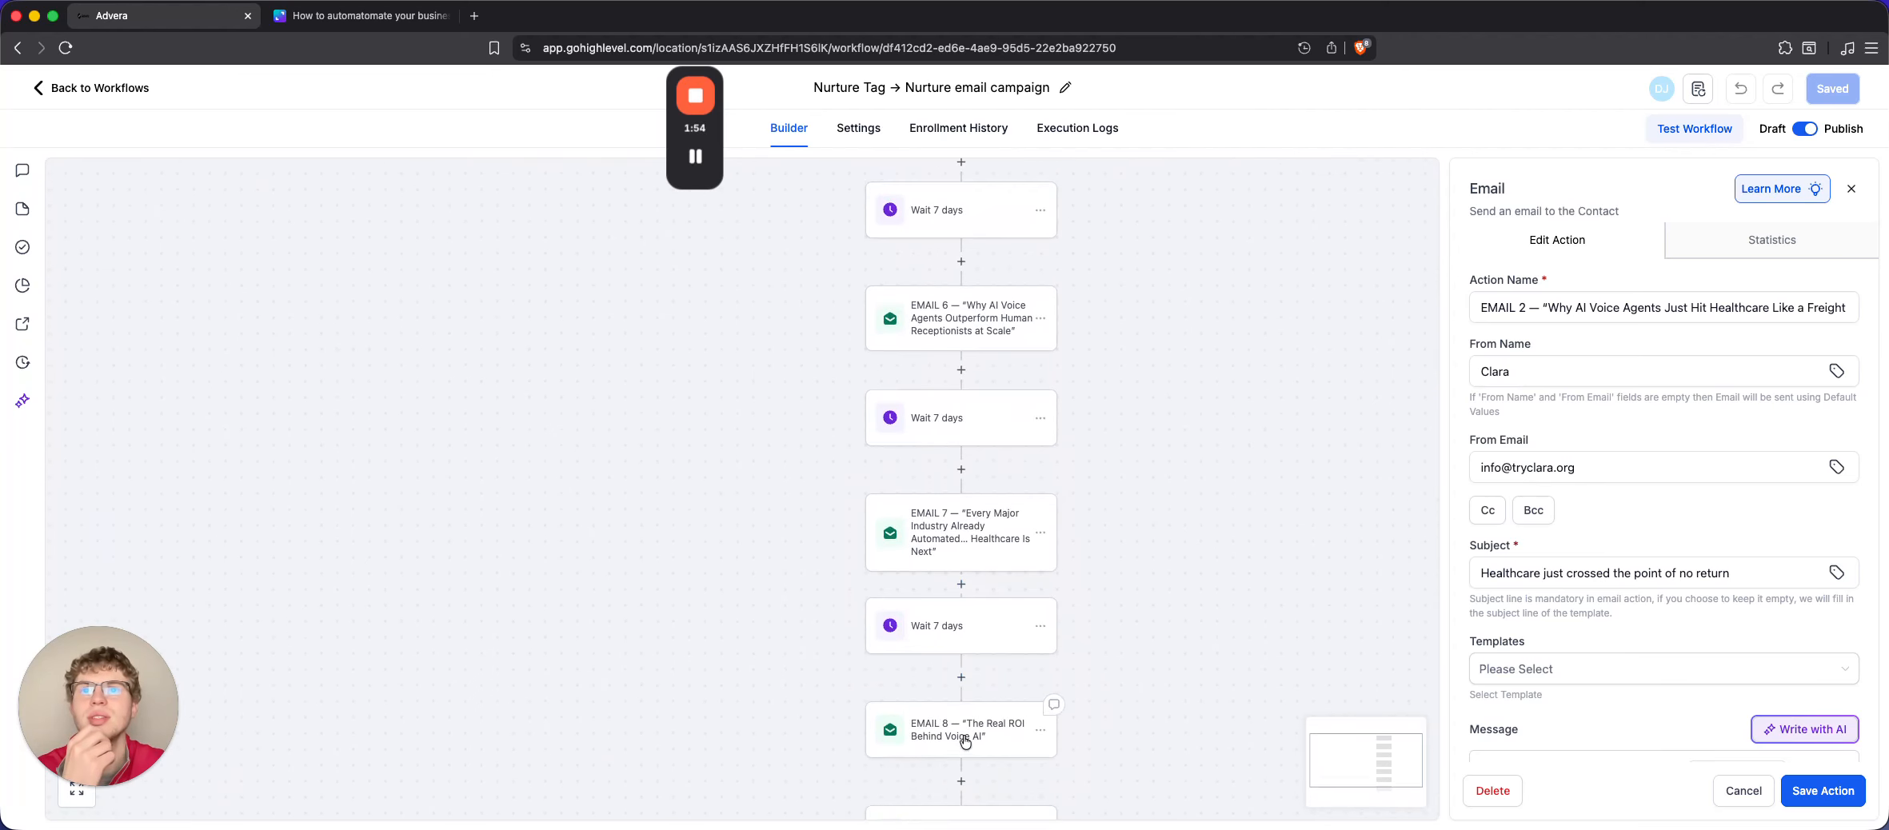
scroll(980, 728, down, 3)
scroll(980, 719, down, 5)
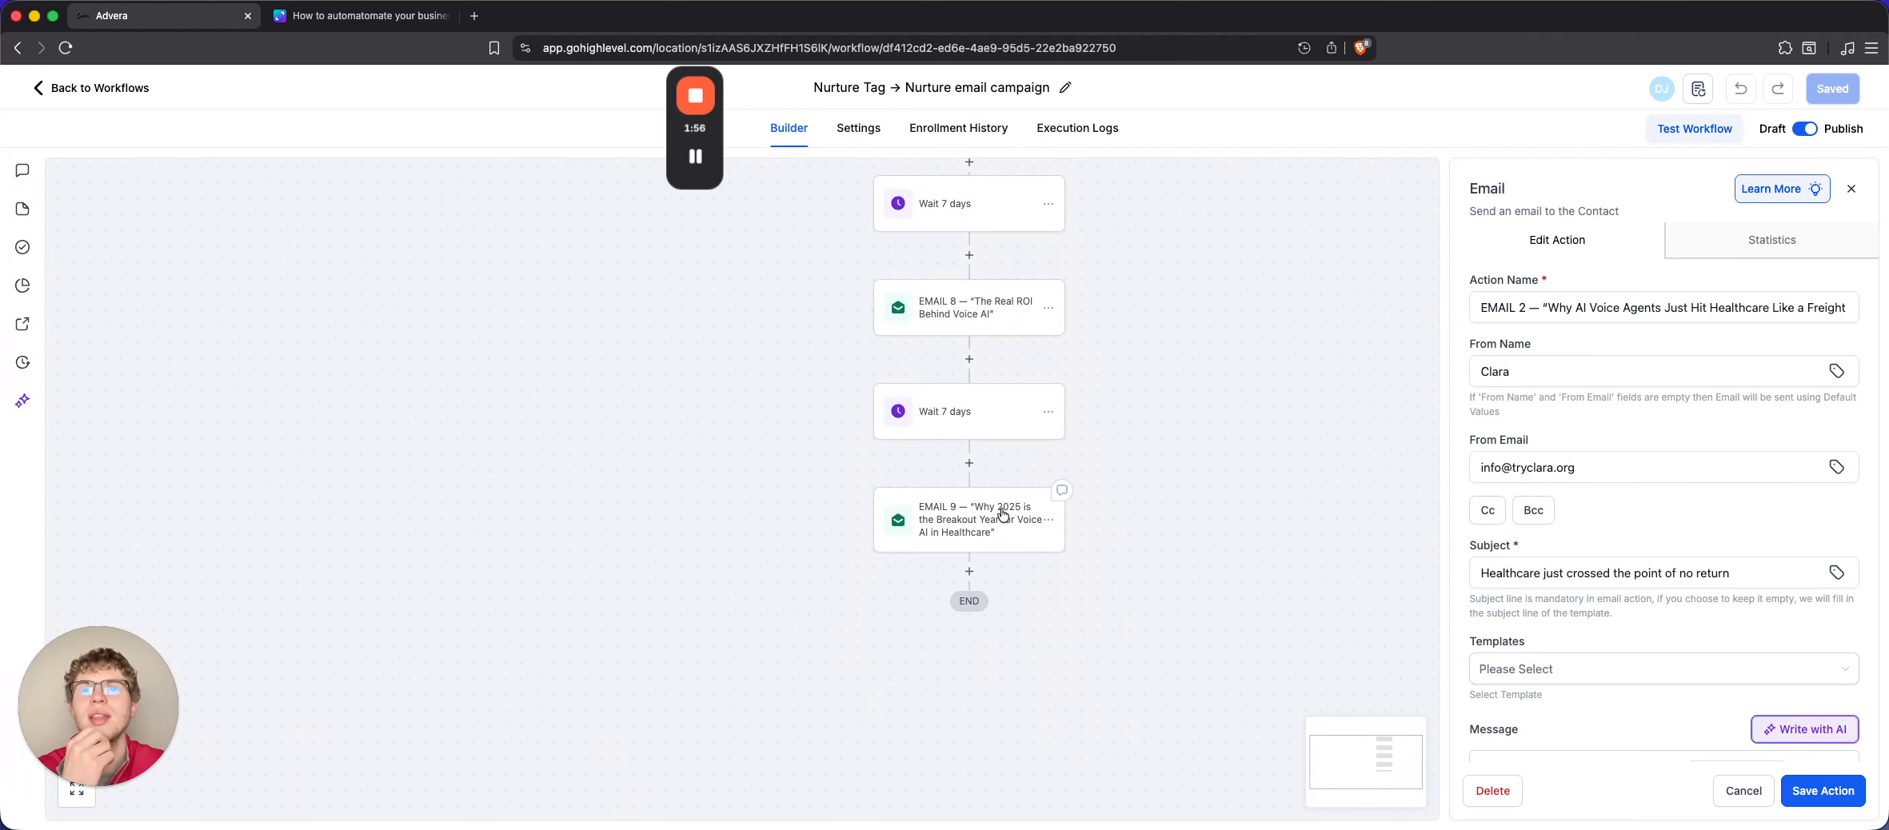
click(1852, 189)
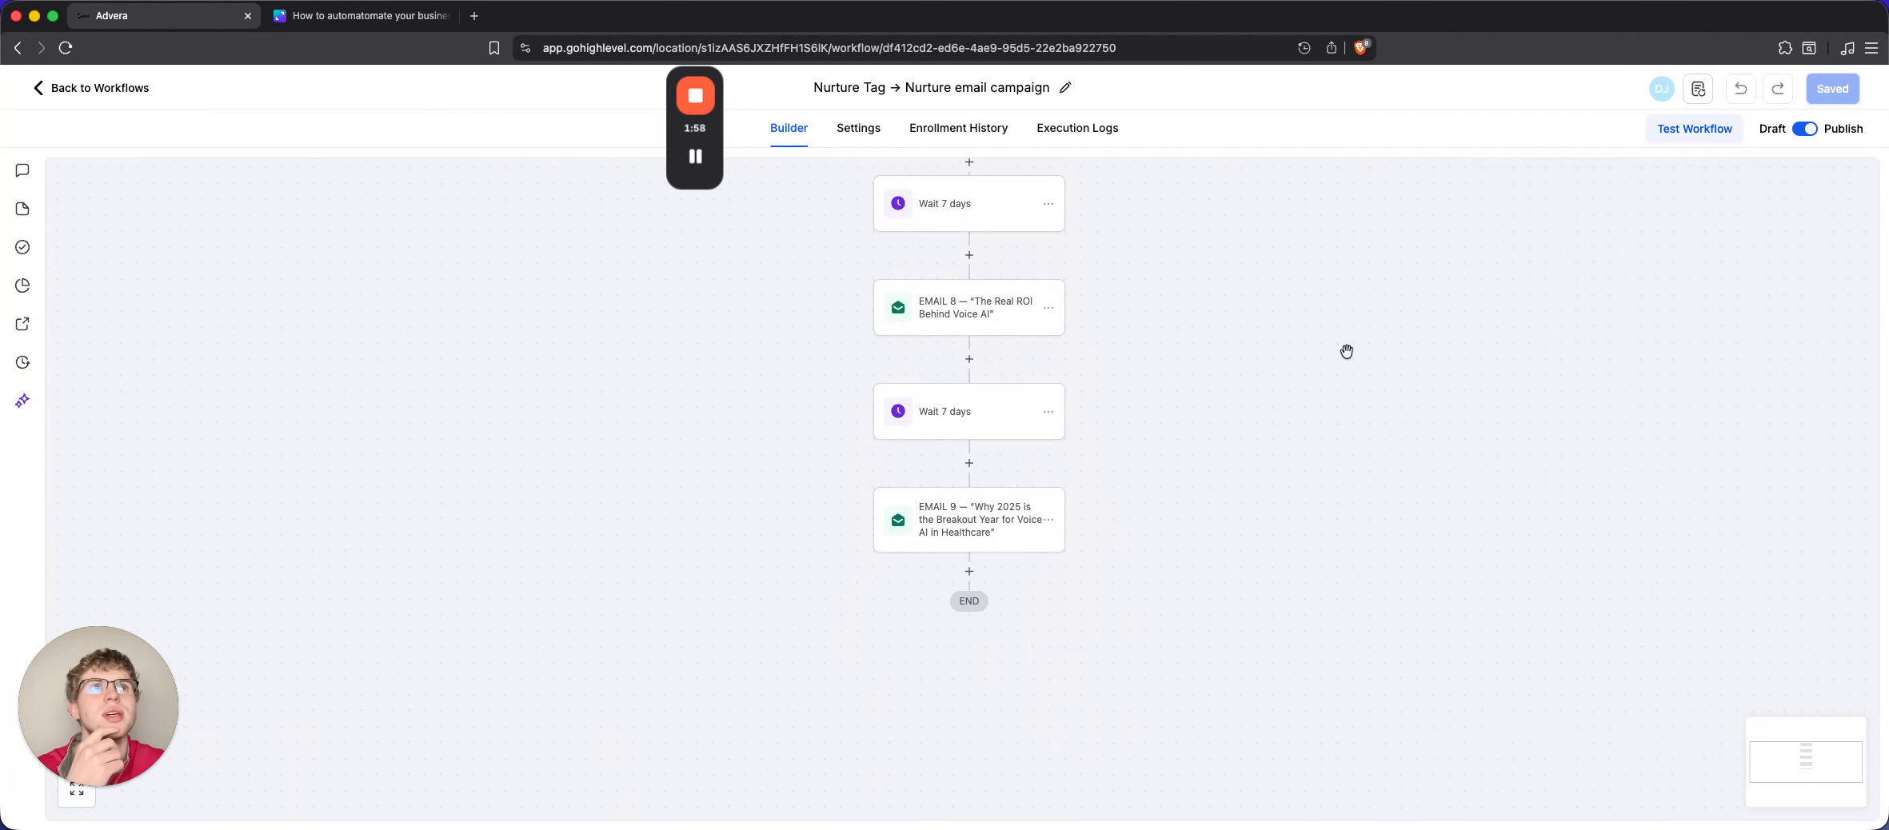
Examine the whole nurture sequence from the trigger to the last email and back
scroll(1303, 362, up, 5)
scroll(1303, 362, up, 12)
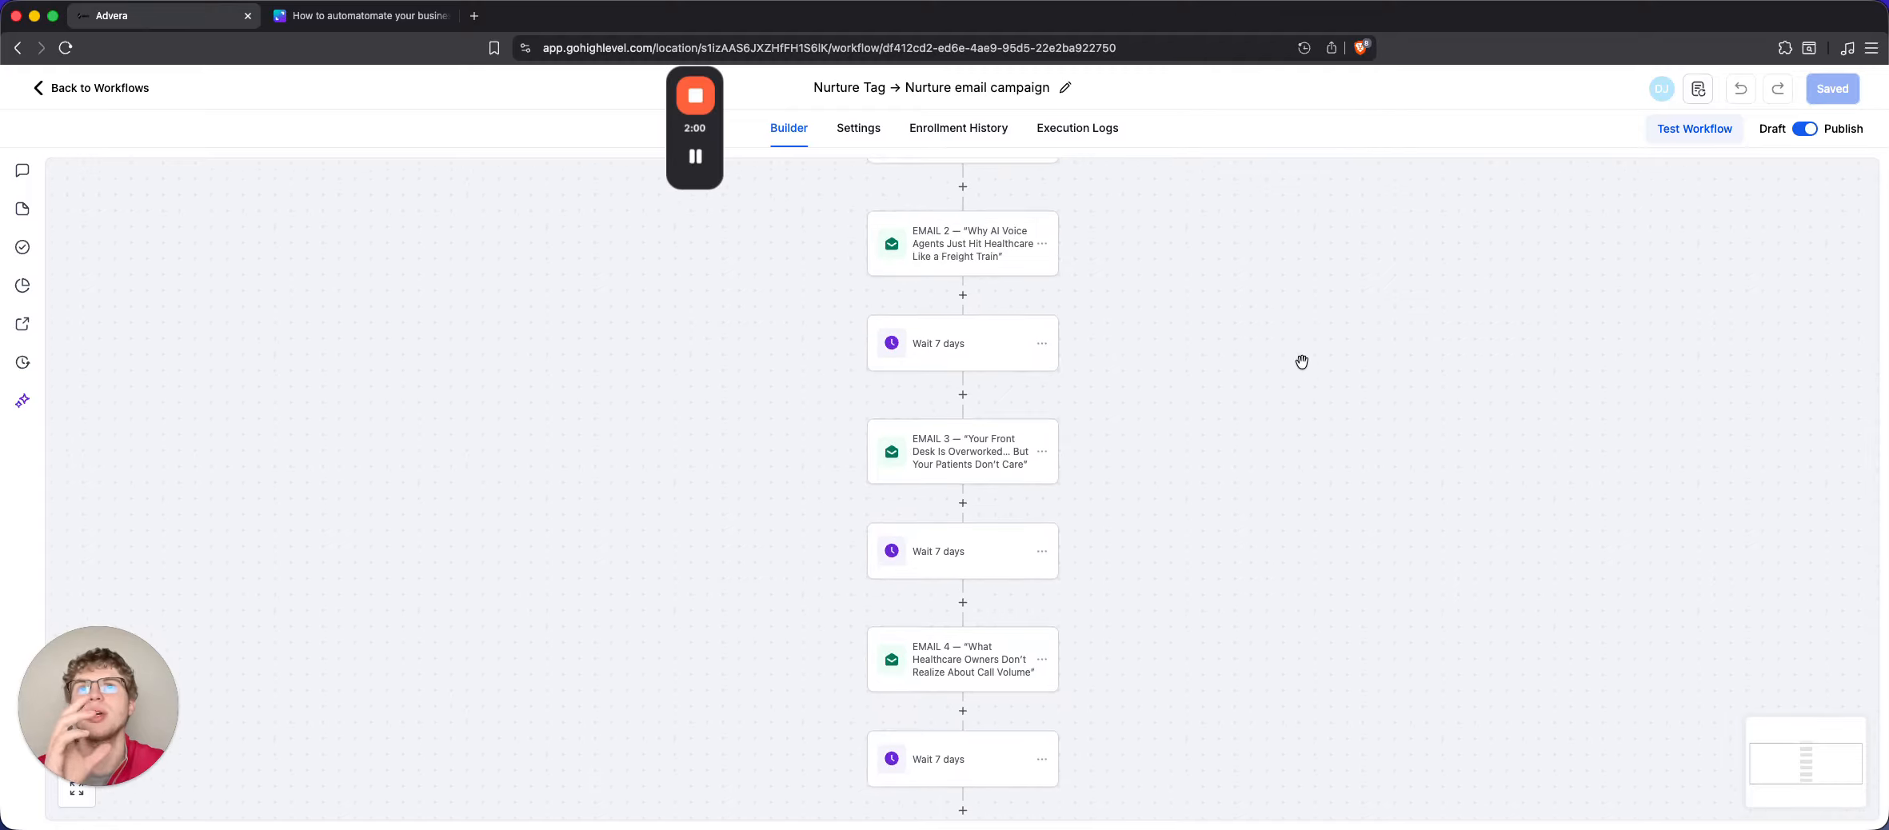
scroll(1302, 362, up, 7)
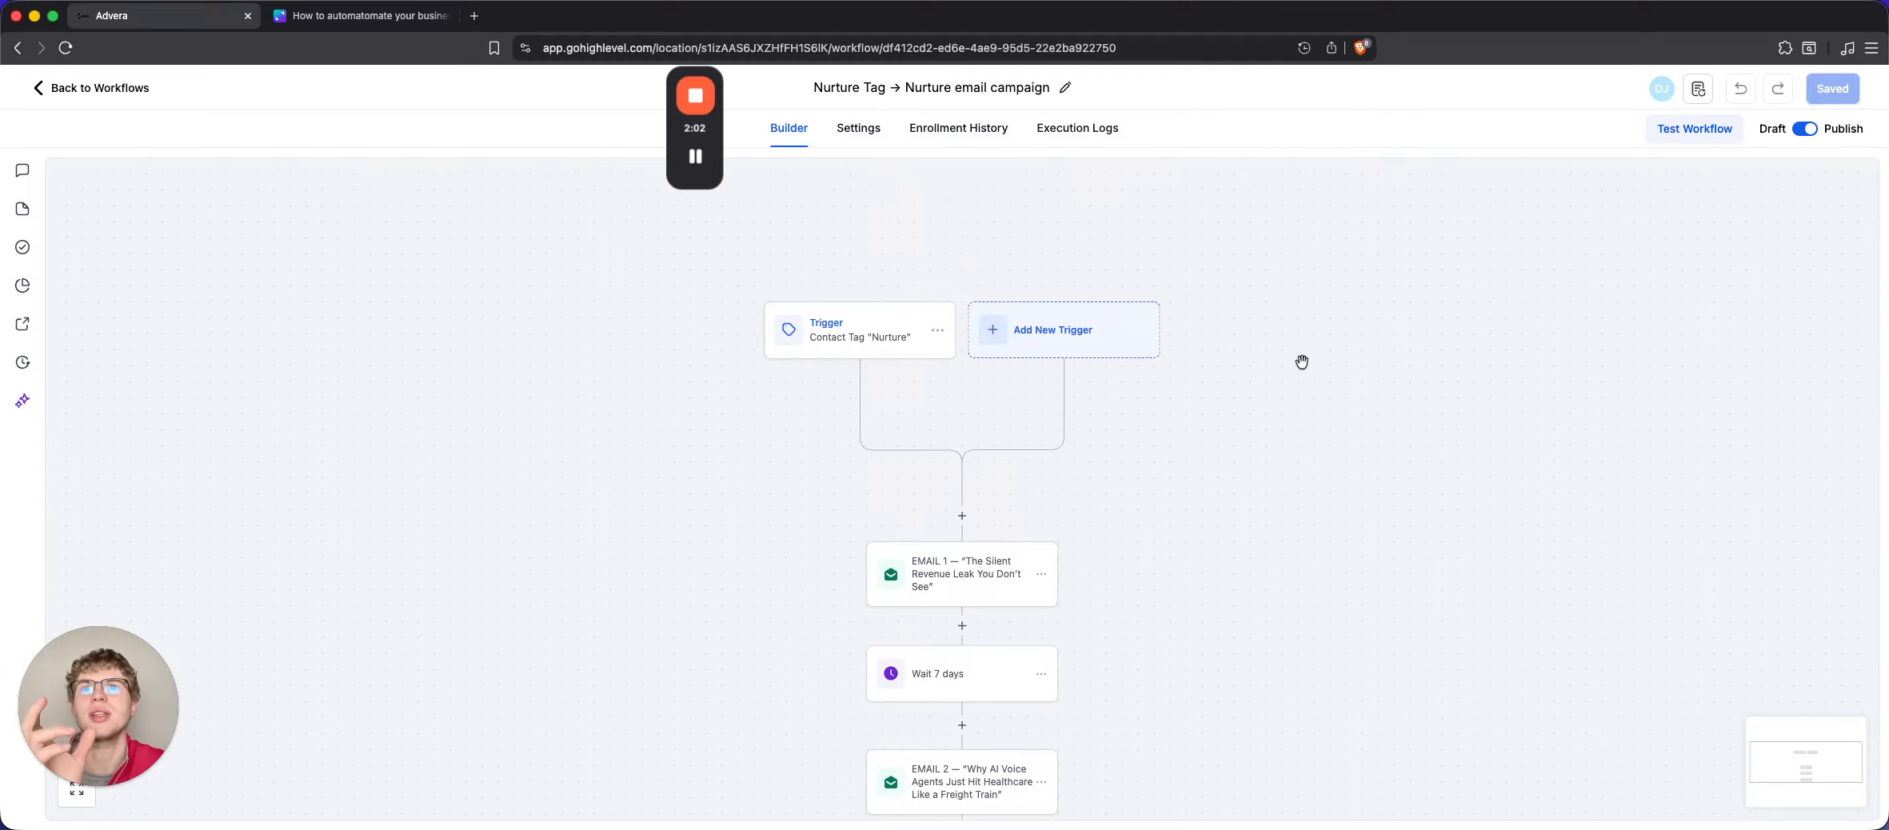
scroll(1302, 384, down, 6)
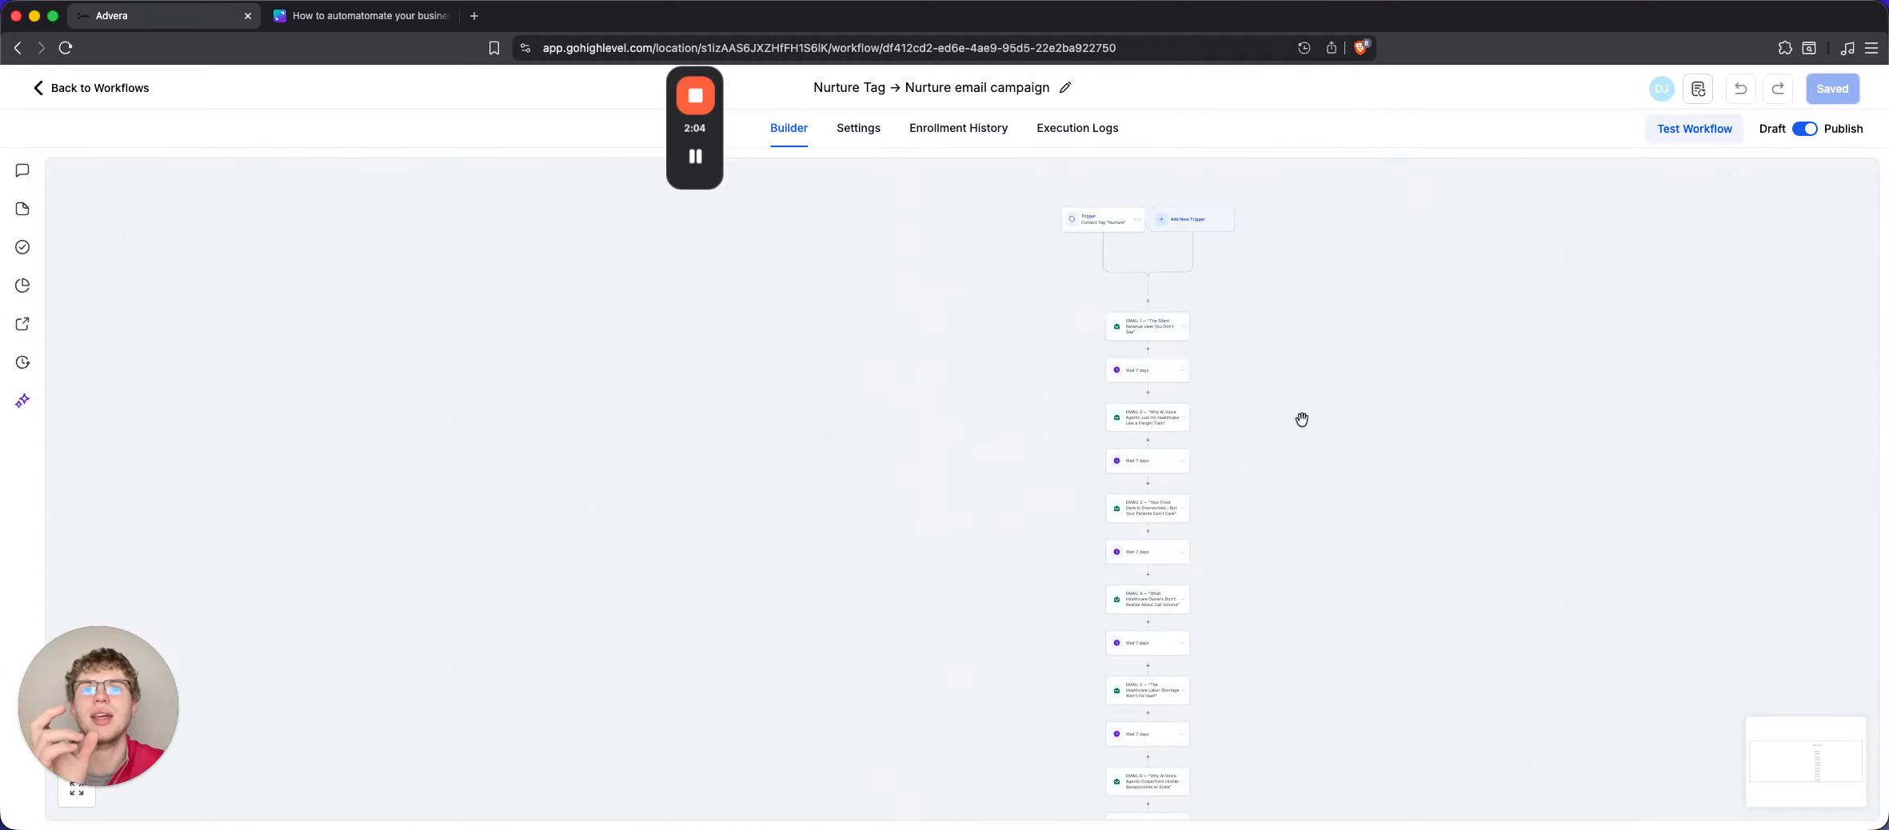
scroll(1302, 420, down, 10)
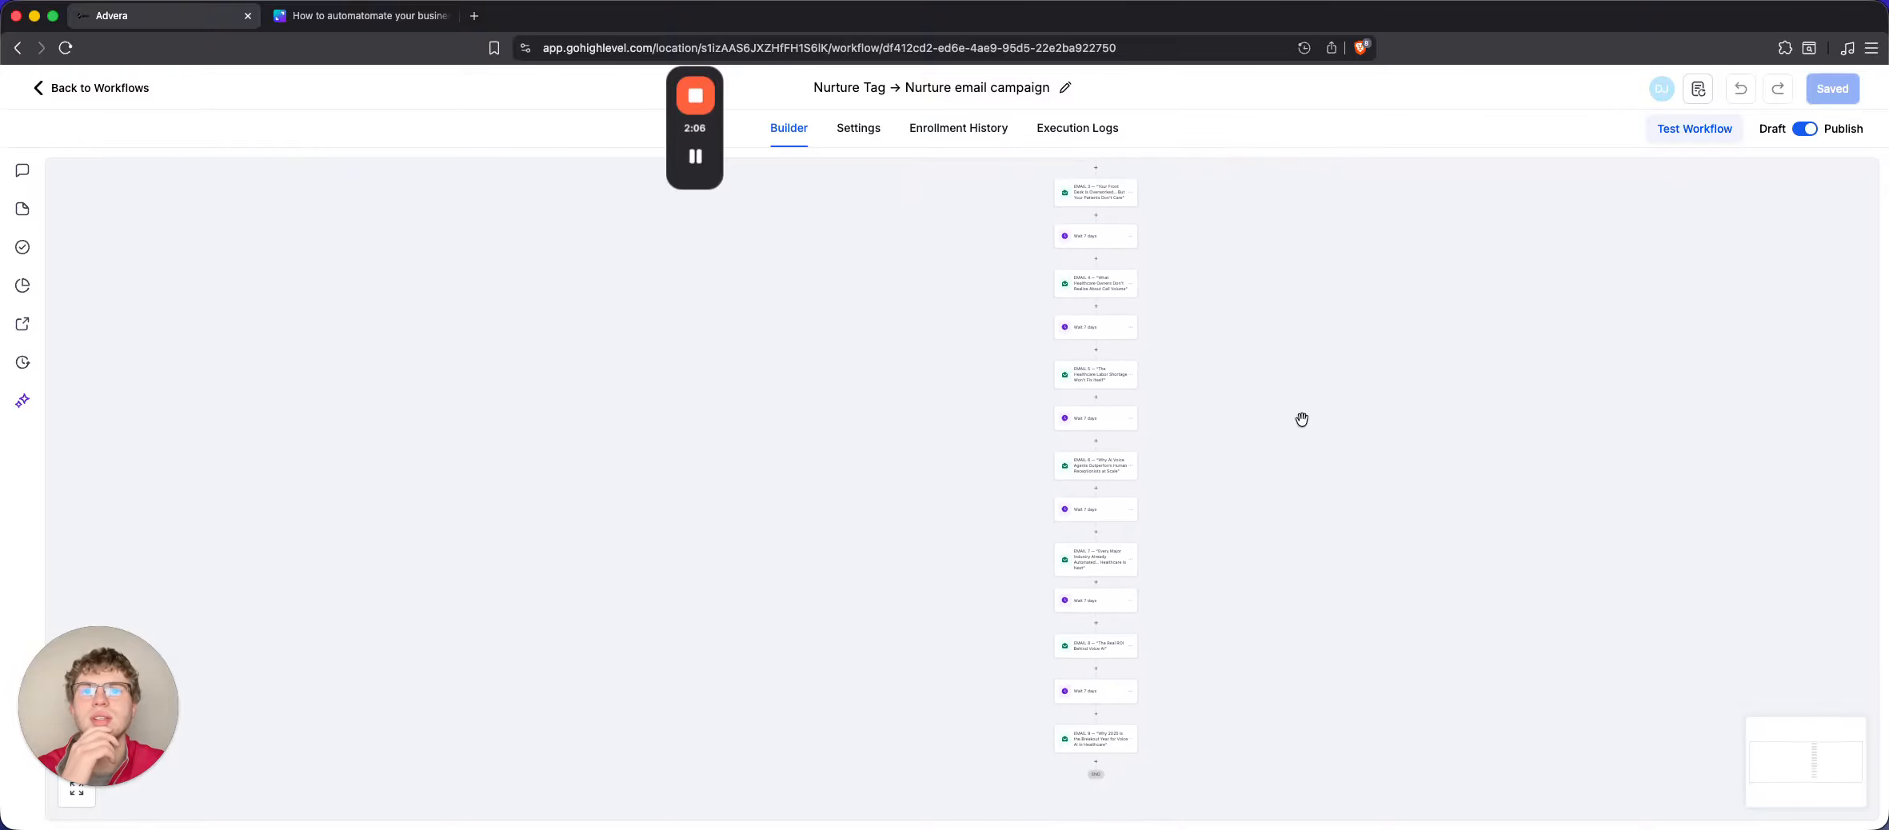
scroll(1302, 420, up, 10)
scroll(1302, 420, up, 3)
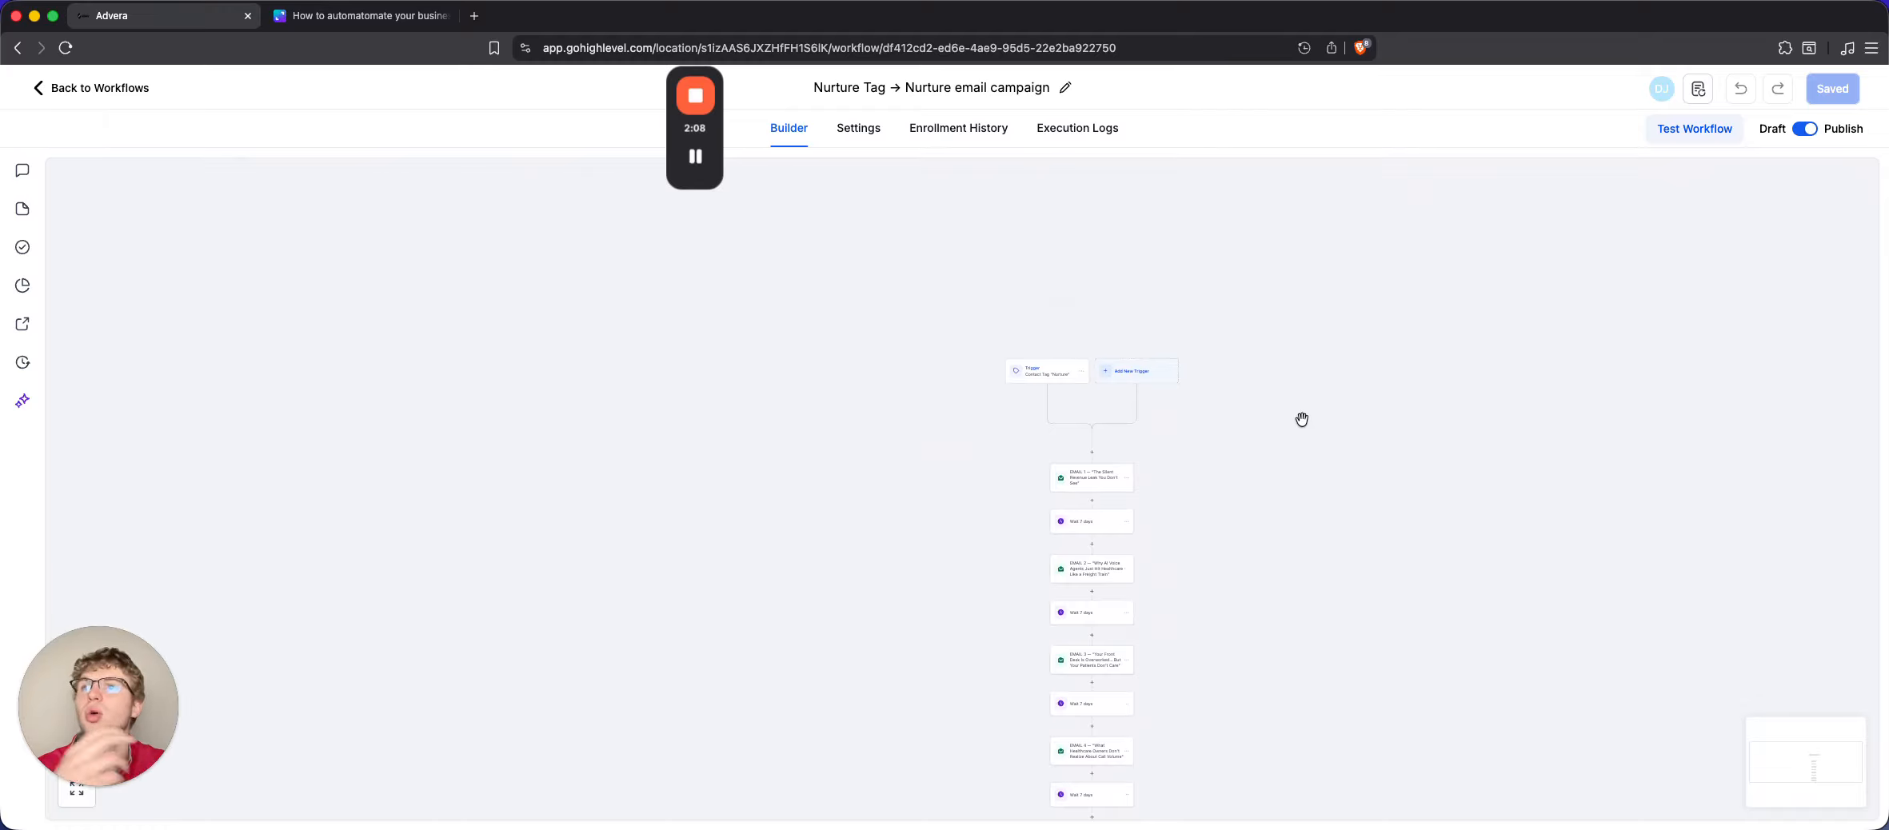
scroll(1072, 387, up, 5)
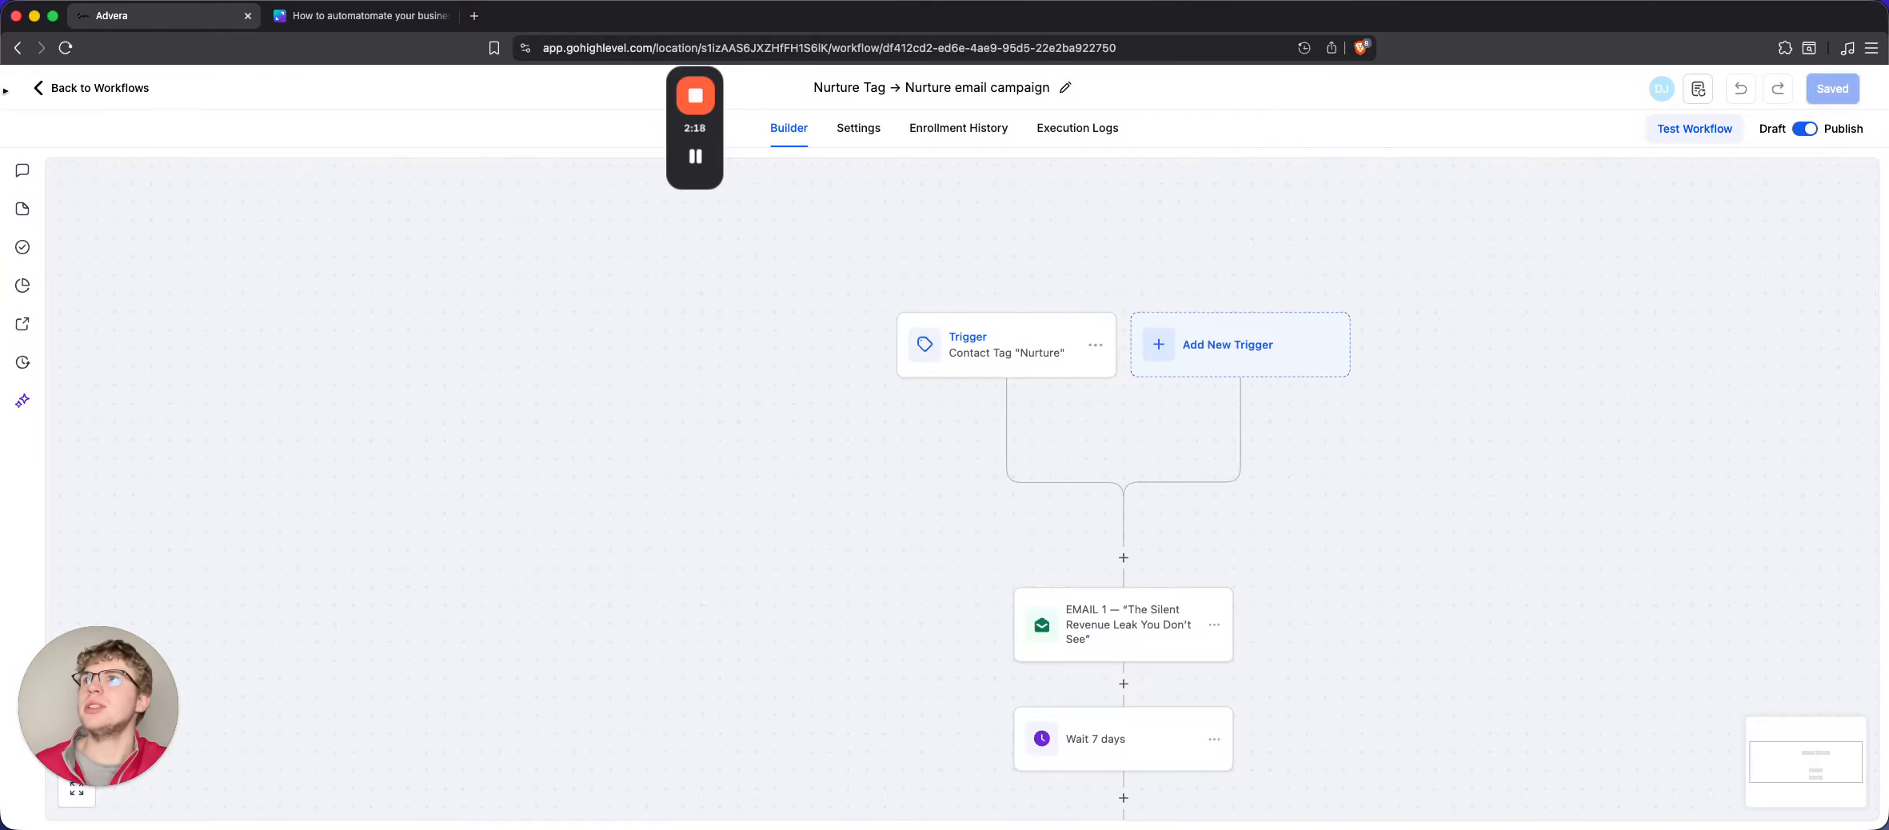
Open the "New Contact → Pipeline" workflow and view the settings of its Create Or Update Opportunity action
click(36, 90)
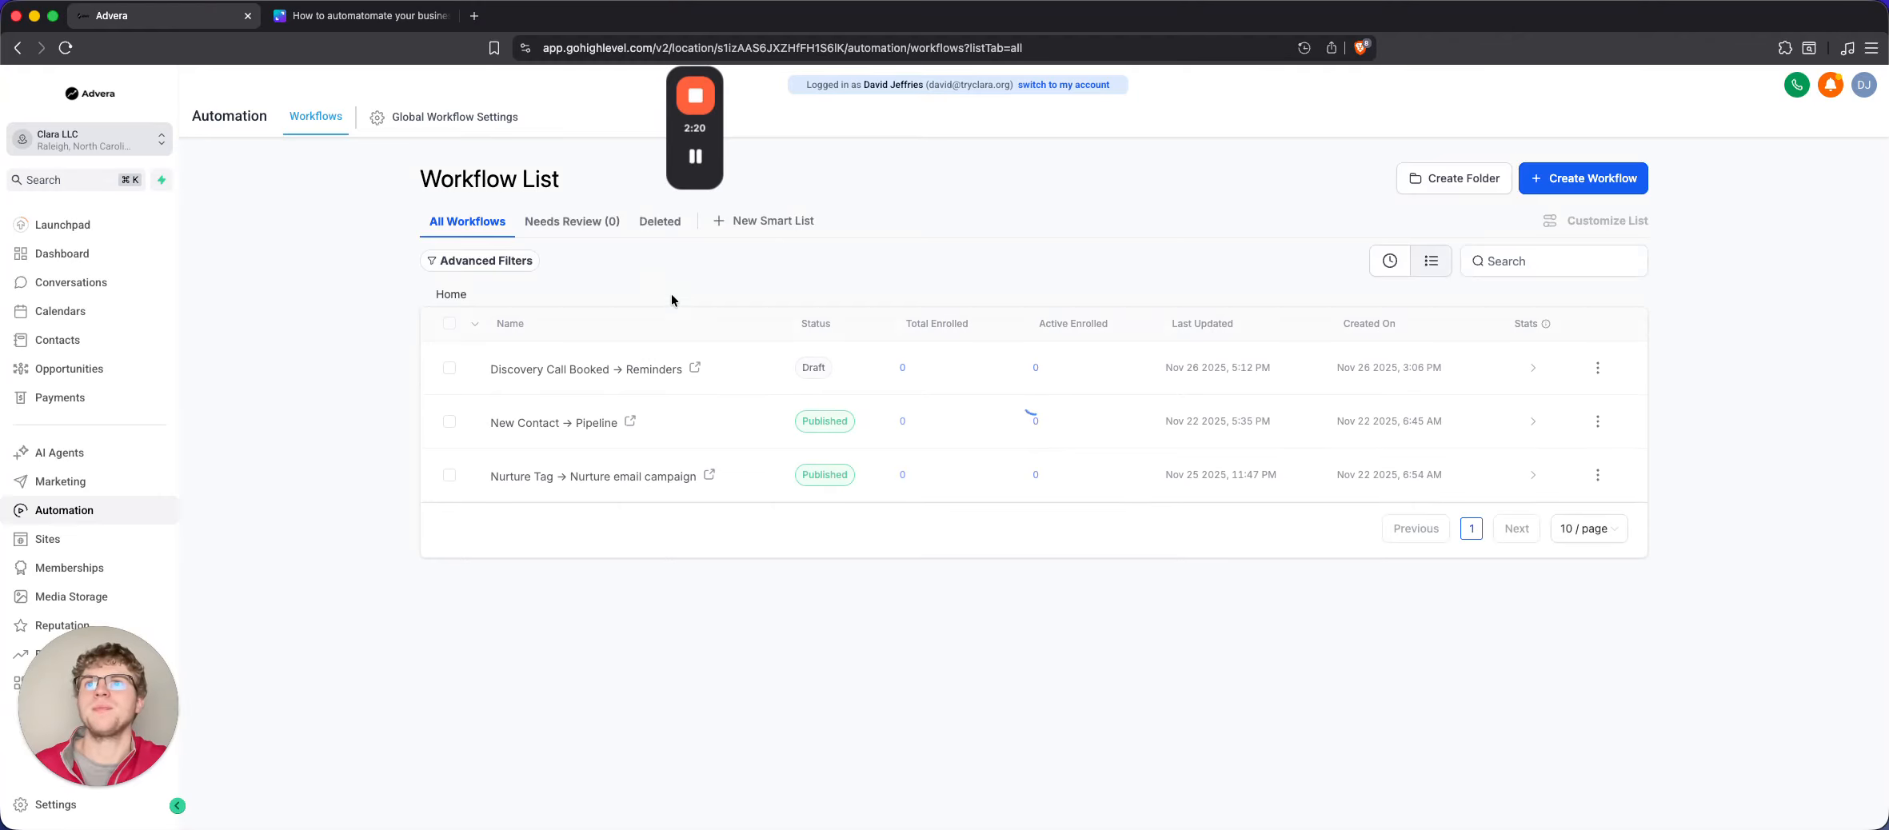
click(563, 422)
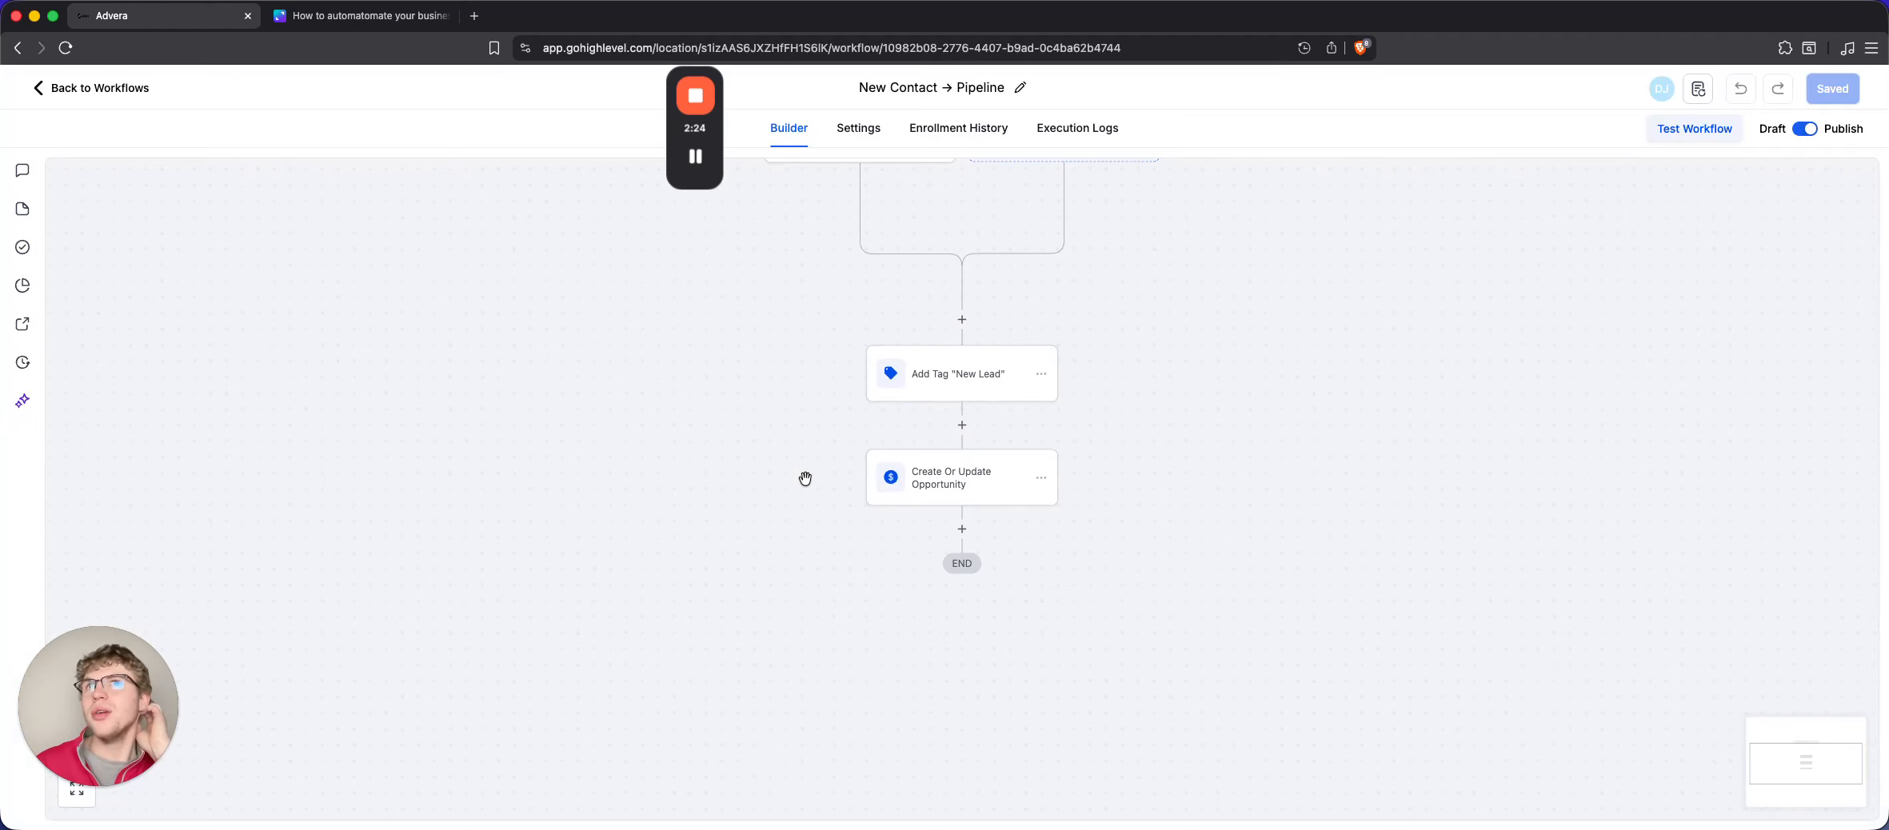
scroll(808, 478, up, 5)
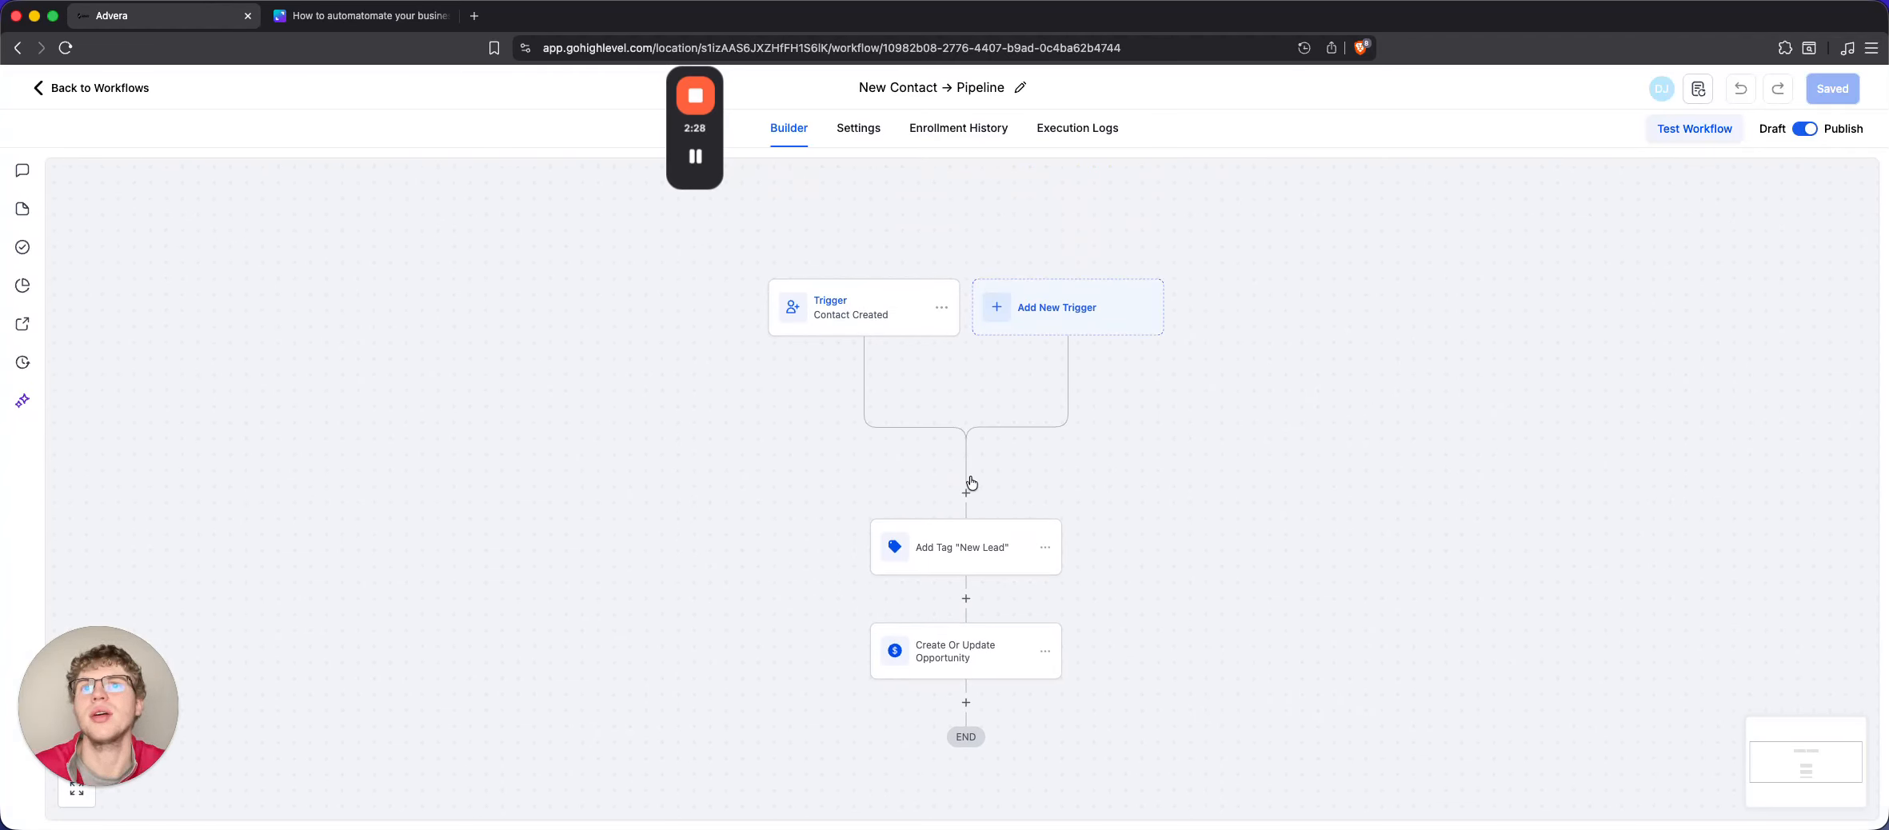
scroll(998, 556, down, 3)
click(986, 540)
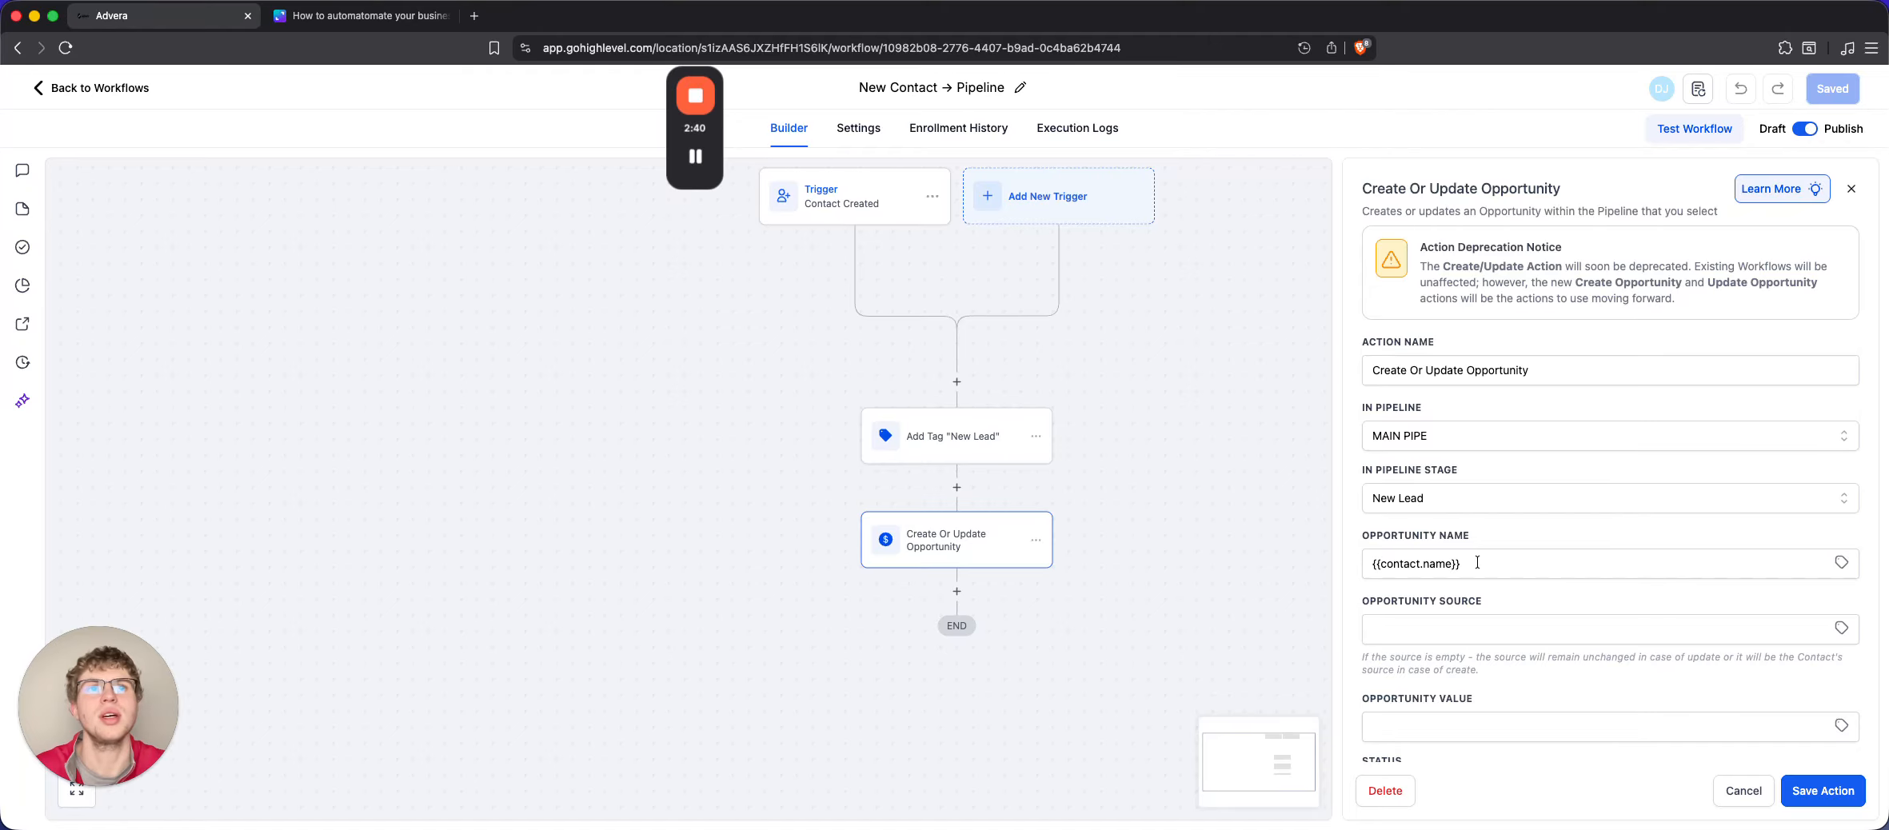
Check the opportunity name, save the Create Or Update Opportunity action and the workflow, and return to the workflow list
drag(1477, 562, 1335, 565)
click(1580, 568)
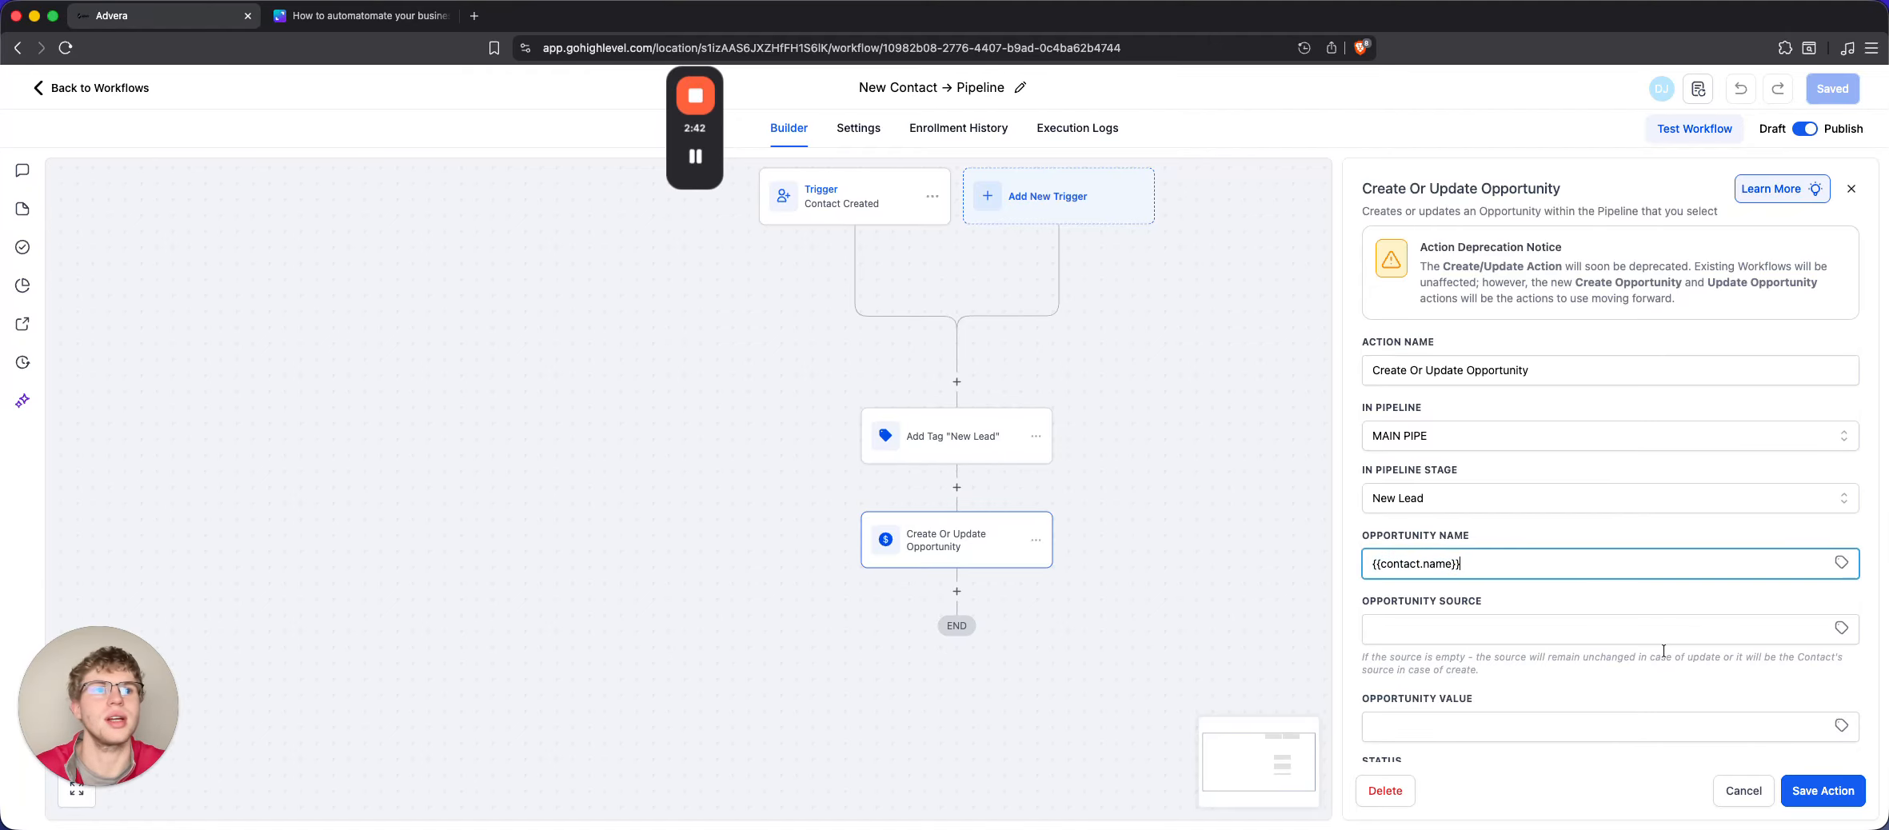
scroll(1567, 640, down, 3)
click(1825, 790)
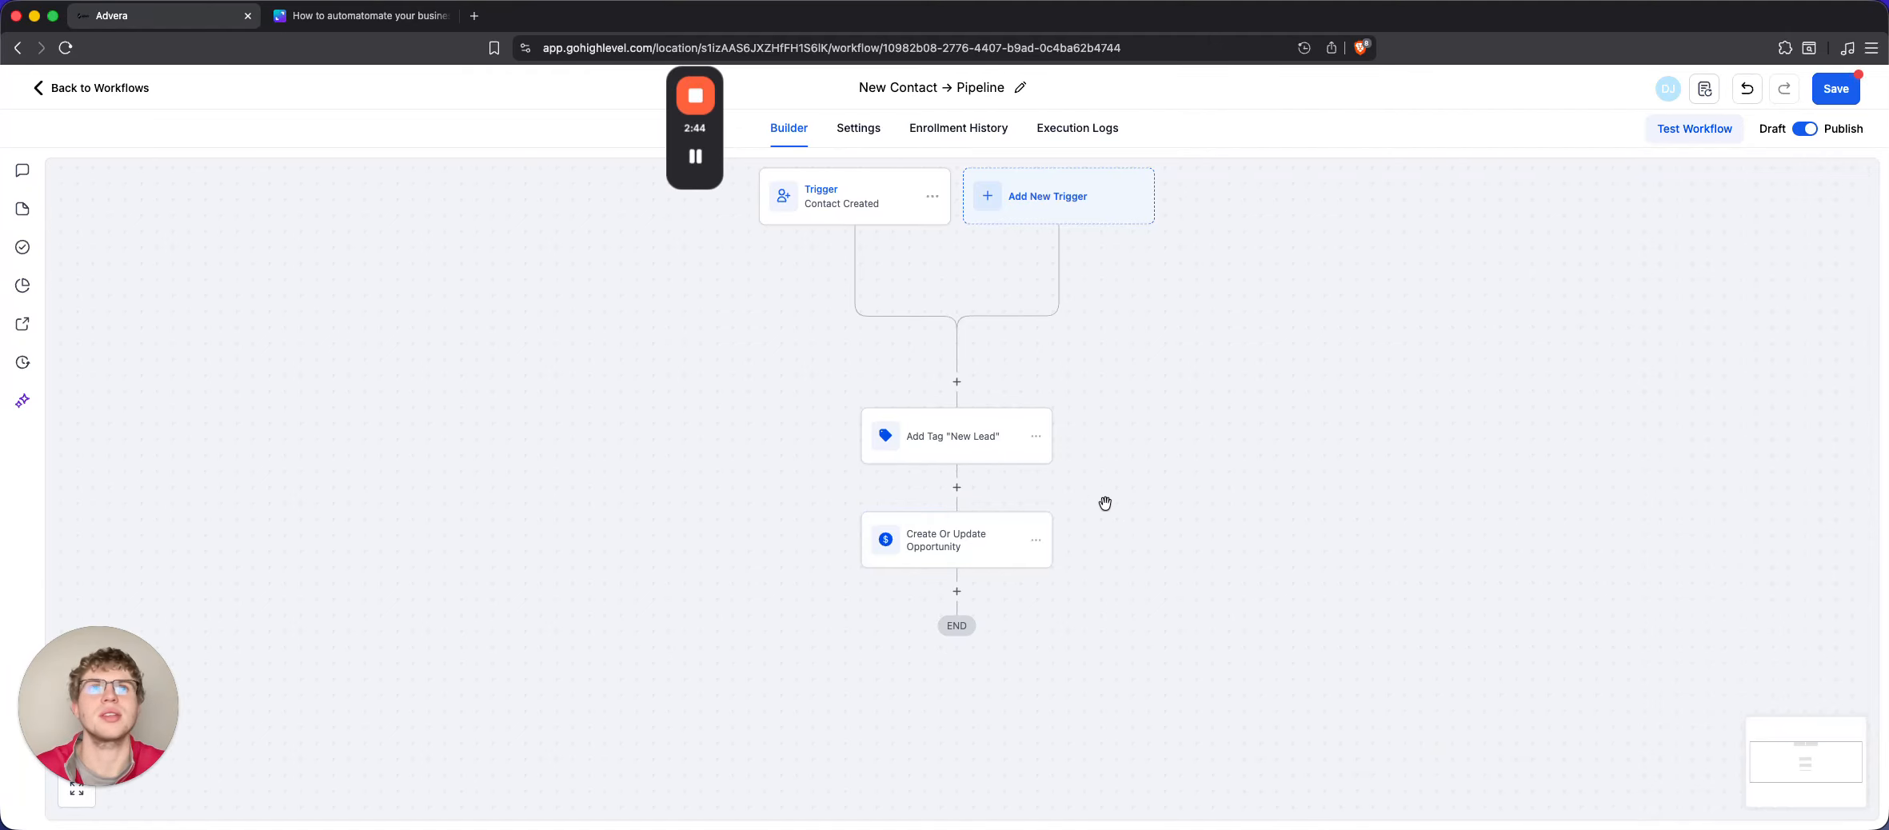
scroll(1105, 505, up, 3)
click(1851, 90)
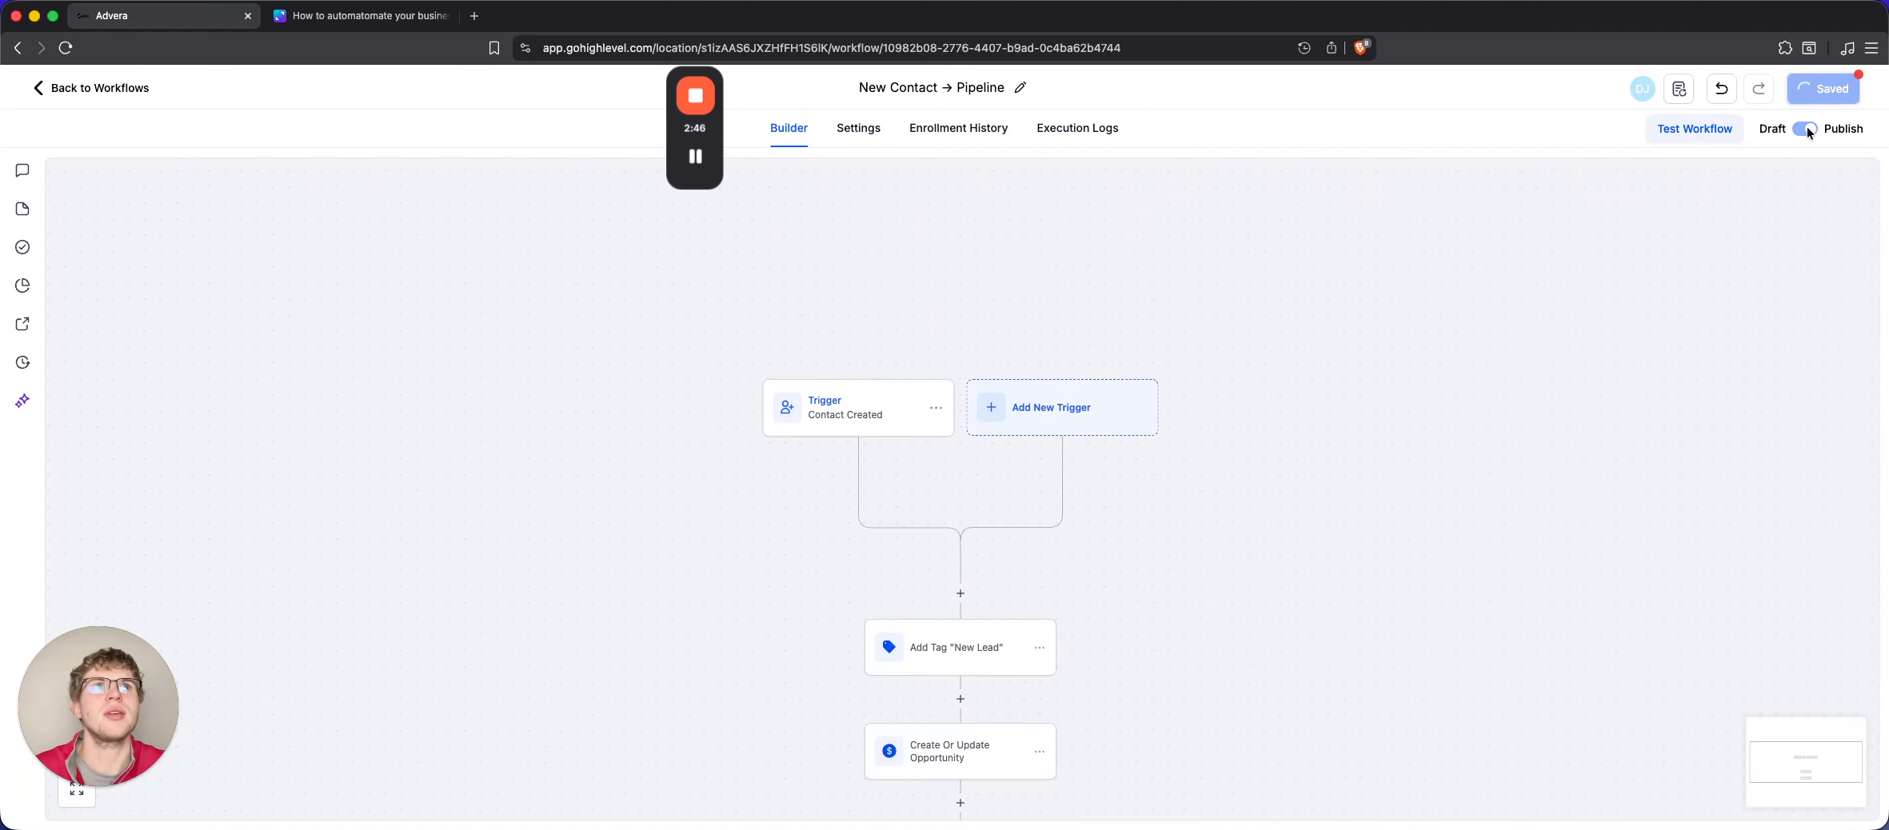
click(37, 90)
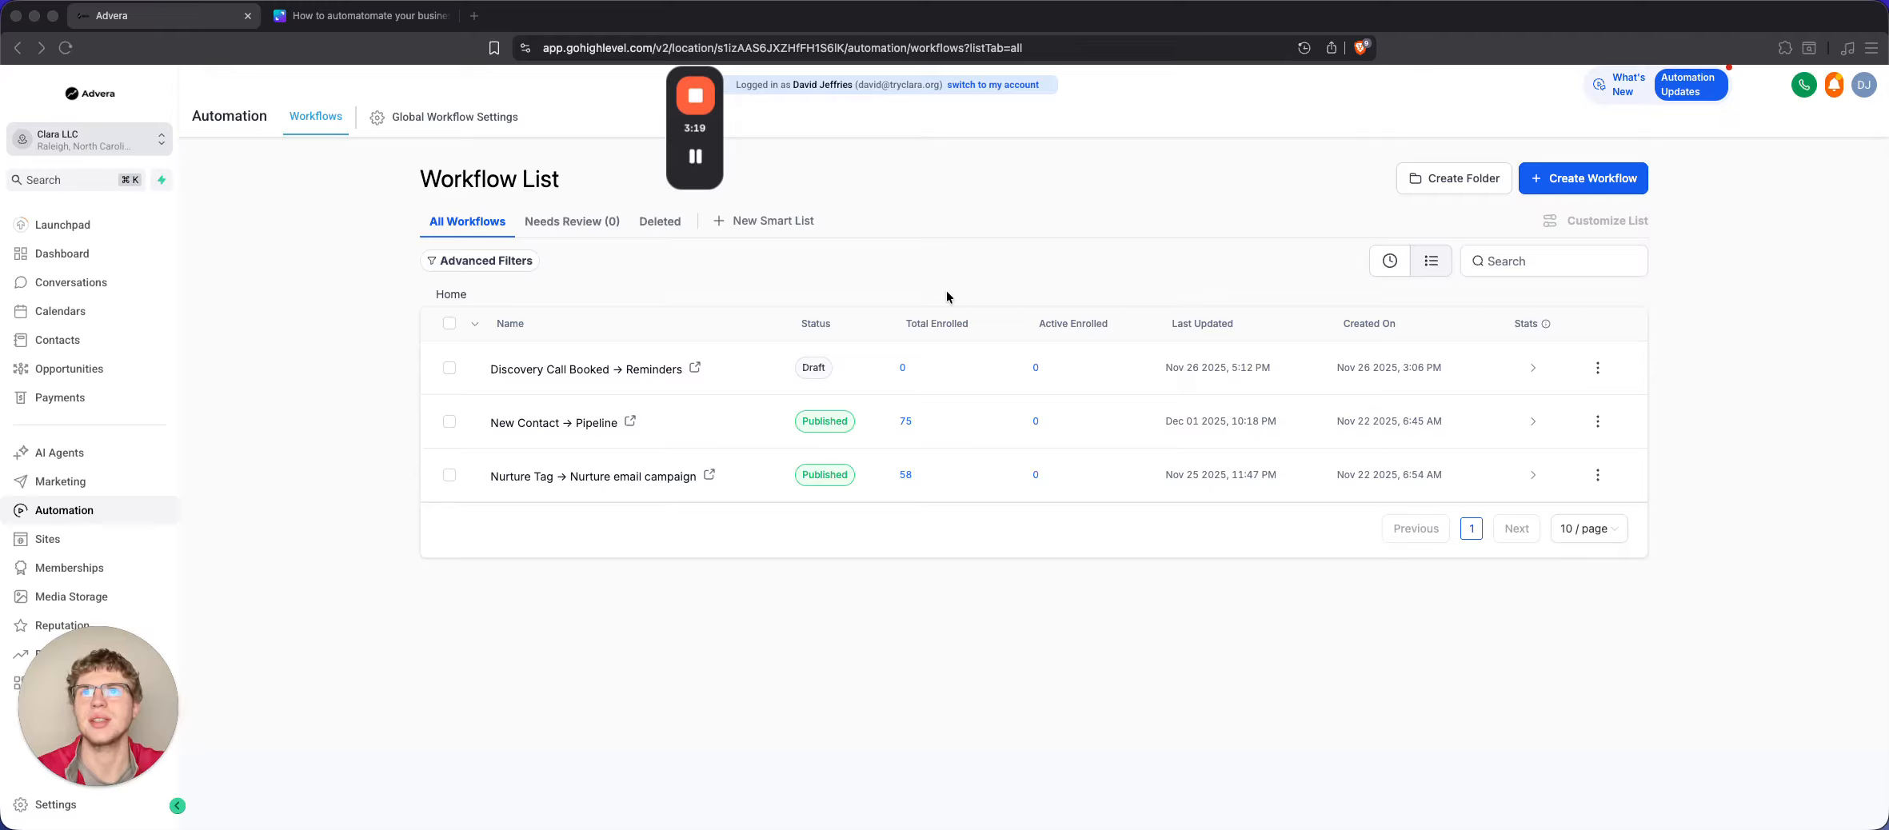
Create a new workflow from scratch
click(1608, 178)
click(1610, 181)
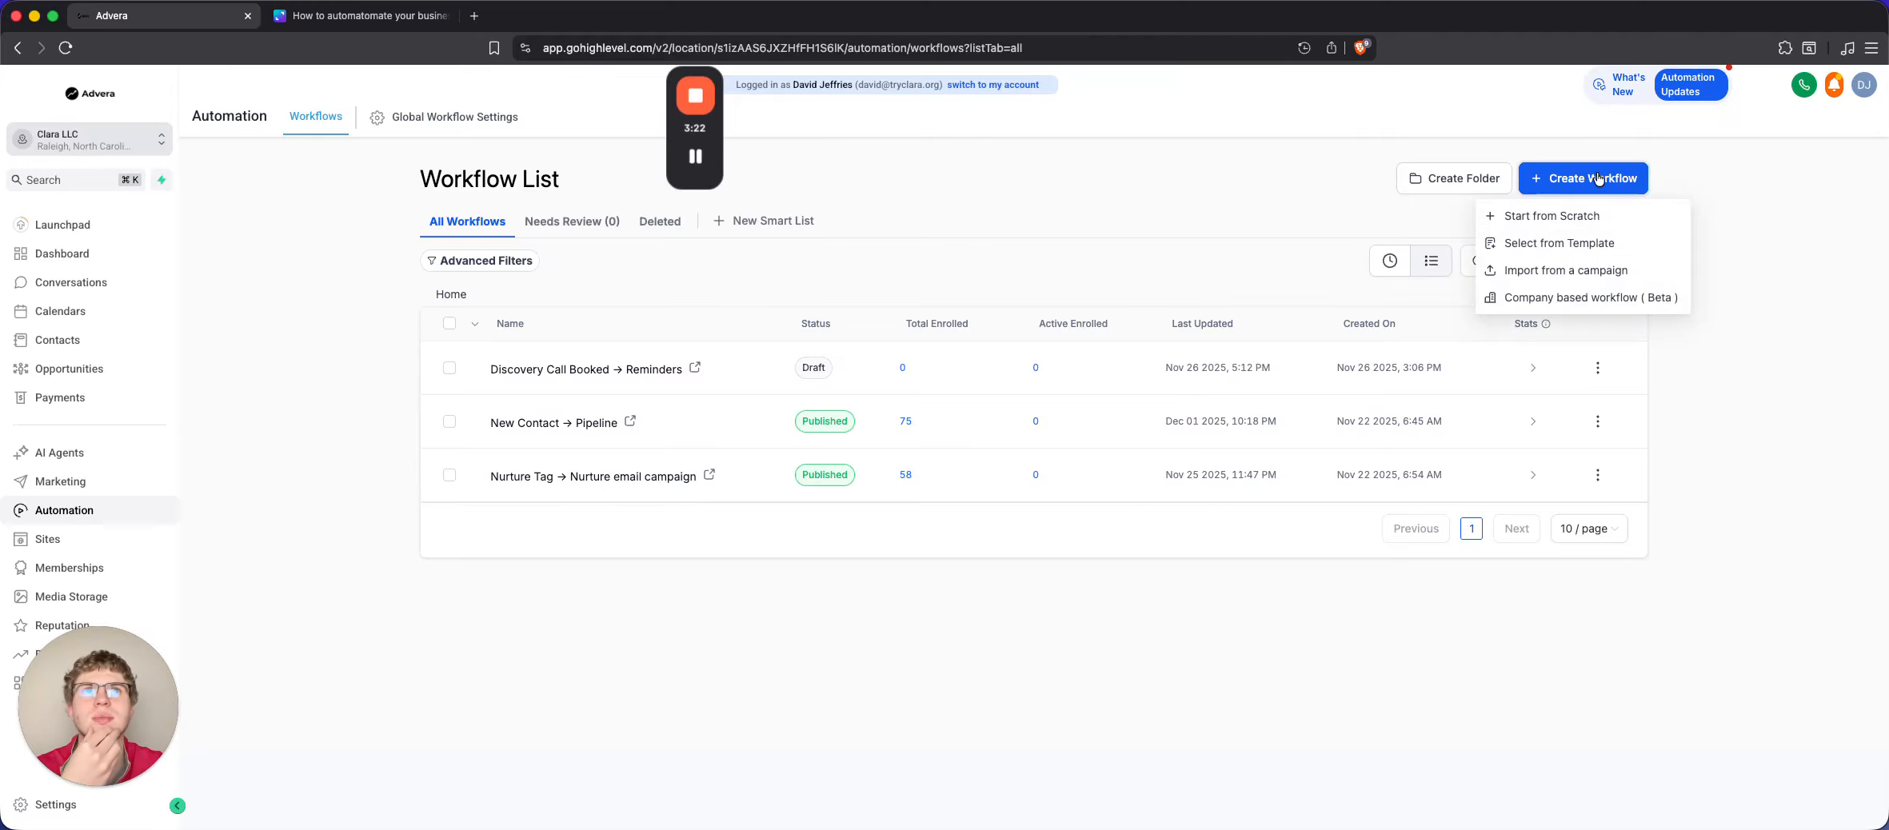
click(1553, 217)
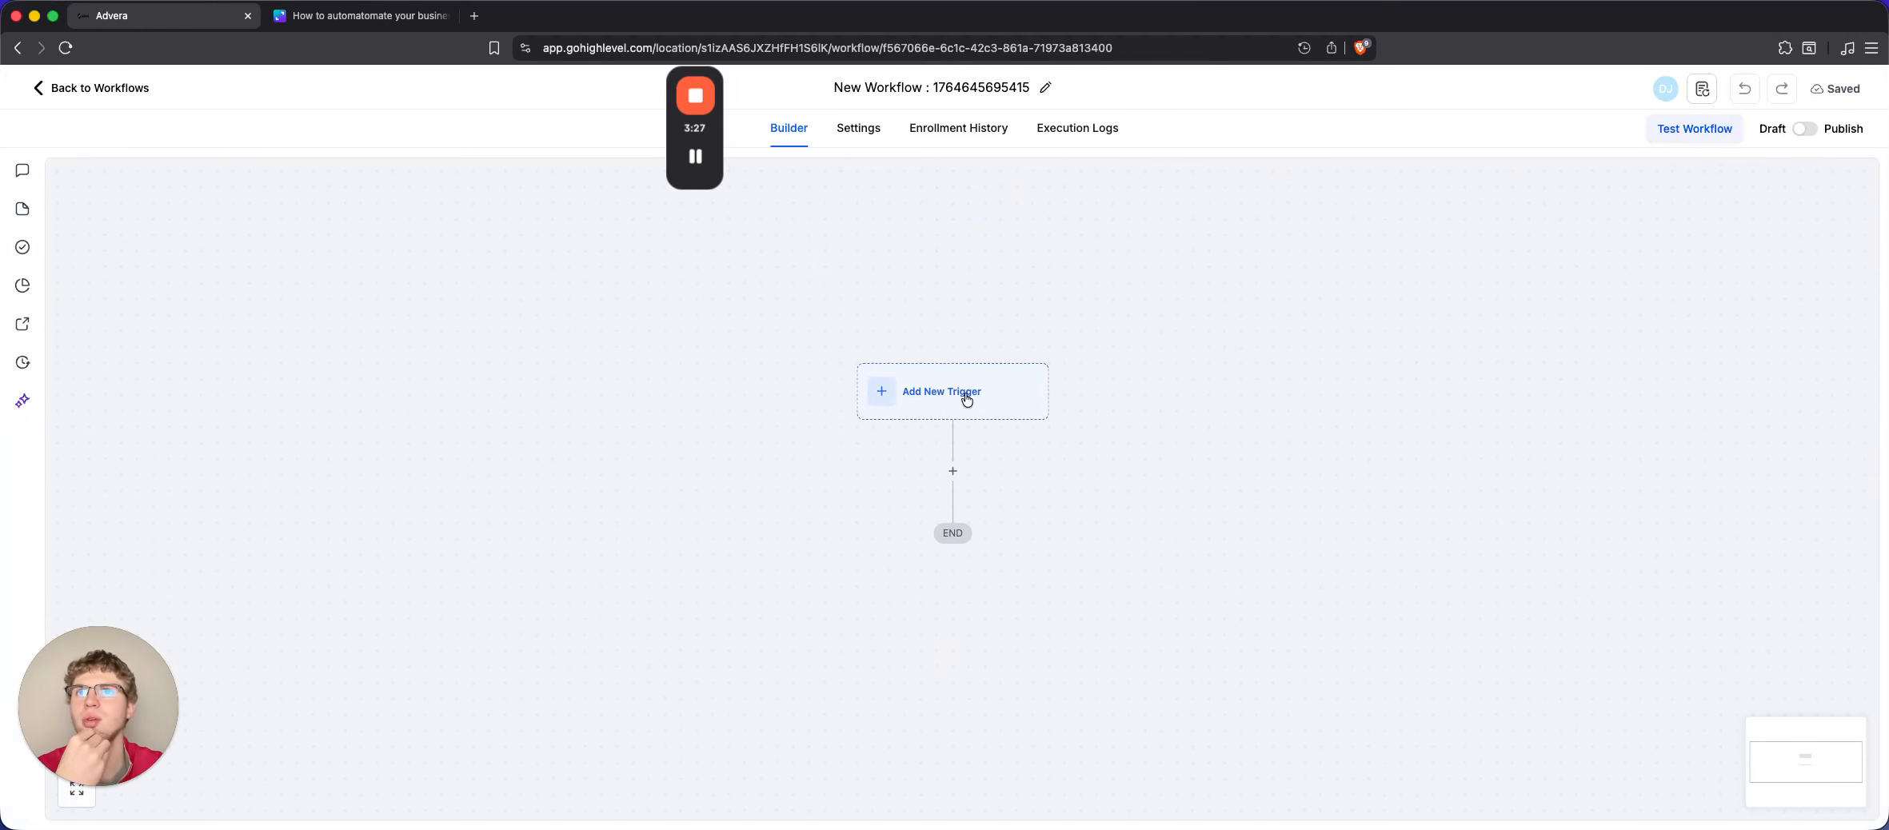
Open the trigger choices for the new workflow and look through the Contact, Events, Appointments and other categories
click(969, 394)
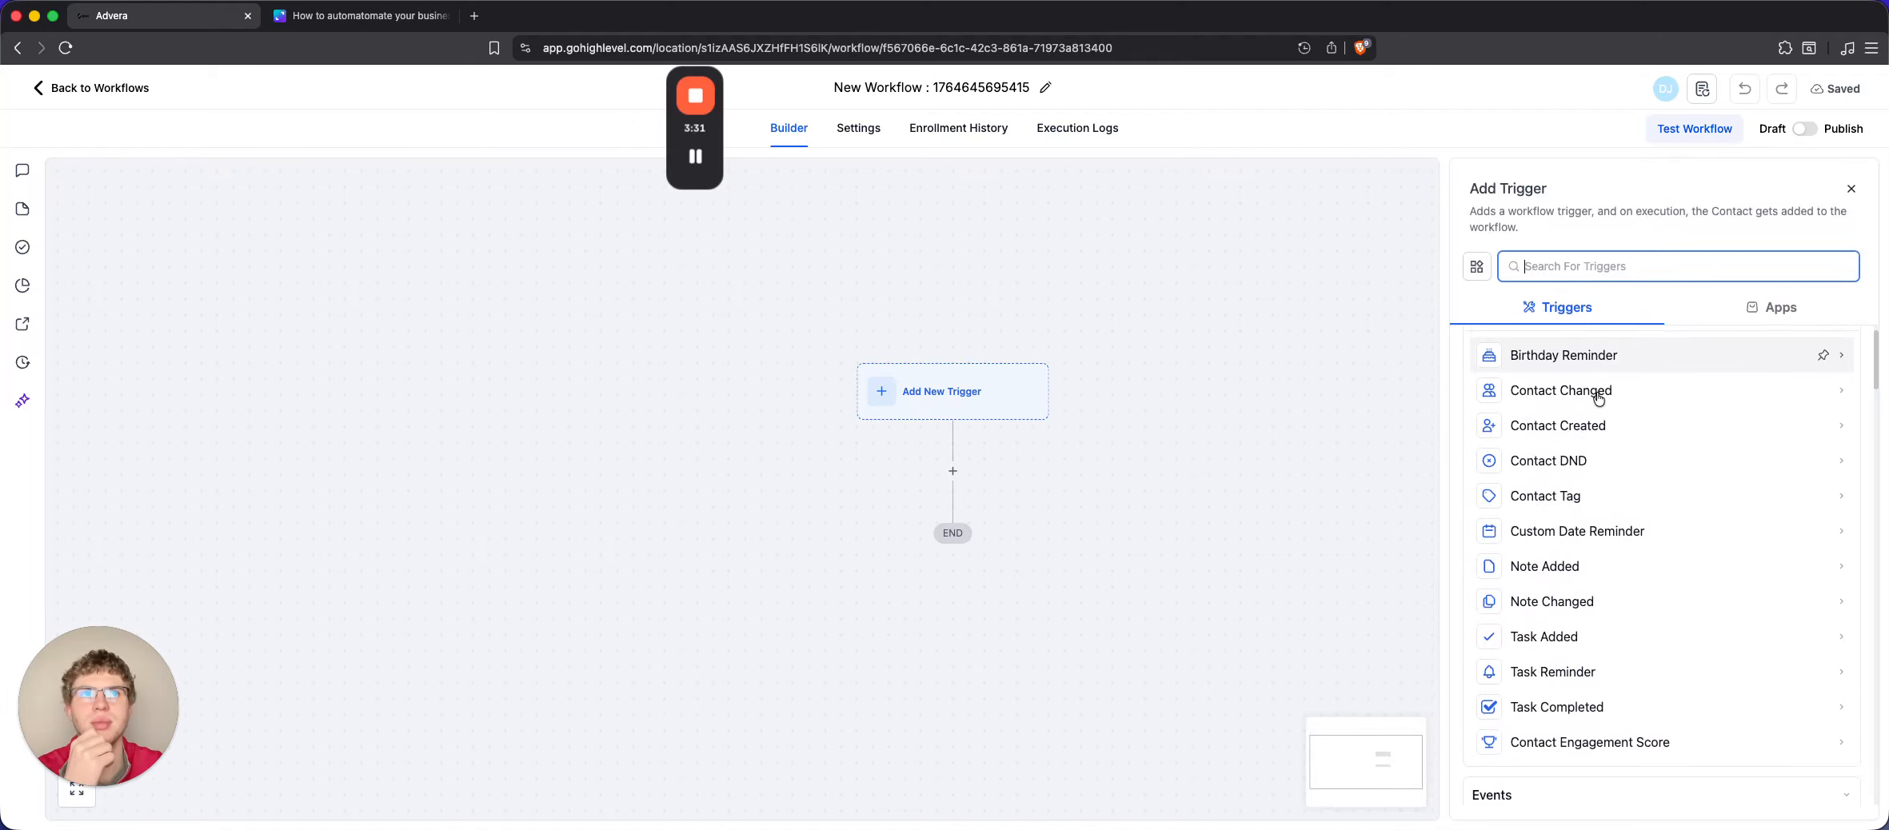
scroll(1592, 396, up, 2)
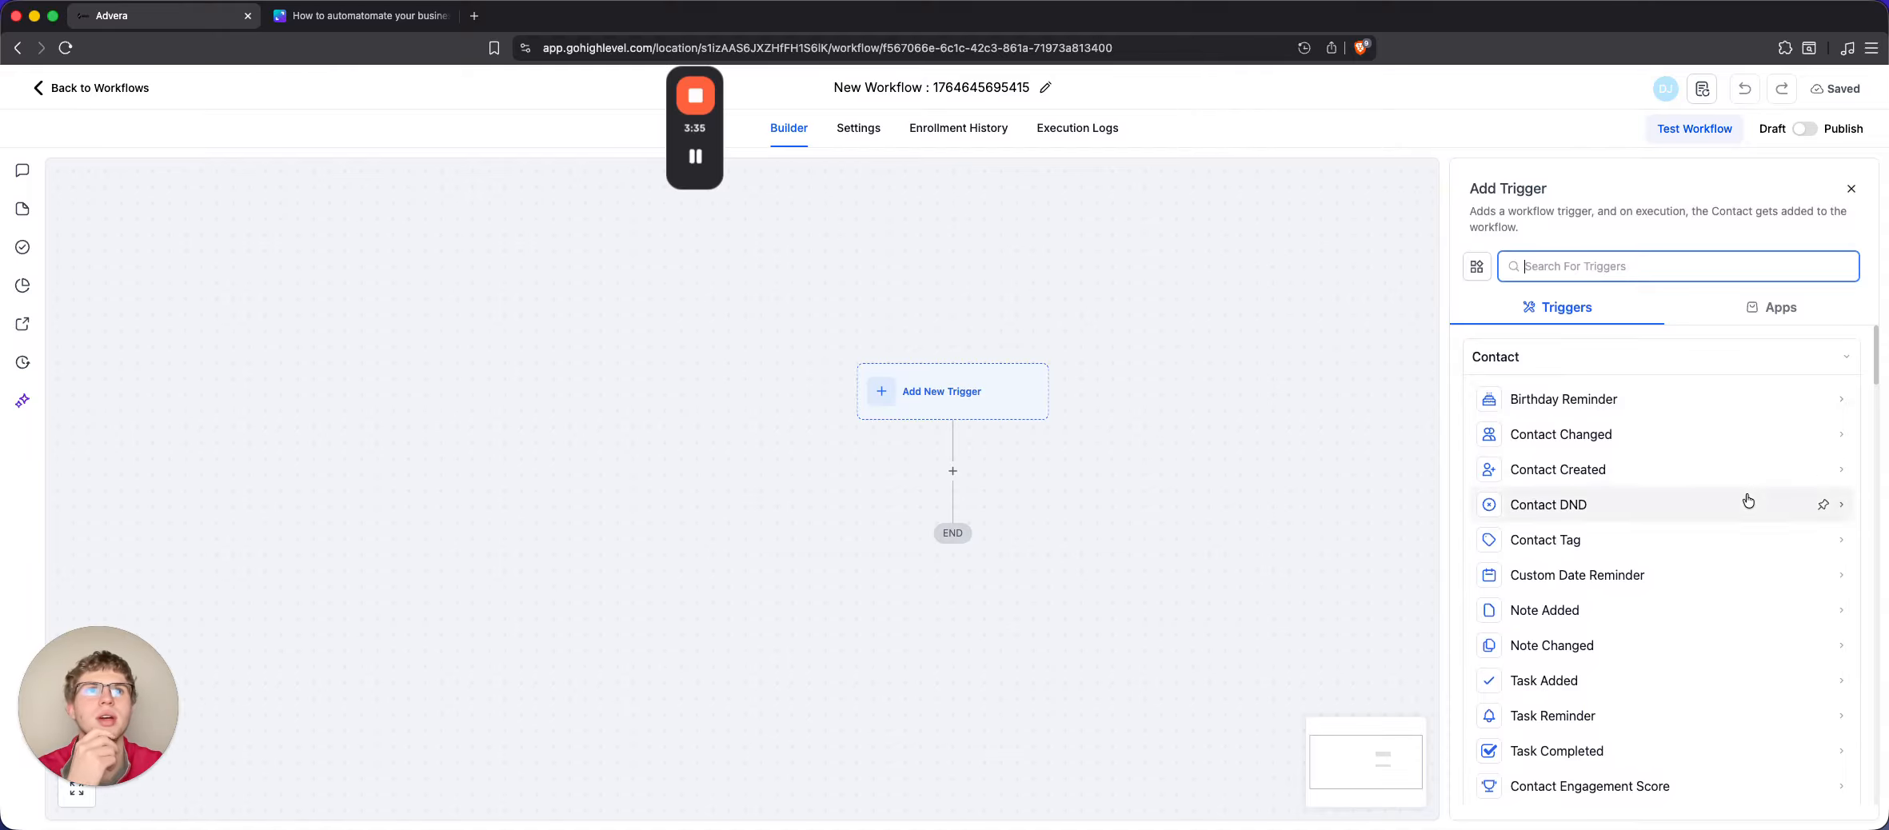
scroll(1604, 586, down, 10)
scroll(1608, 586, down, 8)
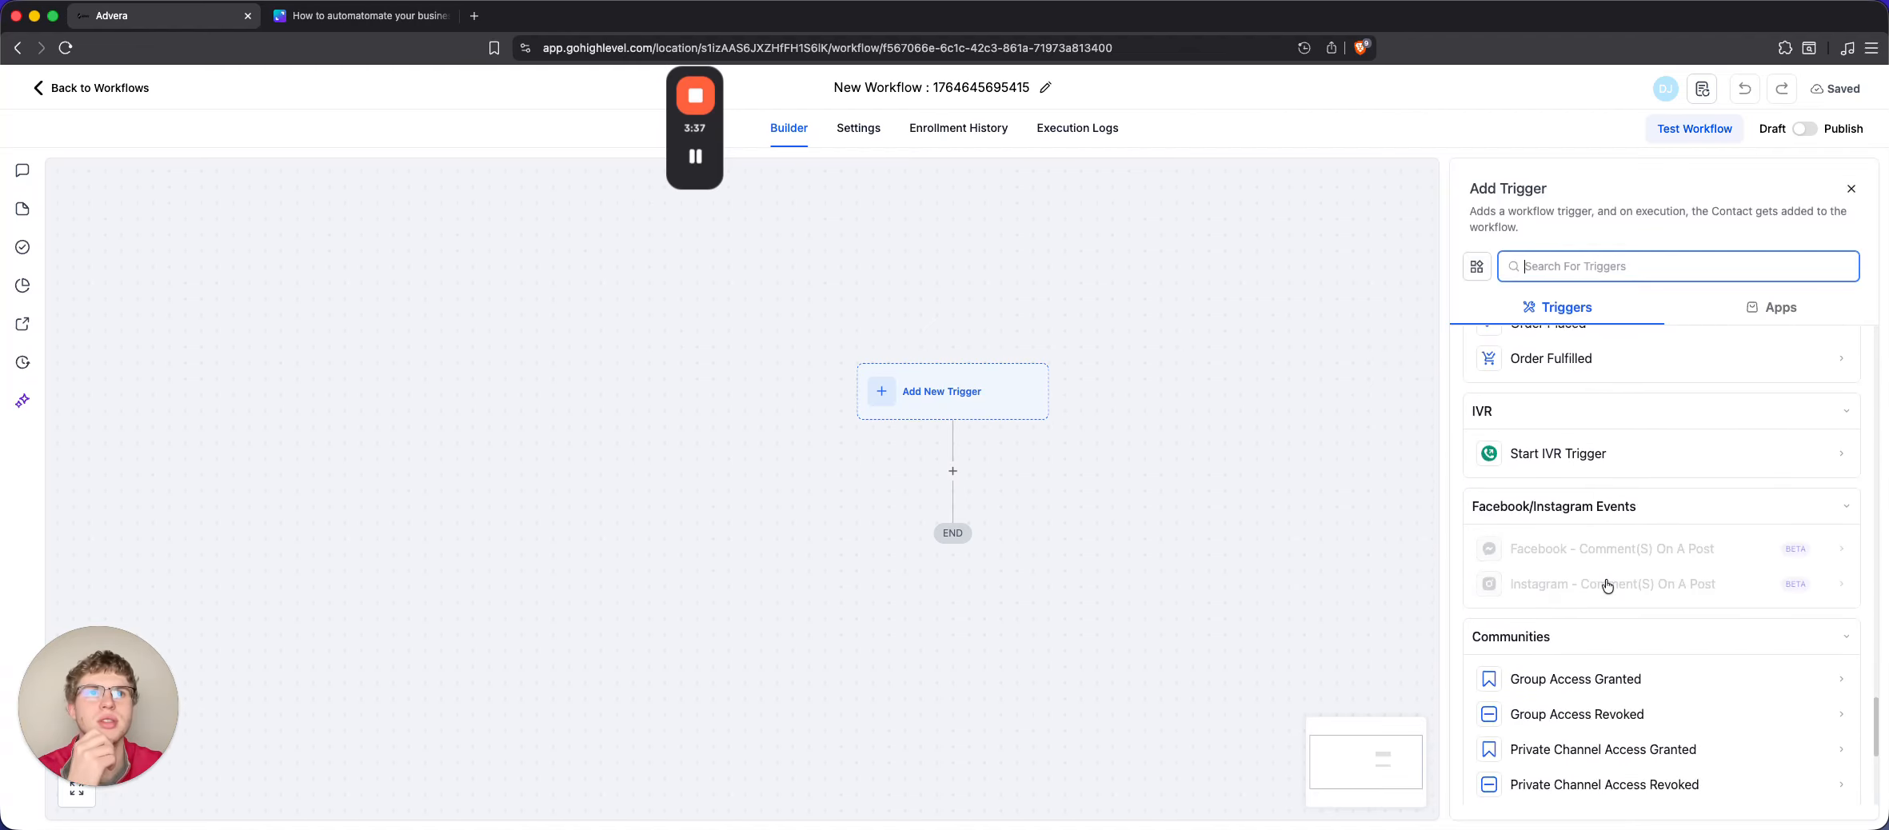
scroll(1607, 586, up, 15)
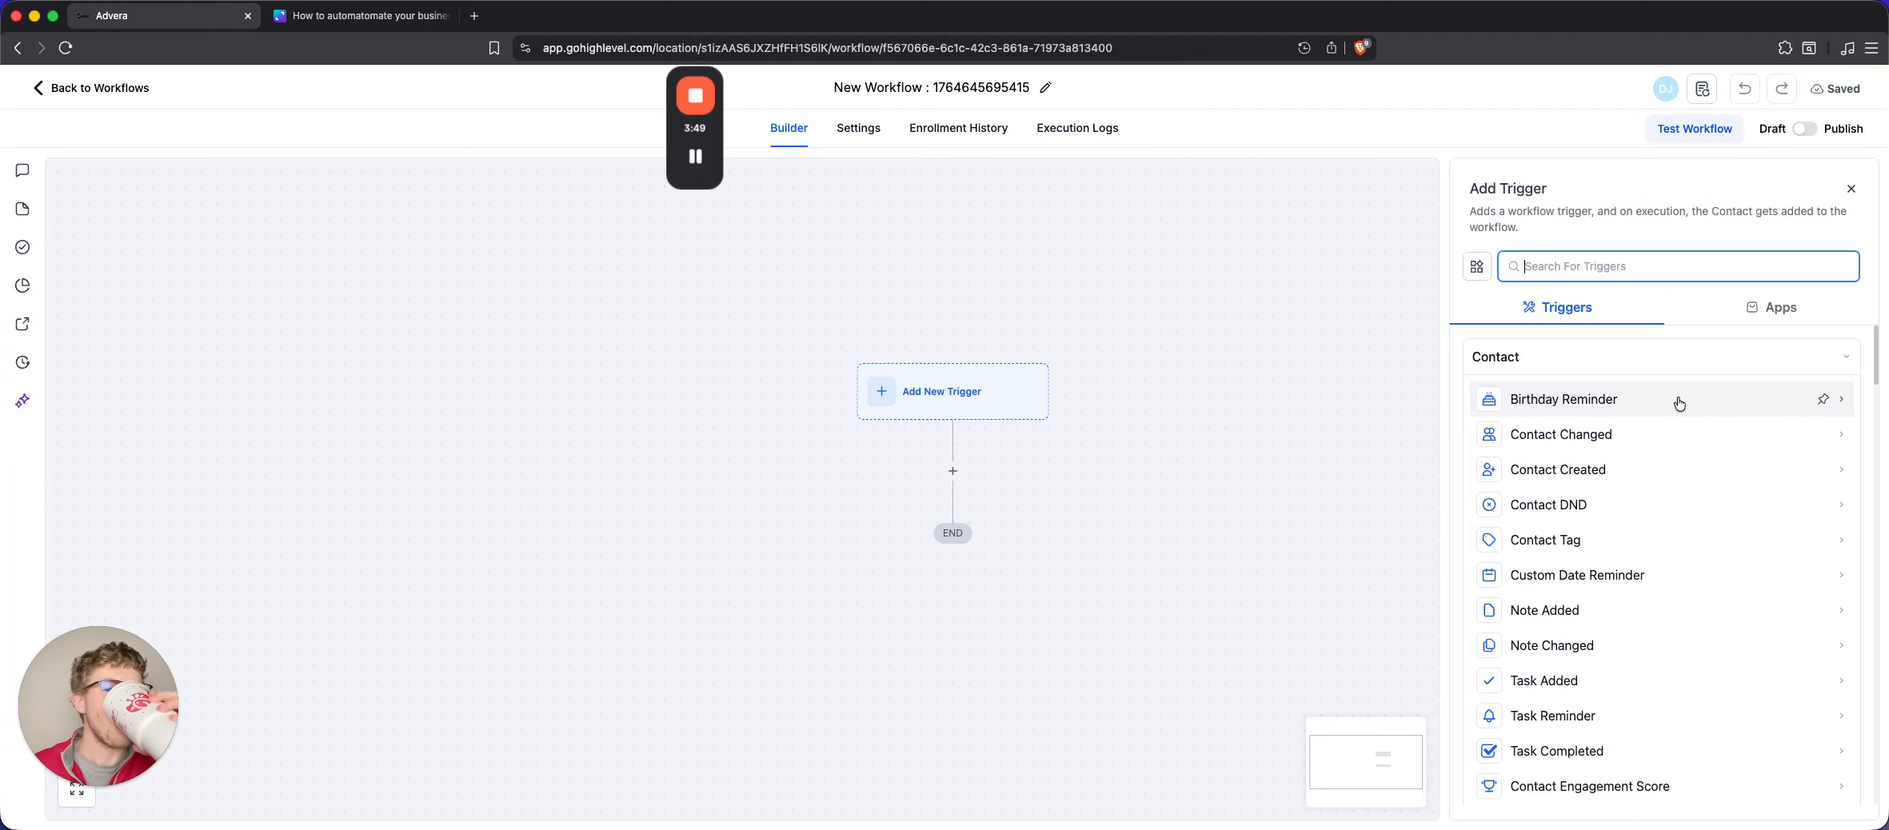
scroll(1679, 403, down, 1)
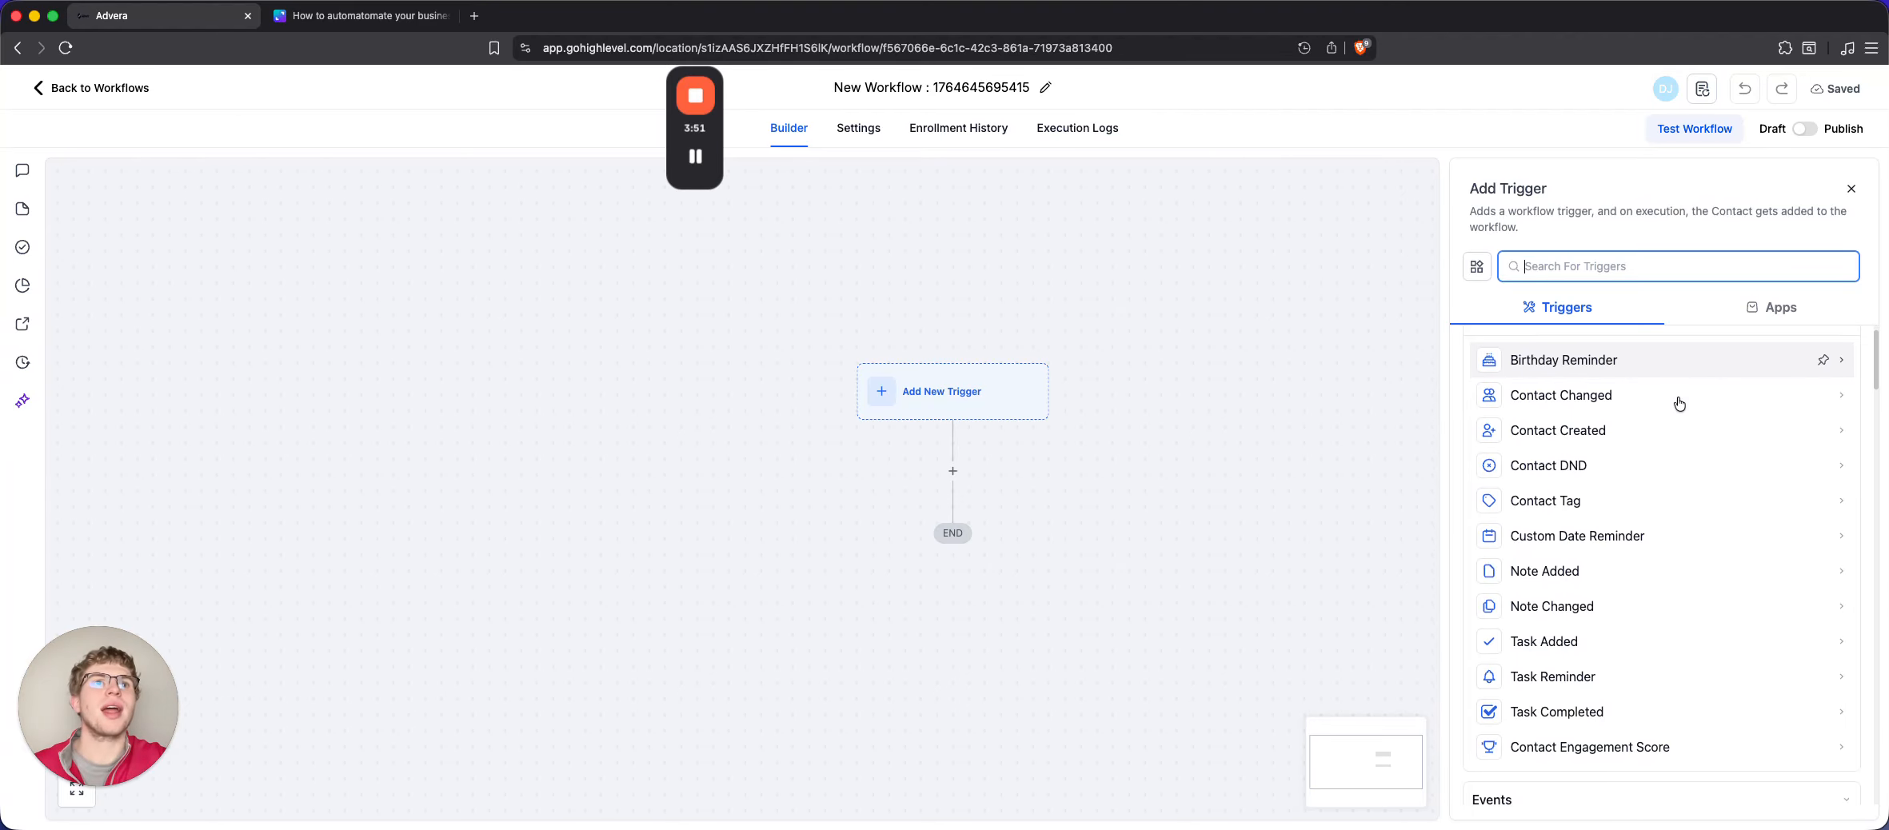
scroll(1652, 464, down, 10)
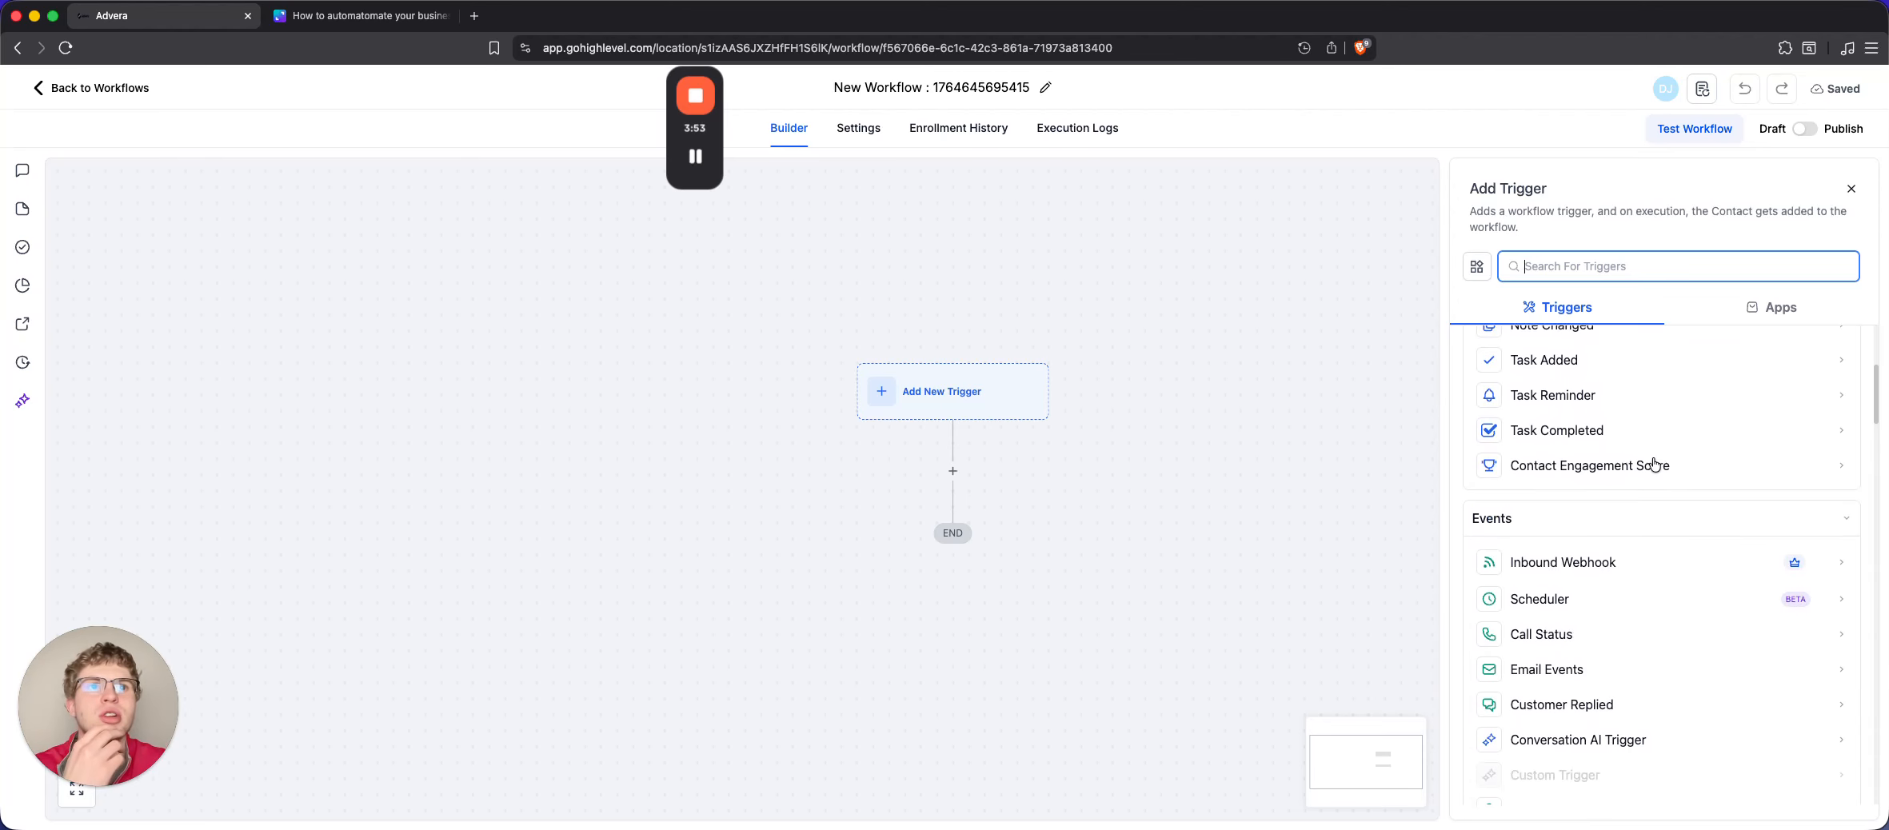
scroll(1655, 464, up, 4)
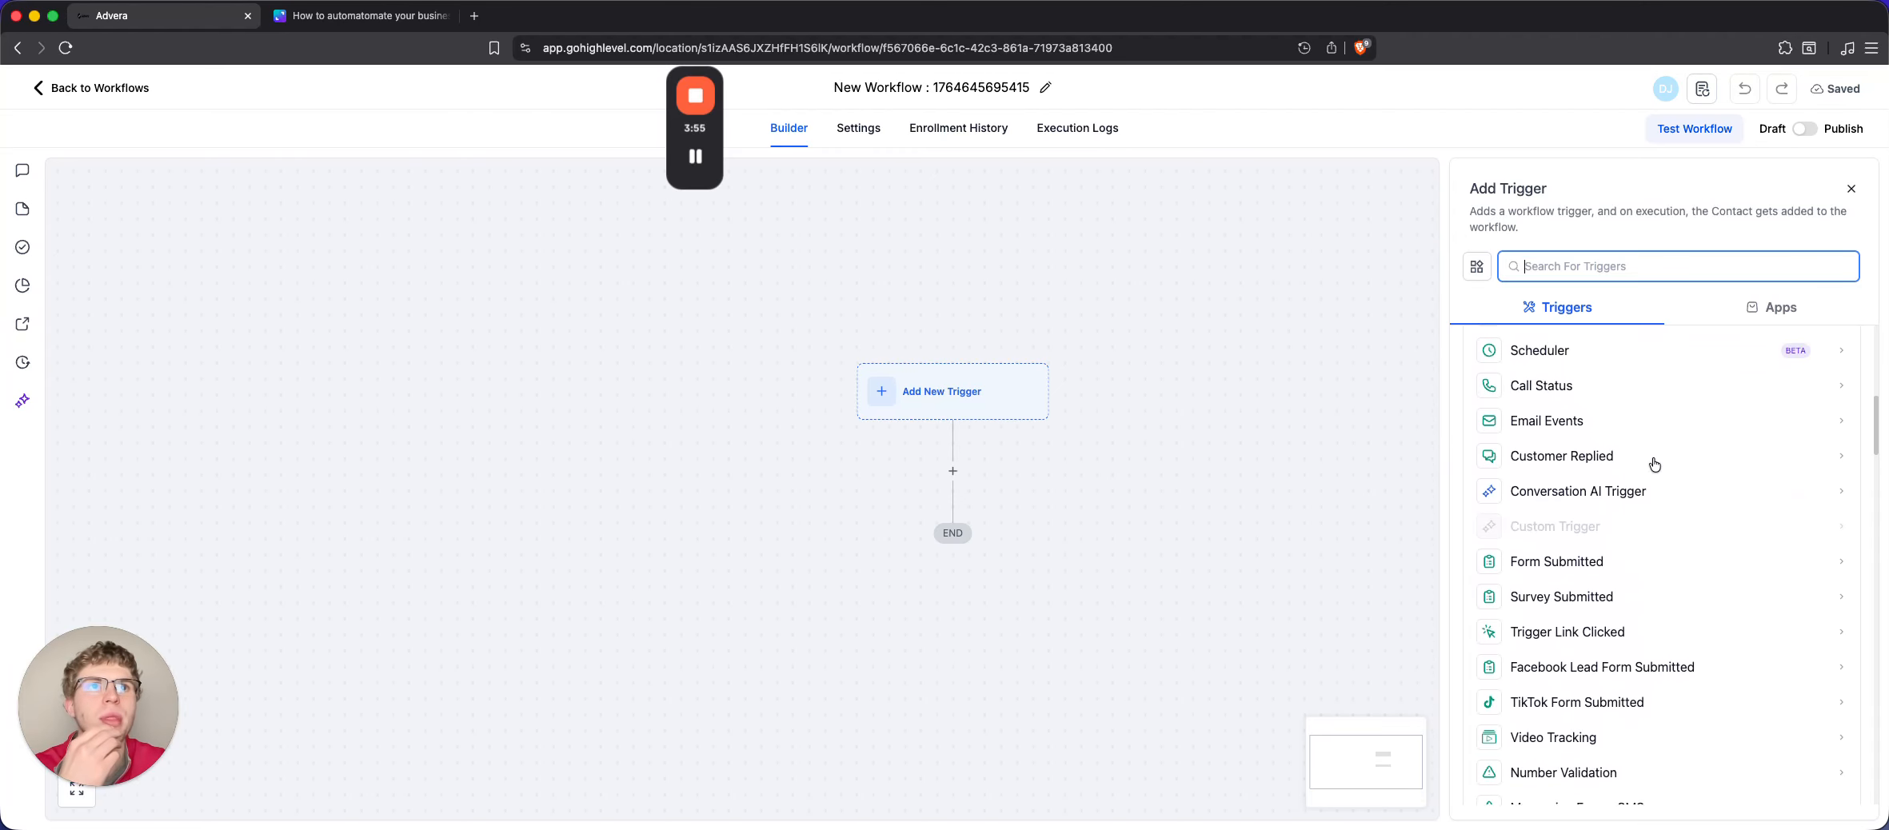
scroll(1655, 464, down, 15)
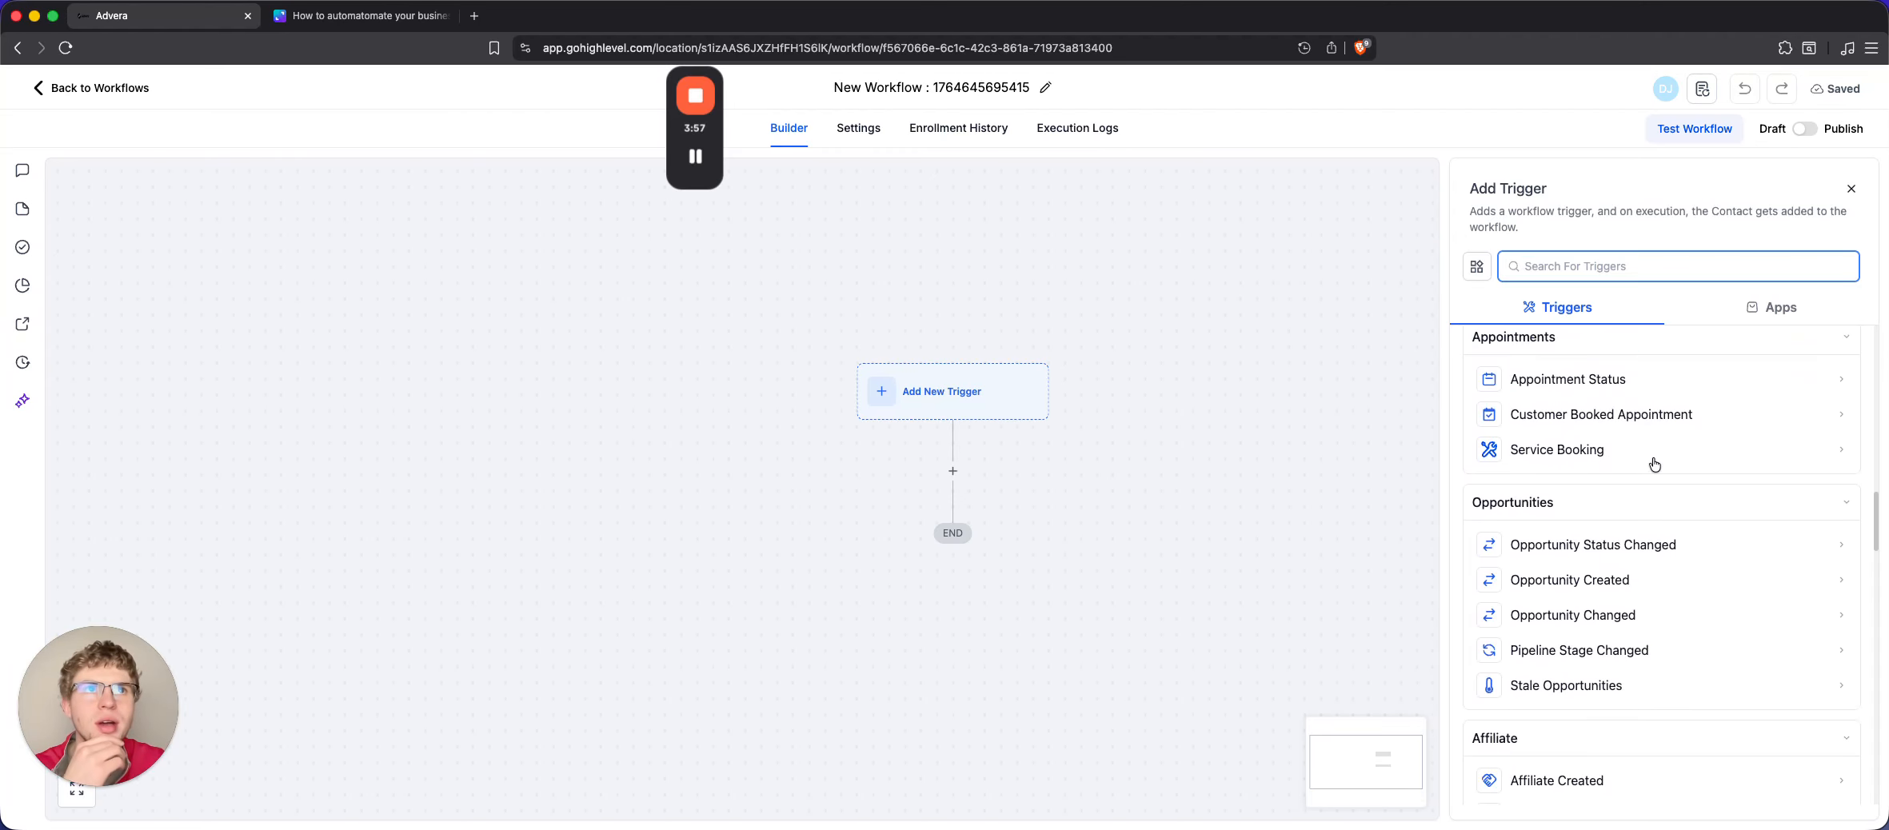
Choose the Customer Booked Appointment trigger and filter it by In calendar with Discovery Meeting
click(1648, 414)
click(1222, 414)
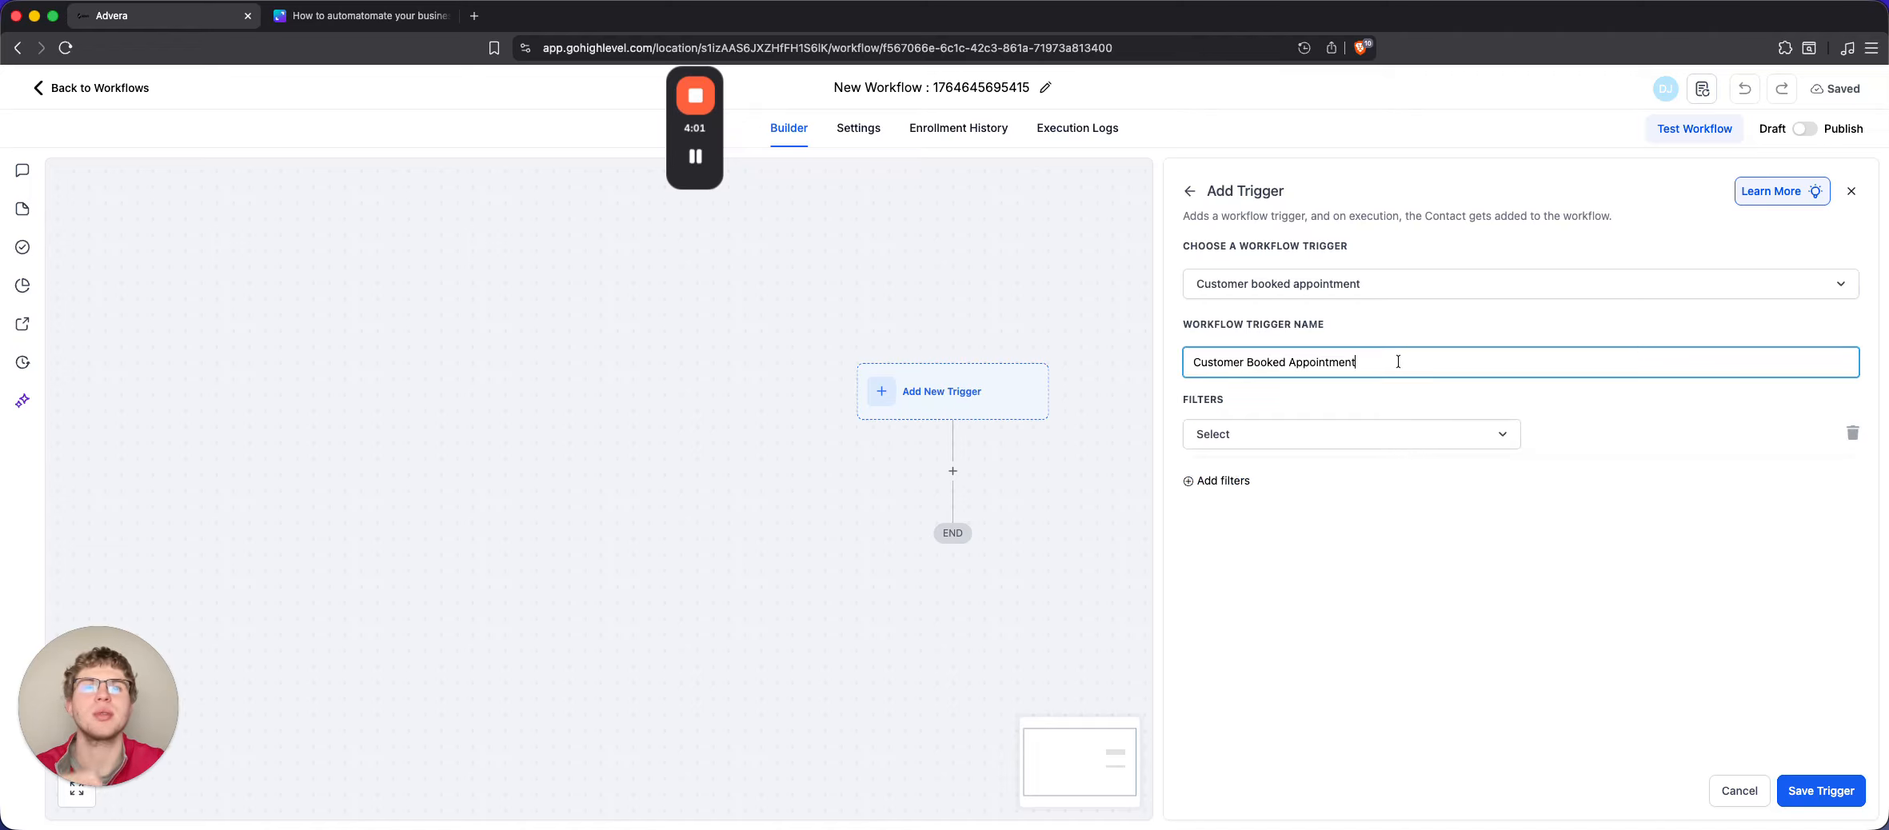
click(1258, 436)
click(1263, 577)
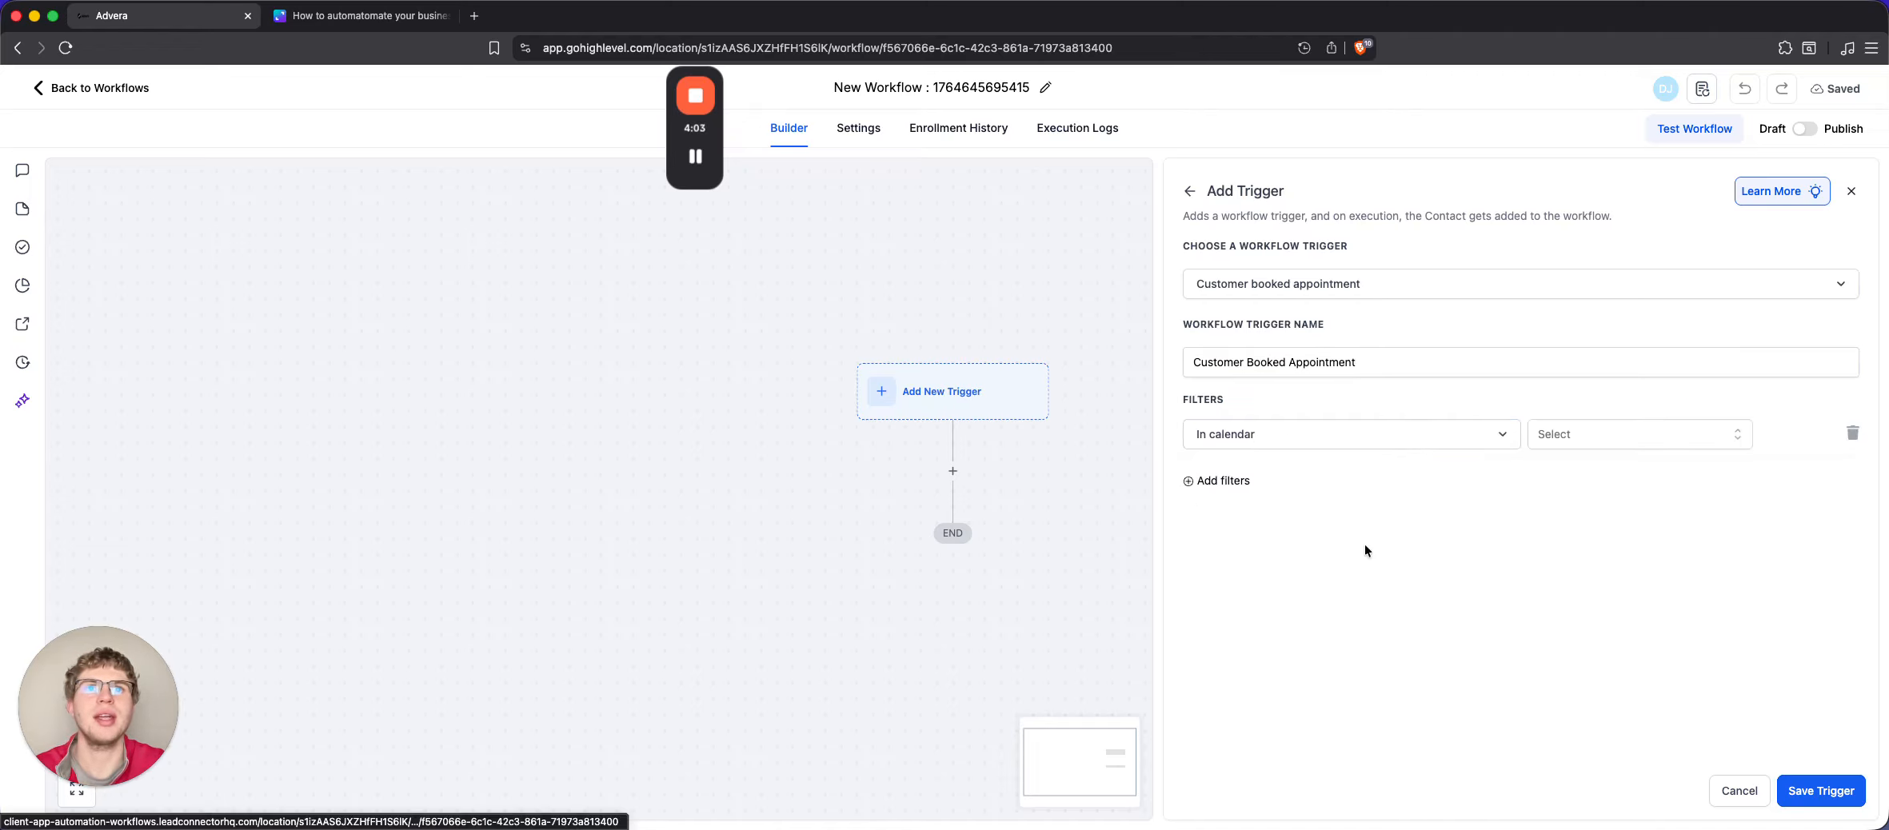
click(1609, 435)
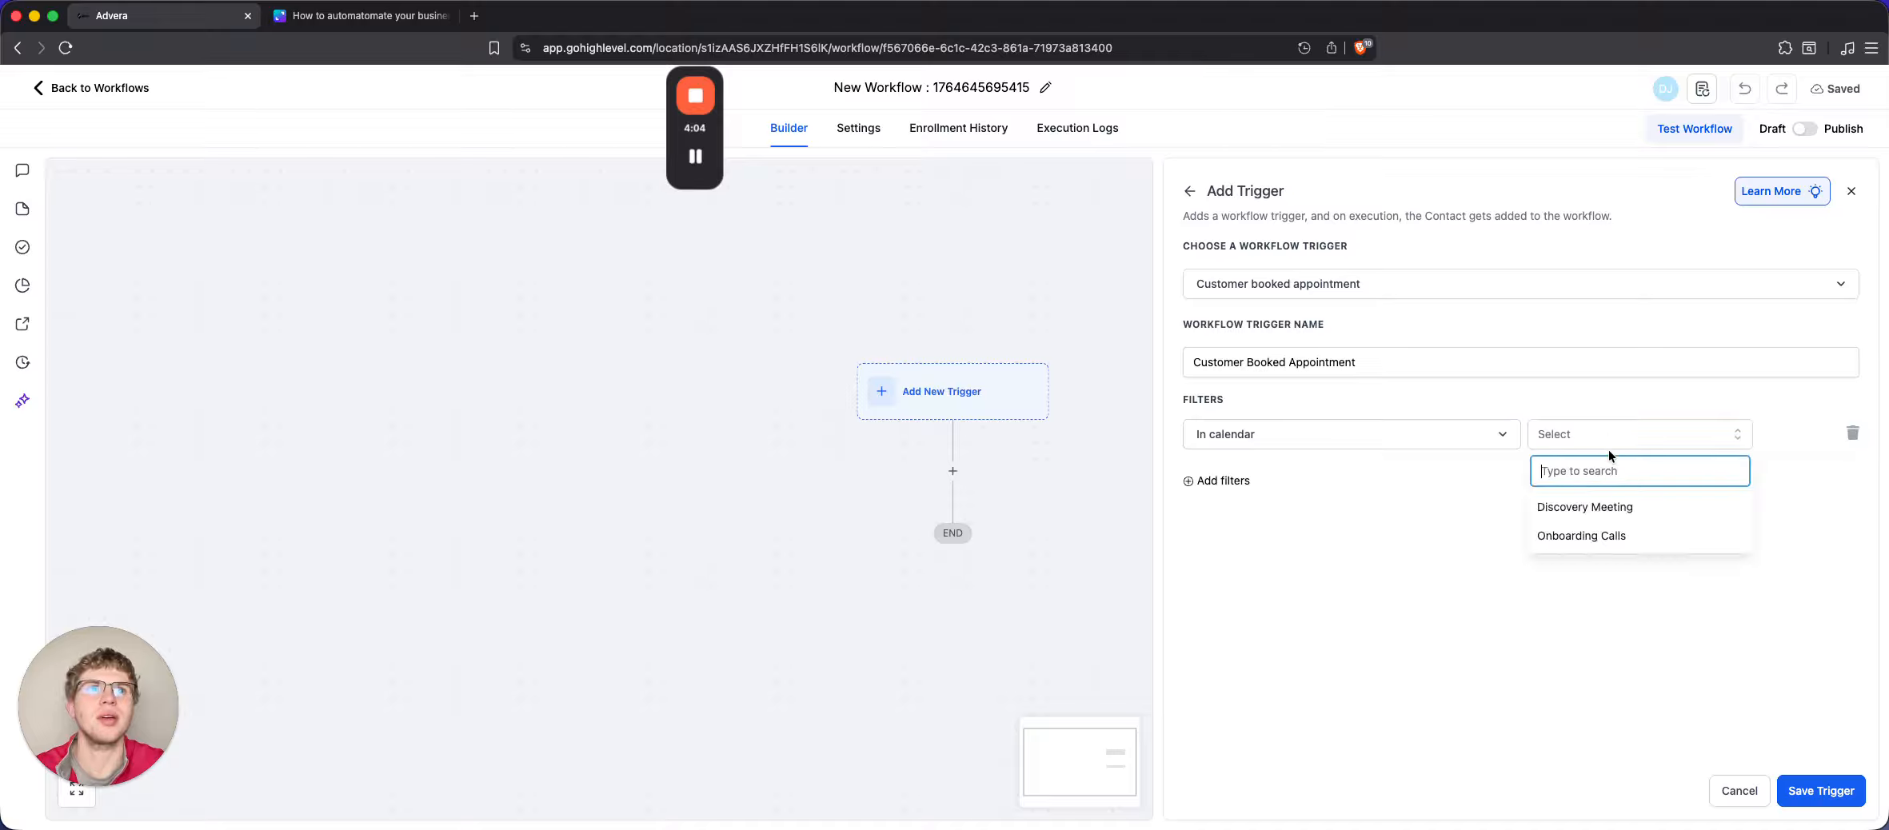
click(1612, 512)
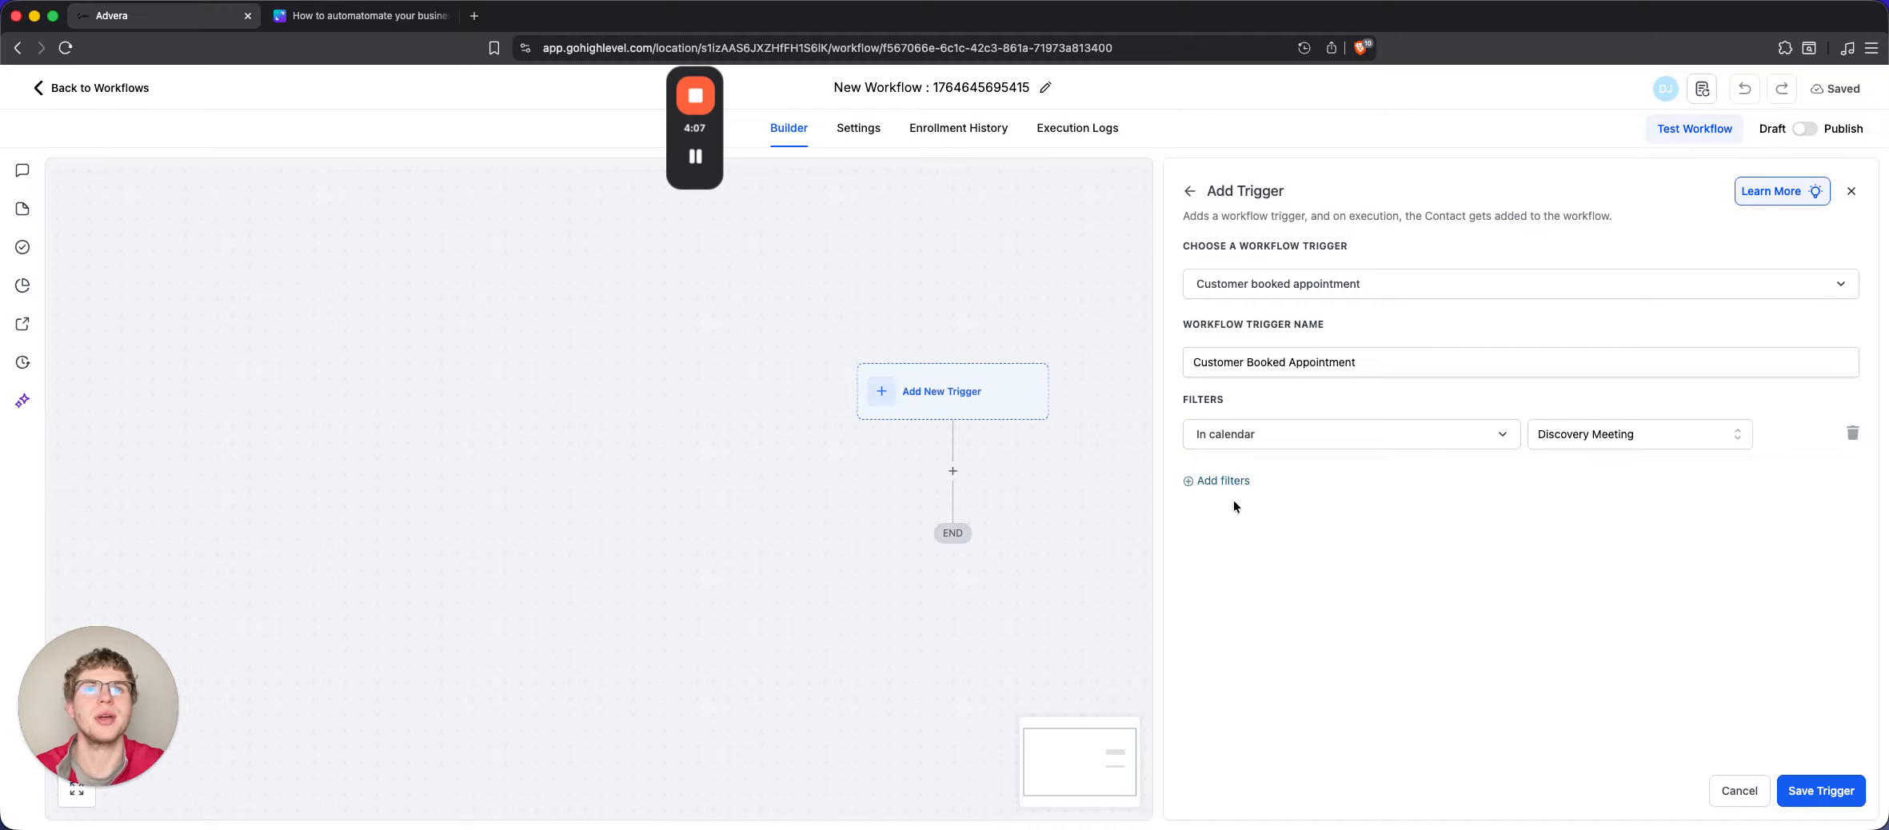
Rename the trigger "Customer Booked Appointment - Discovery Meeting" and save it
click(1403, 367)
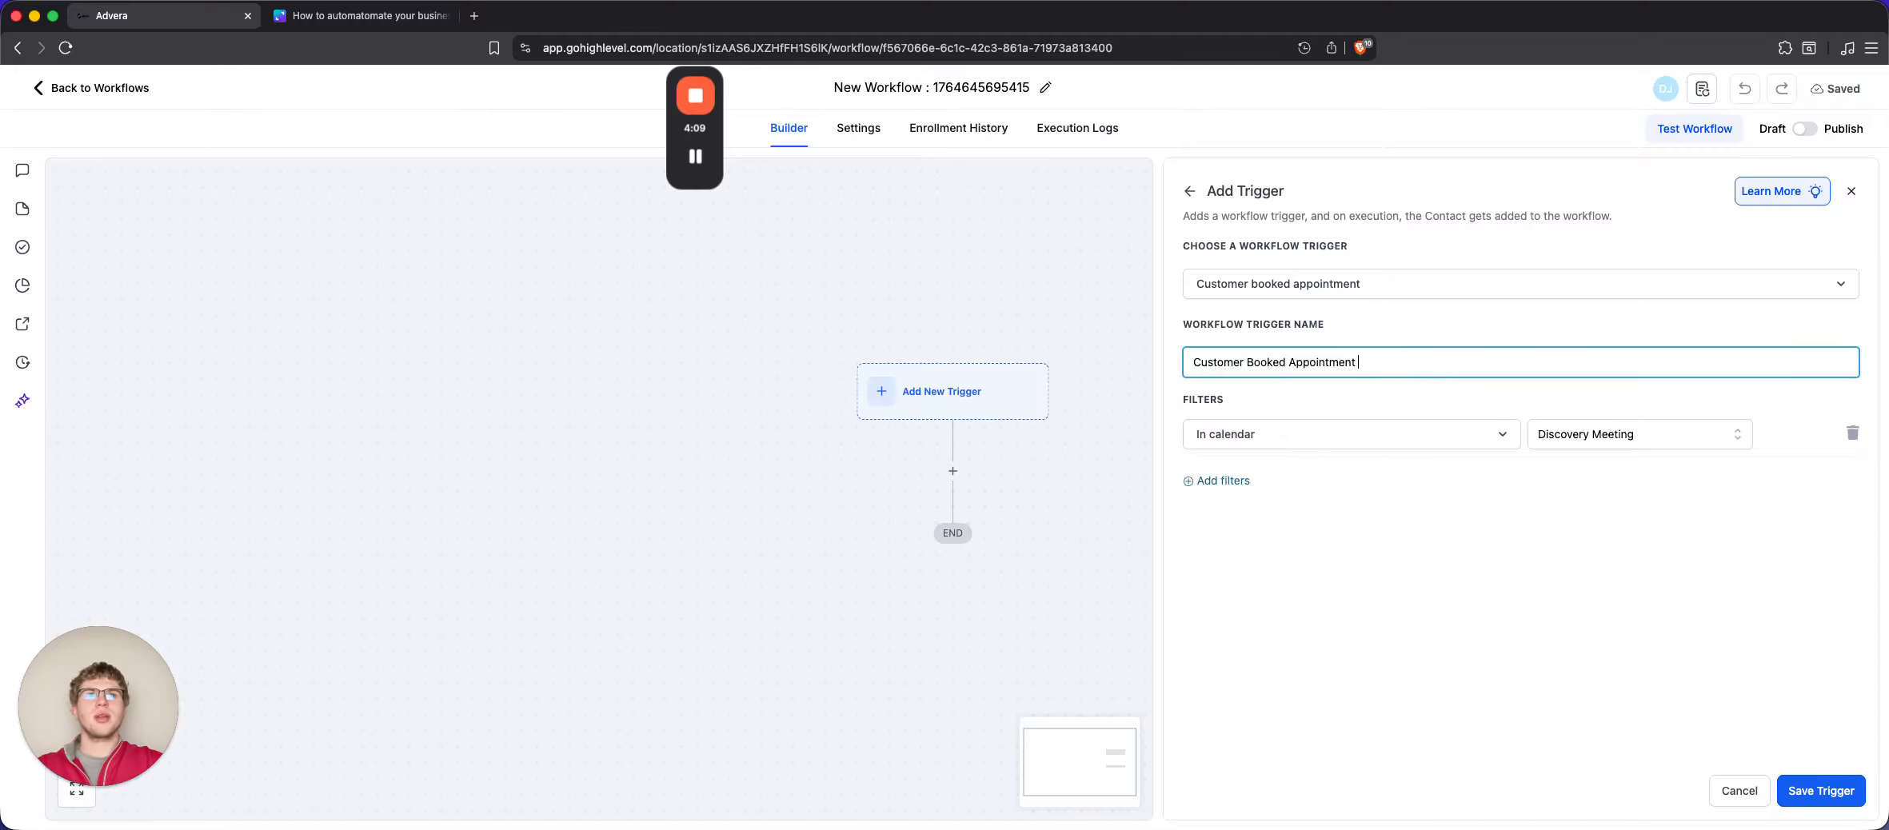
text(- D)
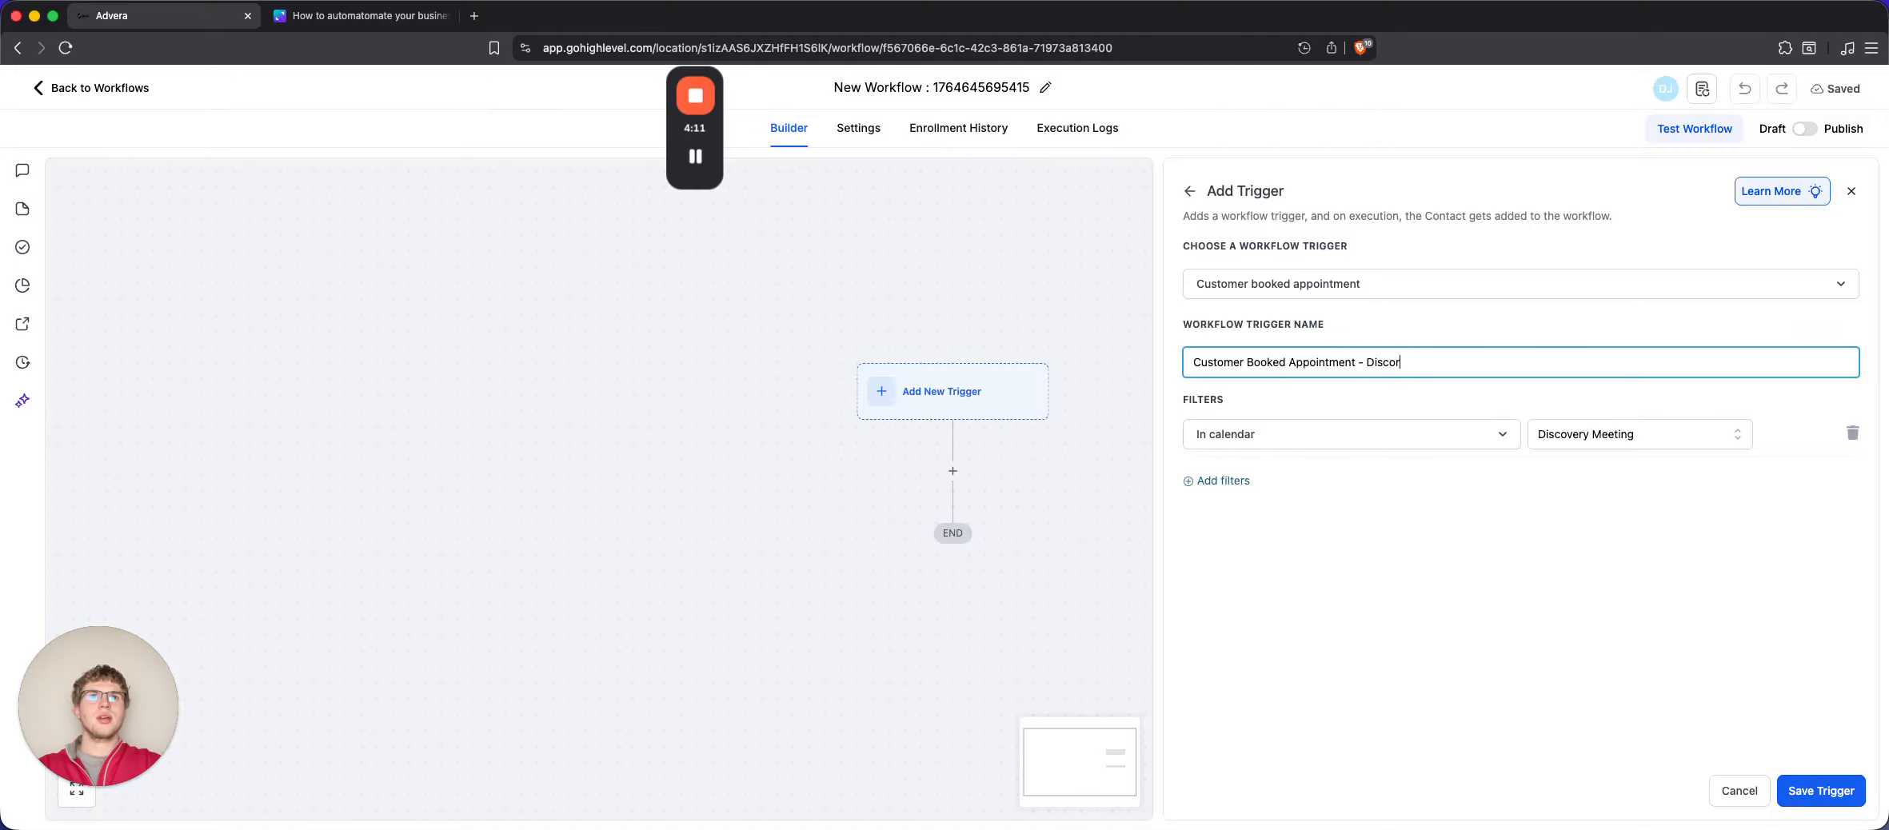
text(iscovery Meeting)
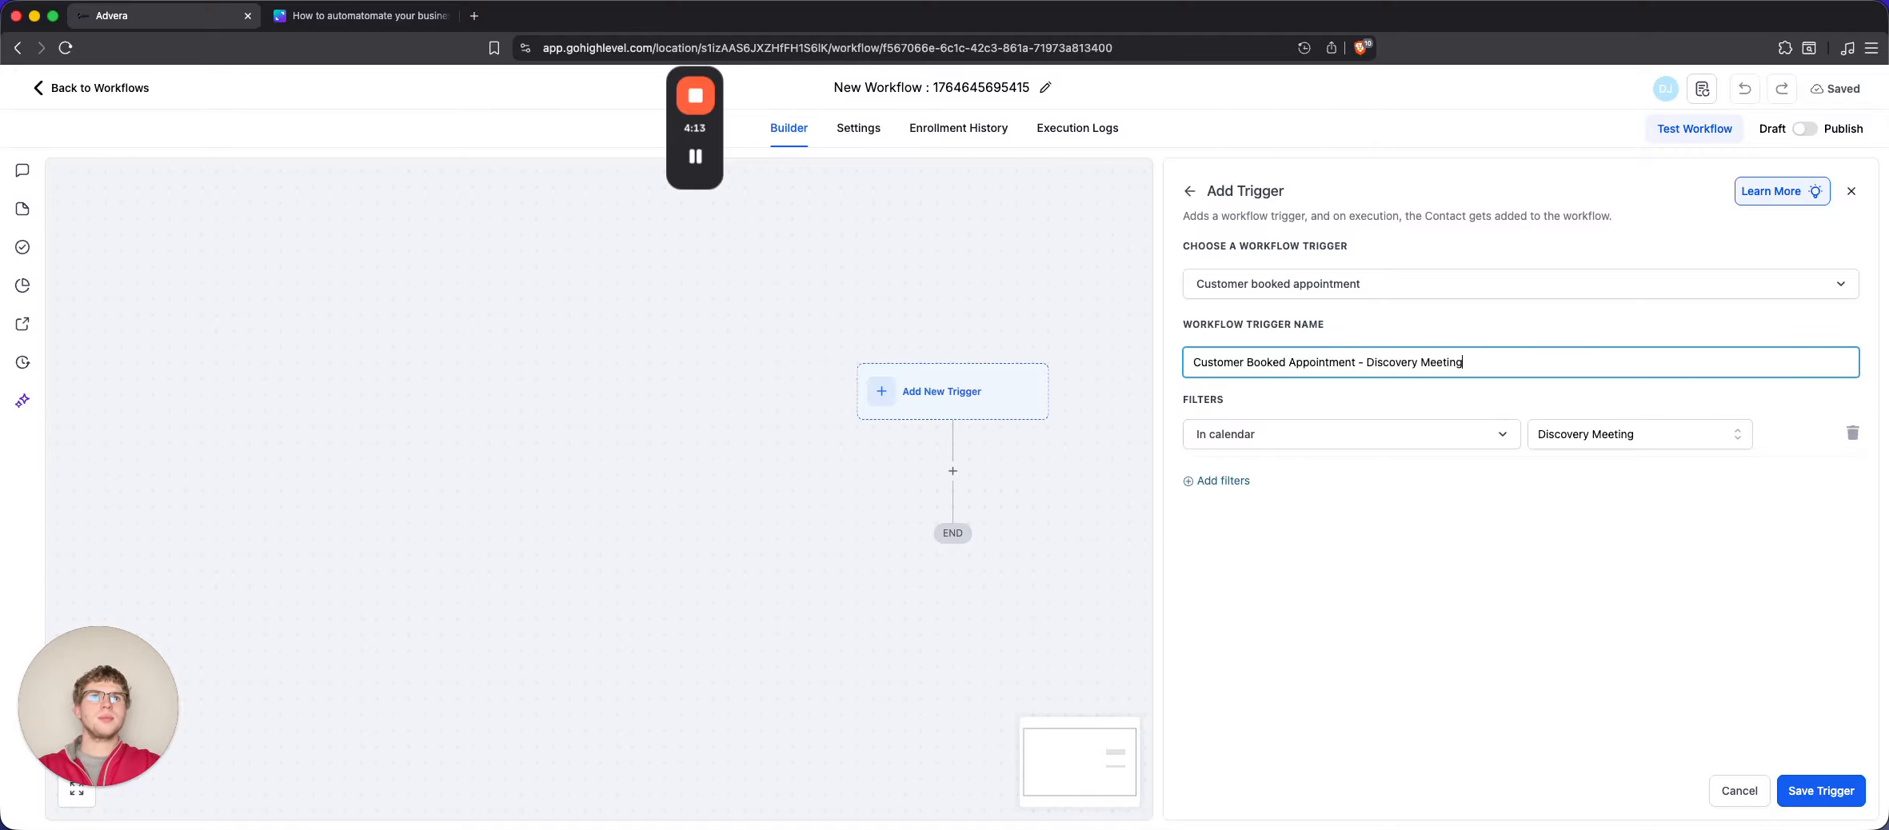
click(1819, 792)
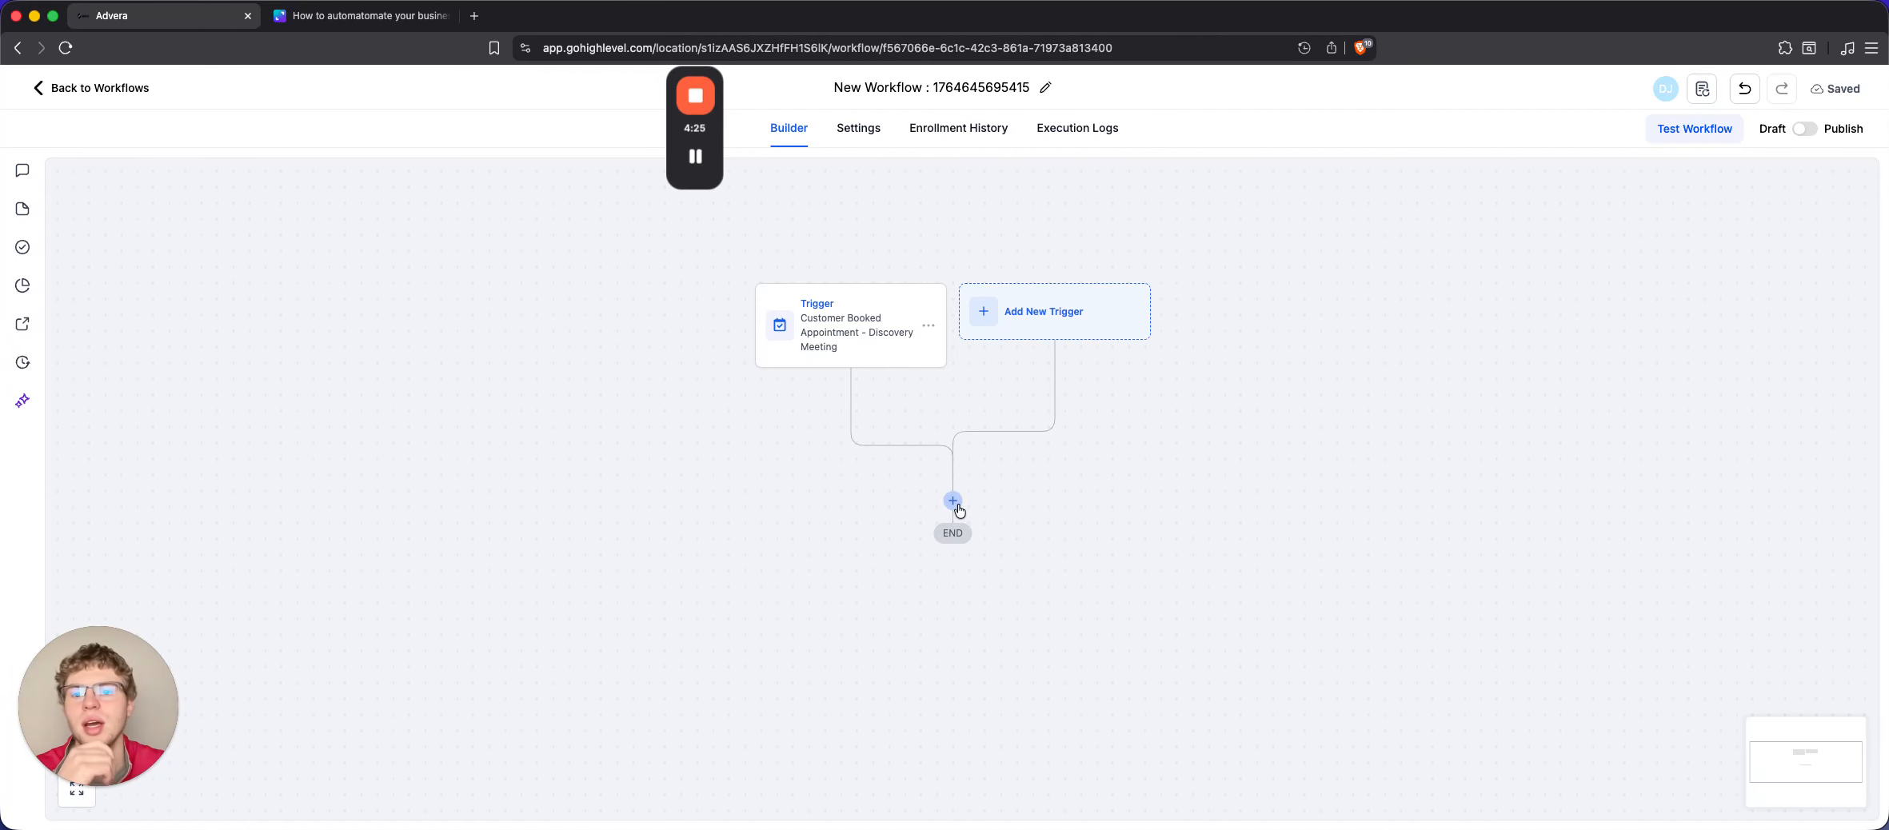
Find the Email action and add it after the Customer Booked Appointment trigger
click(953, 501)
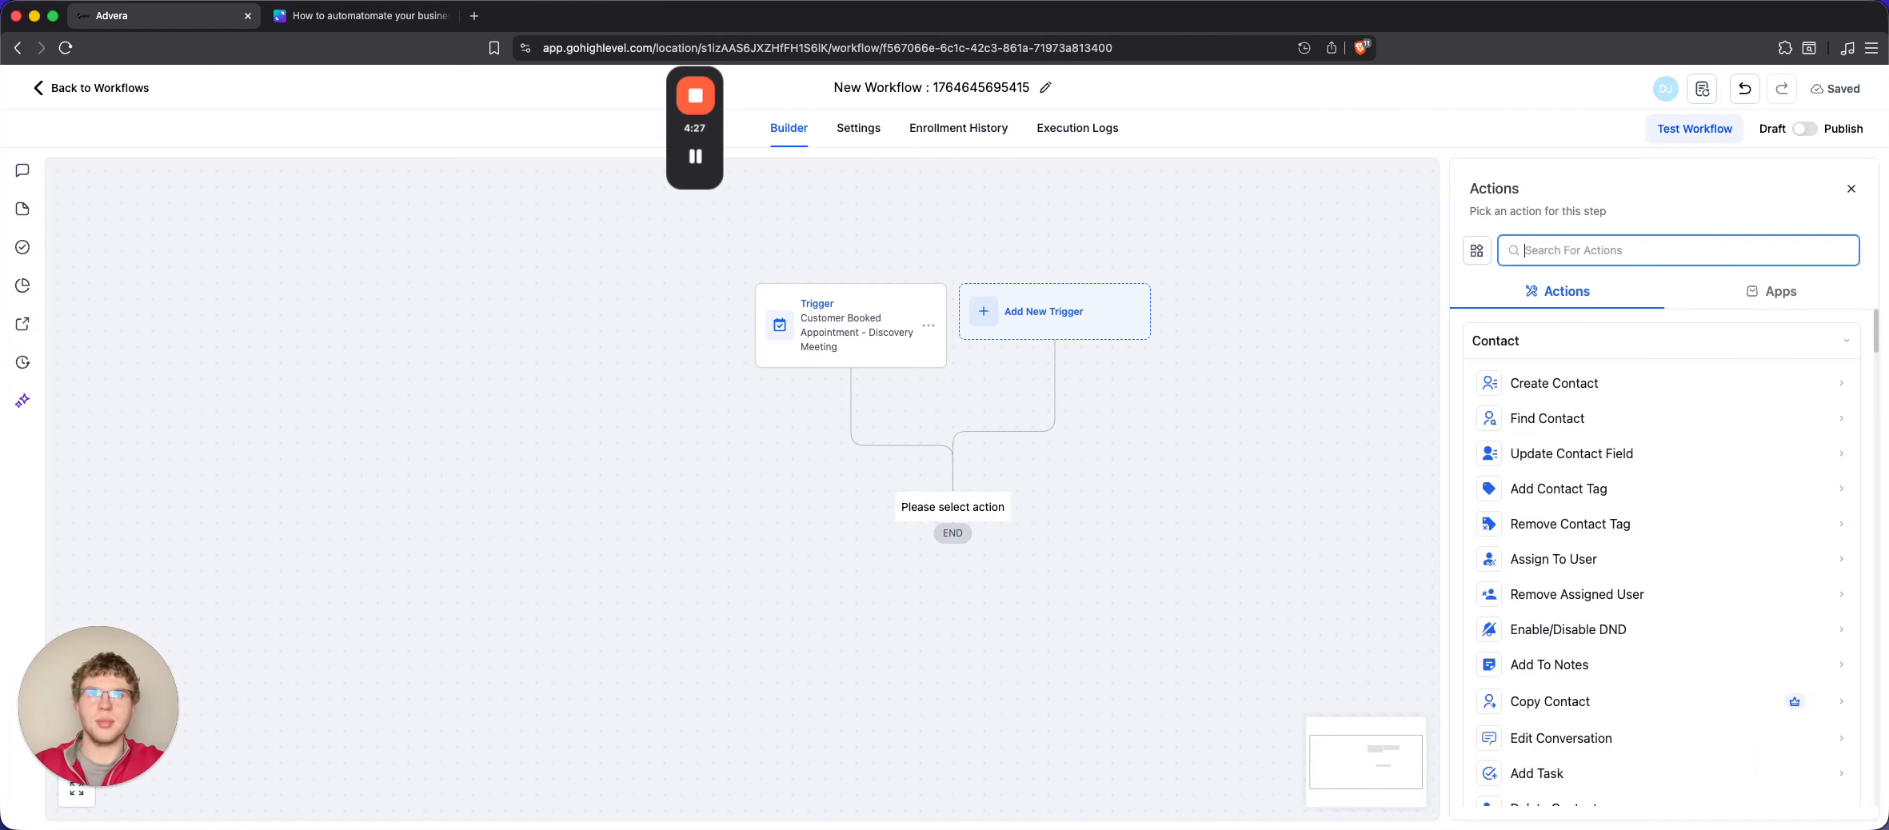
text(email)
click(1602, 382)
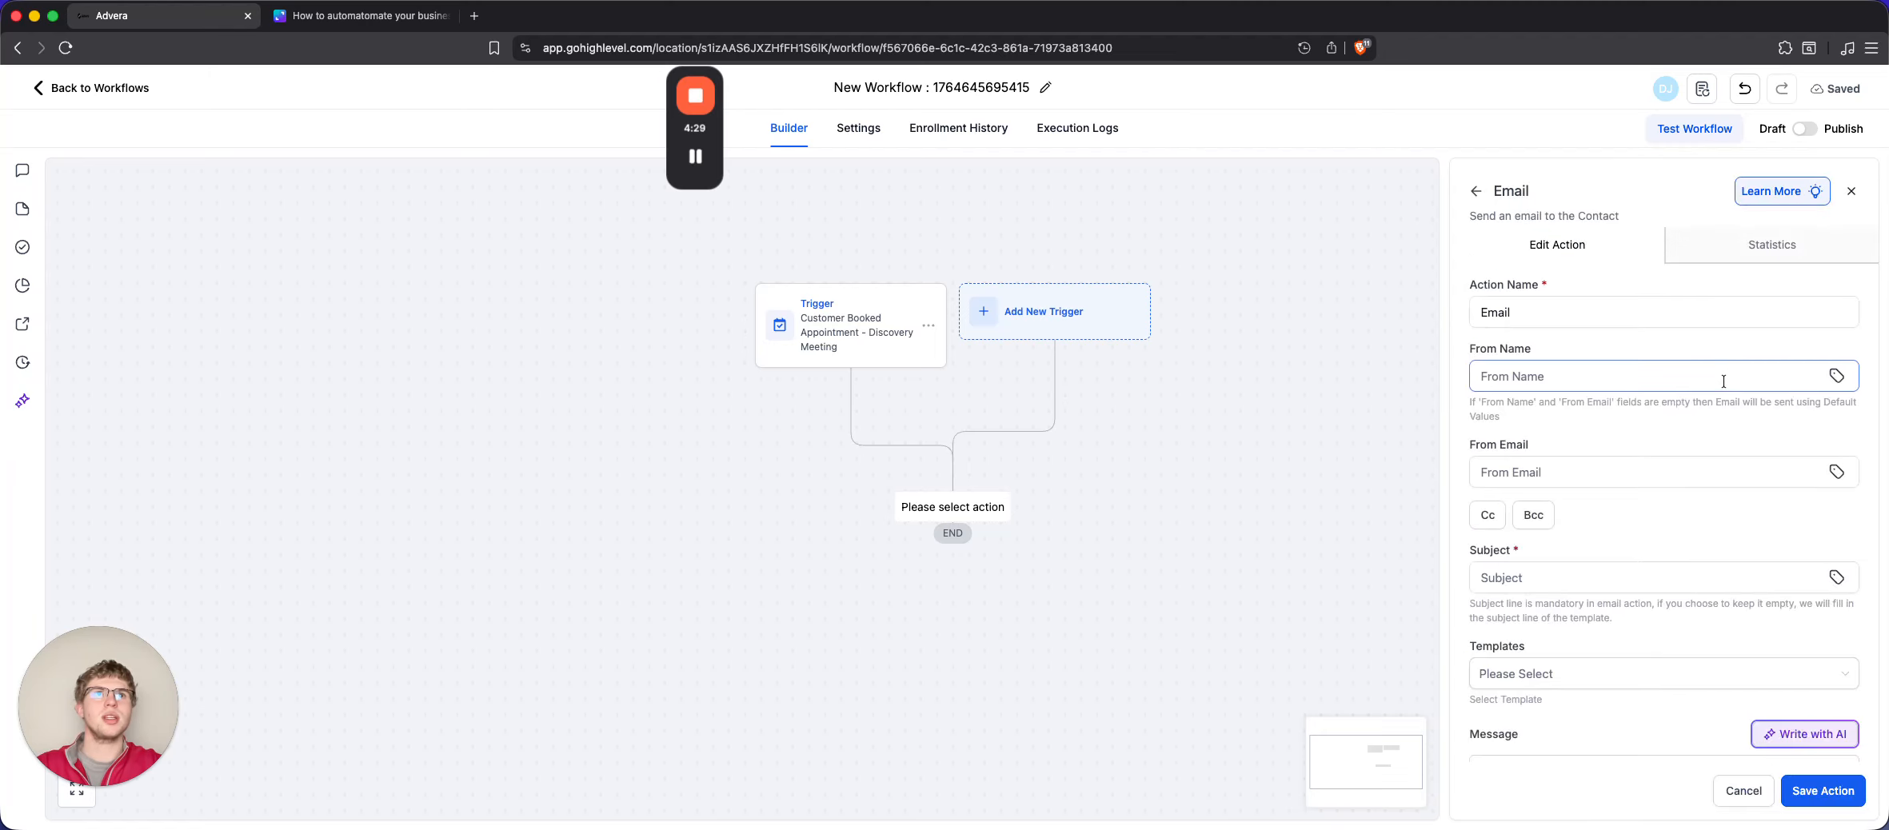
Set the email's from name to "Clara" and fill in the company's info address as the from email
click(1636, 375)
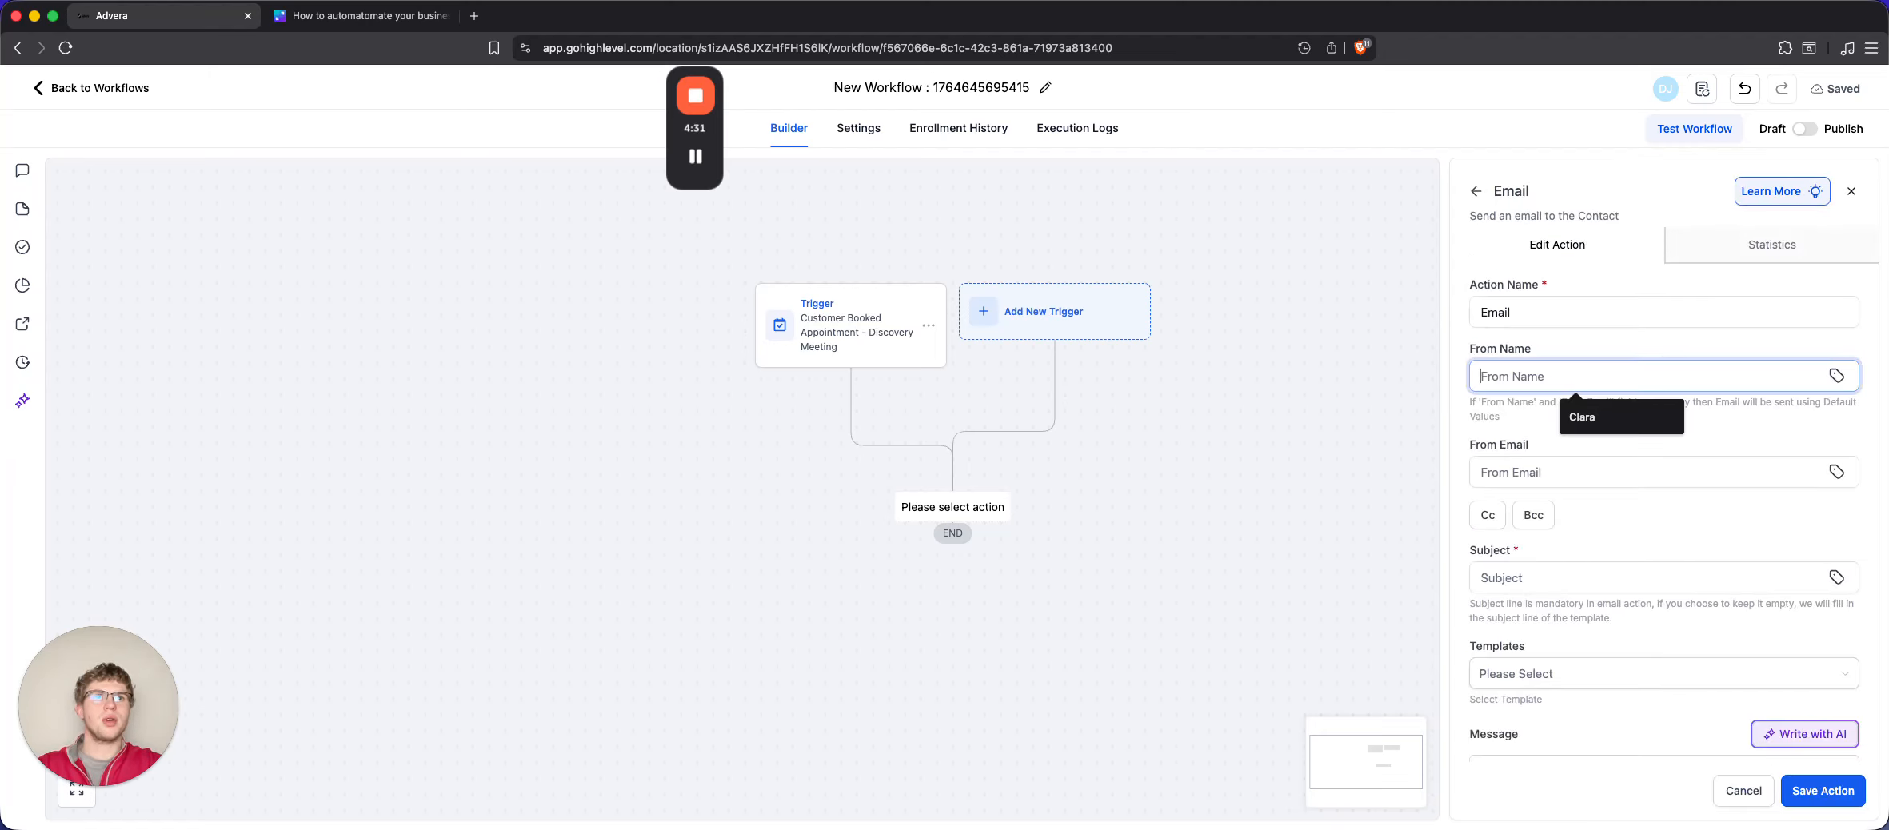
text(Clara)
click(1590, 472)
text(i)
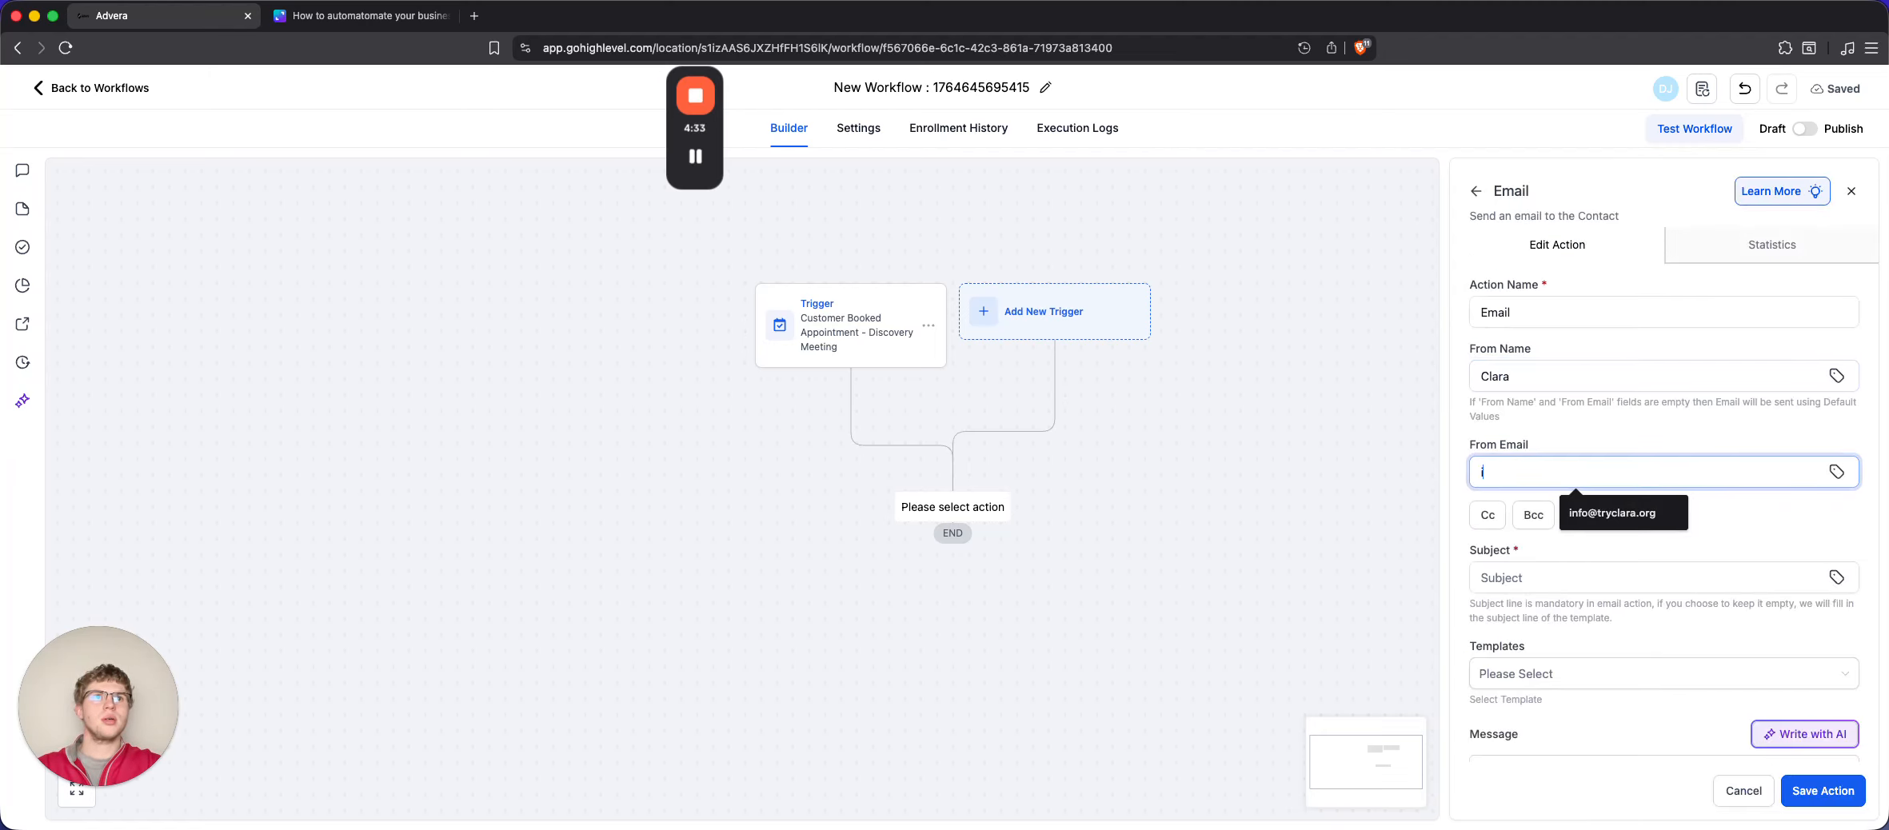
text(nfo@)
click(1613, 512)
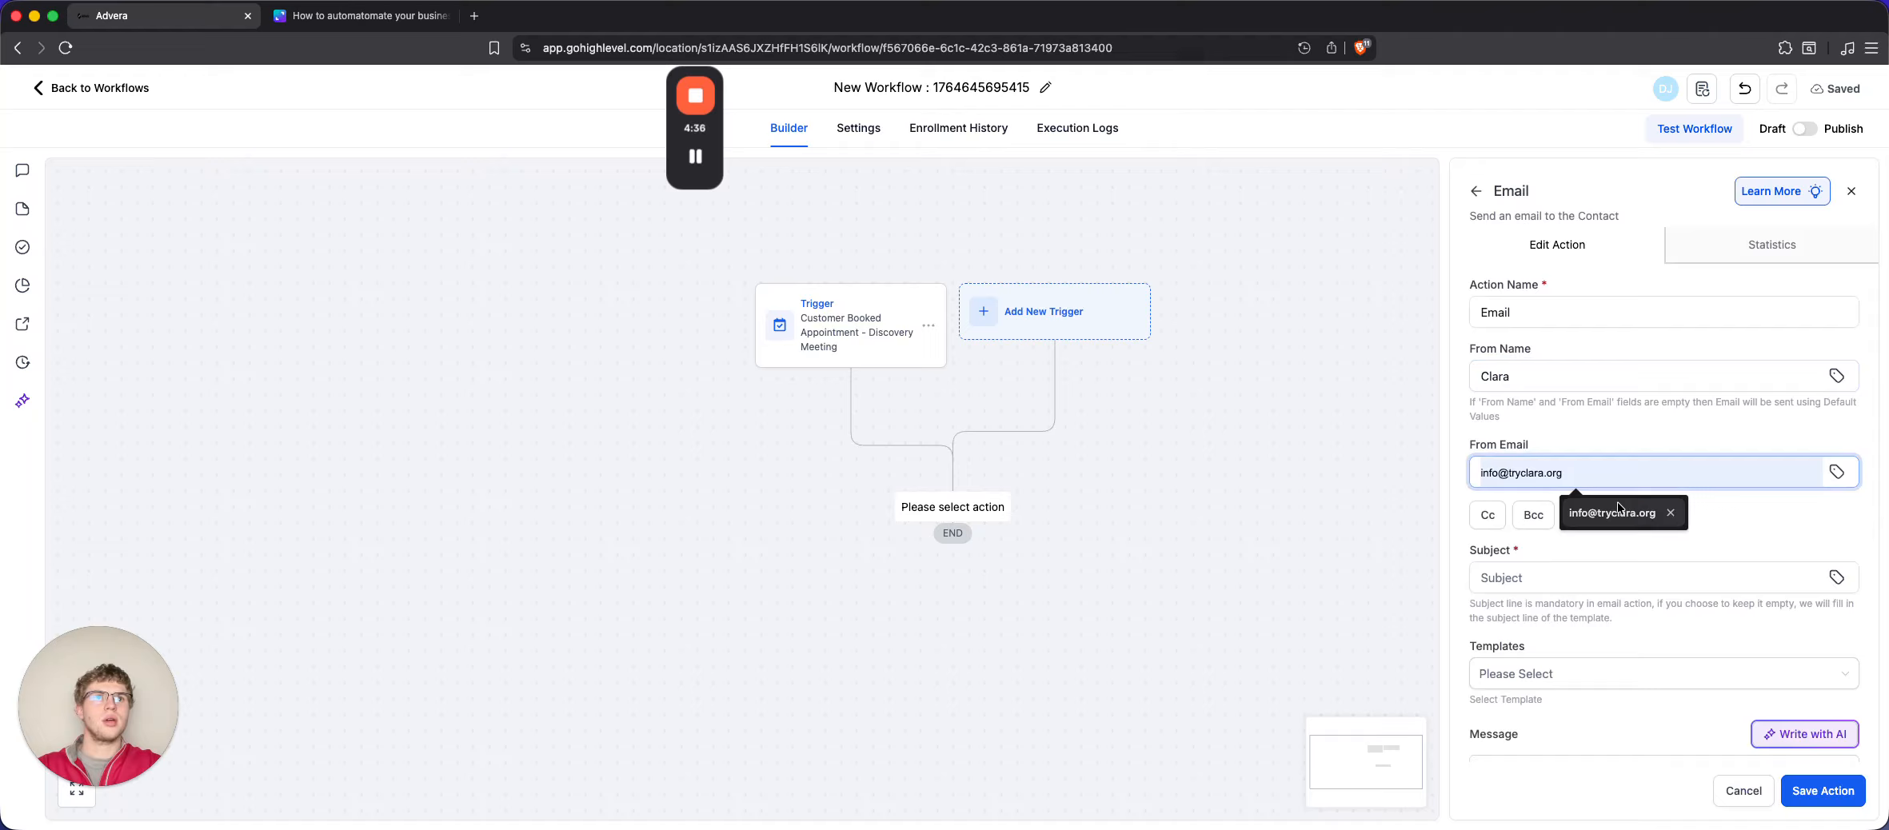
Set the email subject to "Confirmation: {{appointment.title}} with Clara", using the Appointment Title custom value
click(1574, 578)
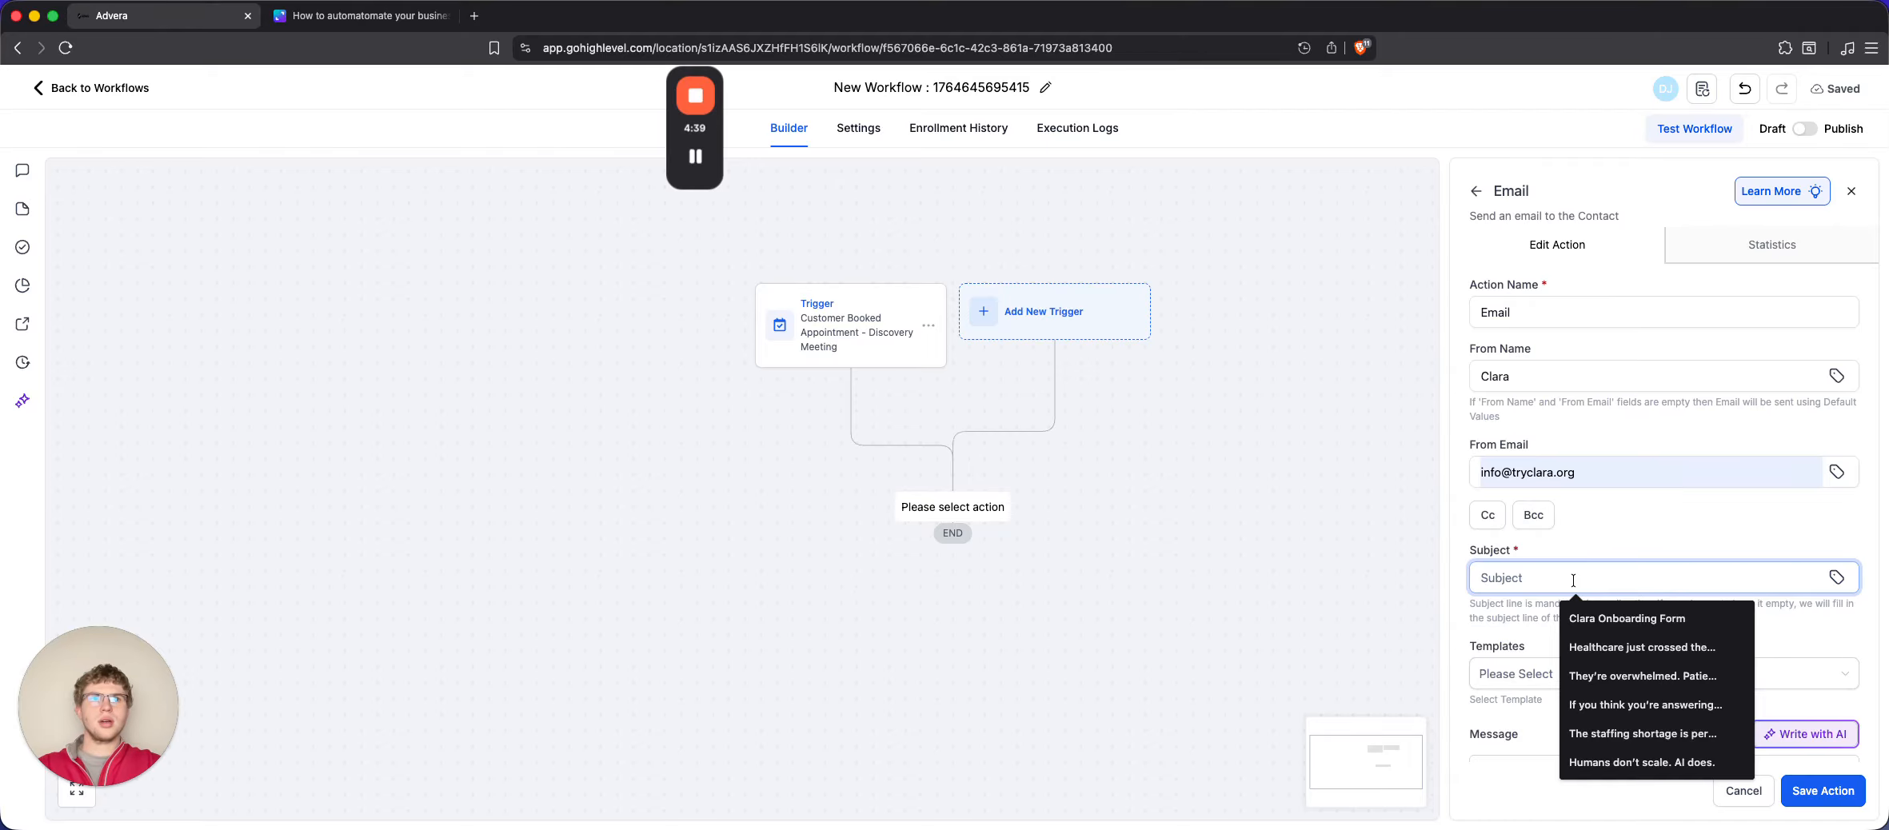
text(Confirmation:)
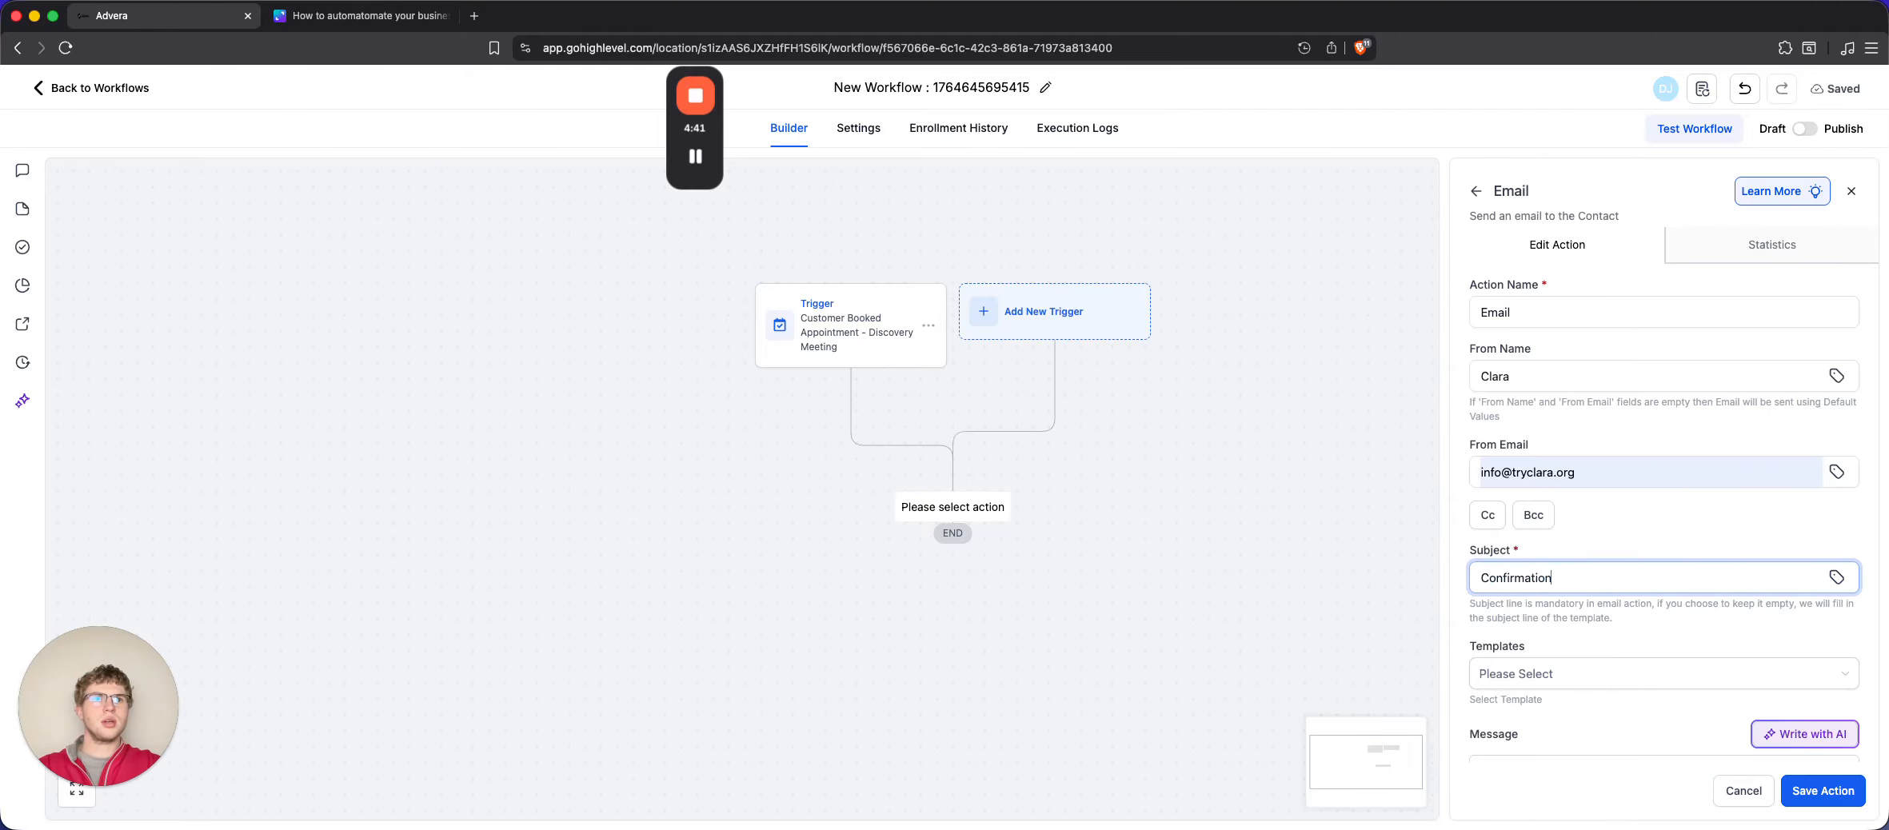
click(1837, 576)
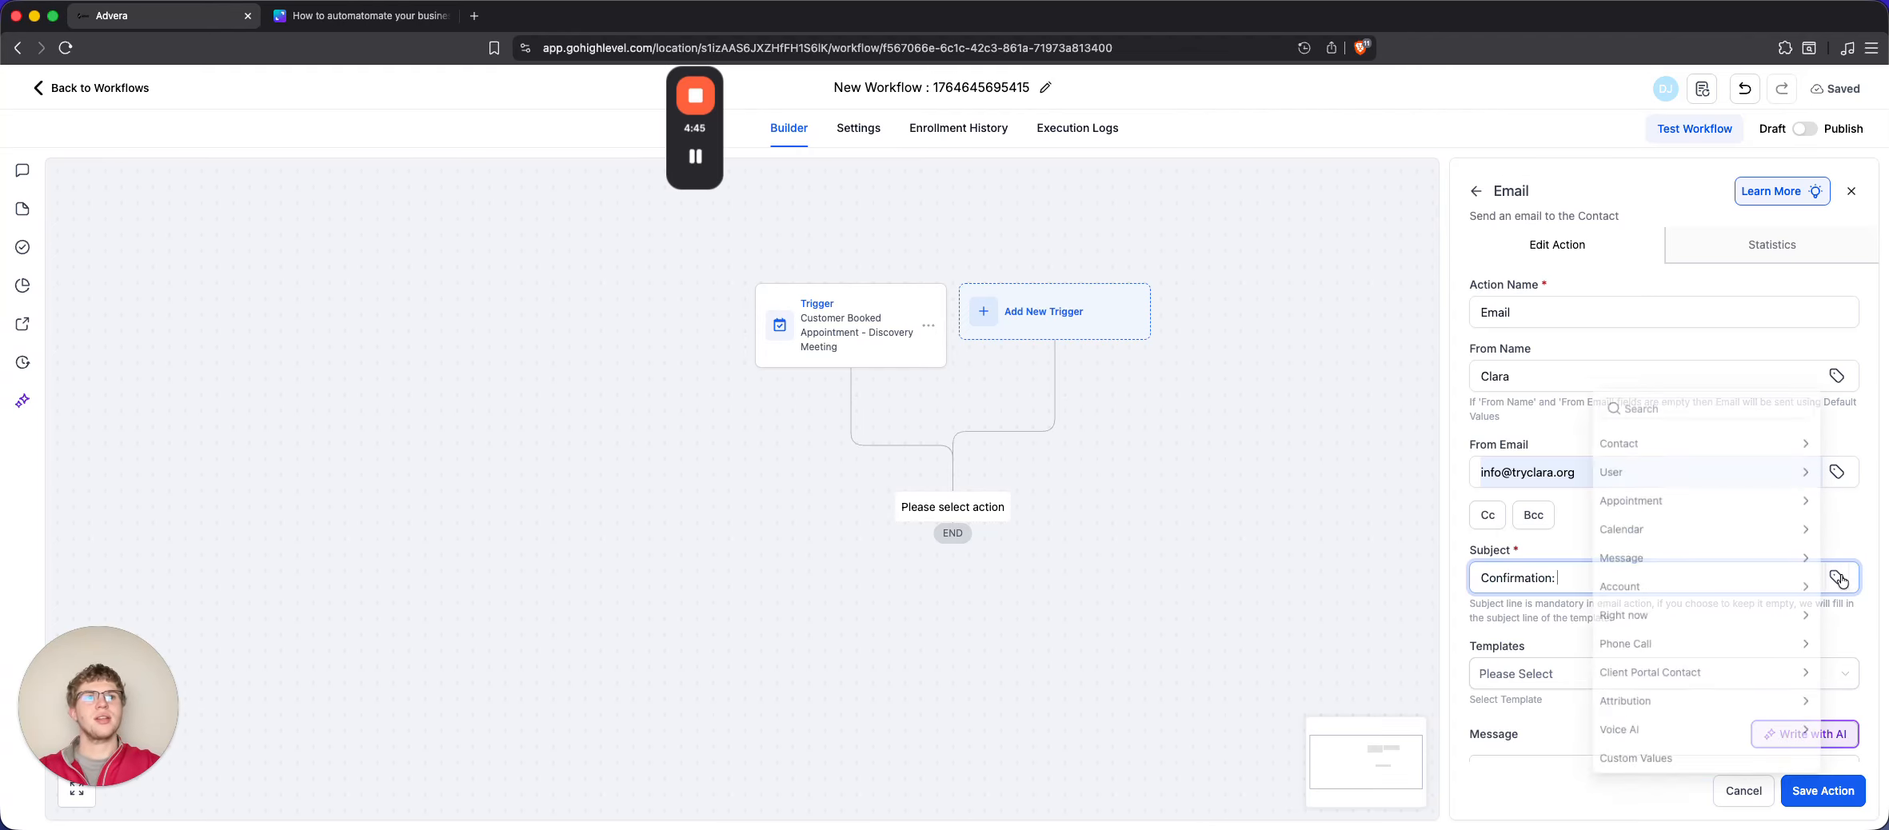
click(1678, 493)
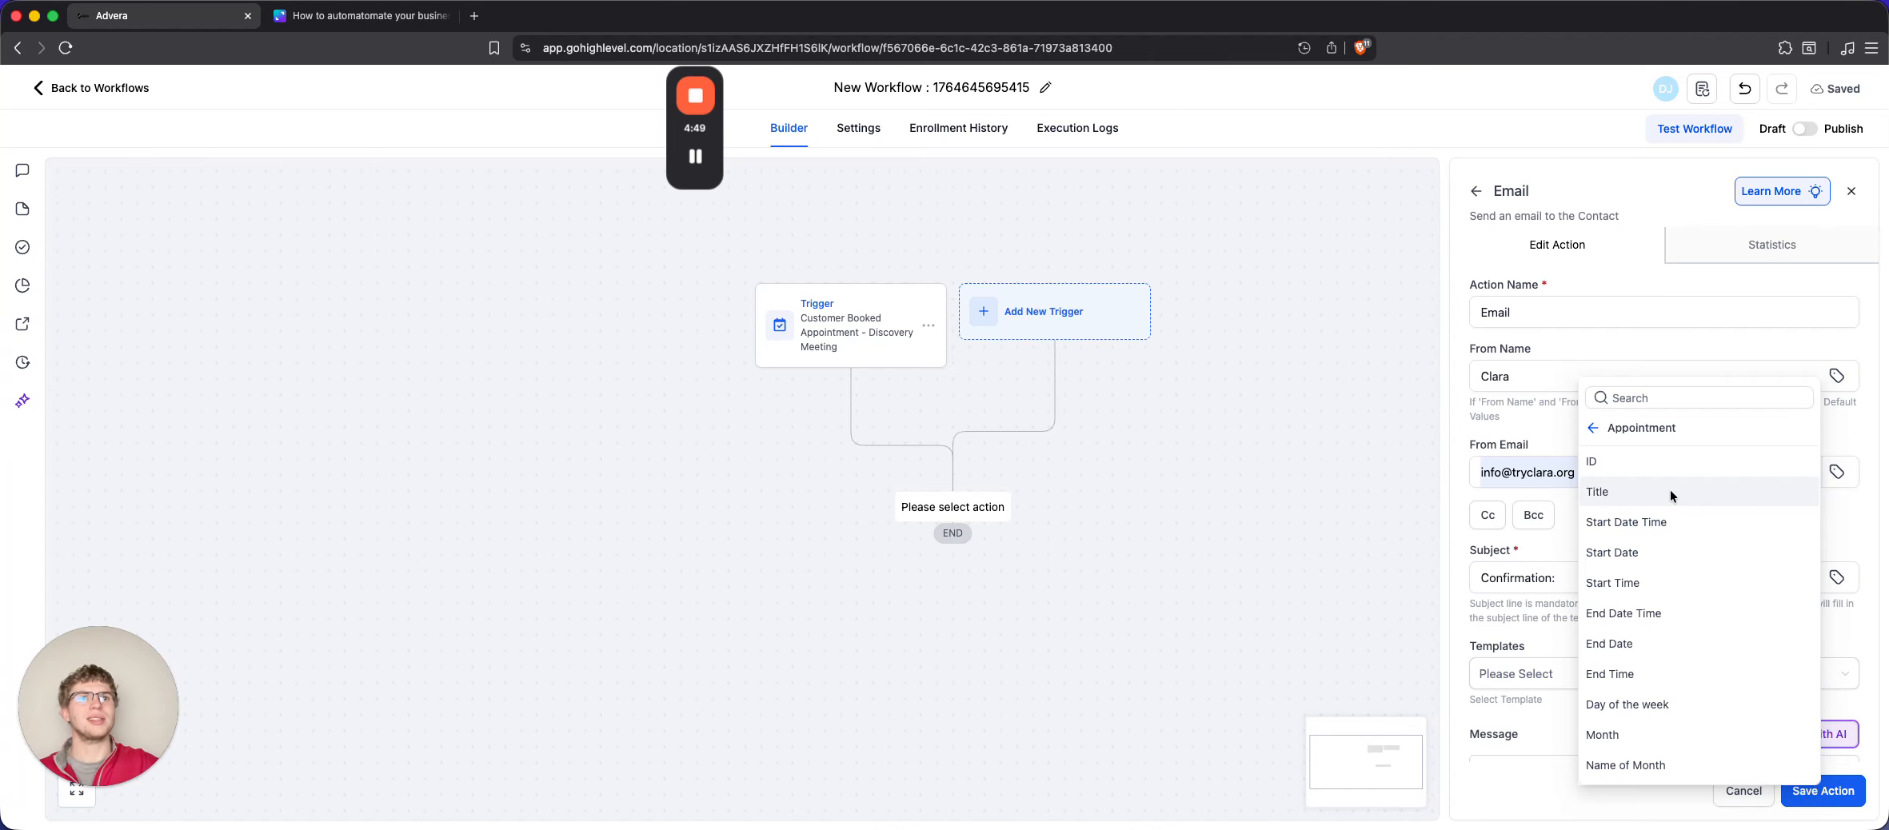
click(1671, 491)
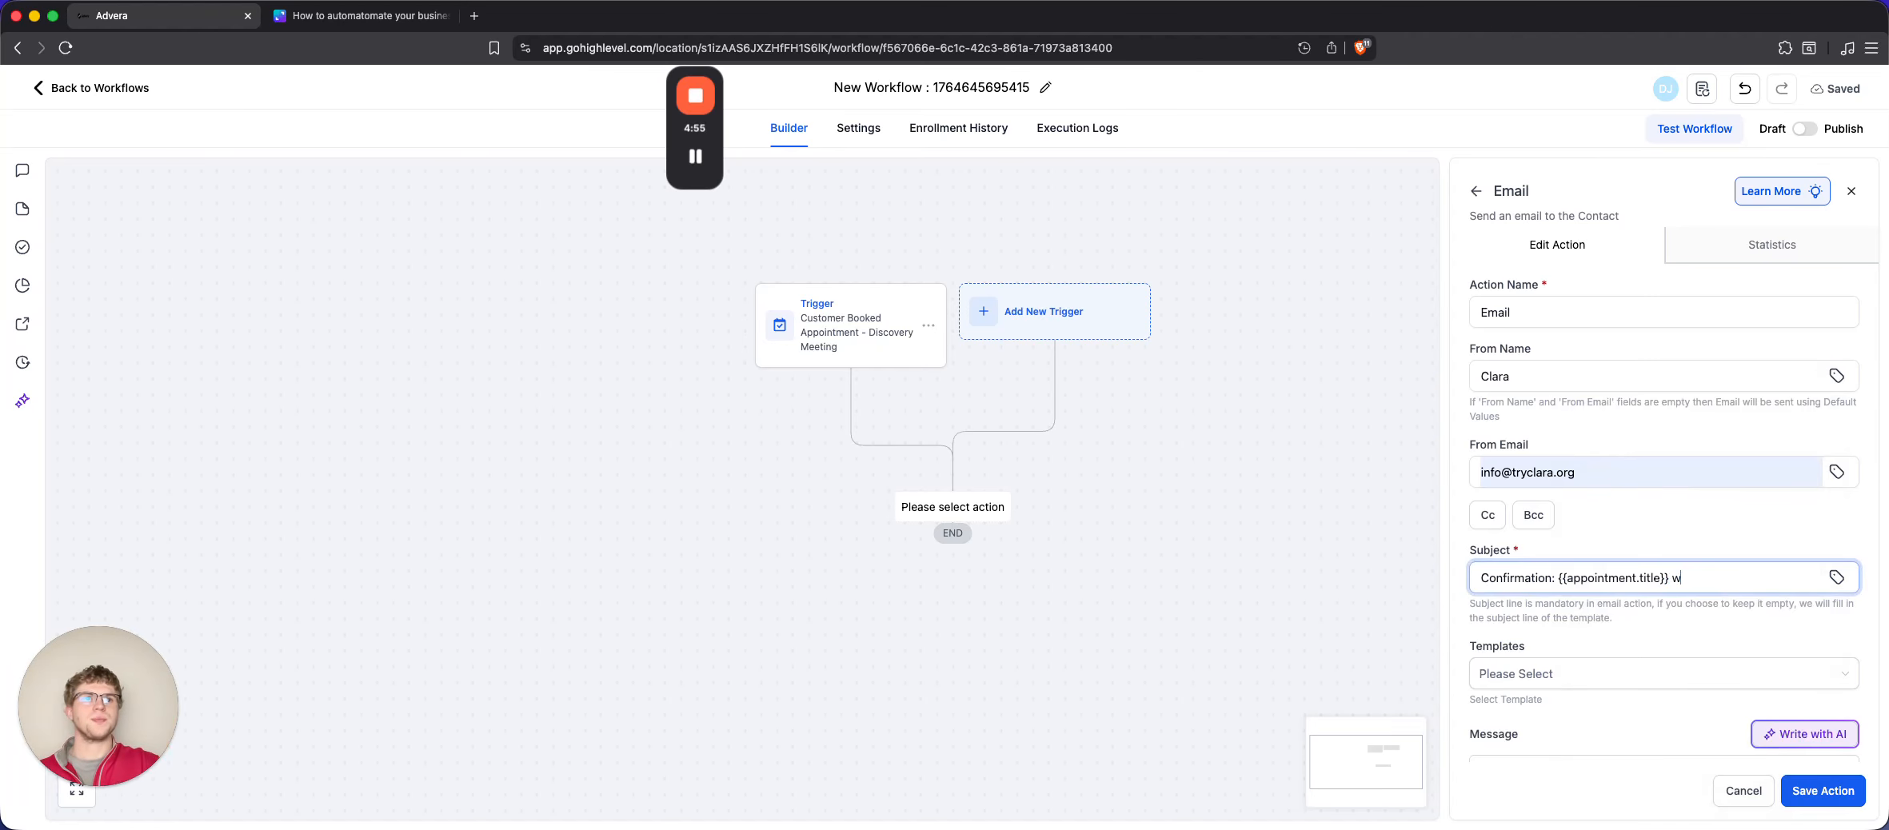
text(with Clara)
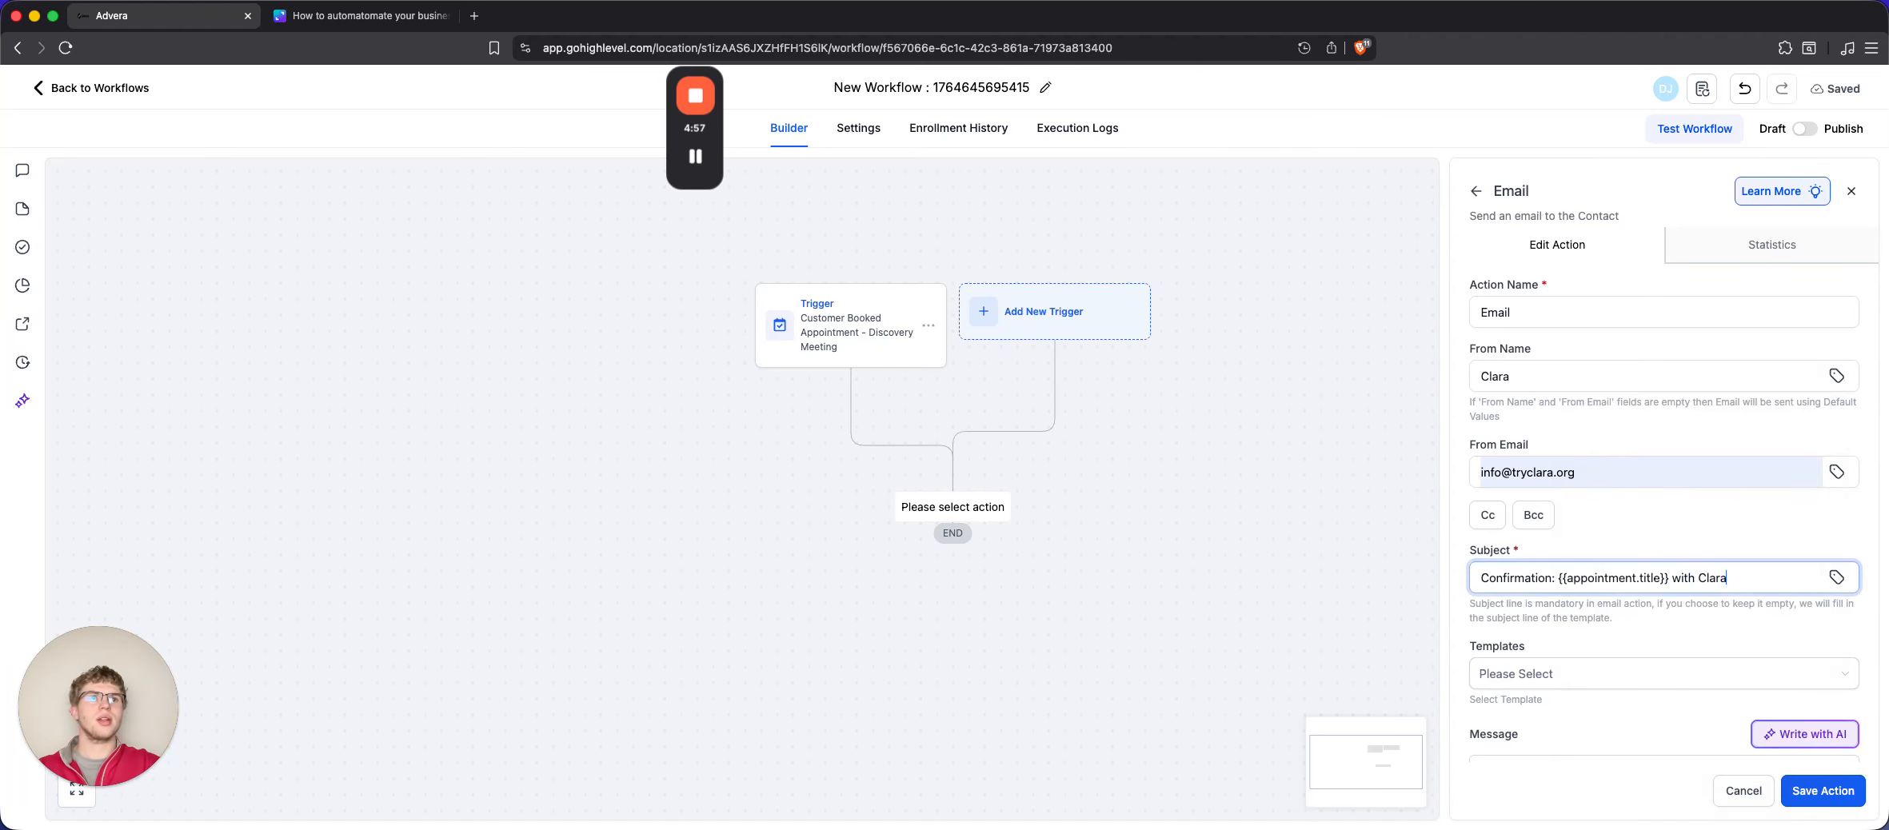
Start the email message with the greeting "Hey {{contact.first_name}},", using the contact's first name custom value
scroll(1696, 623, down, 4)
click(1575, 590)
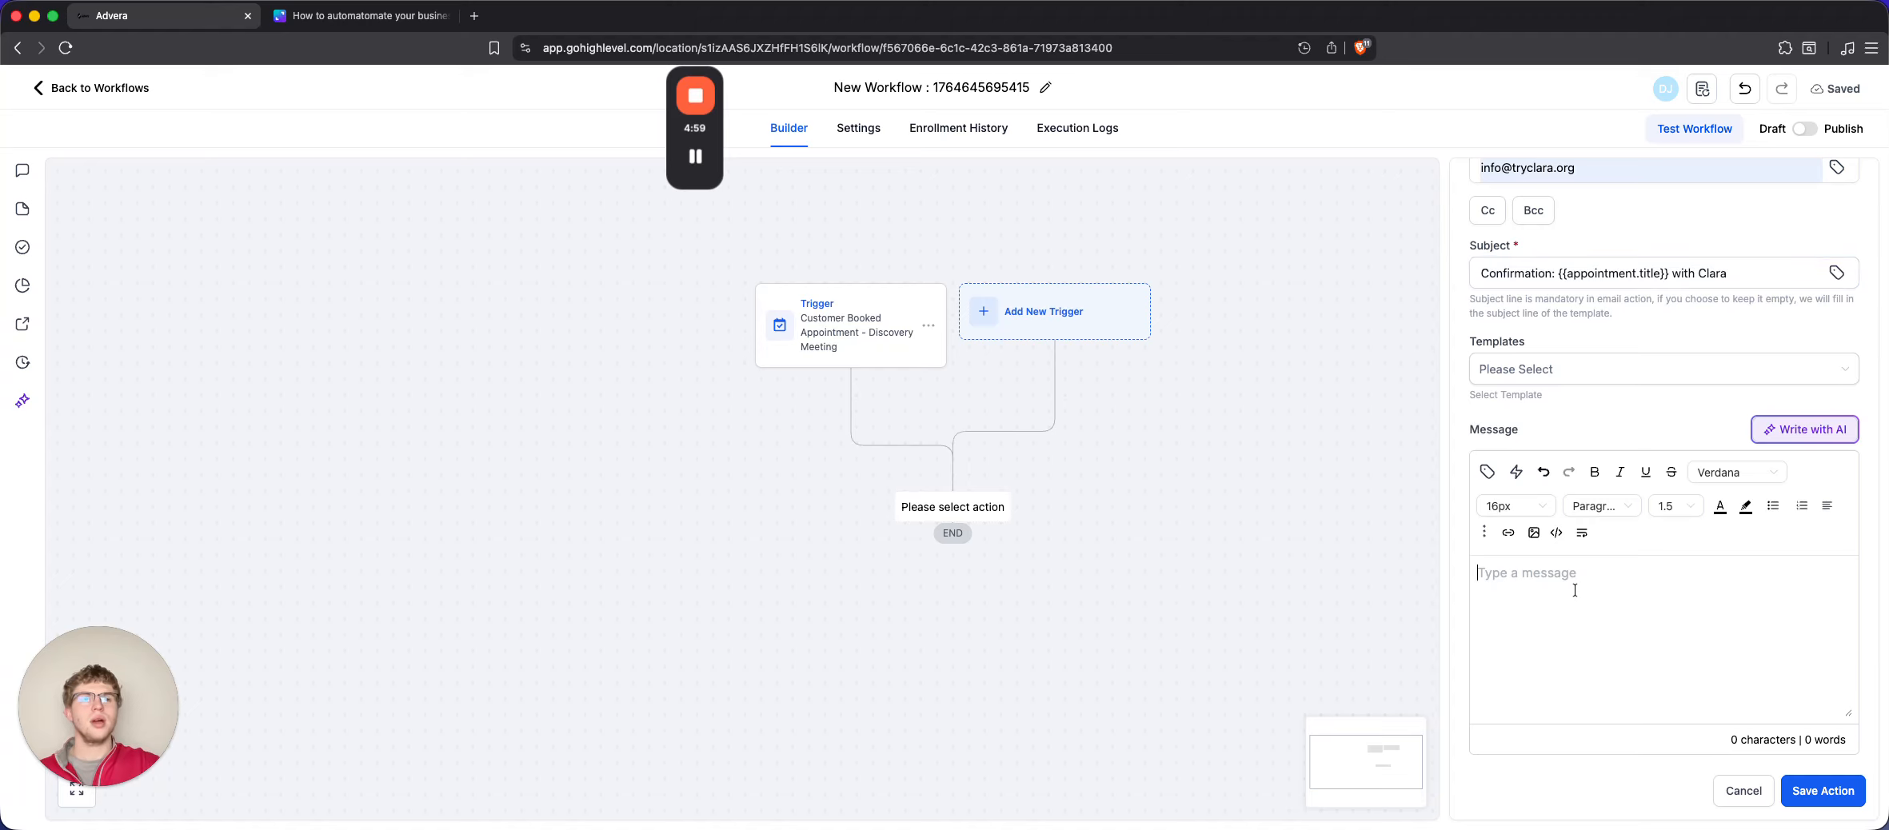
text(Hey)
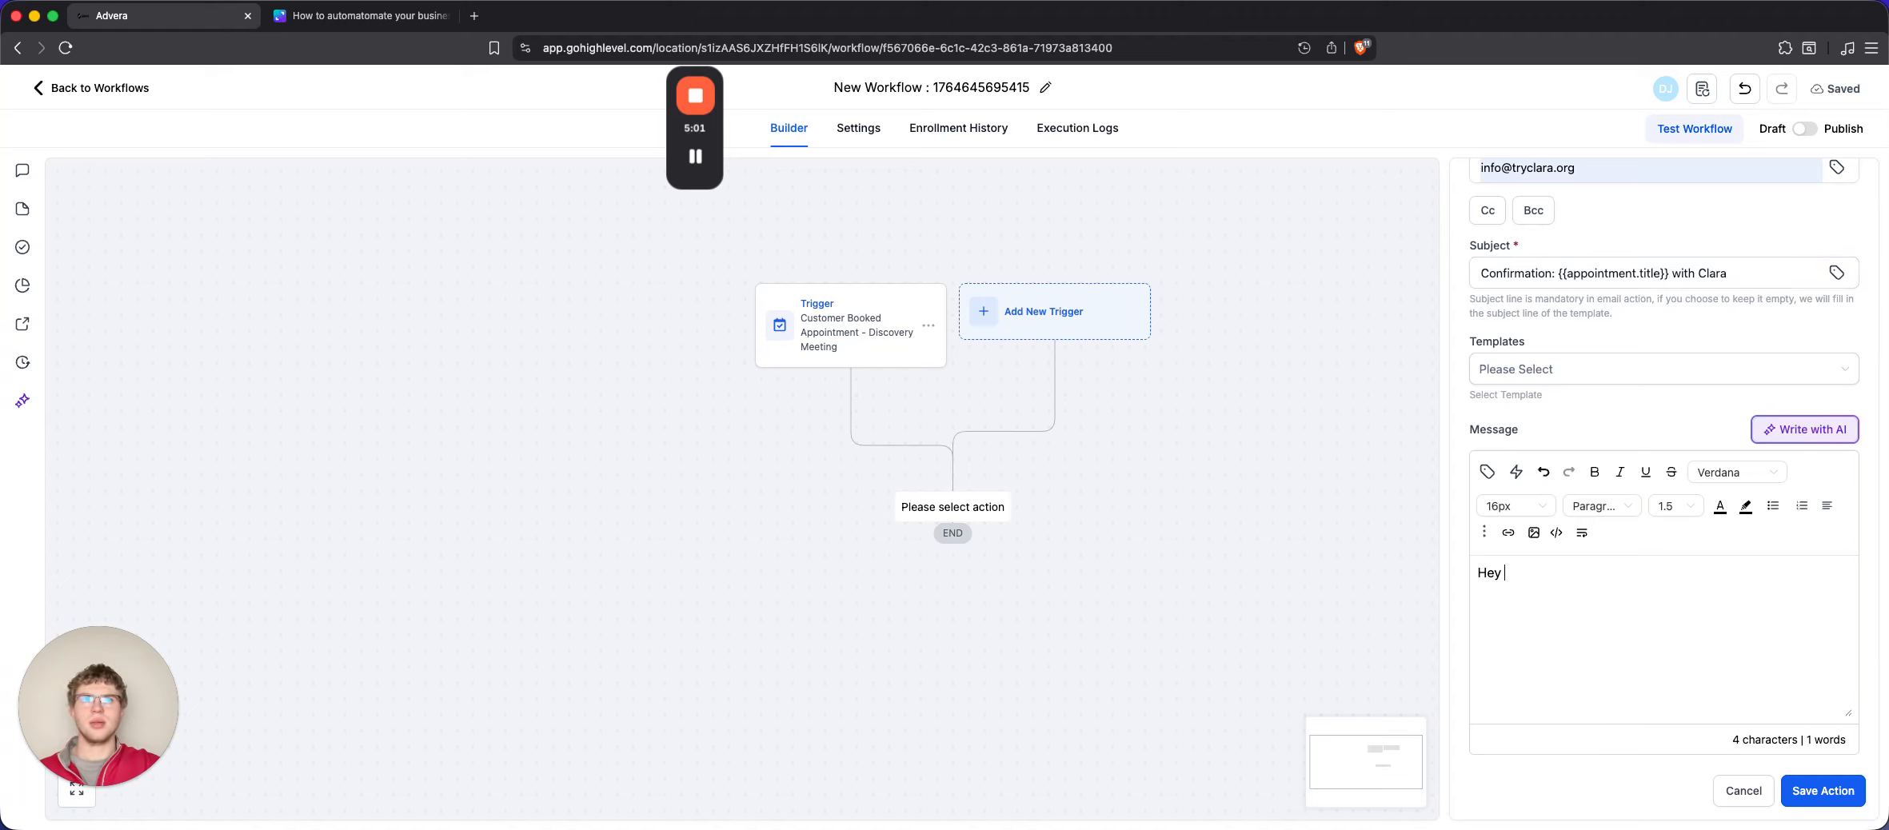
click(1487, 472)
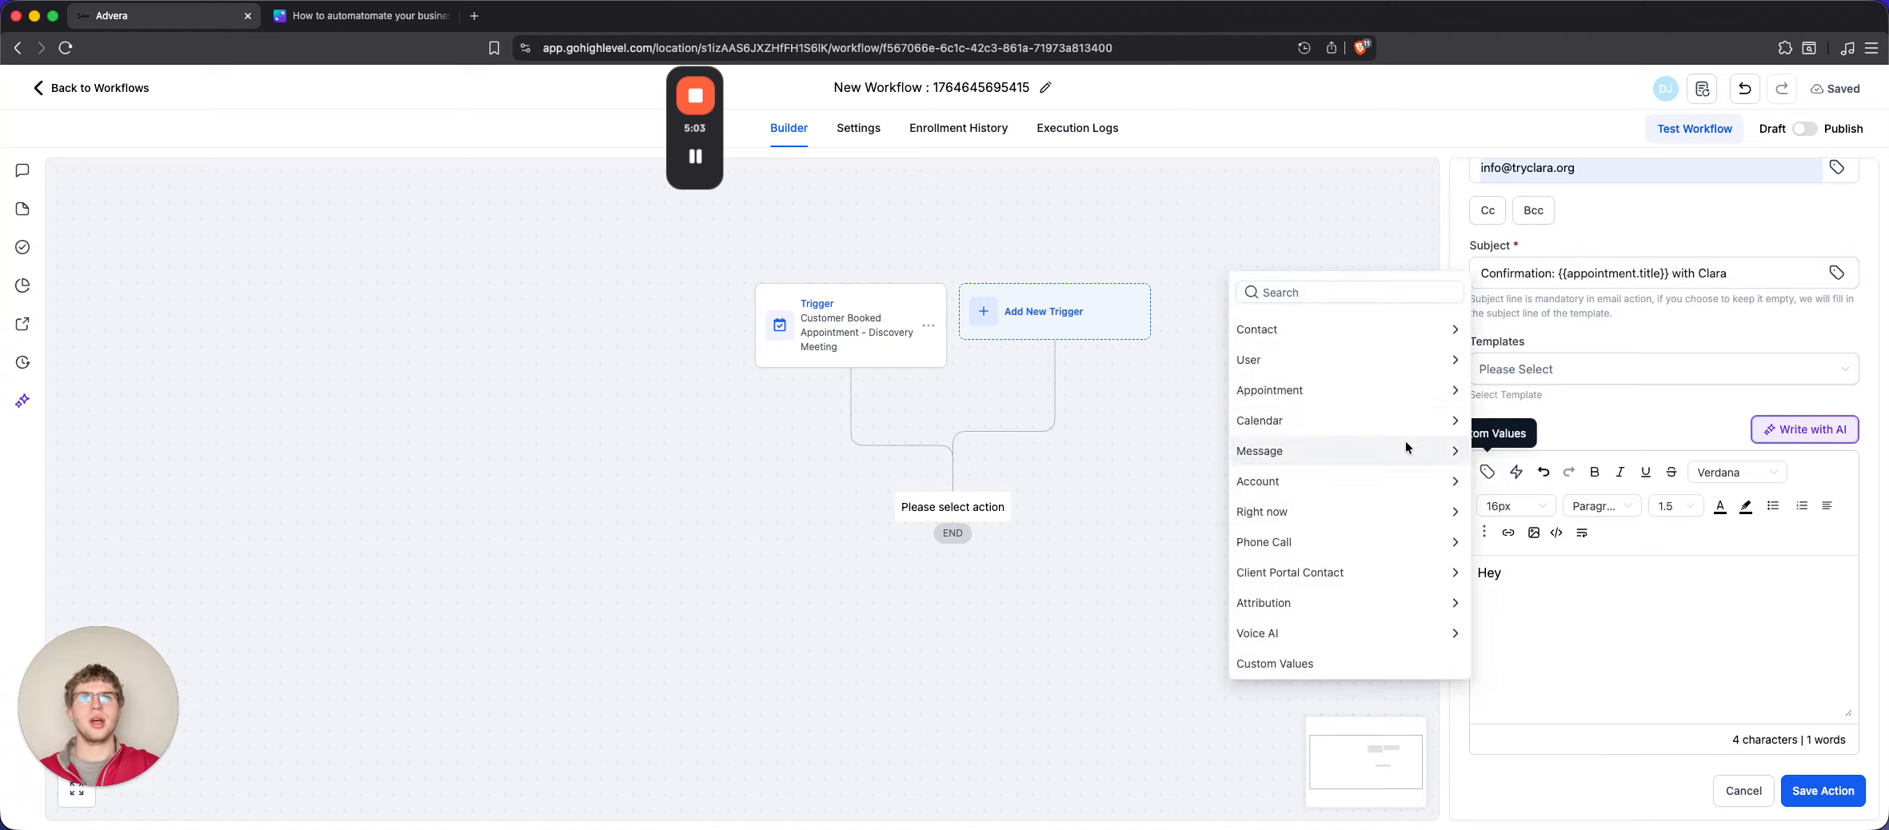
click(1350, 328)
click(1329, 383)
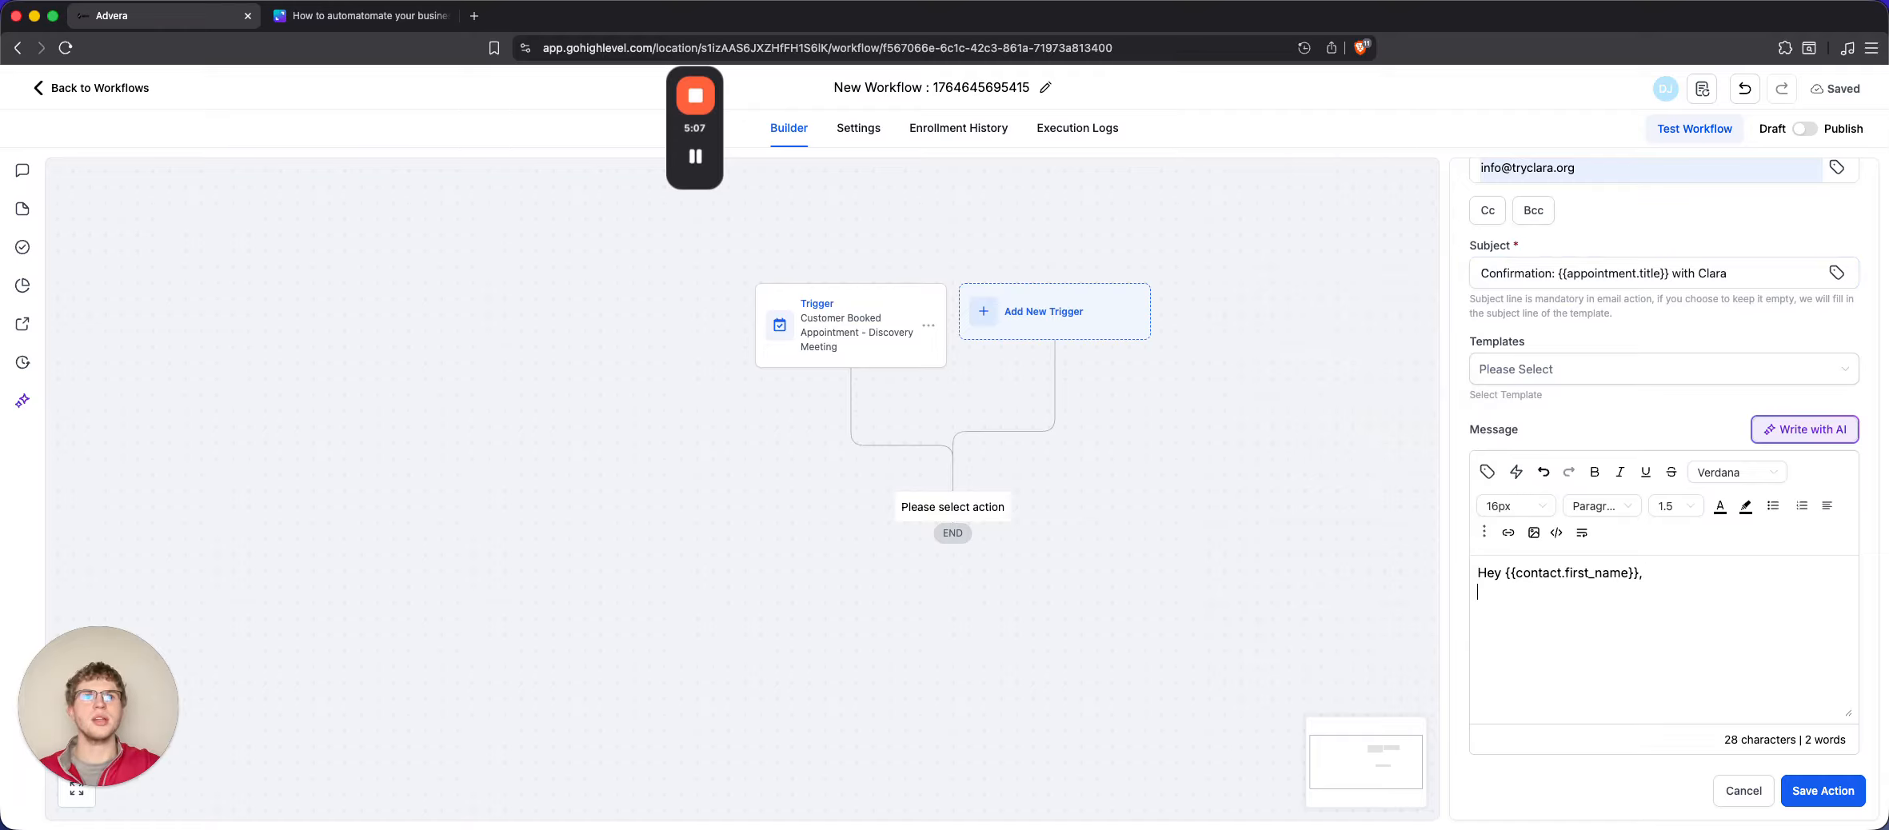
Add the line "Your Discovery Call with Clara is confirmed." below the greeting and start a new paragraph
text(Your )
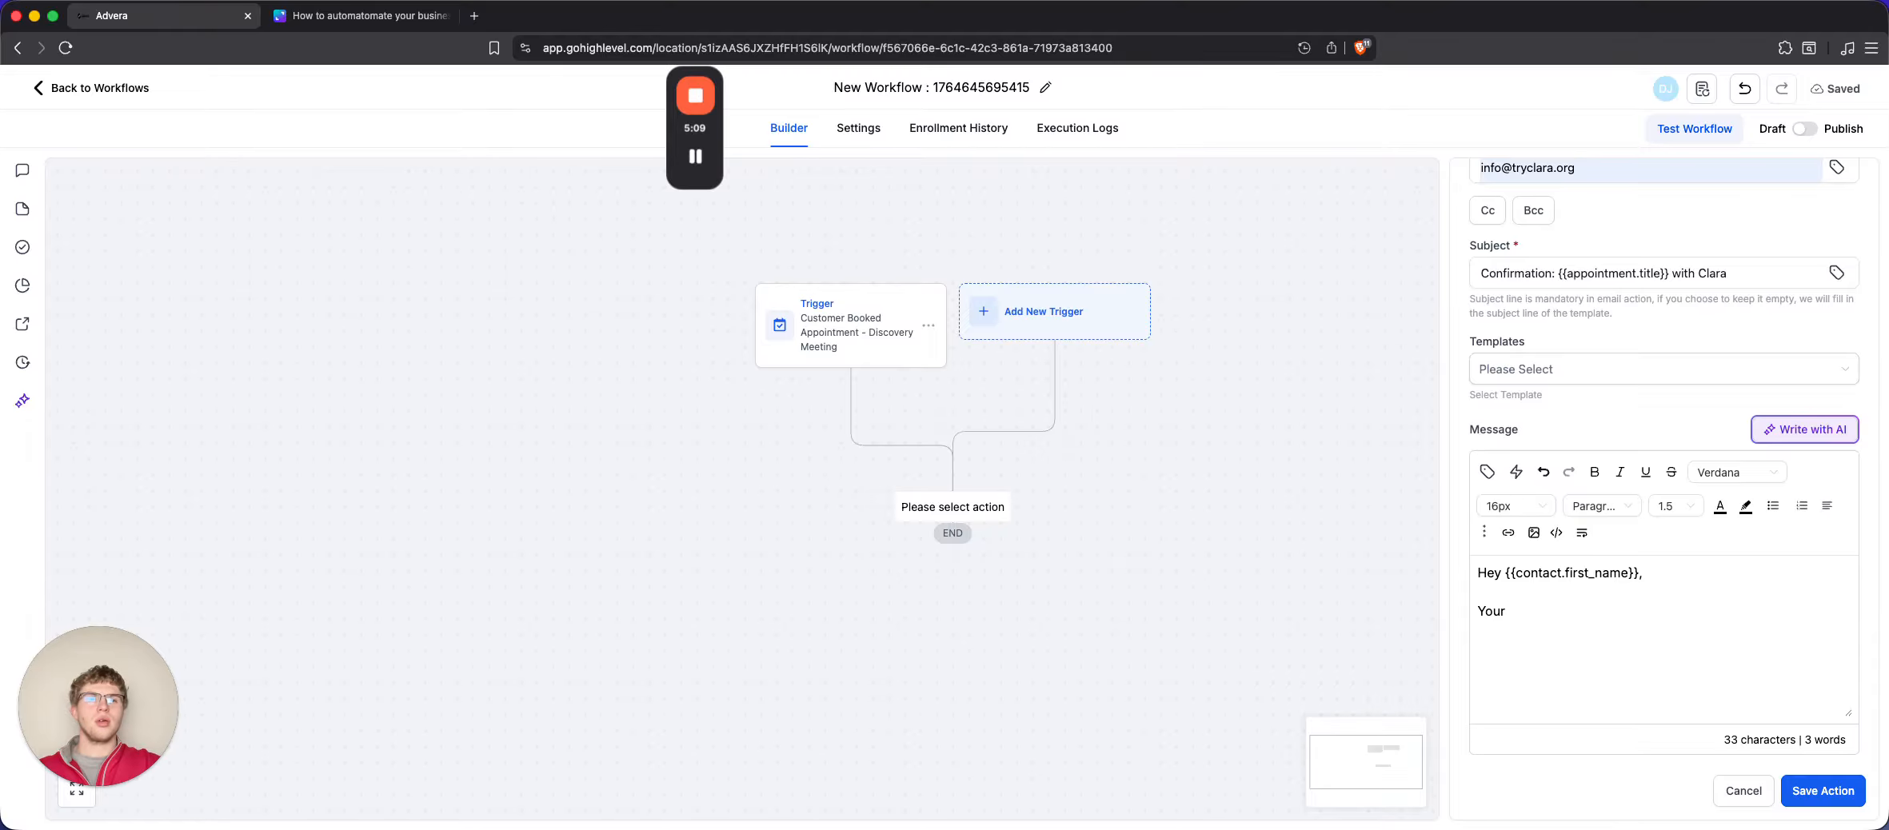
text(Discovery )
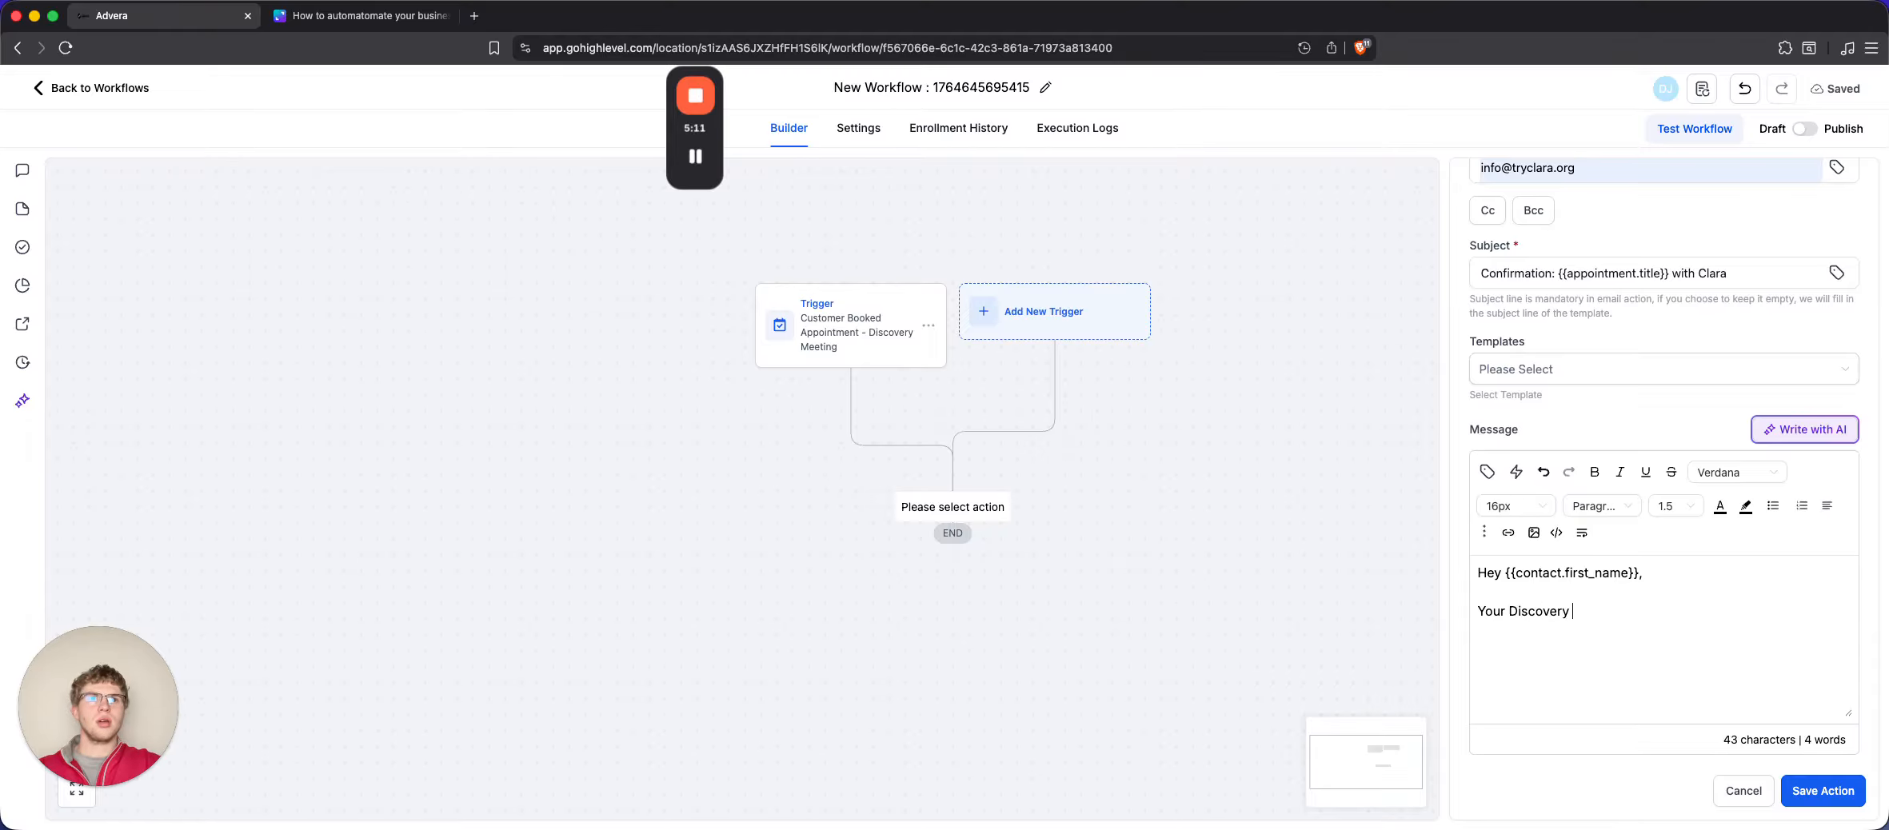
text(Call with Clara)
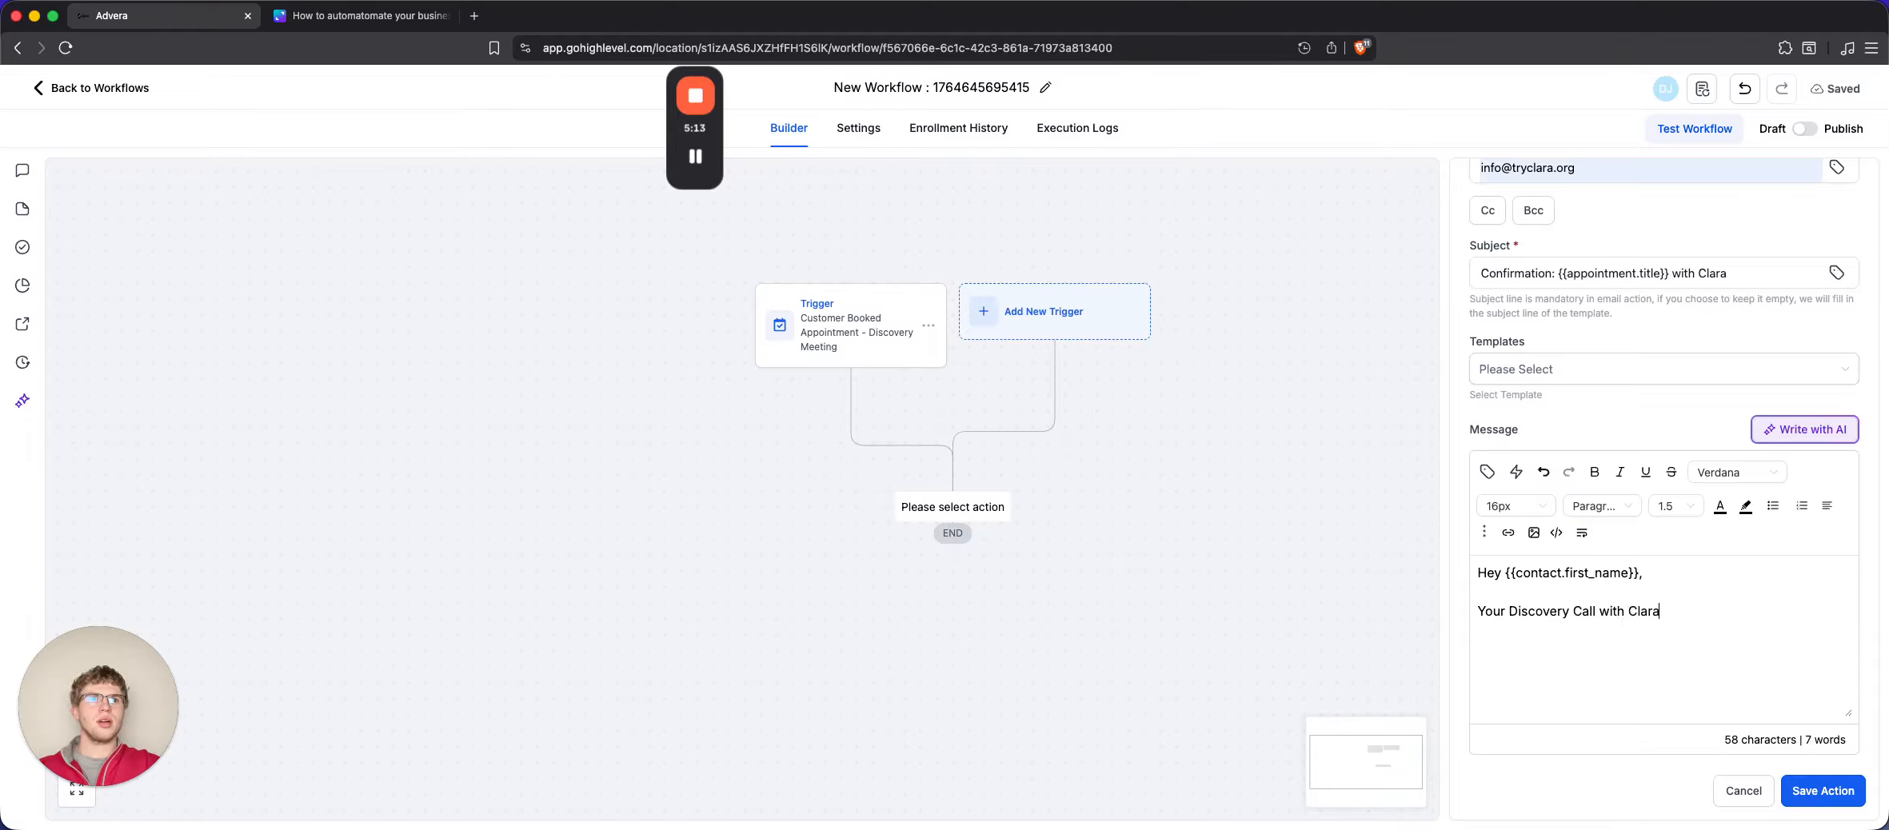
text( is confir)
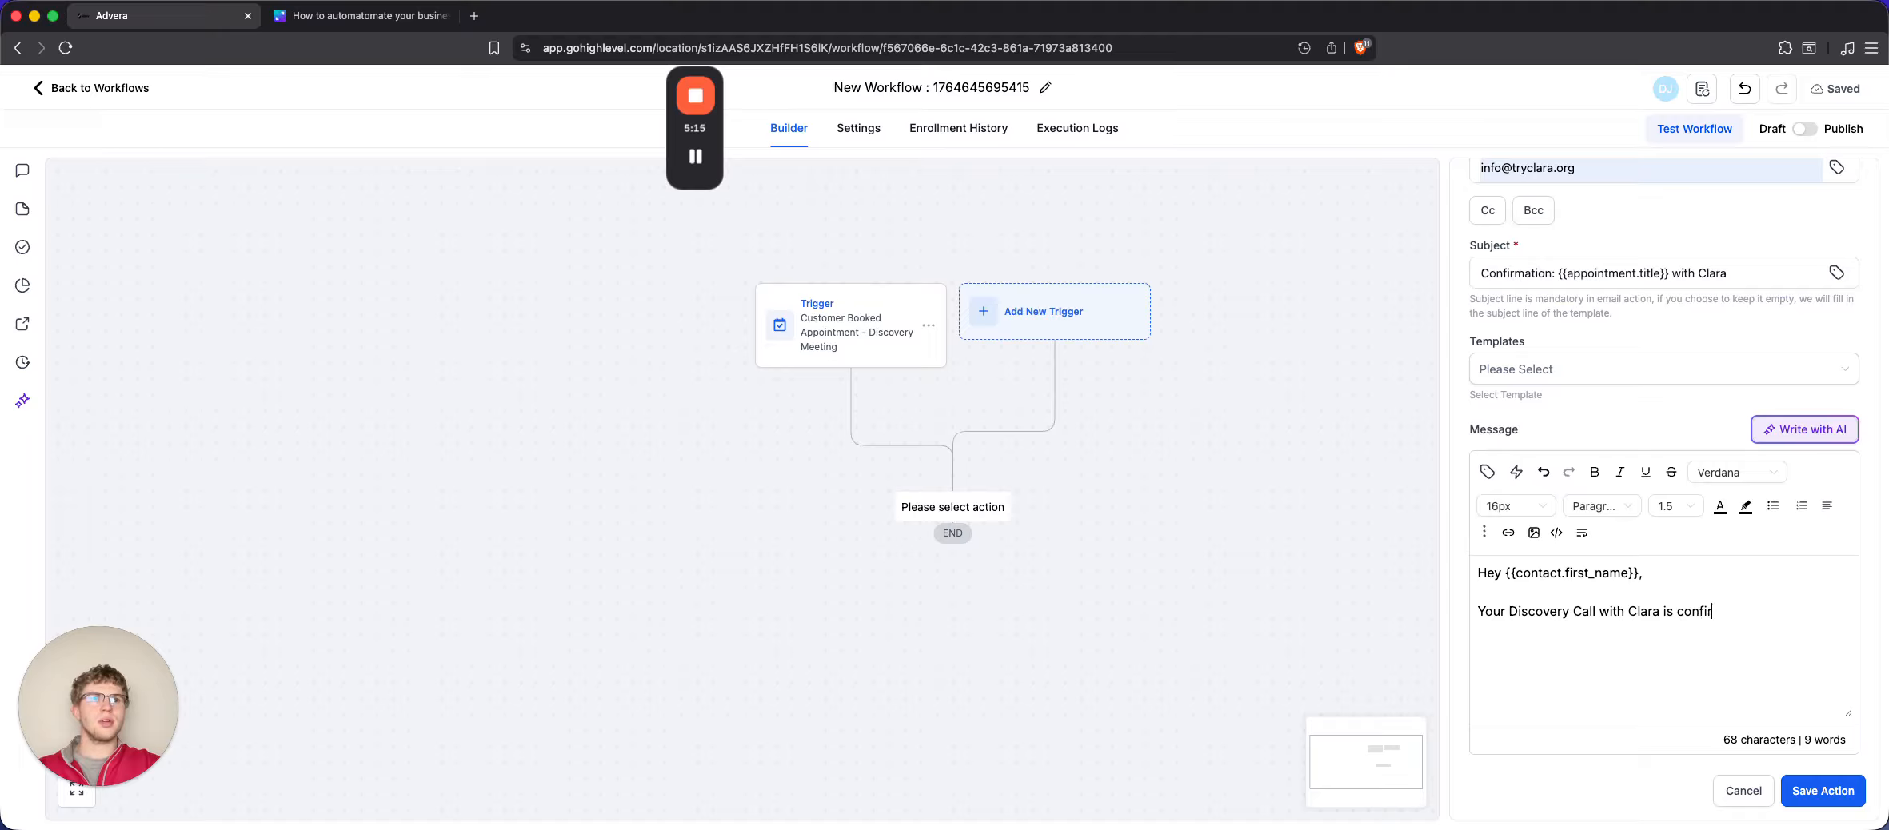
text(med.  Y)
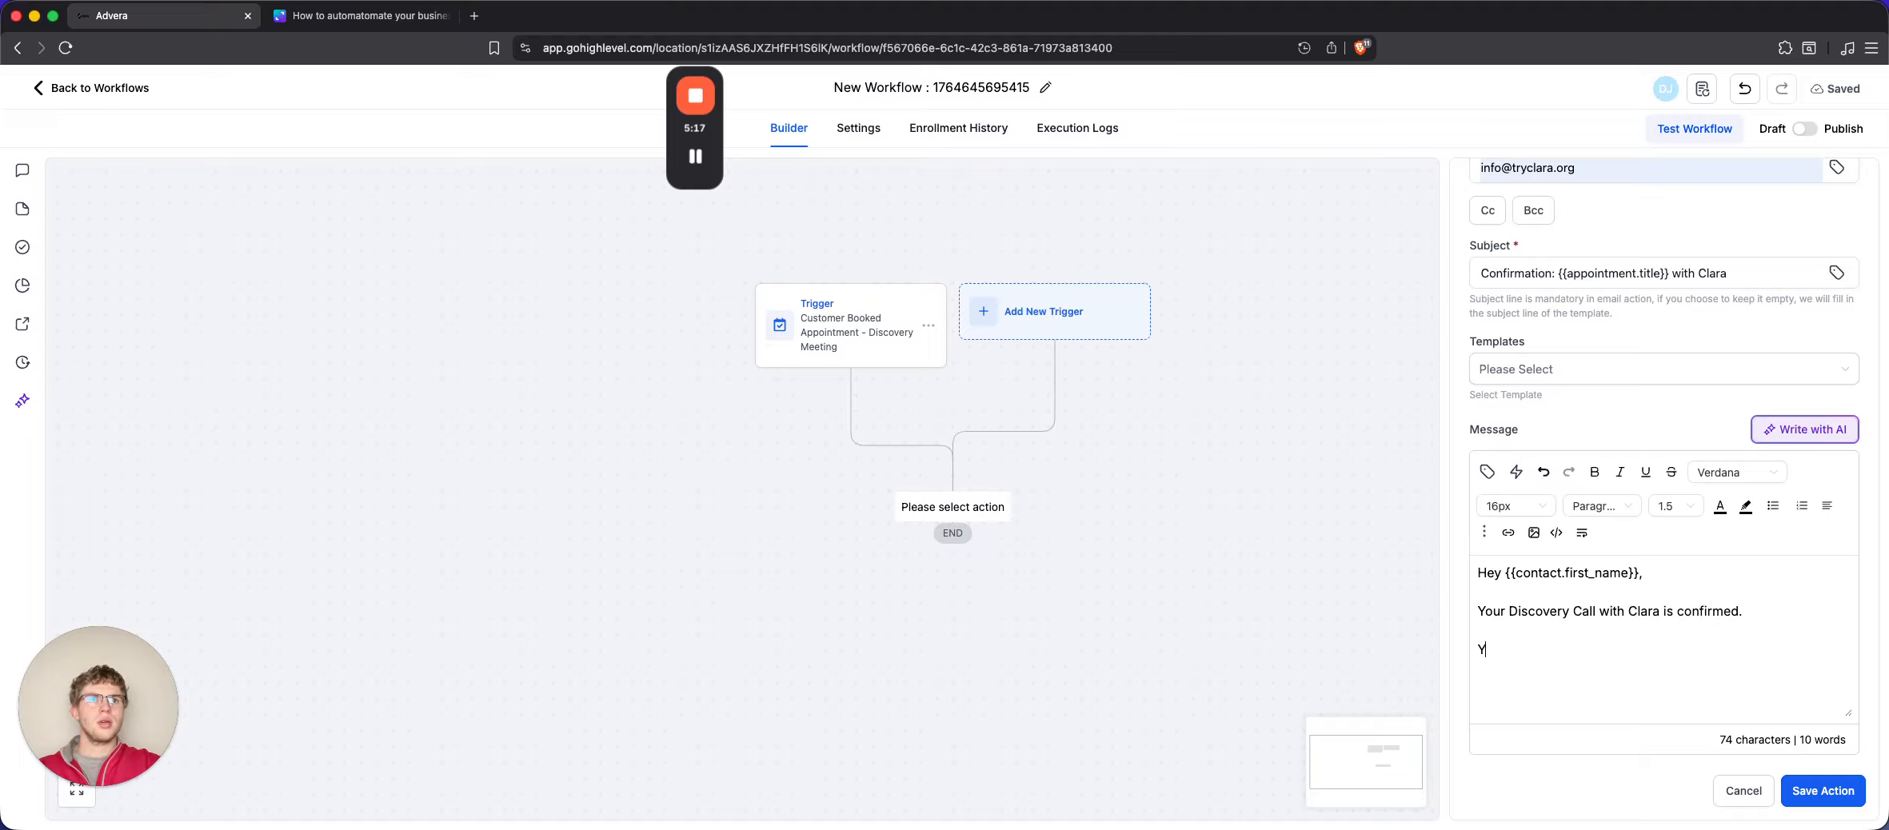
Write "You can join here: {{appointment.meeting_location}}" in the message, using the appointment's Meeting Location custom value
text(ou can join here:)
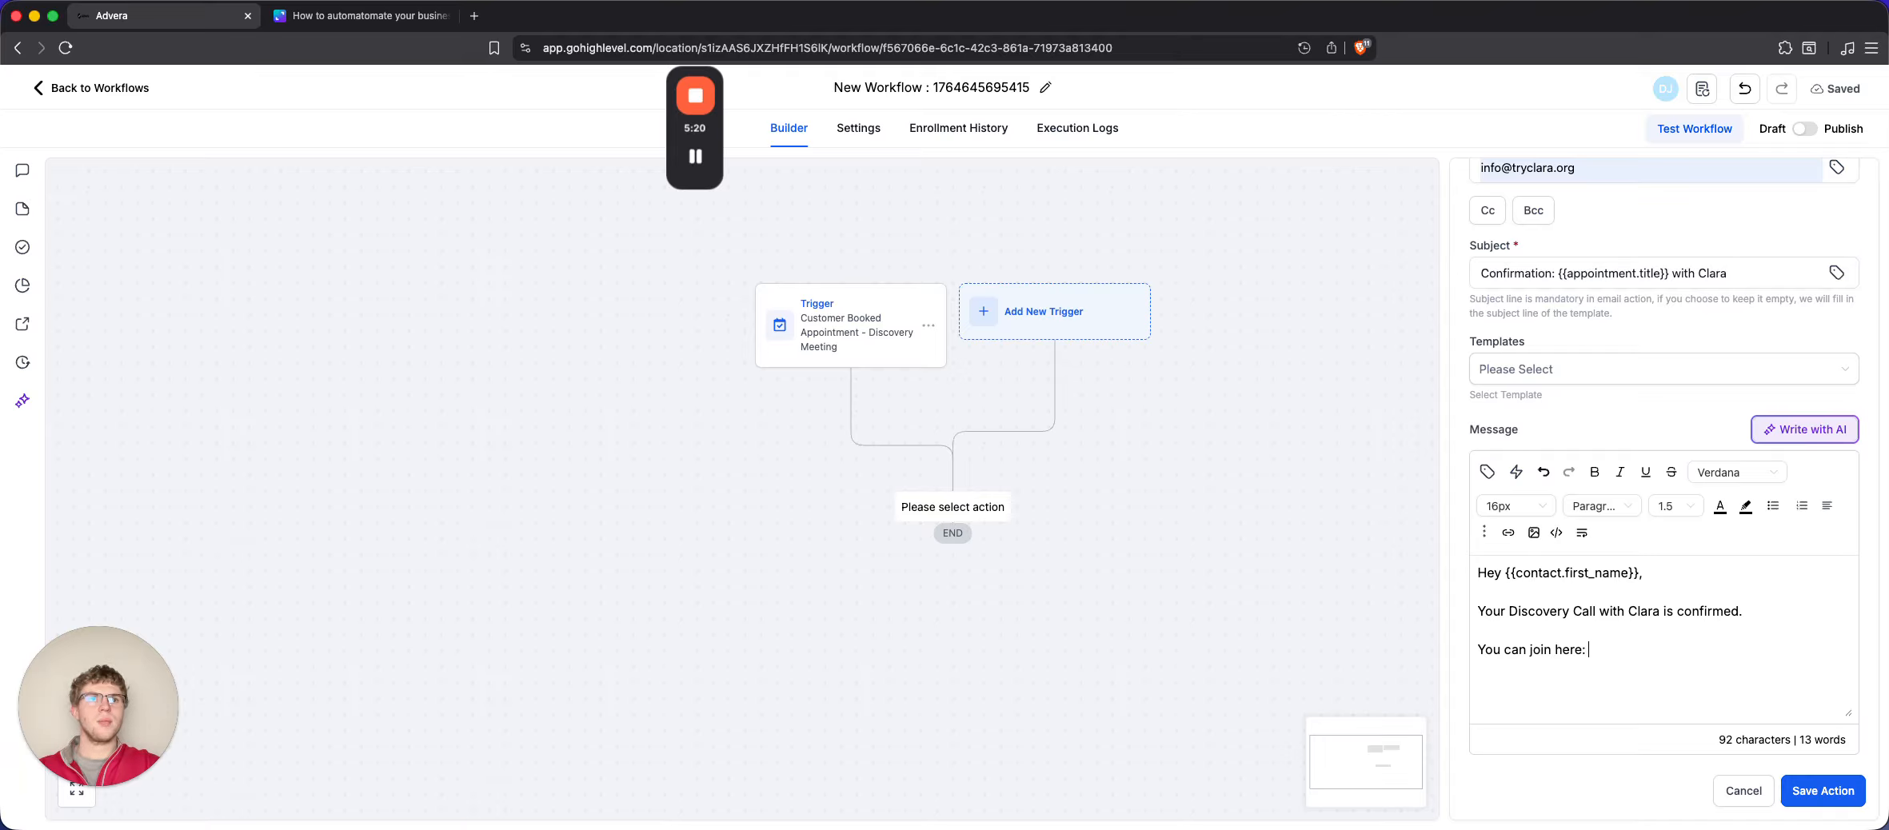
click(1488, 472)
click(1239, 325)
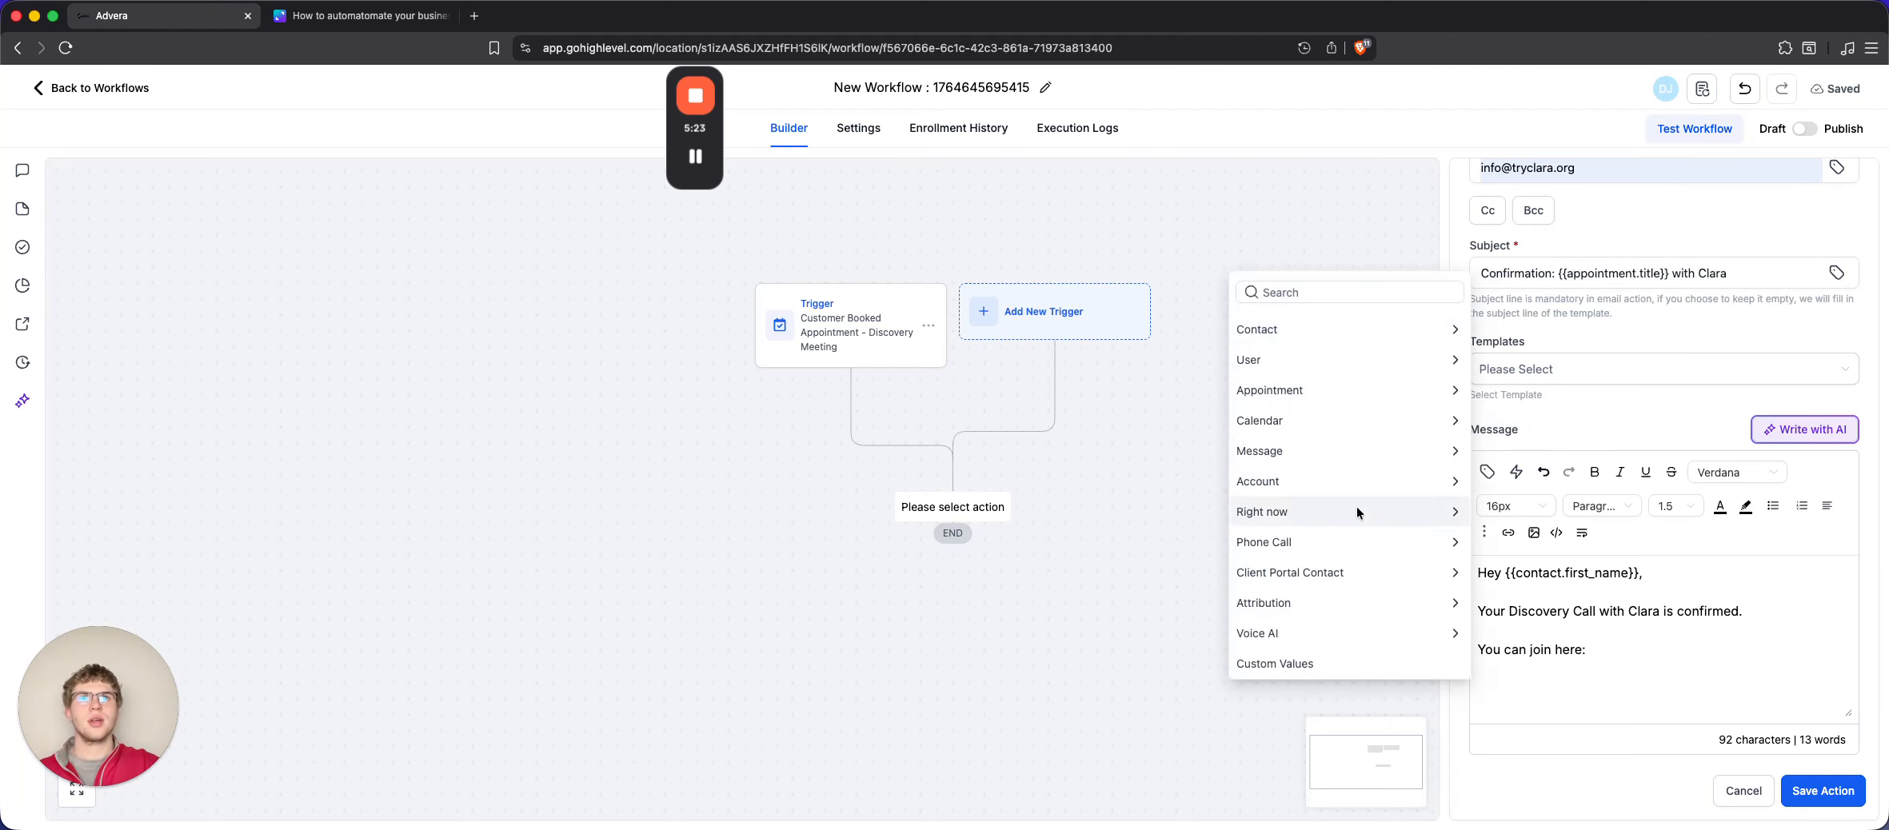
click(1320, 428)
click(1242, 482)
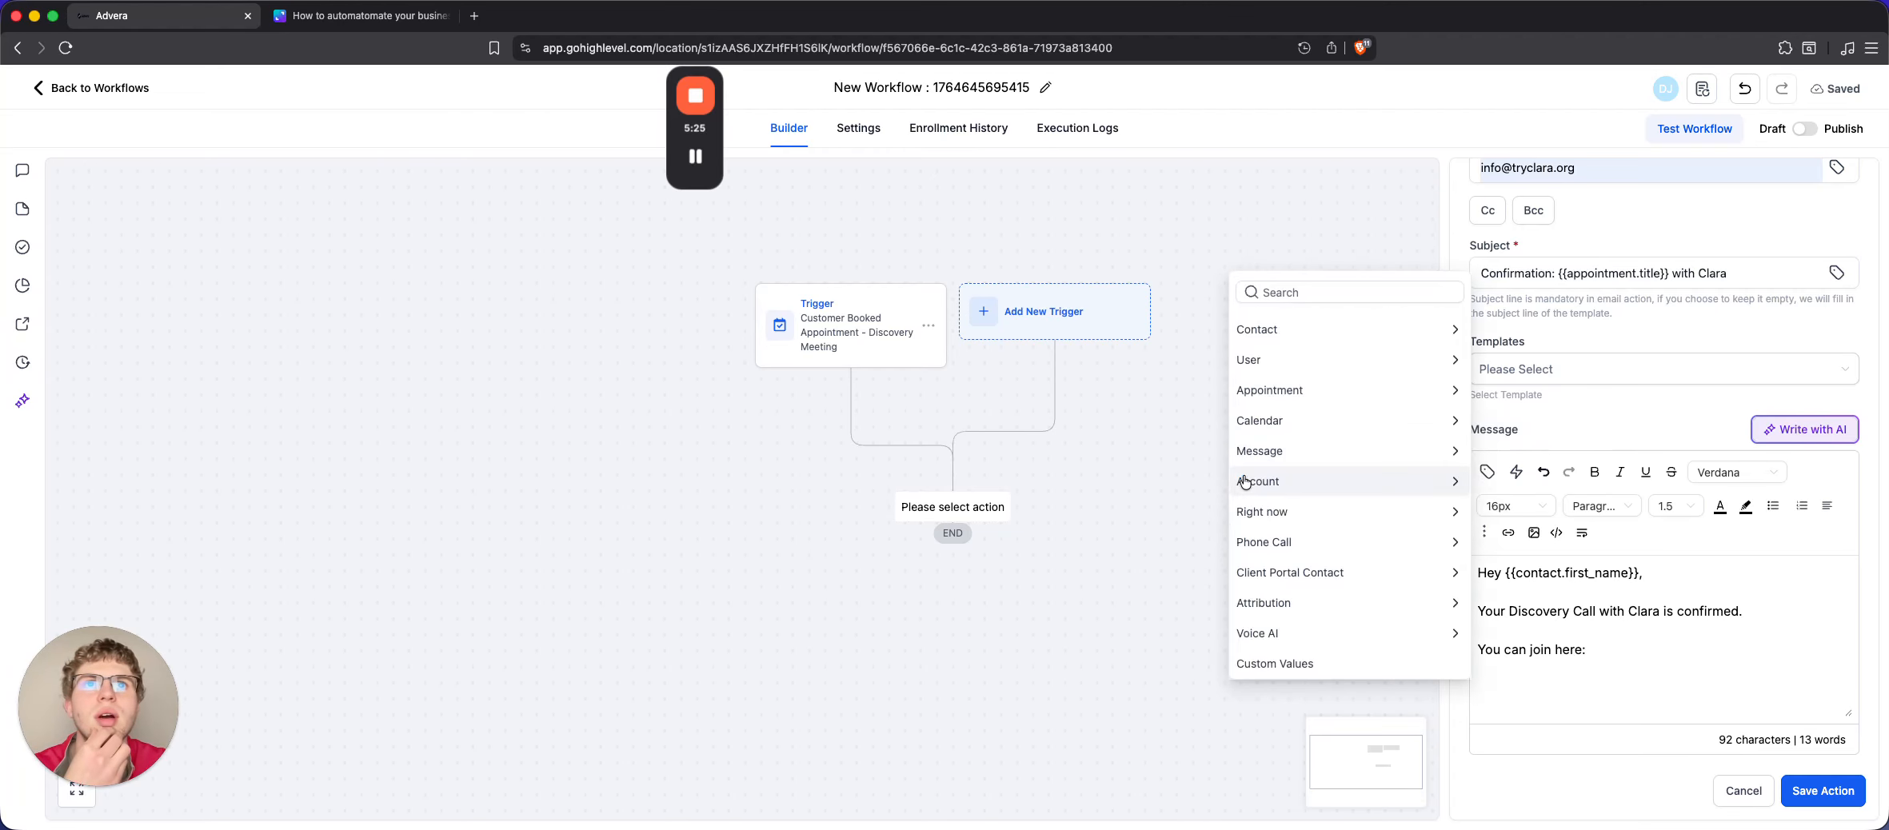
click(1303, 384)
scroll(1292, 564, down, 5)
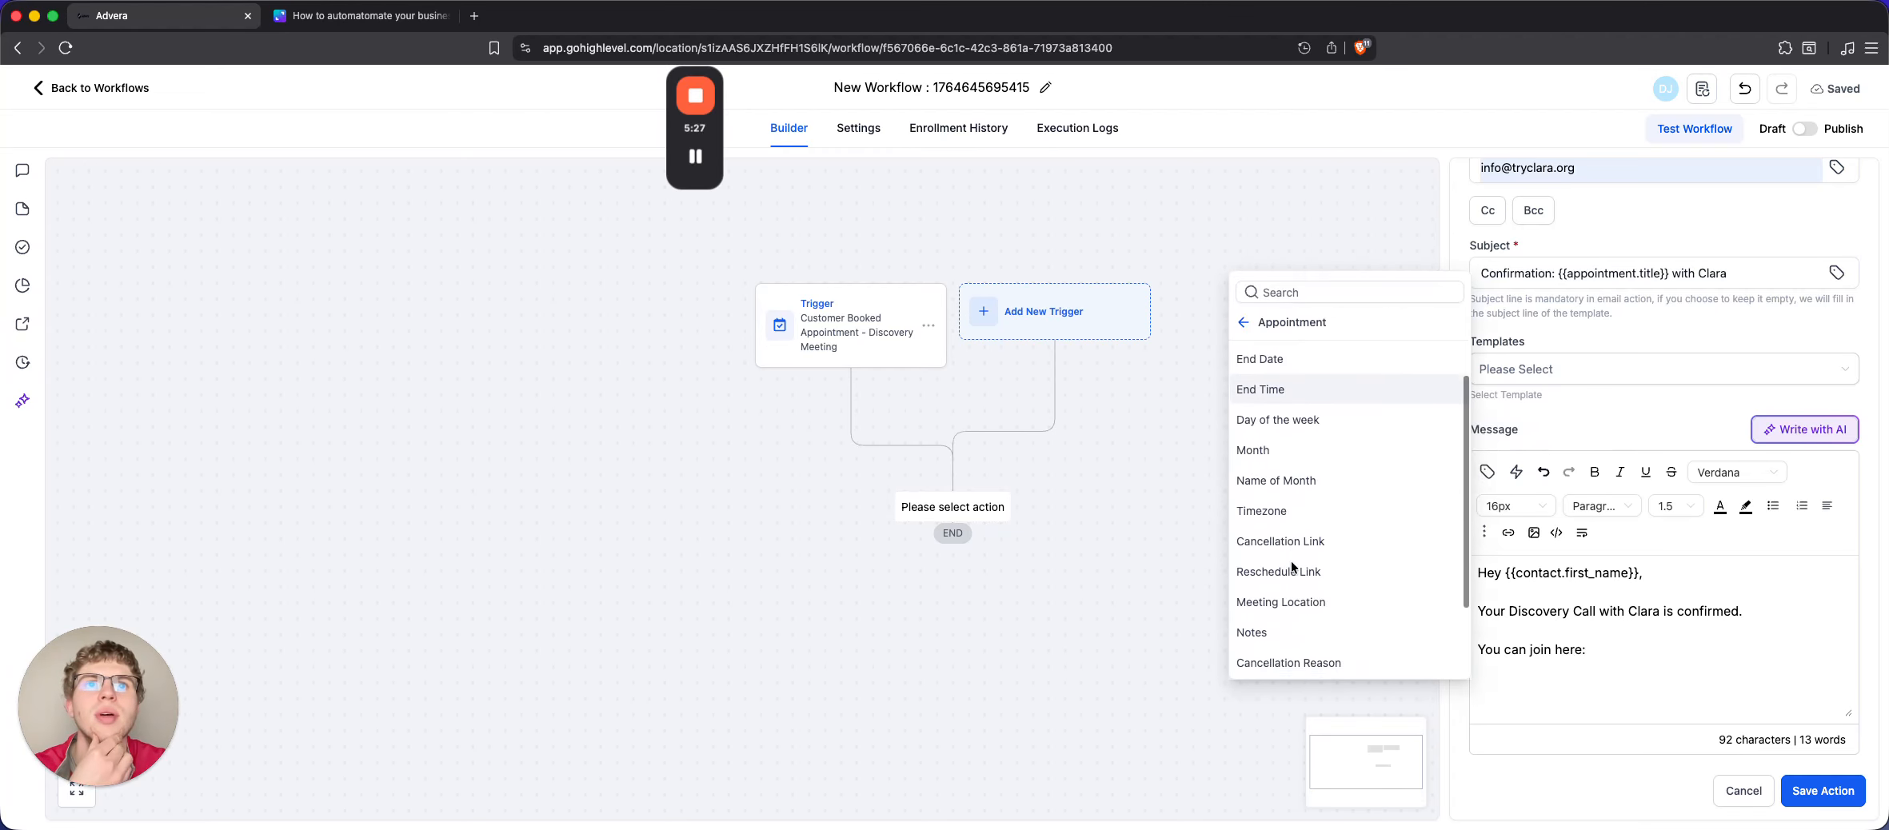
click(1303, 512)
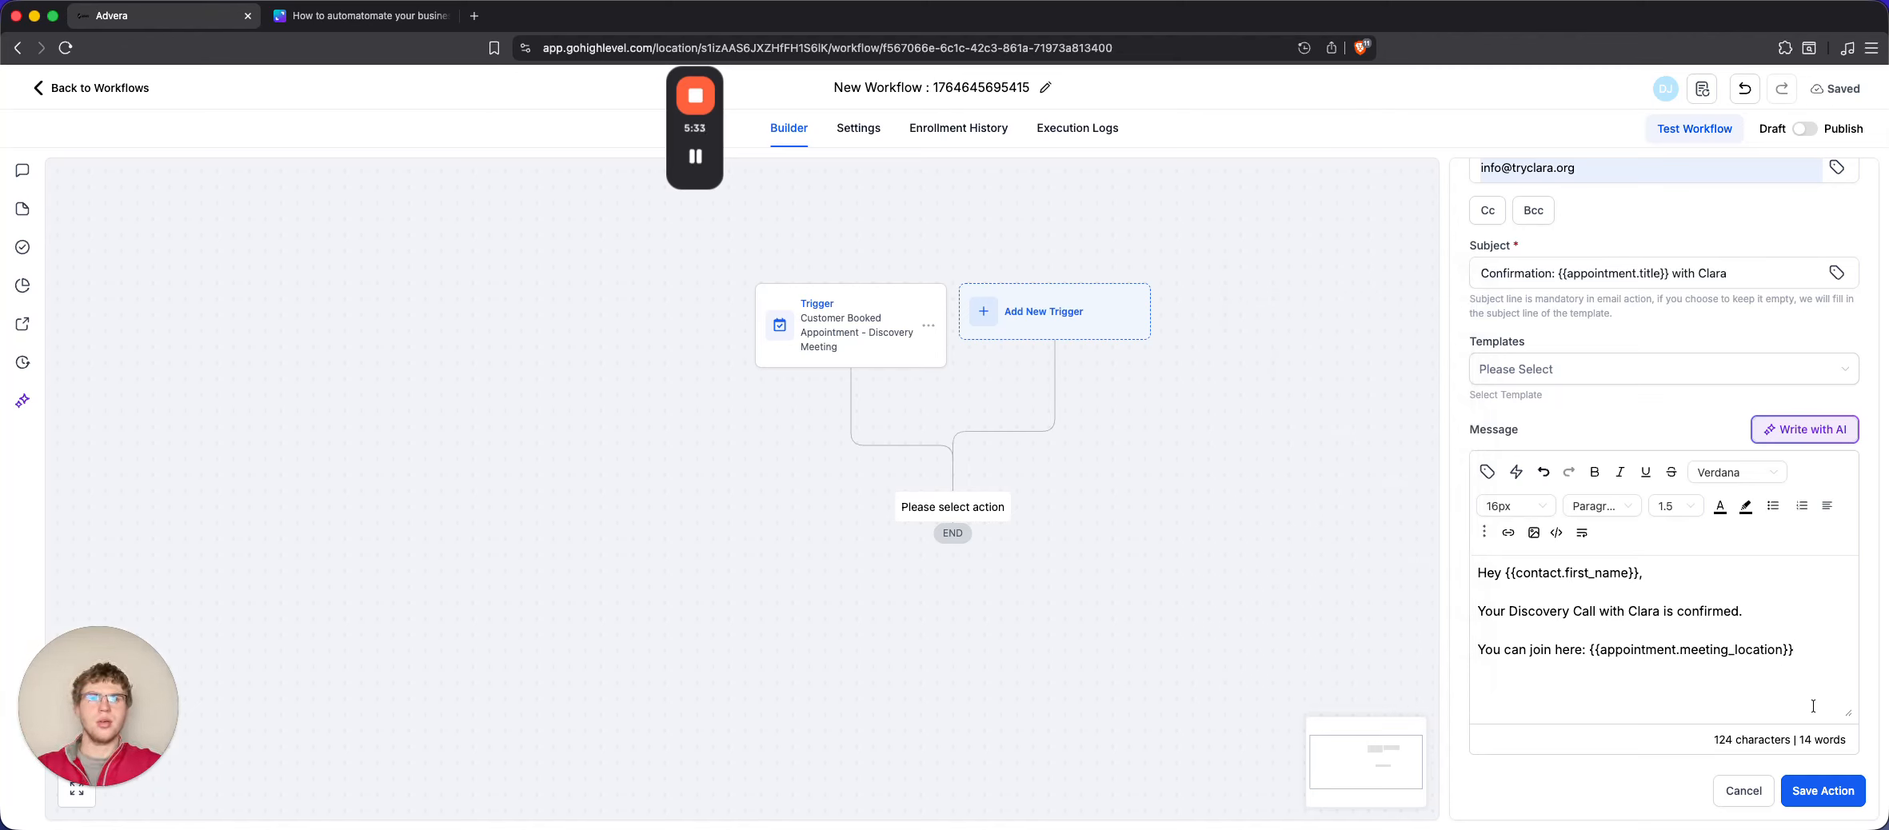
Add the line "If you need to reschedule: {{appointment.reschedule_link}}", using the appointment's Reschedule Link custom value
text(If you)
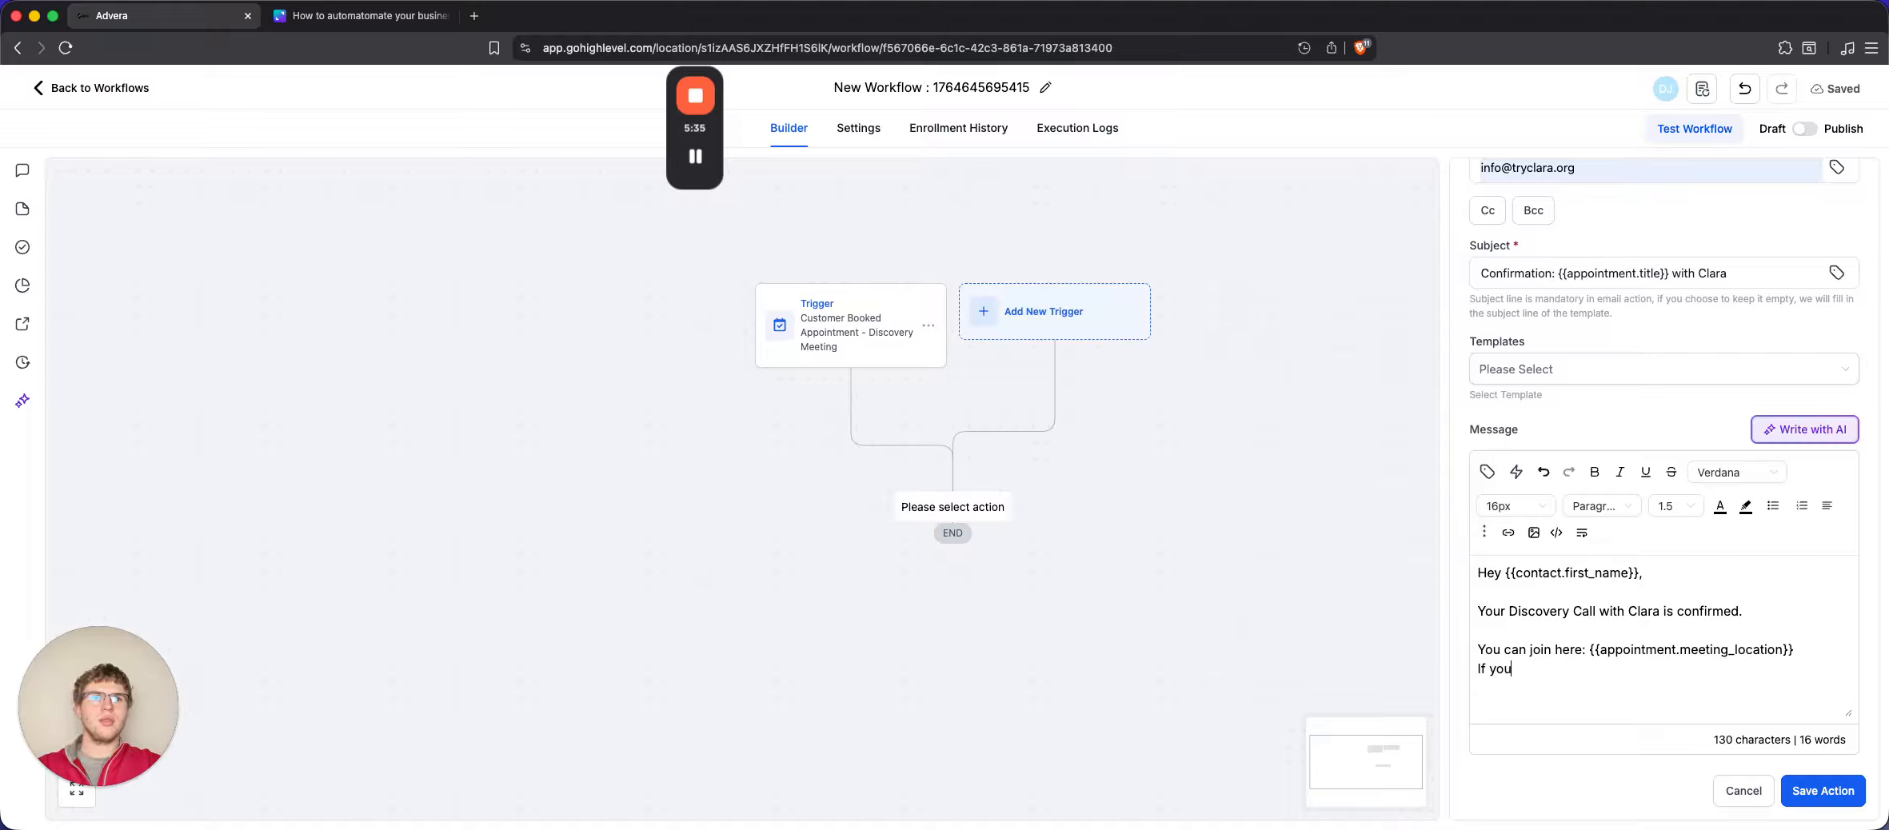
text( need to res)
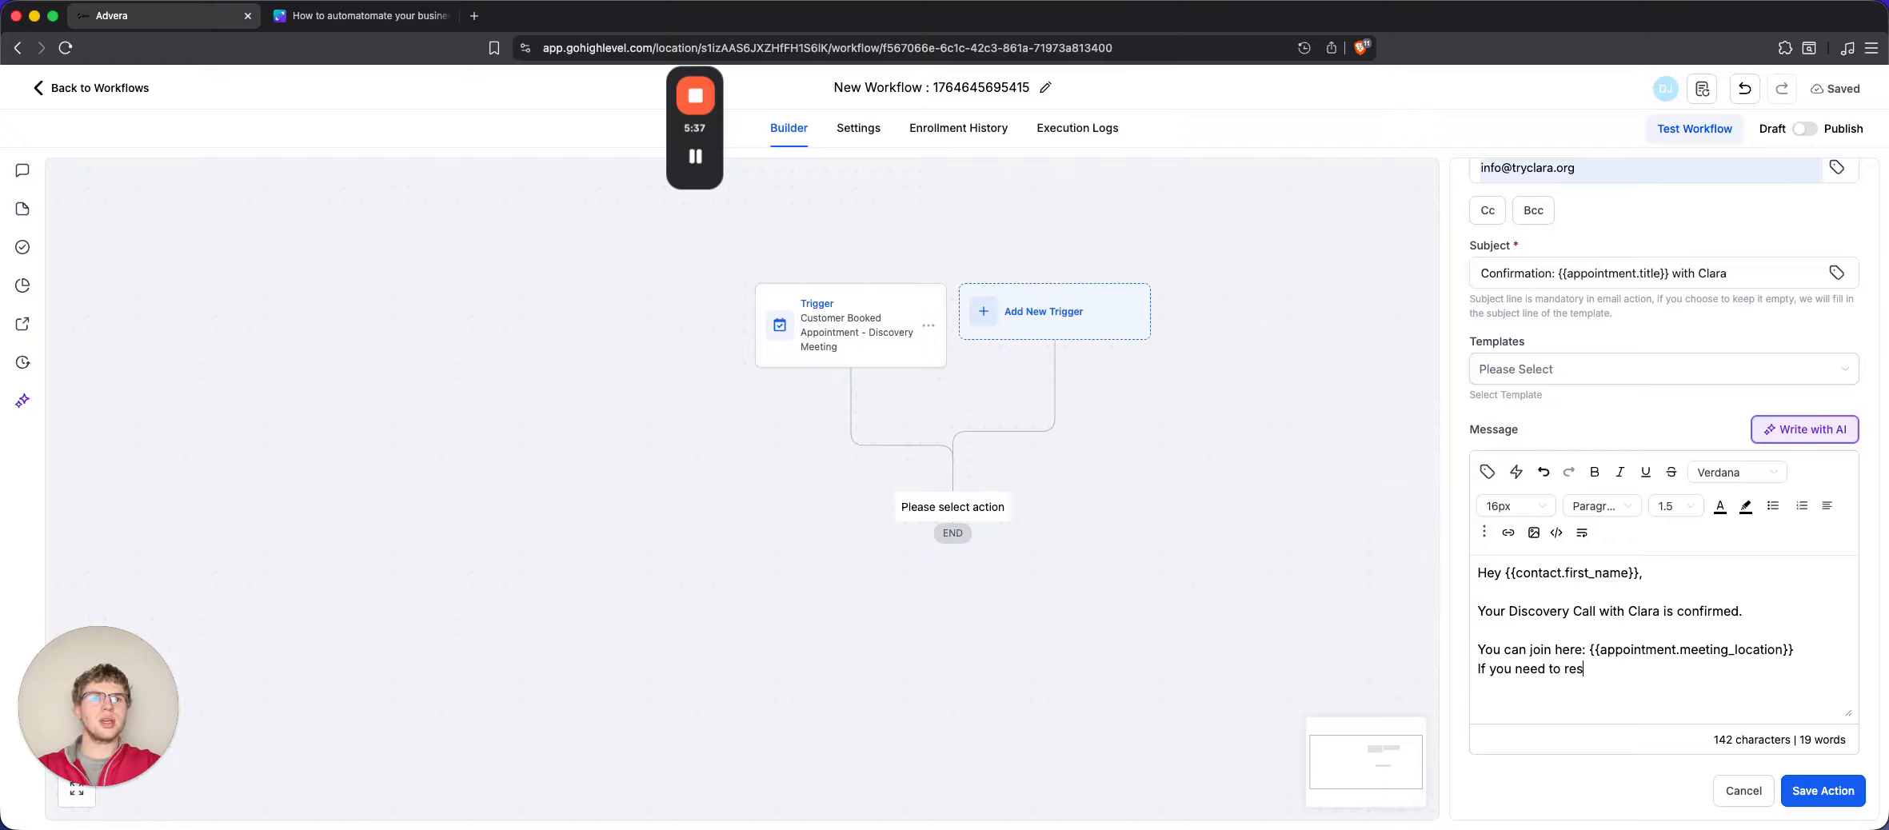
text(chedule:)
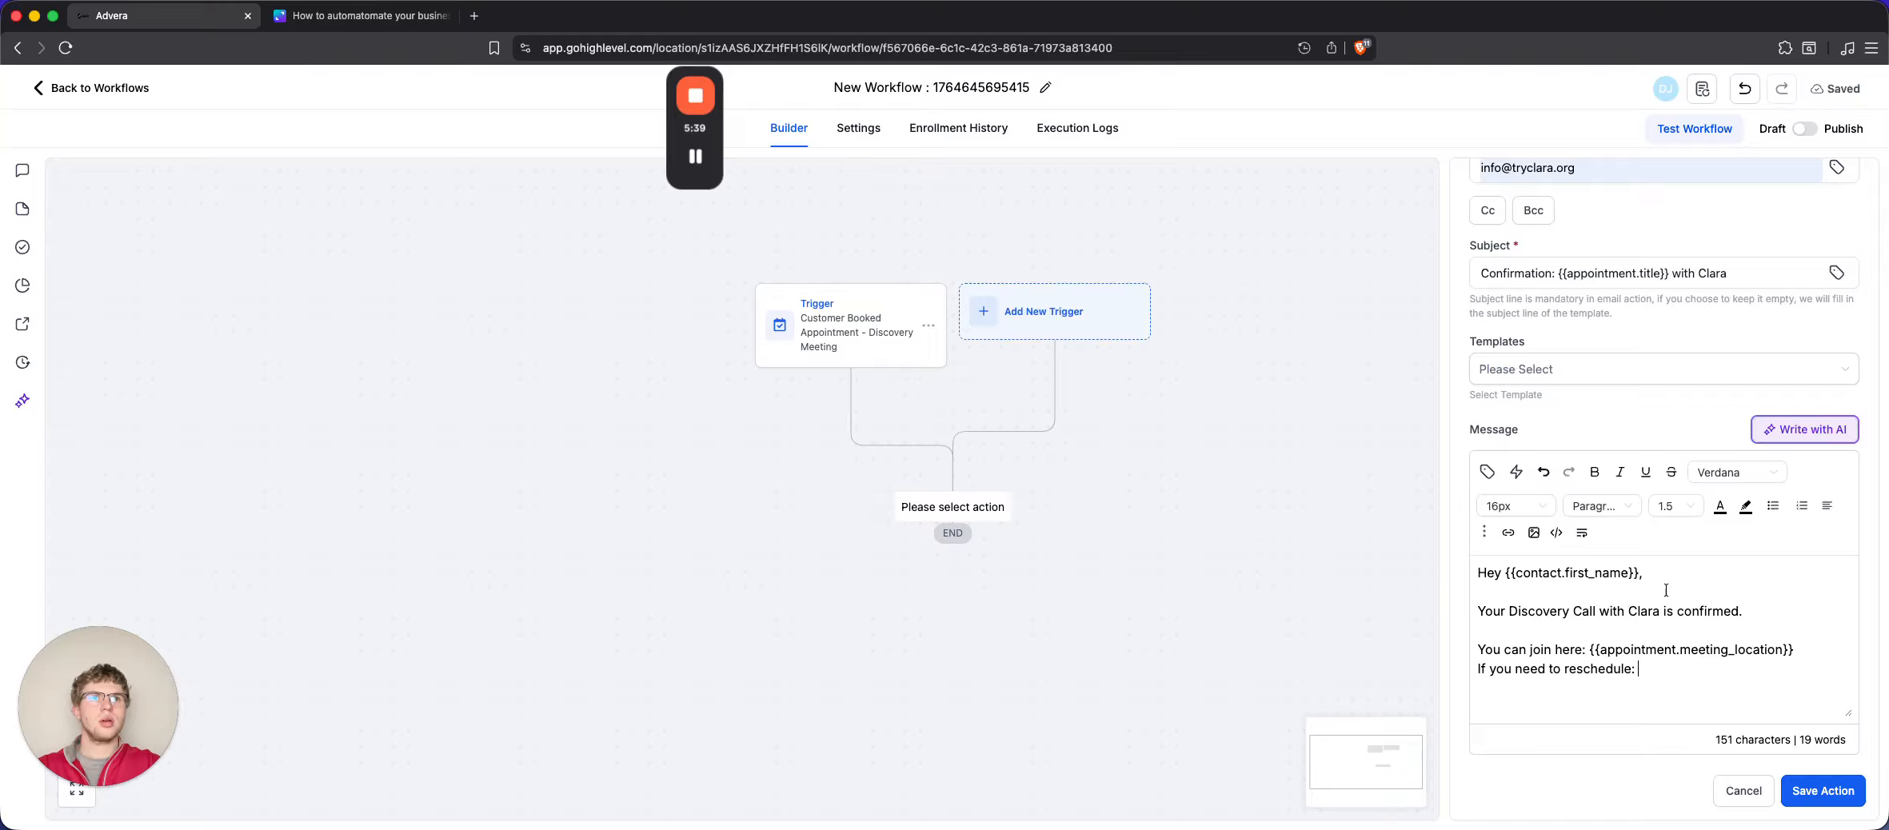
click(1487, 472)
scroll(1303, 606, down, 4)
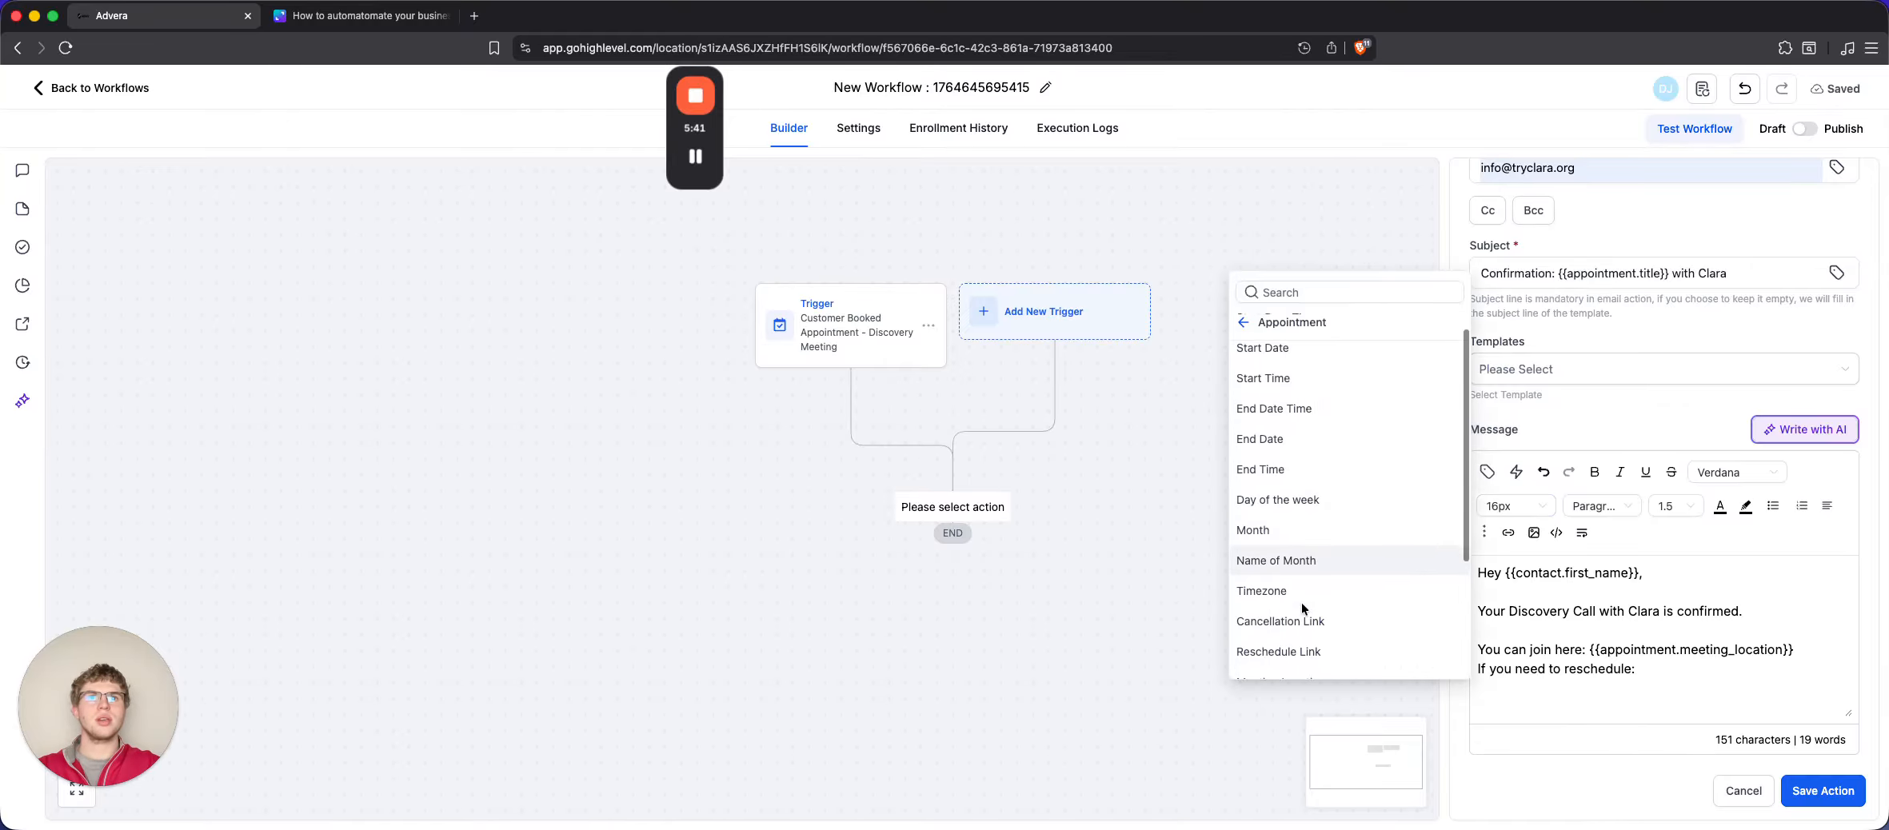
click(1304, 508)
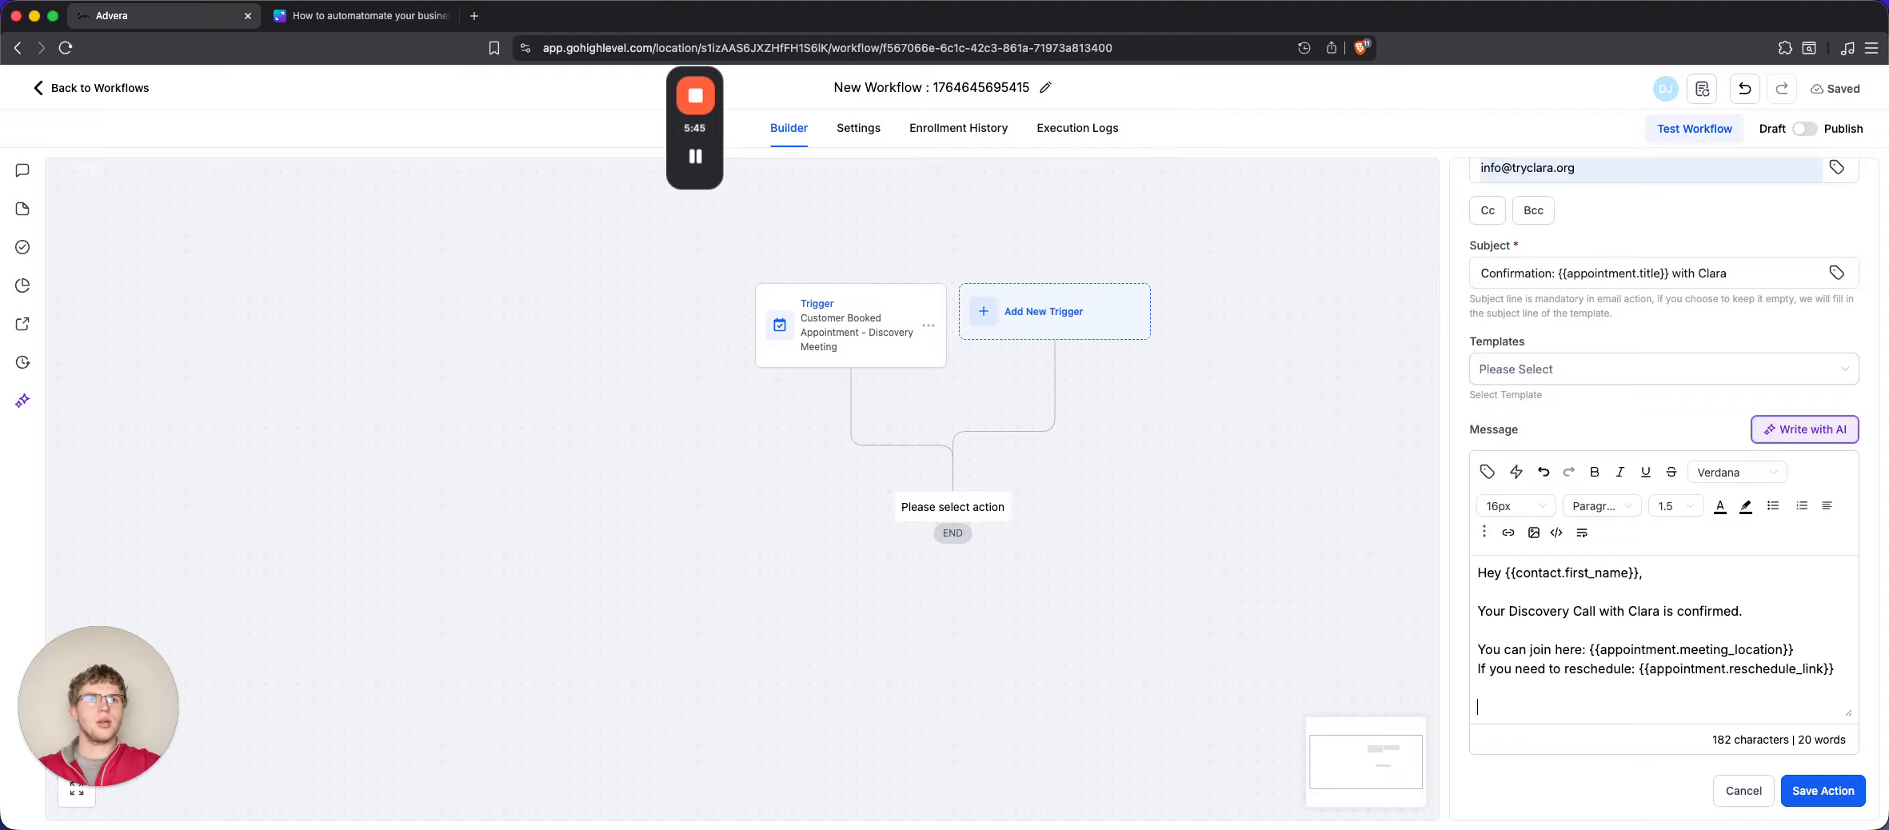
Add the line "Or if you need to cancel: {{appointment.cancellation_link}}", using the appointment's Cancellation Link custom value
text(Or if you ne)
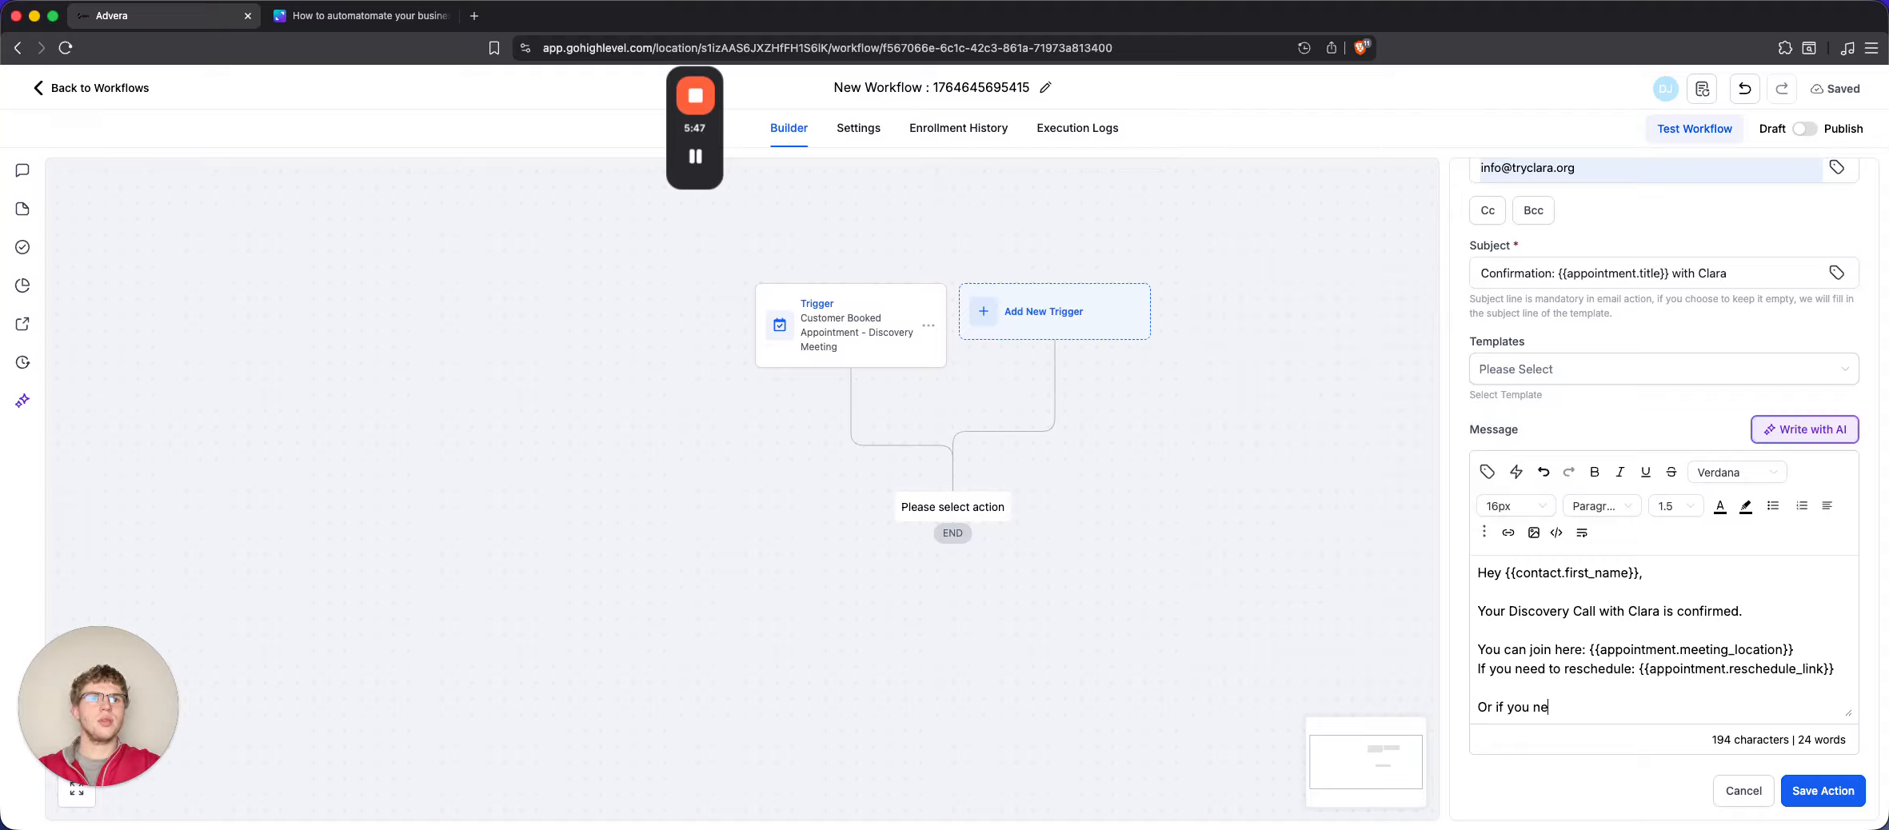
text(ed to cancel:)
click(1487, 471)
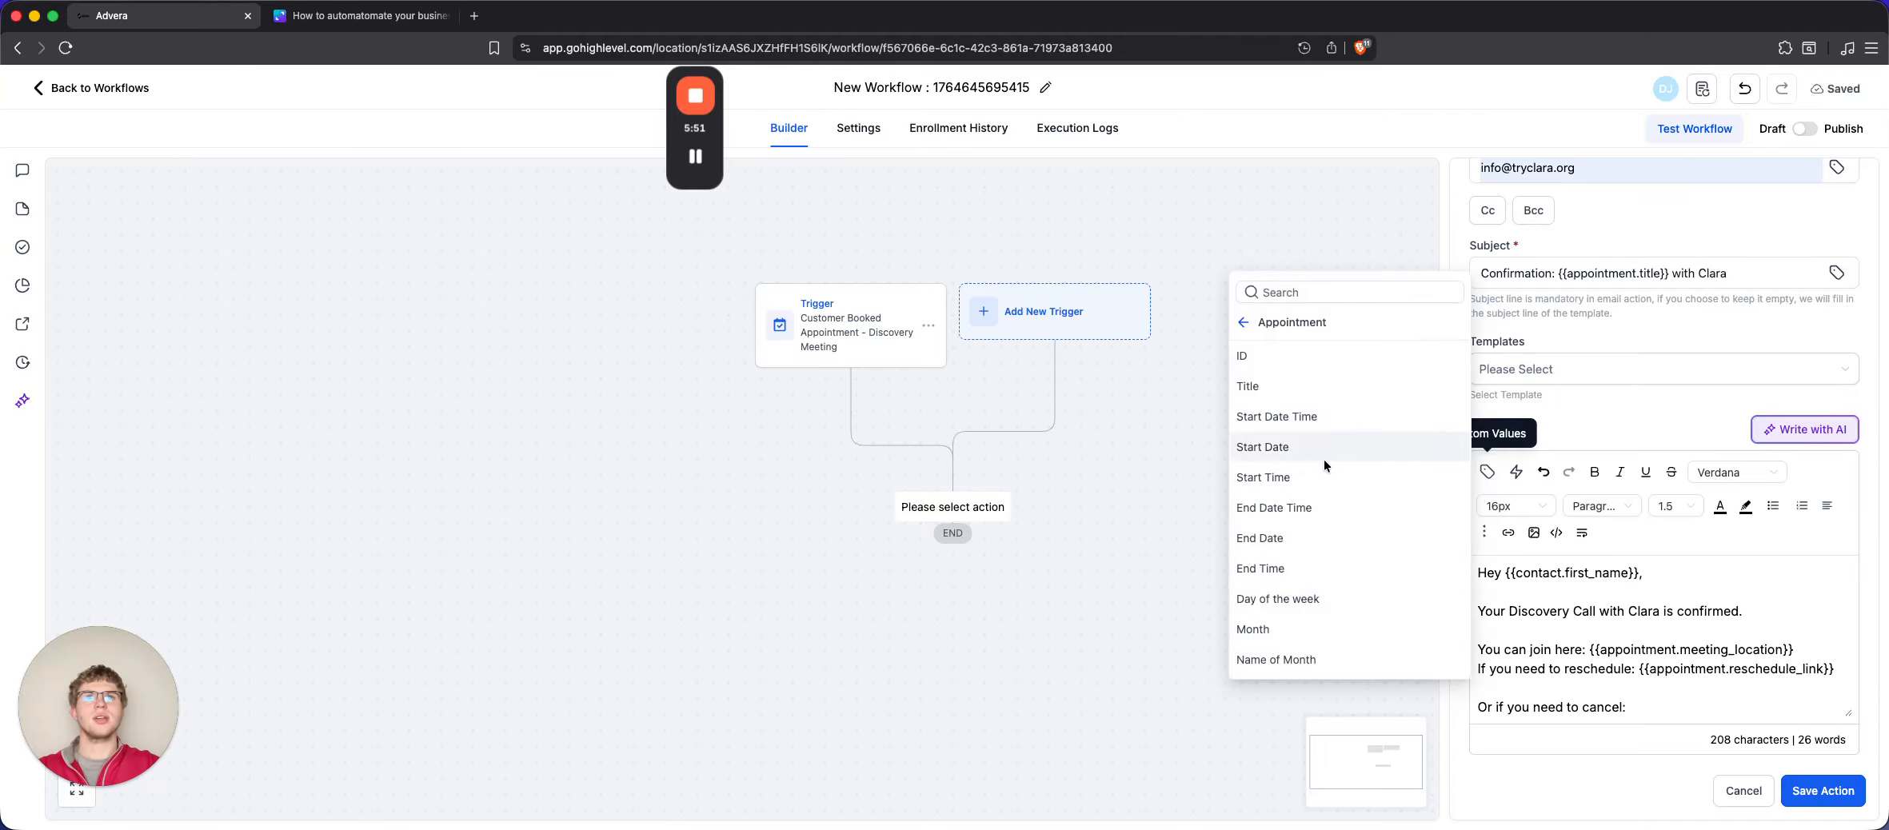
scroll(1348, 624, down, 5)
click(1331, 418)
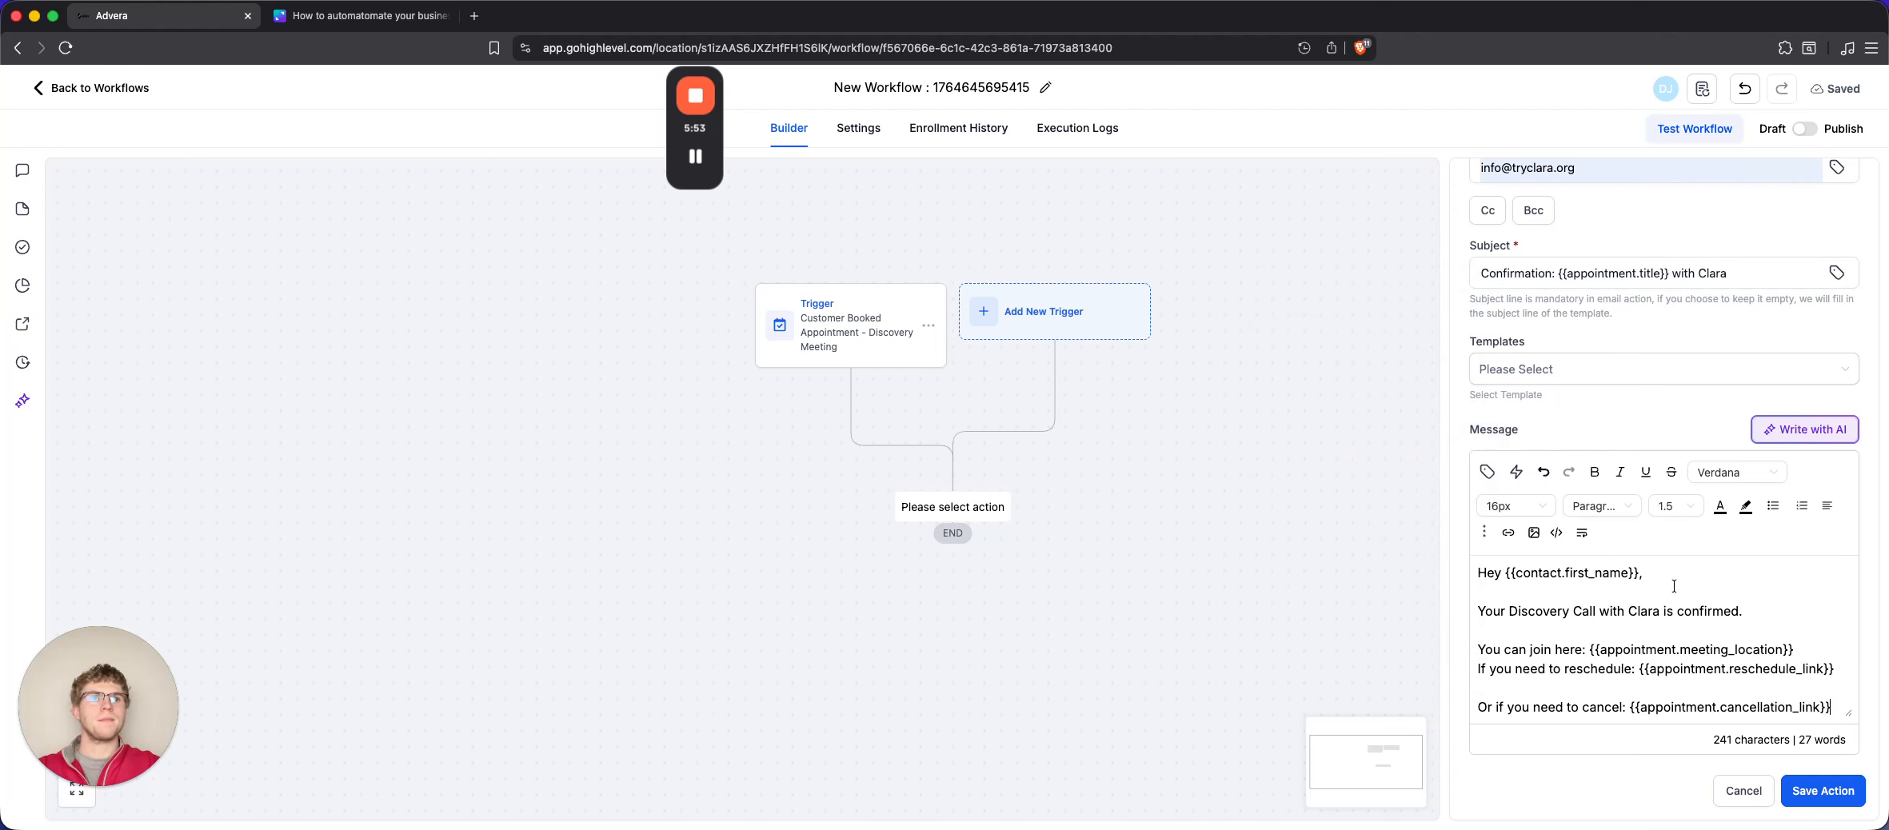
Add the closing paragraph "We look forward to speaking soon on how Clara can improve your business." below the cancellation line
key(Return)
scroll(1675, 586, down, 3)
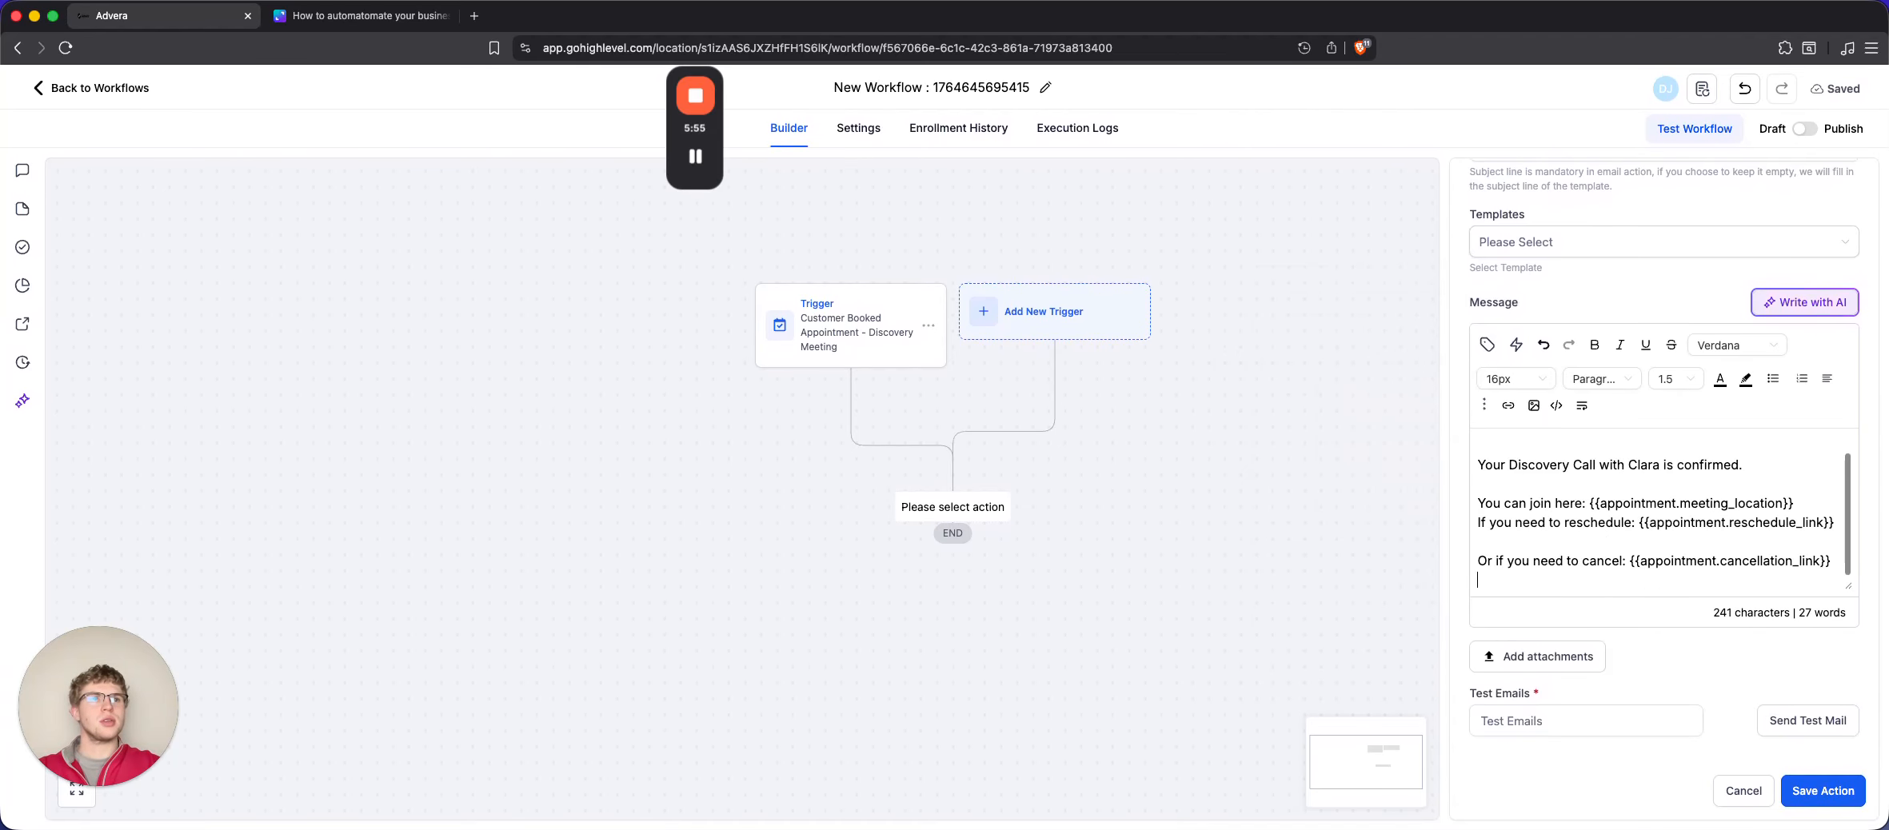
scroll(1656, 512, down, 1)
text(We )
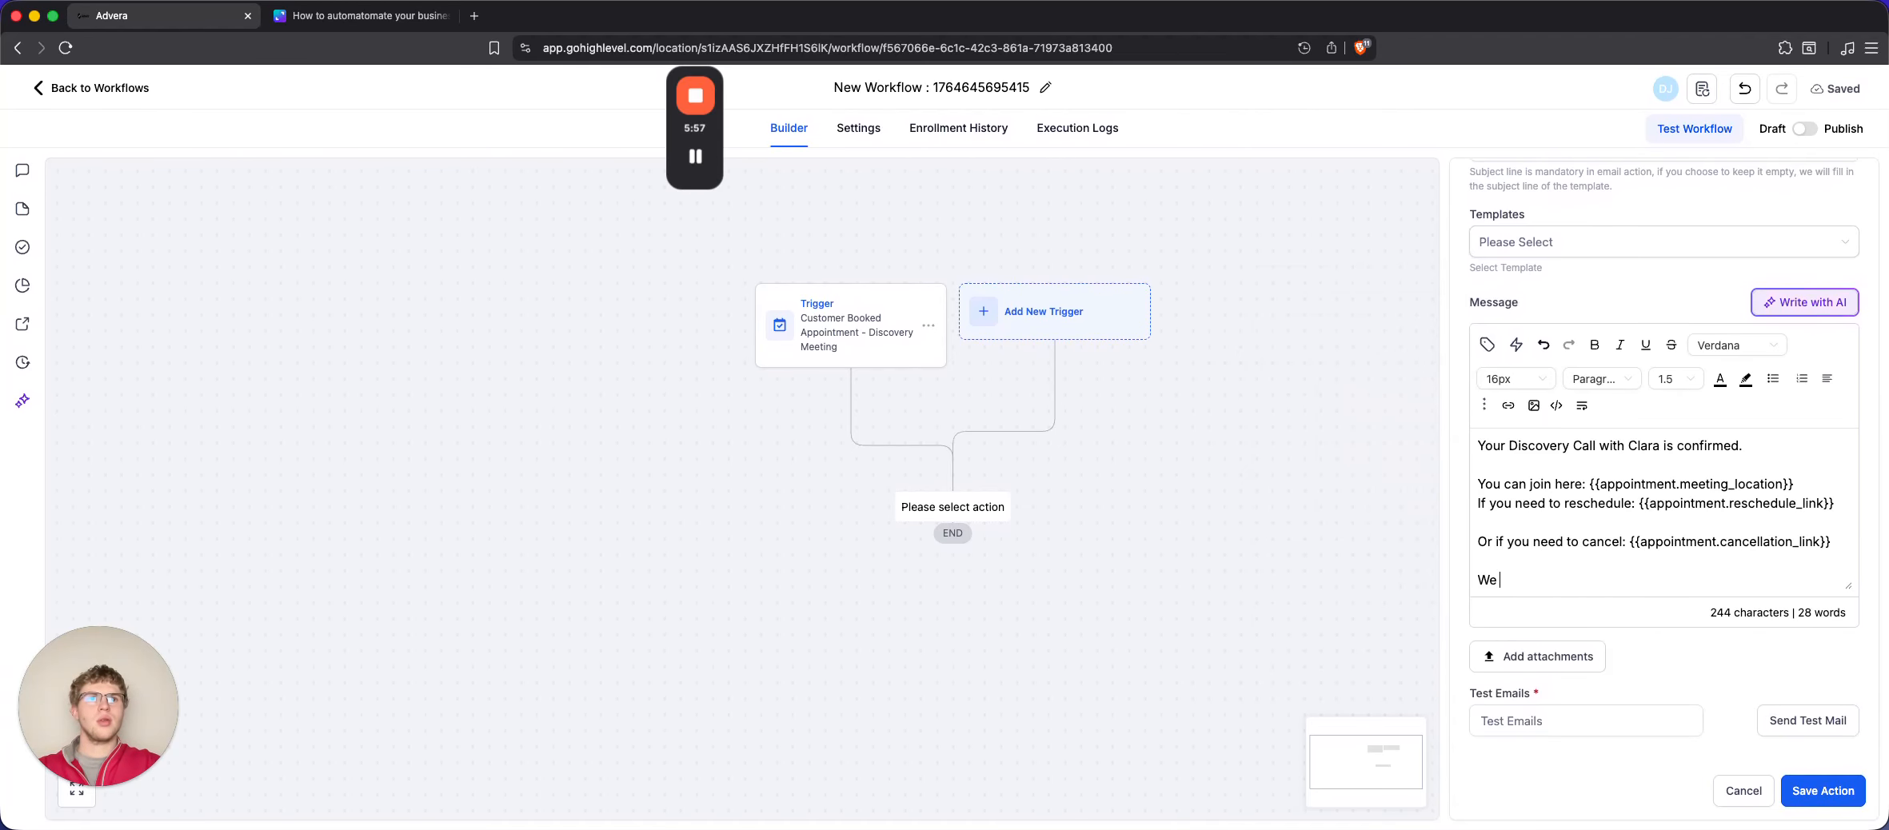
text(Llook forward to )
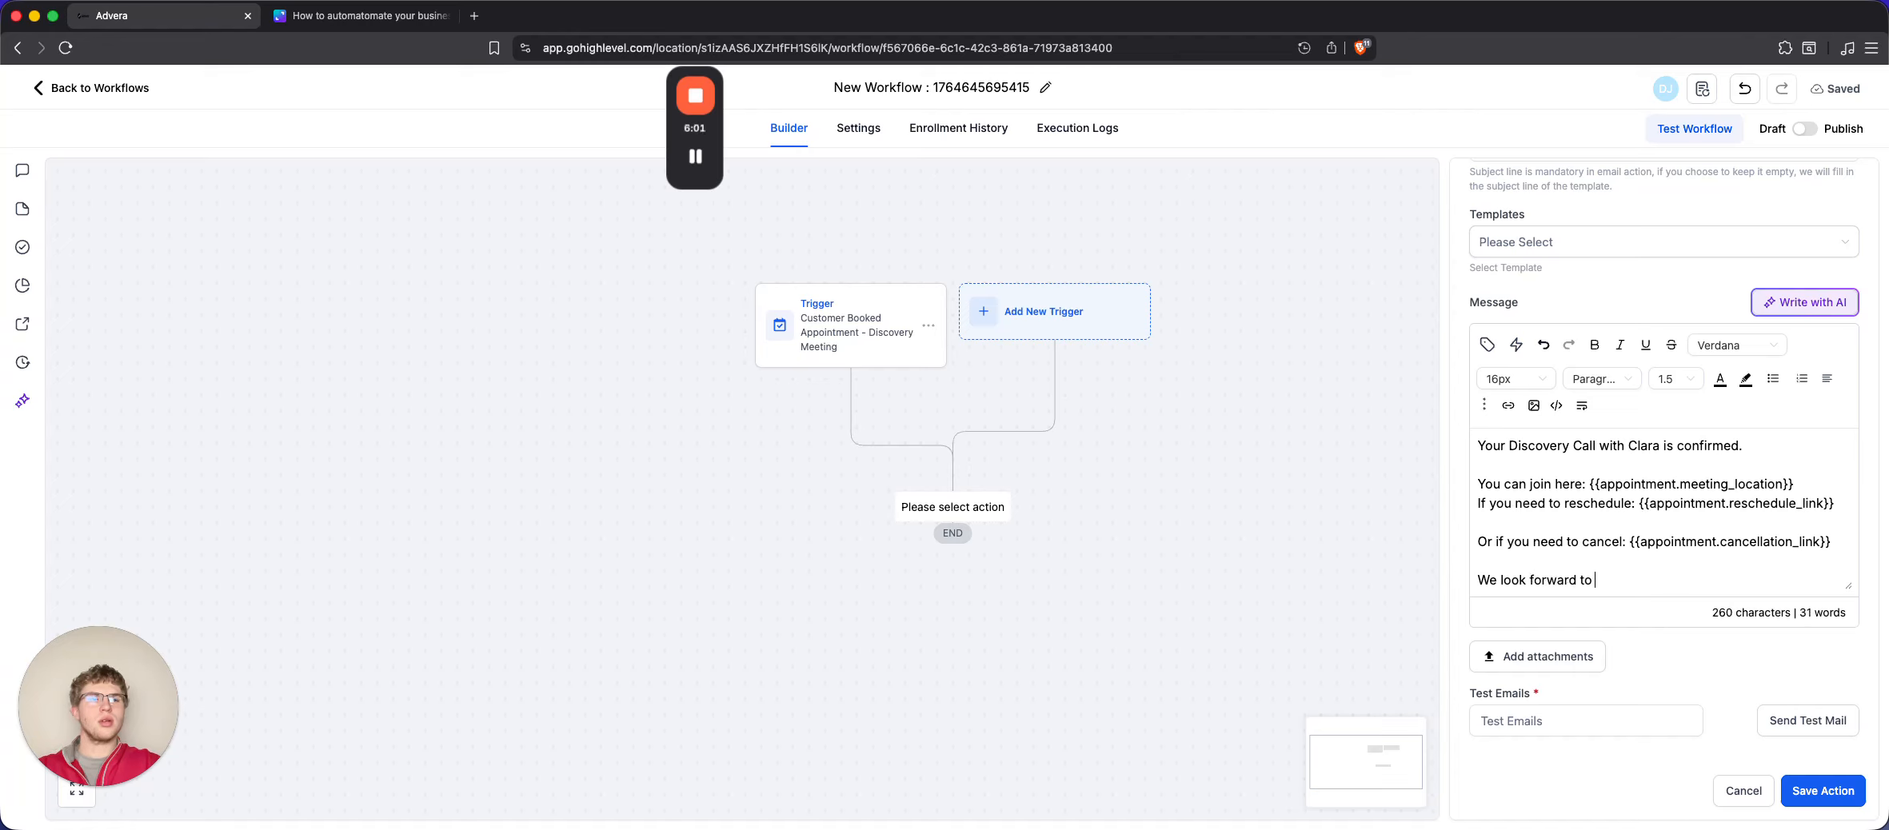
text(speaking soon )
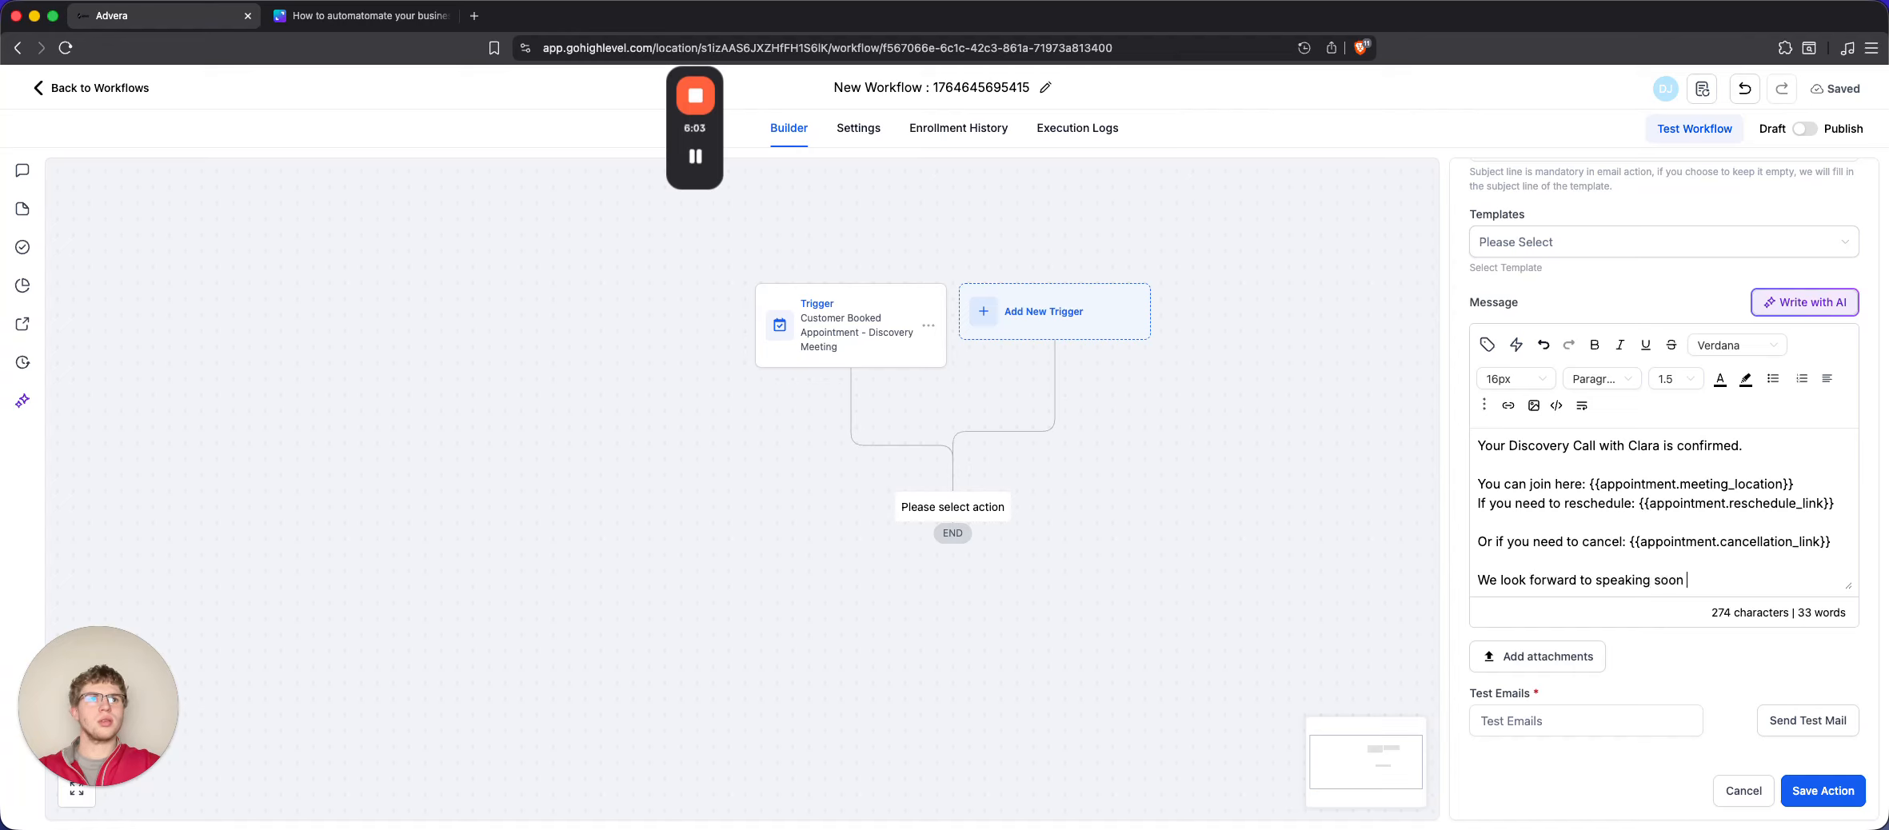
text(on how C)
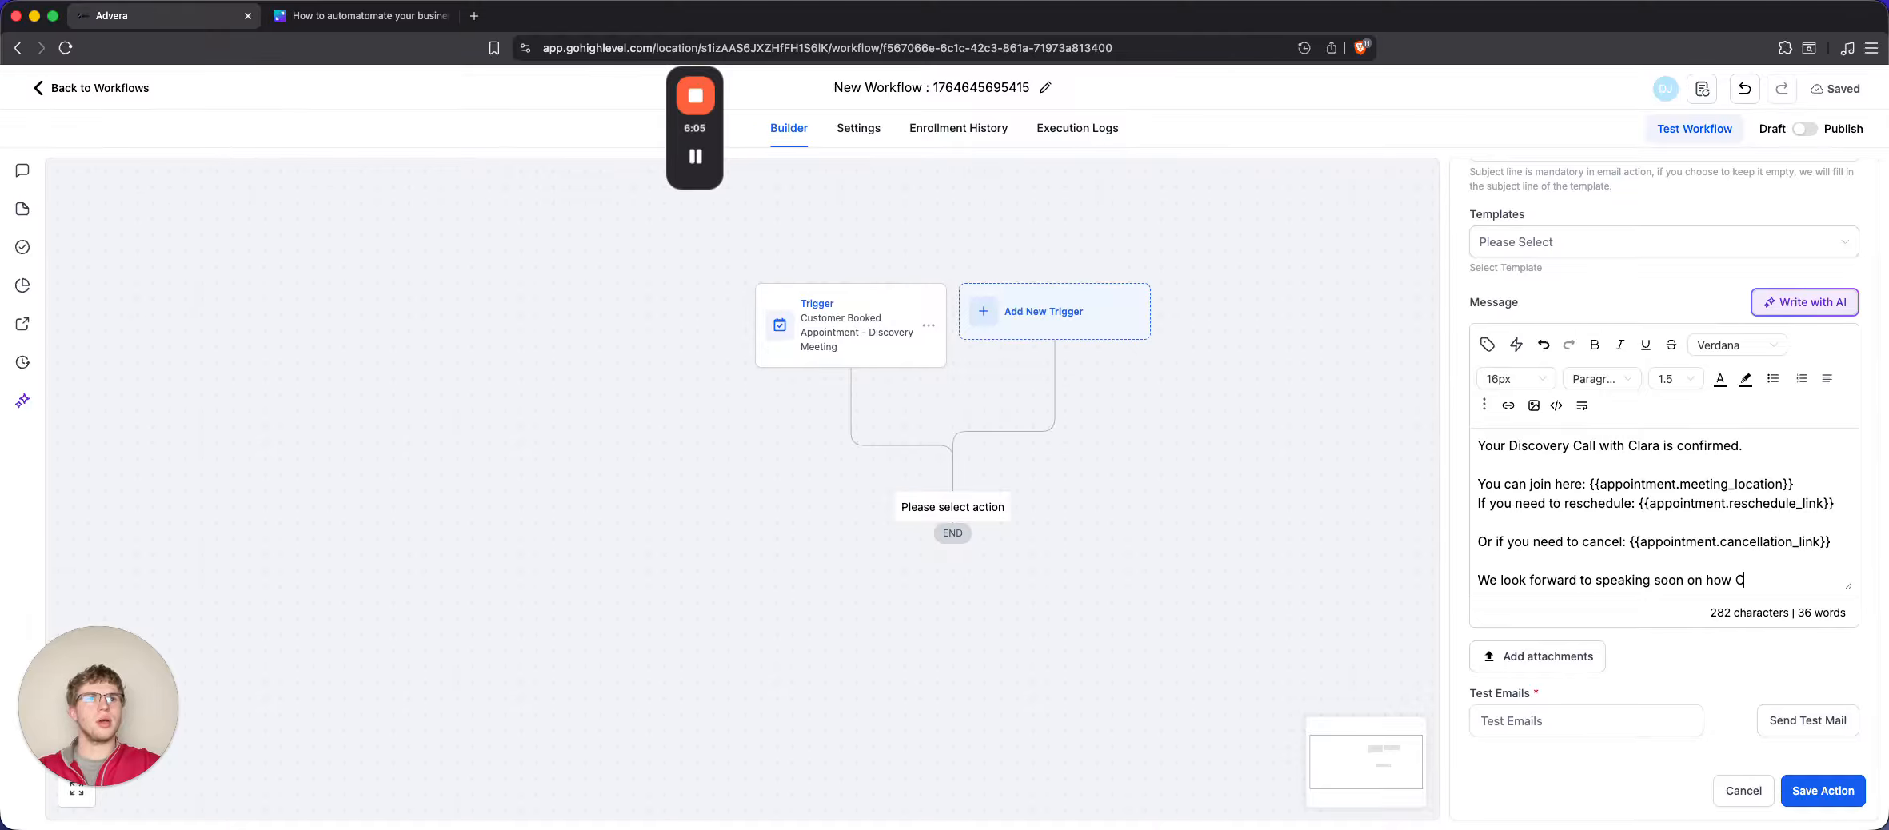
text(lara can impro)
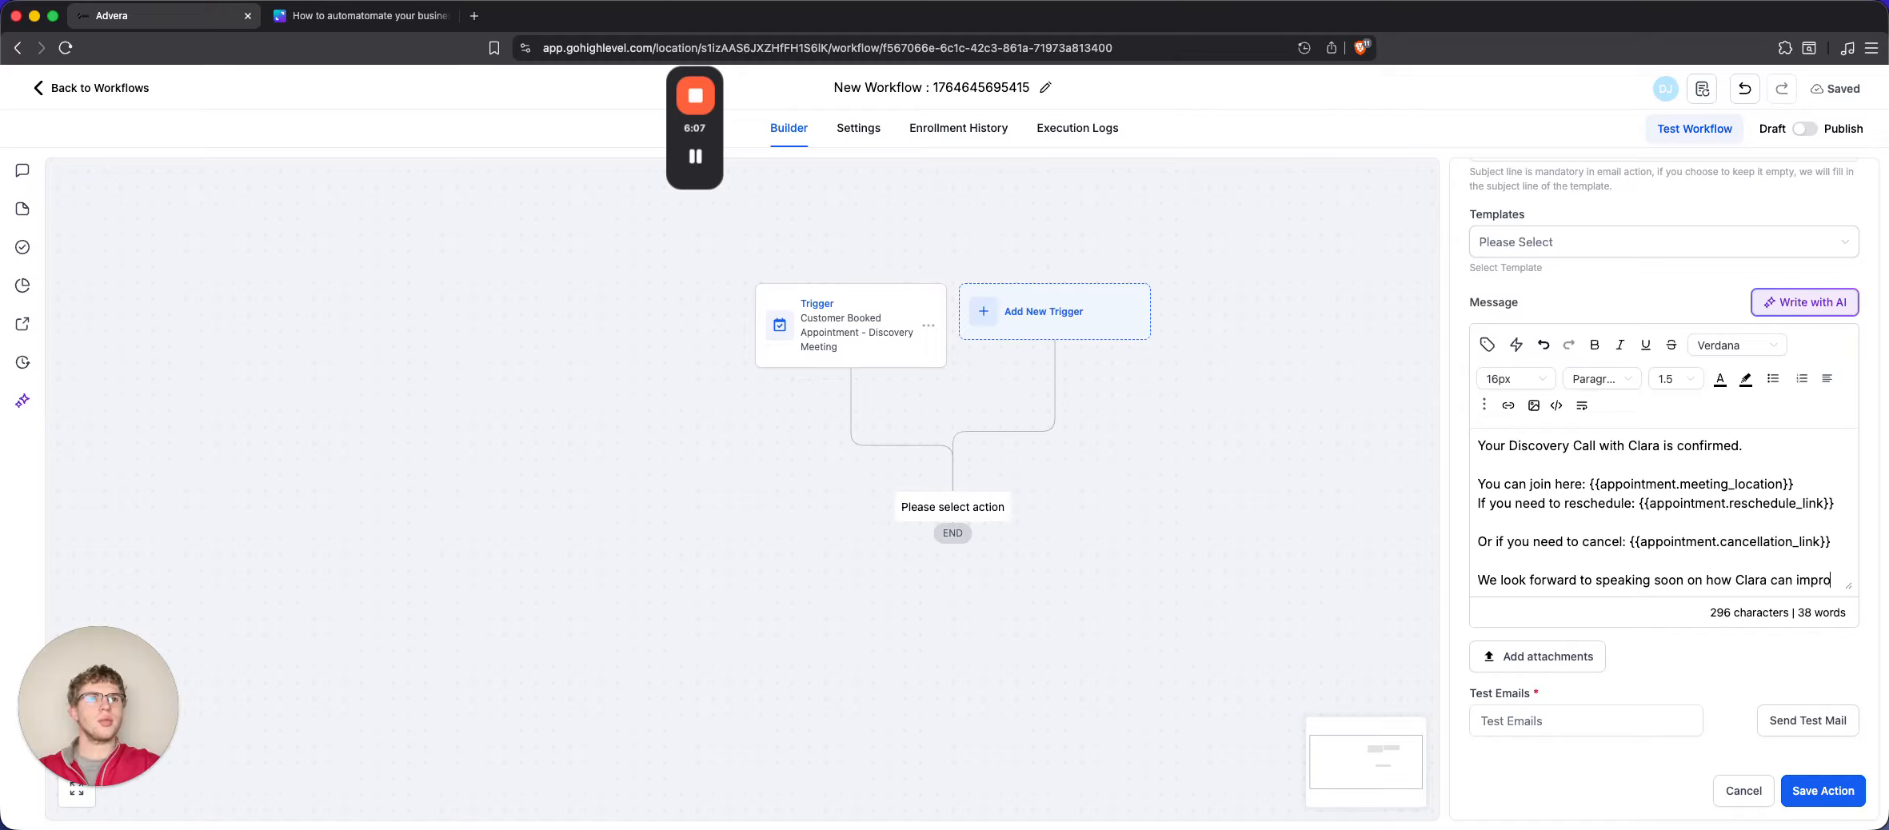
text(ve your )
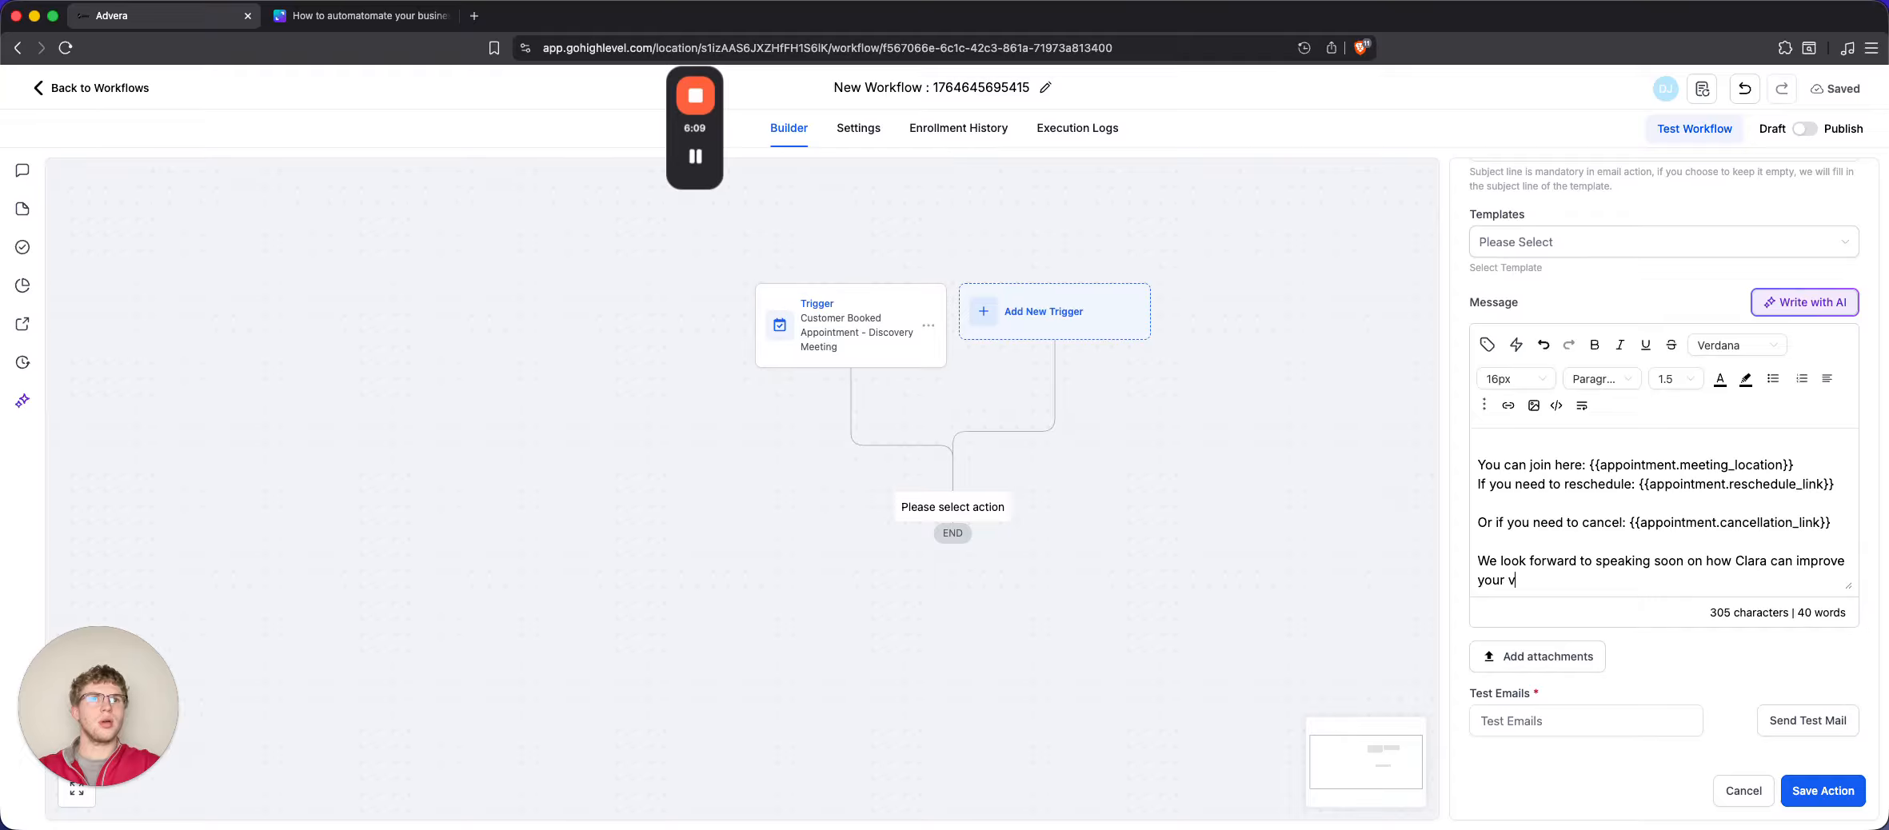
text(business.)
Sign off the email message with "- The Clara team" after a blank line
key(Return)
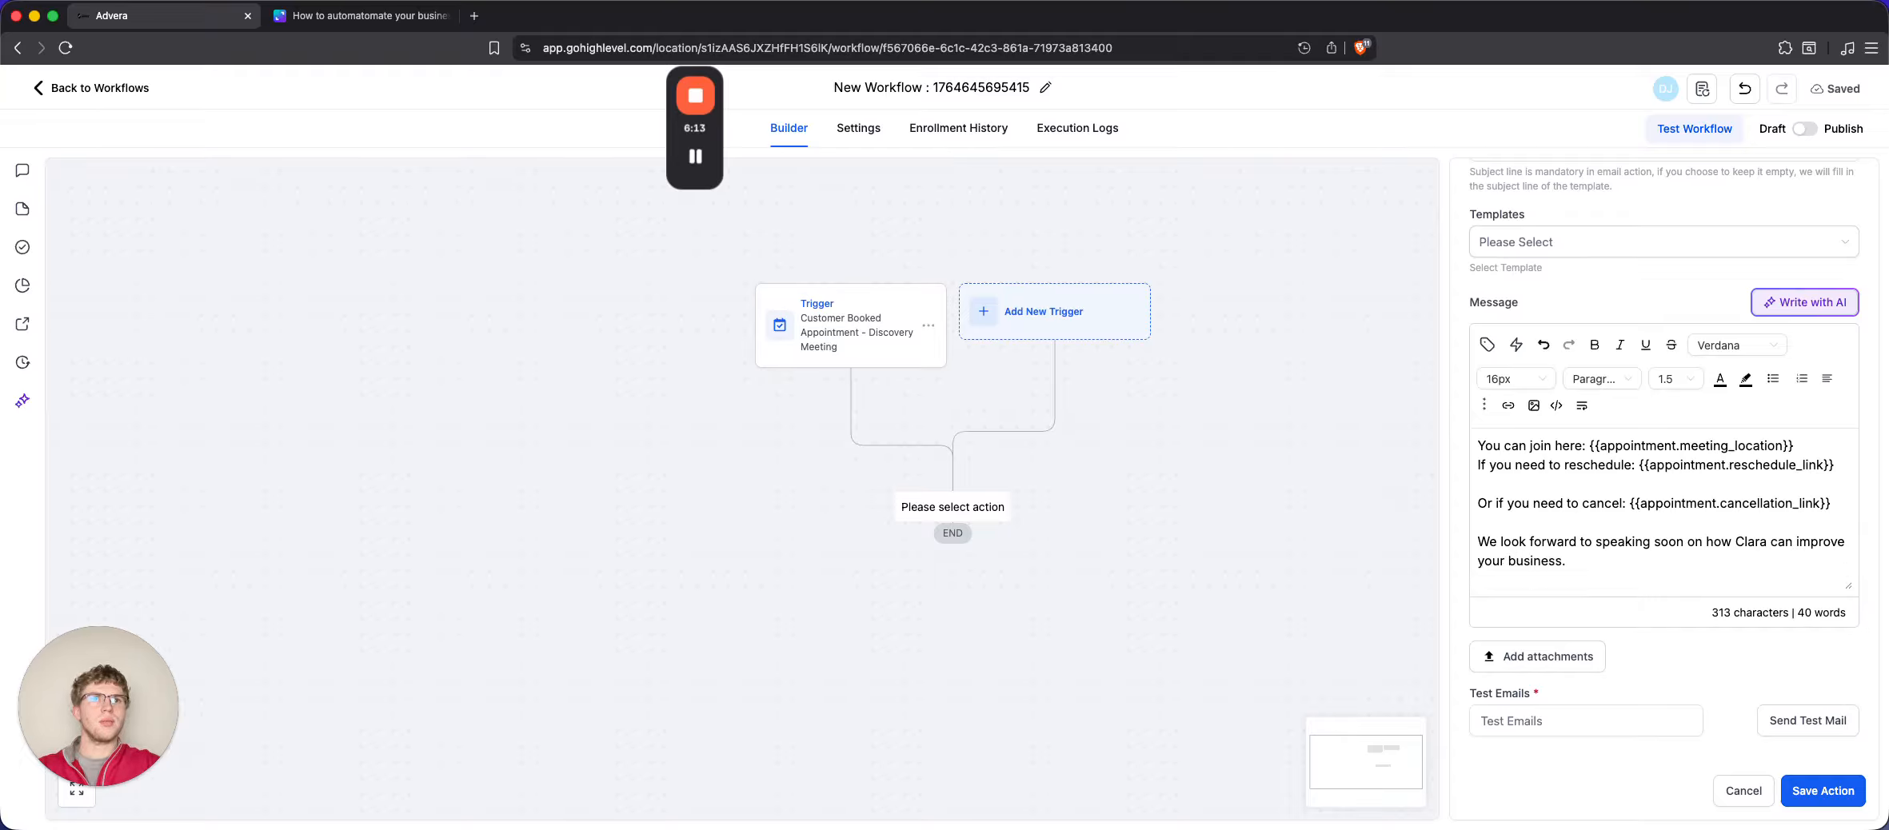
key(Return)
text(-)
key(BackSpace)
text(The )
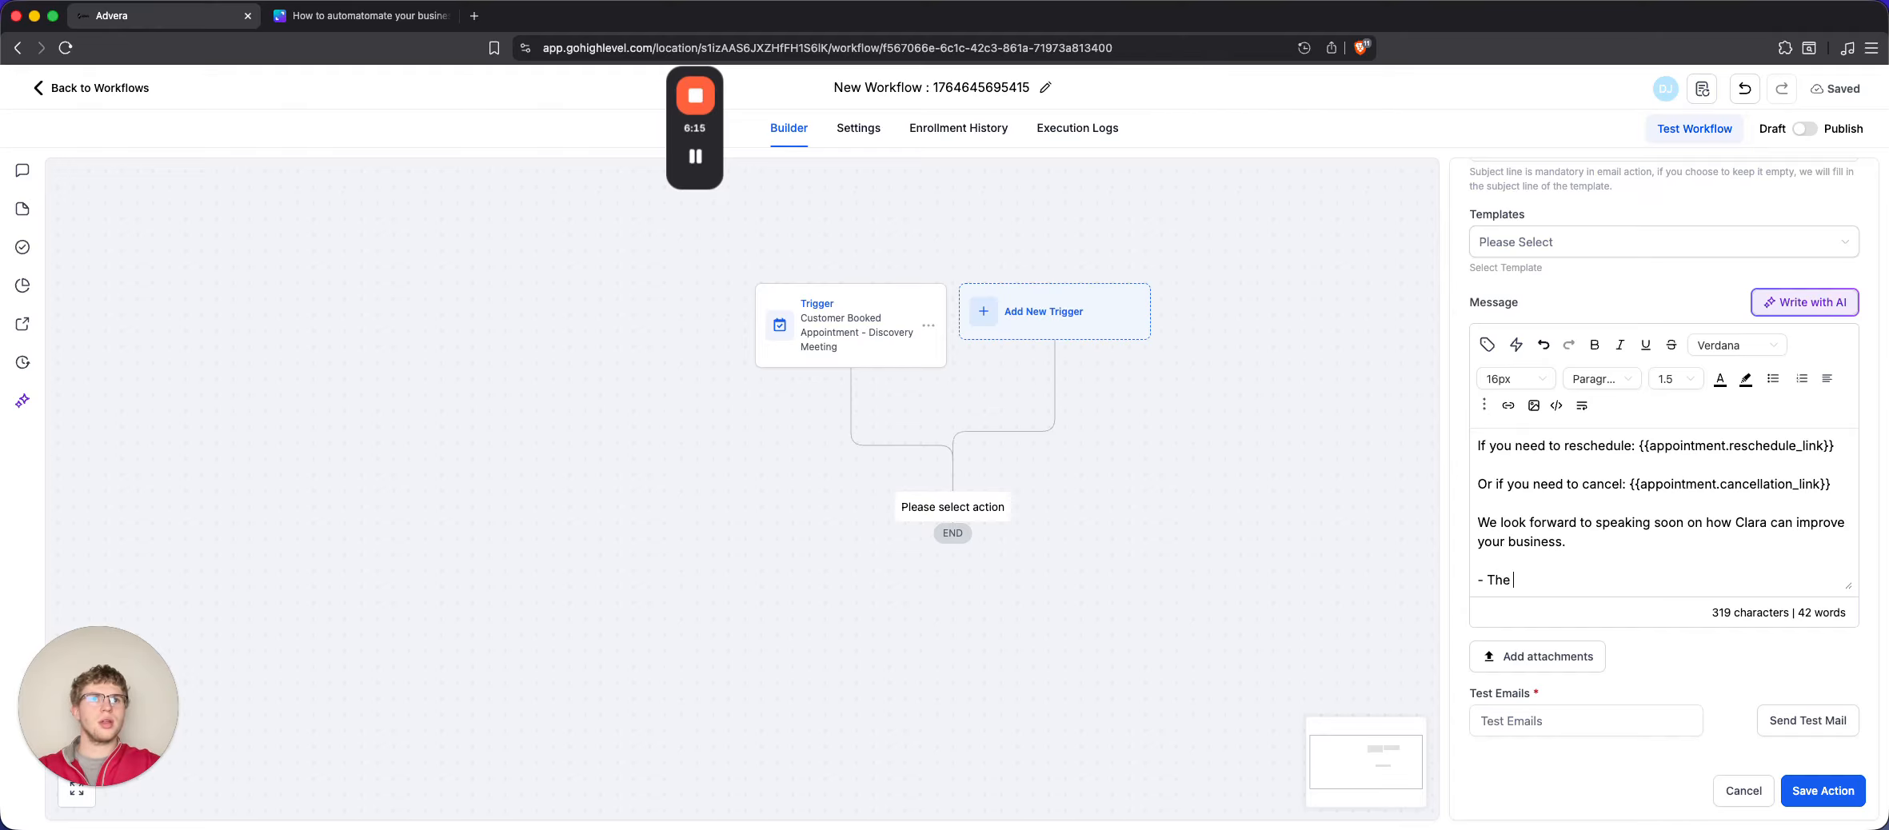
text(Clara Team)
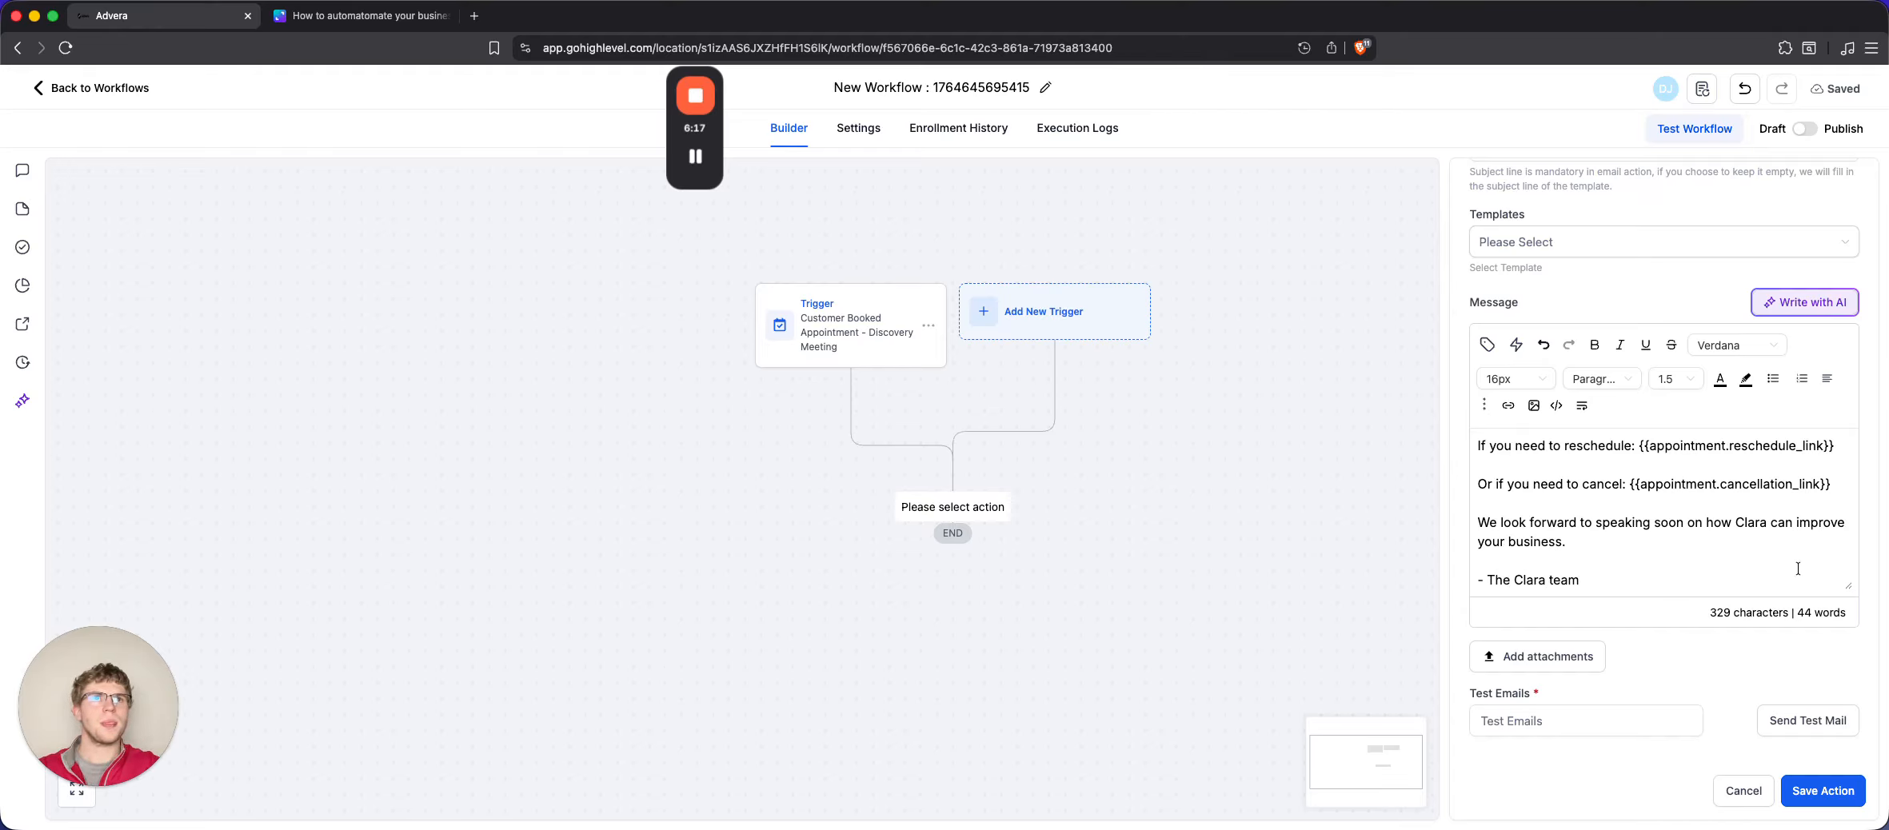
Check the email's sender and subject settings and save the Email action
scroll(1817, 565, up, 5)
scroll(1817, 565, up, 5)
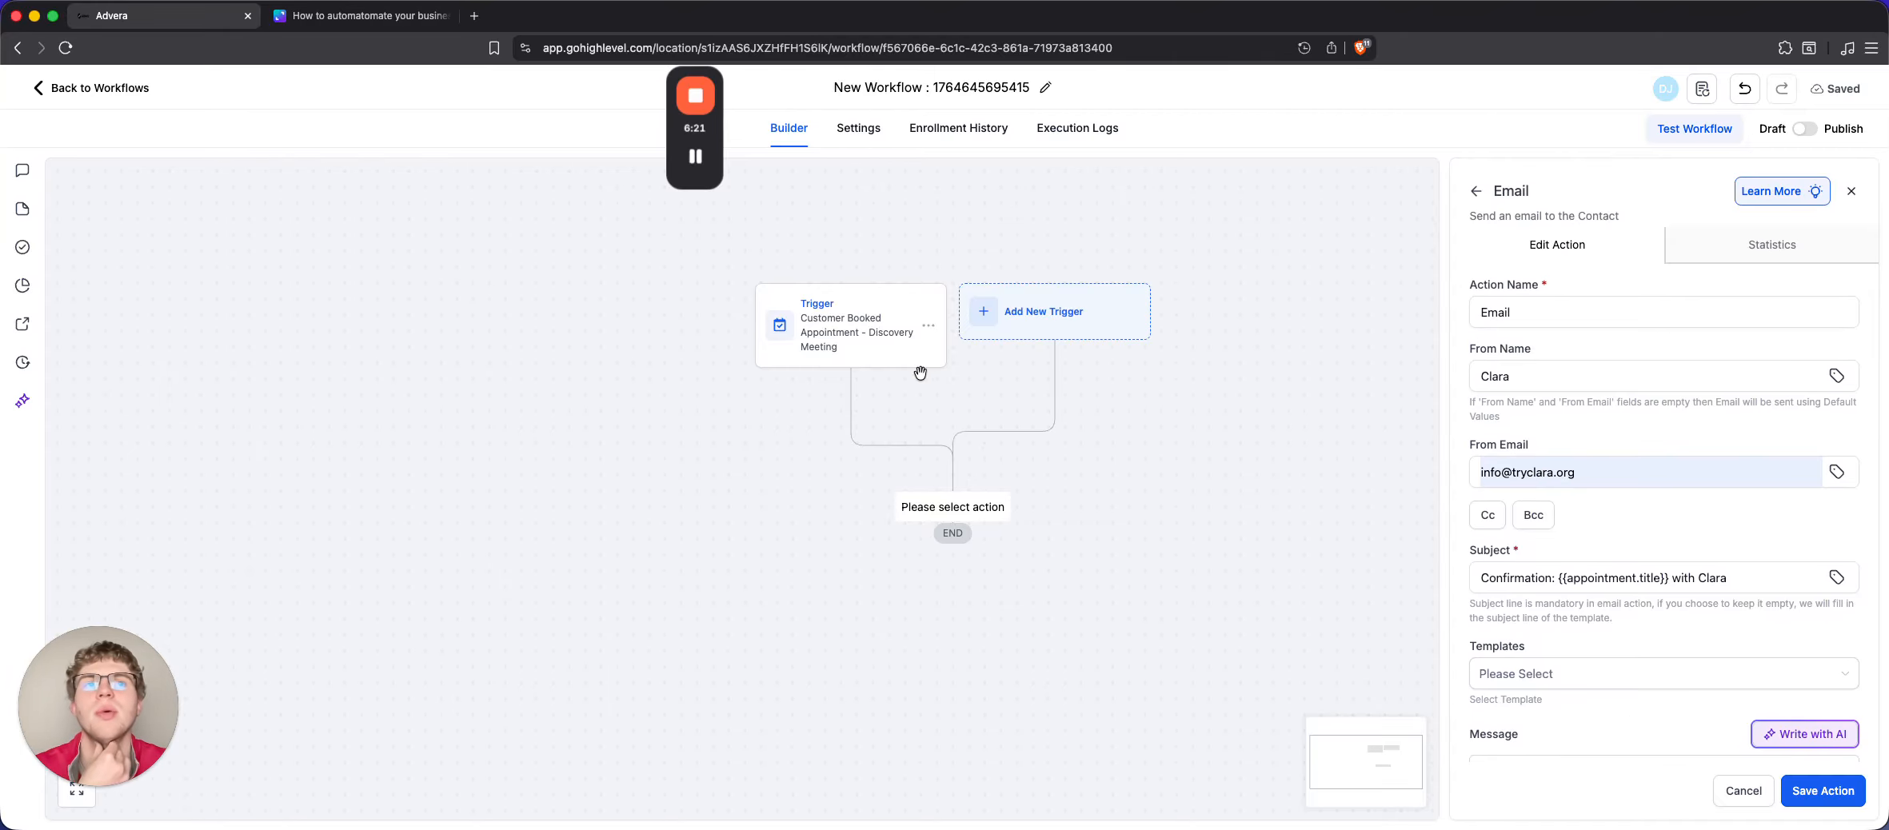
click(1734, 564)
scroll(1736, 562, down, 1)
scroll(1736, 562, down, 2)
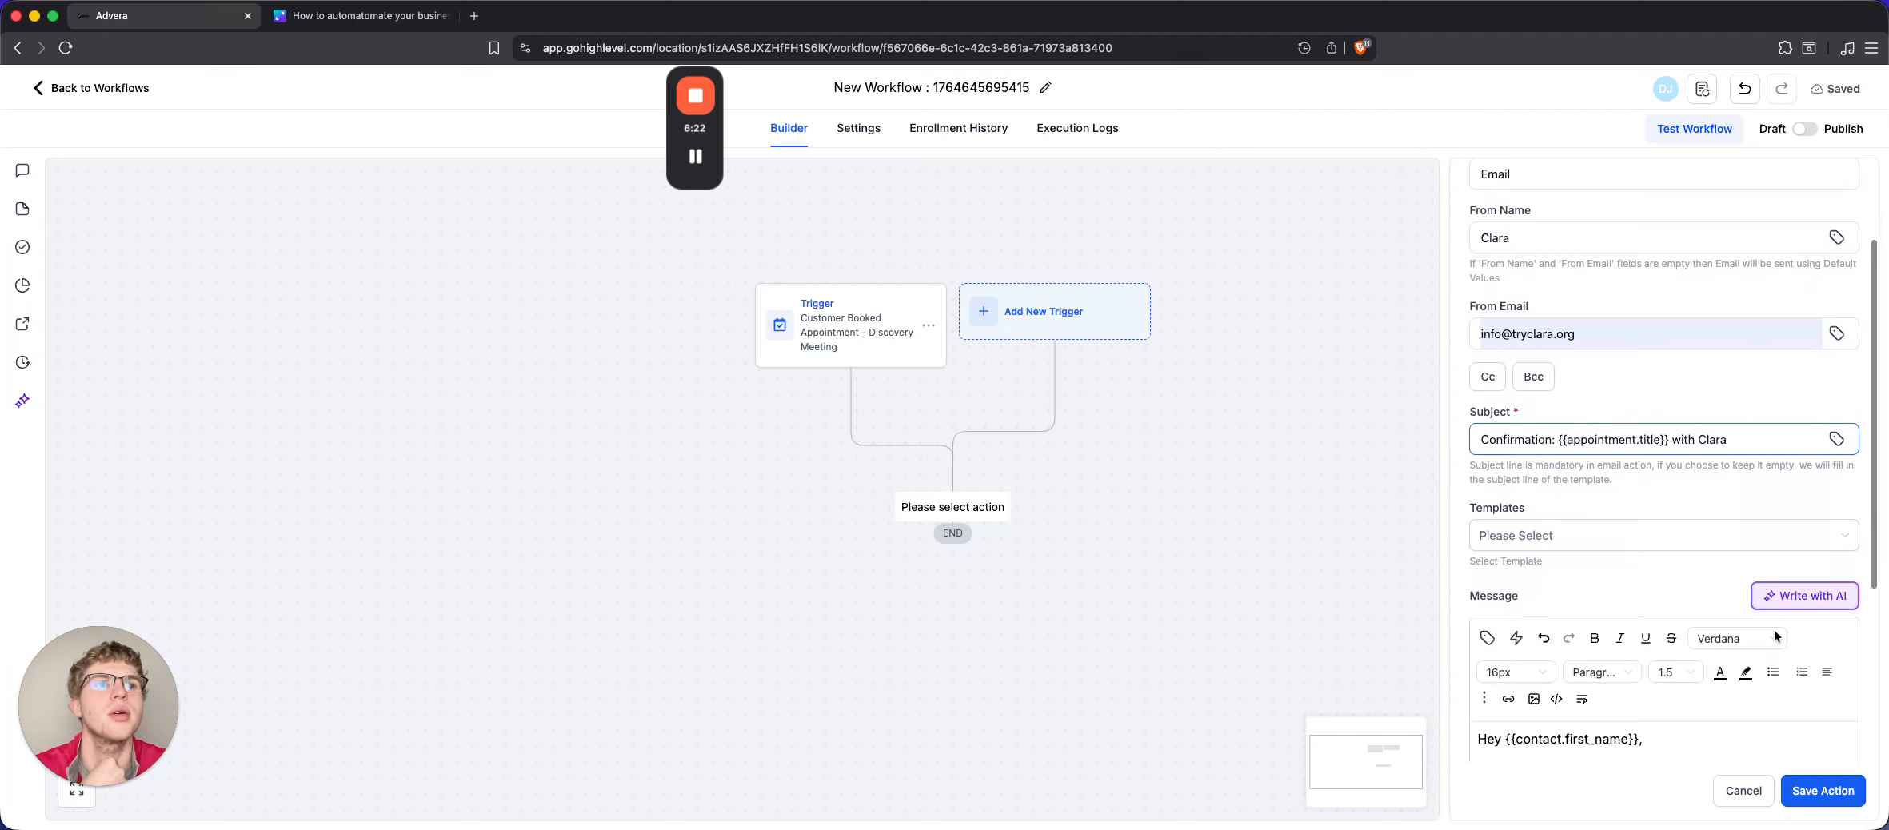
click(1823, 790)
Reopen the Email action in the workflow and review its message text
click(957, 567)
scroll(1576, 524, down, 5)
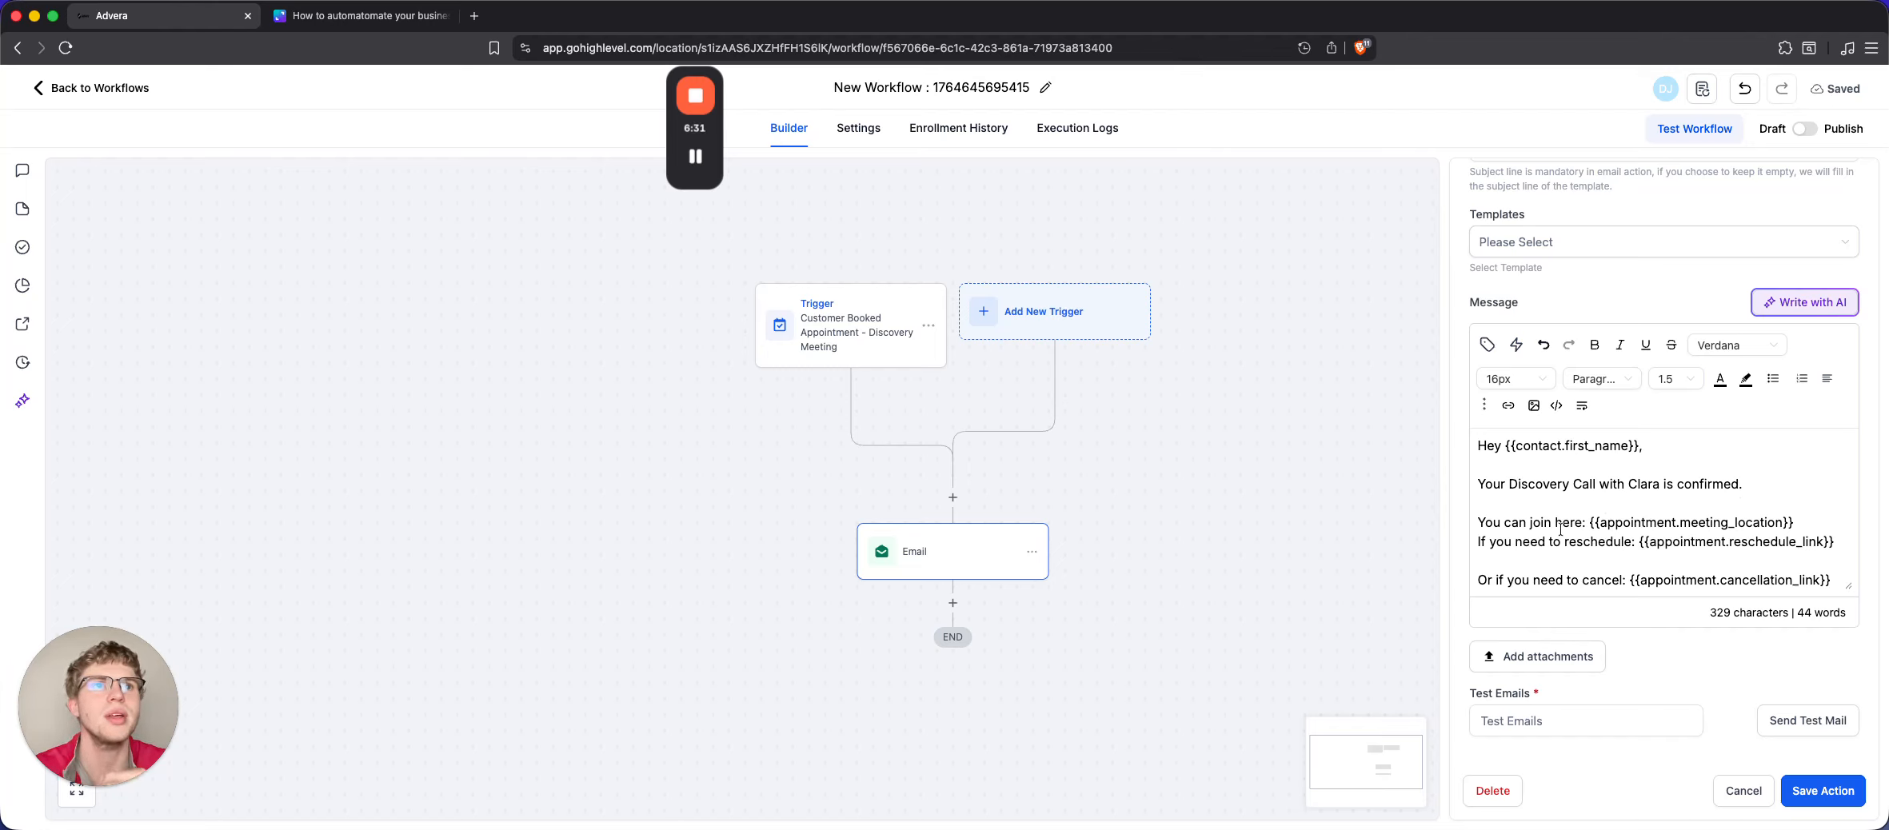
Review the rest of the email message, then check the action's sender and subject fields
scroll(1560, 528, down, 3)
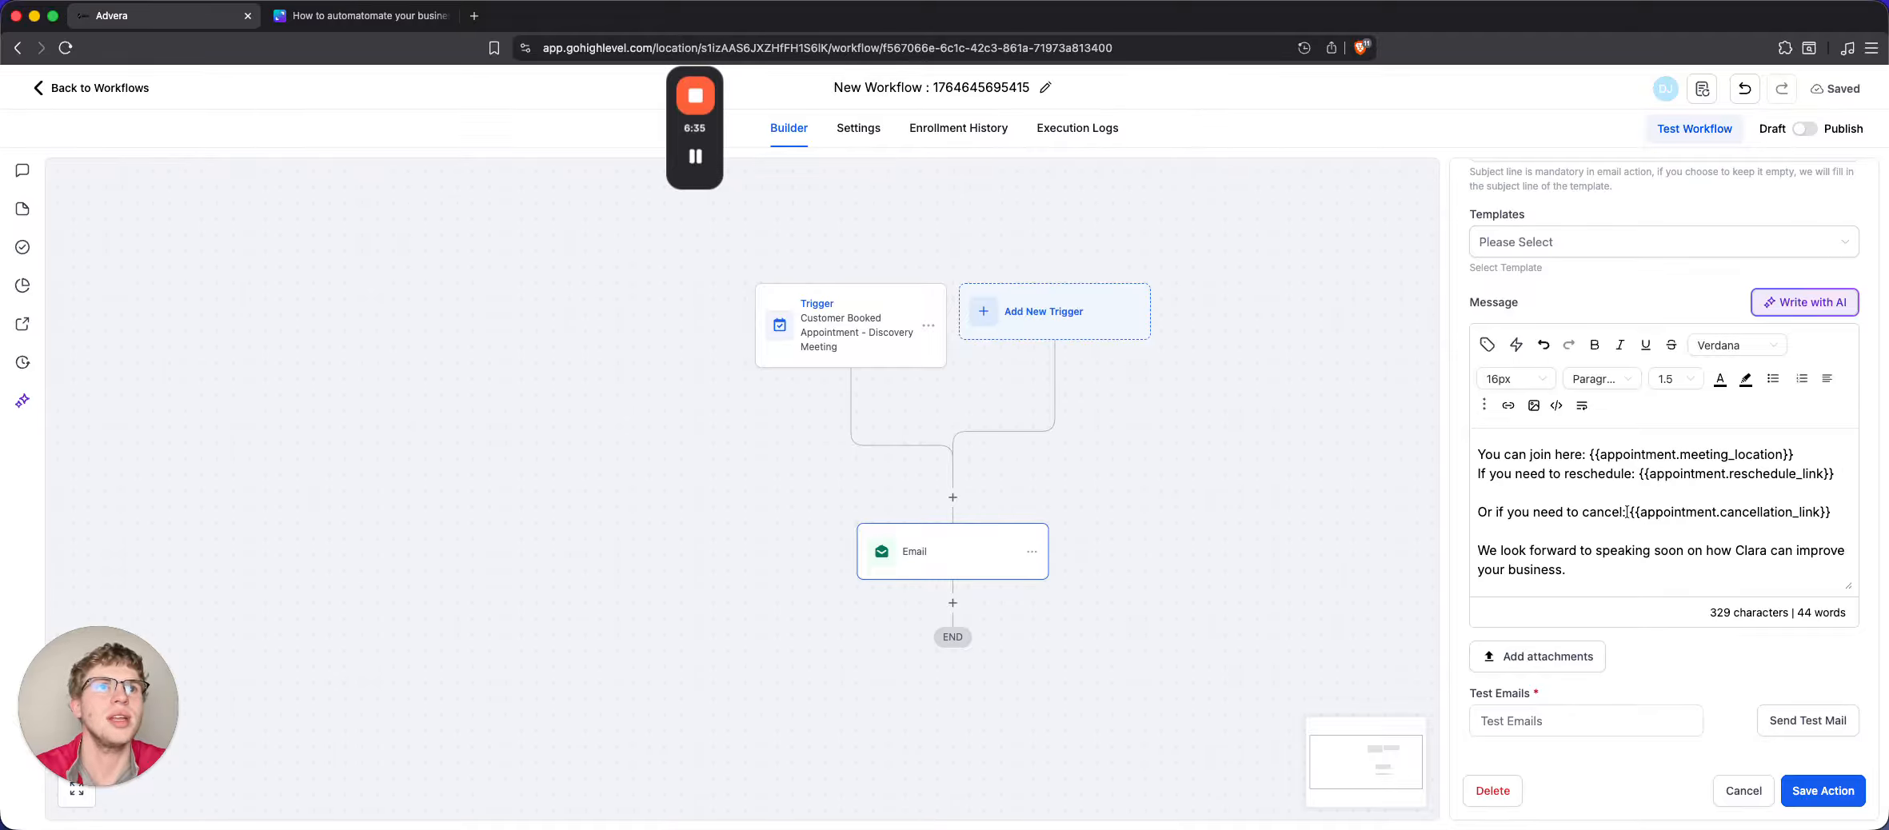
scroll(1592, 532, down, 2)
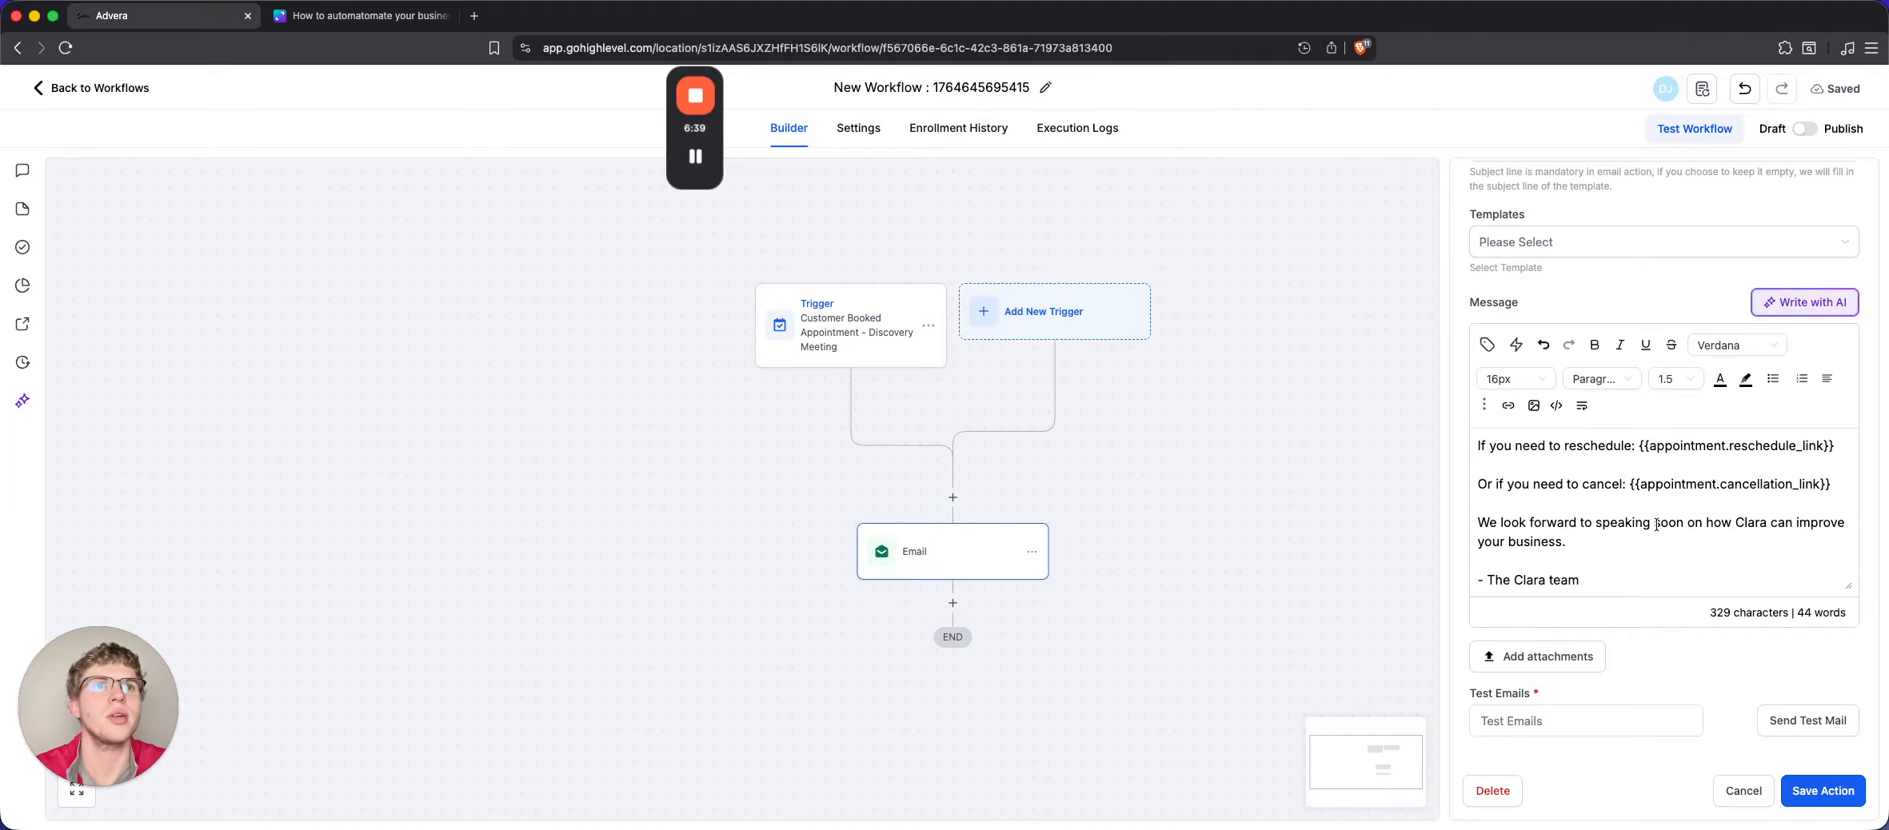
scroll(1602, 600, up, 5)
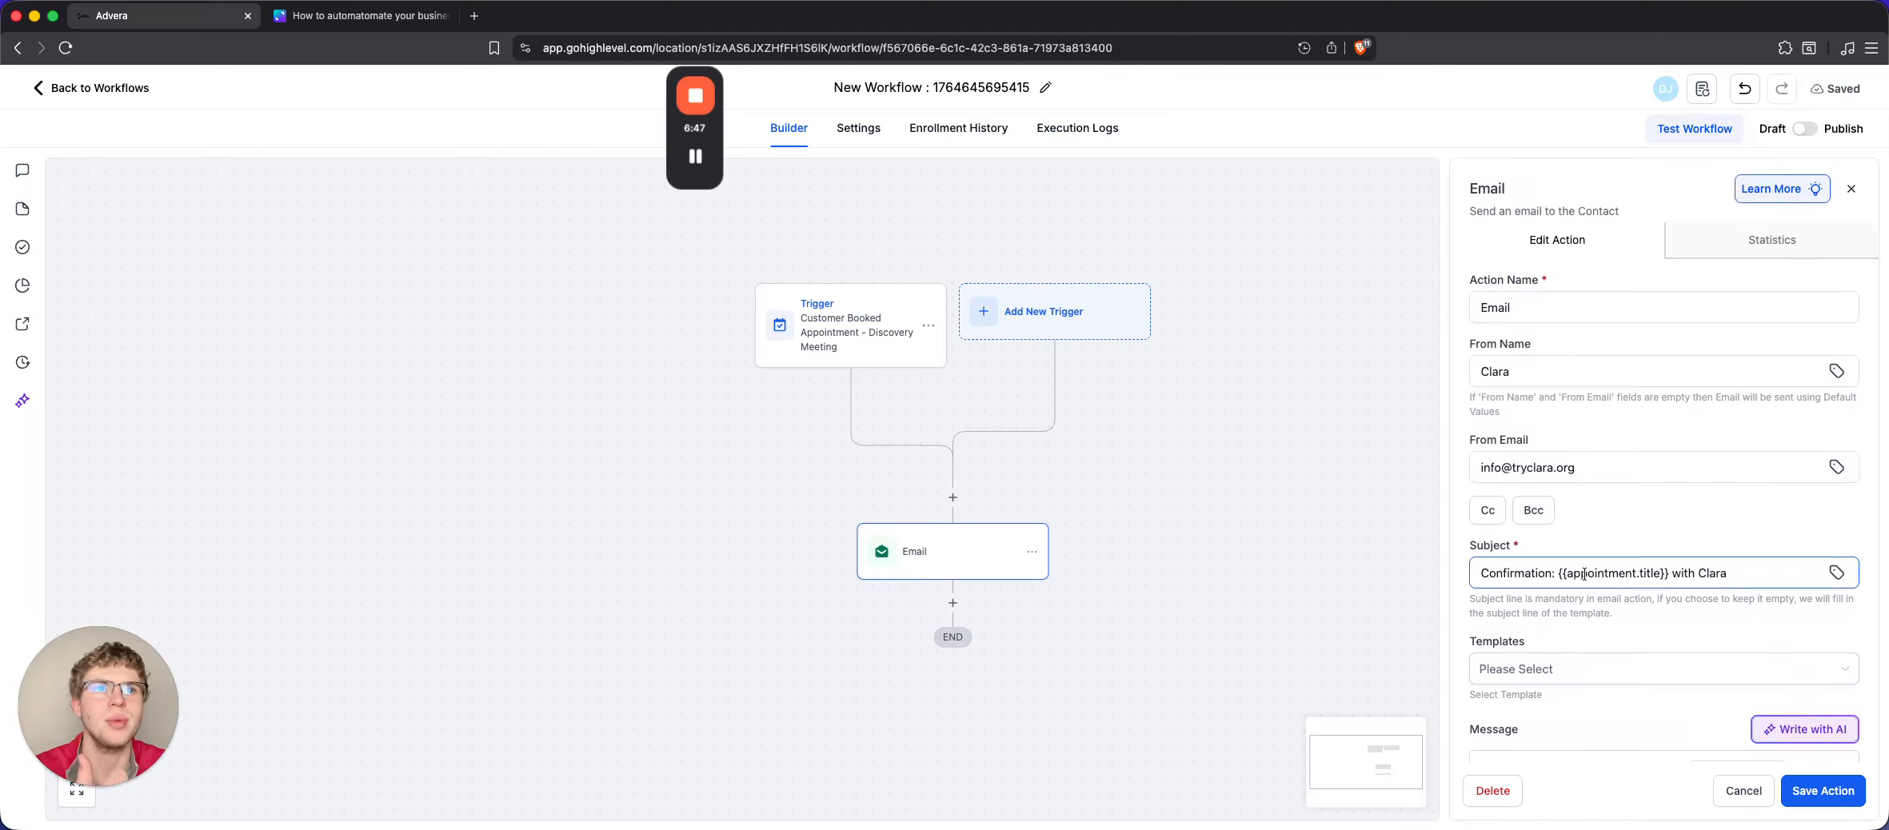
scroll(1585, 574, down, 3)
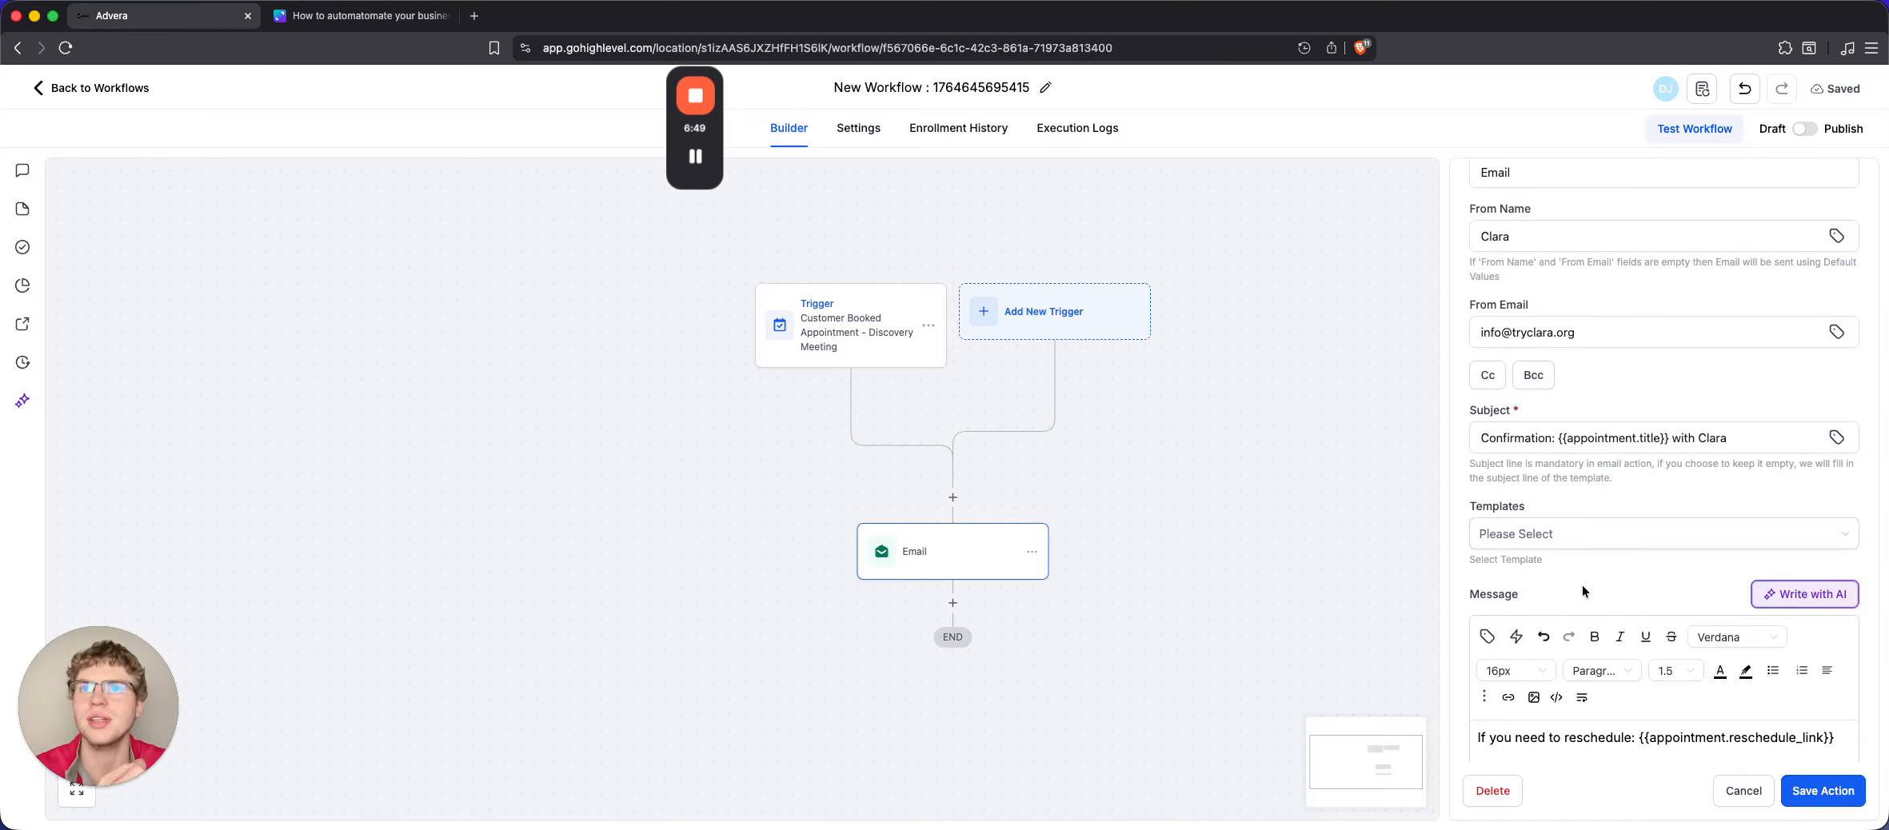
scroll(1587, 589, up, 3)
click(1624, 472)
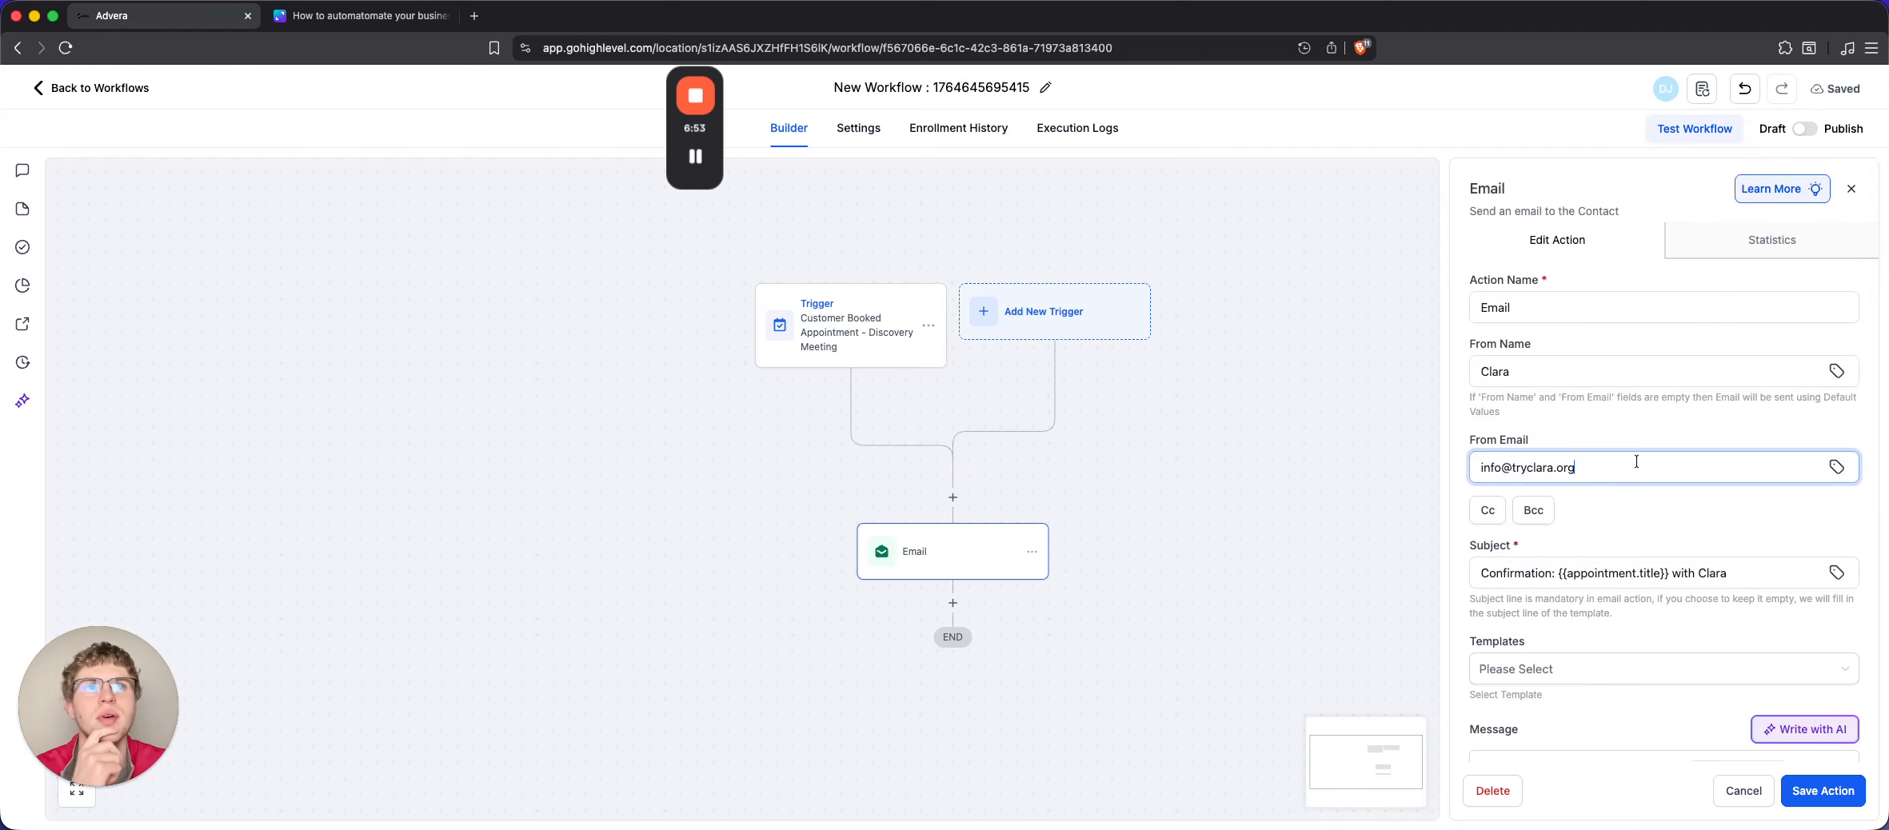
click(1675, 536)
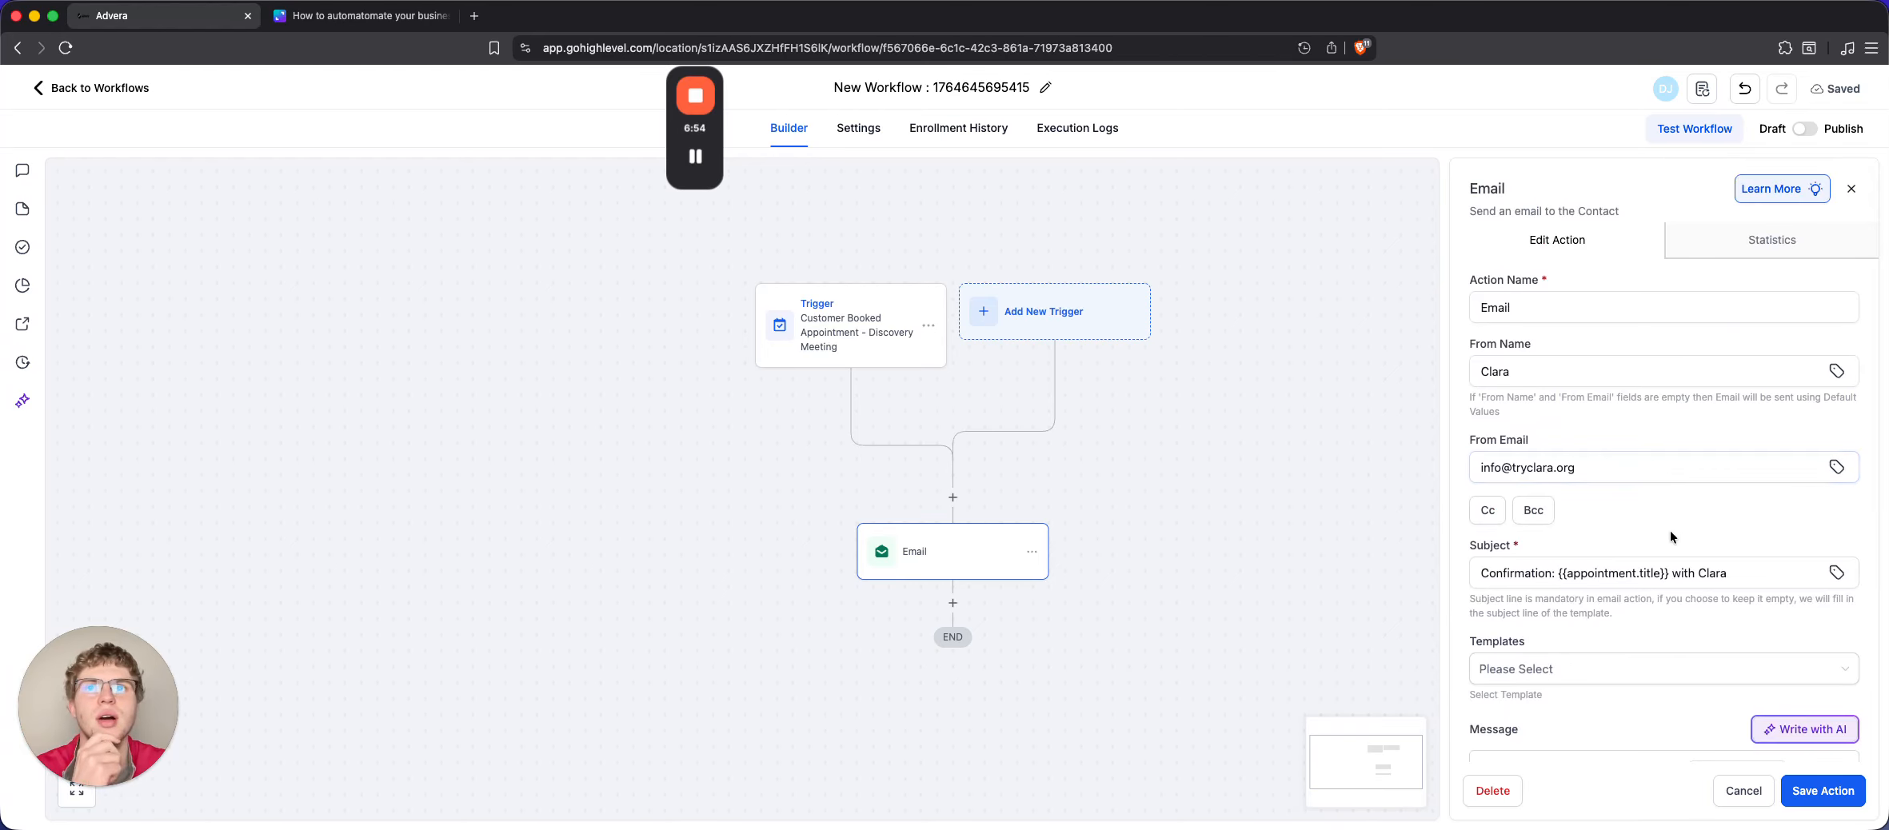
Rename the Email action to "Confirmation Email #1" and save it
click(1494, 323)
text(Confirmatio)
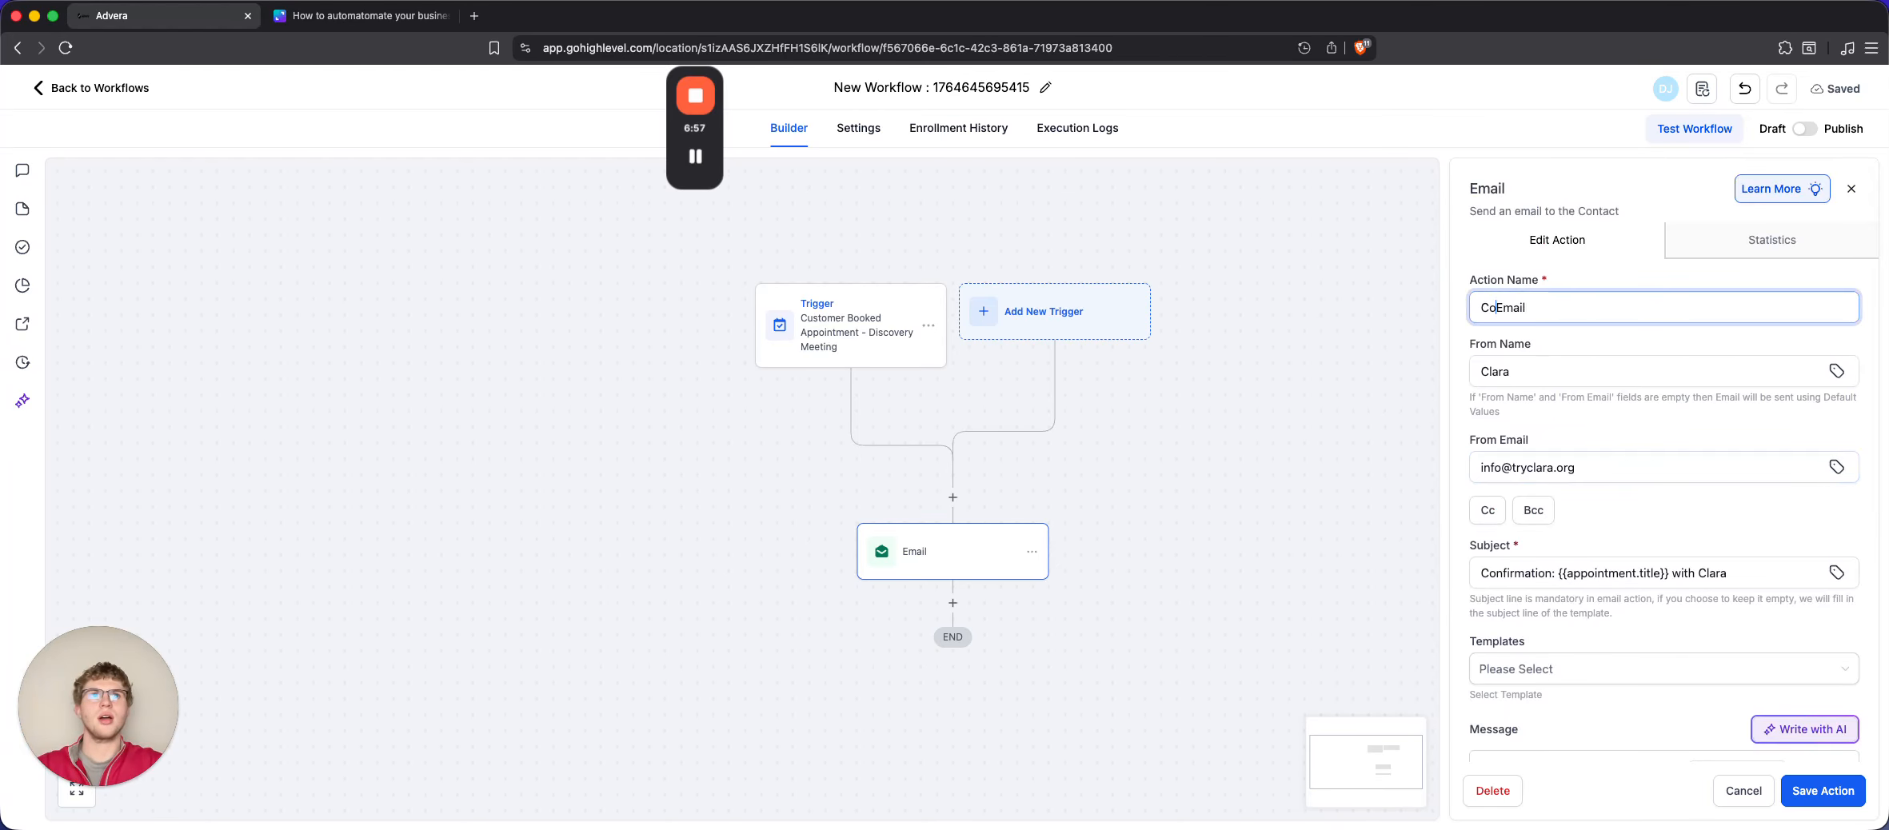
text(n)
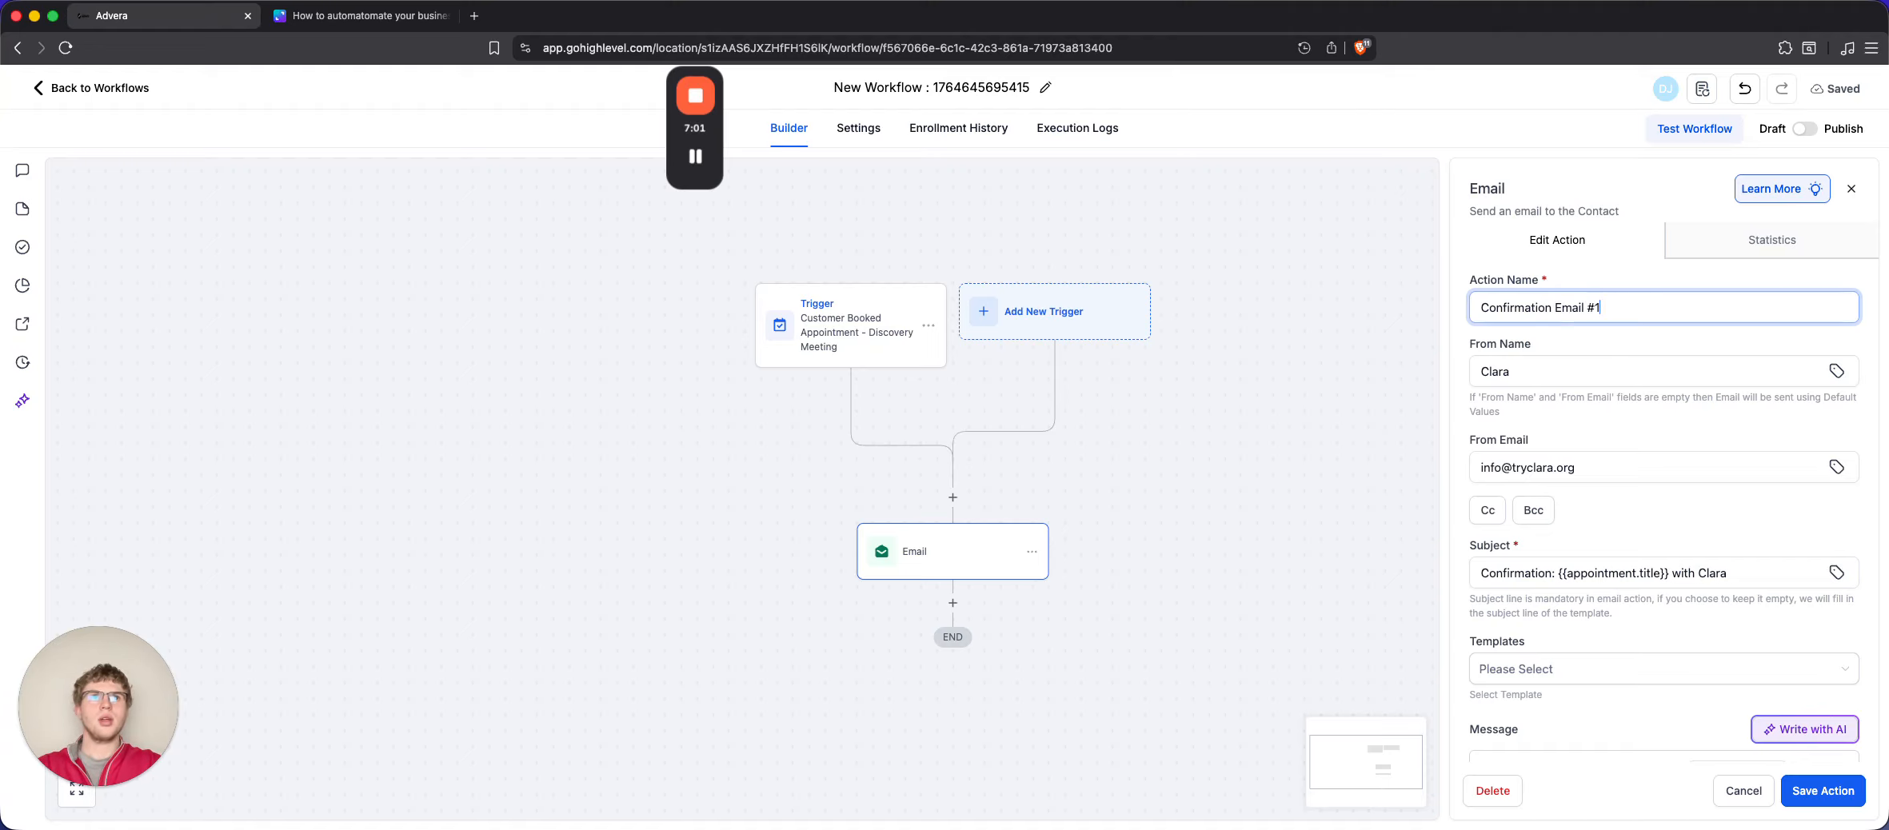
click(1827, 794)
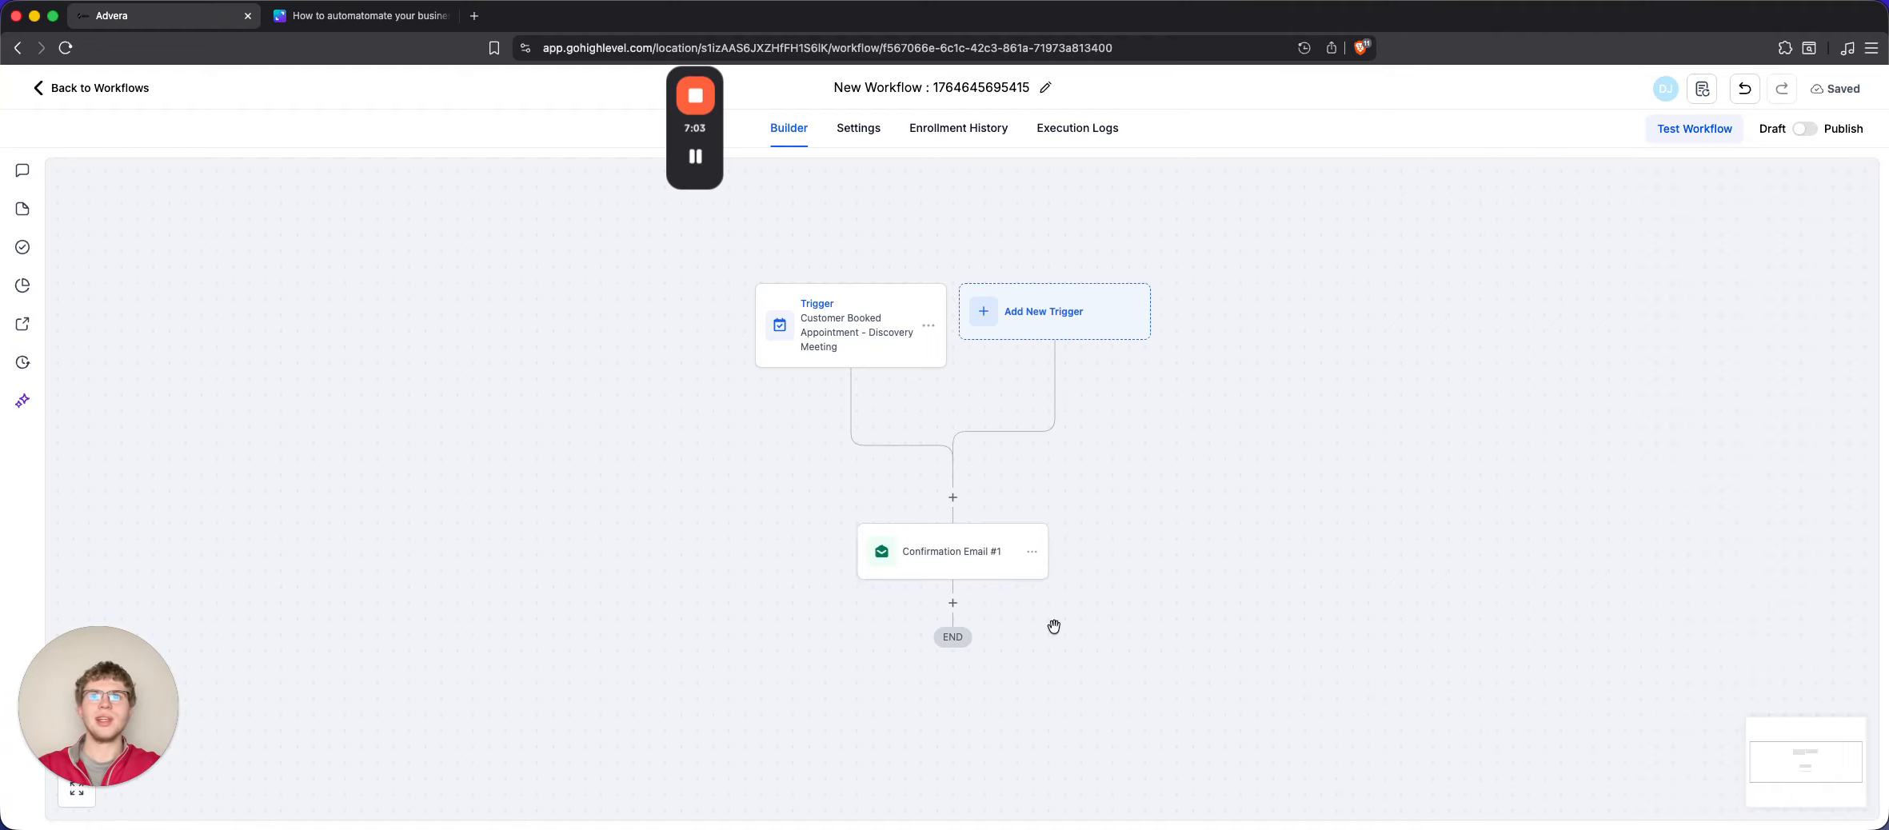
Add a Send SMS action directly below Confirmation Email #1 in the workflow
click(948, 531)
text(ssms)
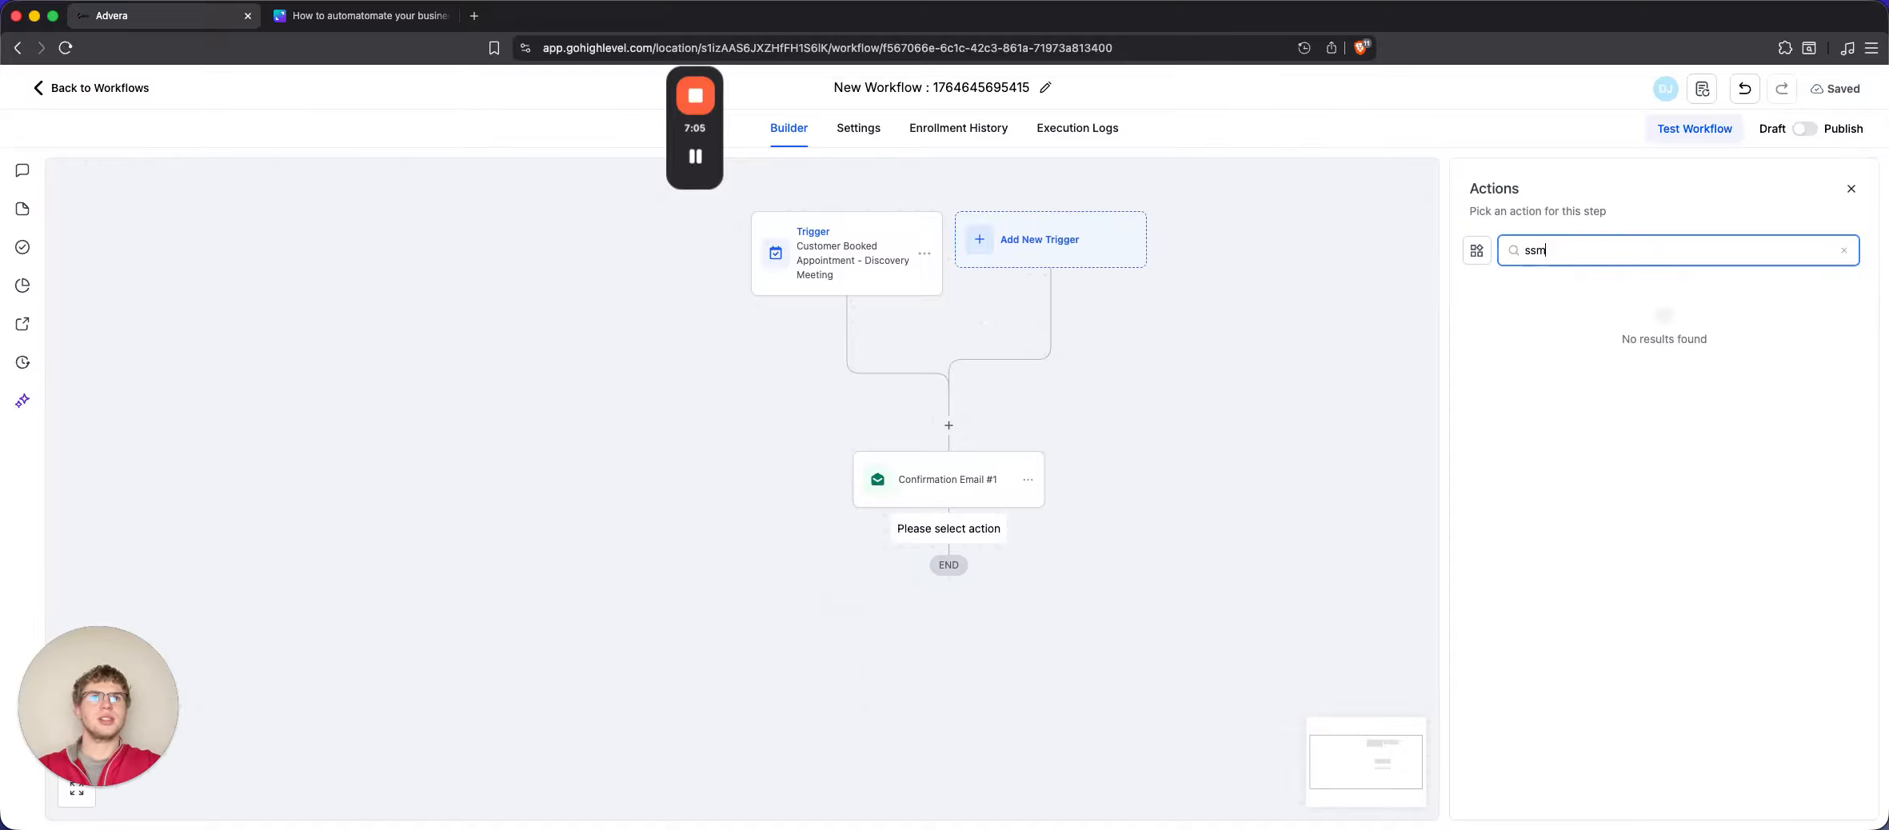
key(BackSpace)
key(BackSpace)
key(BackSpace)
key(BackSpace)
text(sms)
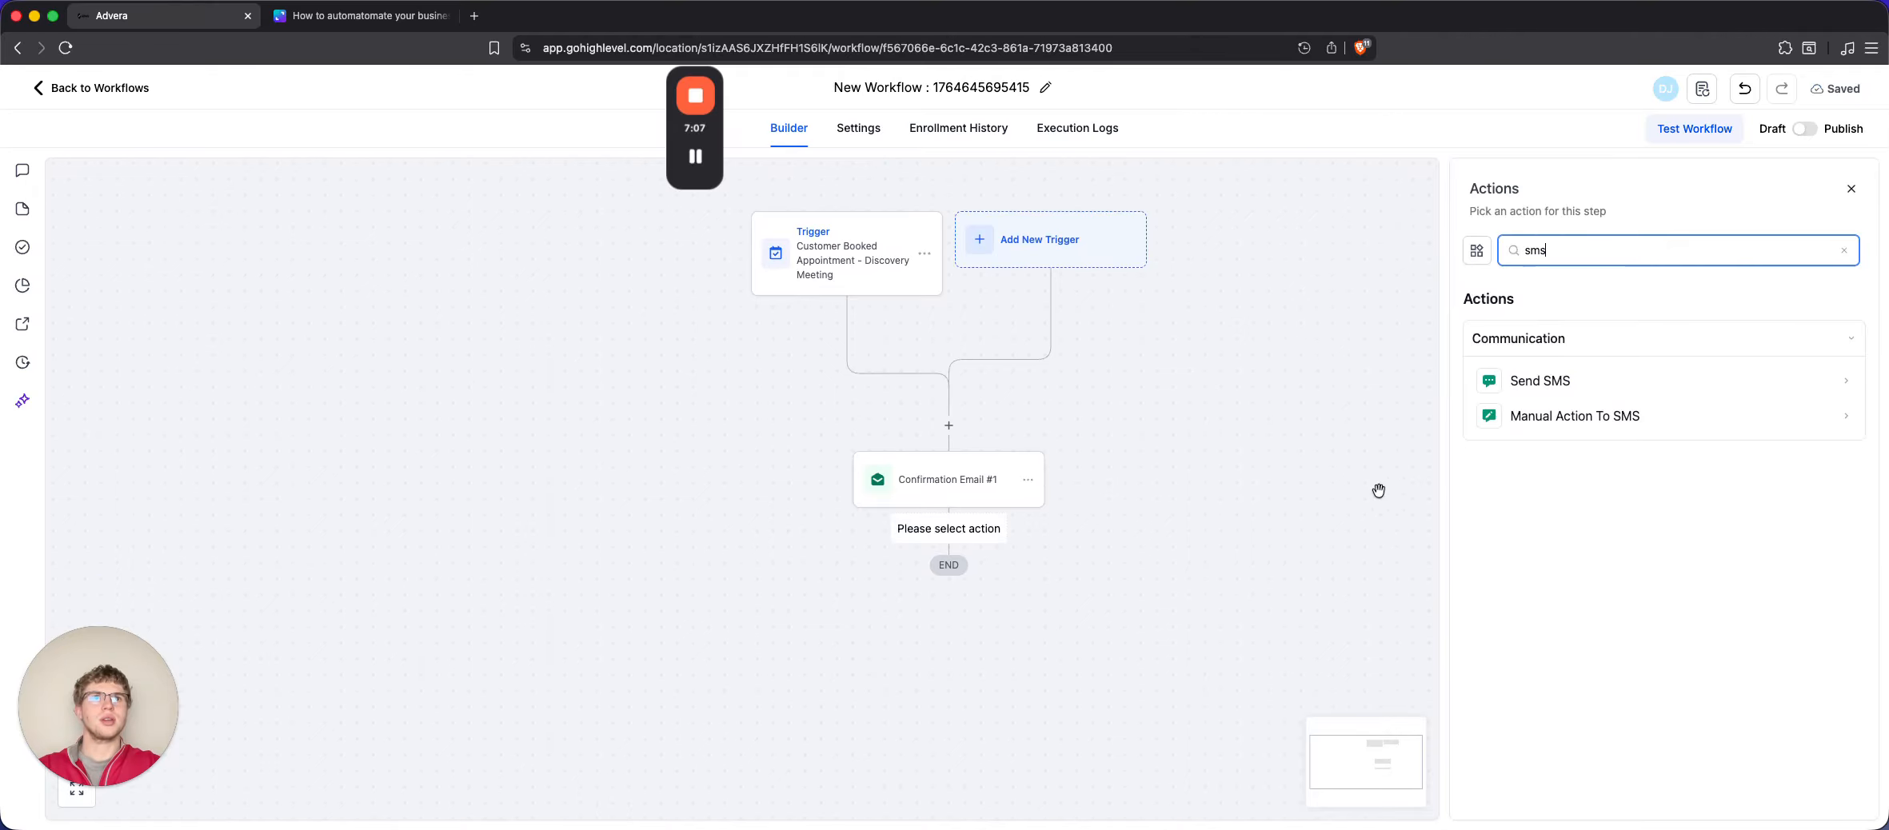
click(1569, 383)
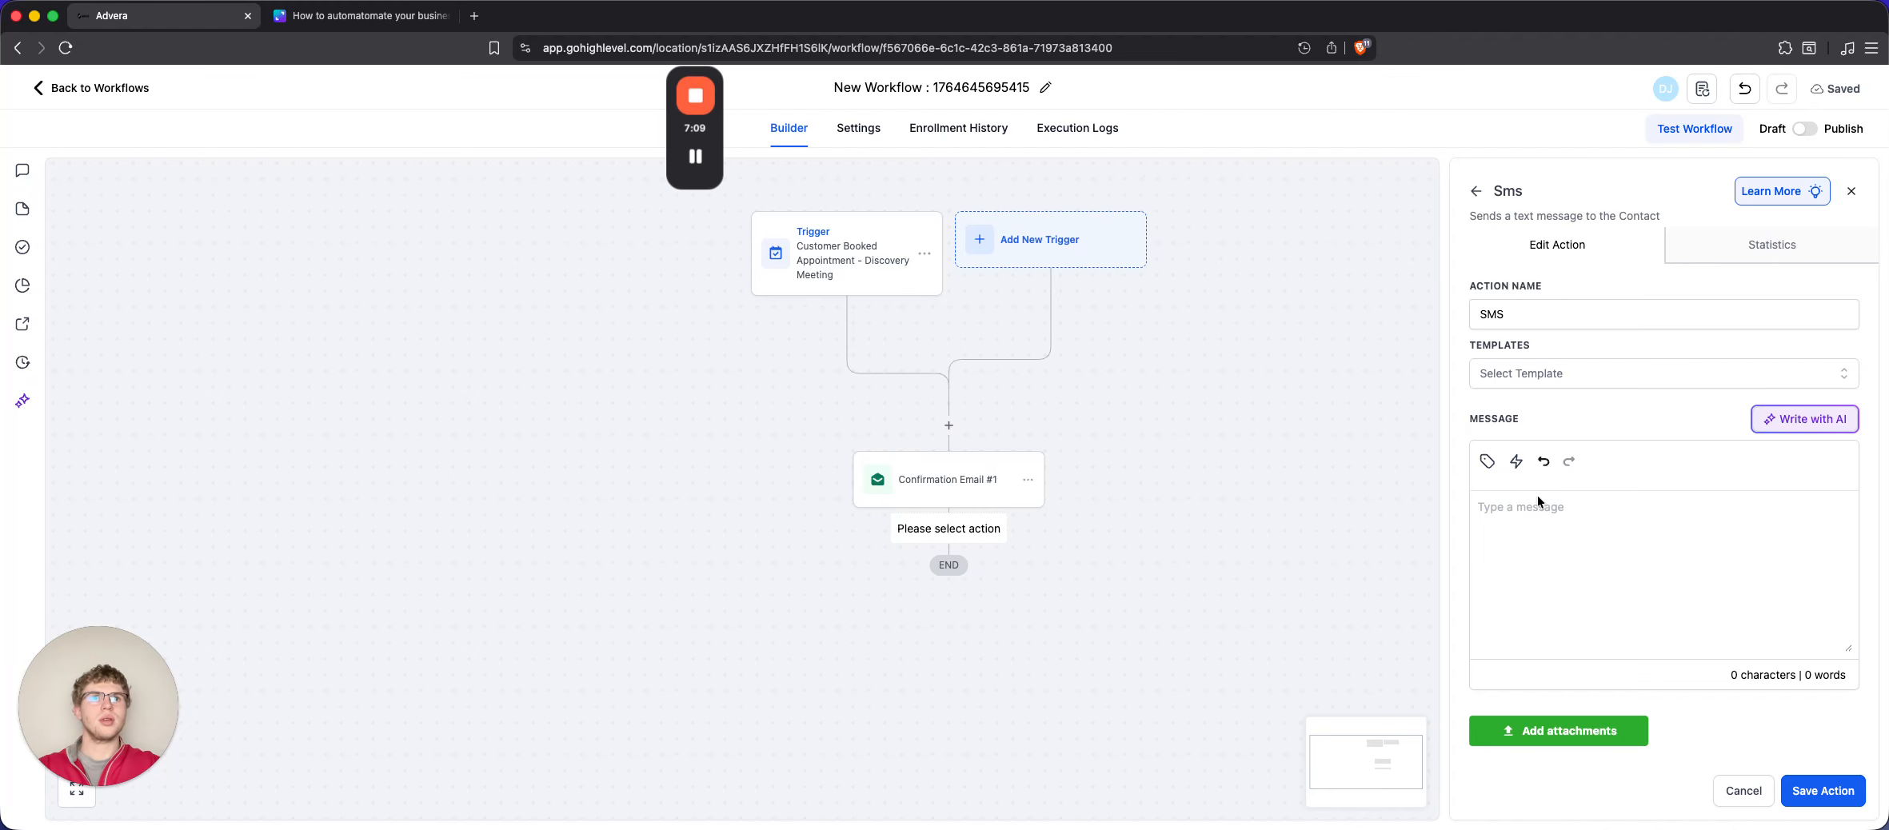
Start the SMS message with "Hey" followed by the contact's First Name custom value and a comma
text(Hey)
click(1490, 464)
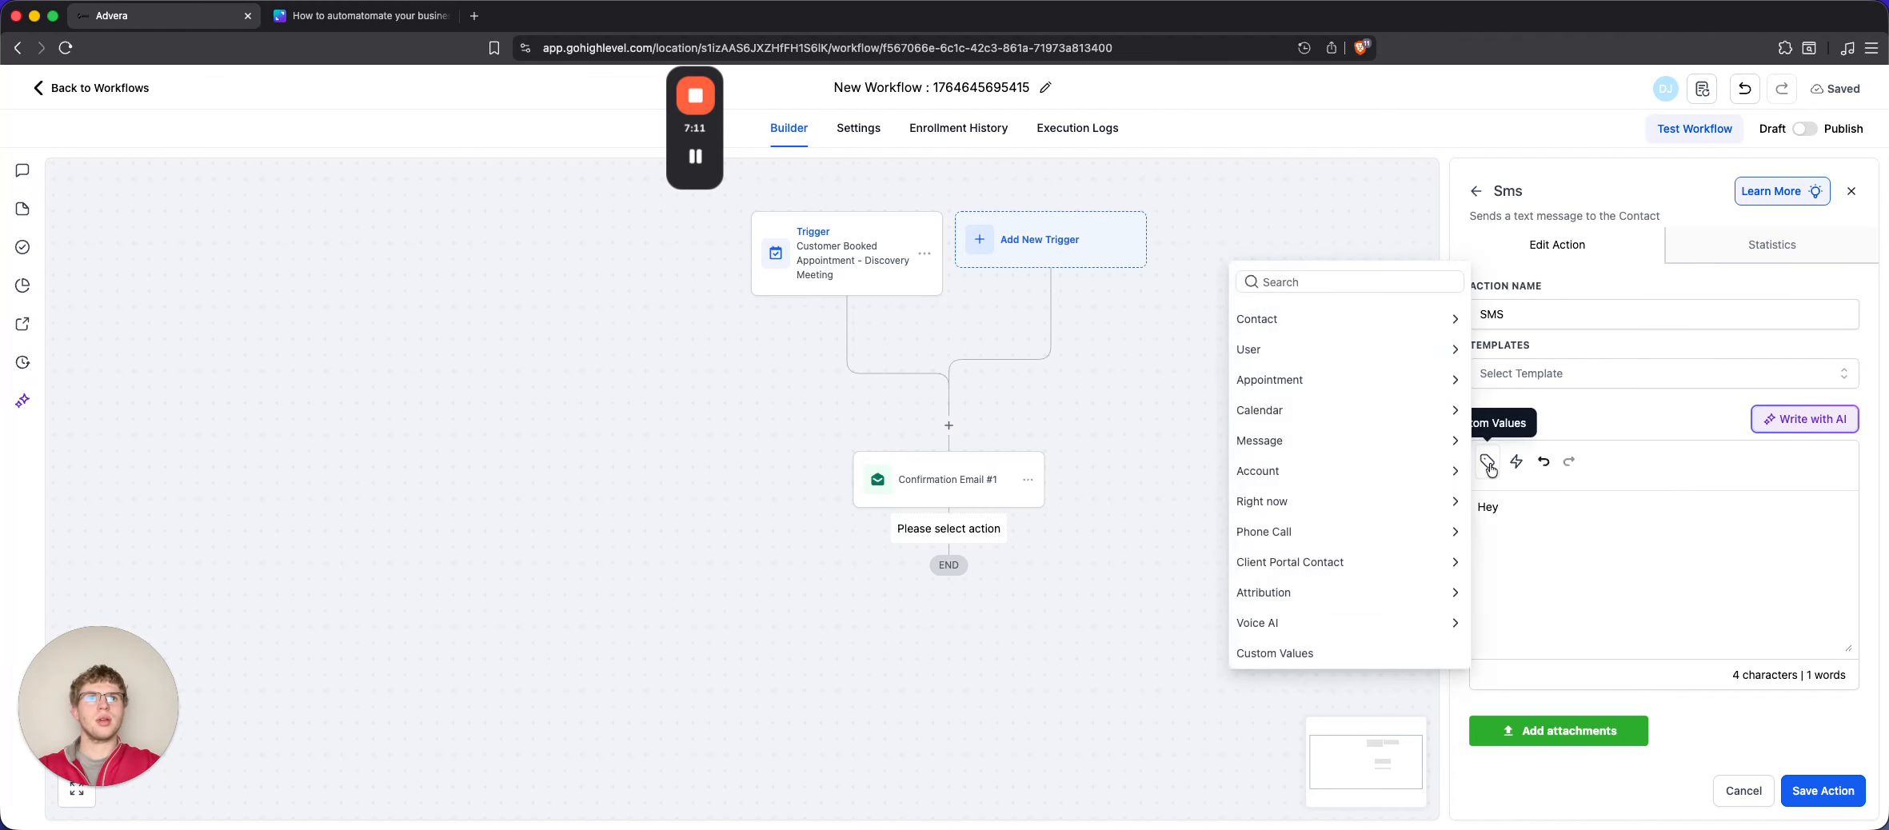
click(1311, 320)
click(1305, 375)
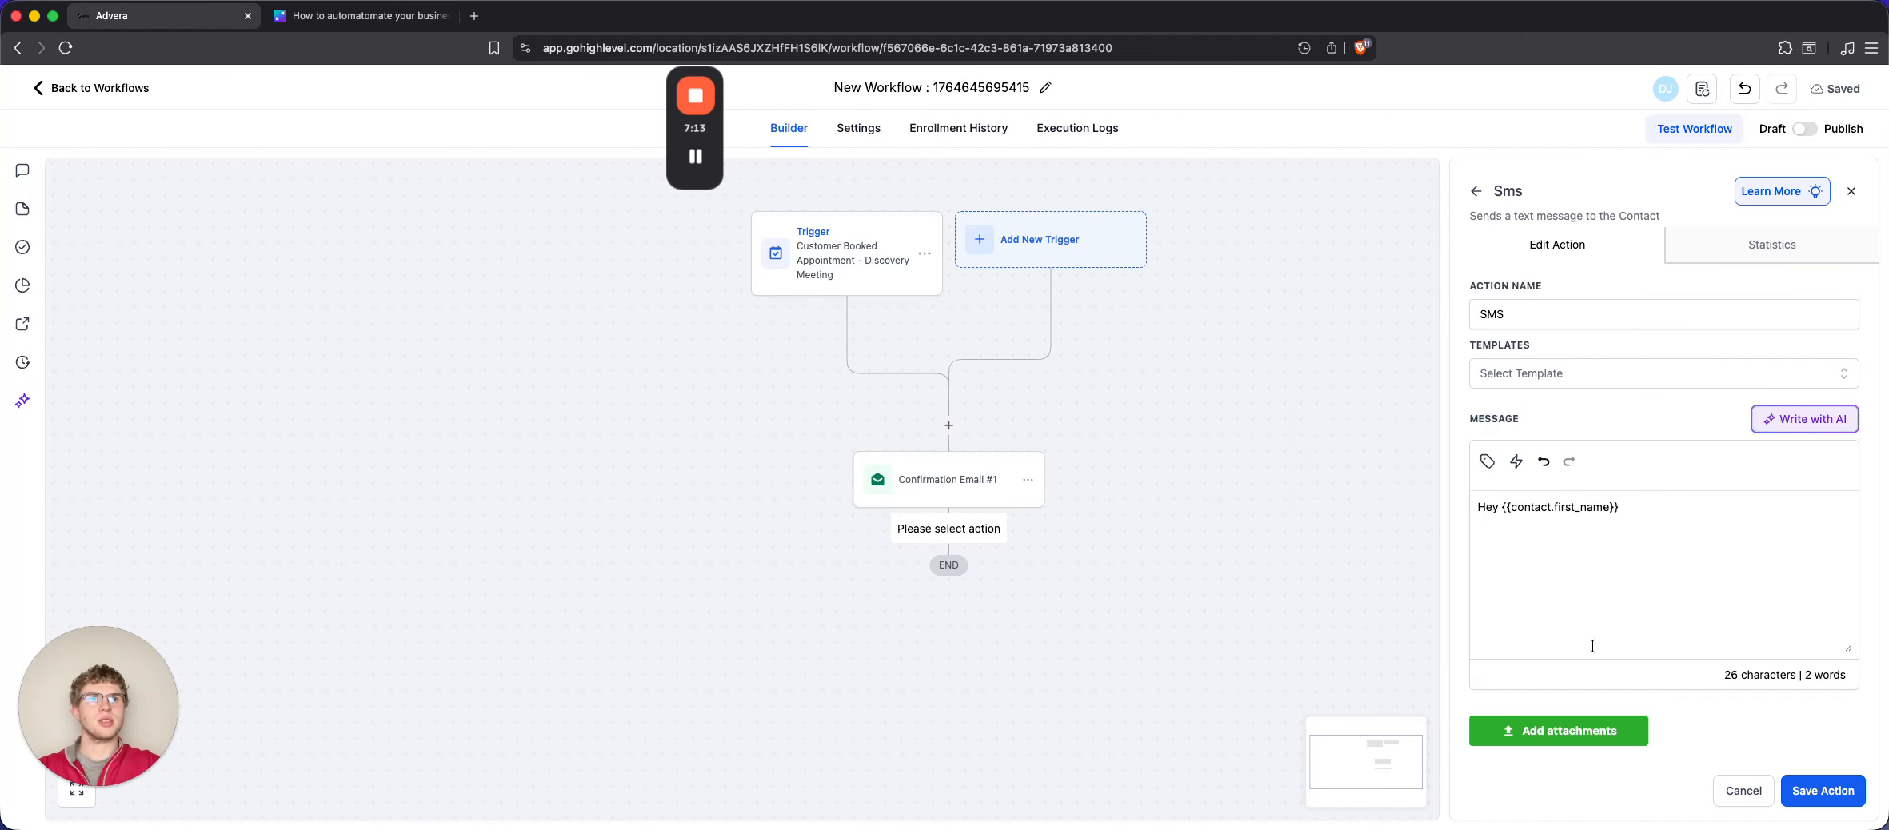
text(, )
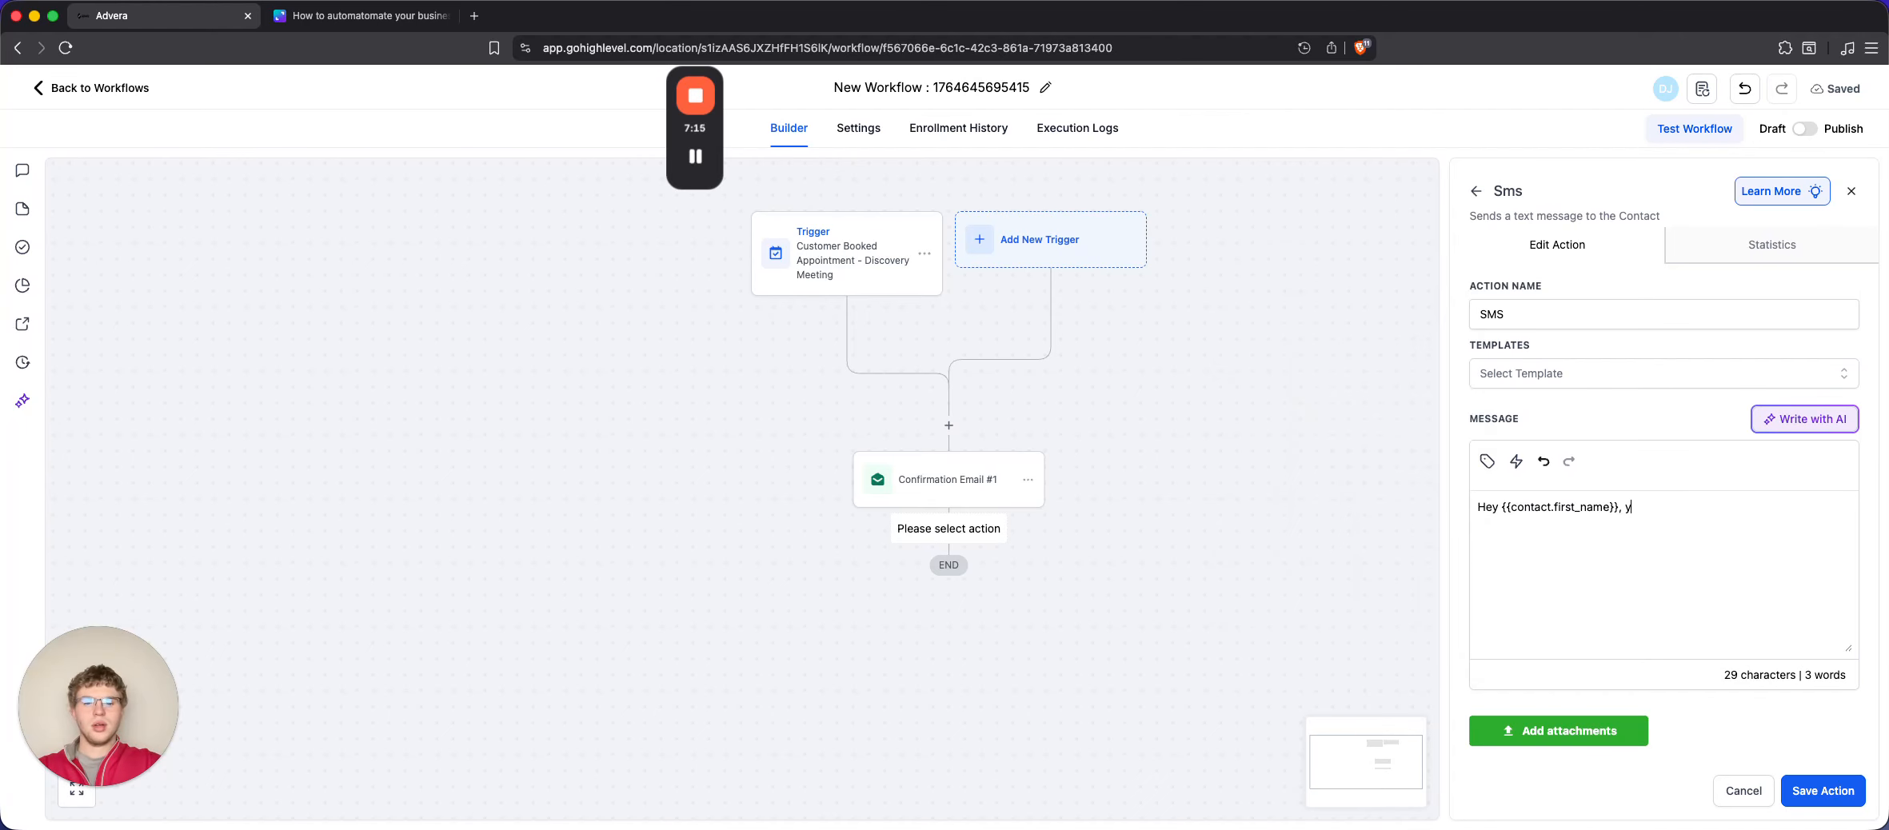
Continue the SMS with "your Discovery Call with Clara is confirmed for" and the appointment's Start Date Time custom value, ending with a period
text(your Disco)
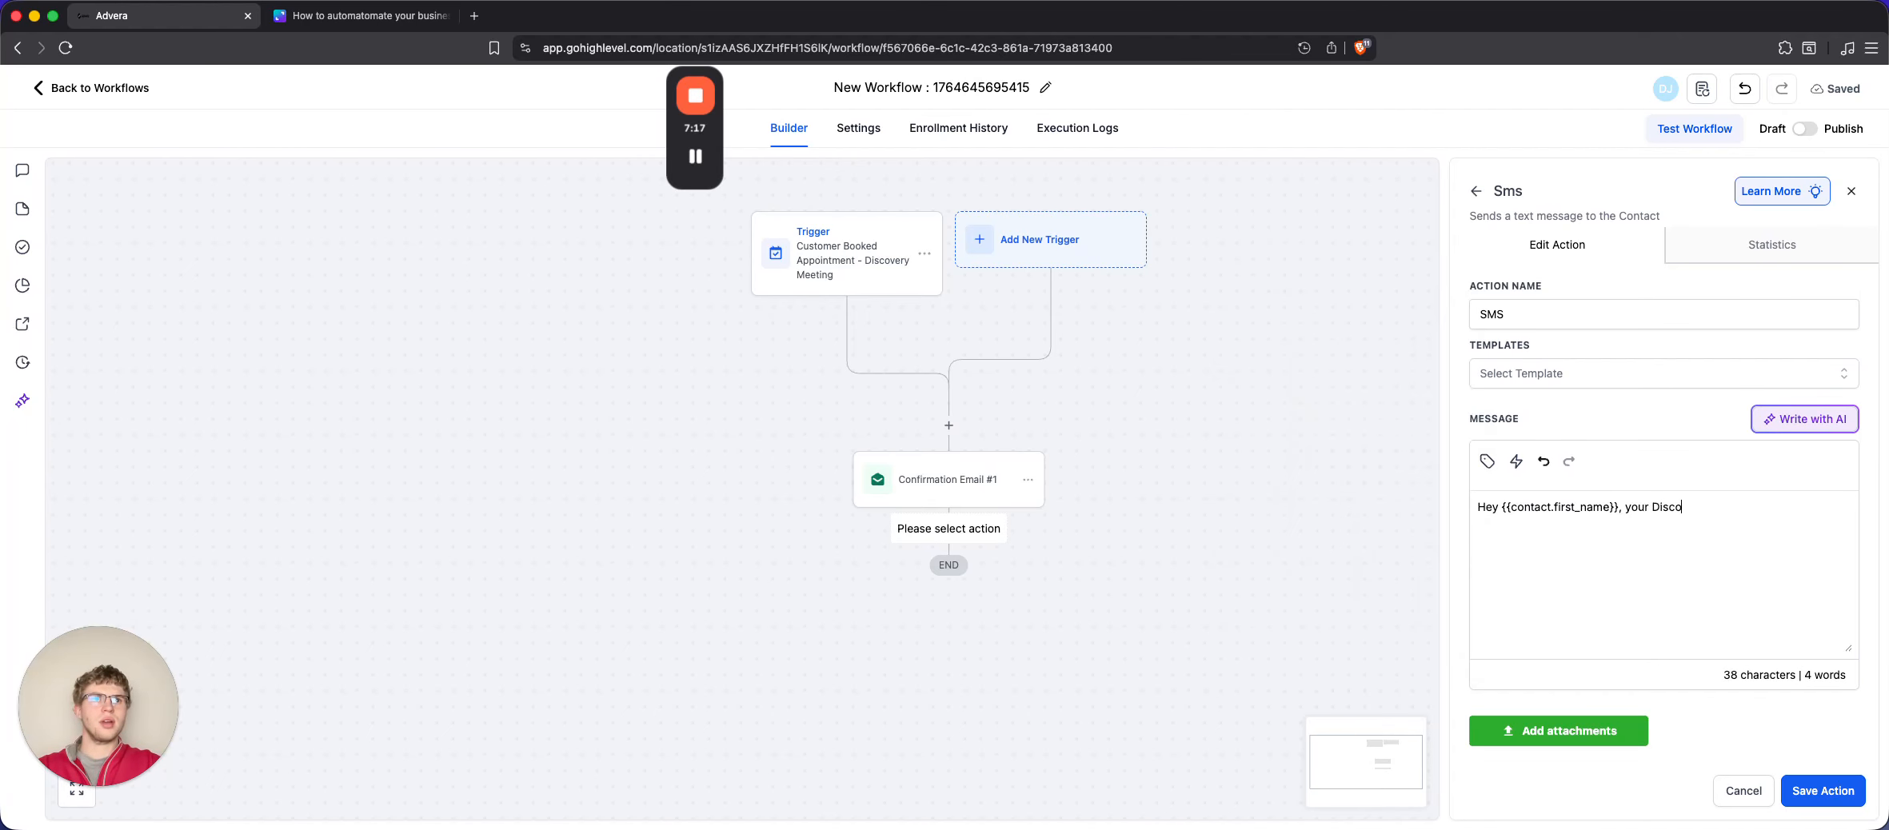
text(very Call with Clara is con)
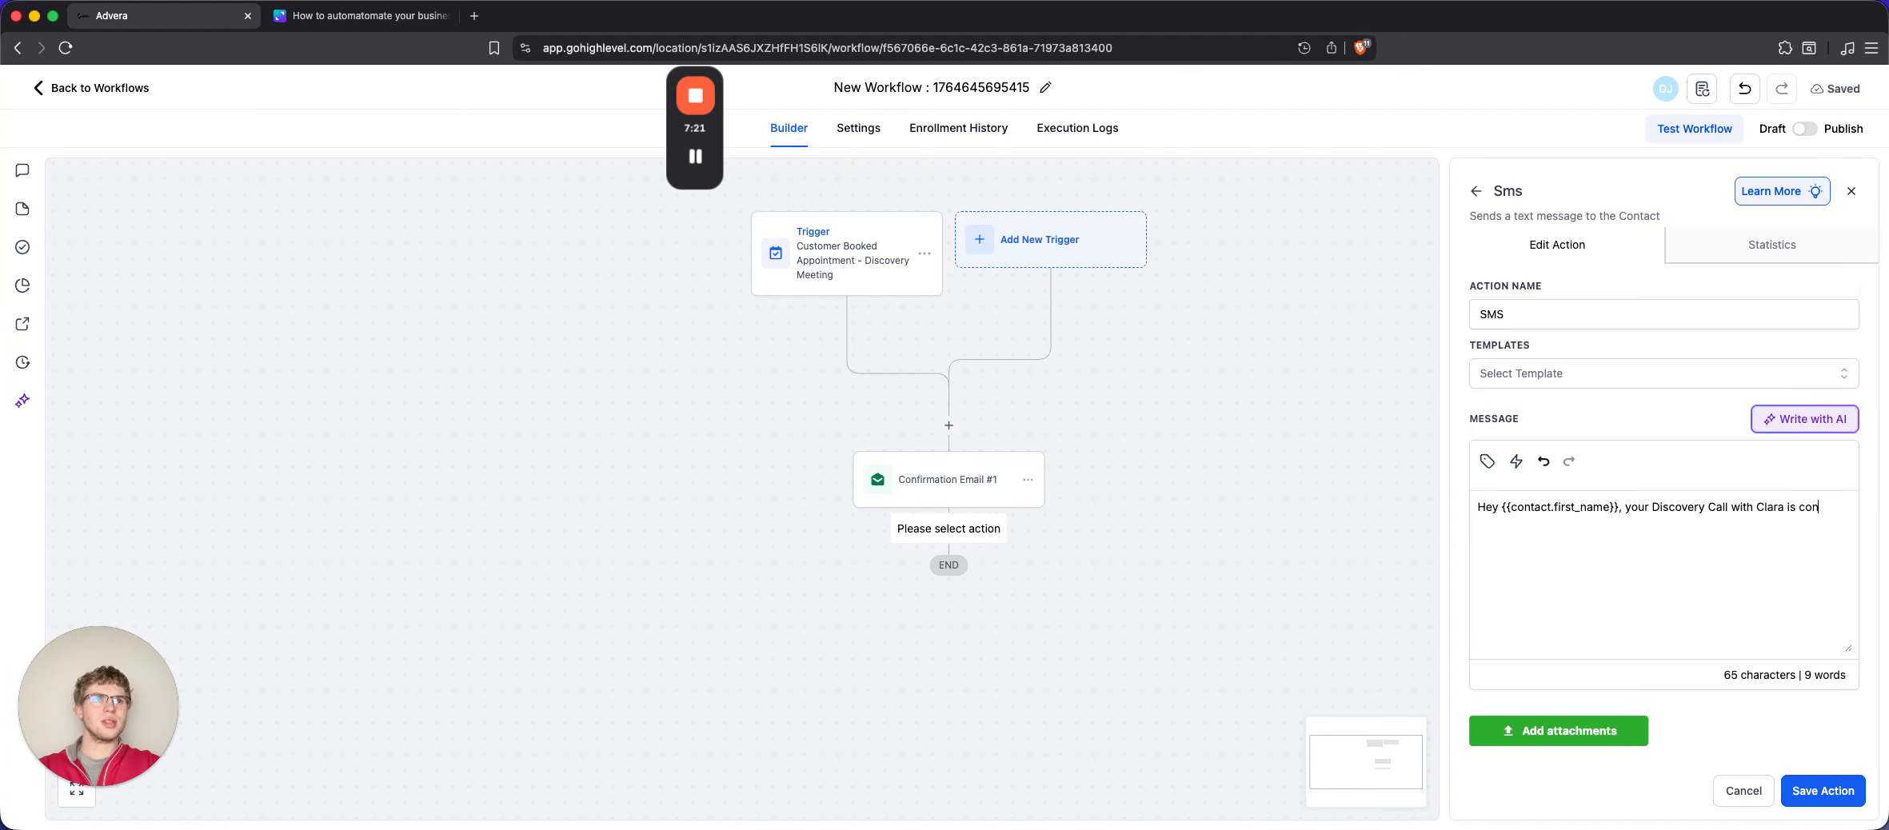
text(firmed for)
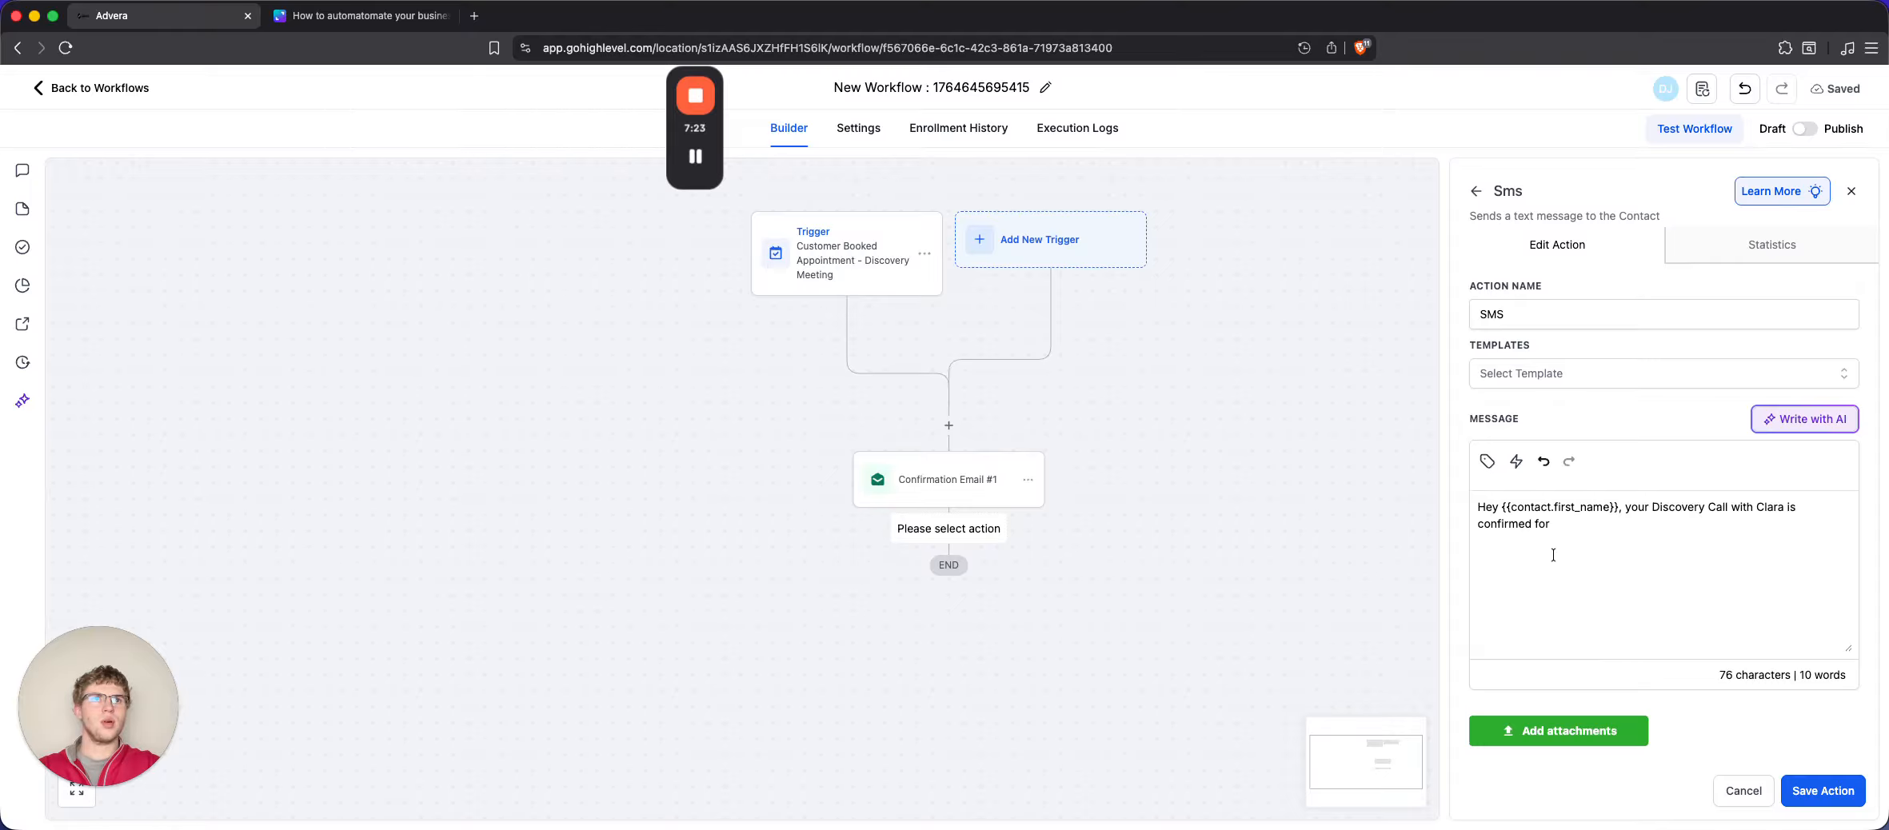
click(1487, 461)
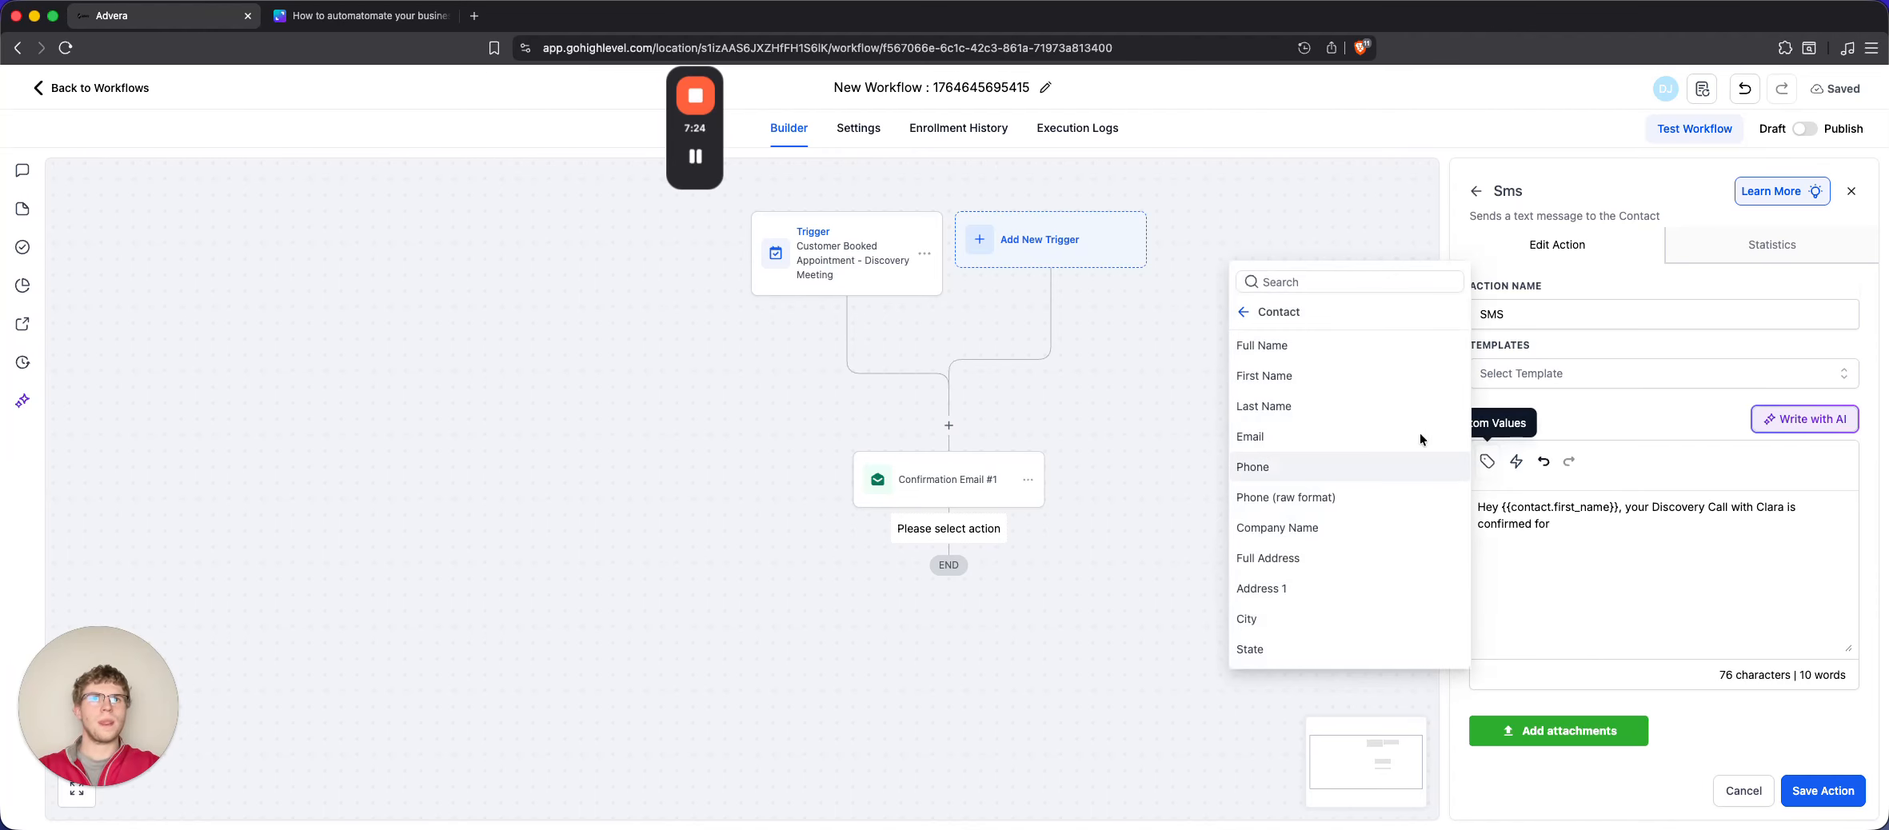
click(1244, 312)
click(1305, 381)
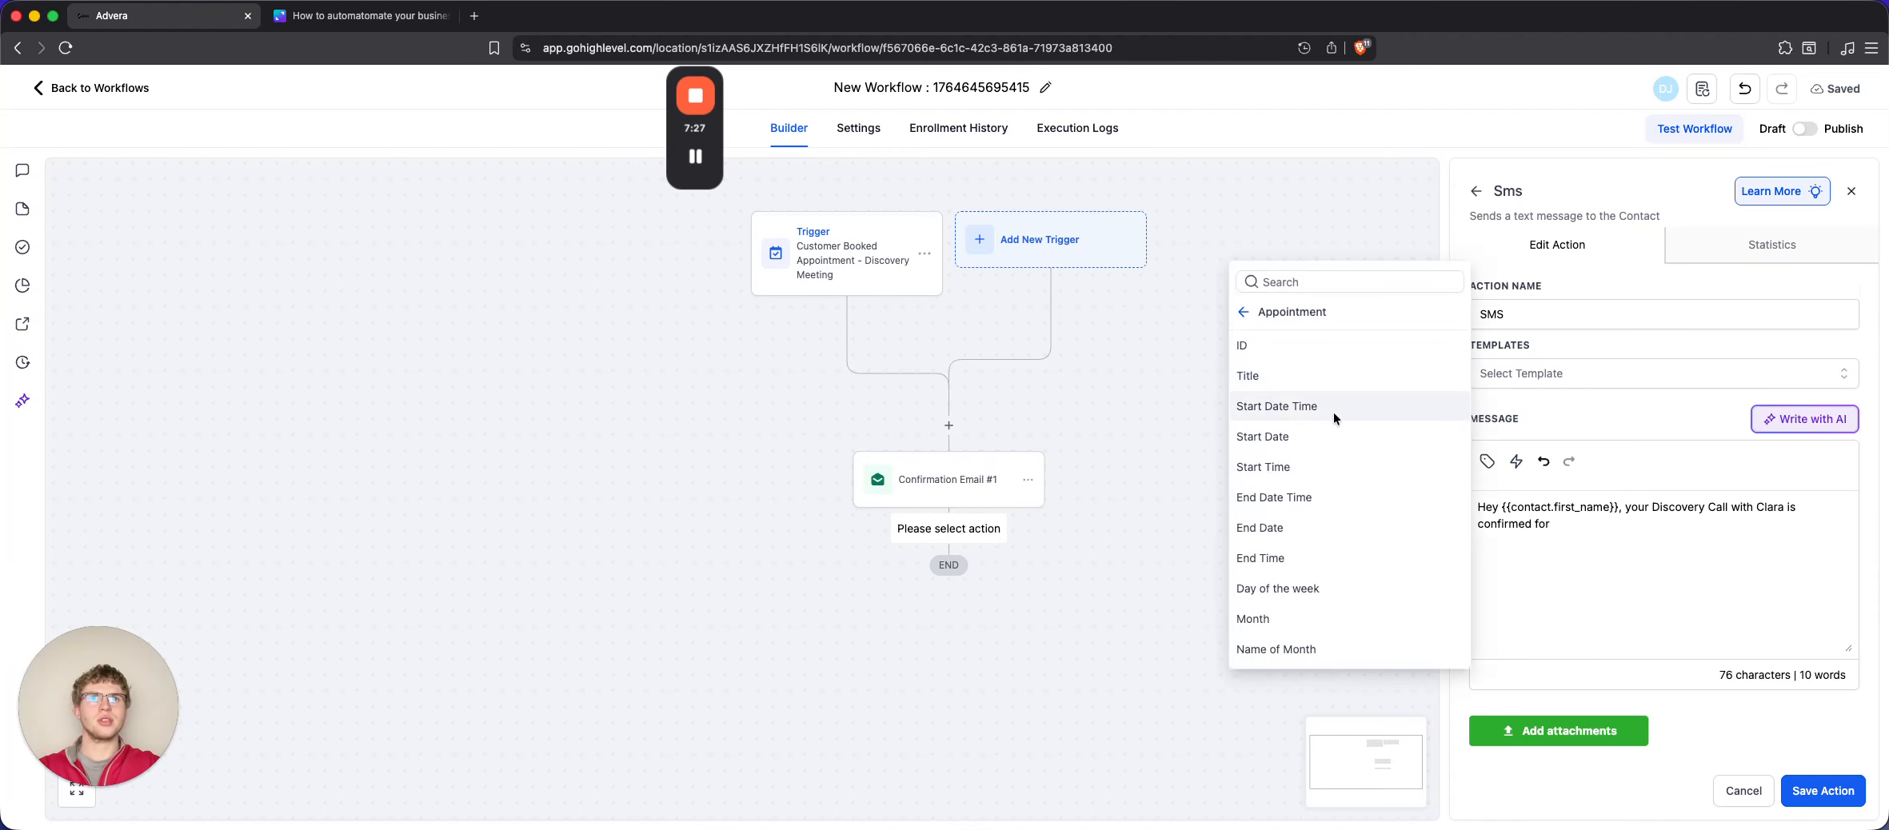
click(1333, 412)
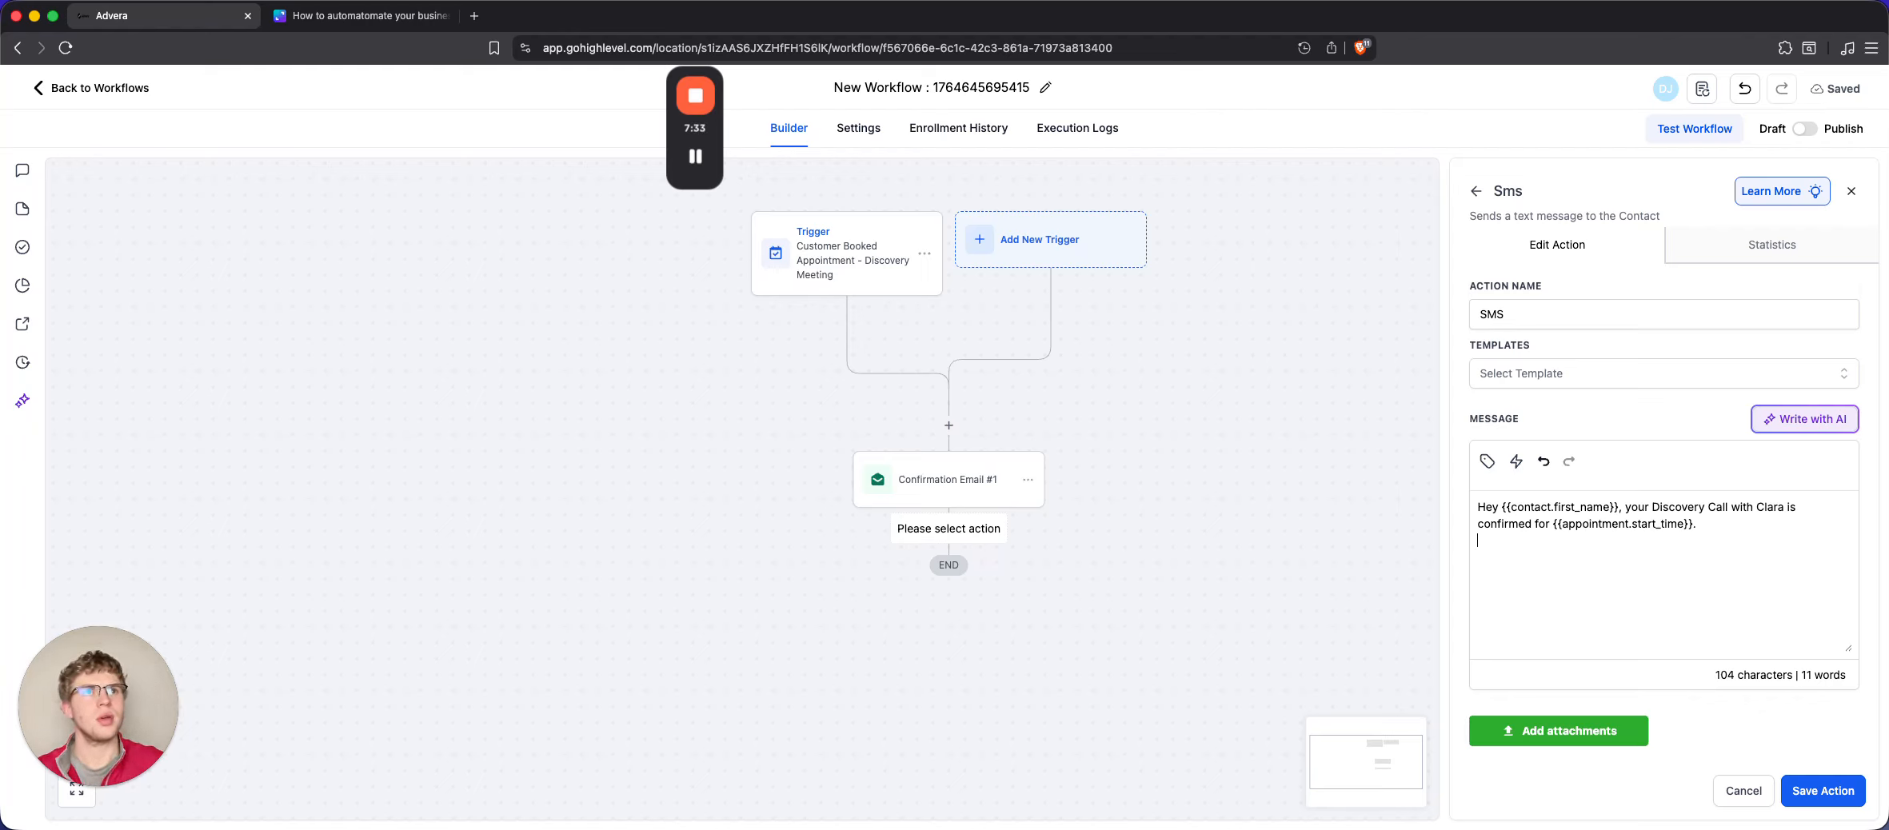
After a blank line, add "We look forward to speaking soon." and sign off on the next line with "- The Clara Team"
key(Return)
key(Return)
text(We loo)
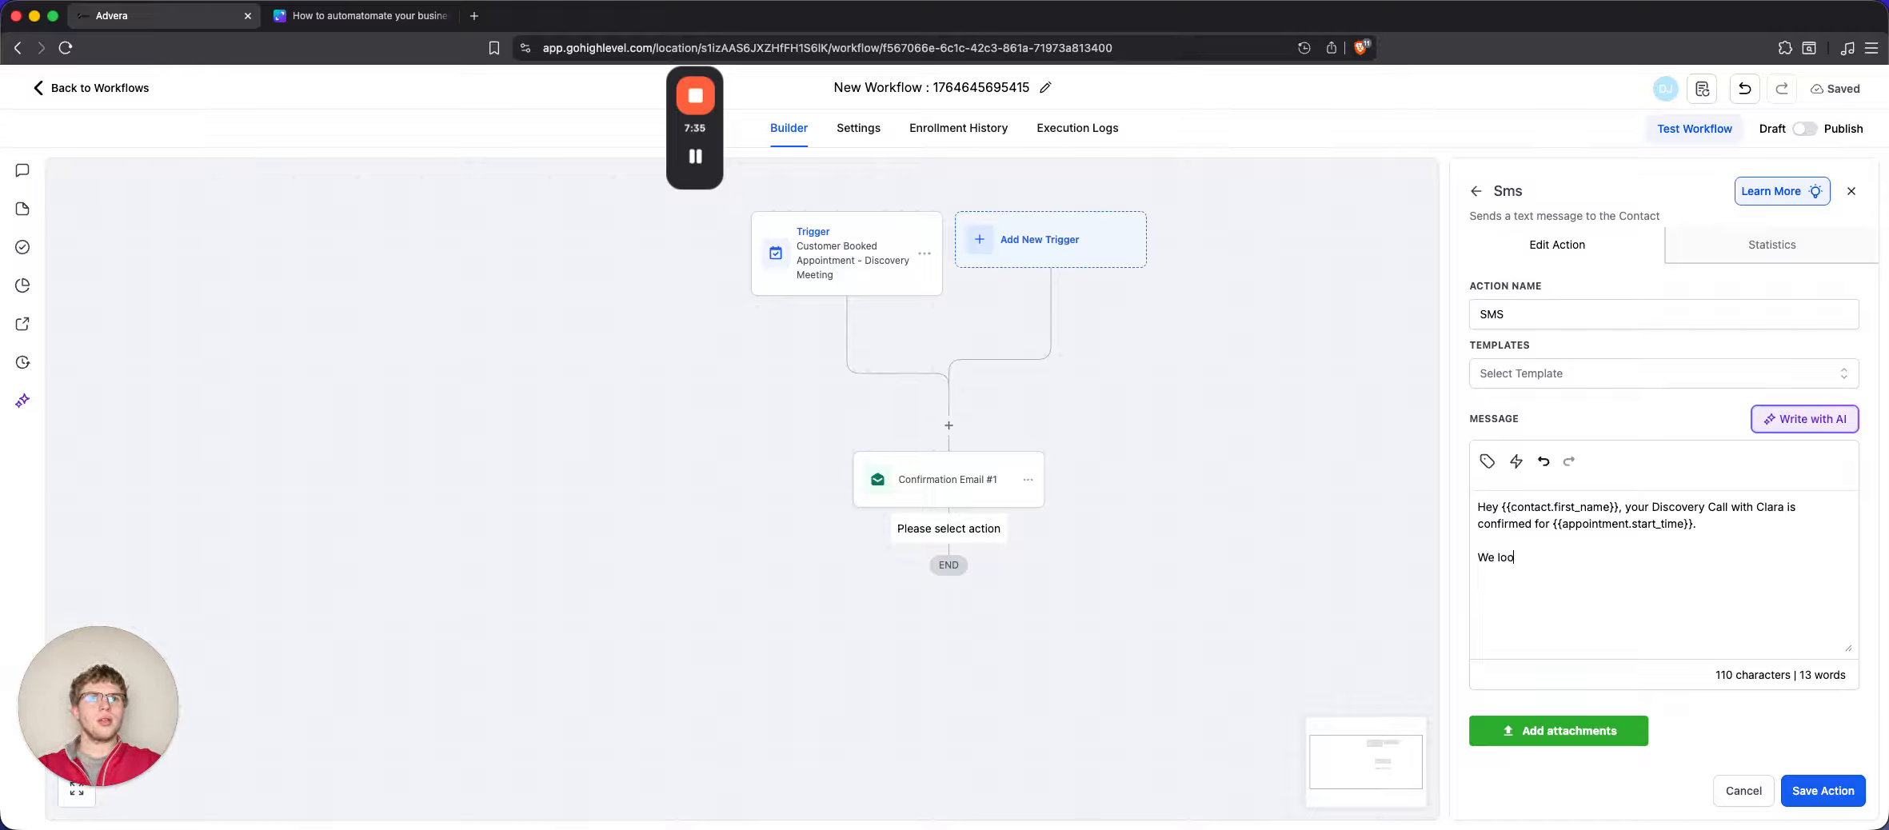
text(k forward to sepa)
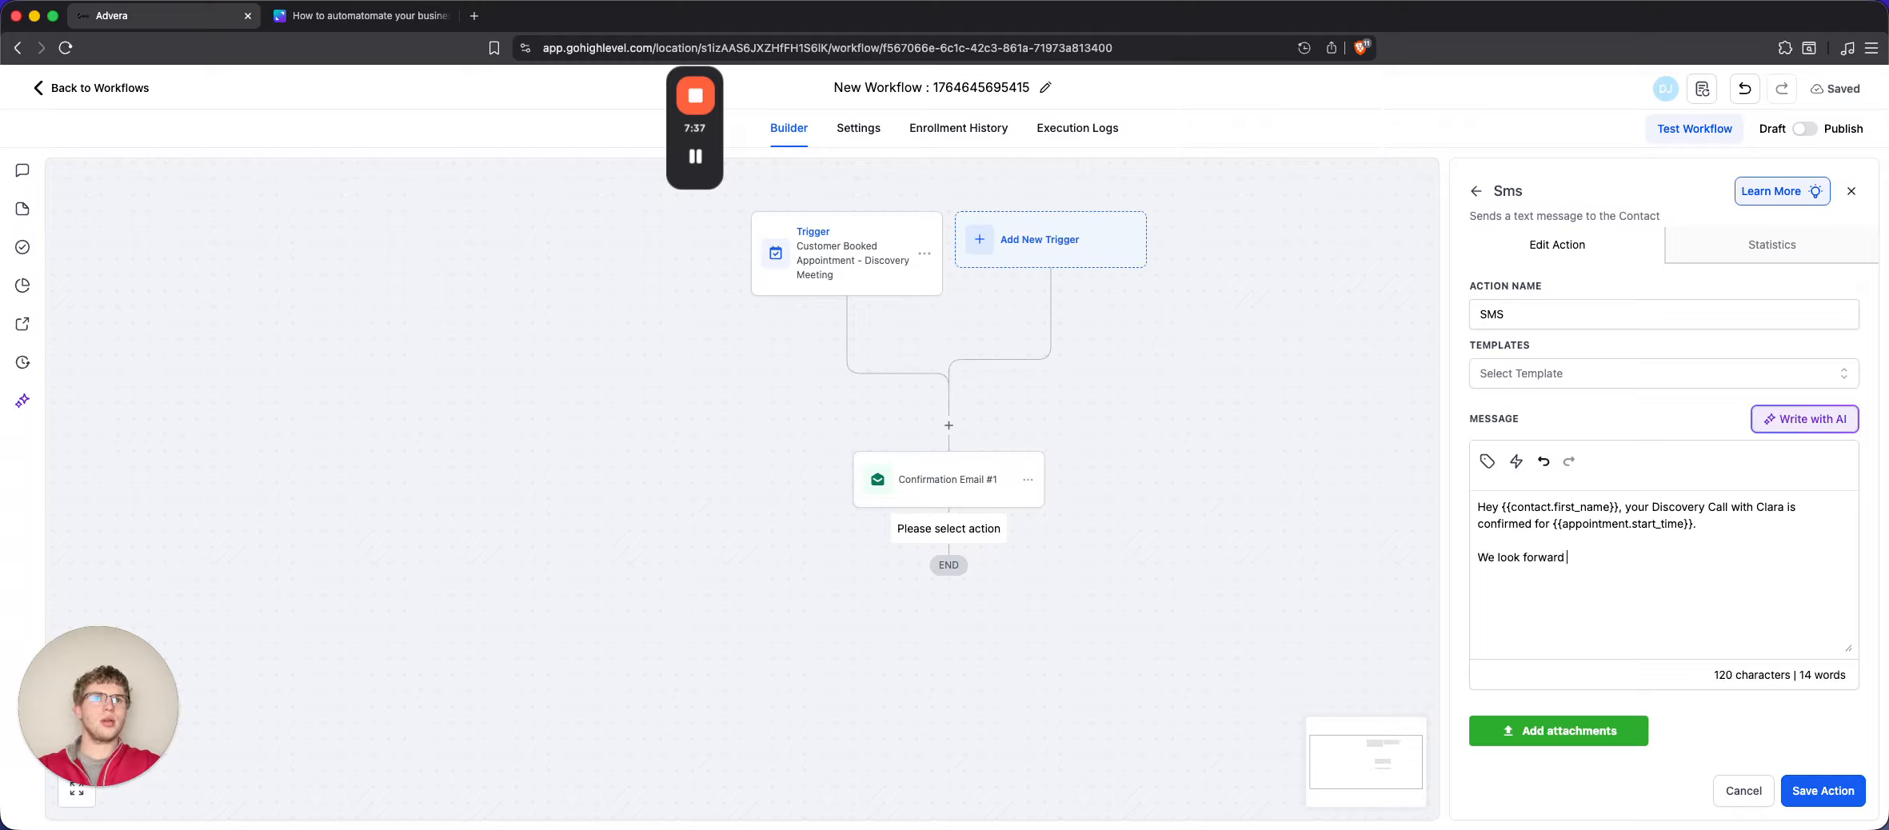
key(BackSpace)
key(BackSpace)
text(eaking soon. )
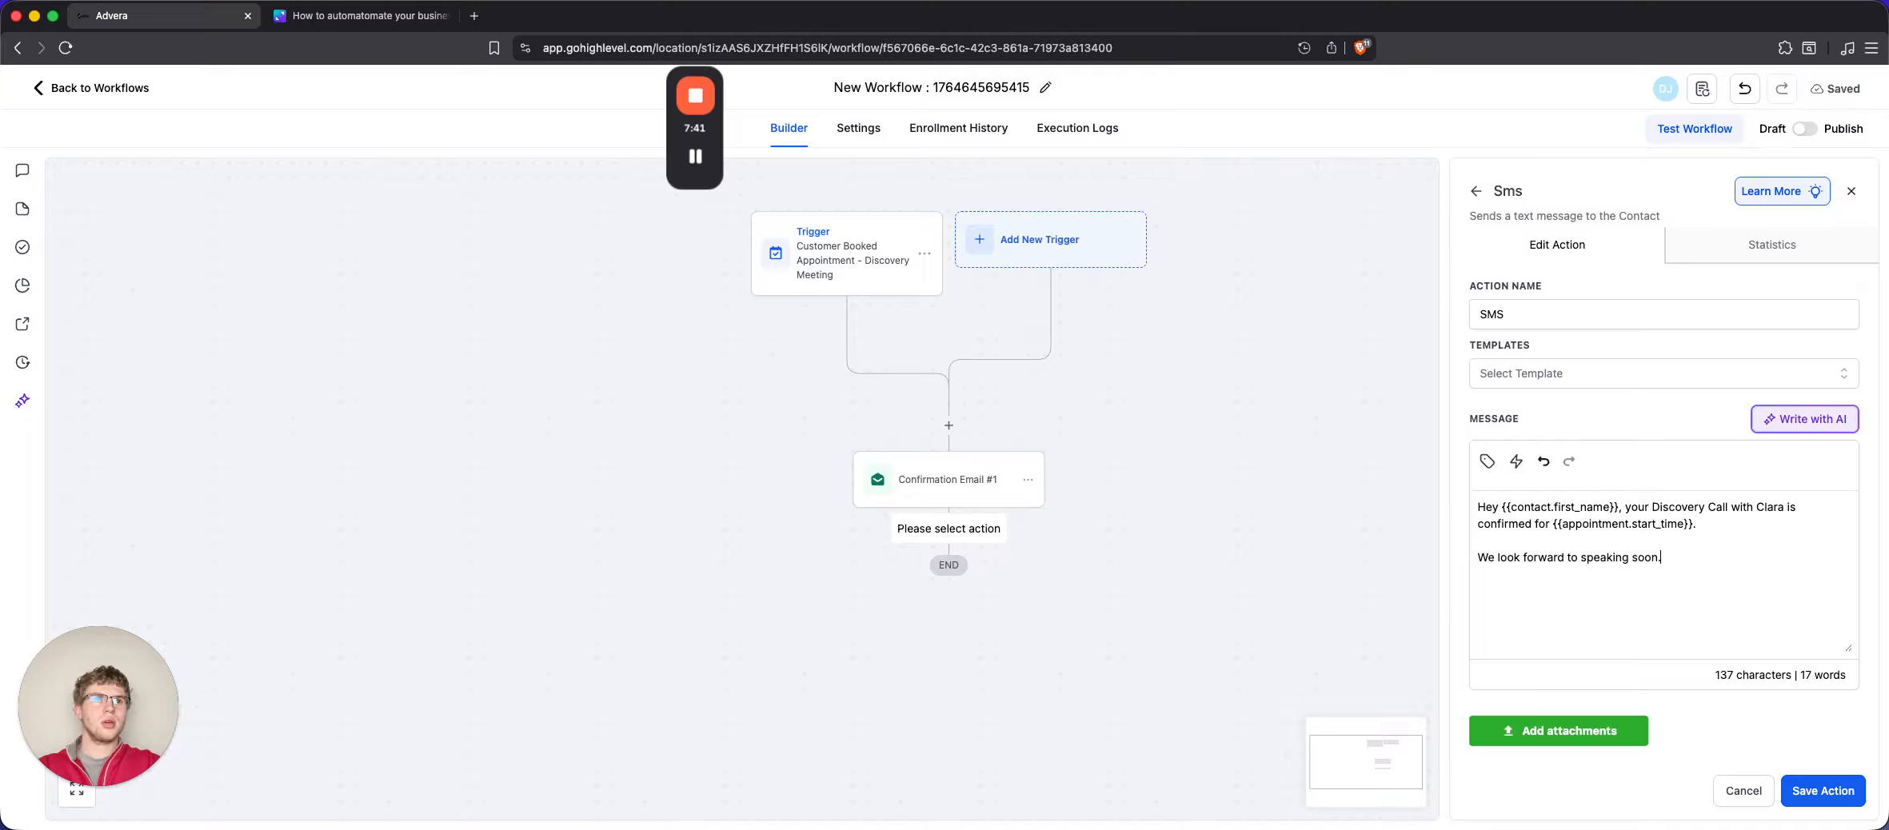
text(- Th)
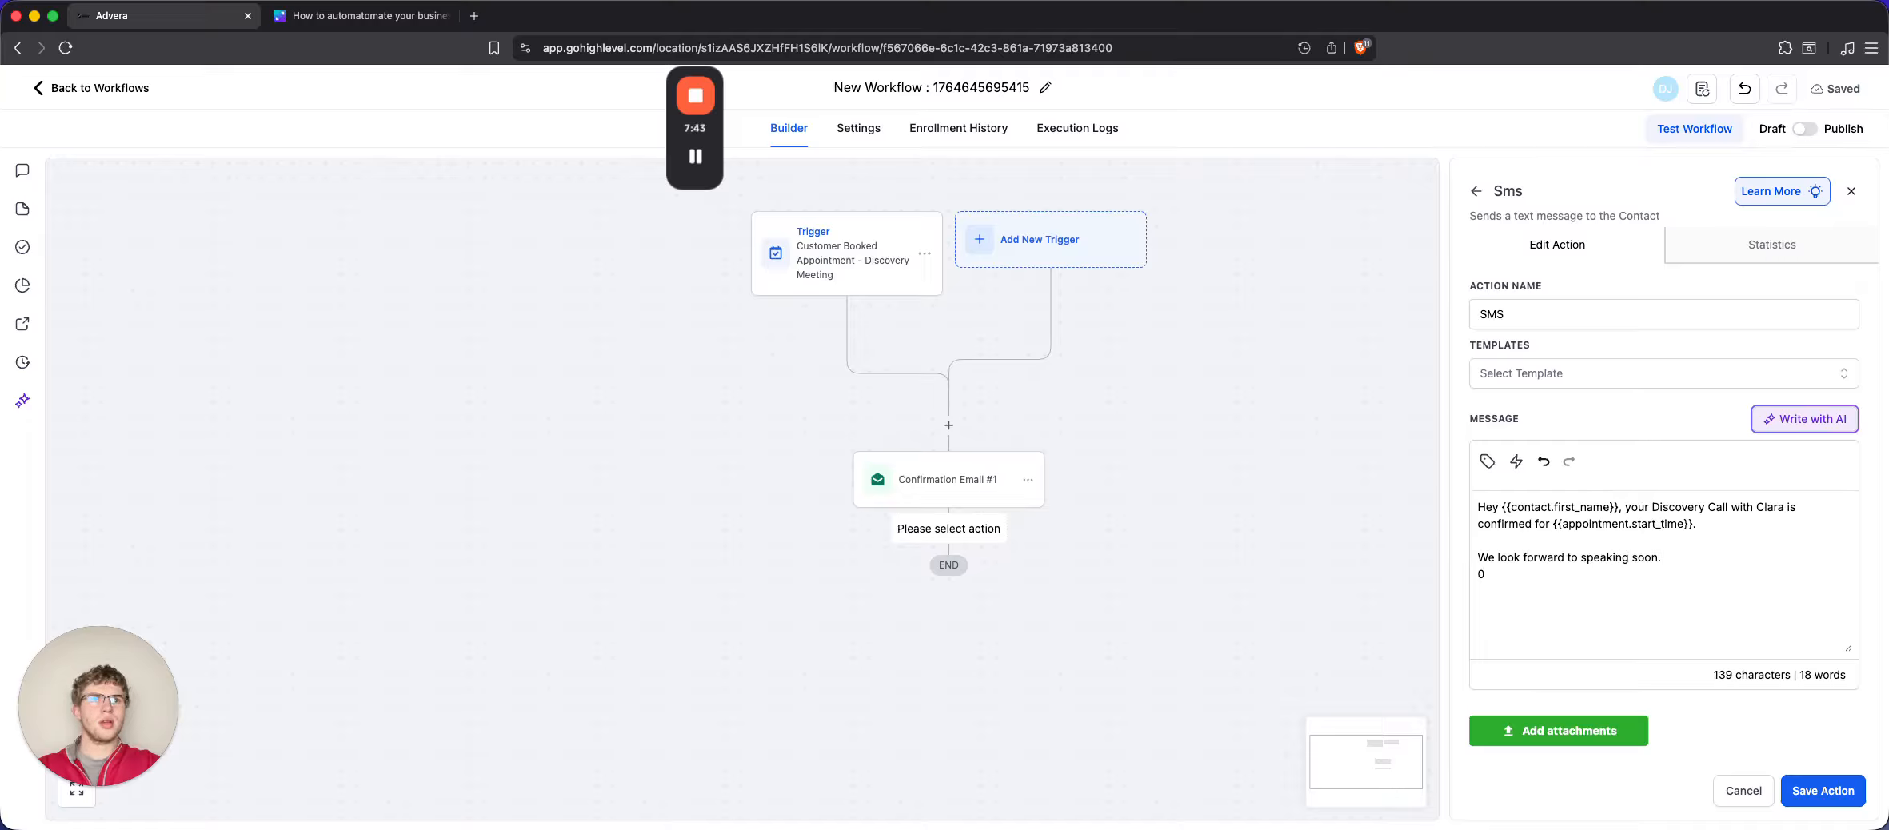
text(e Clara Team)
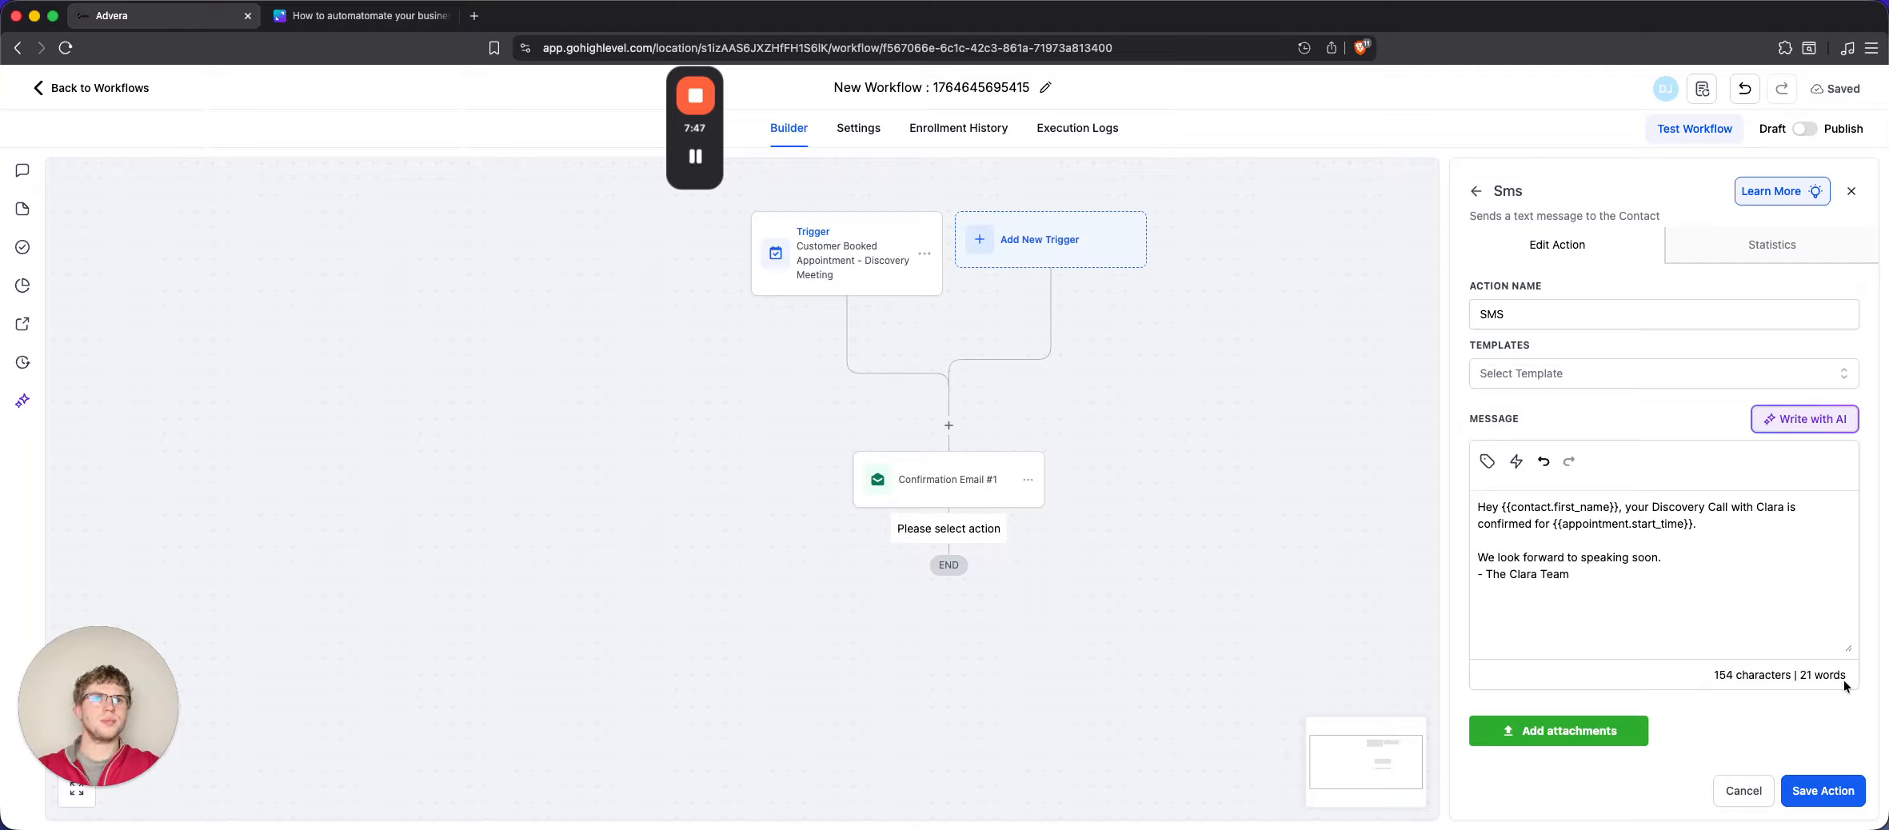
Rename the SMS action to "Confirmation SMS #1" and save it
click(1477, 312)
text(Confirm)
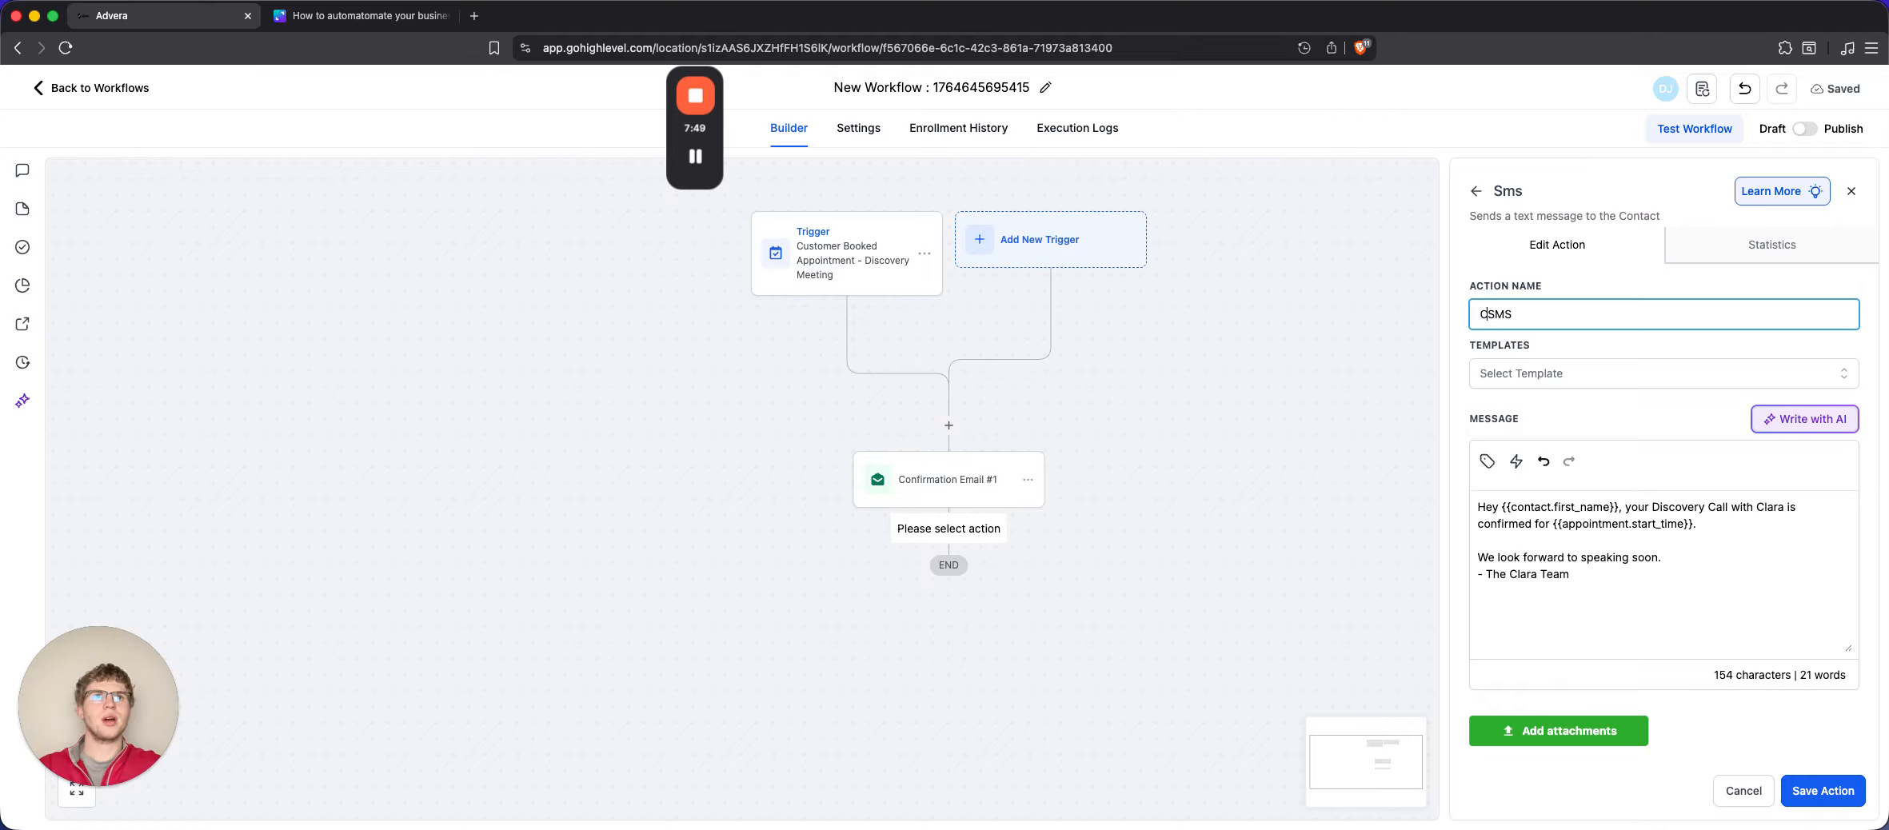
text(ation)
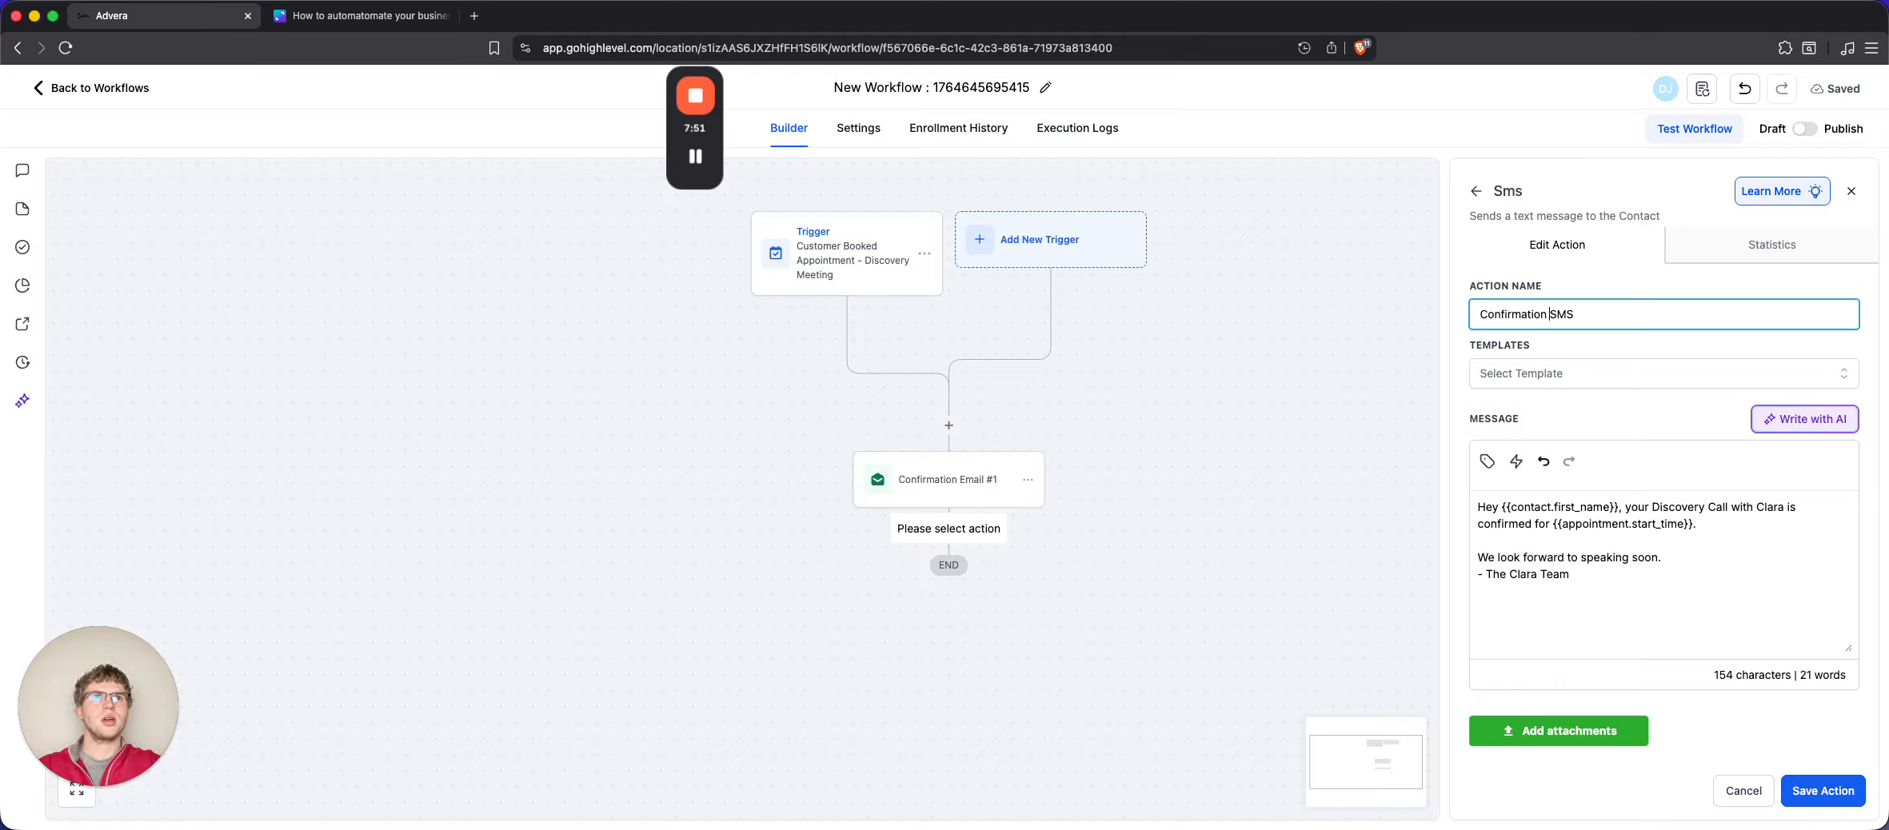
click(1614, 307)
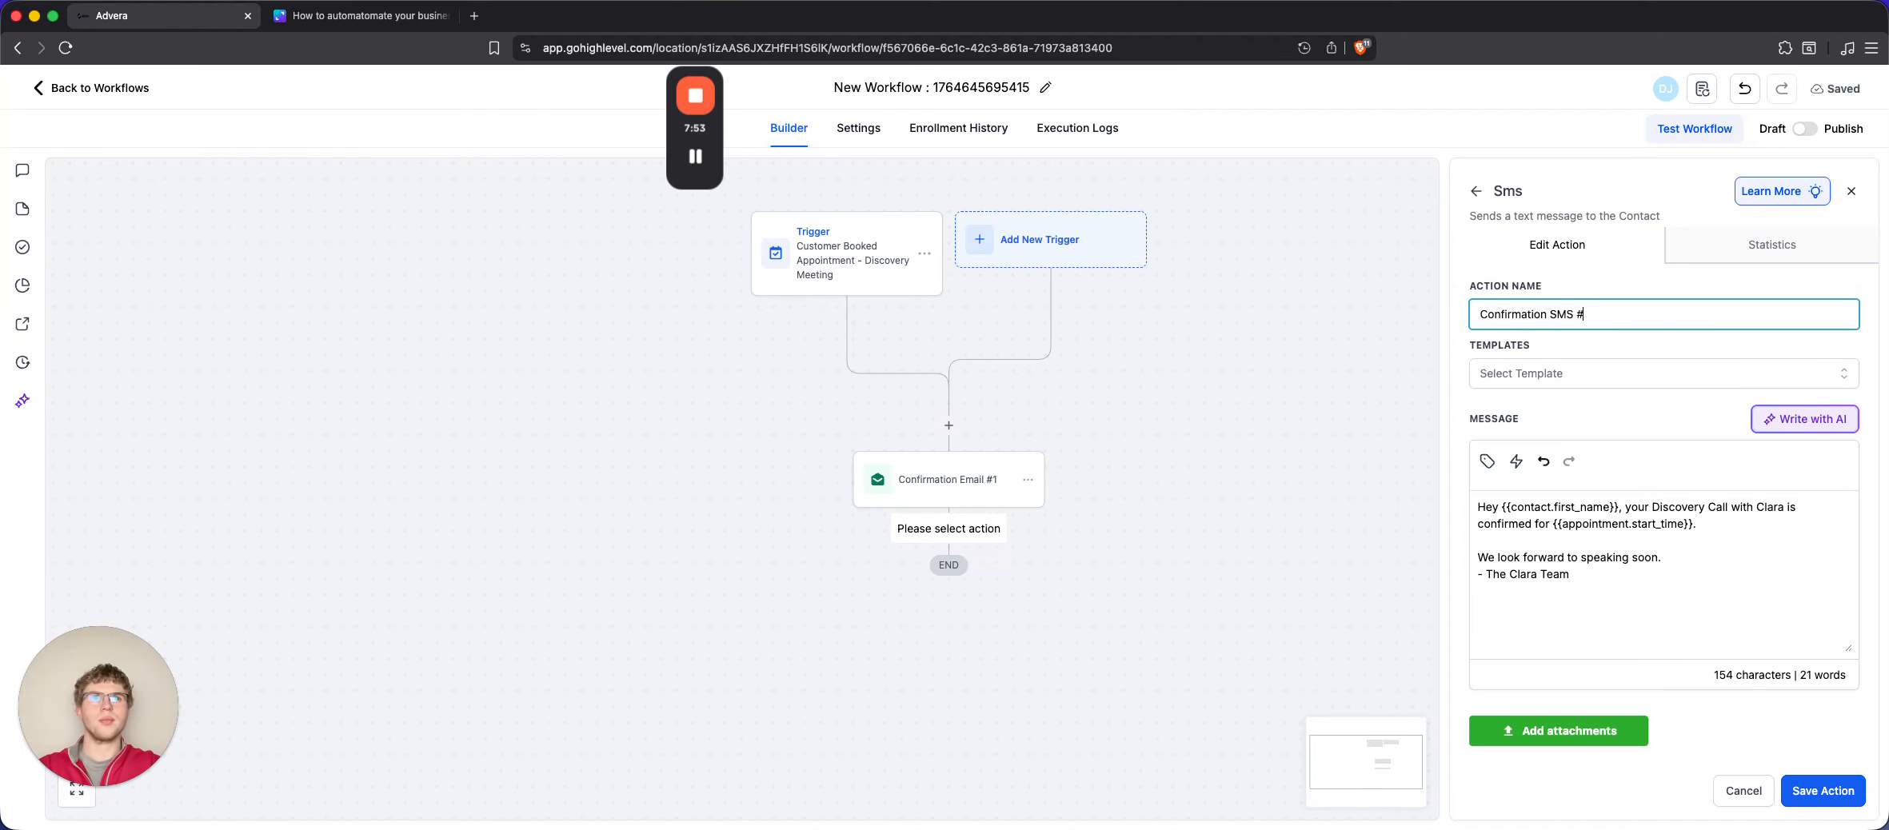
text(#1)
click(1810, 796)
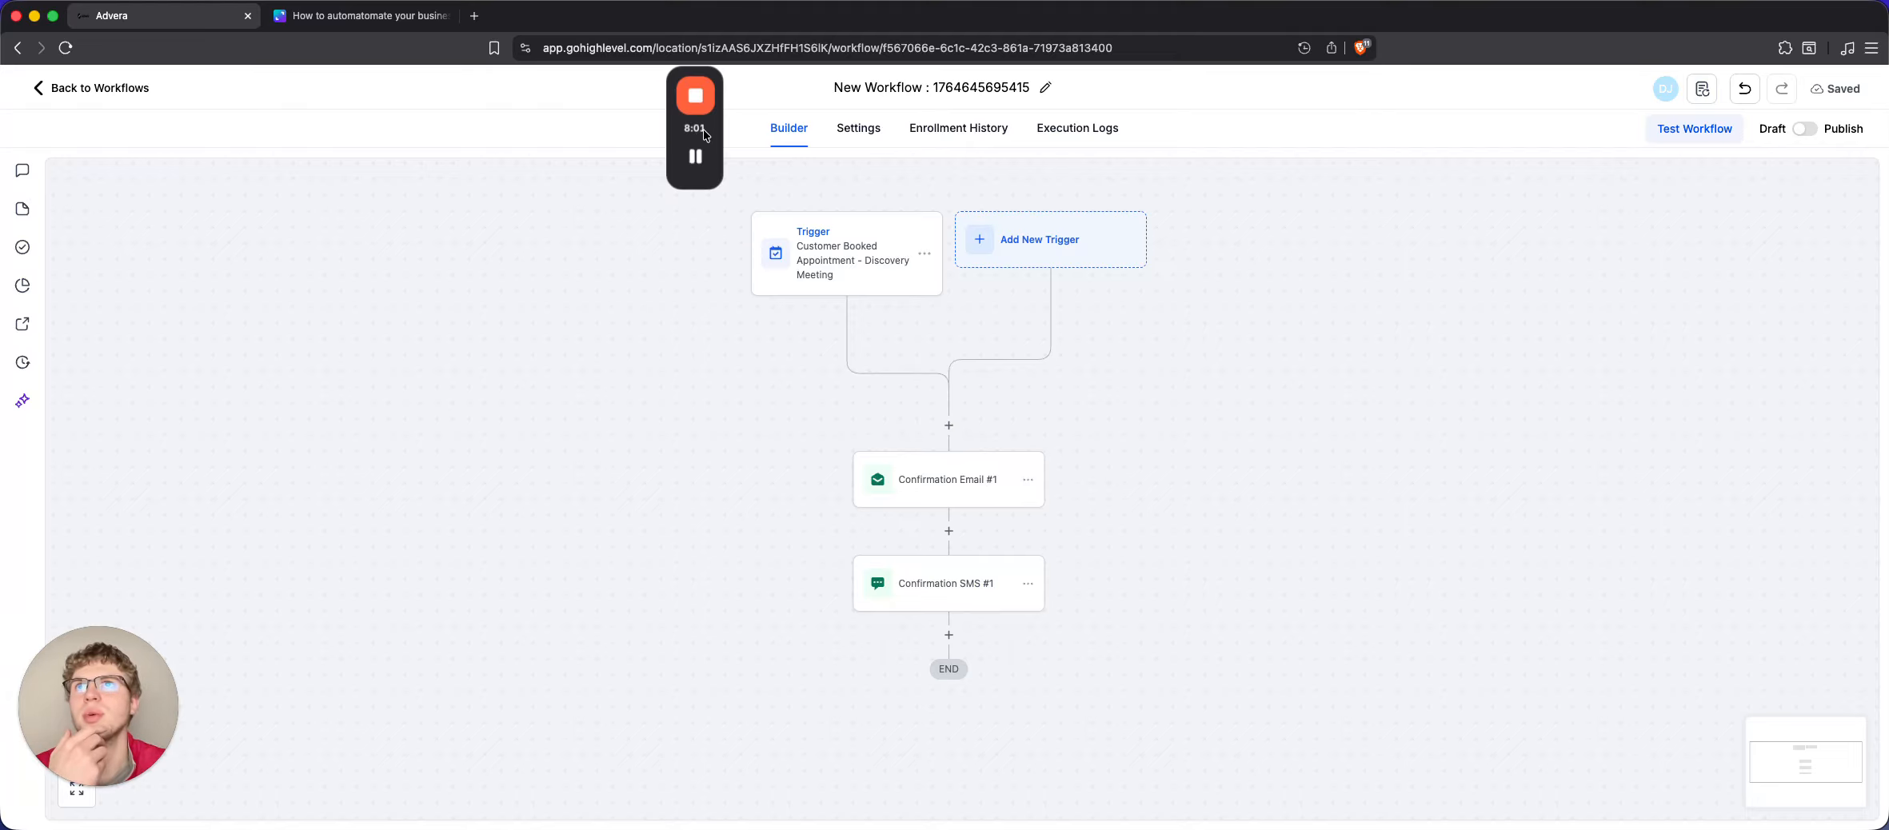
drag(704, 132, 71, 335)
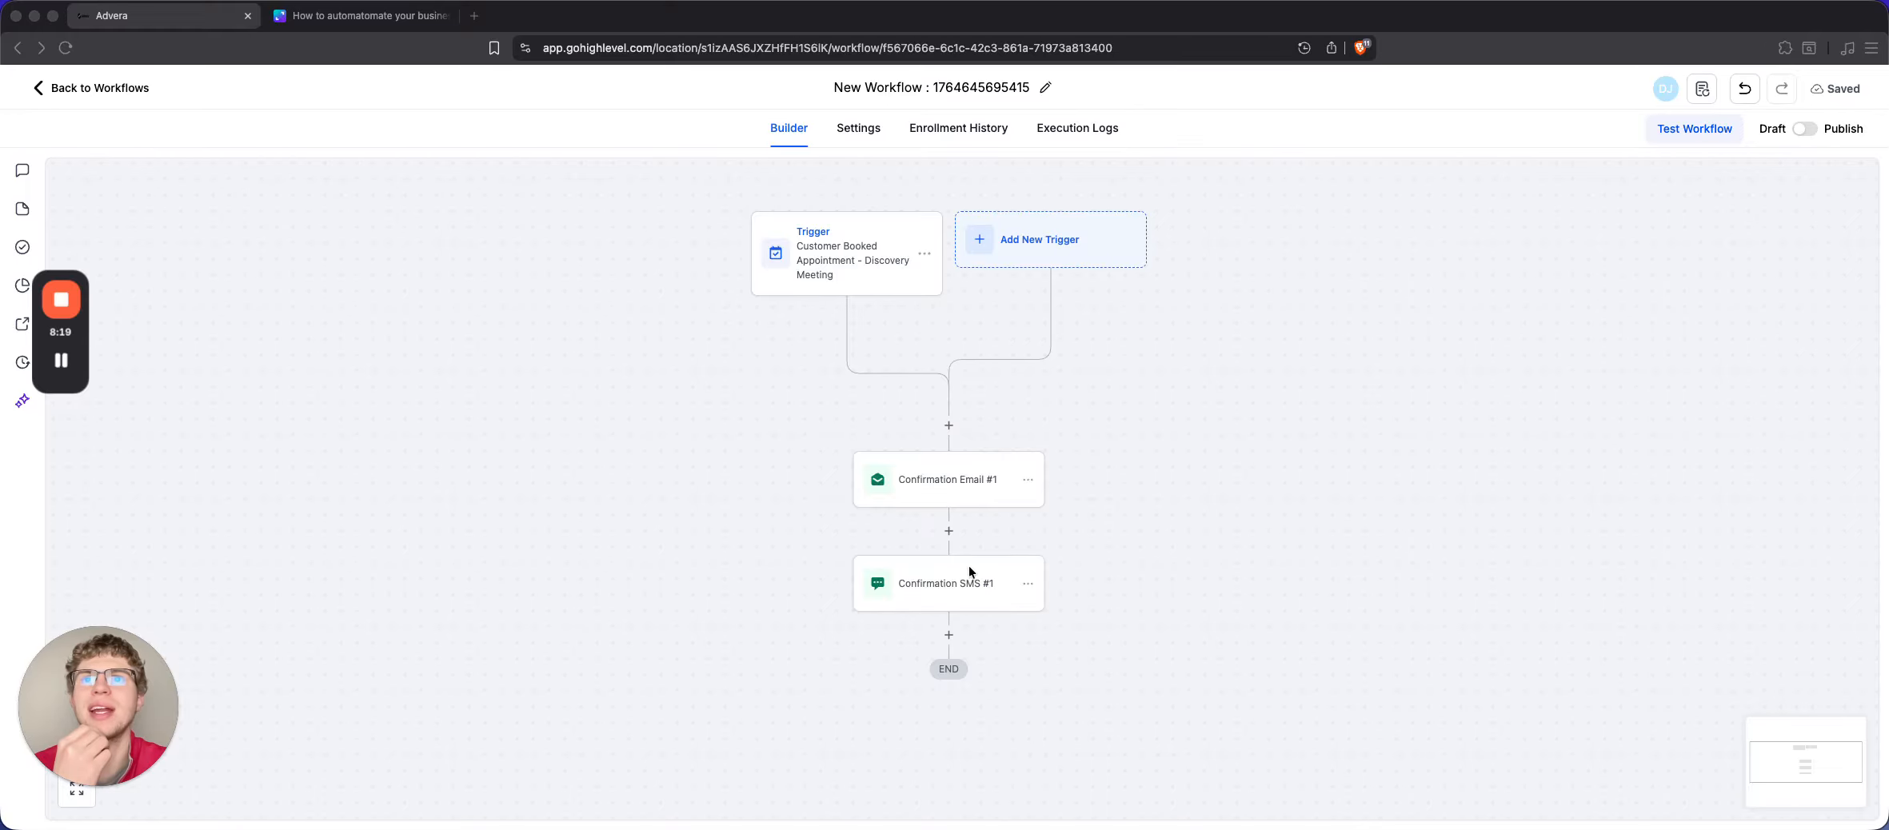
Insert an Add Contact Tag action after the "Confirmation SMS #1" action in the workflow
scroll(960, 604, down, 2)
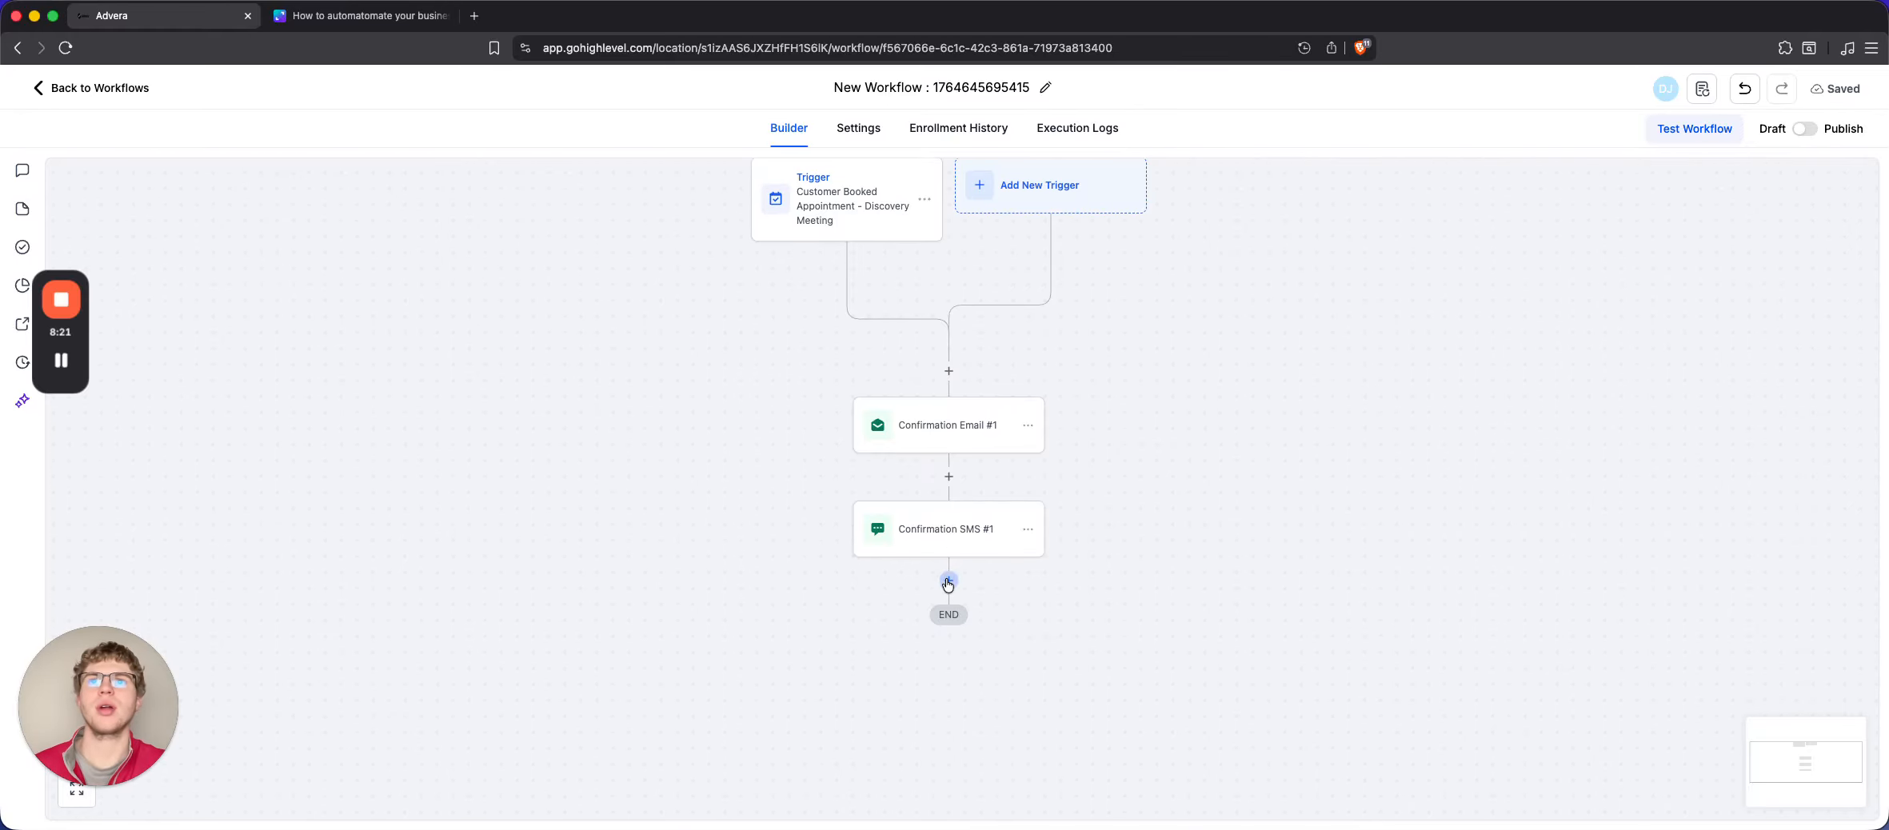
click(949, 579)
text(wai)
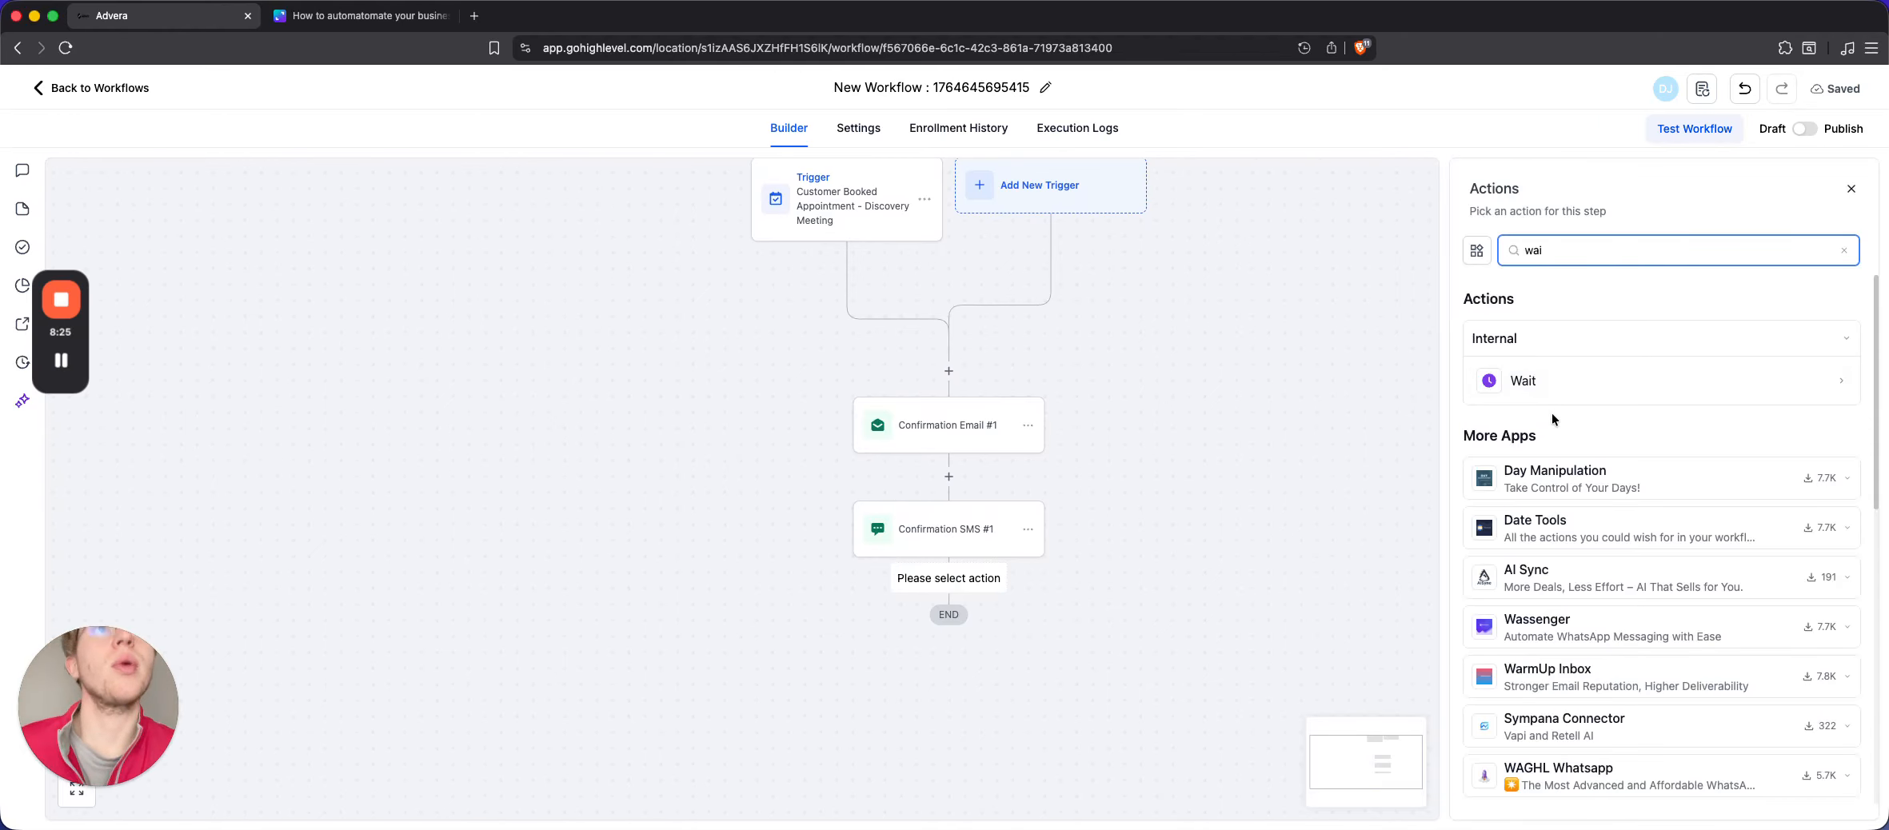
key(BackSpace)
key(BackSpace)
key(BackSpace)
text(tag)
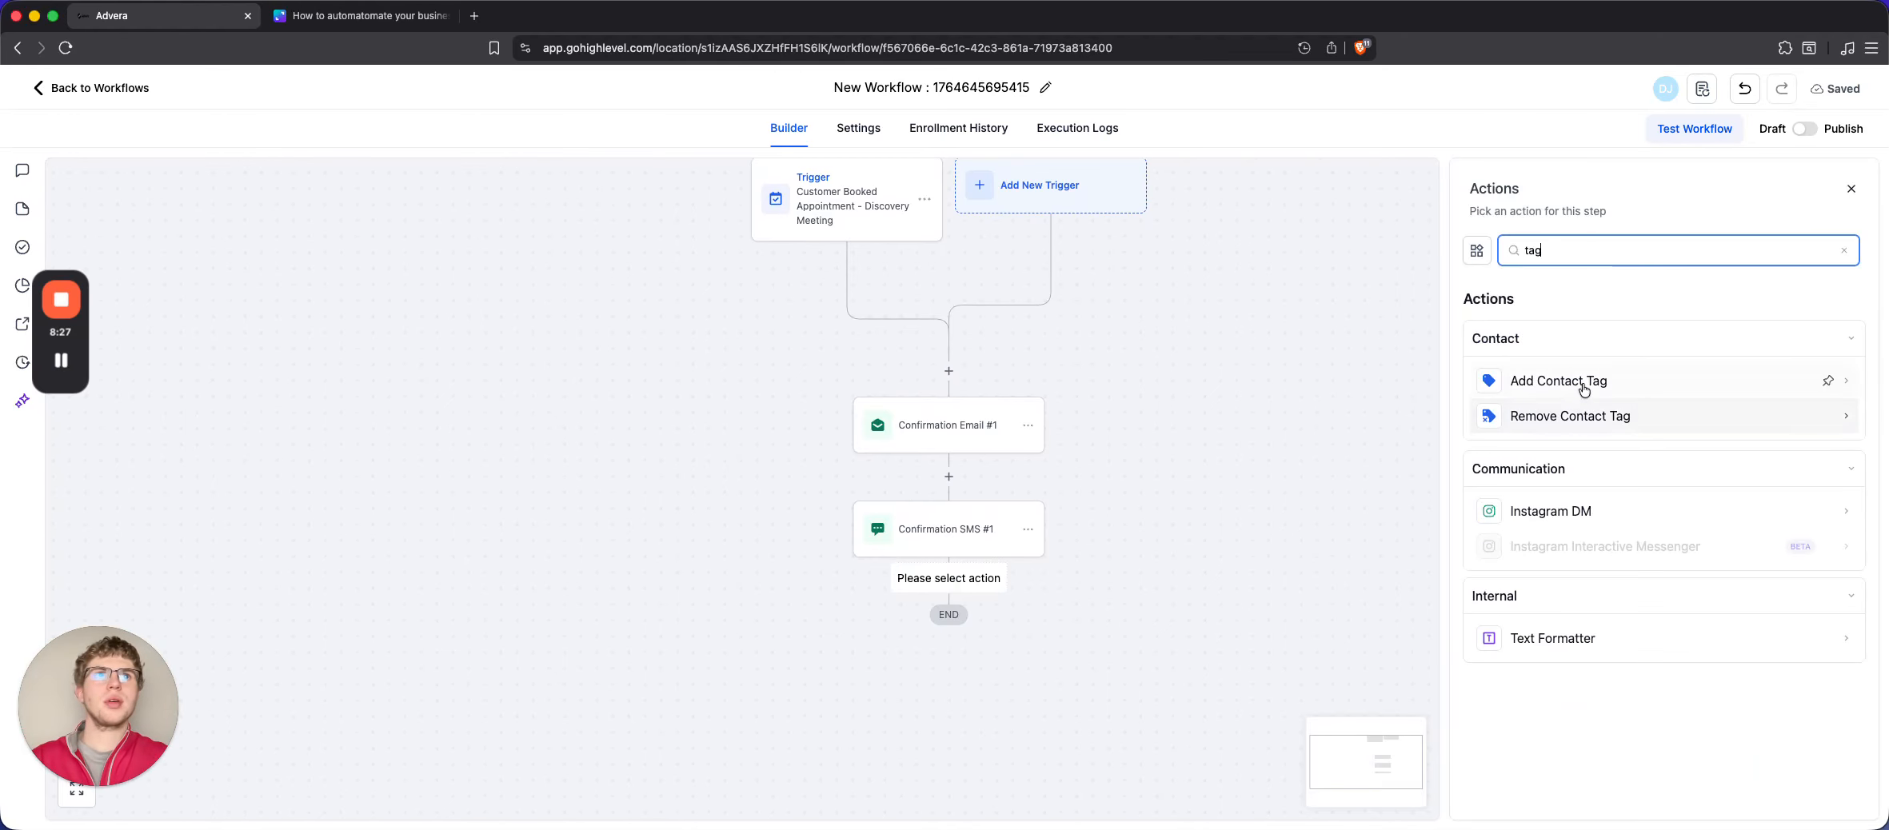
click(1589, 381)
Create a new tag "booked-demo" and assign it in the Add Contact Tag action
click(1565, 347)
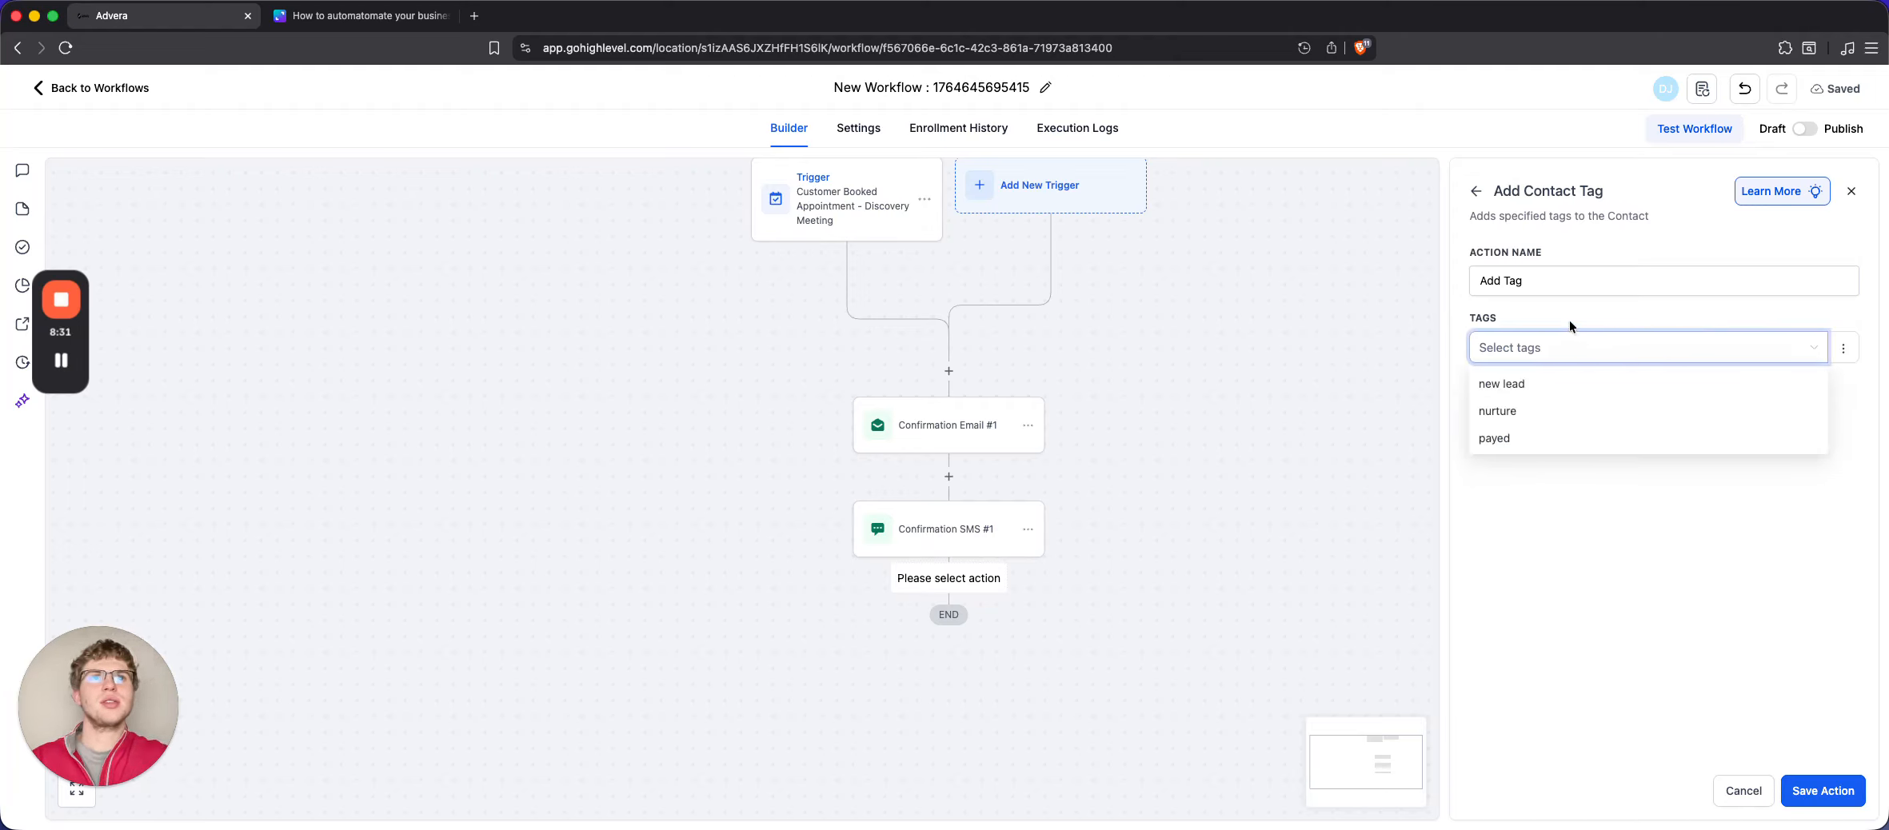
text(booked)
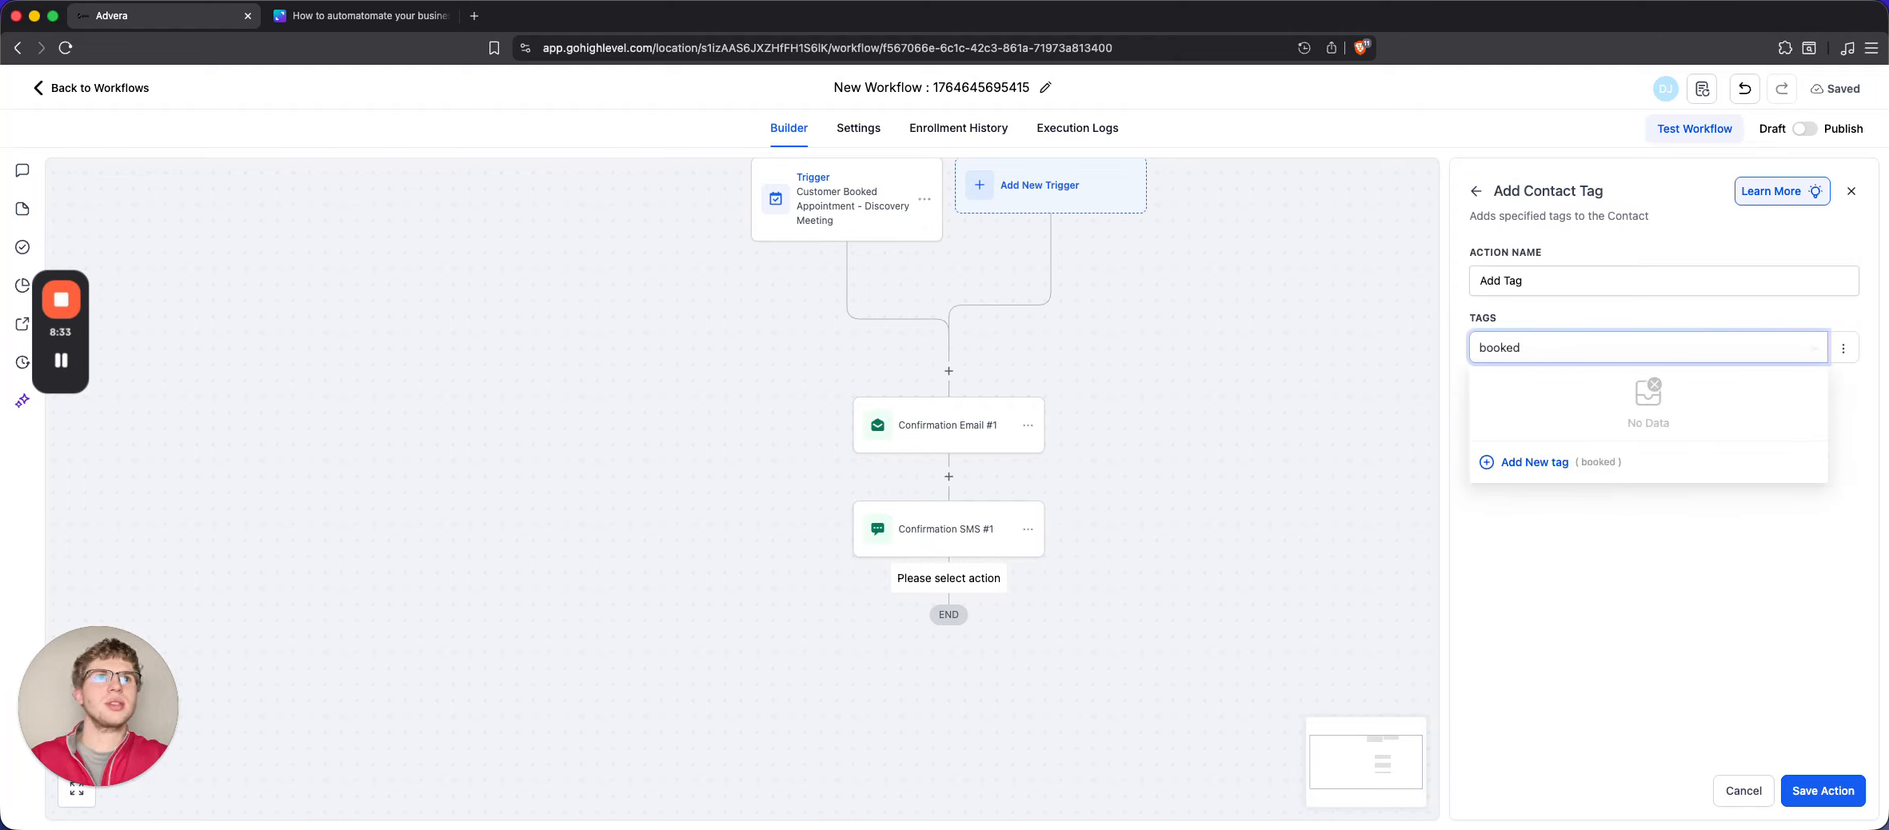
text(-demo)
click(1533, 466)
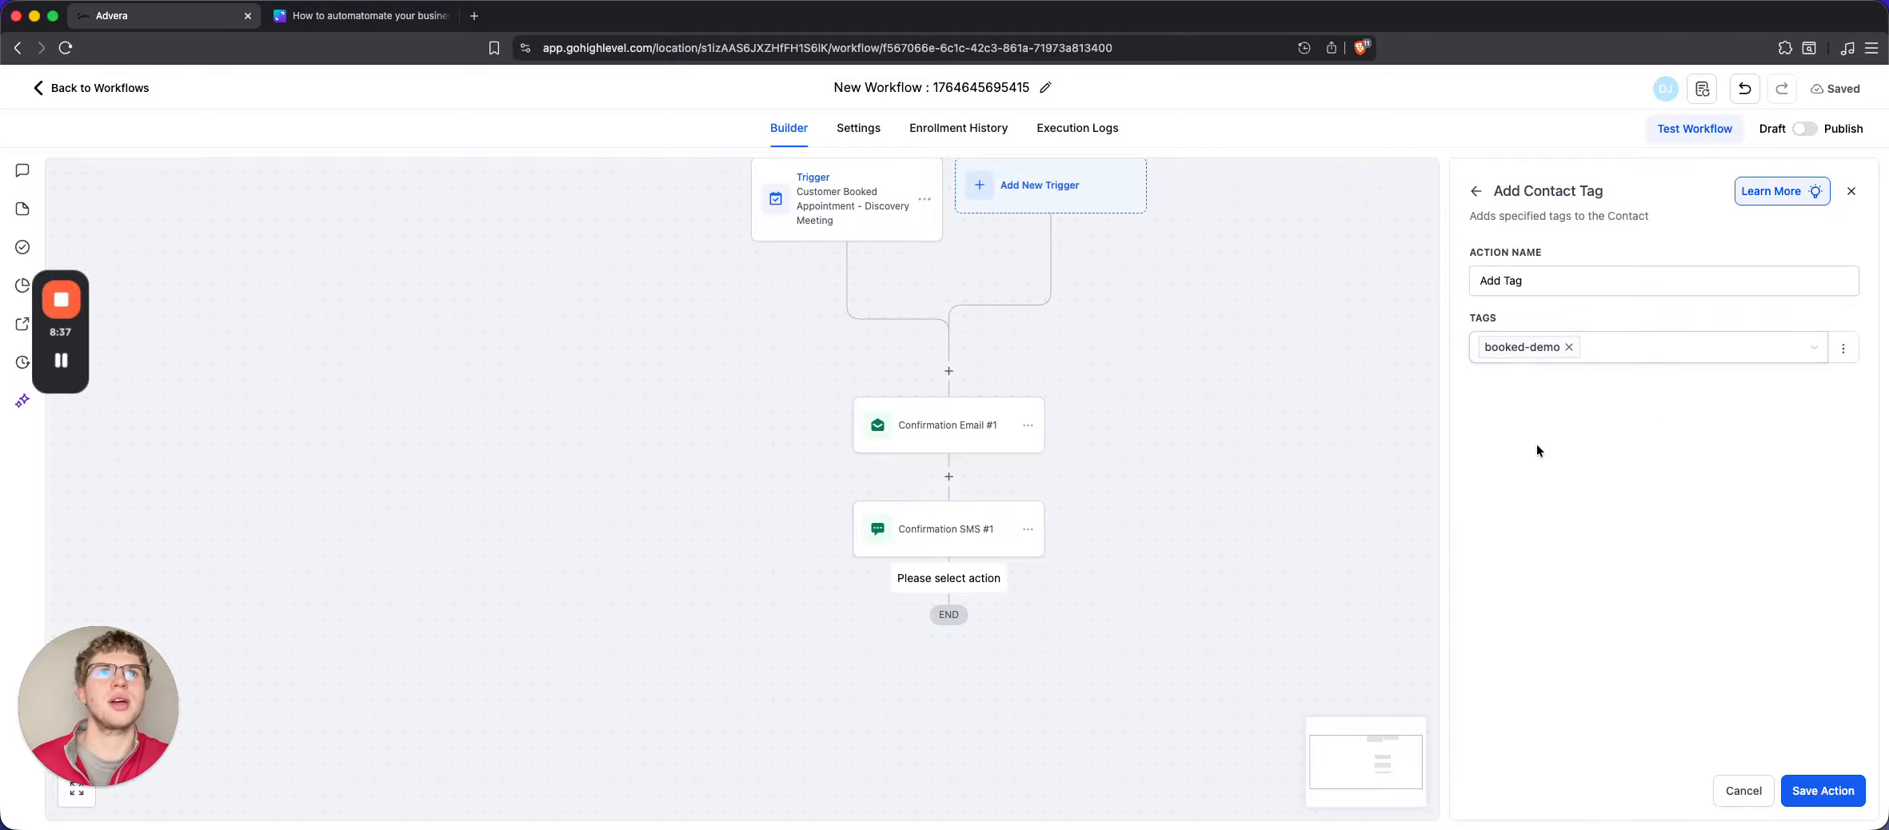
Rename the tag action to "Add Tag - booked demo" and save it
click(1561, 276)
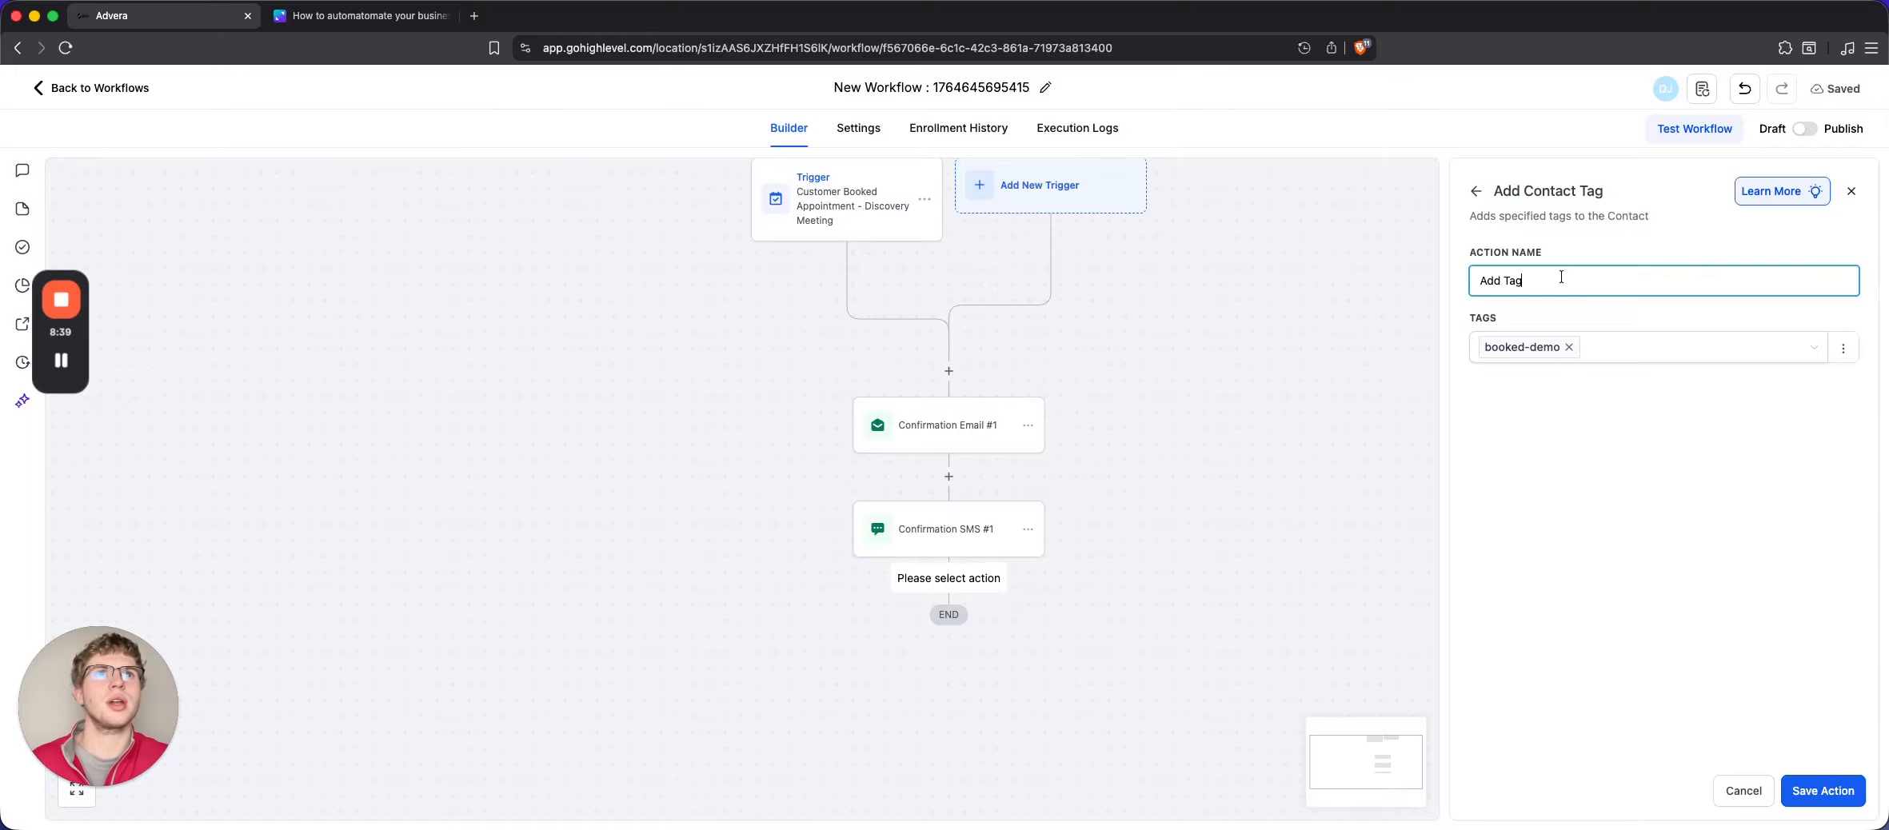
text(- booke)
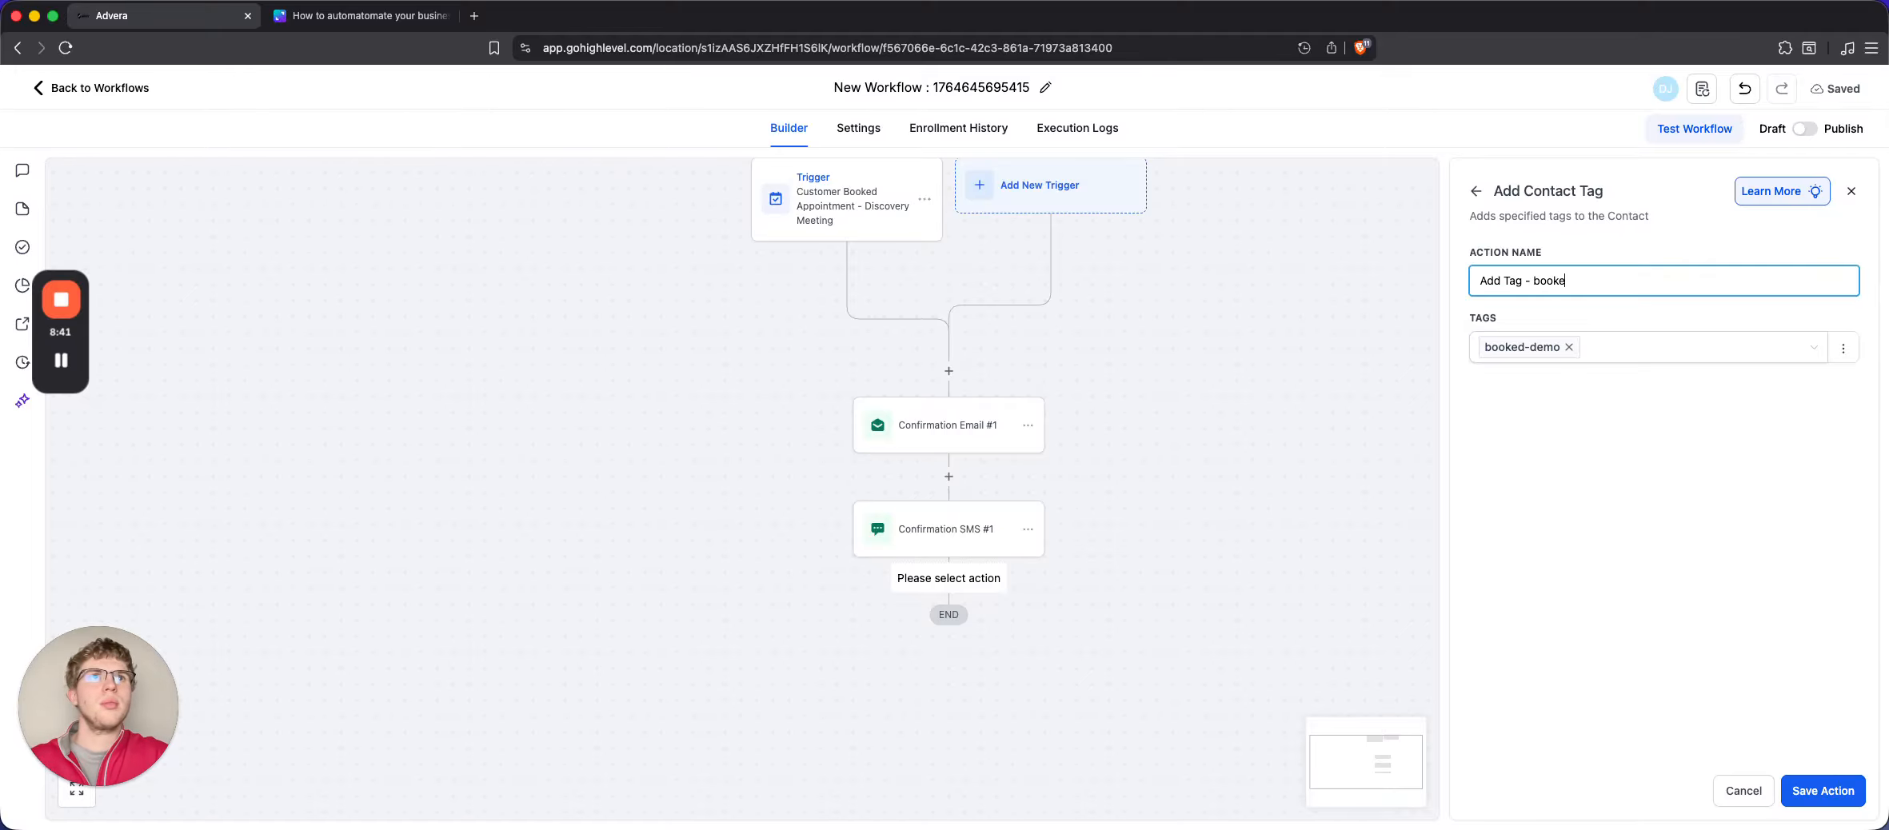
text(d demo)
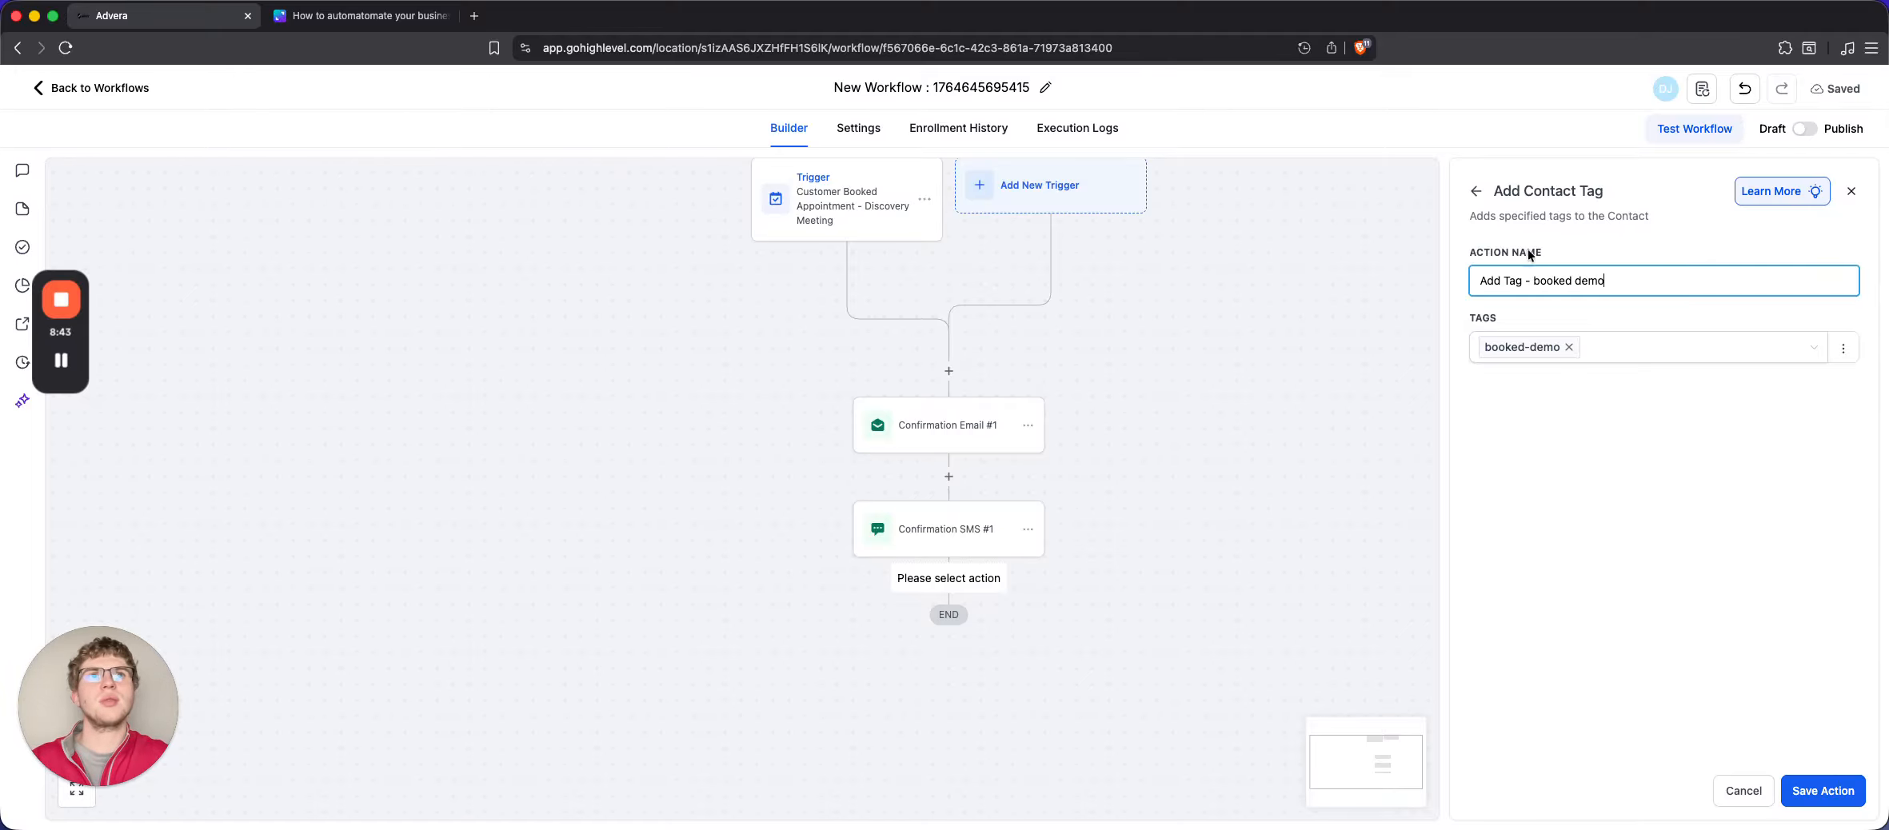
click(1817, 789)
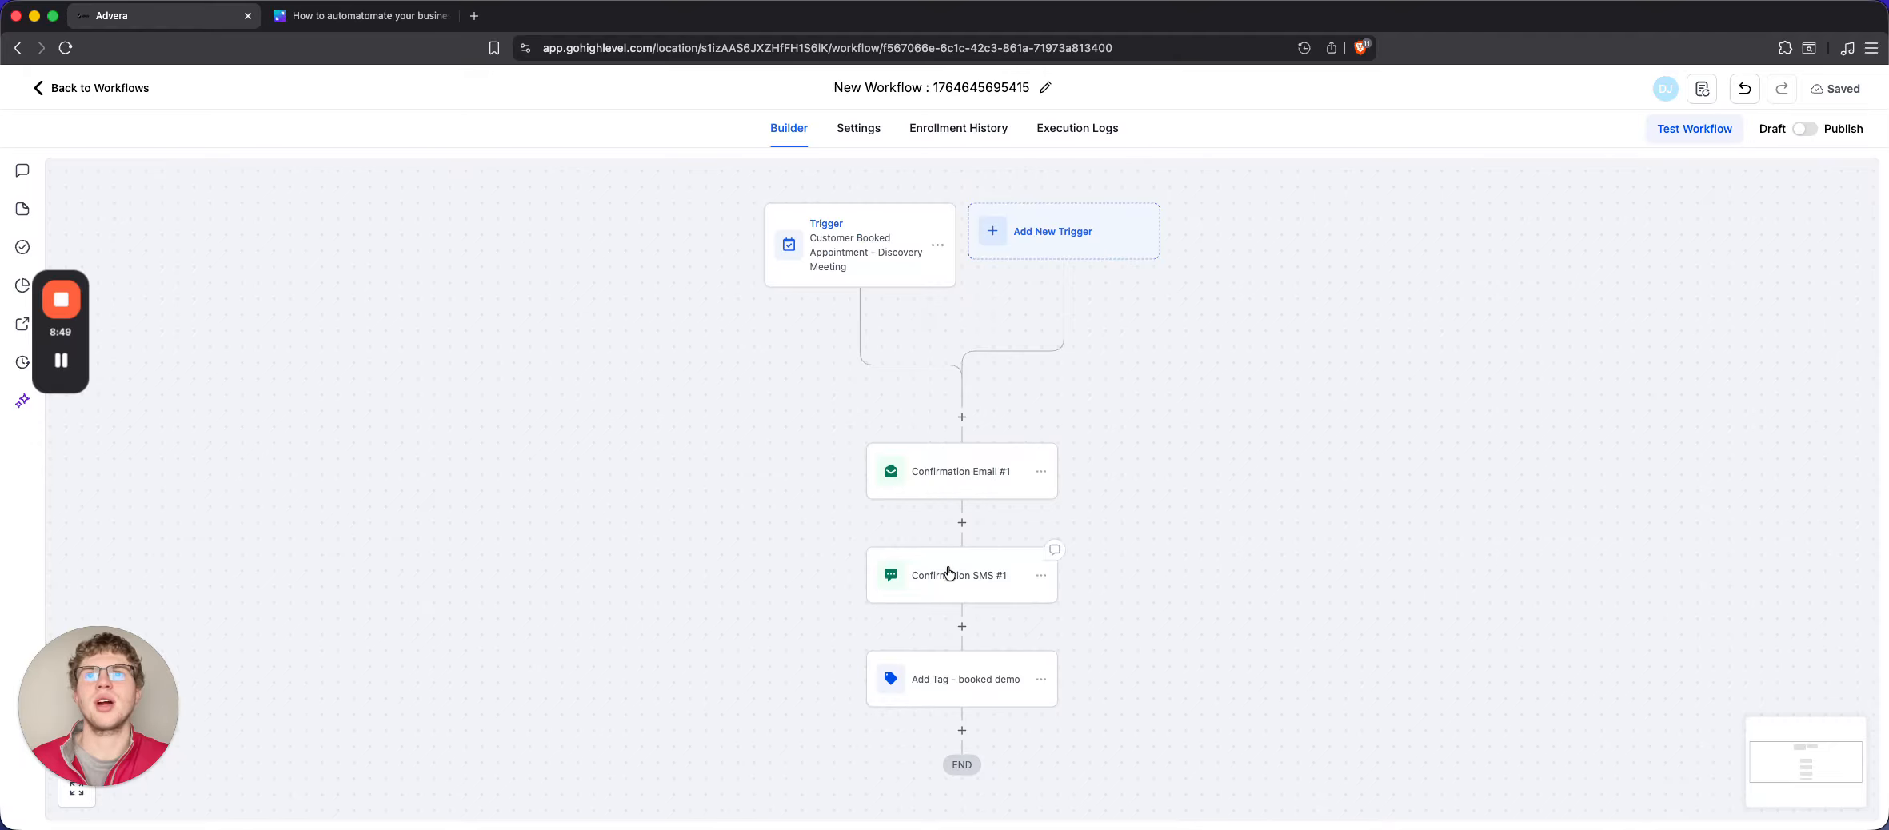
Insert a Create/Update Opportunity action after the "Add Tag - booked demo" action
scroll(981, 563, down, 4)
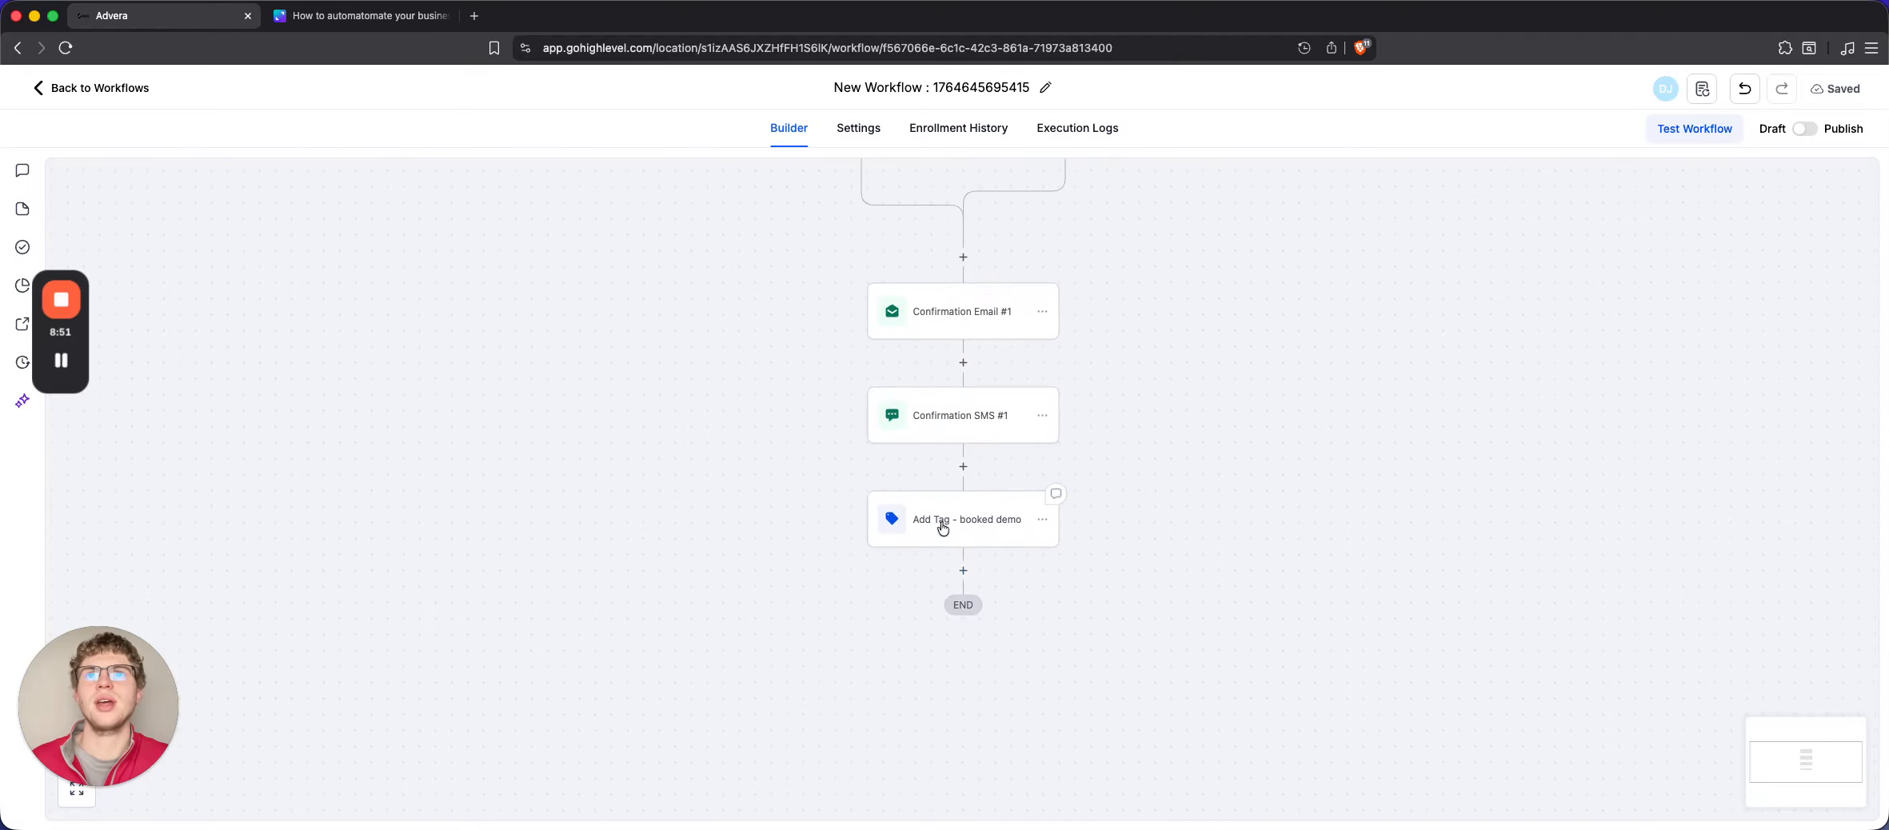
click(963, 571)
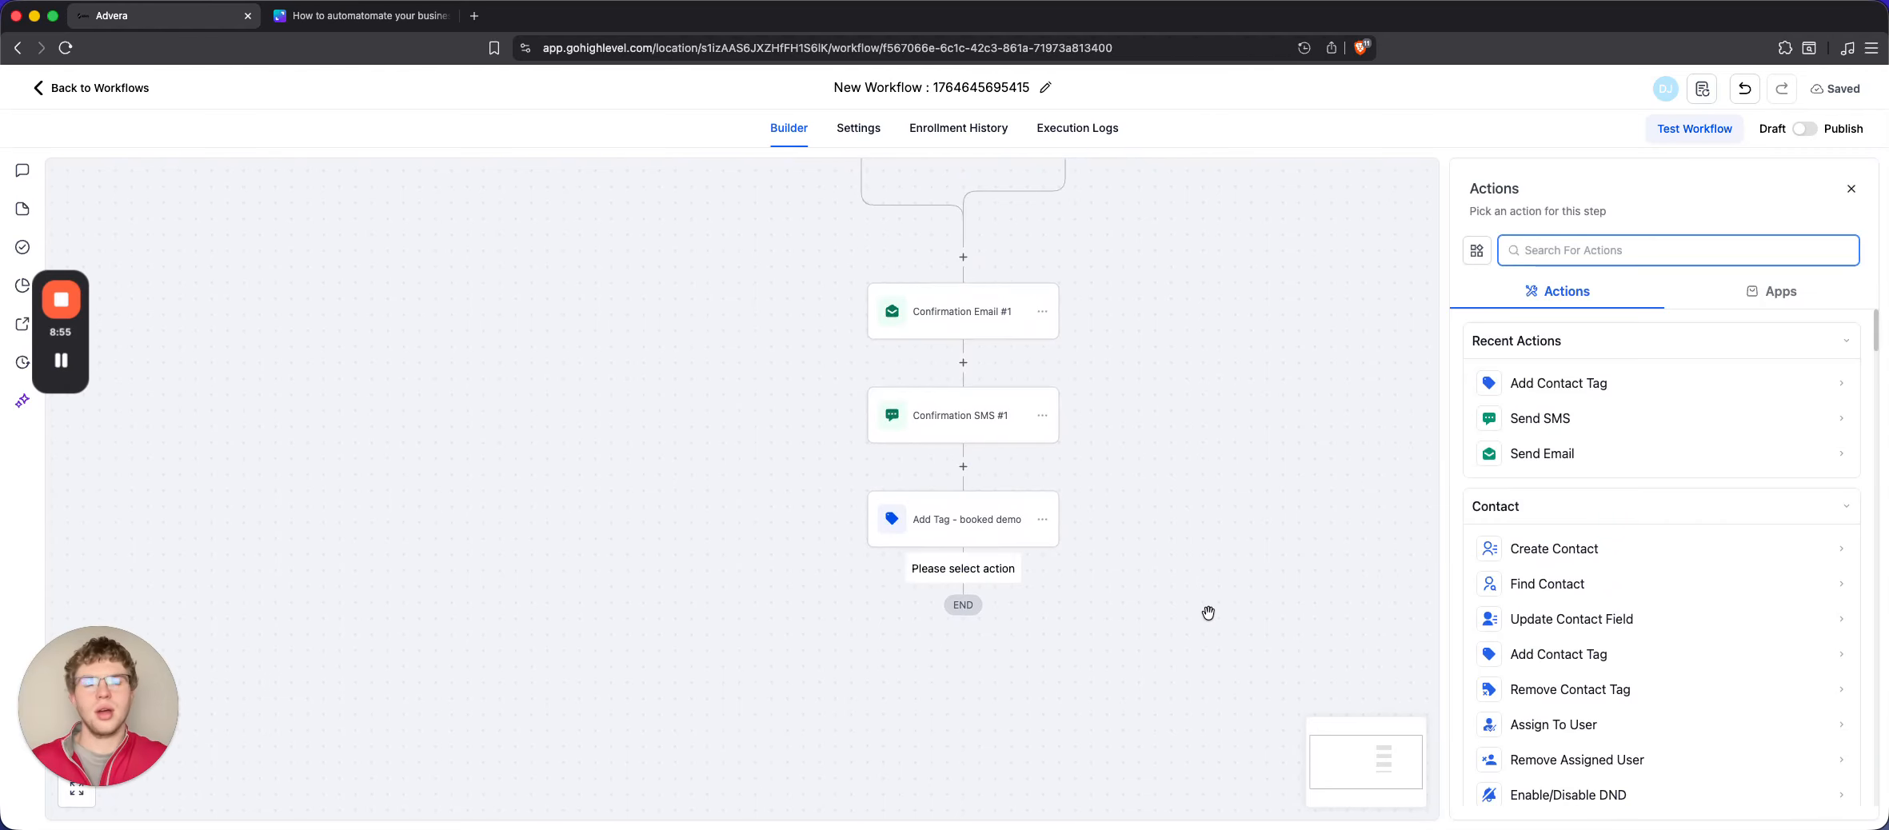
text(pl)
key(BackSpace)
key(BackSpace)
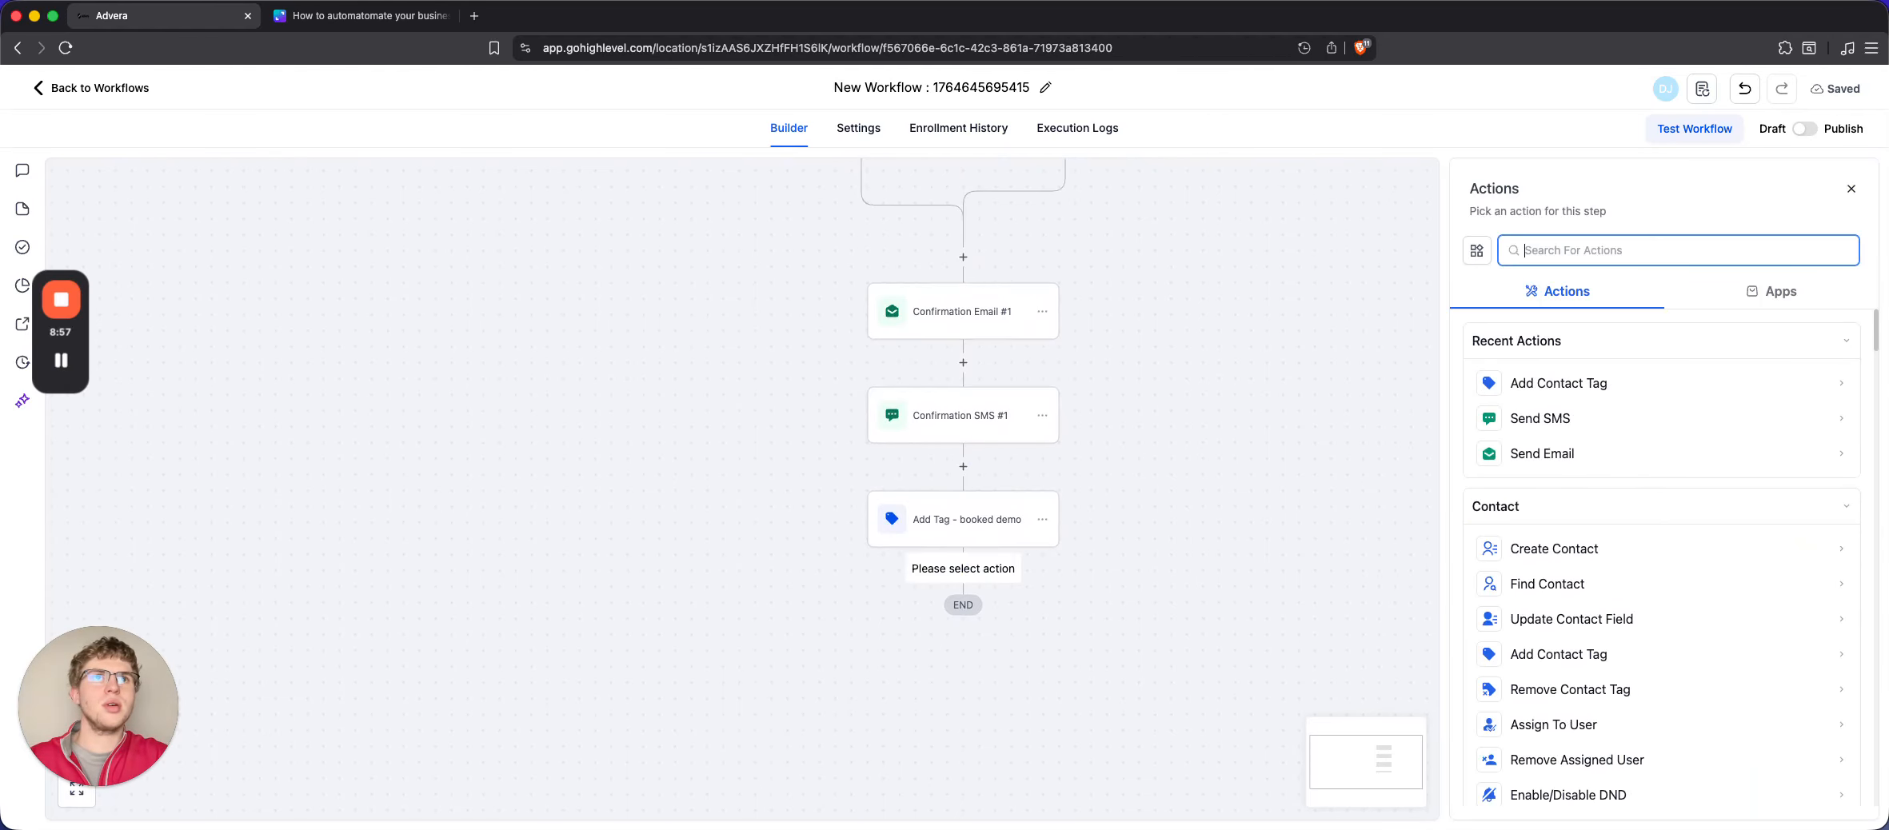
scroll(1562, 606, down, 4)
scroll(1563, 605, down, 10)
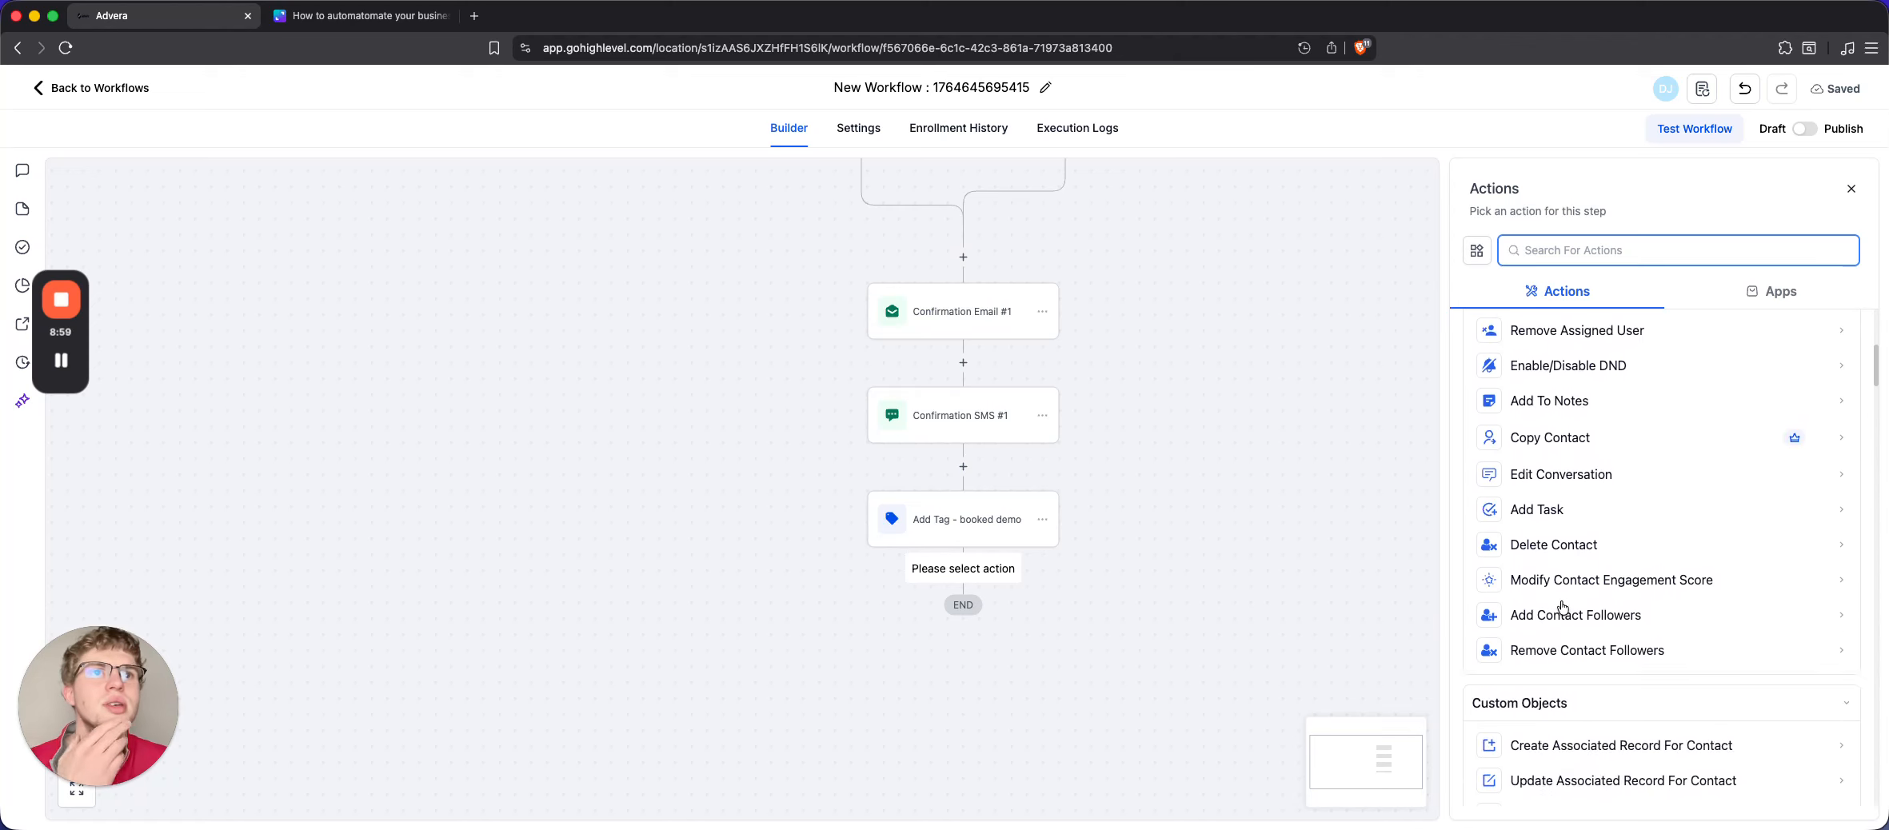
scroll(1563, 605, down, 10)
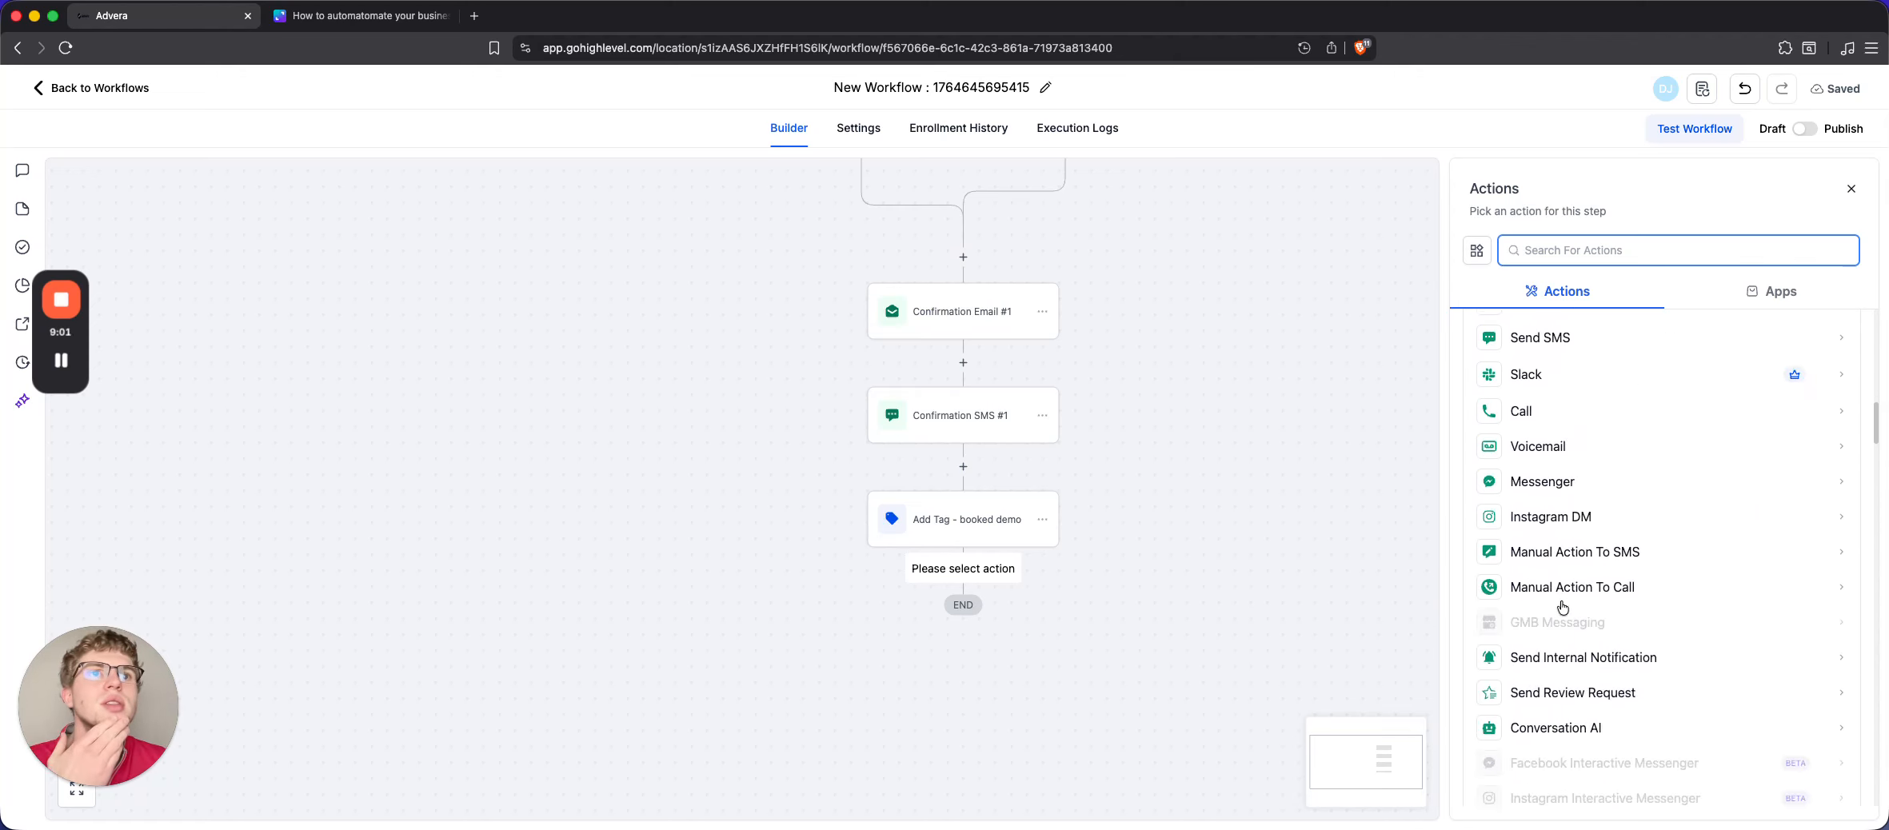
scroll(1563, 605, down, 12)
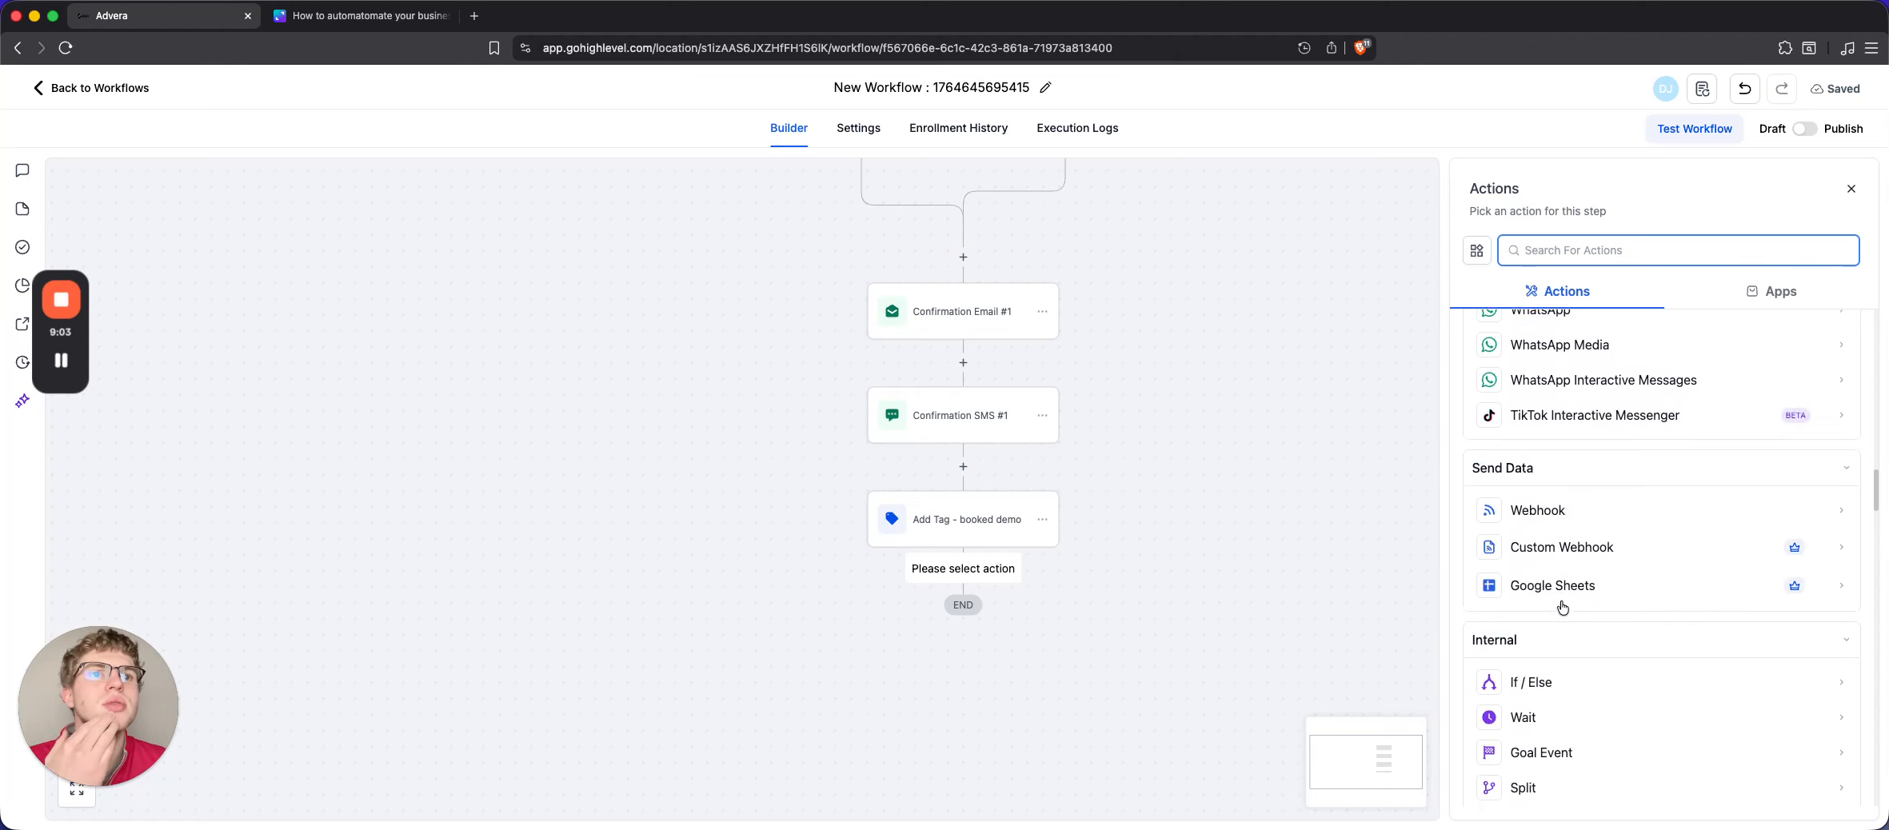
scroll(1562, 606, down, 10)
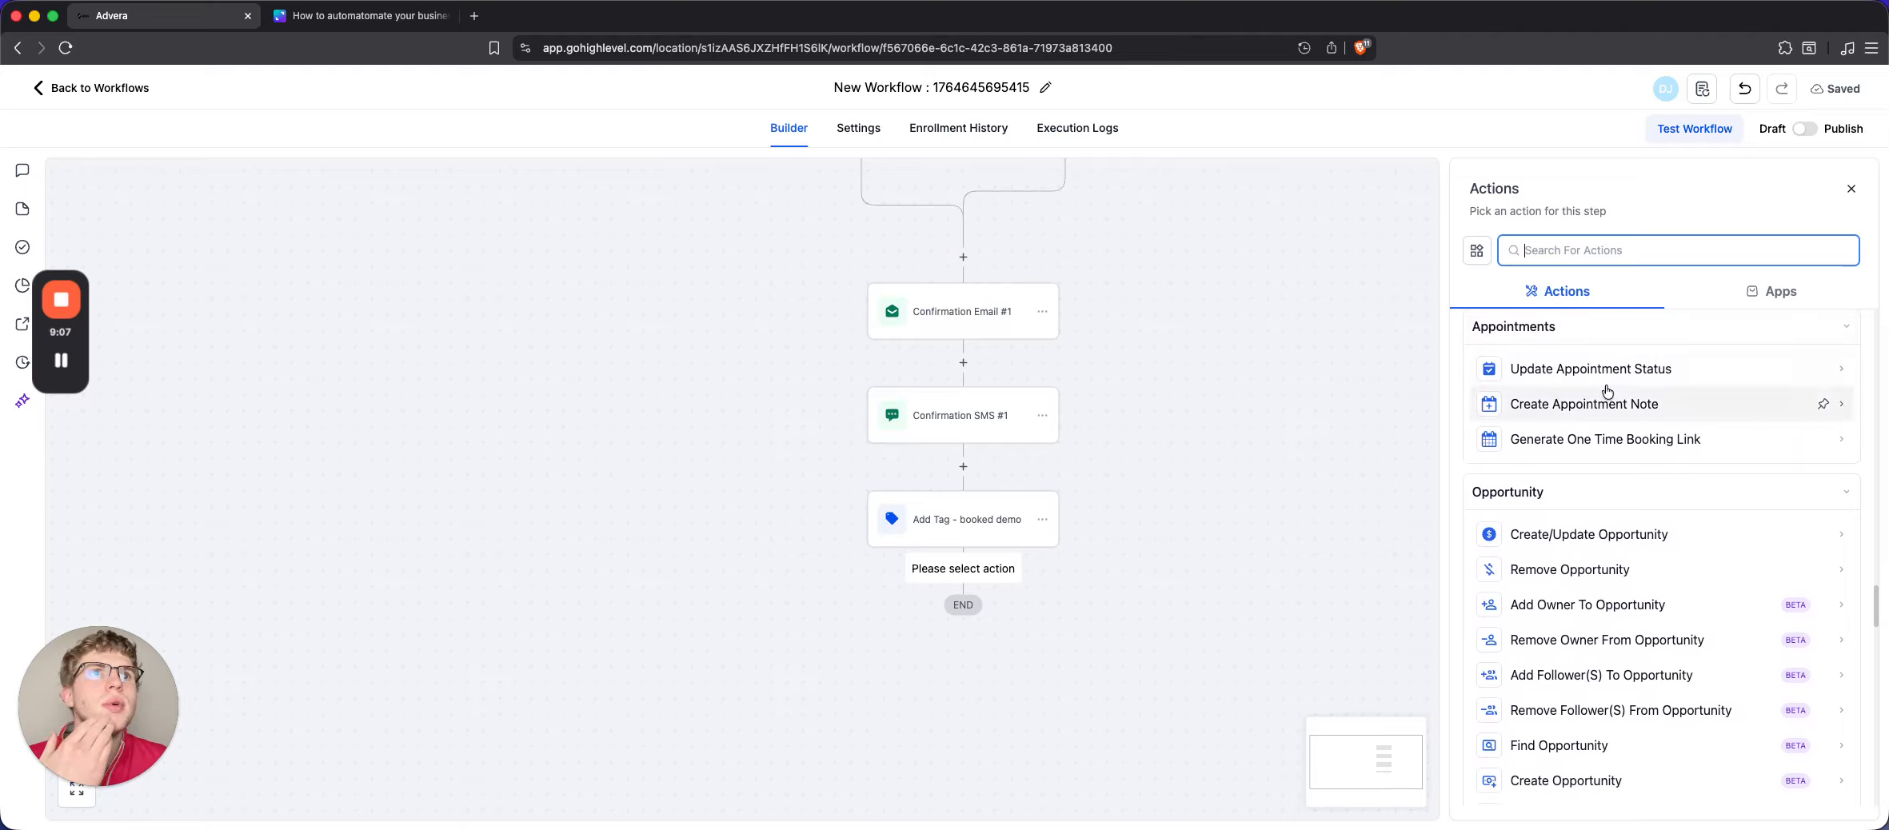
scroll(1600, 448, down, 2)
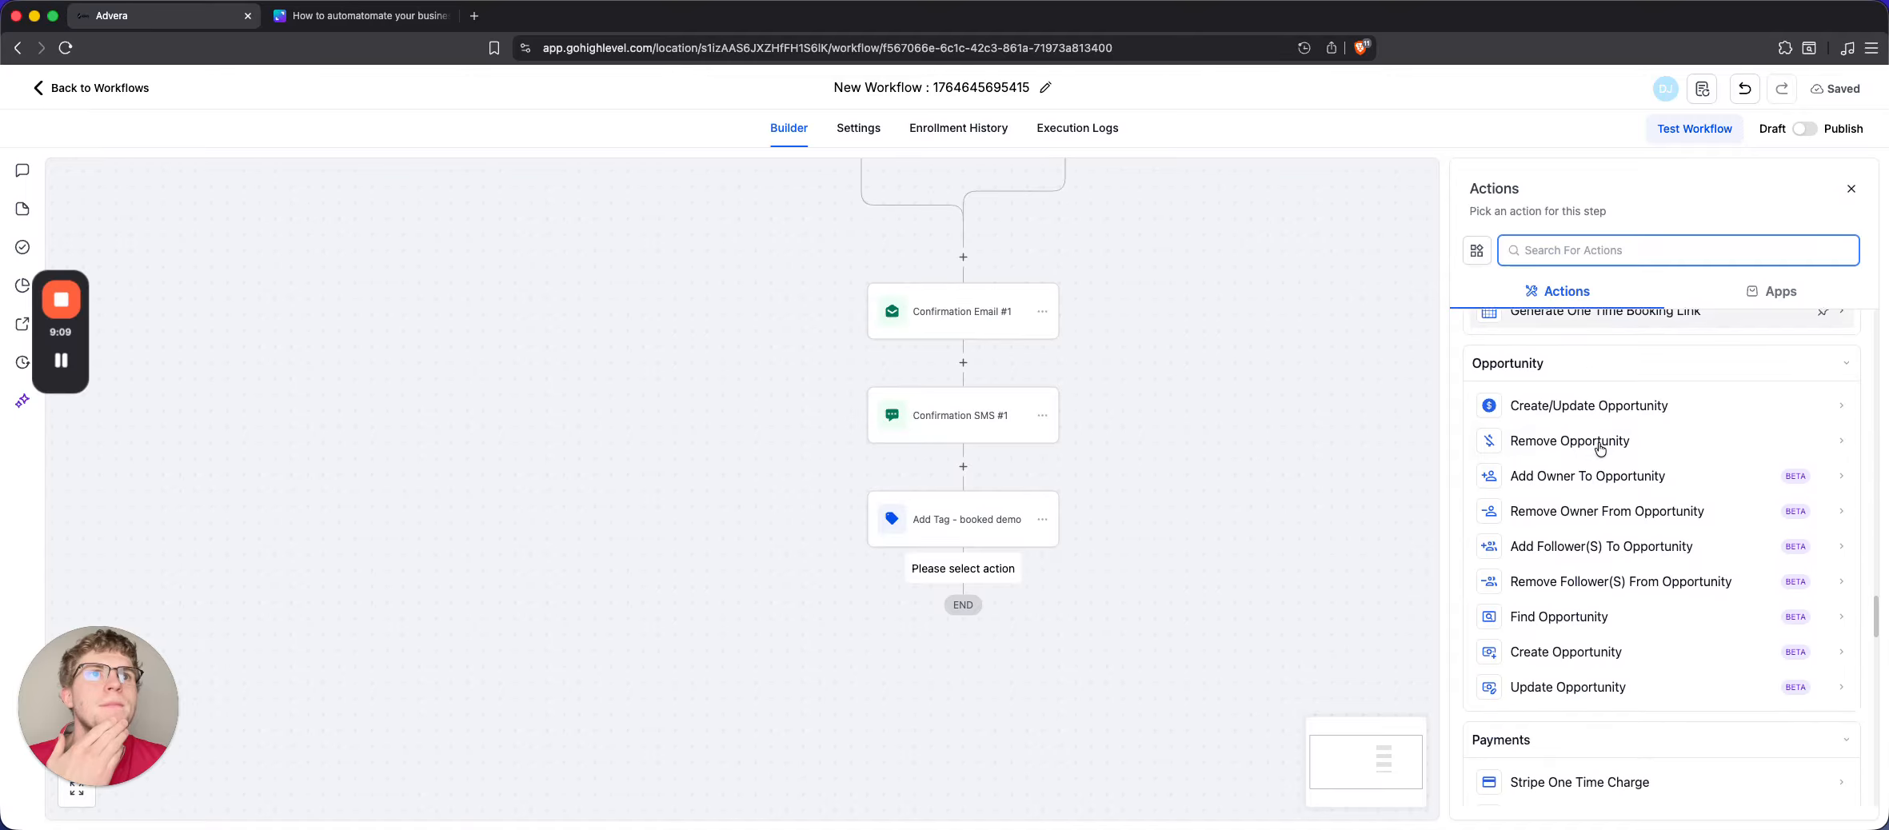
click(1604, 404)
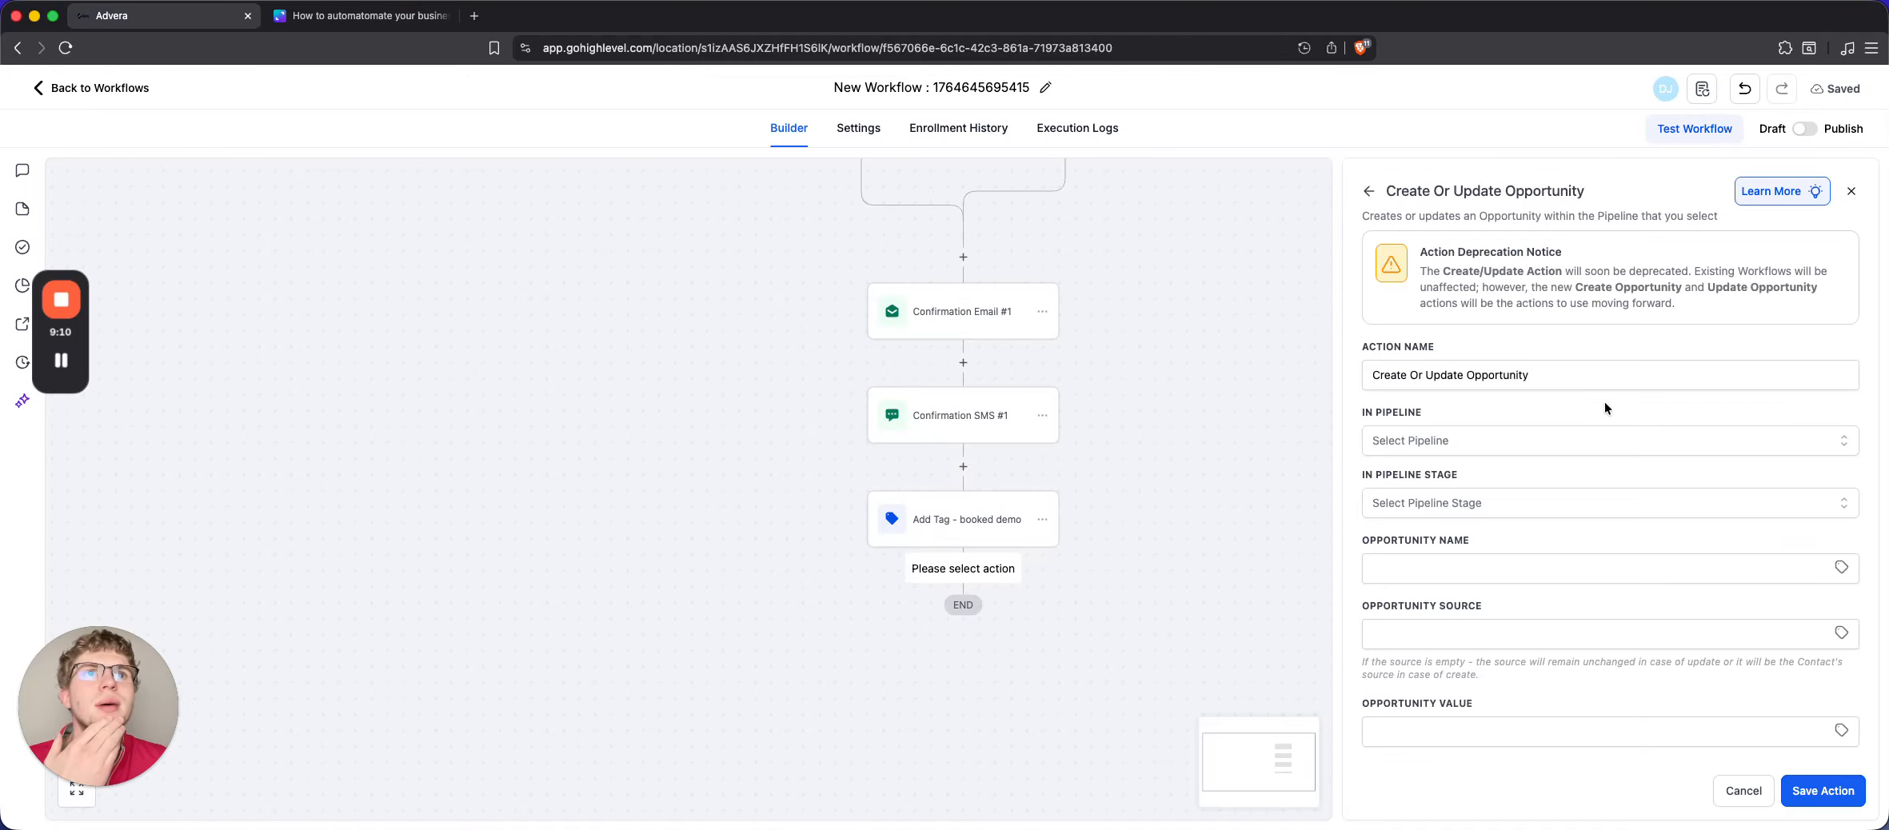
Set the opportunity action's pipeline to MAIN PIPE and its pipeline stage to Booked Demo
click(1447, 440)
click(1436, 512)
click(1455, 504)
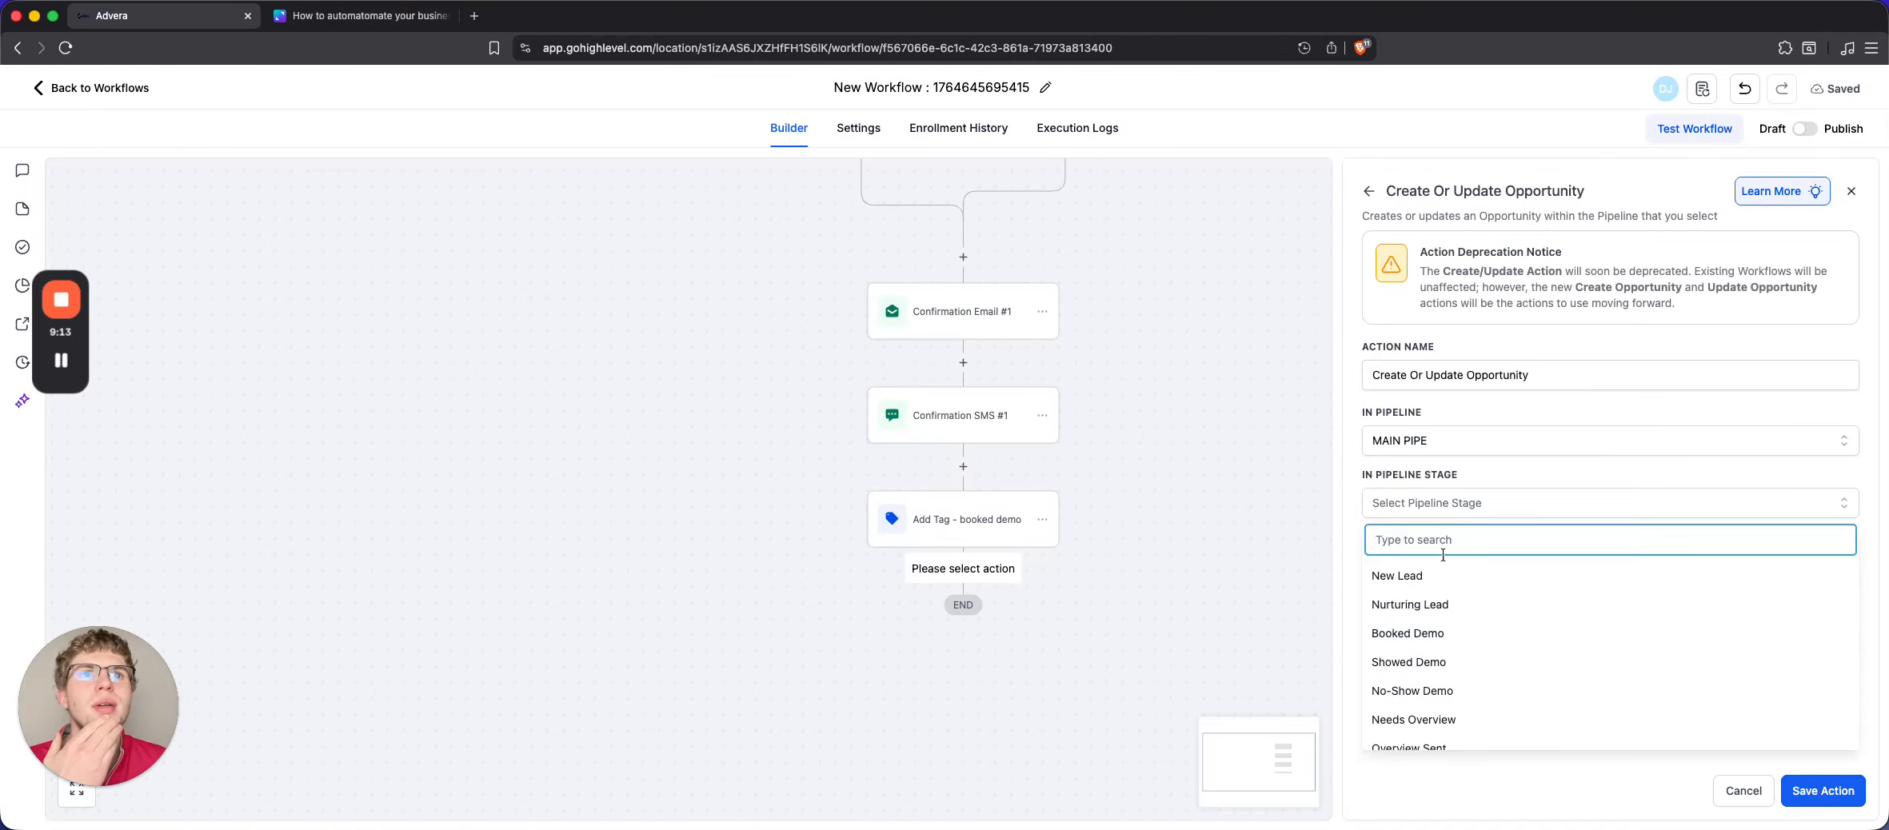
scroll(1464, 632, down, 1)
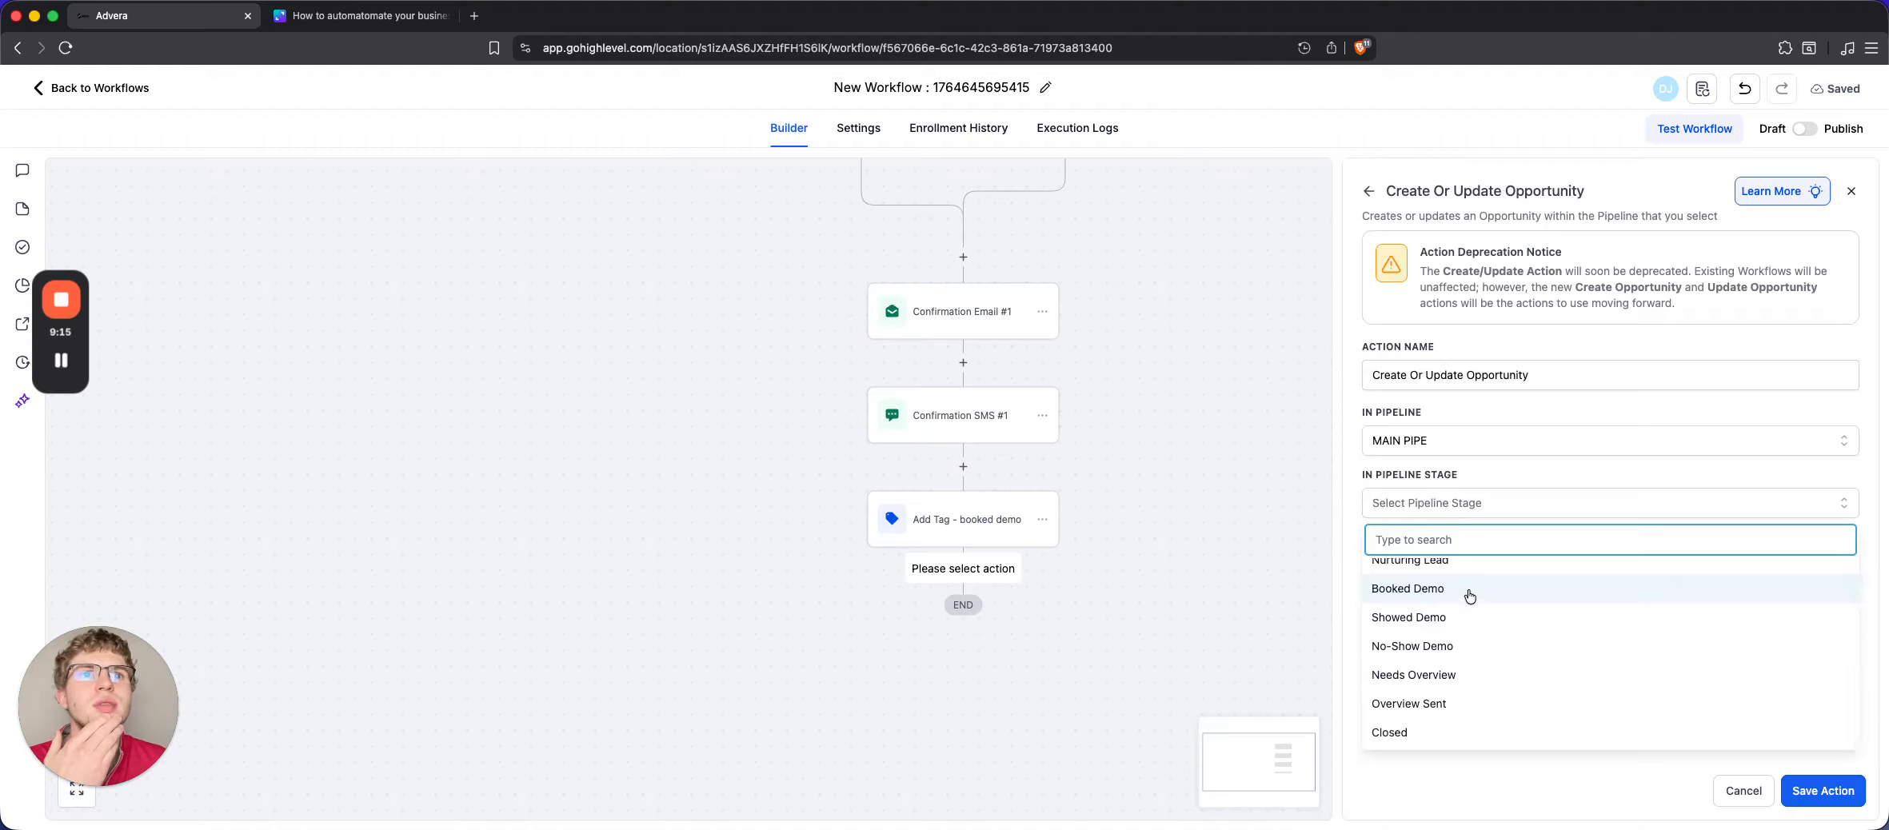
click(1470, 596)
Fill the opportunity name with the contact's Full Name custom value and save the action with no opportunity value
click(1491, 562)
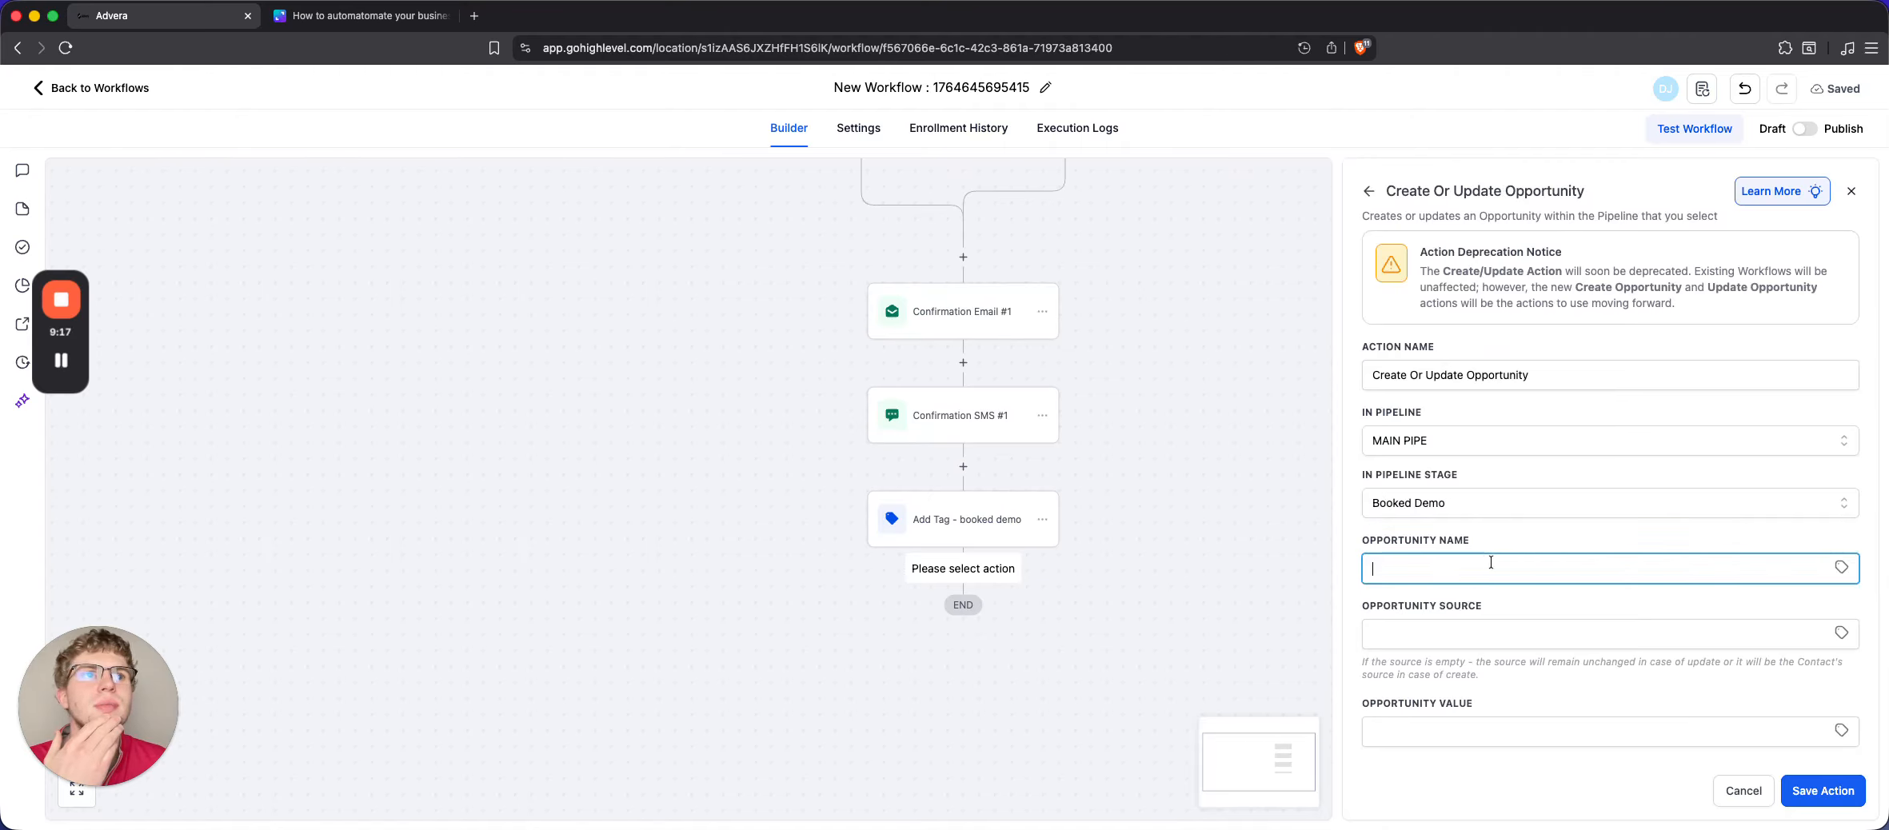
click(1839, 569)
click(1752, 620)
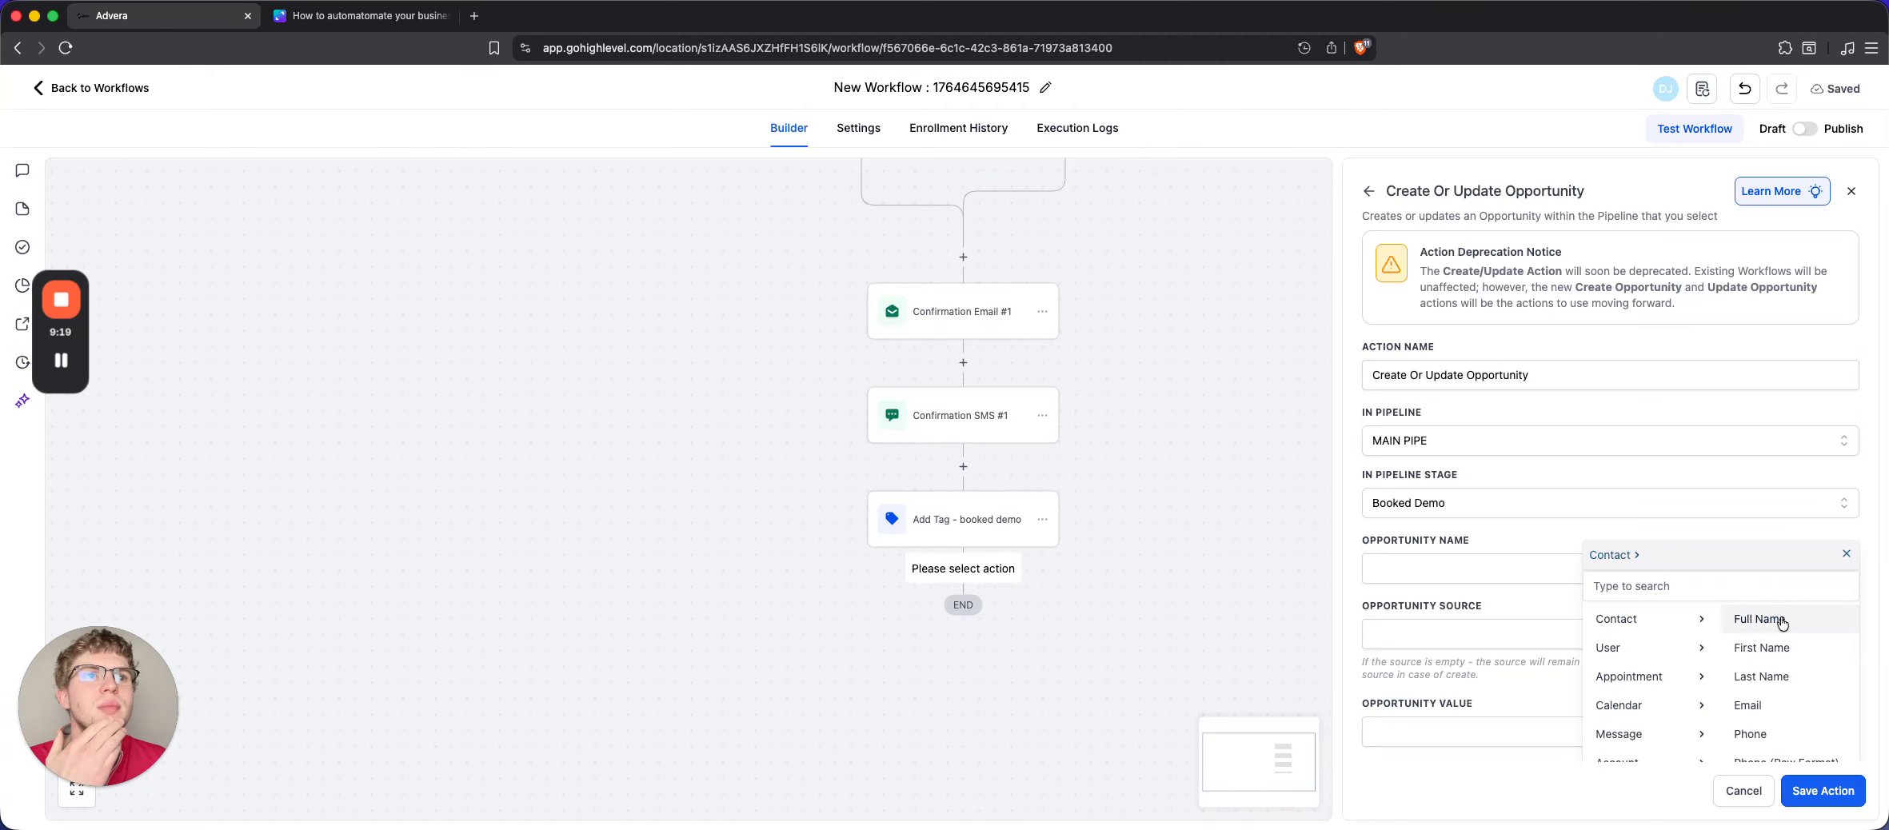
click(1782, 620)
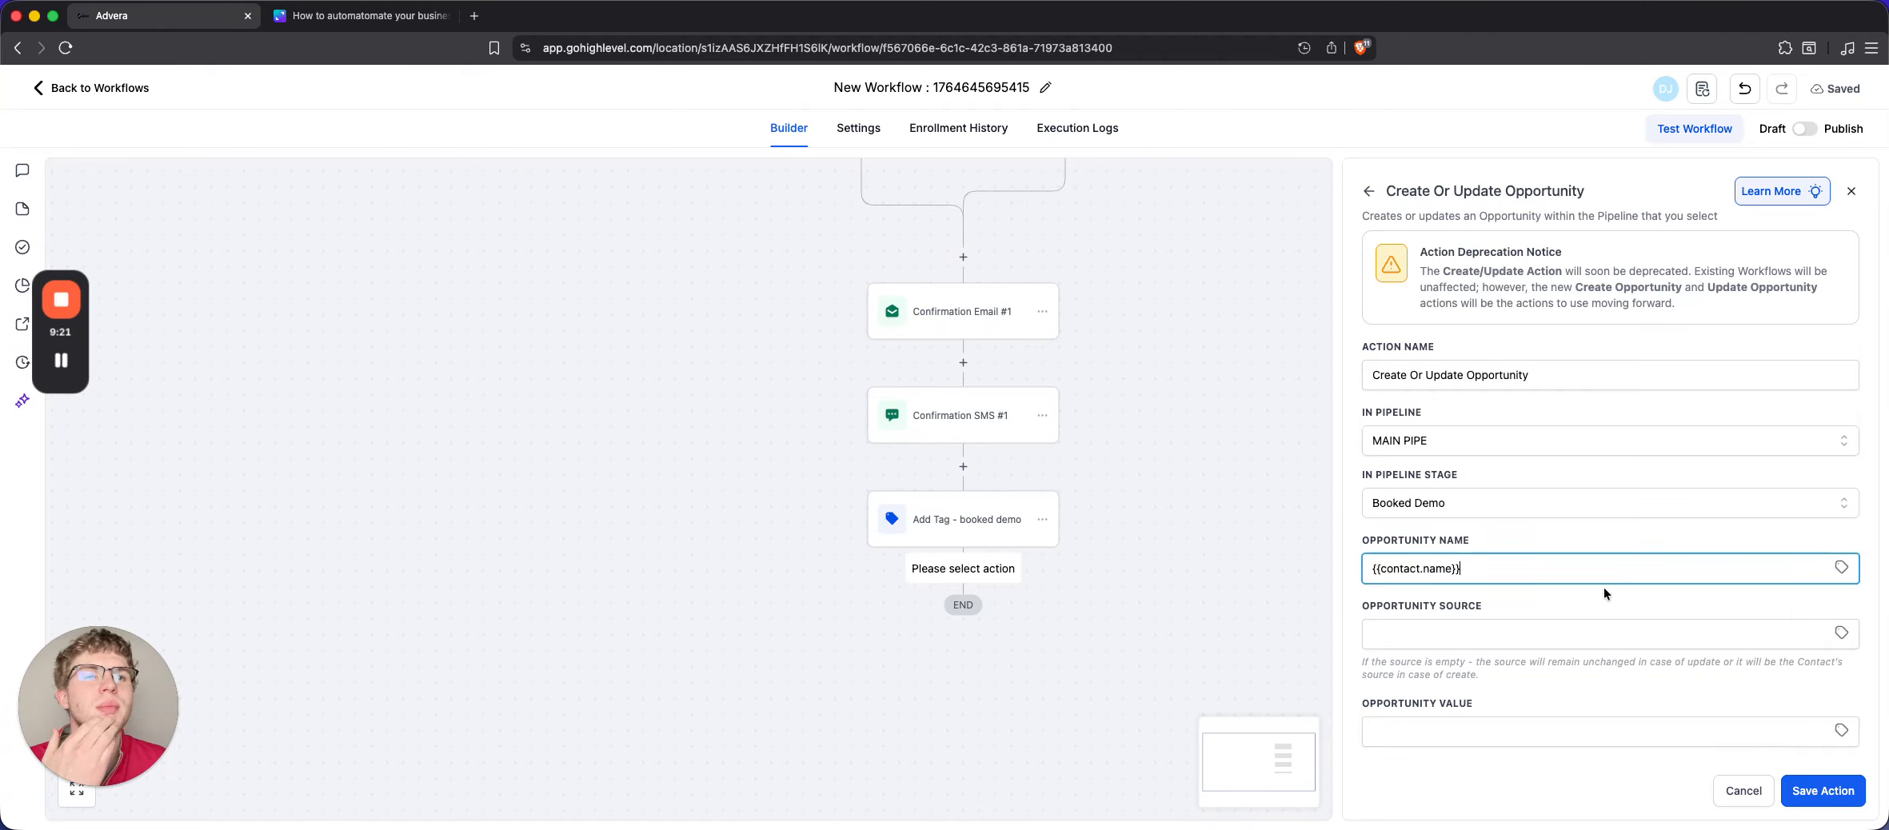
scroll(1512, 728, down, 3)
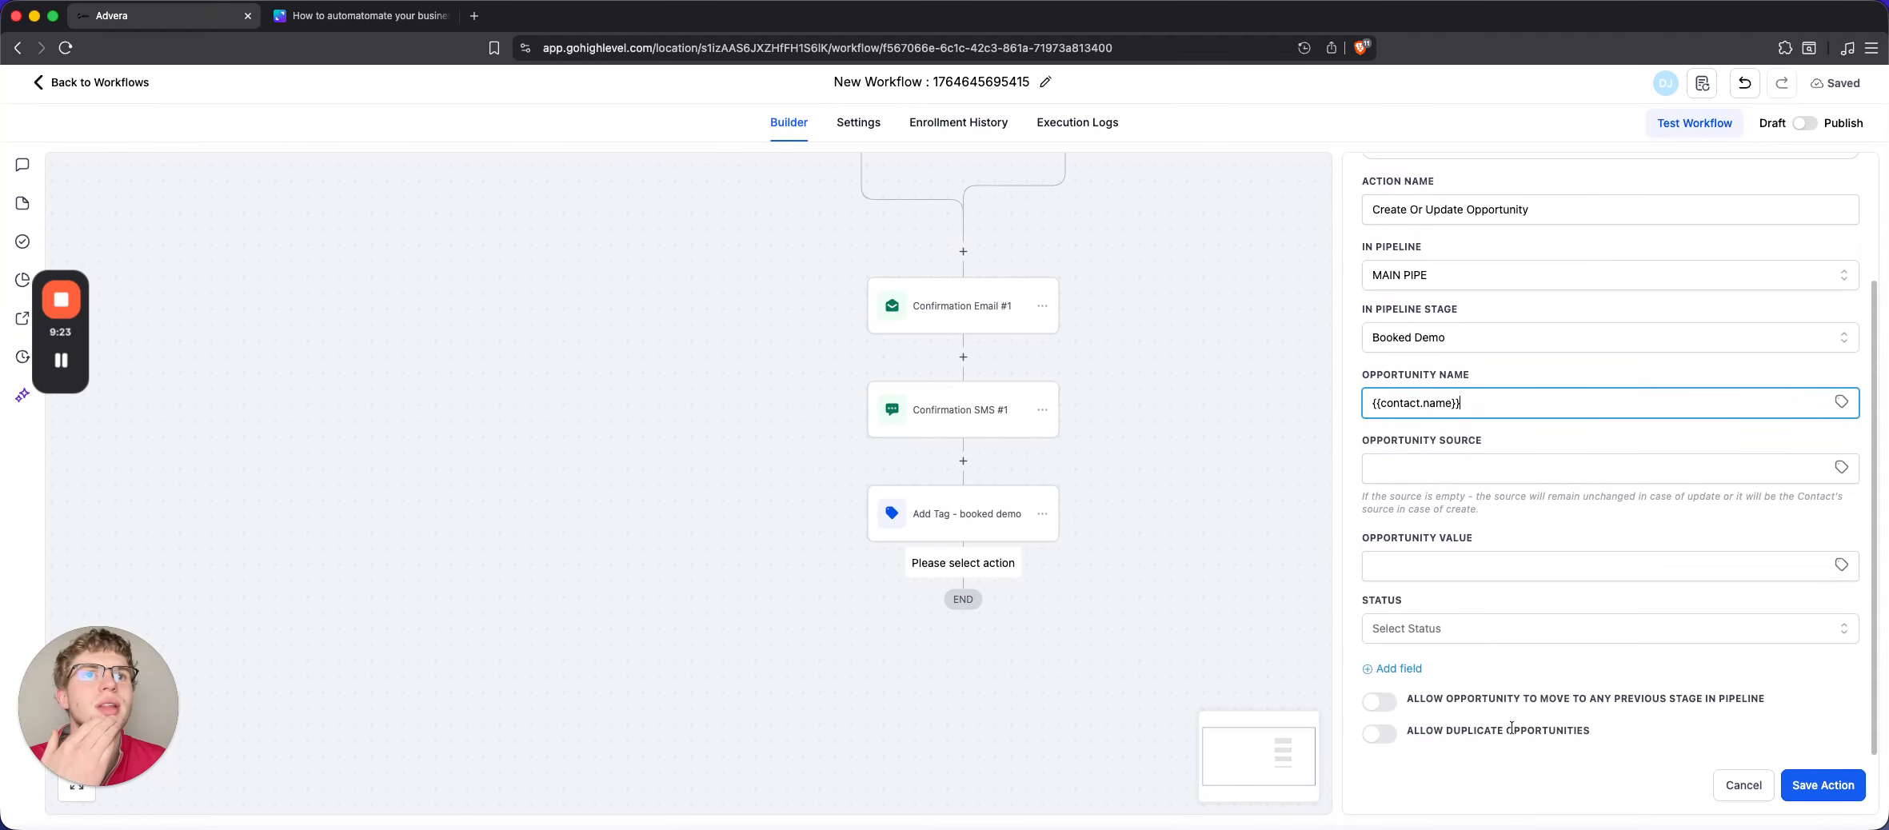
click(1480, 573)
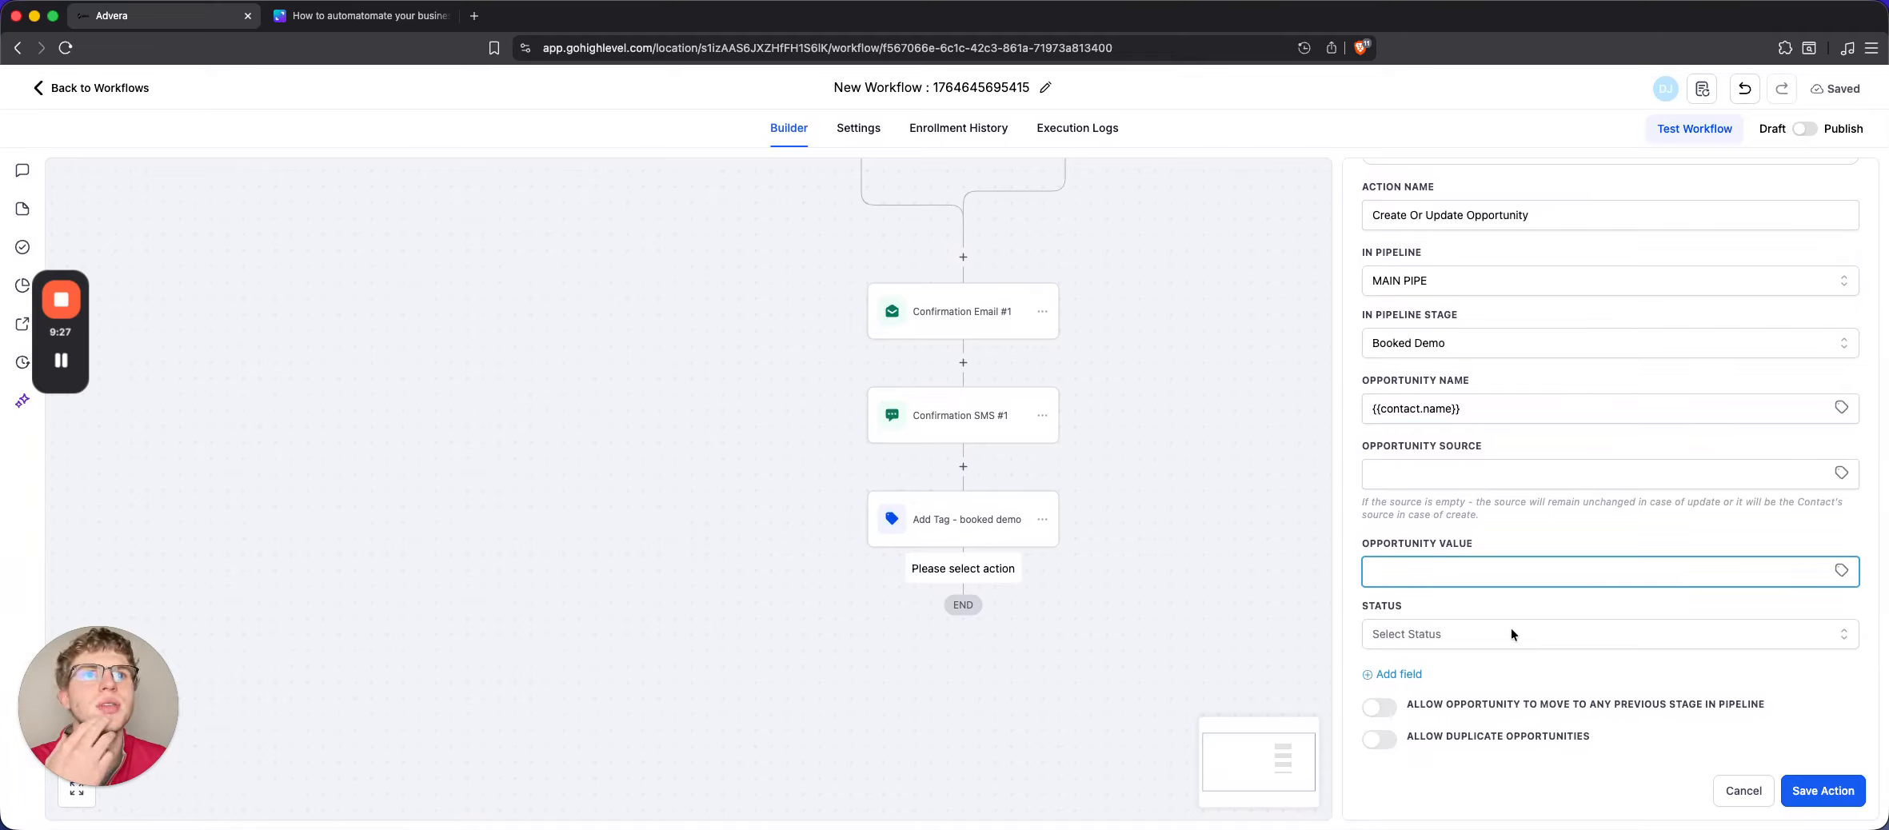
click(1823, 790)
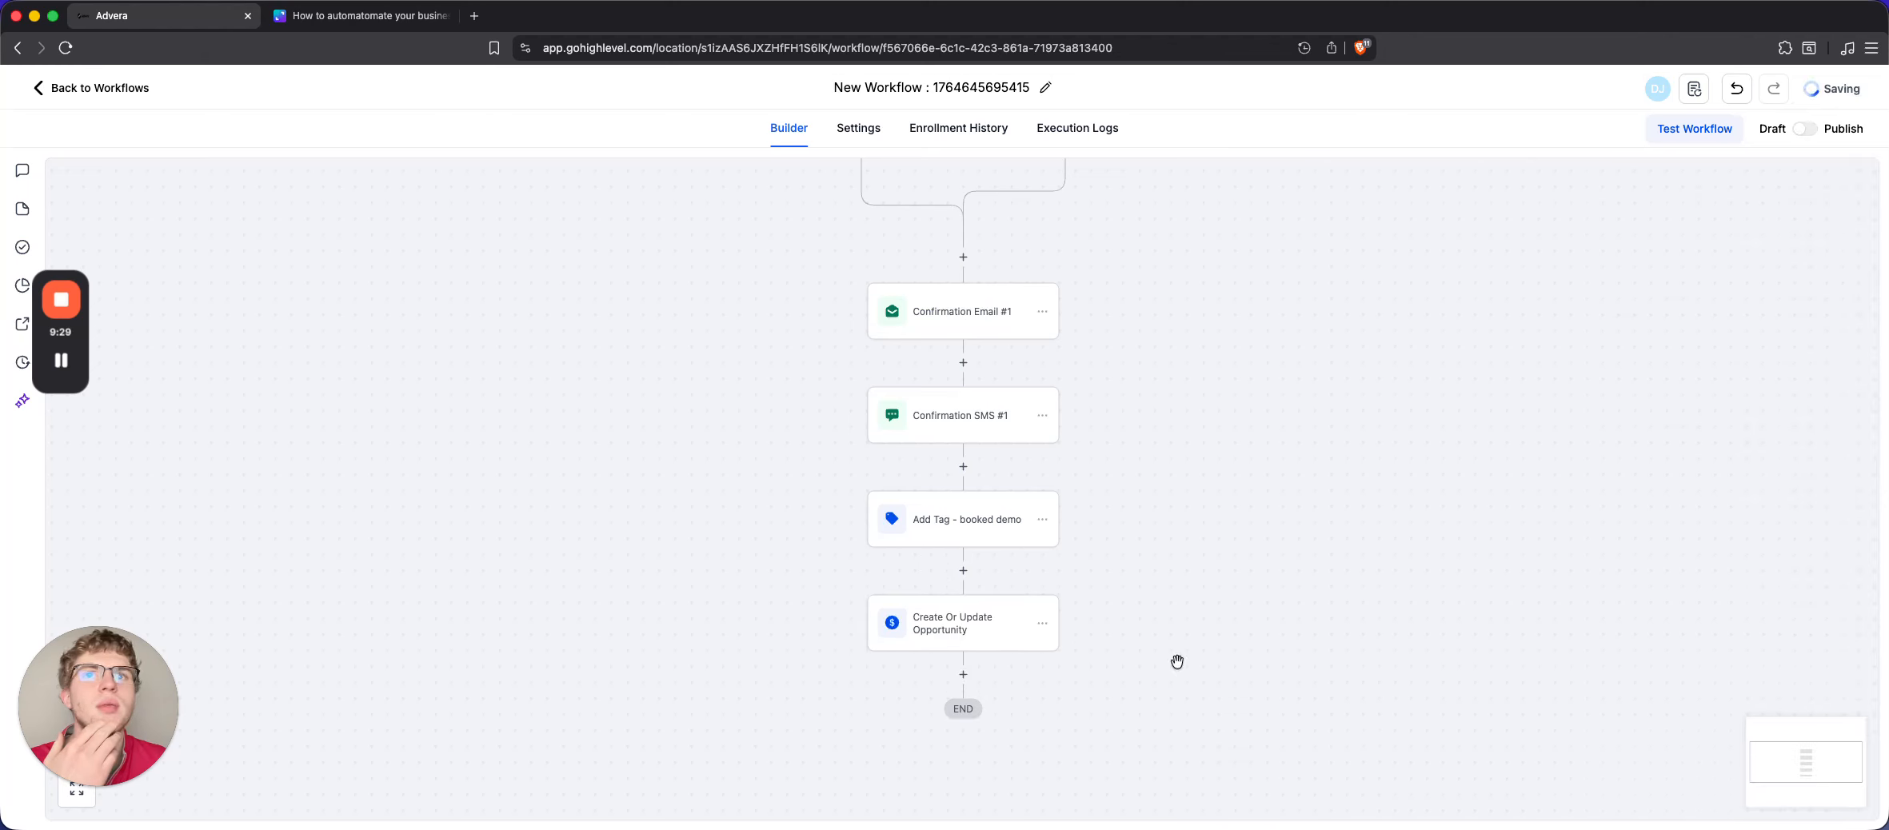
Rename the opportunity action to "Update Opportunity to Booked Demo" and save it
click(968, 626)
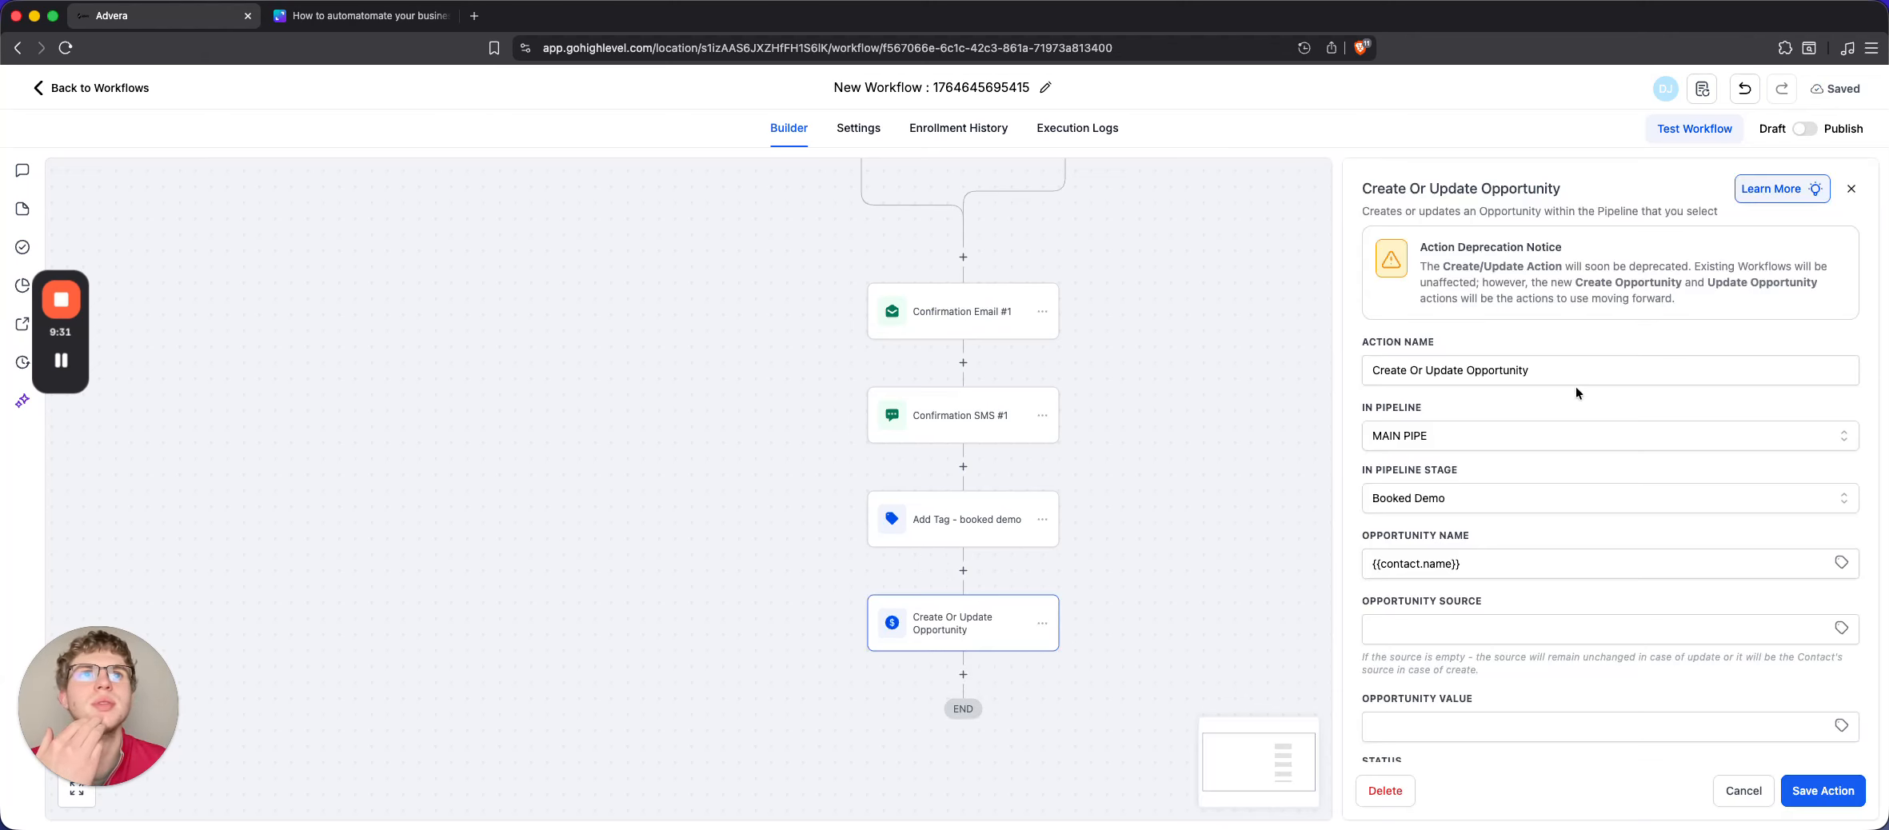
click(1564, 367)
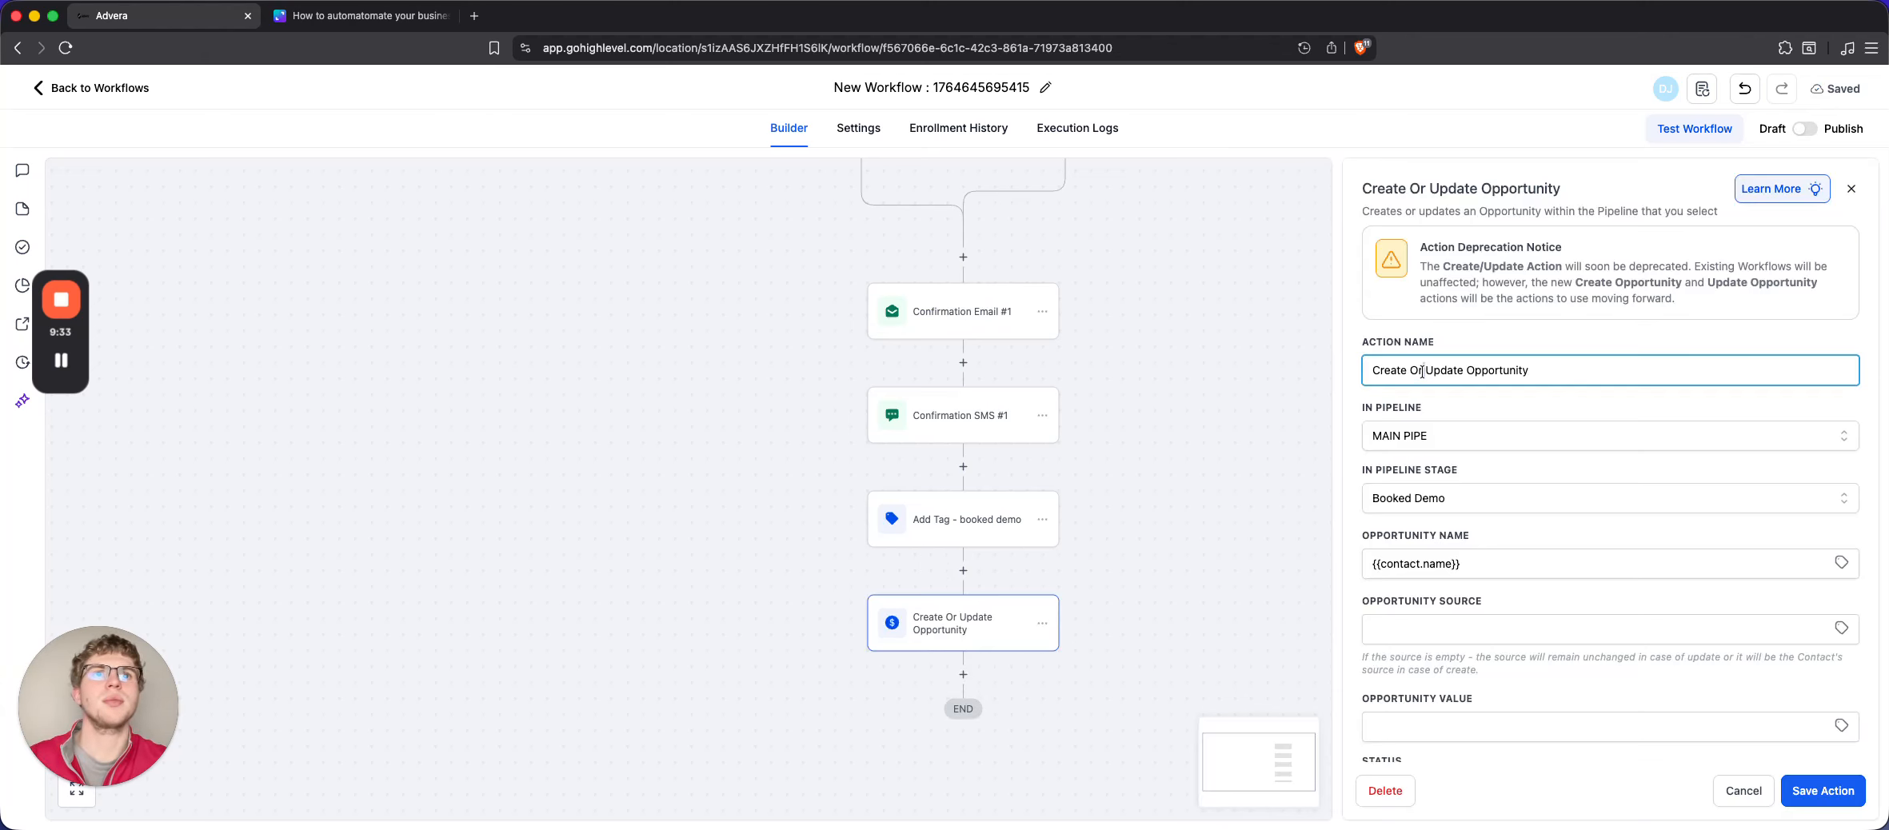
drag(1422, 370, 1368, 371)
key(BackSpace)
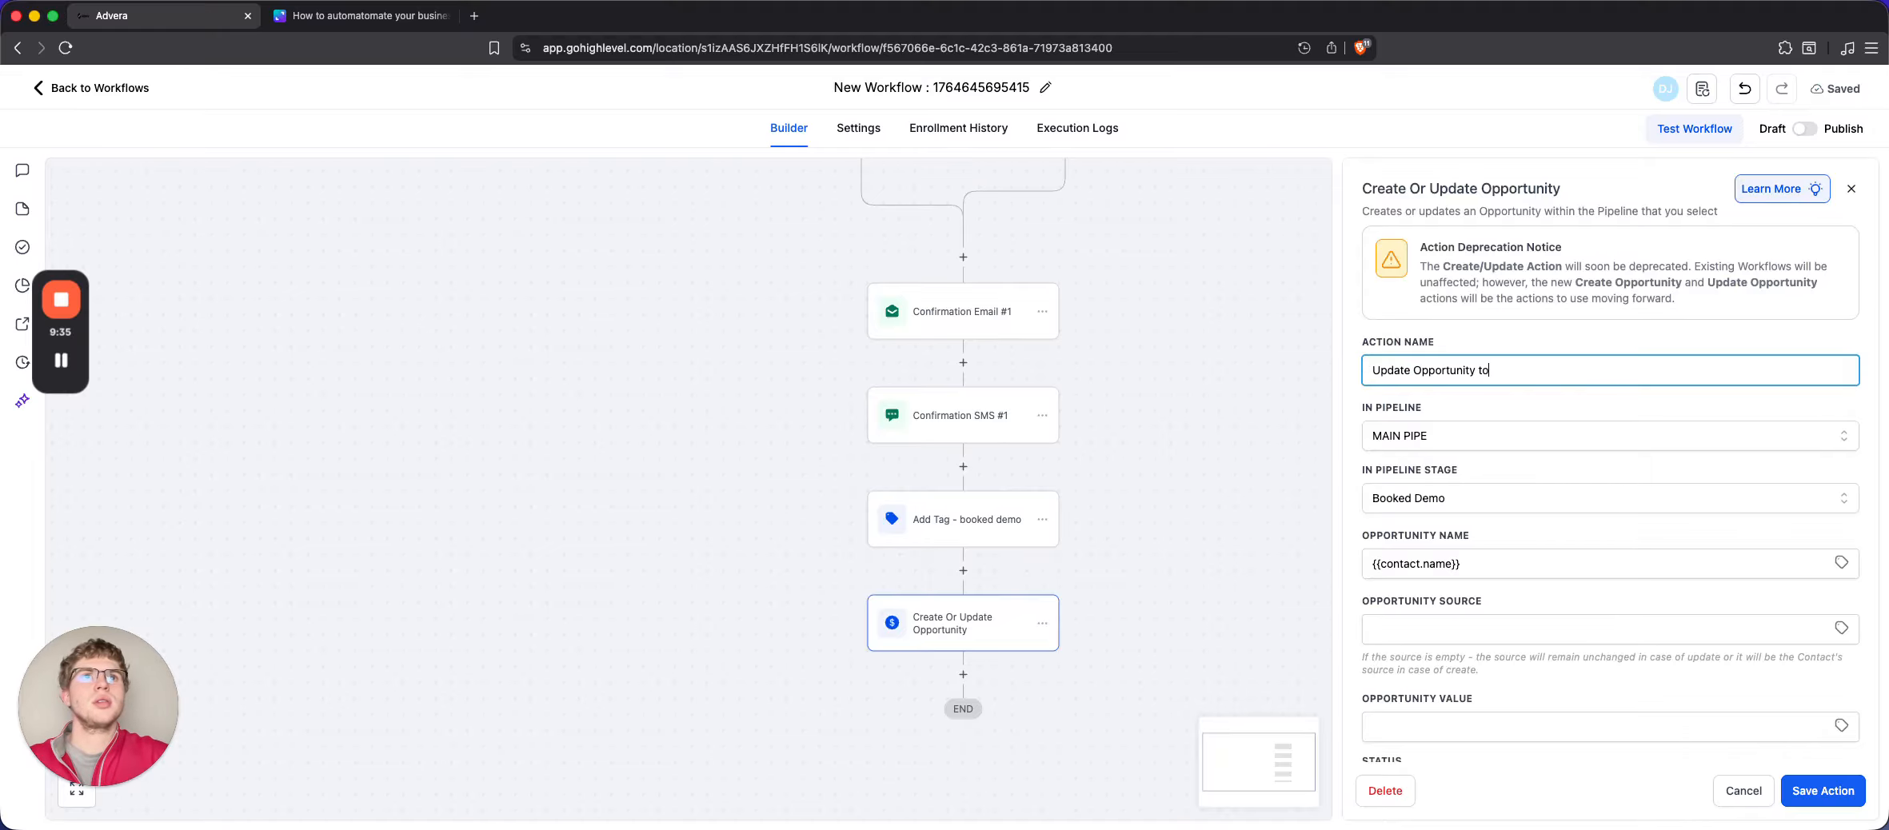
text(to Booked Demo)
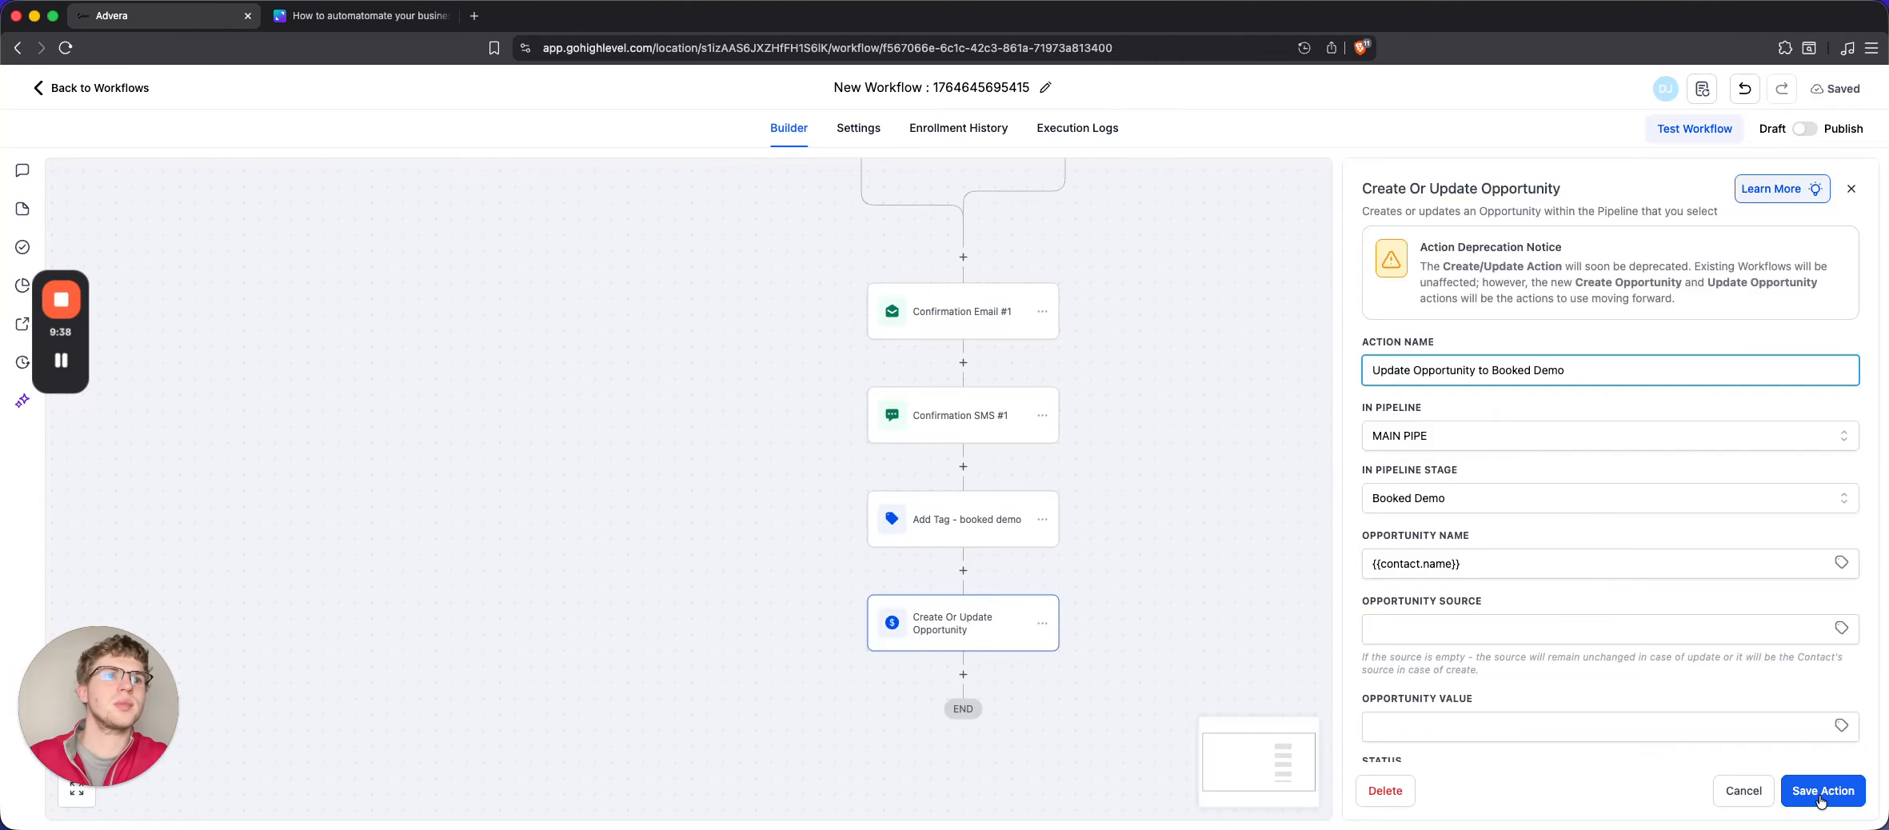
click(1823, 792)
Insert a Wait action after the "Update Opportunity to Booked Demo" action
scroll(902, 376, up, 2)
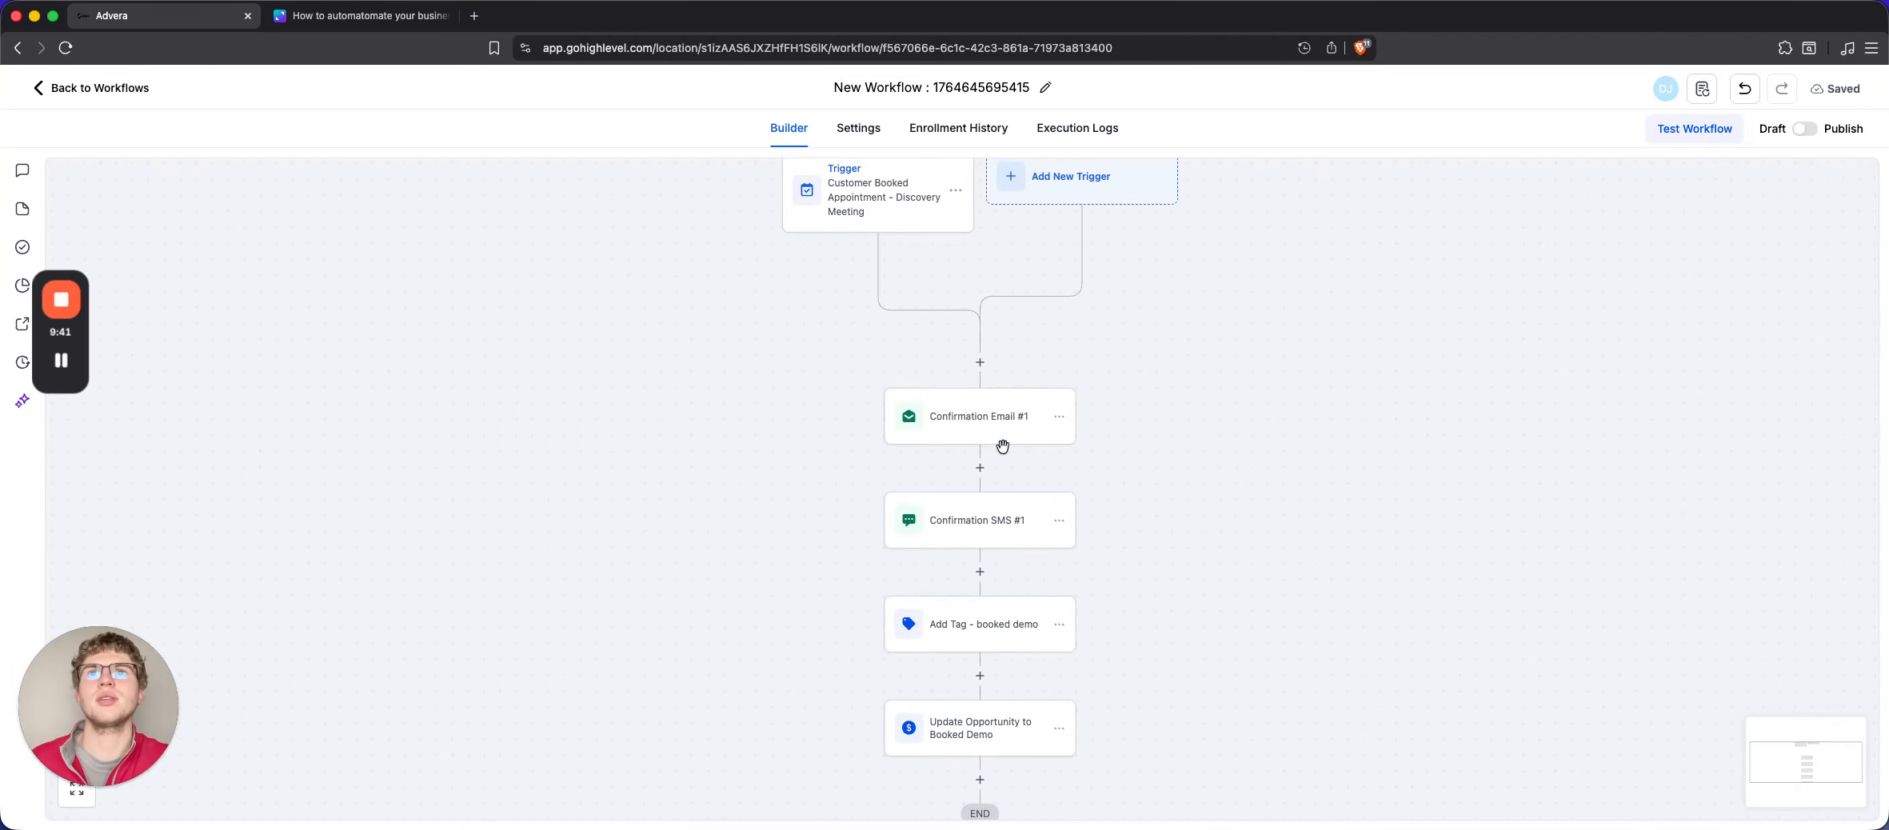
scroll(1012, 622, down, 2)
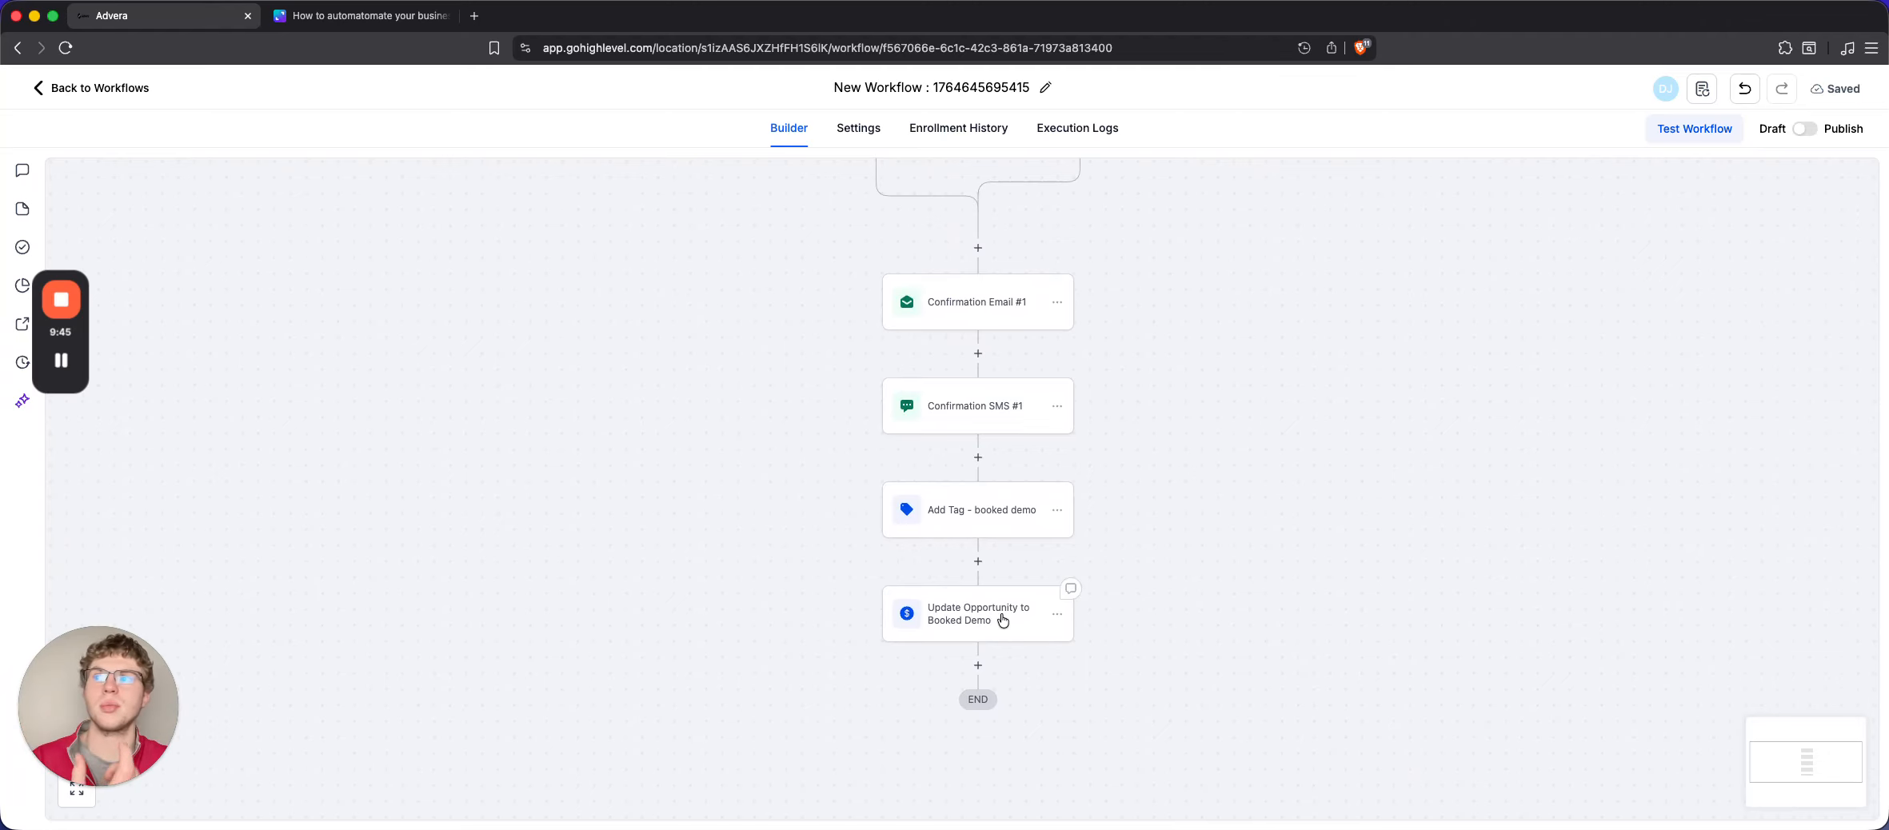
scroll(1003, 620, down, 1)
click(970, 640)
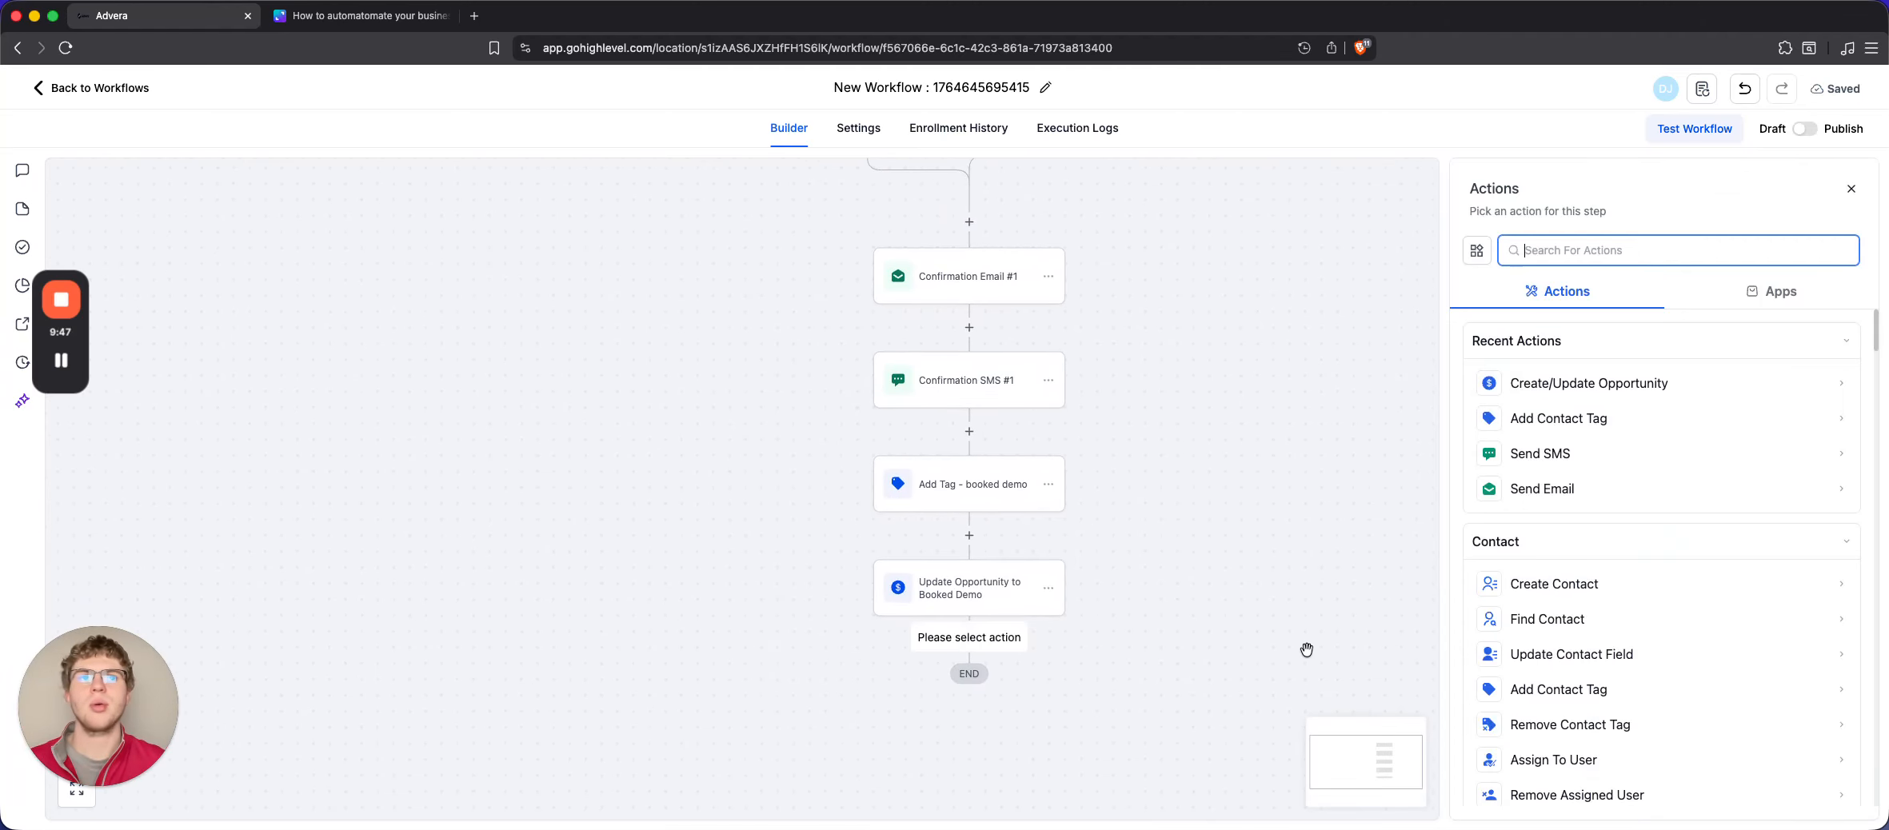
text(wait)
click(1673, 387)
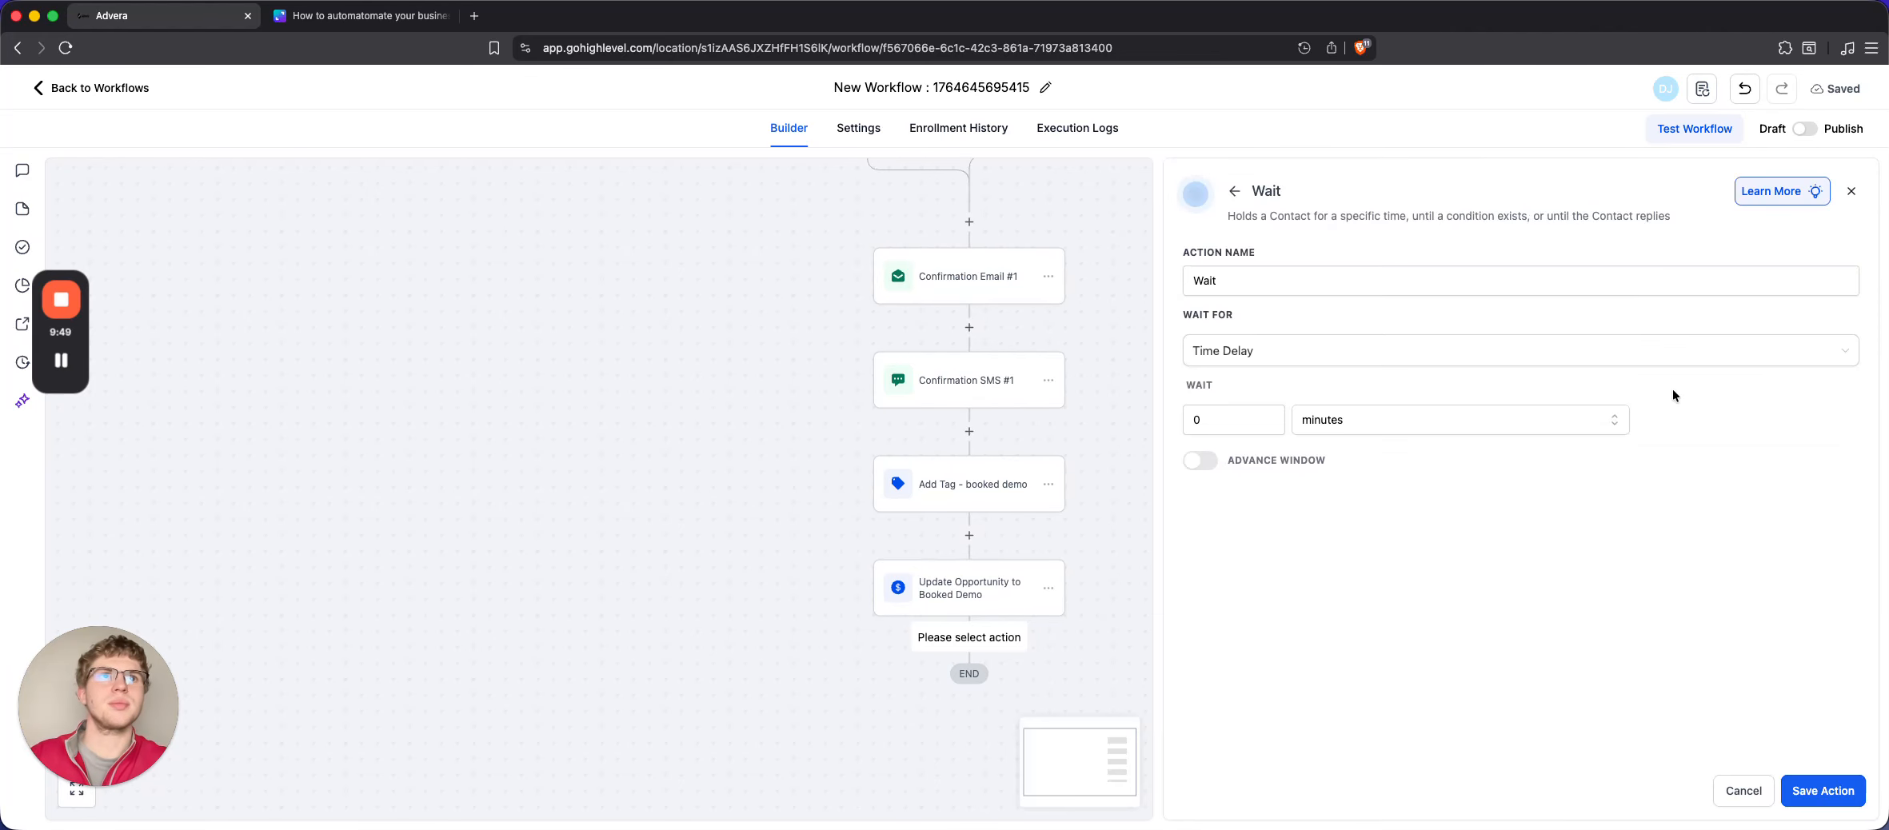
Set the Wait action to 3 days before the Event / Appointment time, moving to the next step if already past, and save it
click(1346, 350)
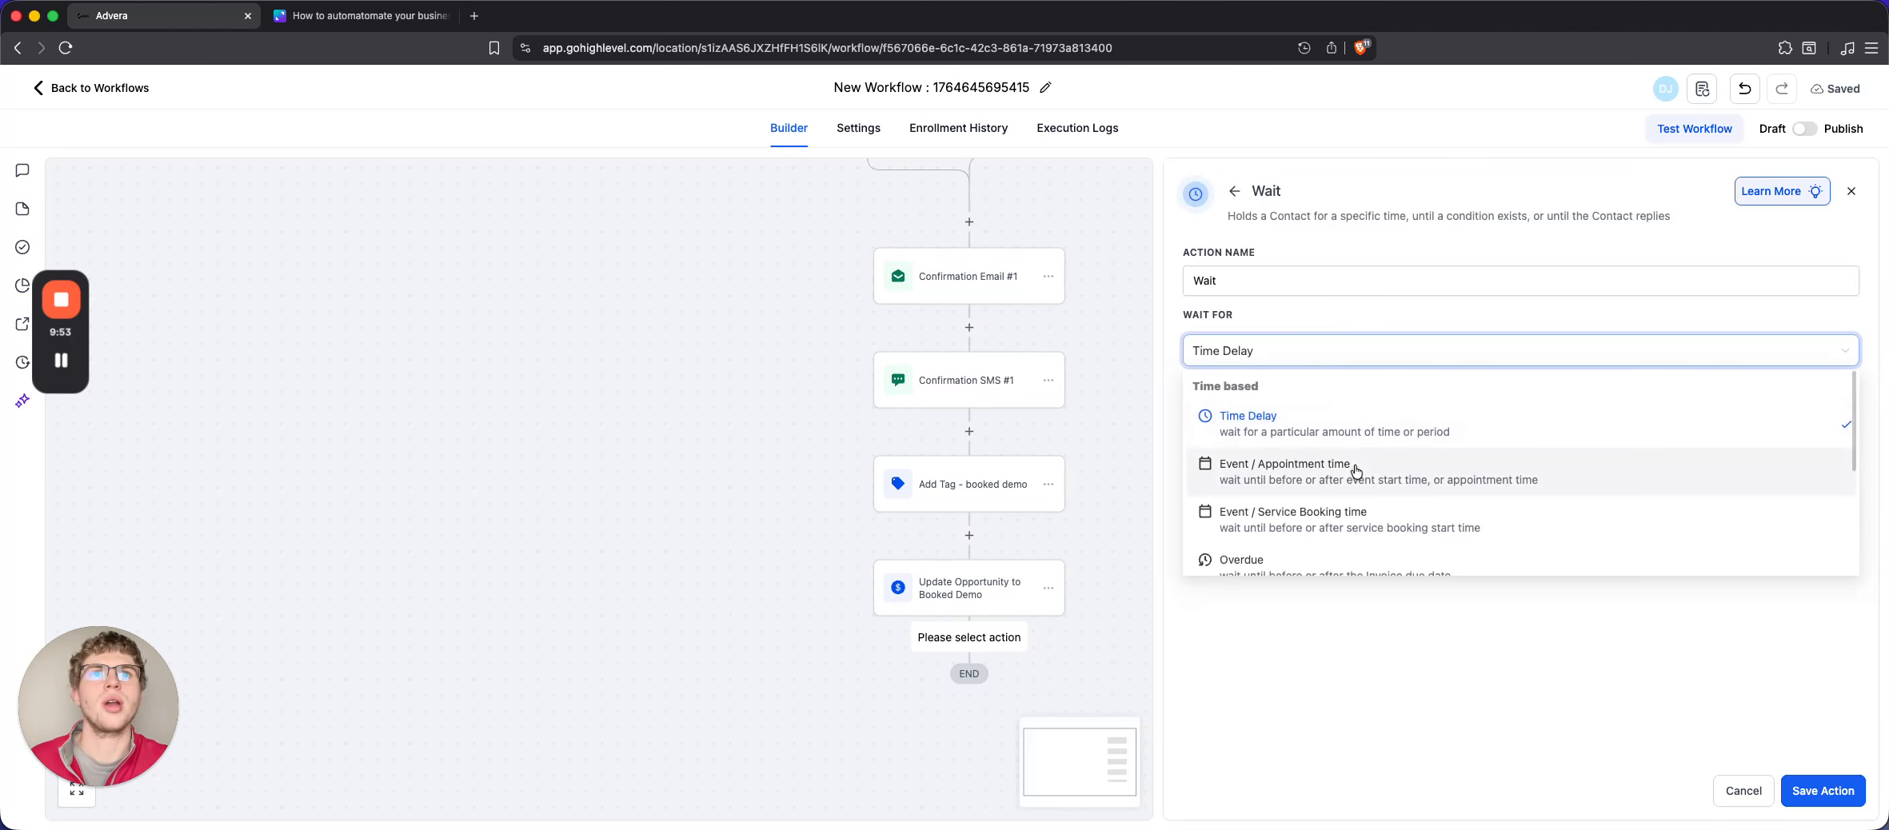
scroll(1350, 456, down, 2)
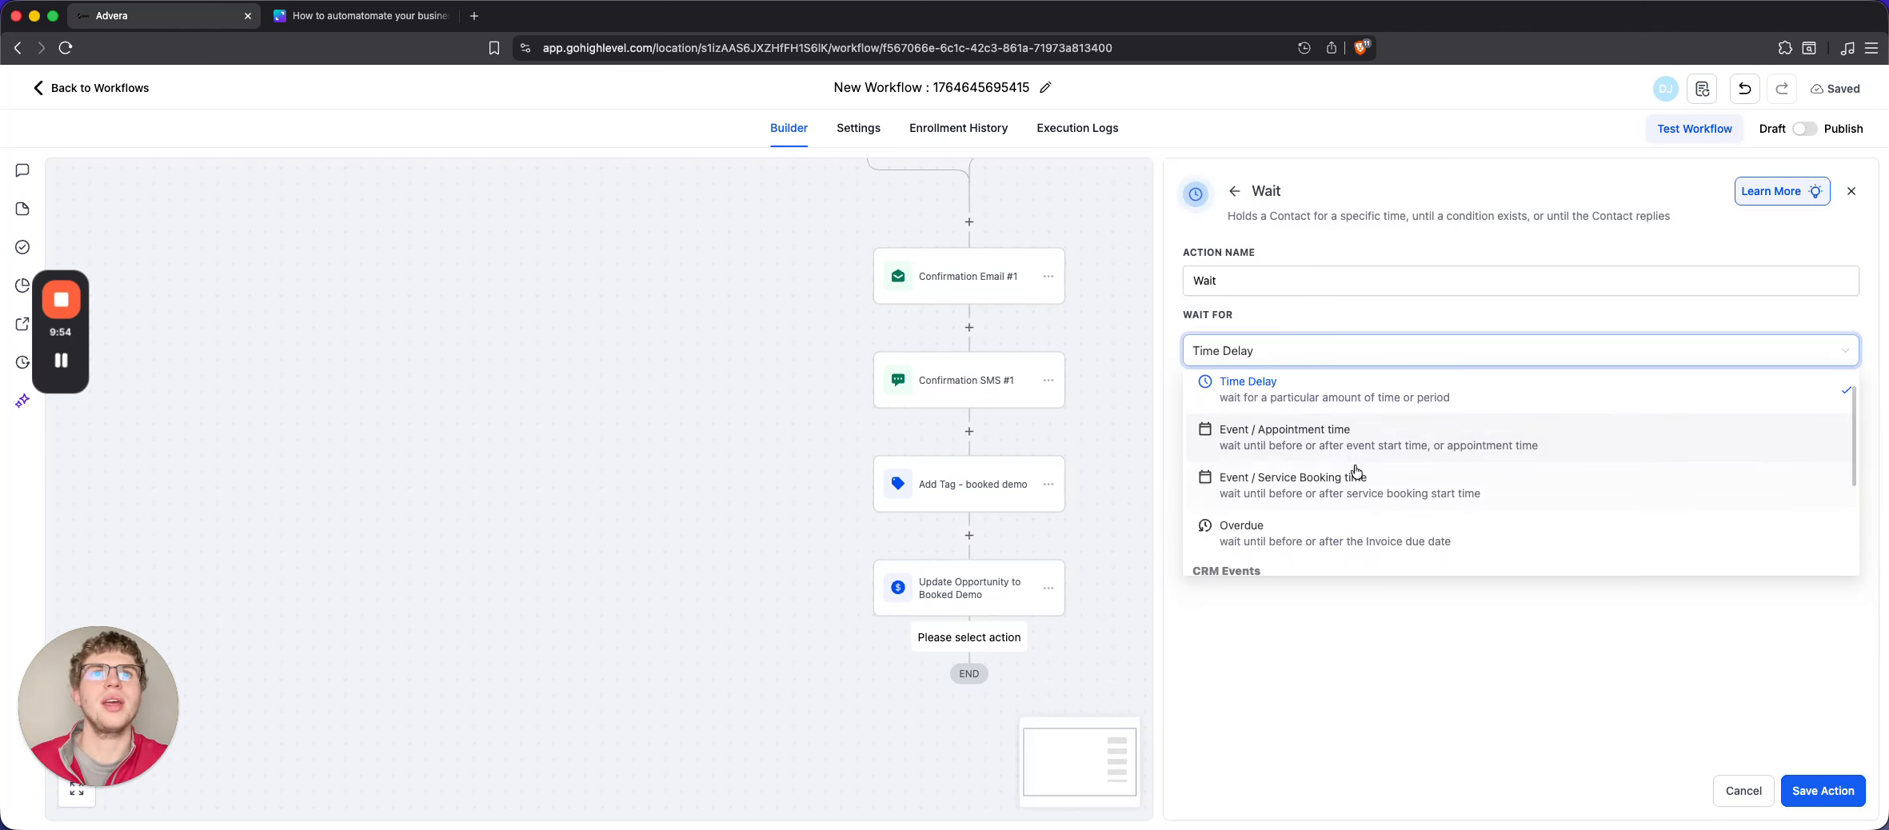
click(1398, 449)
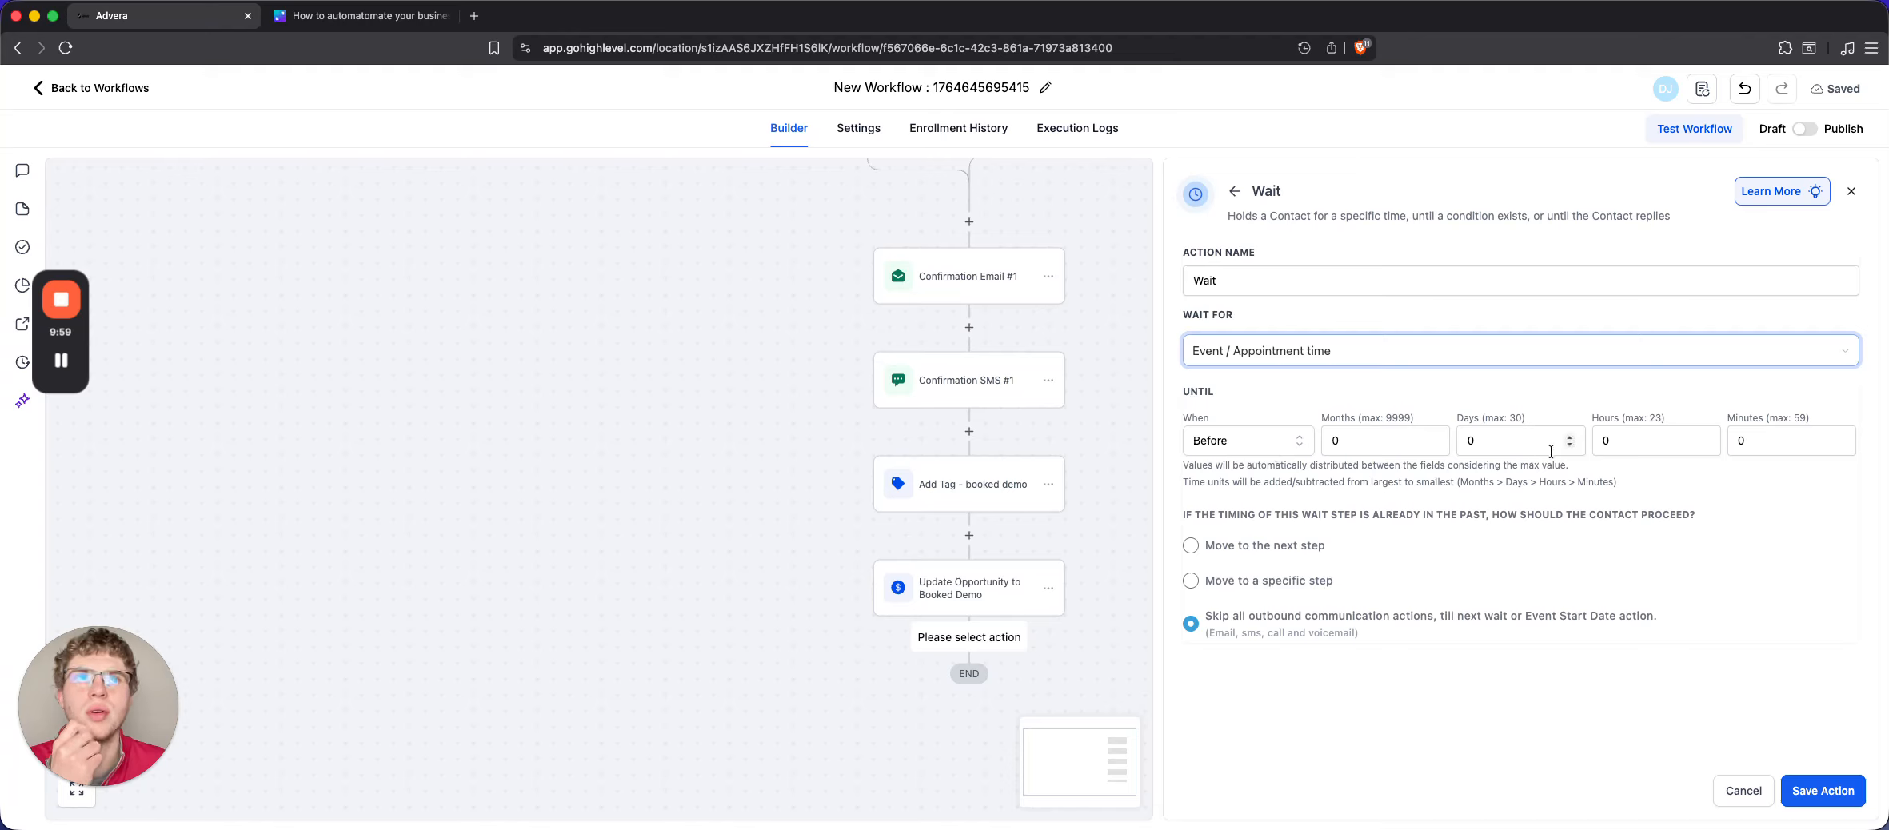
click(1502, 438)
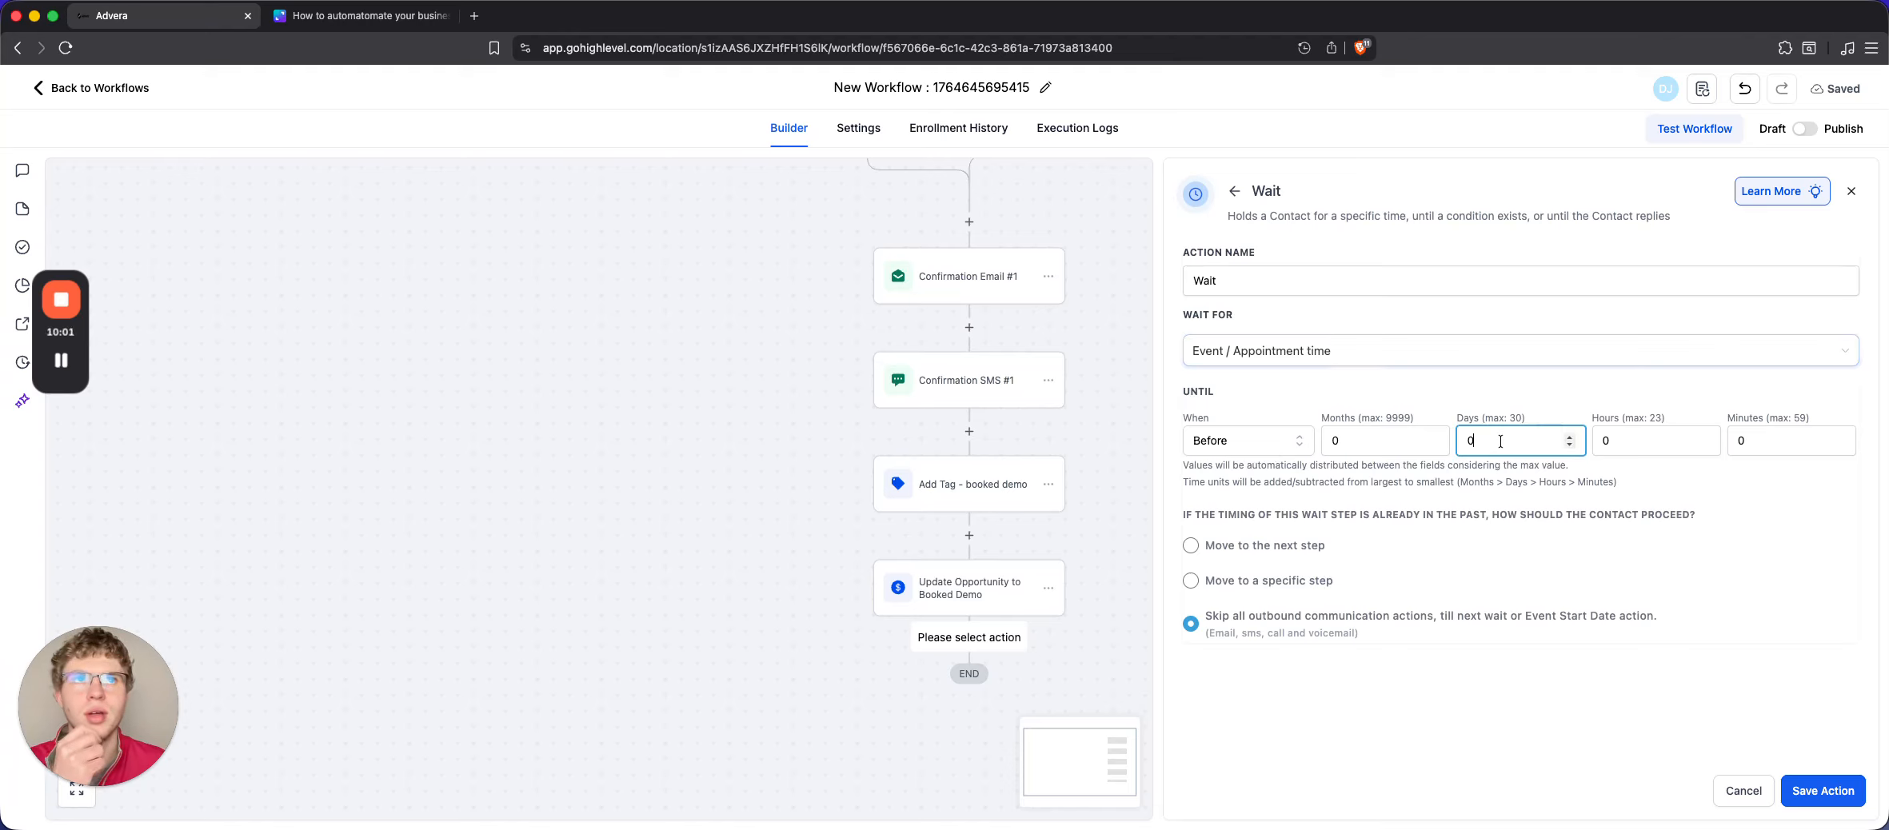
text(3)
key(BackSpace)
key(BackSpace)
text(3)
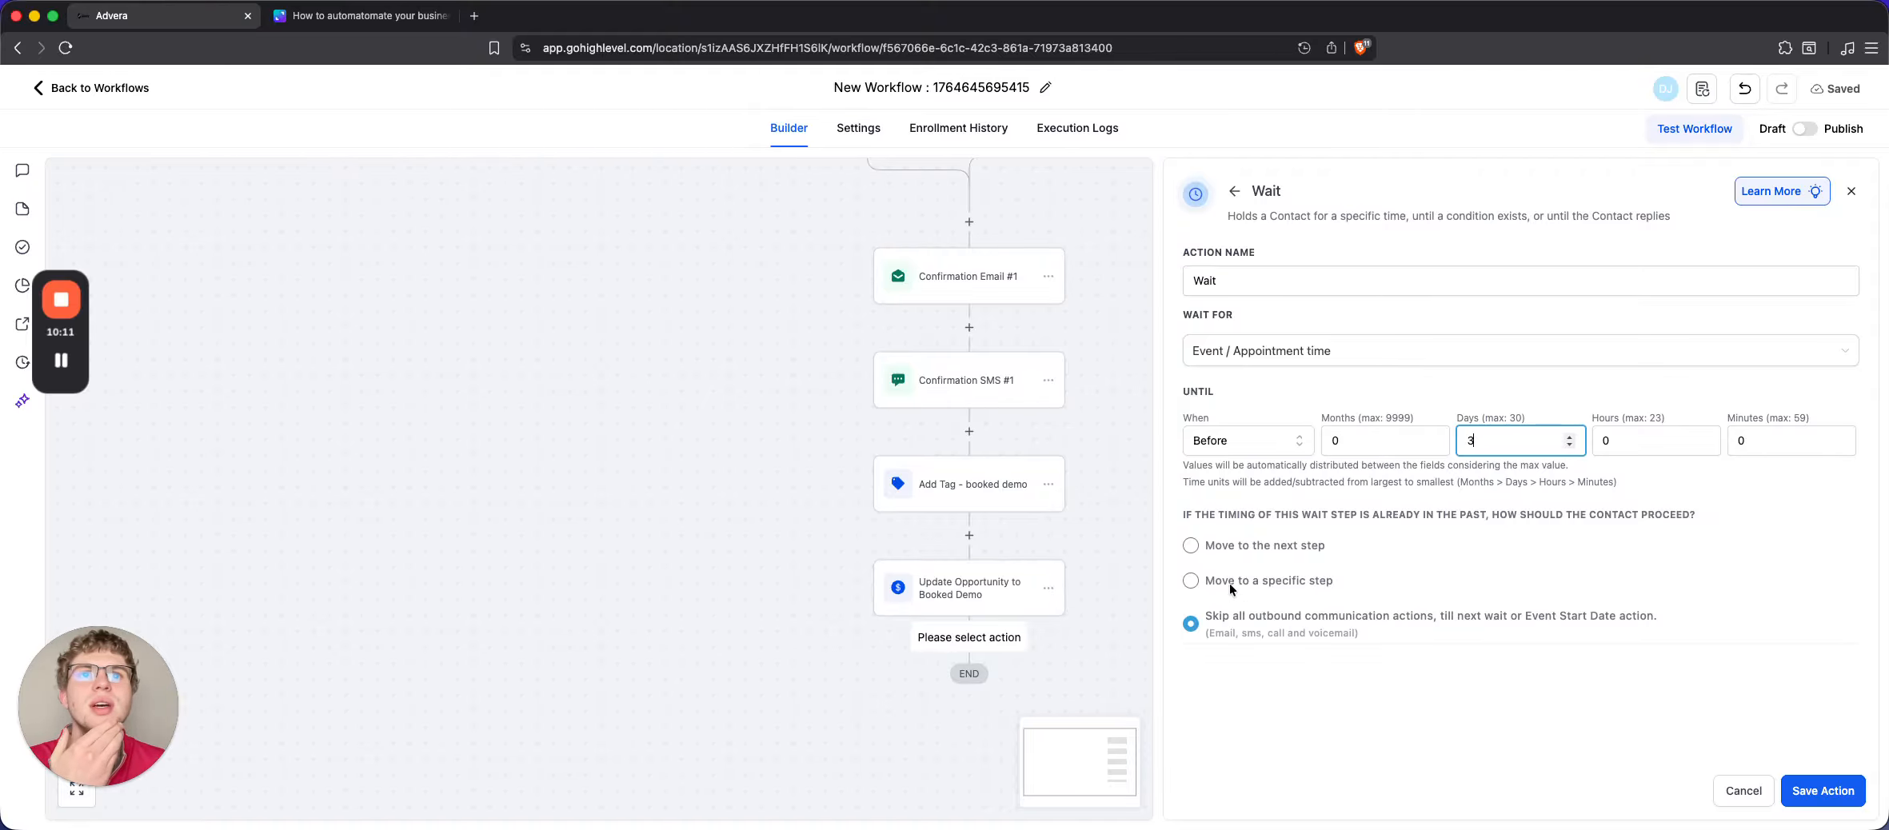
click(1191, 545)
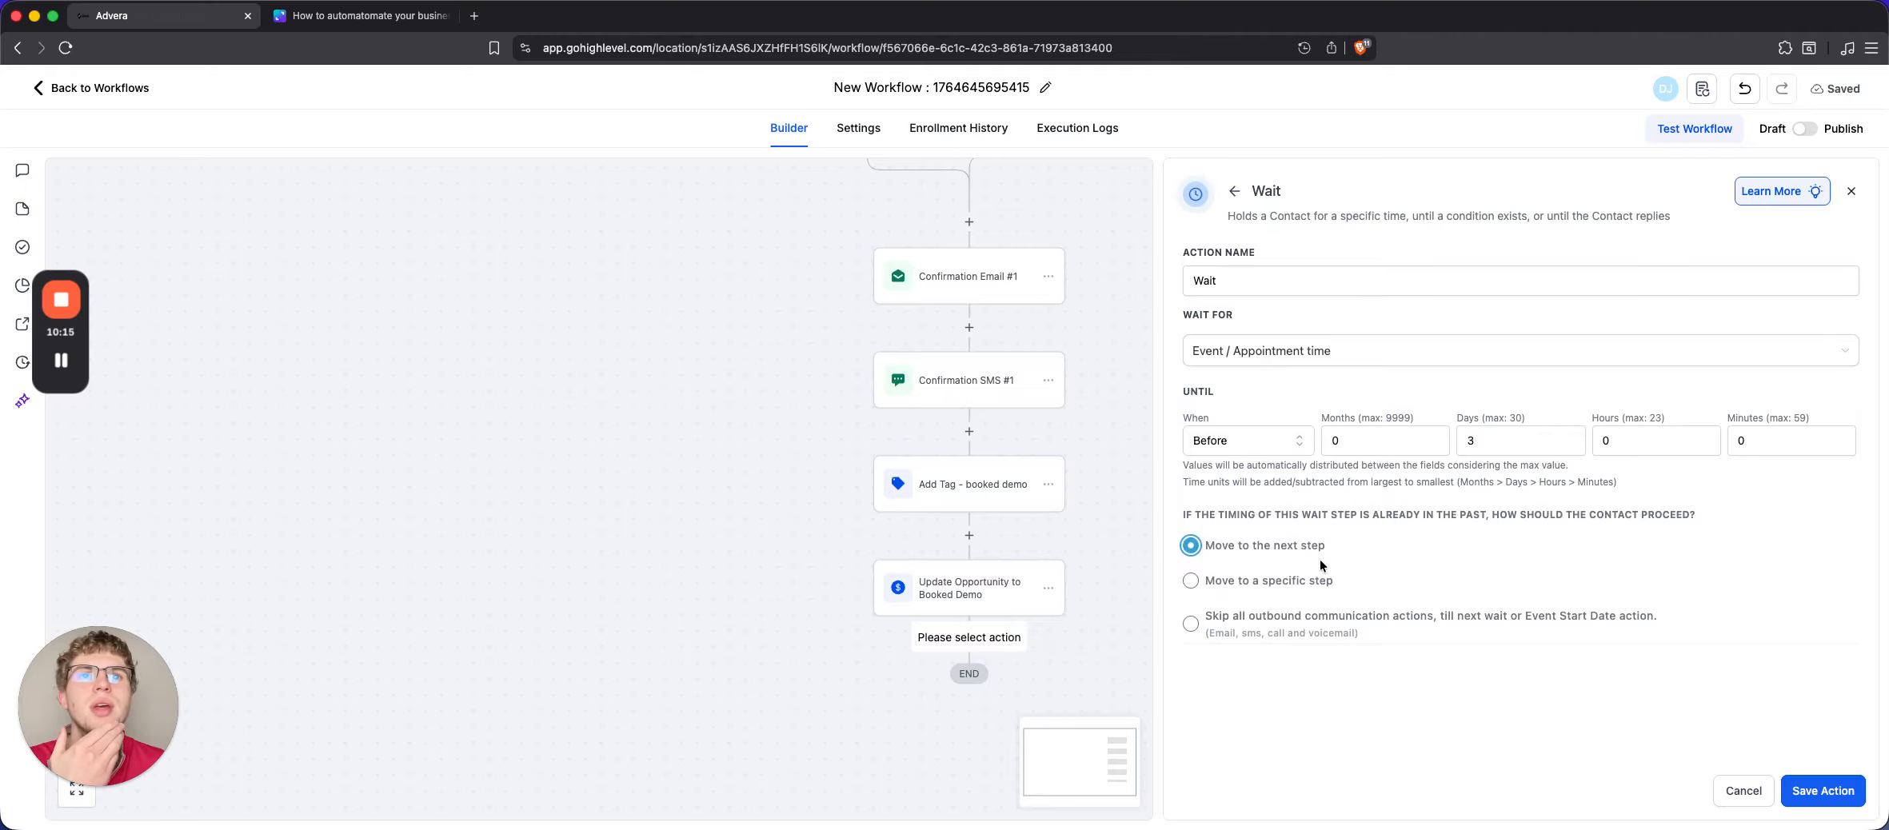
click(1823, 791)
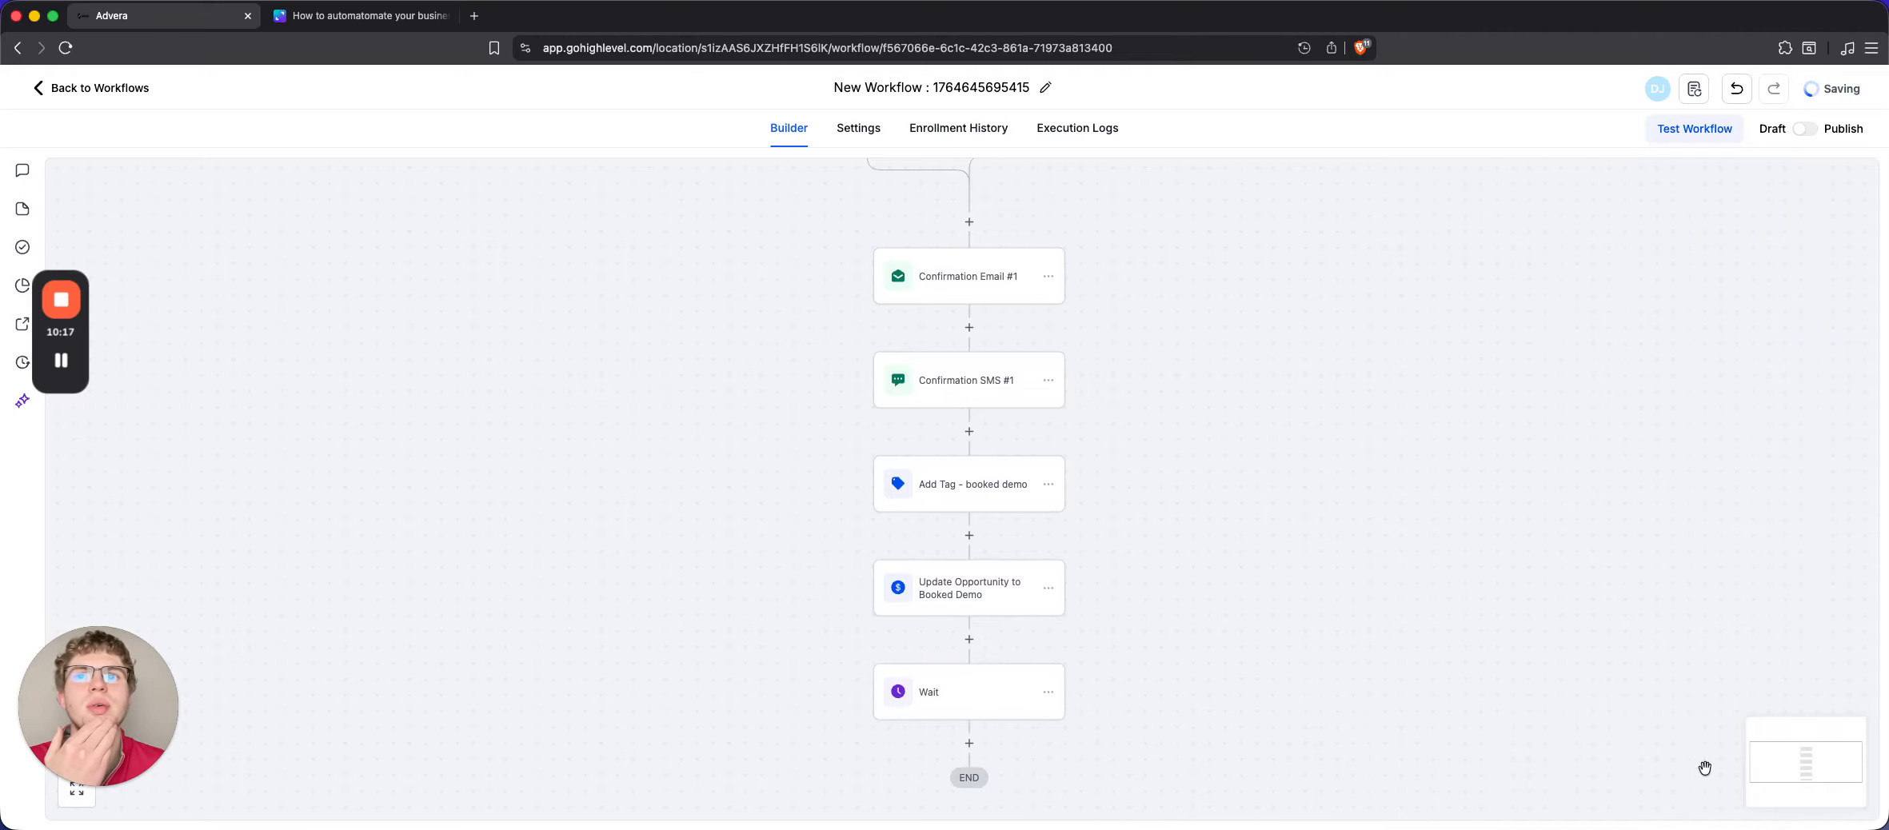
Rename the Wait action to "Wait 3 days" and save it
click(980, 695)
click(1385, 279)
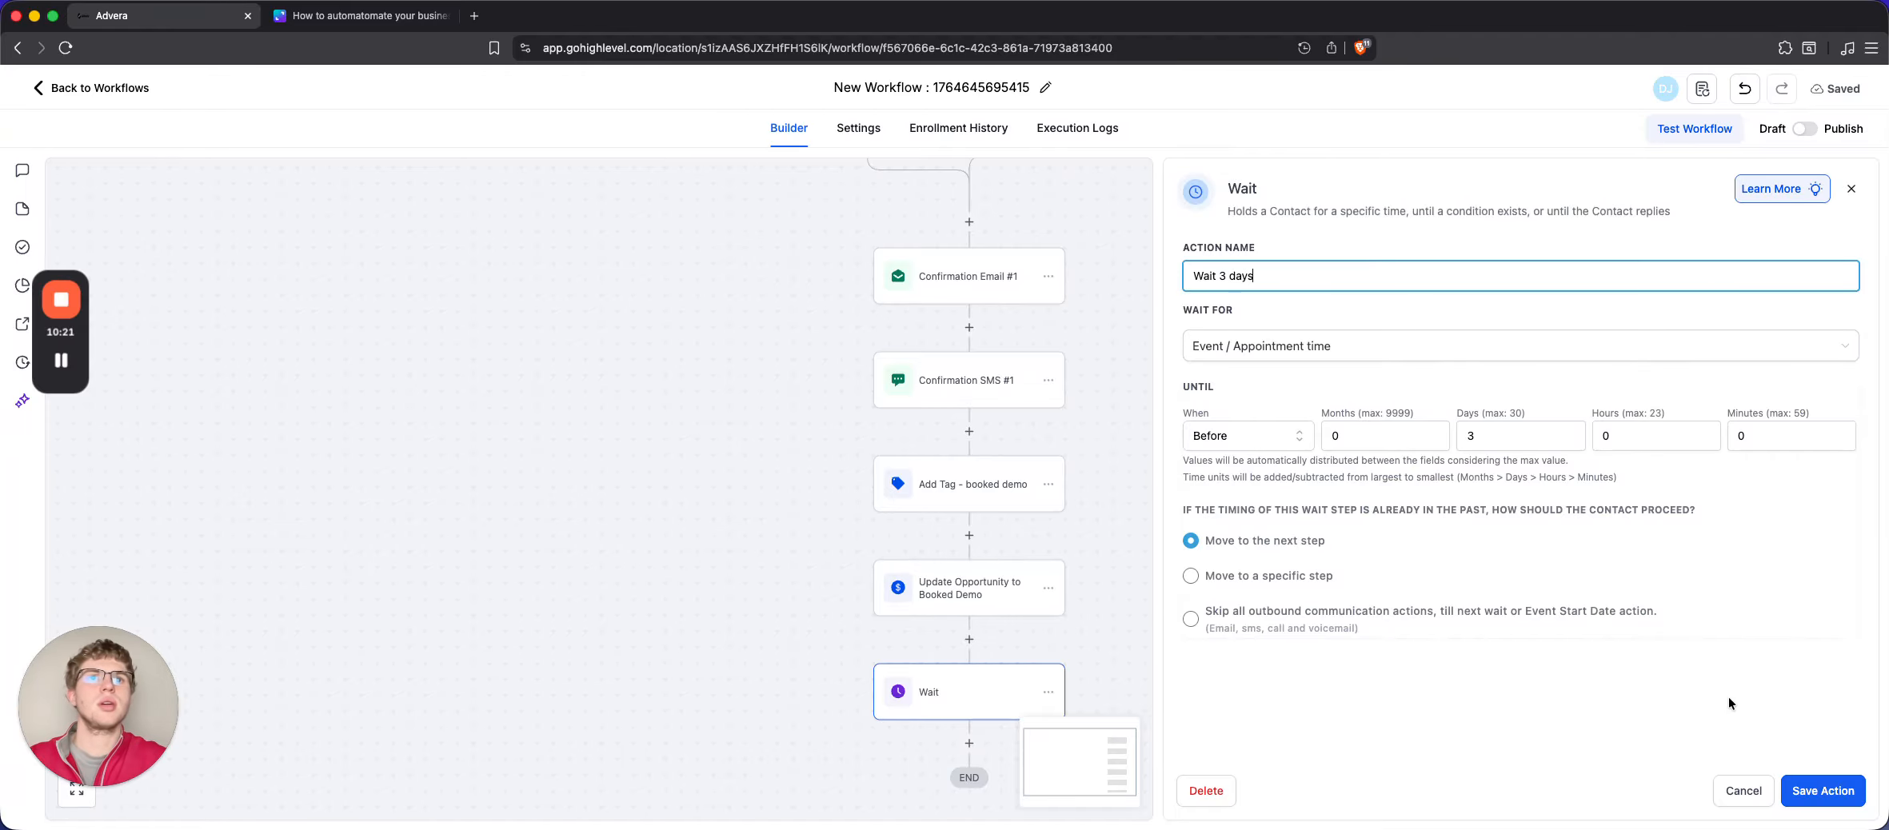
text(3 days)
click(1830, 789)
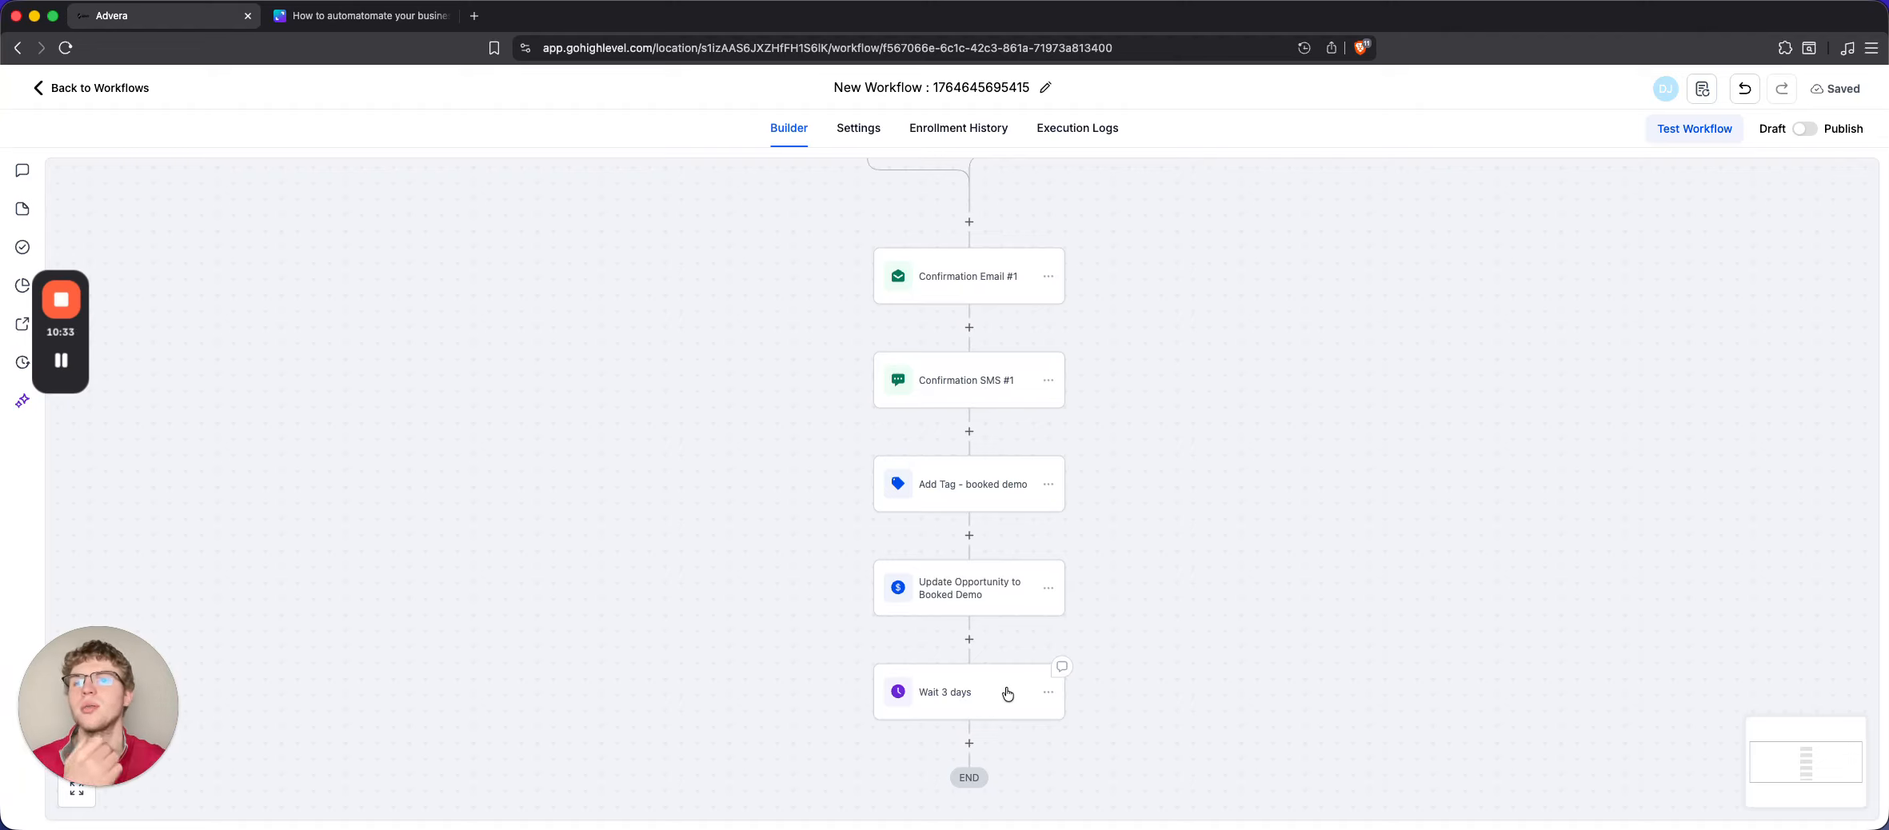
scroll(1007, 694, down, 2)
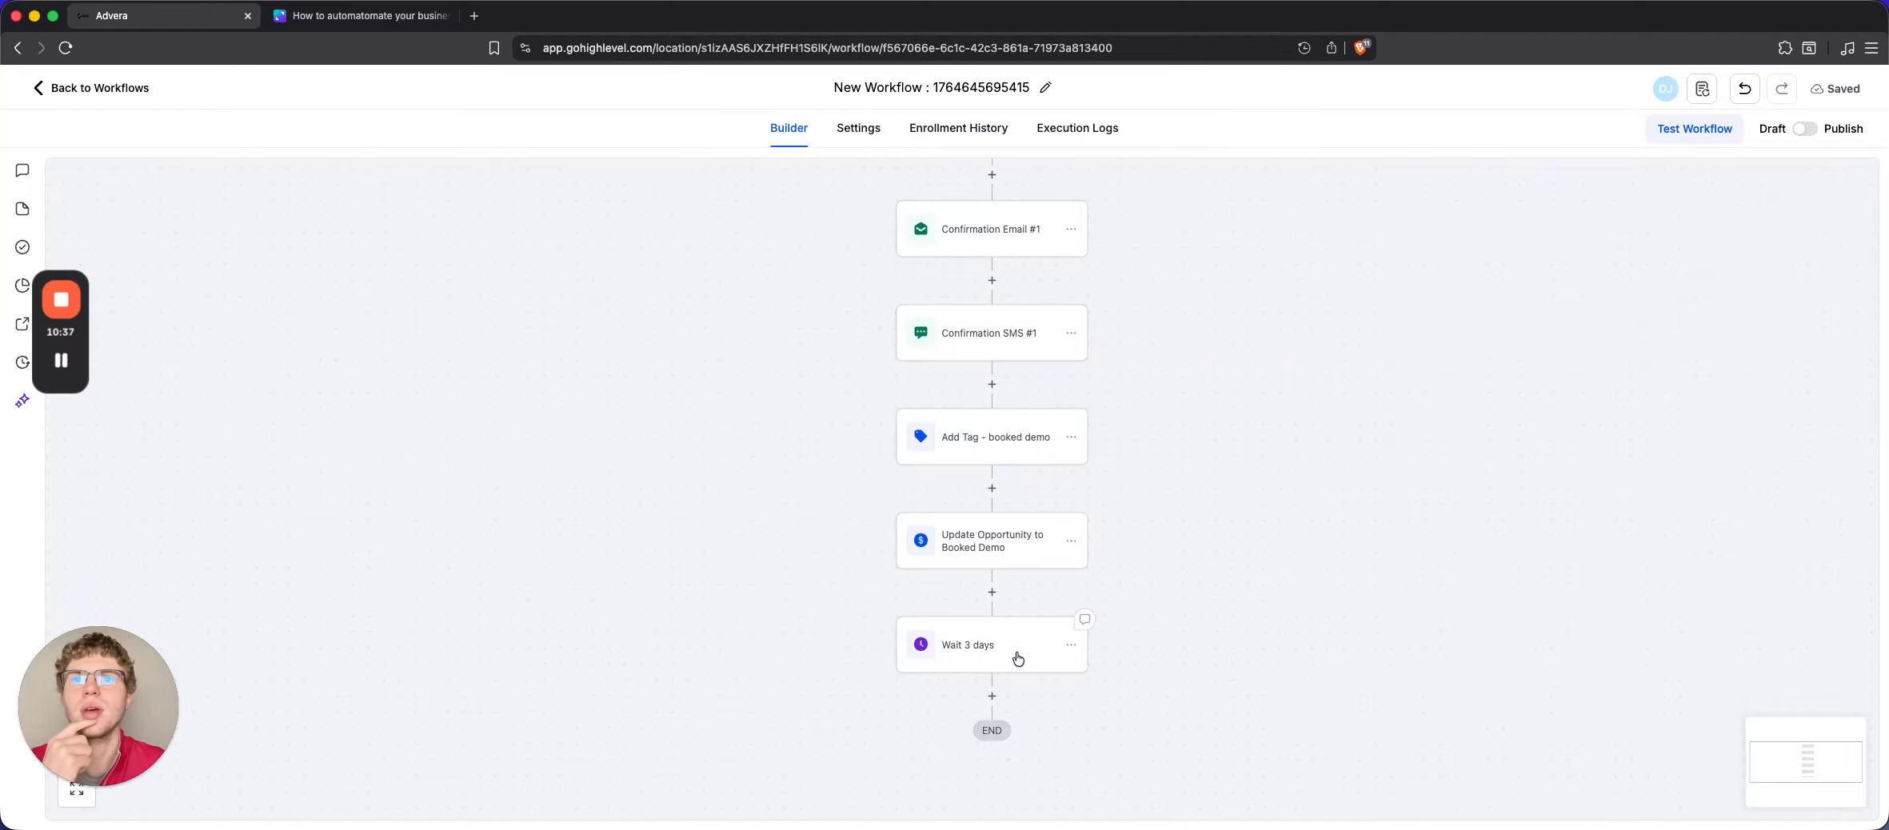
click(1017, 658)
click(1191, 576)
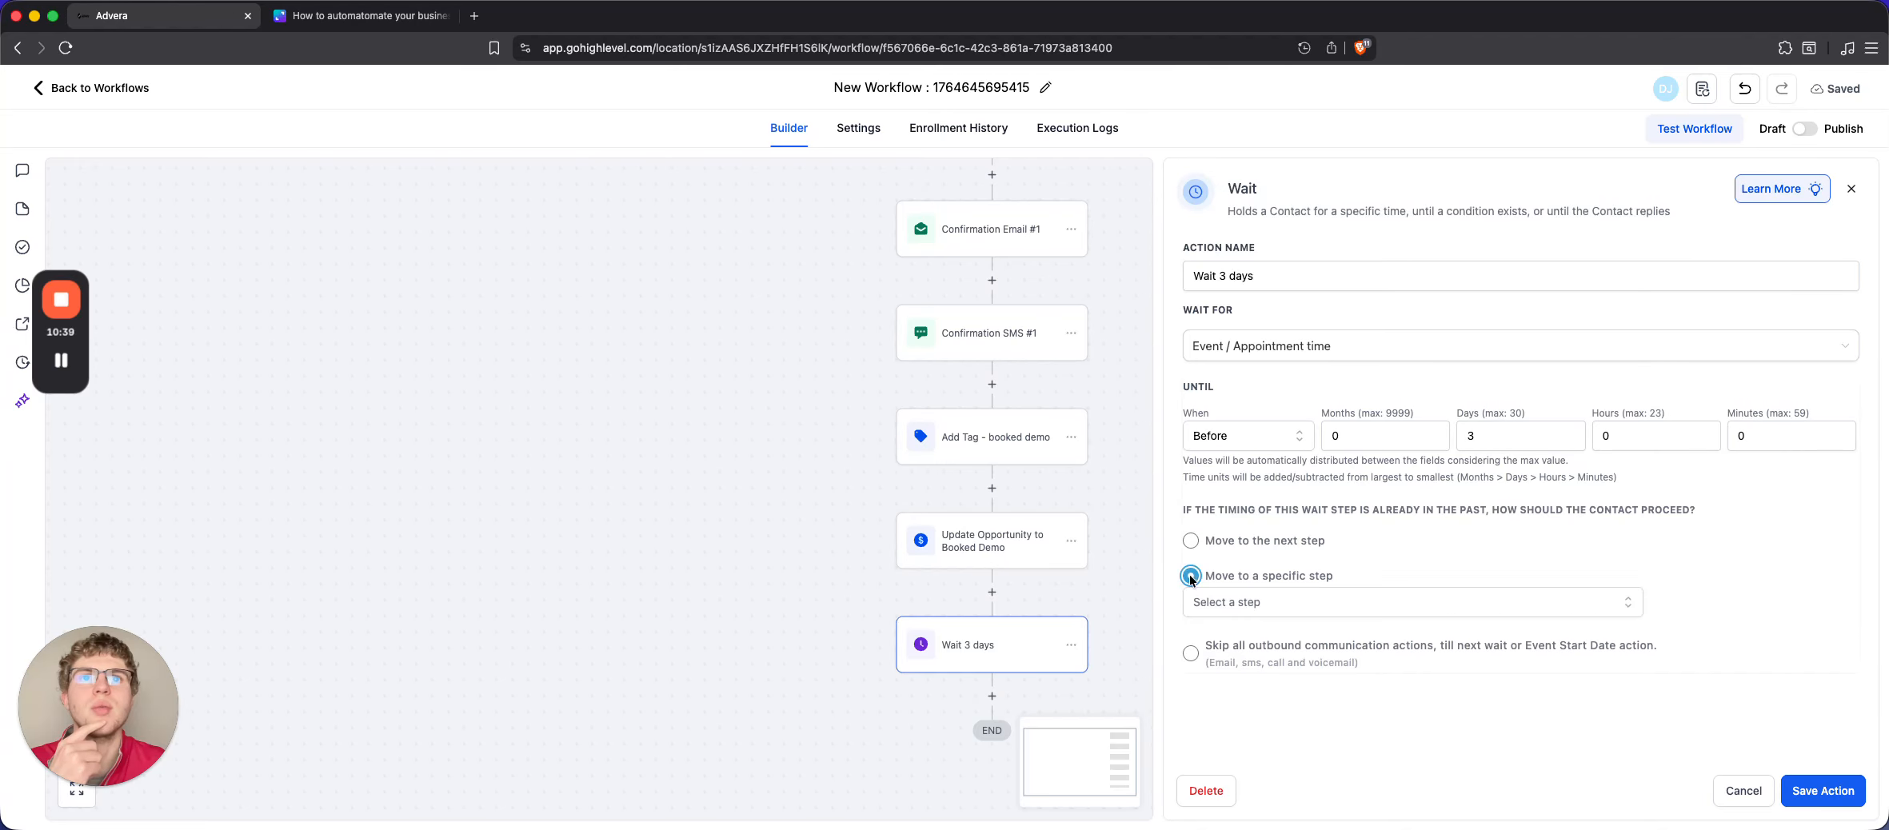
click(1421, 610)
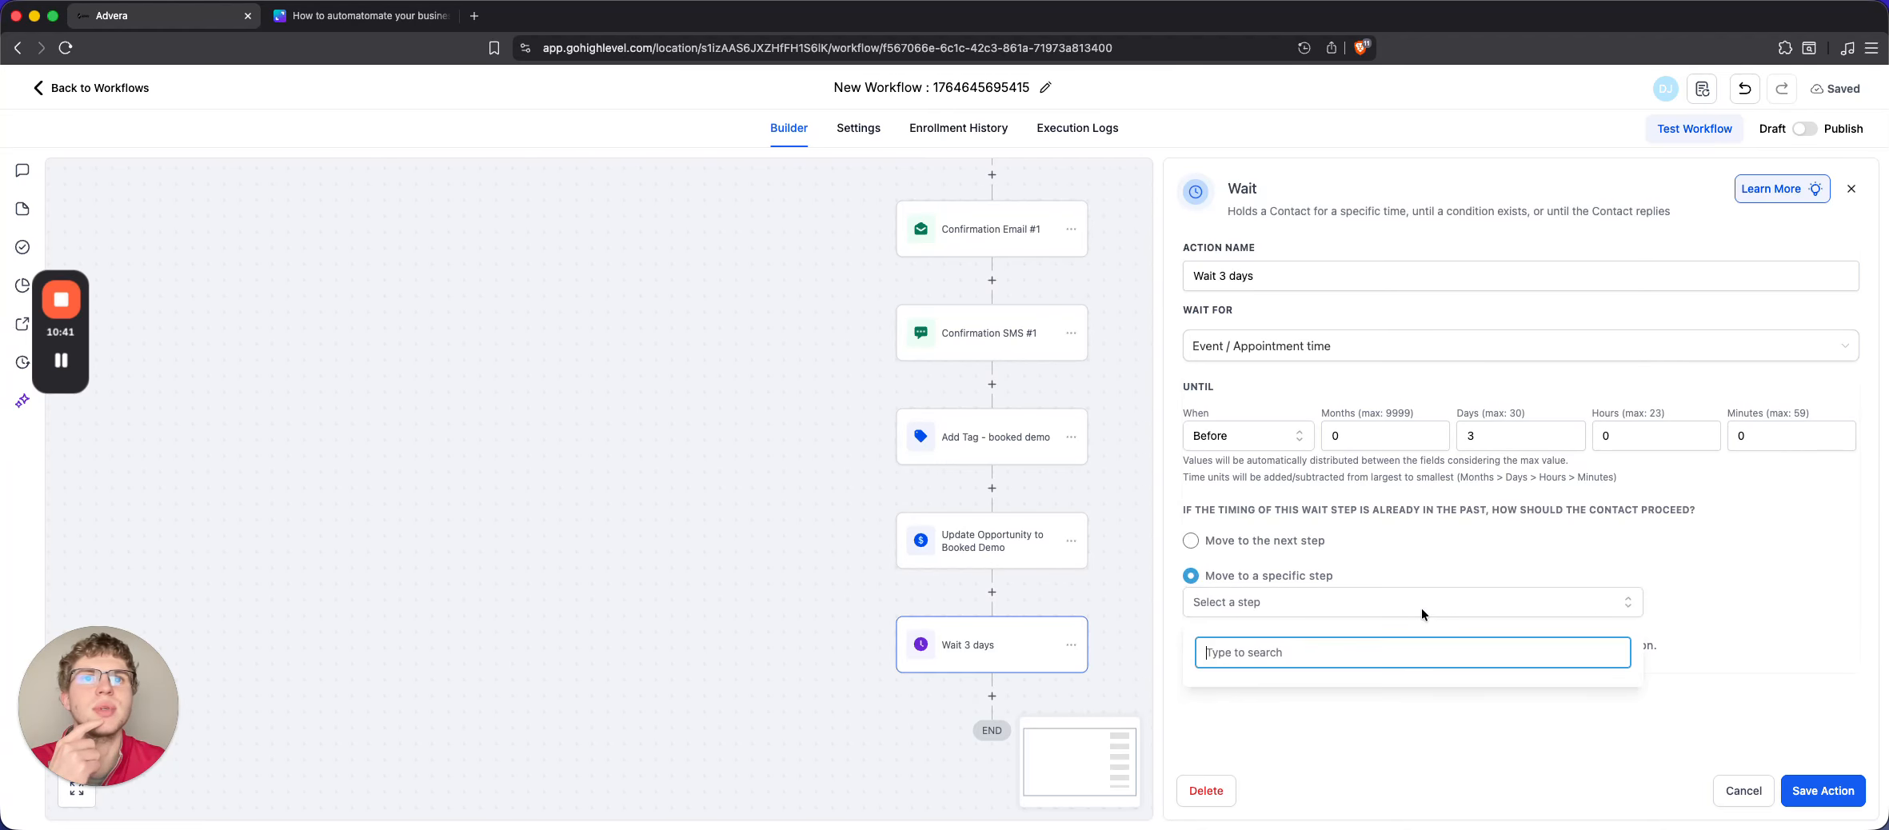
click(1193, 542)
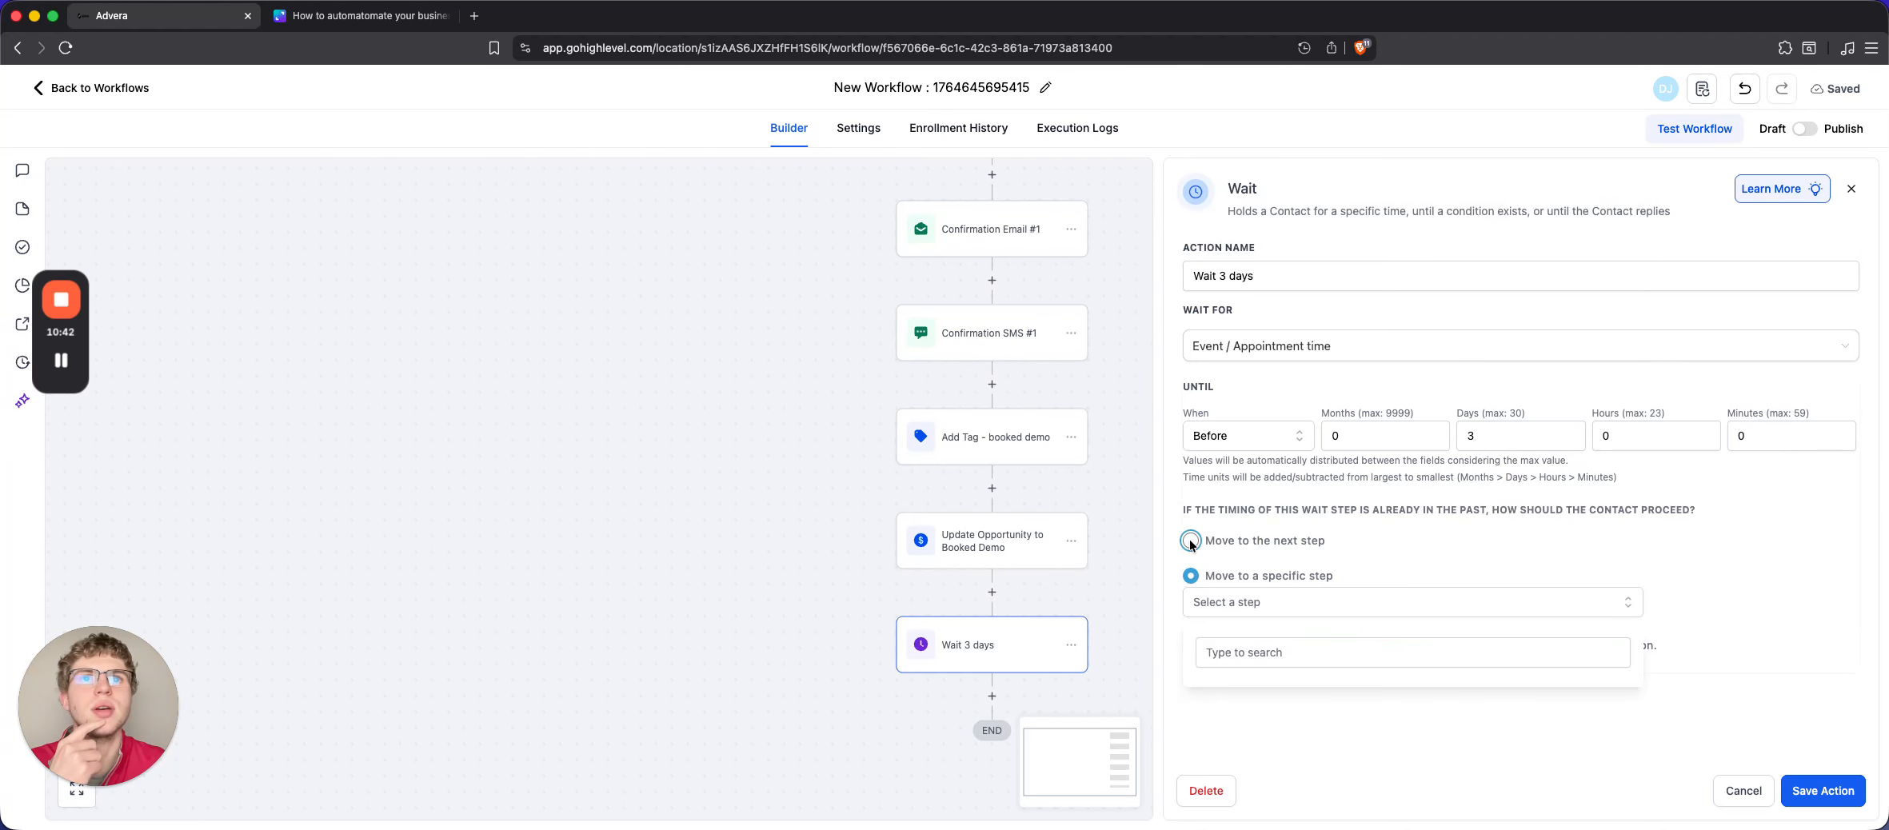
click(1818, 791)
Copy the "Confirmation Email #1" action and paste it directly after the "Wait 3 days" action
click(999, 616)
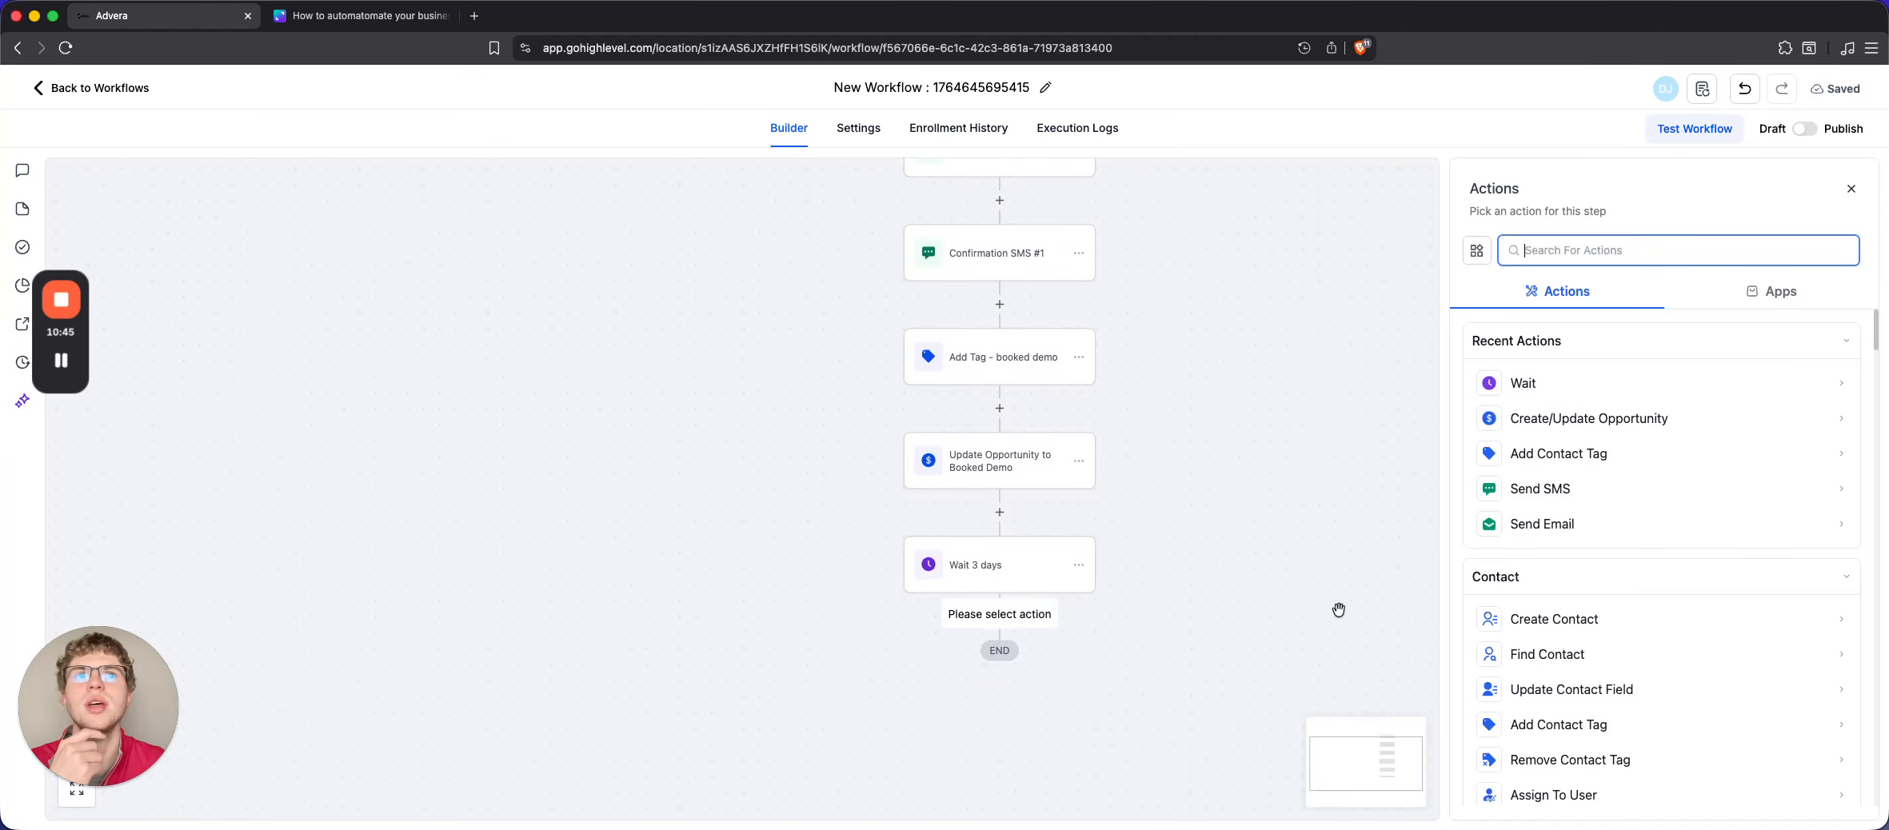
scroll(1178, 400, up, 2)
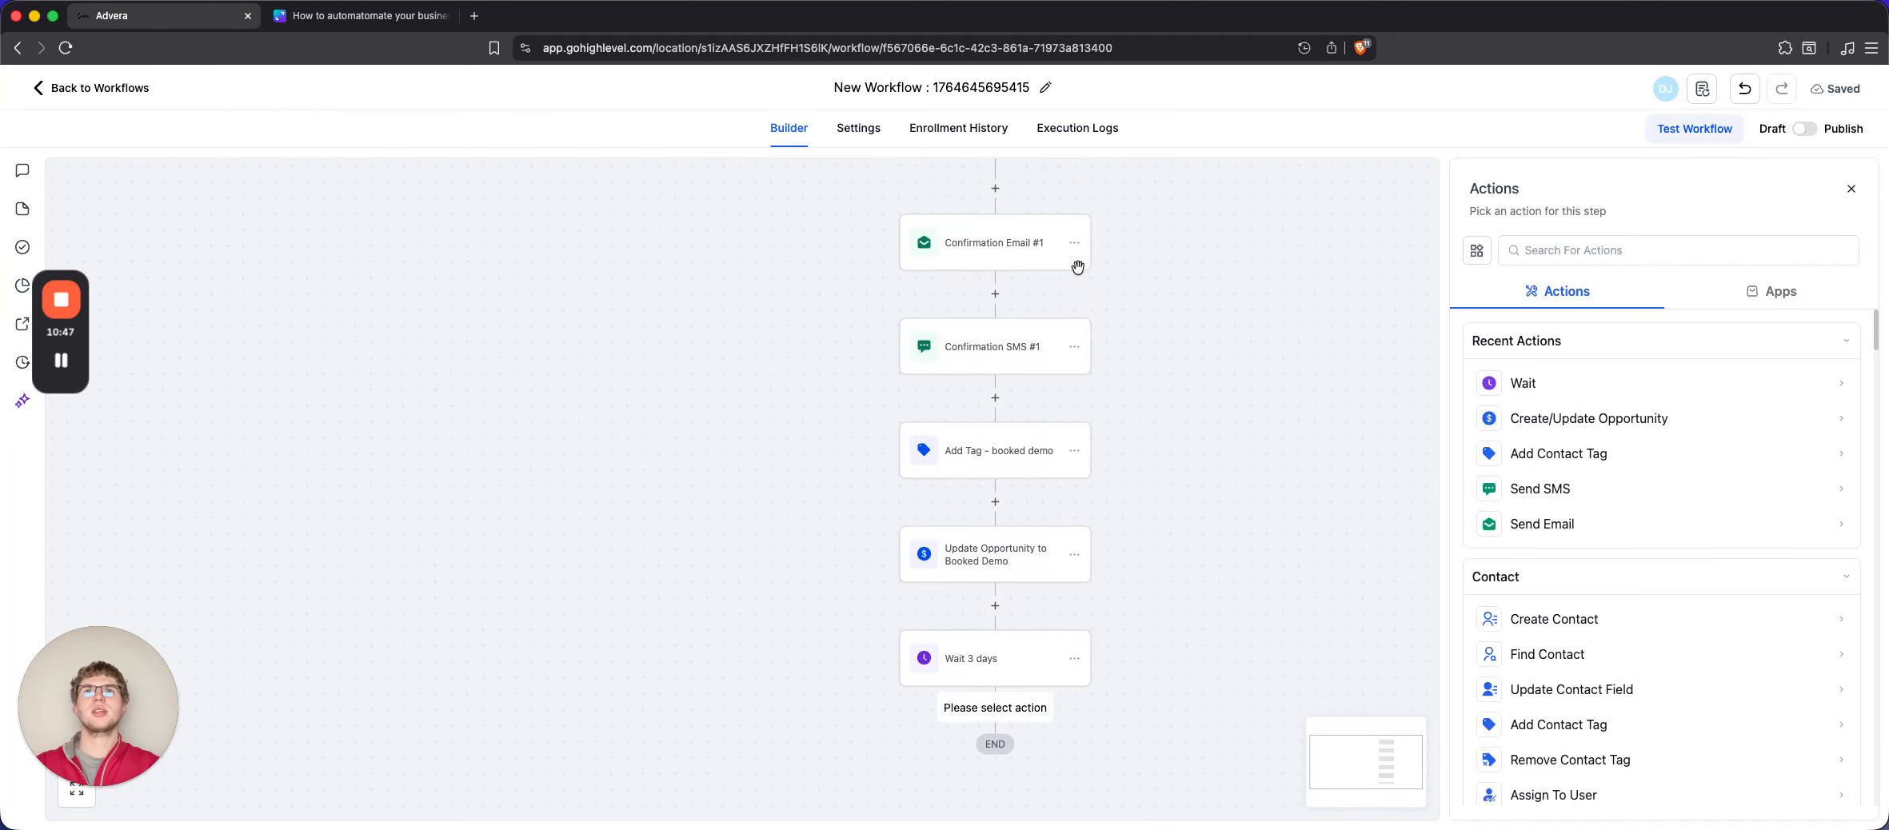
click(1074, 243)
mouse_move(1150, 311)
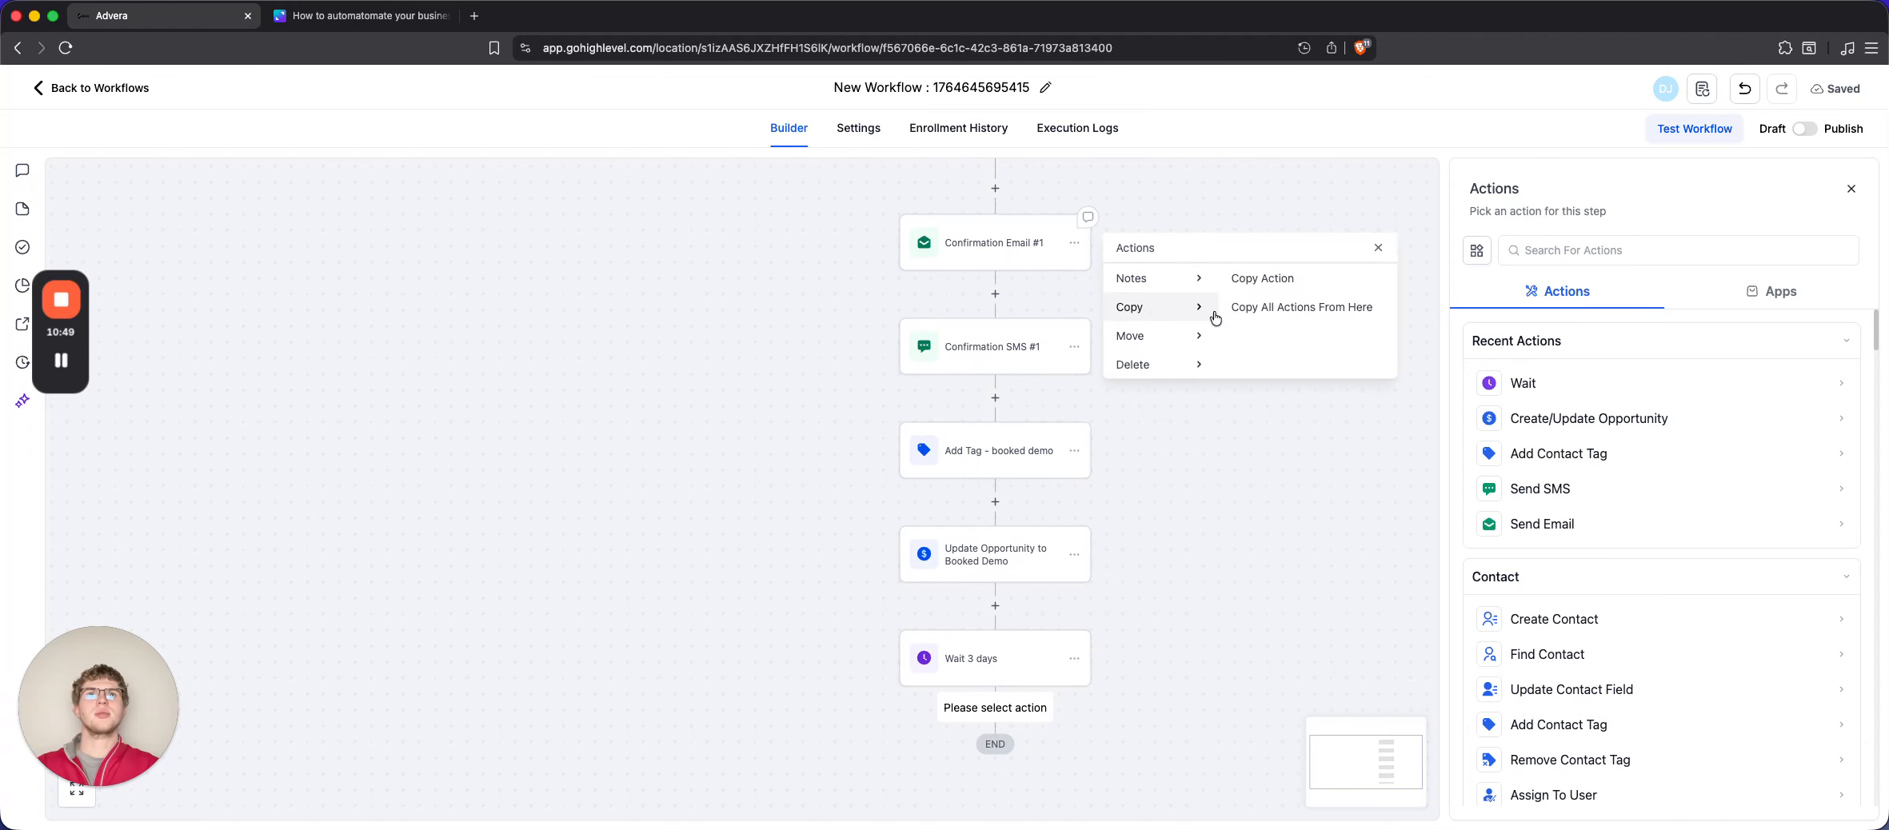
click(1272, 266)
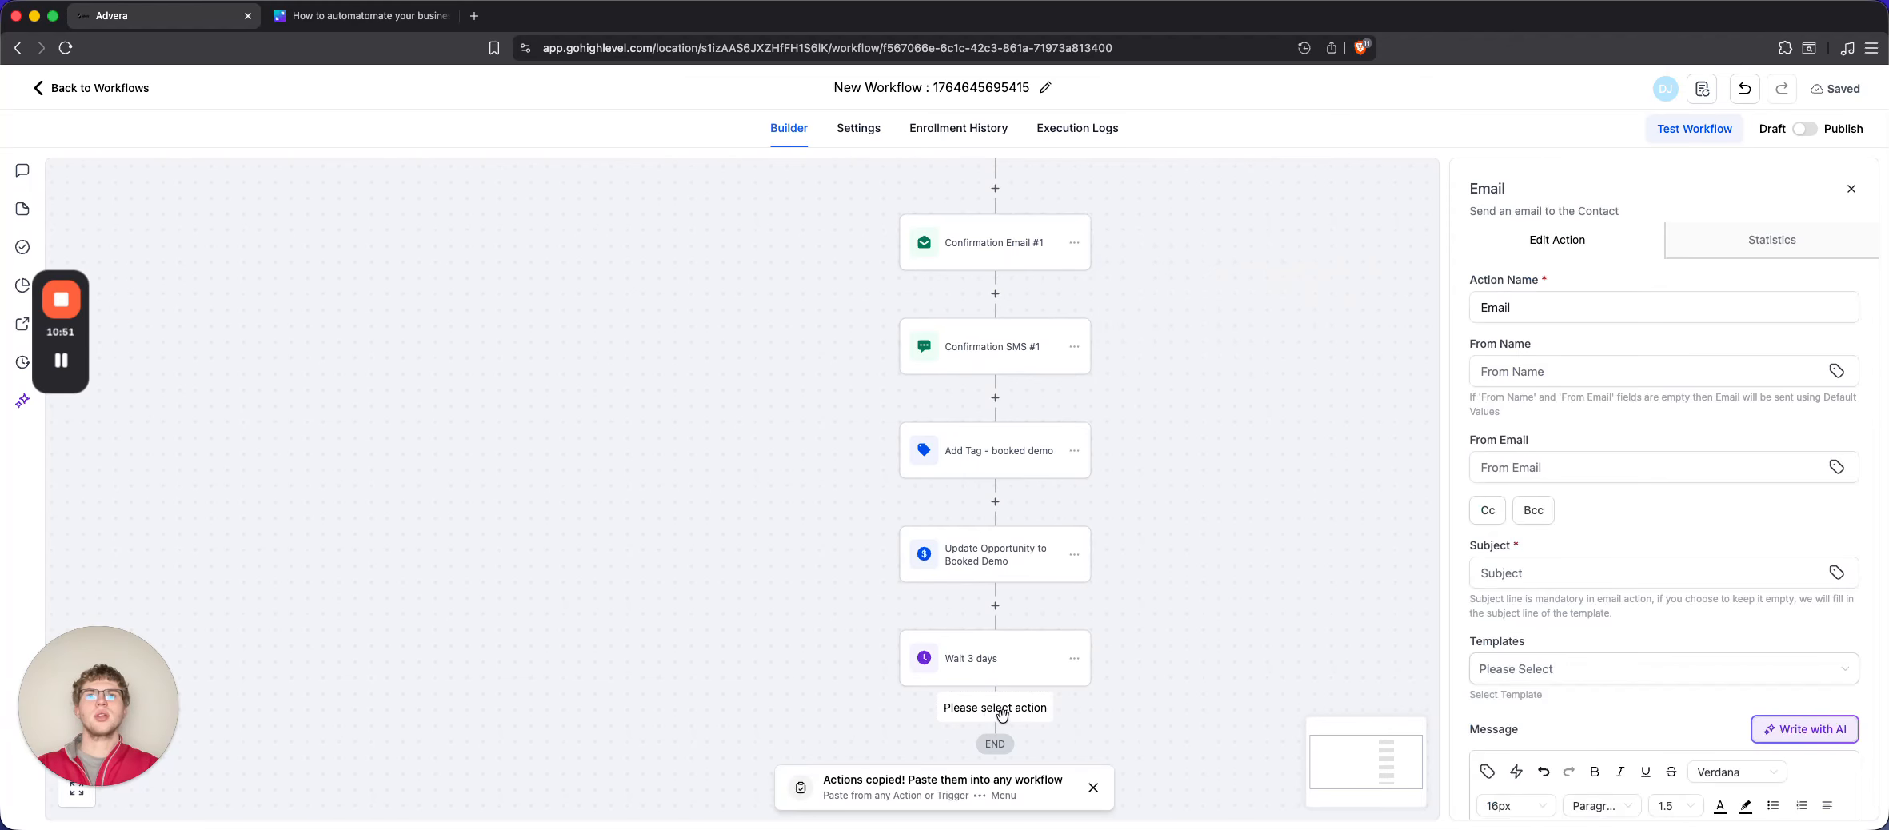
click(1850, 190)
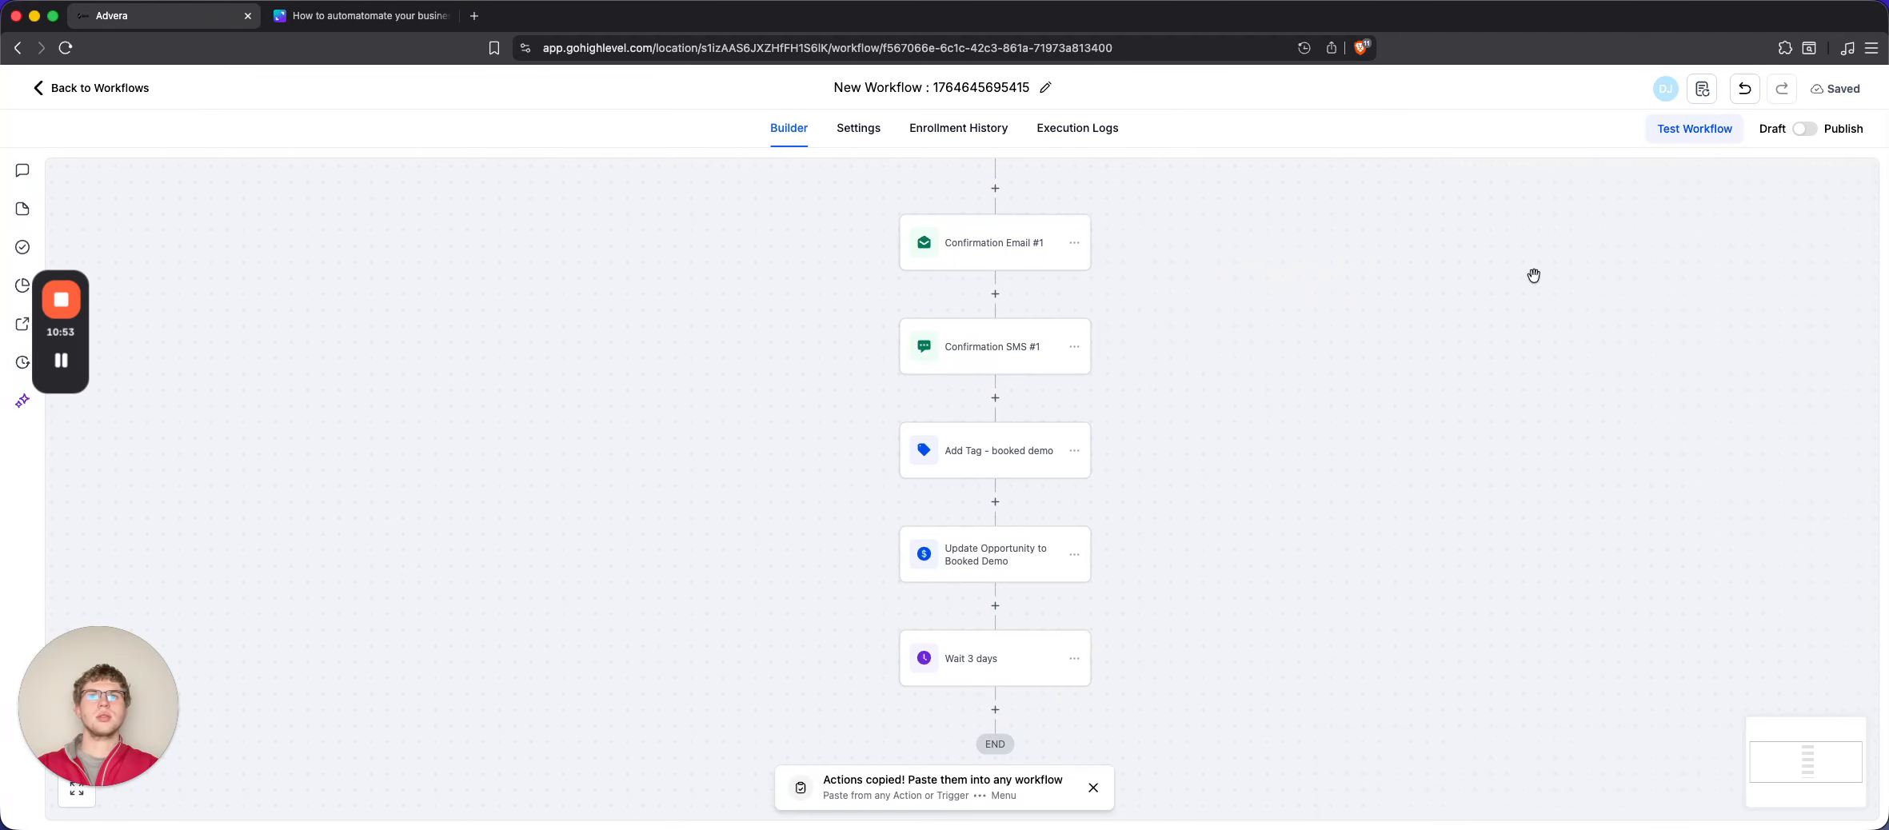
click(1022, 710)
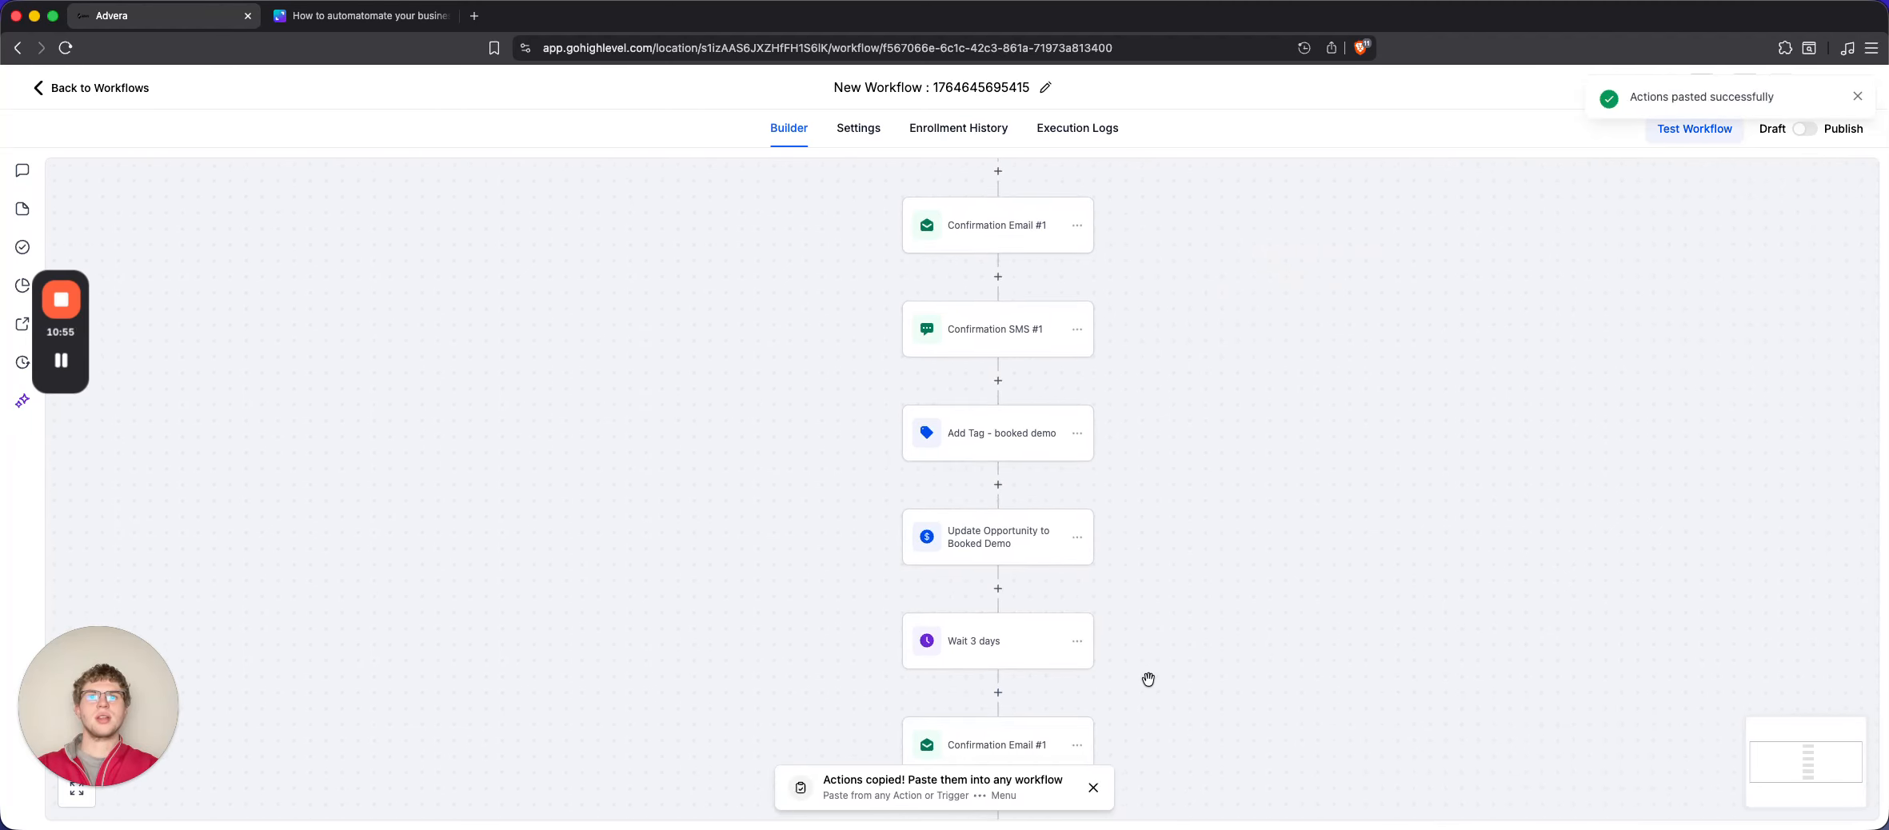
Copy the "Confirmation SMS #1" action and paste it after the duplicated confirmation email at the end of the workflow
click(1076, 334)
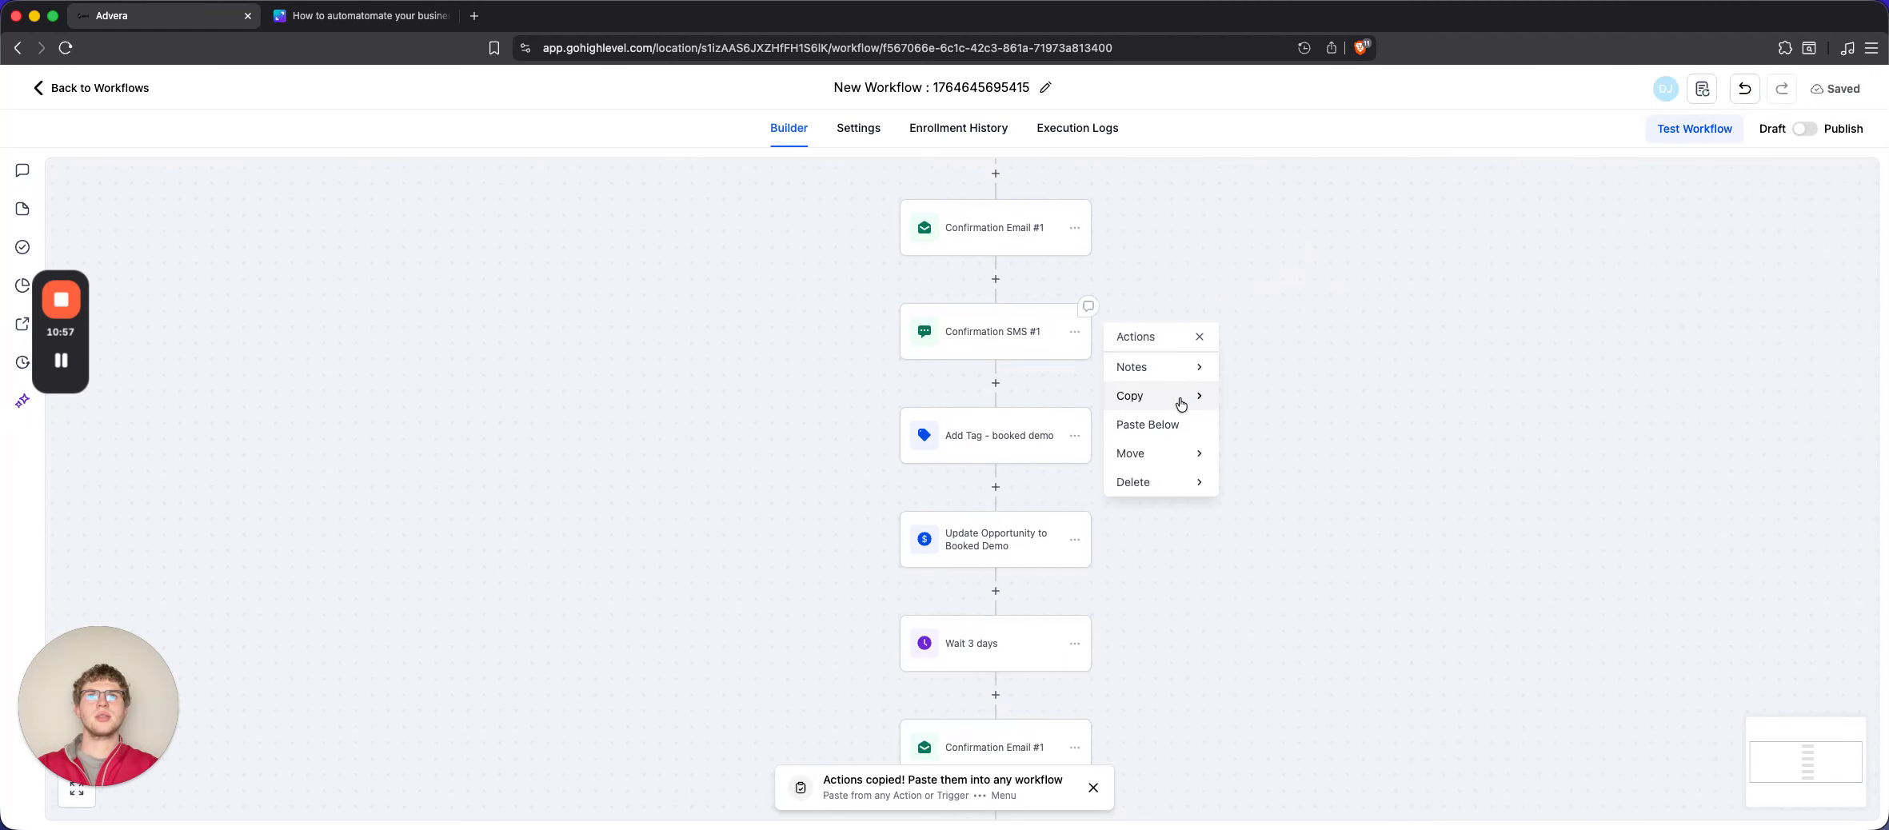
mouse_move(1180, 396)
click(1285, 363)
scroll(1200, 456, down, 5)
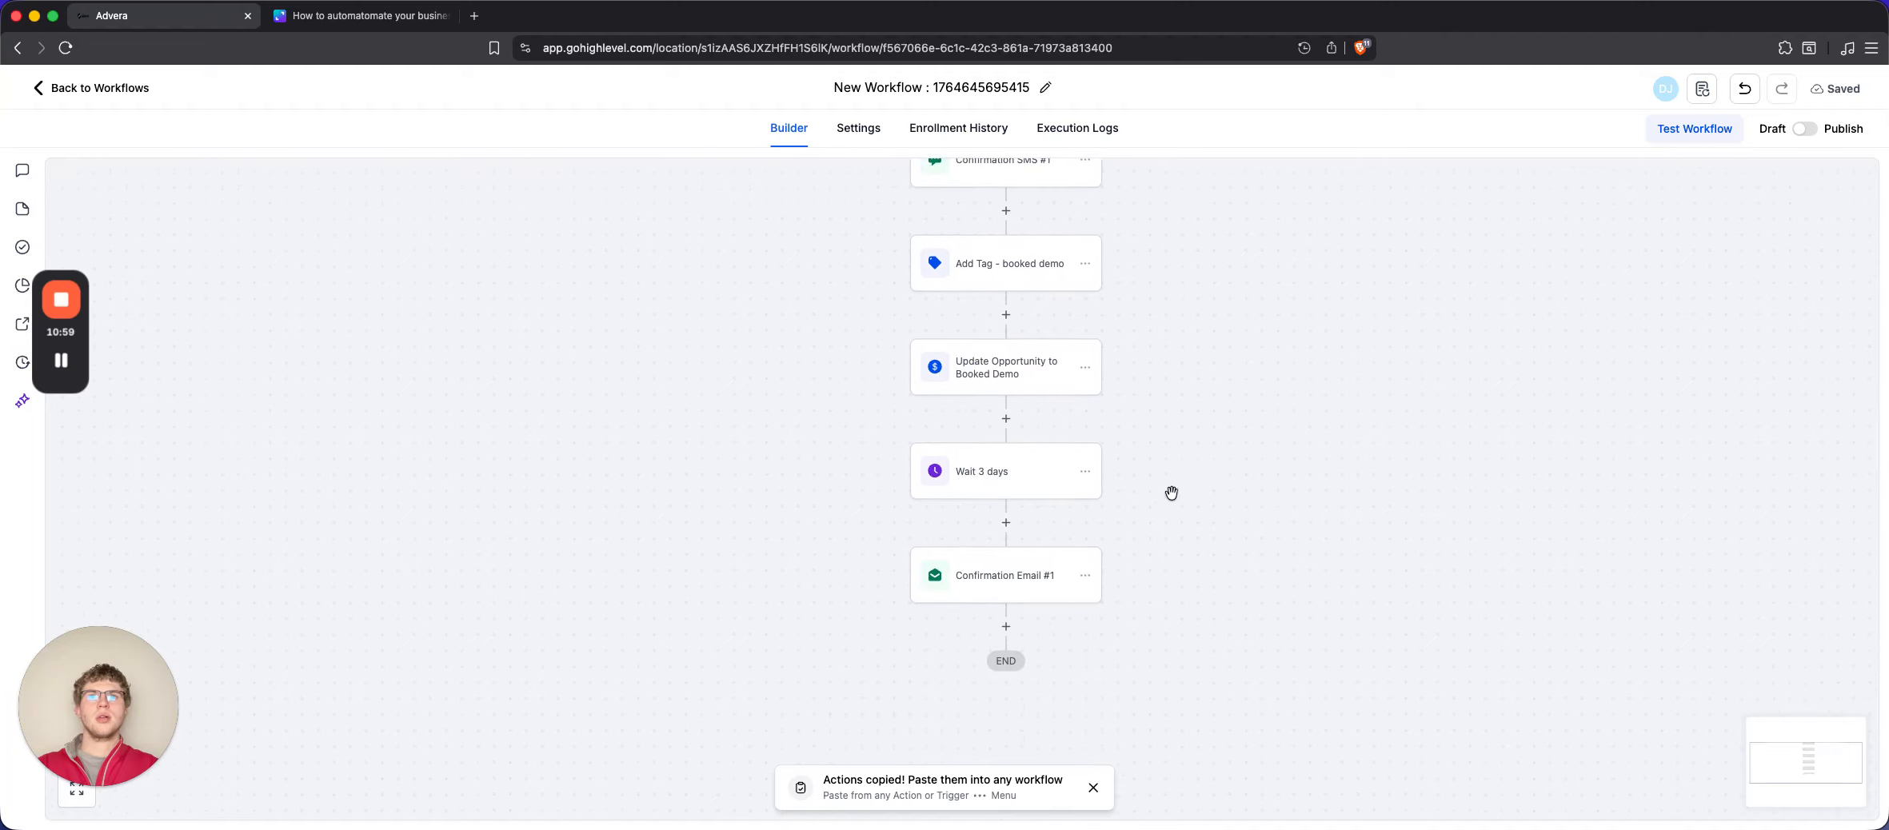
click(1034, 581)
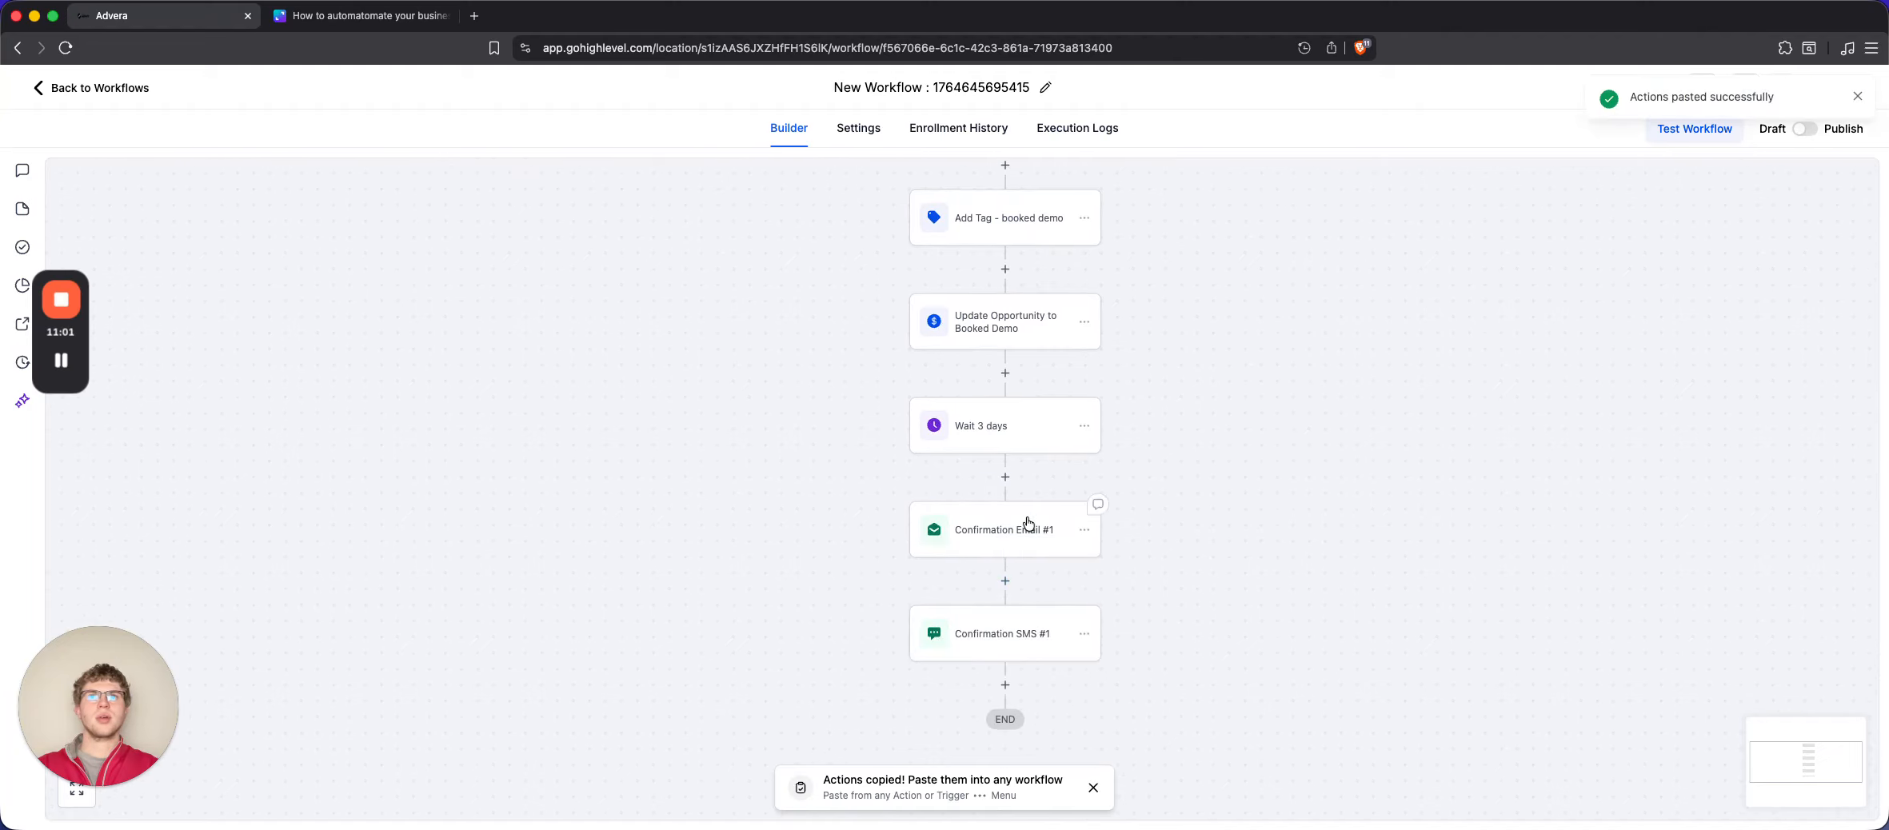
Rename the duplicated email action after the 3-day wait to "Reminder Email #1"
click(1020, 524)
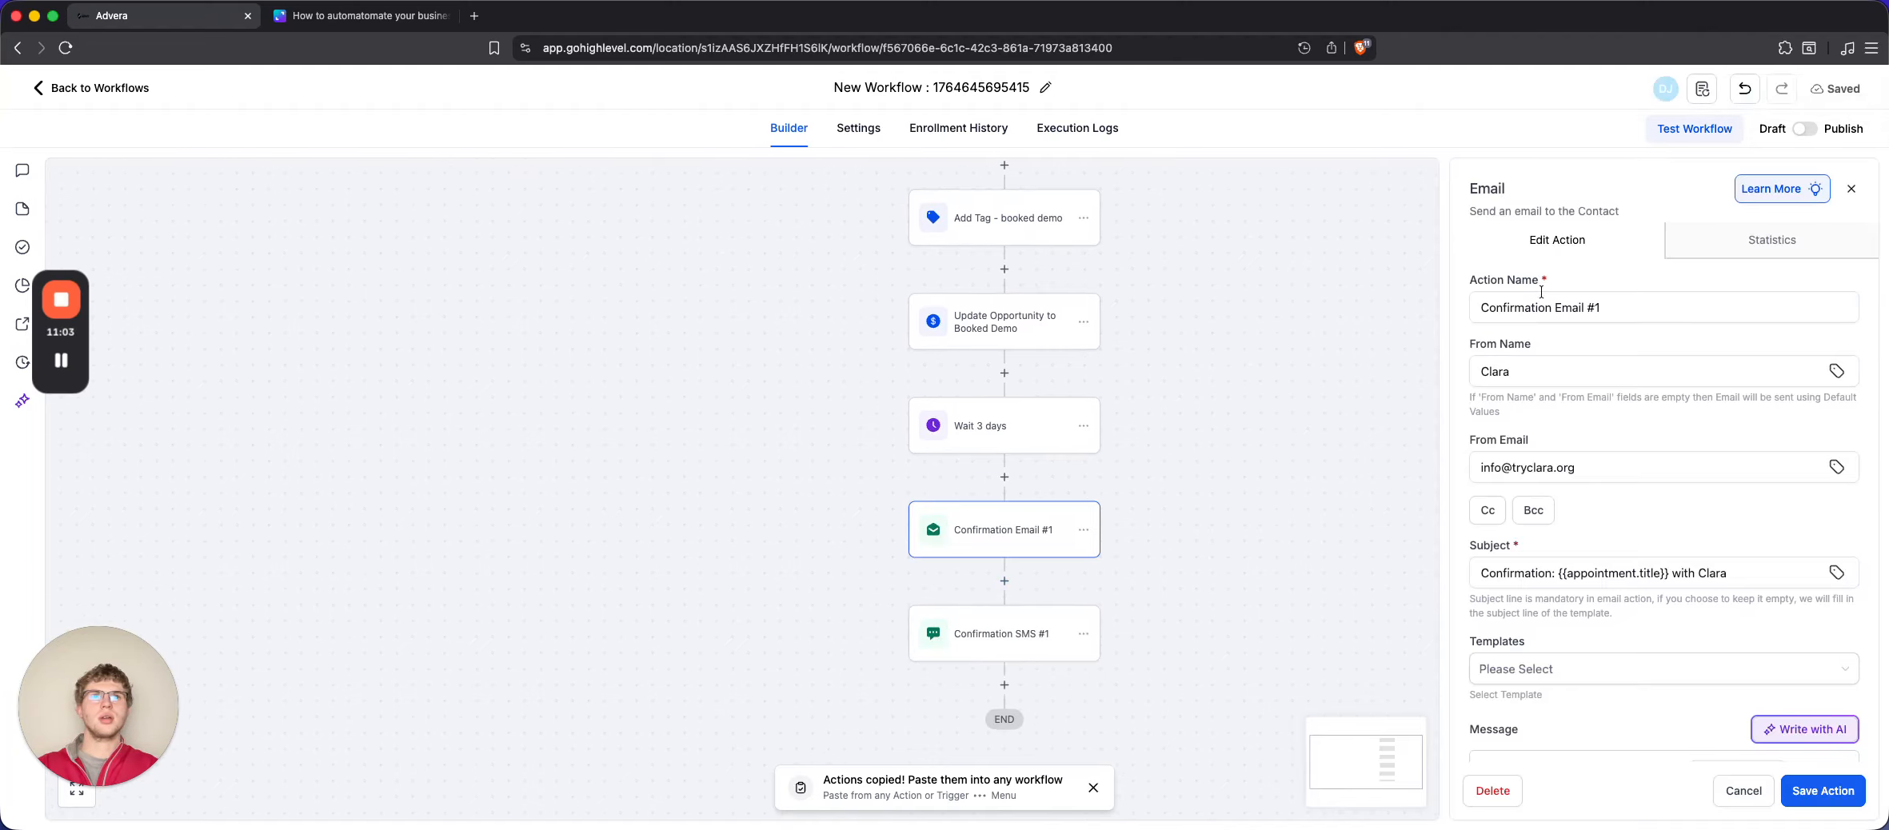
click(1605, 306)
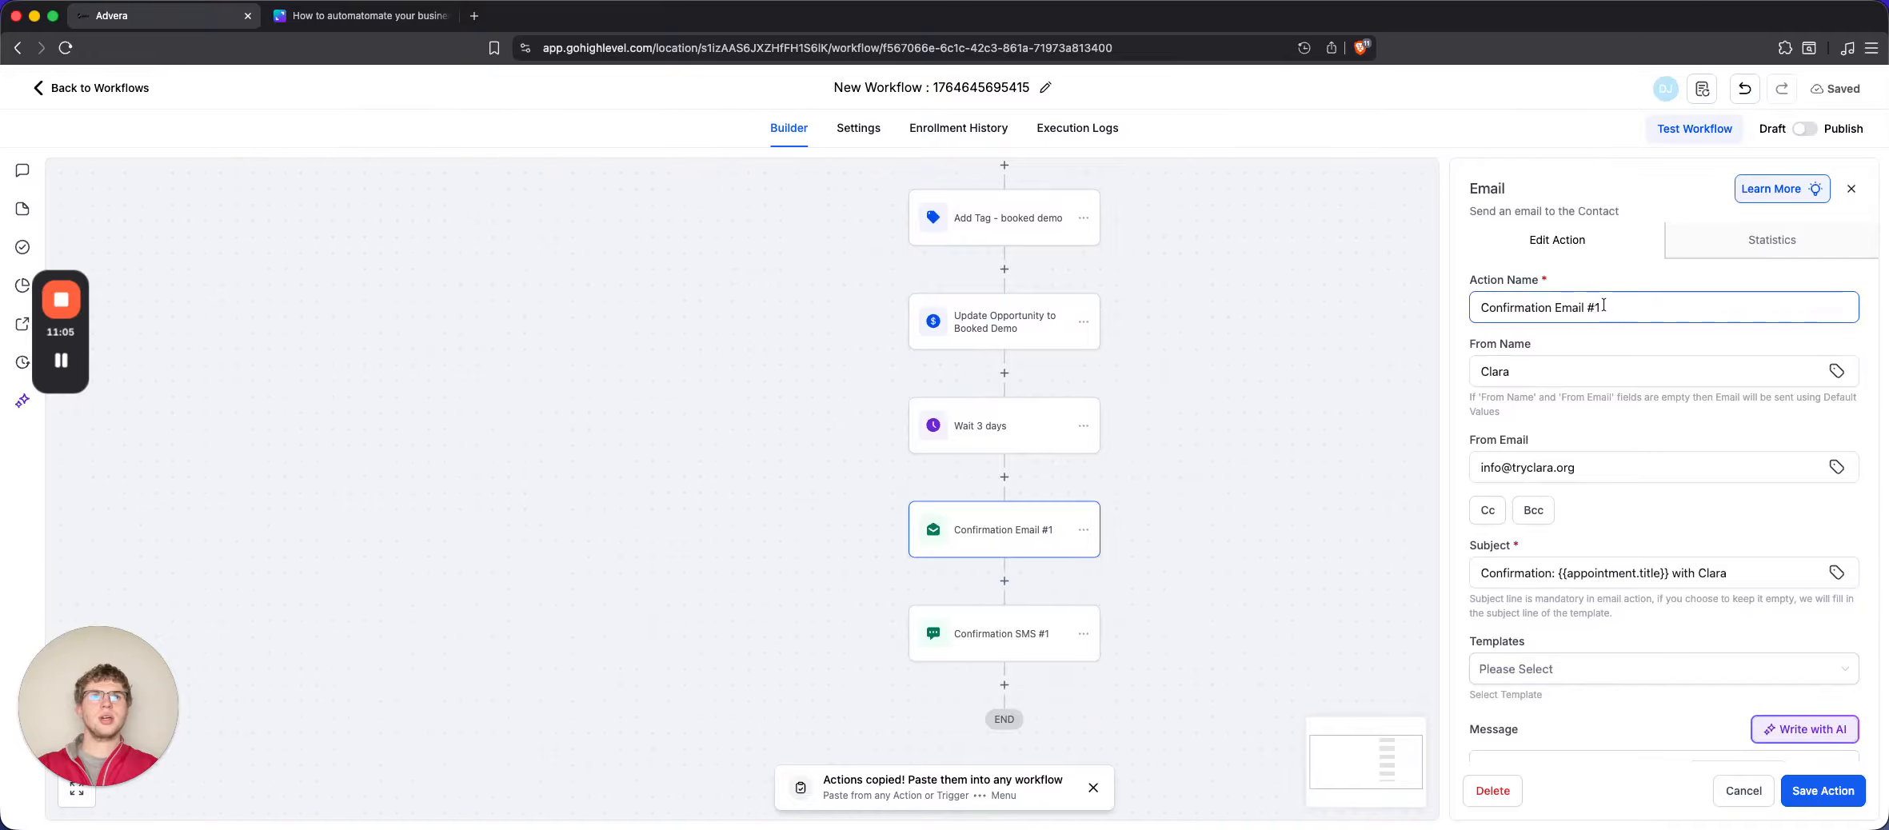
key(BackSpace)
text(2)
scroll(1660, 553, down, 1)
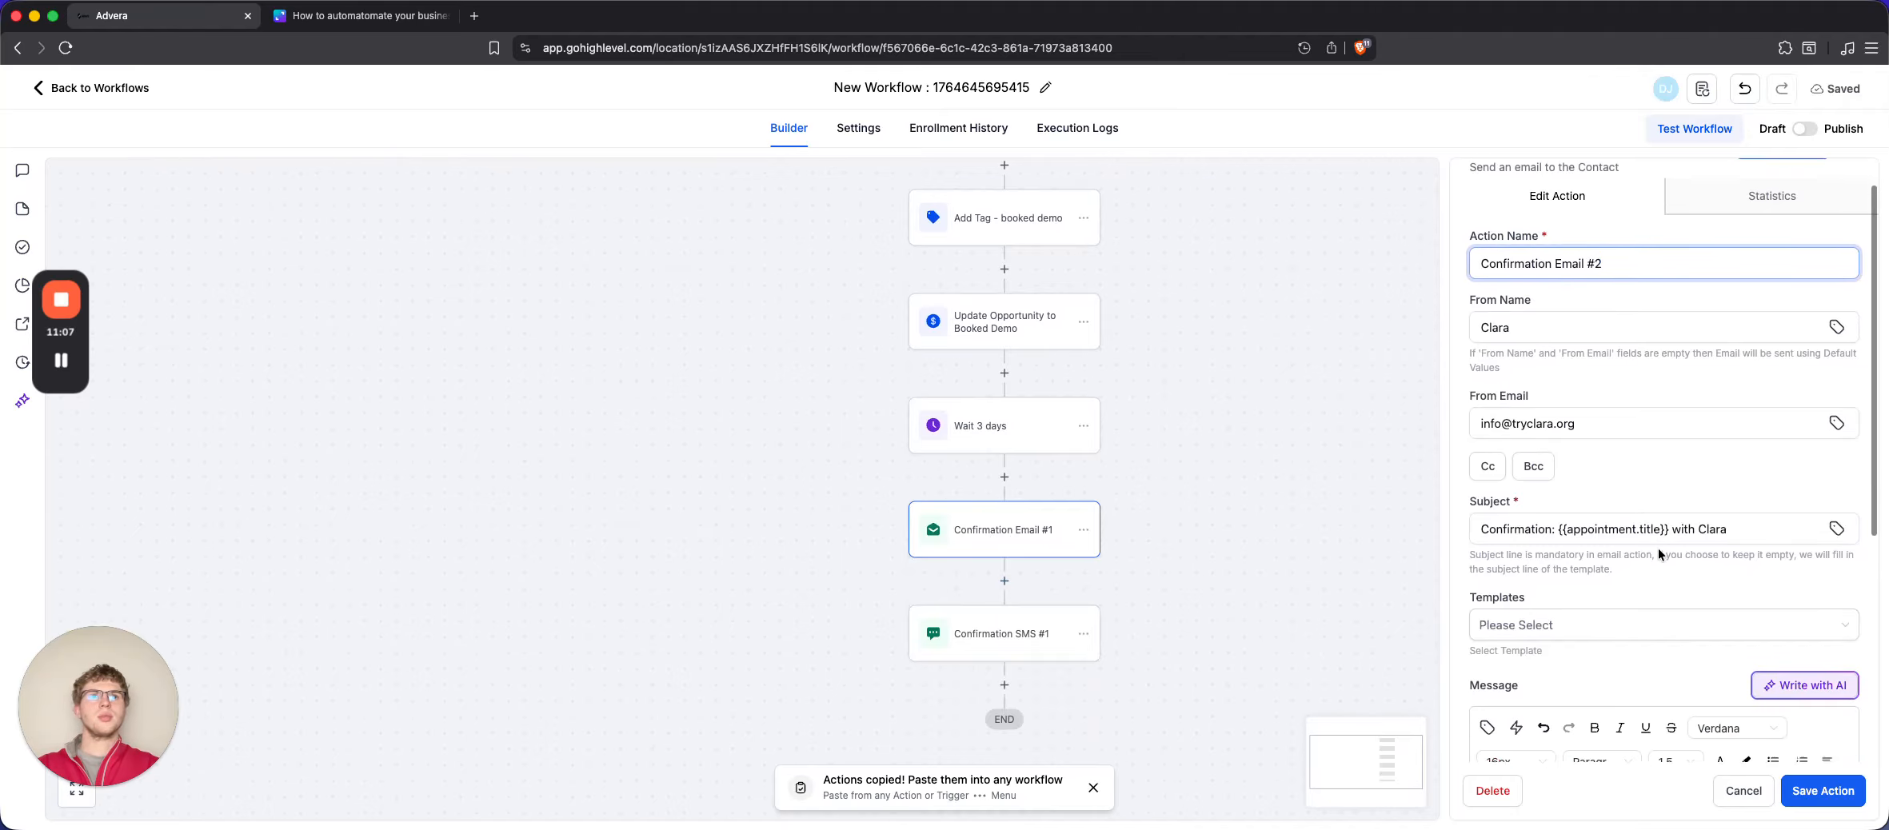
double_click(1547, 256)
text(Rem)
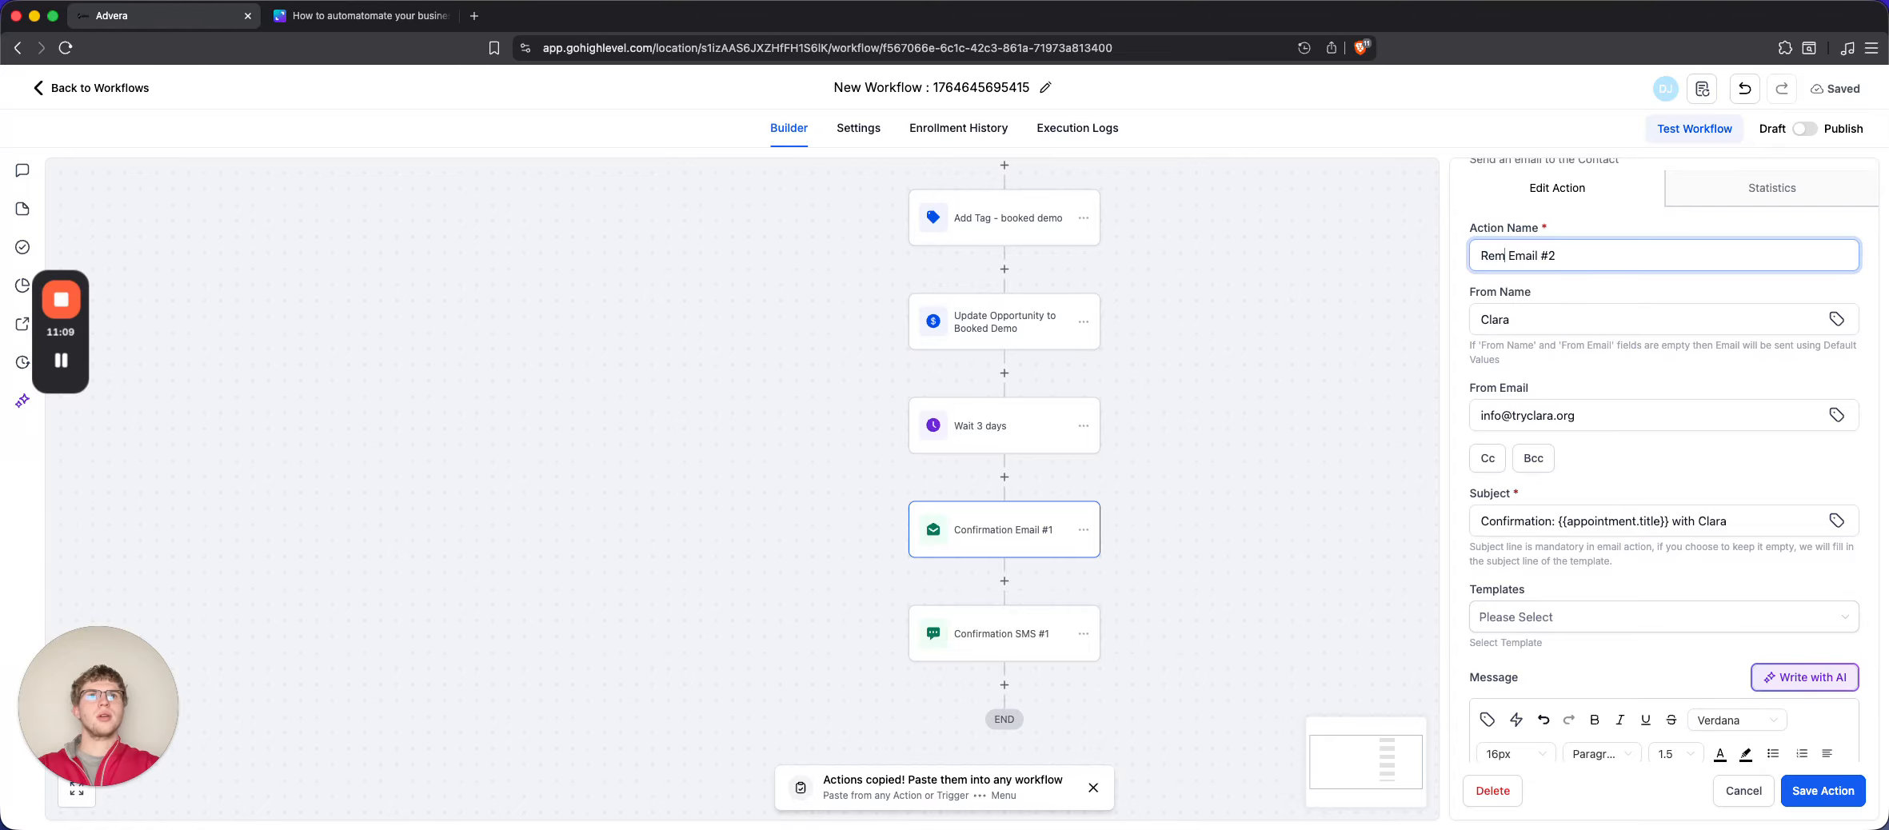
text(inder)
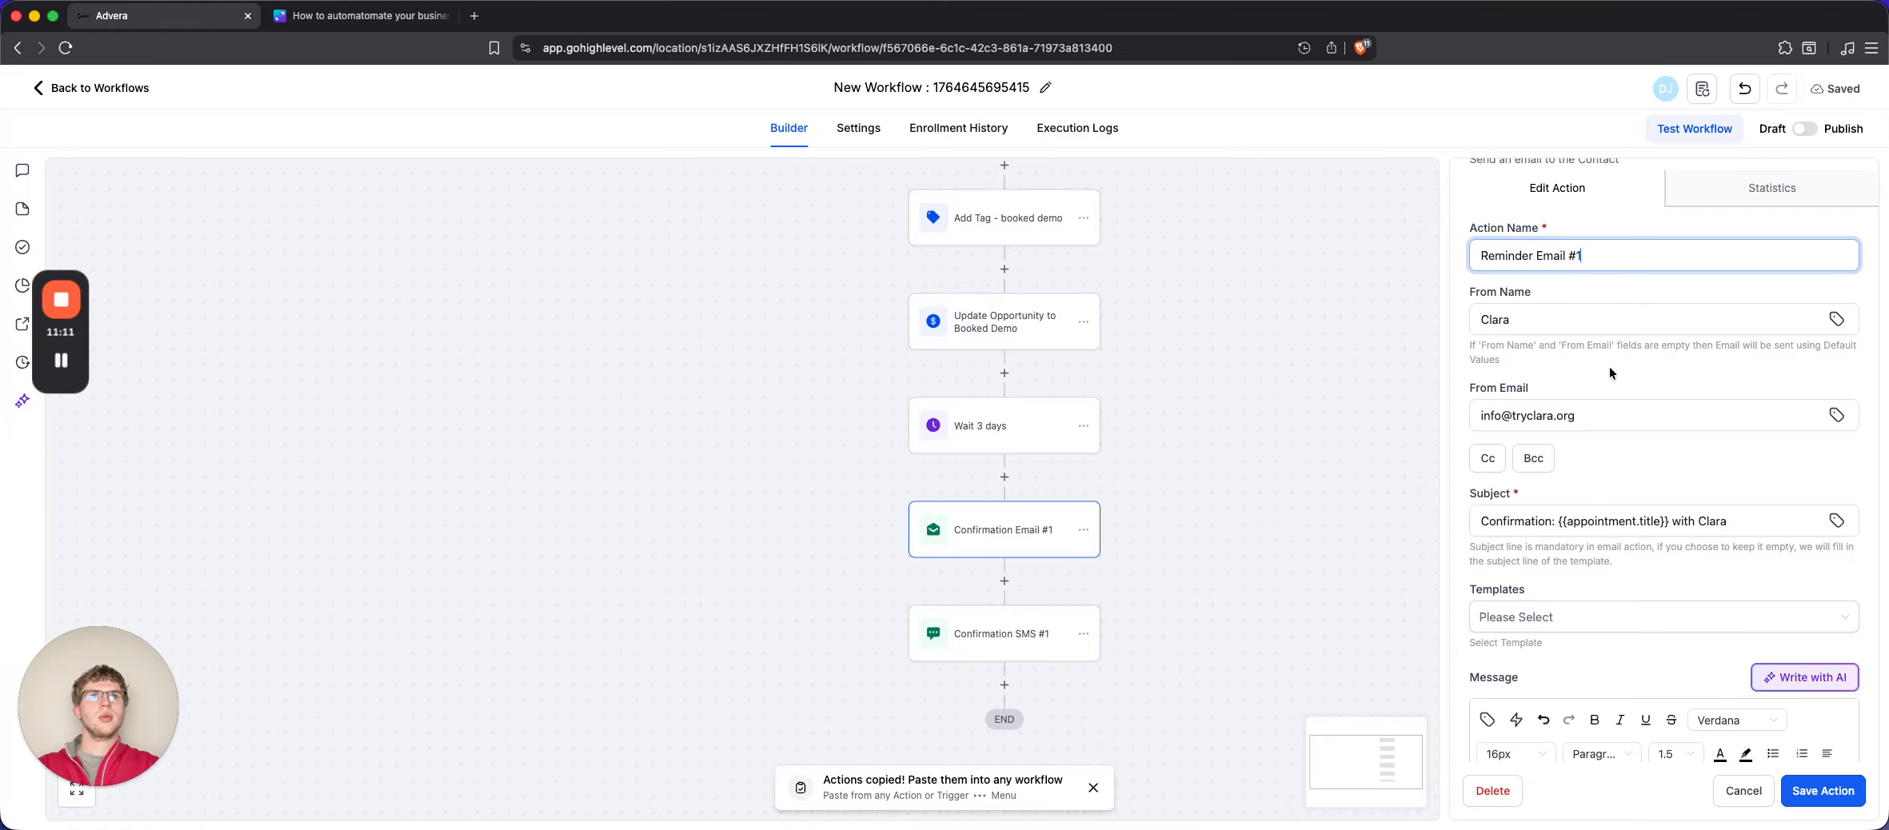
Change the reminder email's subject to "Reminder: {{appointment.title}} with Clara"
scroll(1568, 392, down, 3)
click(1564, 398)
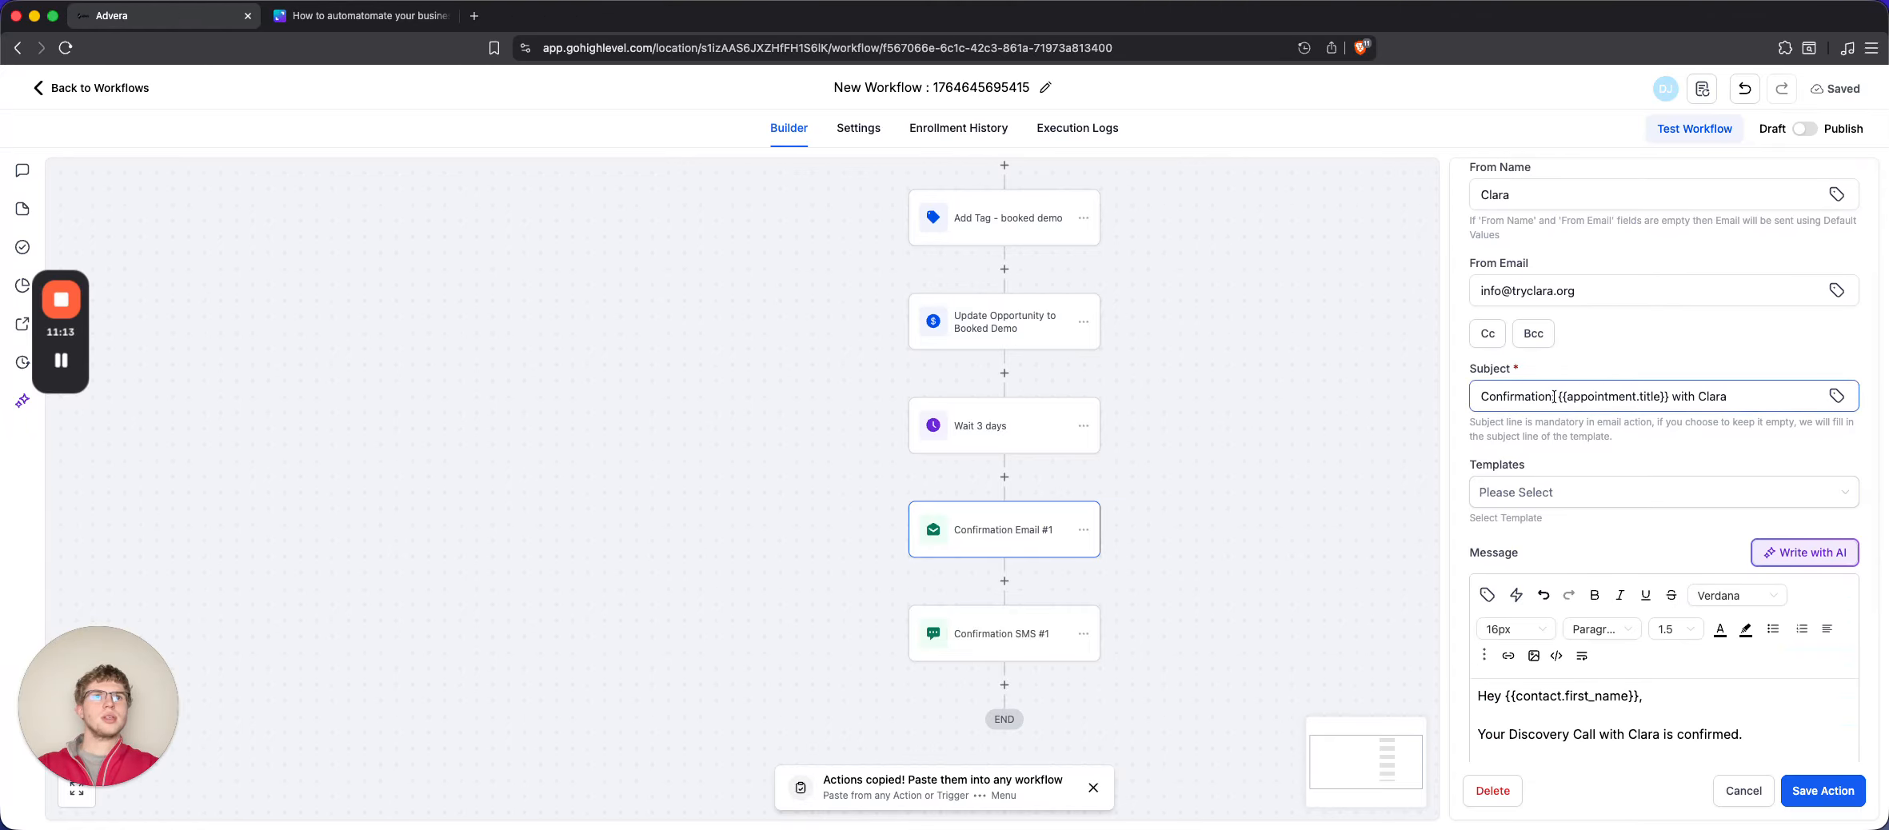
double_click(1555, 398)
text(Reminder)
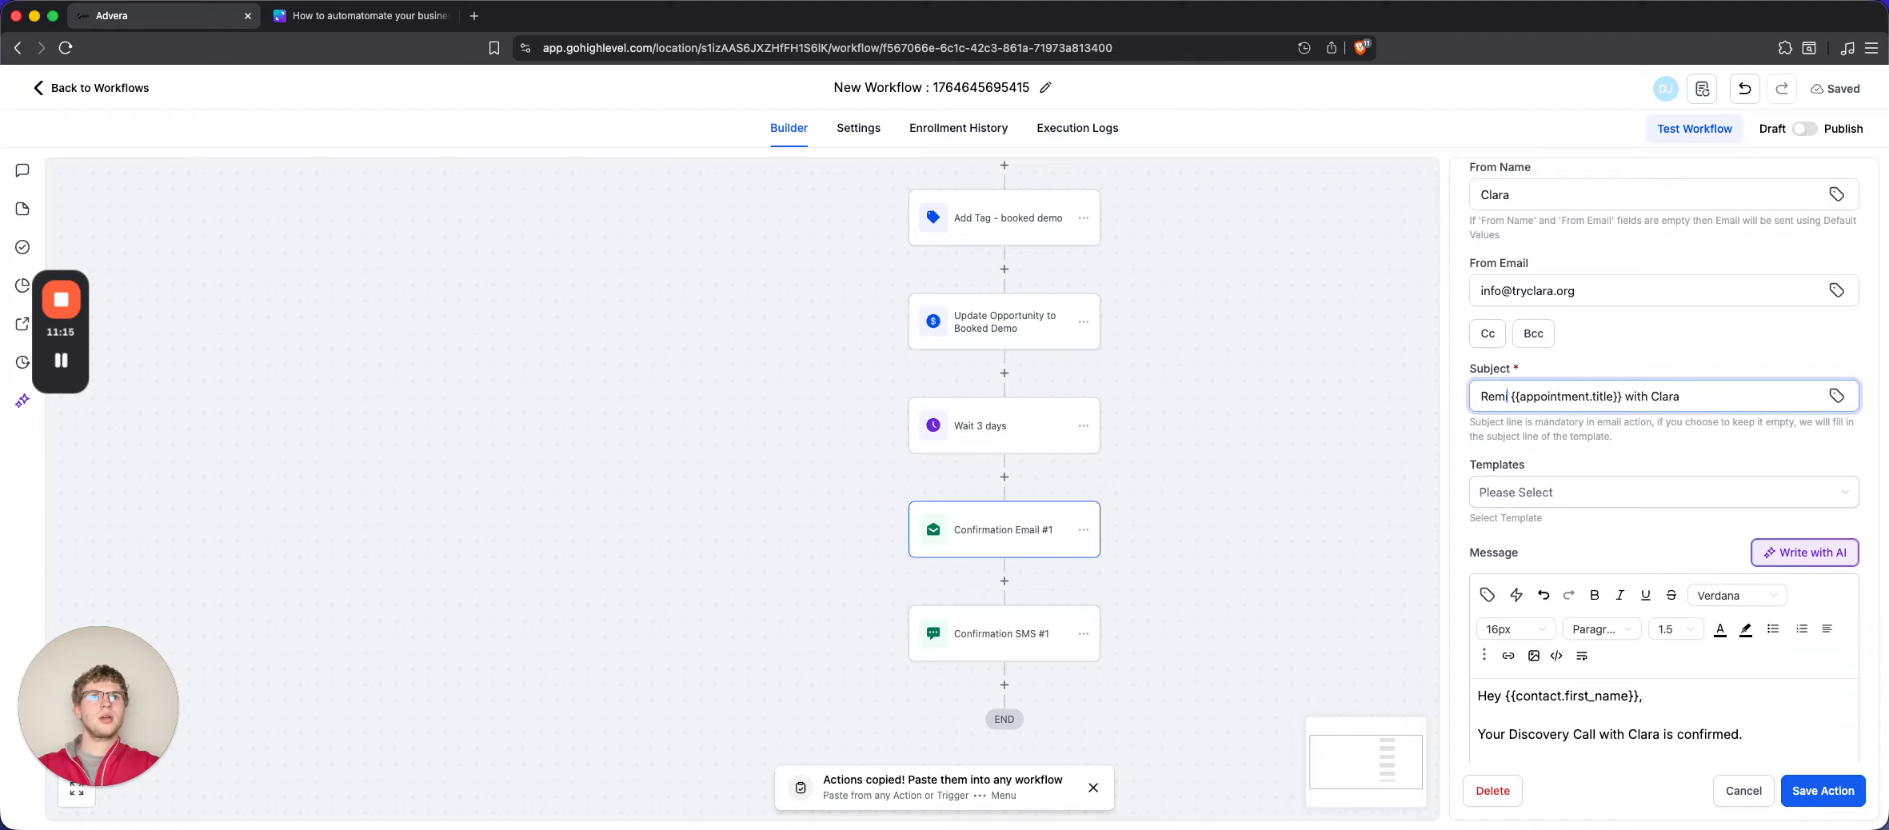
text(:)
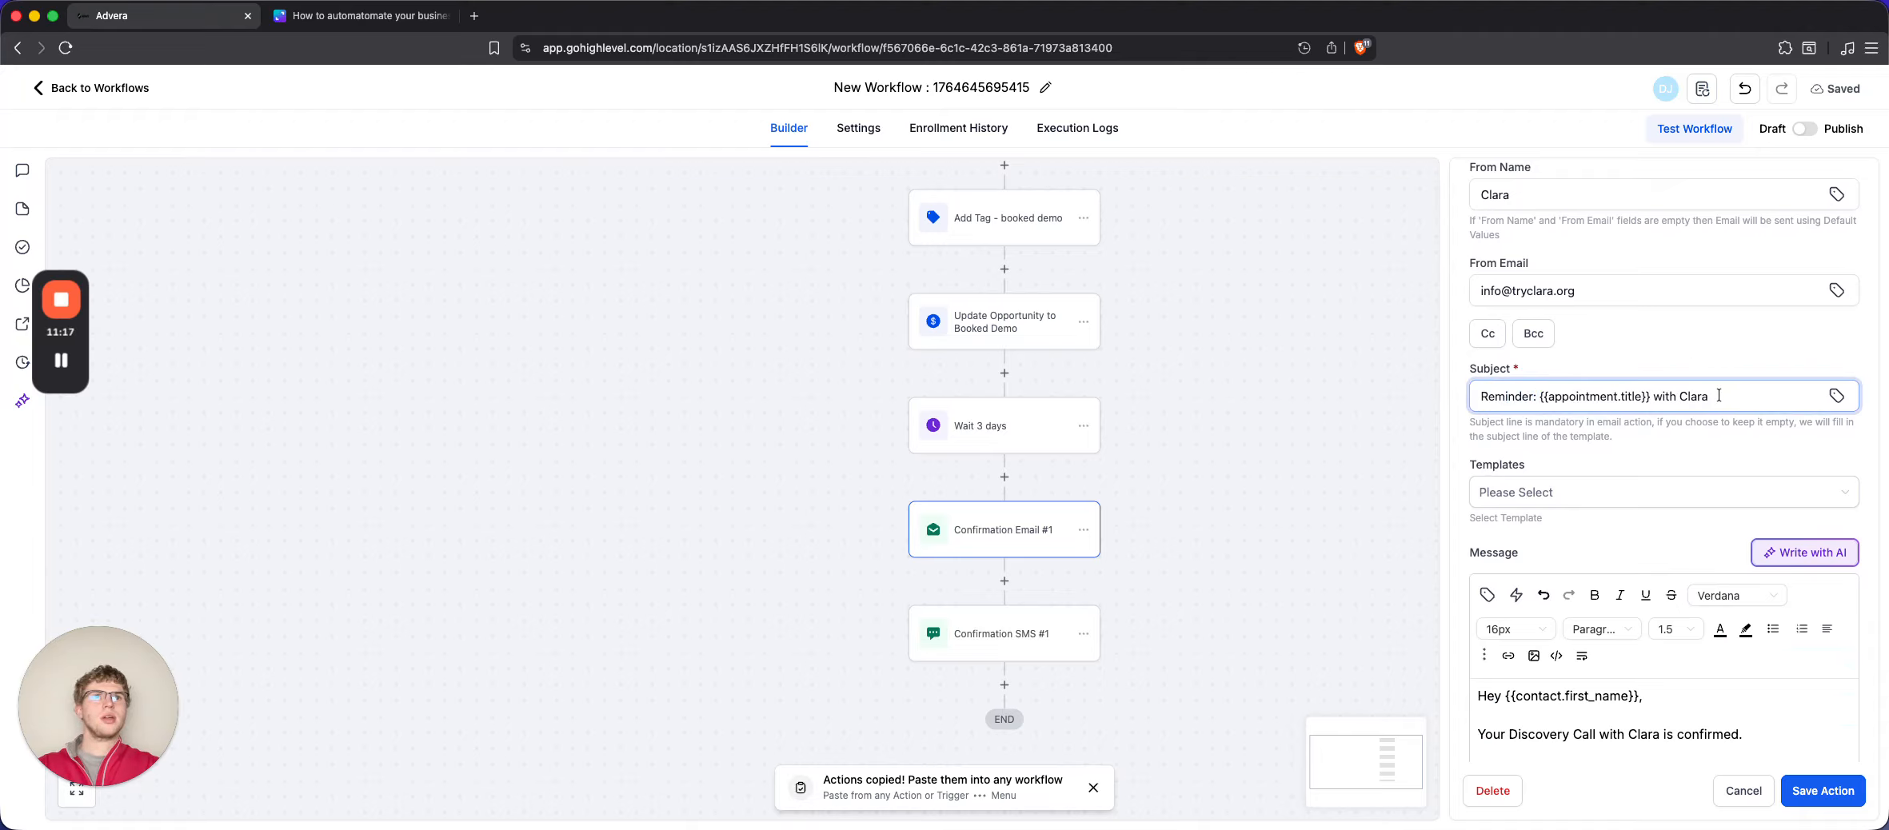
Reword the reminder email's opening line so the Discovery Call with Clara "is in 3 days at" instead of being confirmed
scroll(1785, 415, down, 3)
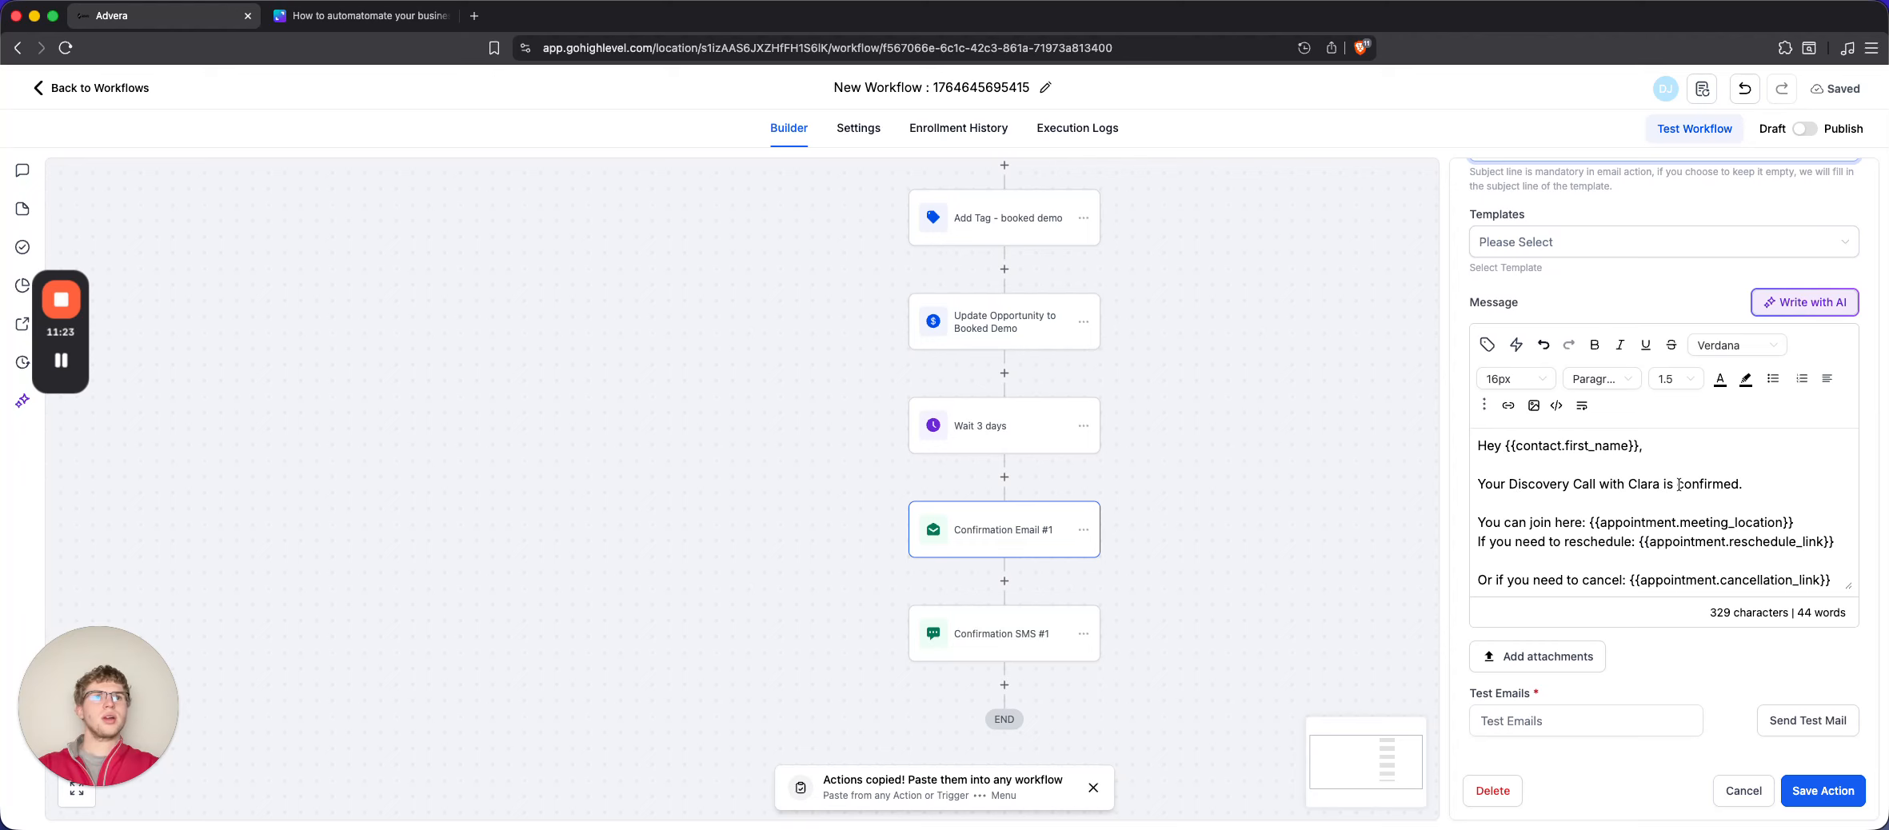
drag(1679, 484, 1740, 484)
text(in)
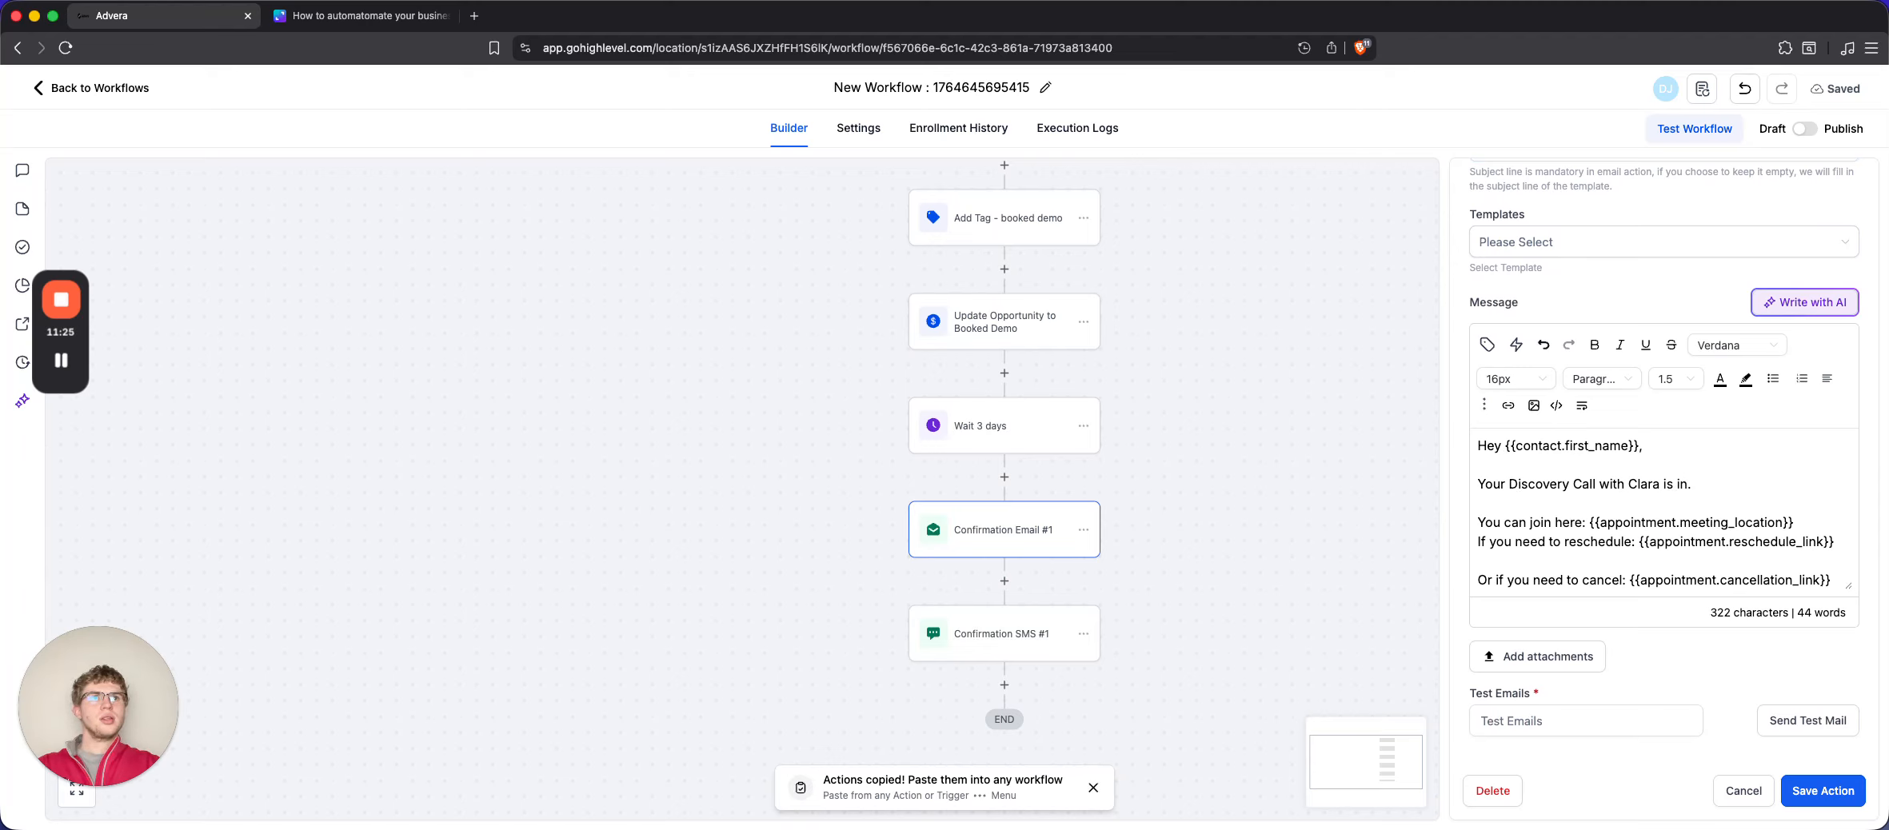
text( 3 ds=a==)
key(BackSpace)
key(XF86AudioLowerVolume)
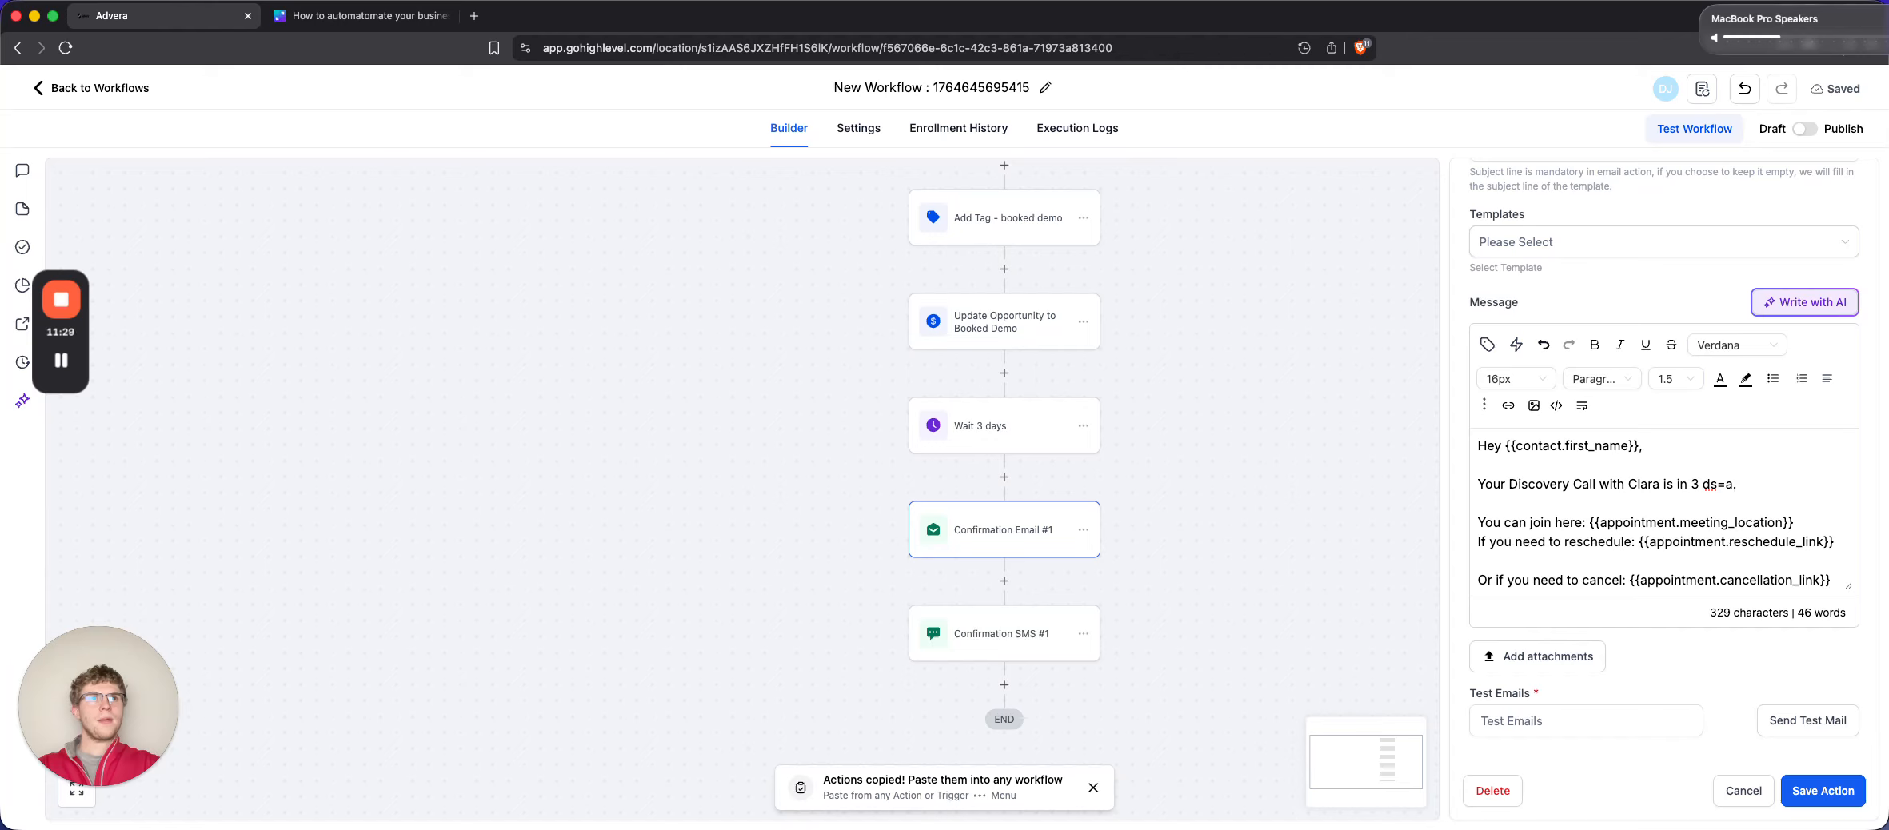
key(BackSpace)
key(BackSpace)
key(BackSpace)
text(ays at)
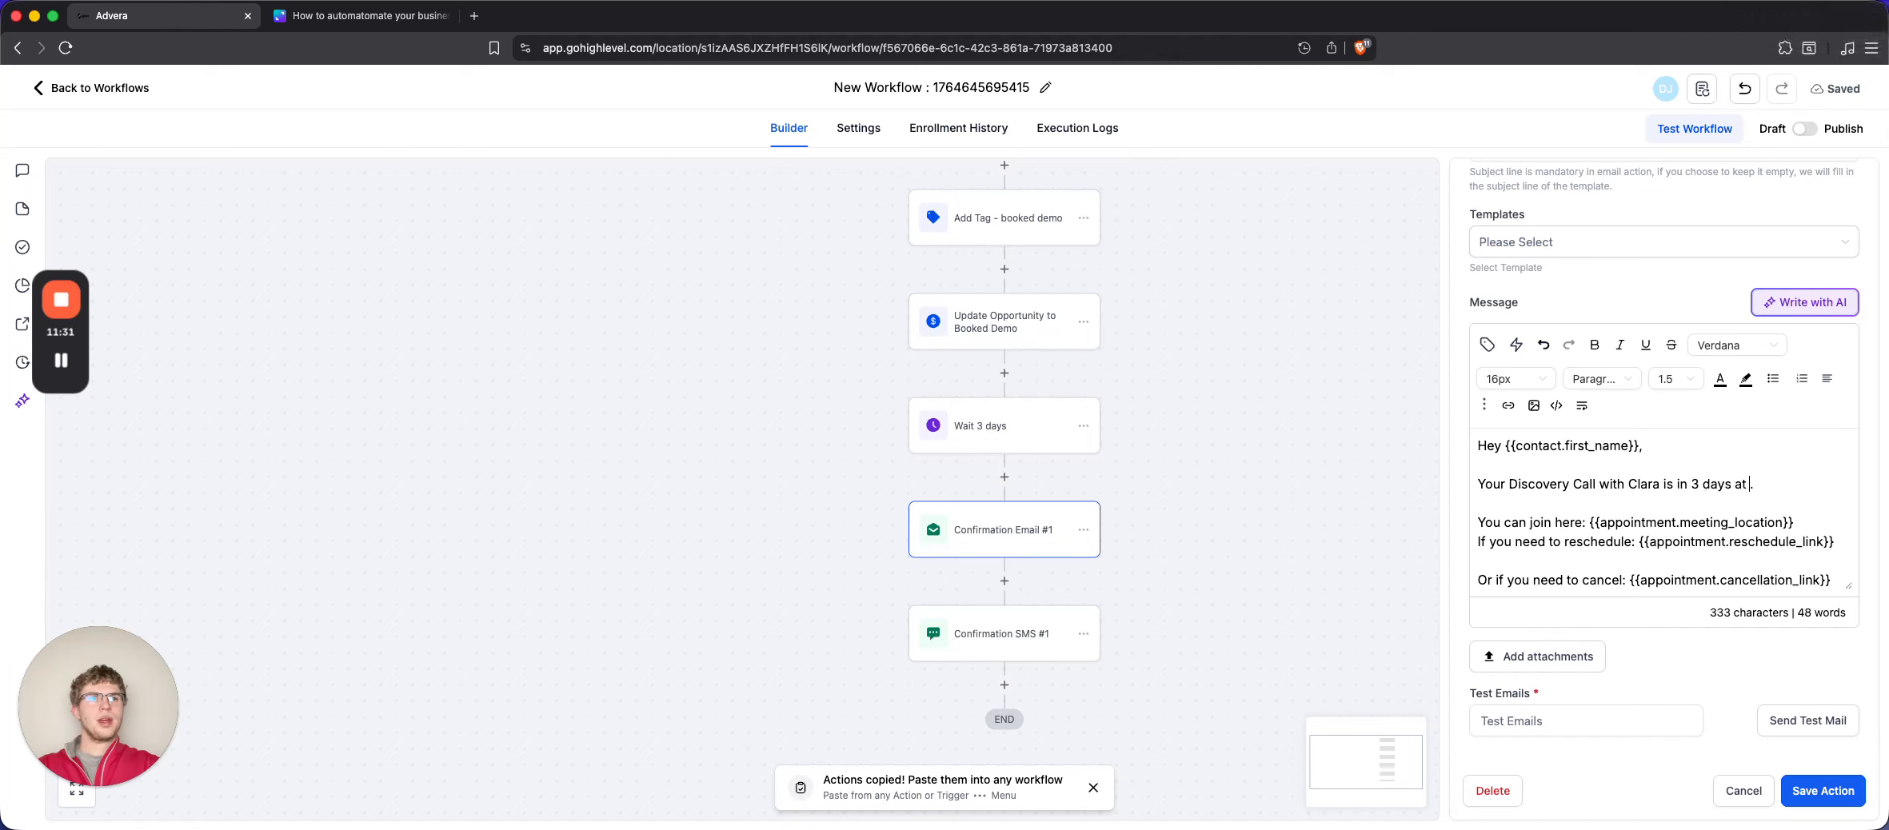
Insert the appointment's Start Time custom value after "in 3 days at" in the email body, check the remaining text and save the action
click(1488, 346)
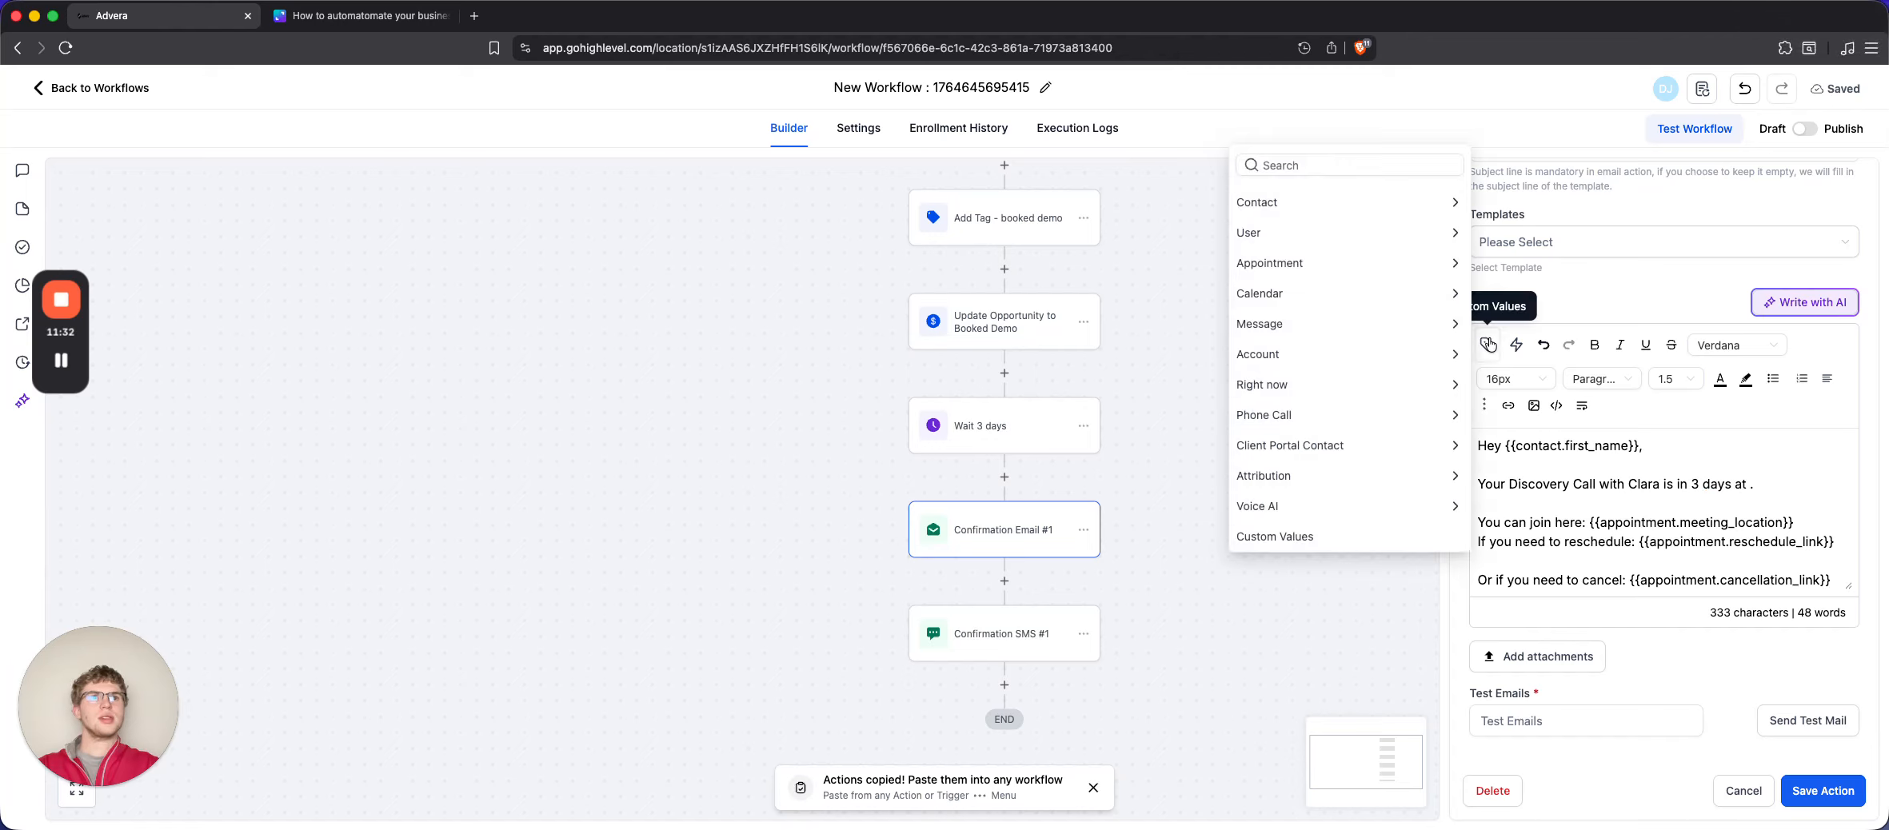
click(1367, 262)
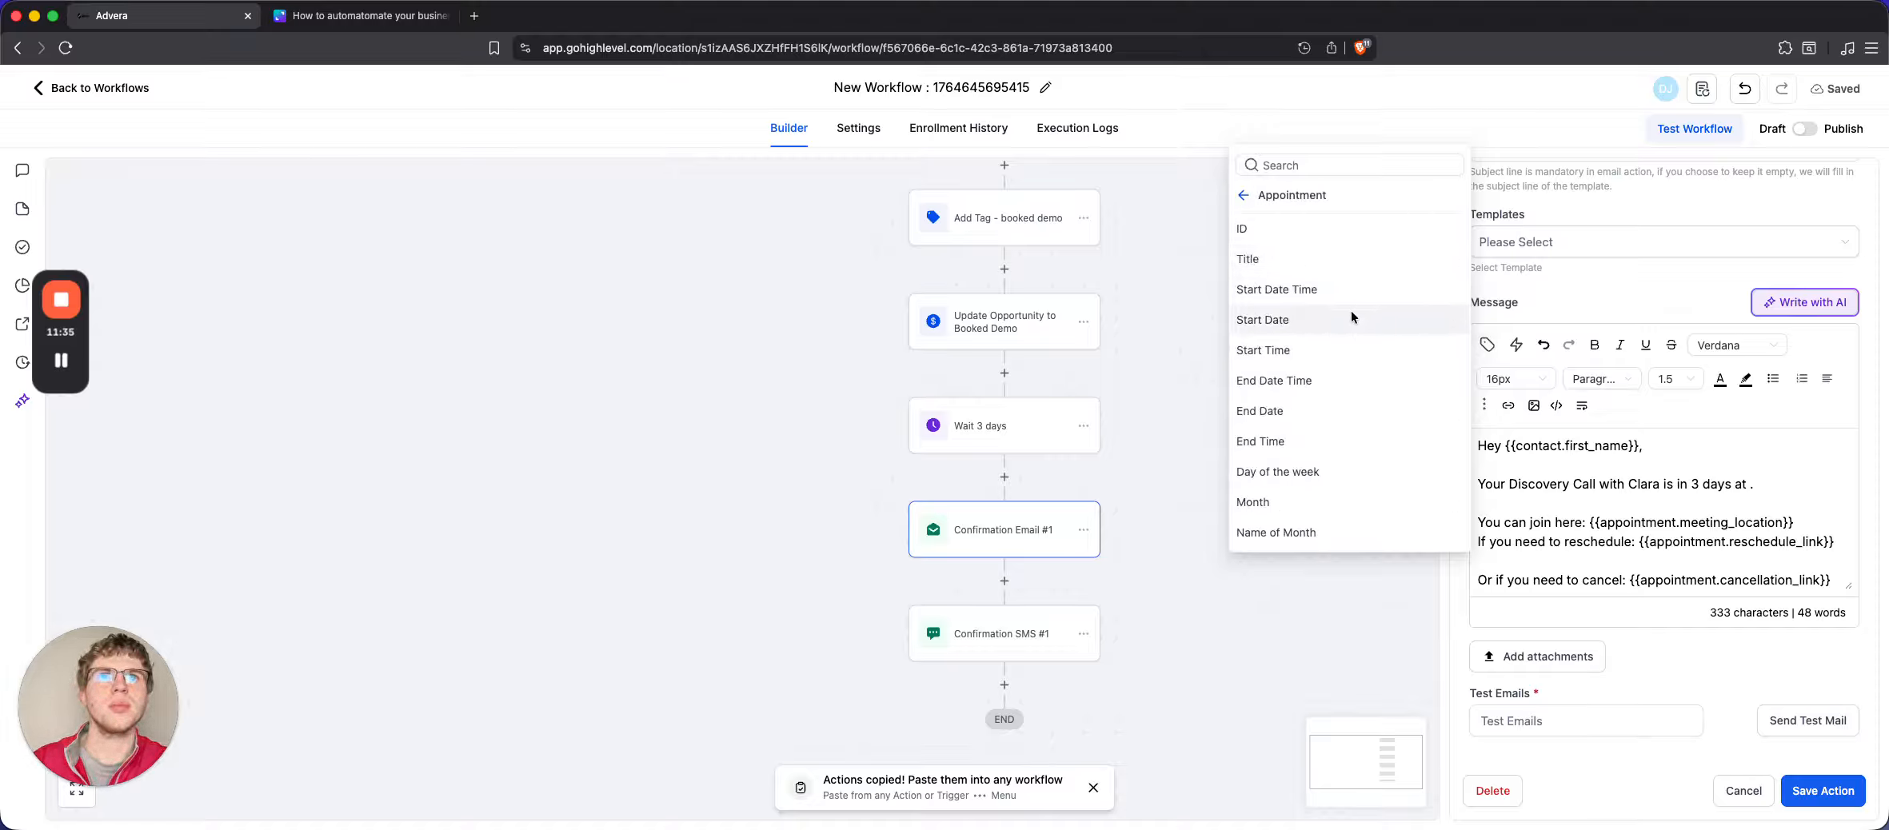
click(1333, 344)
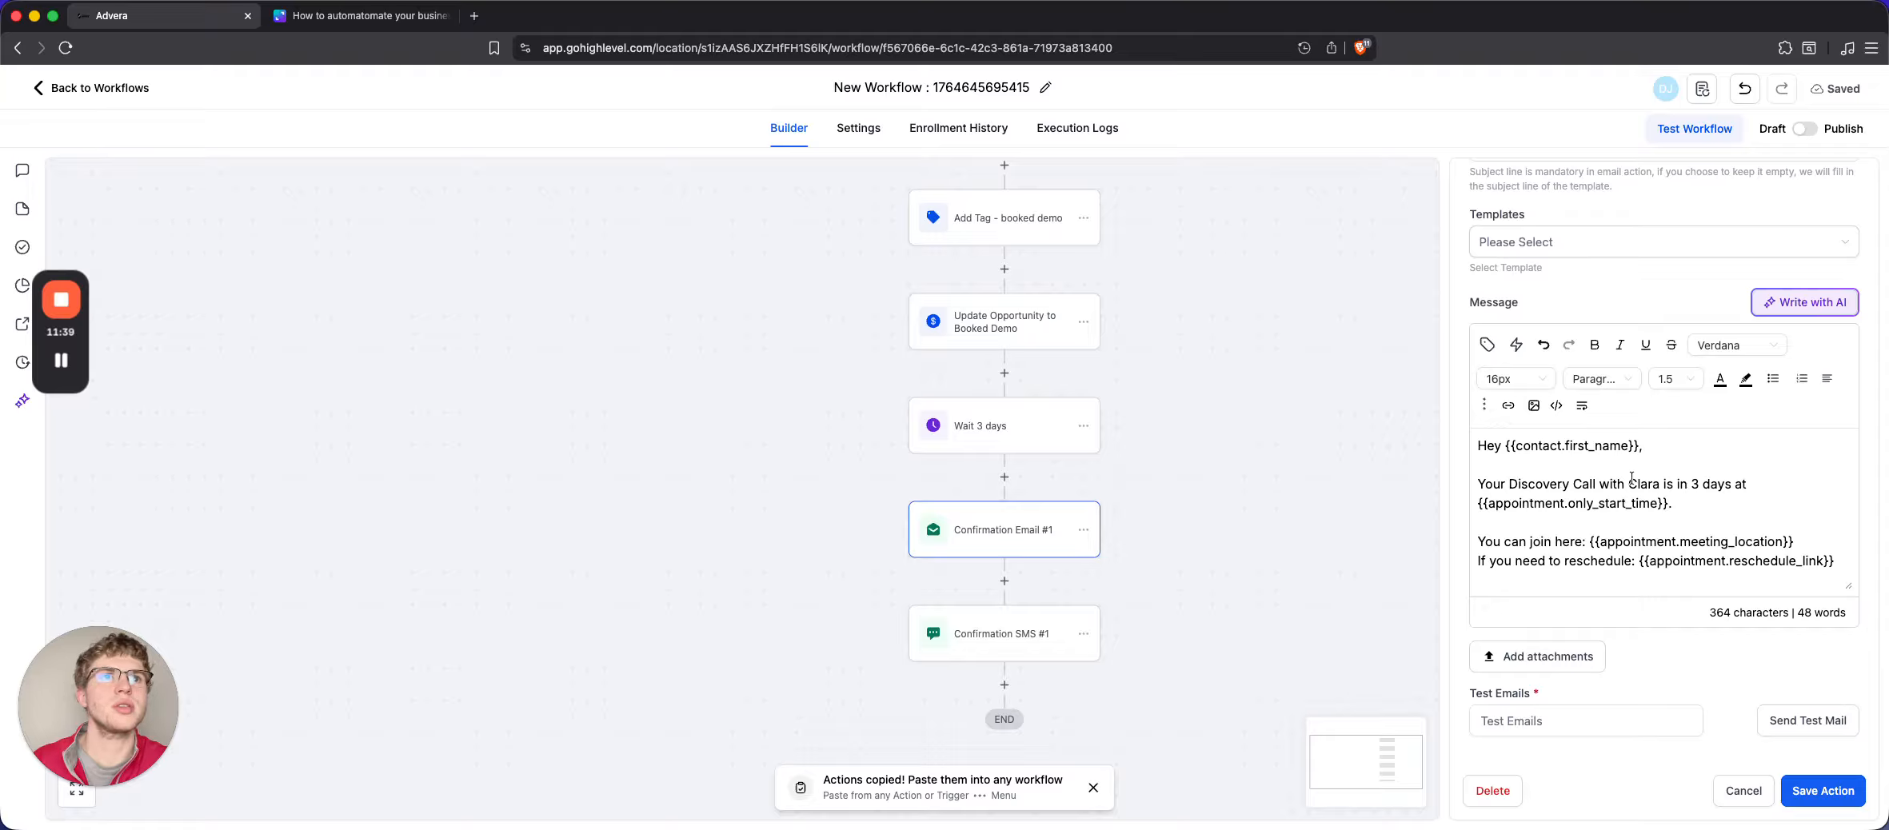
scroll(1632, 477, down, 2)
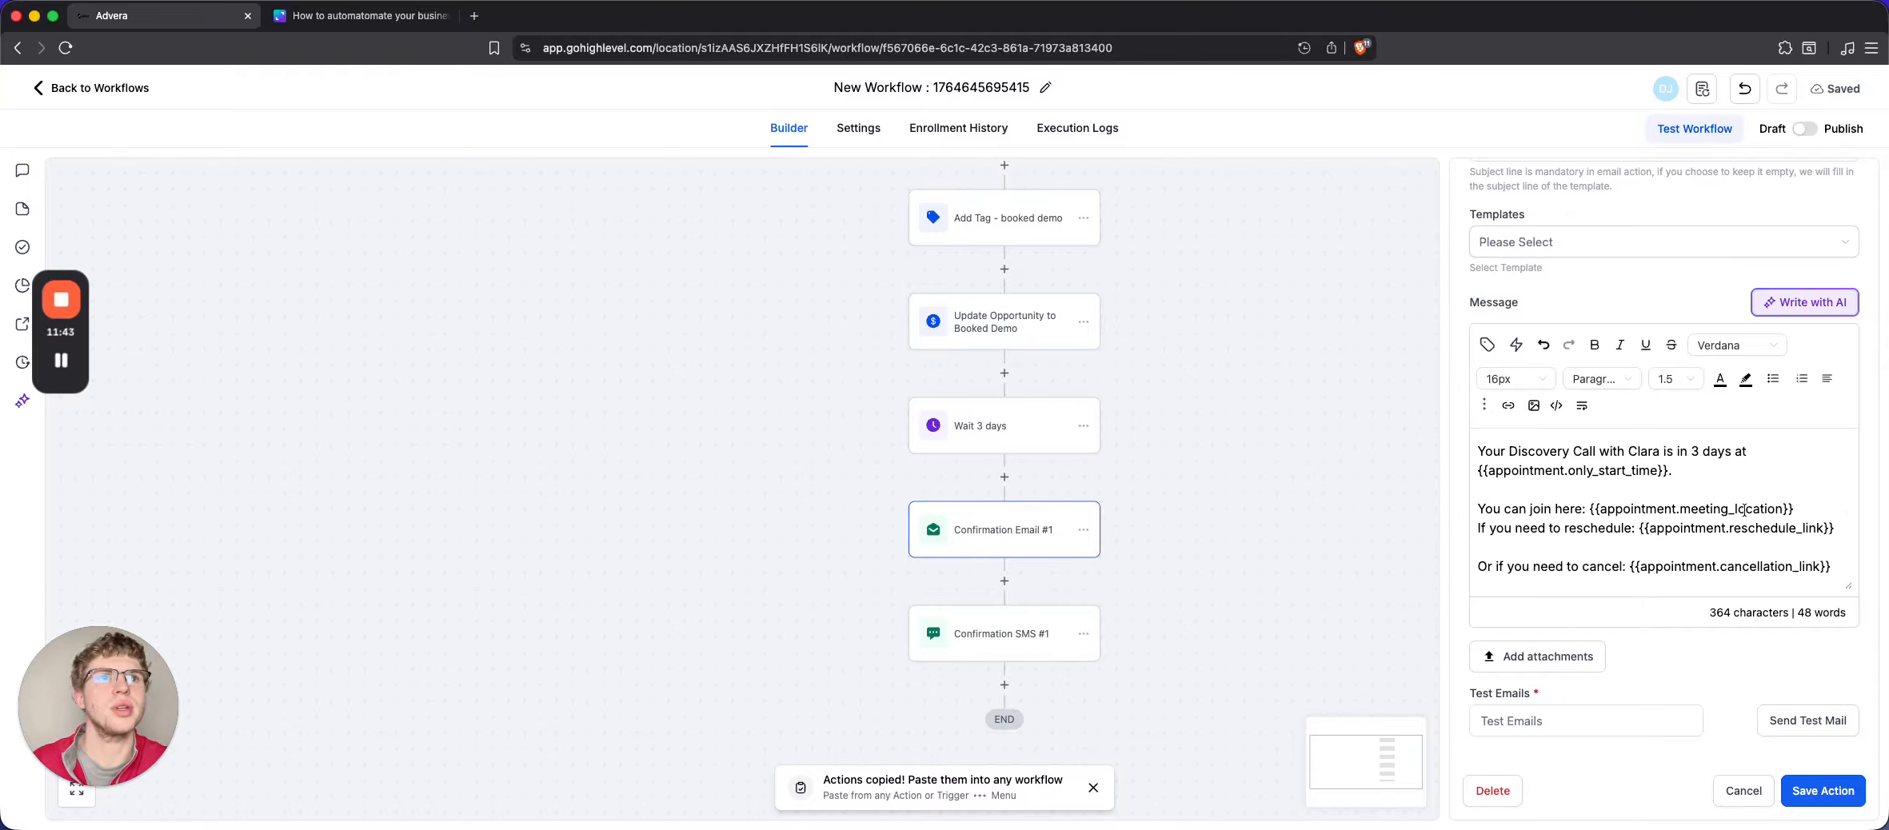
scroll(1685, 532, down, 2)
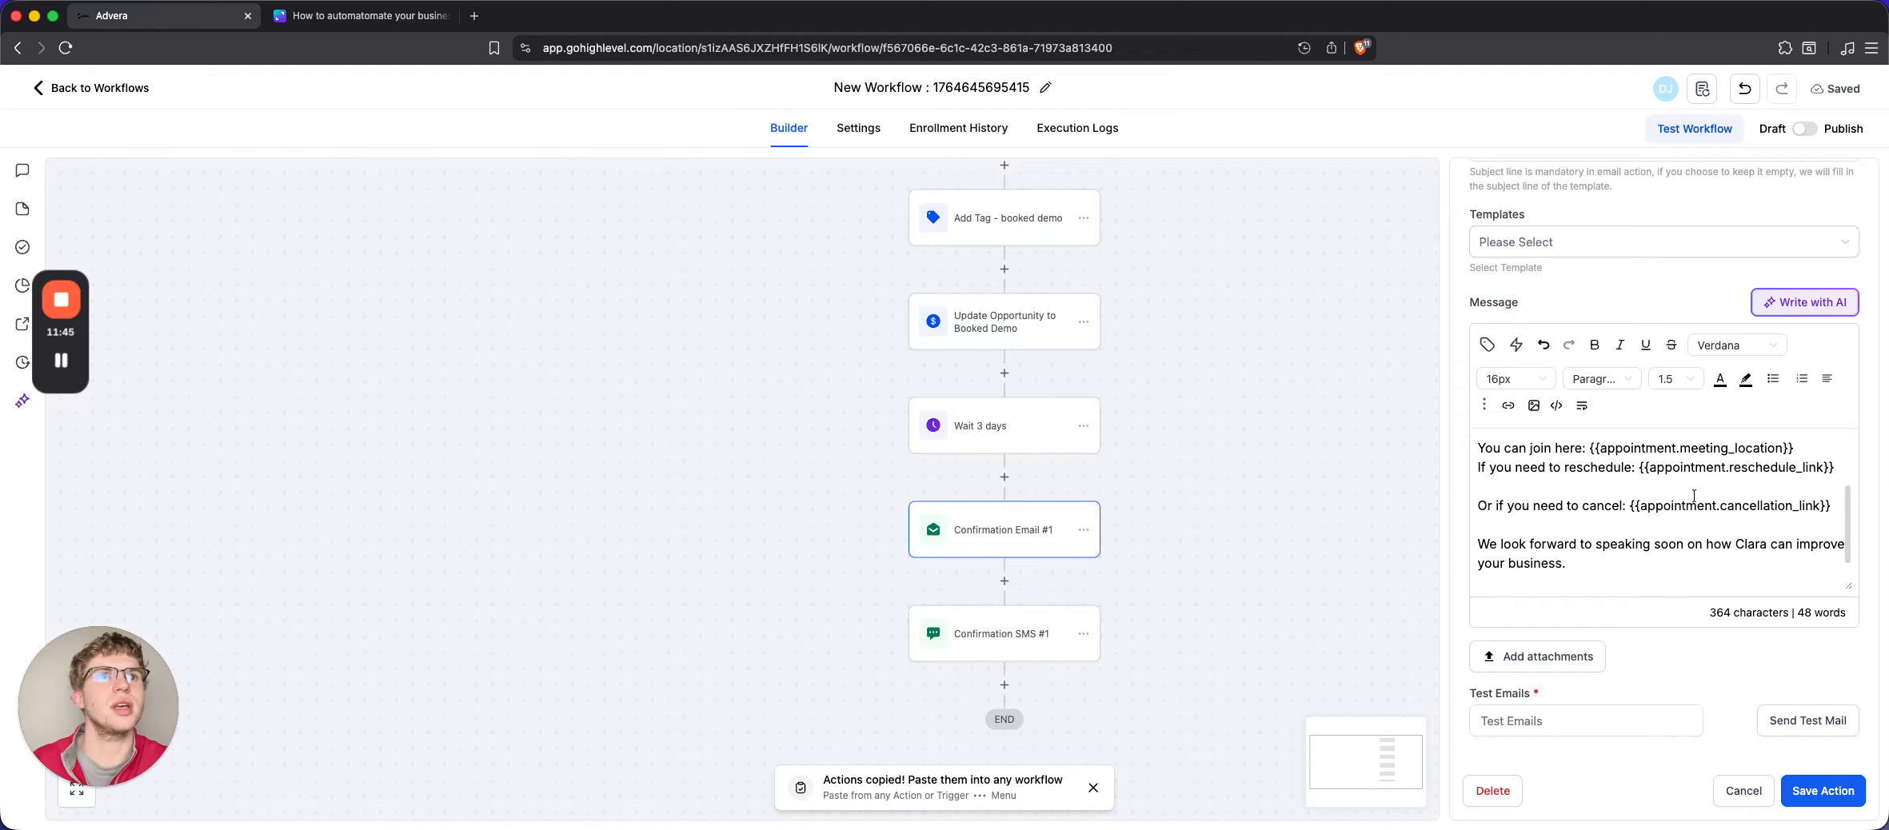
scroll(1644, 558, down, 1)
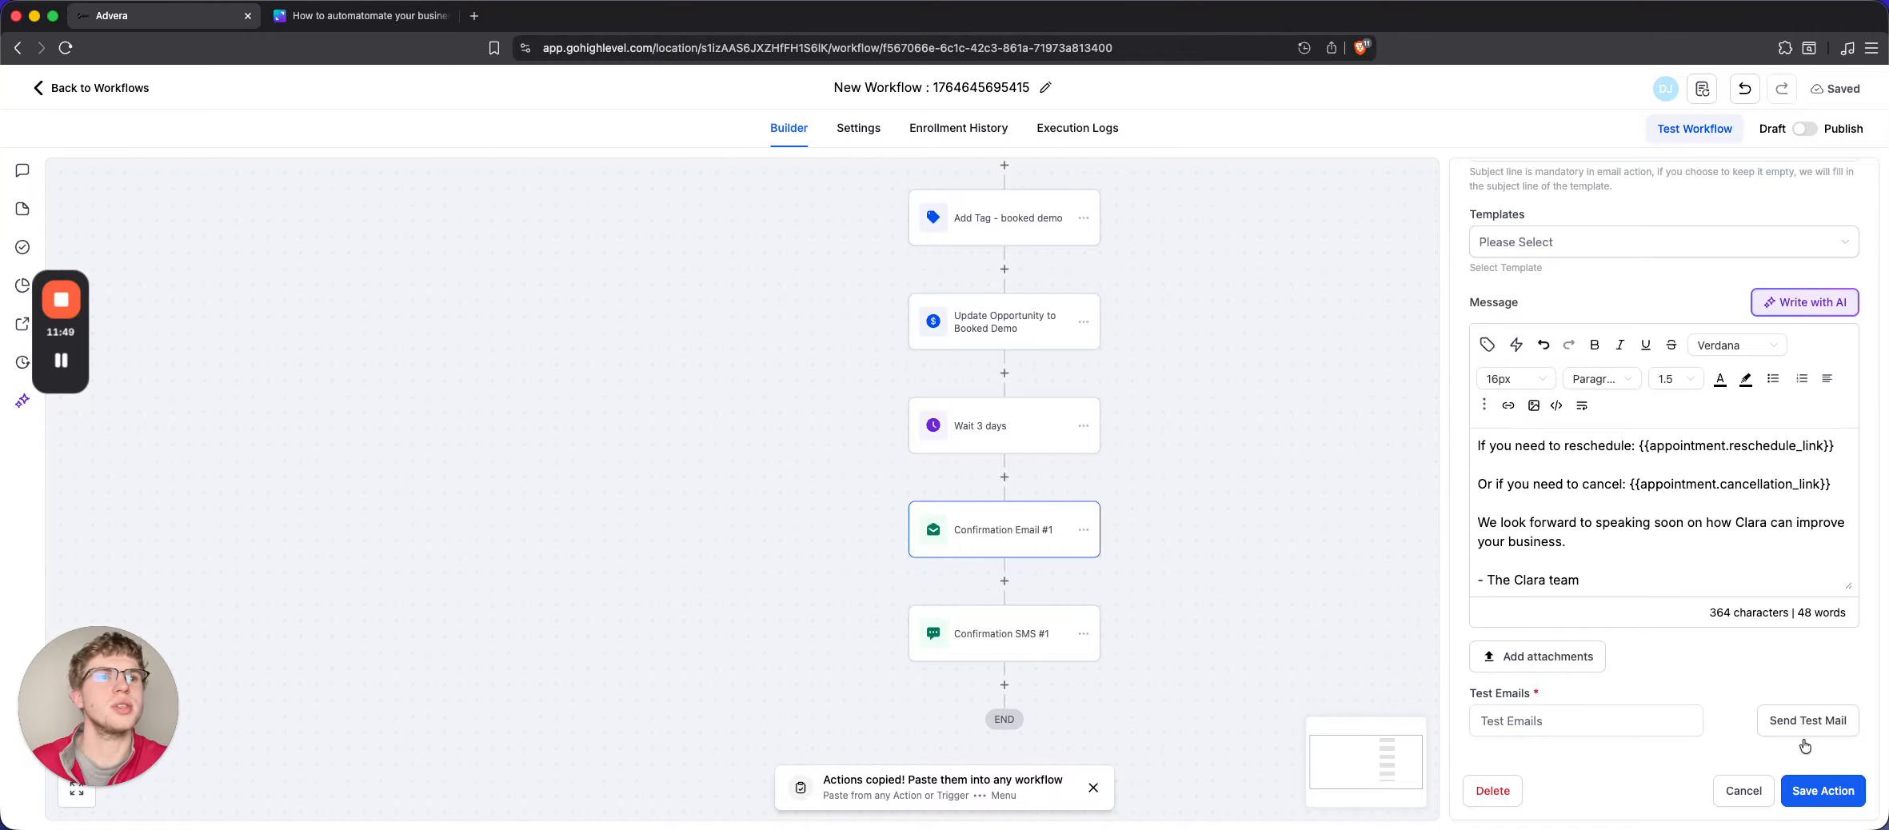
click(1823, 791)
Rename the duplicated SMS action at the end of the workflow to "Reminder SMS #1"
click(1016, 638)
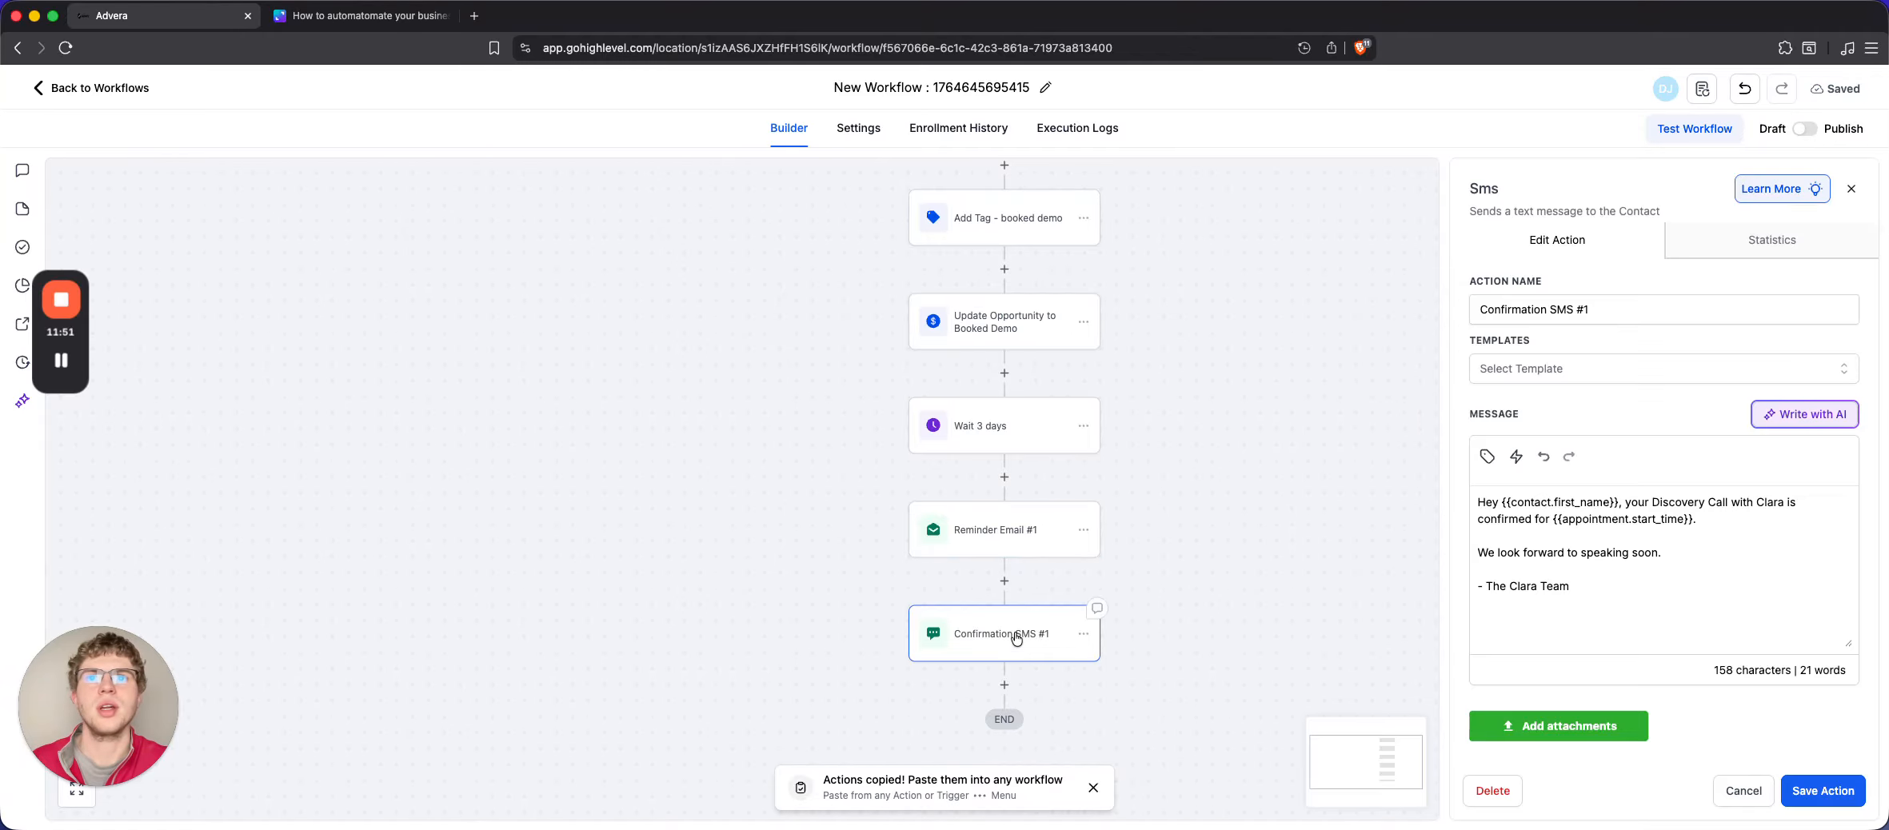
double_click(1504, 311)
key(BackSpace)
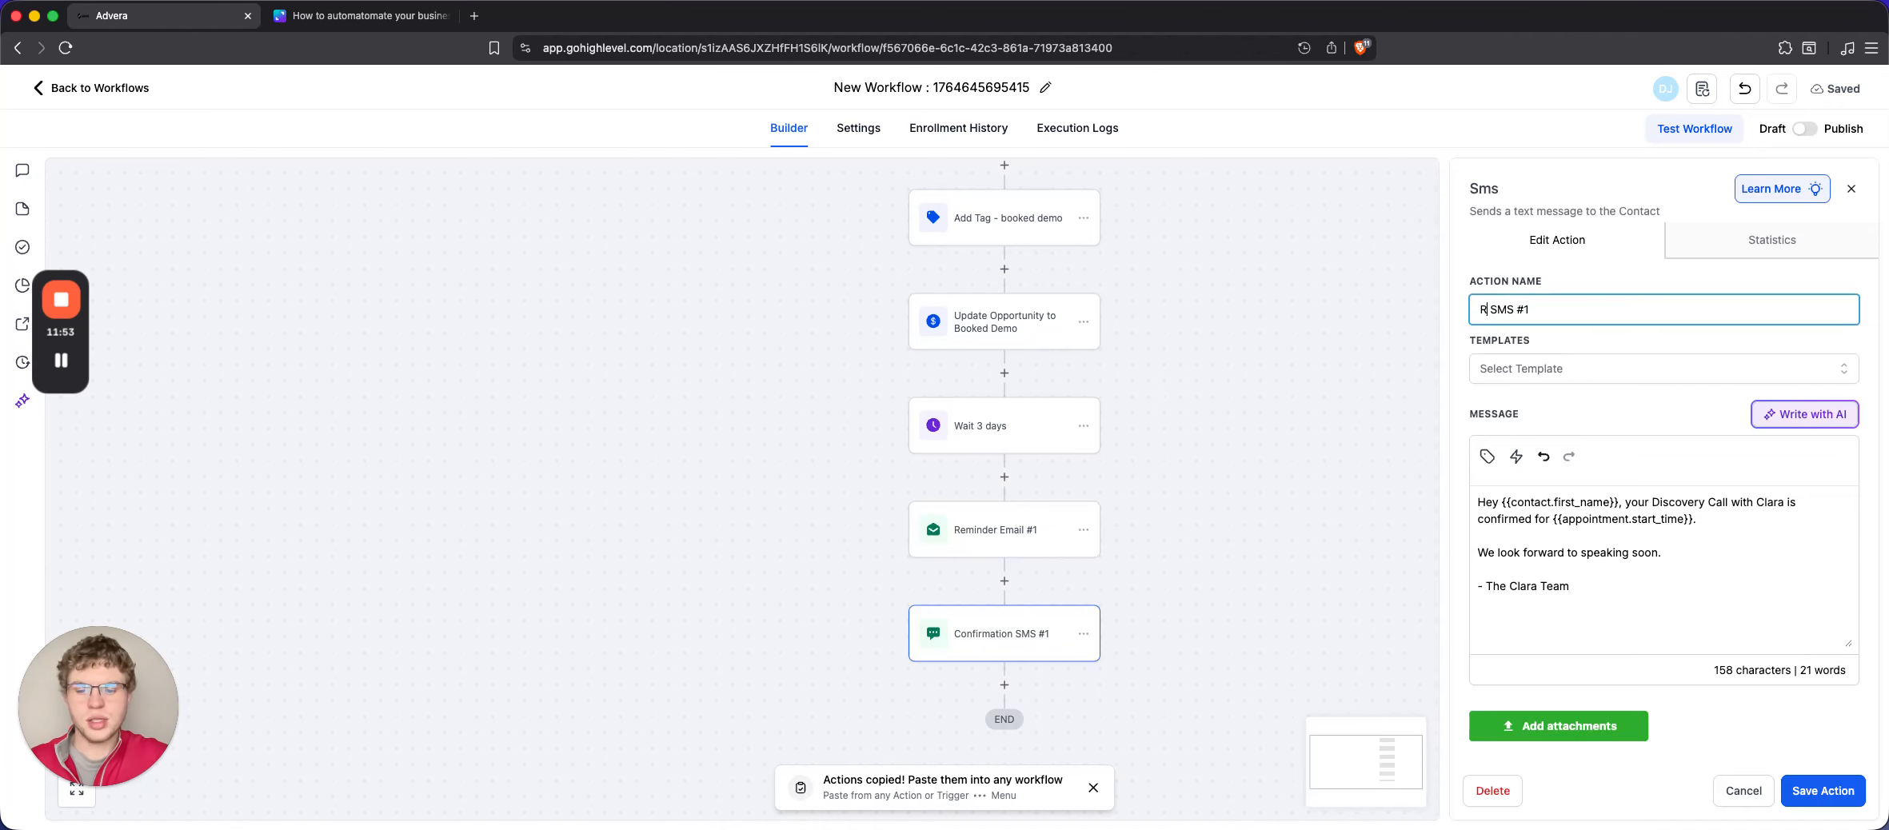
text(Reminder)
Replace the SMS's confirmation and "We look forward" text with "is in 3 days at" followed by the appointment's Start Time custom value
click(1646, 505)
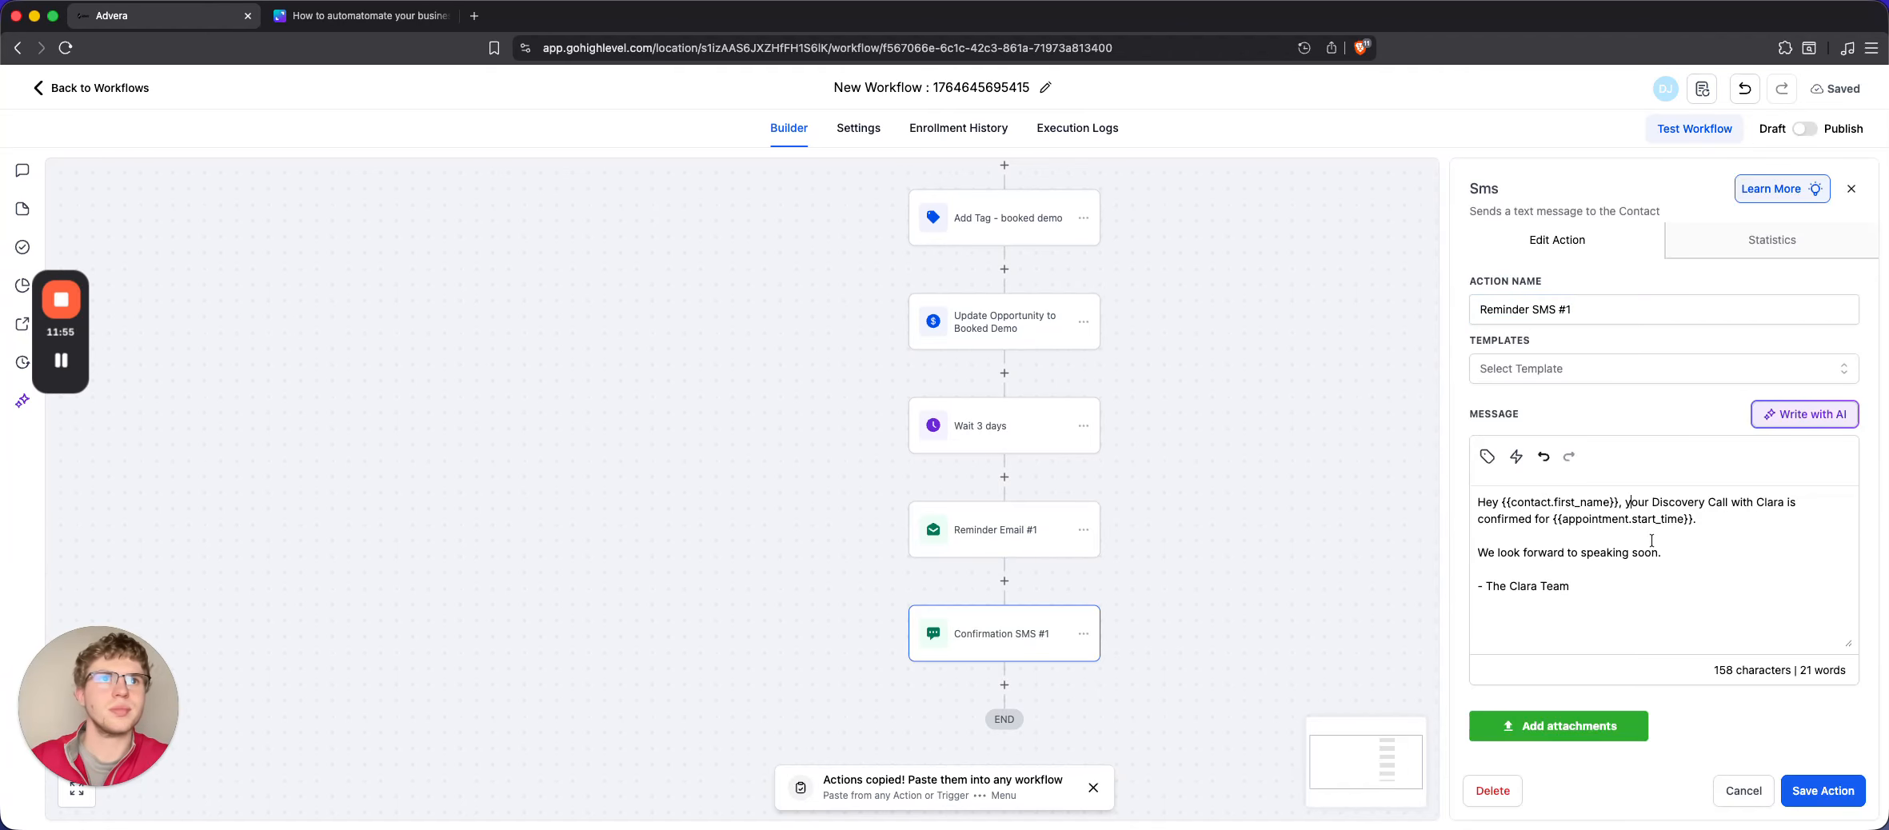
drag(1663, 553, 1792, 502)
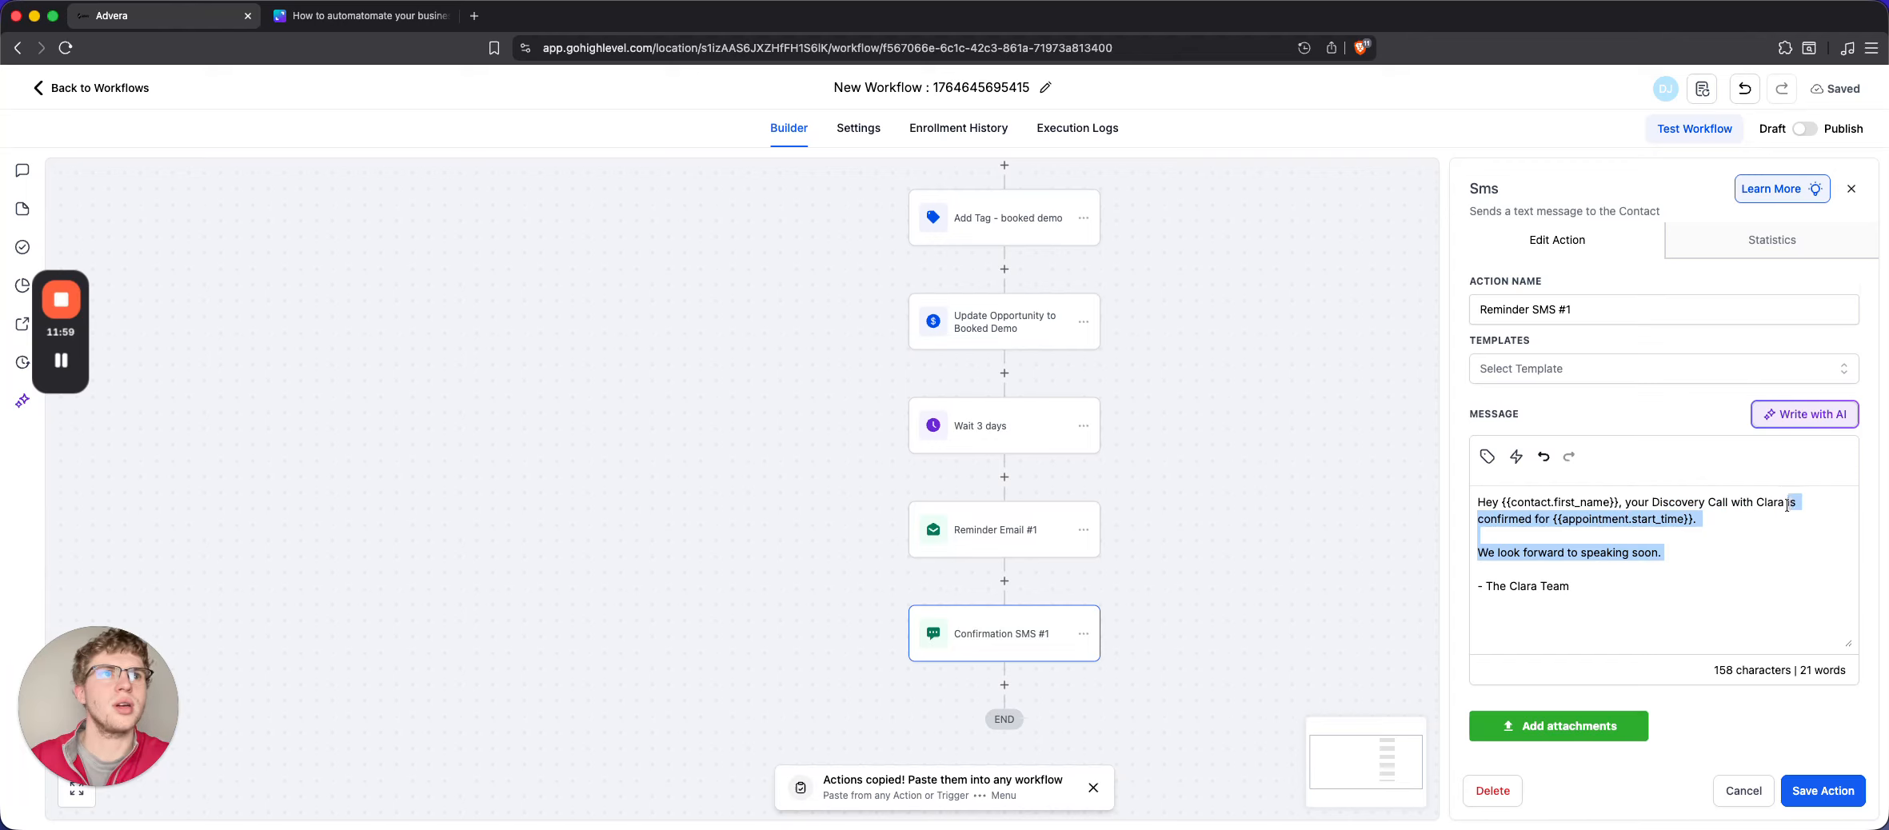
key(BackSpace)
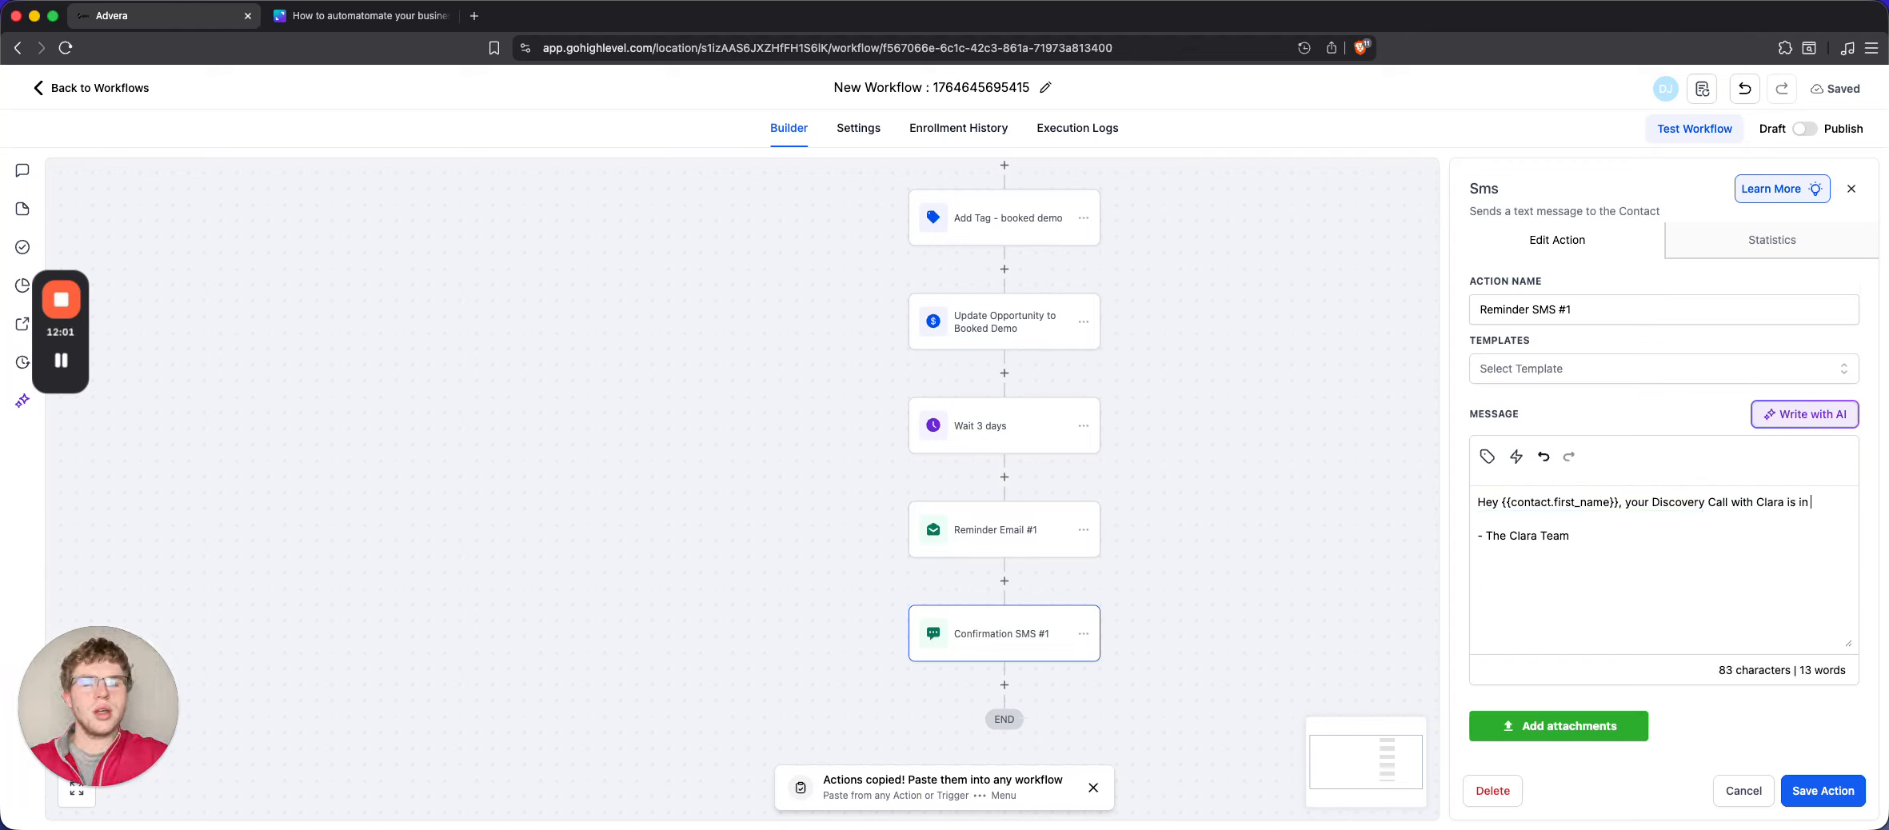
text(in 3 days at)
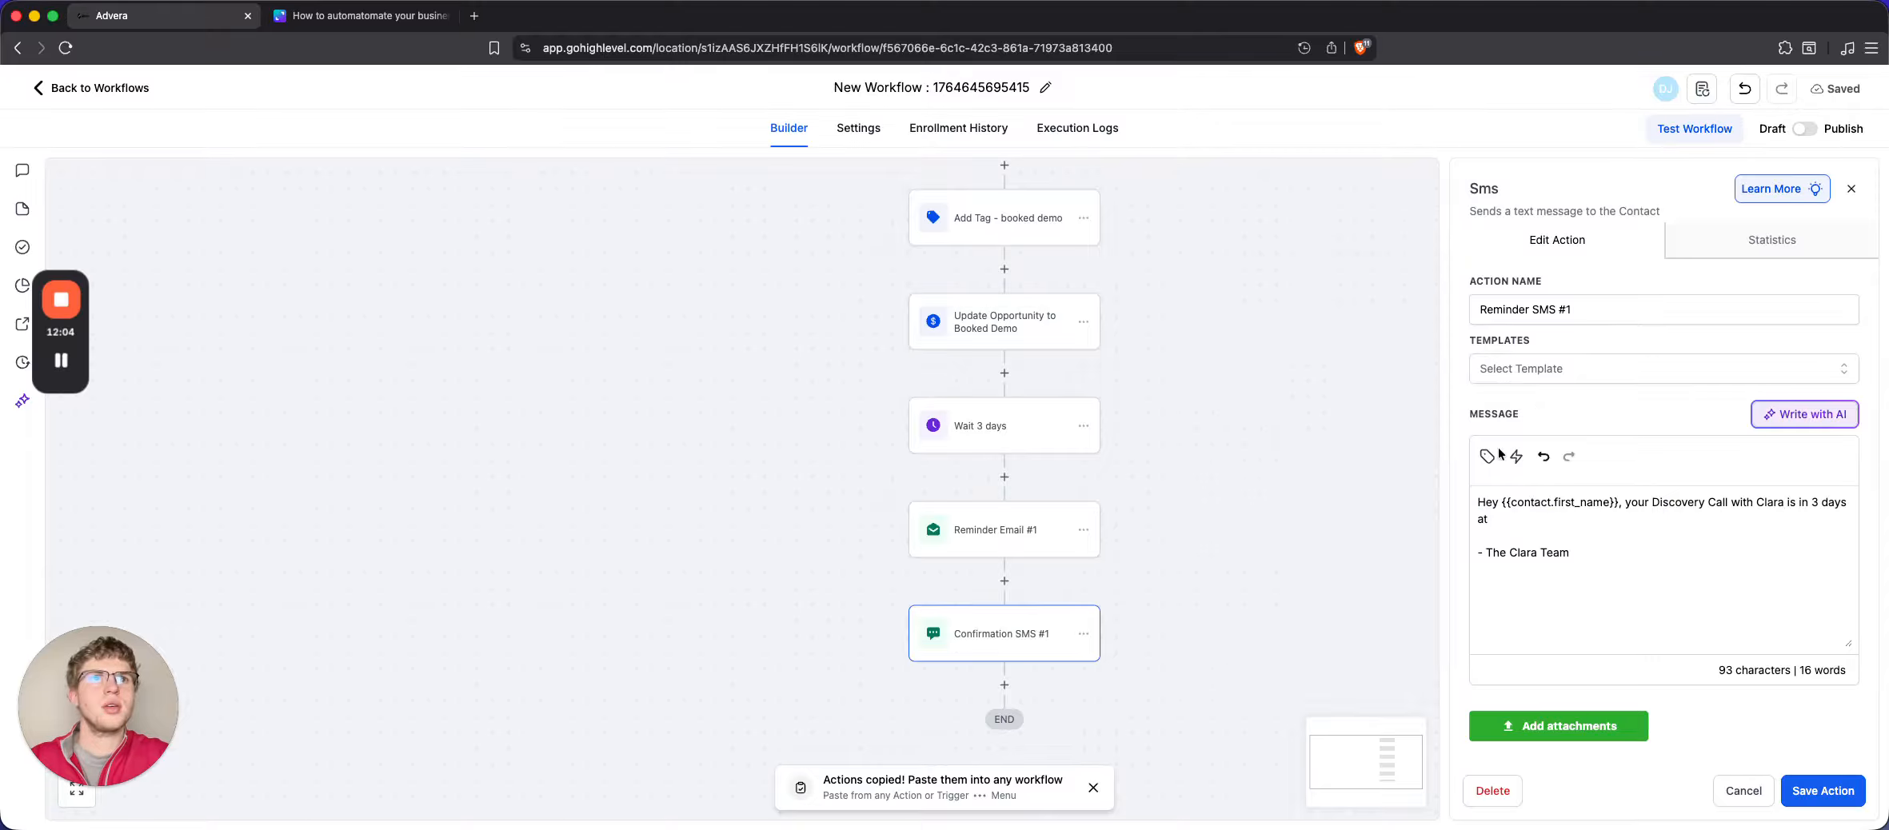
click(1490, 456)
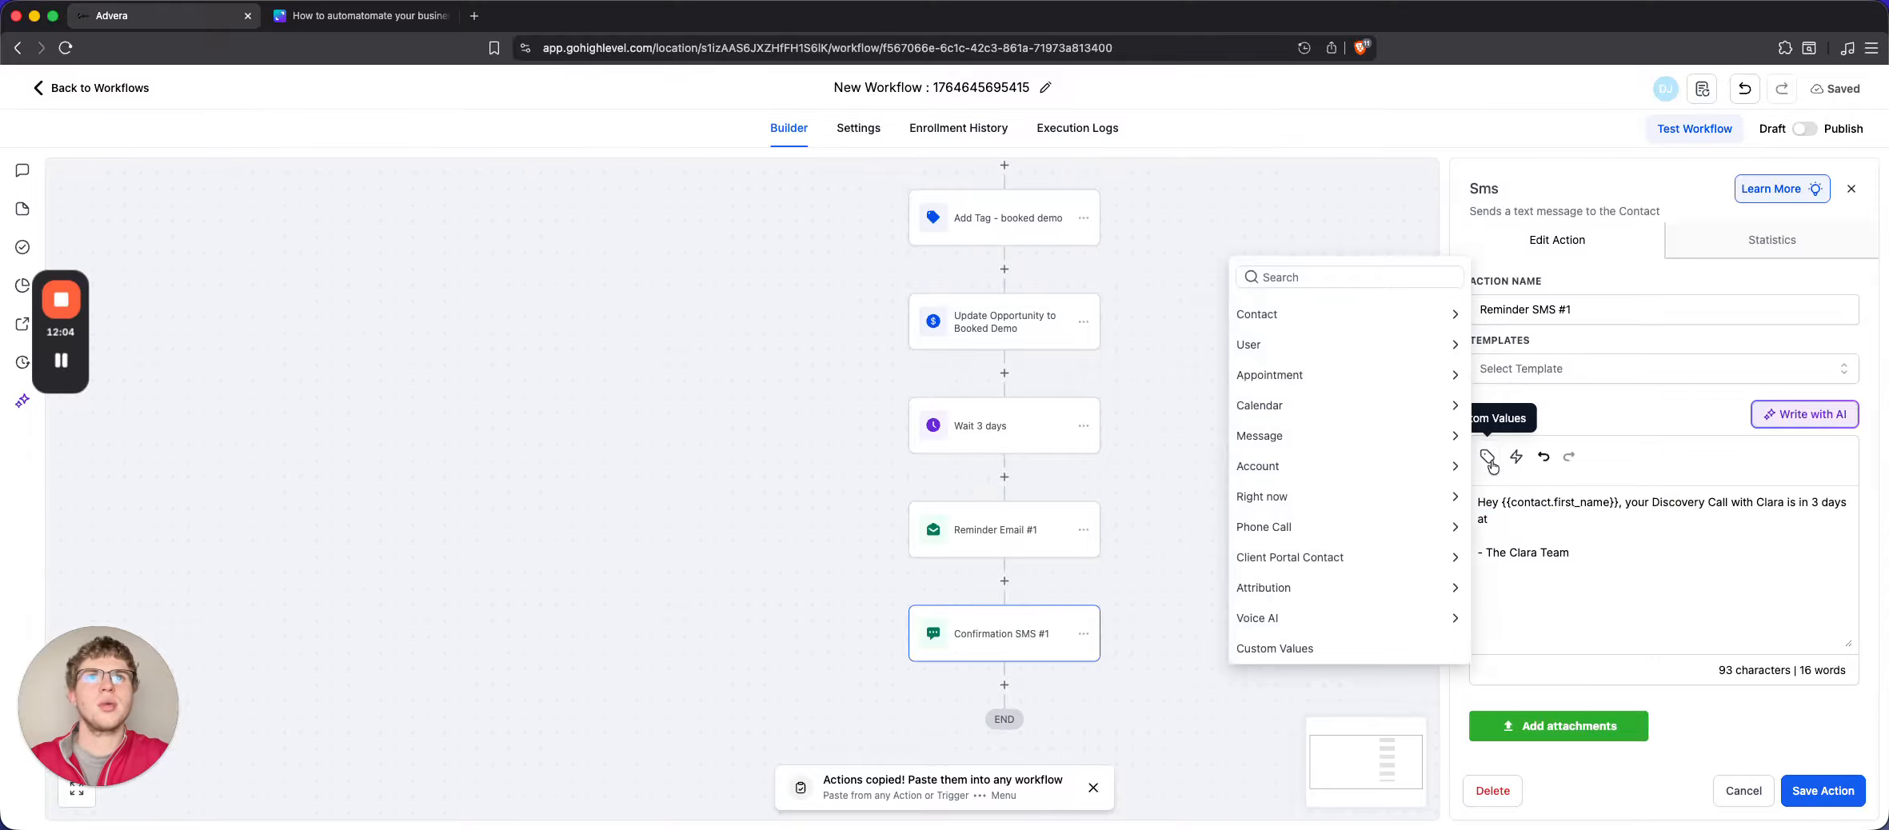
click(1303, 367)
click(1318, 458)
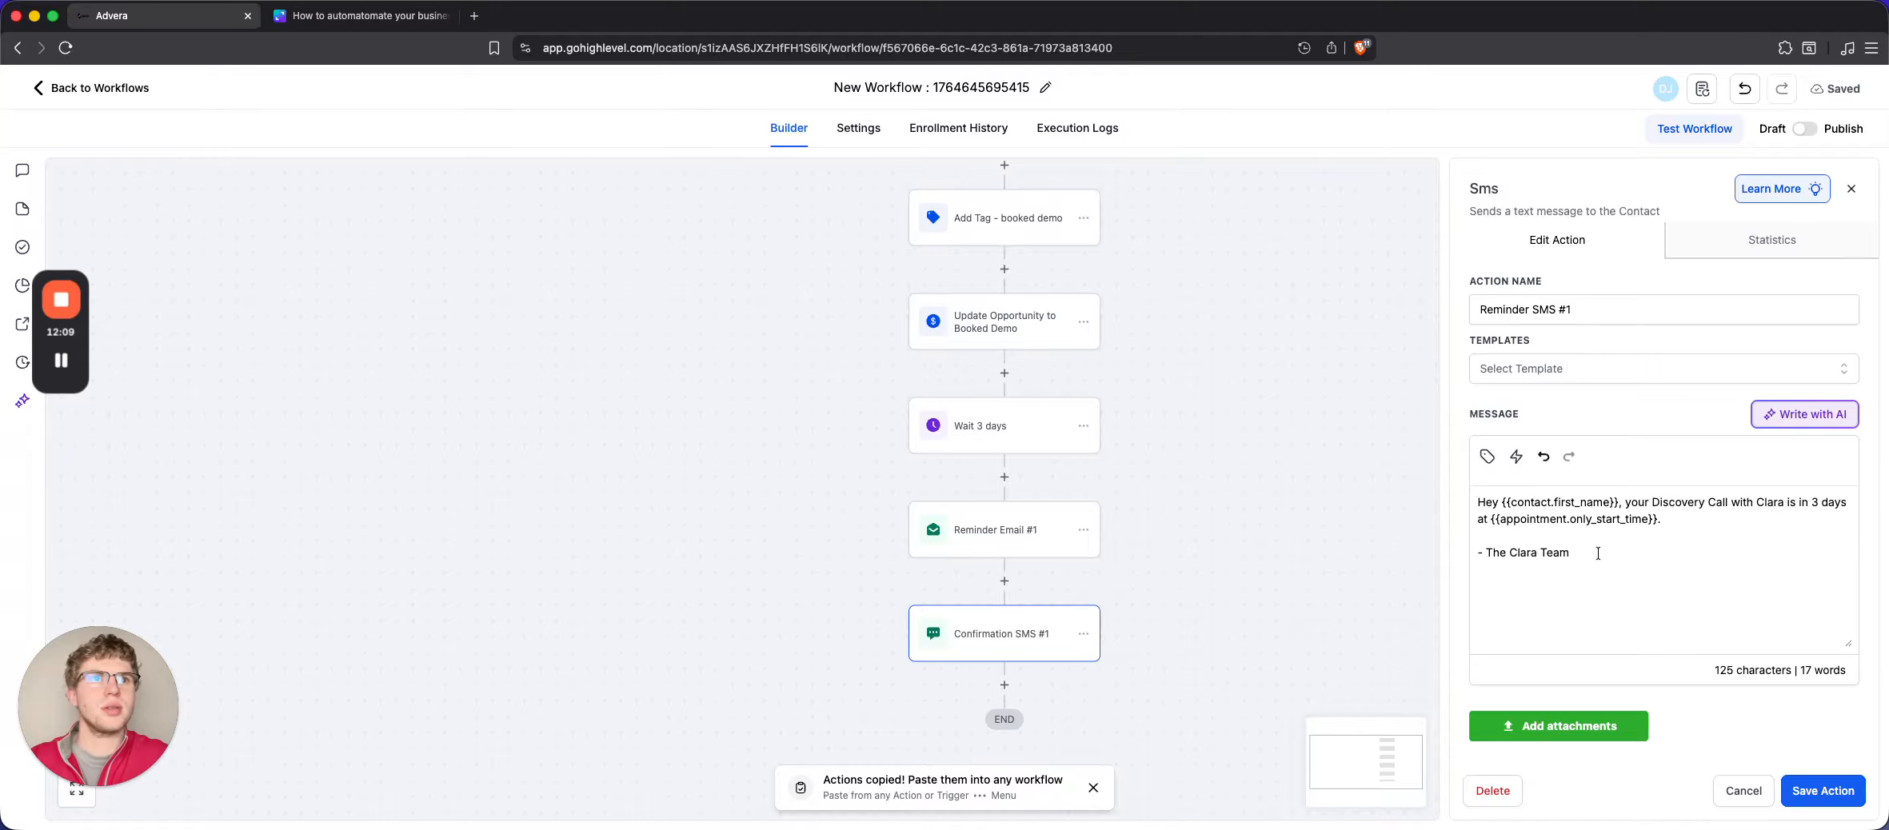
Delete the "- The Clara Team" sign-off from the reminder SMS and save the action
key(shift+Left)
key(shift+Left)
key(shift+Left)
key(shift+Left)
key(shift+Left)
key(shift+Left)
key(shift+Left)
key(shift+Left)
key(shift+Left)
key(shift+Left)
key(shift+Left)
key(shift+Left)
key(shift+Left)
key(shift+Left)
key(shift+Left)
key(shift+Left)
key(BackSpace)
key(BackSpace)
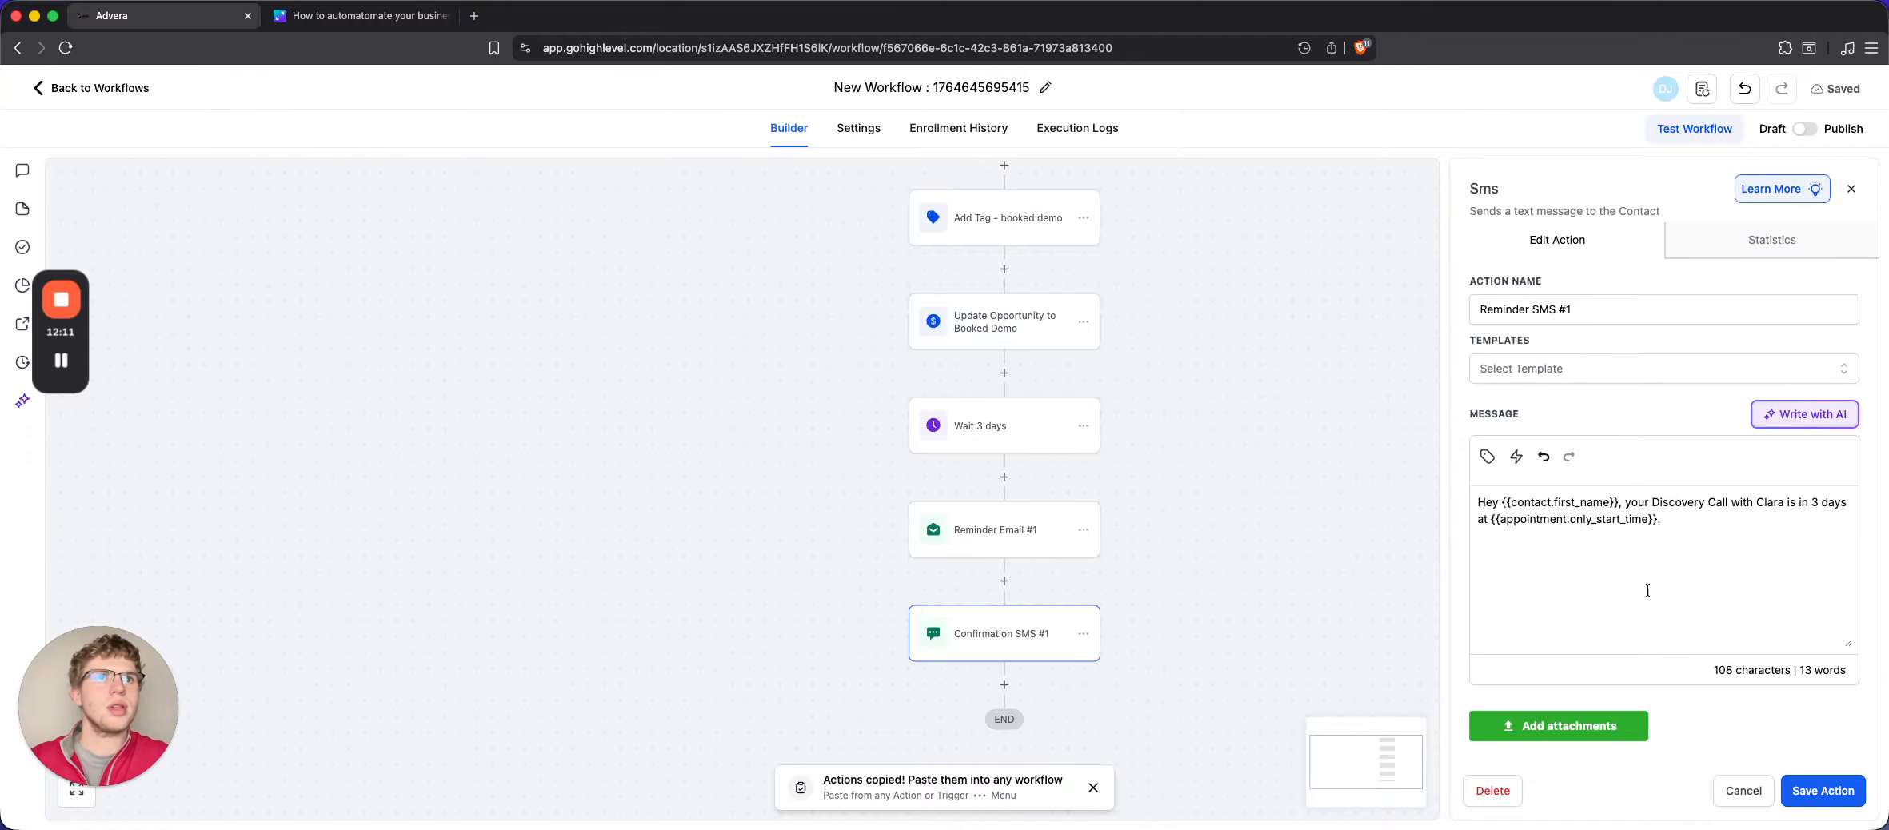
click(1824, 791)
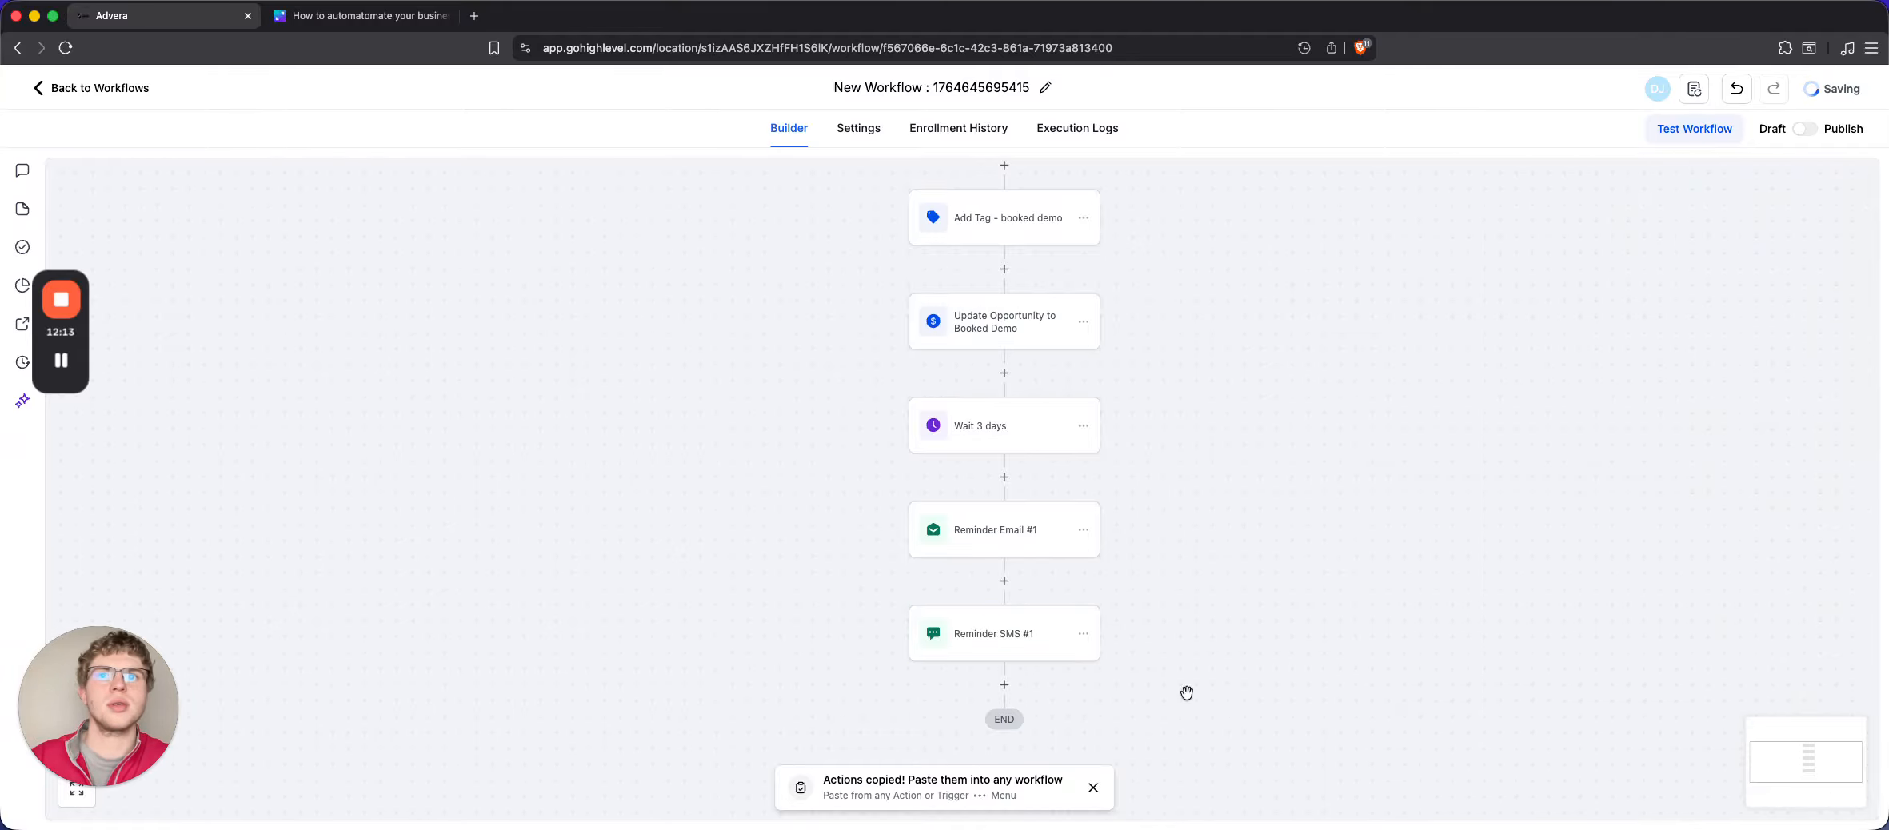
scroll(1040, 610, down, 1)
scroll(1003, 377, up, 5)
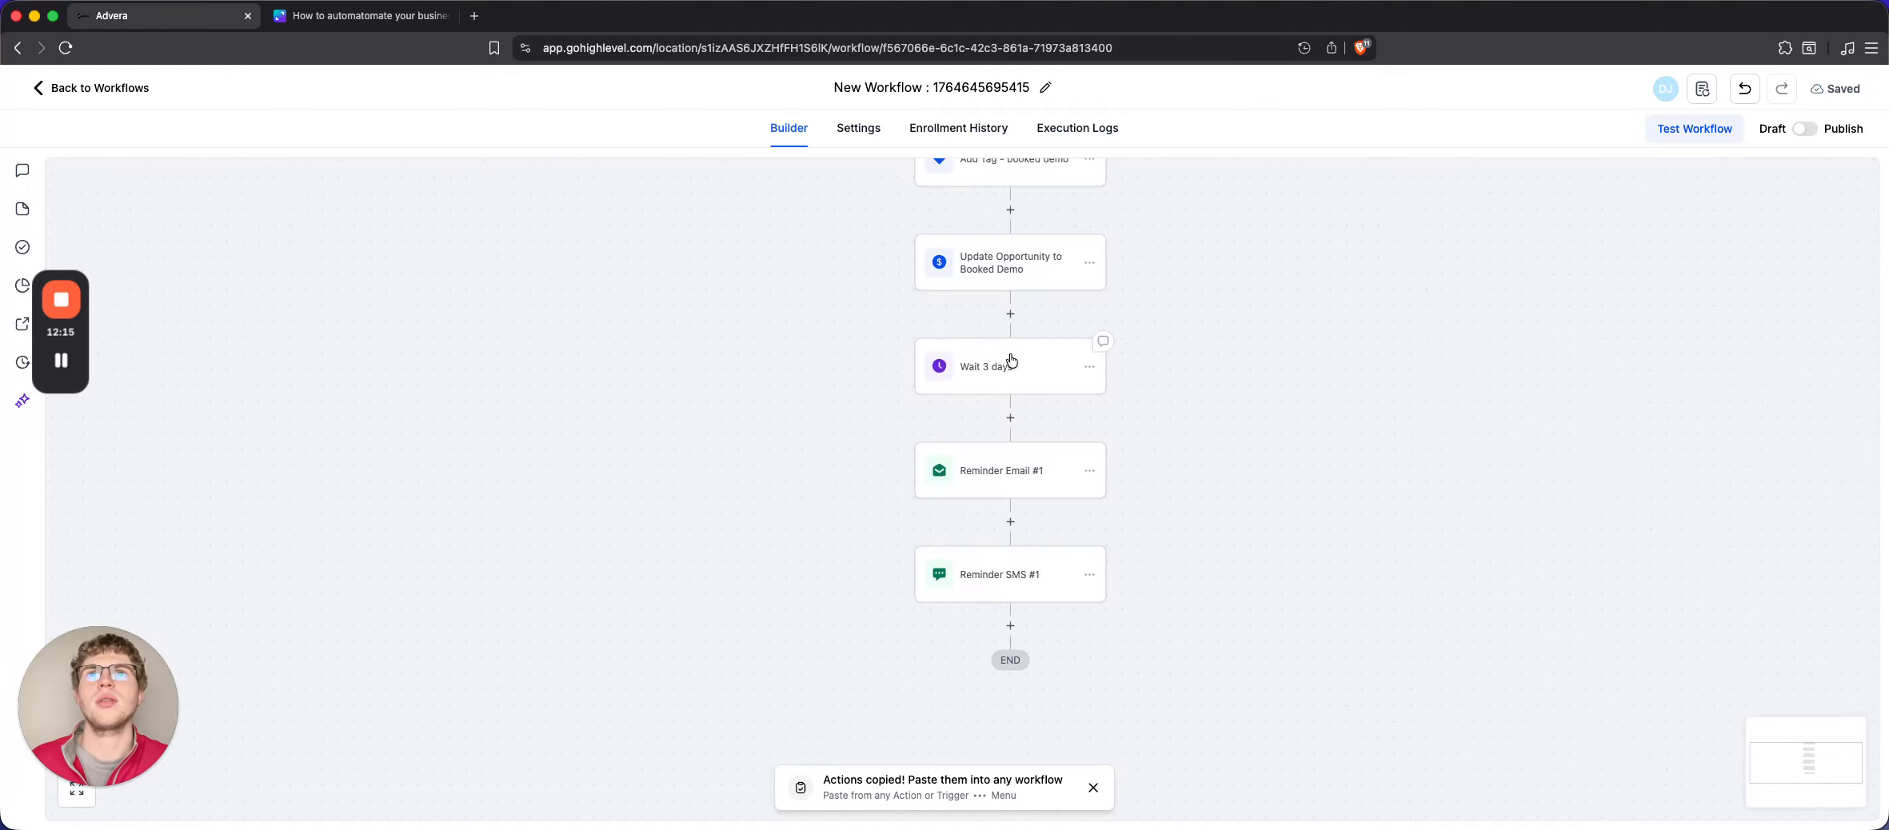
scroll(1012, 360, down, 3)
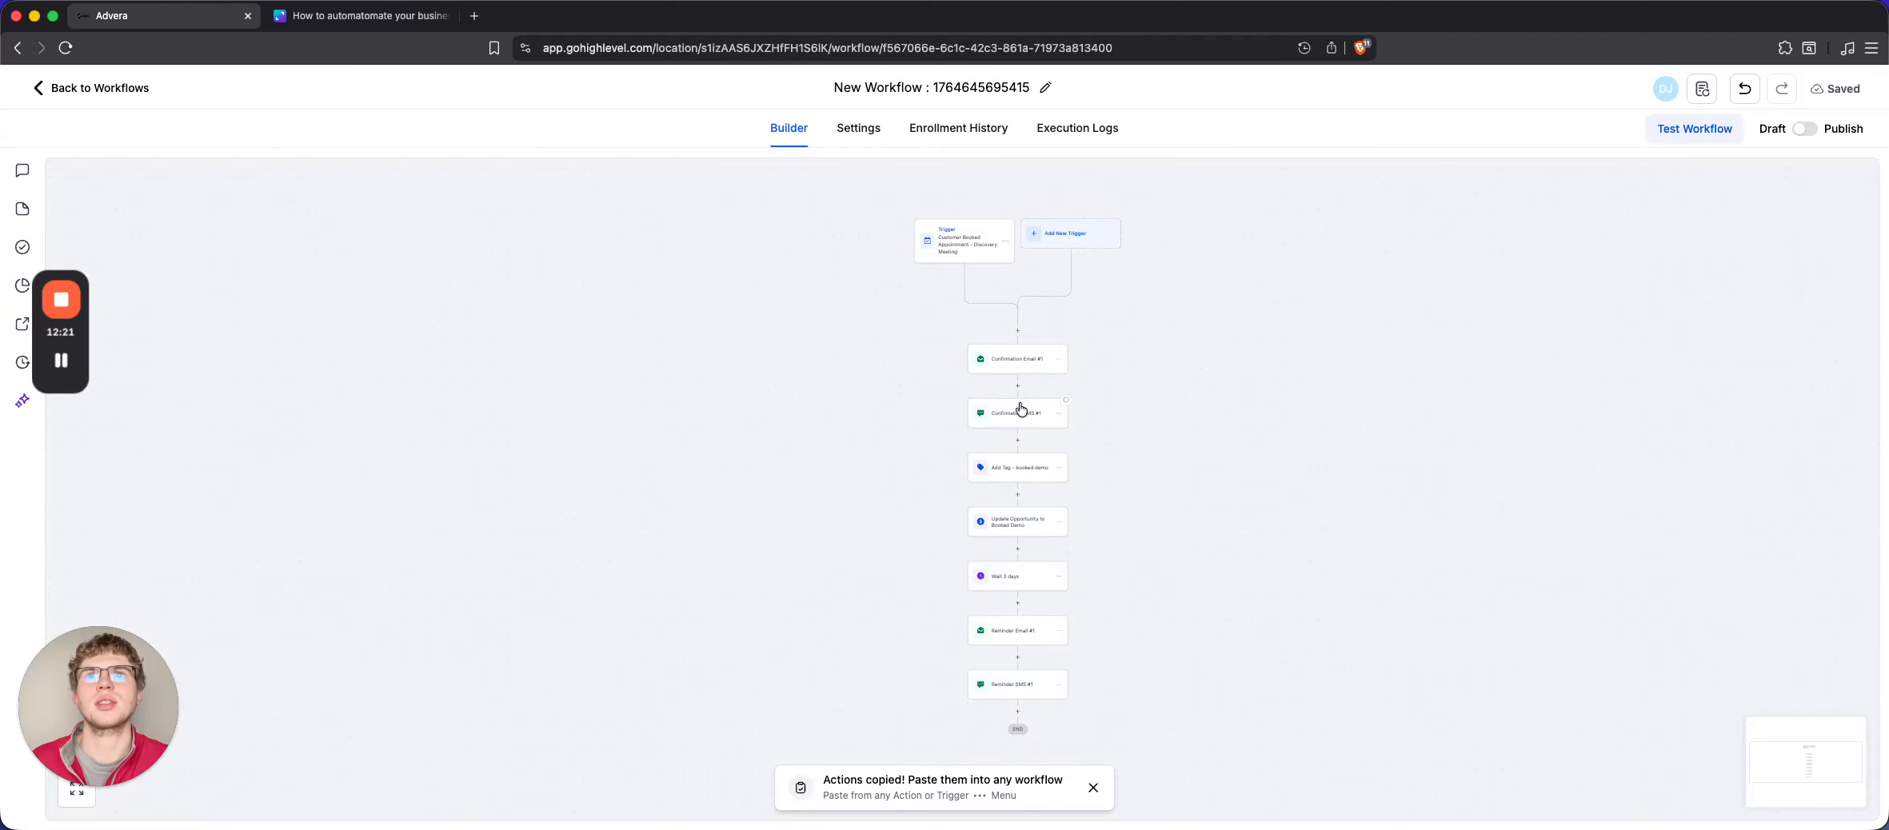
scroll(1020, 432, up, 3)
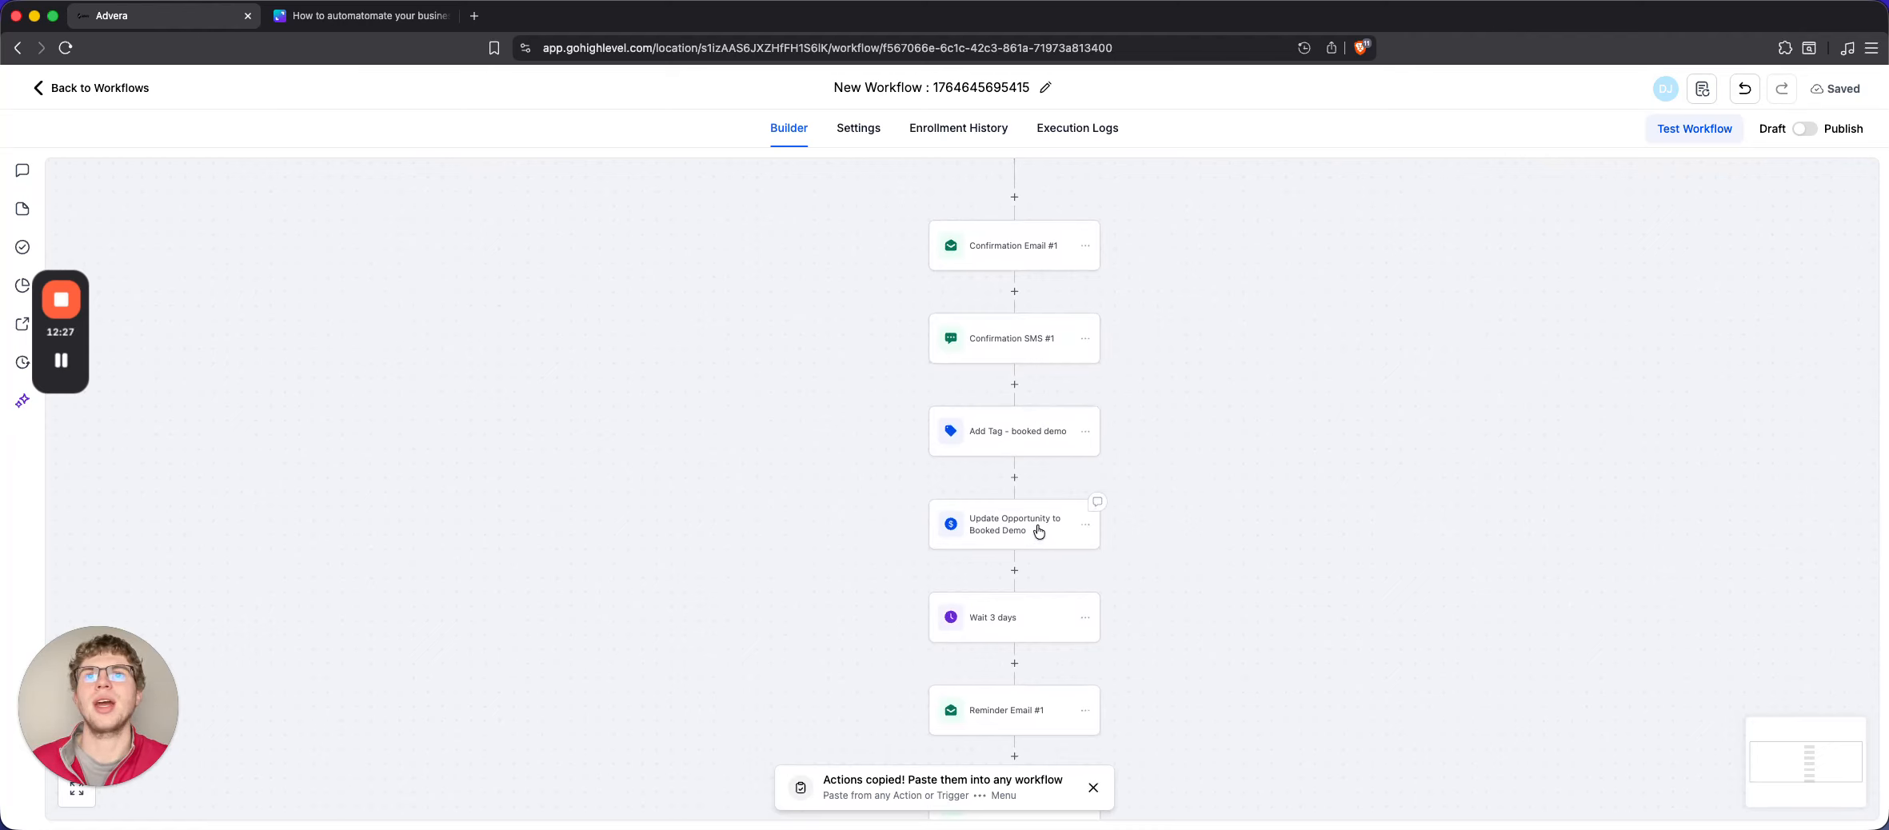
Copy the "Wait 3 days" action and paste it after "Reminder SMS #1" at the end of the workflow
scroll(1046, 532, down, 3)
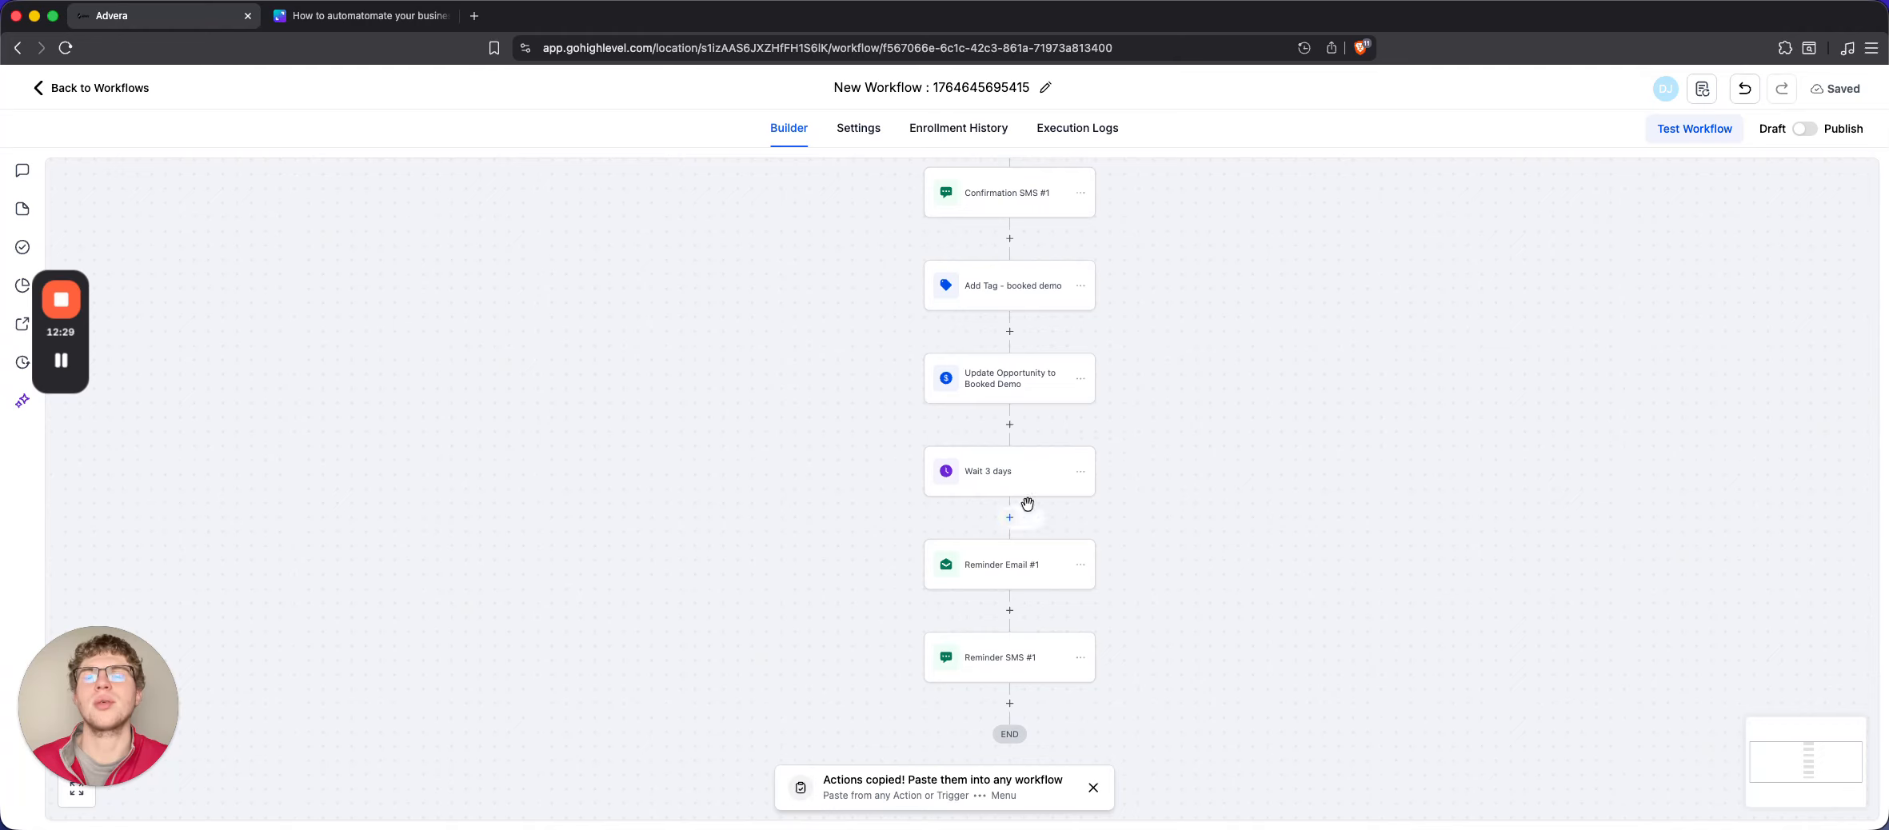
scroll(1026, 482, down, 2)
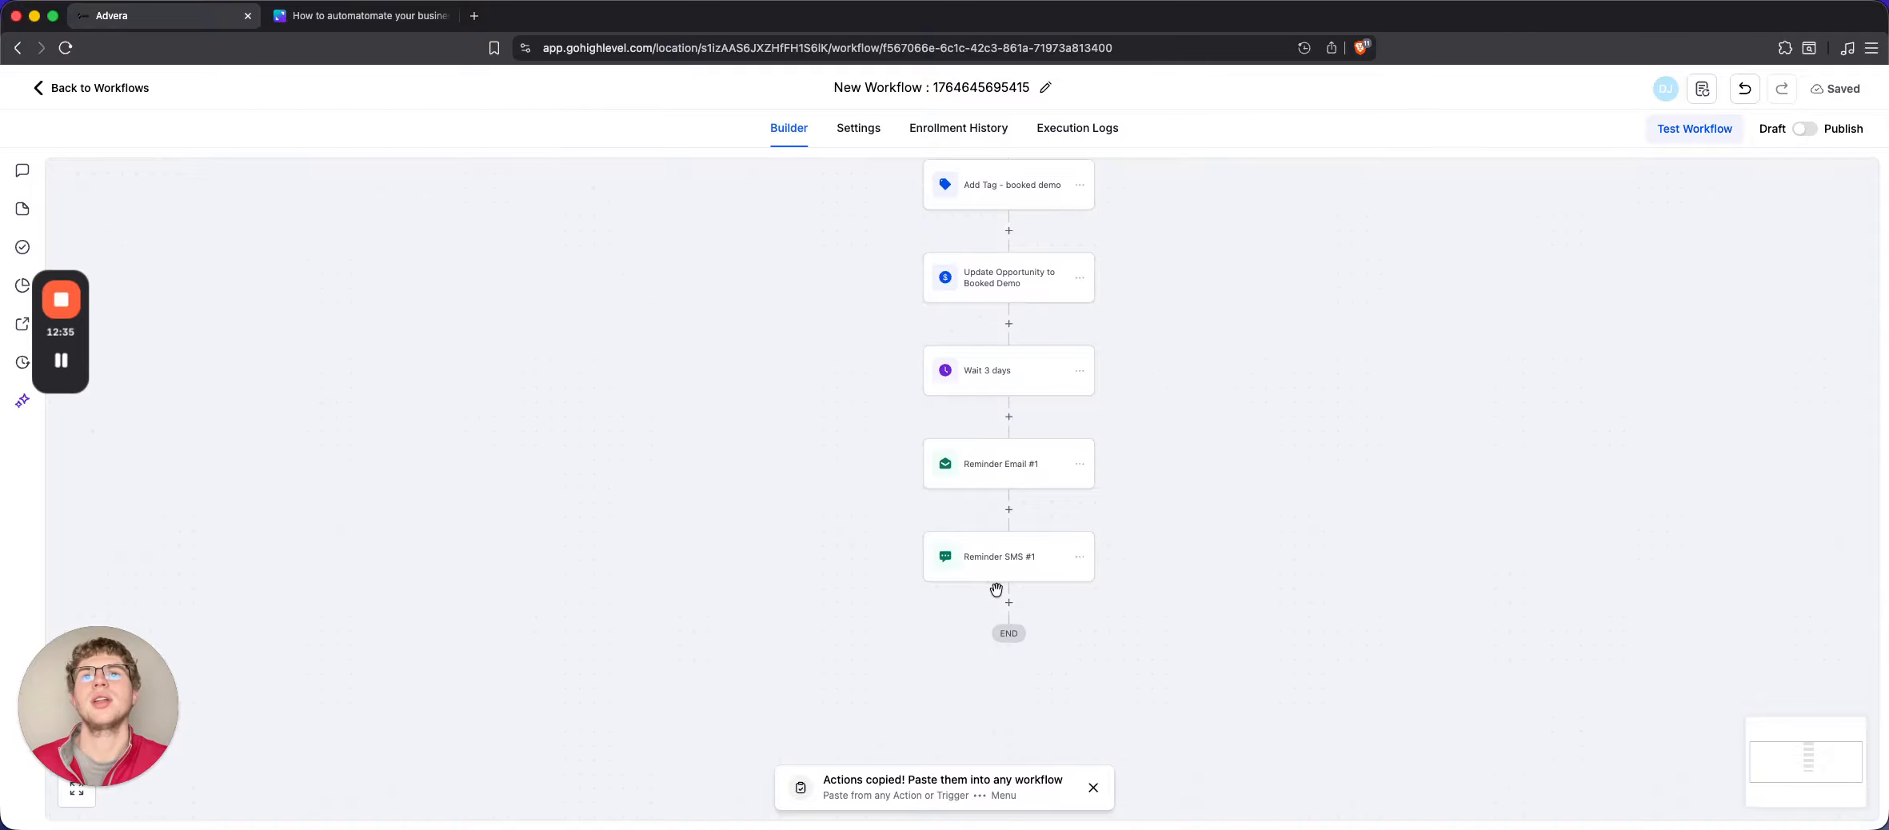
click(1080, 371)
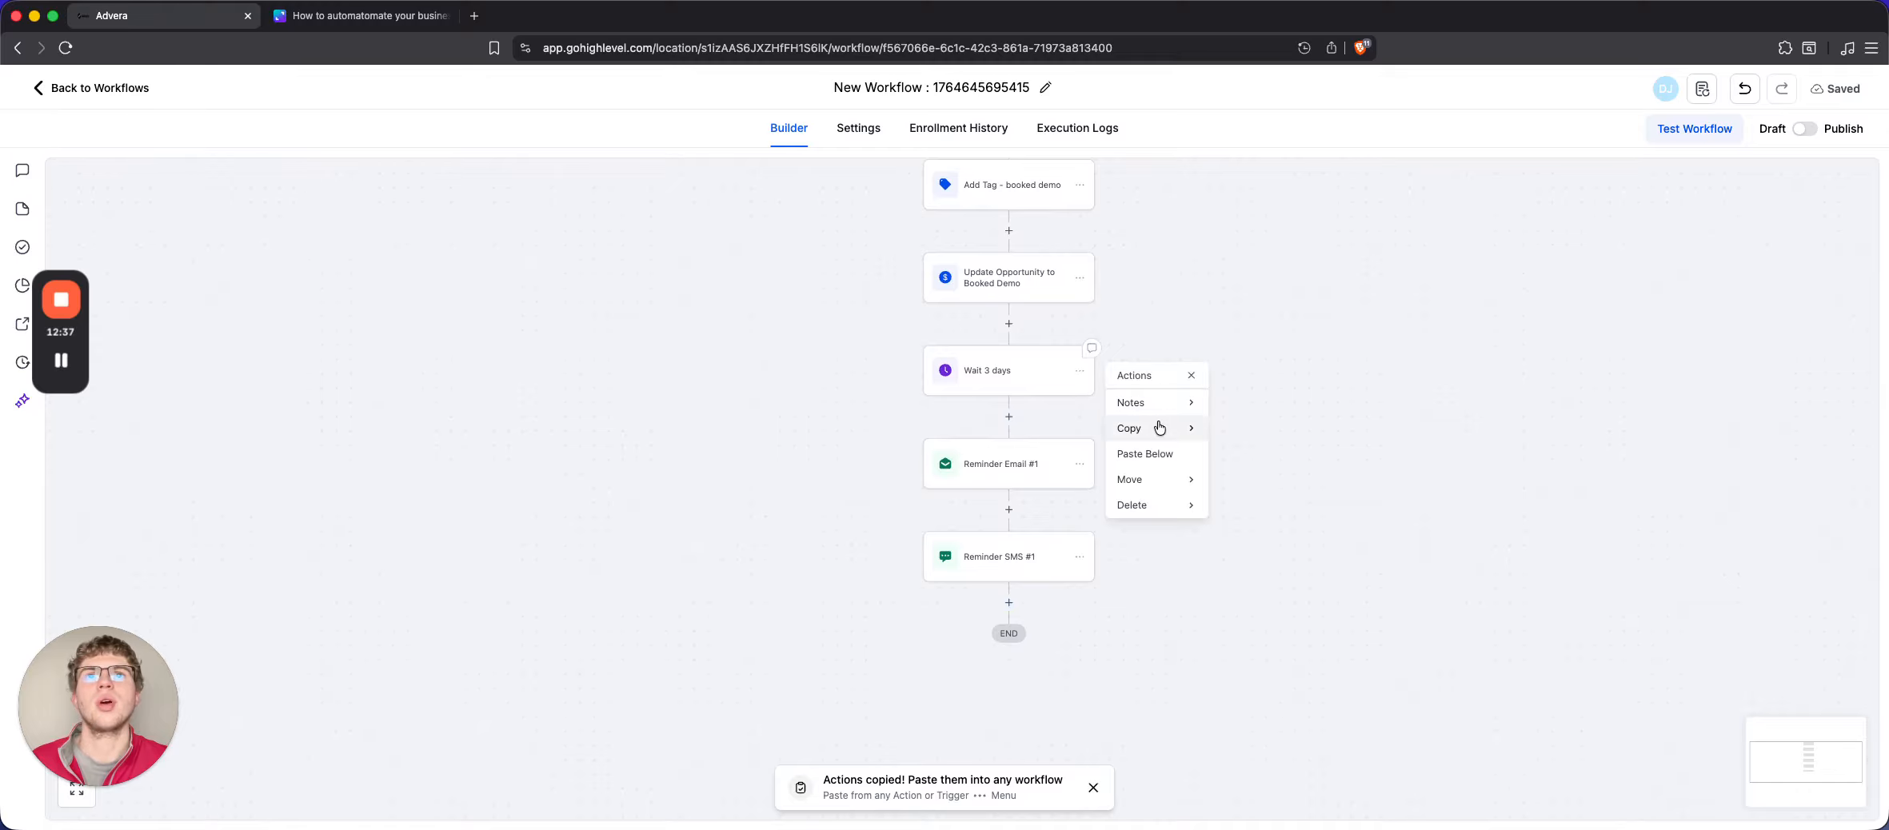
mouse_move(1160, 432)
click(1270, 392)
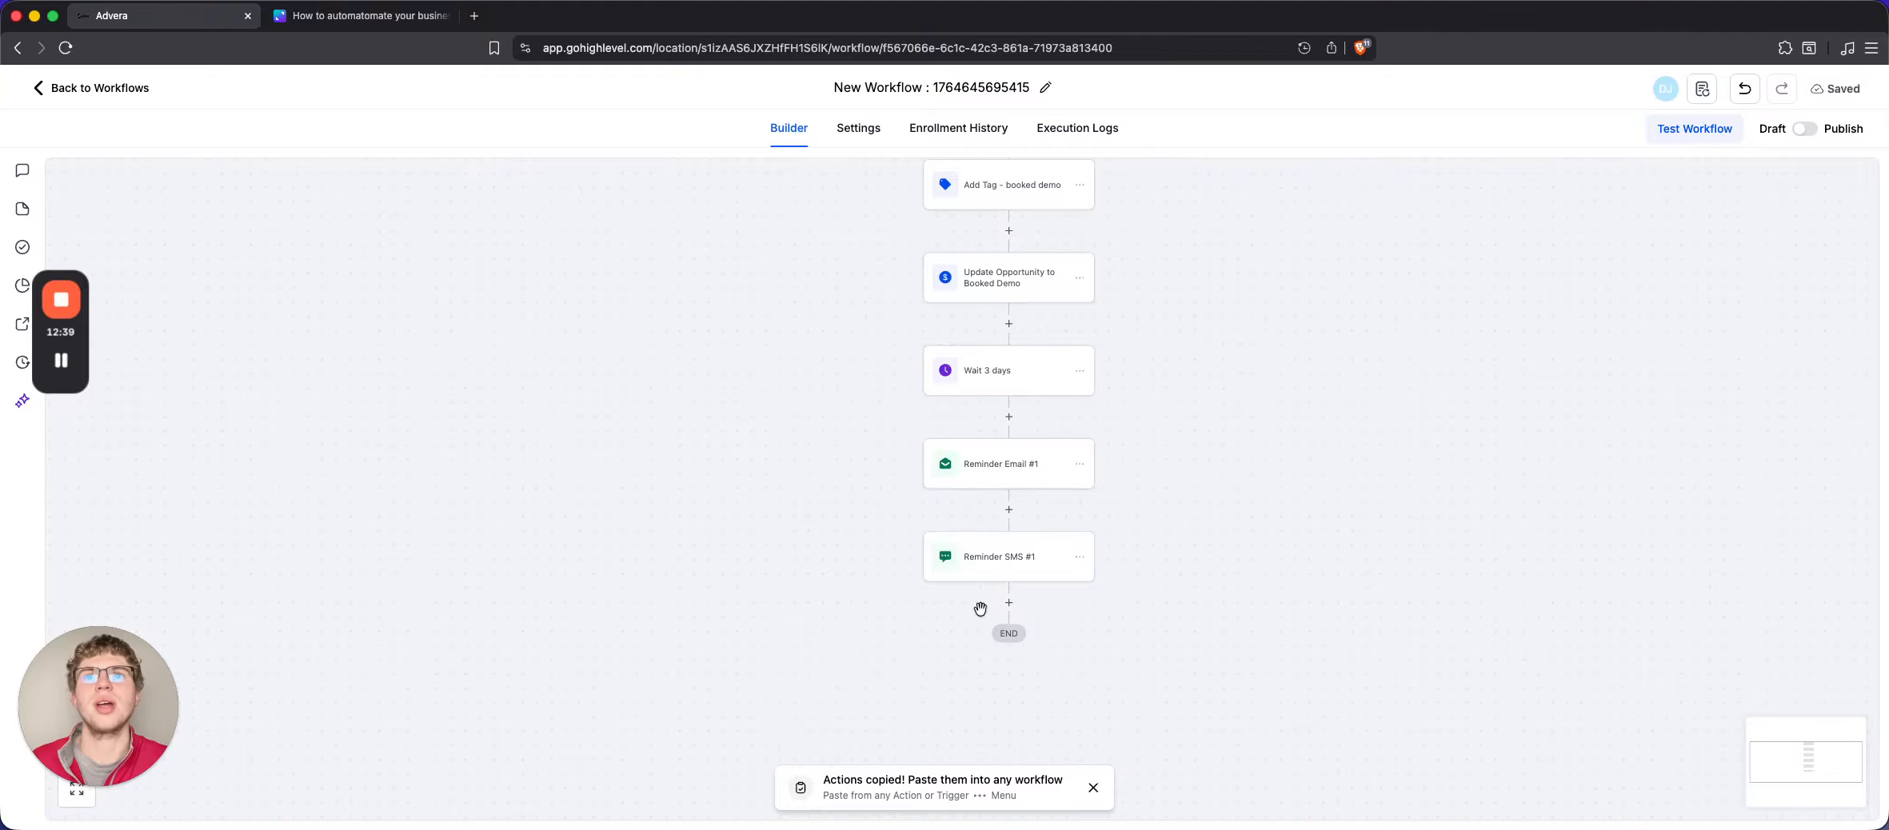
click(1033, 605)
Set the pasted wait to 1 day before the appointment, rename it "Wait 1 day before" and save it
click(1072, 650)
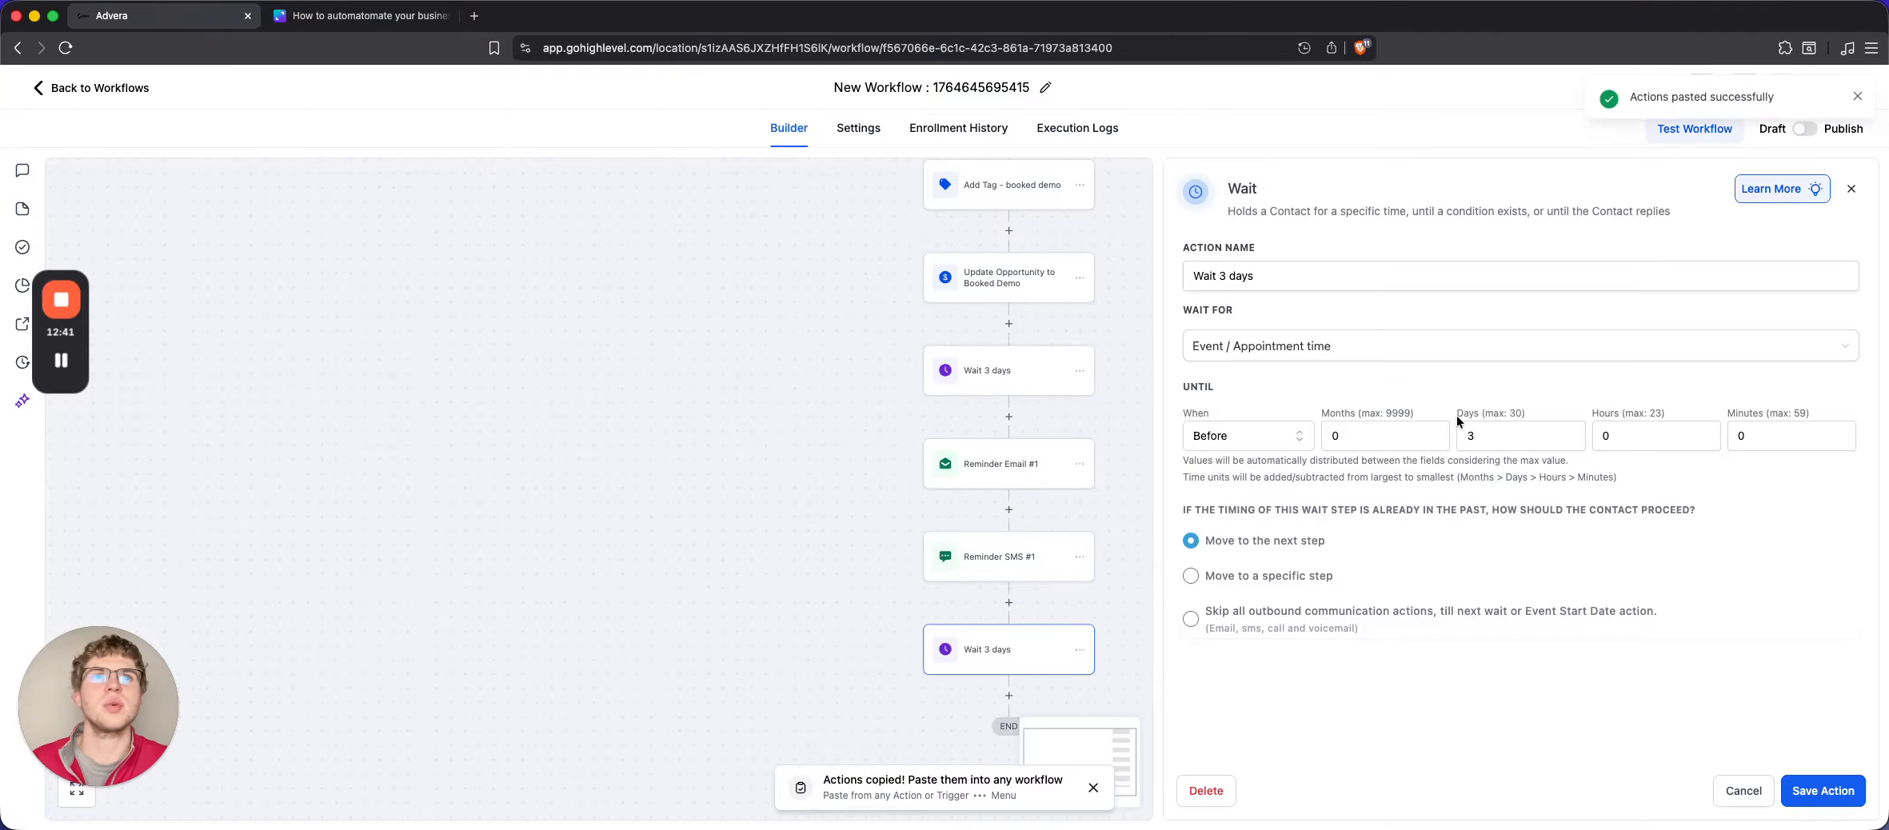
click(1486, 433)
key(BackSpace)
text(1)
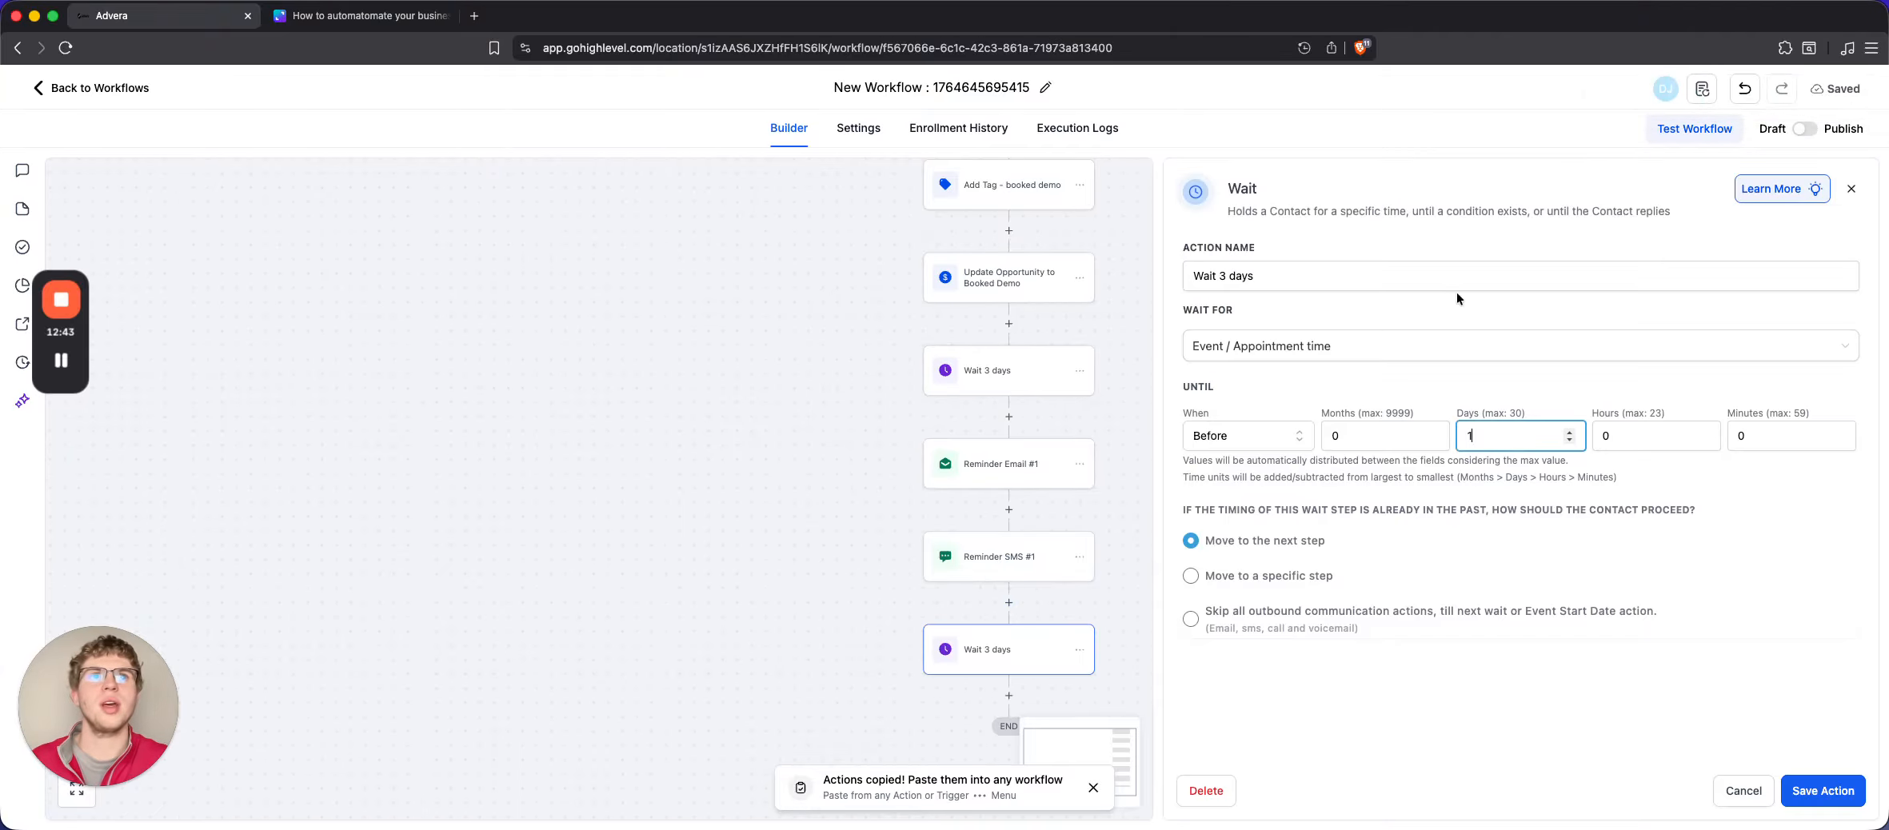
click(1223, 276)
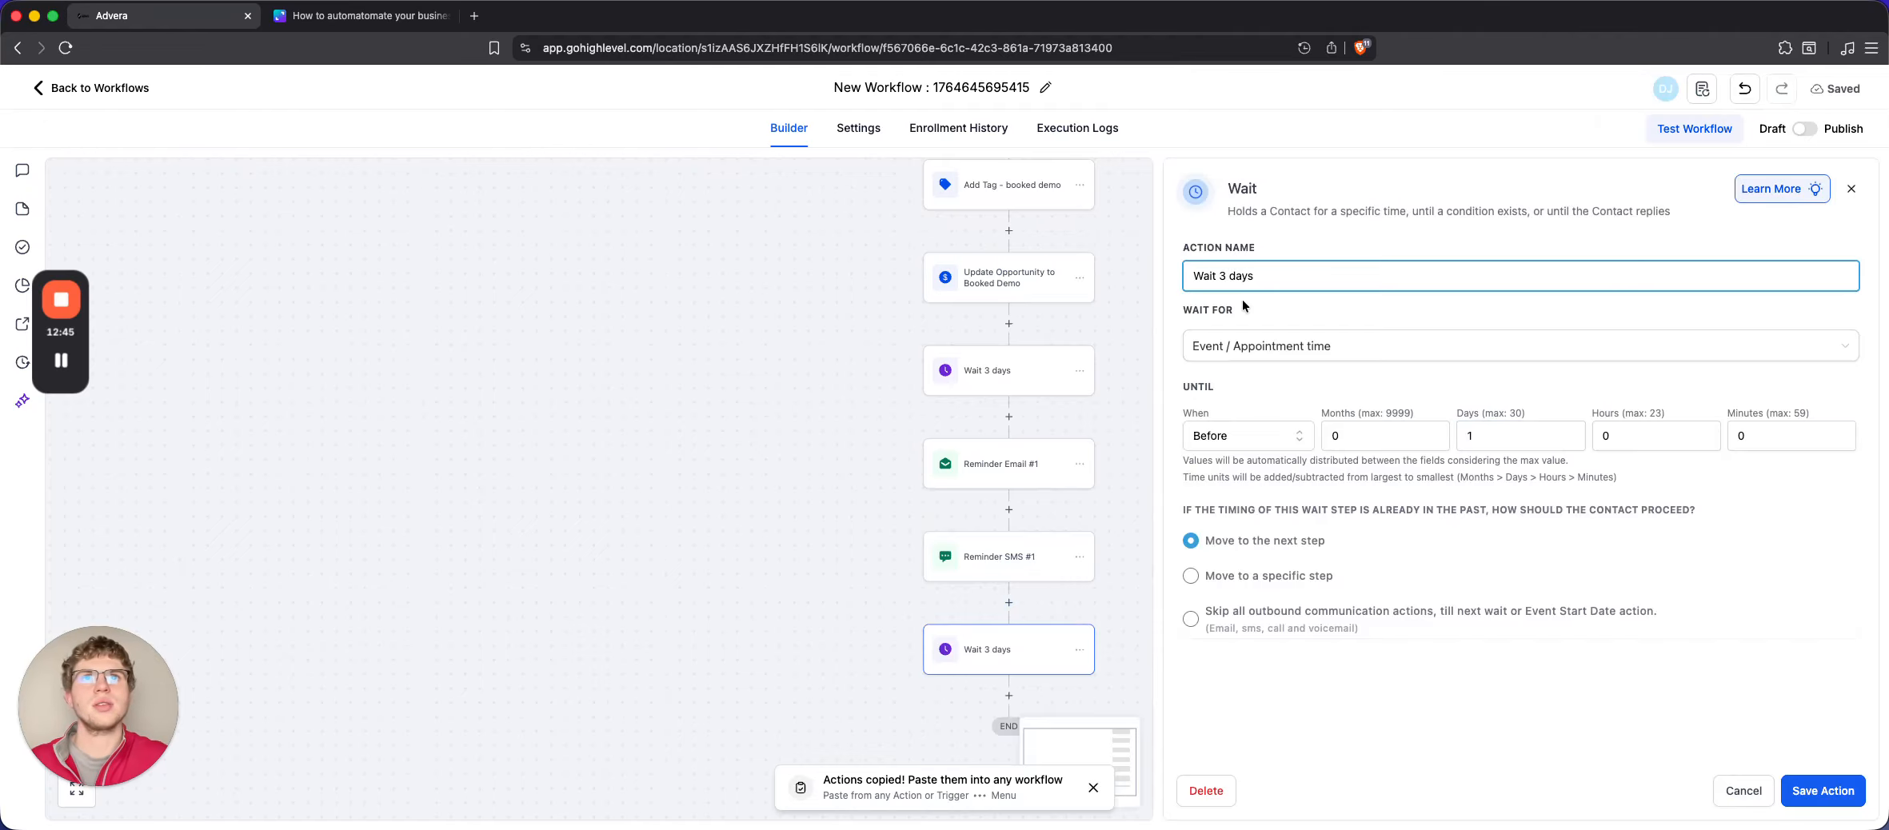
key(BackSpace)
text(1)
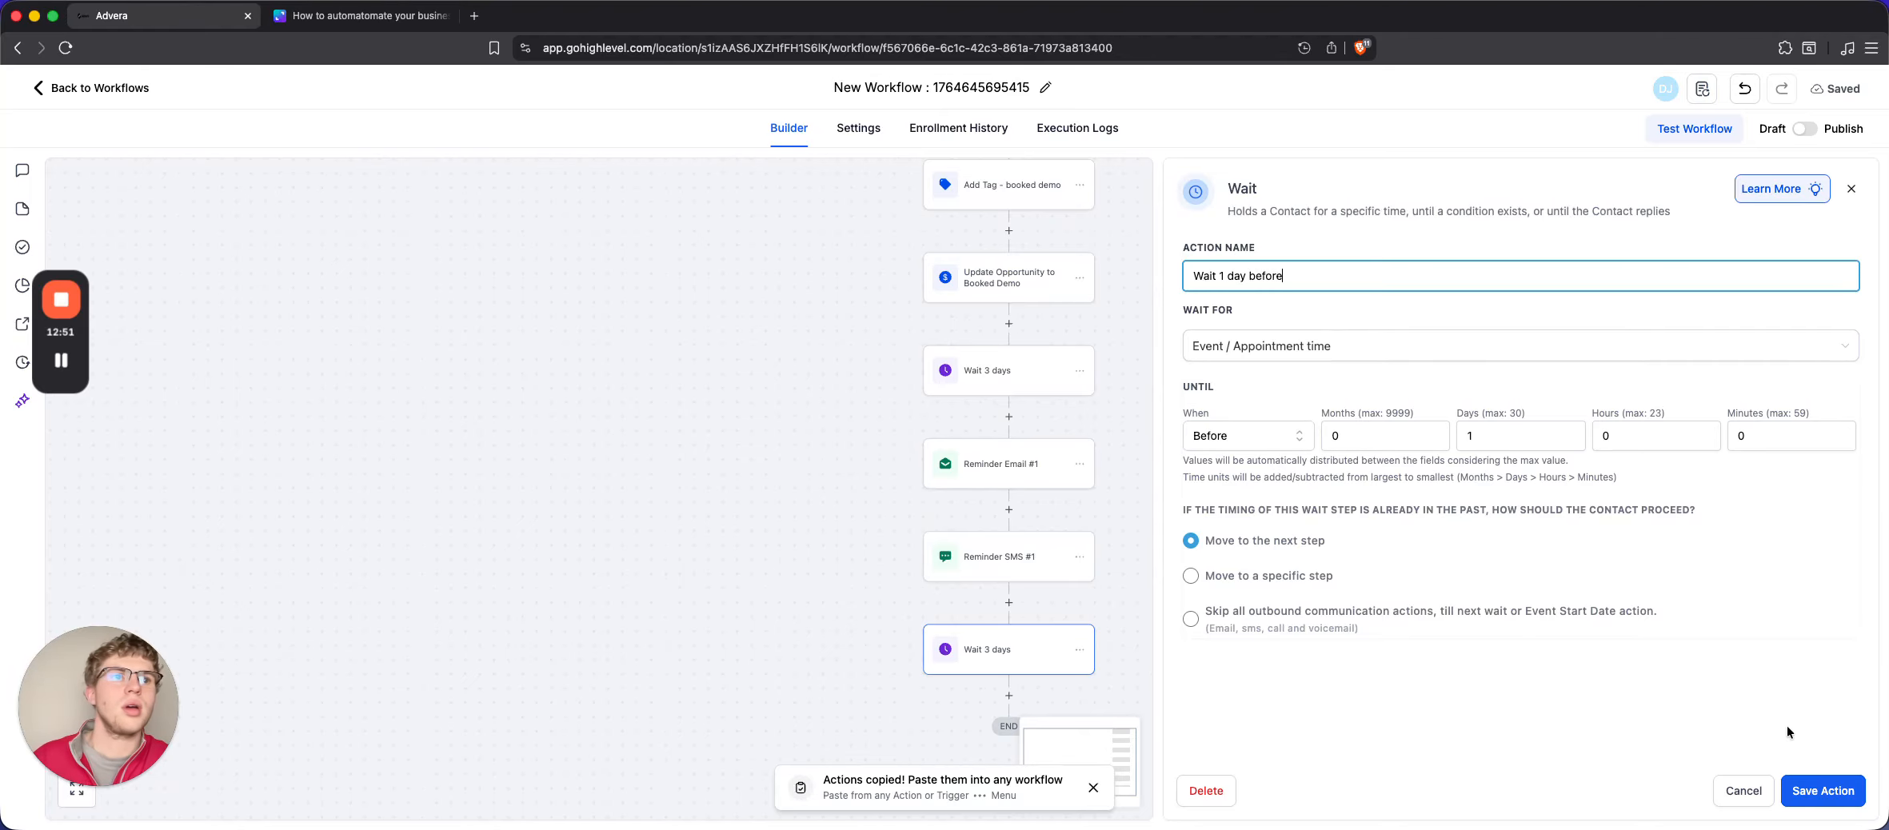
click(1809, 792)
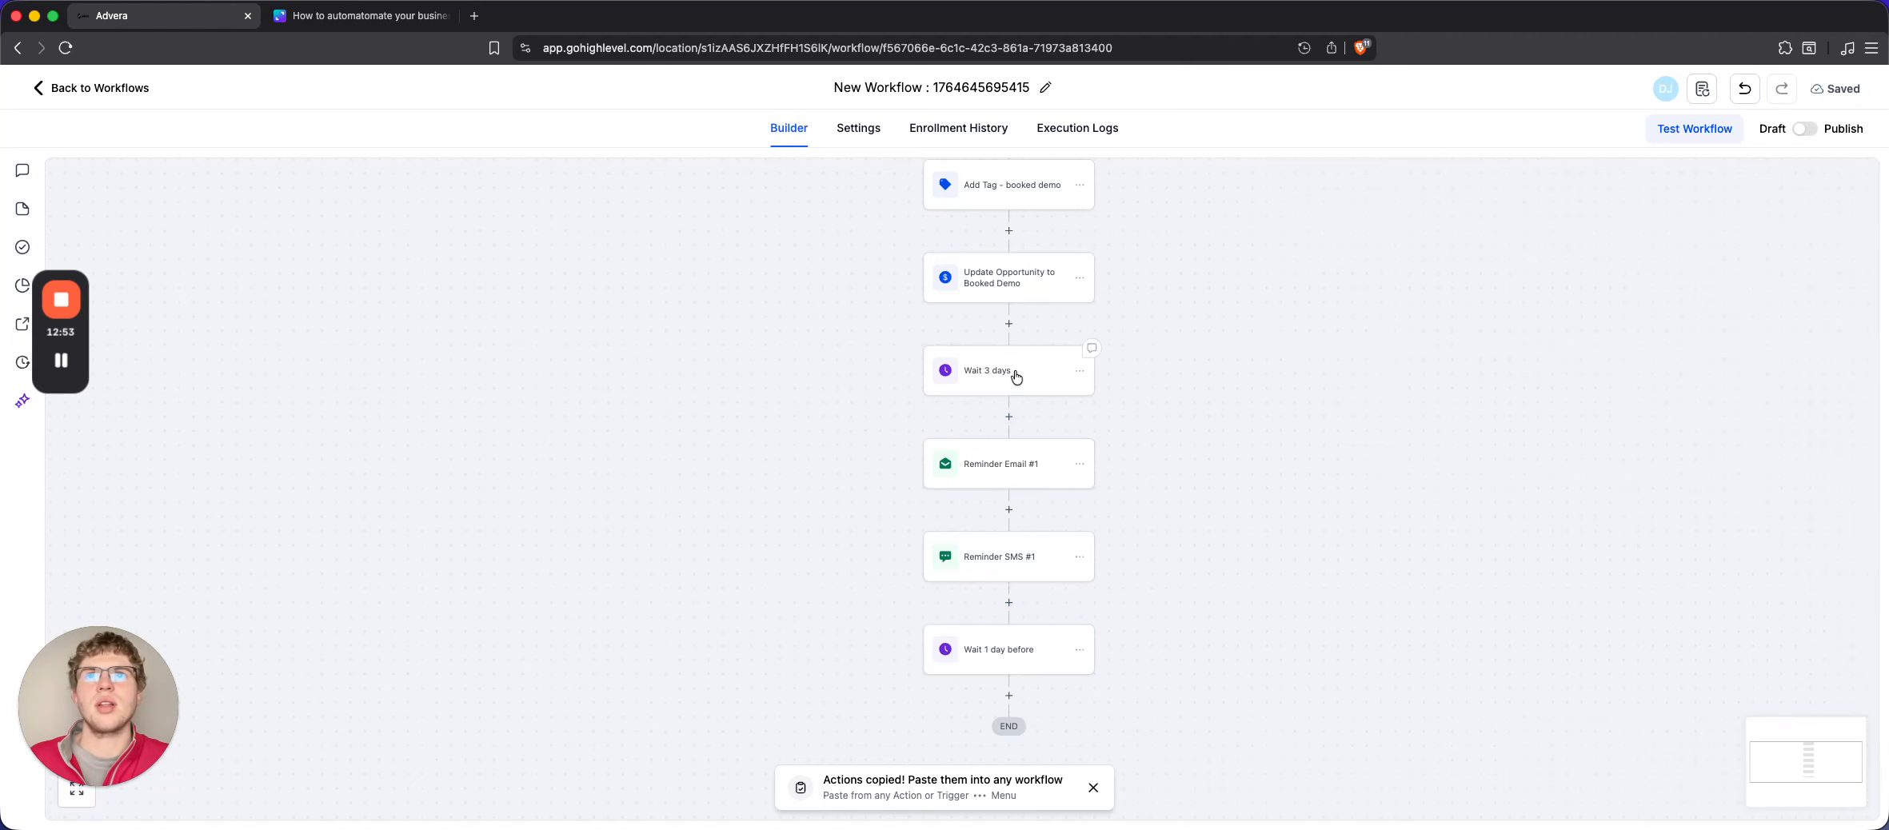
Make the "Wait 3 days" action send contacts whose timing has passed to the specific step "Wait 1 day before", and save it
click(1016, 377)
click(1190, 575)
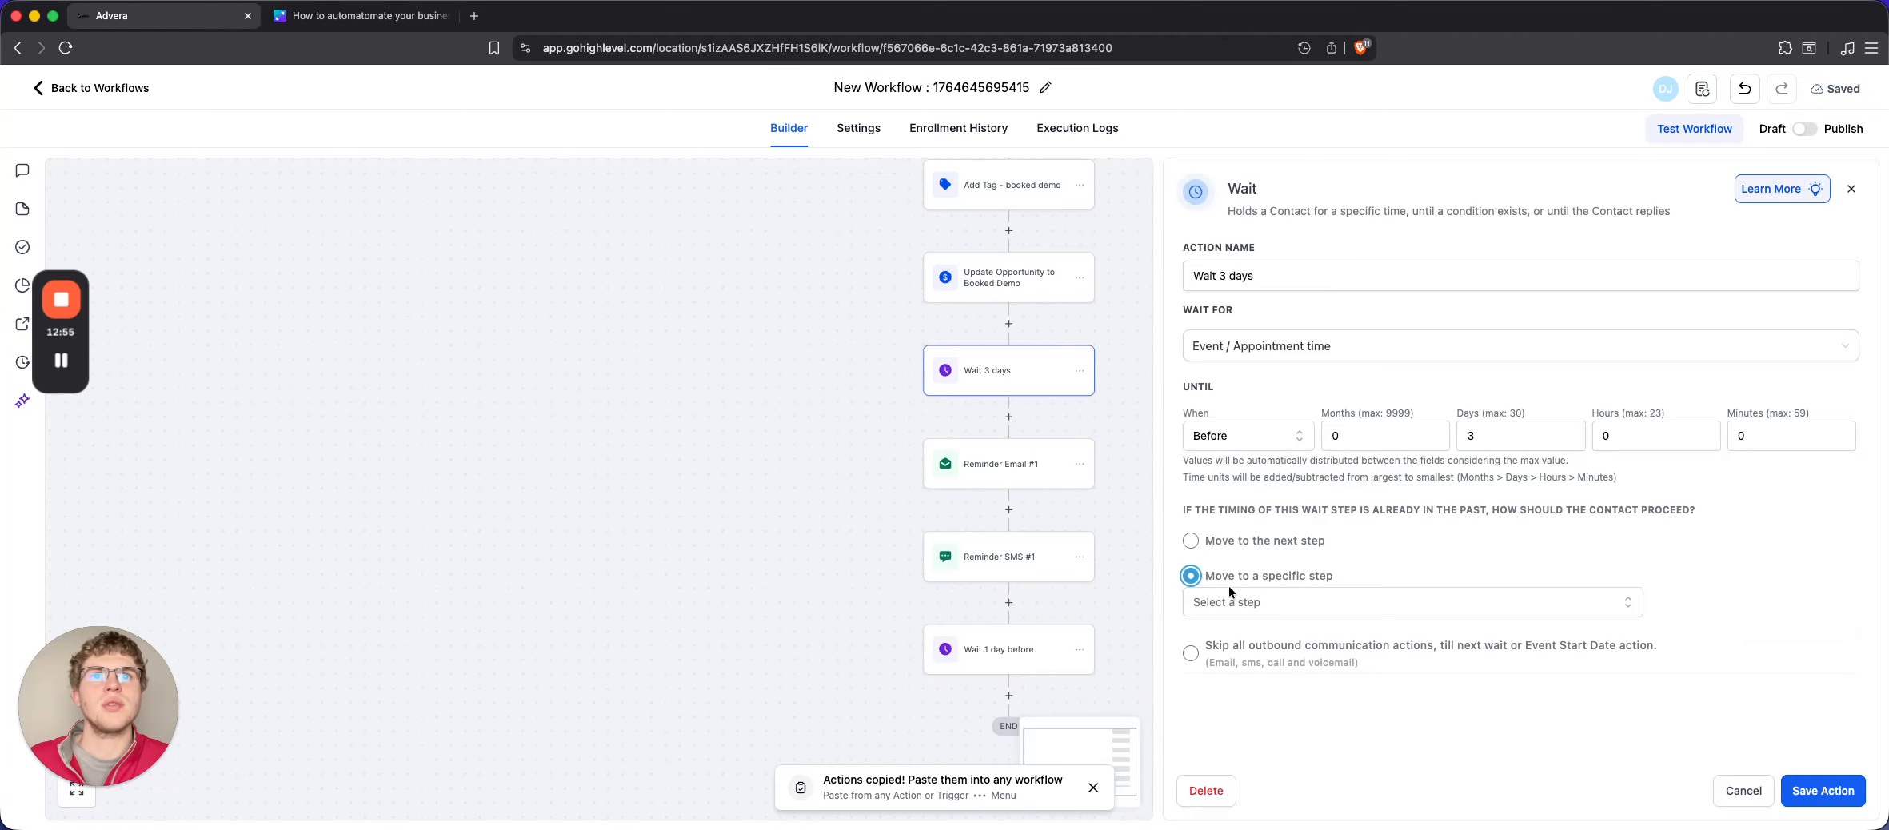
click(1244, 601)
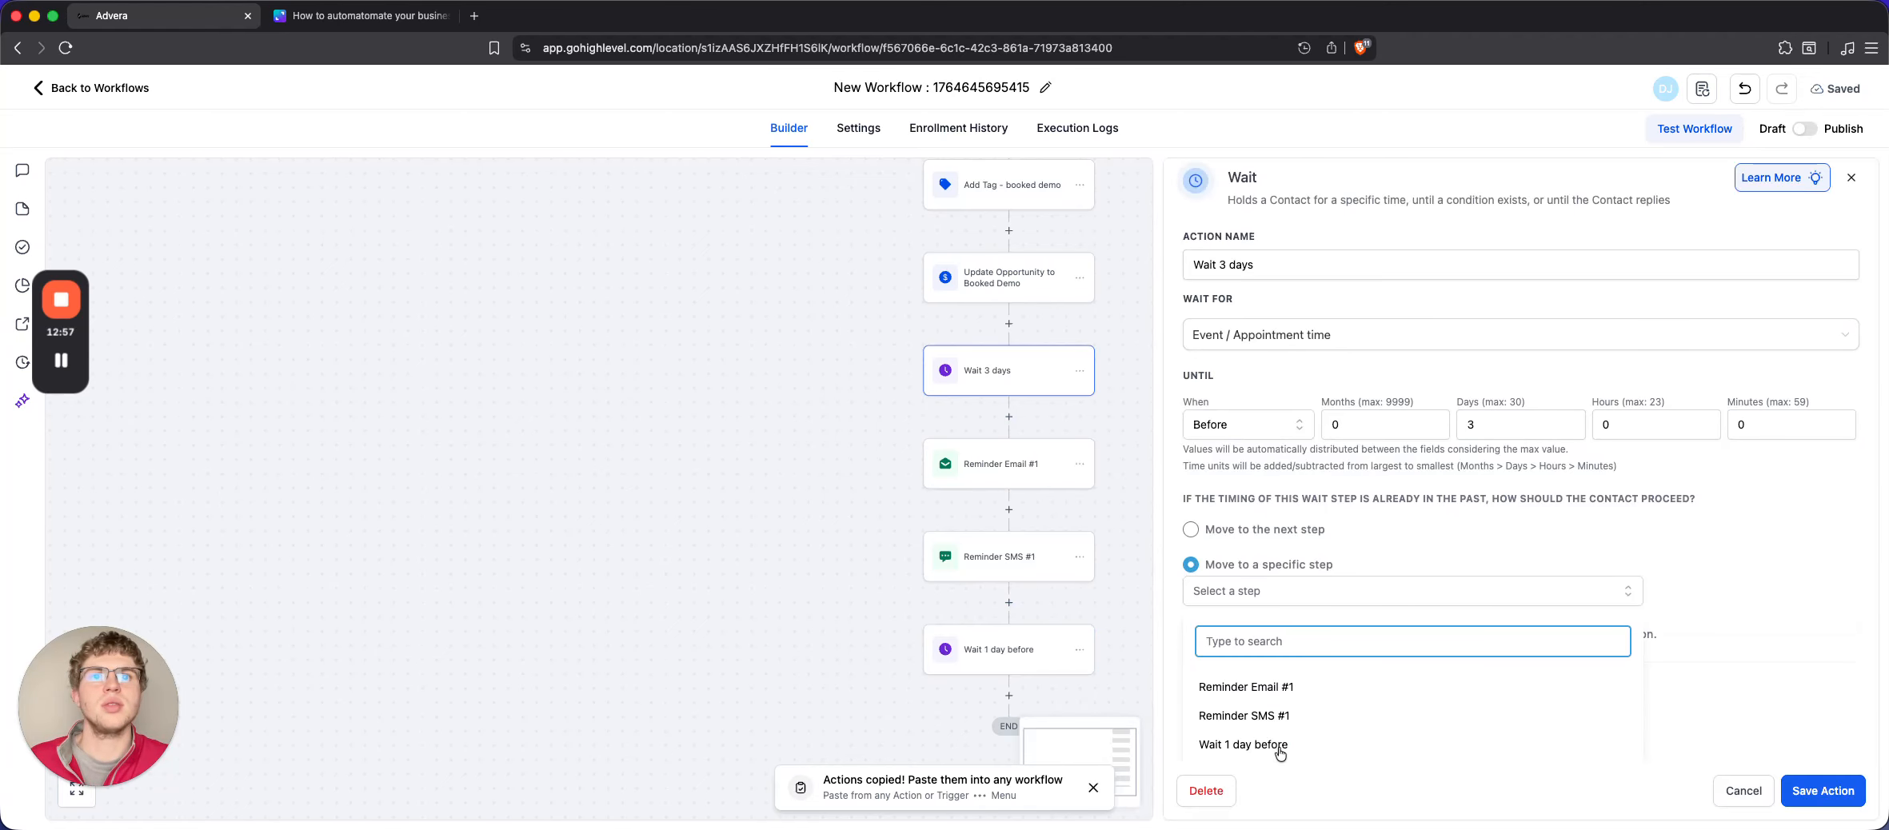
click(1280, 753)
click(1820, 793)
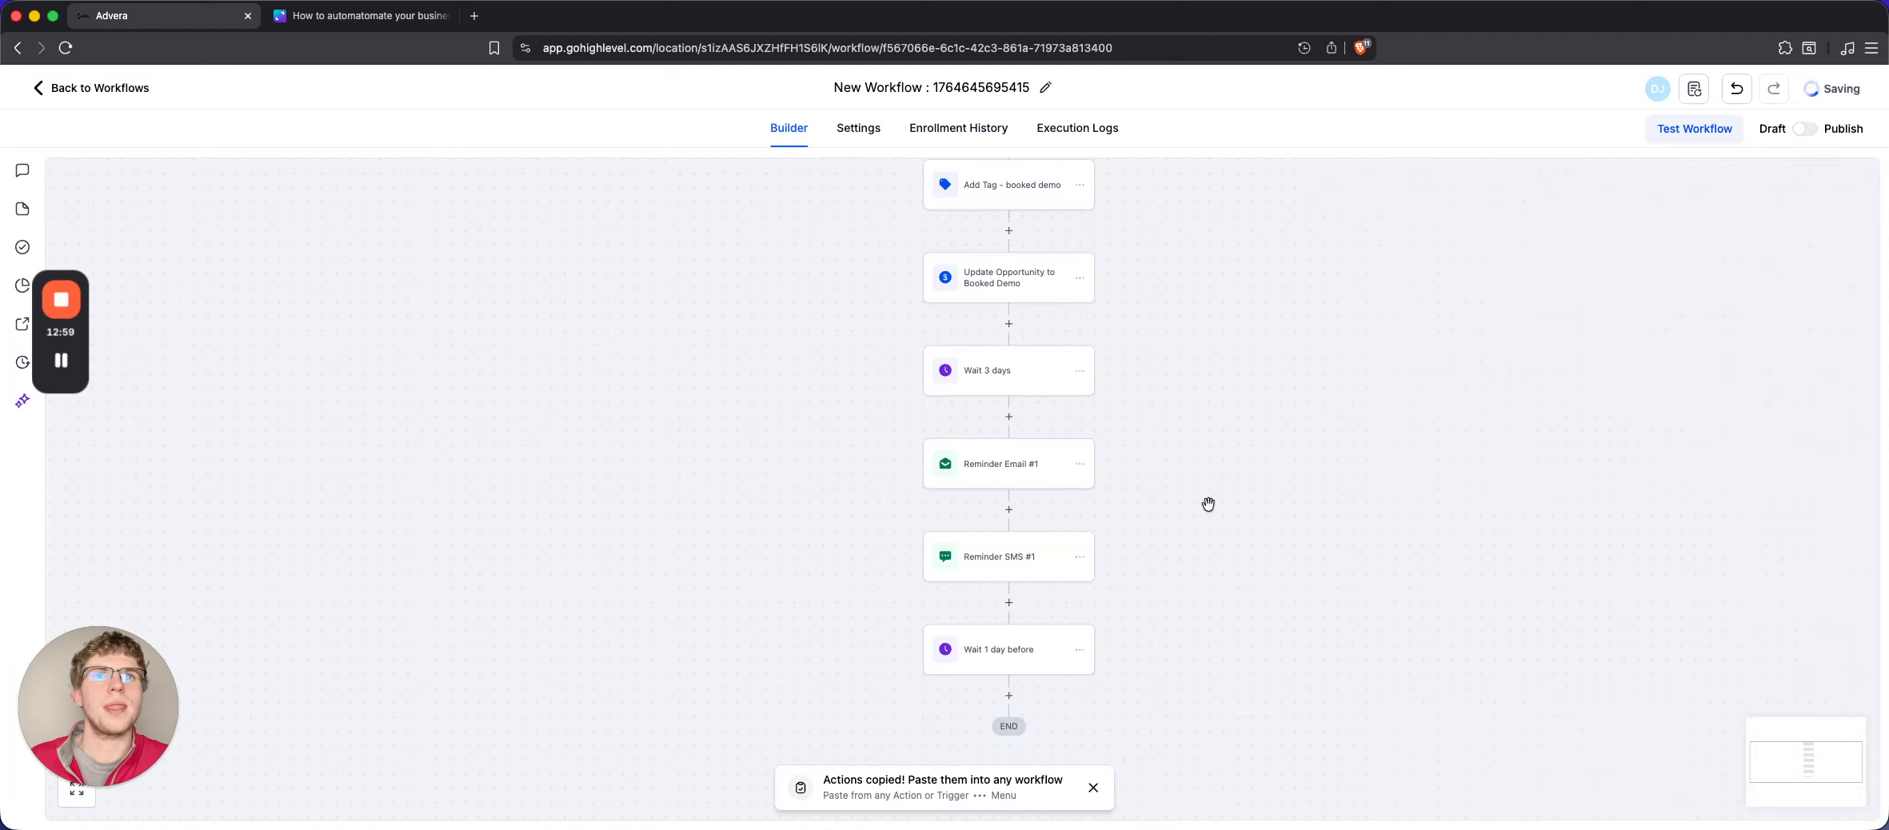
Copy the "Reminder Email #1" action and paste it after "Wait 1 day before" at the end of the workflow
scroll(1013, 391, up, 5)
scroll(1018, 389, up, 6)
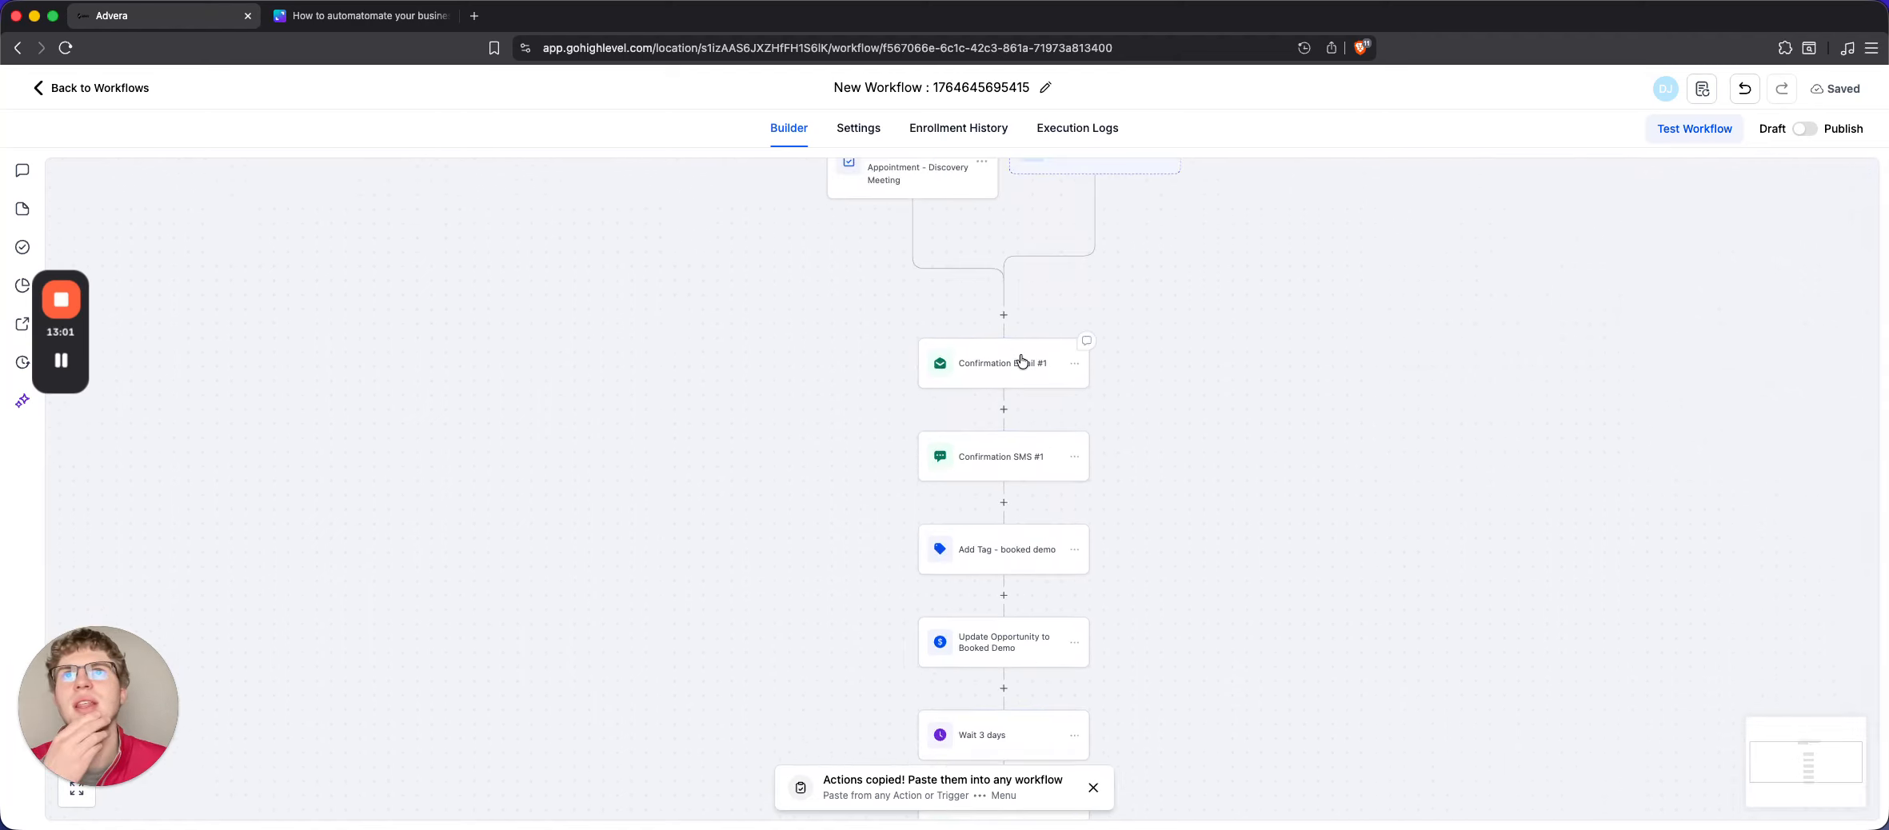
scroll(1004, 387, down, 5)
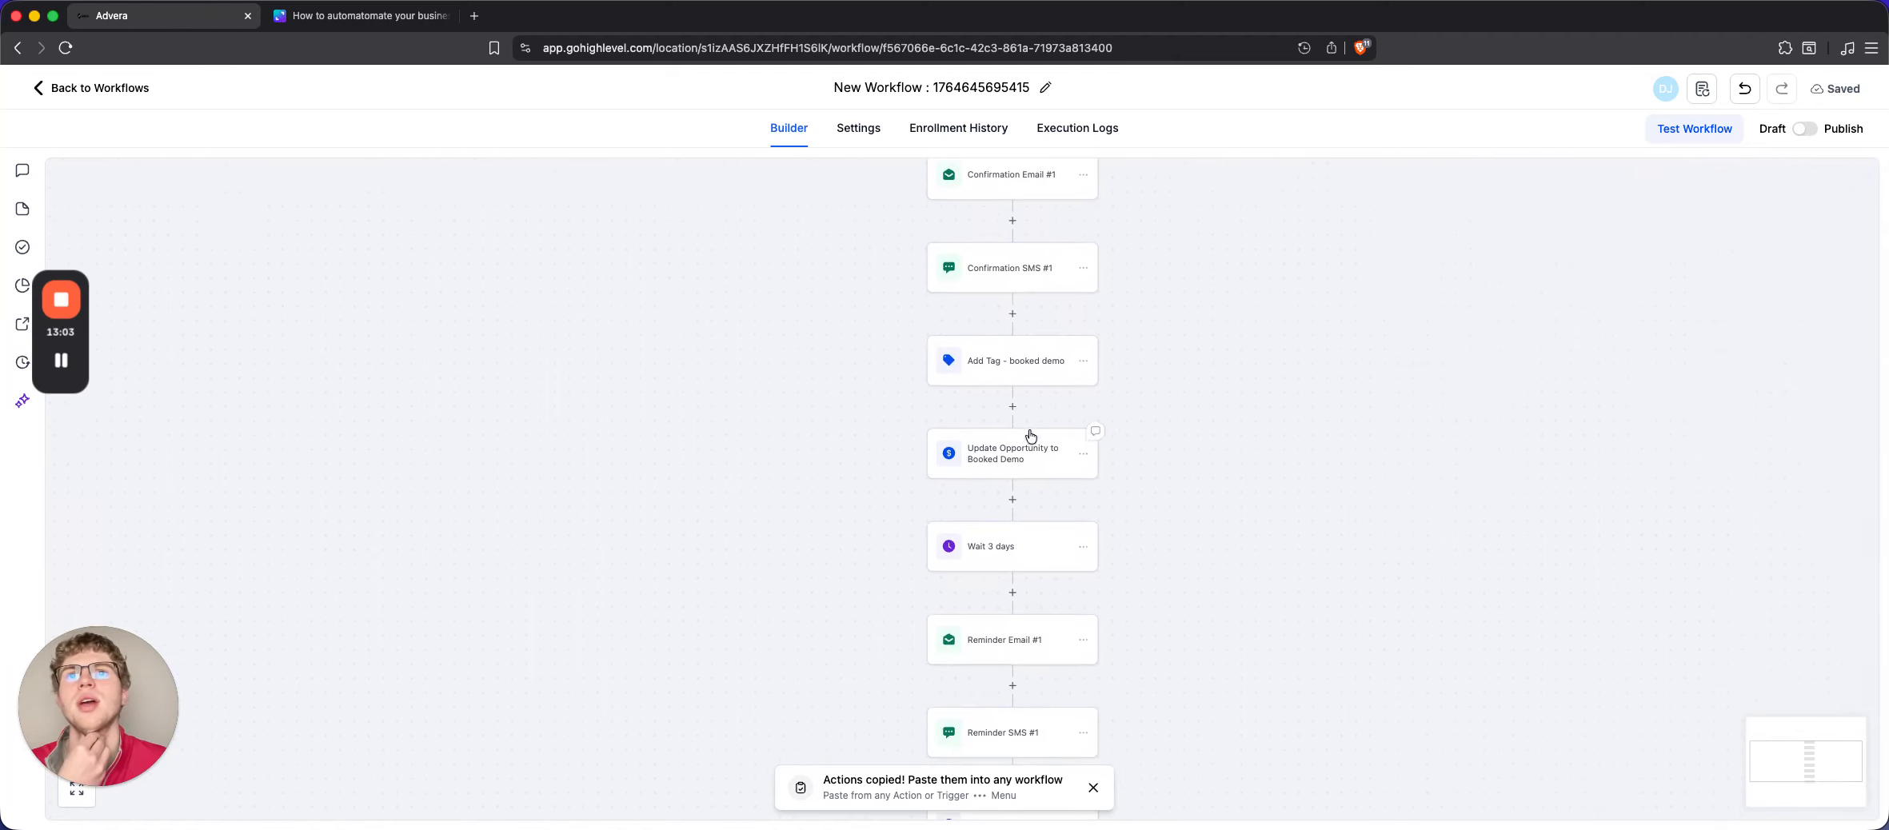
scroll(1037, 458, down, 3)
scroll(1038, 456, down, 1)
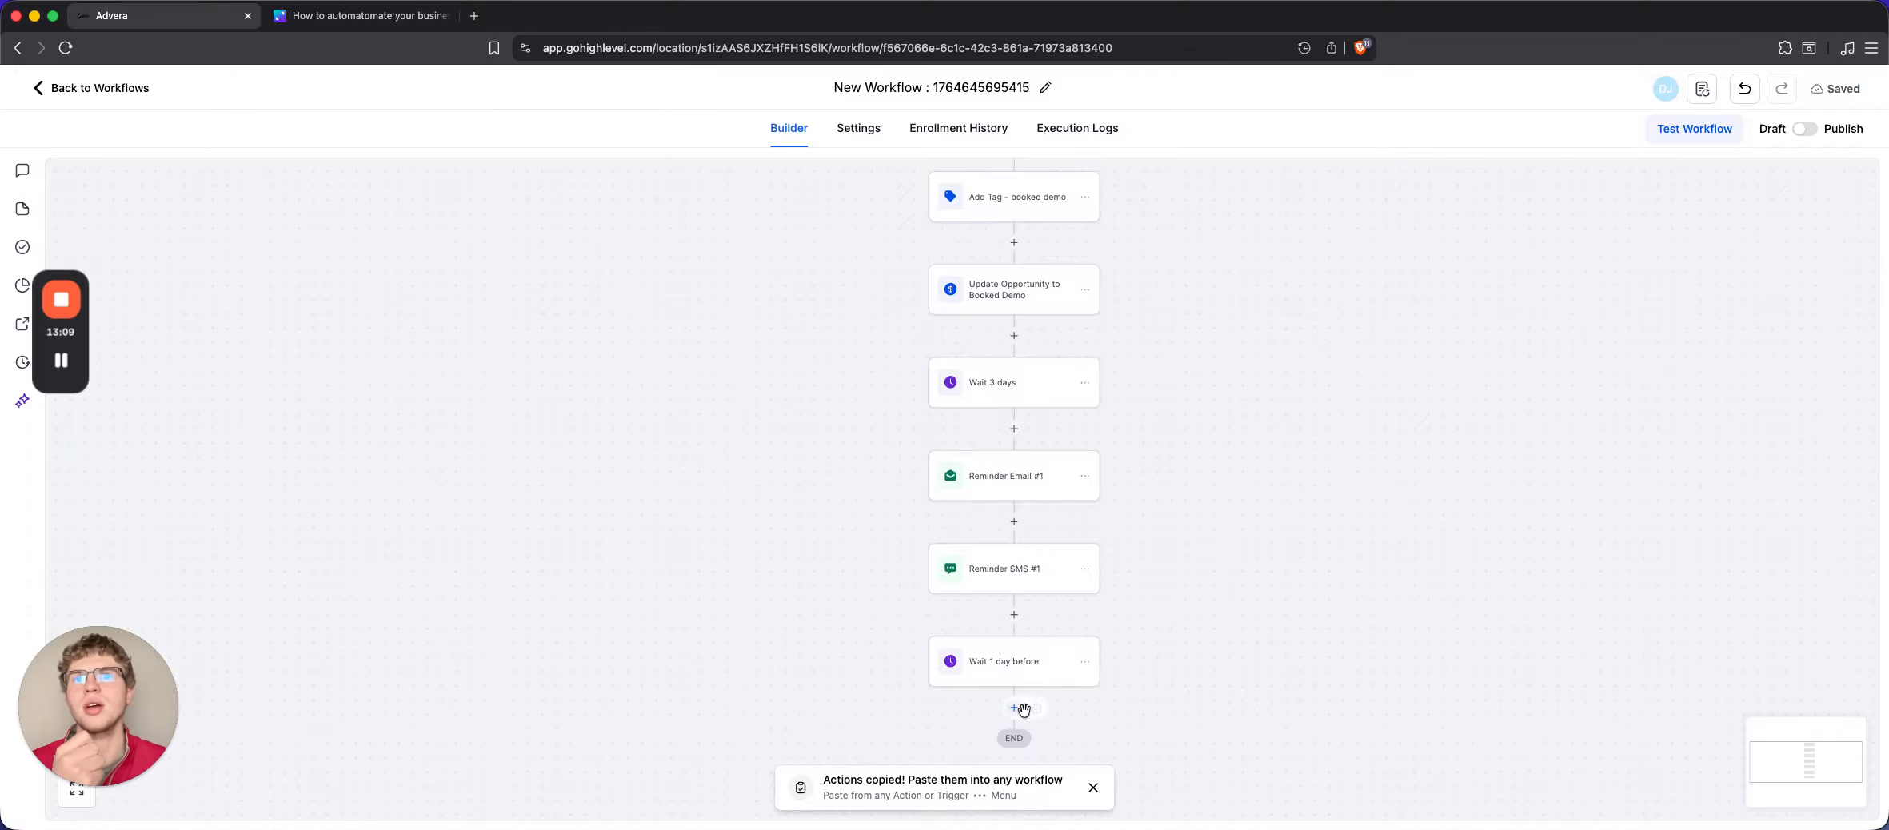
scroll(1039, 661, down, 1)
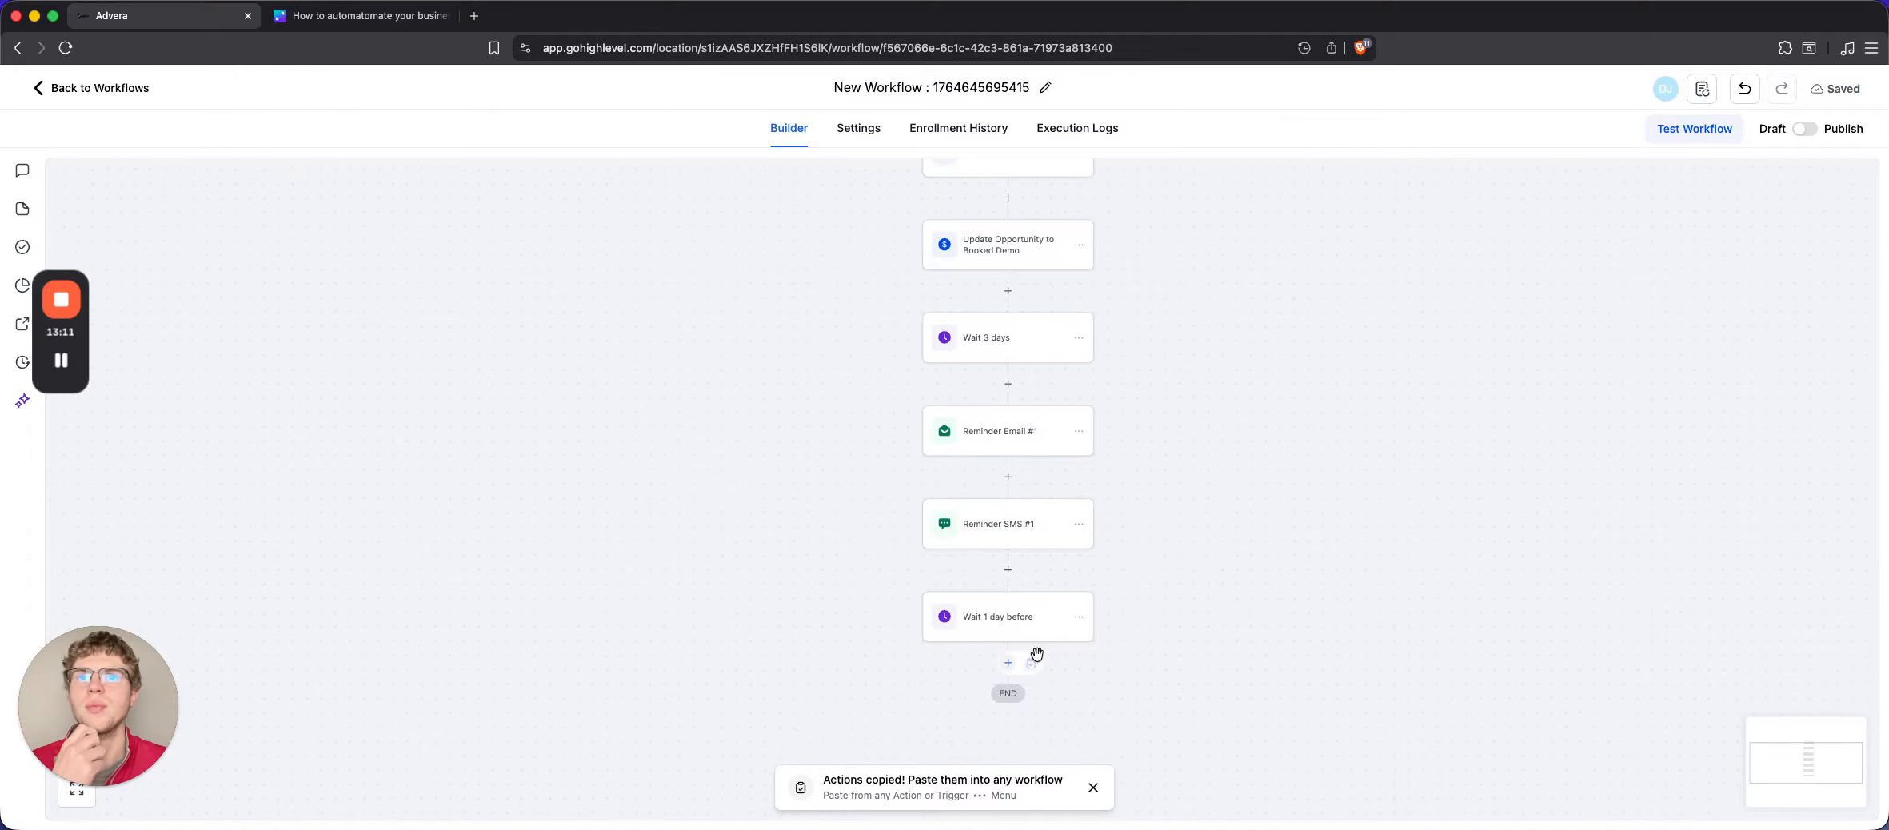
click(1080, 430)
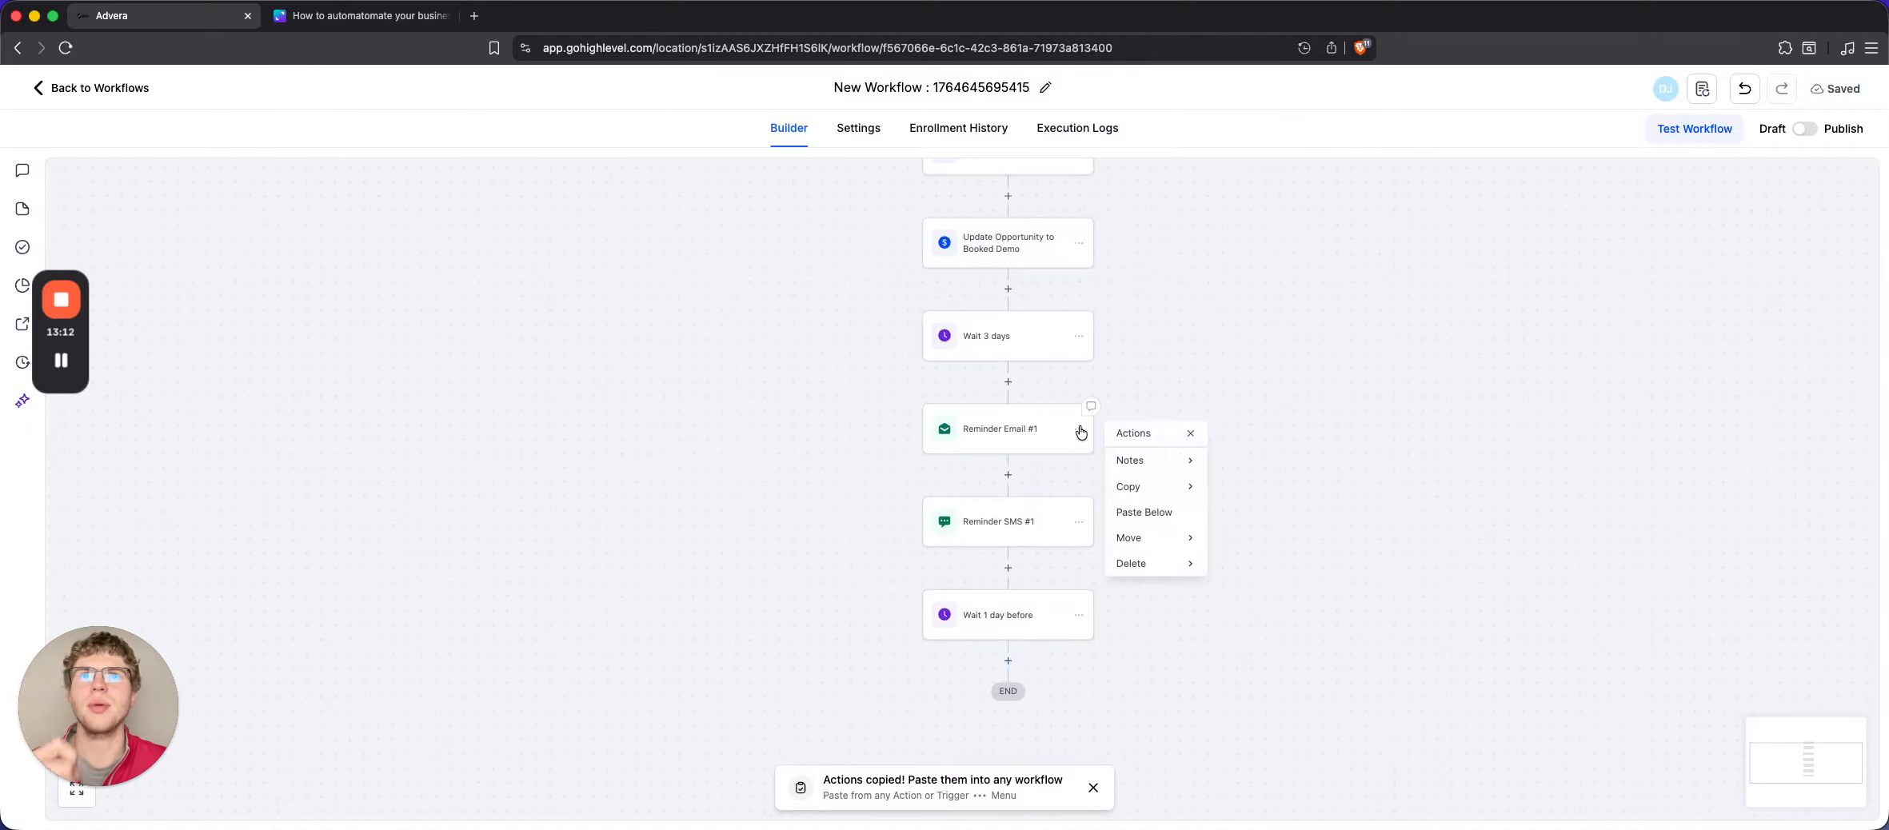
mouse_move(1147, 487)
click(1245, 470)
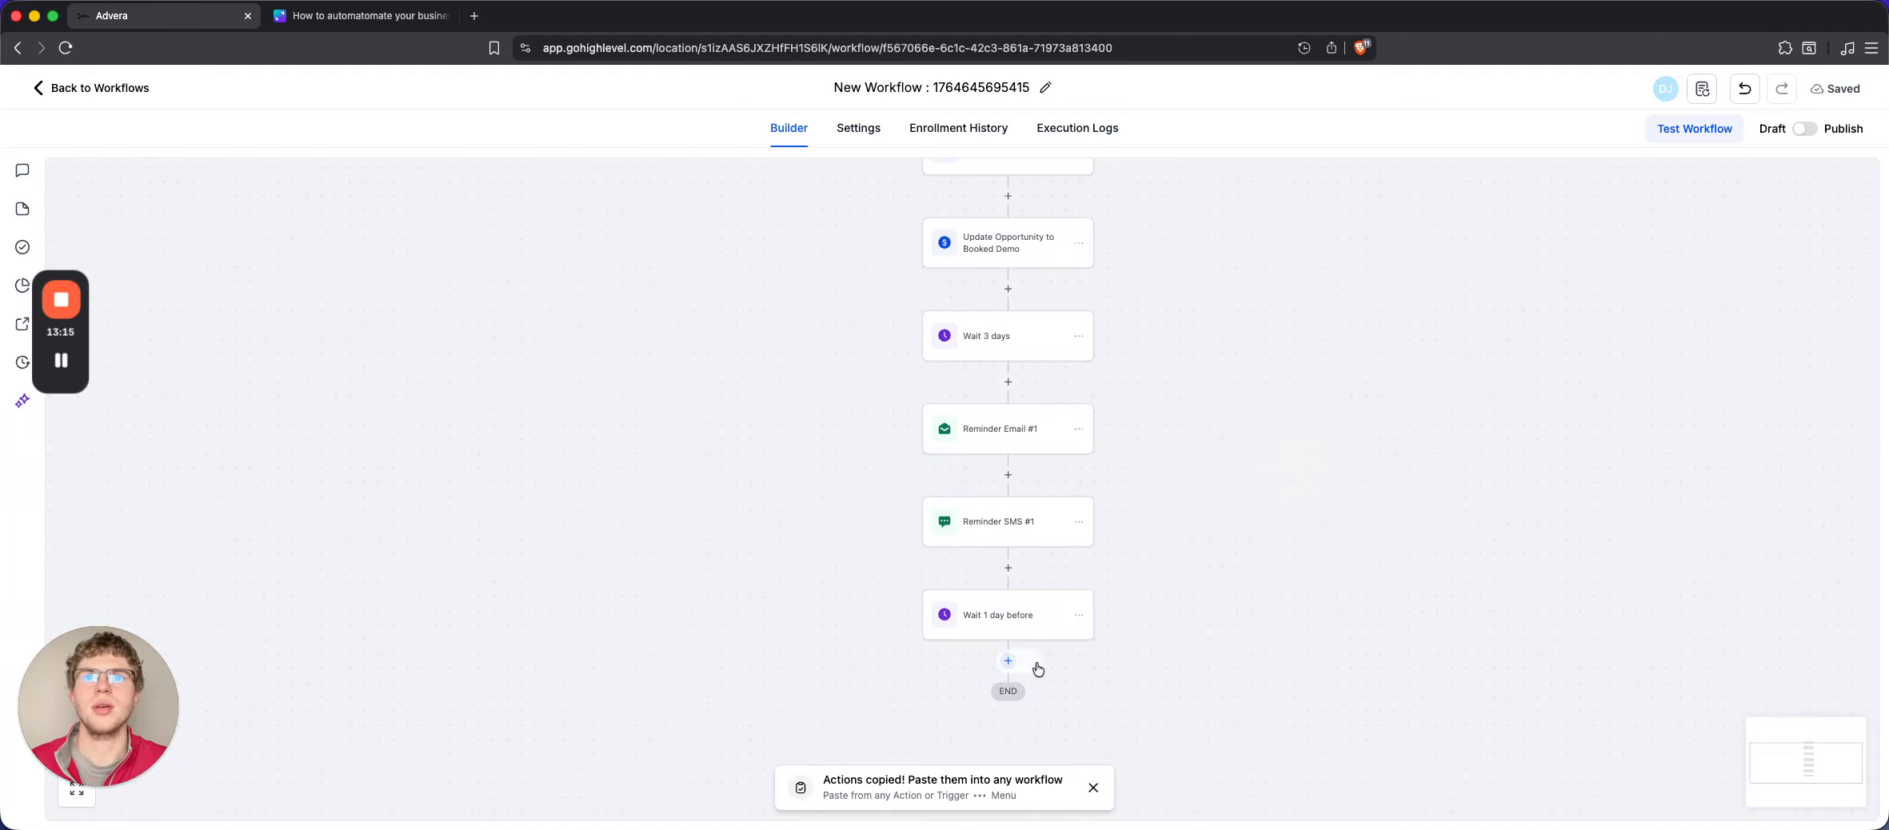
click(1024, 661)
Copy the "Reminder SMS #1" action and paste it below the duplicated reminder email at the end of the workflow
click(1080, 528)
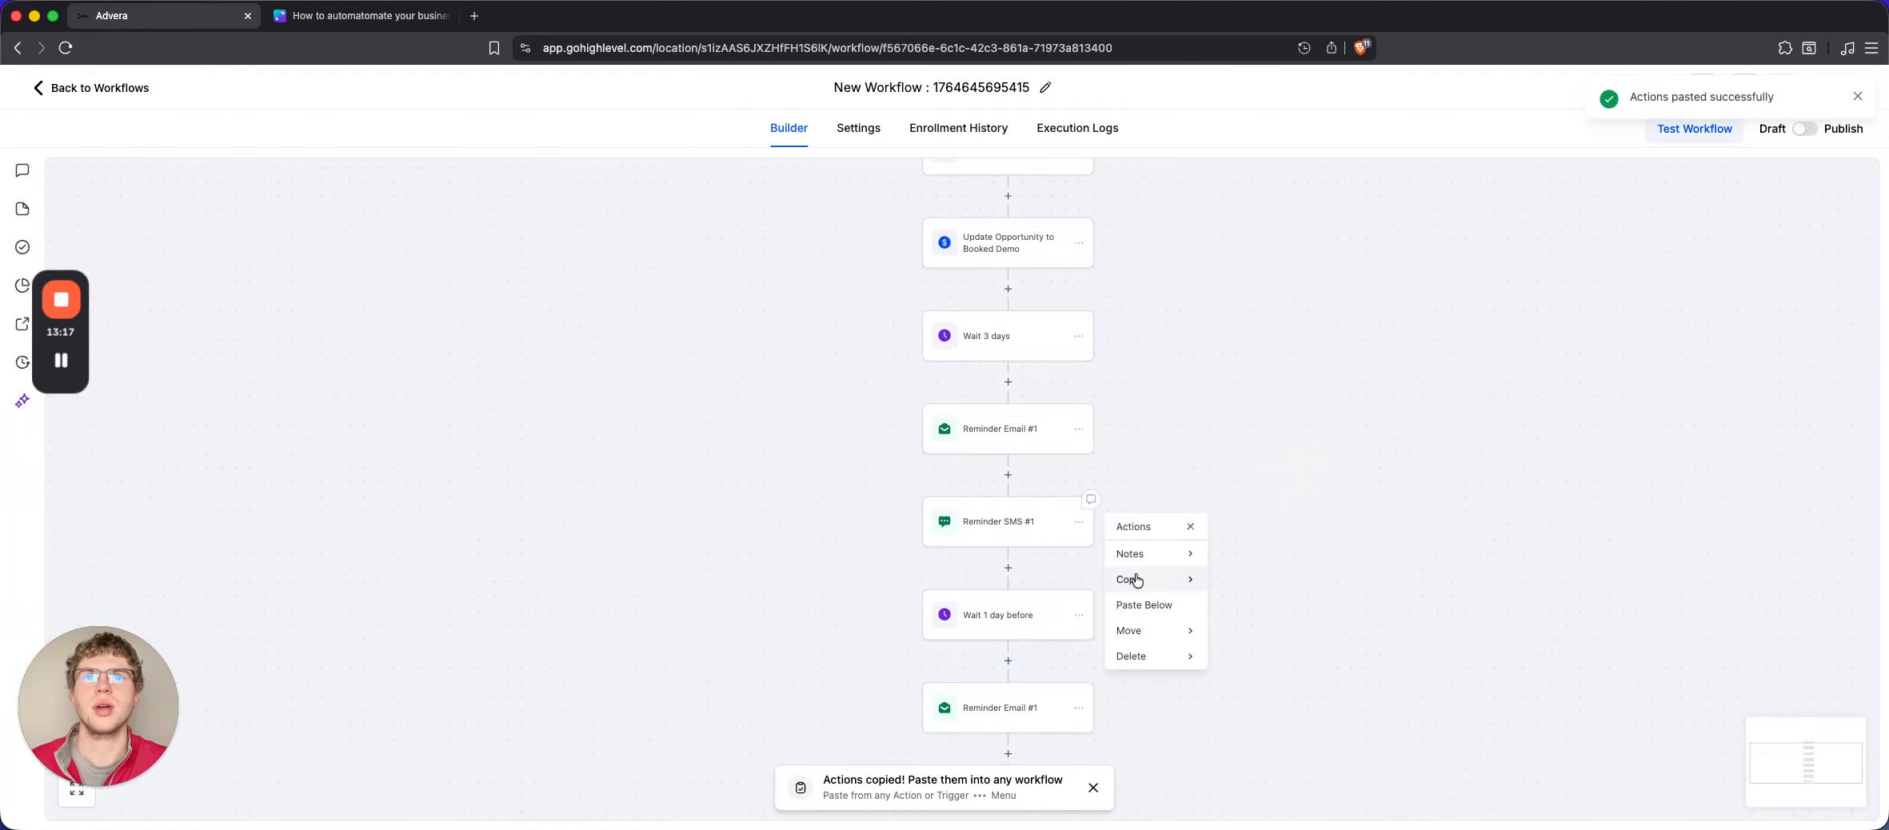
mouse_move(1130, 579)
click(1258, 548)
scroll(1040, 632, down, 3)
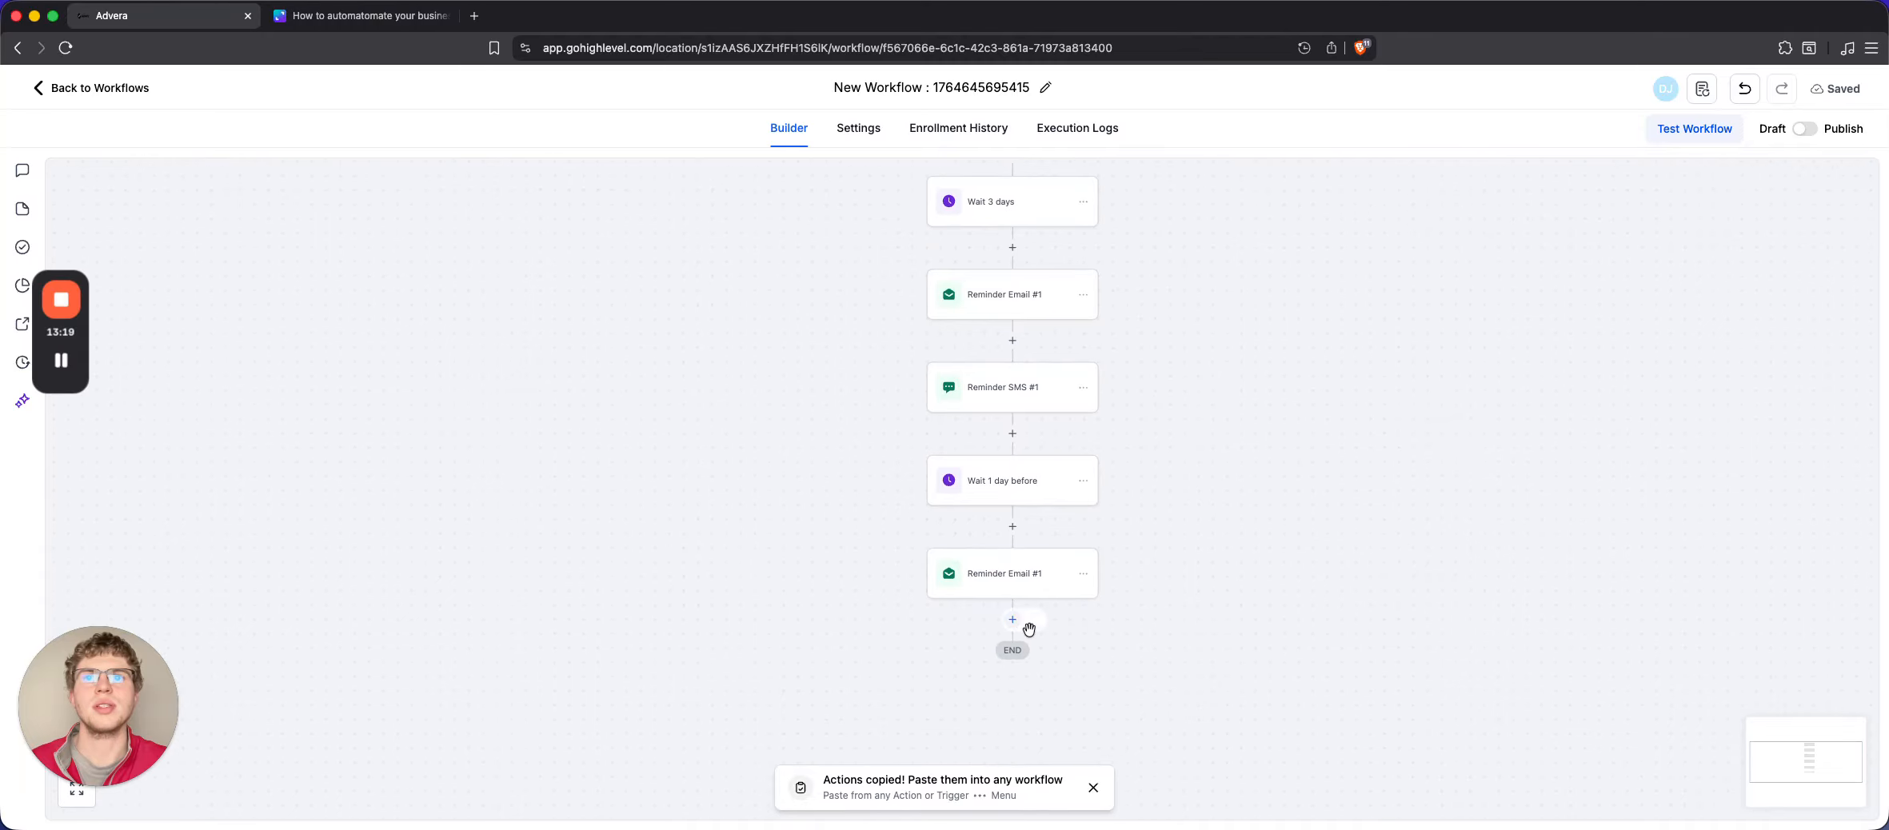
click(1030, 622)
Rename the duplicated reminder email "Reminder Email #2" and make its message say the Discovery Call is in "24 hours"
click(1032, 582)
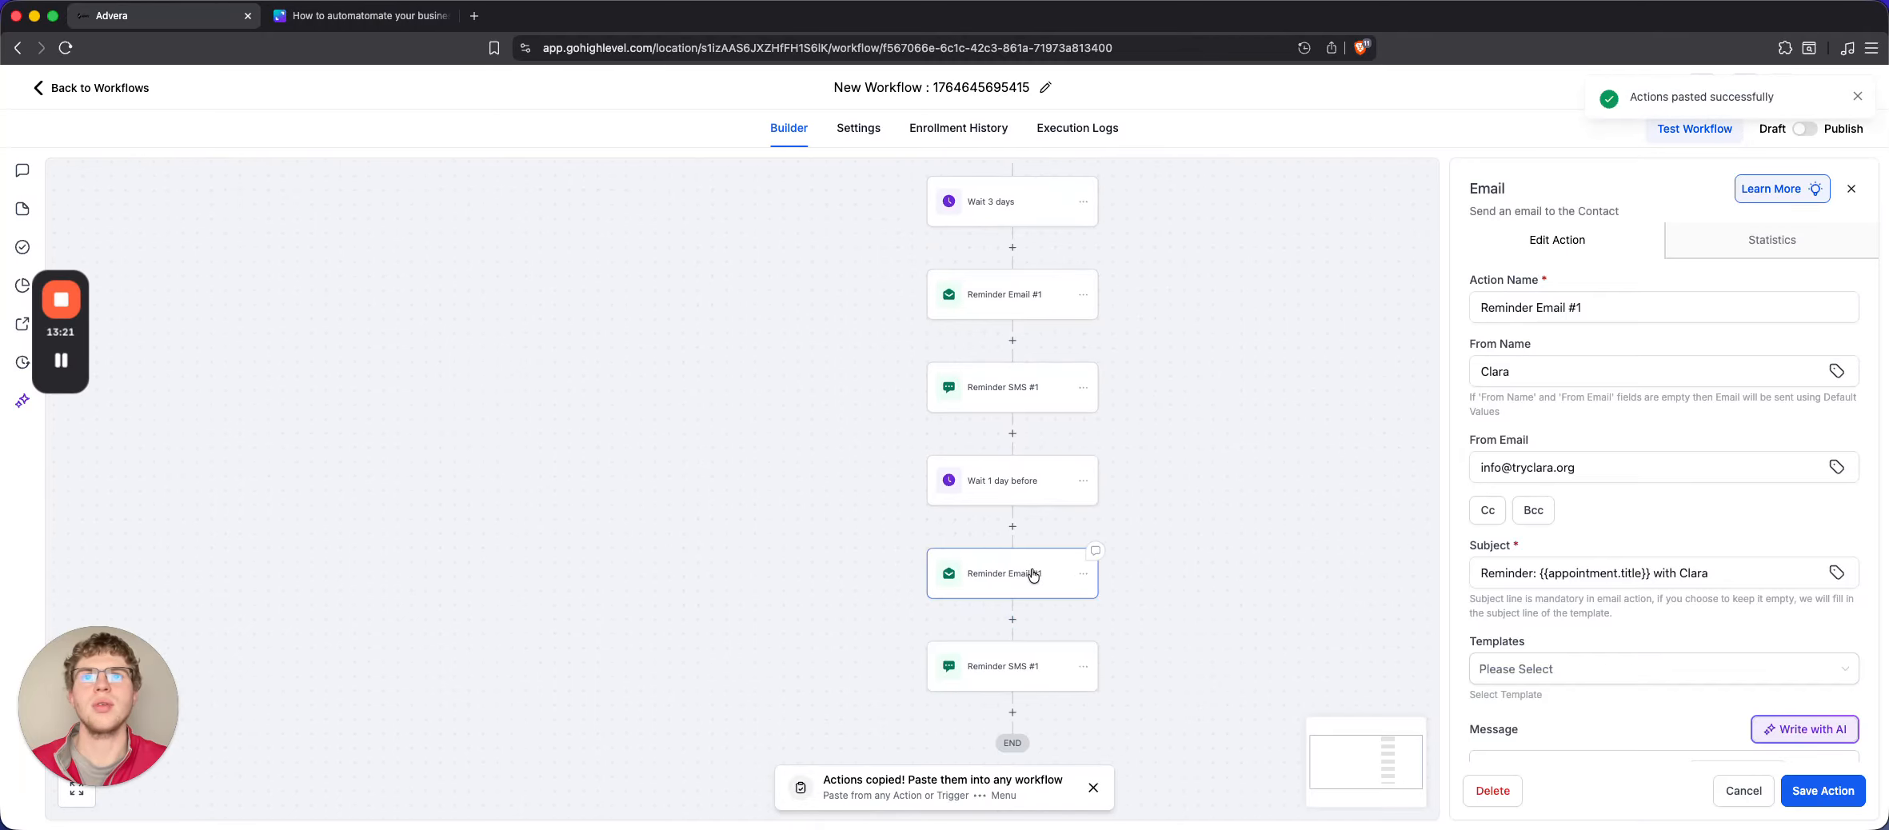
click(1590, 311)
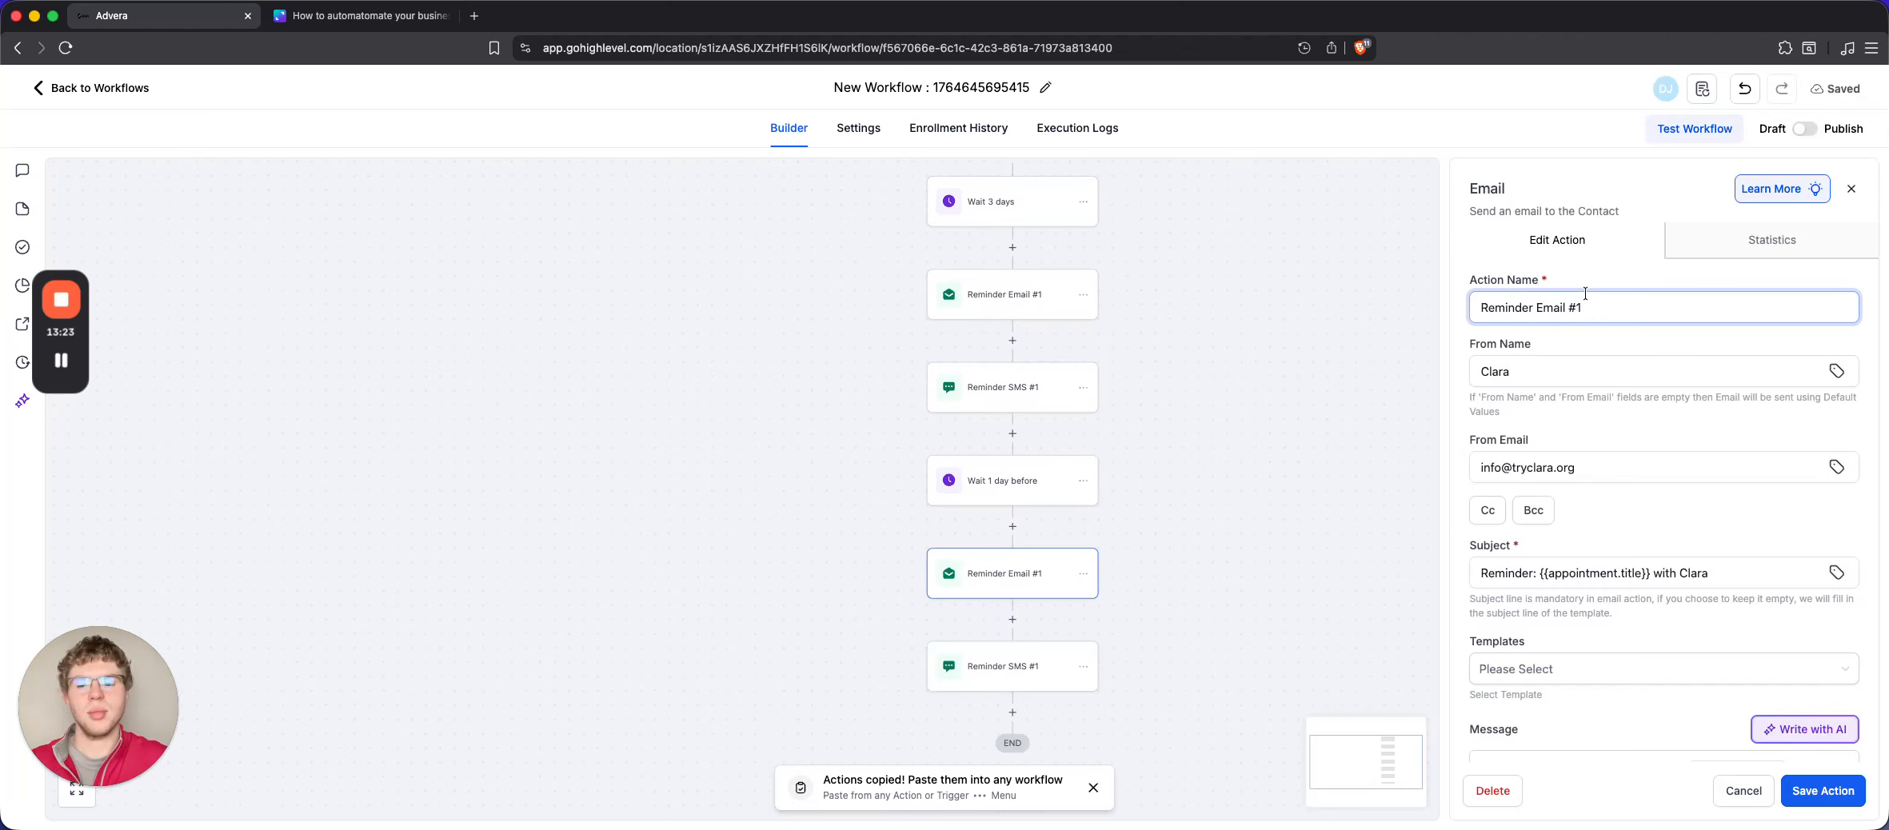
scroll(1647, 488, down, 5)
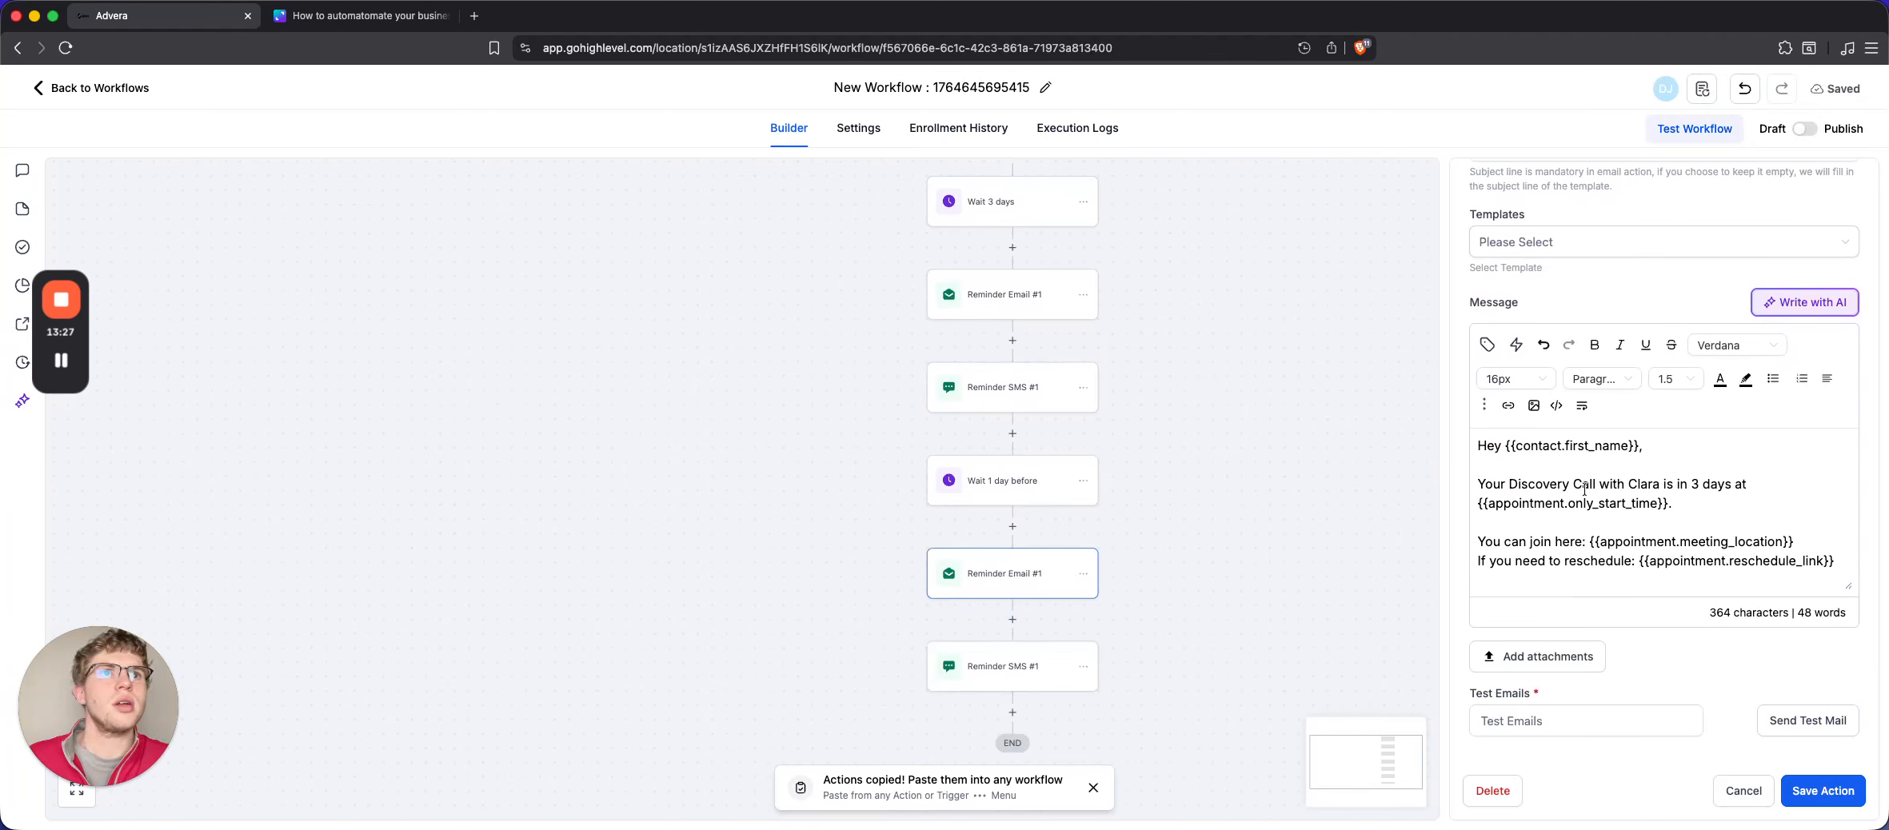
key(BackSpace)
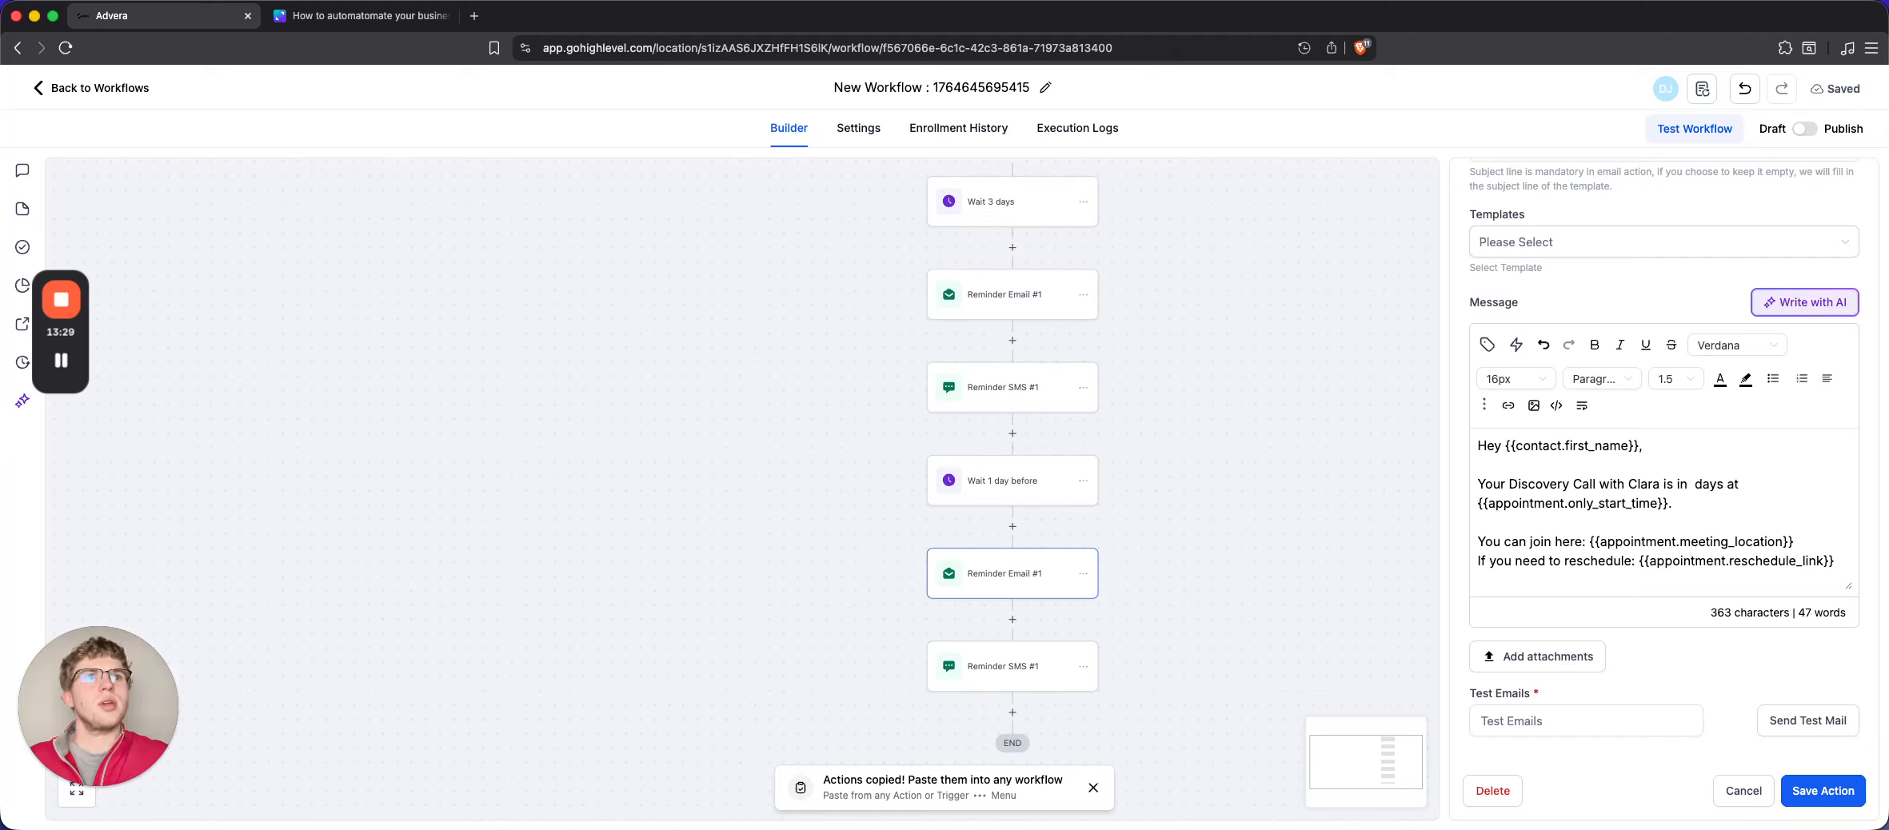
text(1)
key(BackSpace)
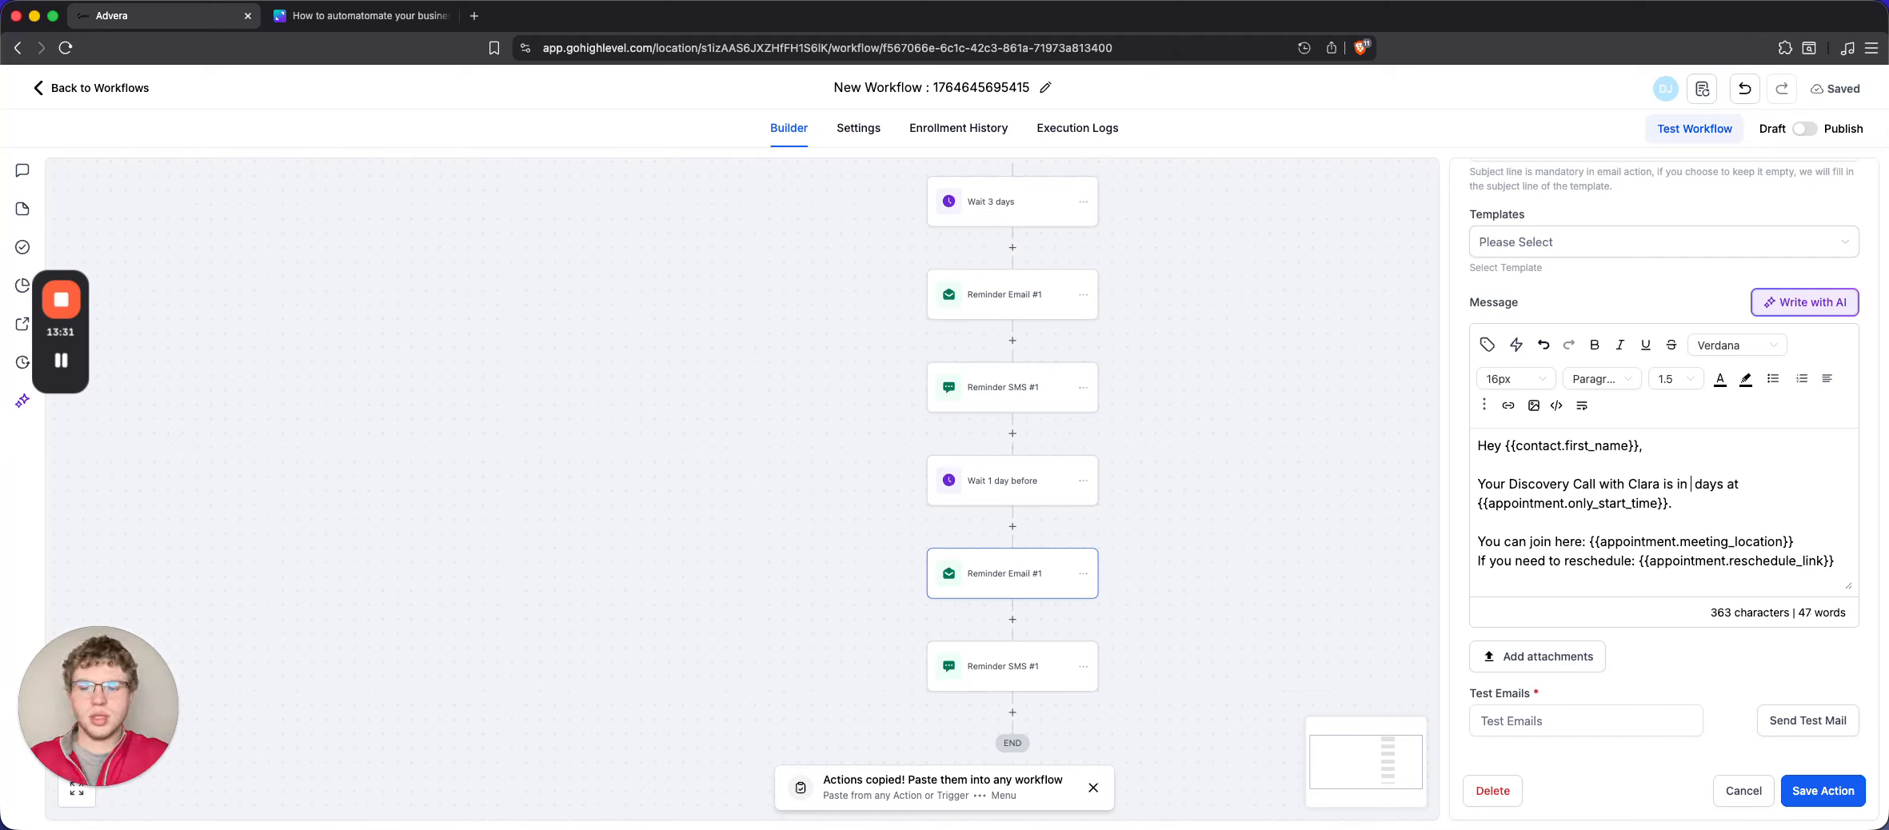
text(24)
text( hours)
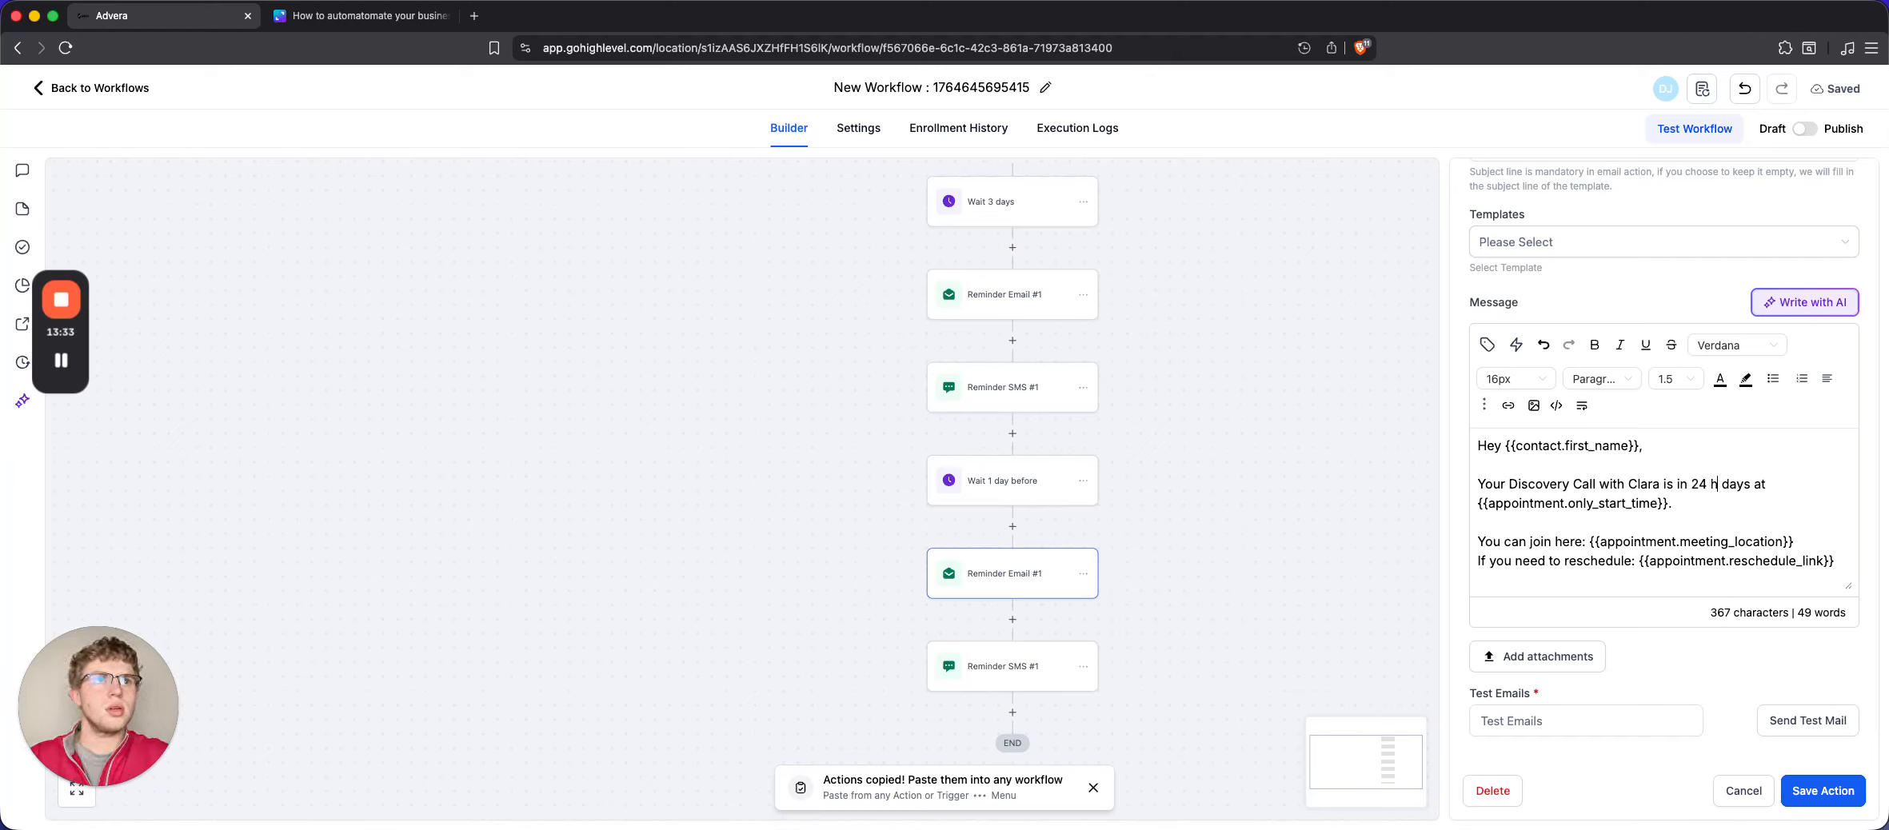
double_click(1759, 484)
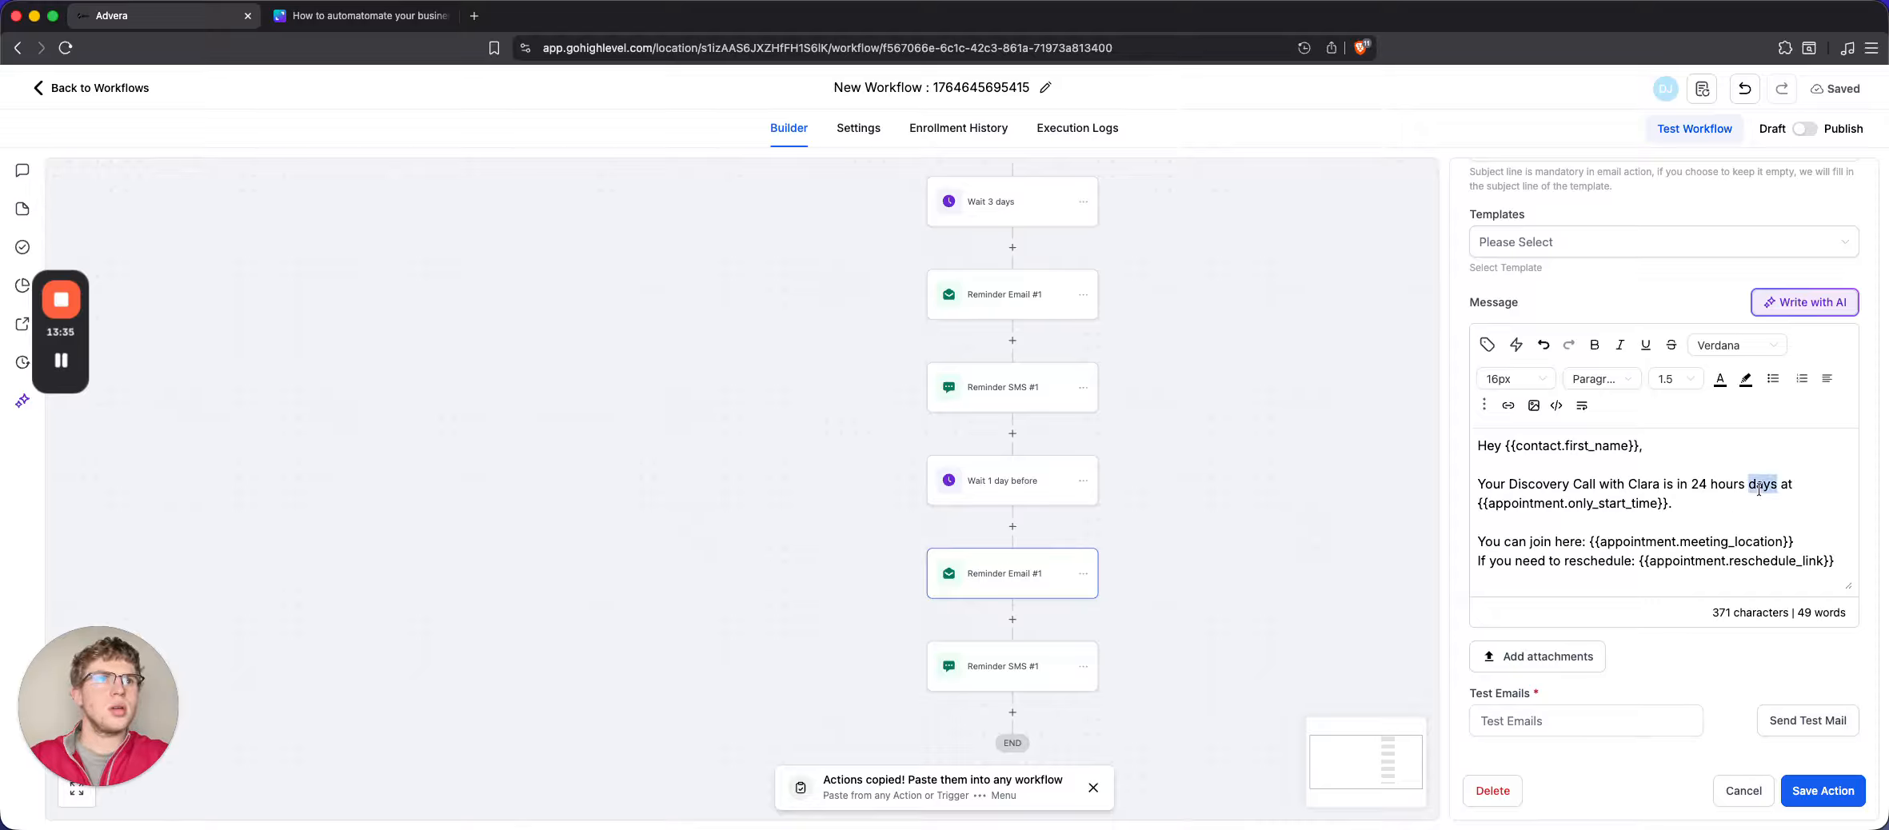
key(BackSpace)
key(BackSpace)
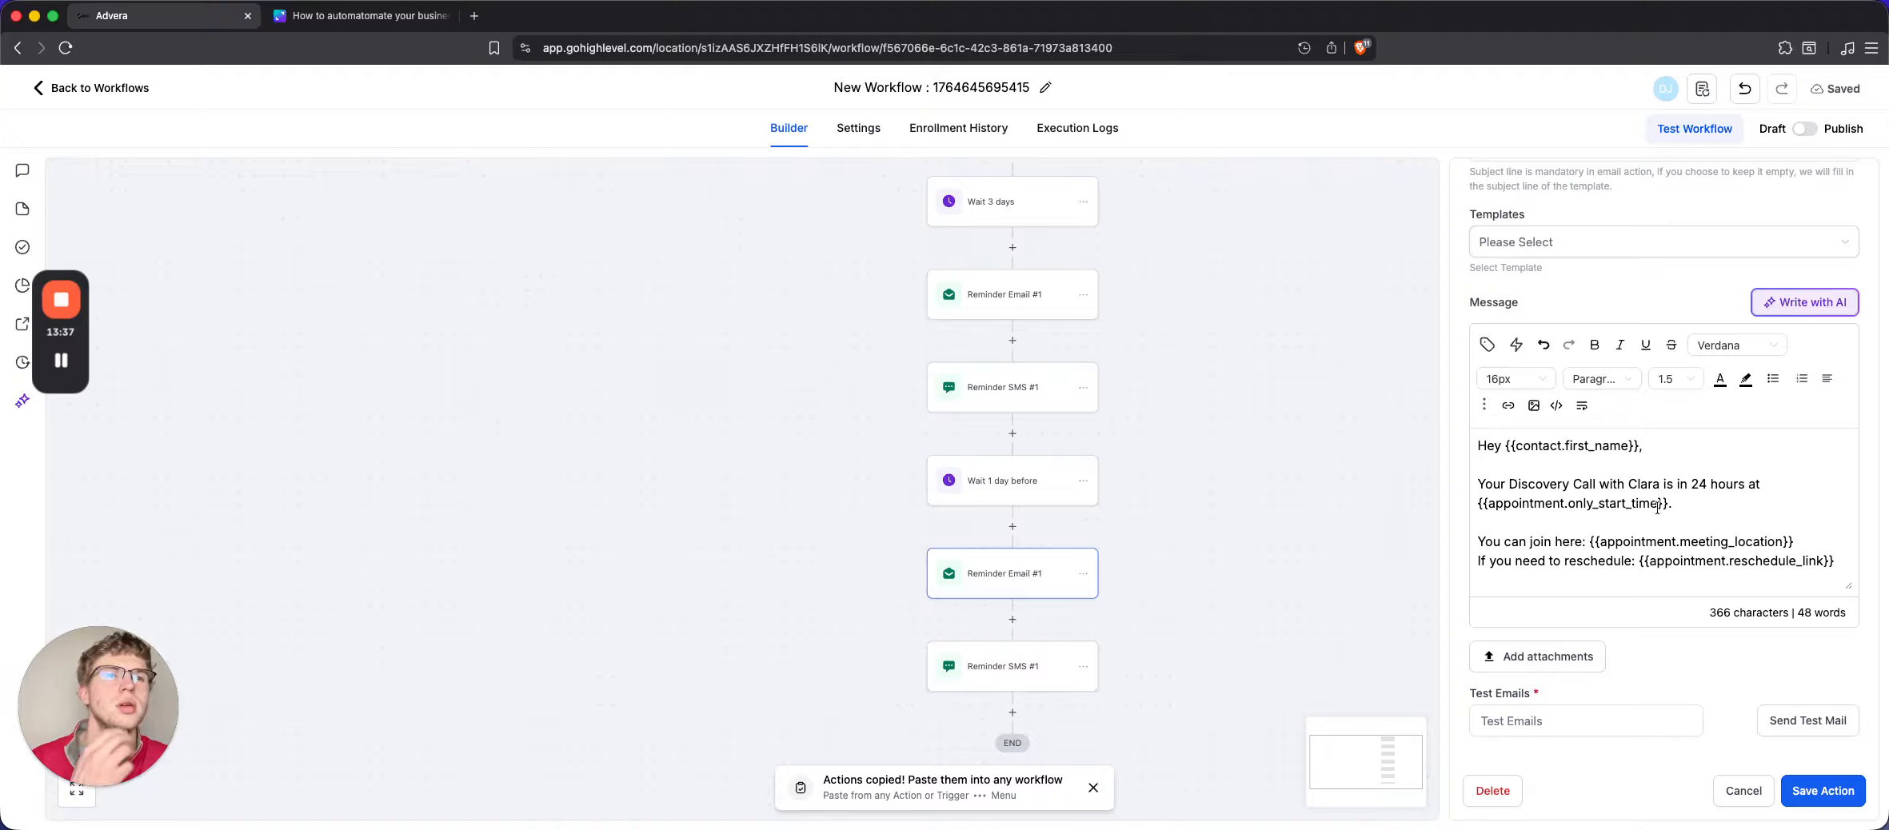
Replace "soon" with "tomorrow" in the closing sentence of the second reminder email and save the action
scroll(1657, 508, down, 1)
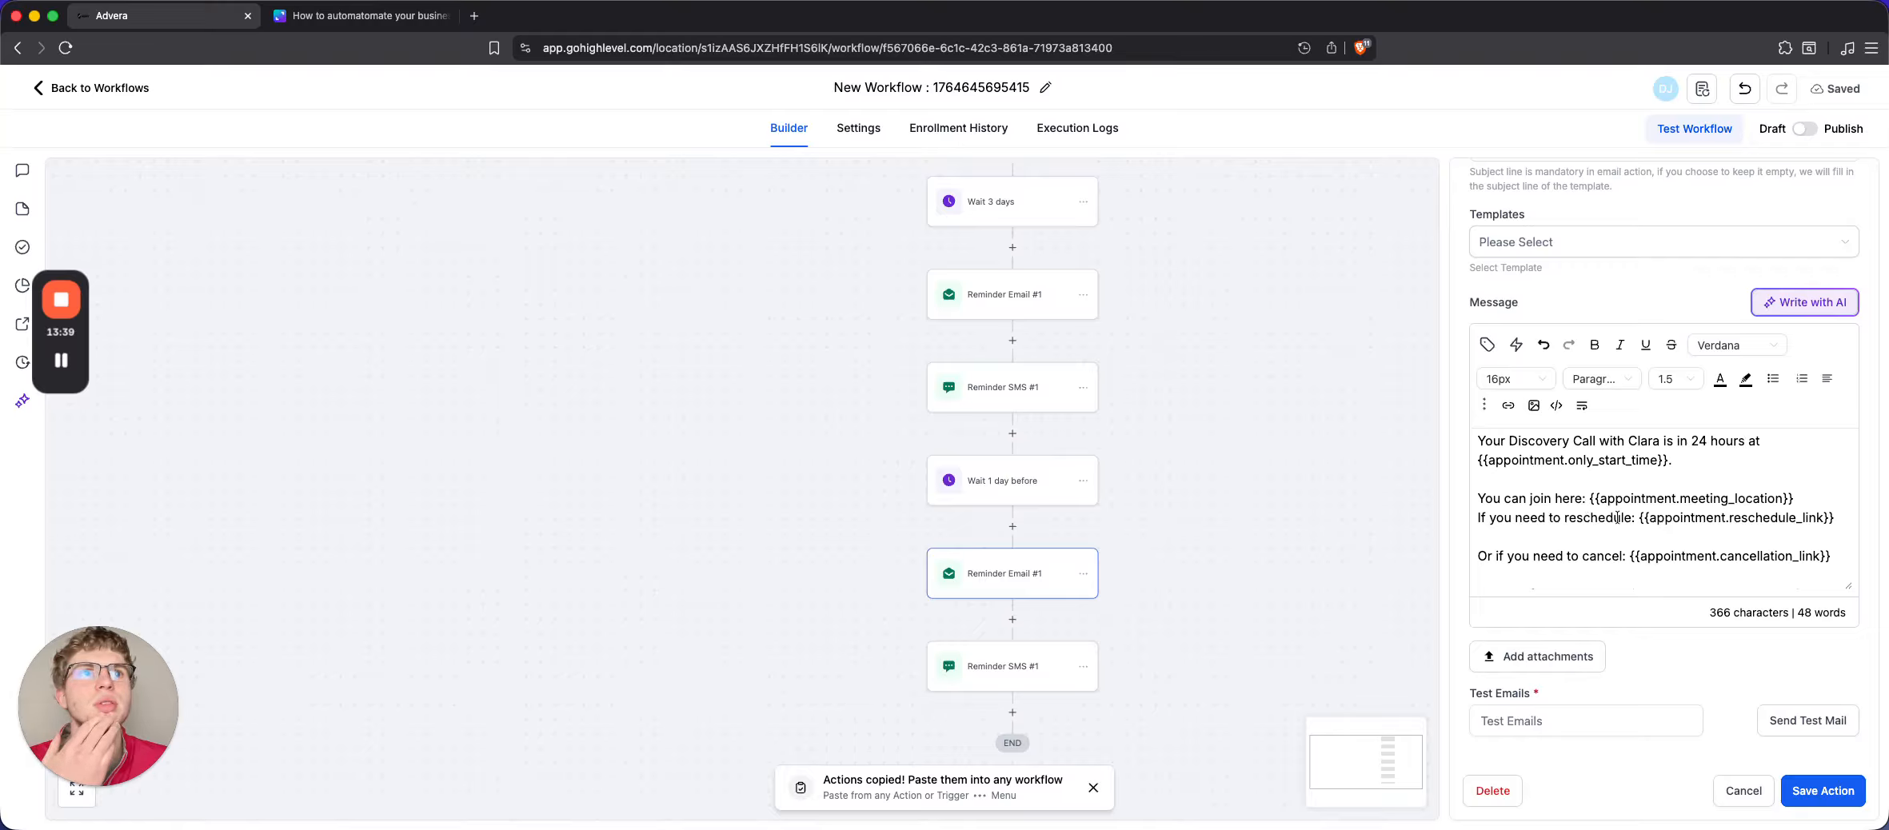
scroll(1703, 524, down, 3)
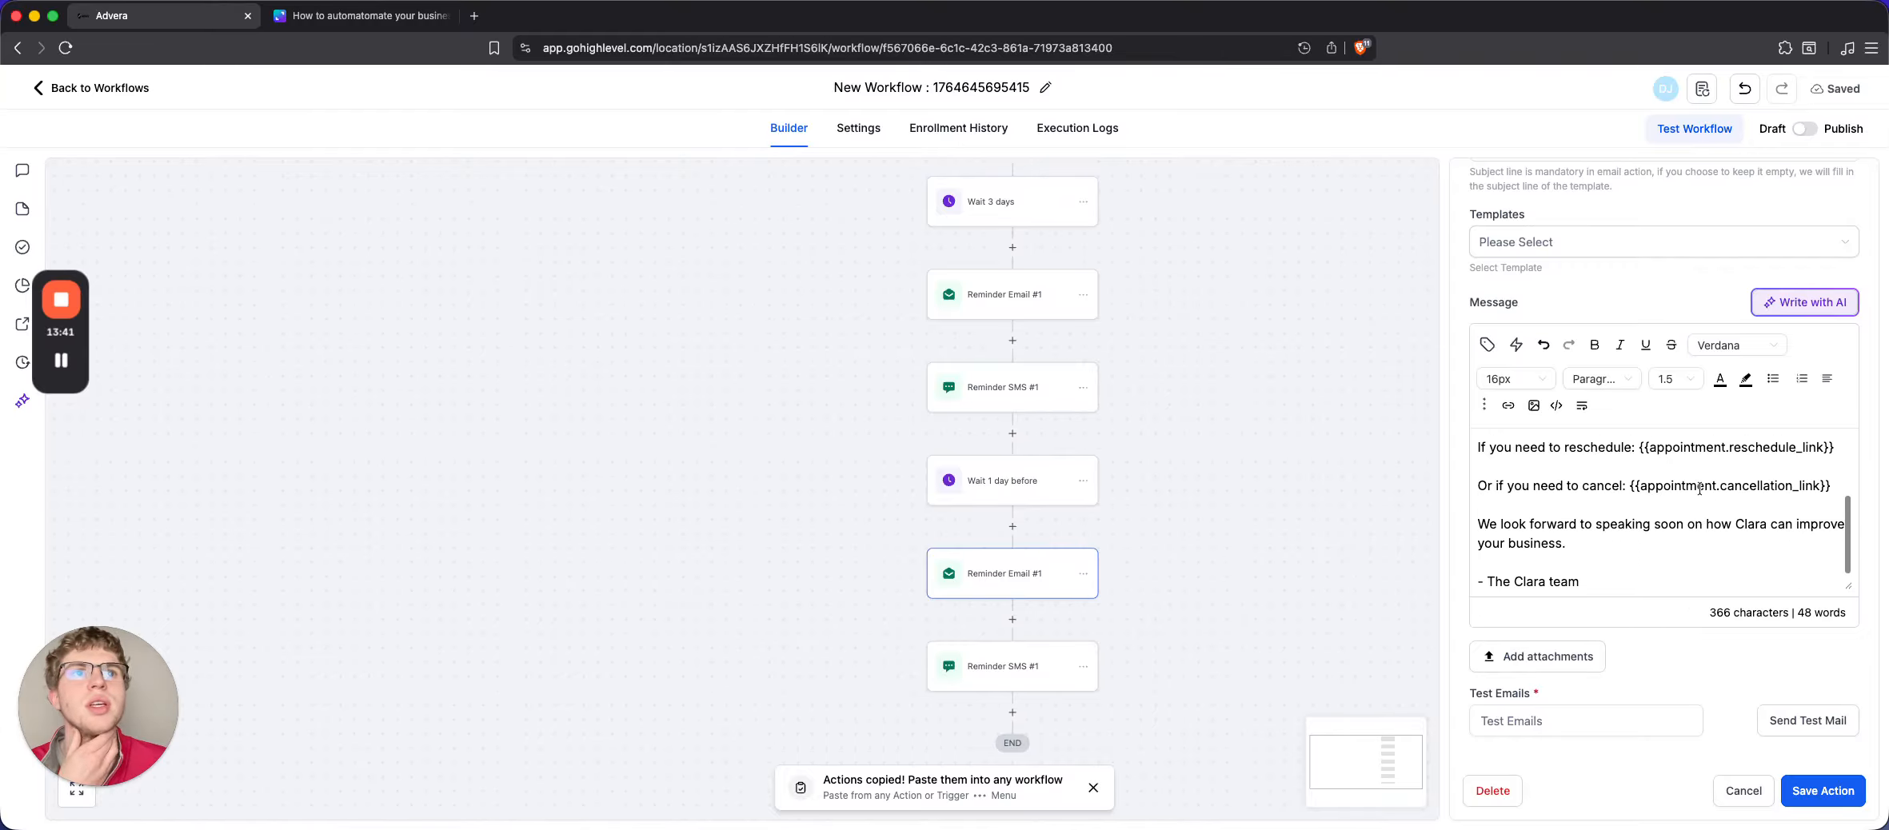
double_click(1666, 526)
text(tom)
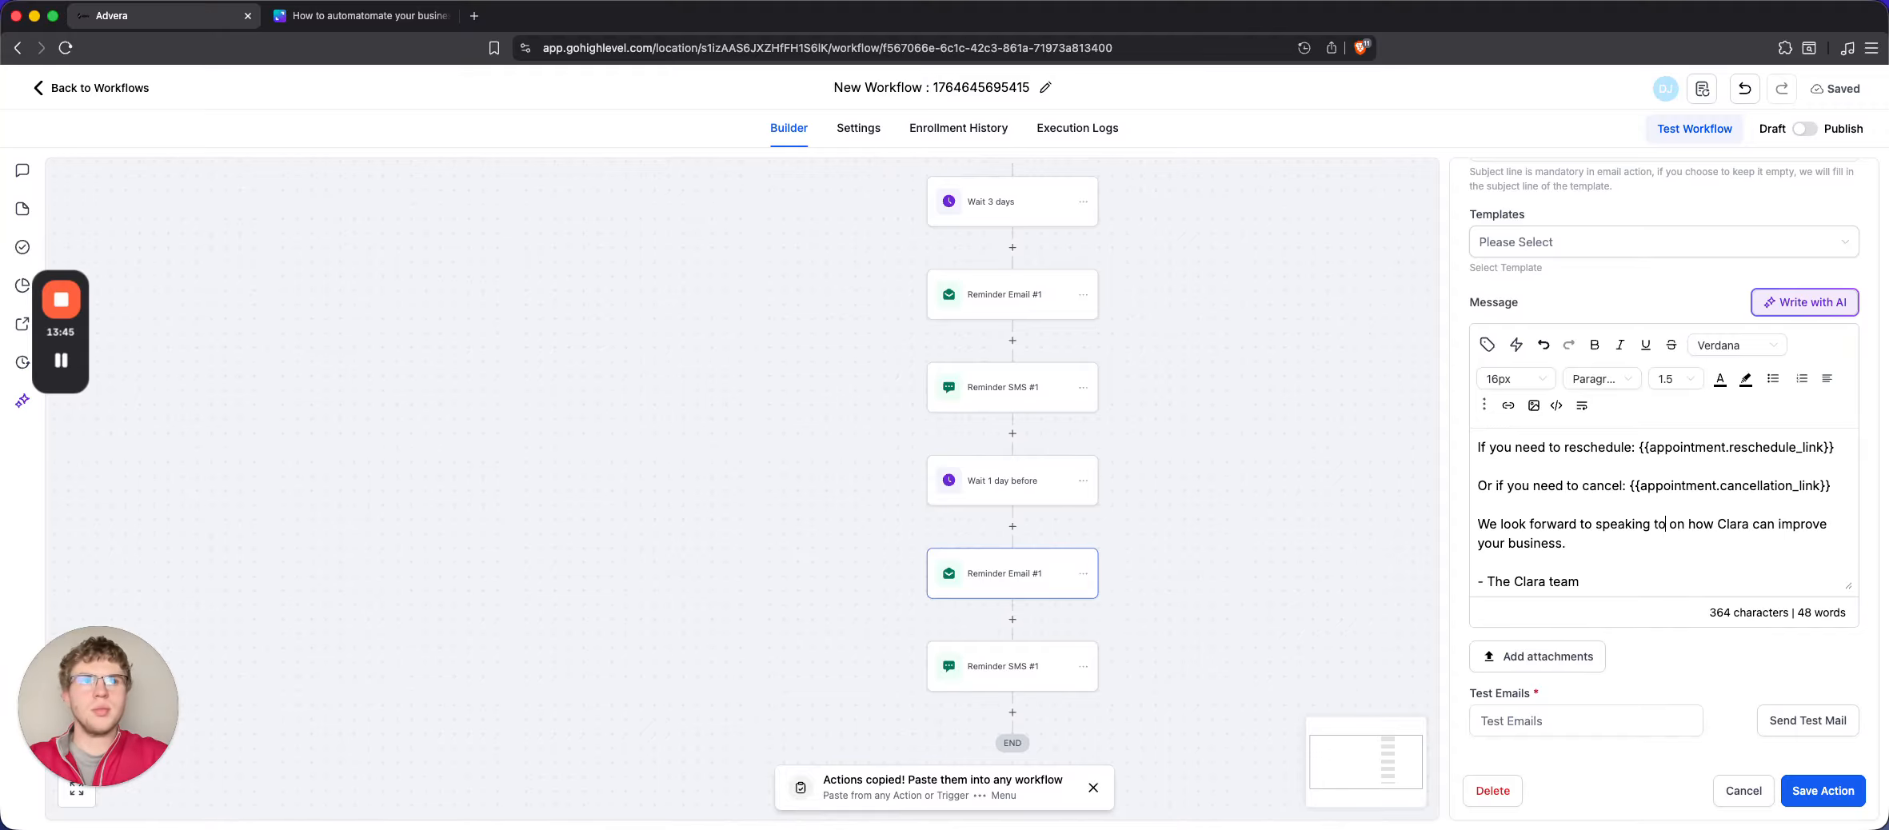
text(orrow)
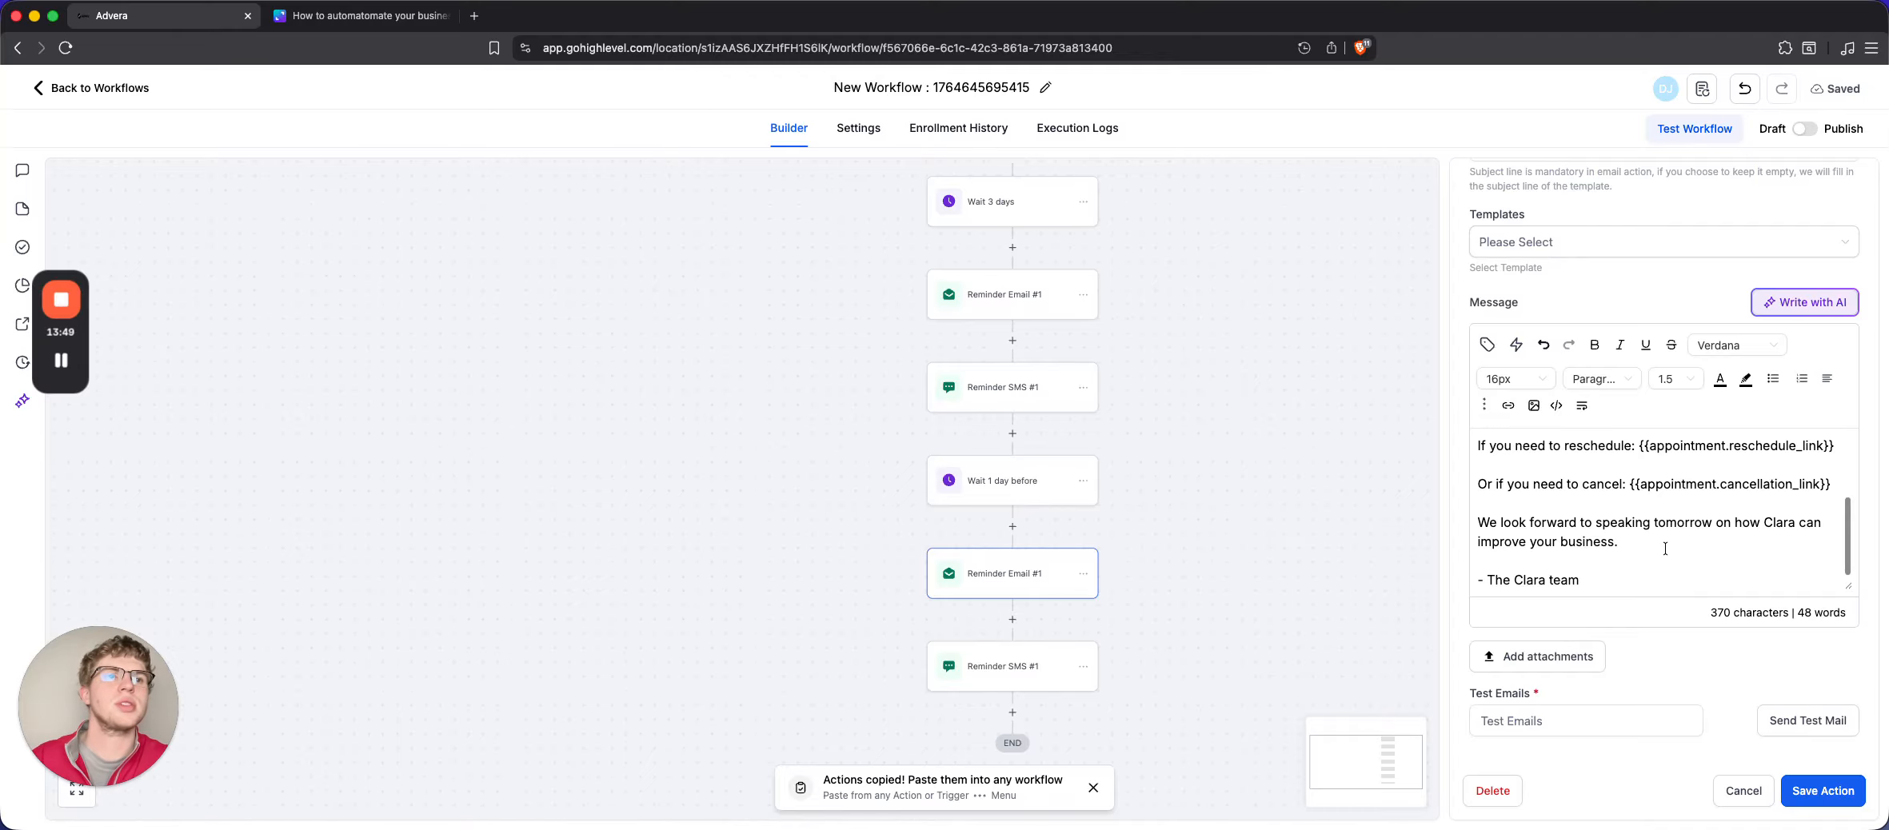
click(1818, 796)
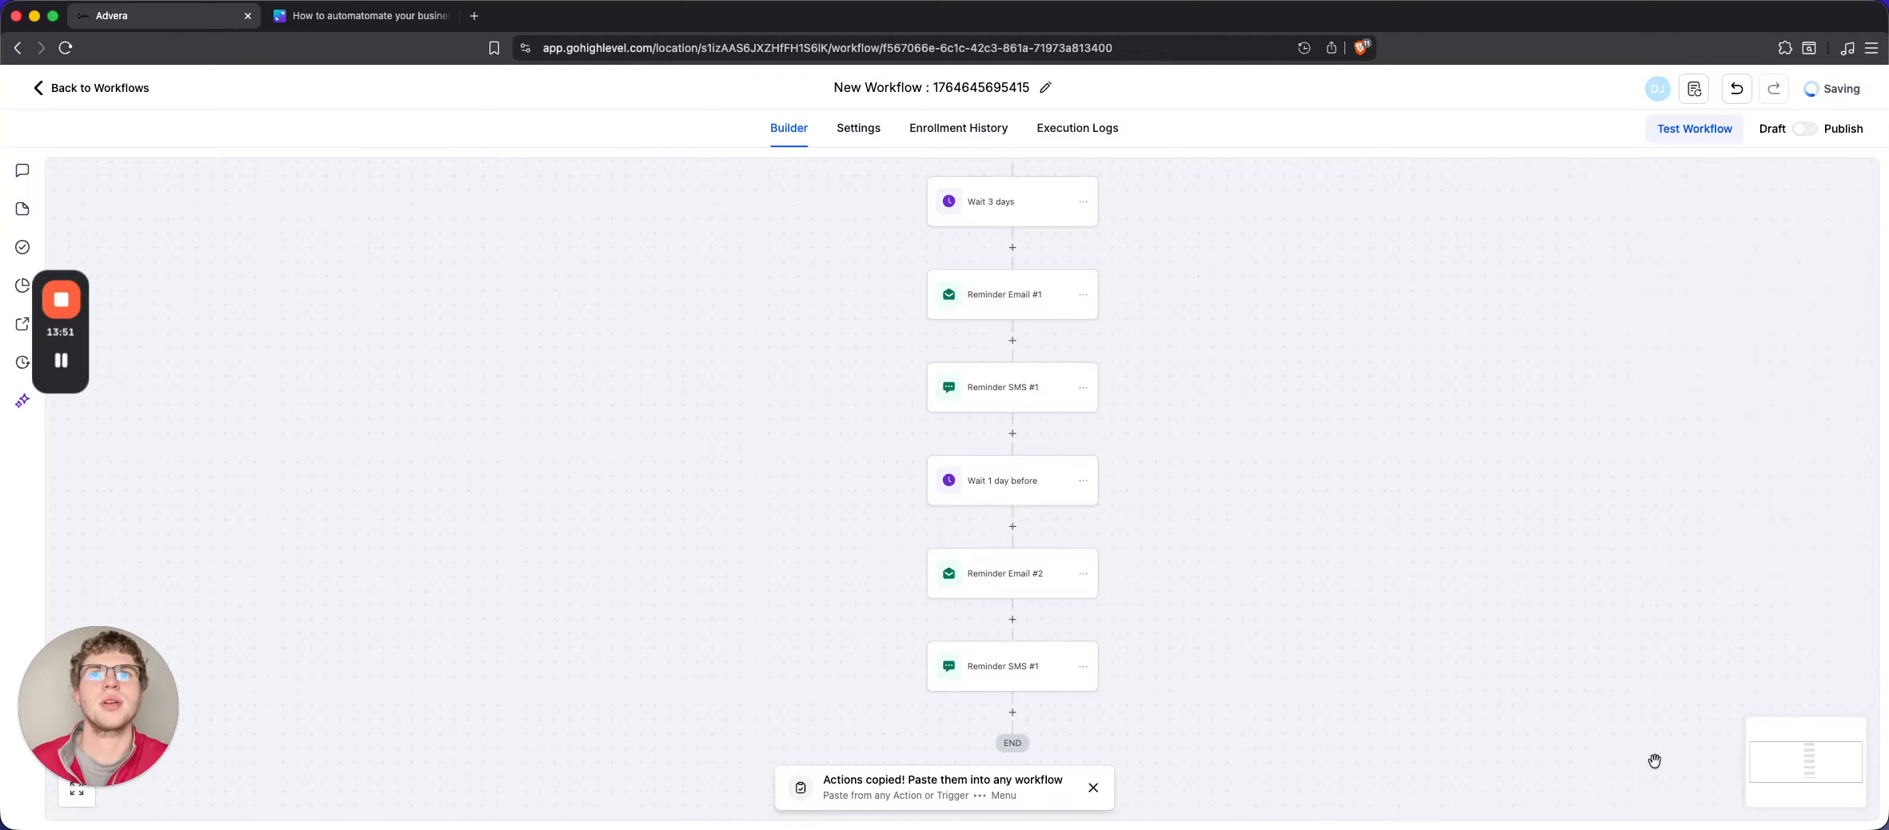
Rename the duplicated SMS "Reminder SMS #2", make its message say the call is in "24 hours", and save it
click(1016, 687)
click(1573, 311)
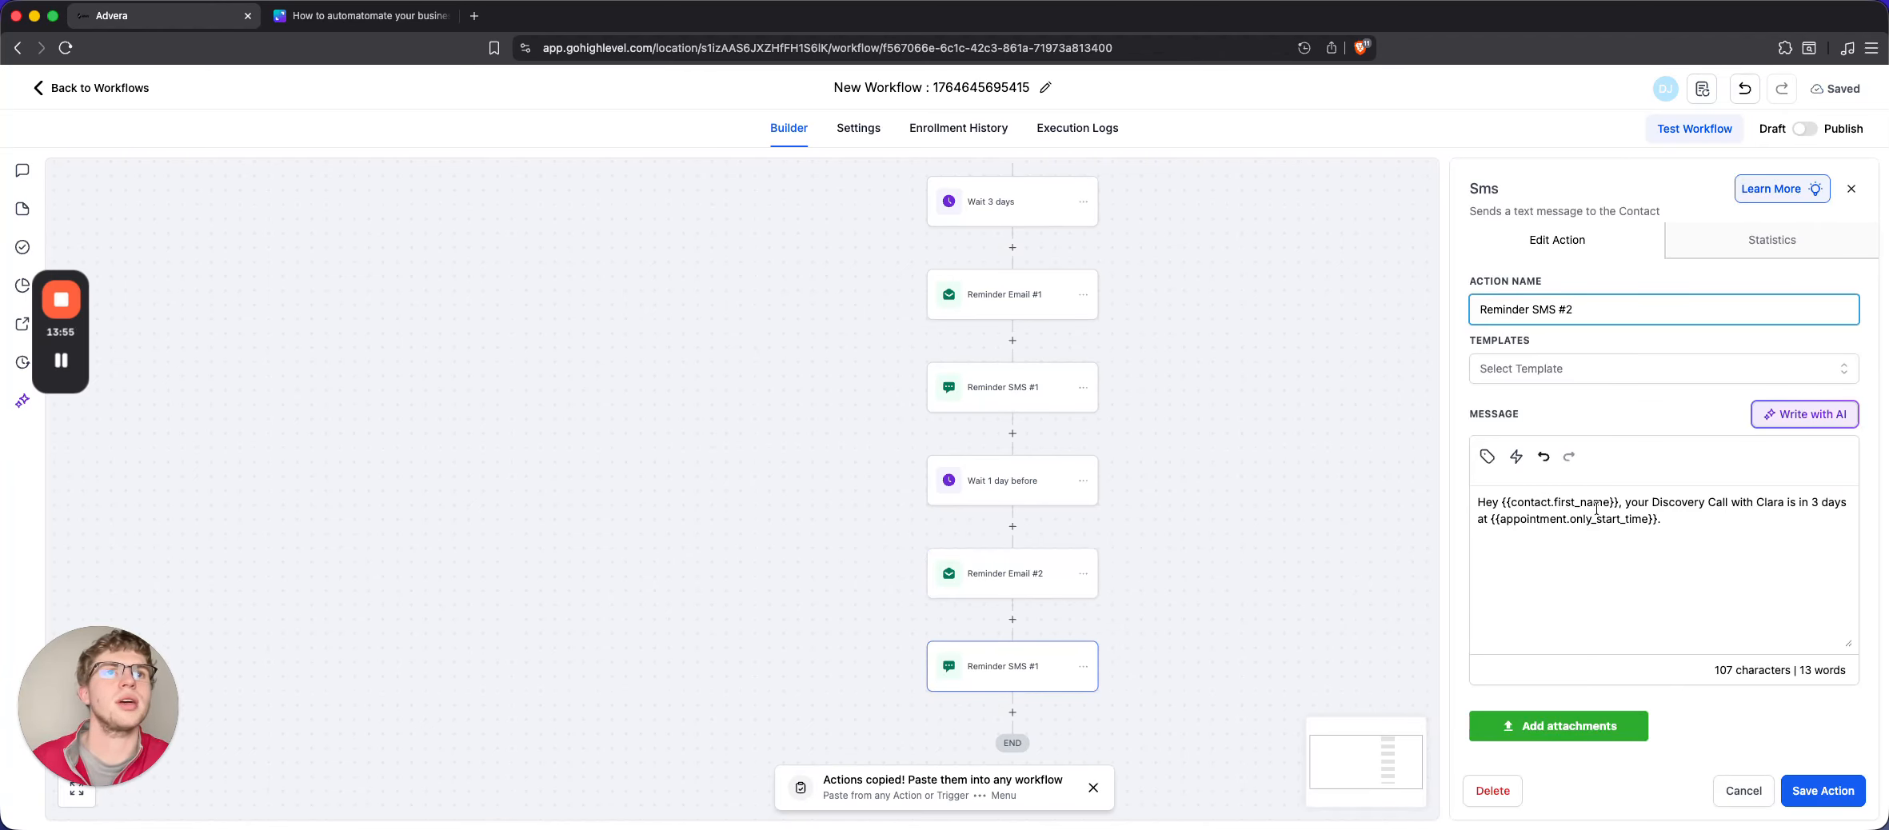
click(1818, 508)
key(BackSpace)
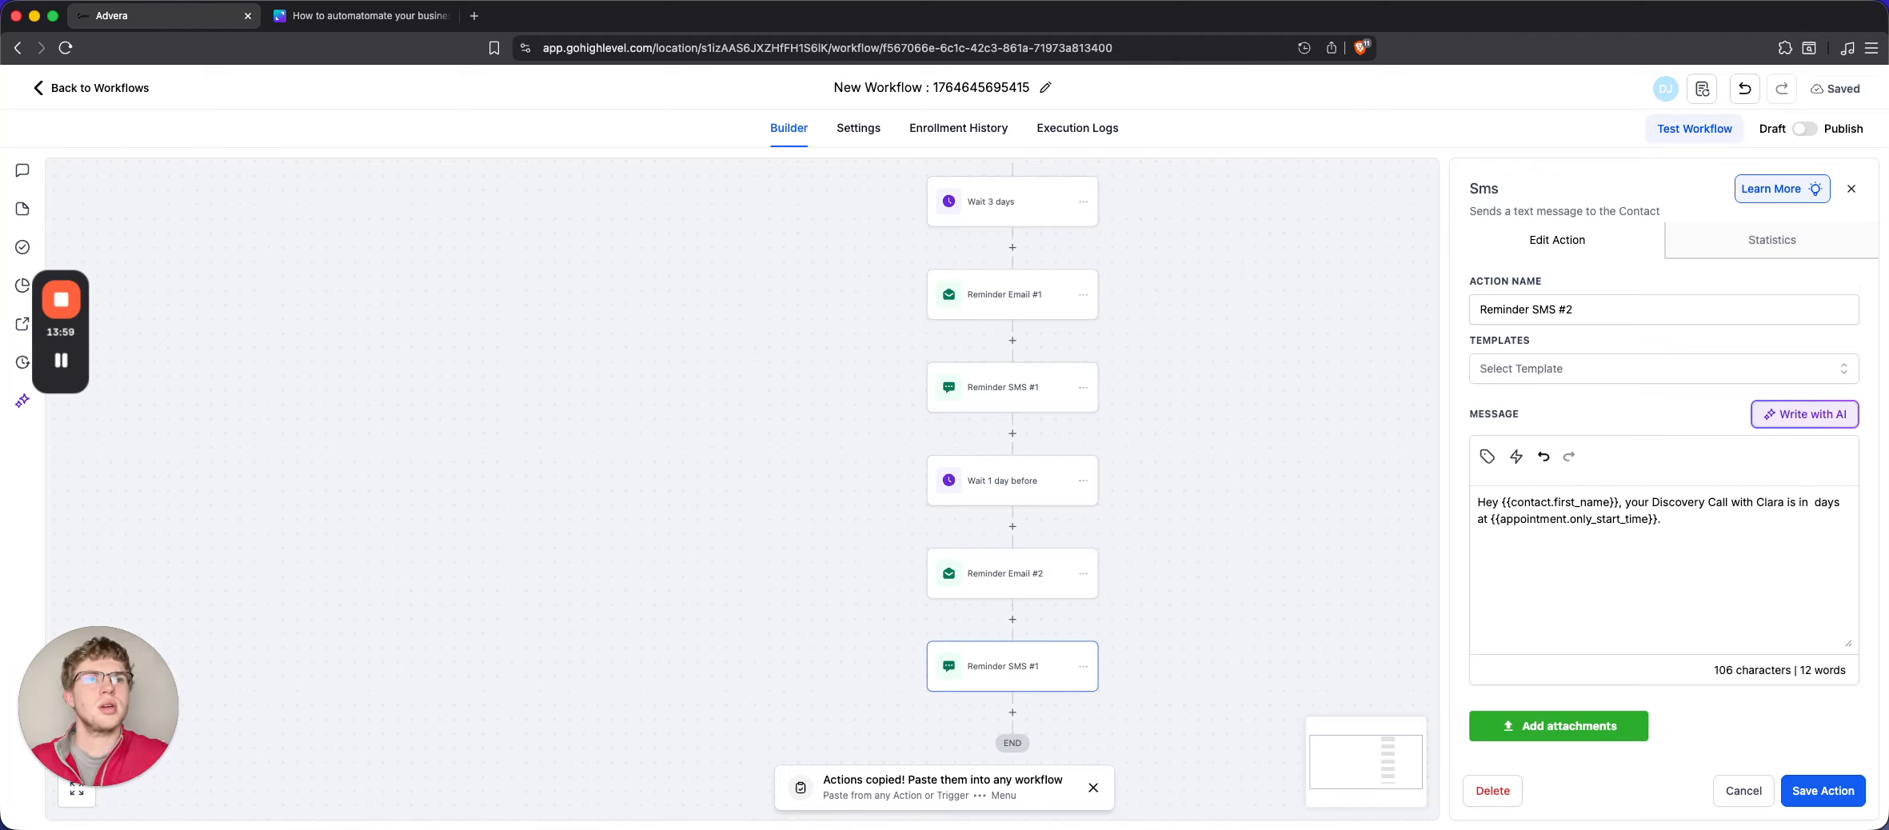
text(24 hours)
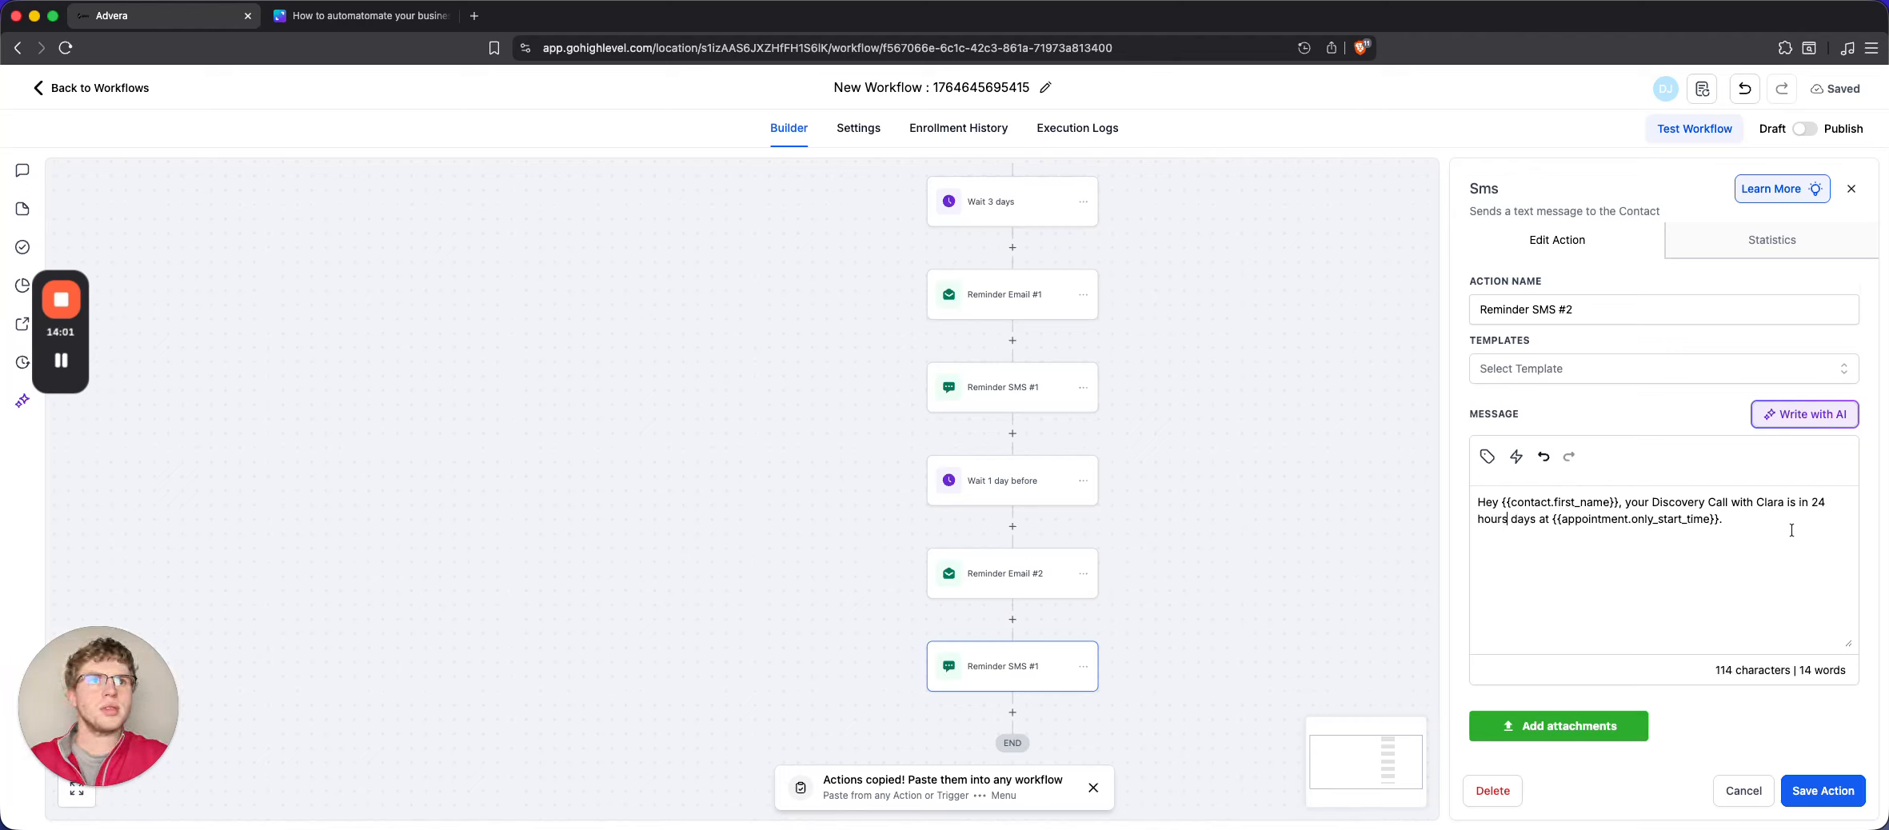
drag(1506, 520, 1539, 519)
key(BackSpace)
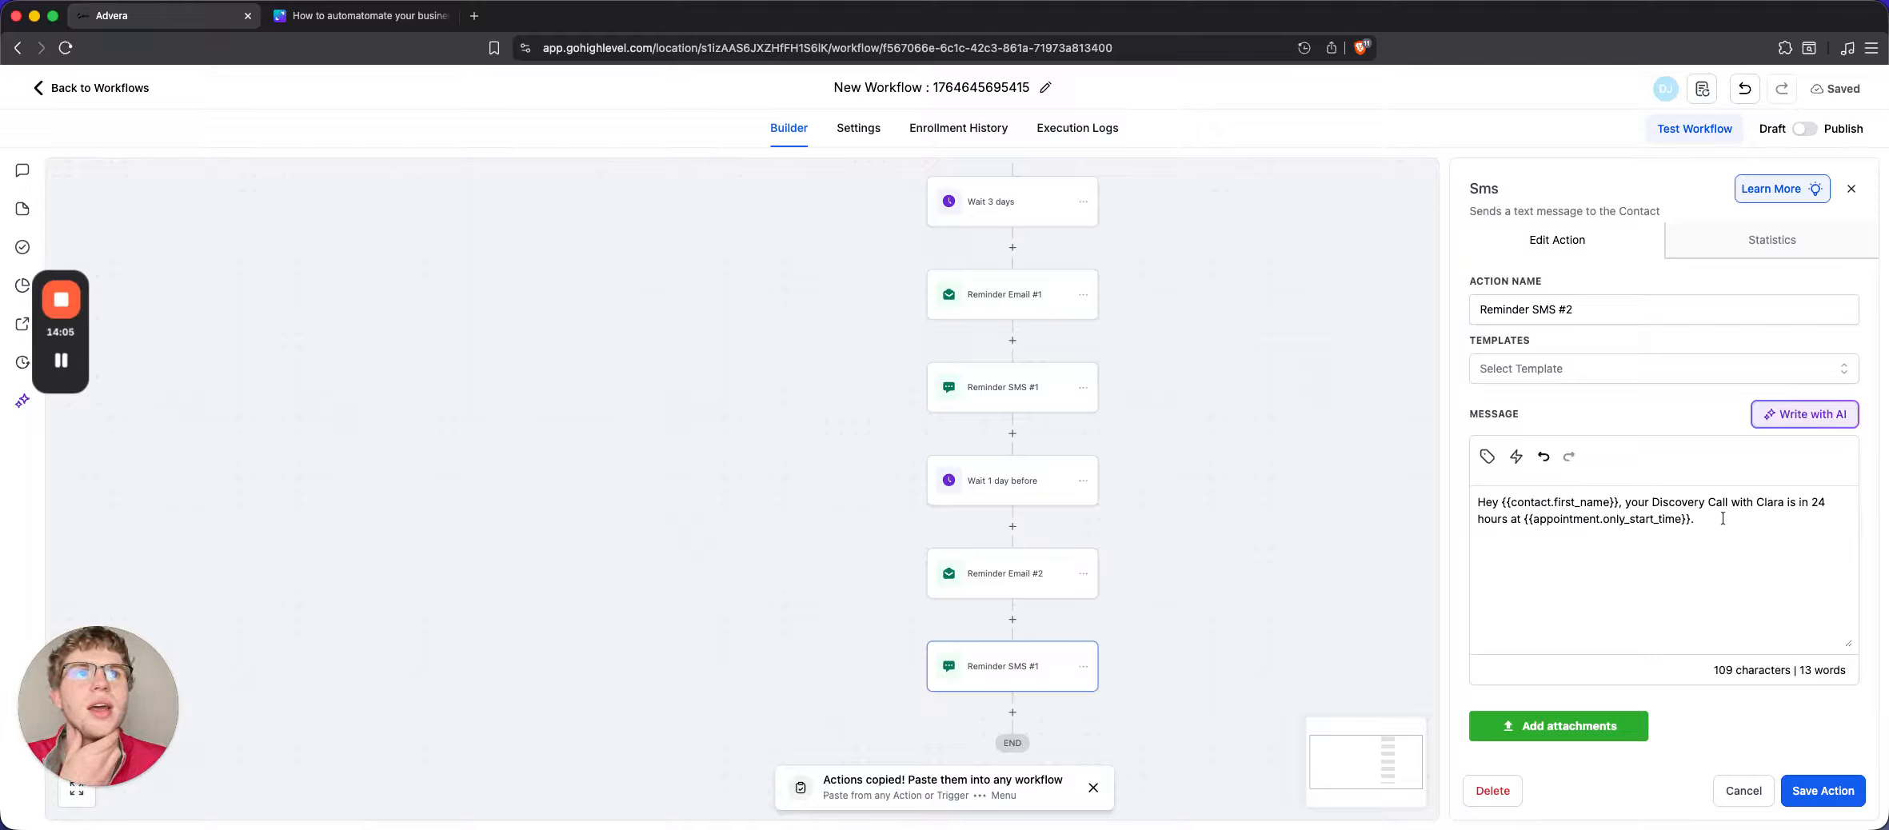
click(1813, 790)
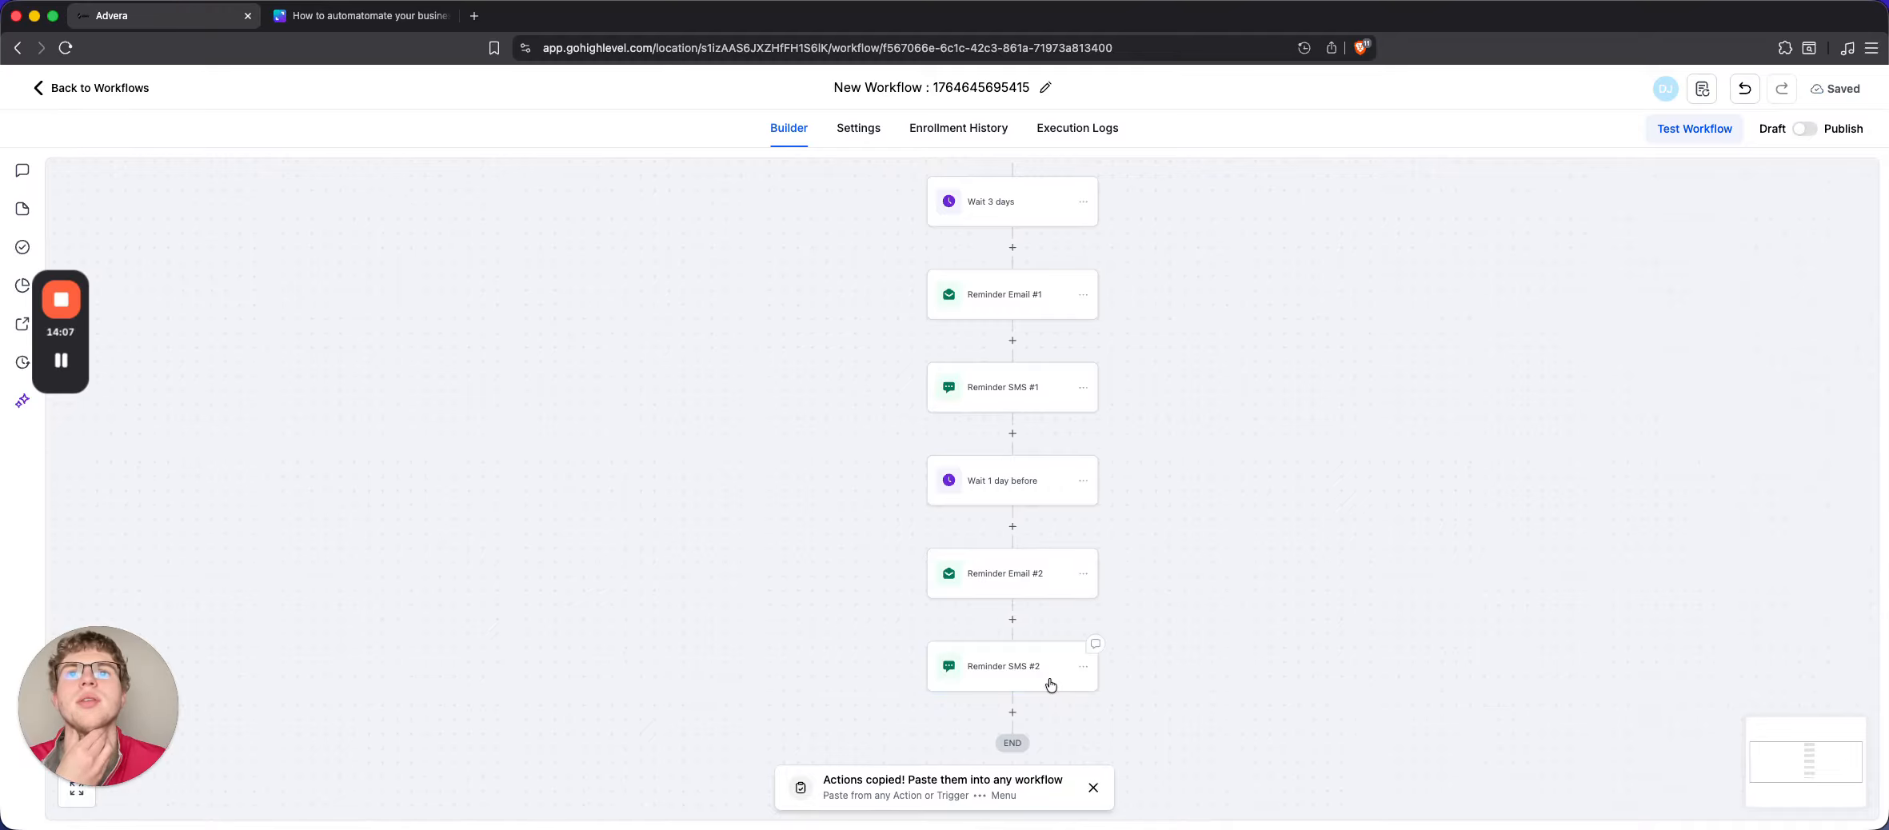
Copy the "Wait 1 day before" action and paste it after "Reminder SMS #2" at the end of the workflow
scroll(983, 514, down, 2)
click(1089, 429)
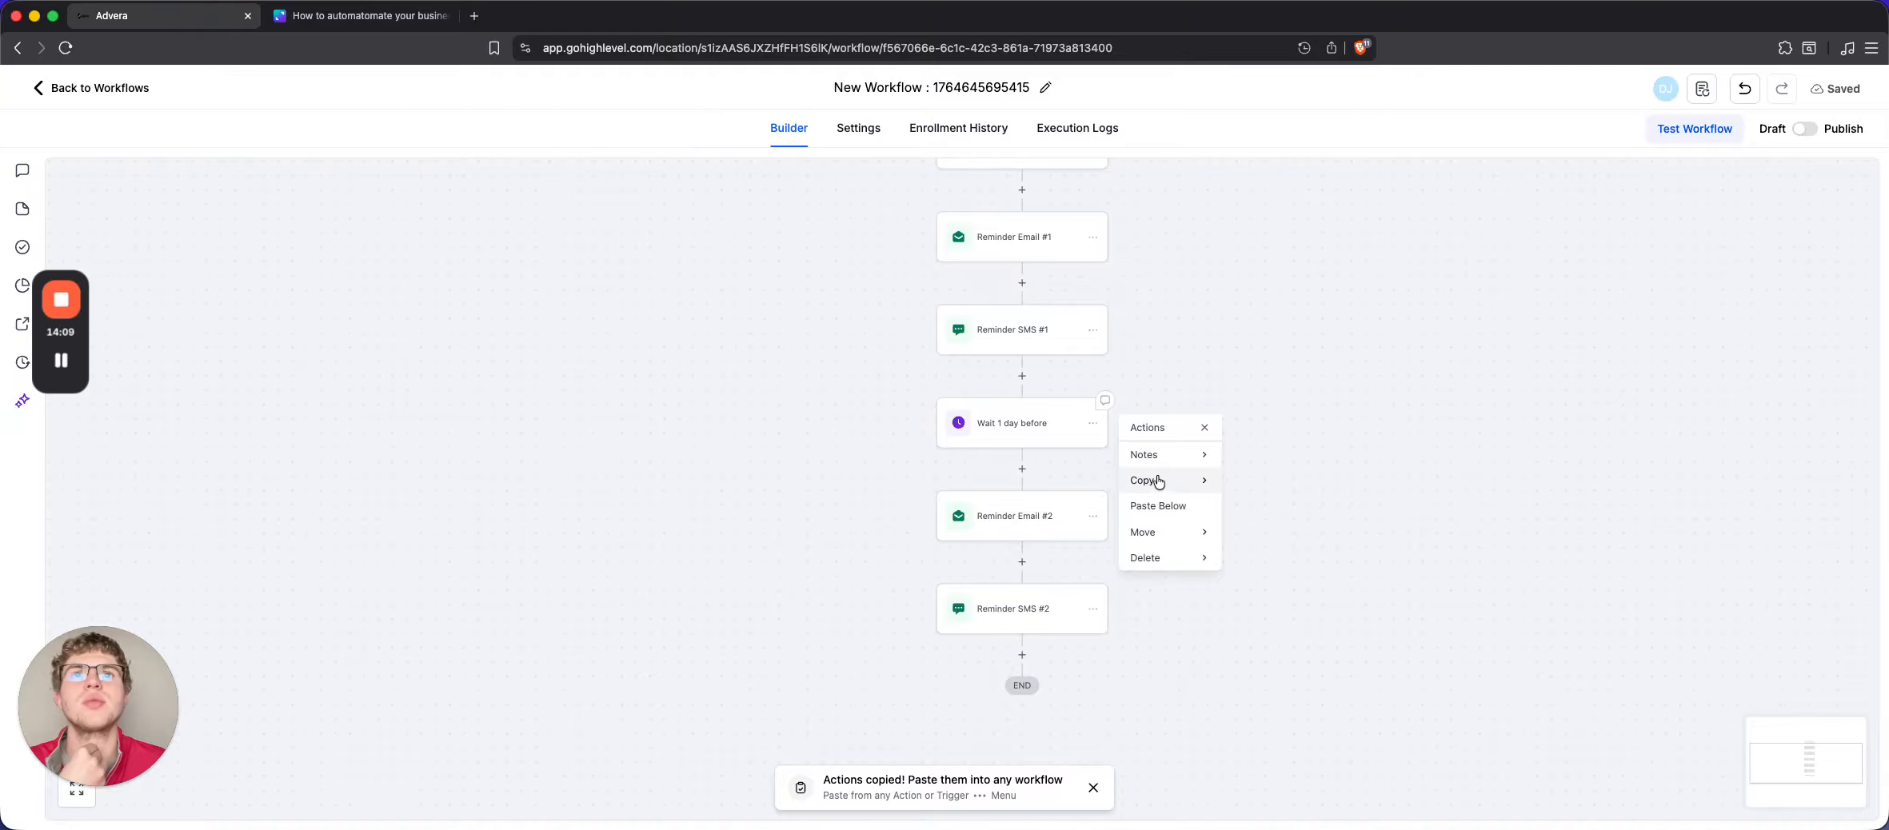
mouse_move(1159, 482)
click(1298, 455)
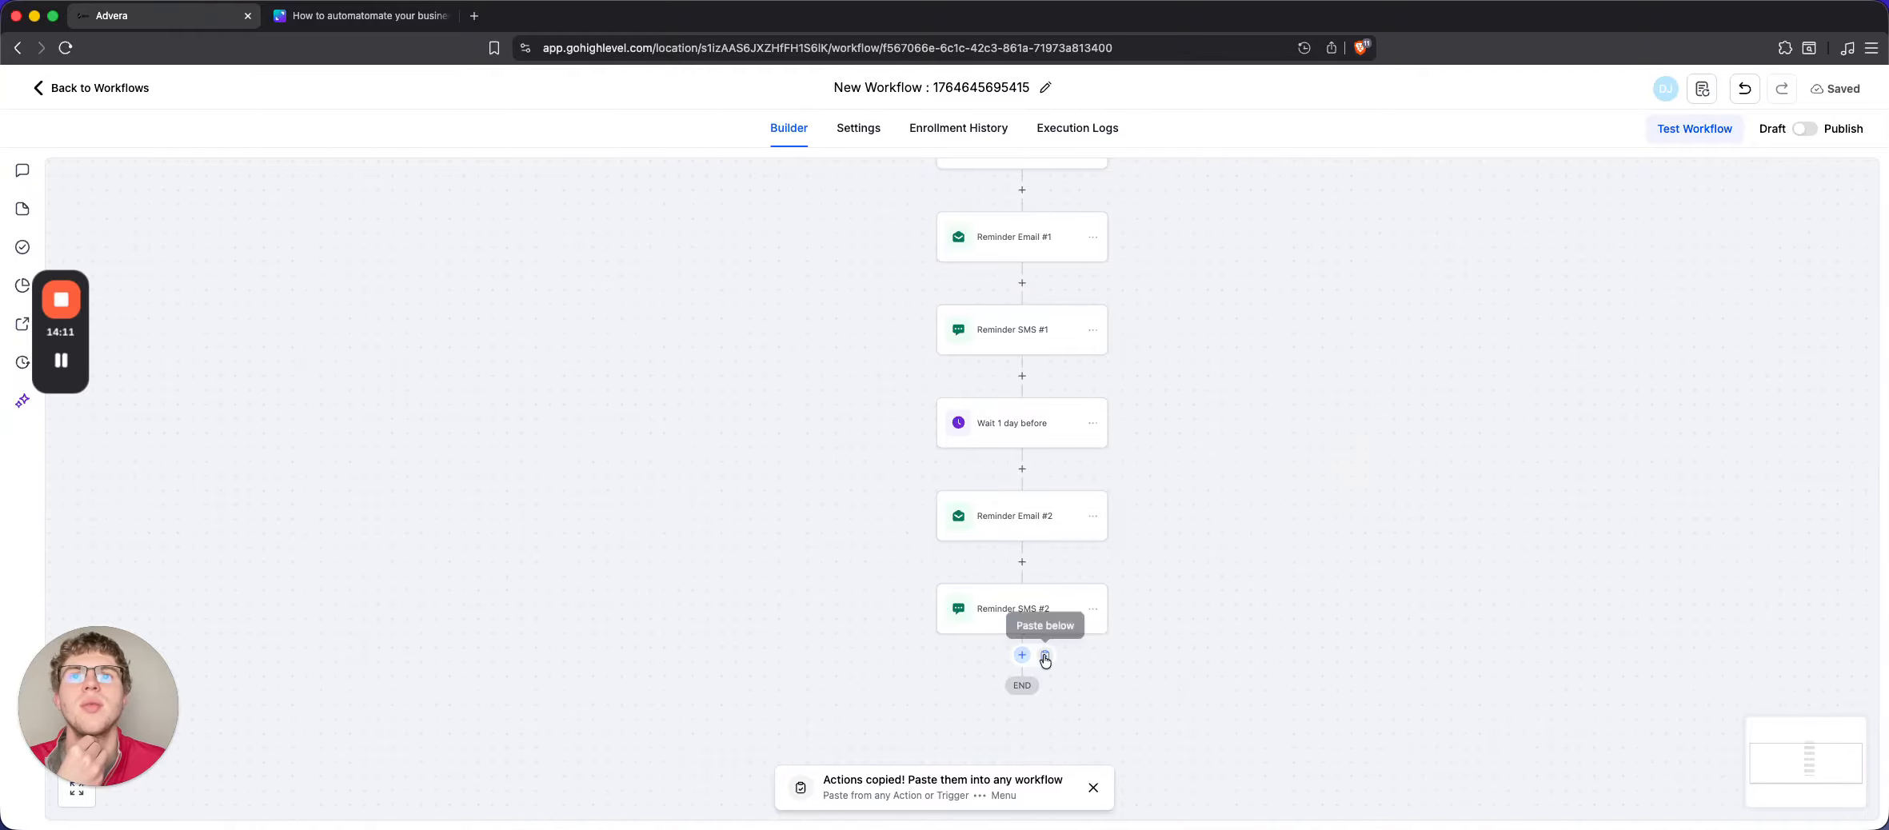
click(1022, 656)
Rename the pasted wait "Wait 1 hour before", clear its days, set it to 1 hour before the appointment, and save it
click(1026, 704)
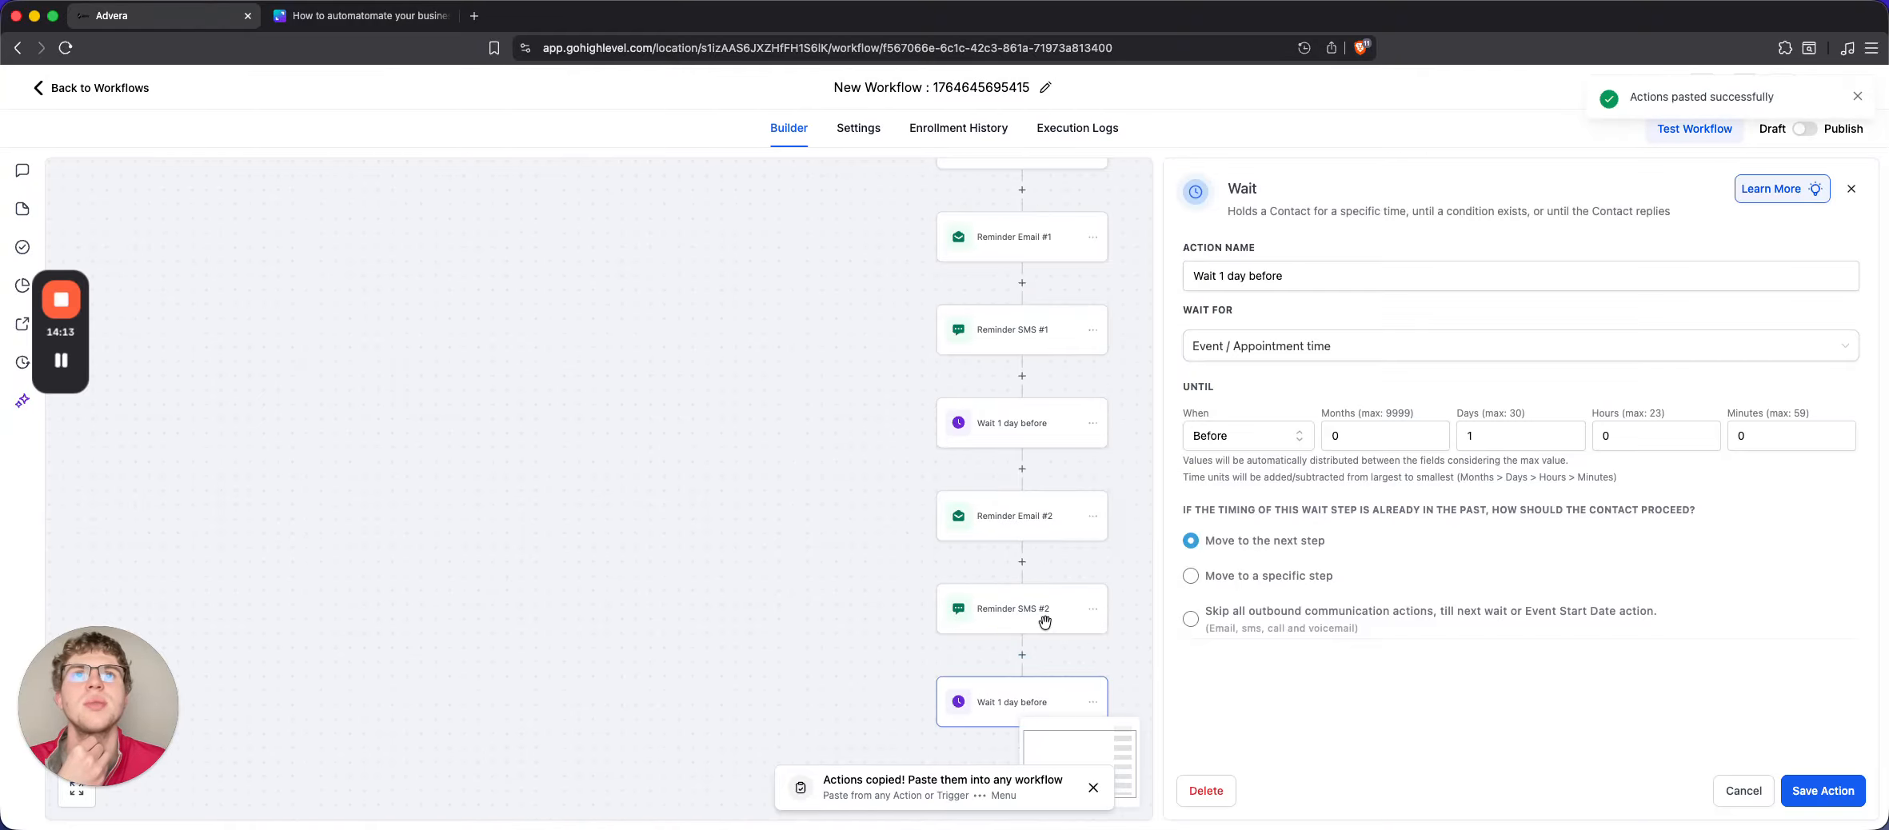
click(1222, 276)
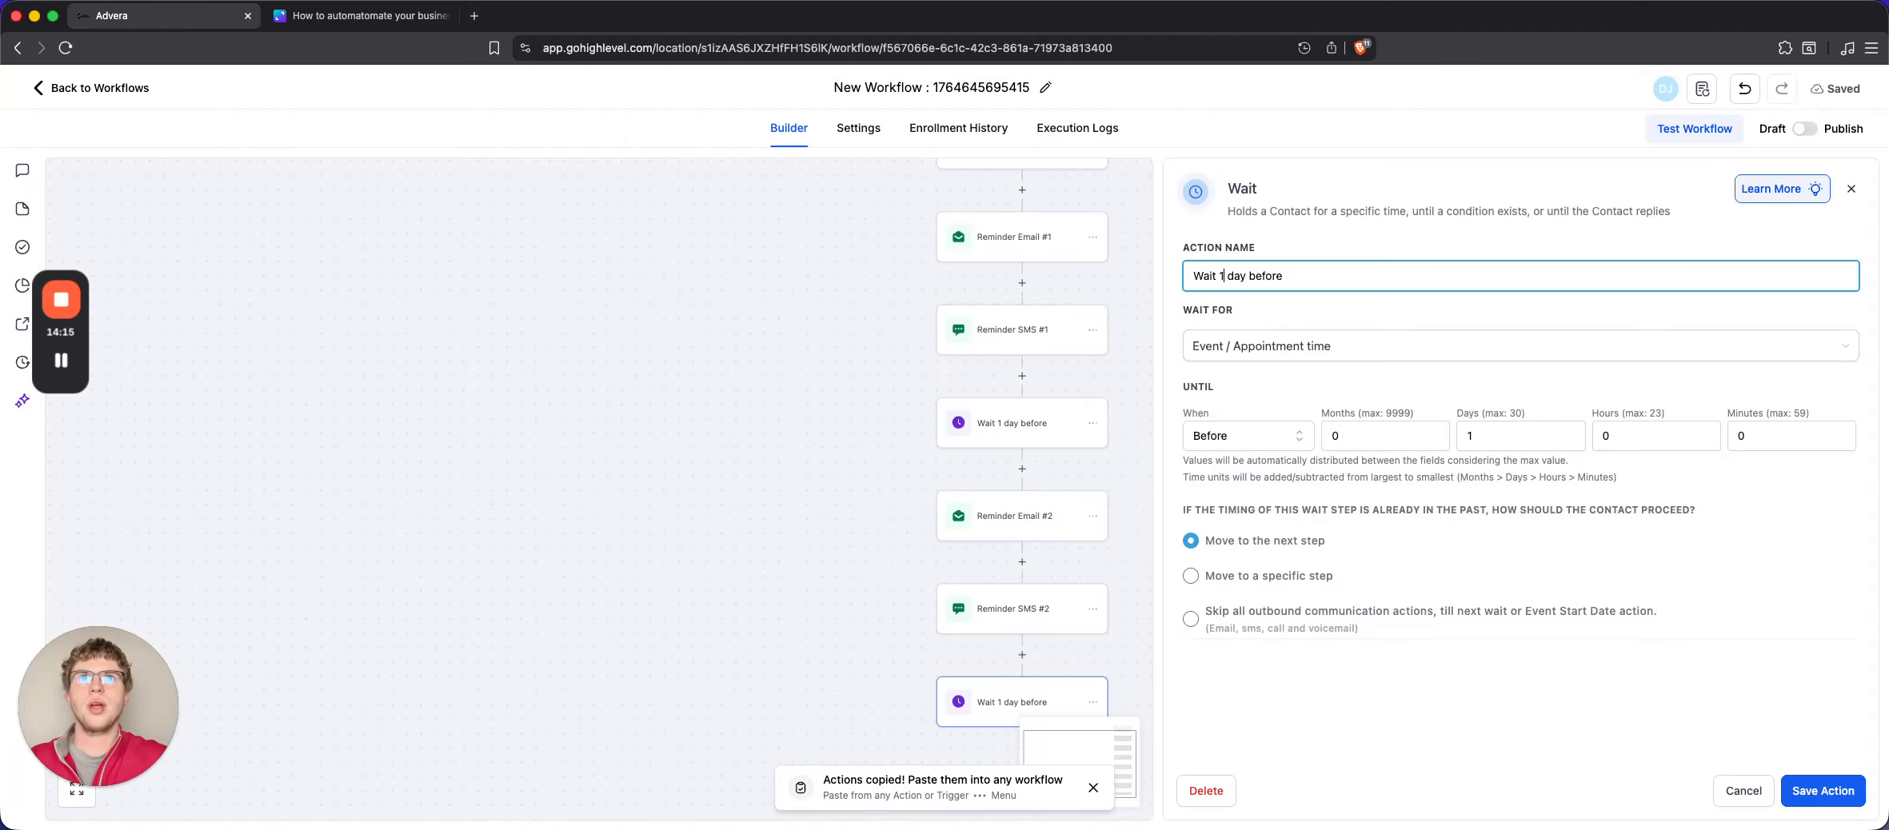
double_click(1240, 276)
text(hour)
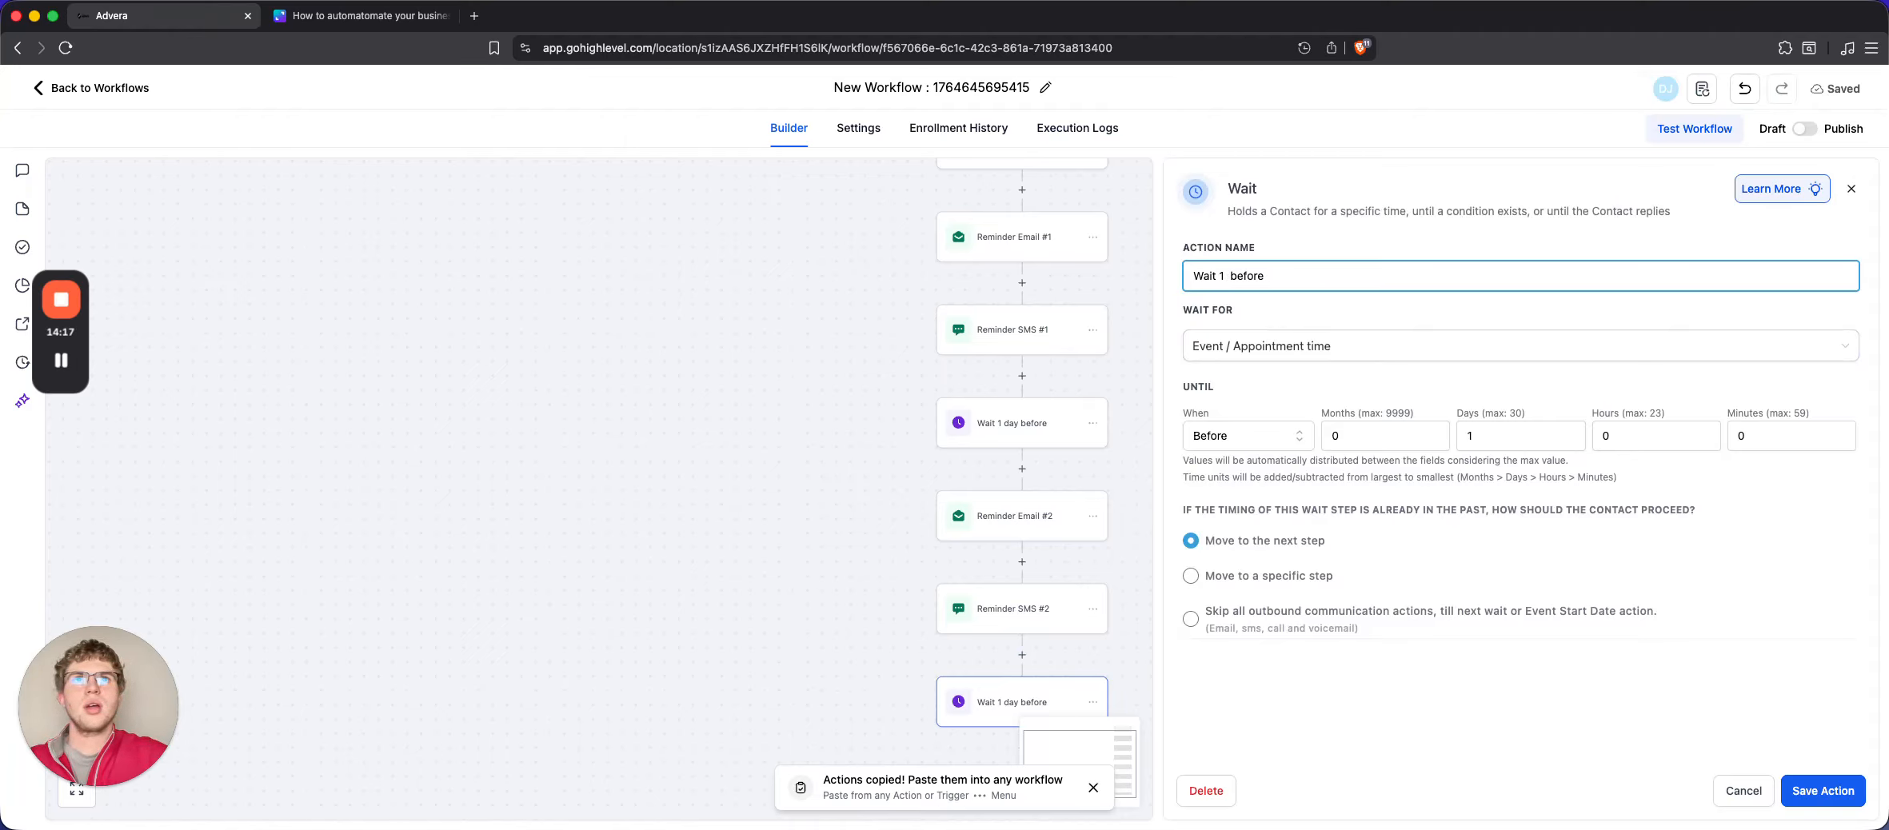
click(1486, 435)
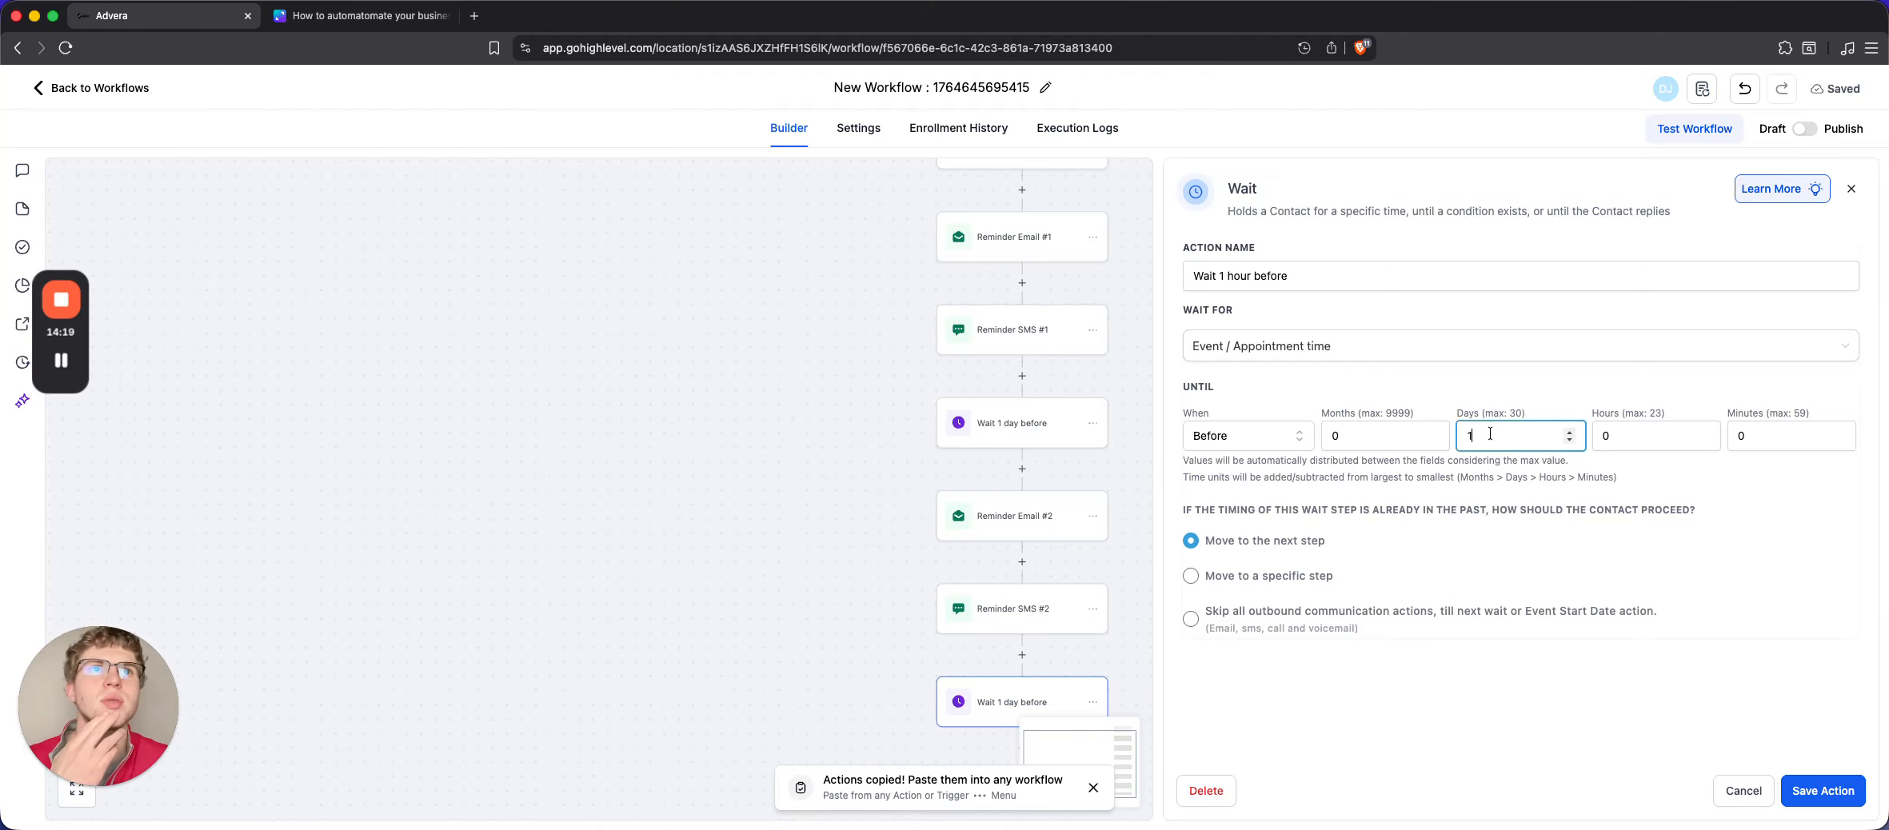
key(BackSpace)
click(1617, 436)
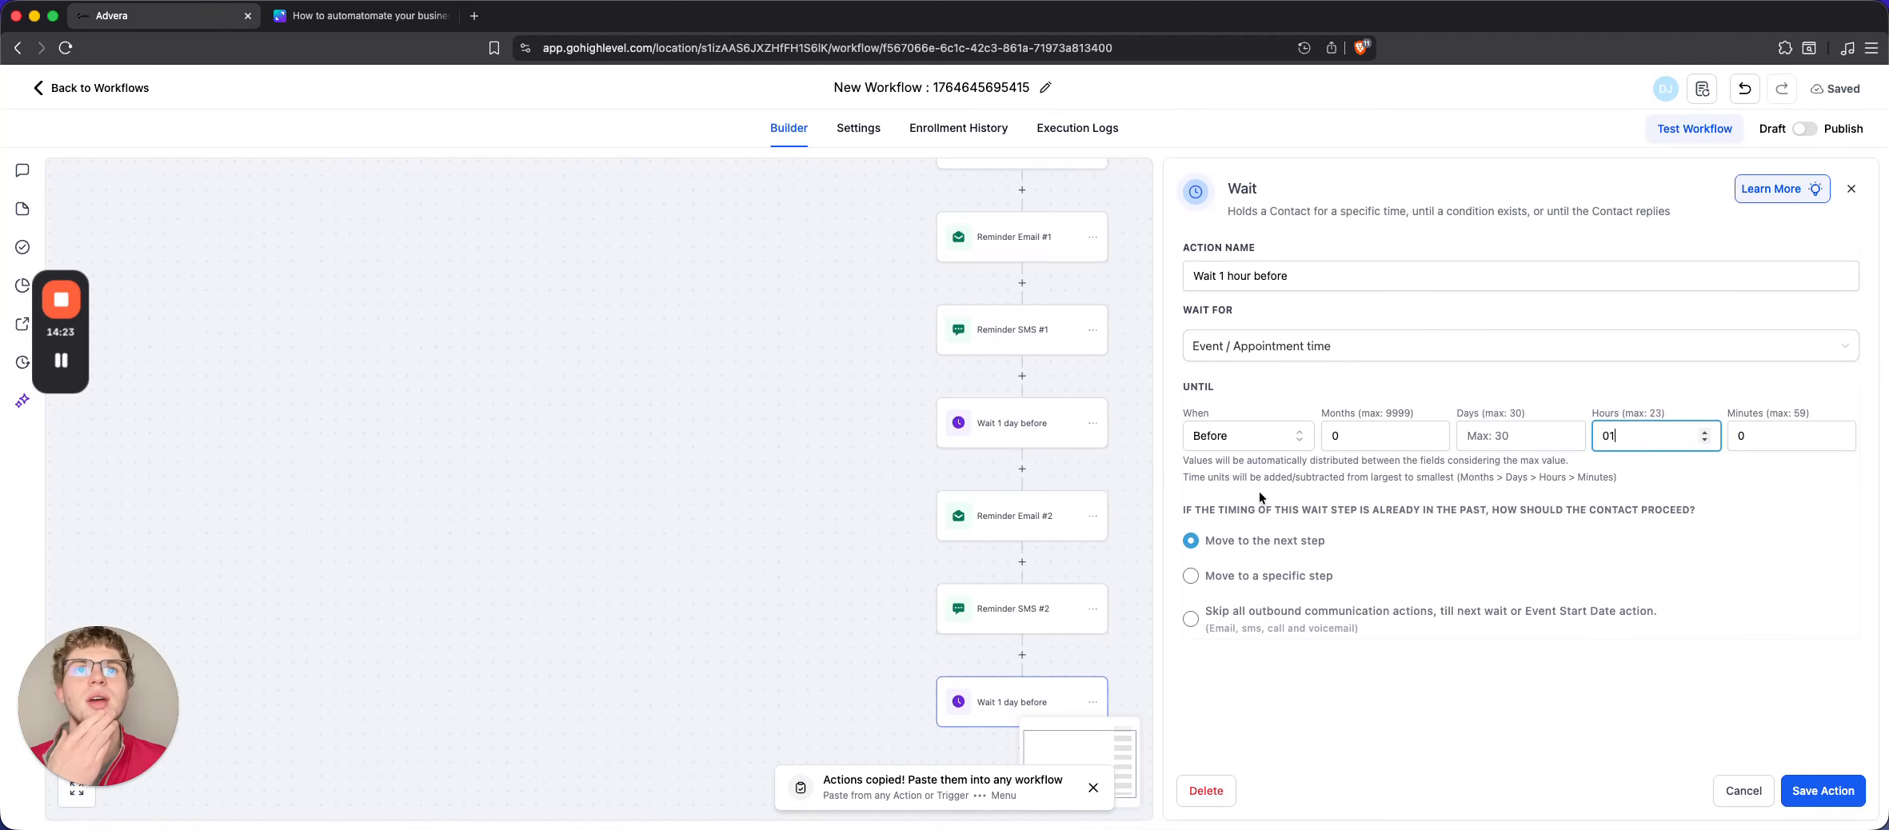
click(1824, 790)
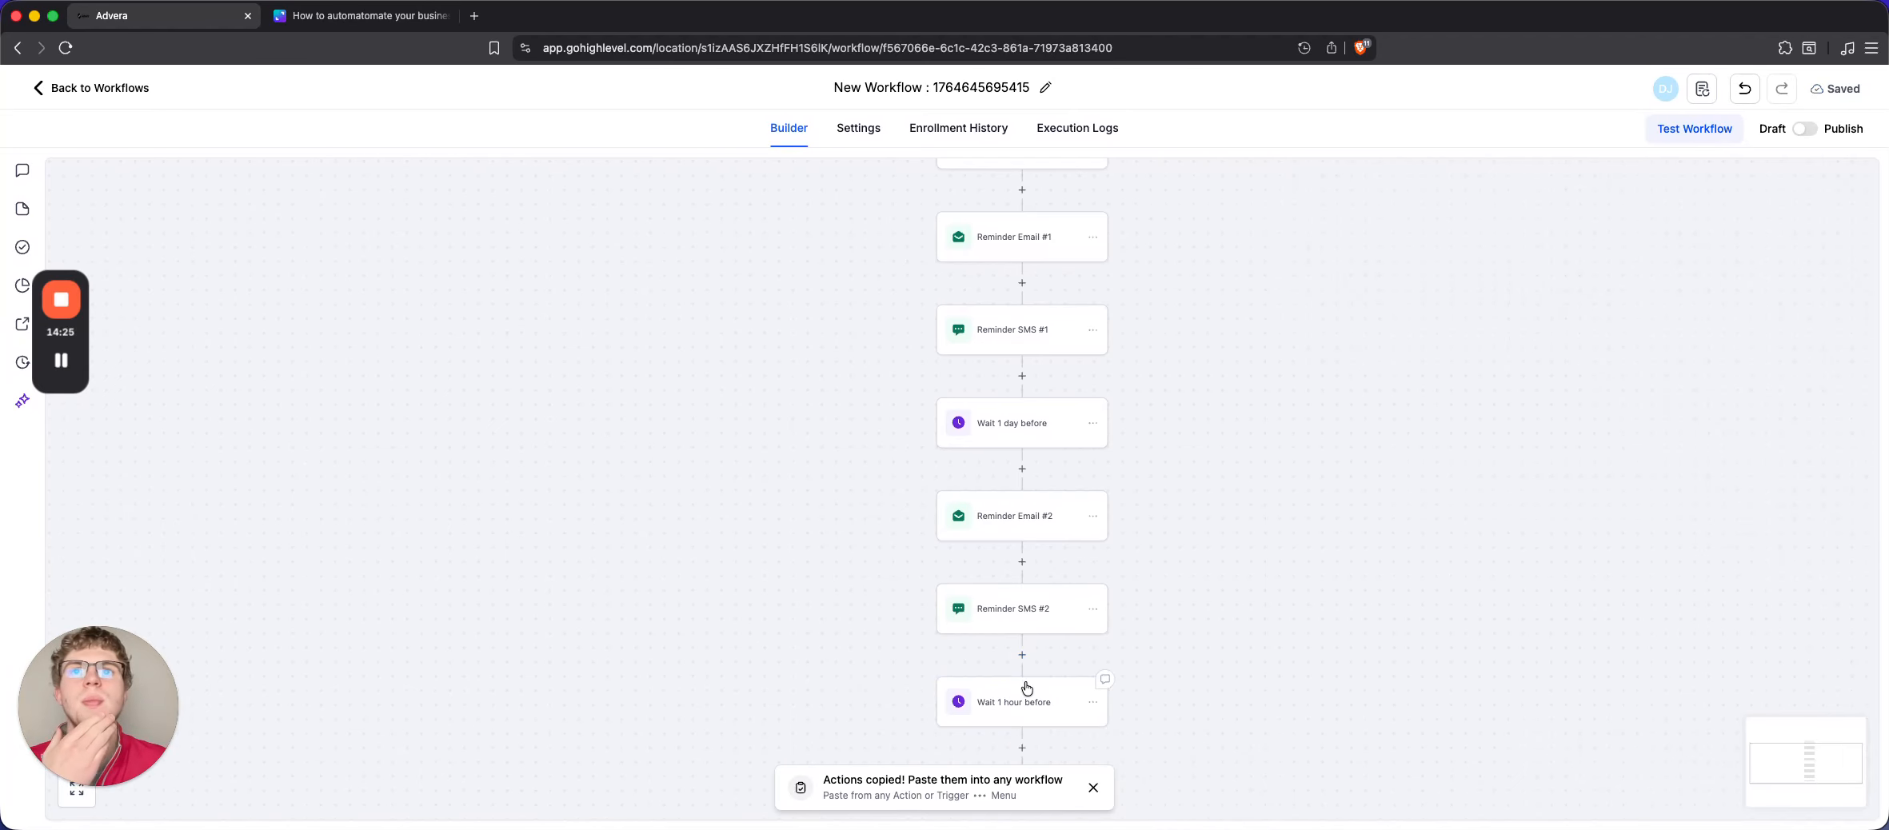
Make "Wait 1 day before" move contacts to the specific step "Wait 1 hour before" when its timing is already past, and save it
click(1040, 332)
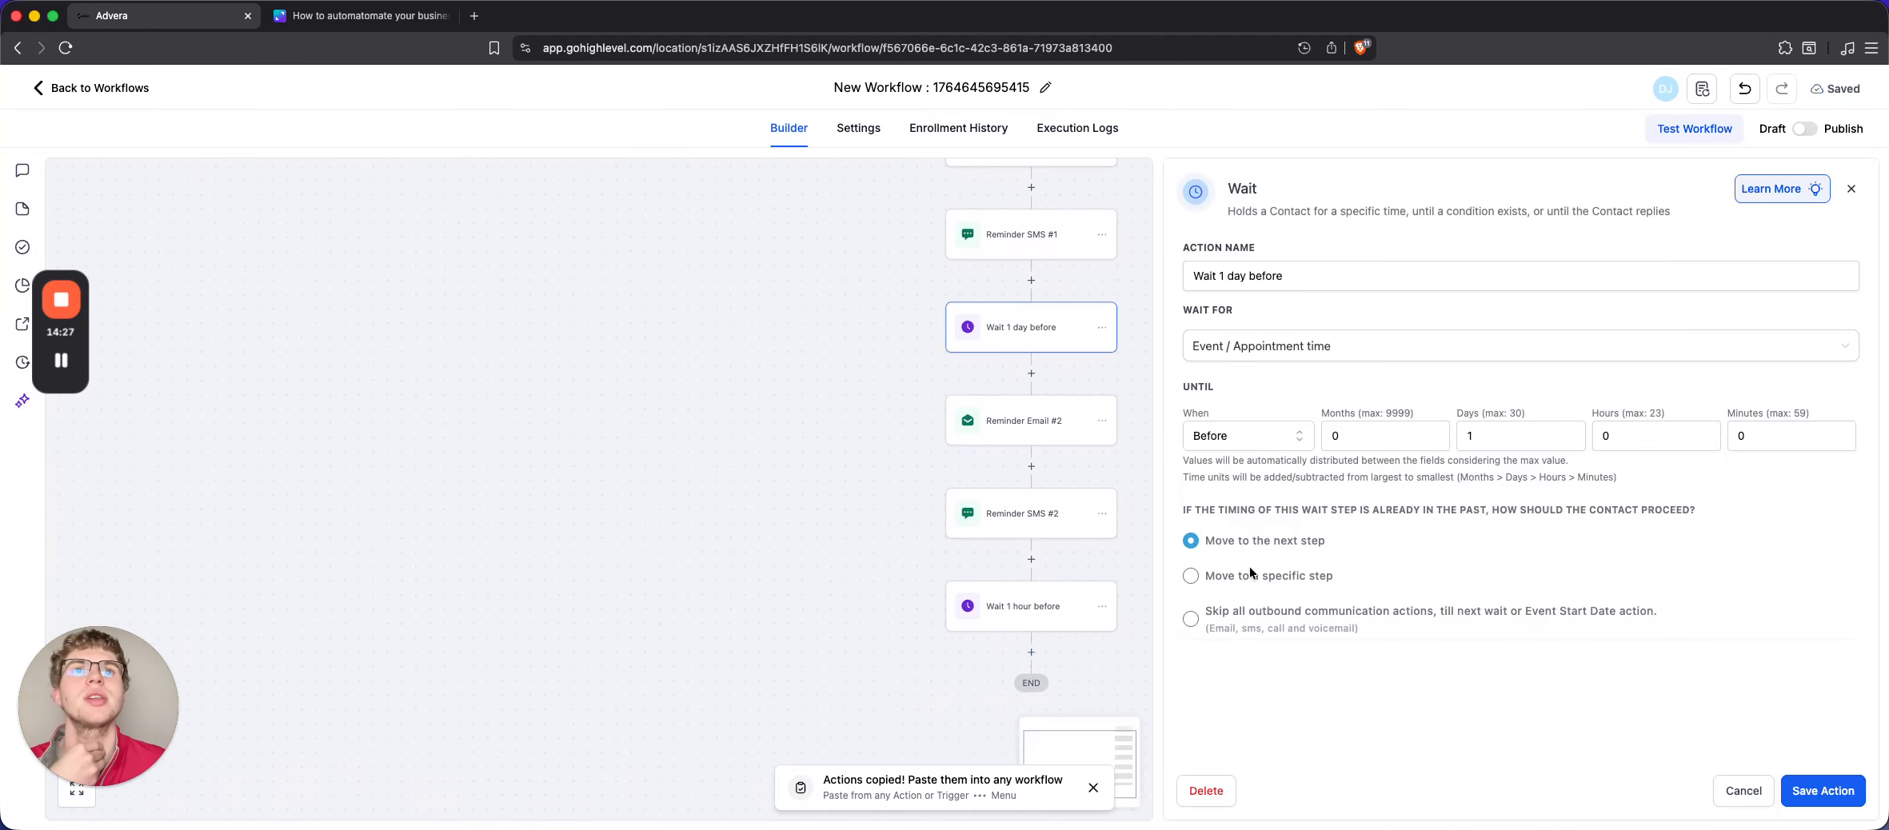
click(1204, 573)
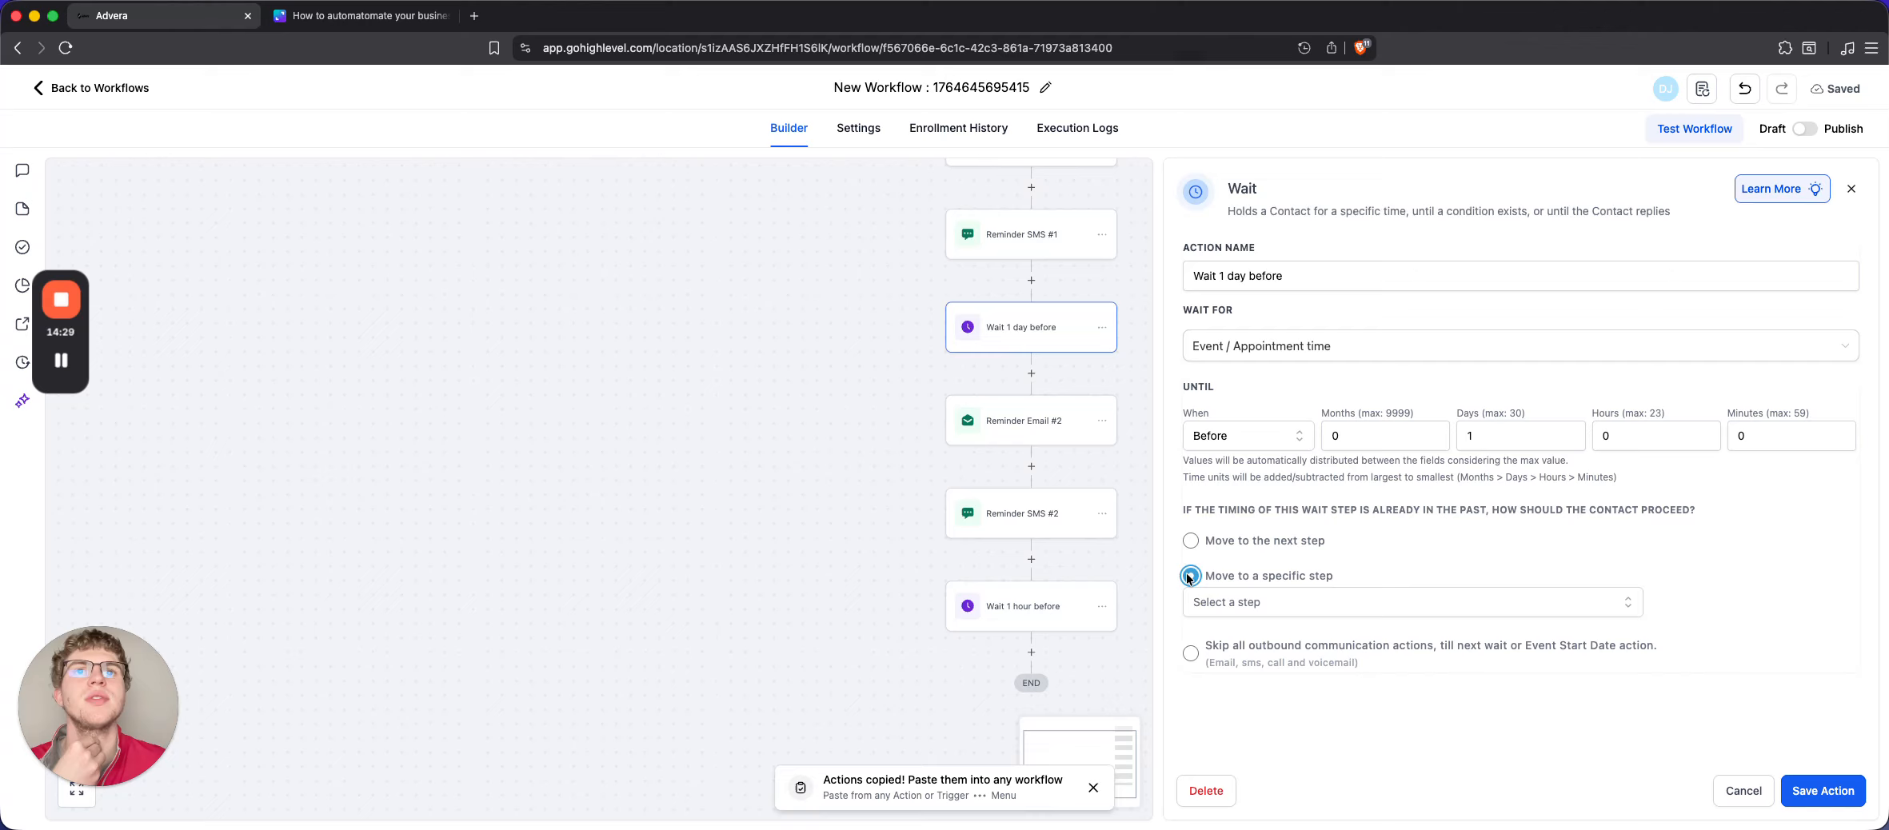
click(1264, 604)
scroll(1303, 715, down, 1)
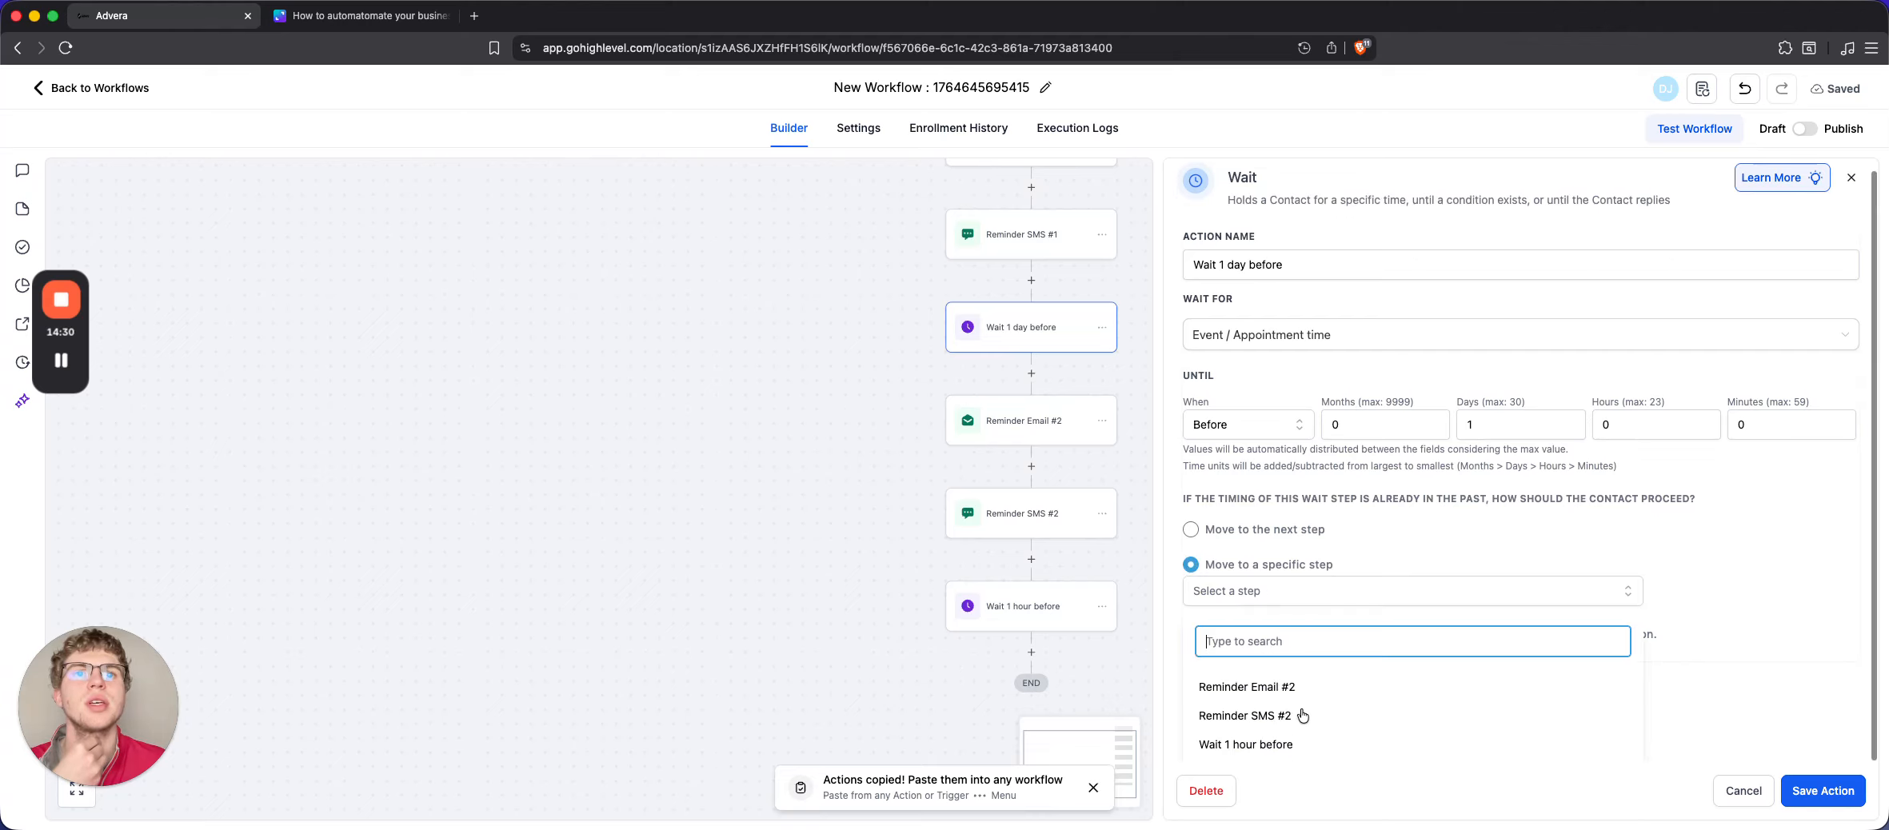
click(1267, 742)
click(1823, 791)
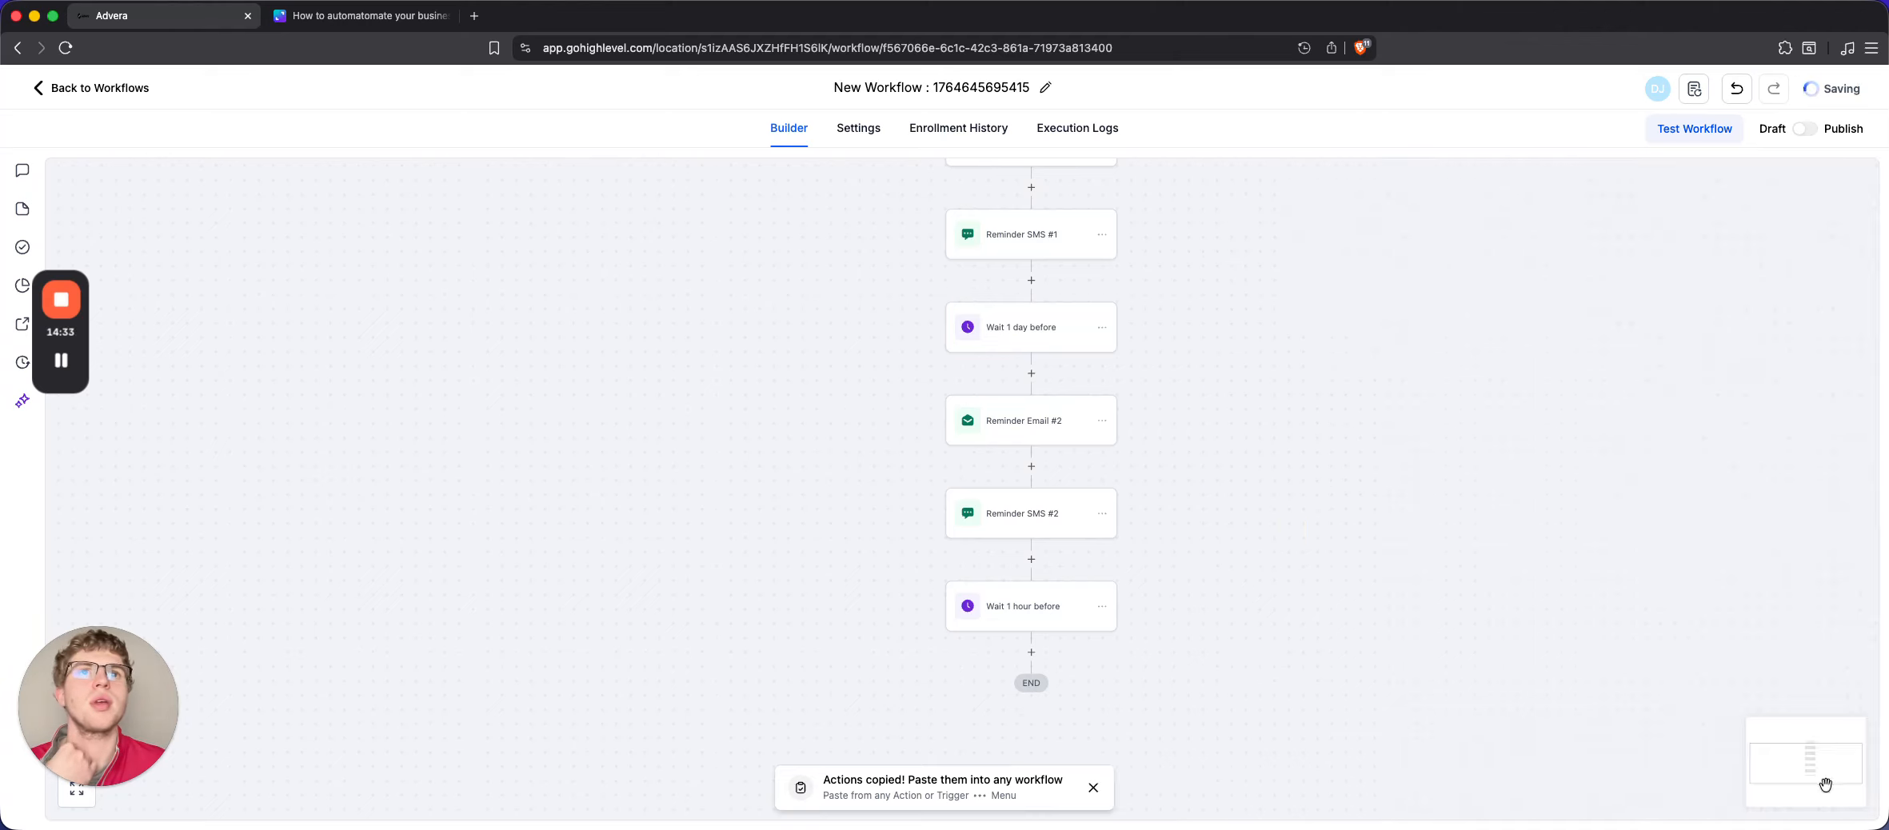
Copy the "Reminder Email #2" action and paste it below "Wait 1 hour before" at the end of the workflow
scroll(1081, 383, up, 3)
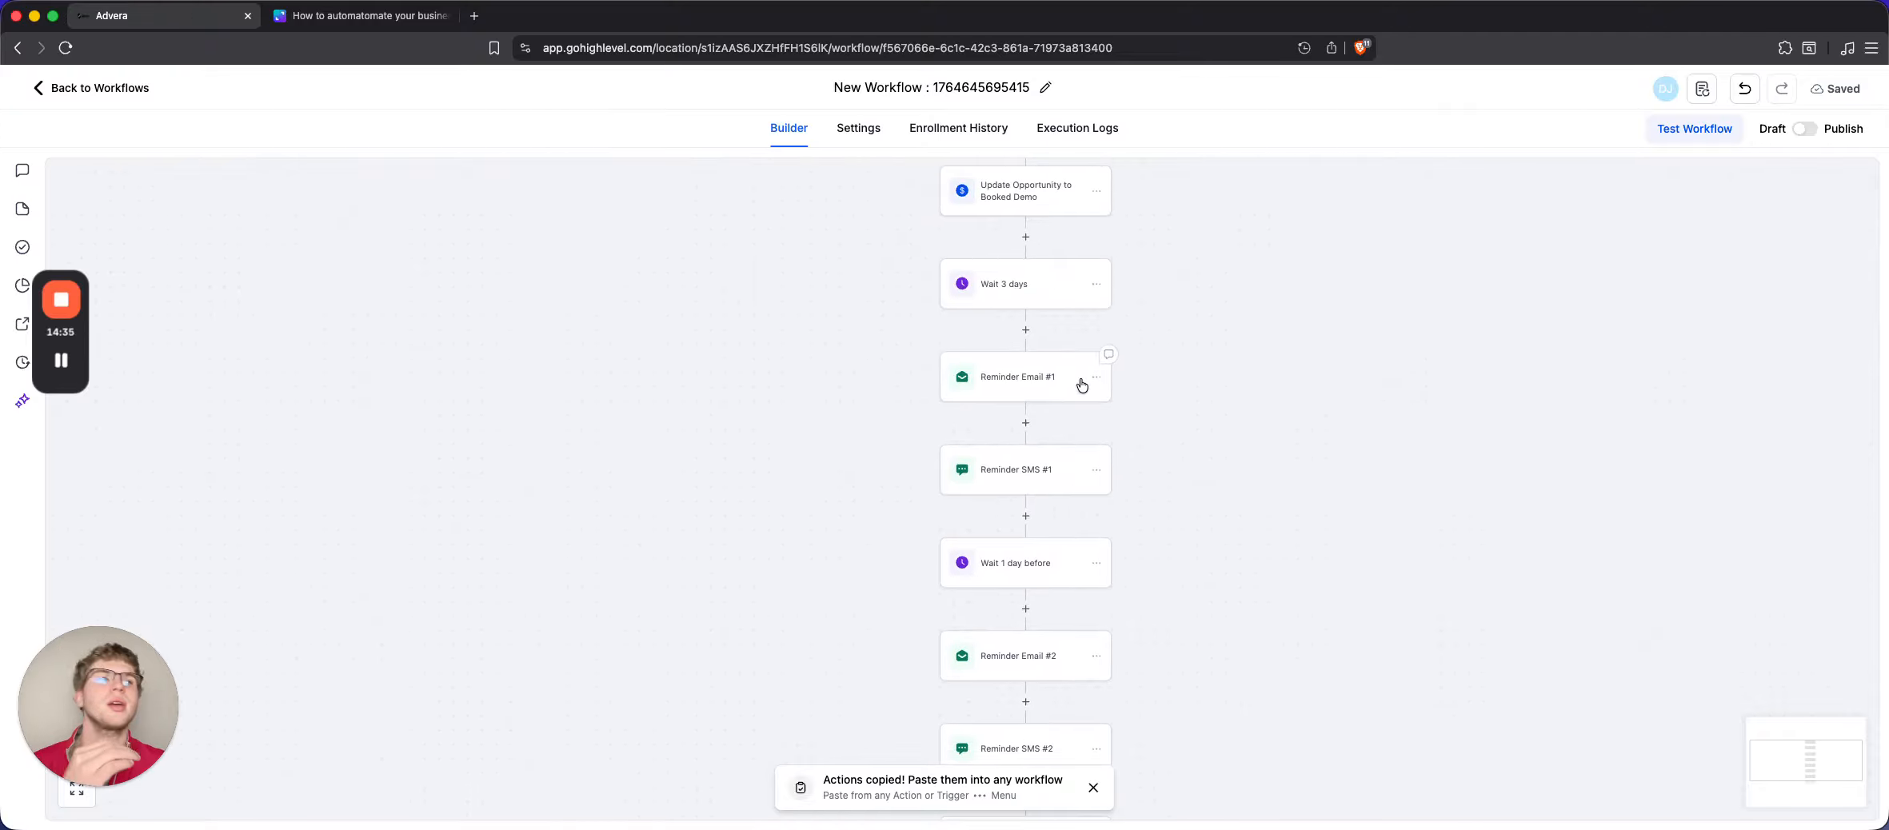
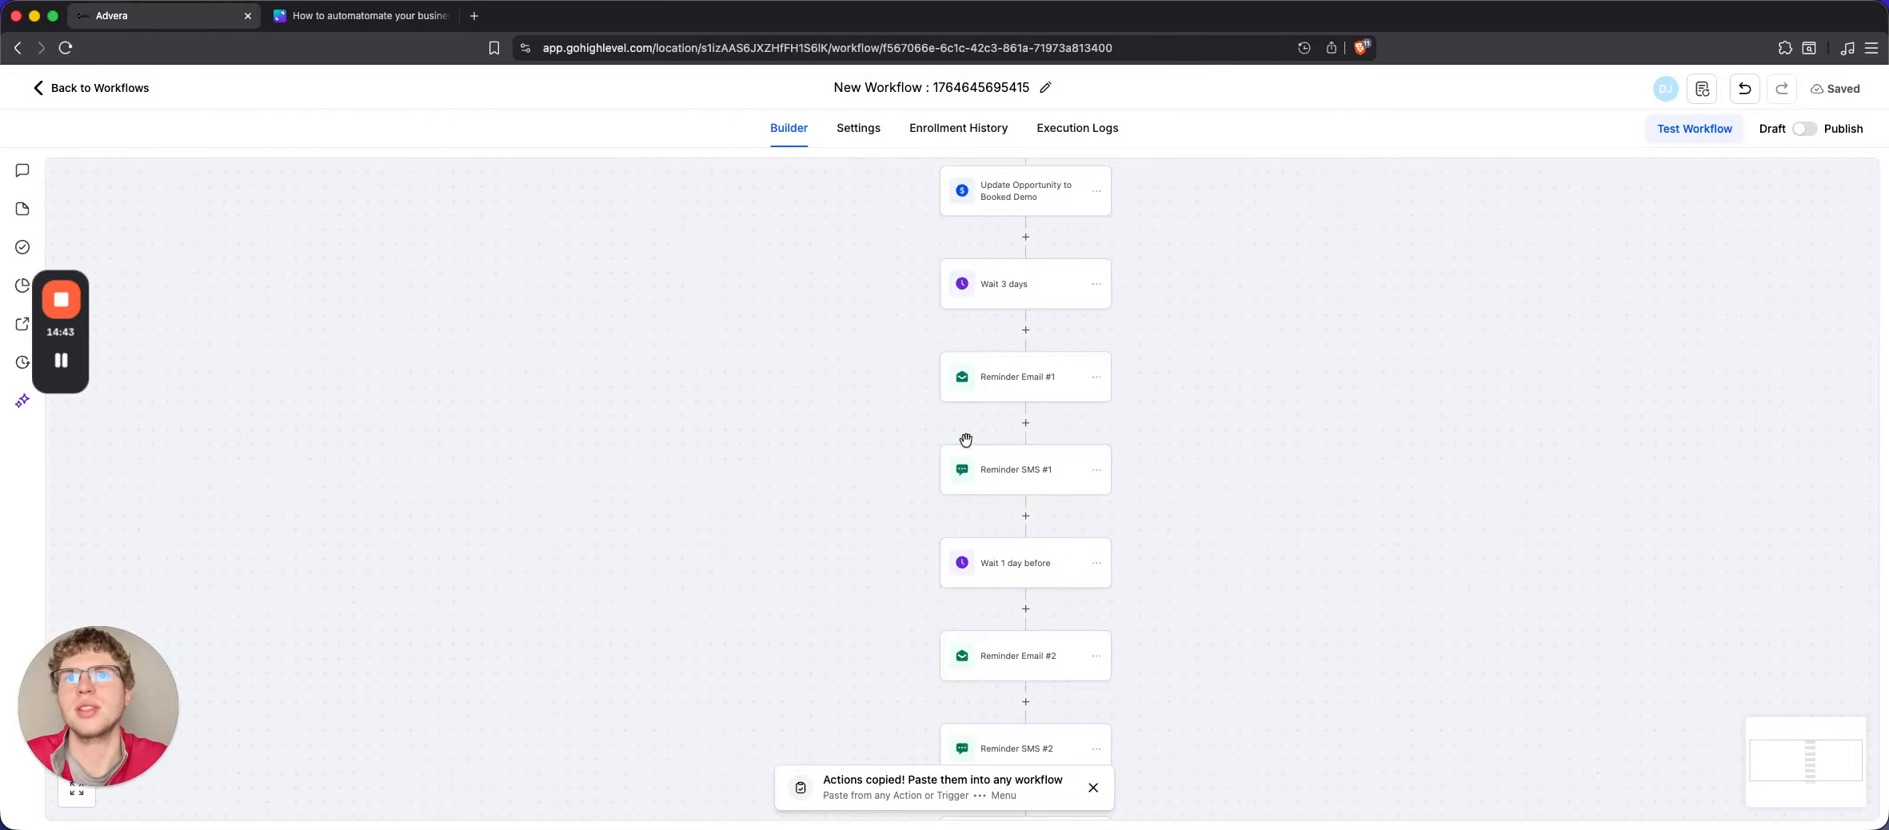
scroll(1025, 549, down, 5)
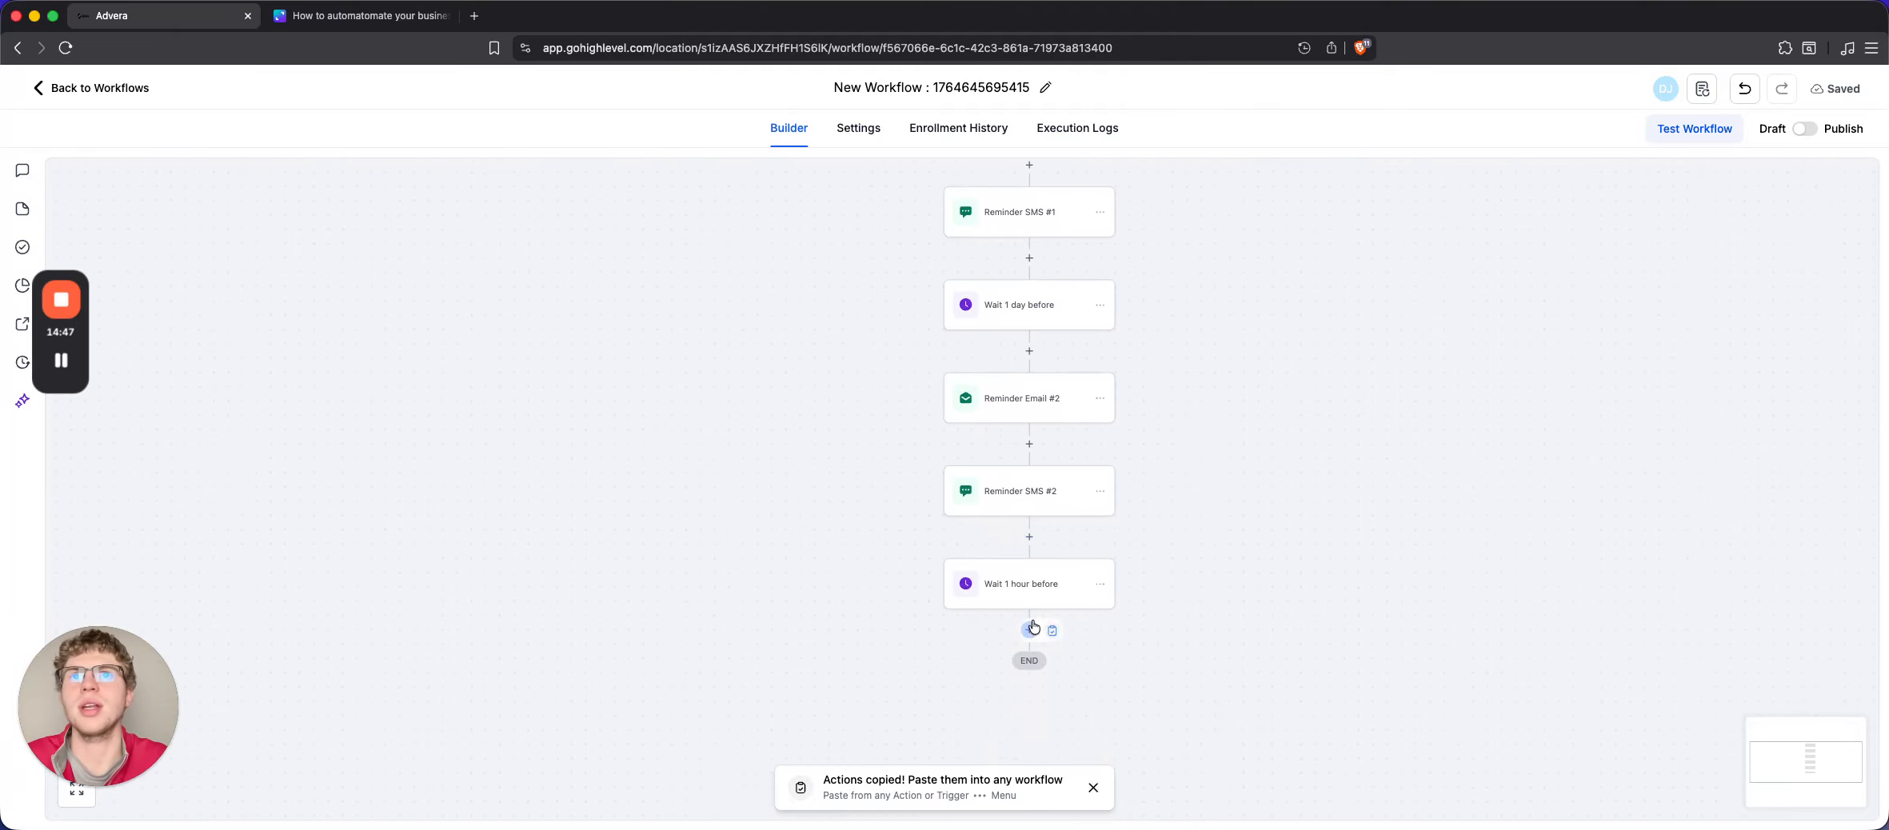
click(1100, 399)
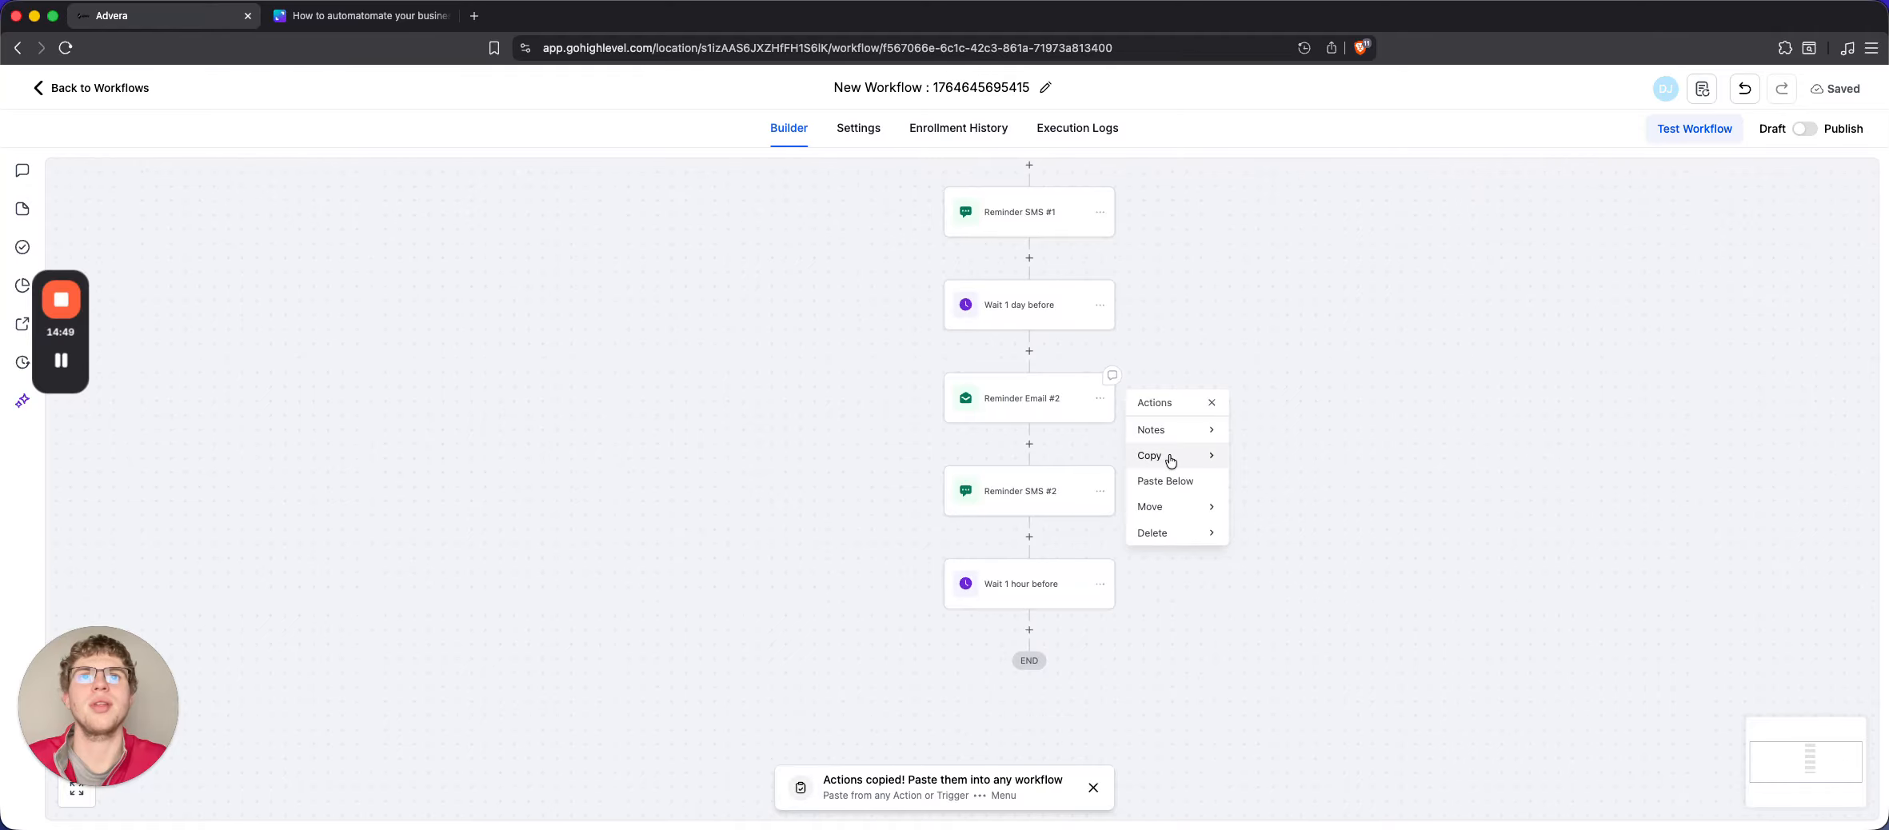
mouse_move(1168, 457)
click(1297, 432)
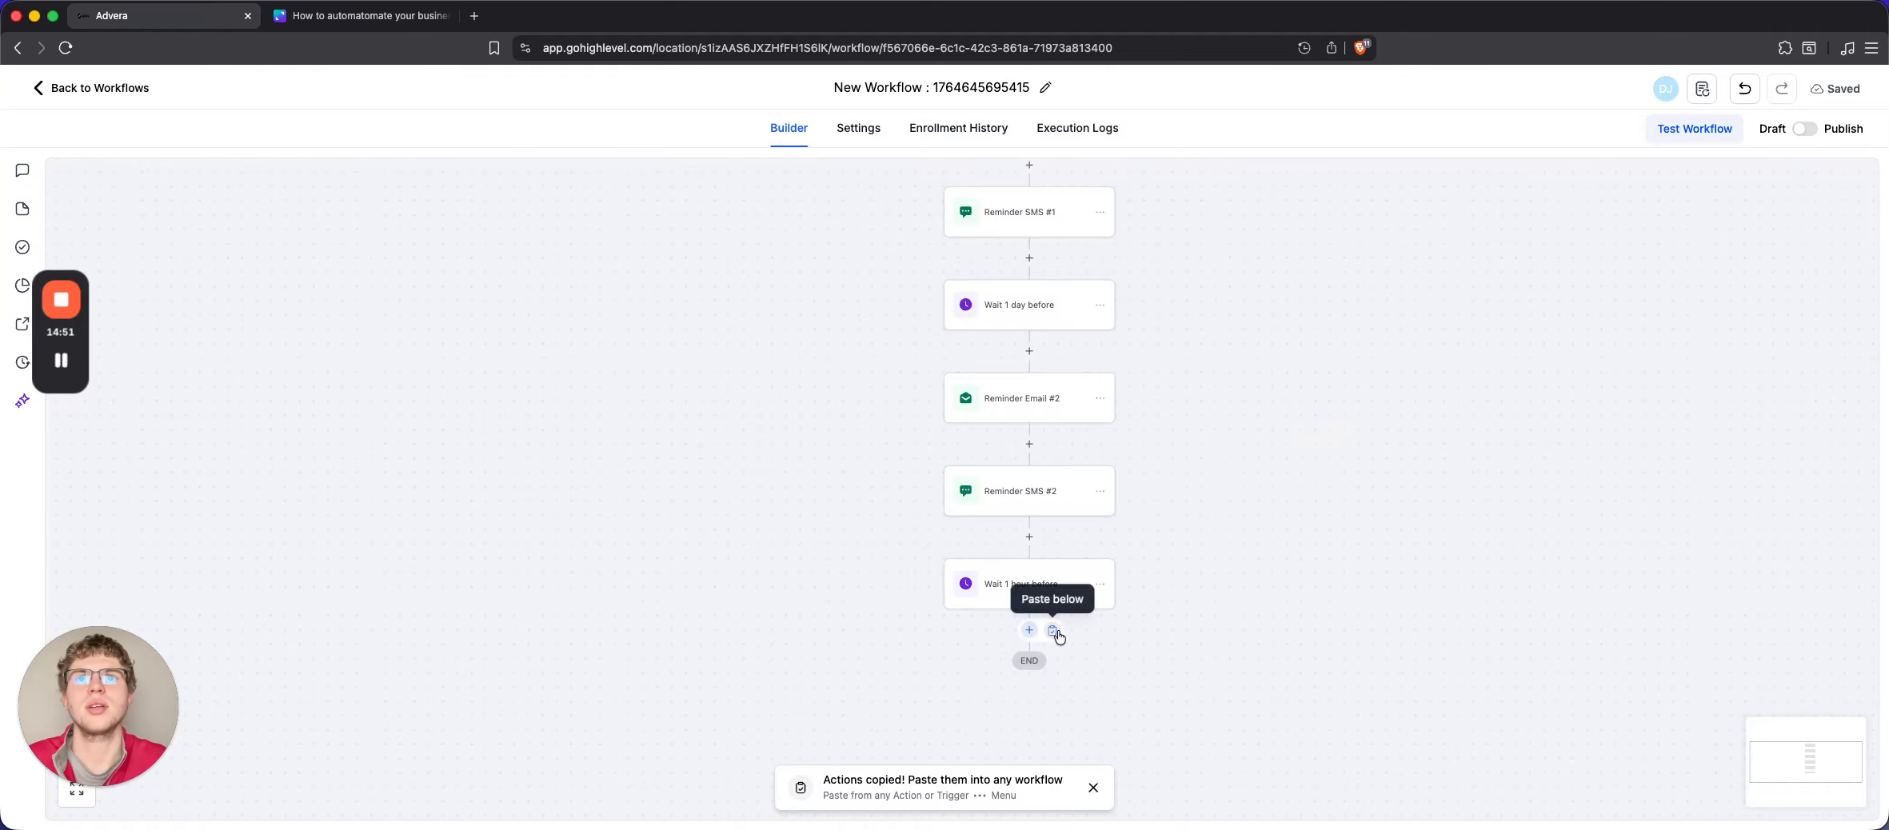
click(1039, 631)
Copy the "Reminder SMS #2" action and paste it below the duplicated reminder email at the end of the workflow
click(1100, 492)
mouse_move(1147, 544)
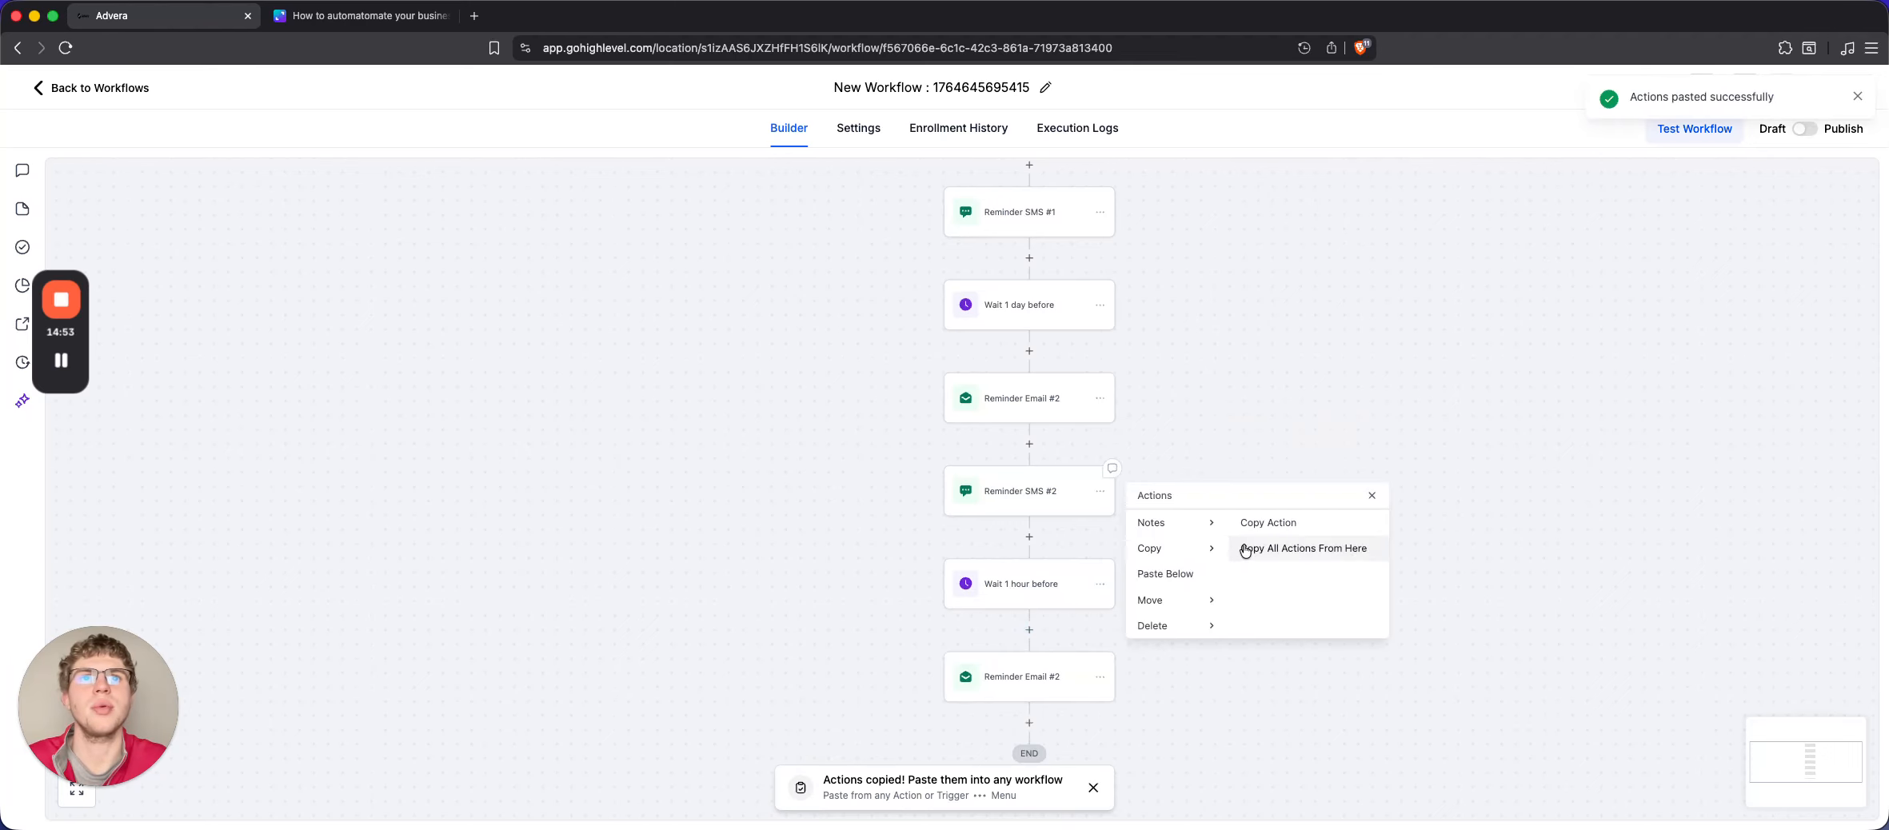
click(1265, 513)
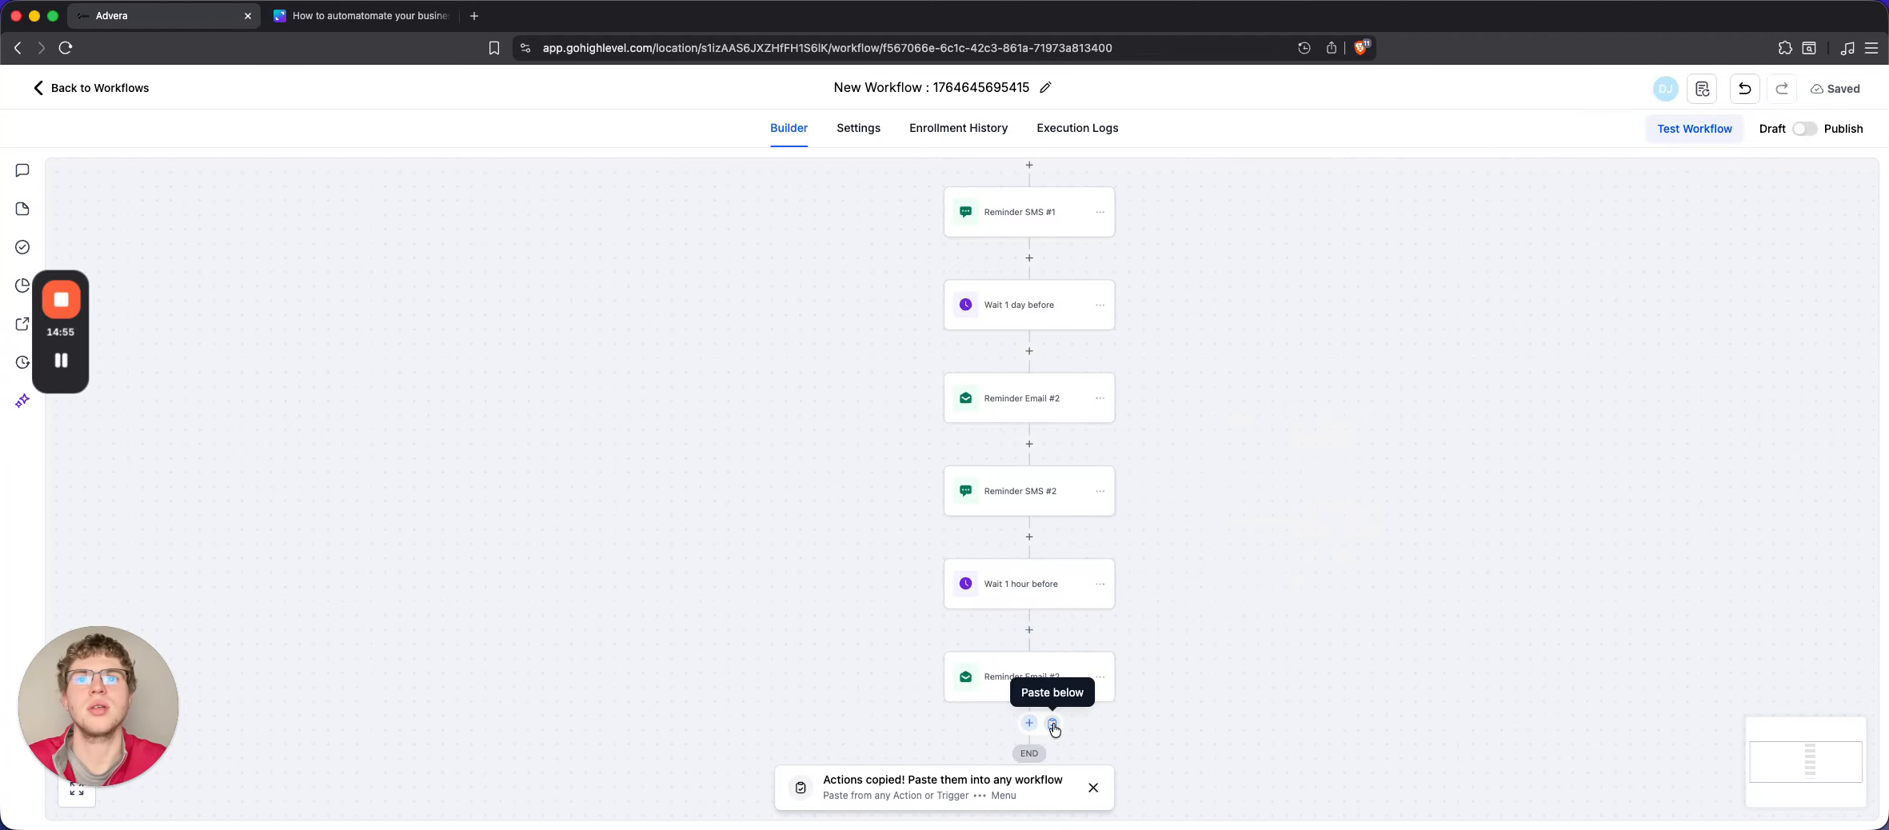
click(1040, 724)
Open the duplicated reminder email after the 1-hour wait and rename it "Reminder Email #3"
click(1056, 666)
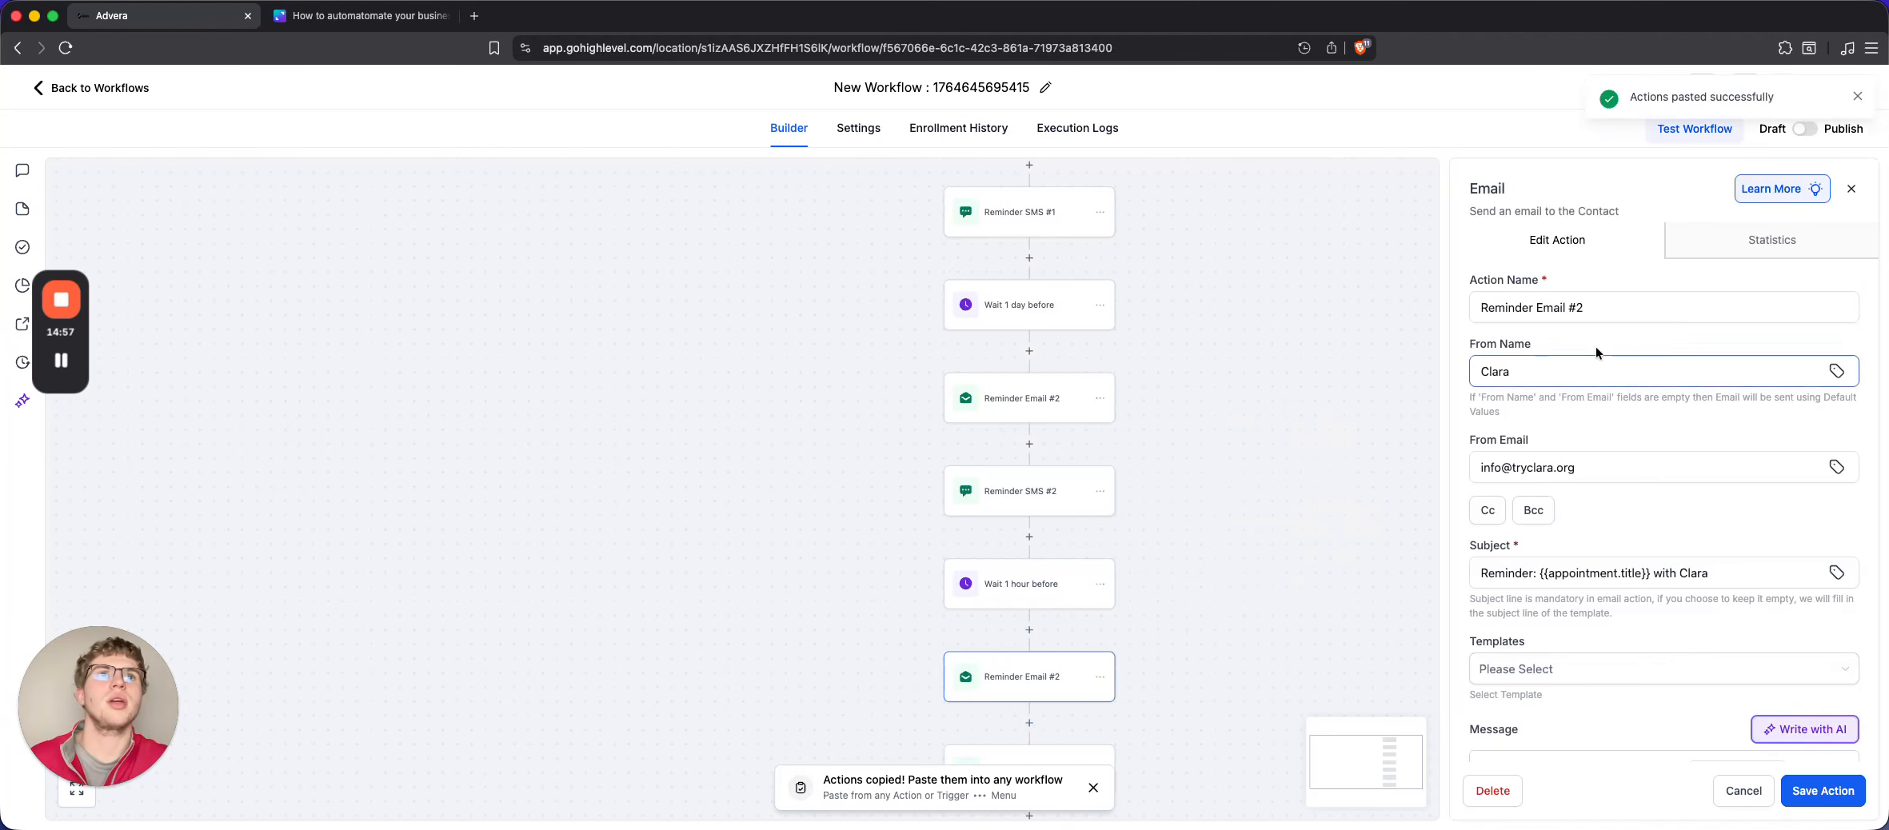
click(1598, 303)
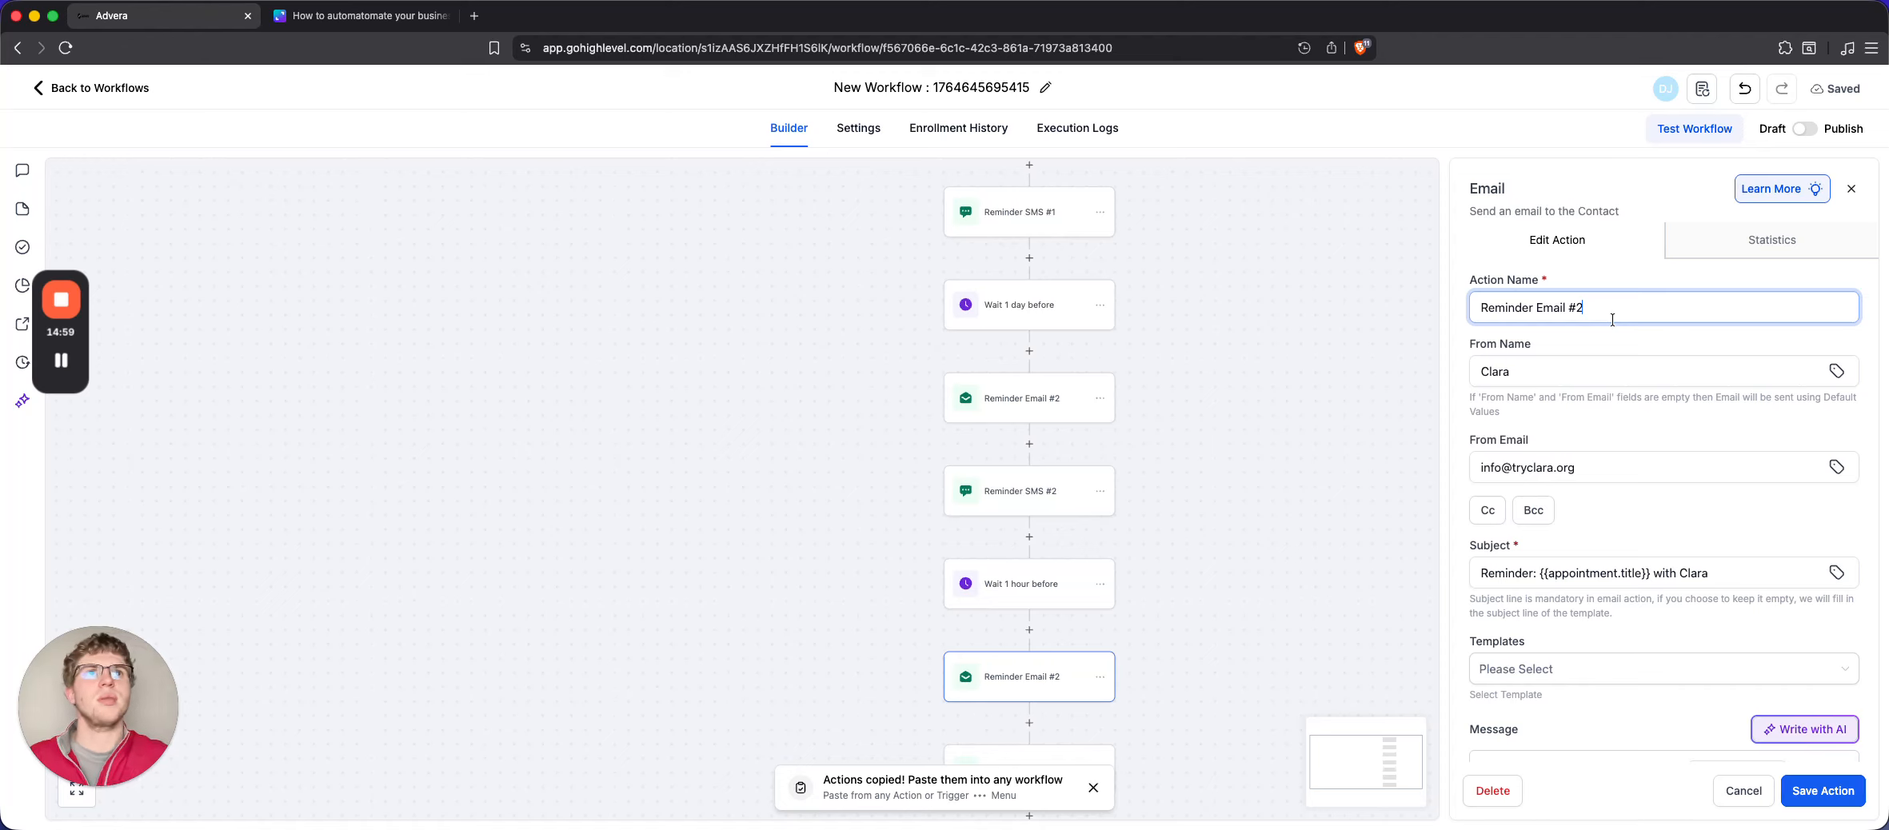
scroll(1615, 523, down, 3)
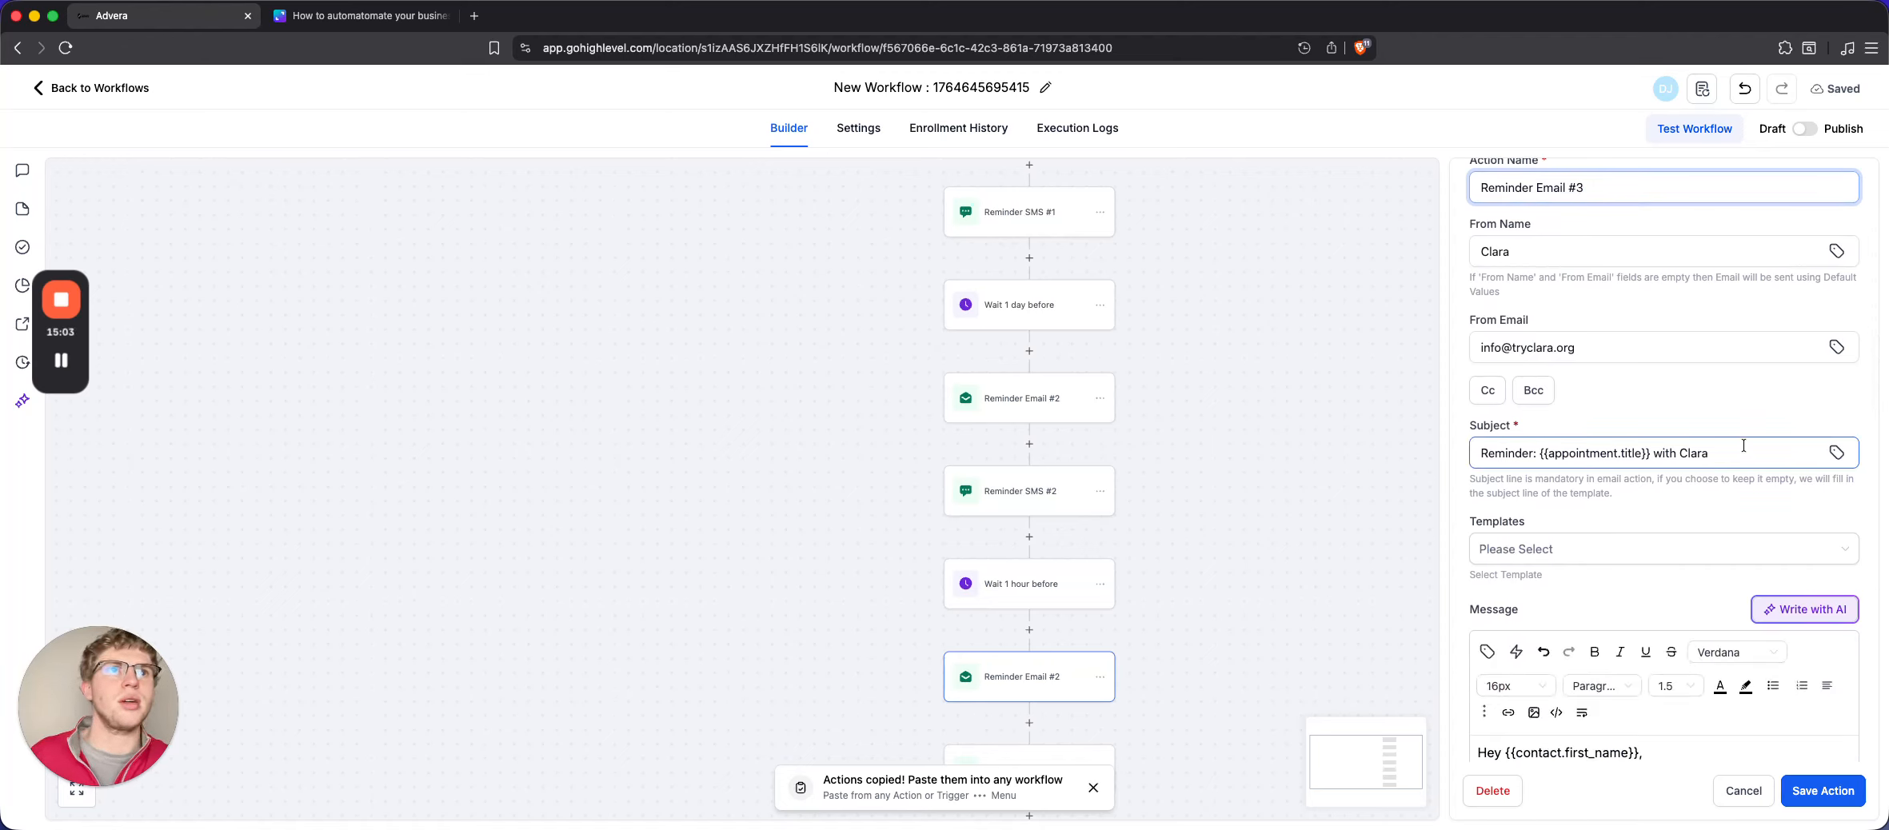
Make the third reminder email say the Discovery Call with Clara "is in 1 hour." and remove the appointment start time from that sentence
scroll(1680, 444, down, 4)
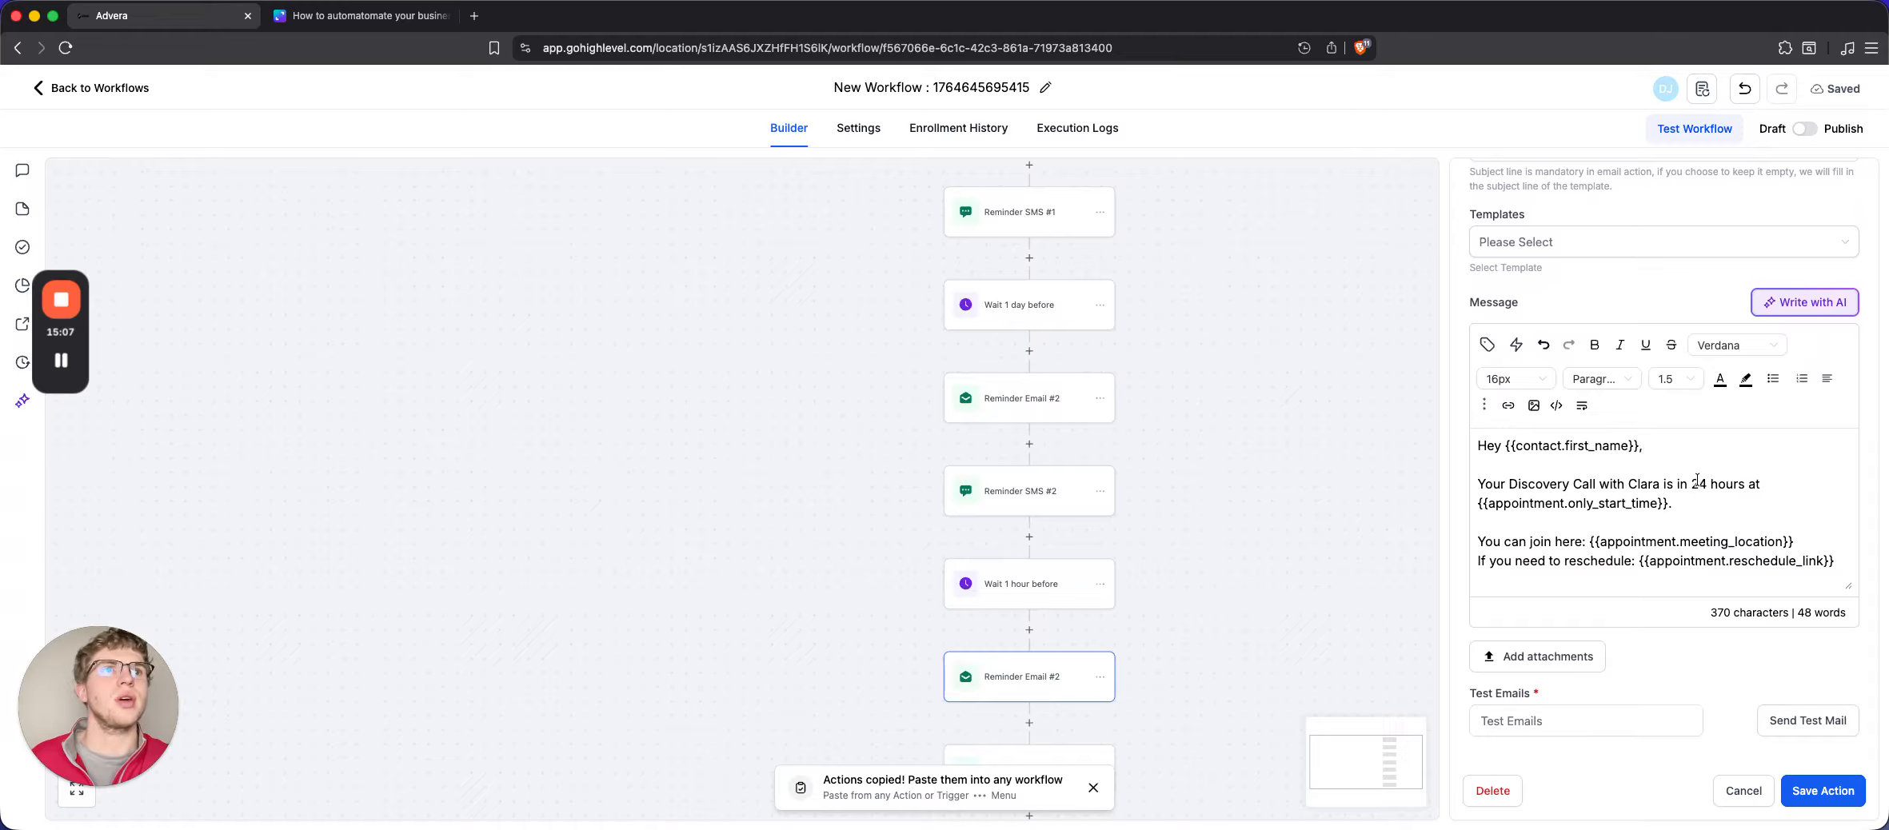
key(BackSpace)
key(BackSpace)
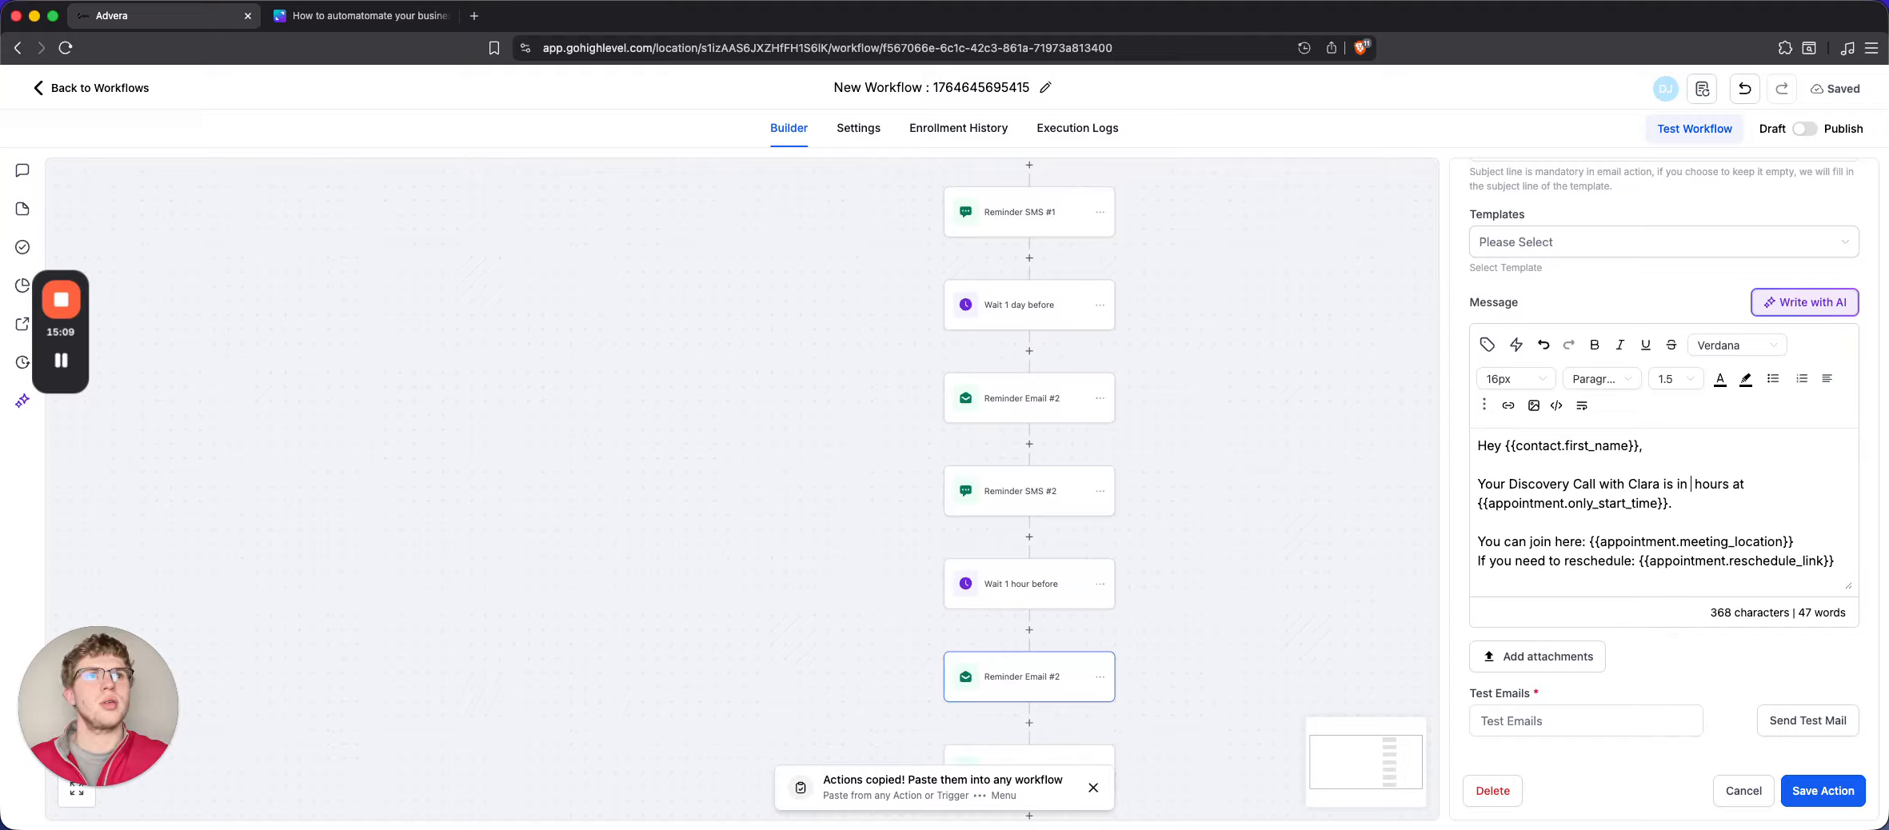
text(1)
mouse_move(1716, 499)
mouse_down()
mouse_move(1480, 501)
mouse_move(1744, 483)
mouse_move(1724, 480)
mouse_up()
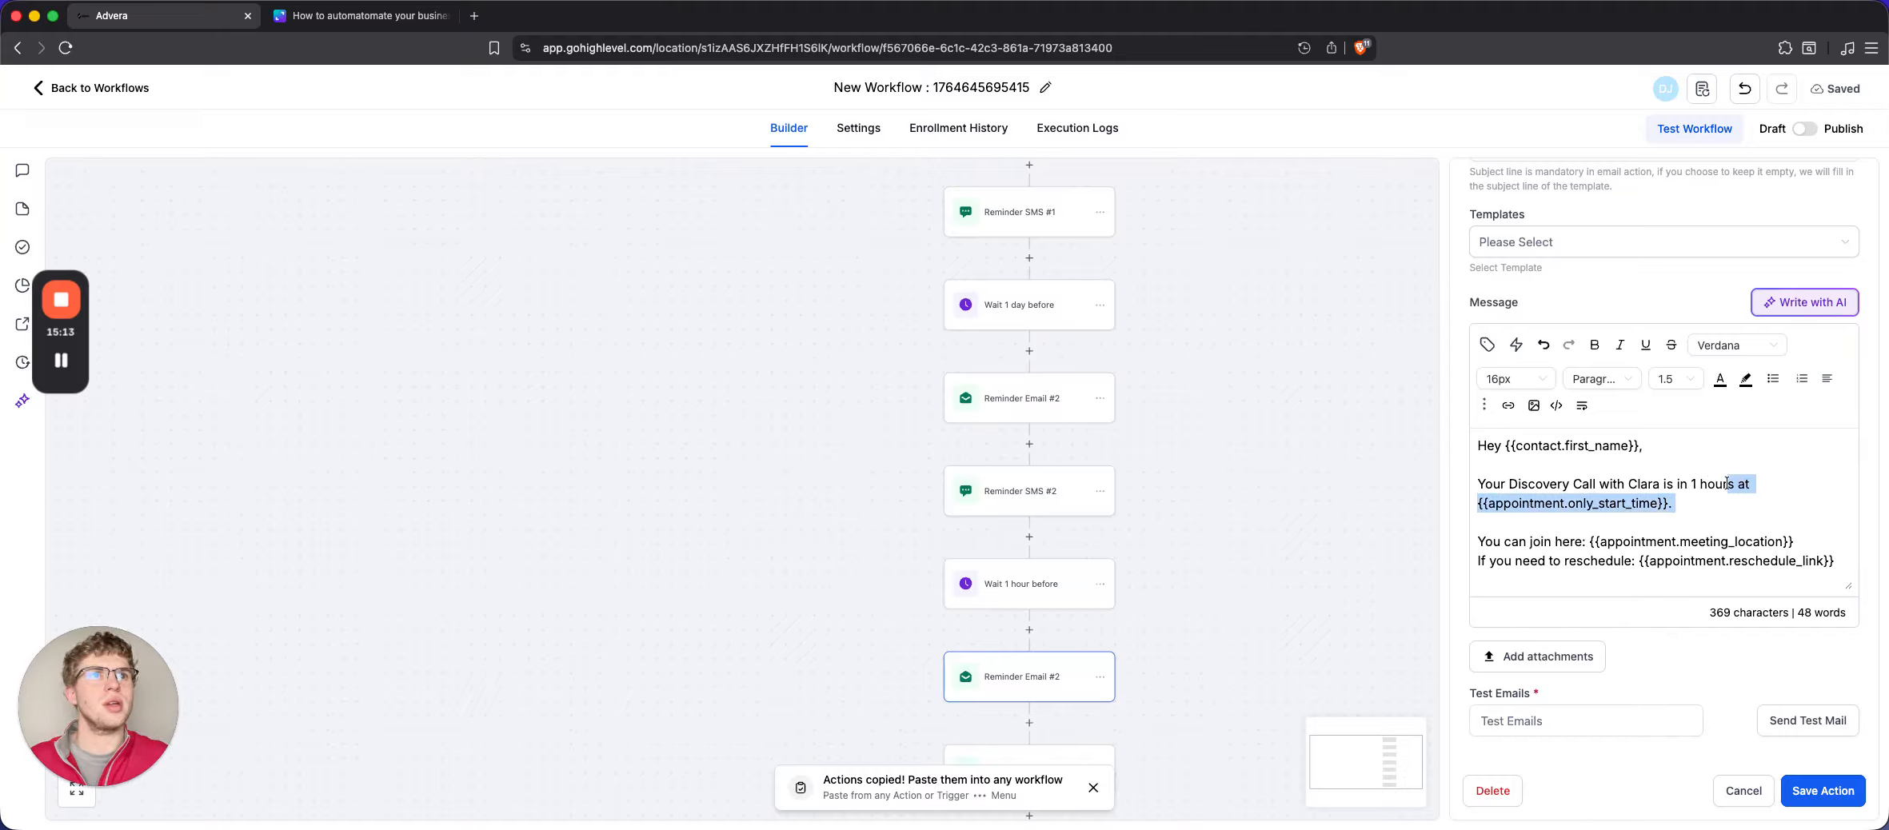
text(,)
text(.)
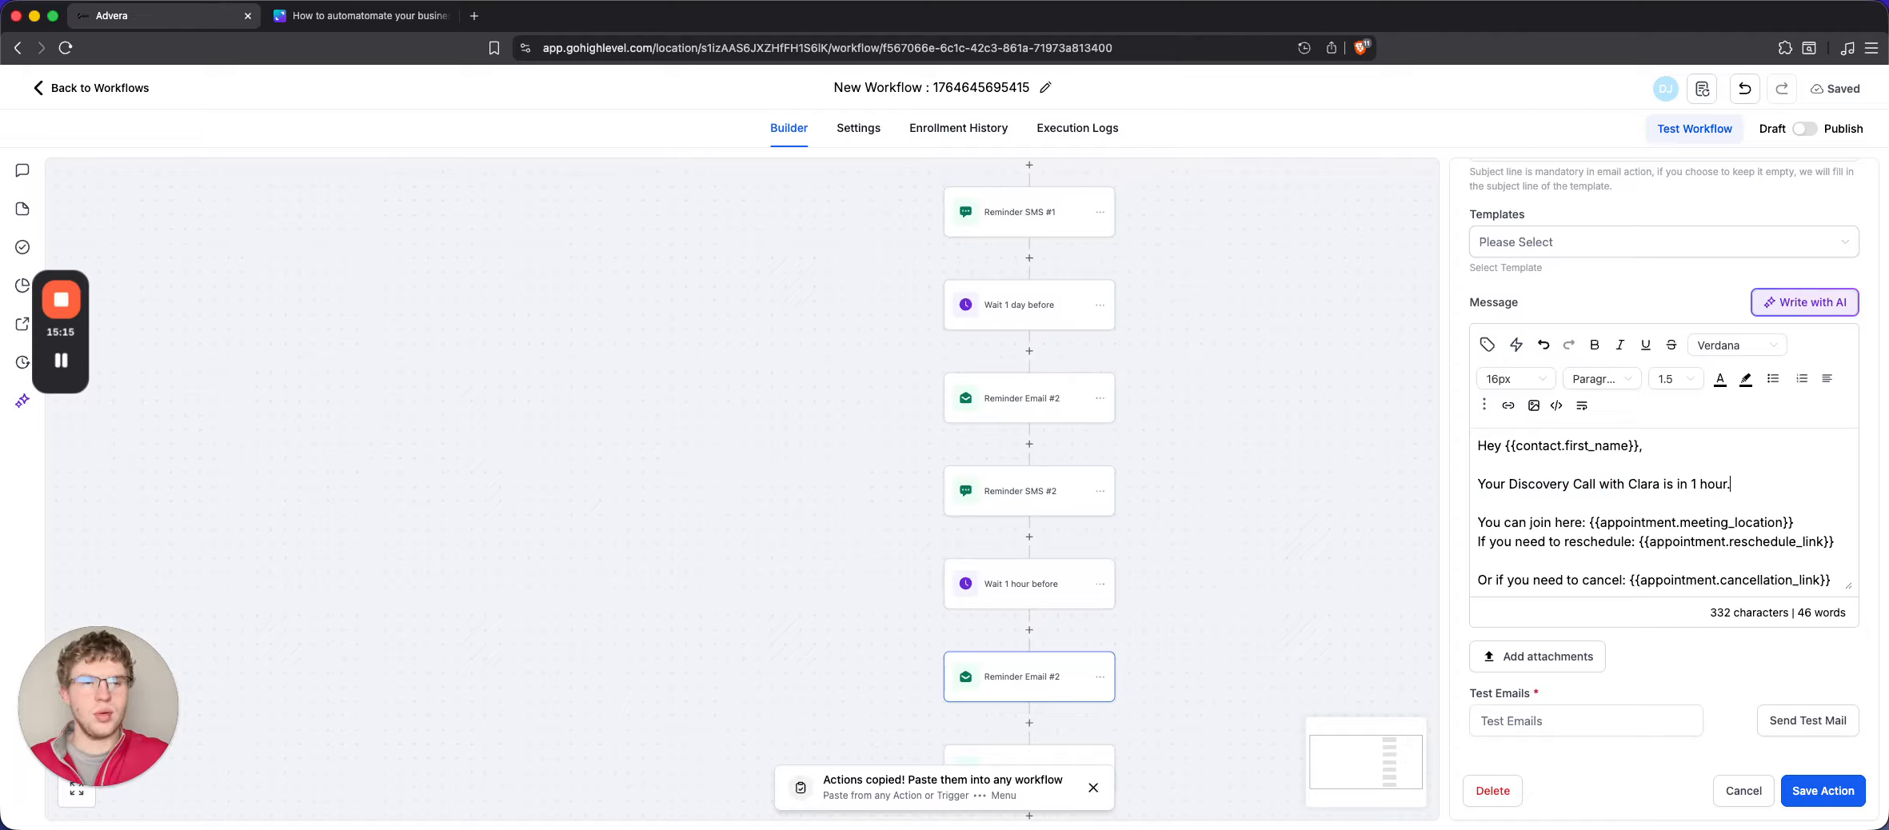
Delete the cancellation link line and its extra blank line from the third reminder email's message
scroll(1642, 530, down, 2)
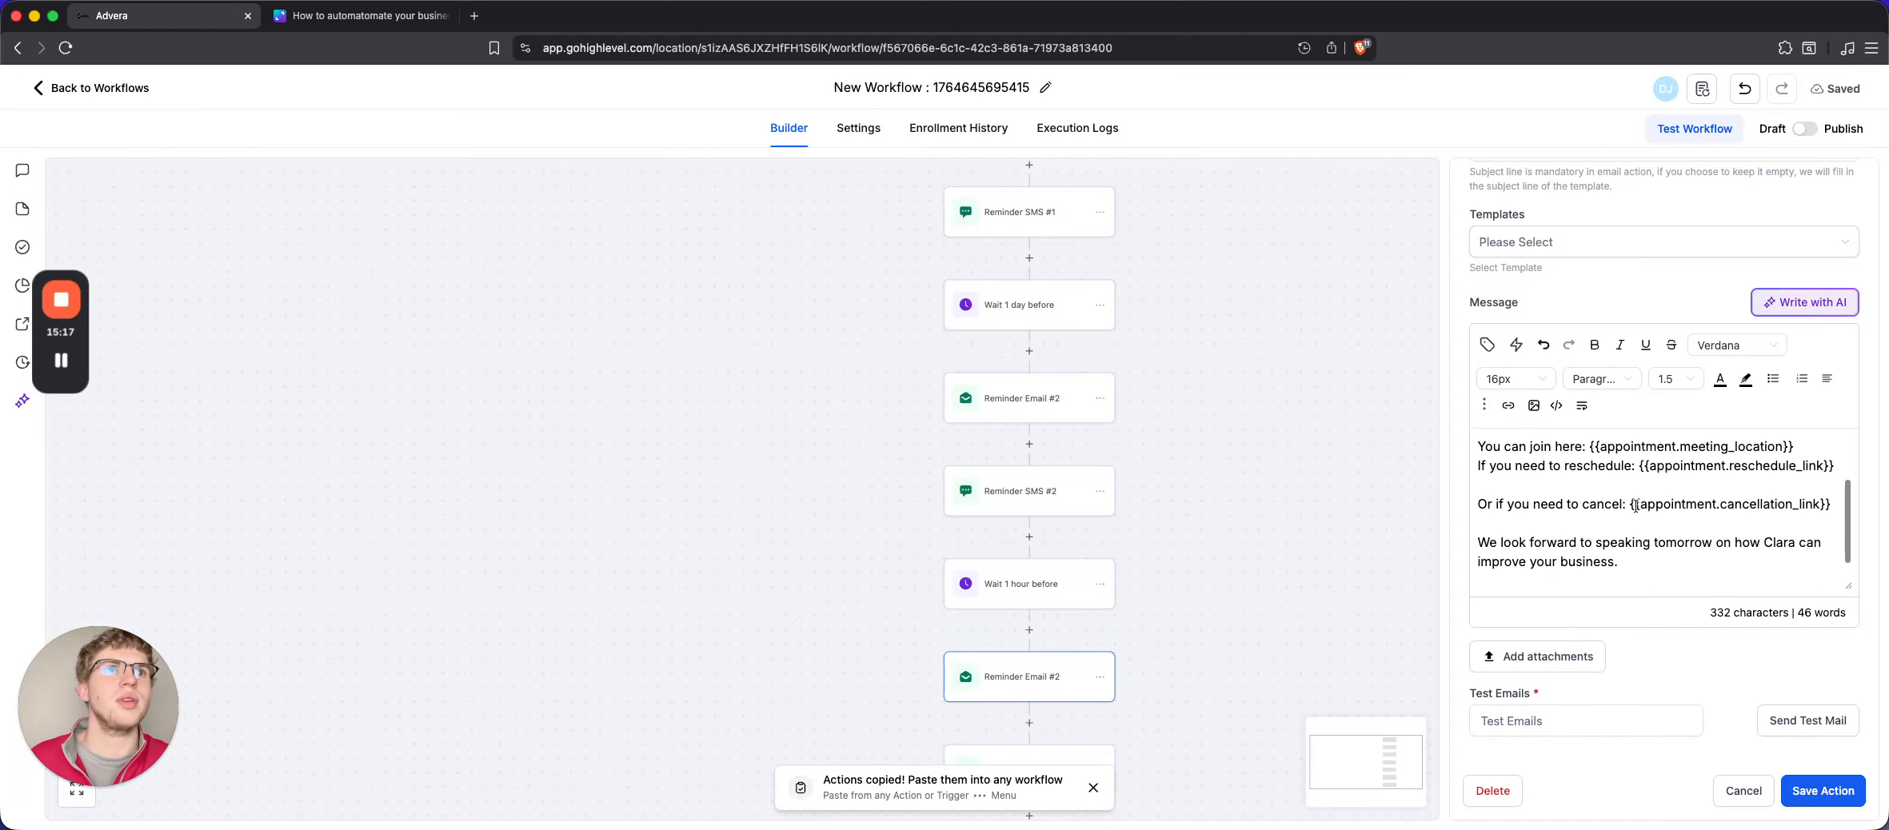
drag(1839, 499, 1469, 504)
key(BackSpace)
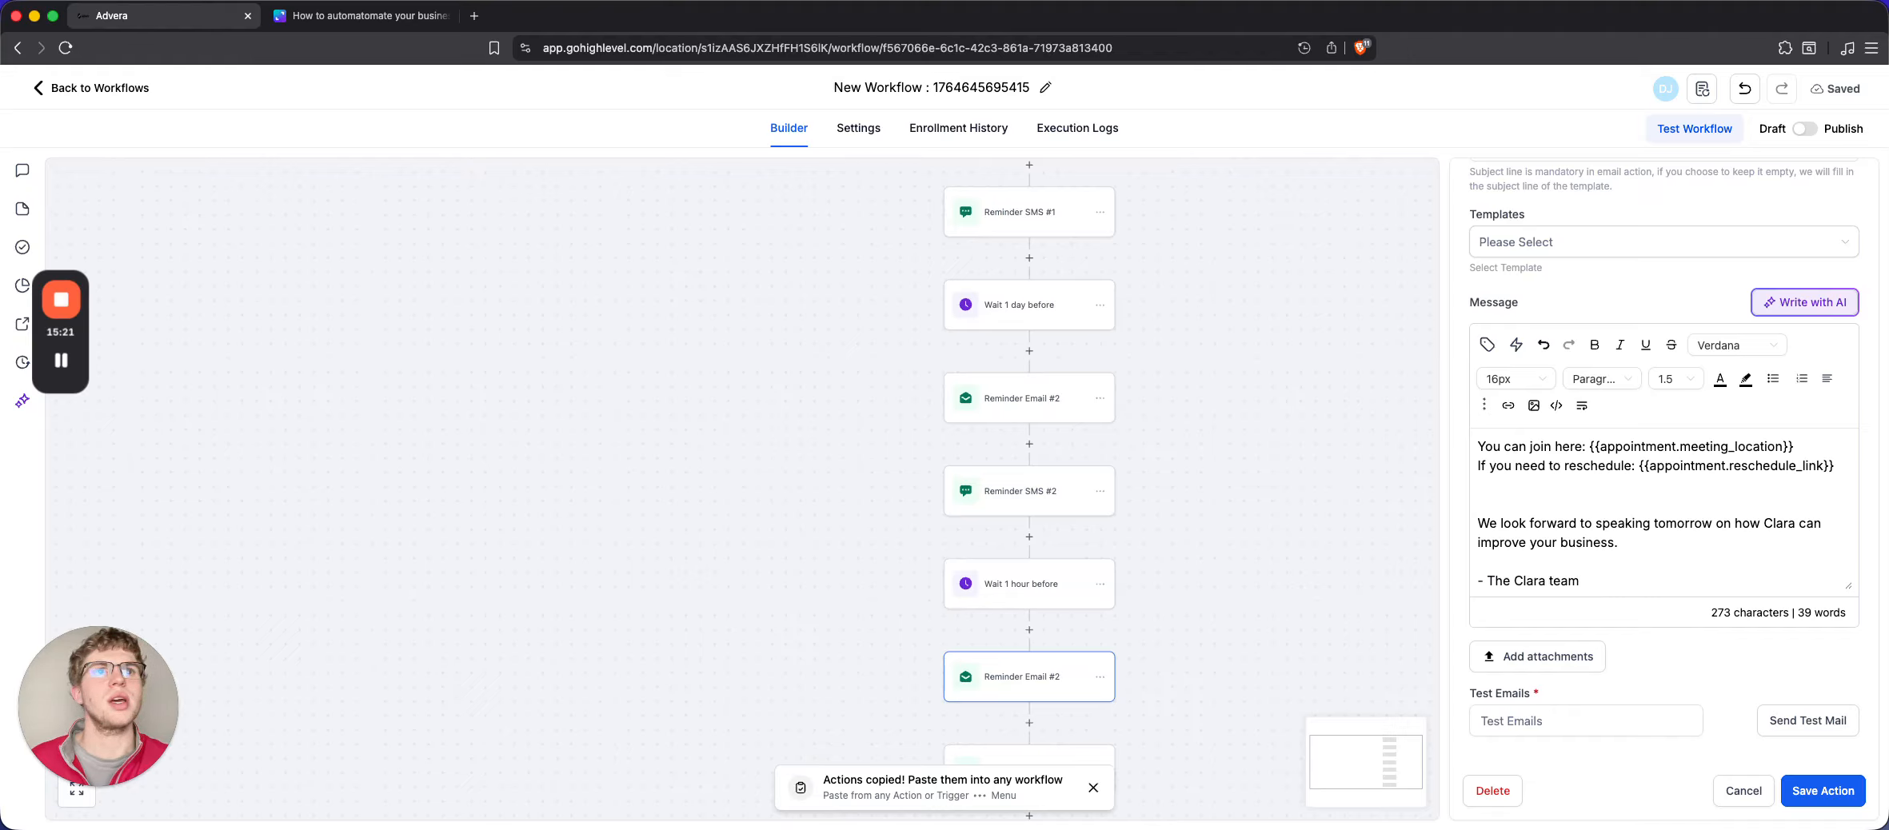
key(BackSpace)
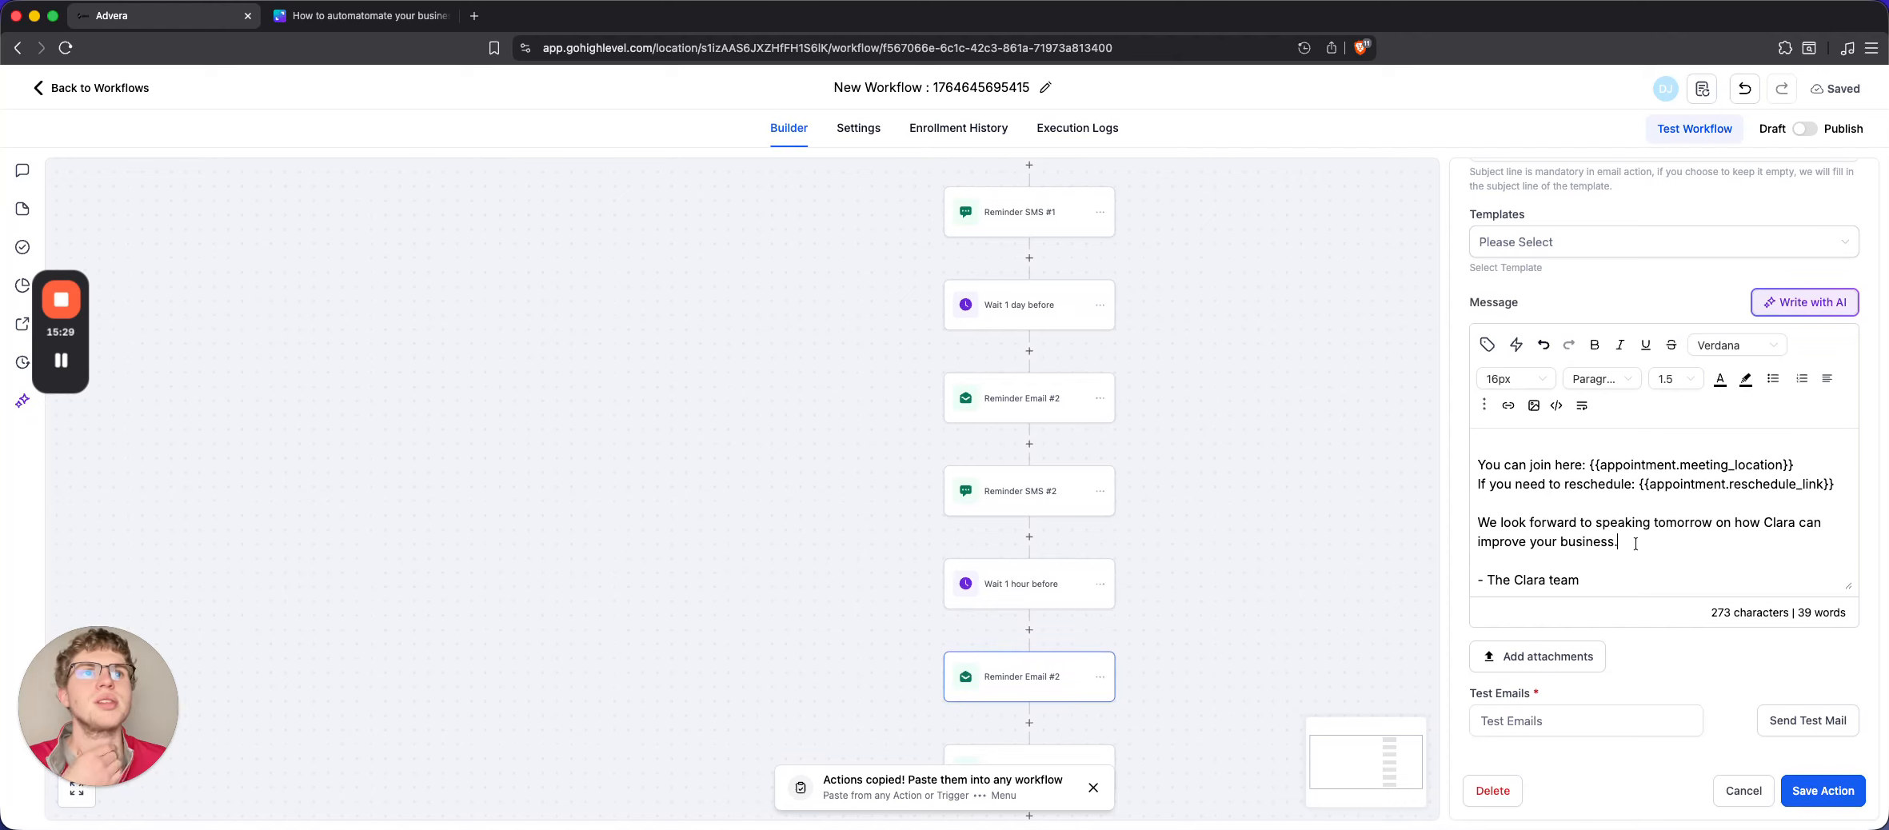
Replace "tomorrow" with "soon" in the closing sentence of the third reminder email and save the action
click(1665, 541)
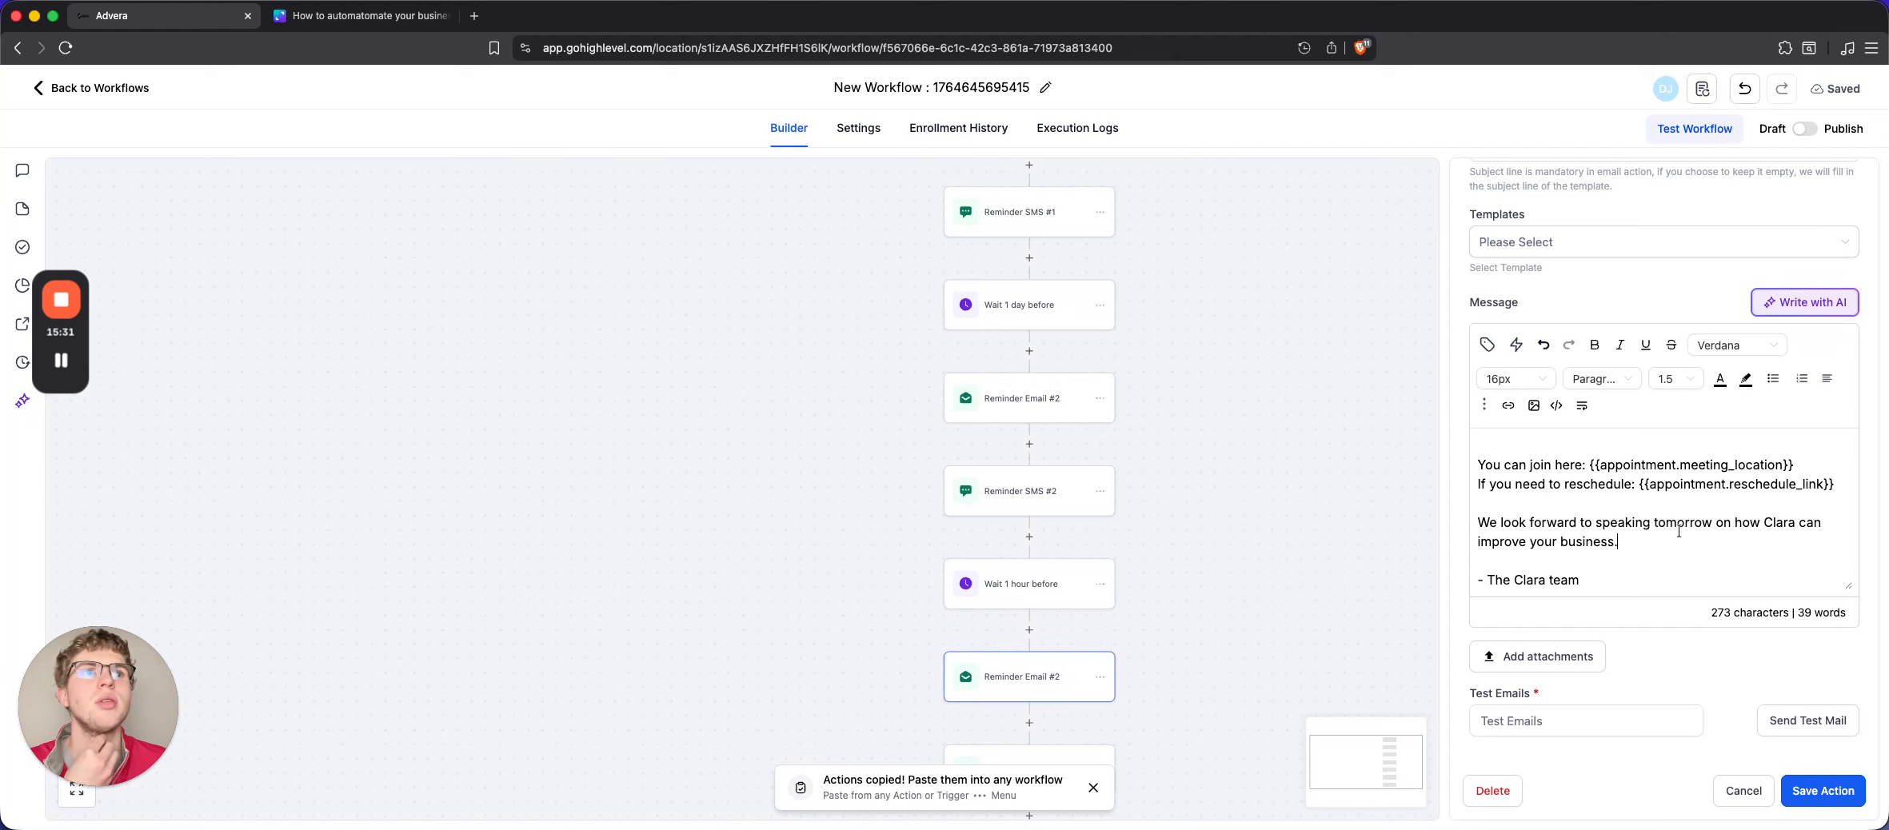
double_click(1665, 522)
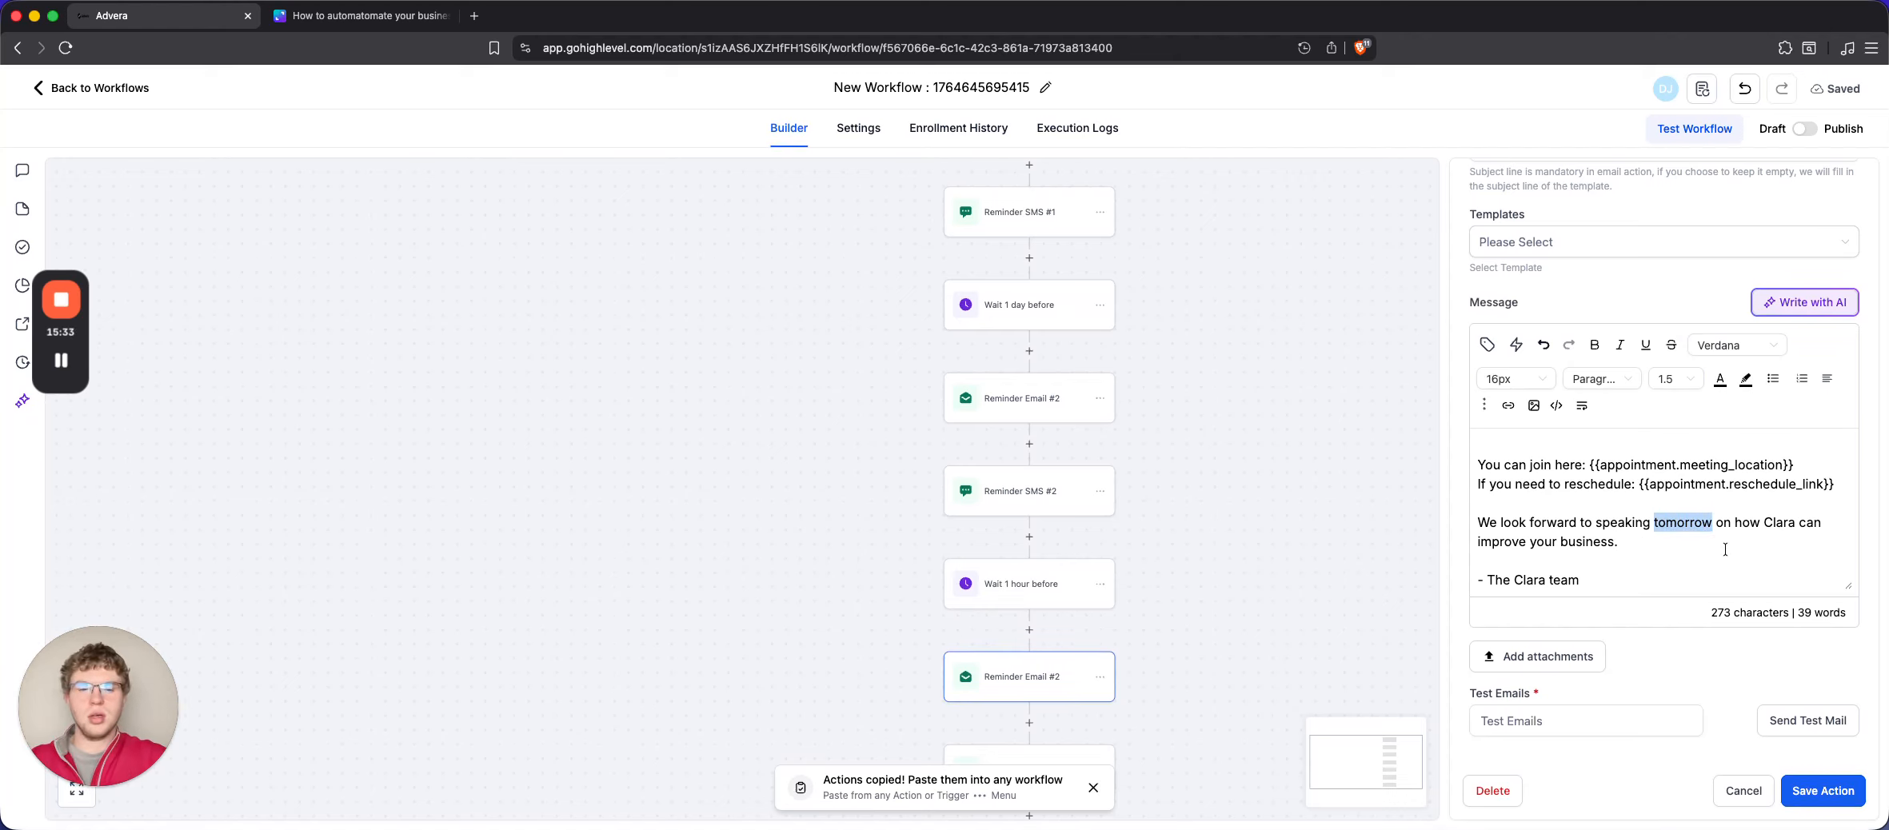
text(soon)
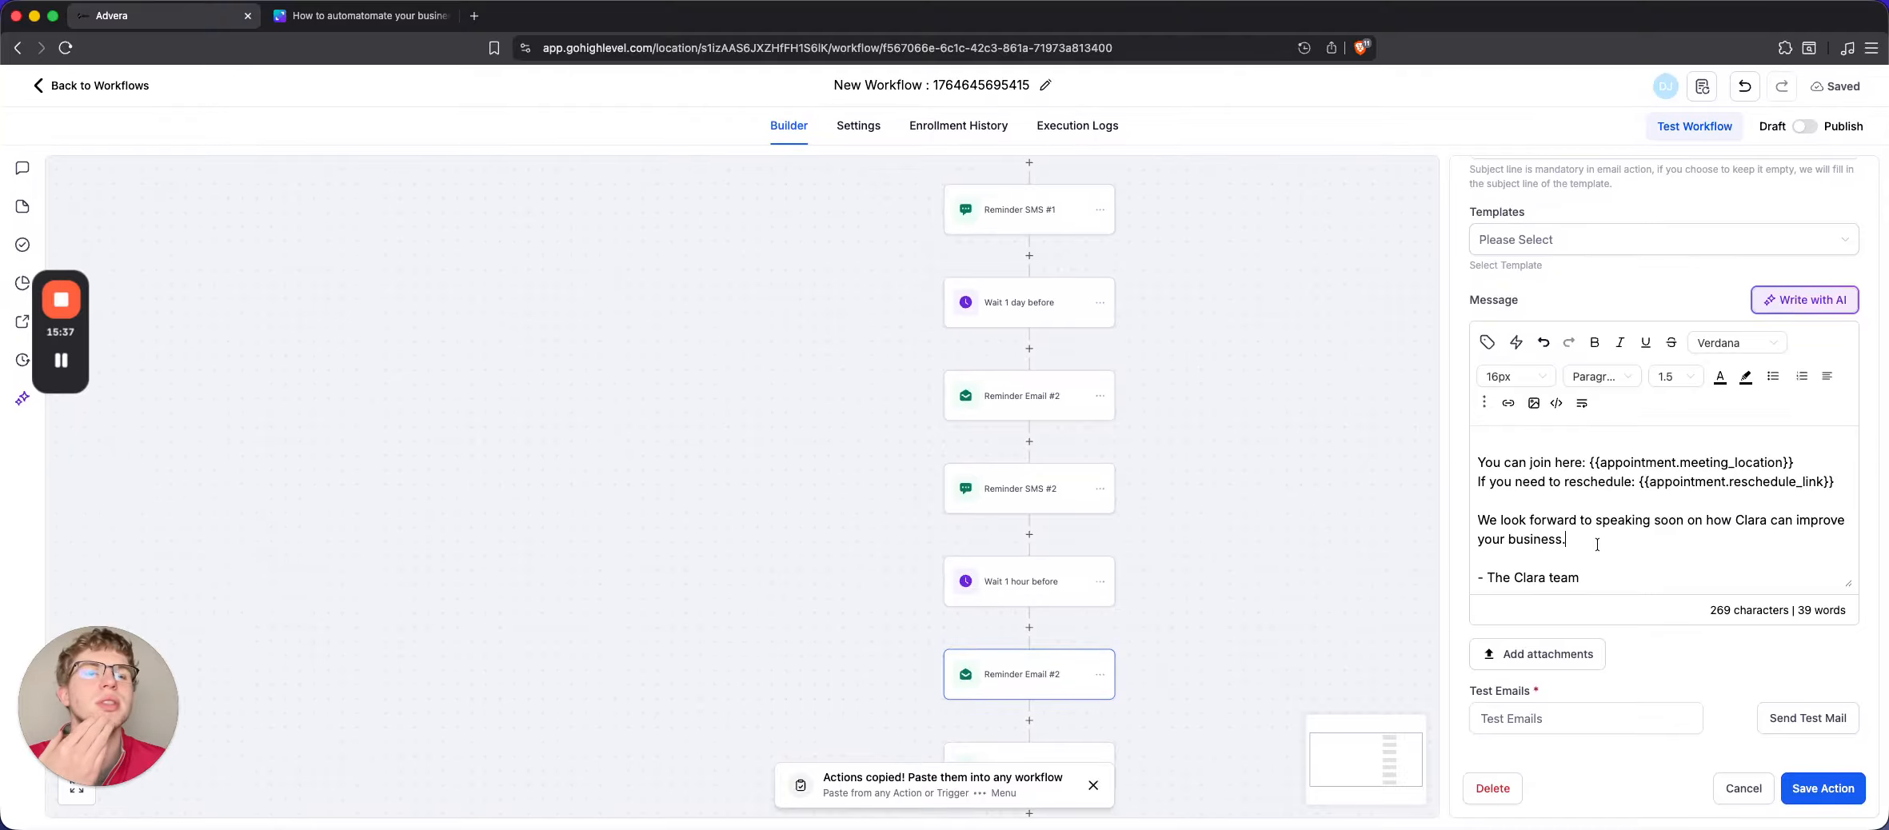
click(1831, 793)
Change the last SMS to say the call "is in 1 hour. Talk soon :)", without the appointment start time, and save it
scroll(1118, 590, down, 3)
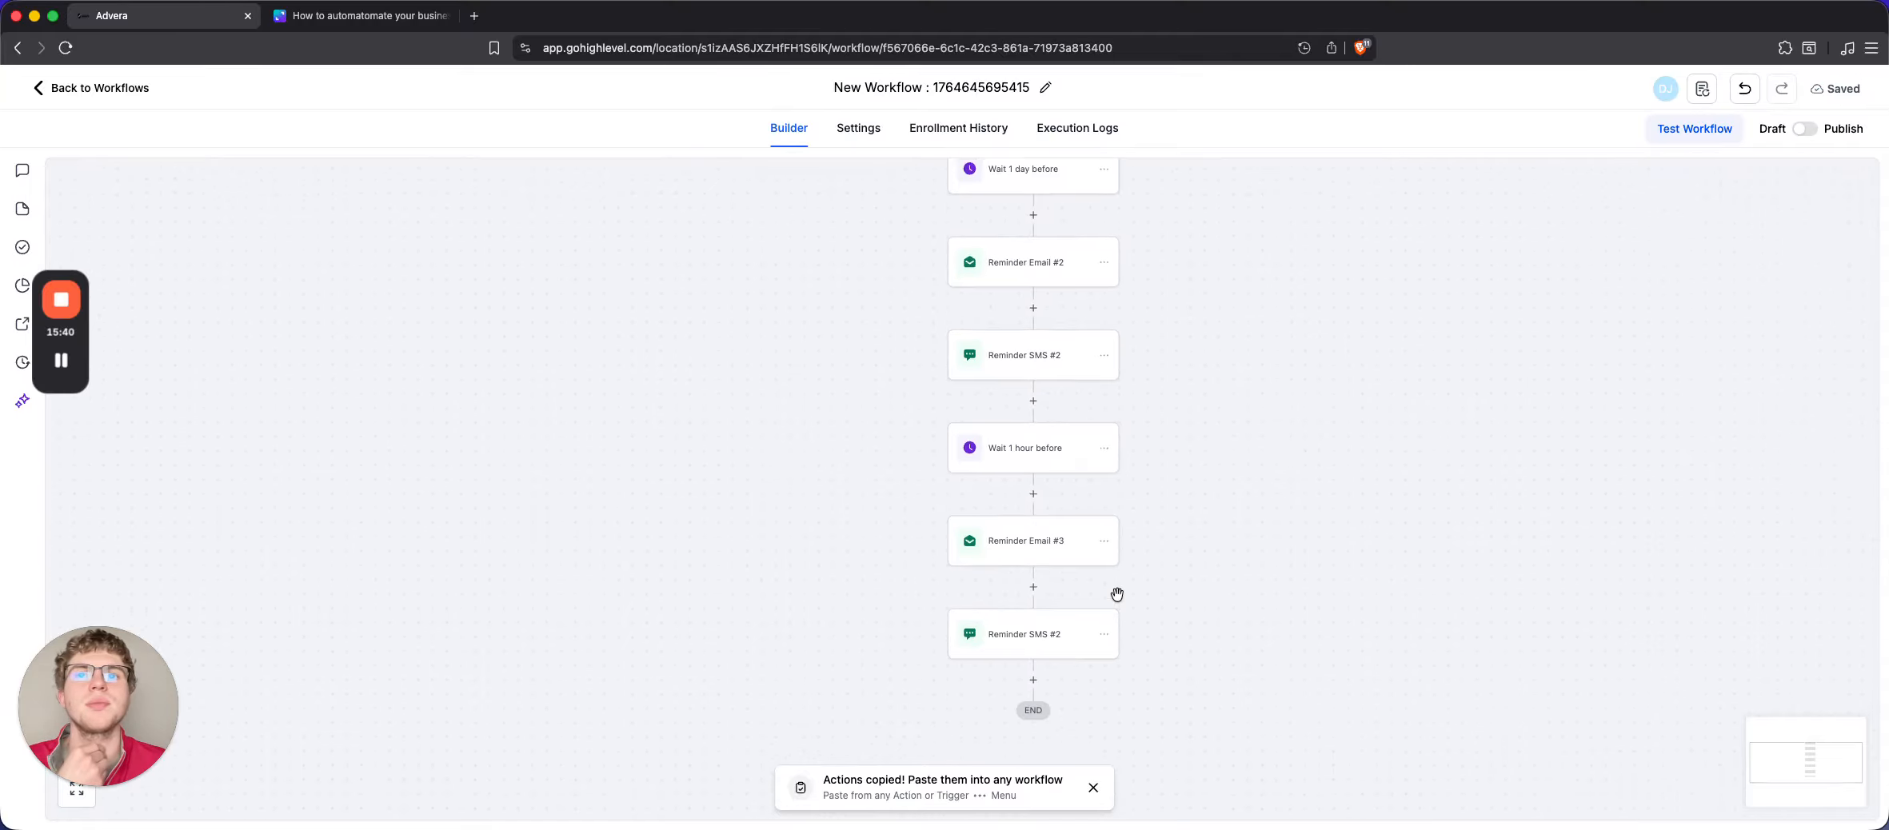
click(1016, 615)
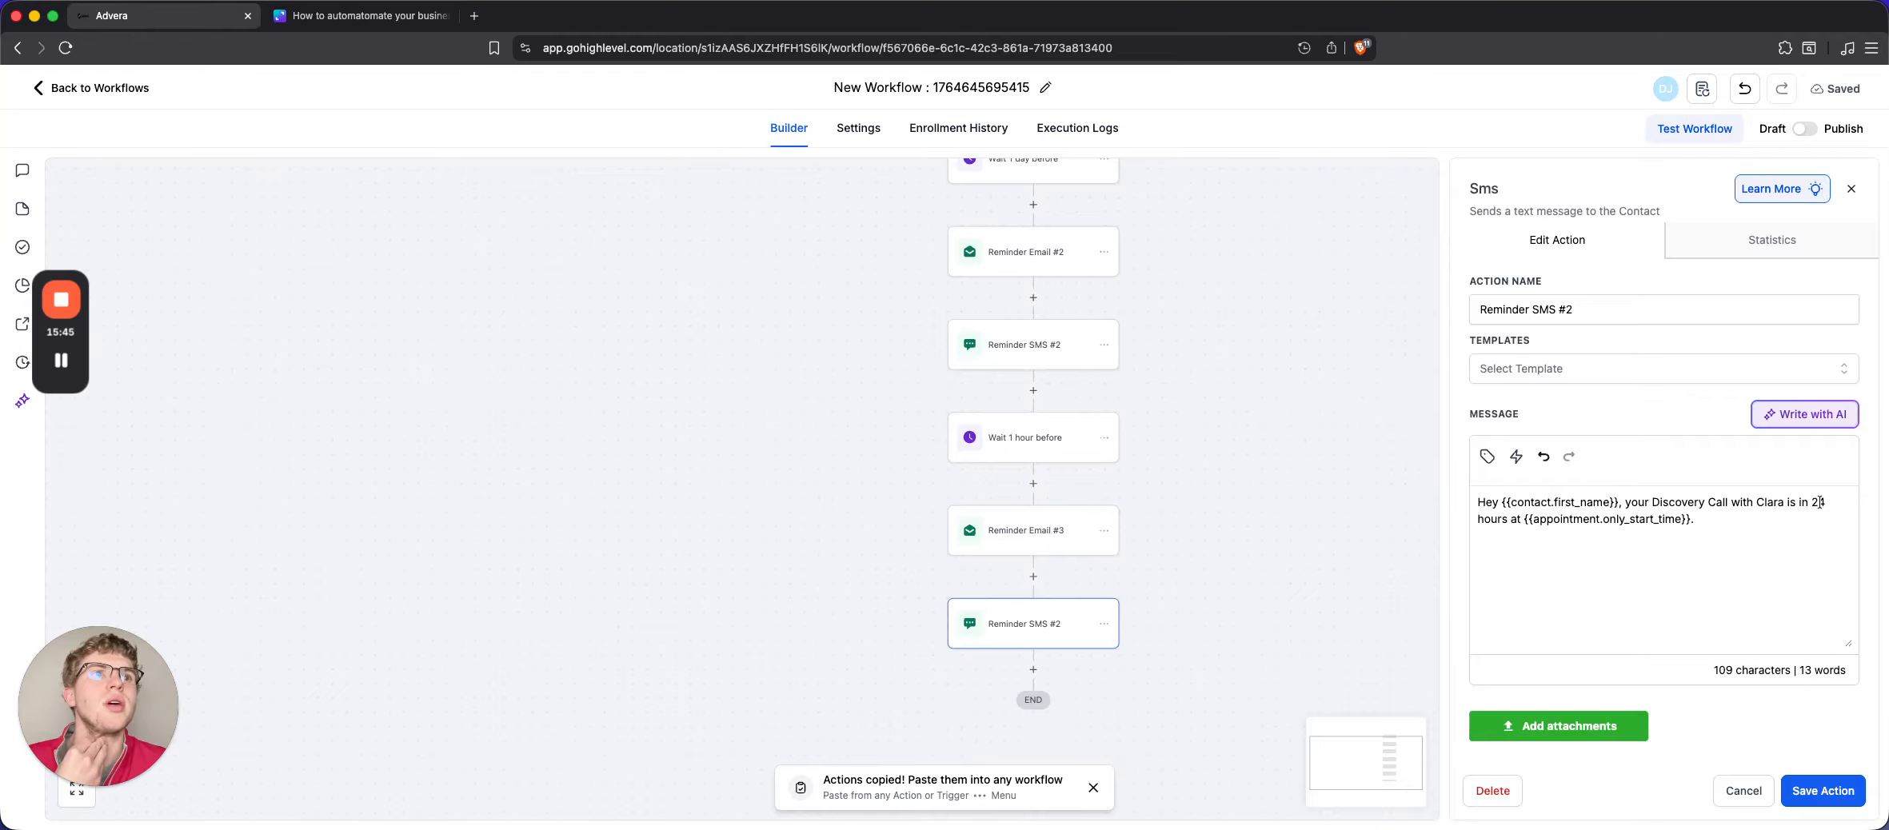
drag(1827, 502, 1813, 502)
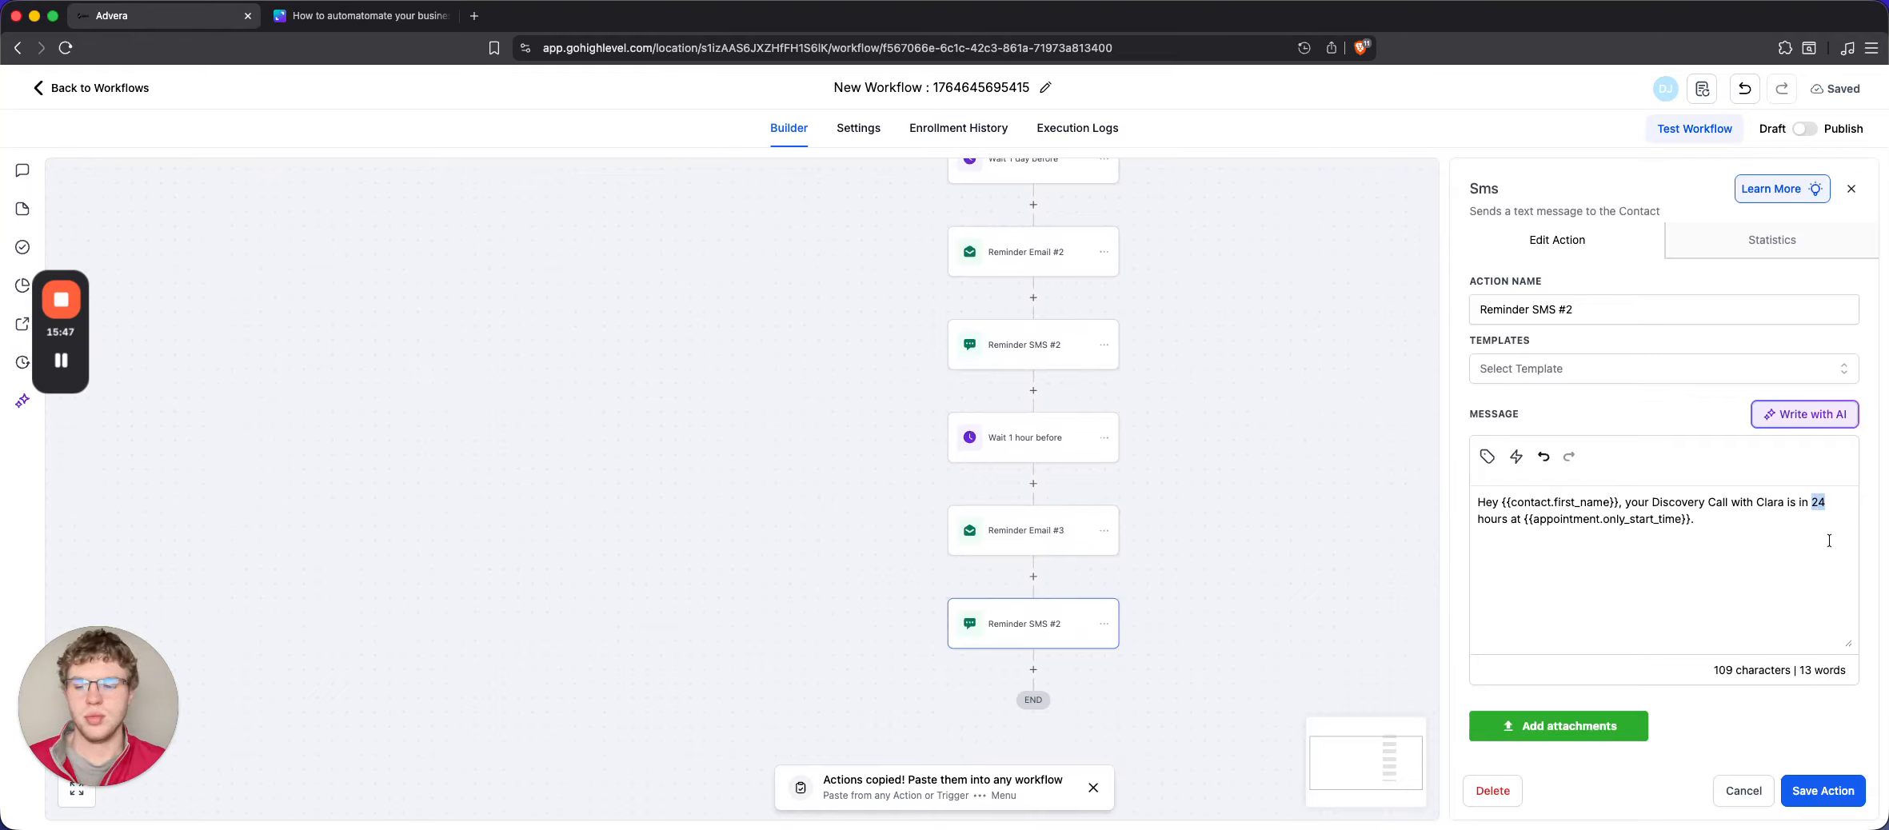
text(1)
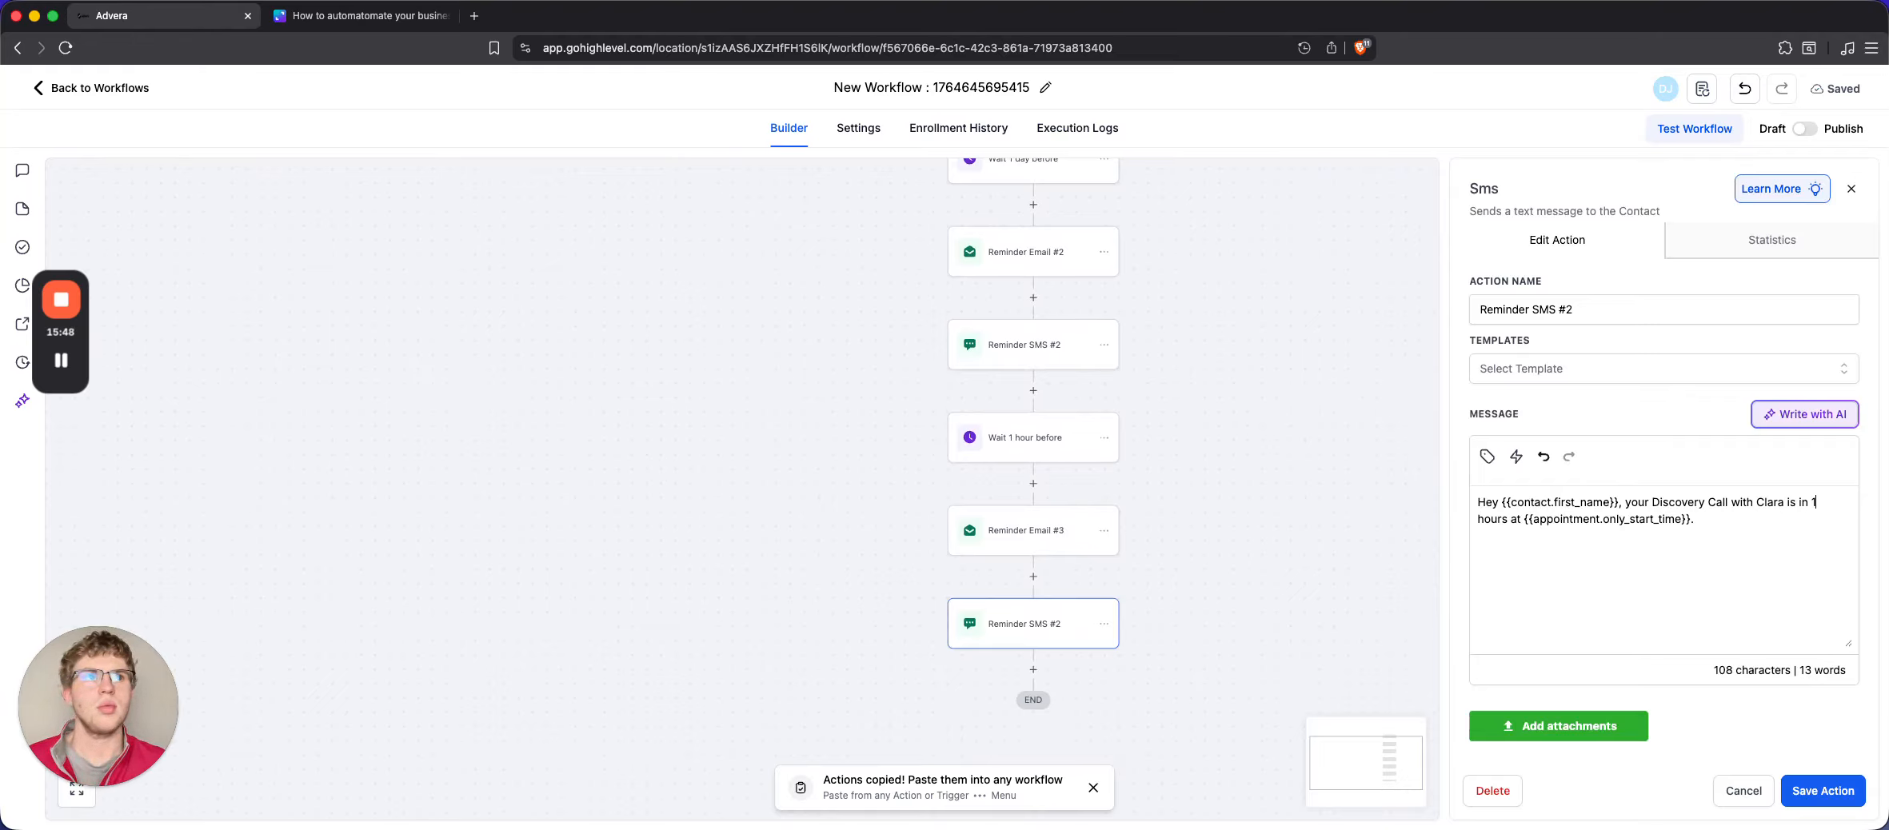
click(1507, 524)
key(BackSpace)
drag(1656, 524, 1502, 525)
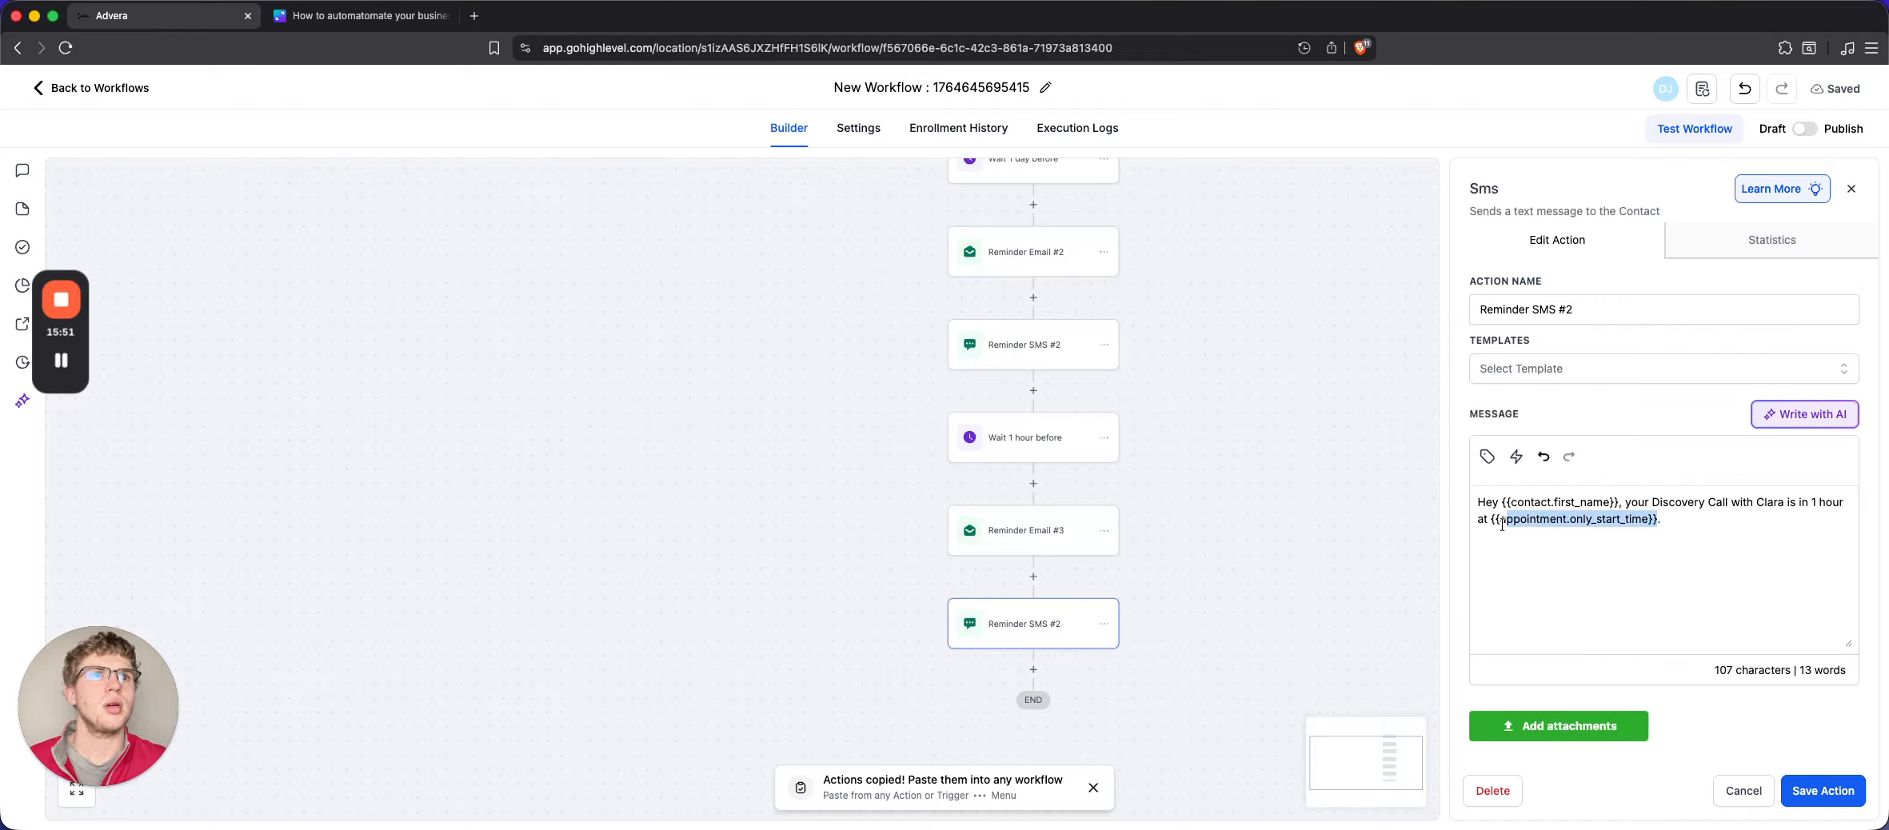
key(BackSpace)
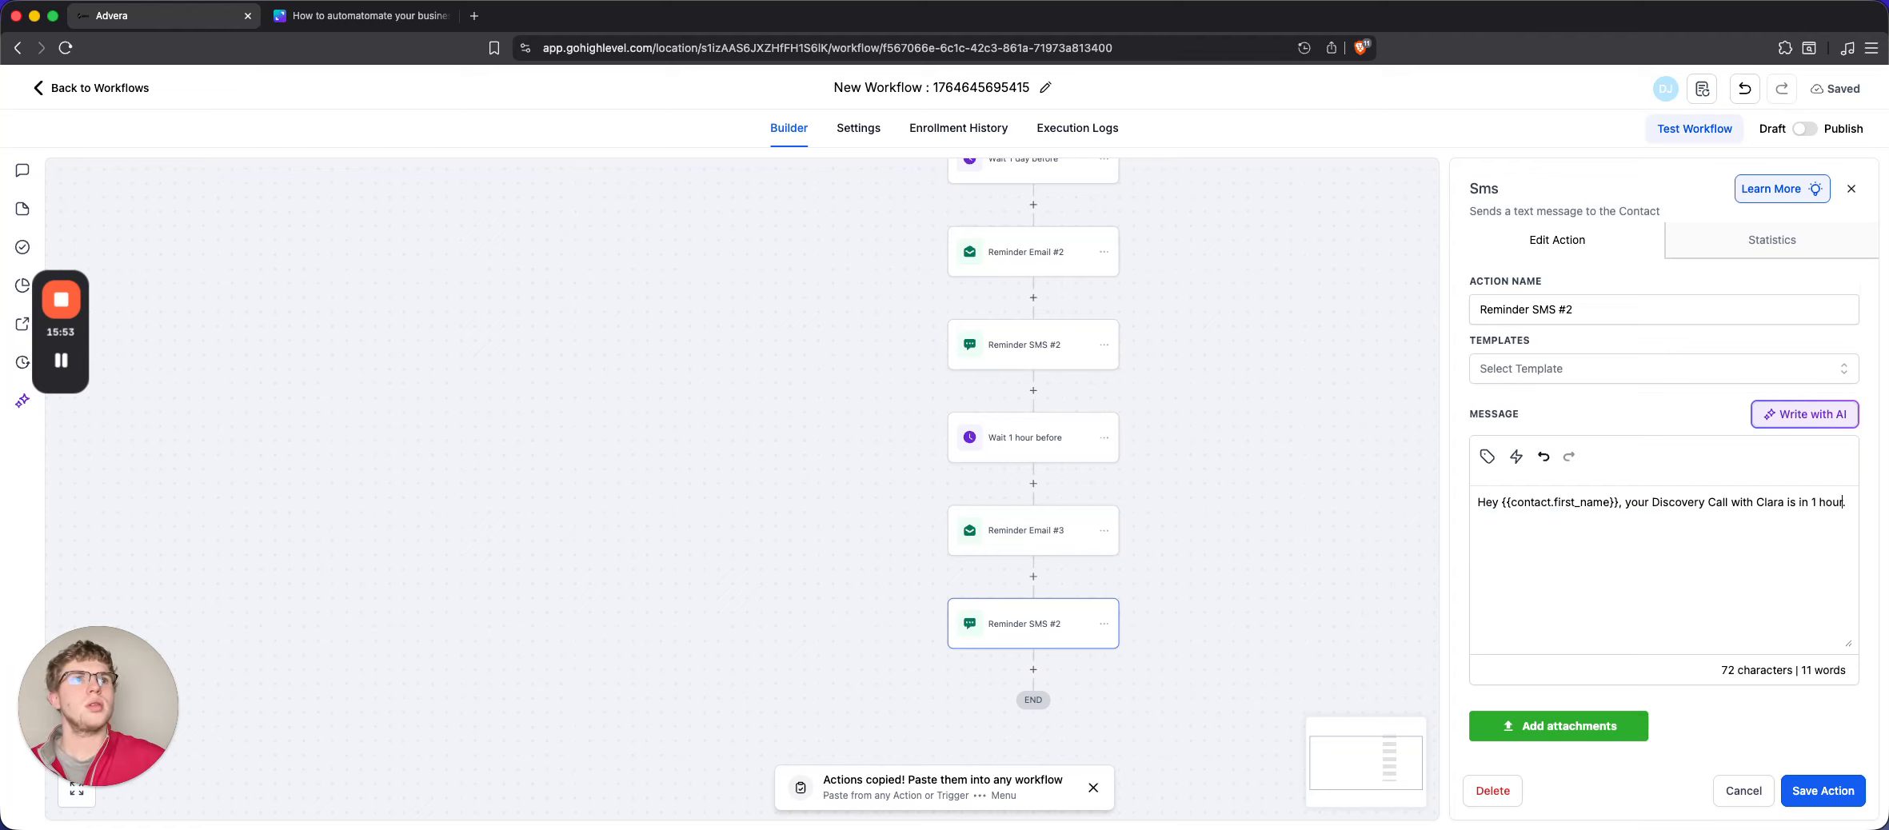
text(Talk)
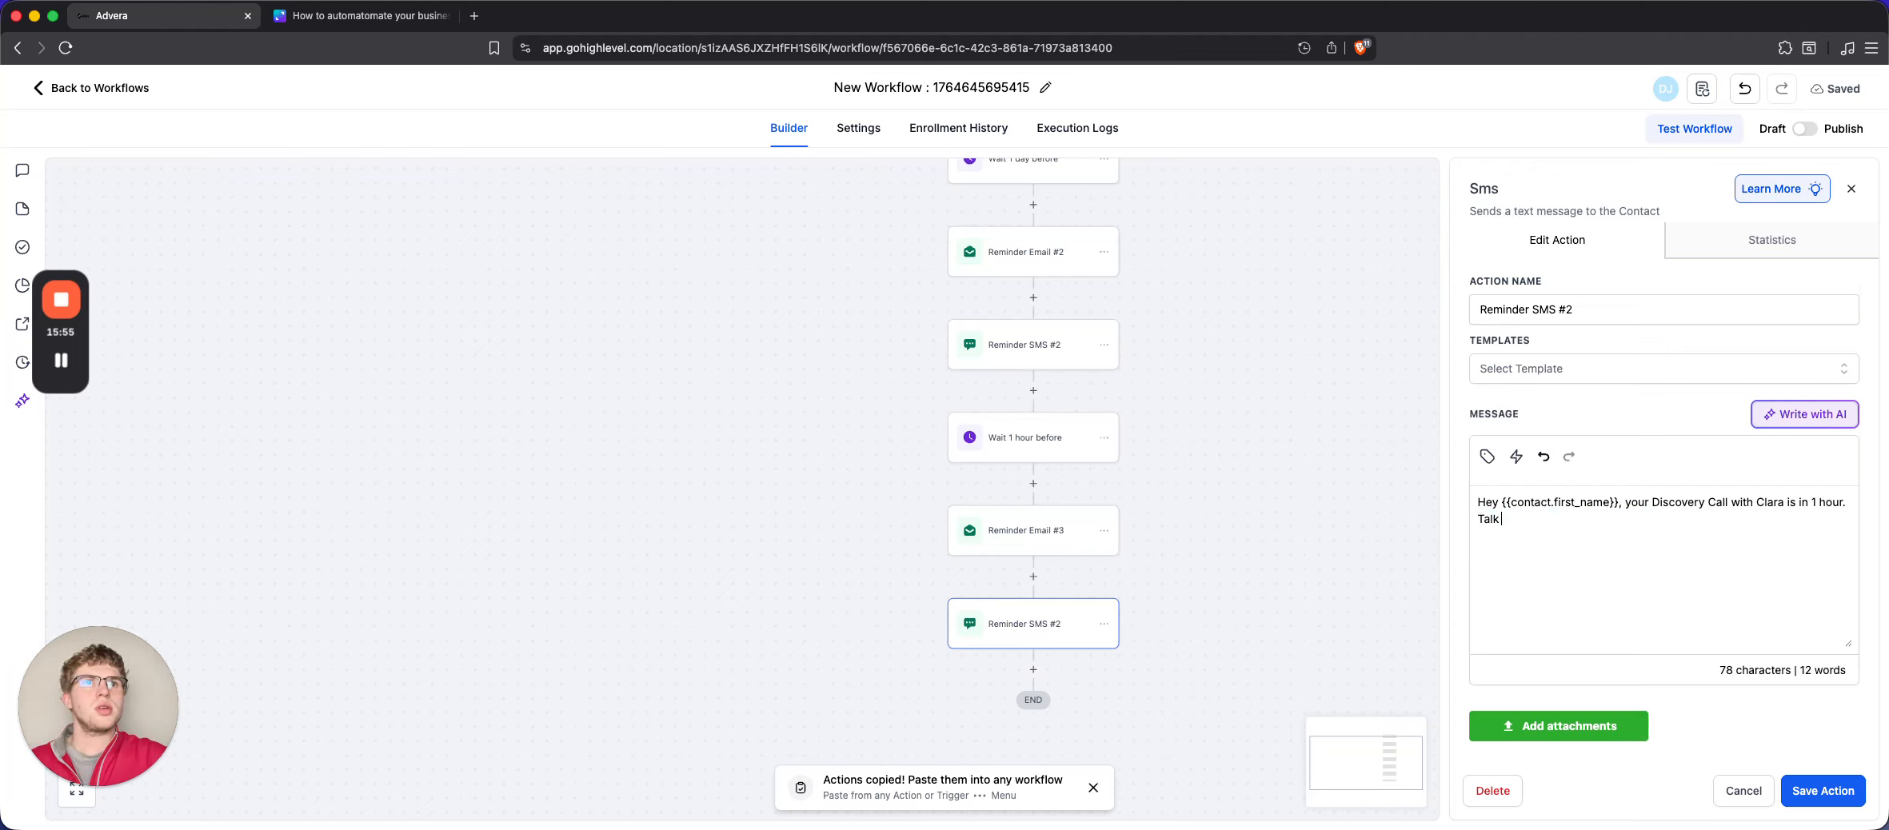
text( soon :))
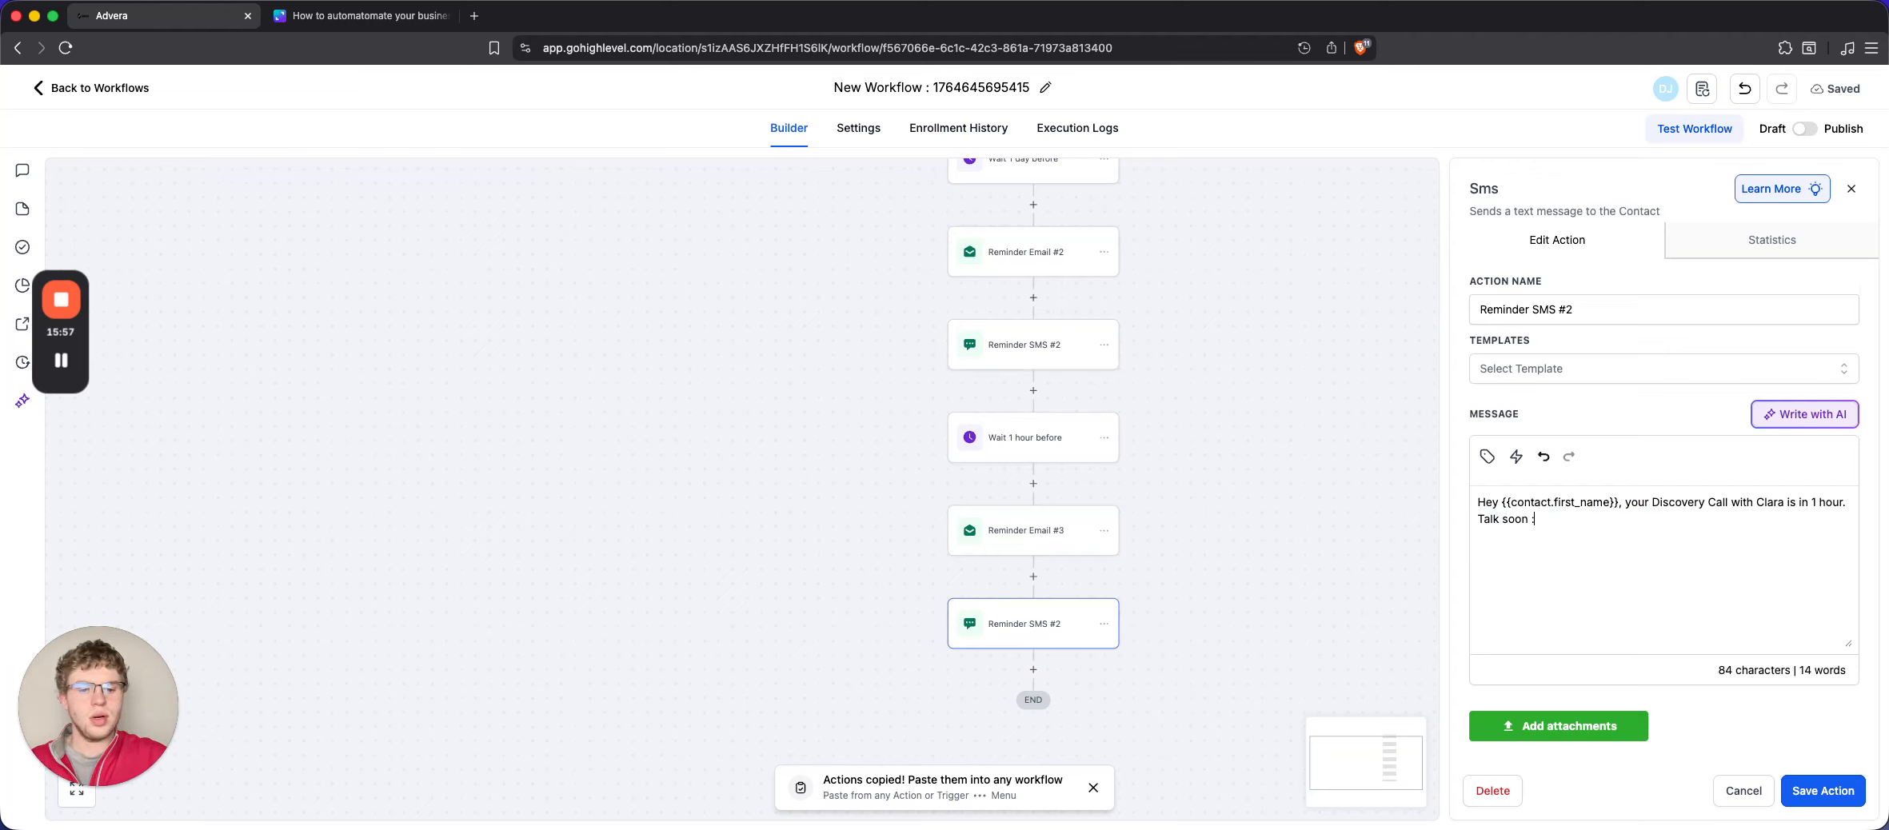
click(1823, 790)
Rename the last SMS action in the workflow "Reminder SMS #3" and save it
click(1032, 623)
click(1596, 309)
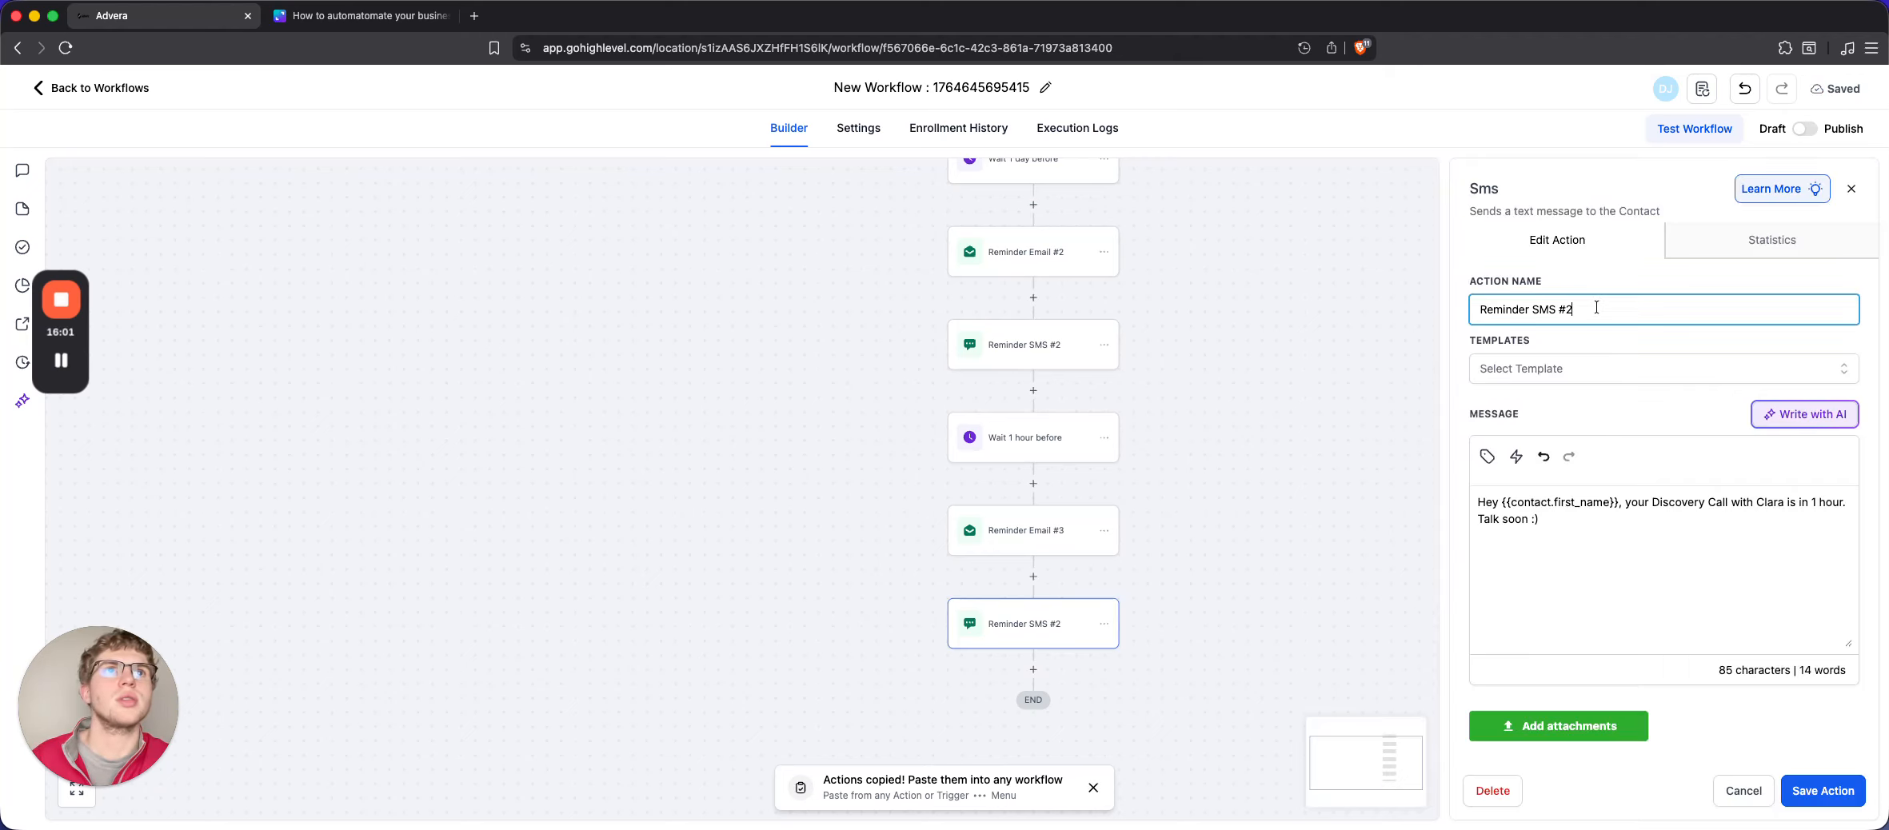
key(BackSpace)
click(1823, 791)
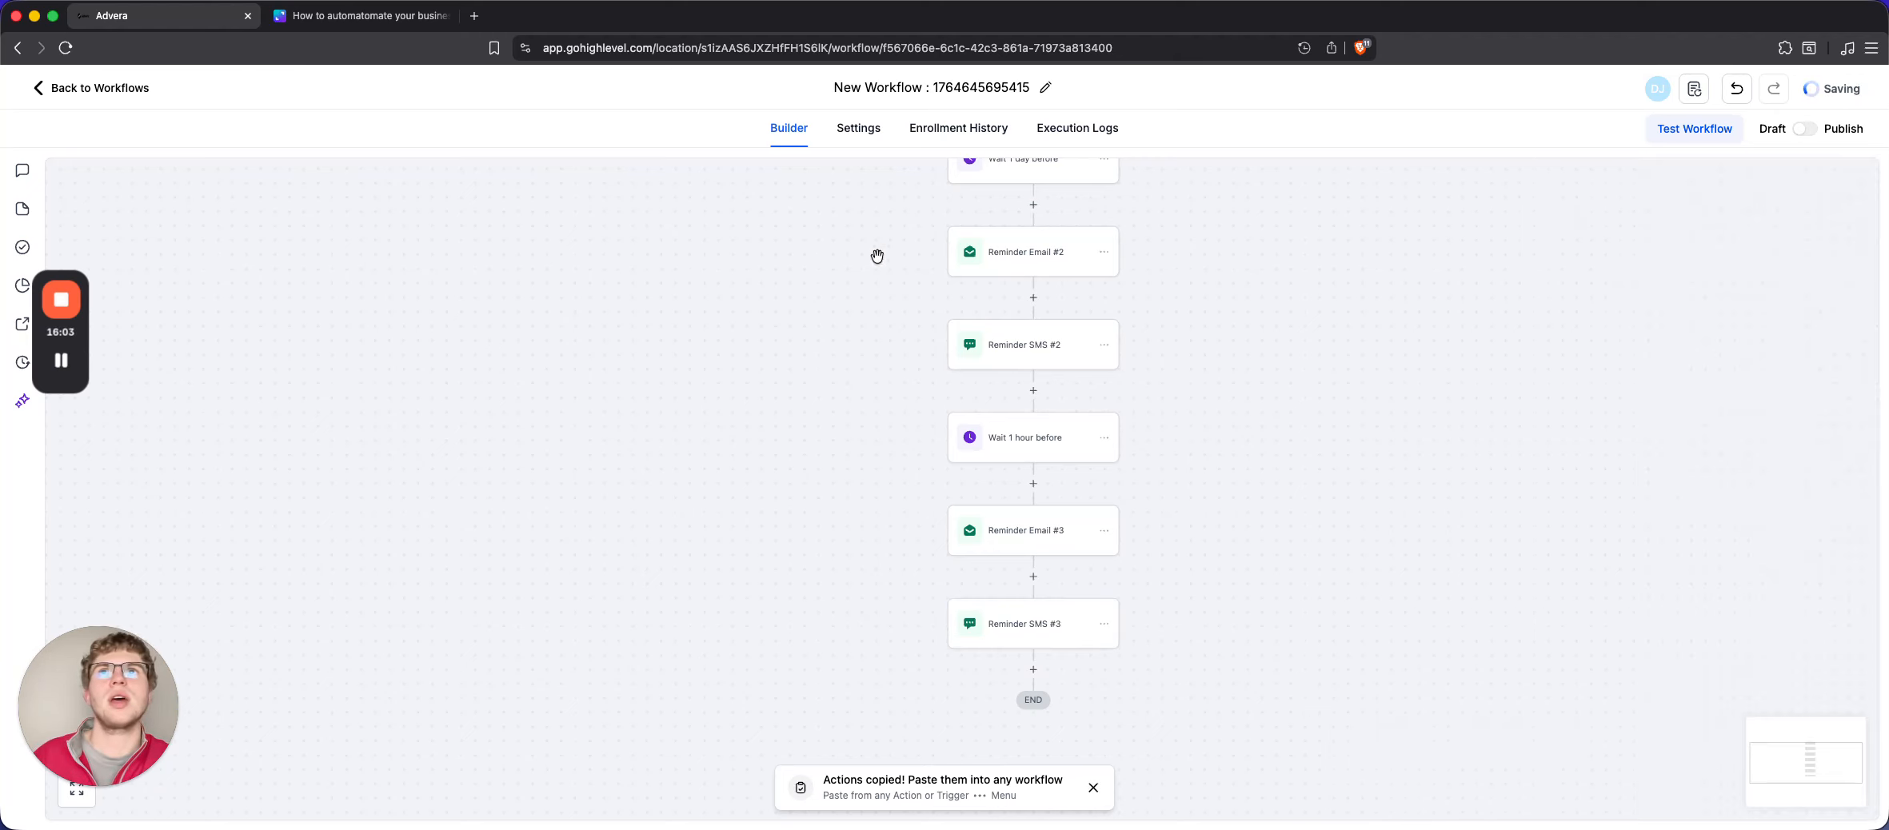
Rename the workflow "Calendar Confirmation -> Reminder"
click(950, 88)
text(Calendar)
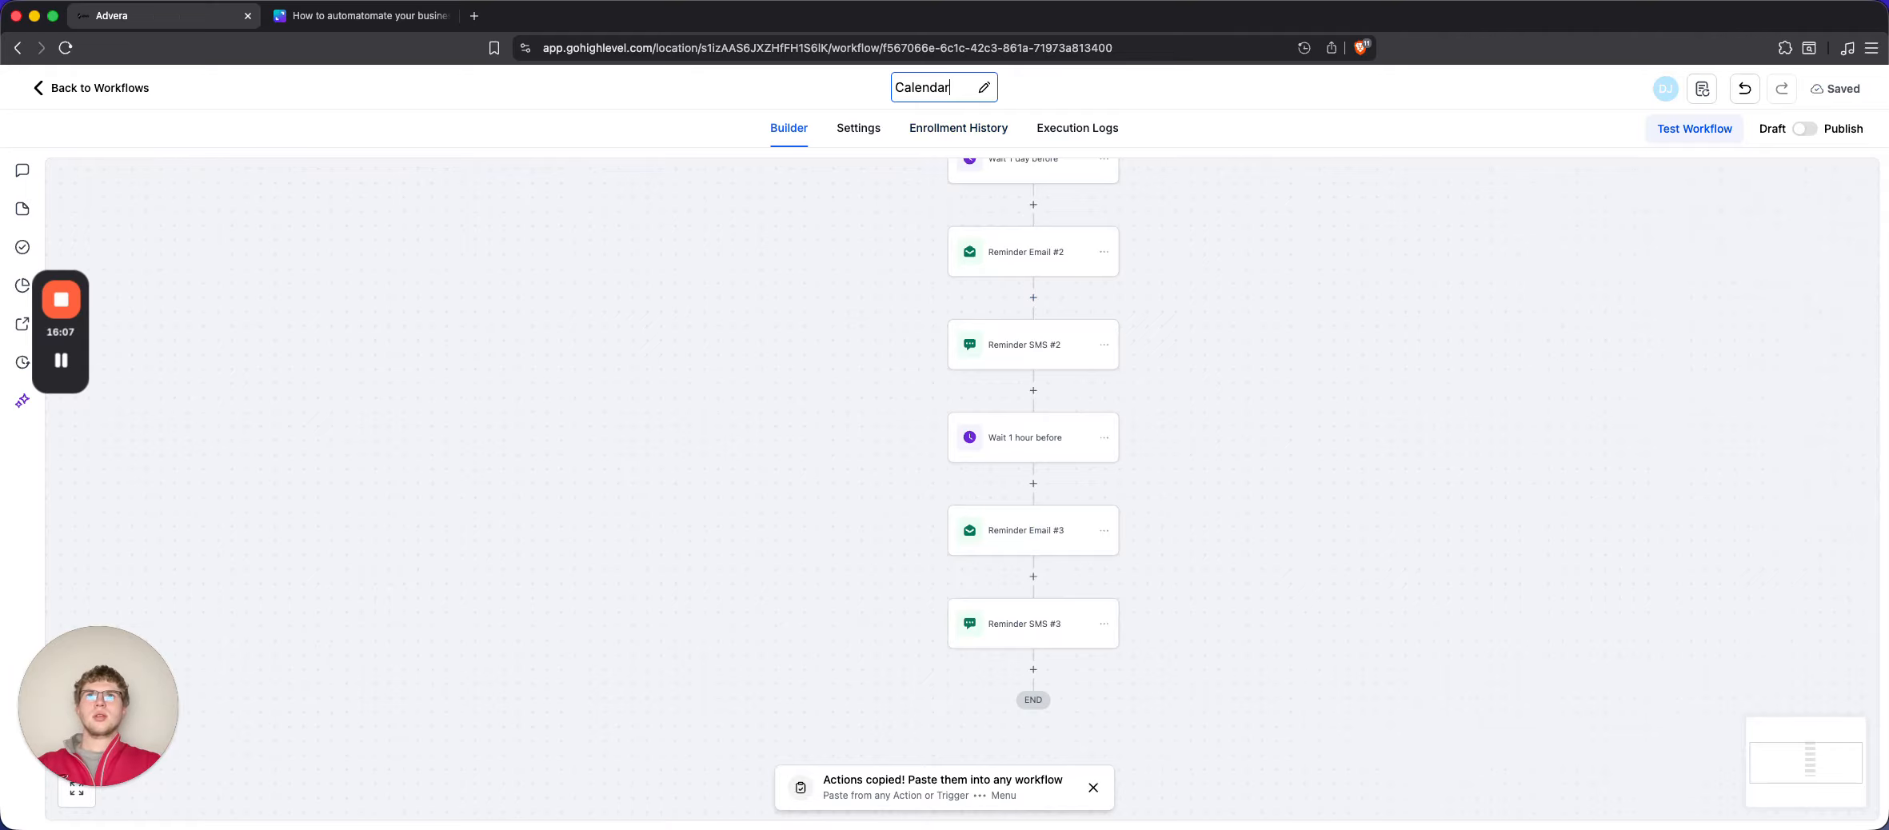
text( Confirmat)
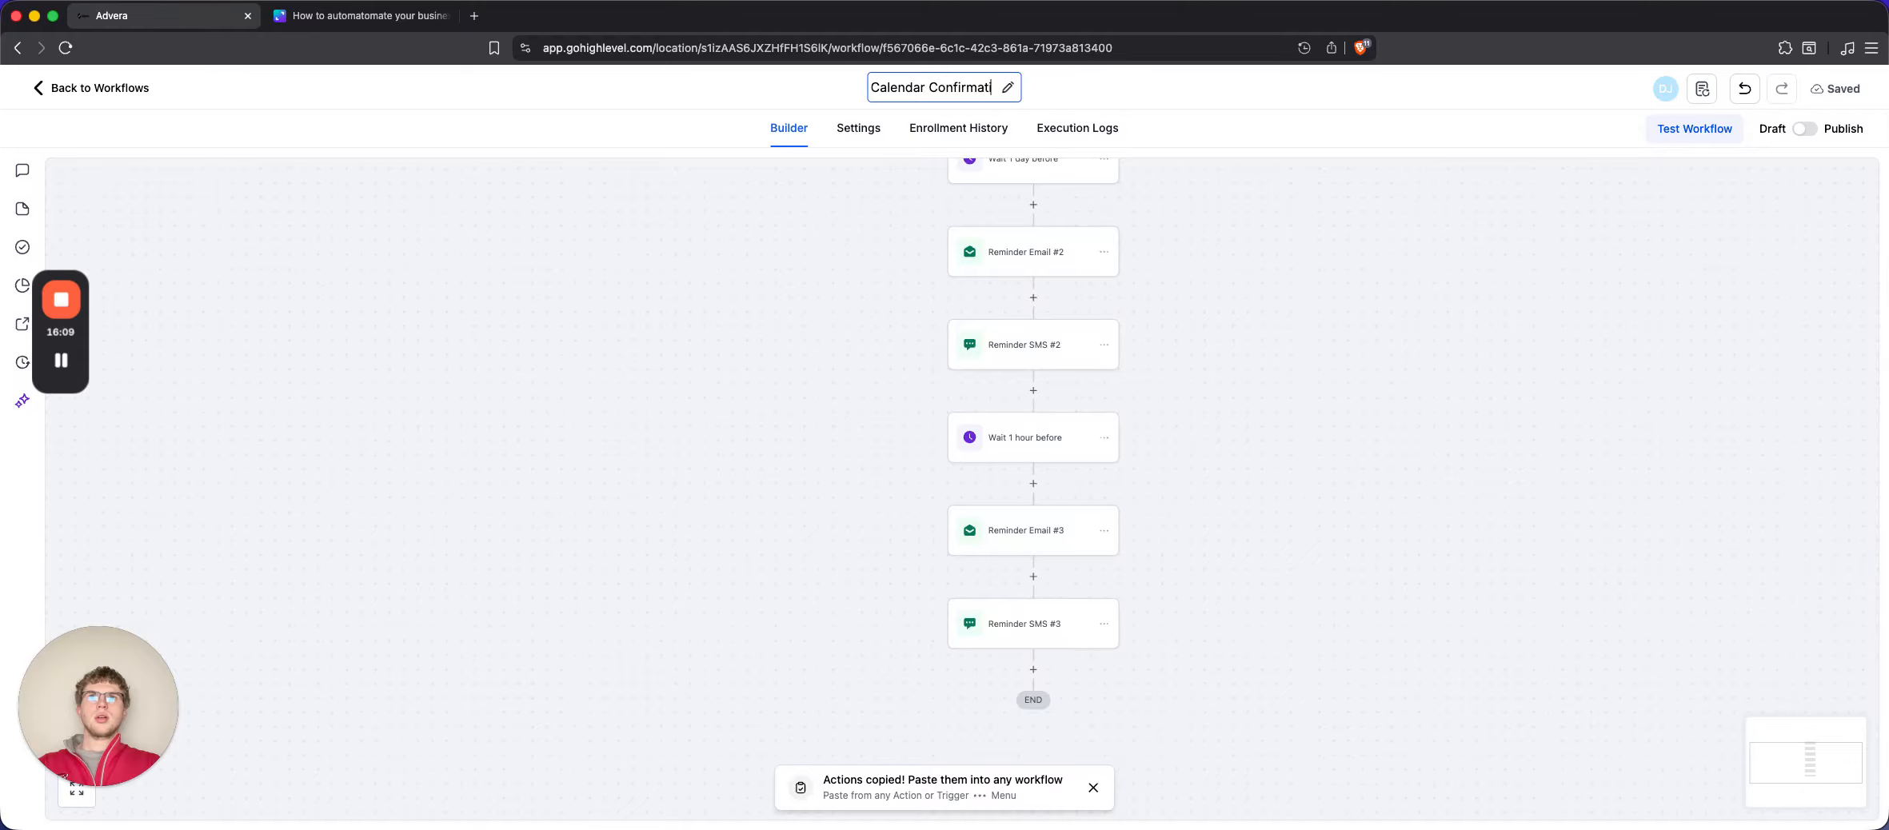
text(ion -> Reminder)
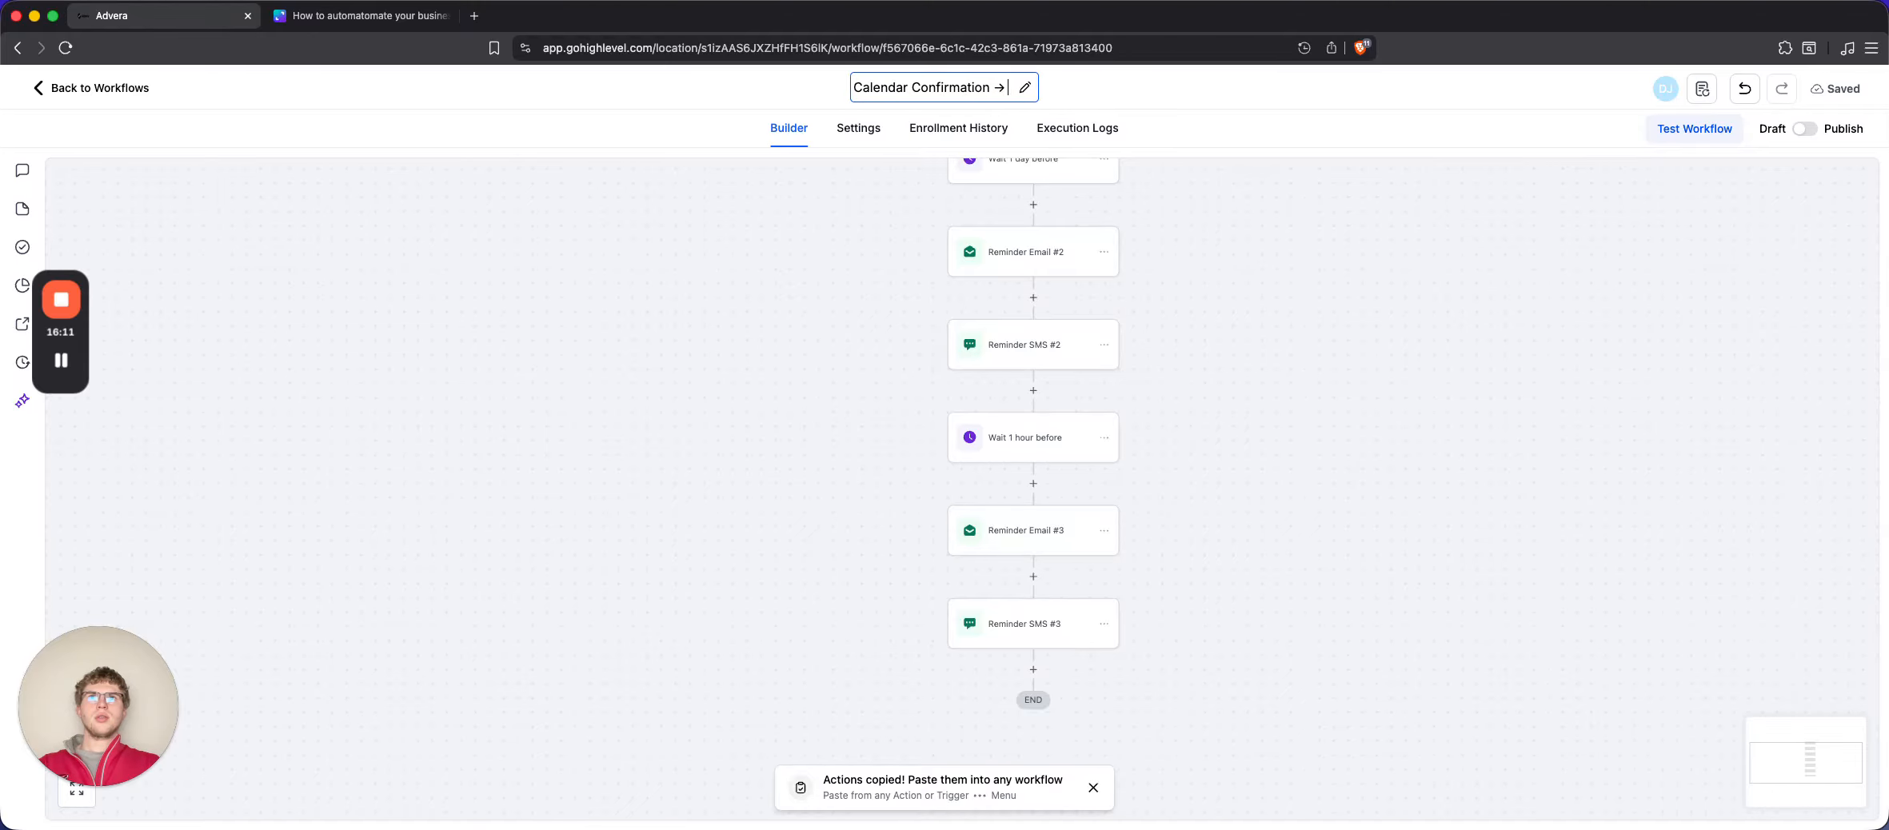
key(Return)
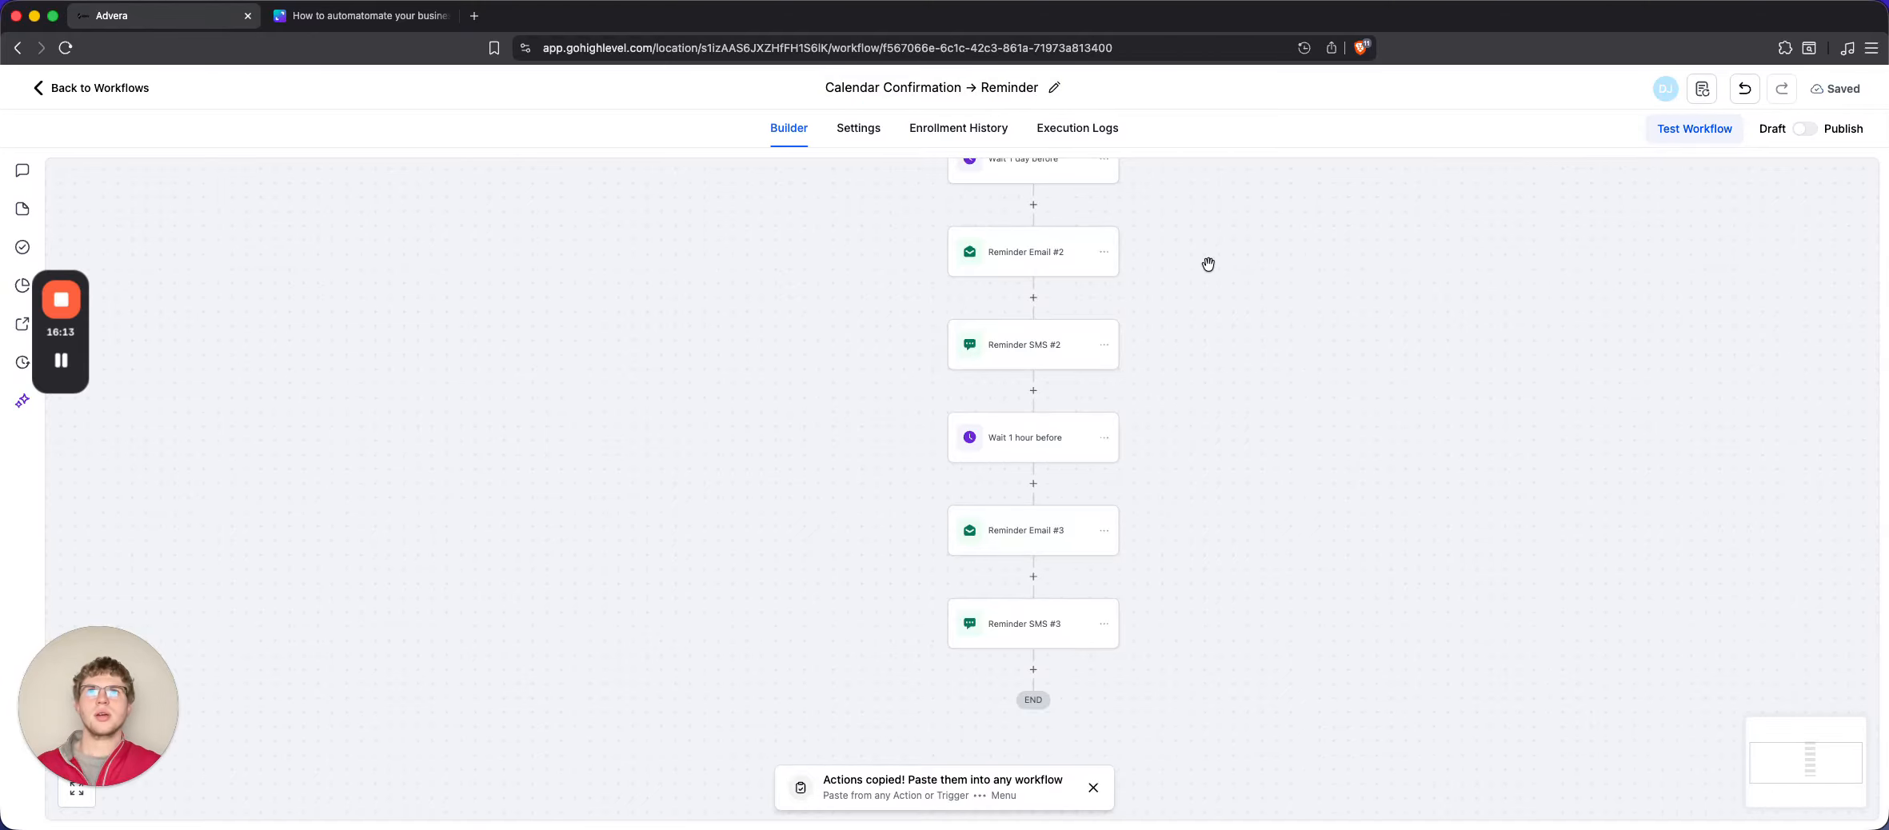
Review the whole workflow from the booked-appointment trigger through the confirmations, tag, opportunity update, waits and reminders to the end
scroll(1208, 264, up, 8)
scroll(1208, 264, up, 6)
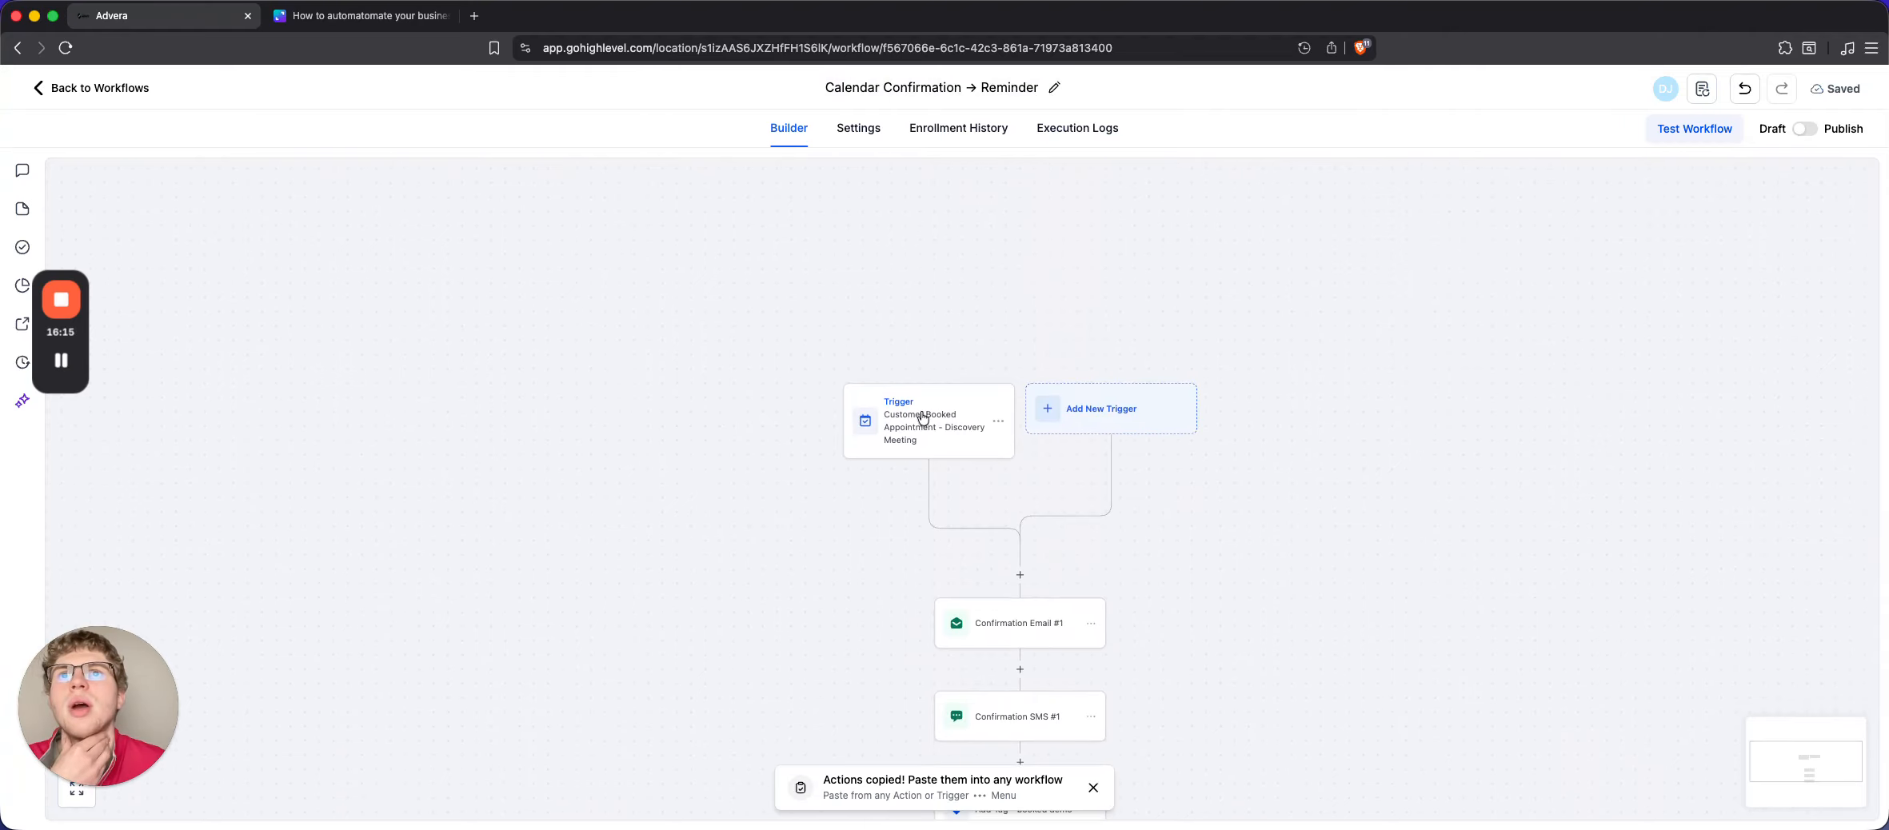
scroll(916, 440, up, 4)
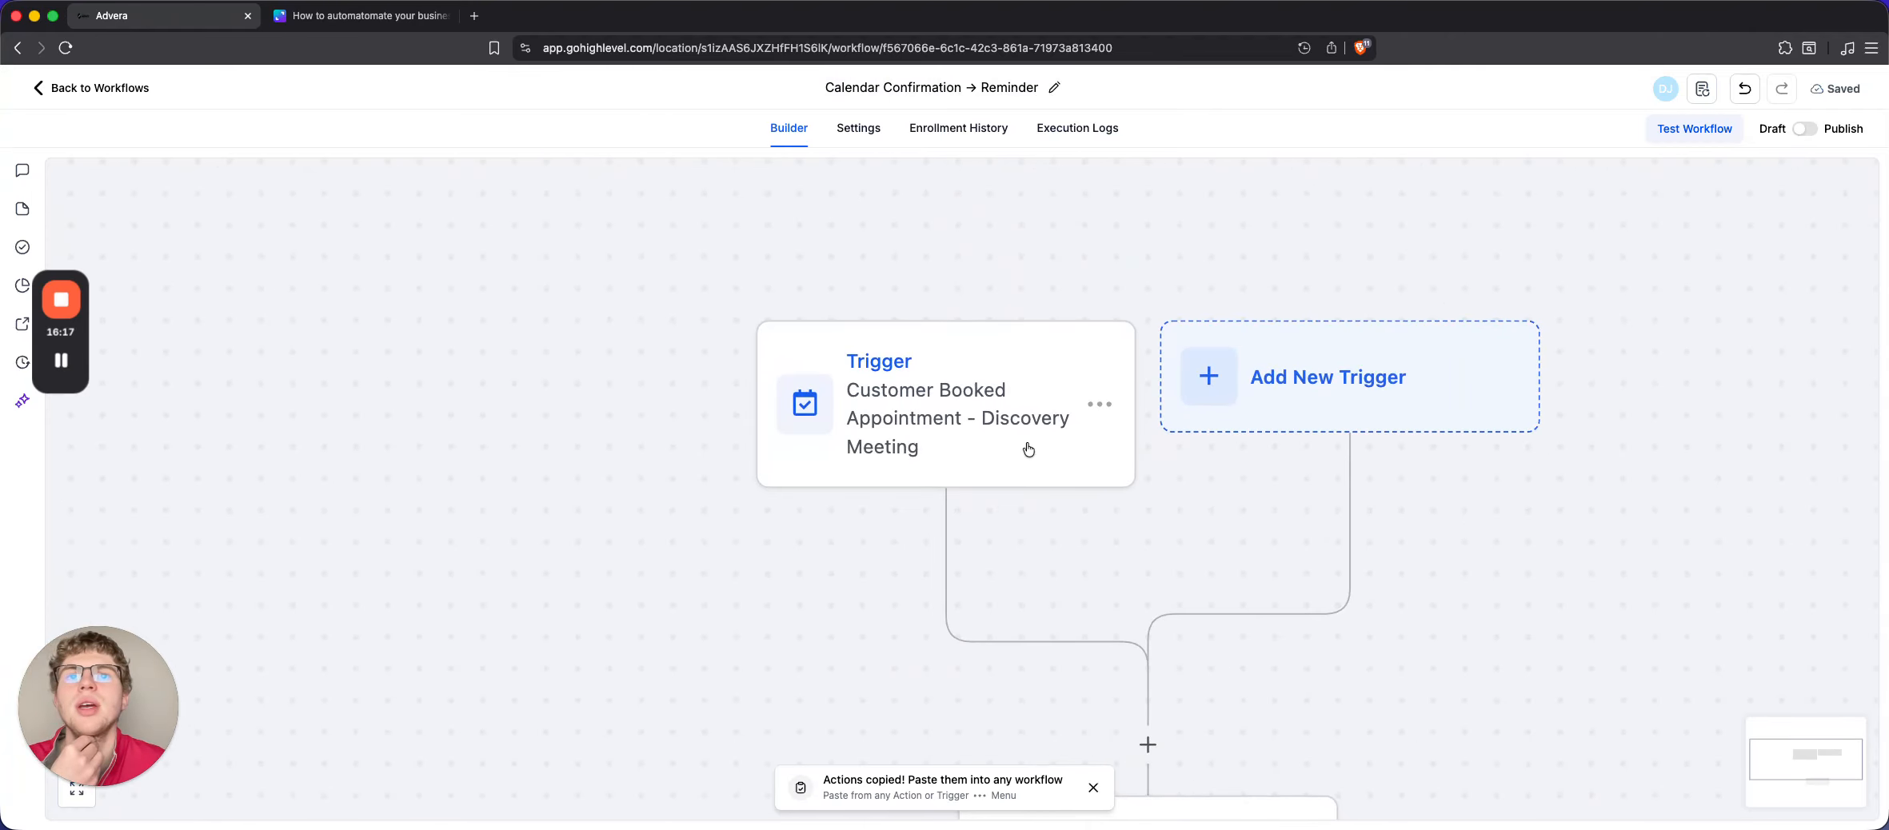
scroll(1025, 442, down, 8)
scroll(1027, 442, down, 5)
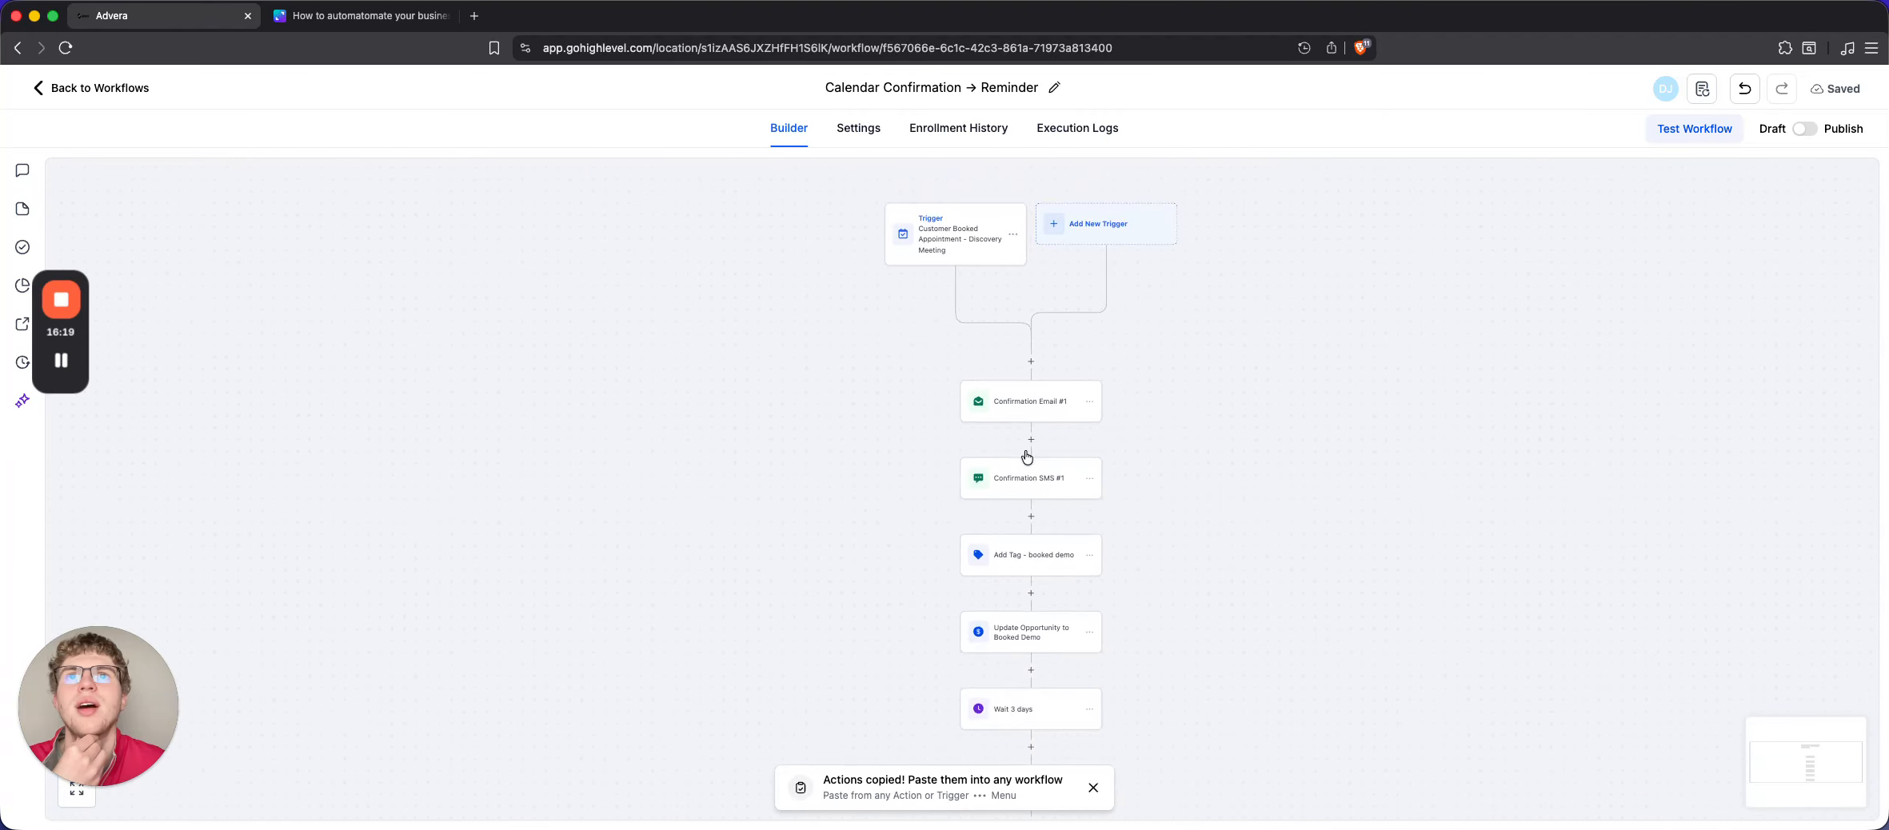
mouse_move(1047, 441)
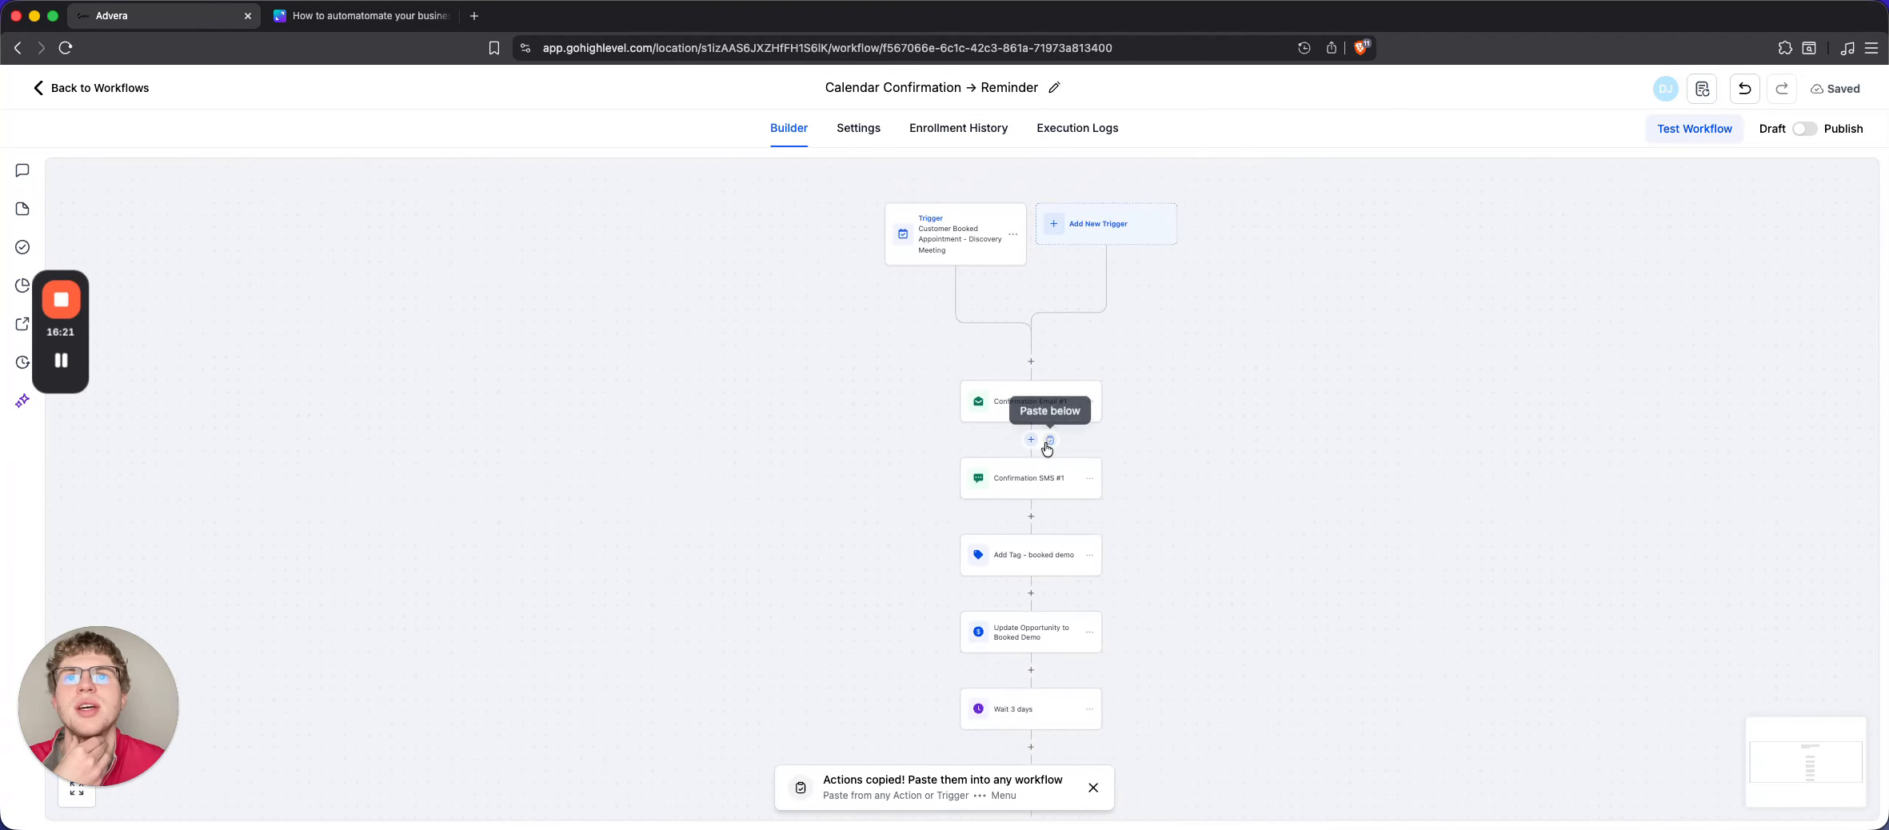
scroll(1047, 448, up, 2)
scroll(1048, 449, up, 5)
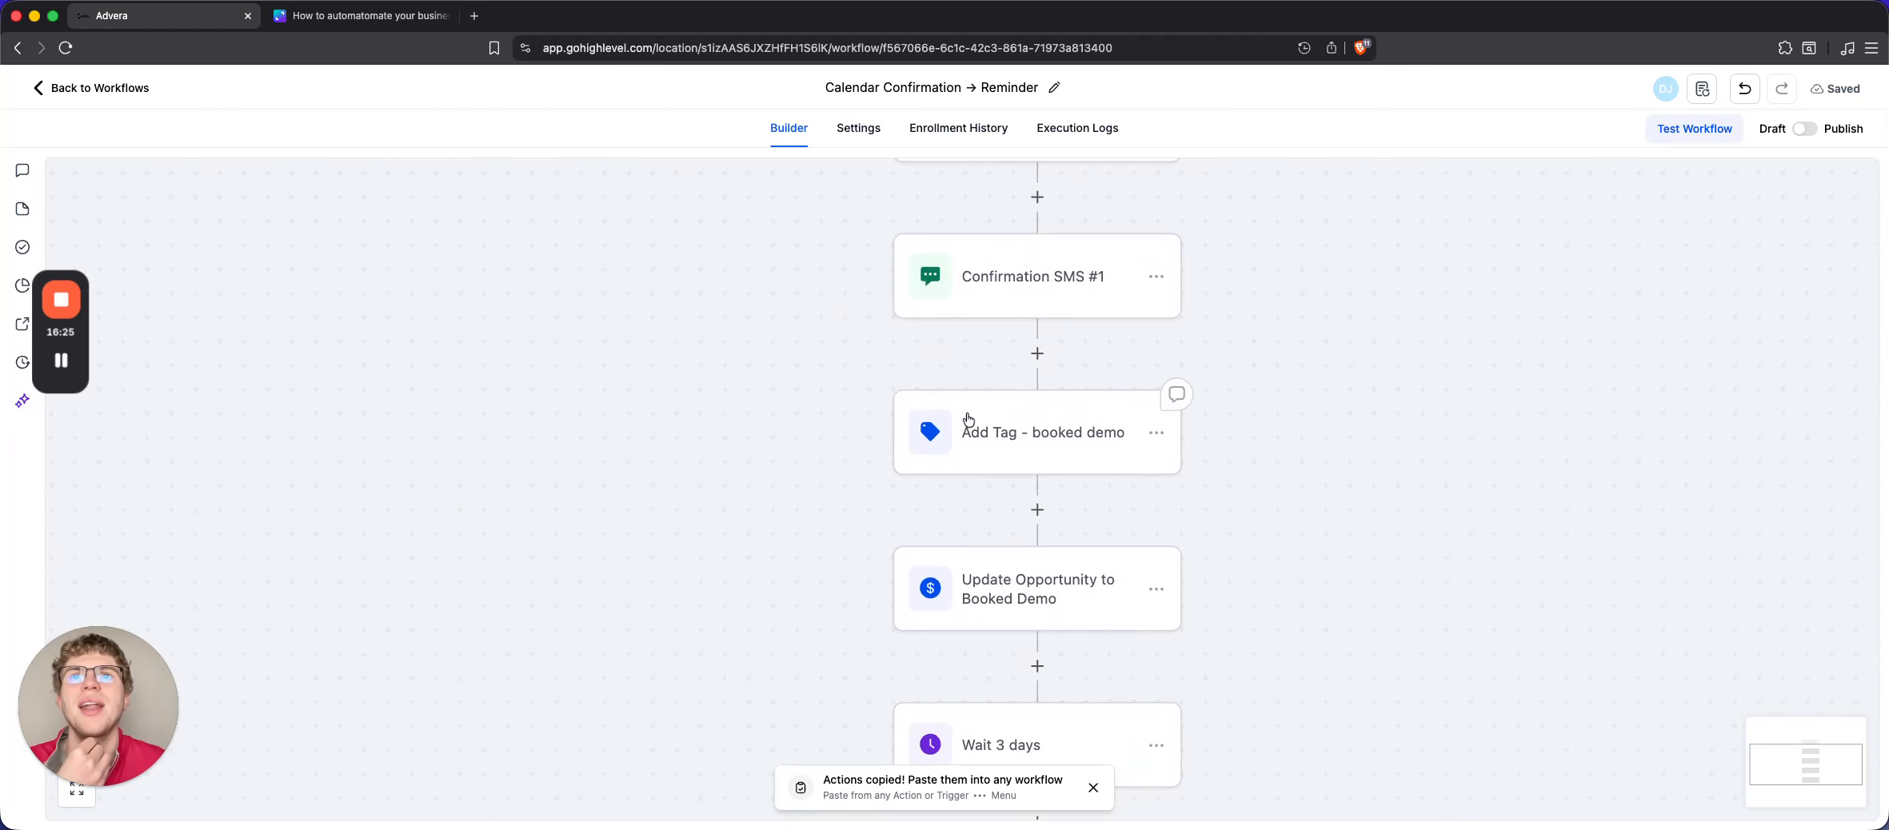
scroll(1100, 436, down, 3)
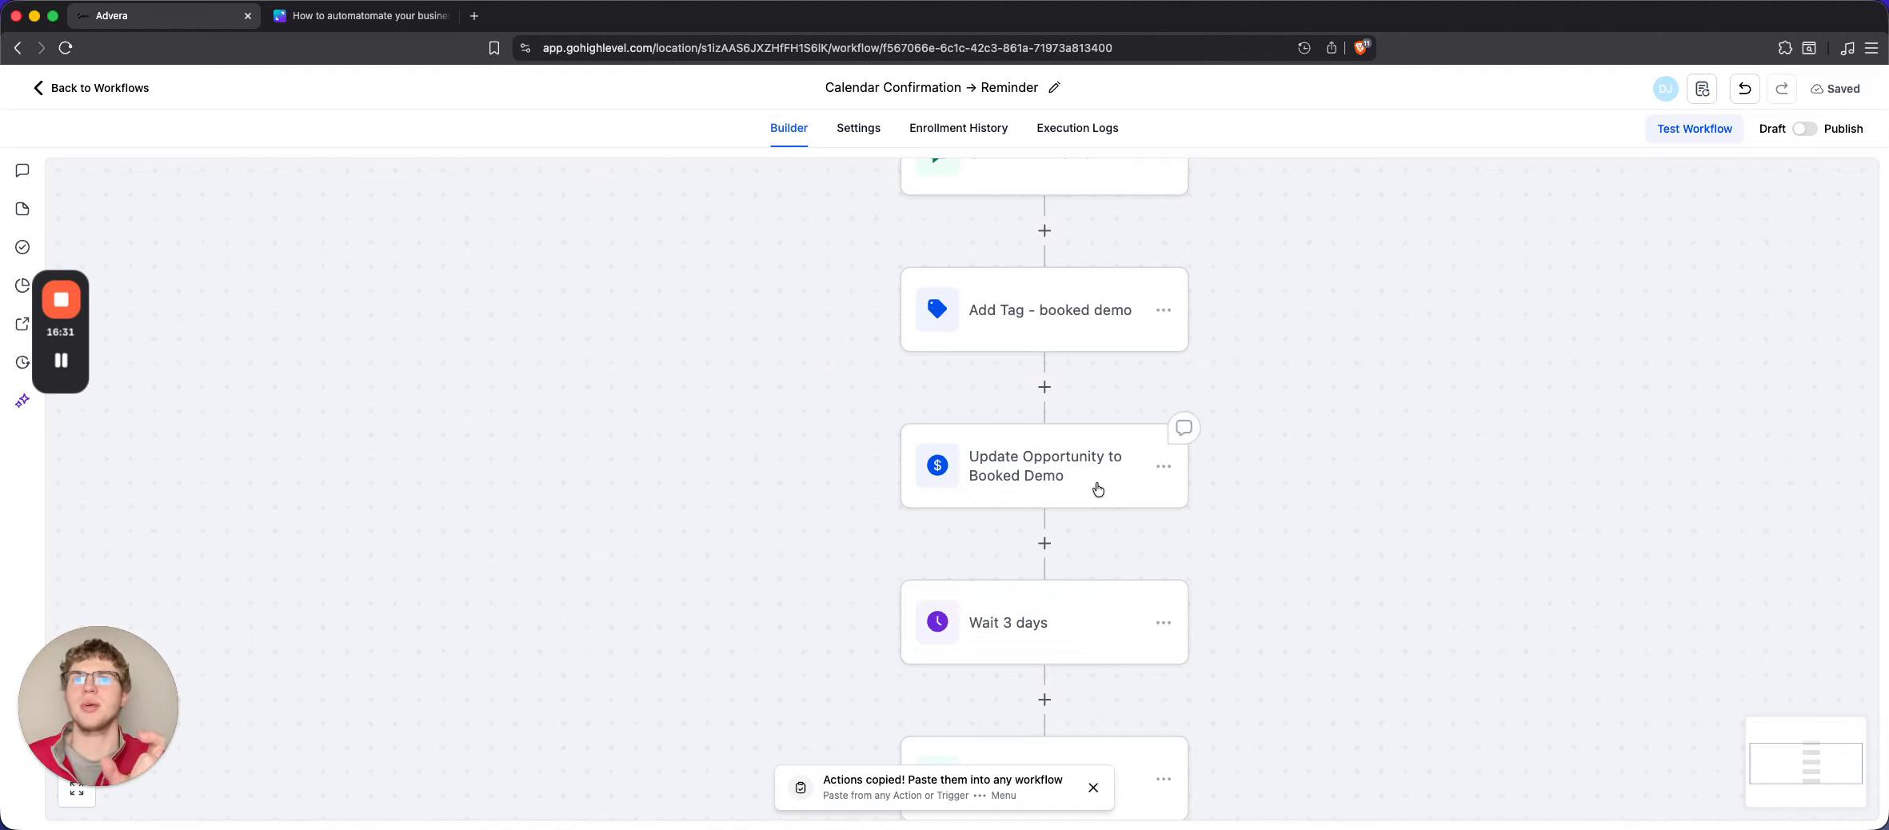
scroll(1098, 490, down, 3)
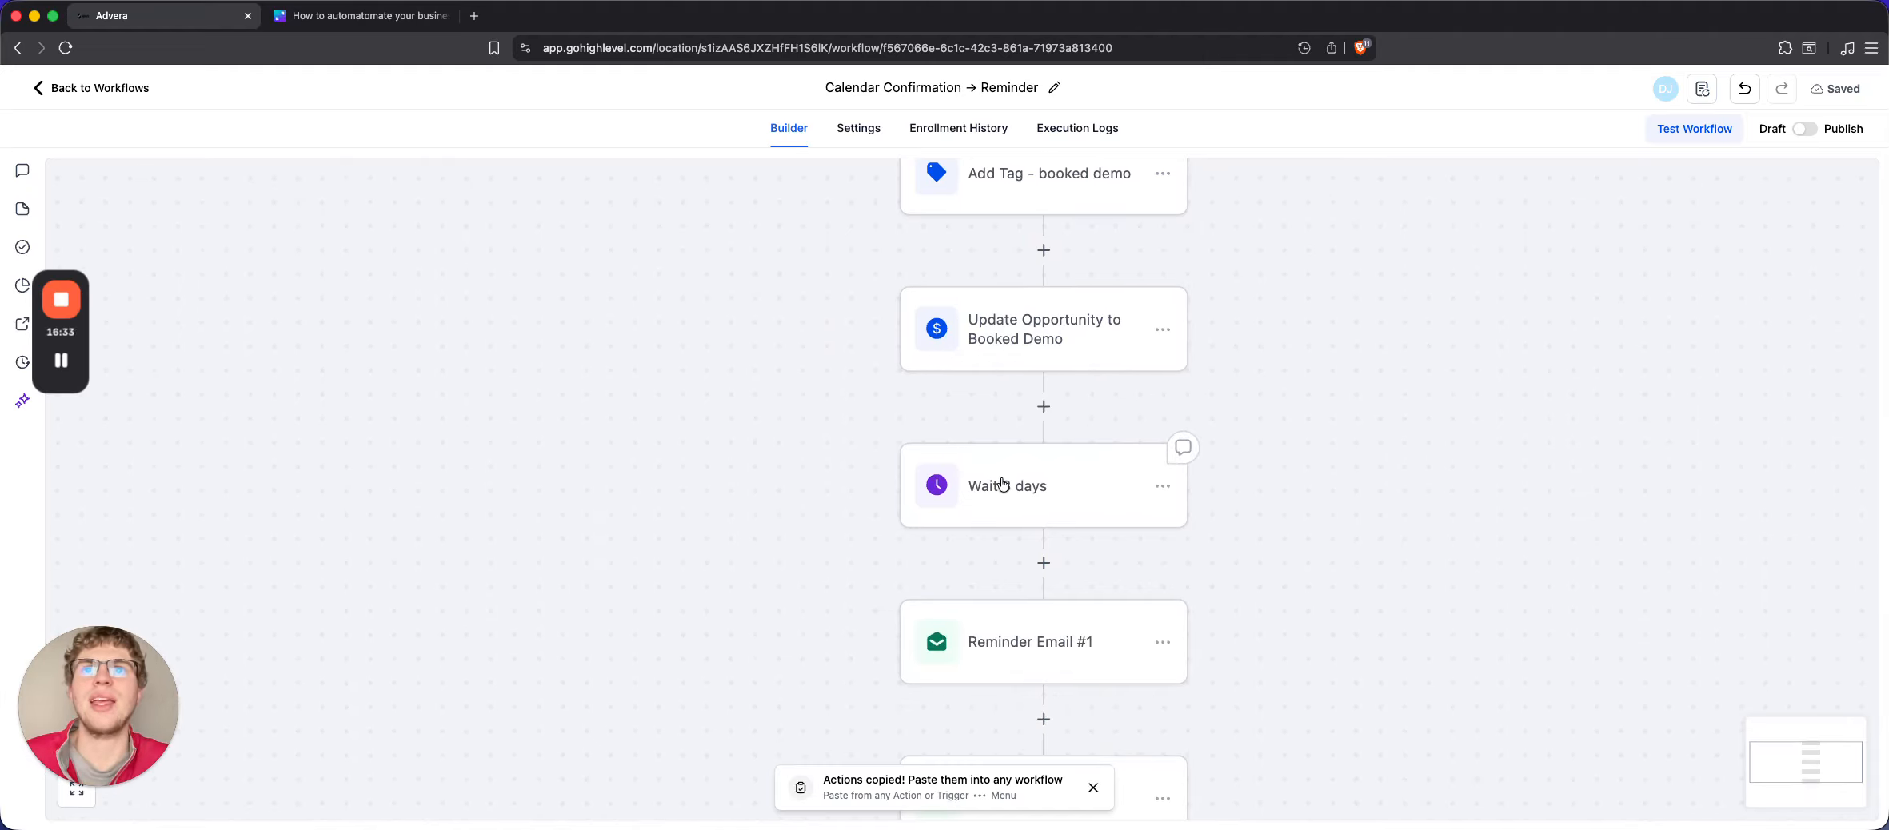
scroll(1072, 493, down, 5)
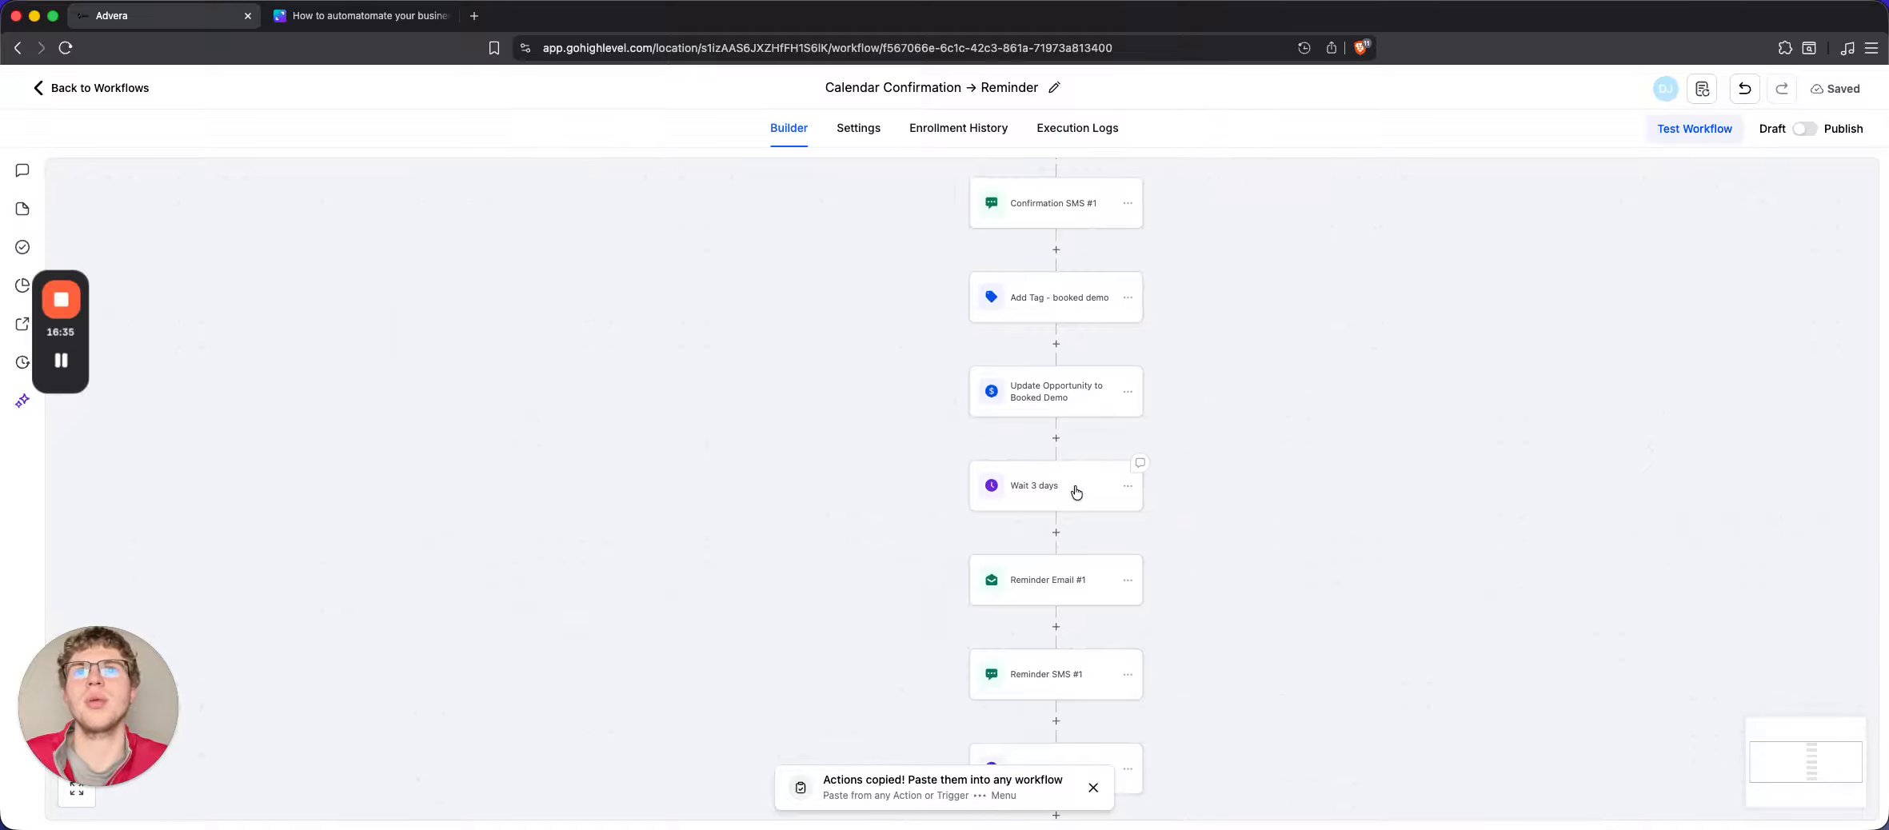
scroll(1077, 492, up, 5)
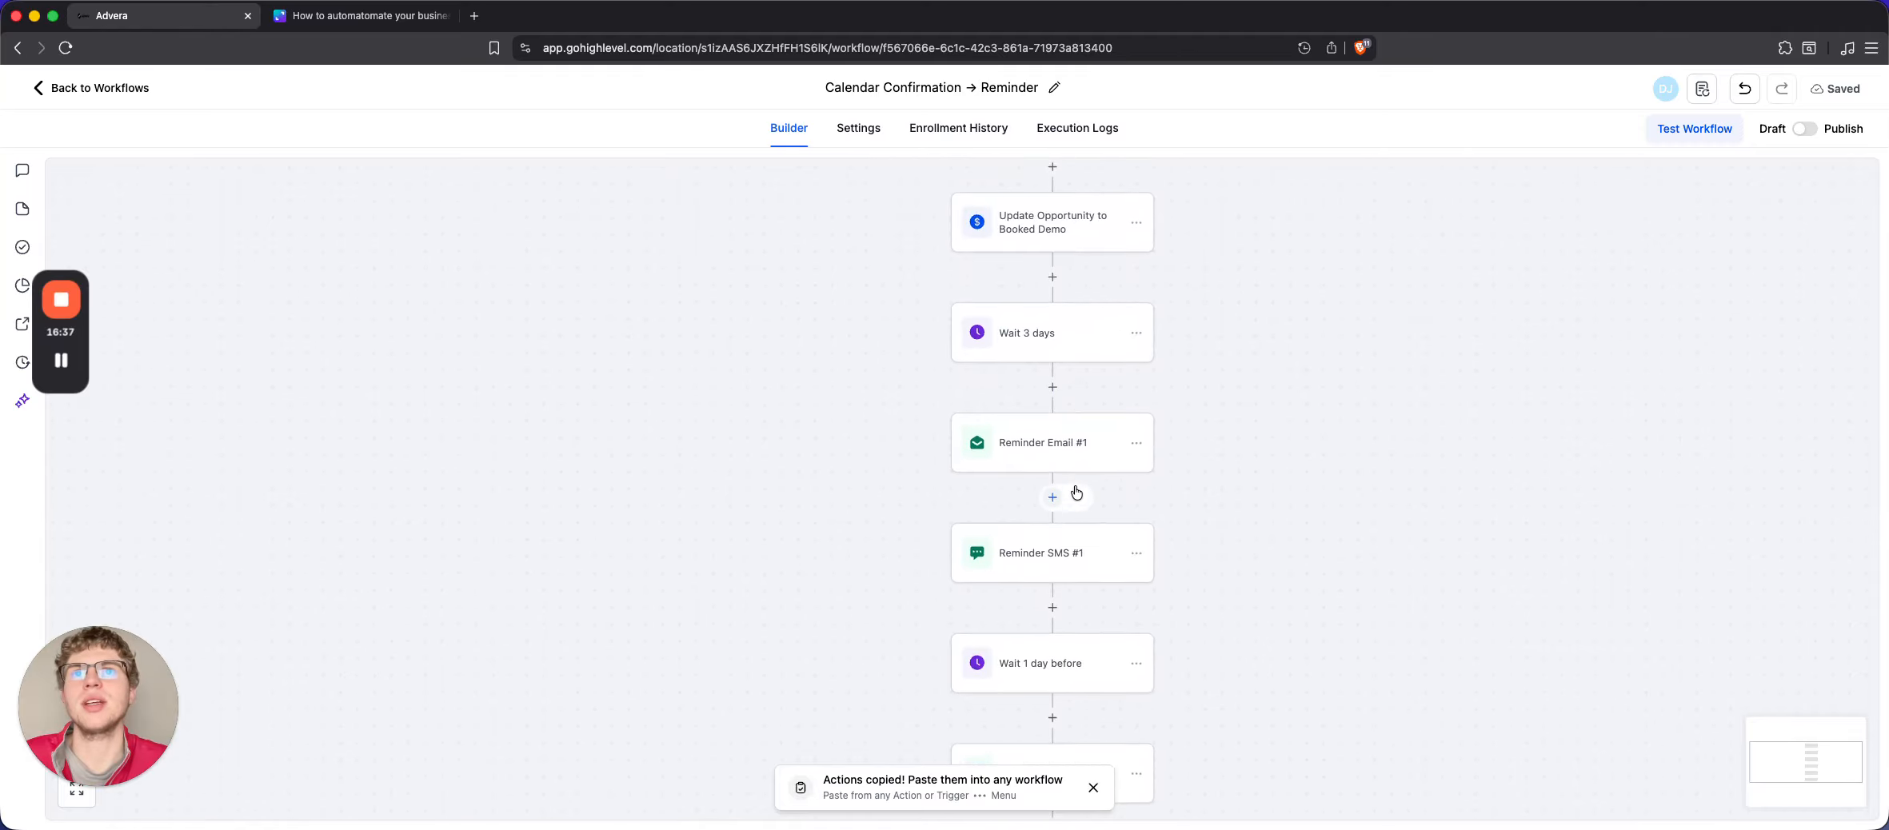
scroll(1076, 493, down, 1)
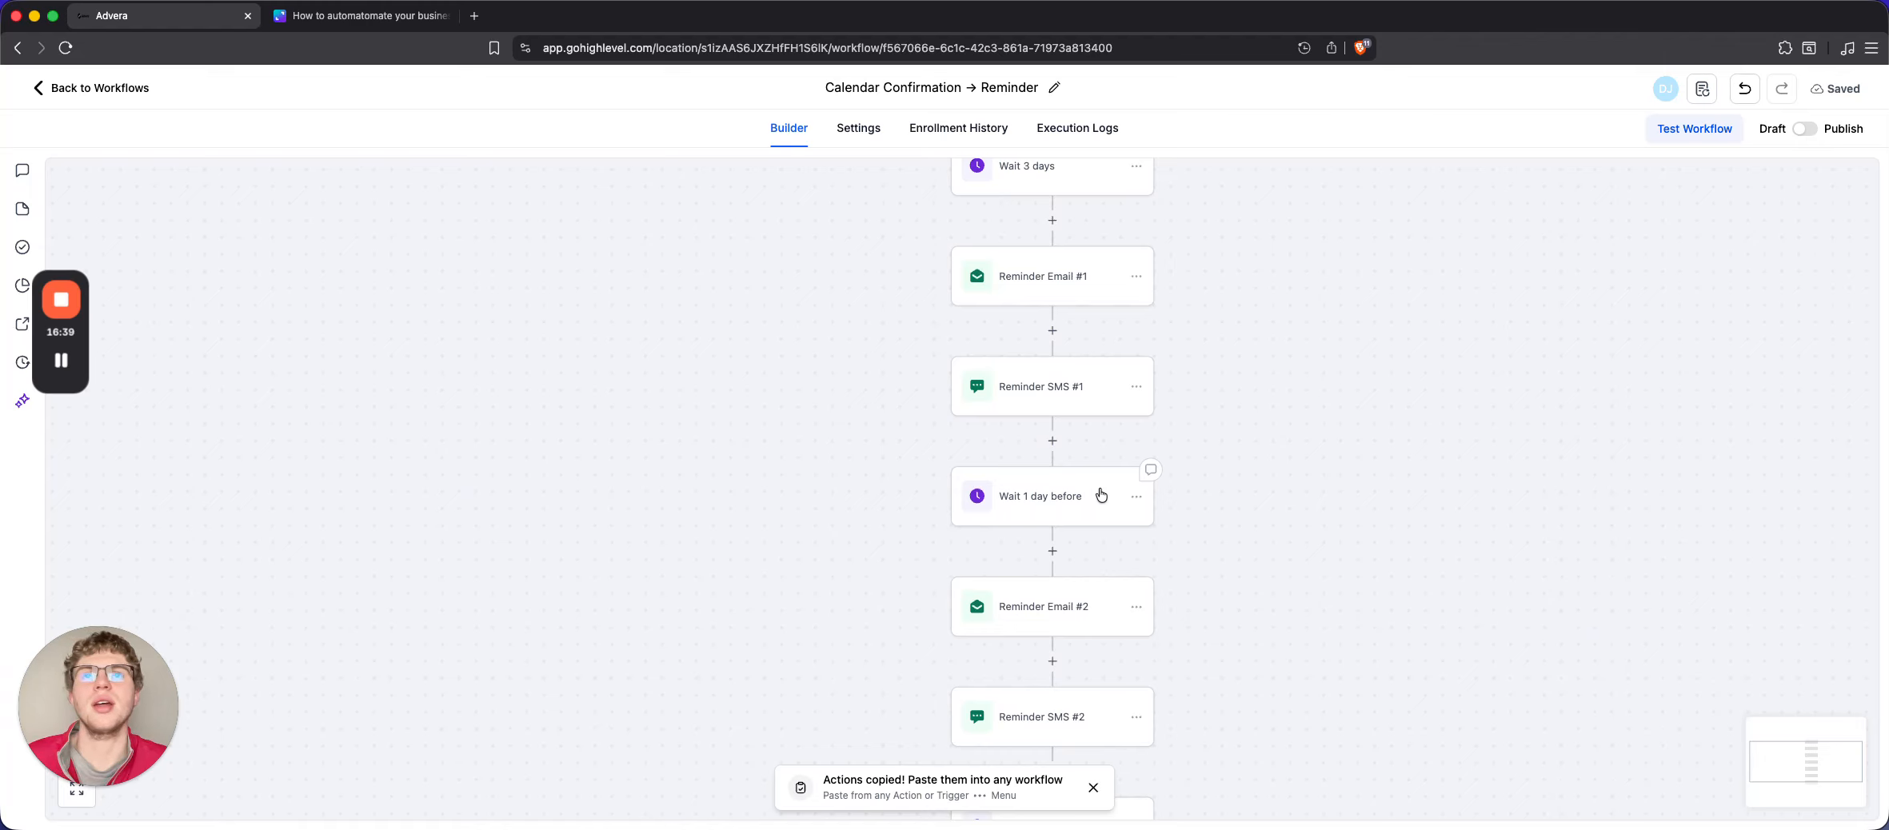
scroll(1029, 530, down, 5)
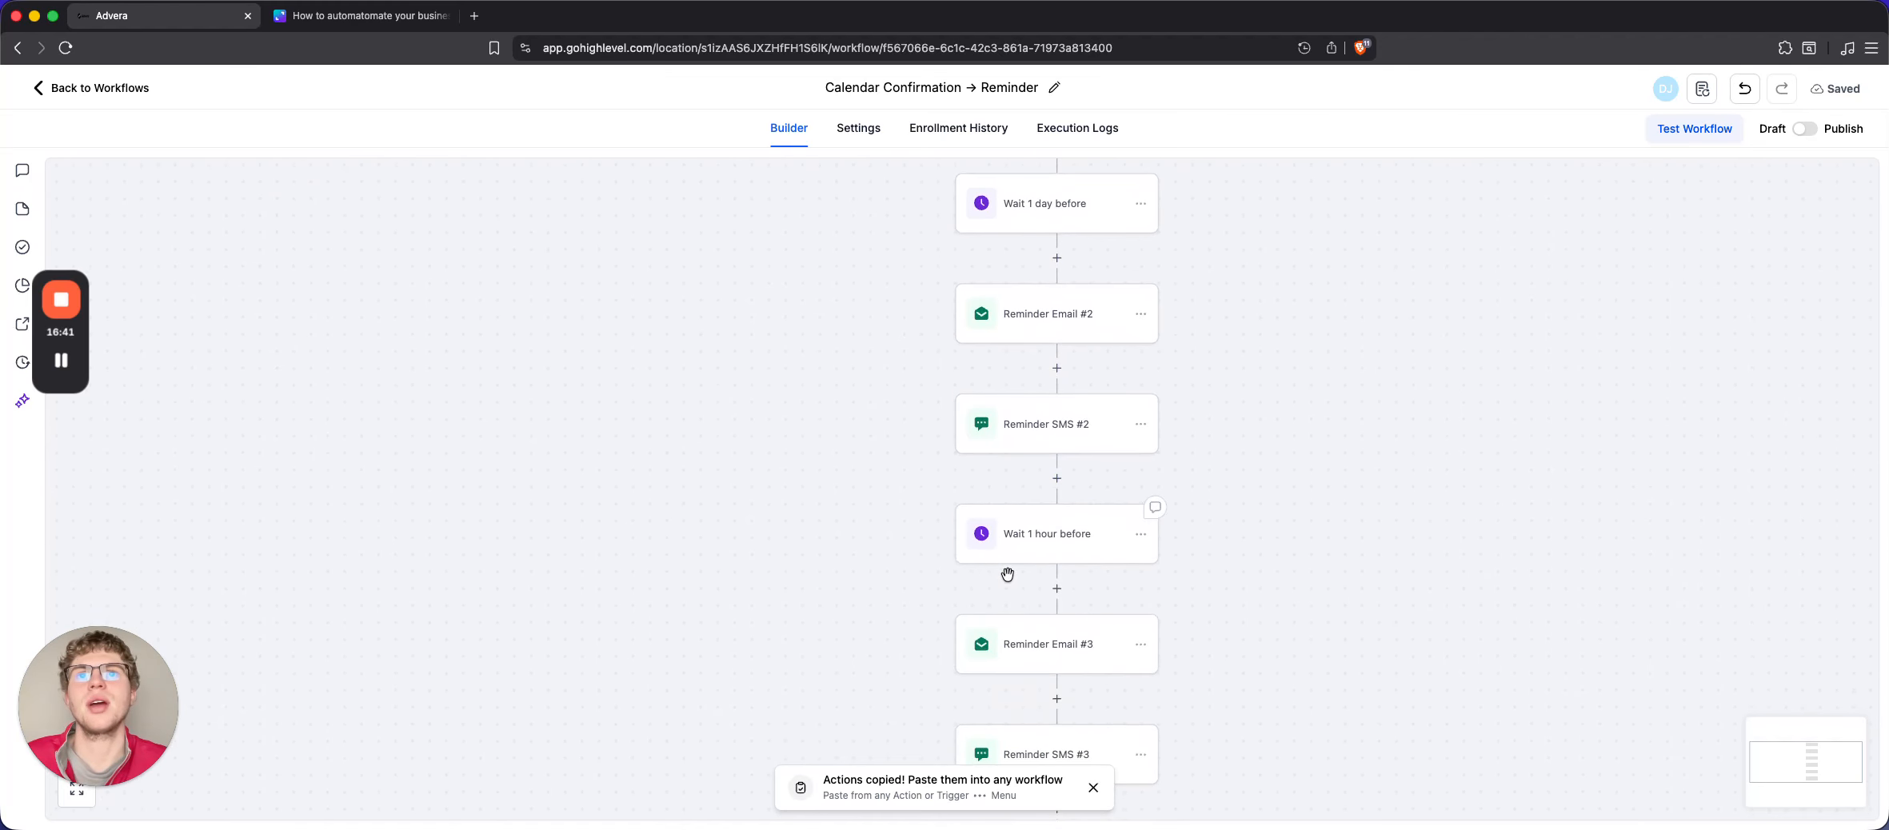
scroll(1067, 529, up, 10)
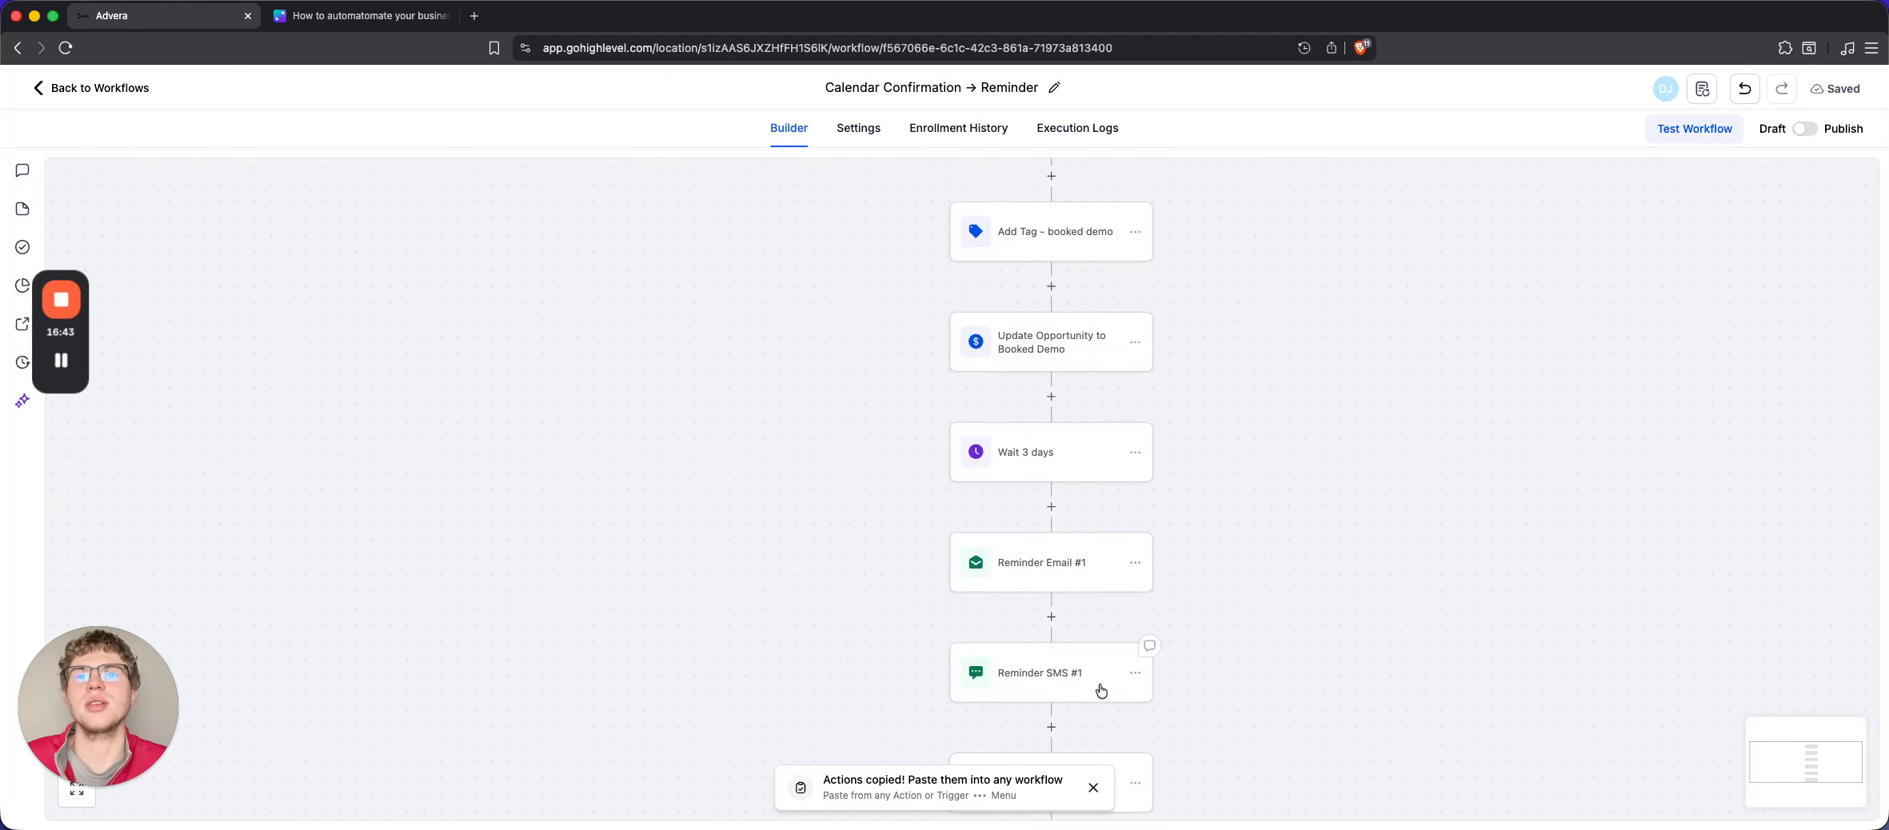
scroll(1098, 688, down, 4)
scroll(1098, 687, down, 10)
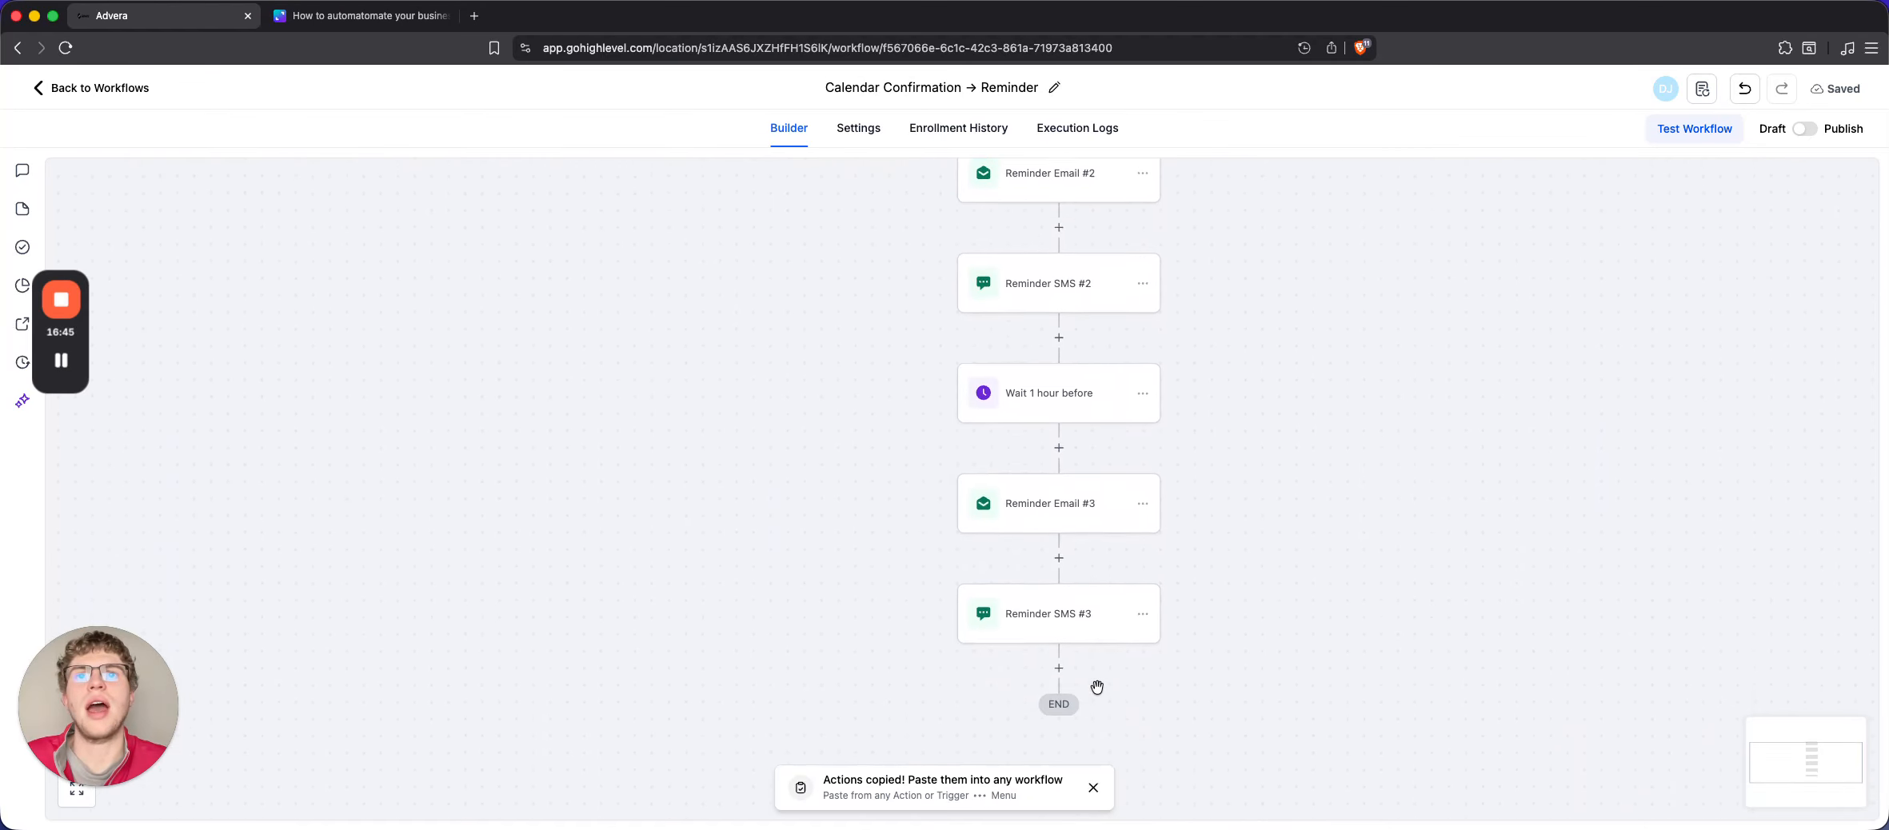
scroll(1098, 687, down, 5)
scroll(1099, 692, up, 8)
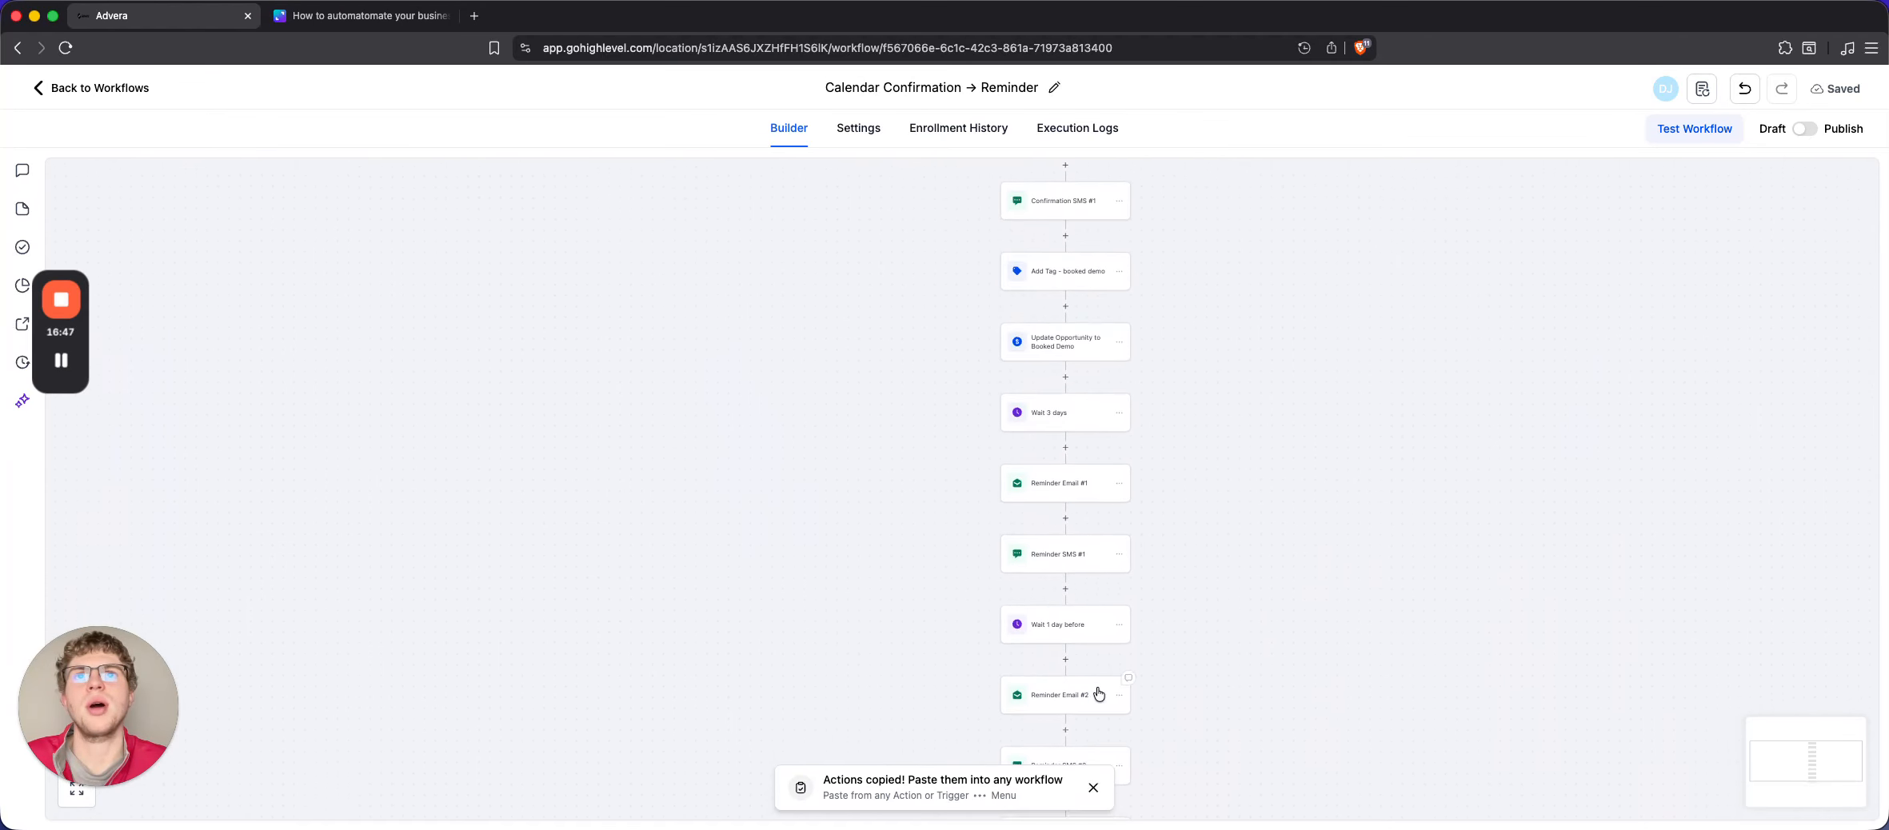
scroll(1099, 694, up, 4)
scroll(1099, 694, up, 3)
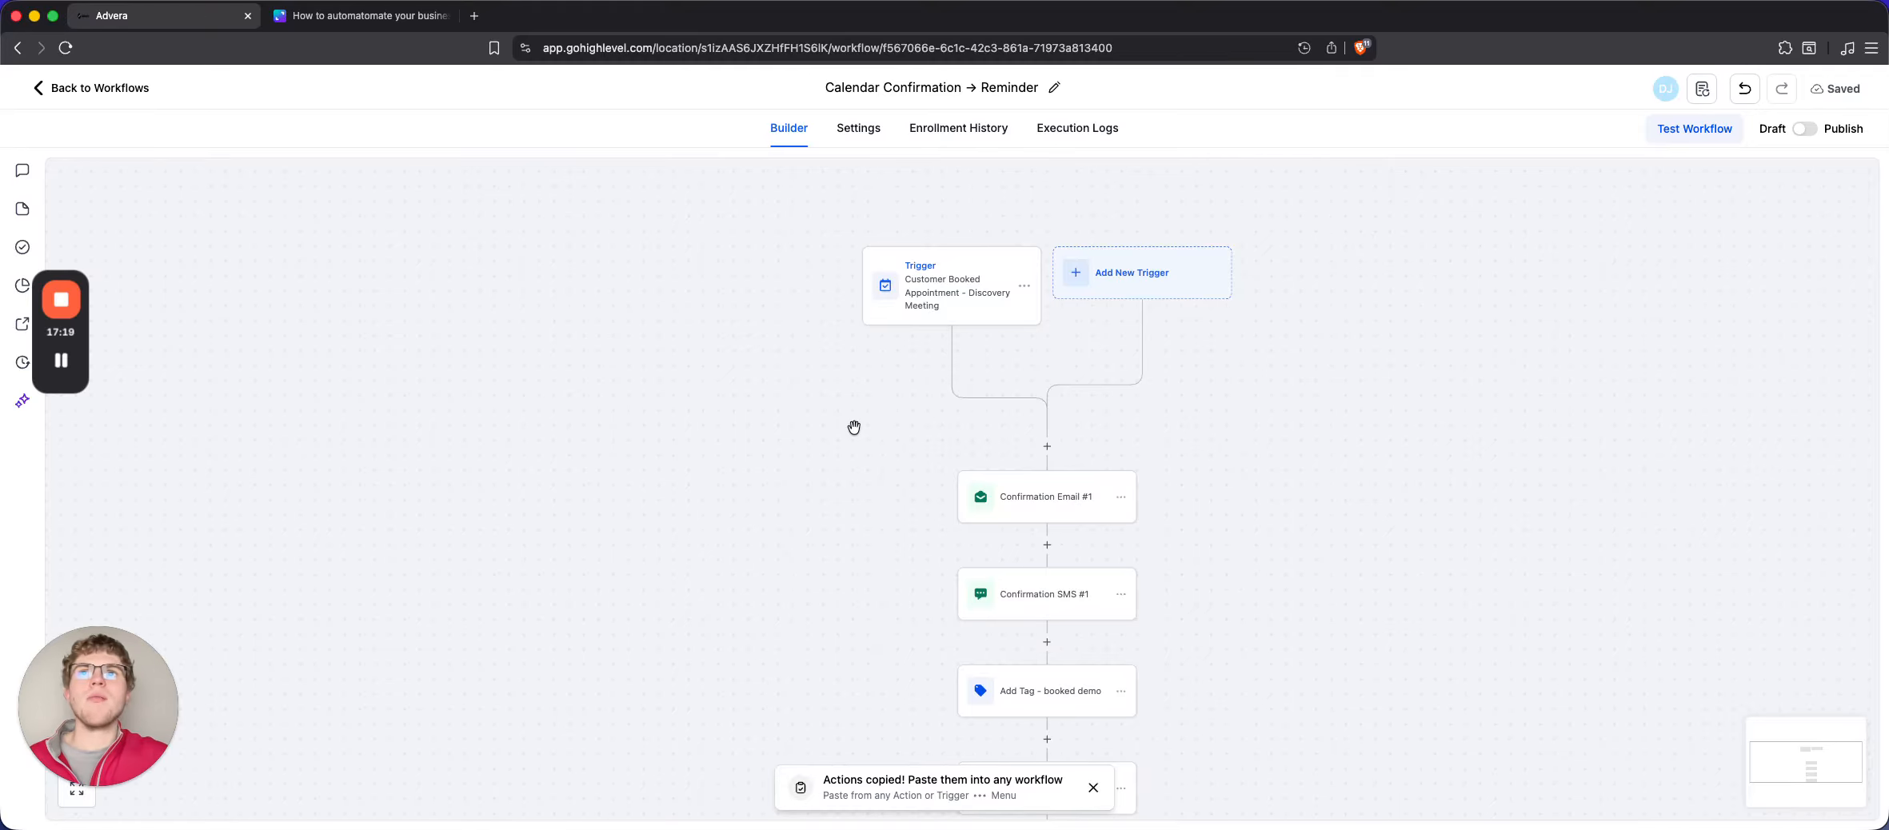
Return to the workflow list, reopen the Calendar Confirmation → Reminder workflow and look through its trigger and actions
click(28, 89)
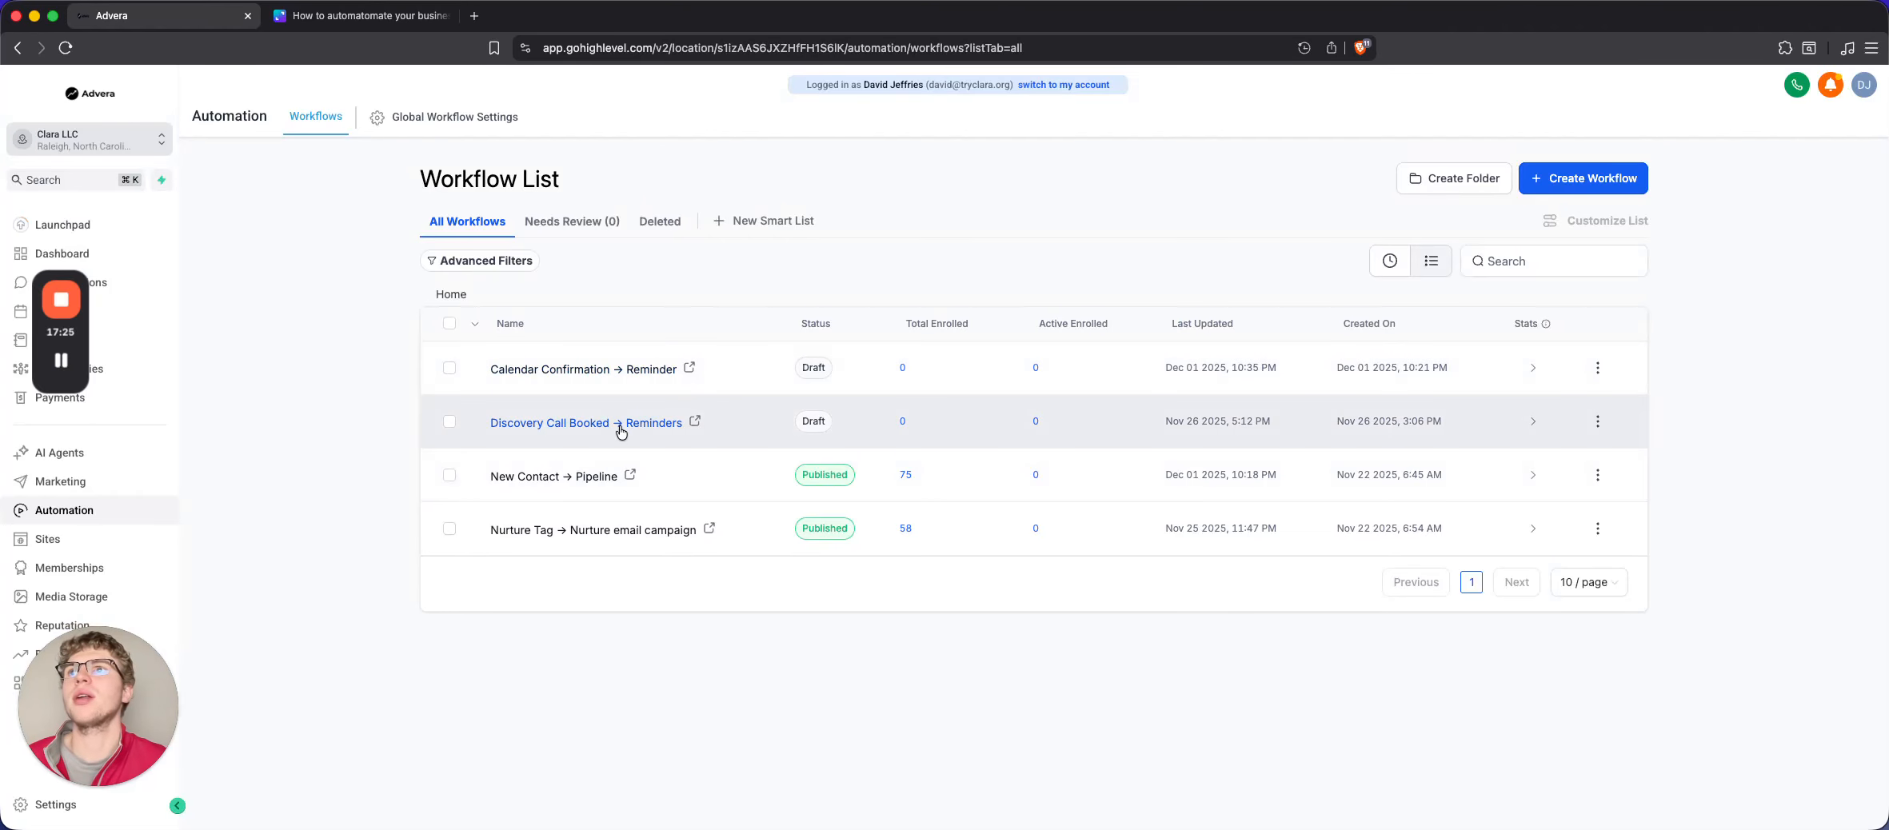
click(612, 374)
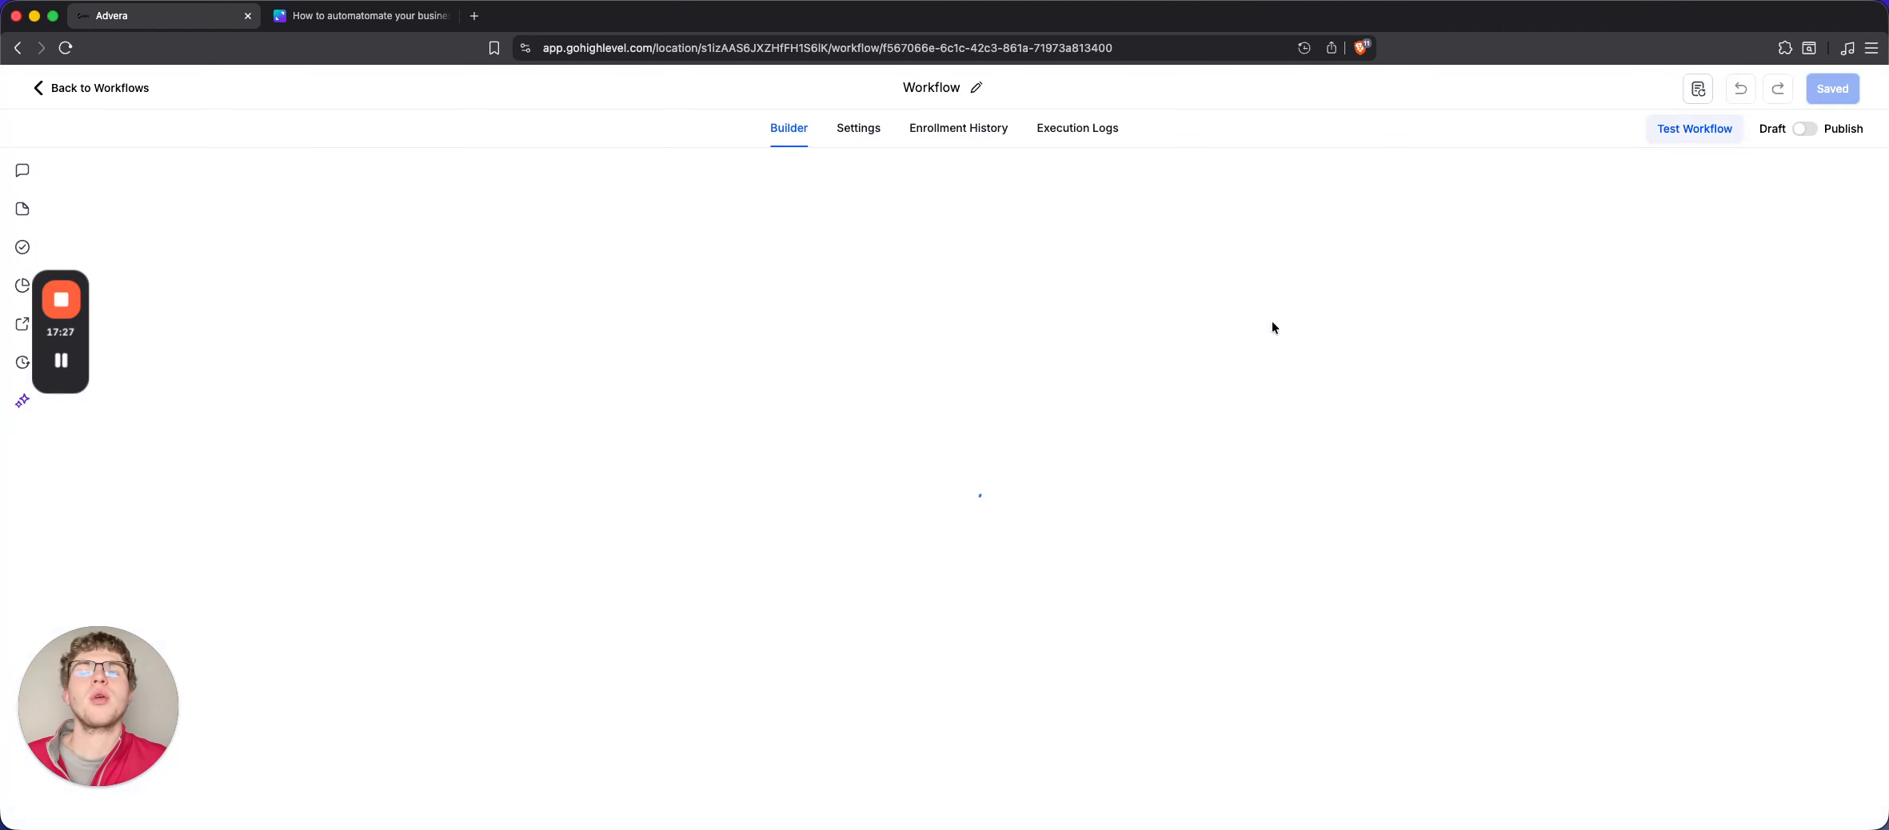
scroll(1048, 465, up, 3)
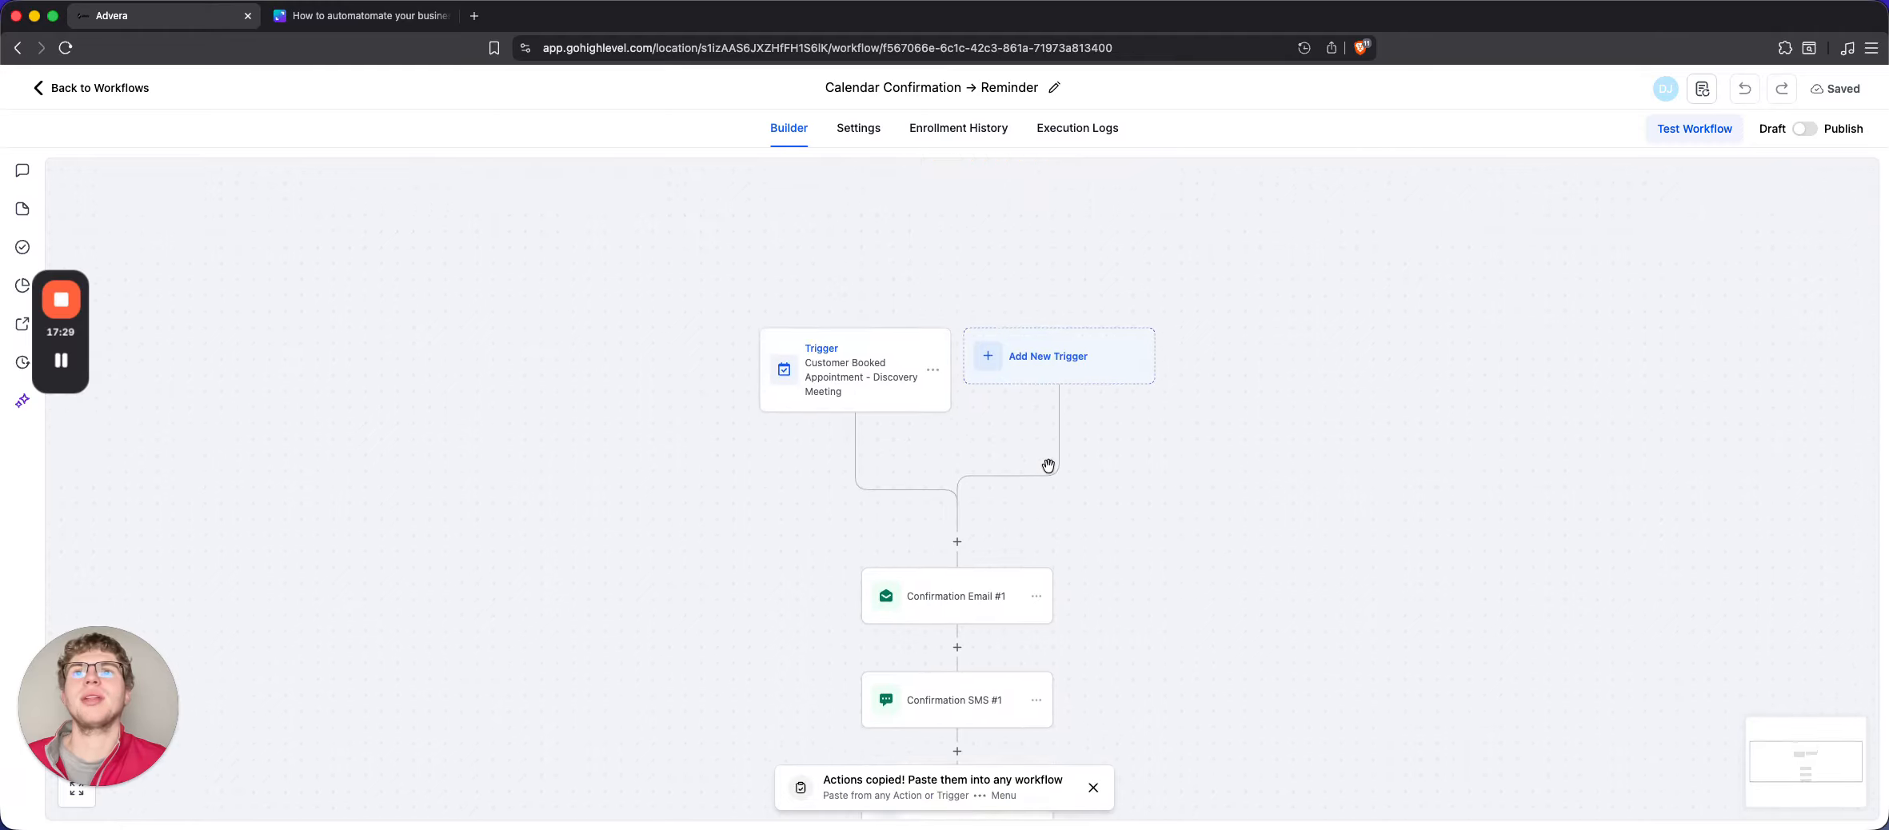
scroll(1047, 465, down, 6)
scroll(1047, 465, up, 3)
scroll(1047, 466, down, 10)
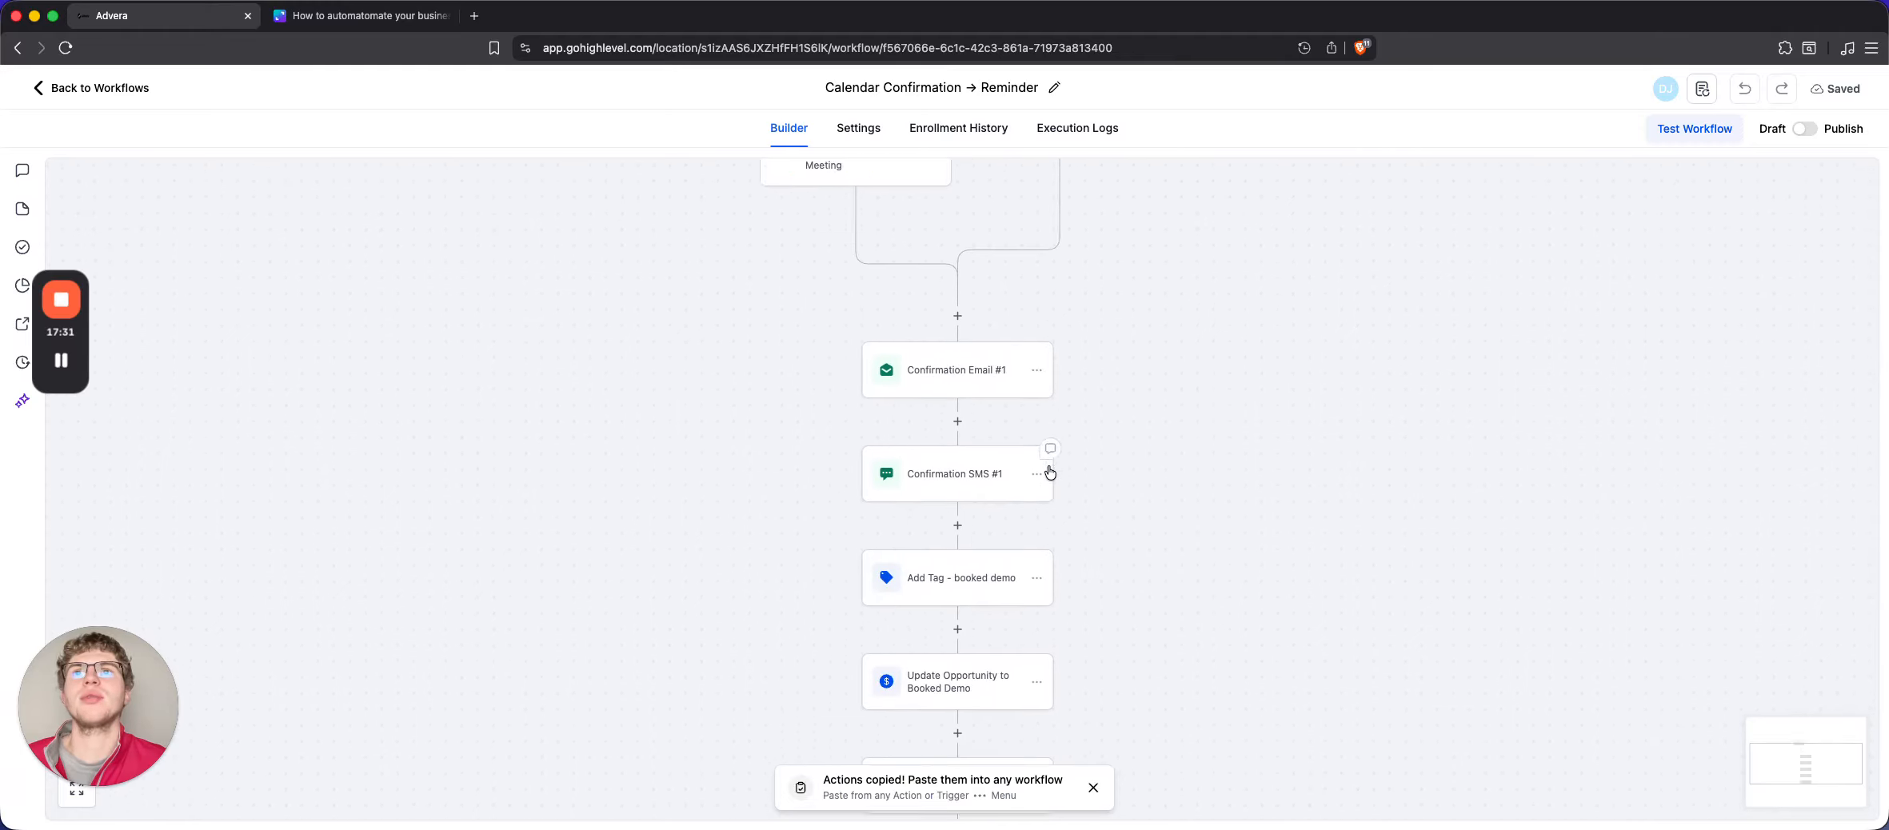
scroll(1048, 466, up, 8)
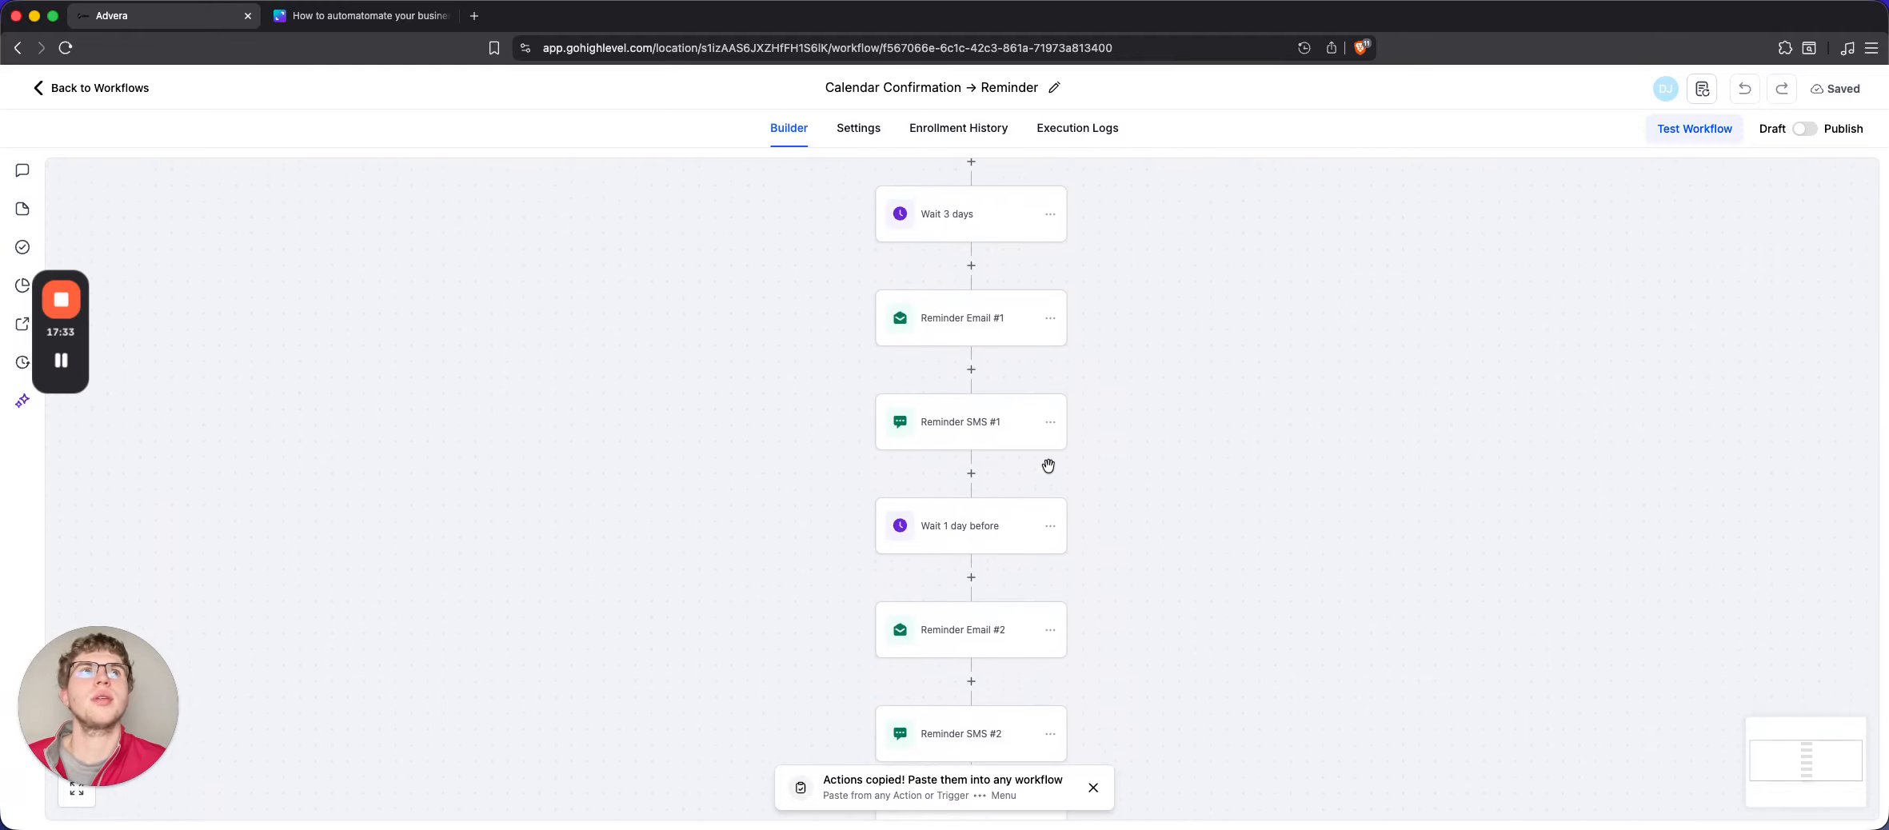
scroll(1050, 472, up, 3)
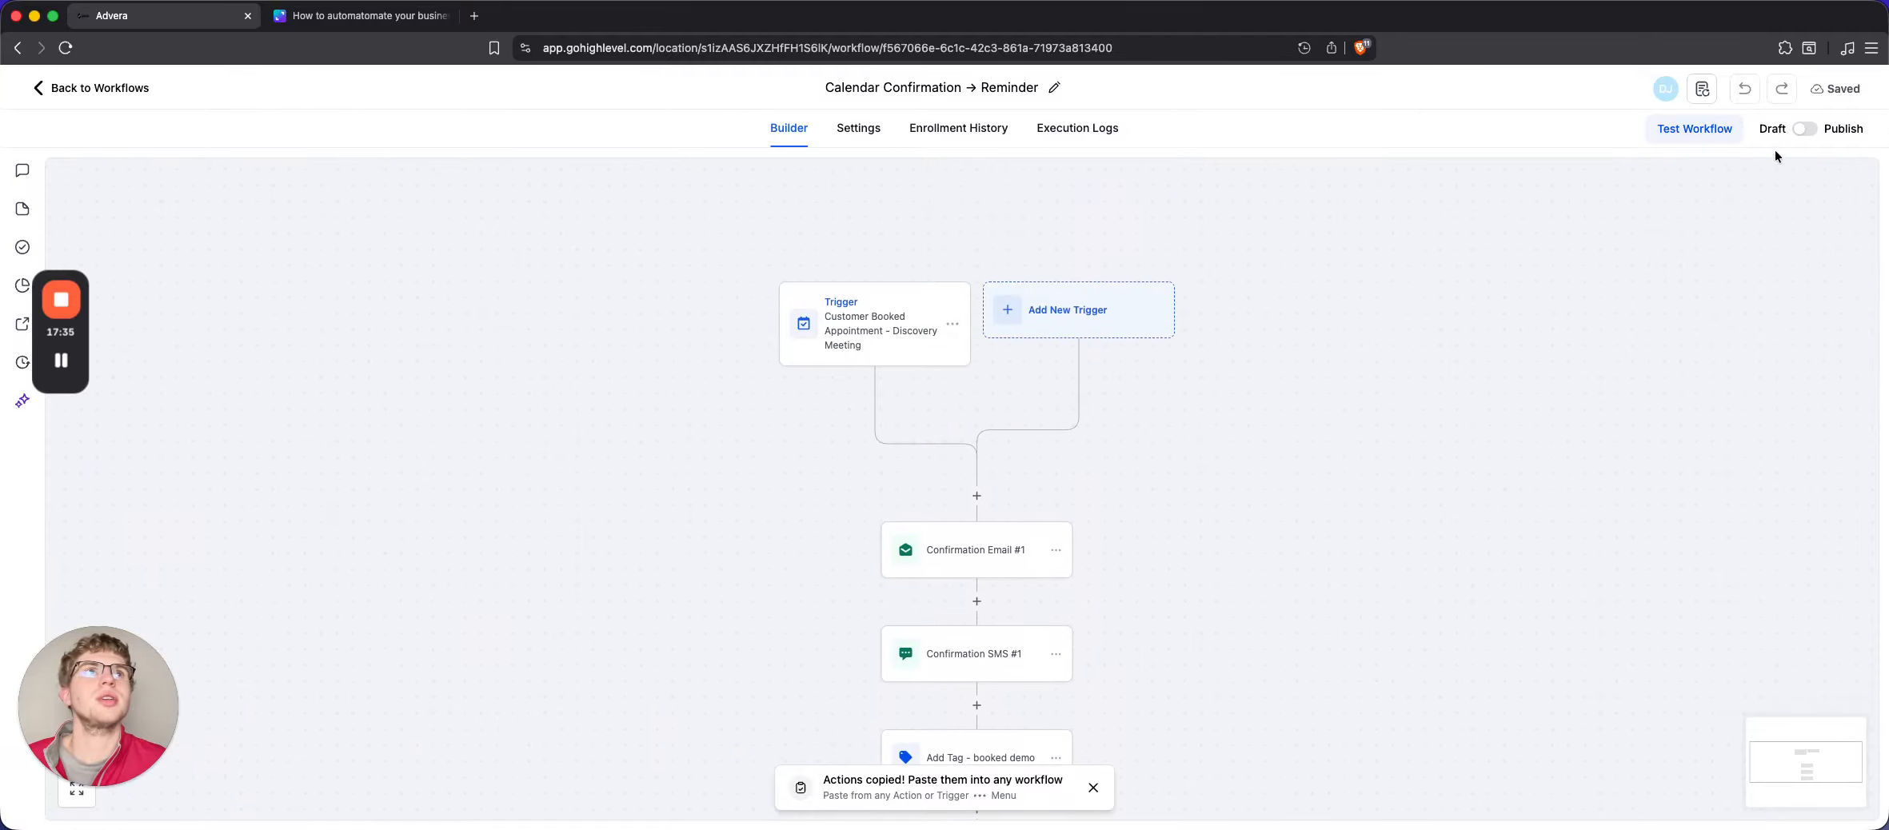
Switch the workflow to published, save it, and set it back to draft
click(1808, 129)
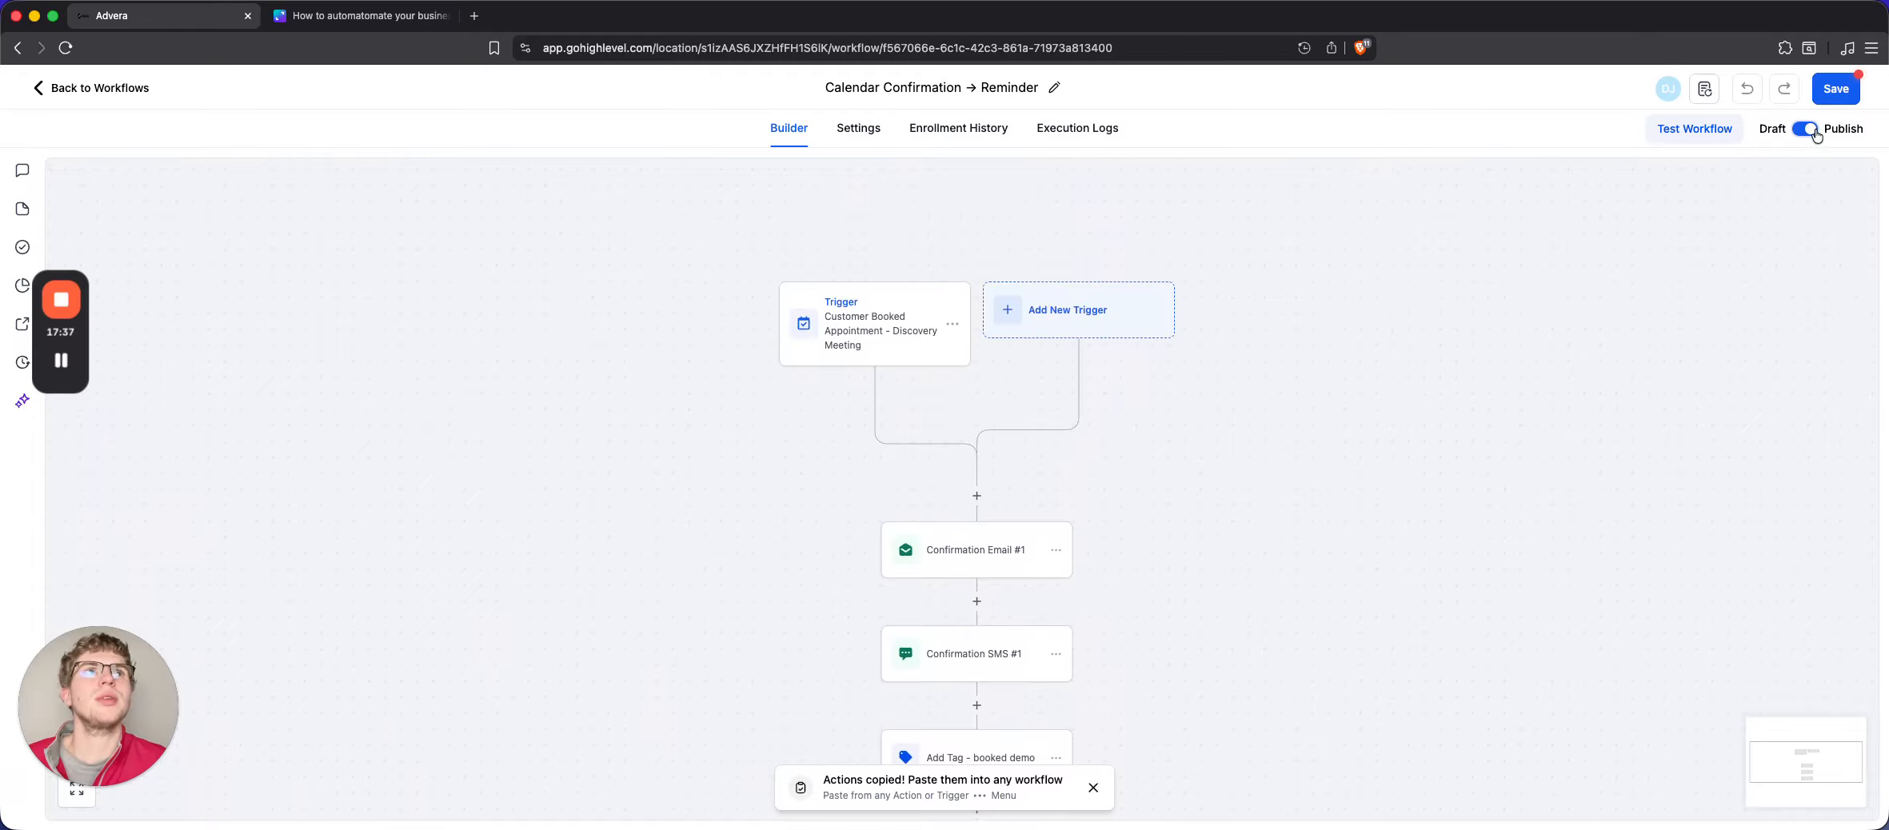
click(1847, 91)
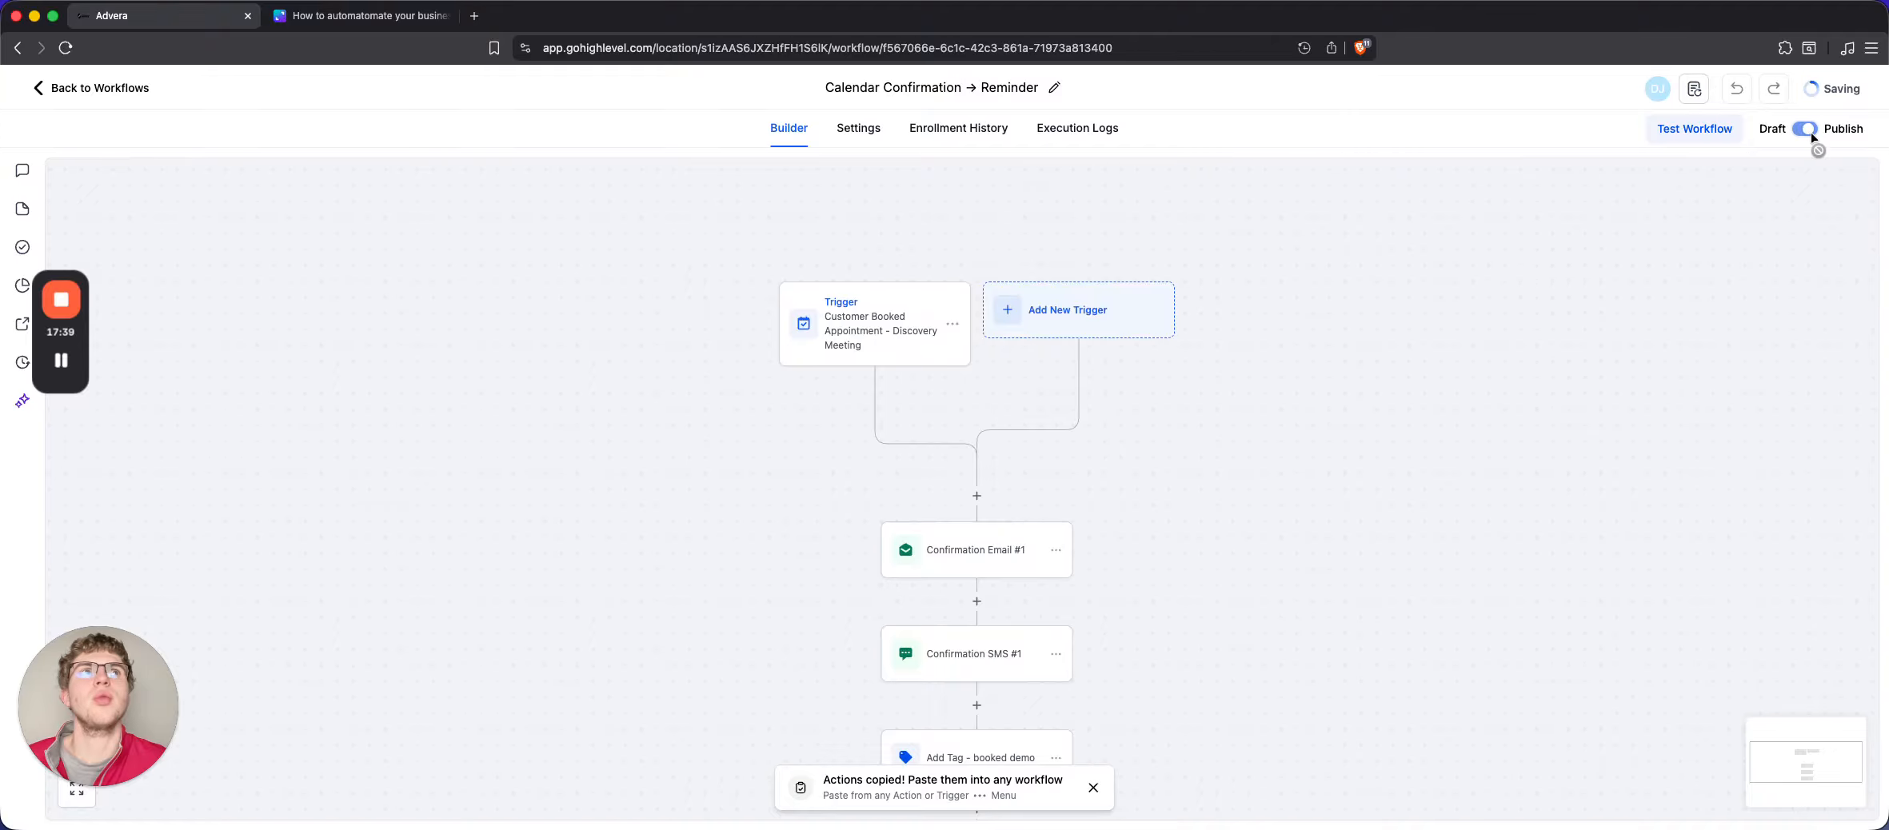
click(1806, 130)
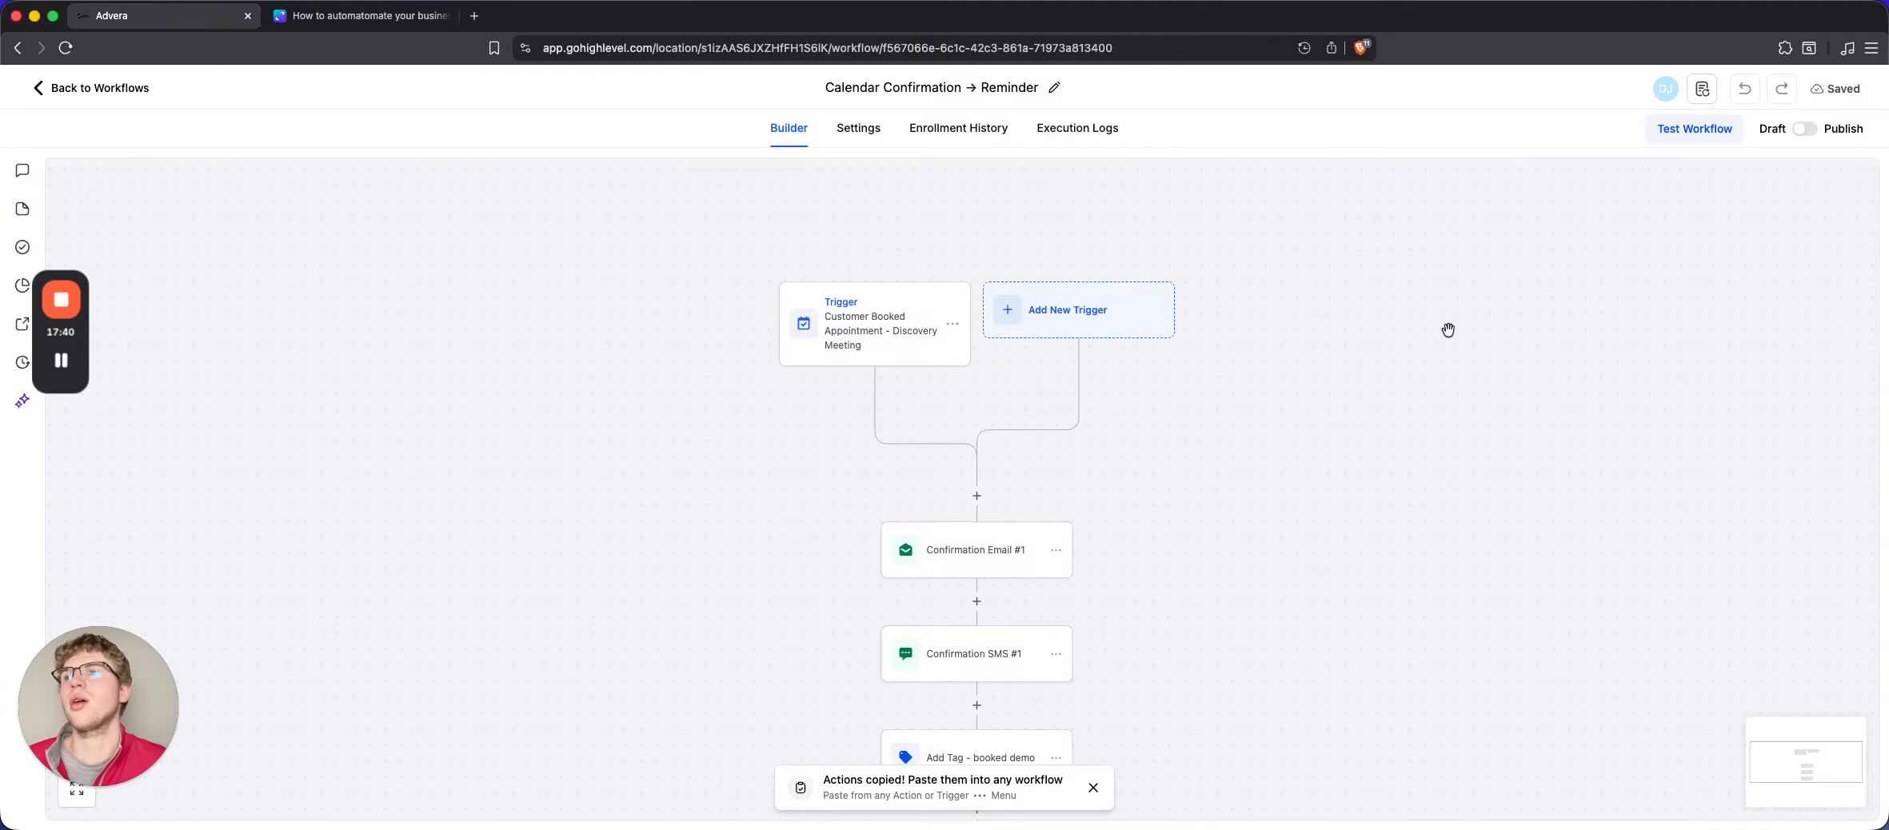
Return to the workflow list and create a new workflow from scratch
click(38, 89)
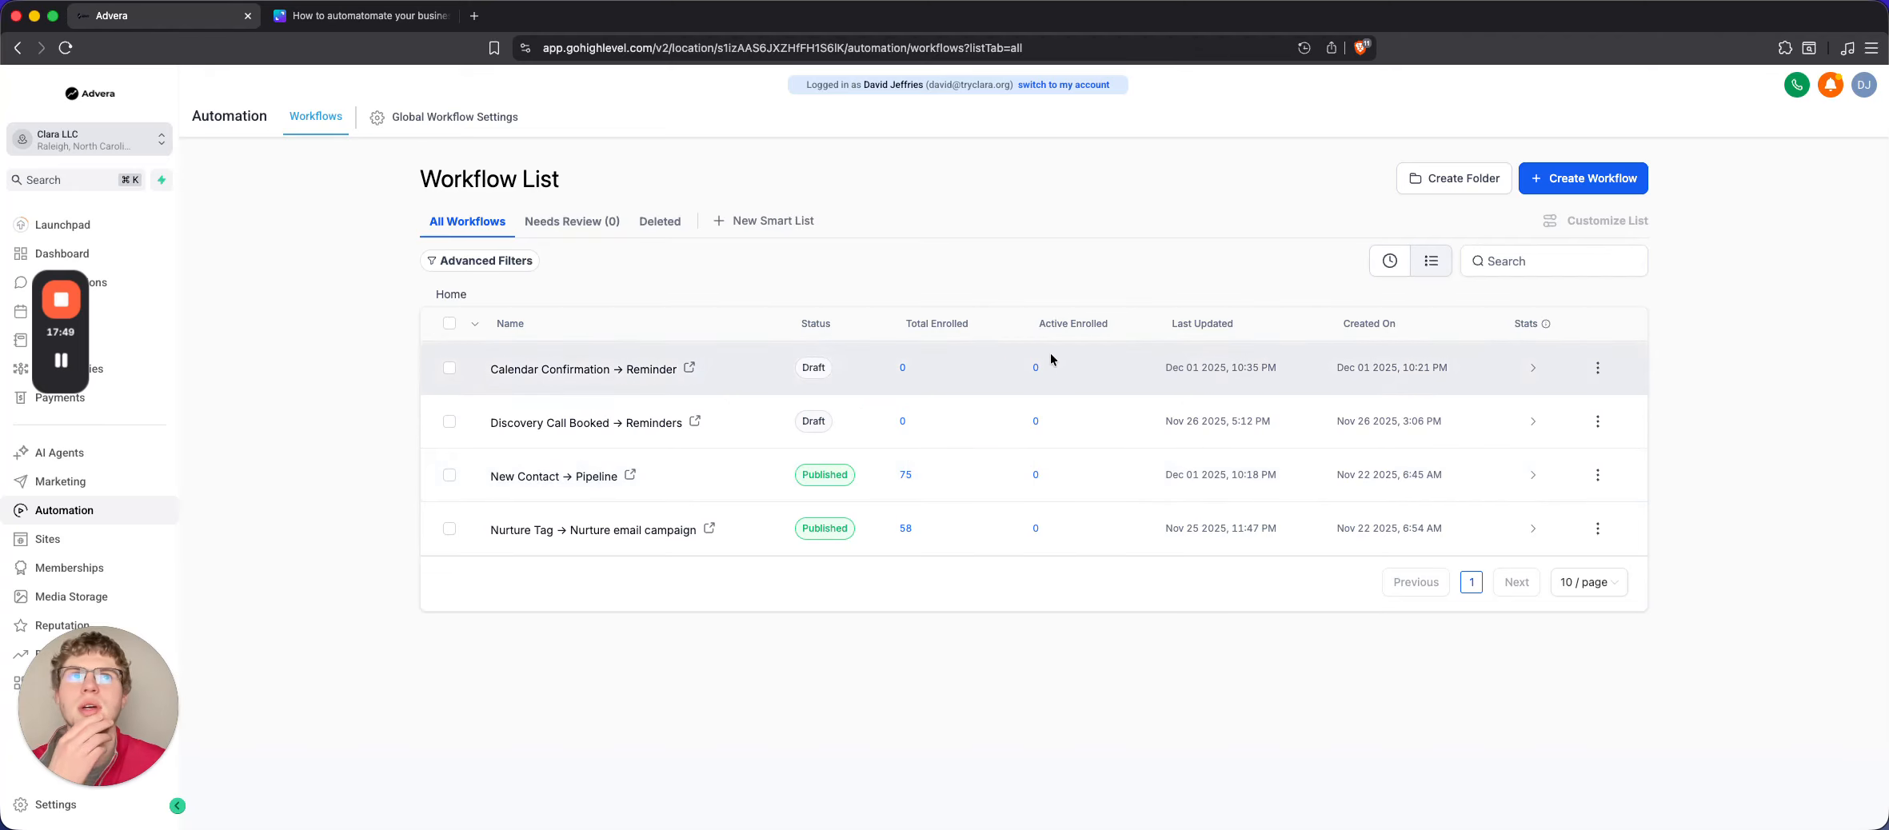
click(1579, 180)
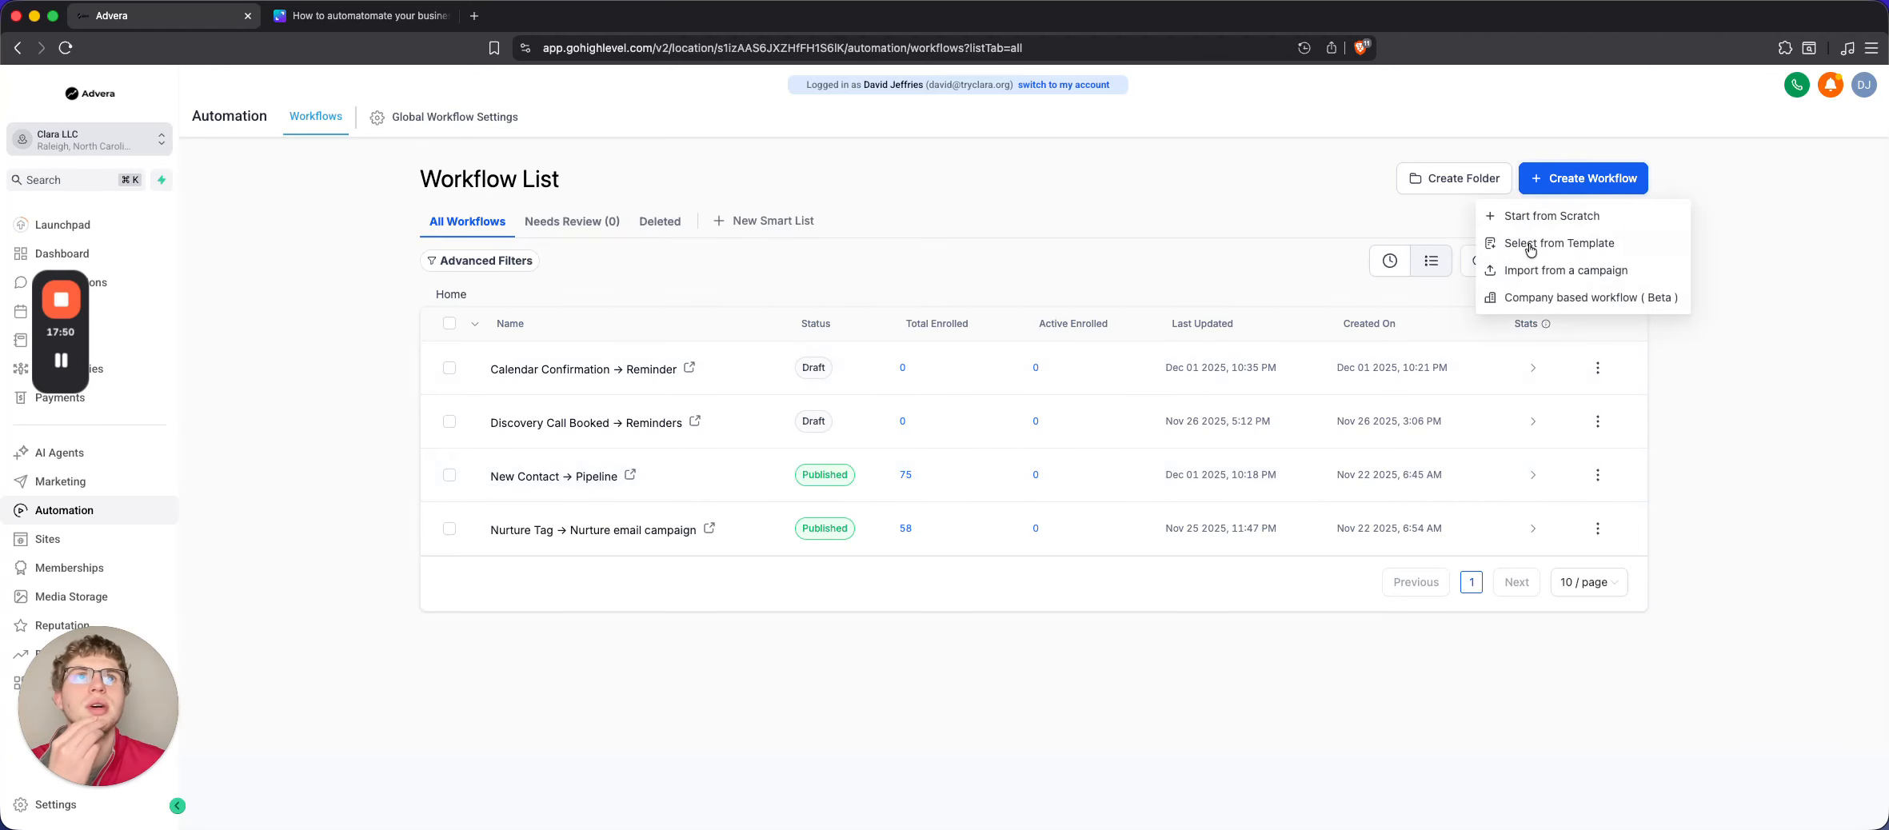
click(1565, 224)
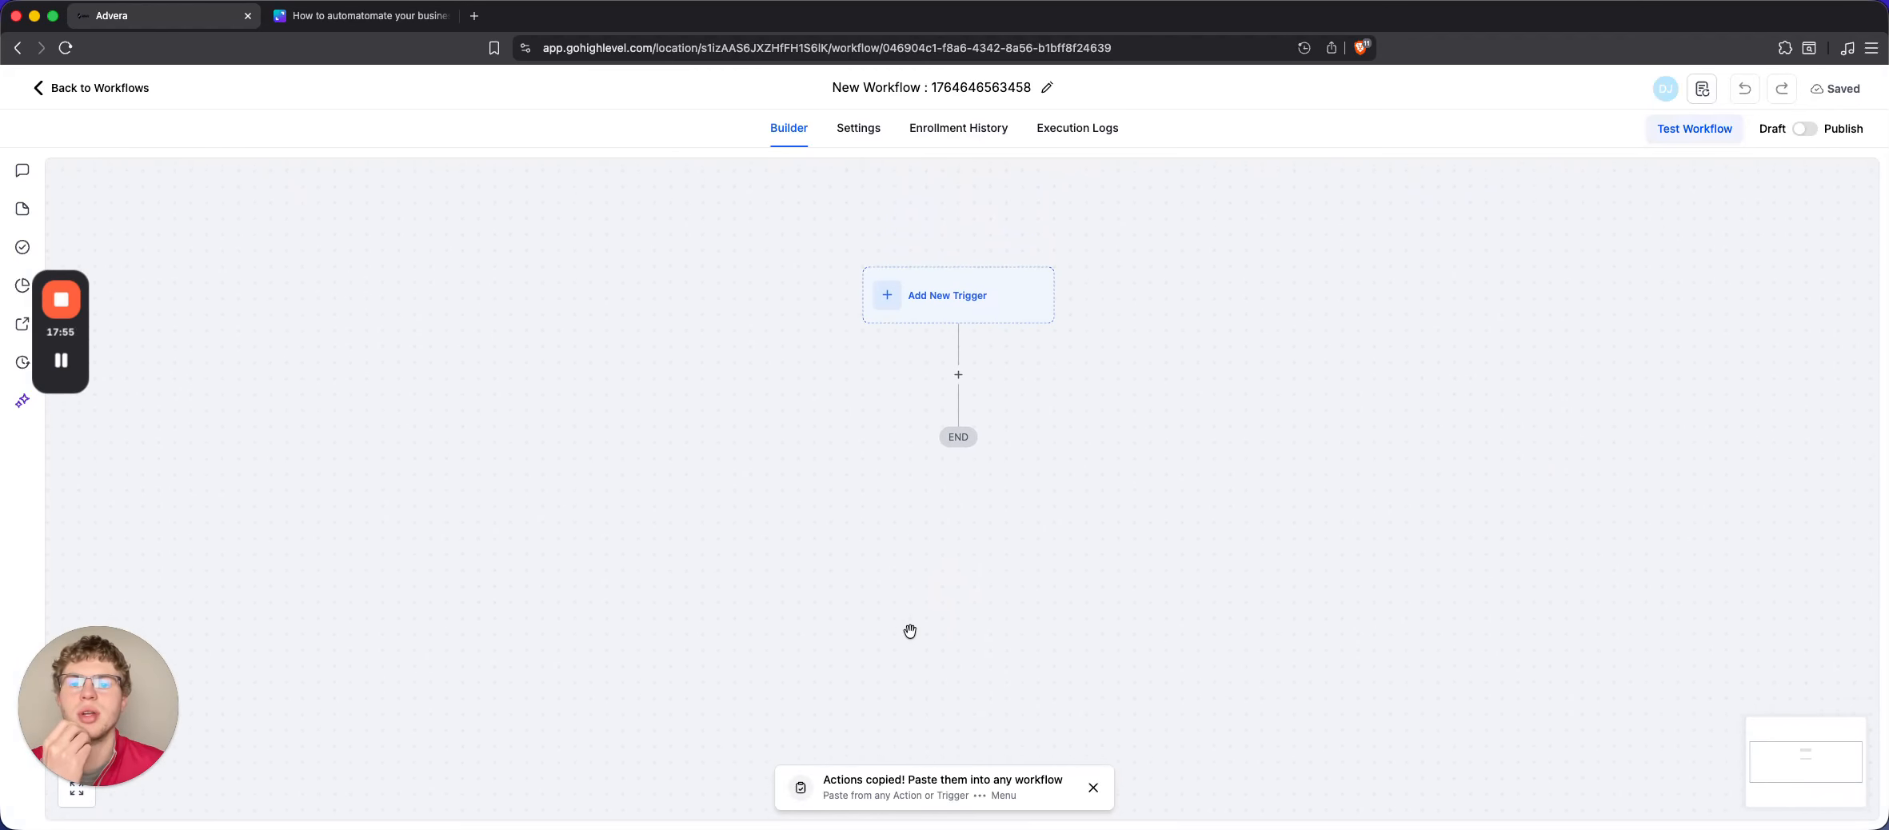
Start adding a trigger to the new workflow and examine the available trigger categories, from contacts and courses to payments and communities
click(968, 317)
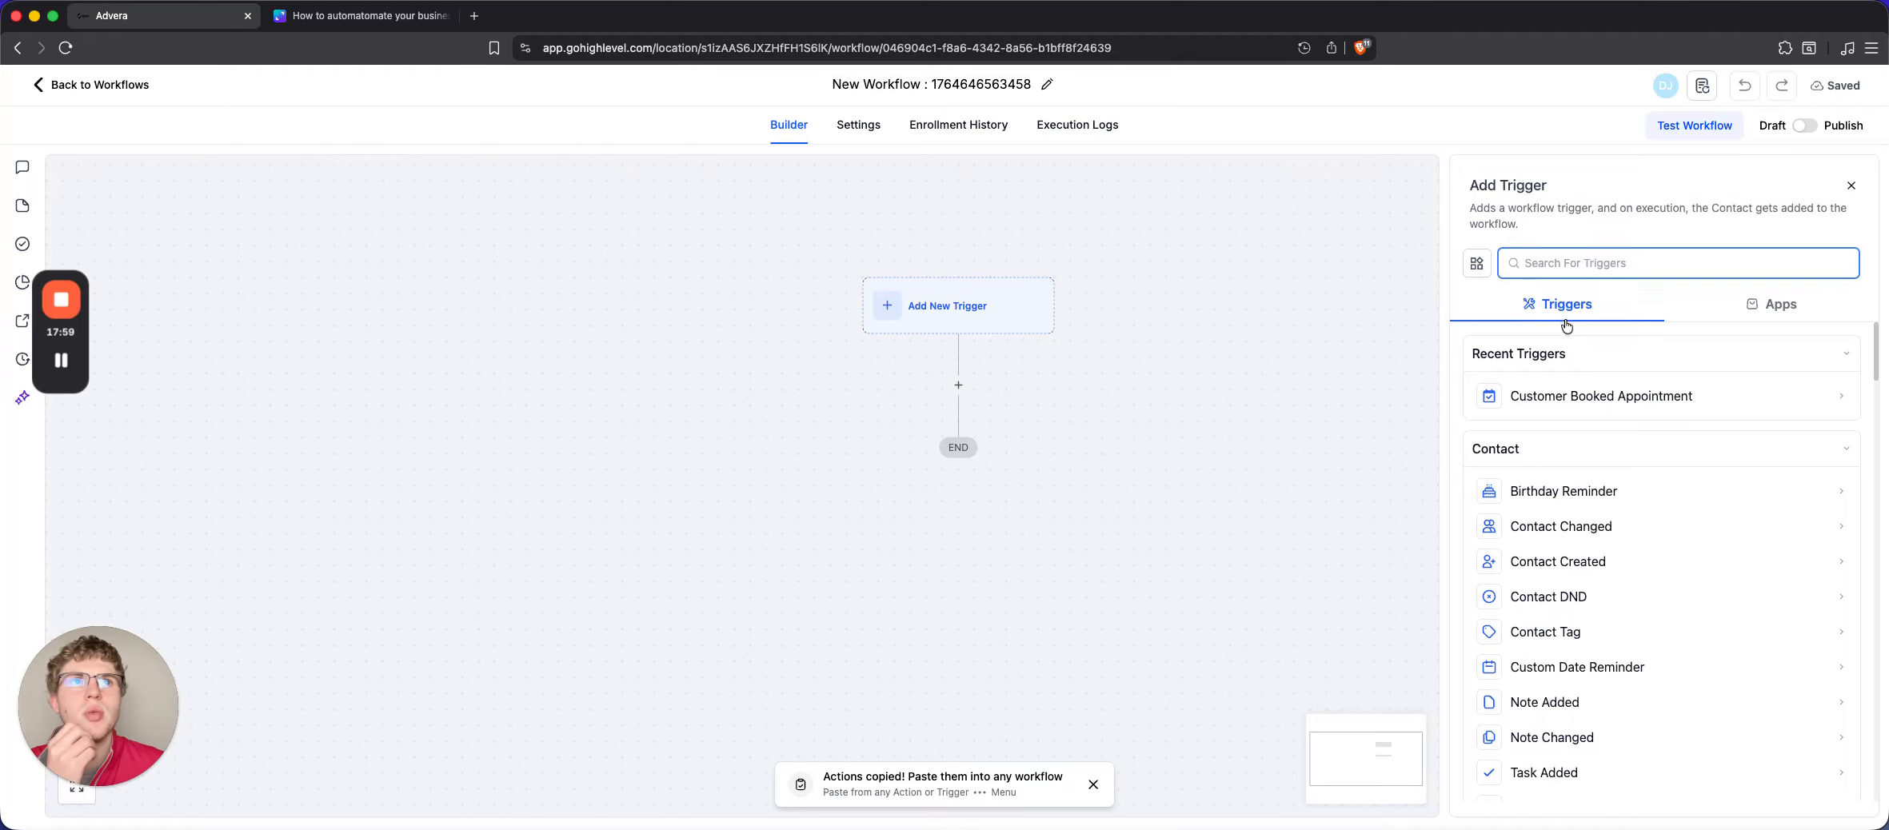
scroll(1658, 526, down, 15)
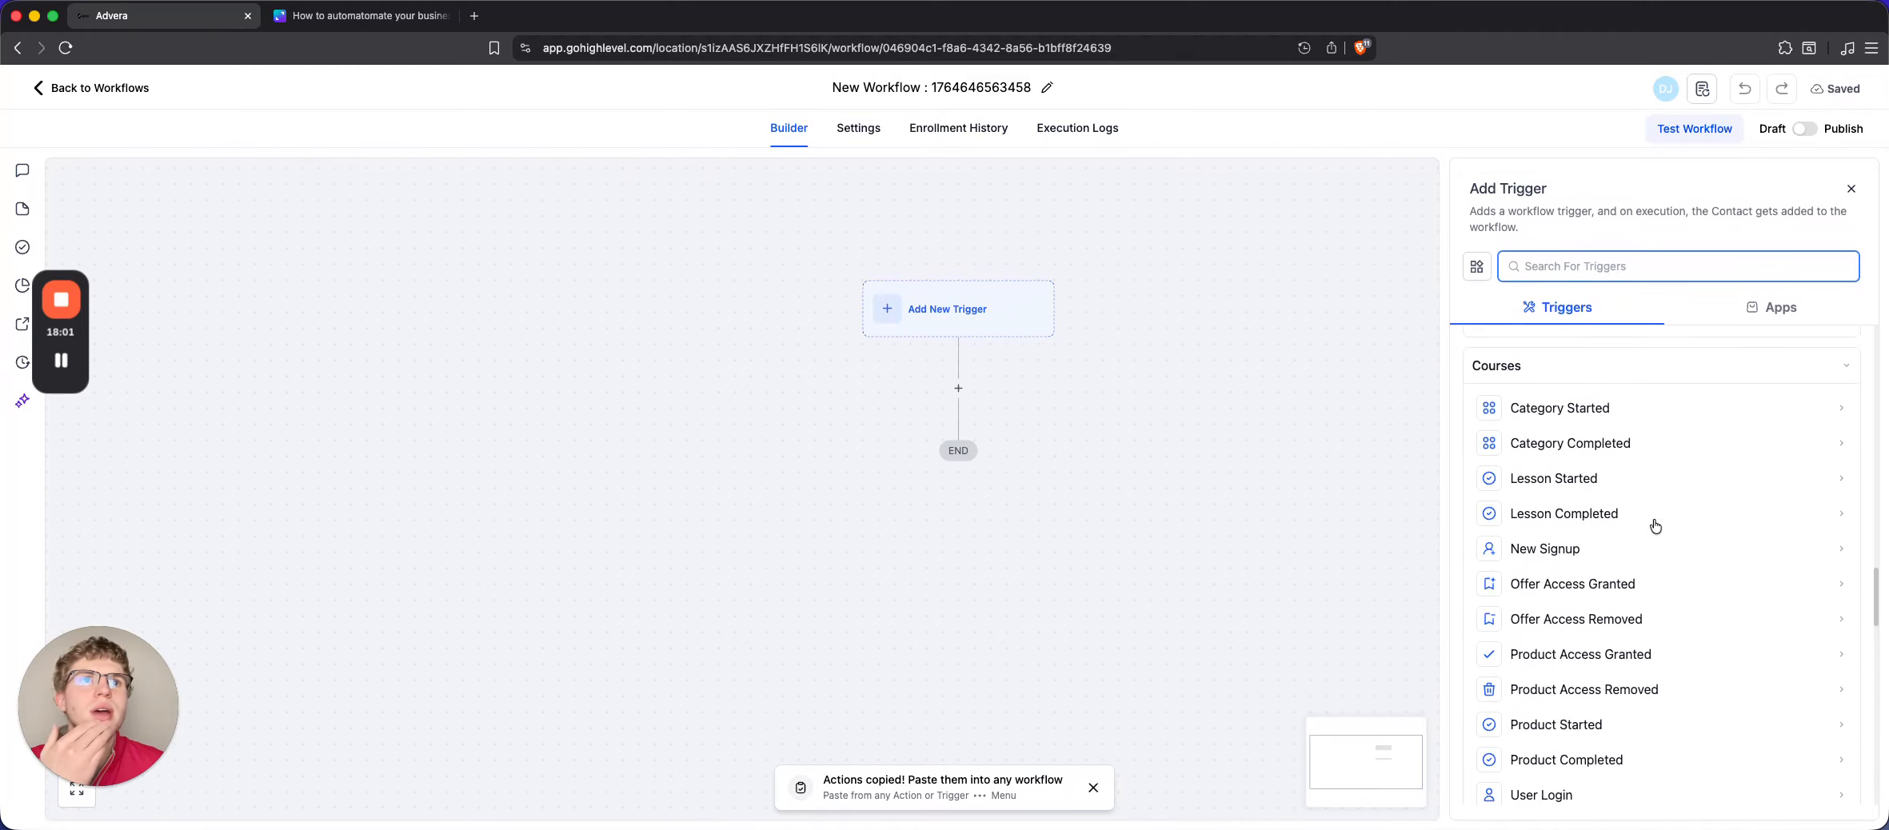
scroll(1656, 526, down, 8)
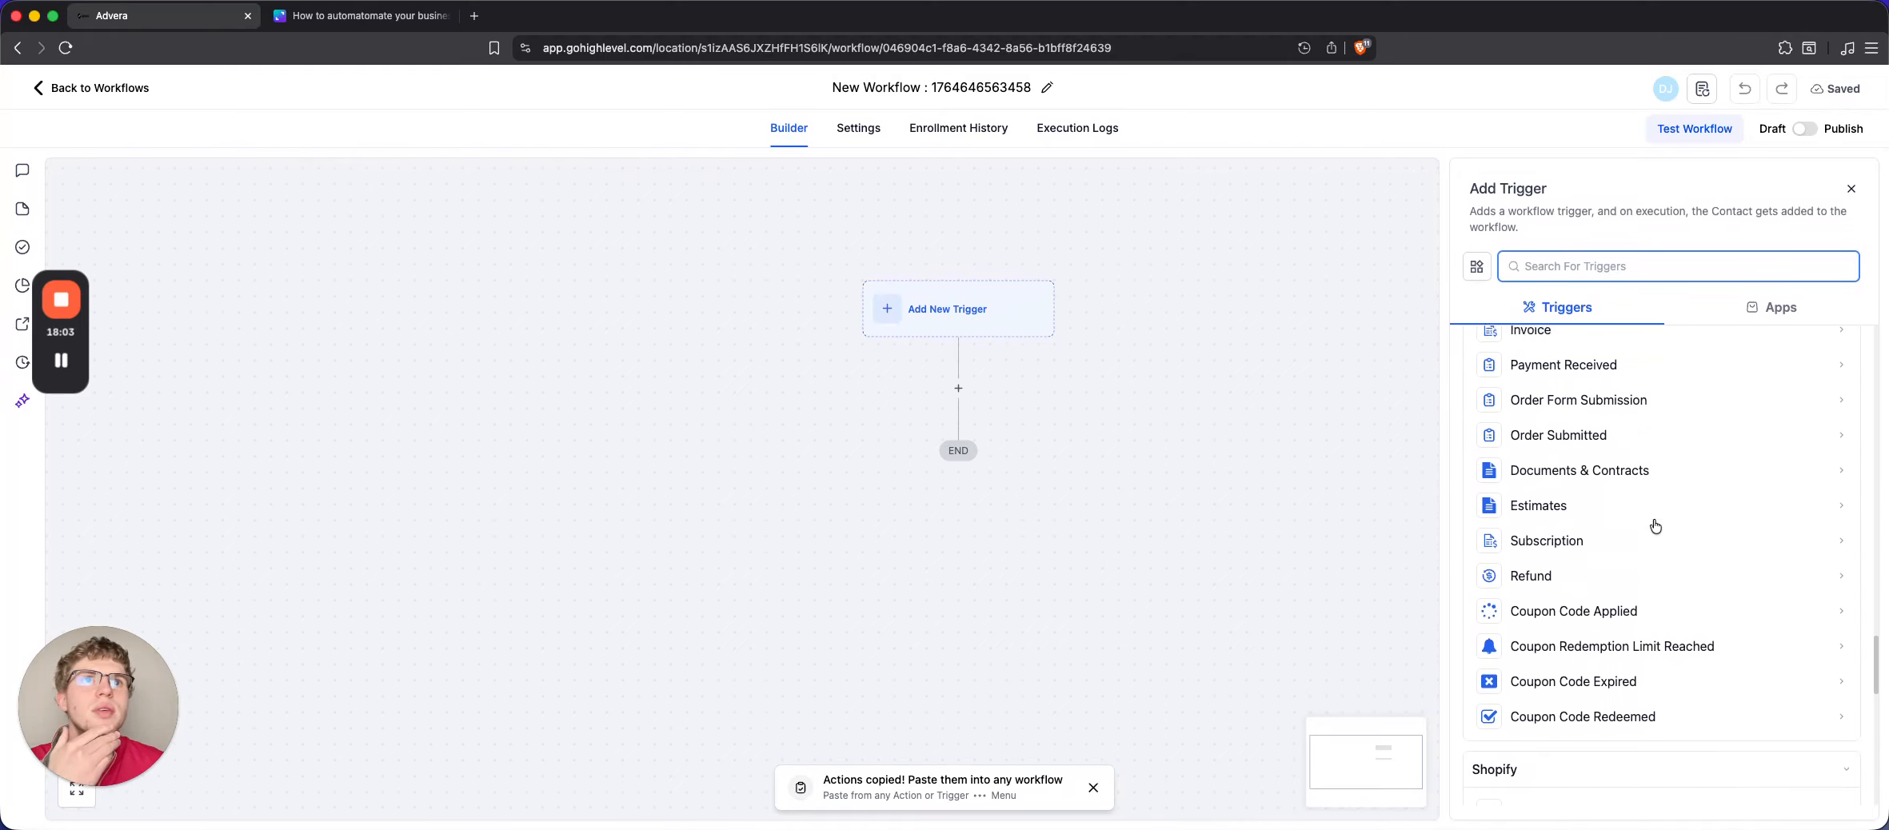
scroll(1656, 526, up, 2)
scroll(1656, 526, down, 13)
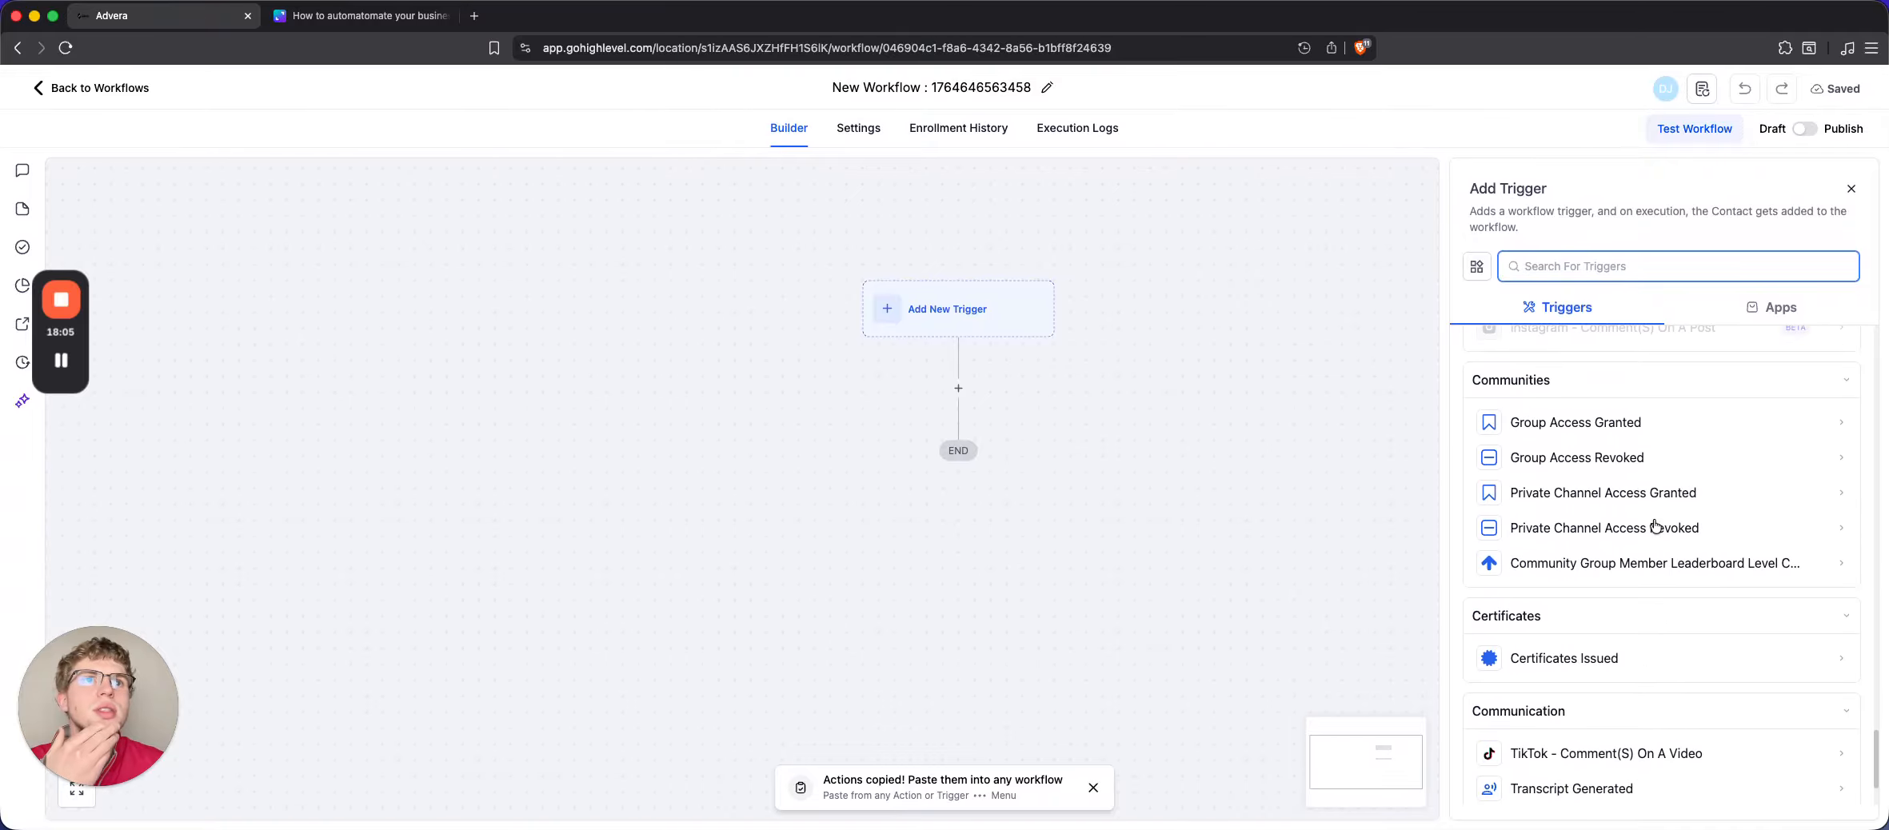
scroll(1656, 527, down, 2)
scroll(1656, 527, up, 13)
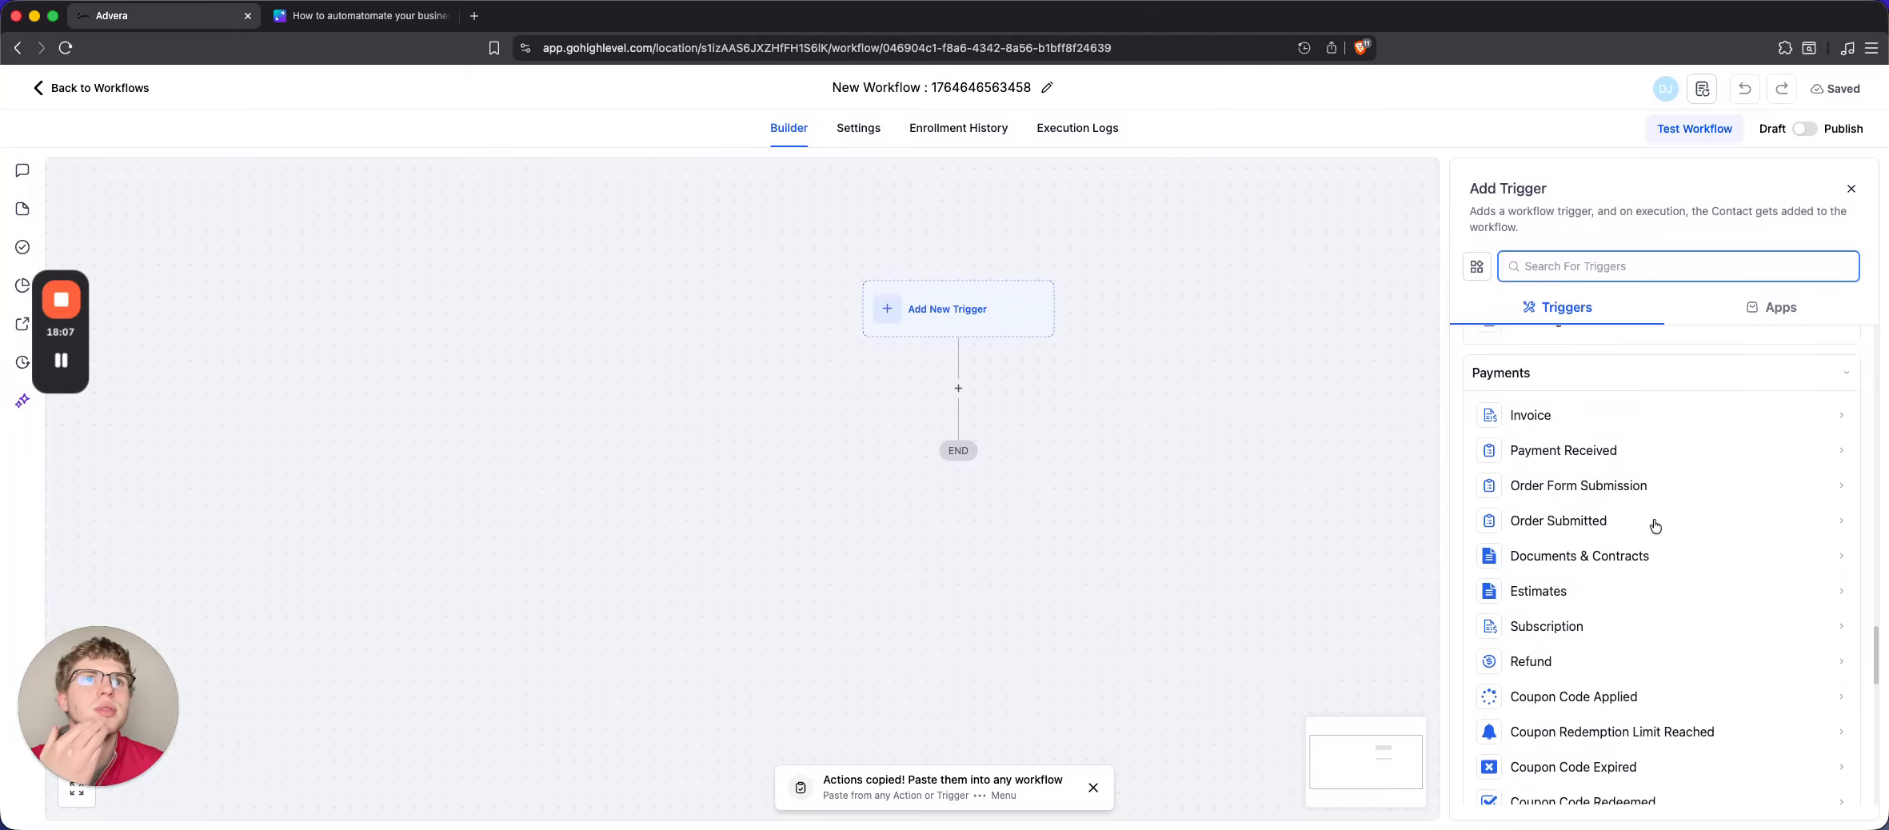
scroll(1656, 526, up, 8)
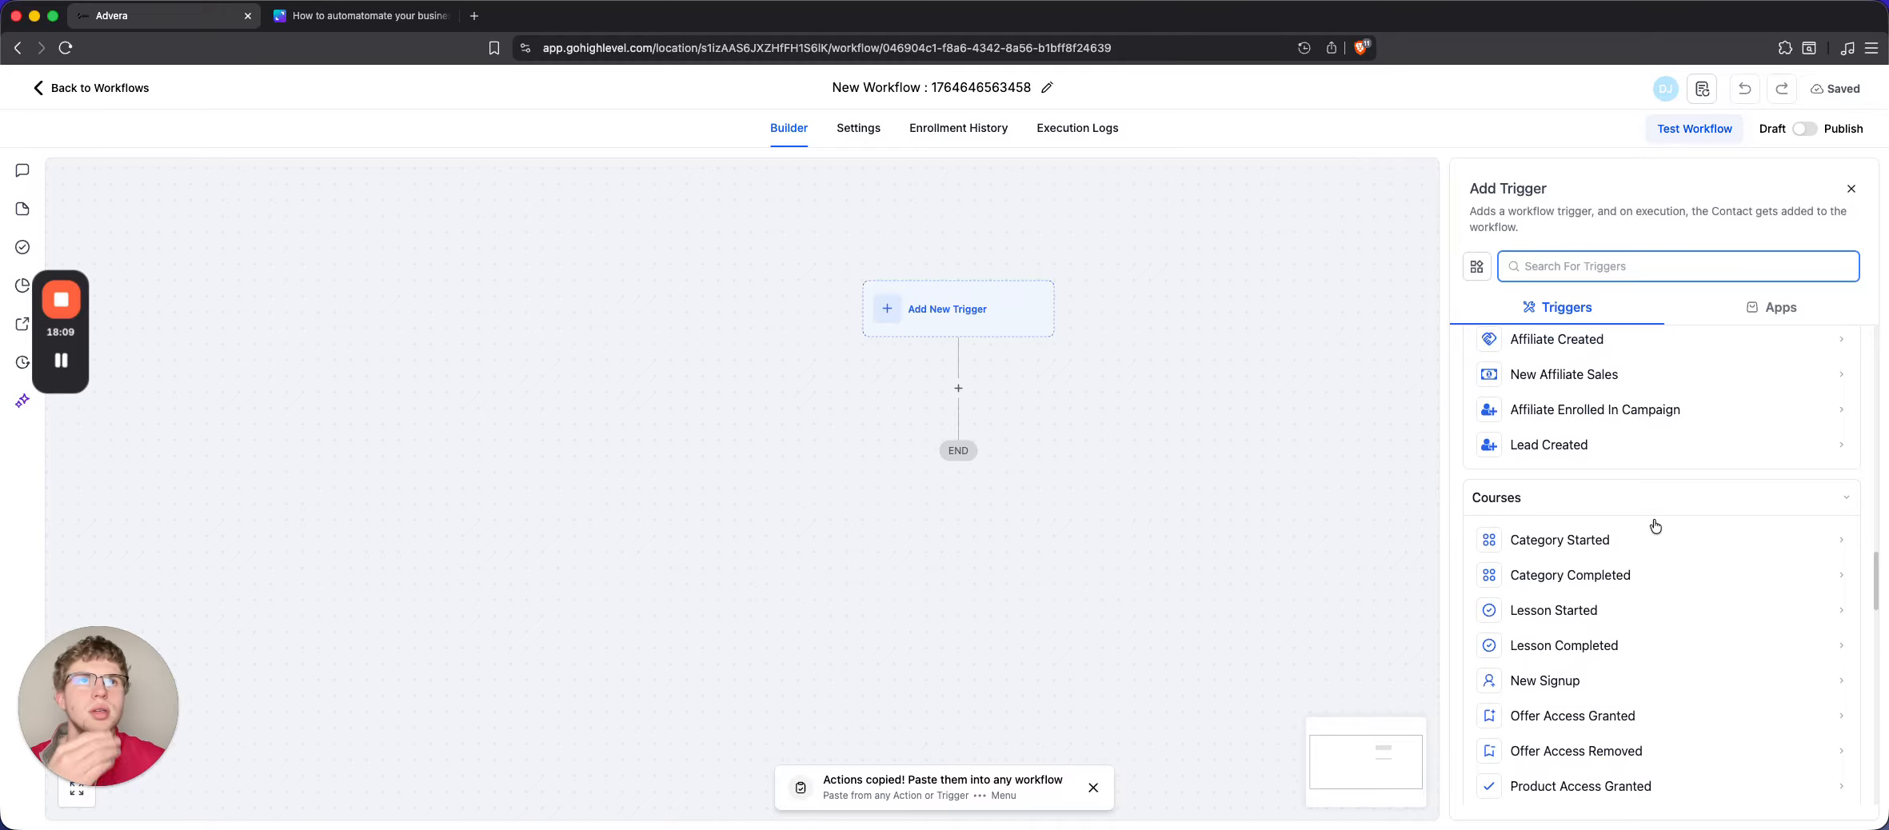
Search the triggers for "upda" and choose Pipeline Stage Changed as the workflow trigger
text(upda)
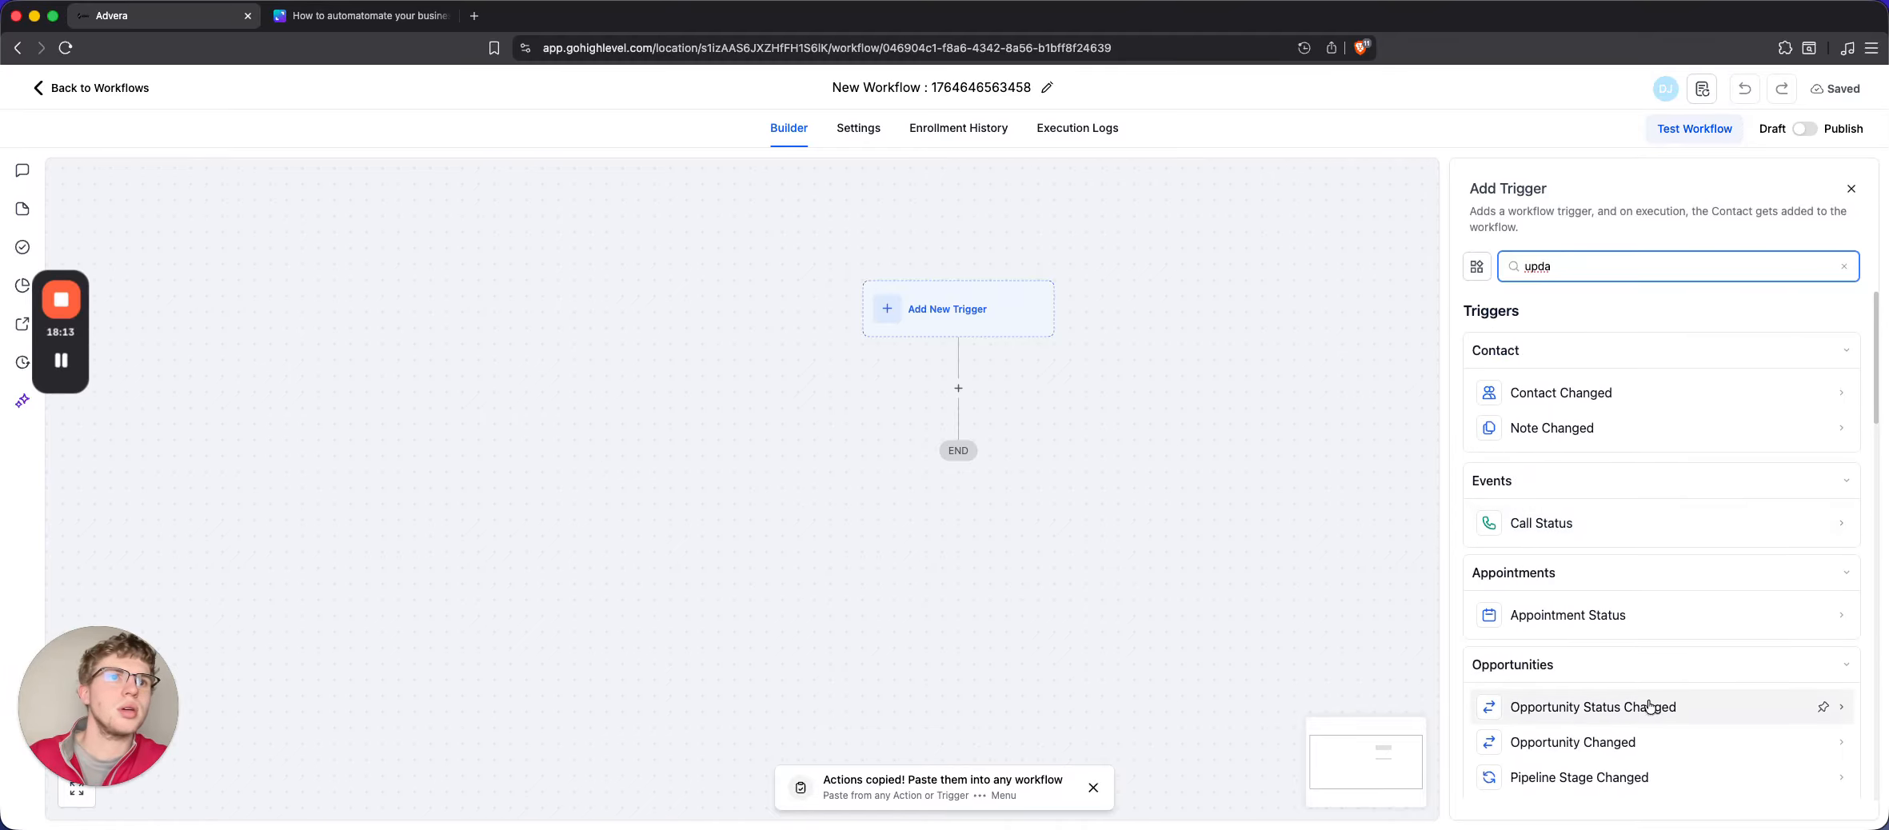
scroll(1656, 704, down, 3)
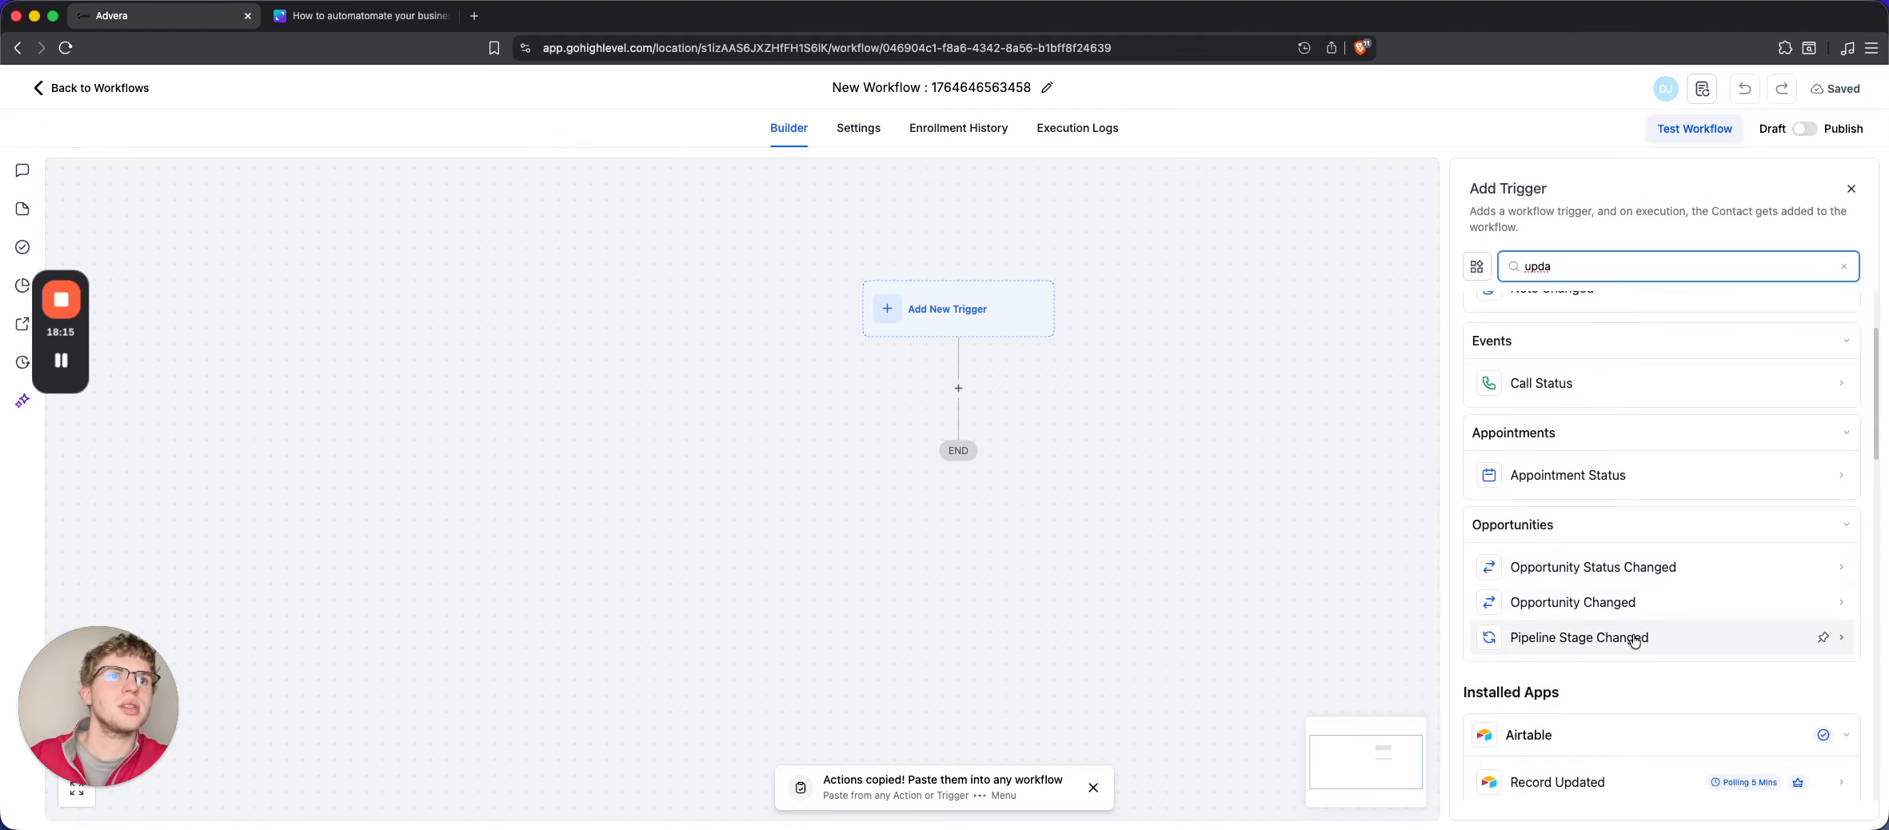
click(1634, 638)
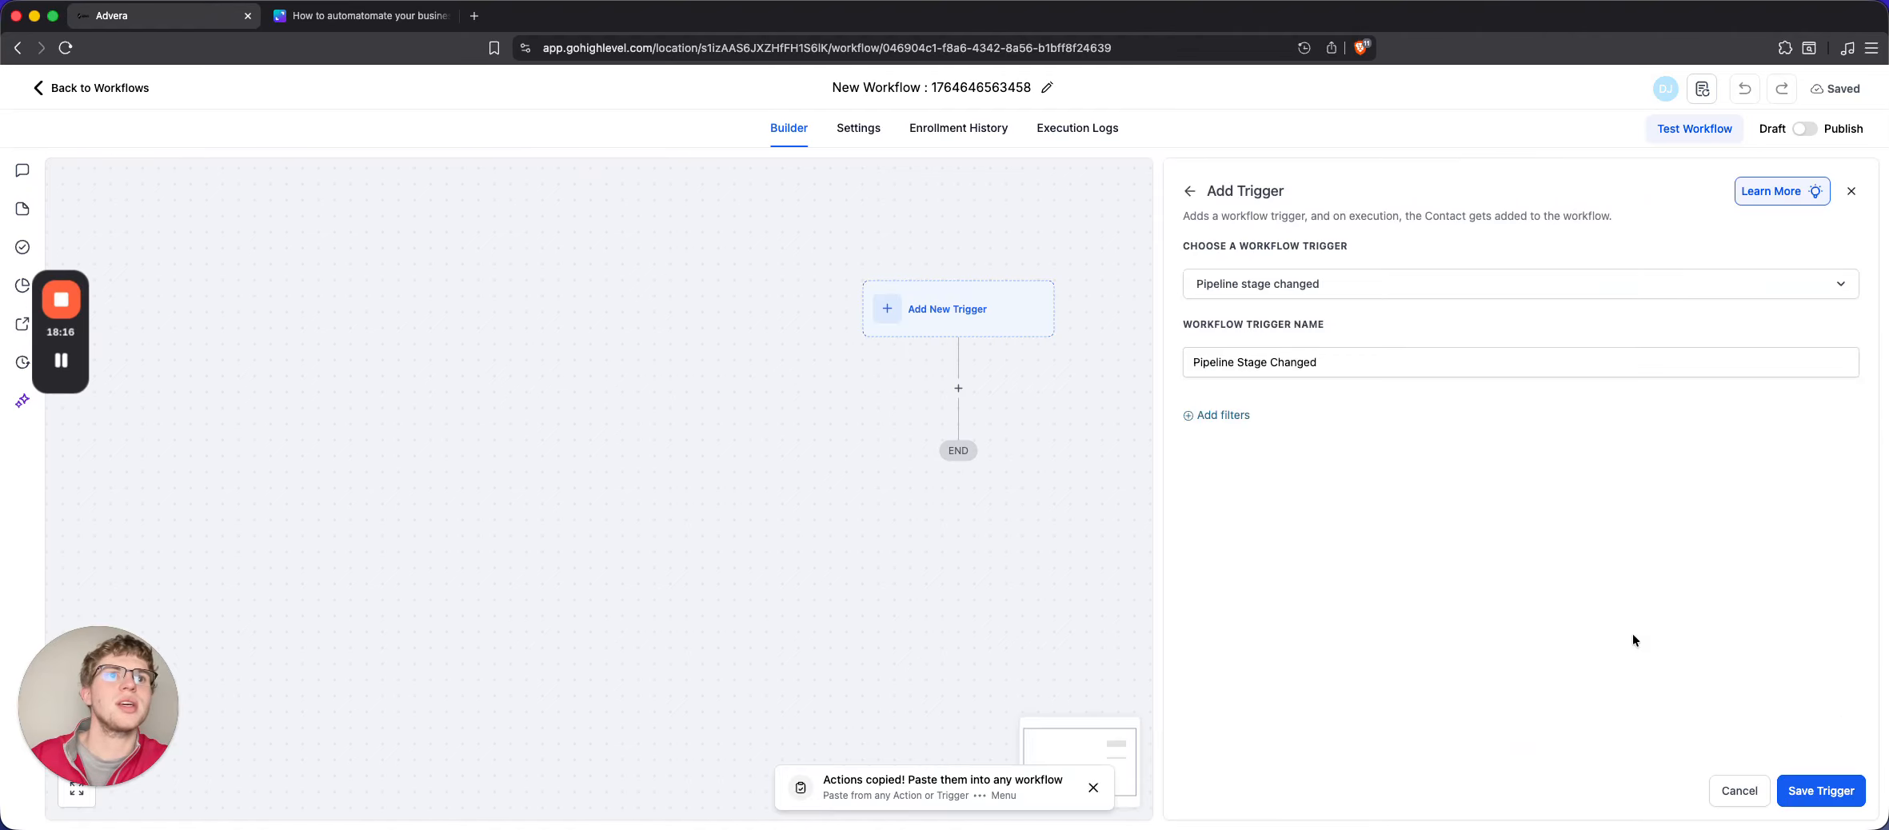
click(1348, 362)
Add a trigger filter that limits it to opportunities in pipeline MAIN PIPE
click(1220, 415)
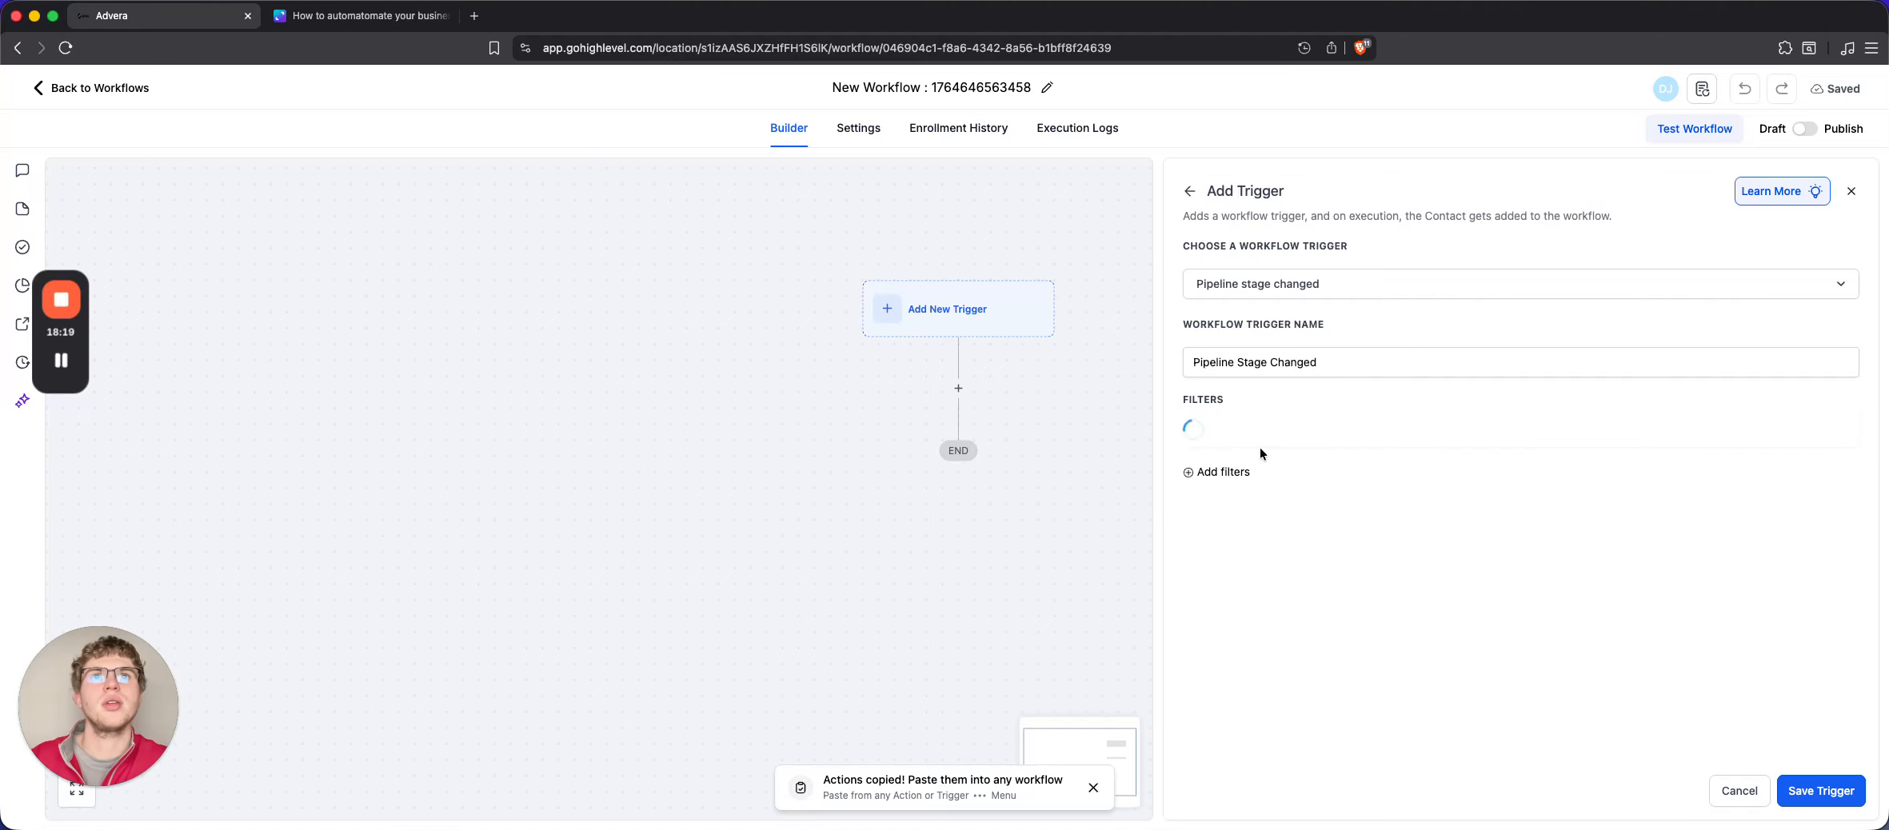
click(1245, 434)
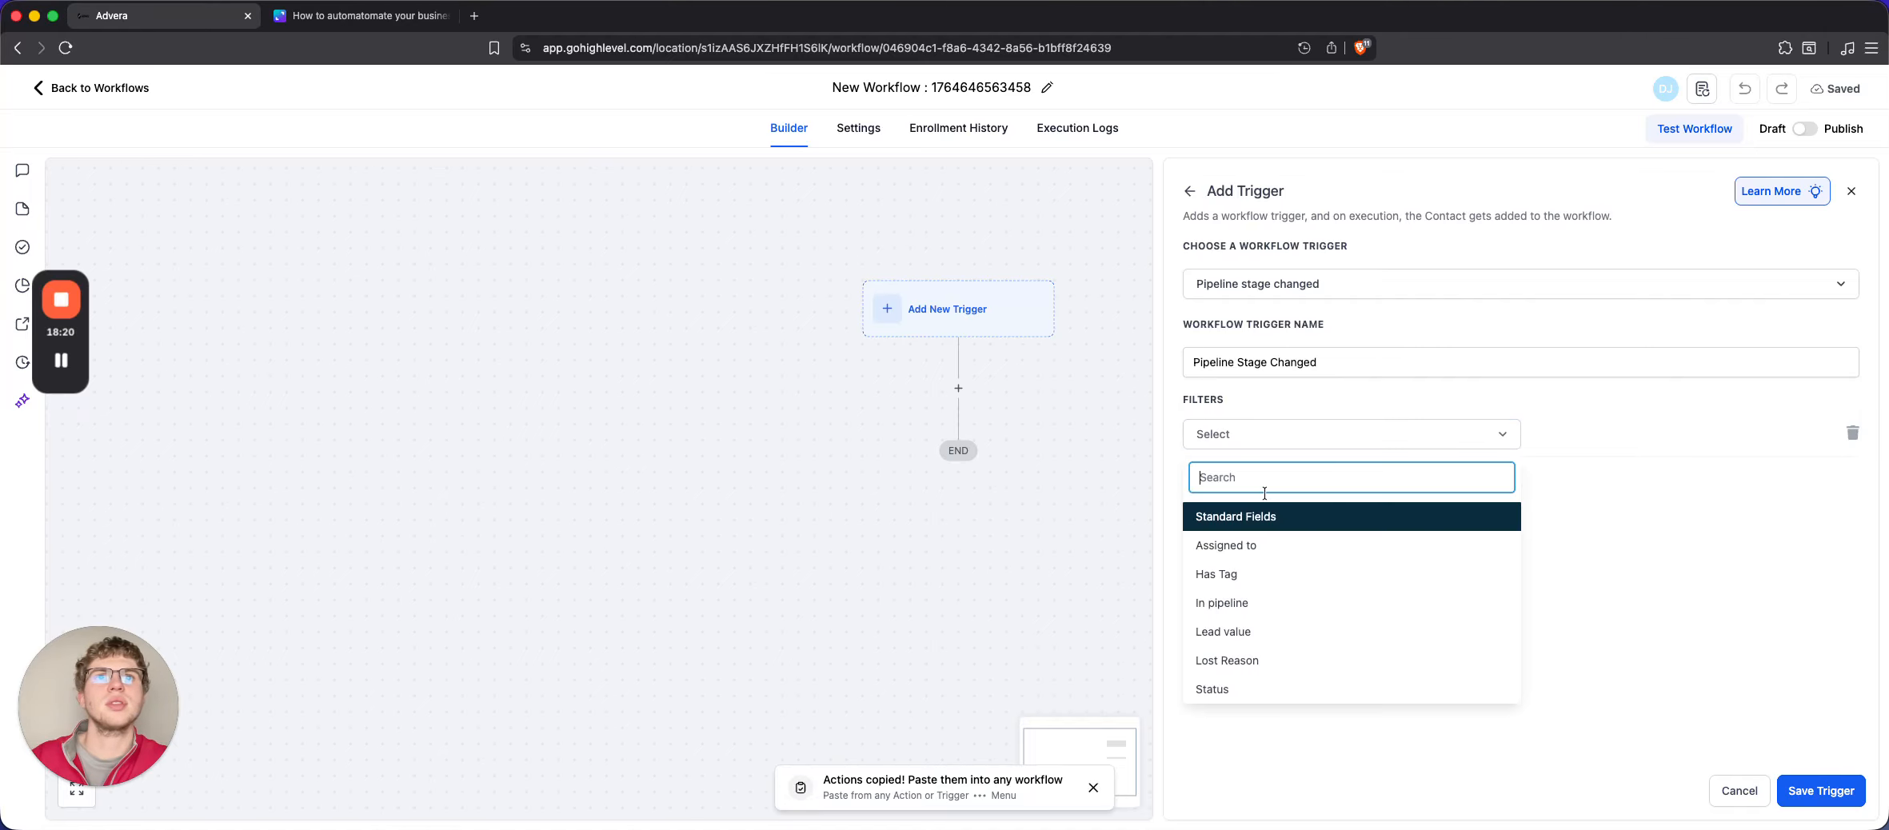
click(1274, 607)
click(1639, 431)
click(1608, 516)
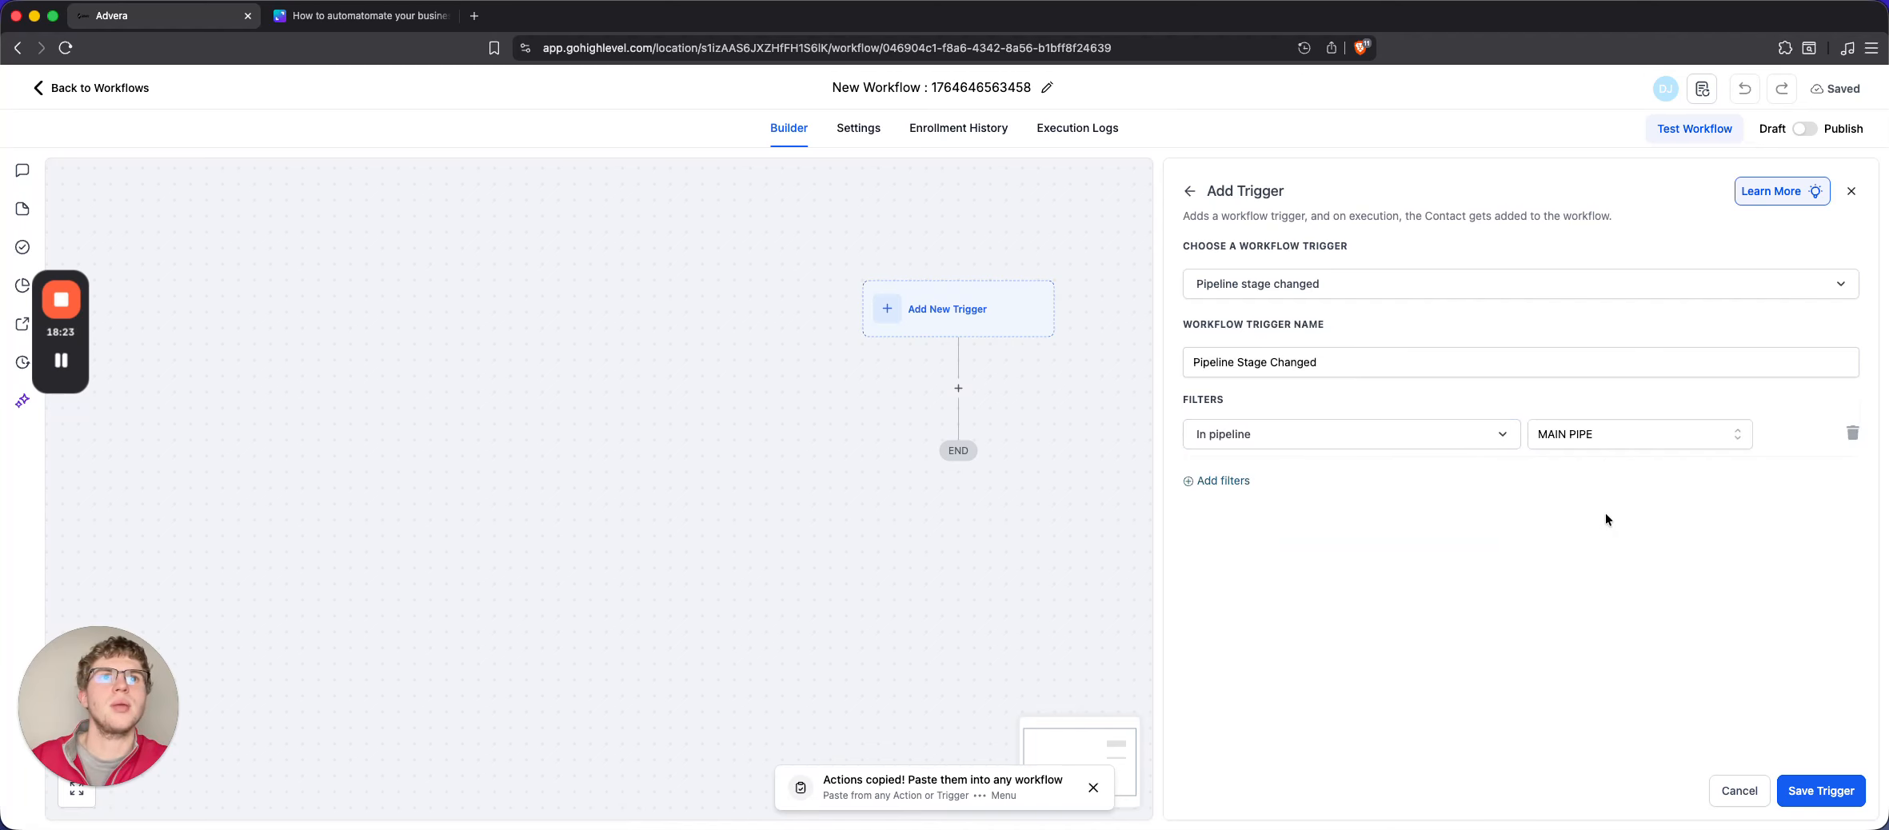
Add a second trigger filter with Pipeline stage set to Showed Demo
click(1237, 489)
click(1266, 490)
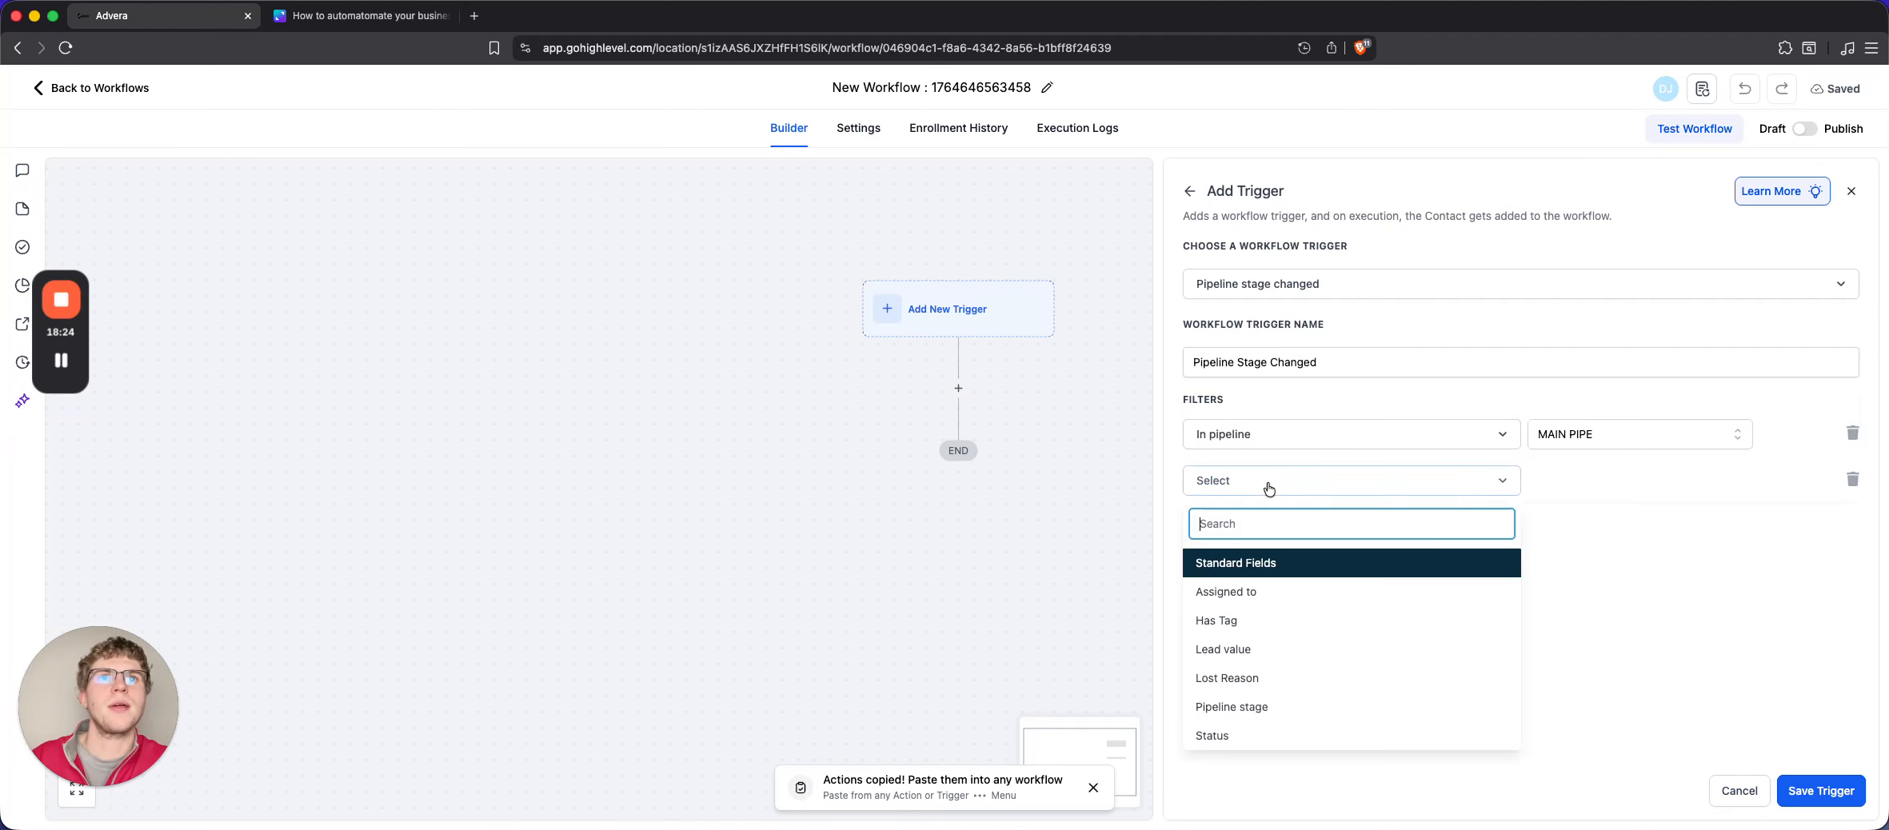
click(1274, 593)
click(1599, 479)
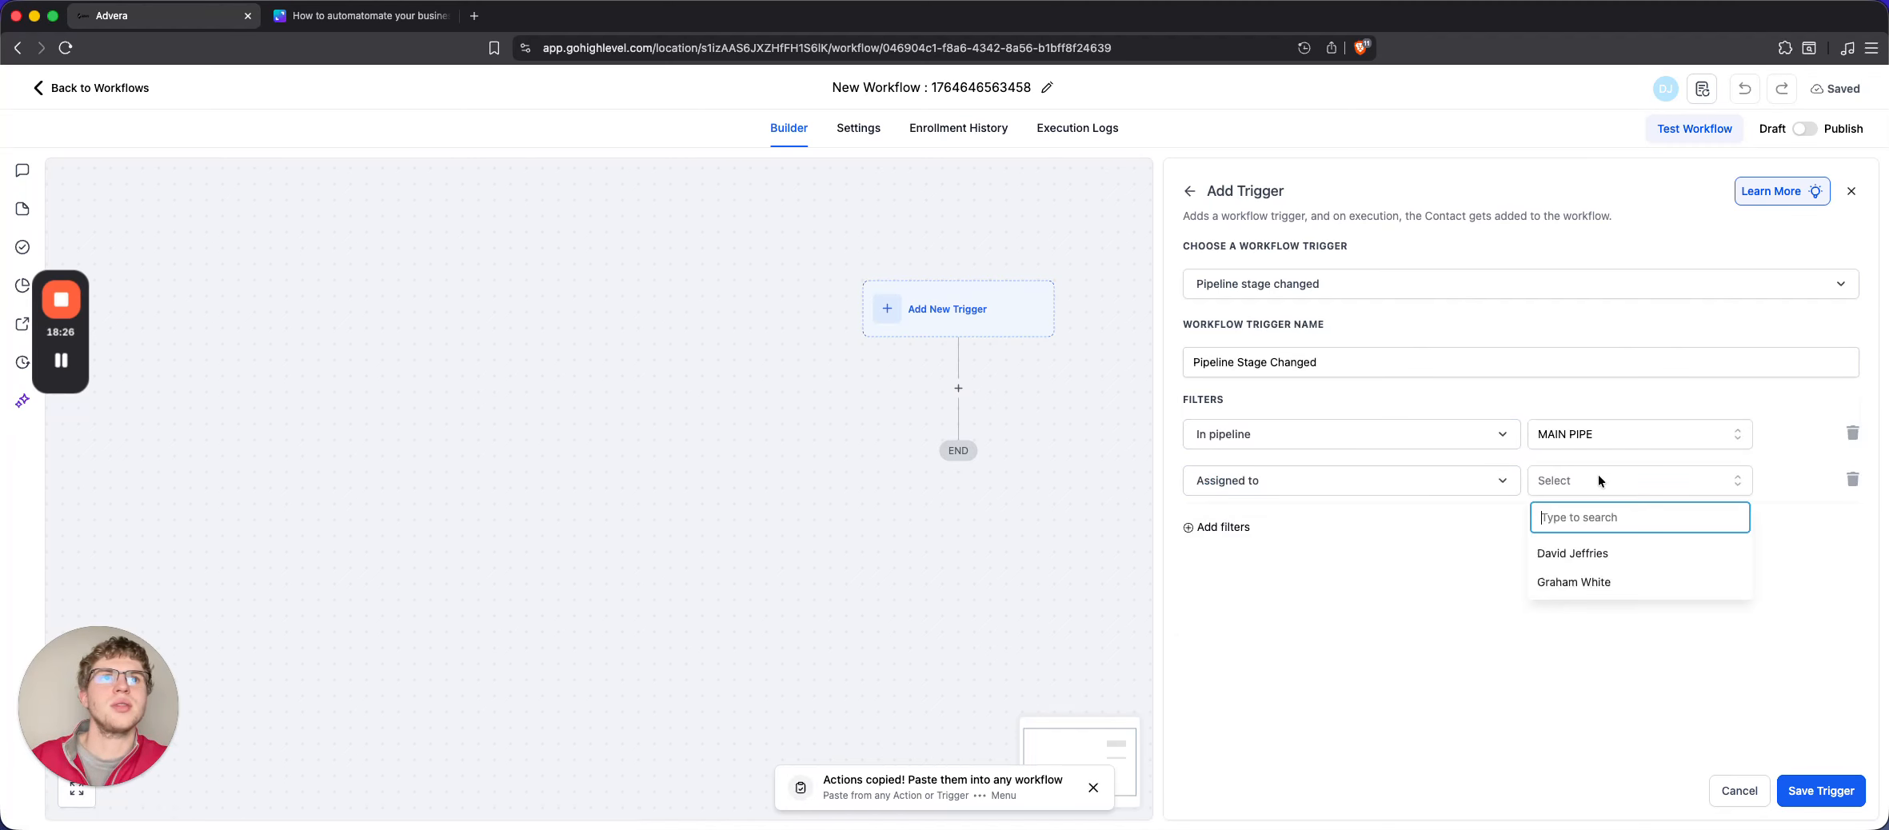
click(1444, 486)
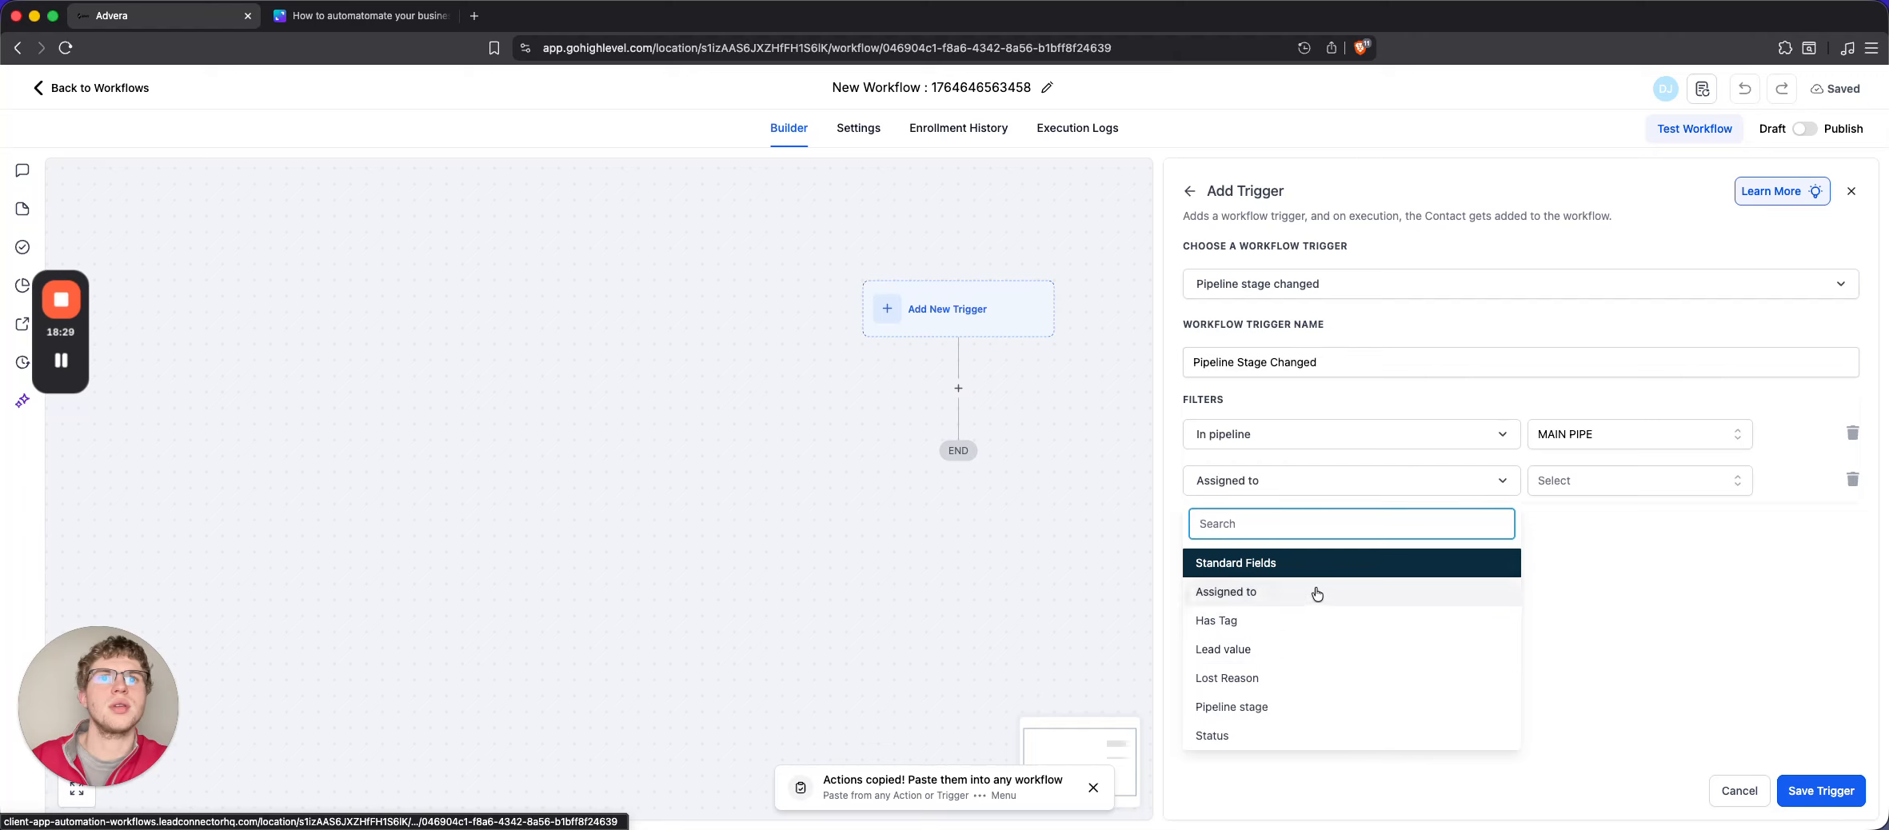
scroll(1293, 682, down, 1)
click(1290, 676)
click(1604, 477)
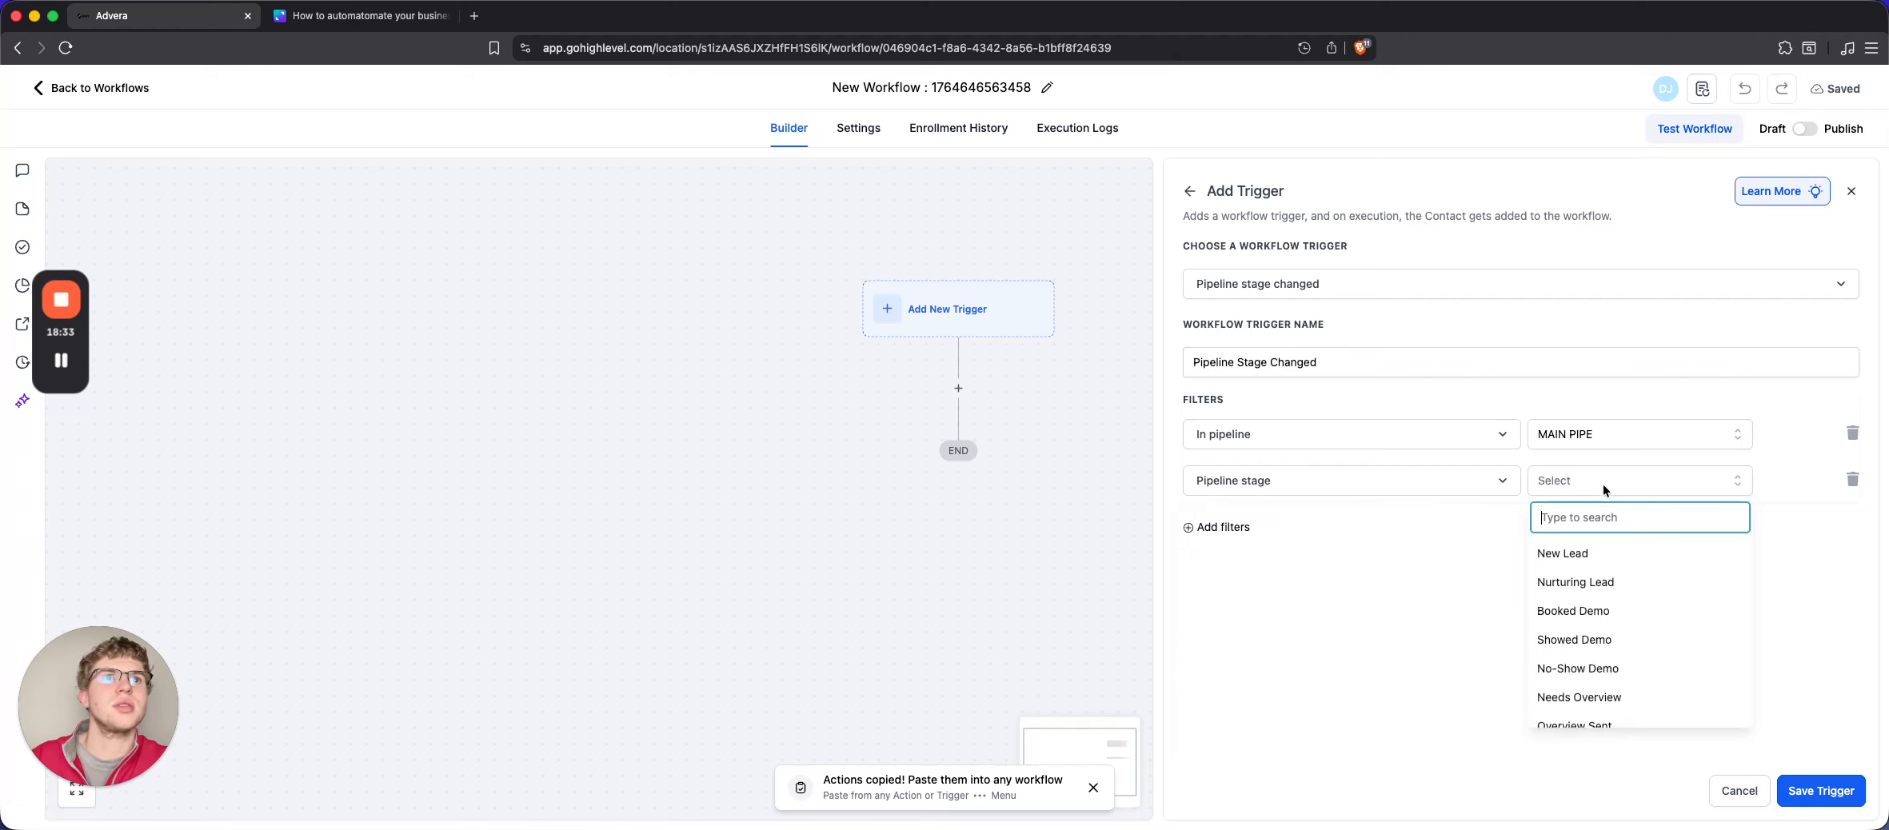
click(1602, 648)
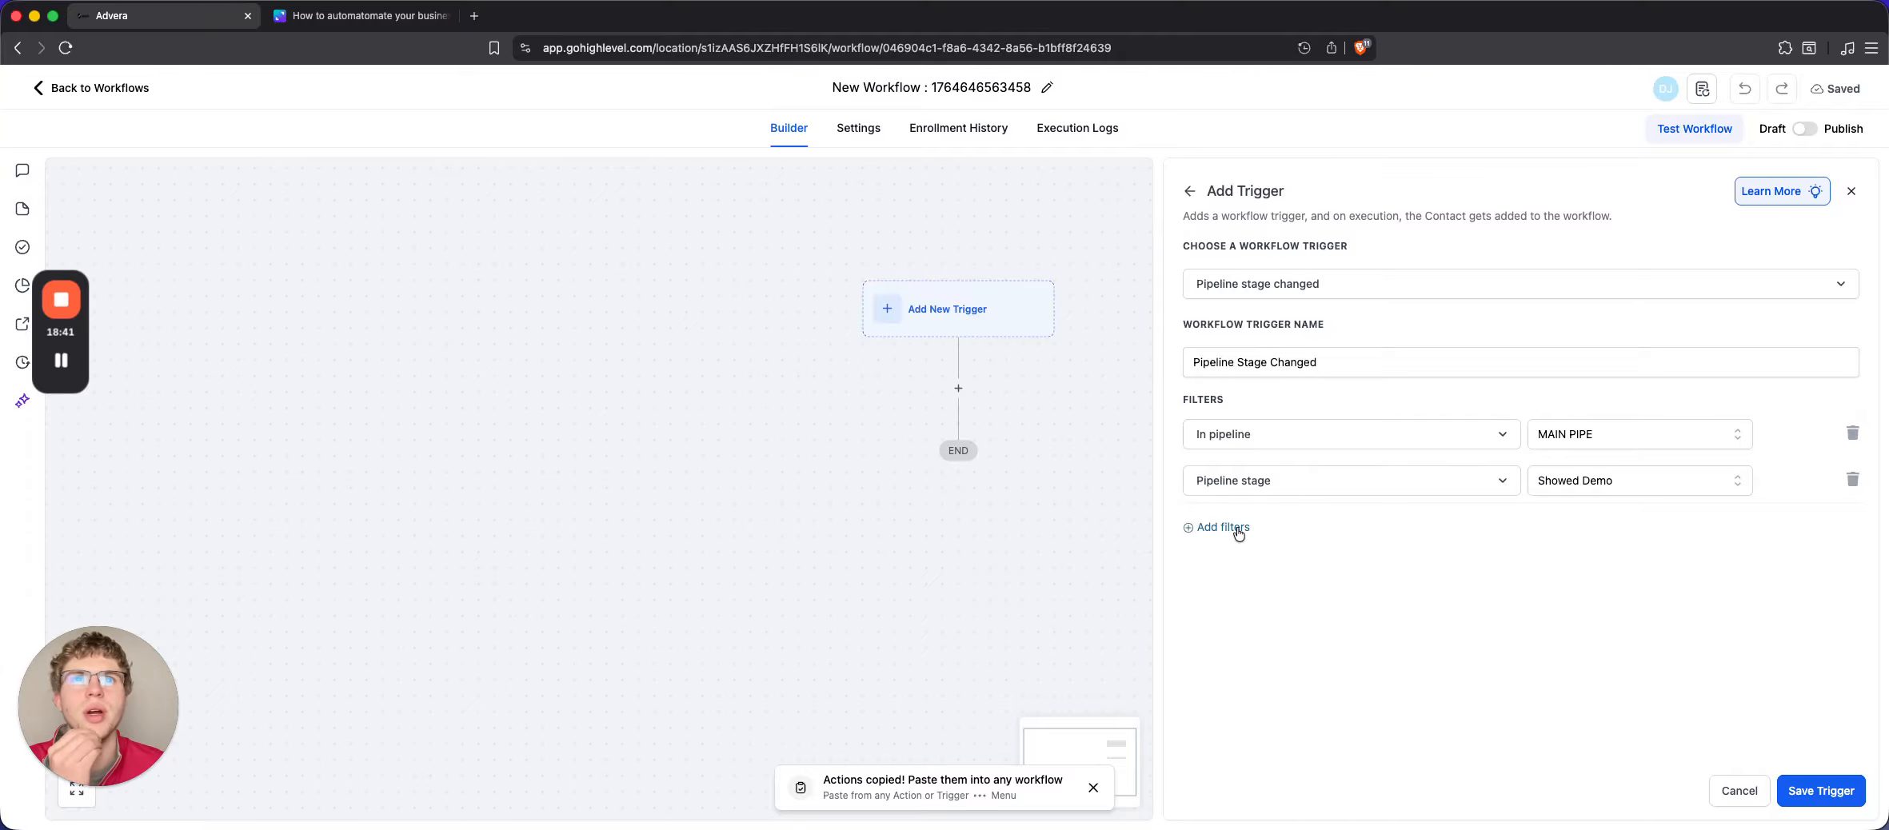
Name the trigger "Pipeline Stage Changed - showed demo" and save it
click(1390, 367)
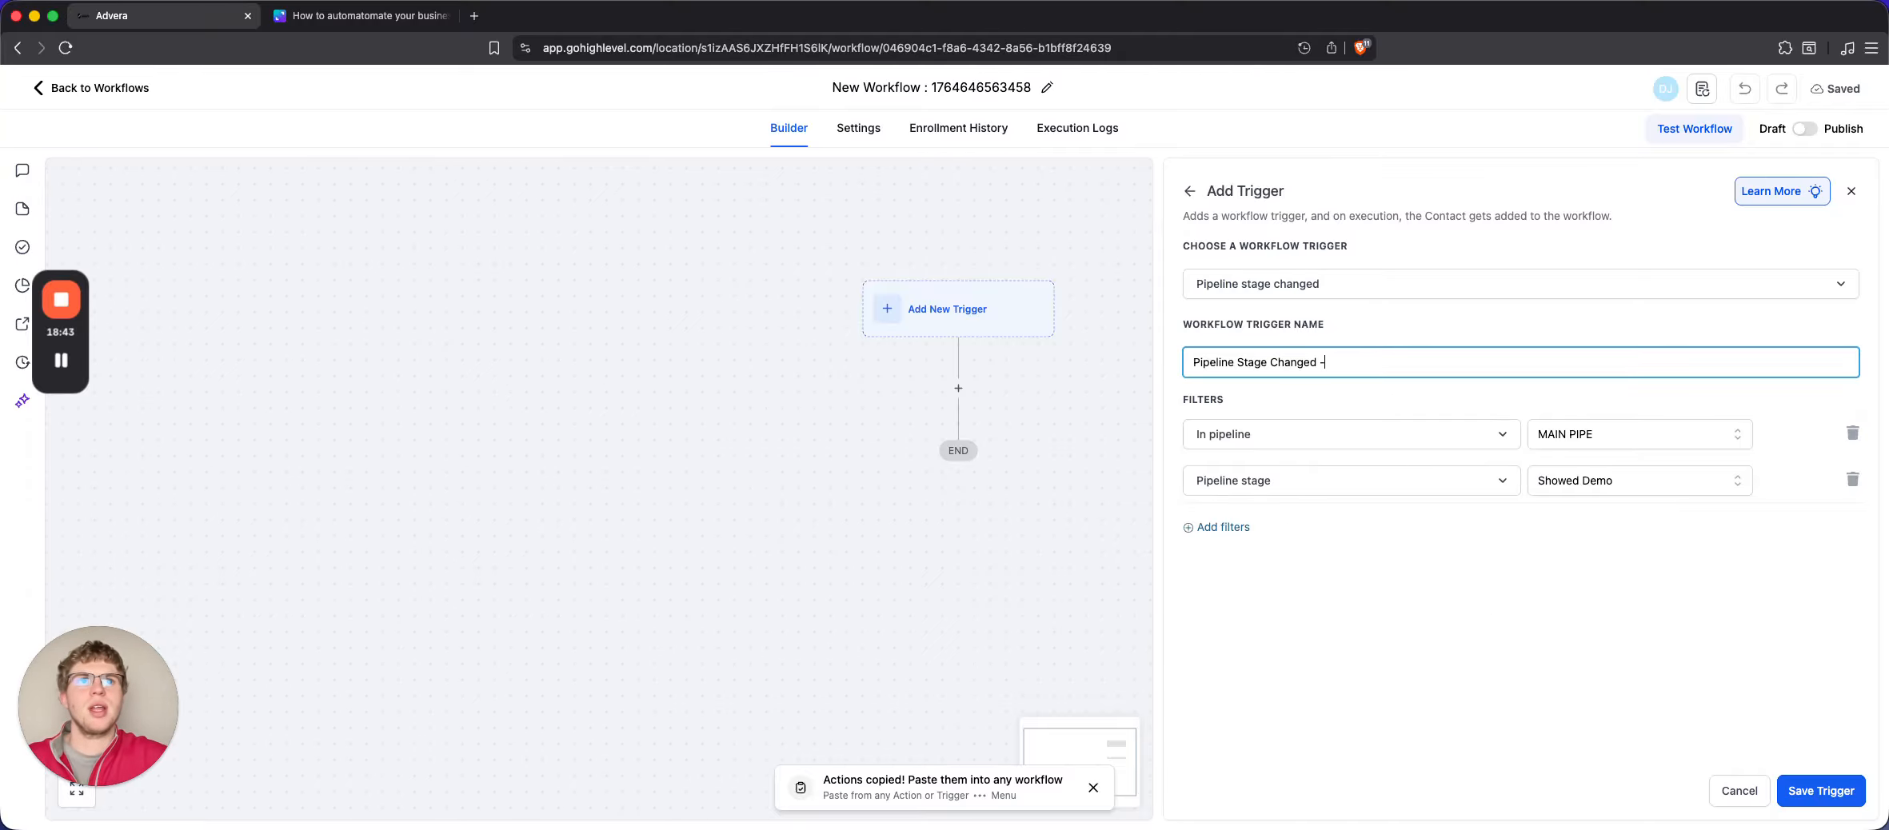
text(- showed)
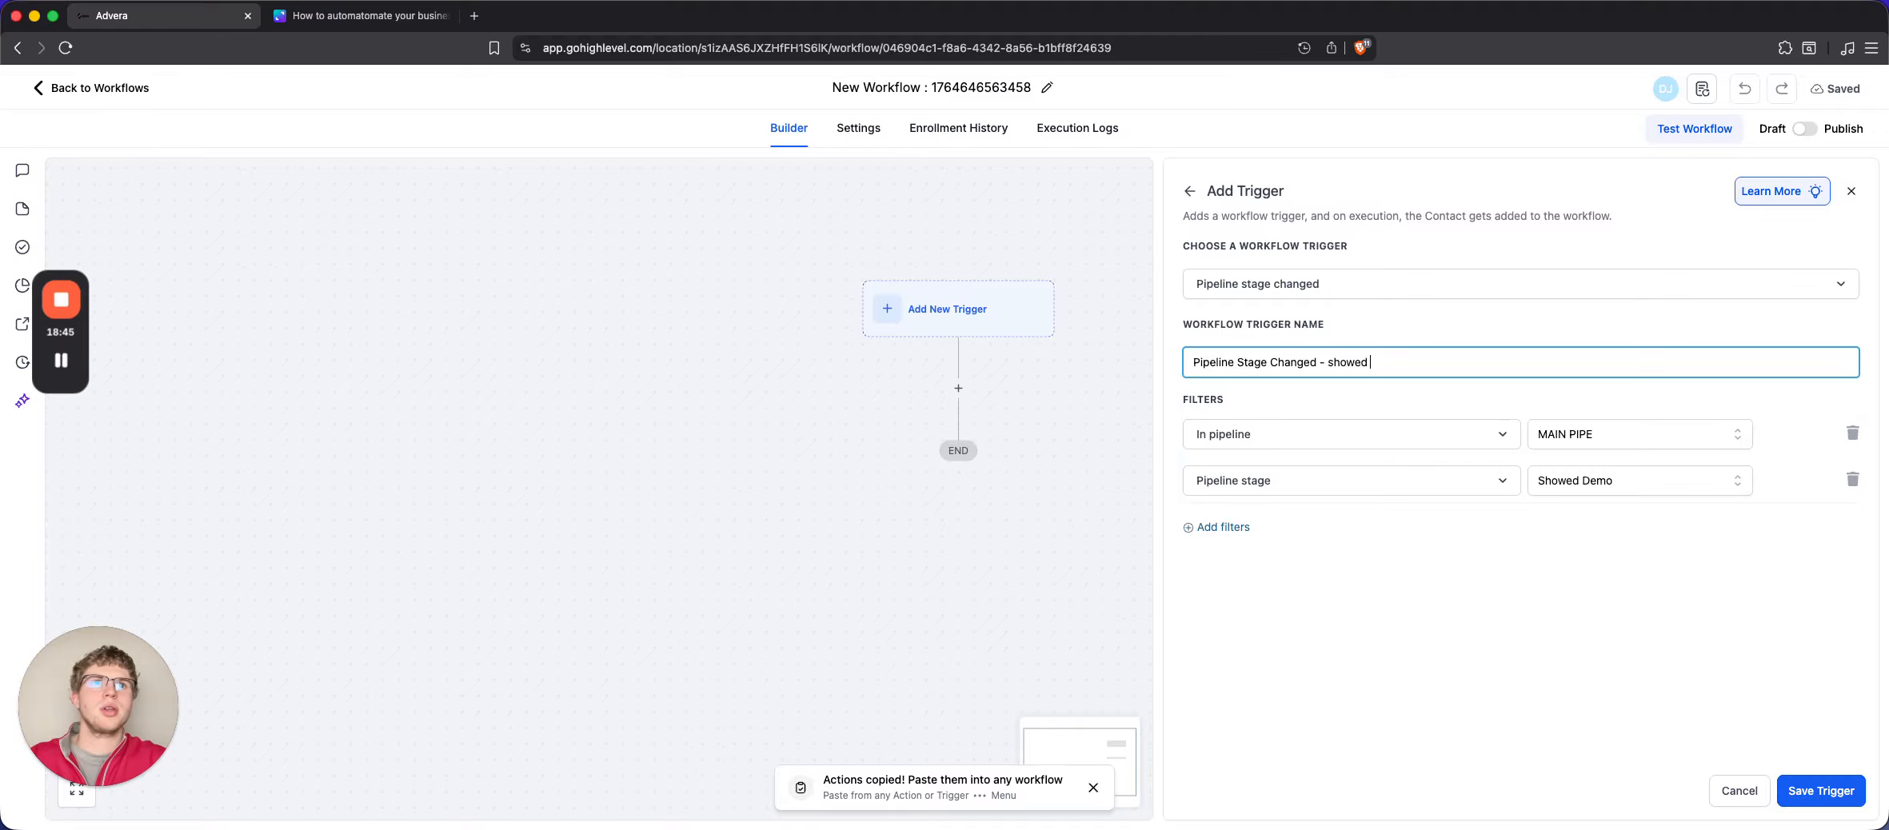
text( demo)
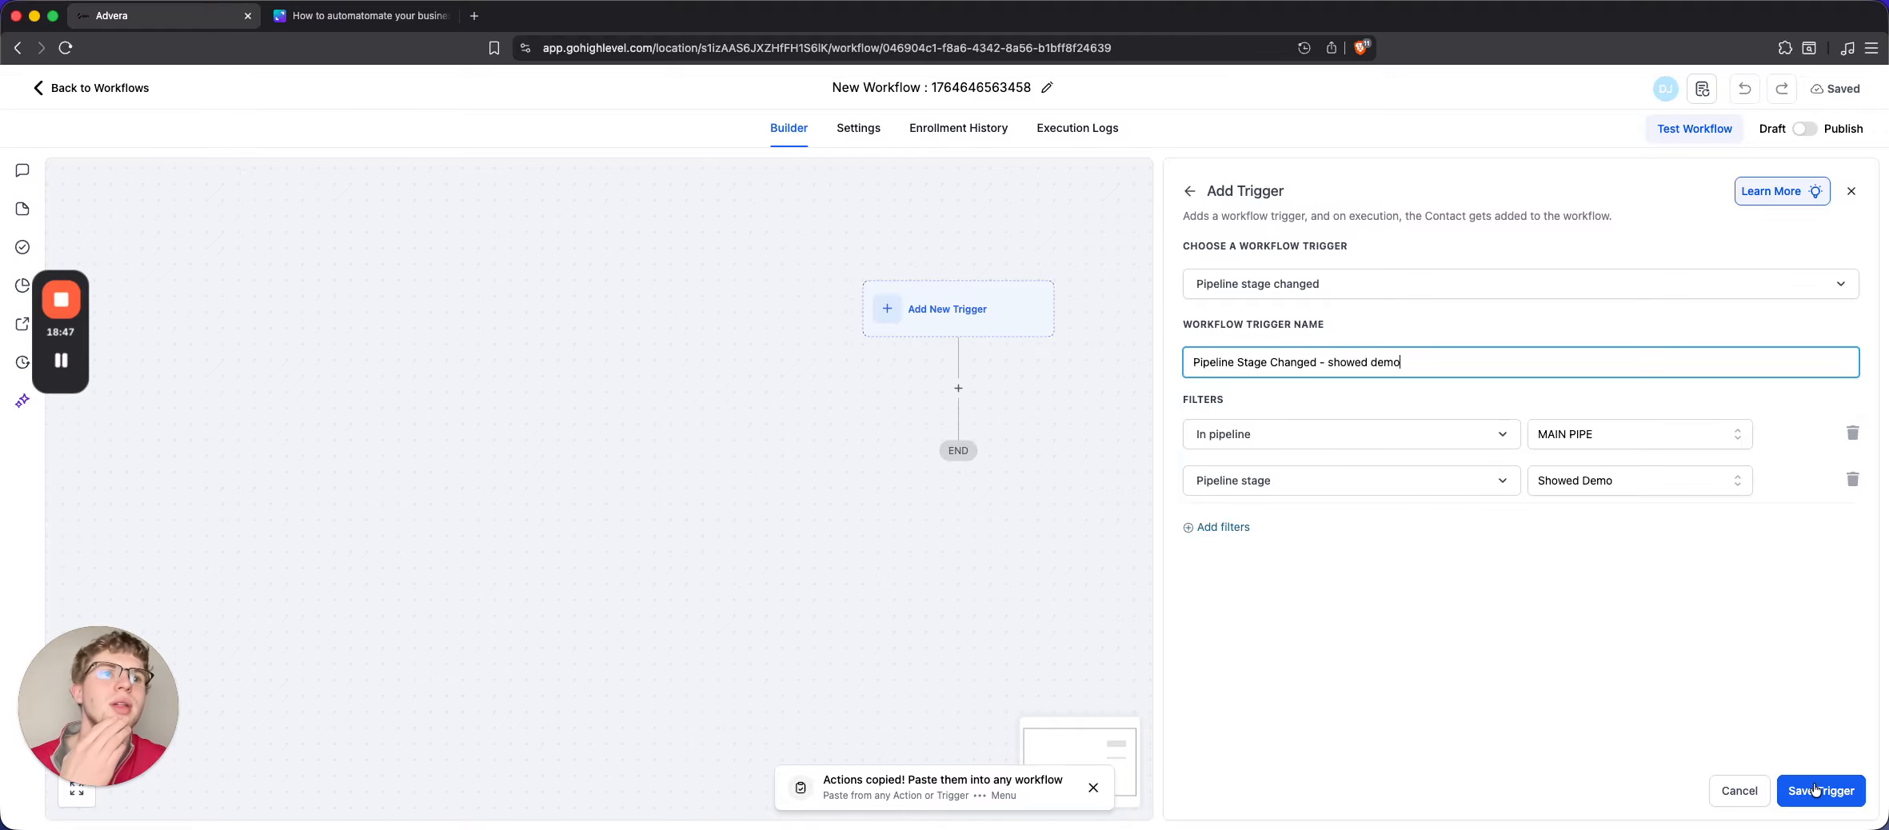
click(1815, 790)
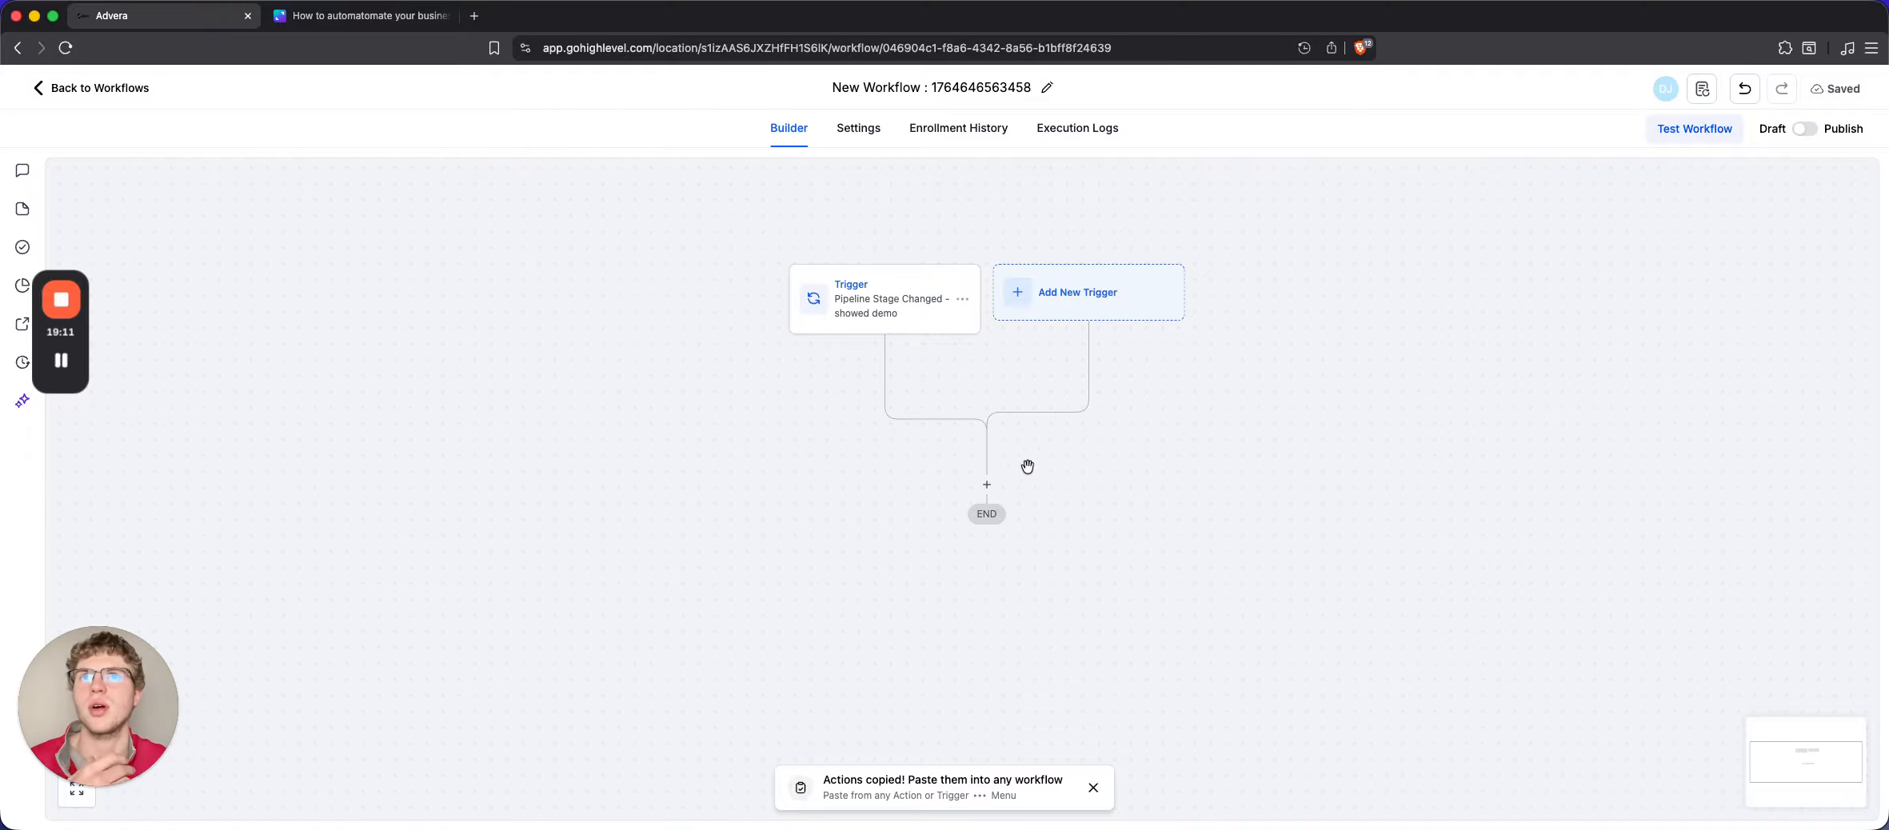
Add an Add Contact Tag action after the trigger and create the new tag "demo-showed" for it
mouse_move(987, 484)
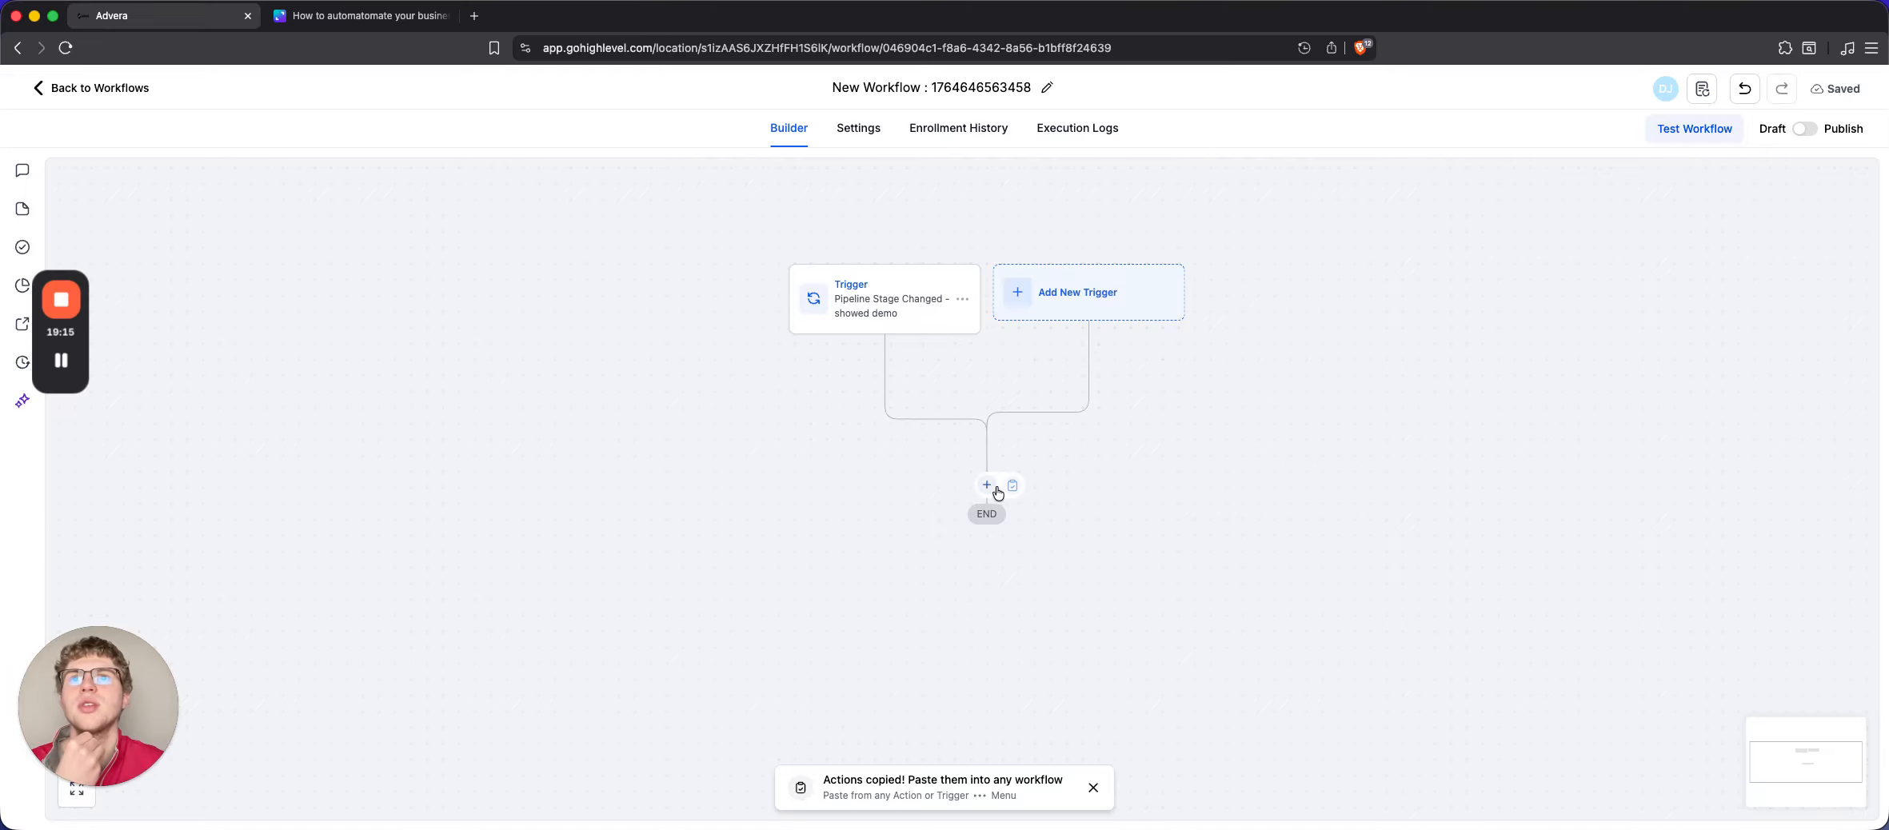
click(987, 485)
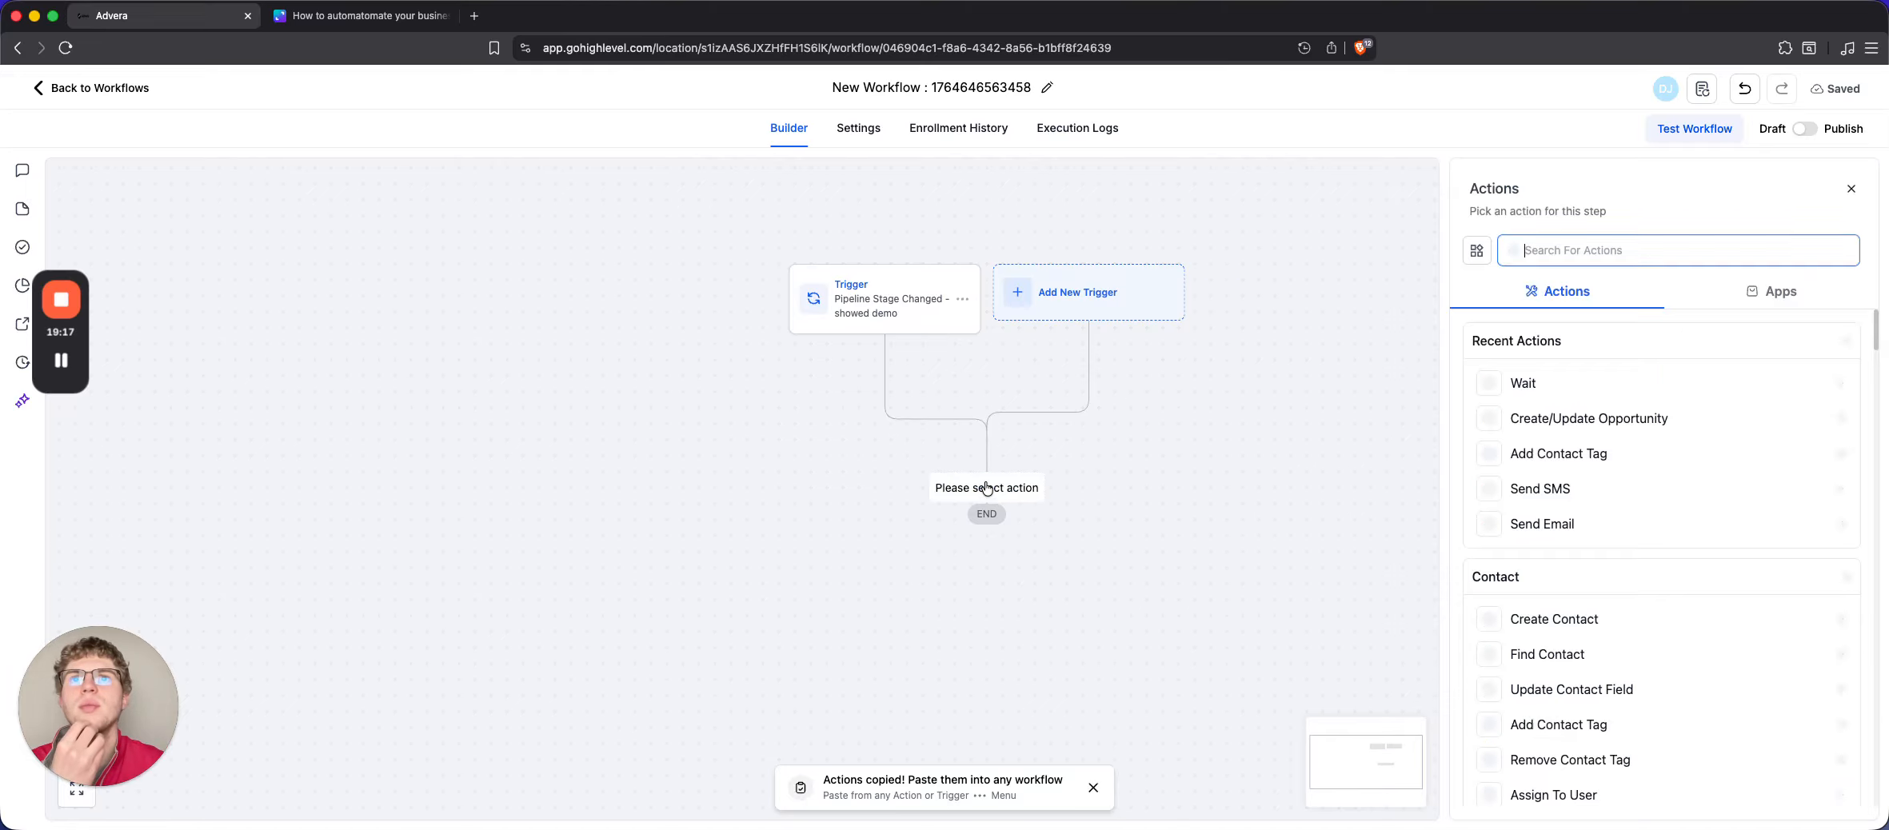
click(1550, 454)
click(1546, 349)
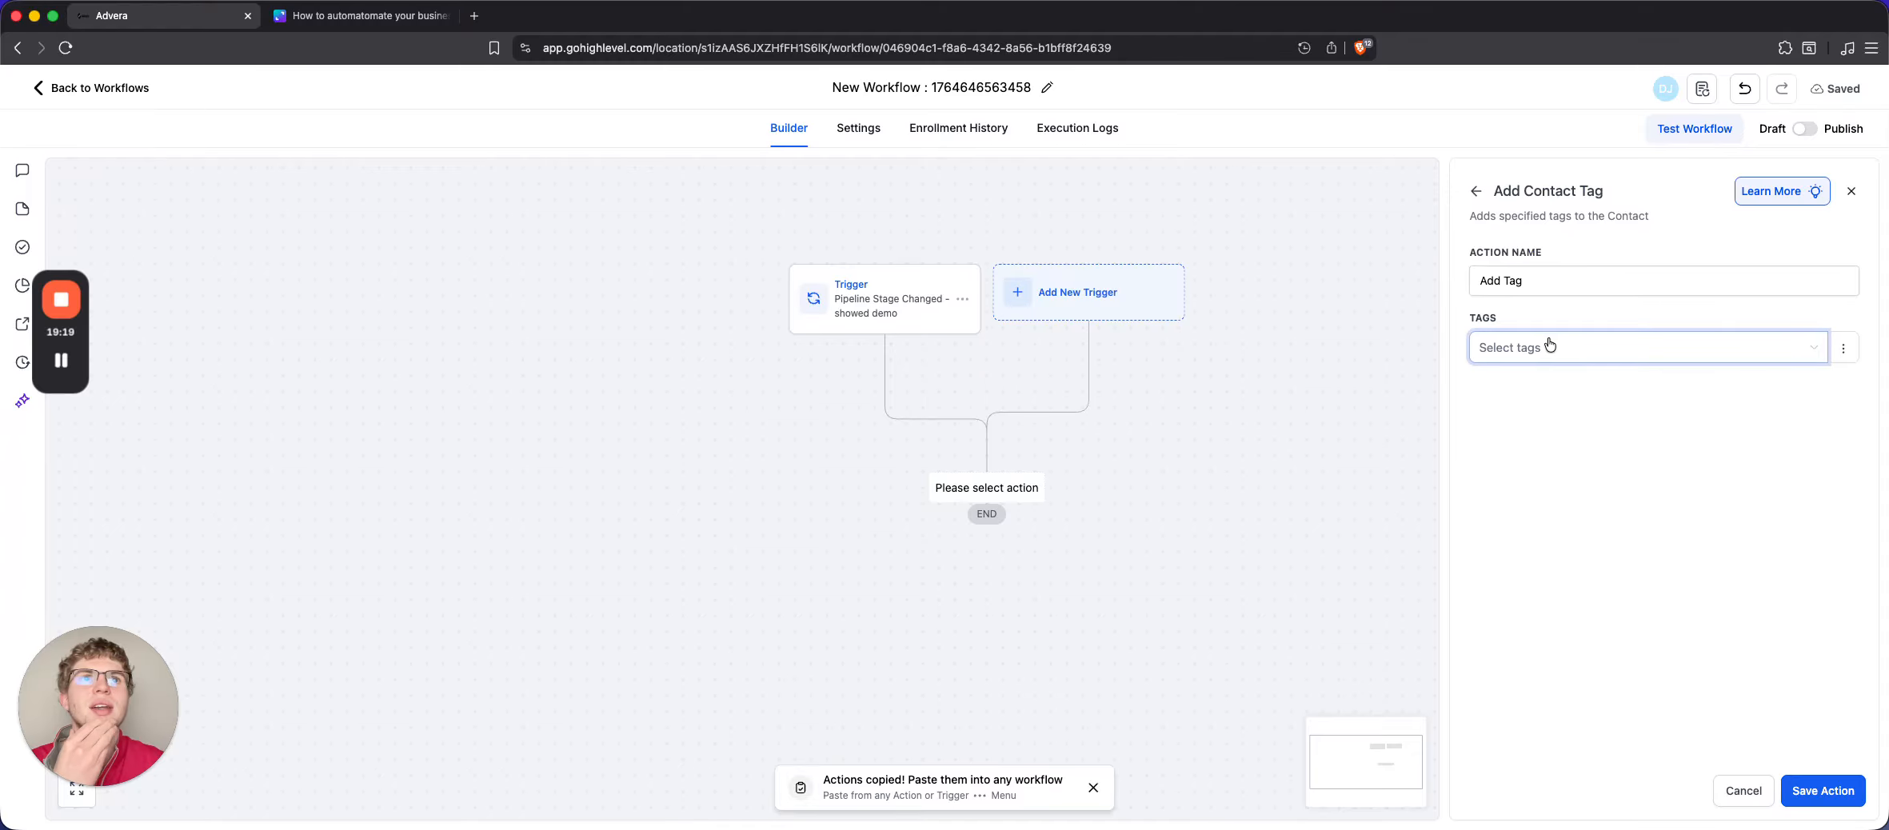
text(showed-demo)
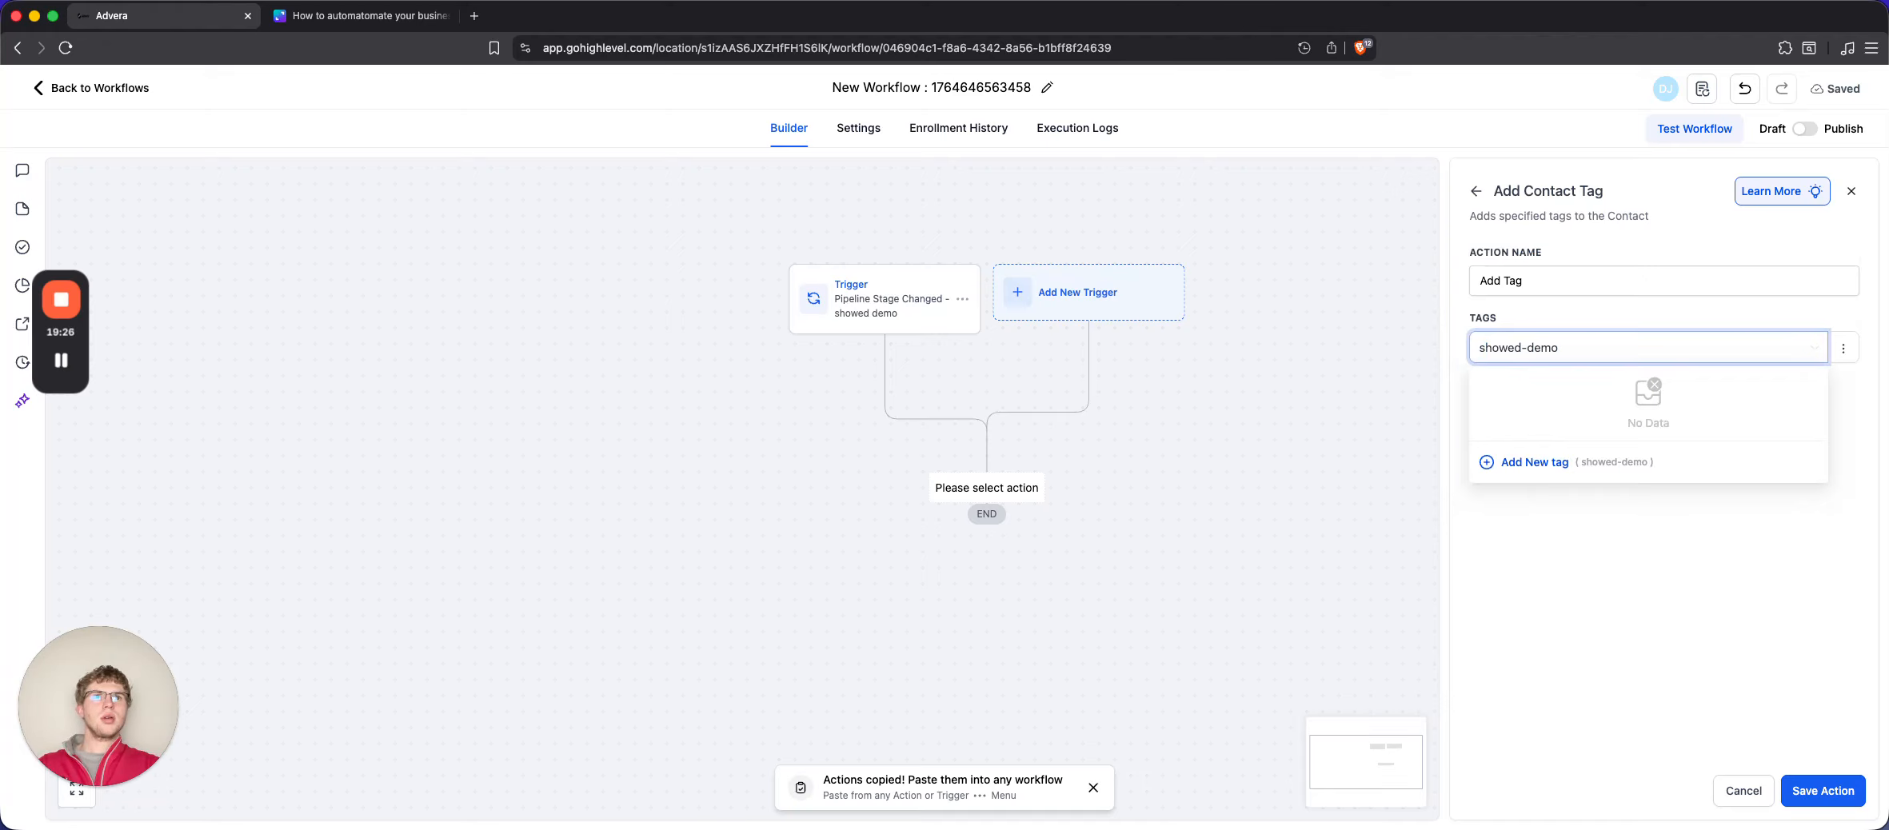
key(super+a)
text(demo)
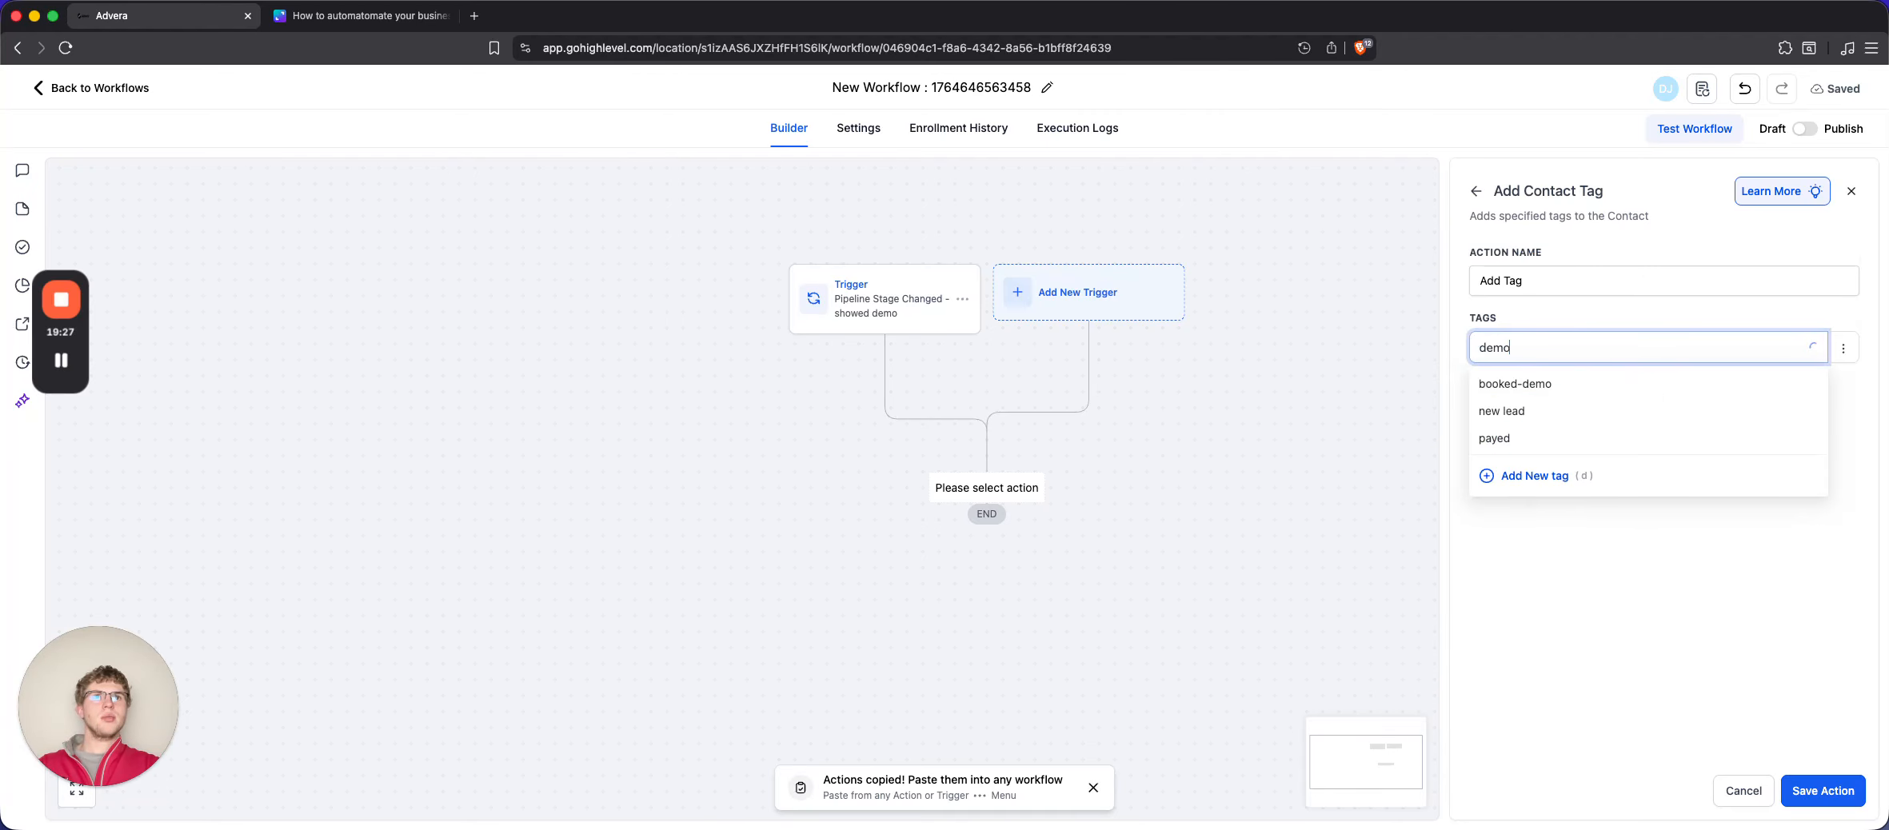
text(-showed)
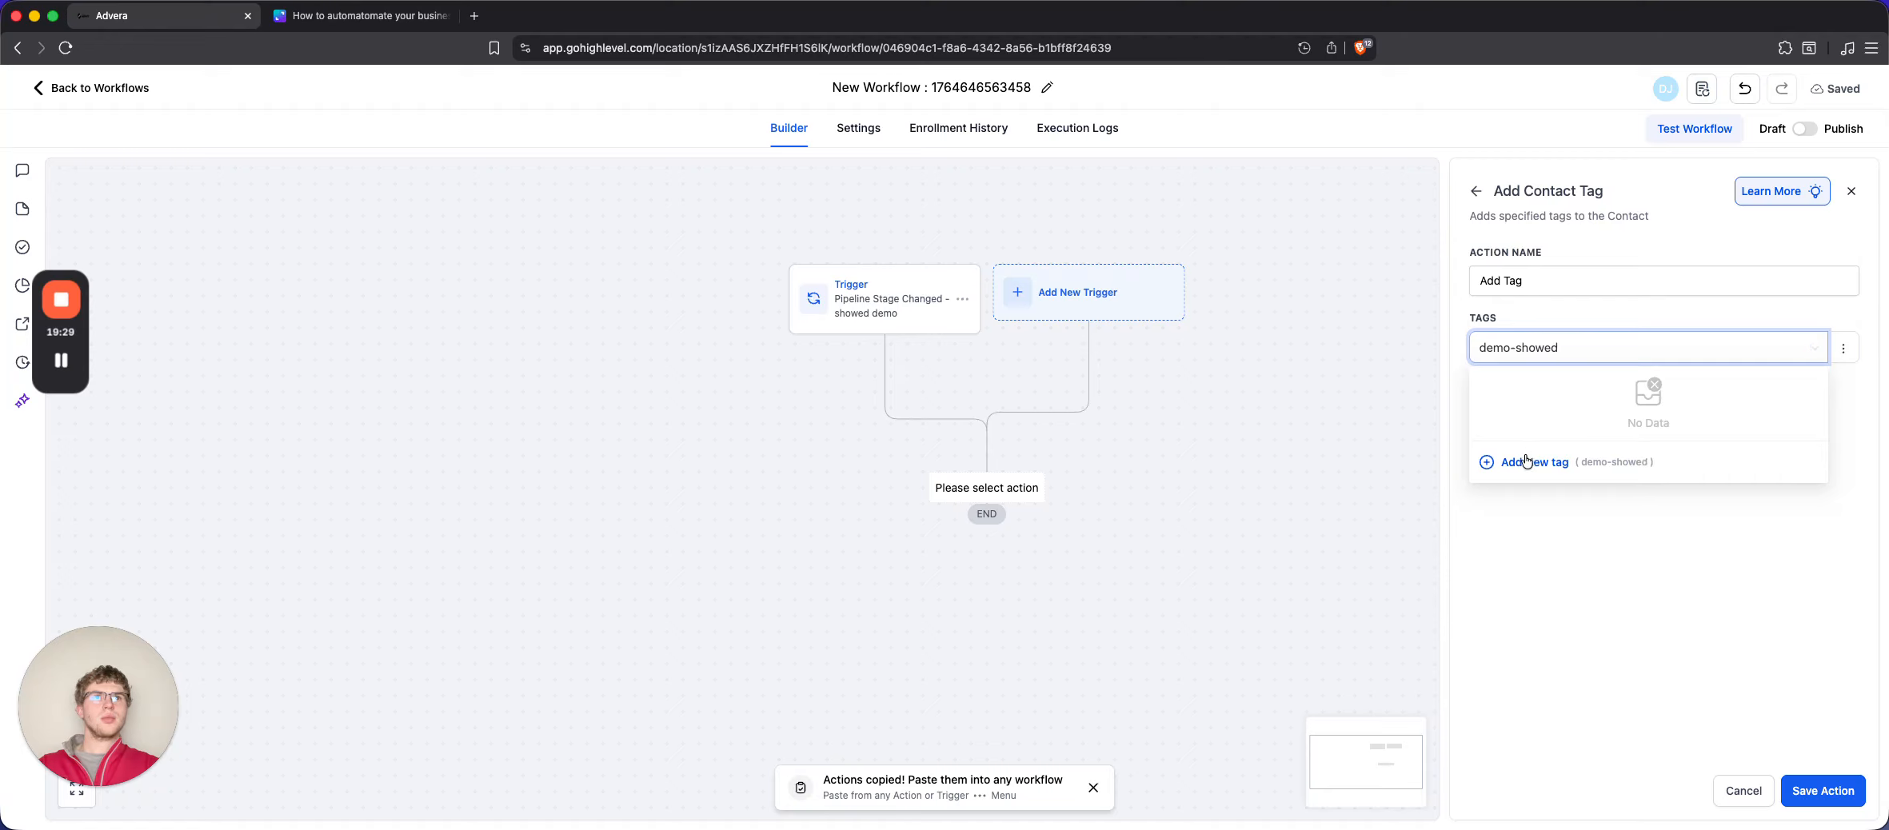
click(1528, 461)
Name the tag action "Add Tag - demo-showed" and save it
click(1576, 280)
text(-)
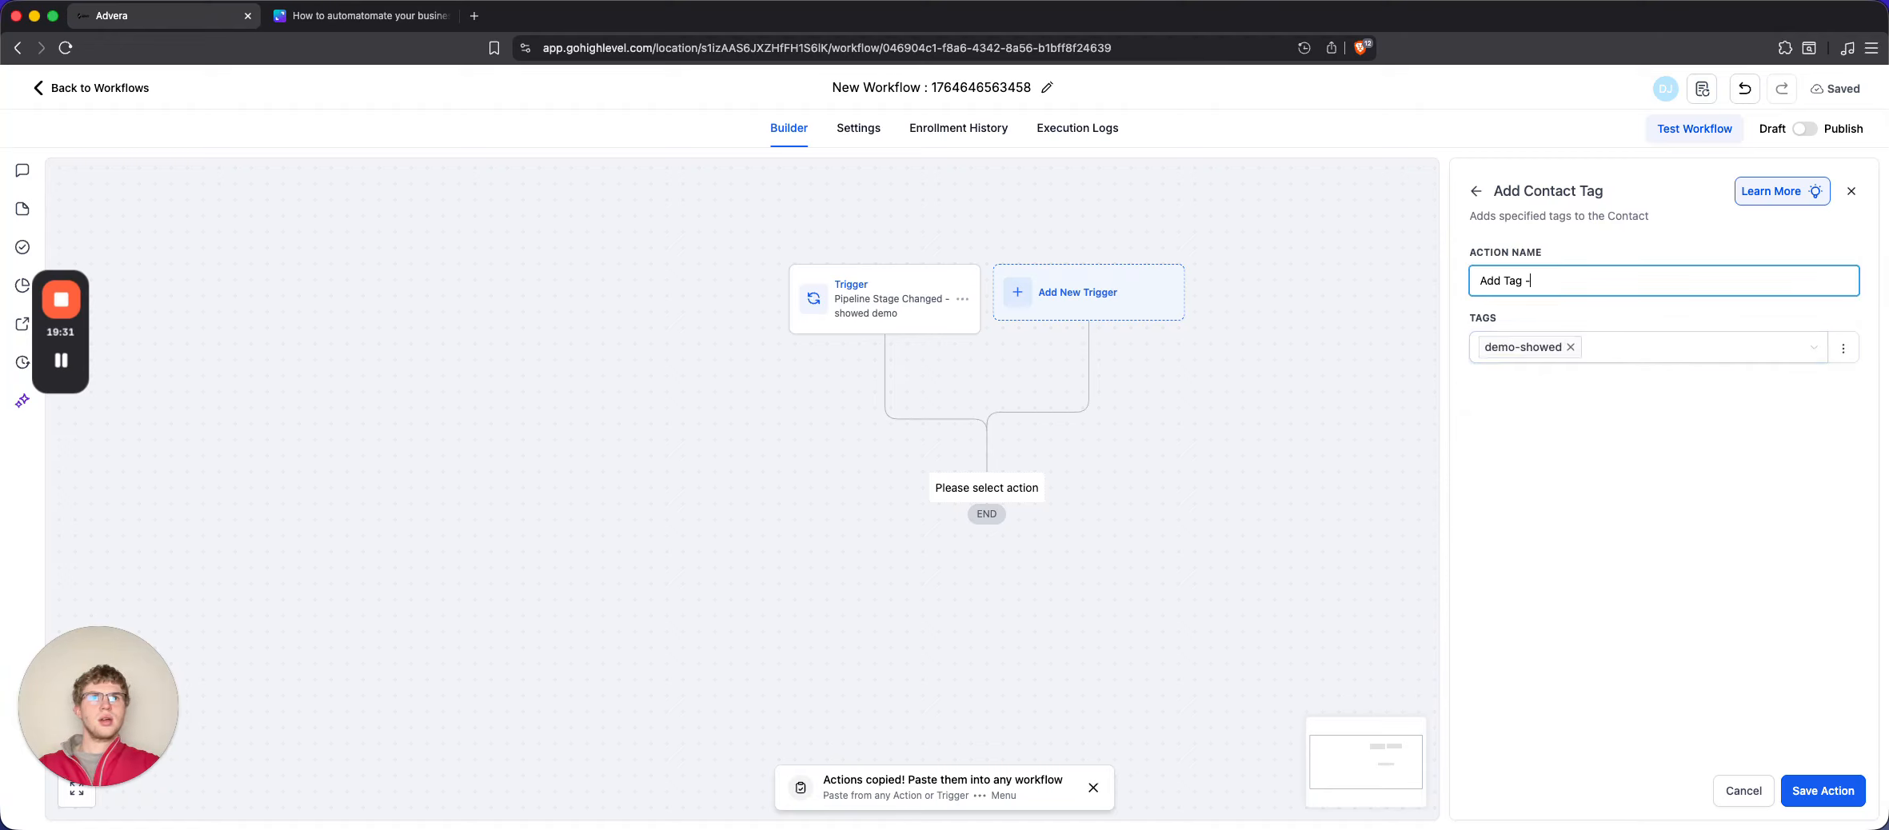
text( demo-showed)
click(1823, 791)
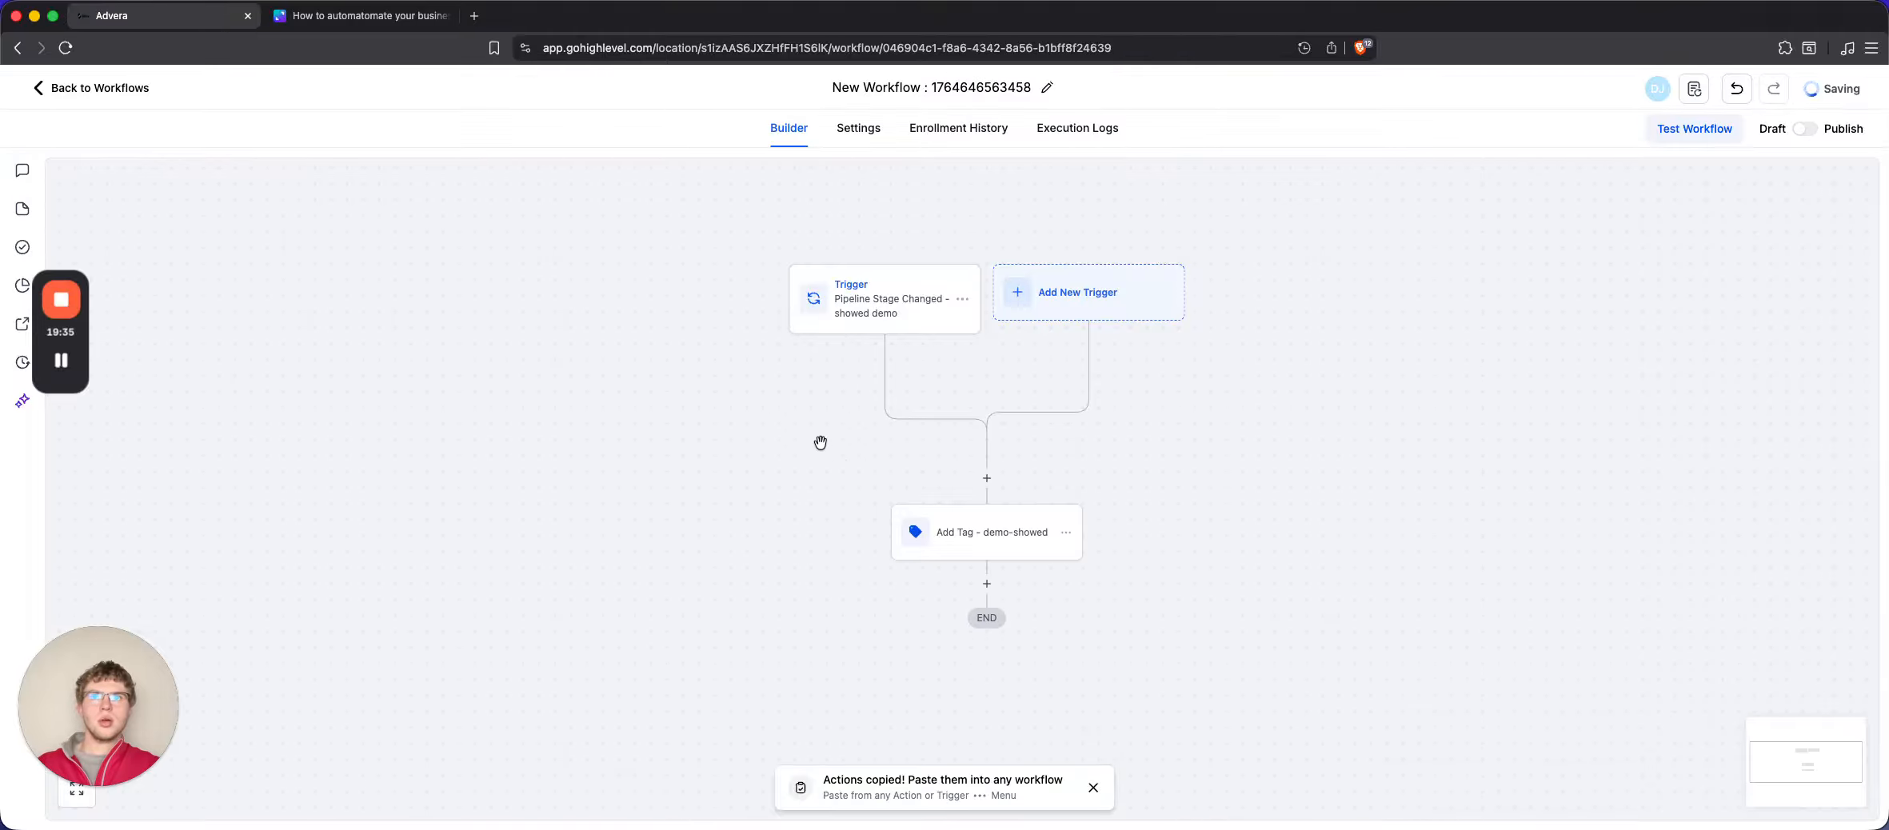
Insert a new step after the demo-showed tag action and browse the available actions
scroll(1043, 513, down, 2)
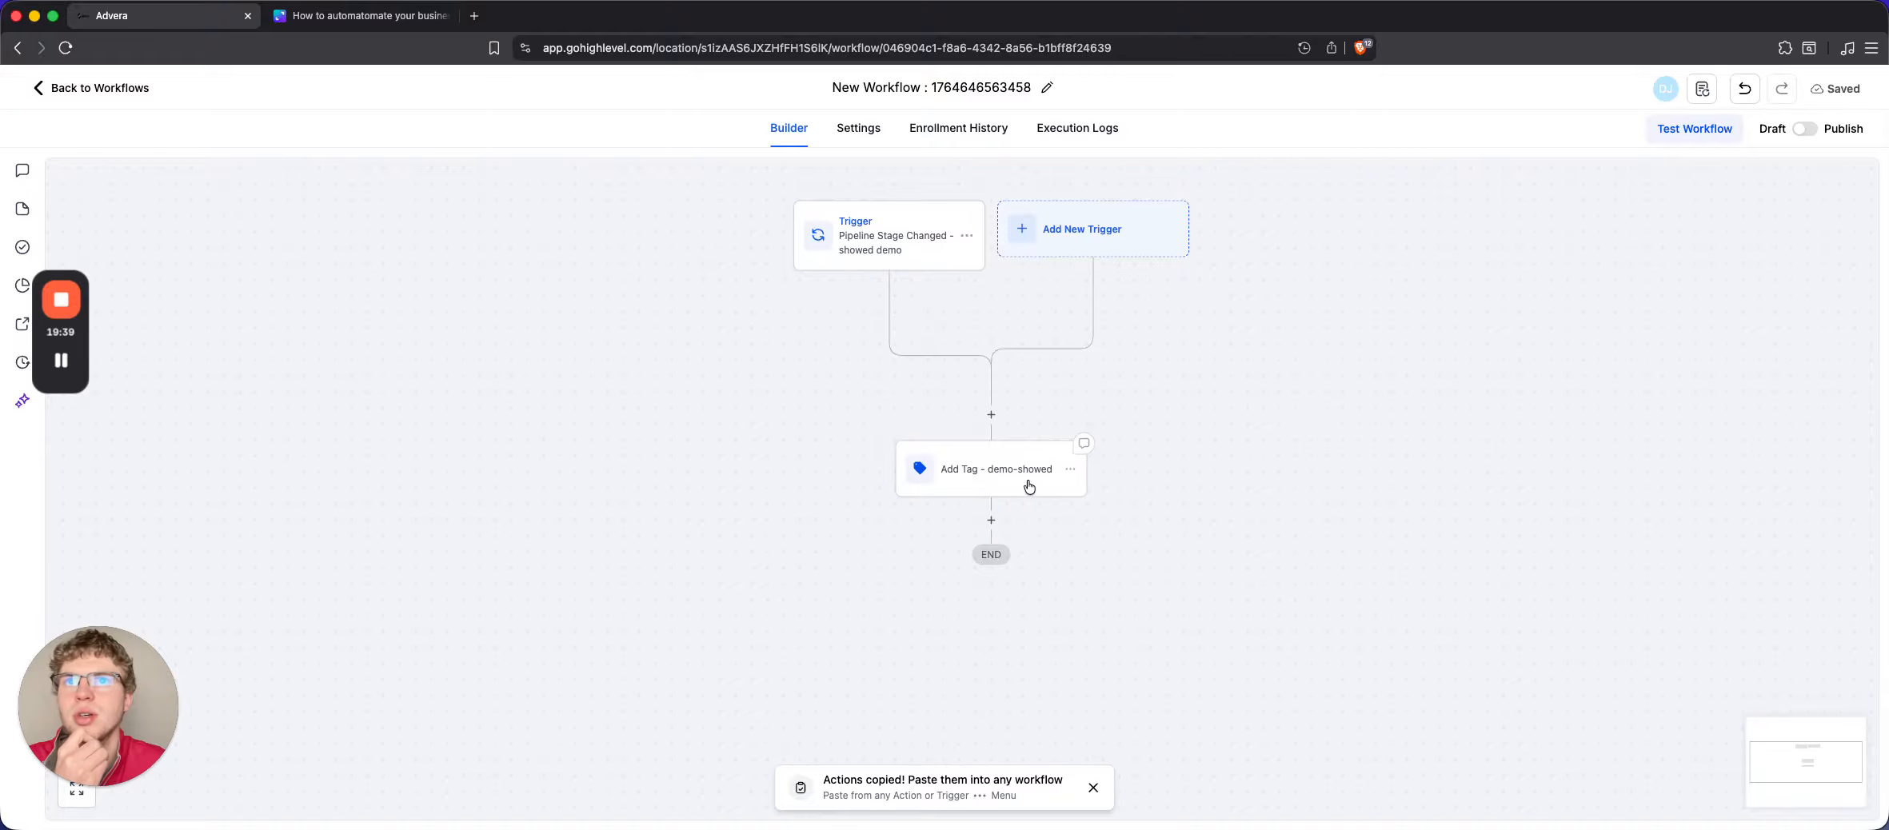
mouse_move(995, 521)
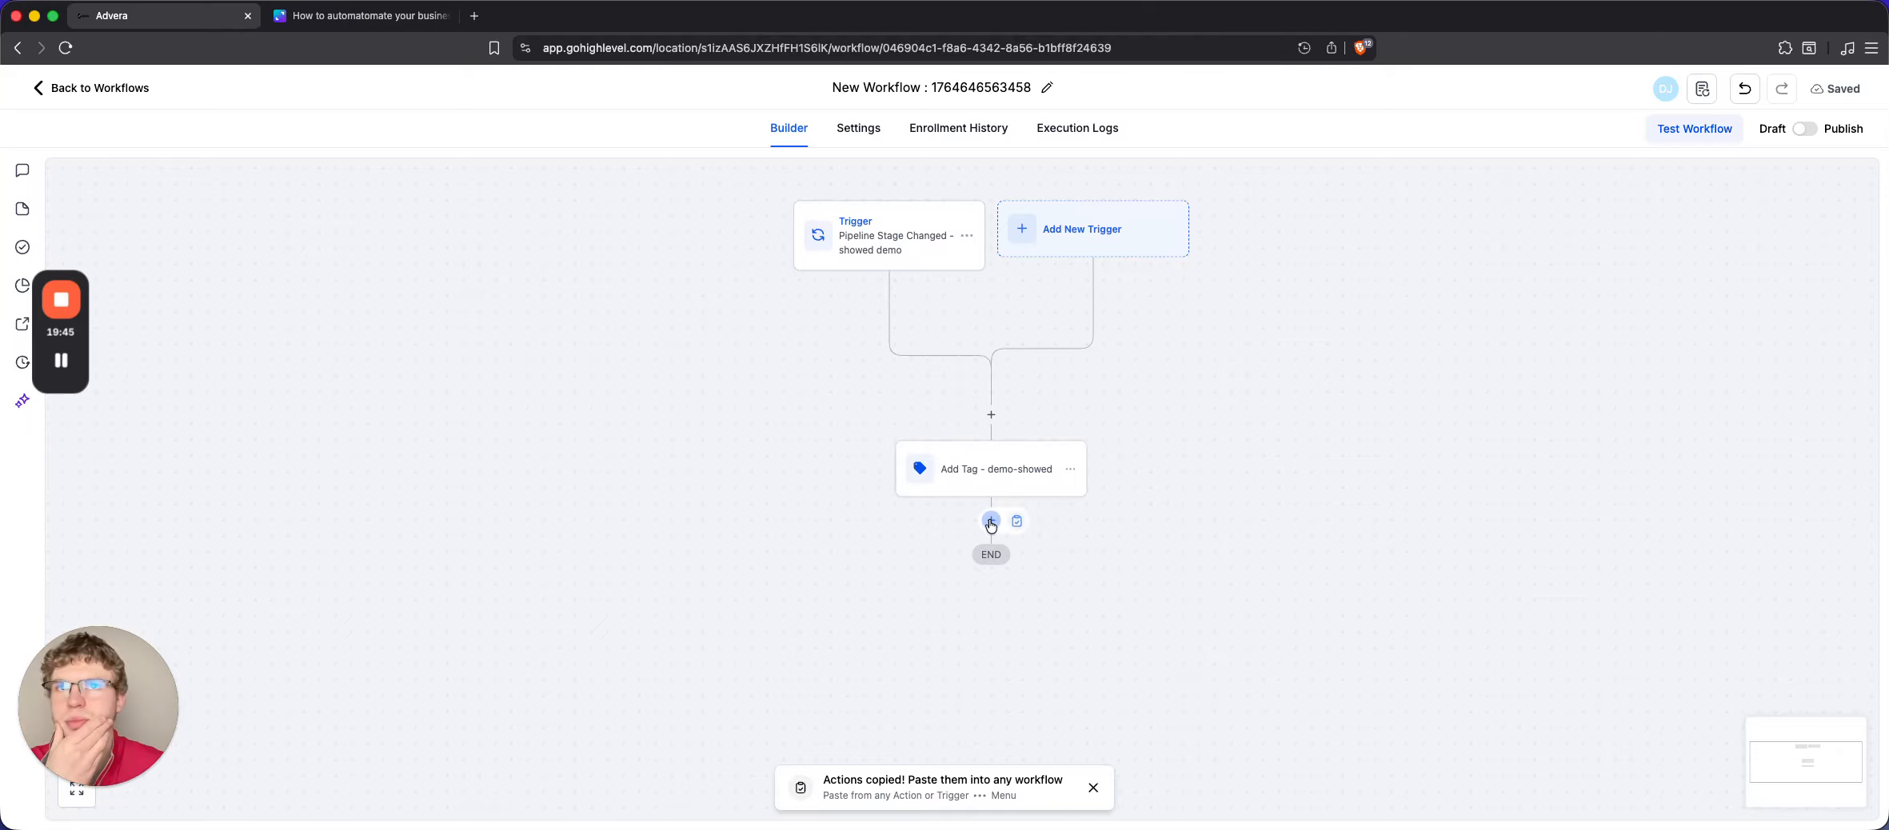
click(992, 522)
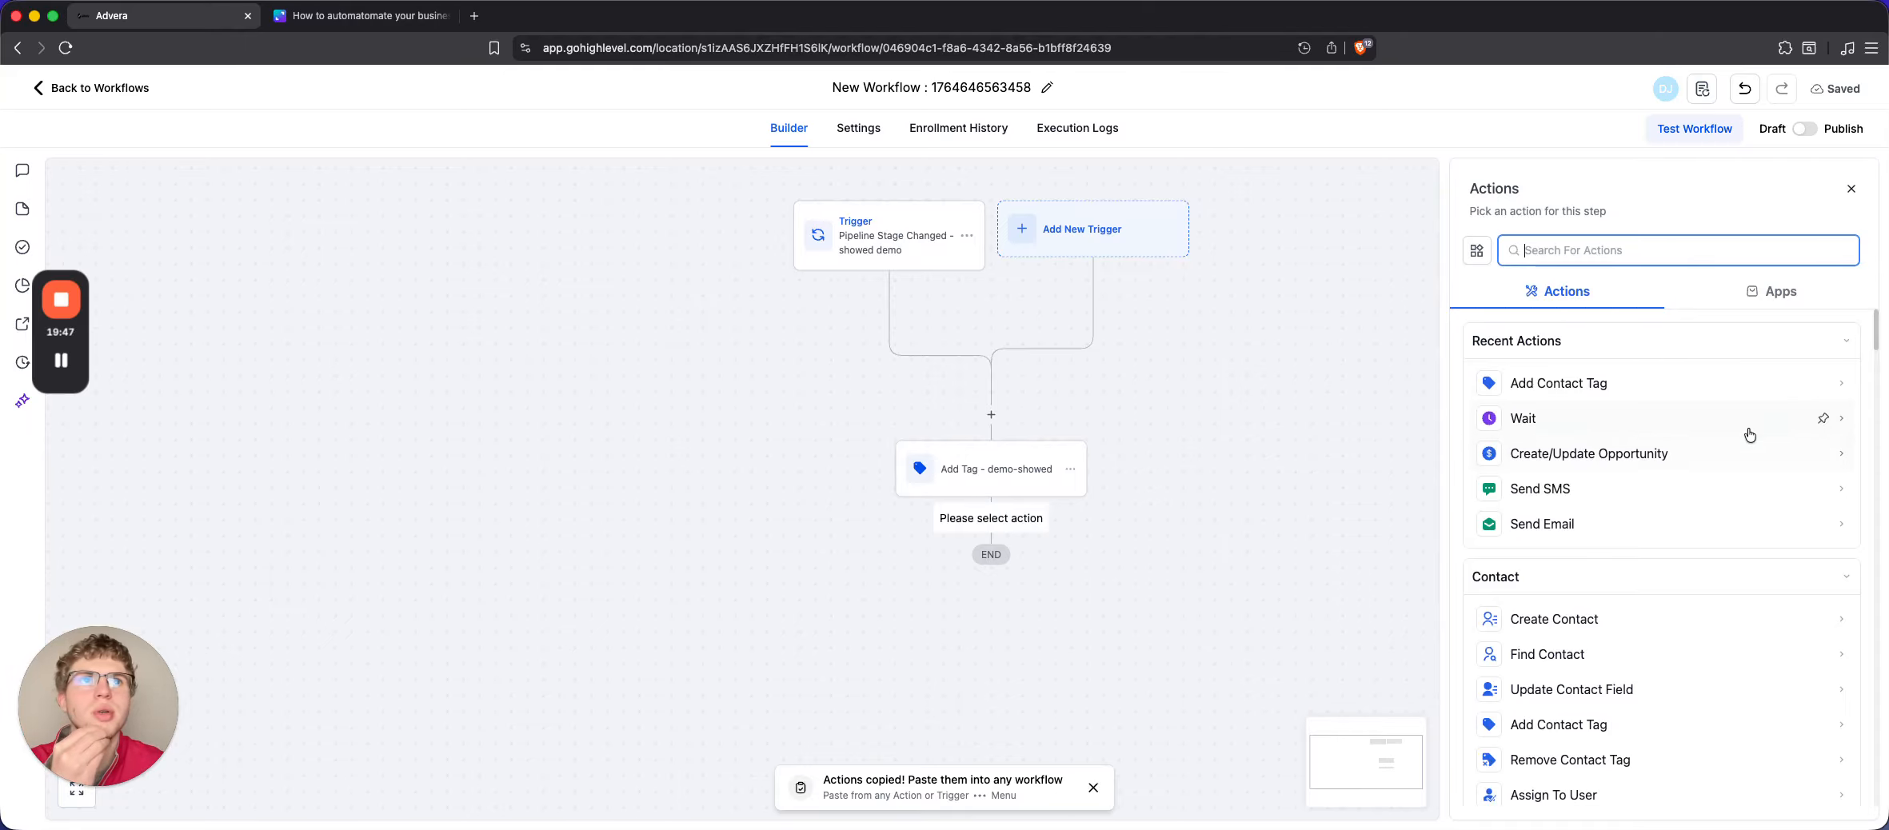
scroll(1612, 457, down, 5)
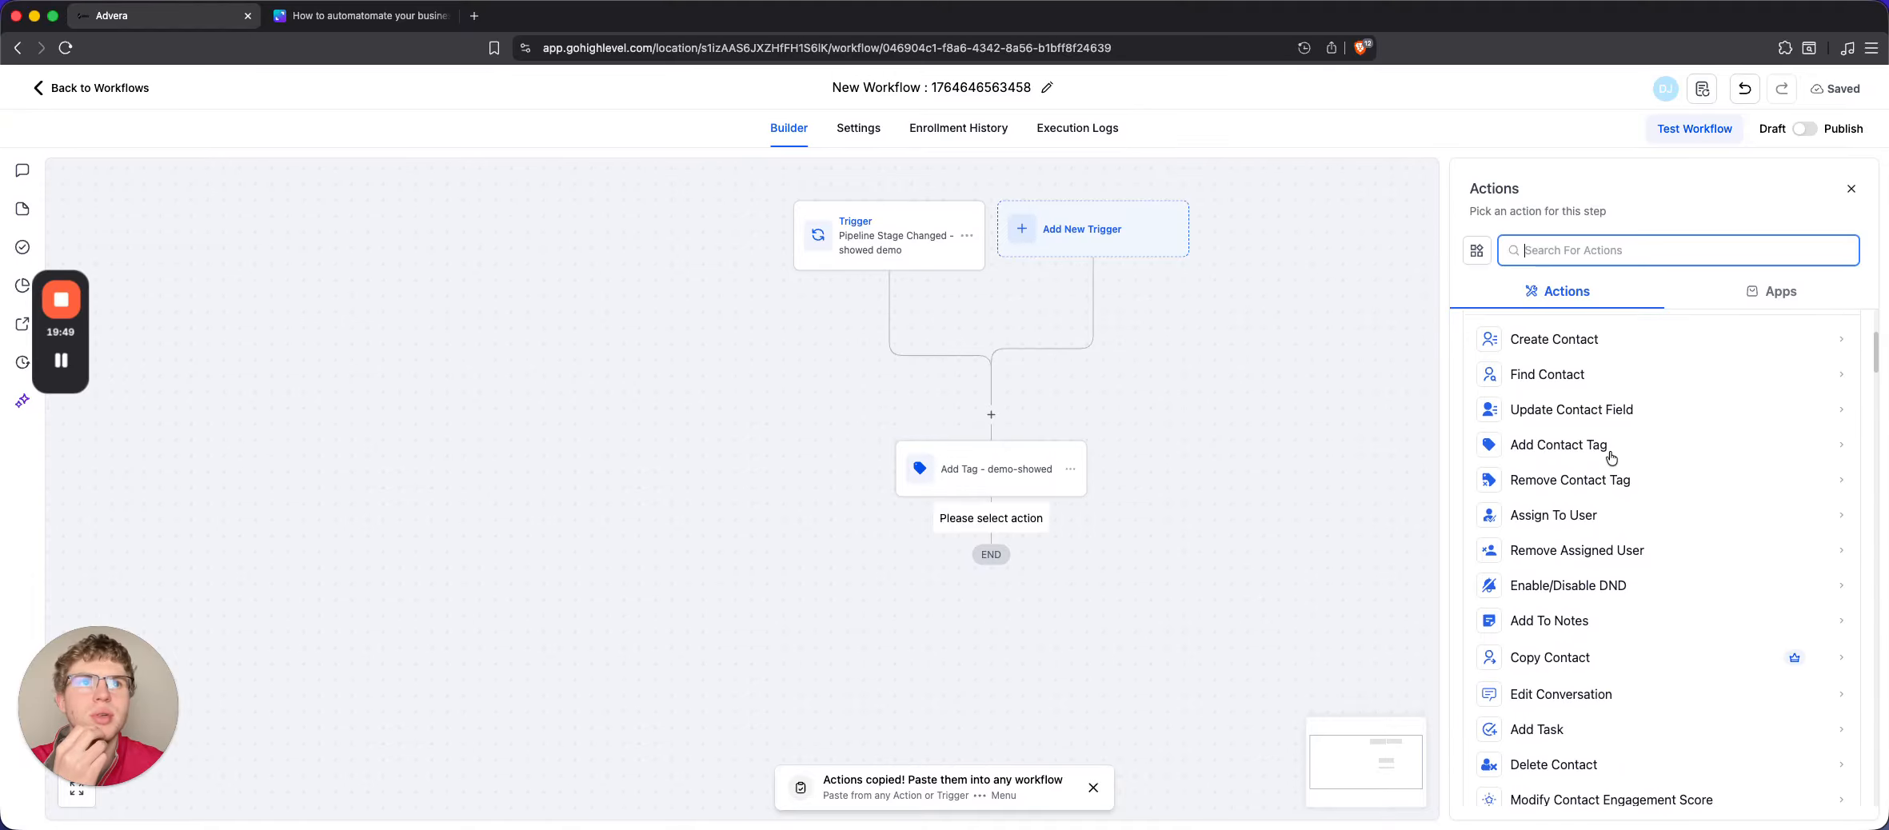
scroll(1612, 458, down, 4)
text(u)
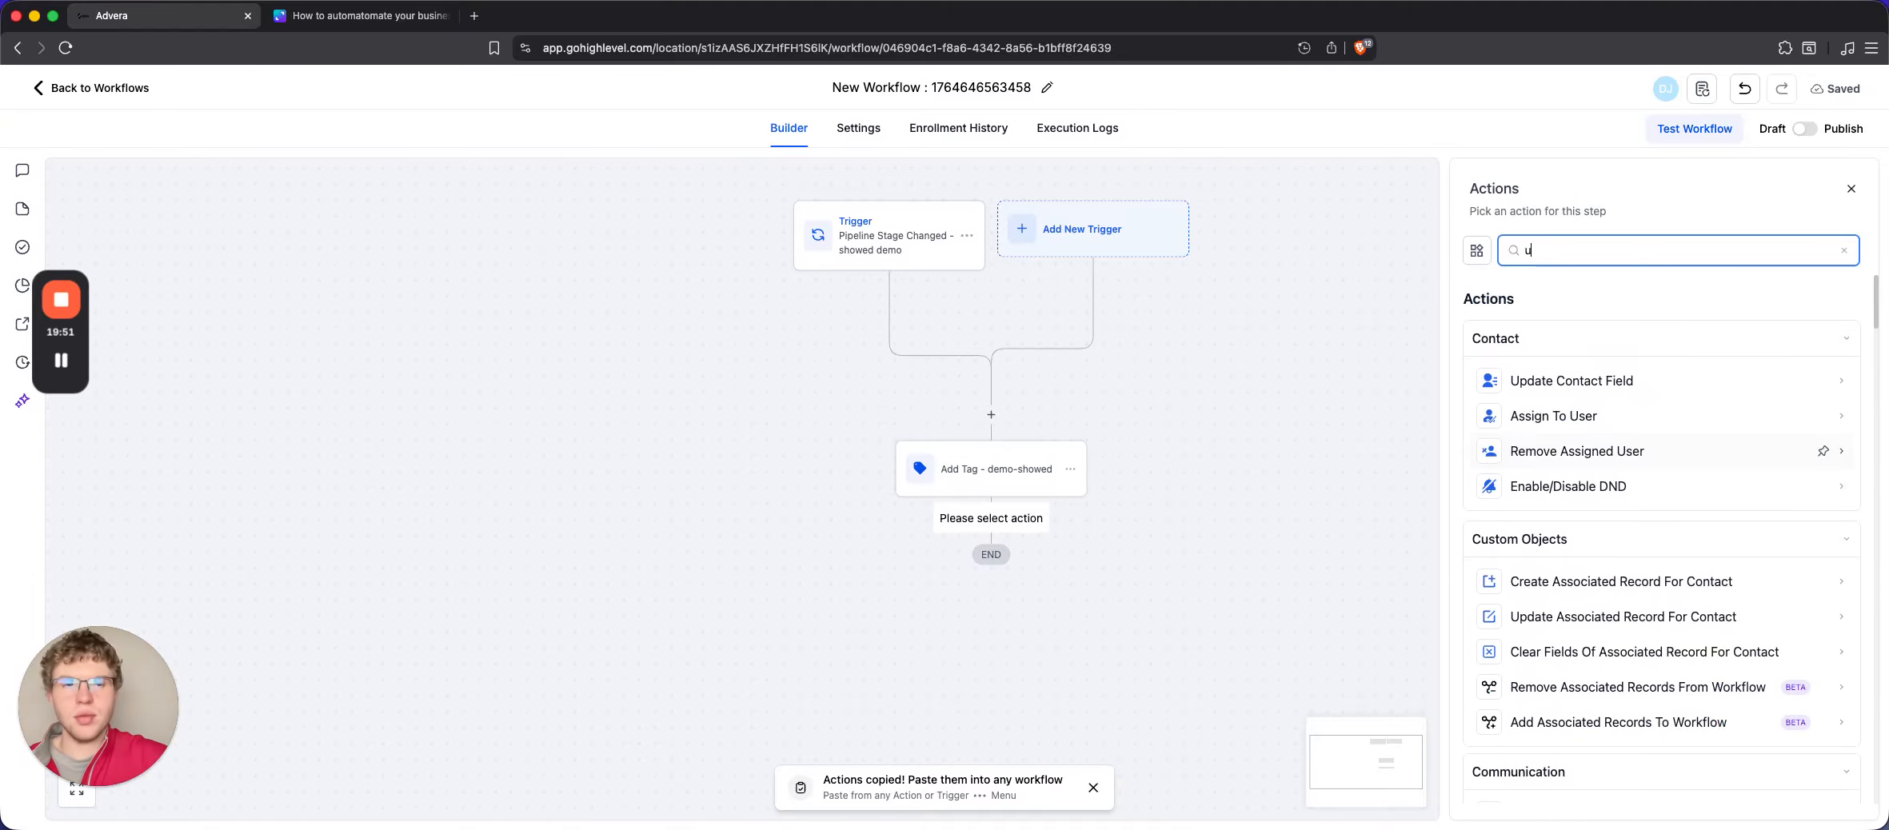
text(pdate)
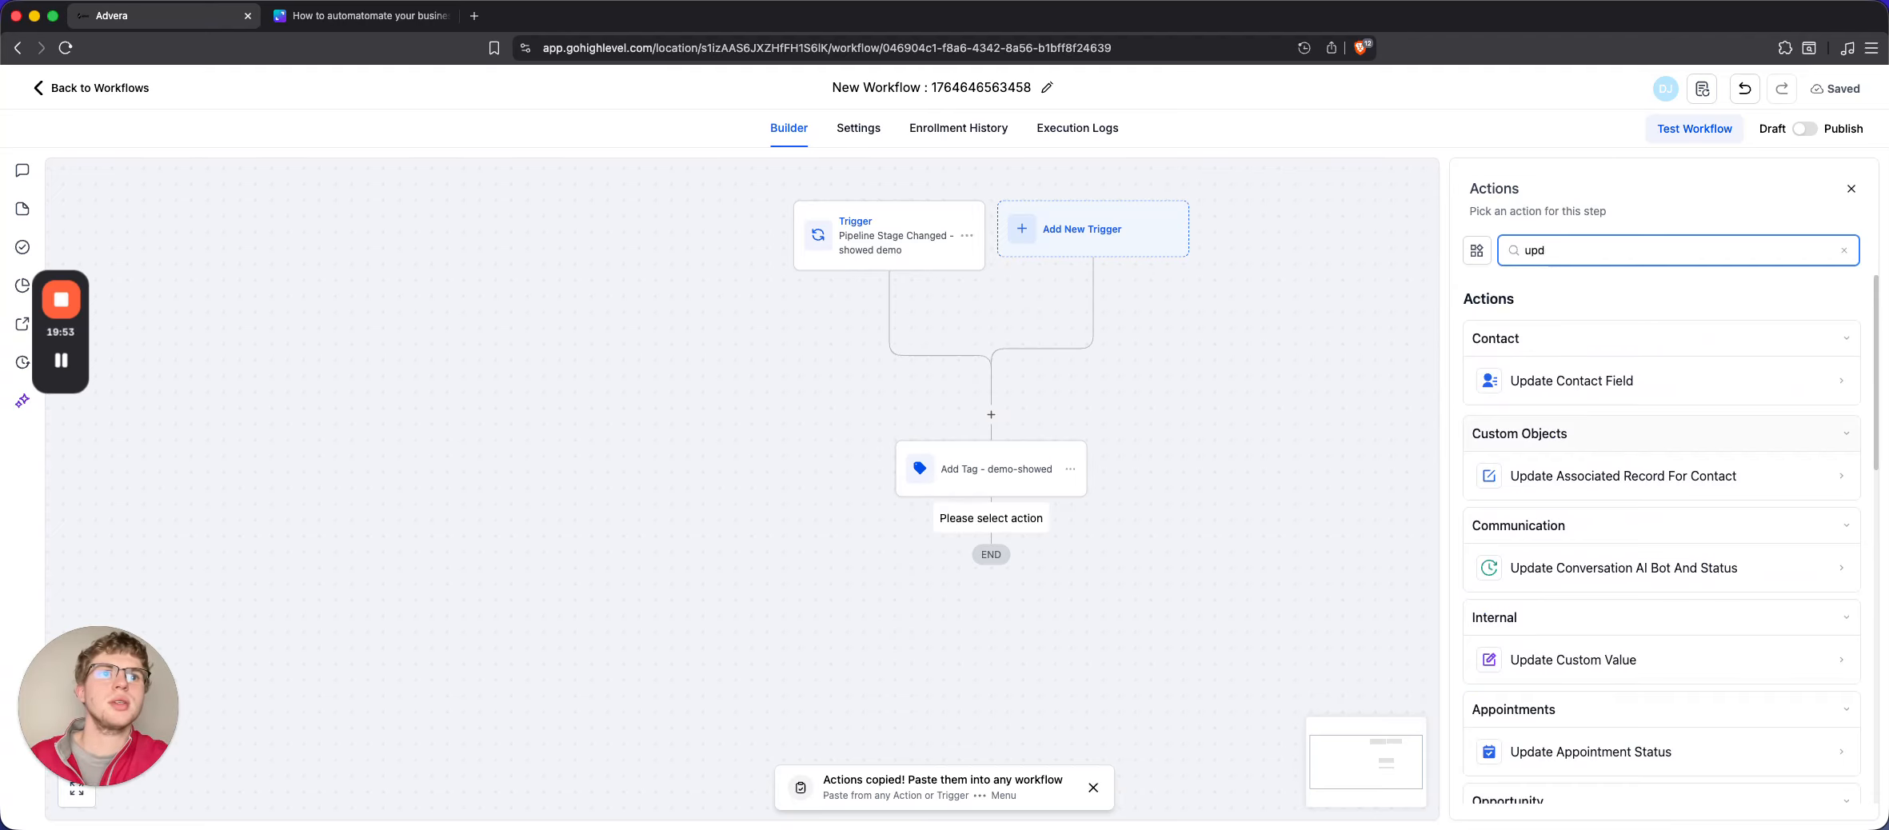
key(BackSpace)
key(BackSpace)
key(BackSpace)
Choose Create/Update Opportunity from the Opportunity group as the action for the new step
scroll(1634, 578, down, 4)
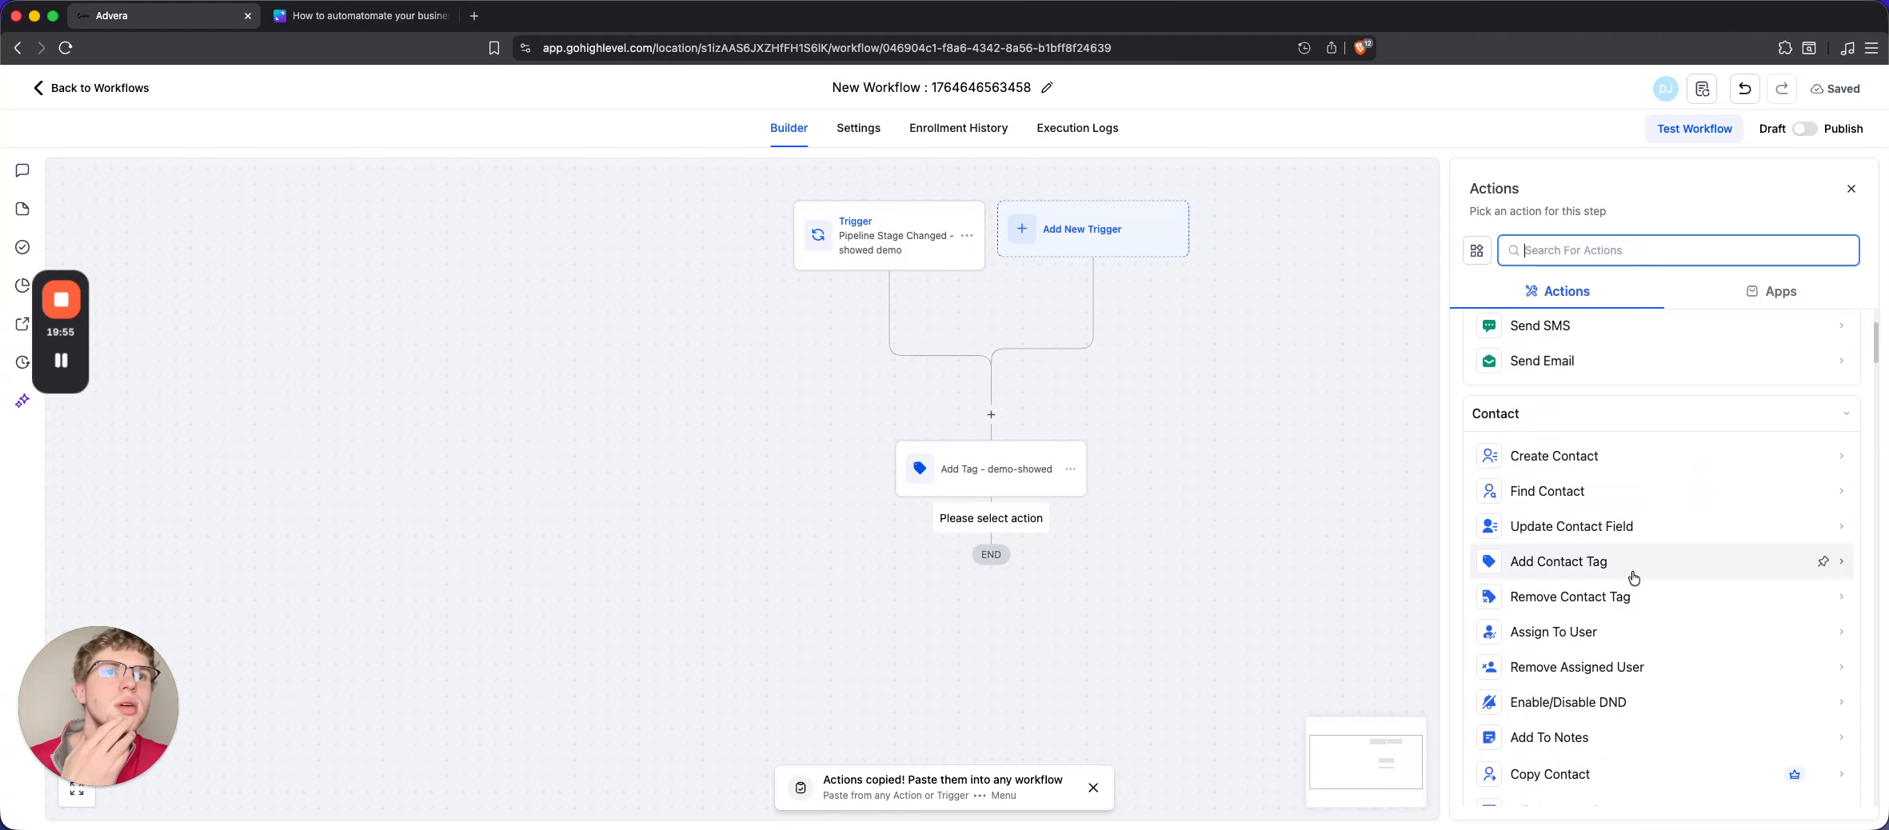
scroll(1634, 577, down, 10)
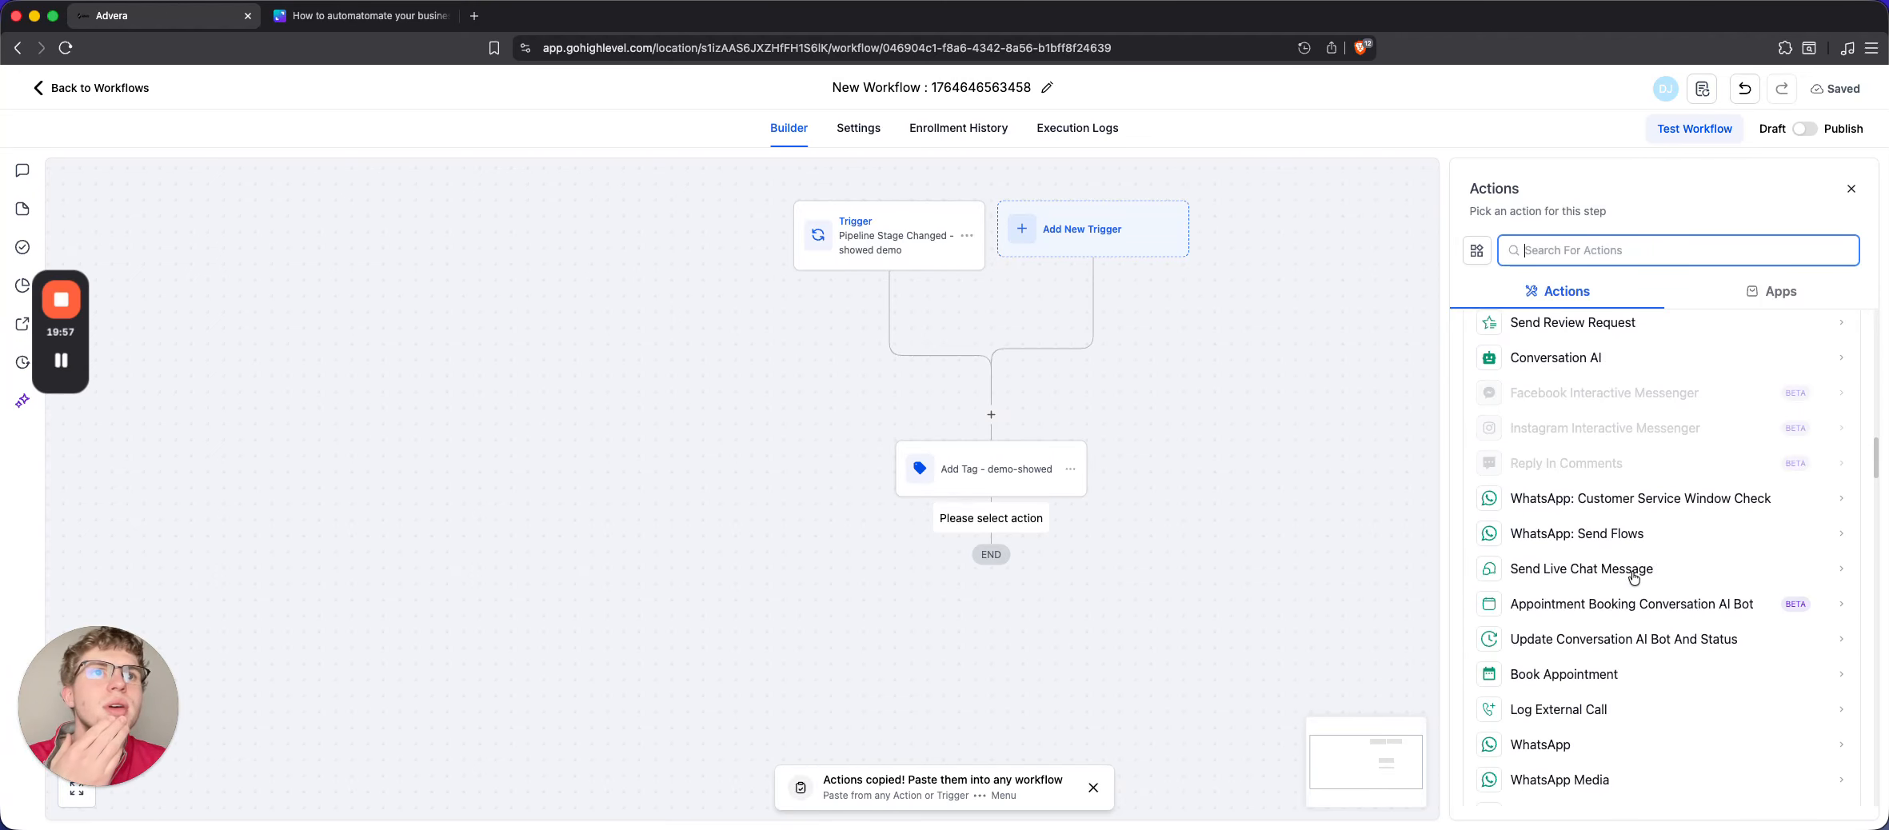
scroll(1634, 577, down, 10)
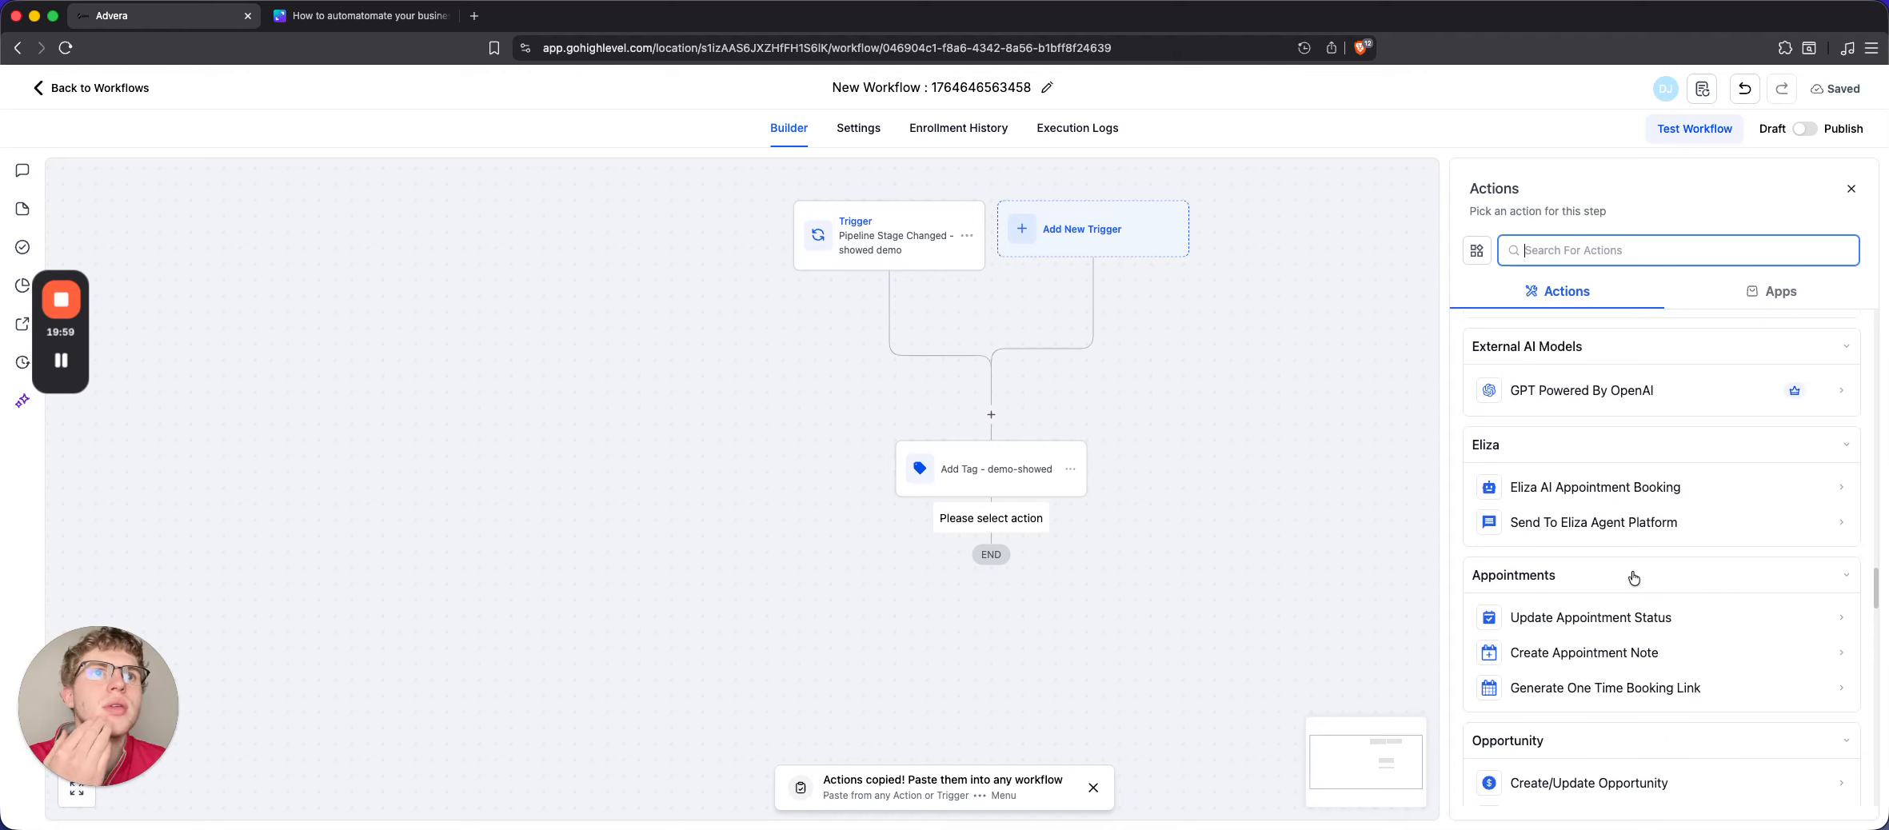
scroll(1633, 578, down, 5)
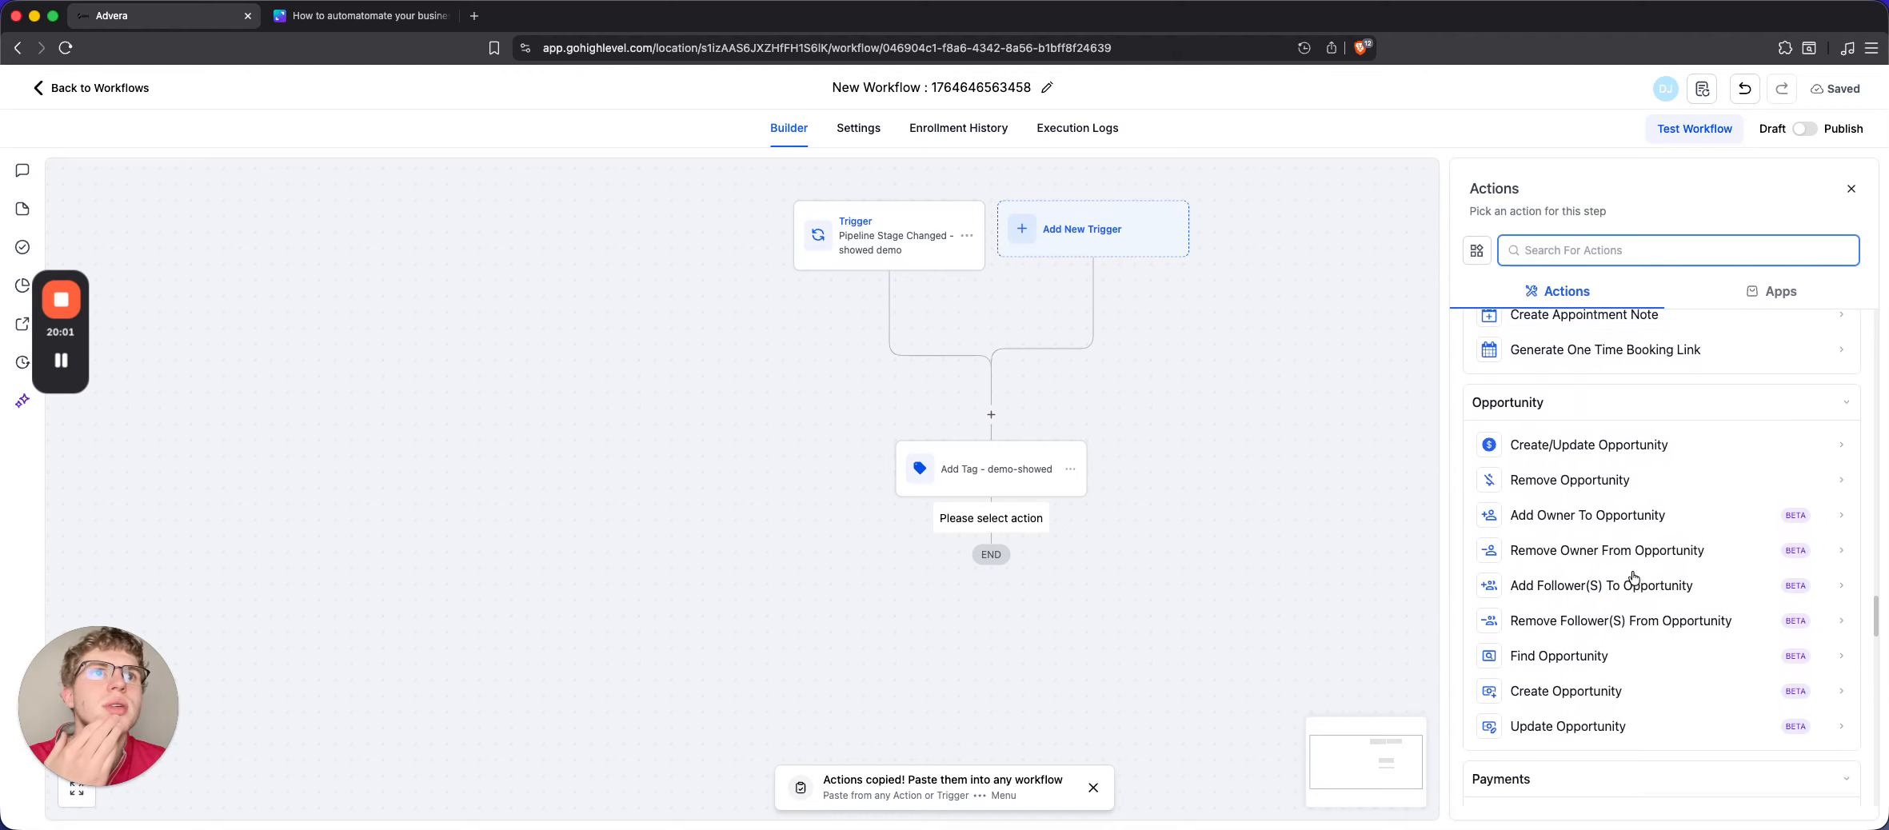
click(1633, 431)
Set the opportunity action's pipeline to MAIN PIPE and its pipeline stage to Needs Overview
click(1532, 439)
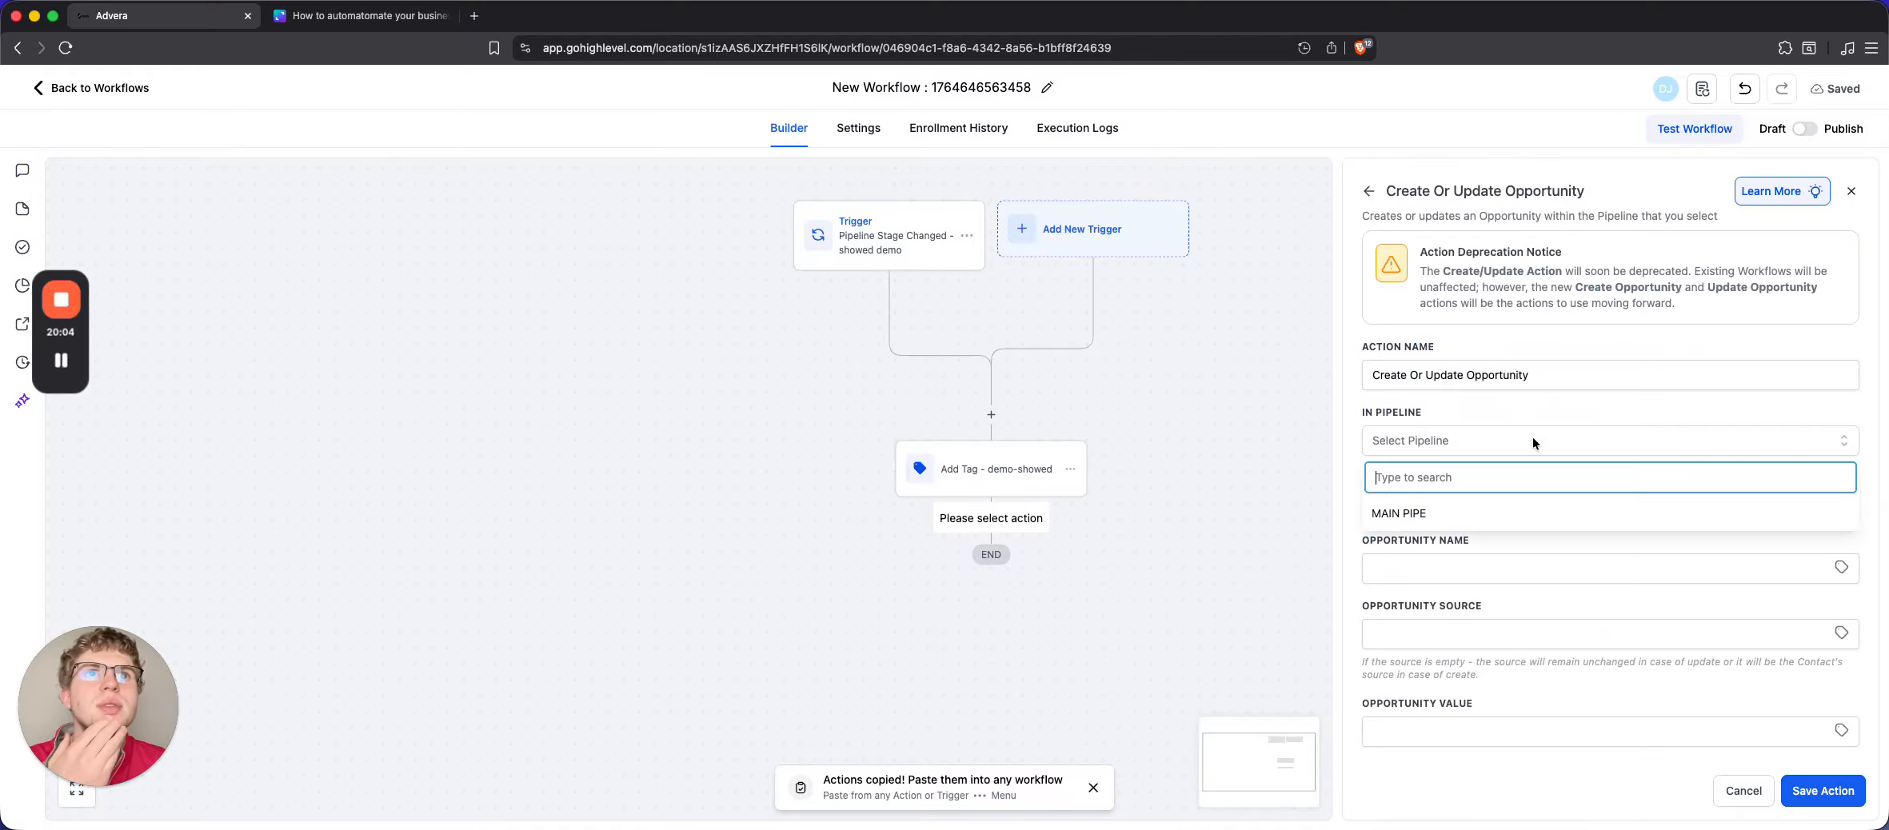
click(1495, 511)
click(1479, 503)
scroll(1450, 674, down, 1)
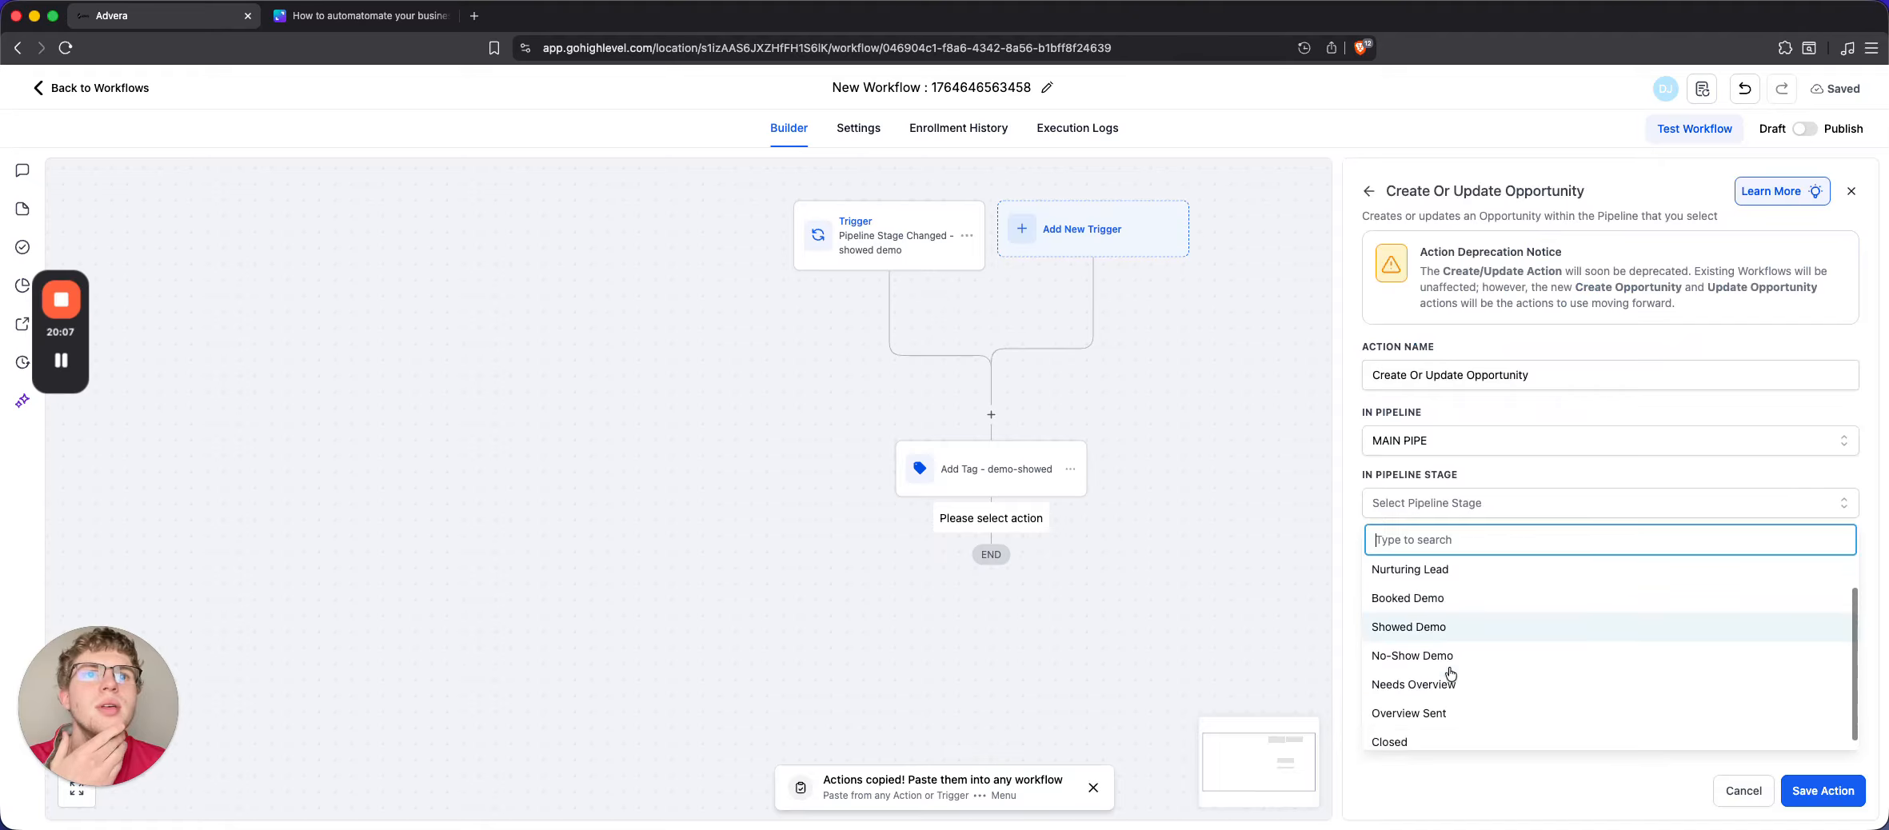
click(1477, 682)
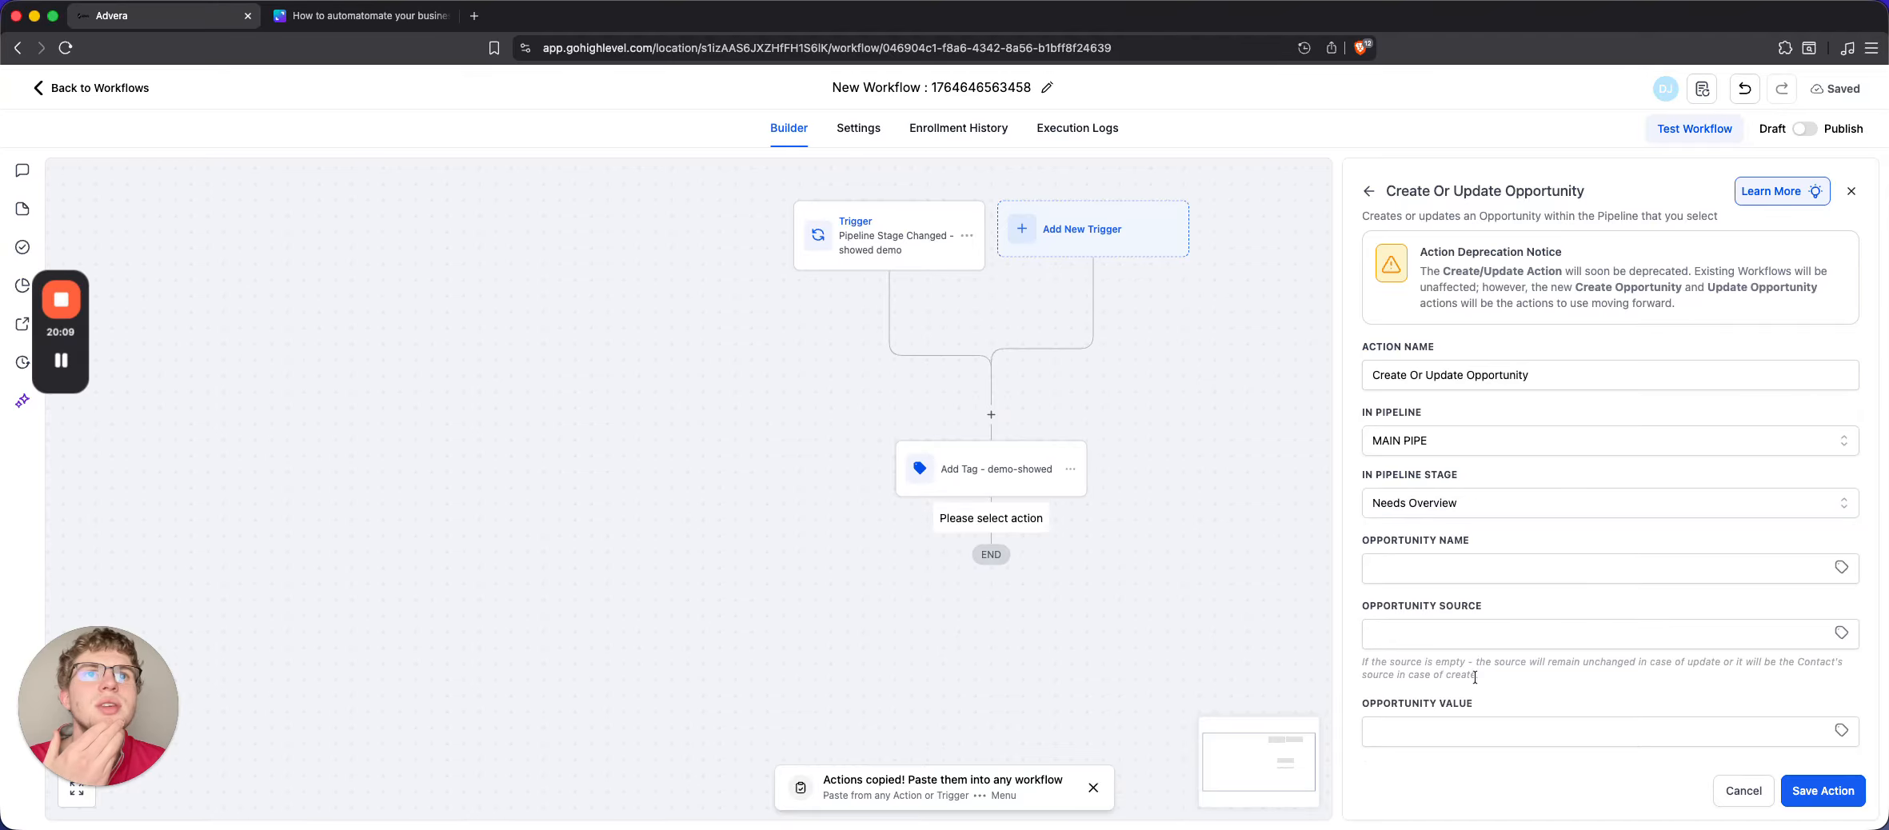
Build the opportunity name from the contact's company name and full name custom values as "{{contact.company_name}} - {{contact.name}}"
click(1552, 563)
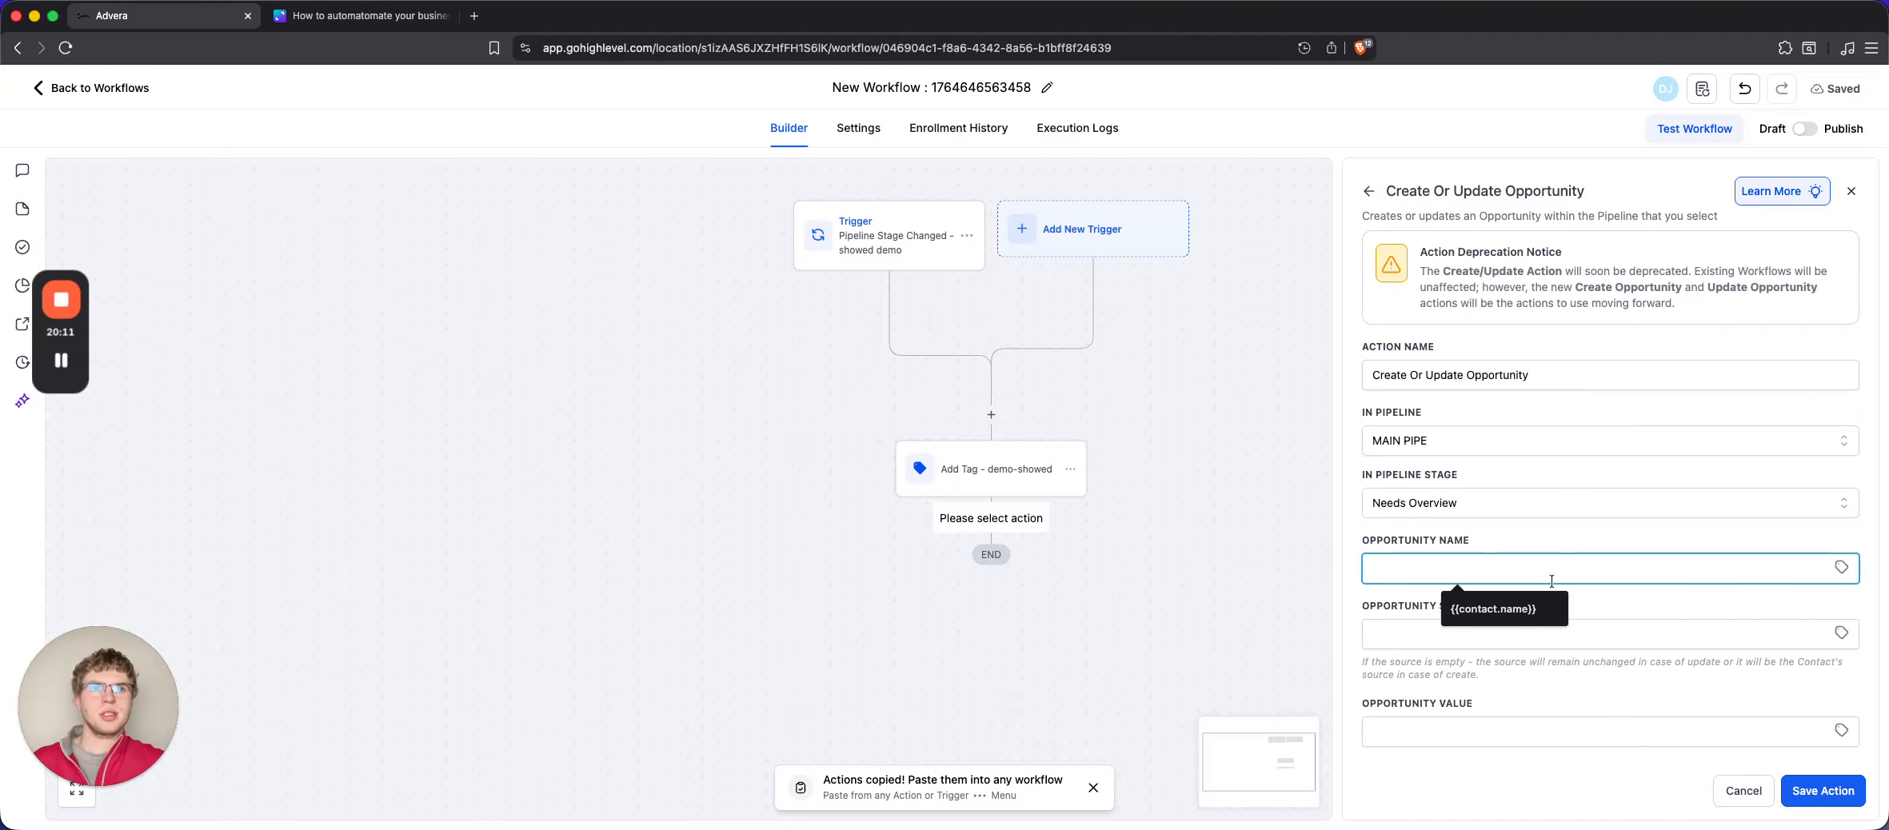
click(1841, 569)
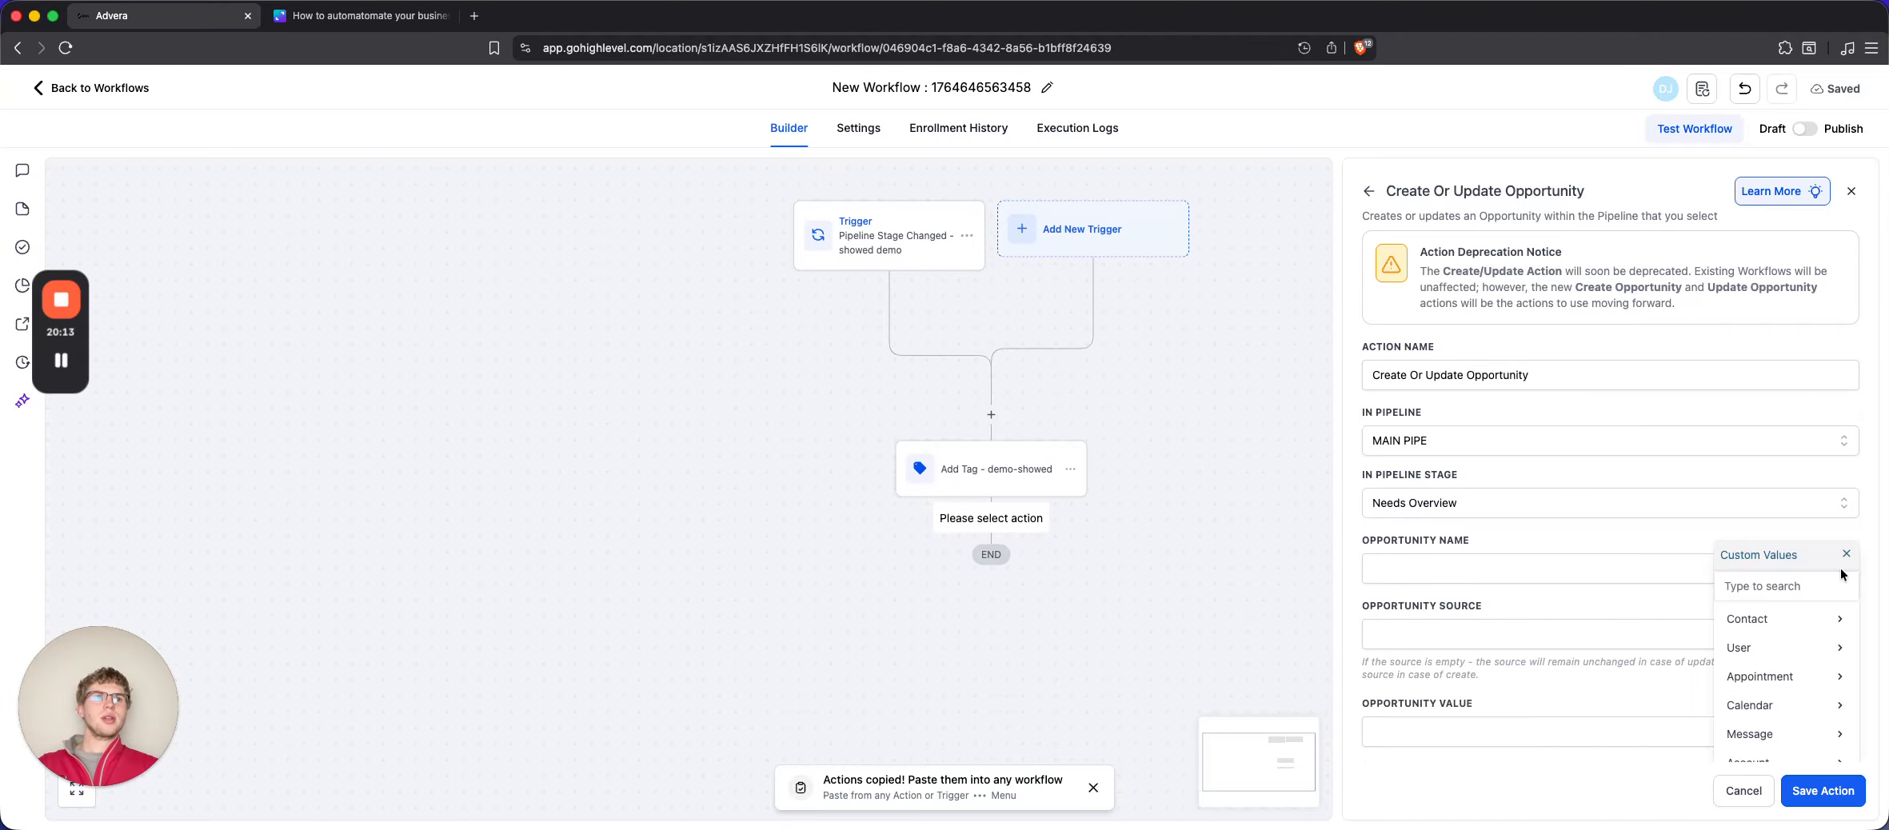
click(1779, 623)
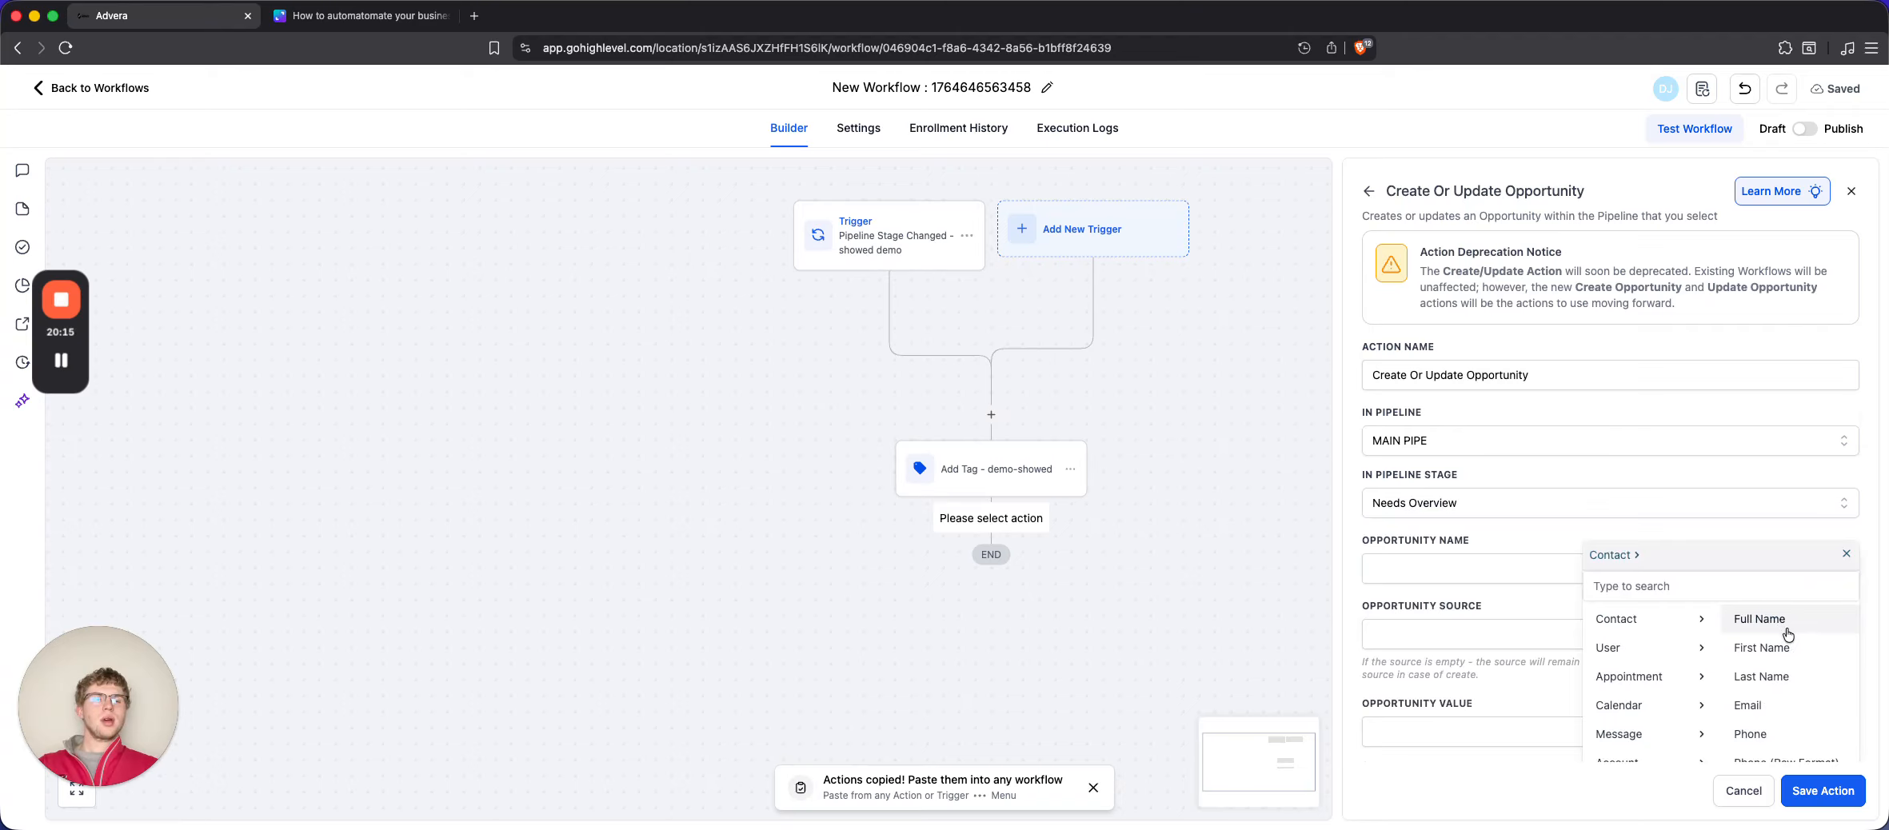
click(1786, 621)
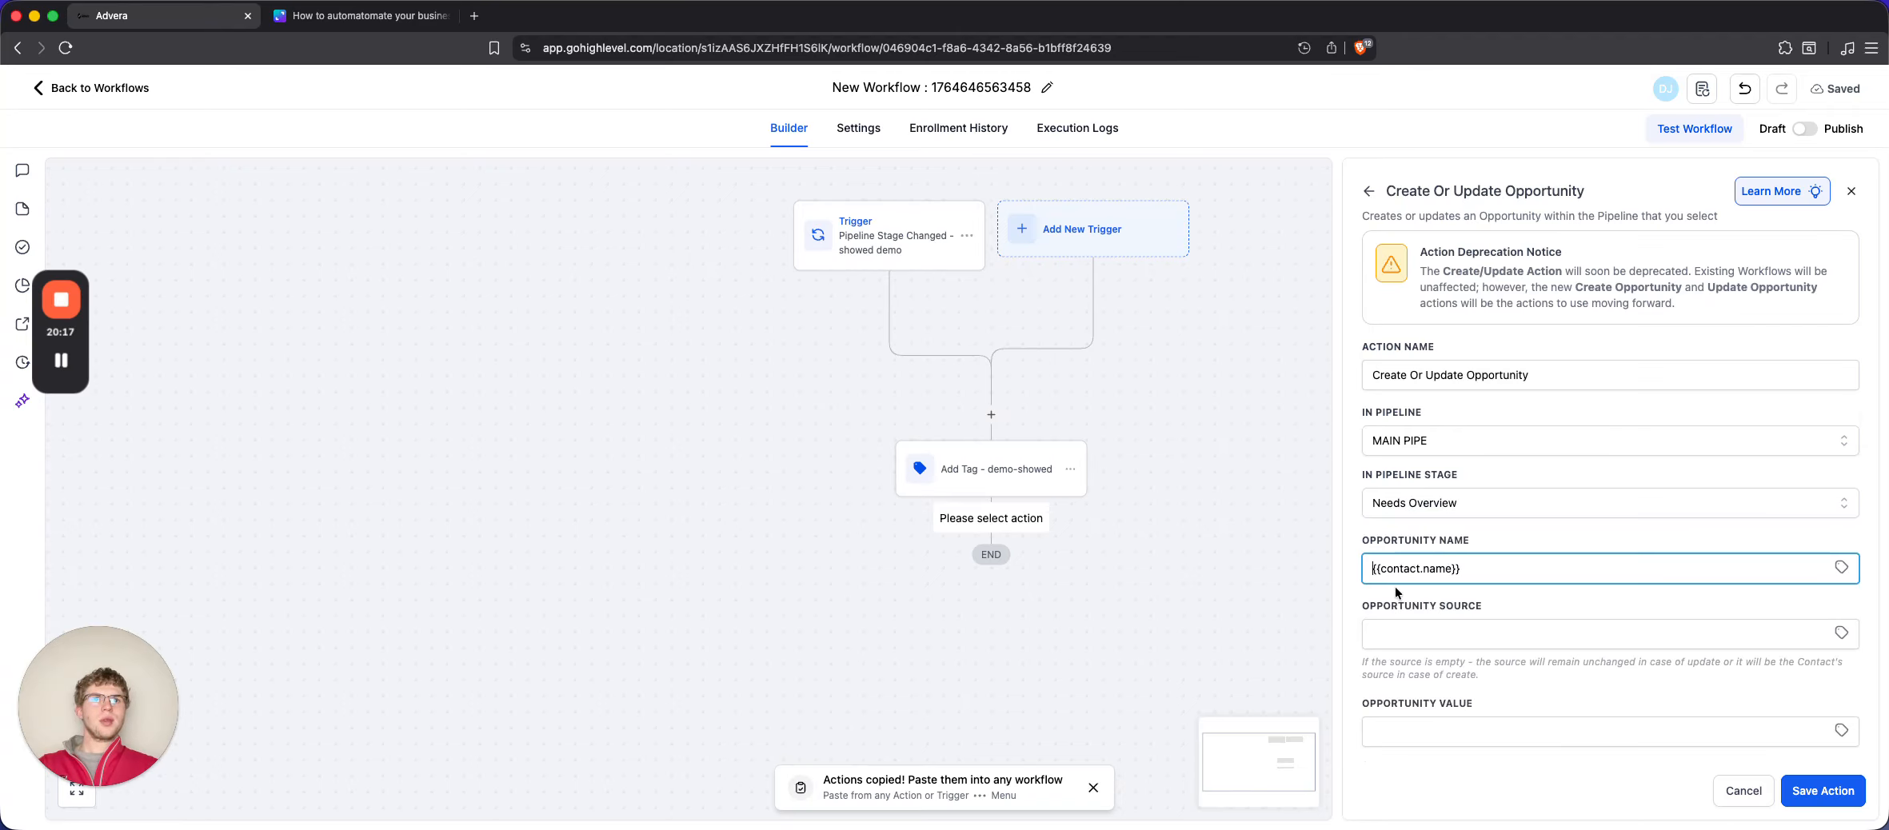
click(1841, 568)
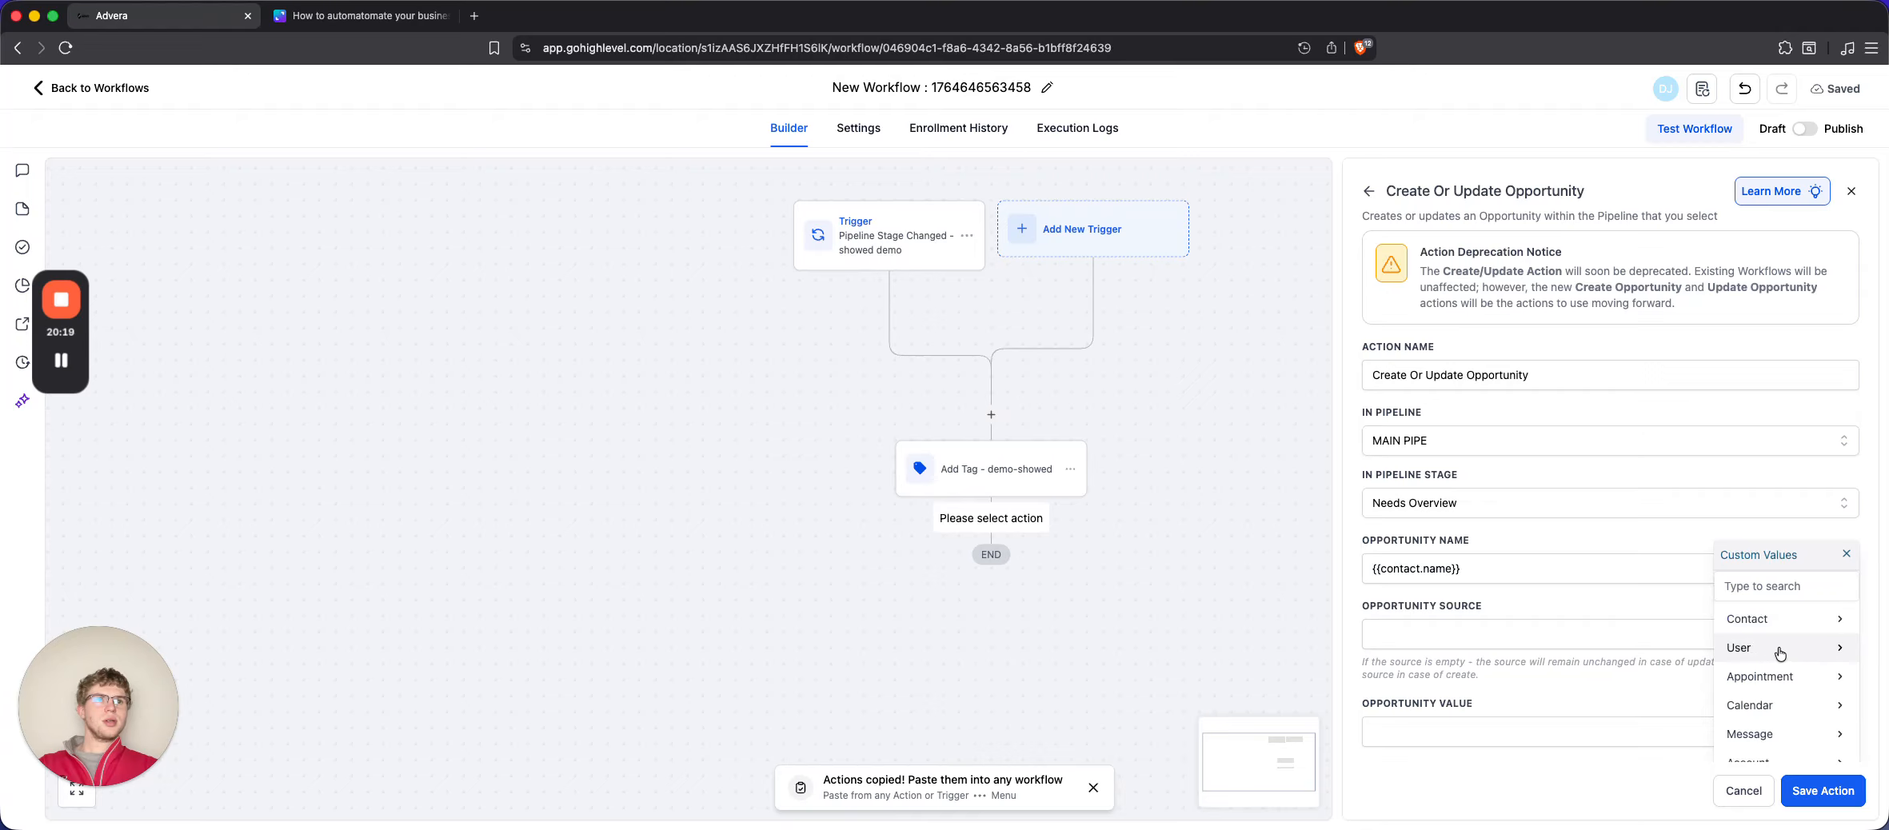
click(1785, 618)
scroll(1784, 712, down, 2)
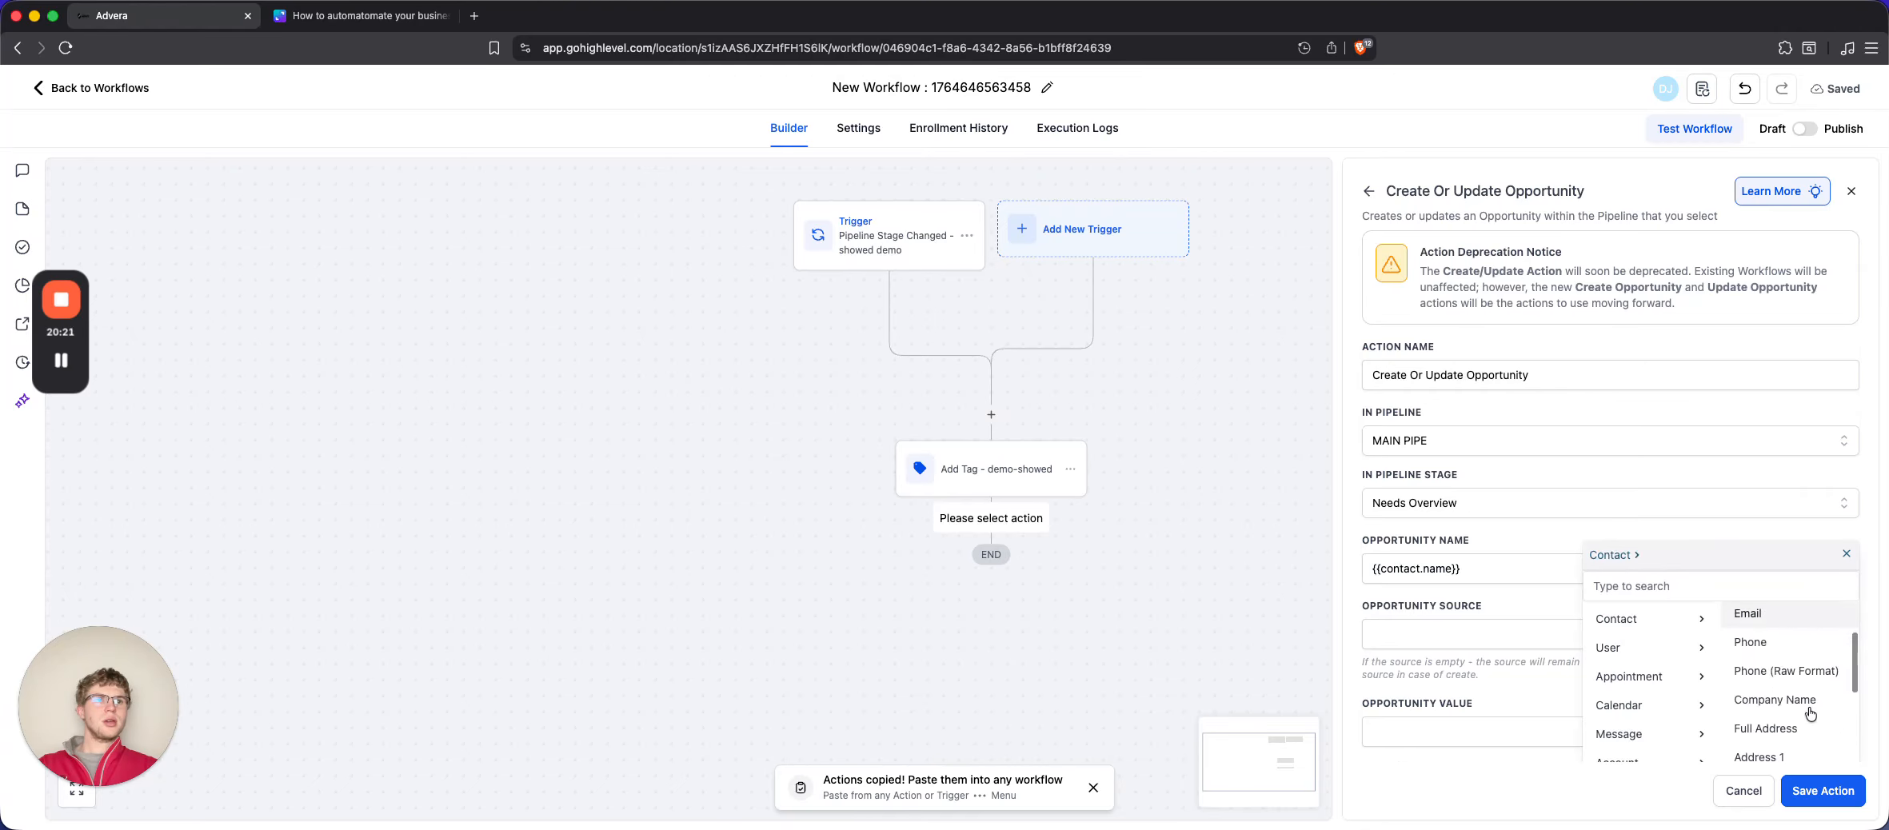
scroll(1796, 744, down, 5)
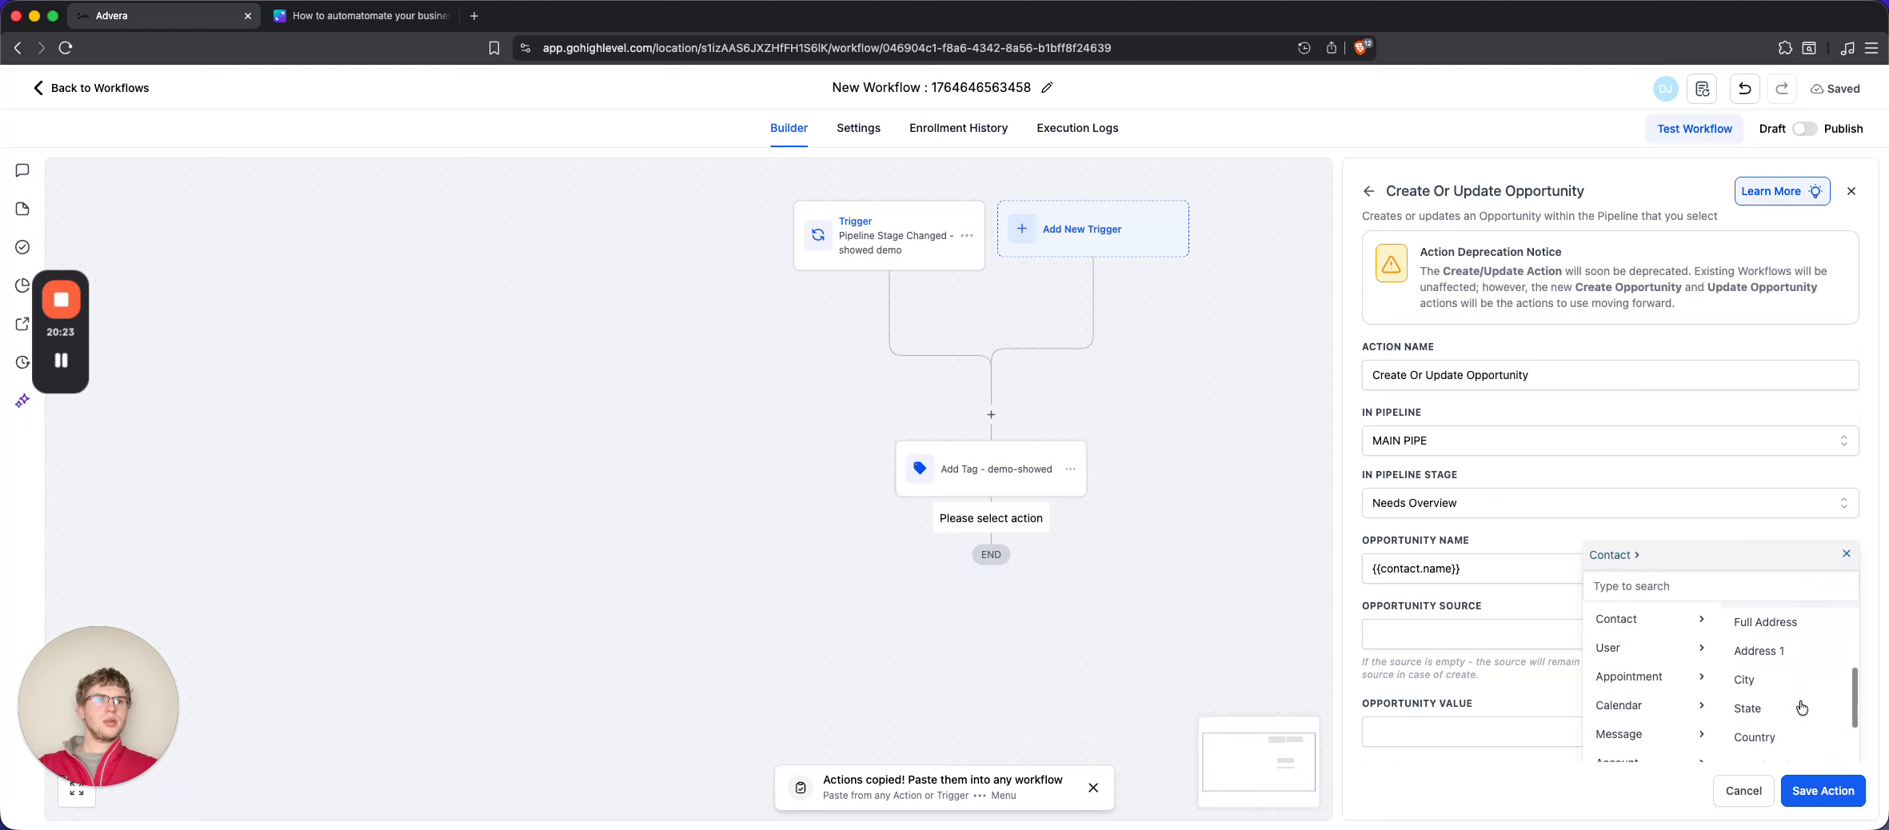
scroll(1801, 708, up, 5)
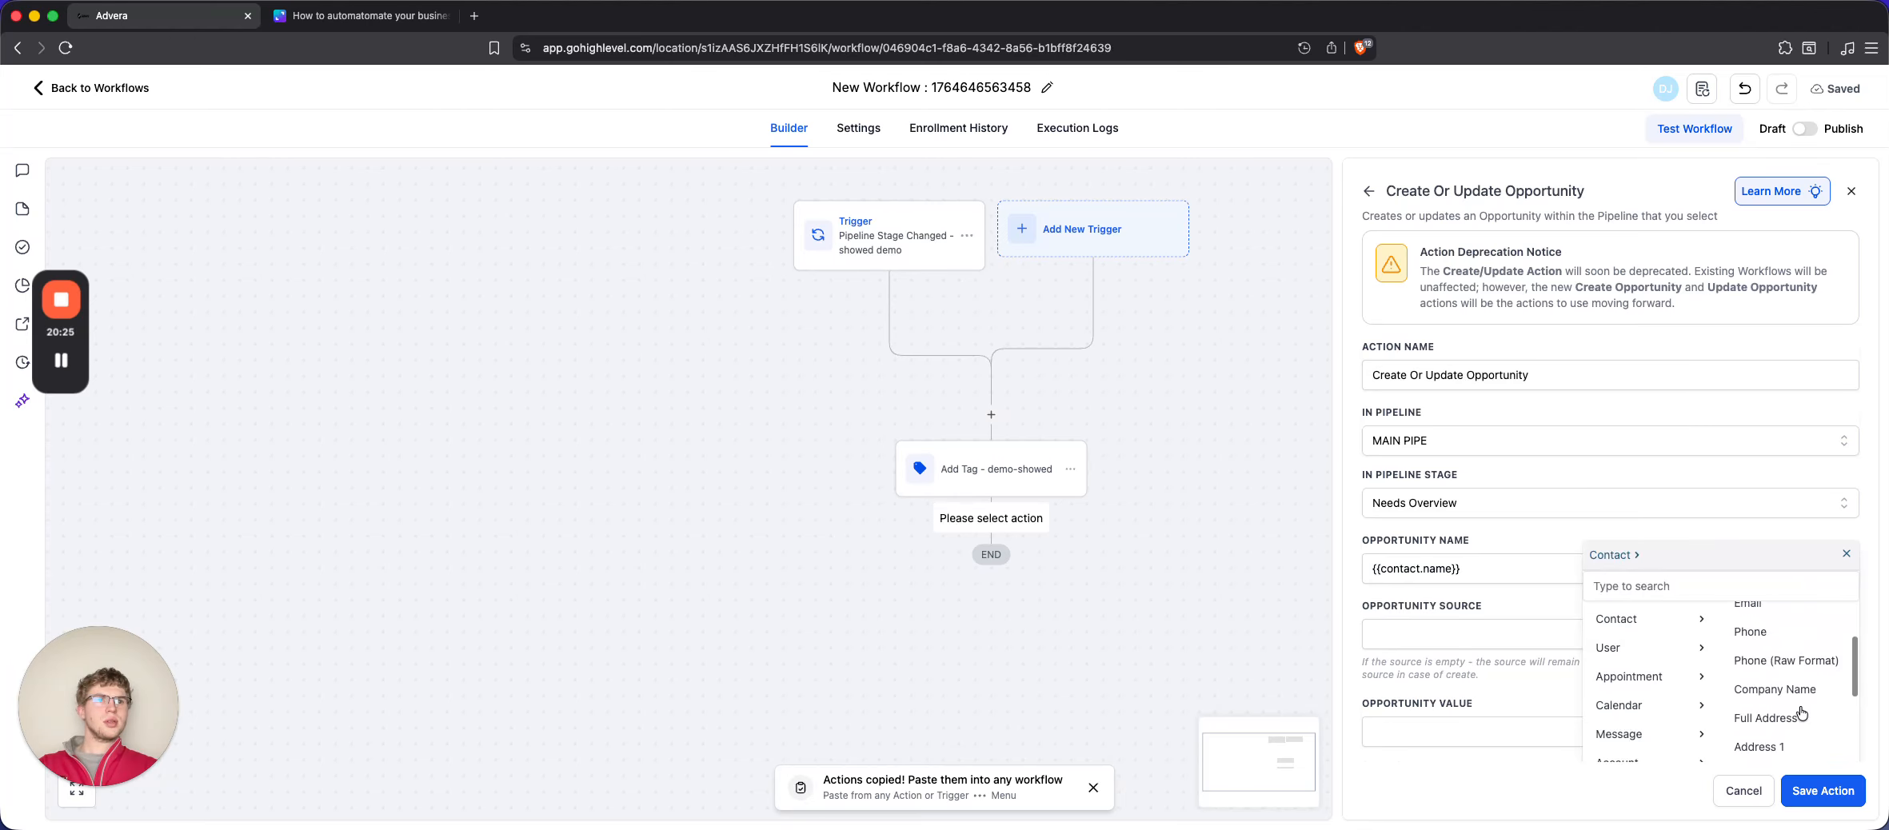
click(1800, 714)
text(-)
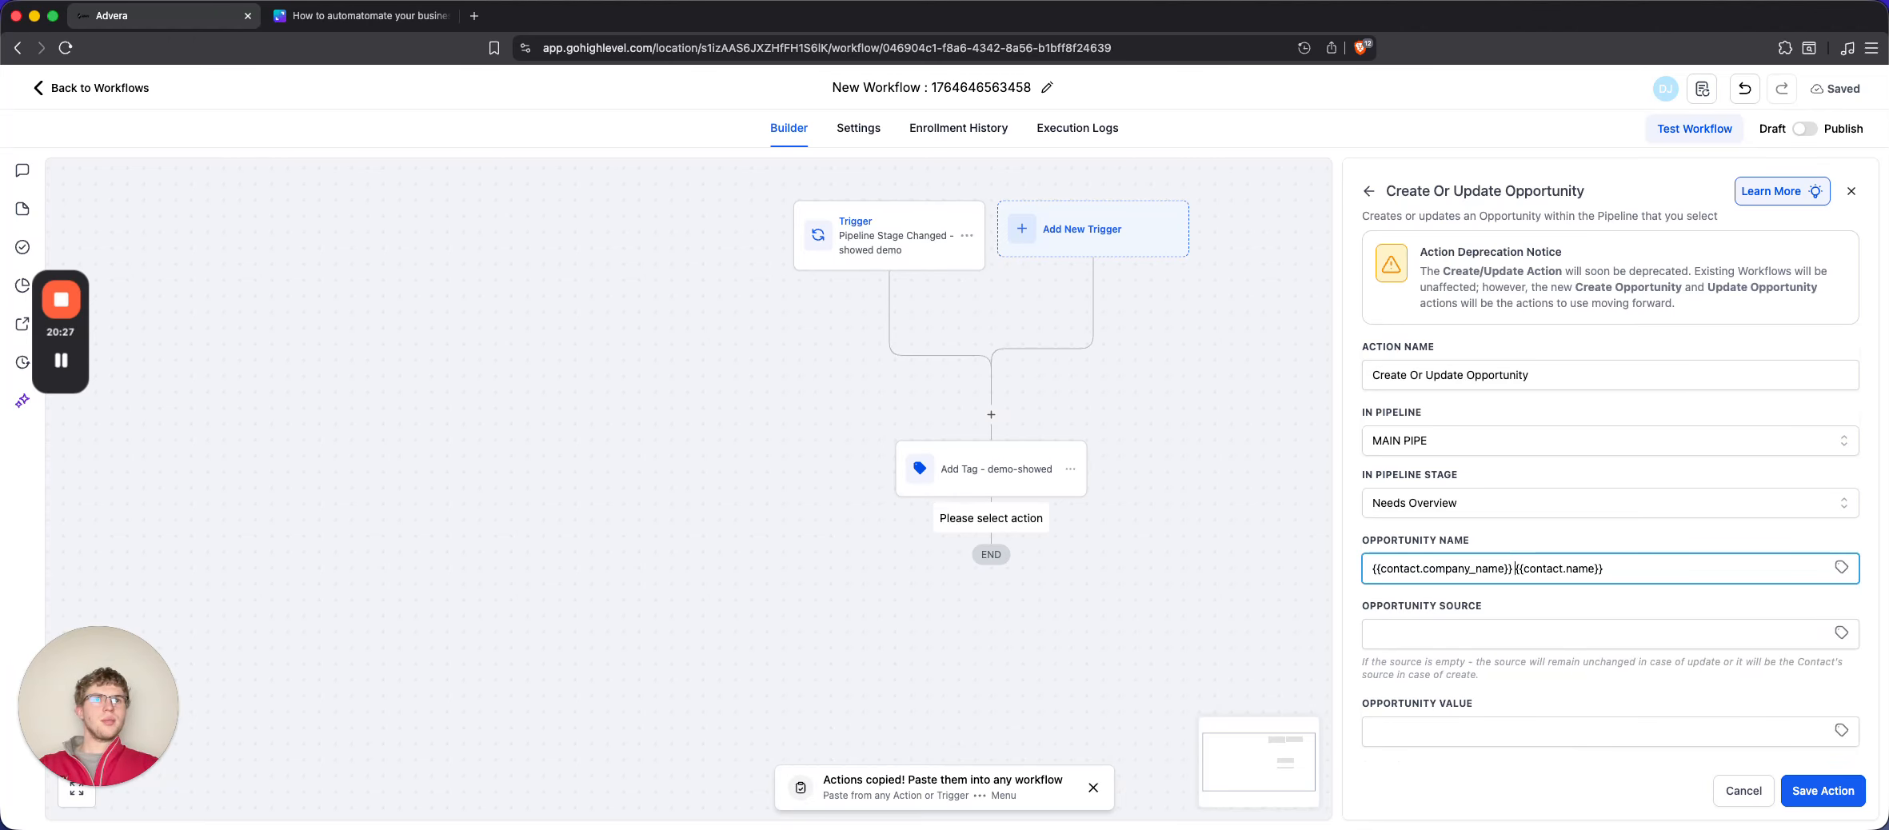
click(1588, 601)
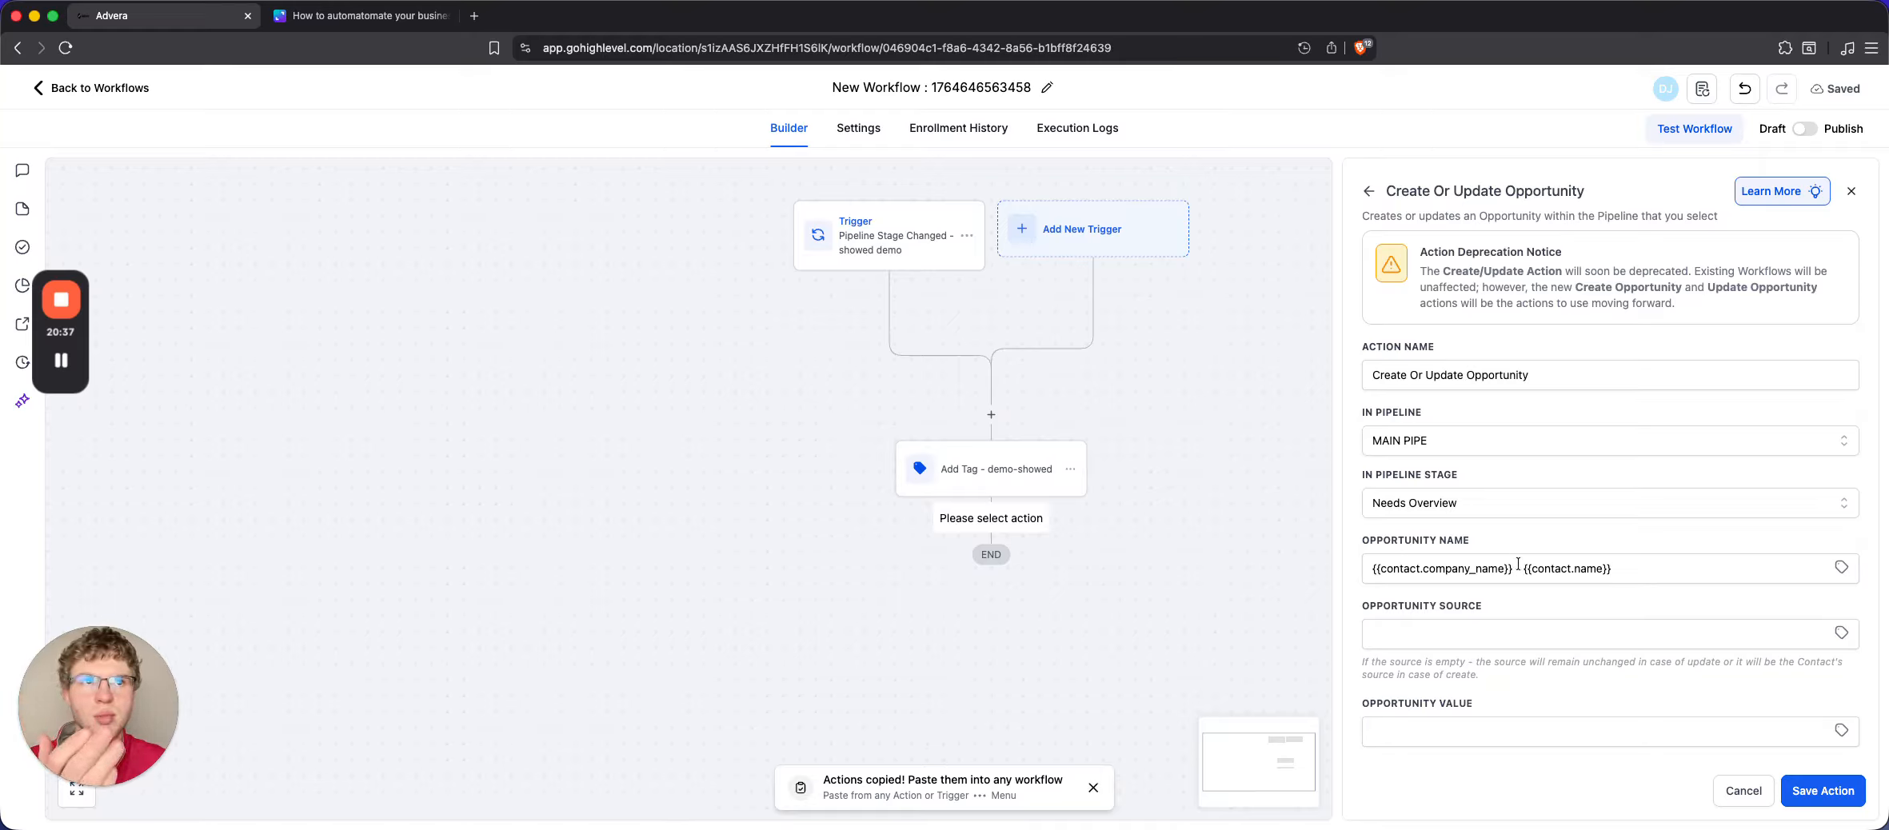
Enter $10,000 as the opportunity value
scroll(1573, 579, down, 3)
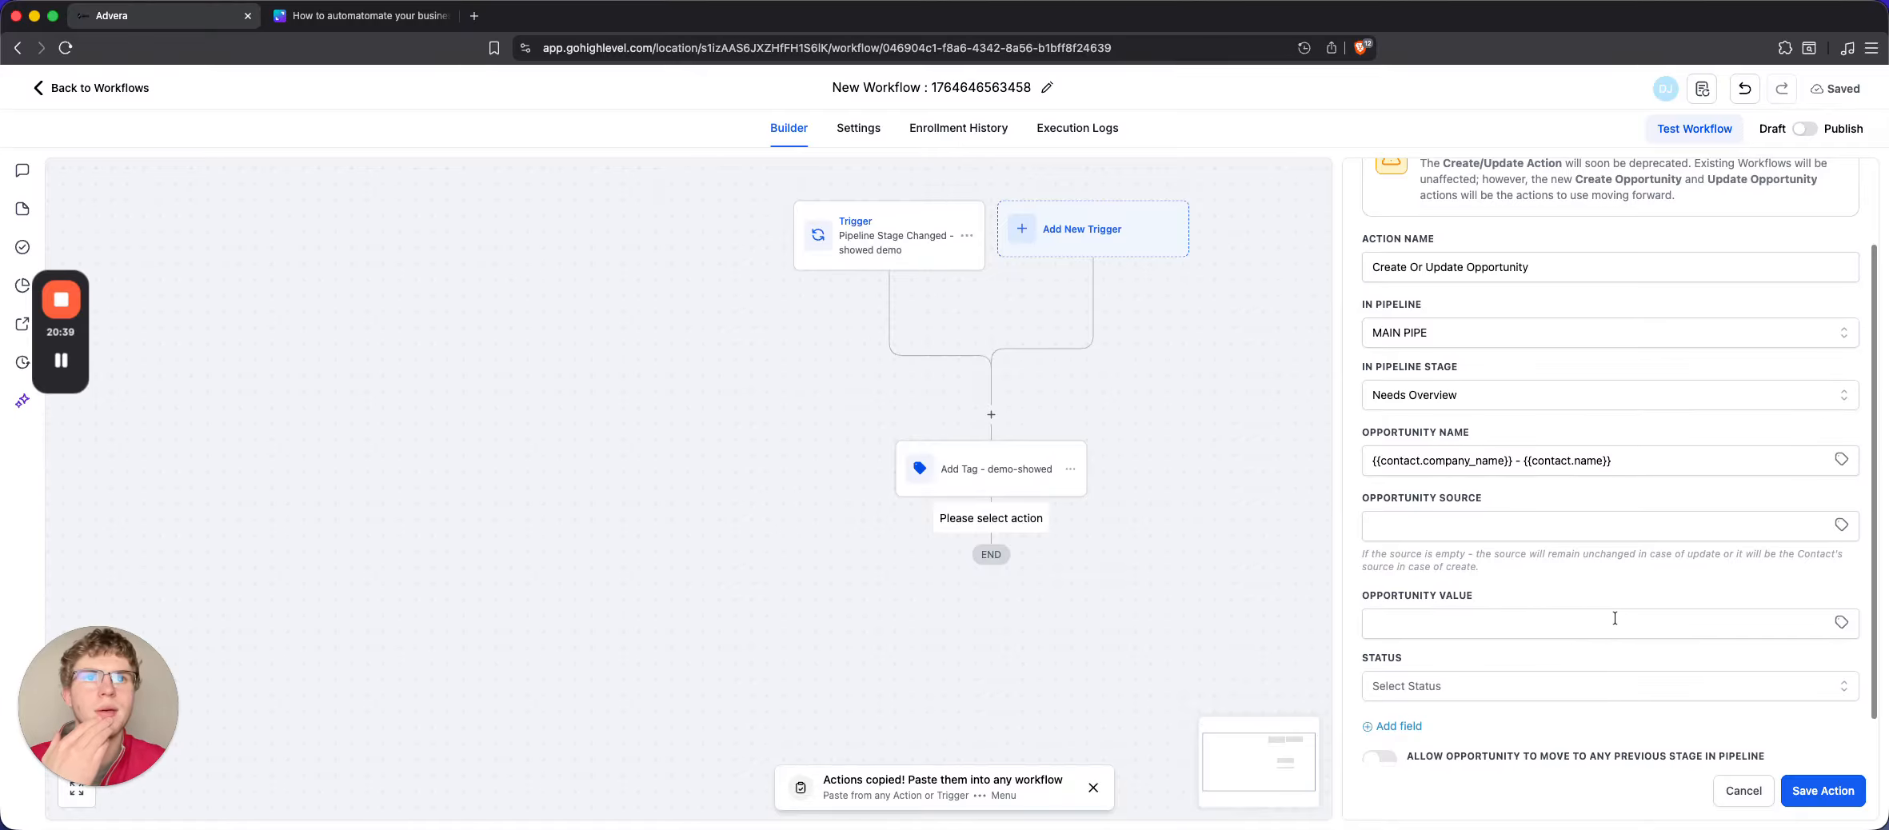
scroll(1615, 618, down, 1)
click(1601, 569)
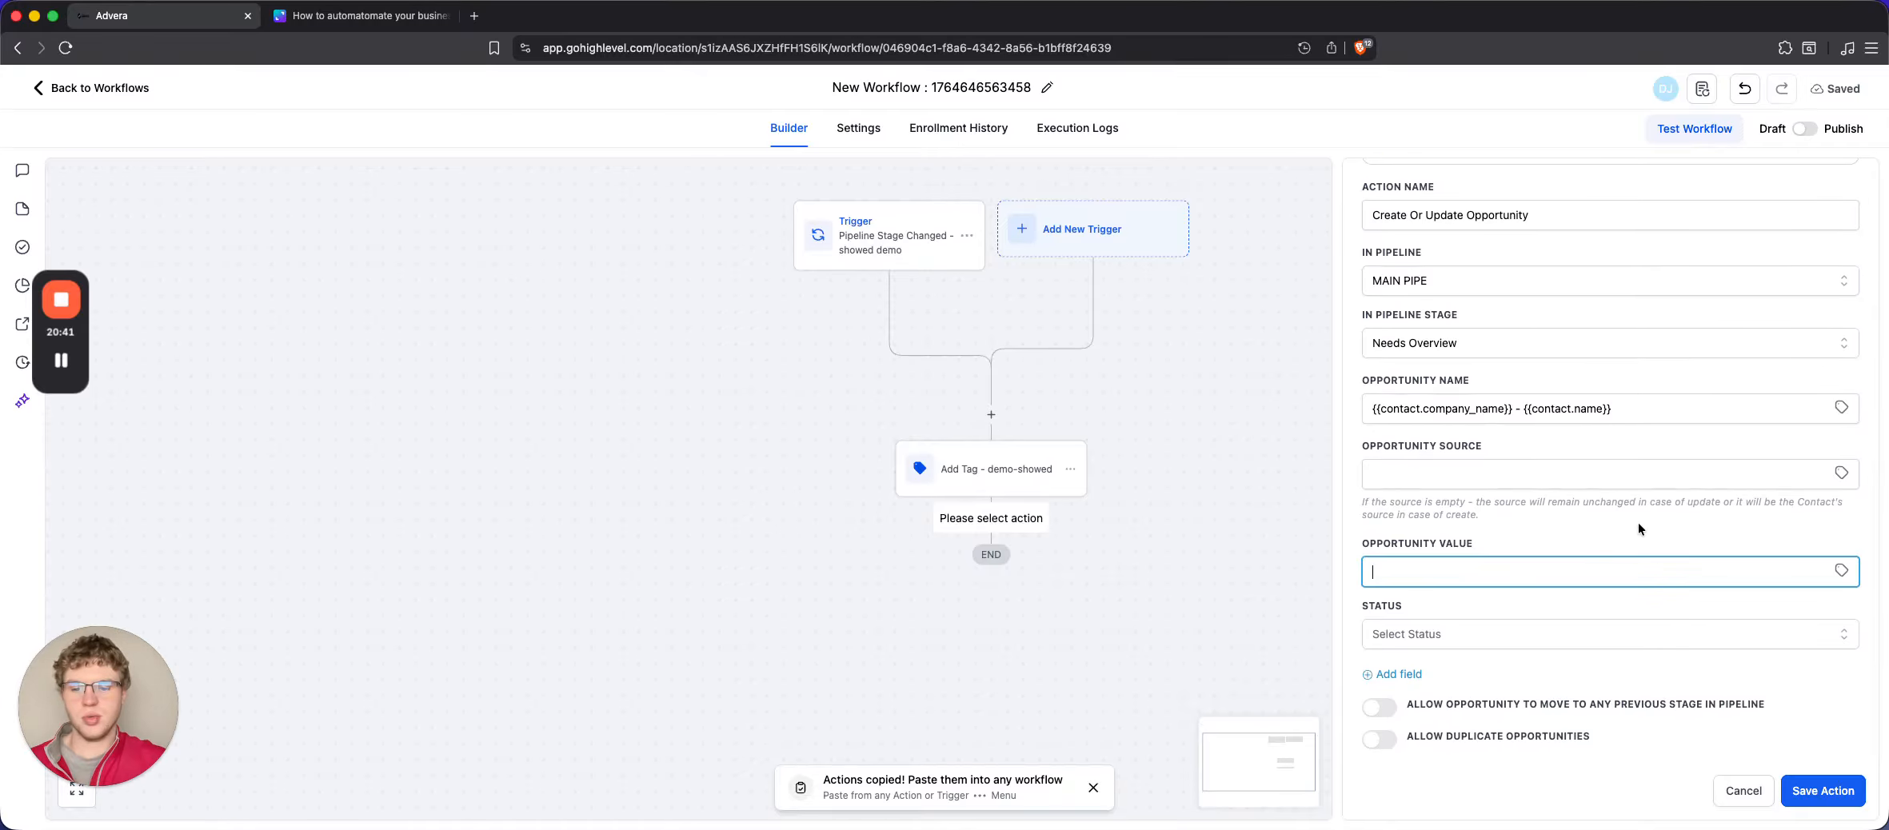
text($10,000)
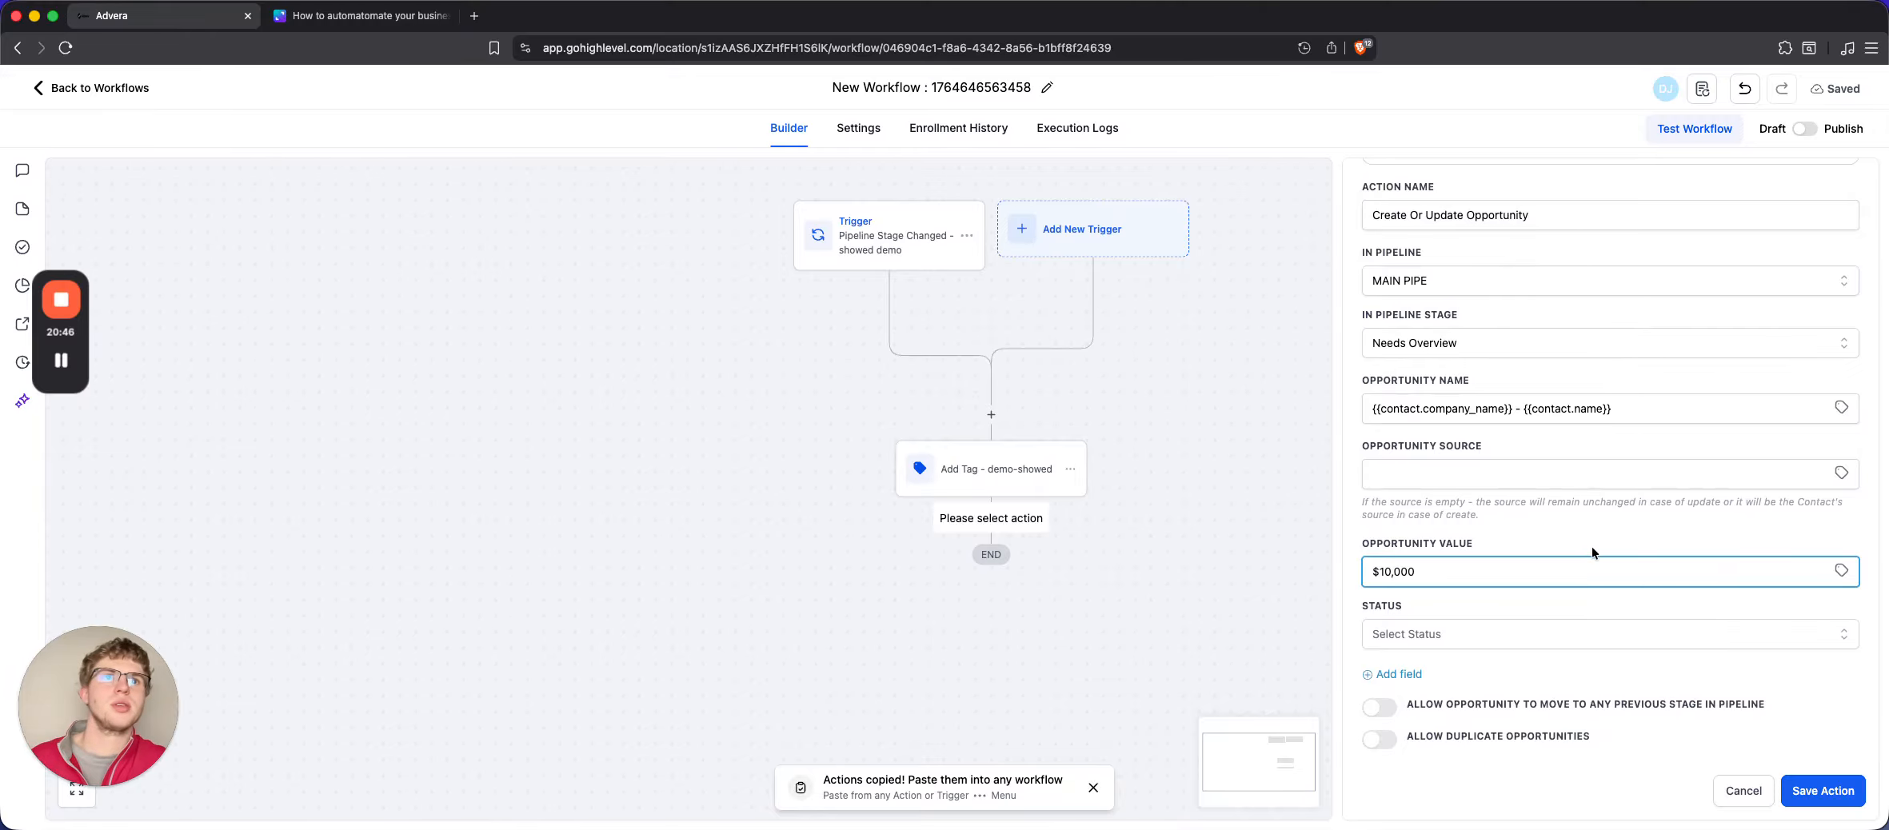
click(1588, 548)
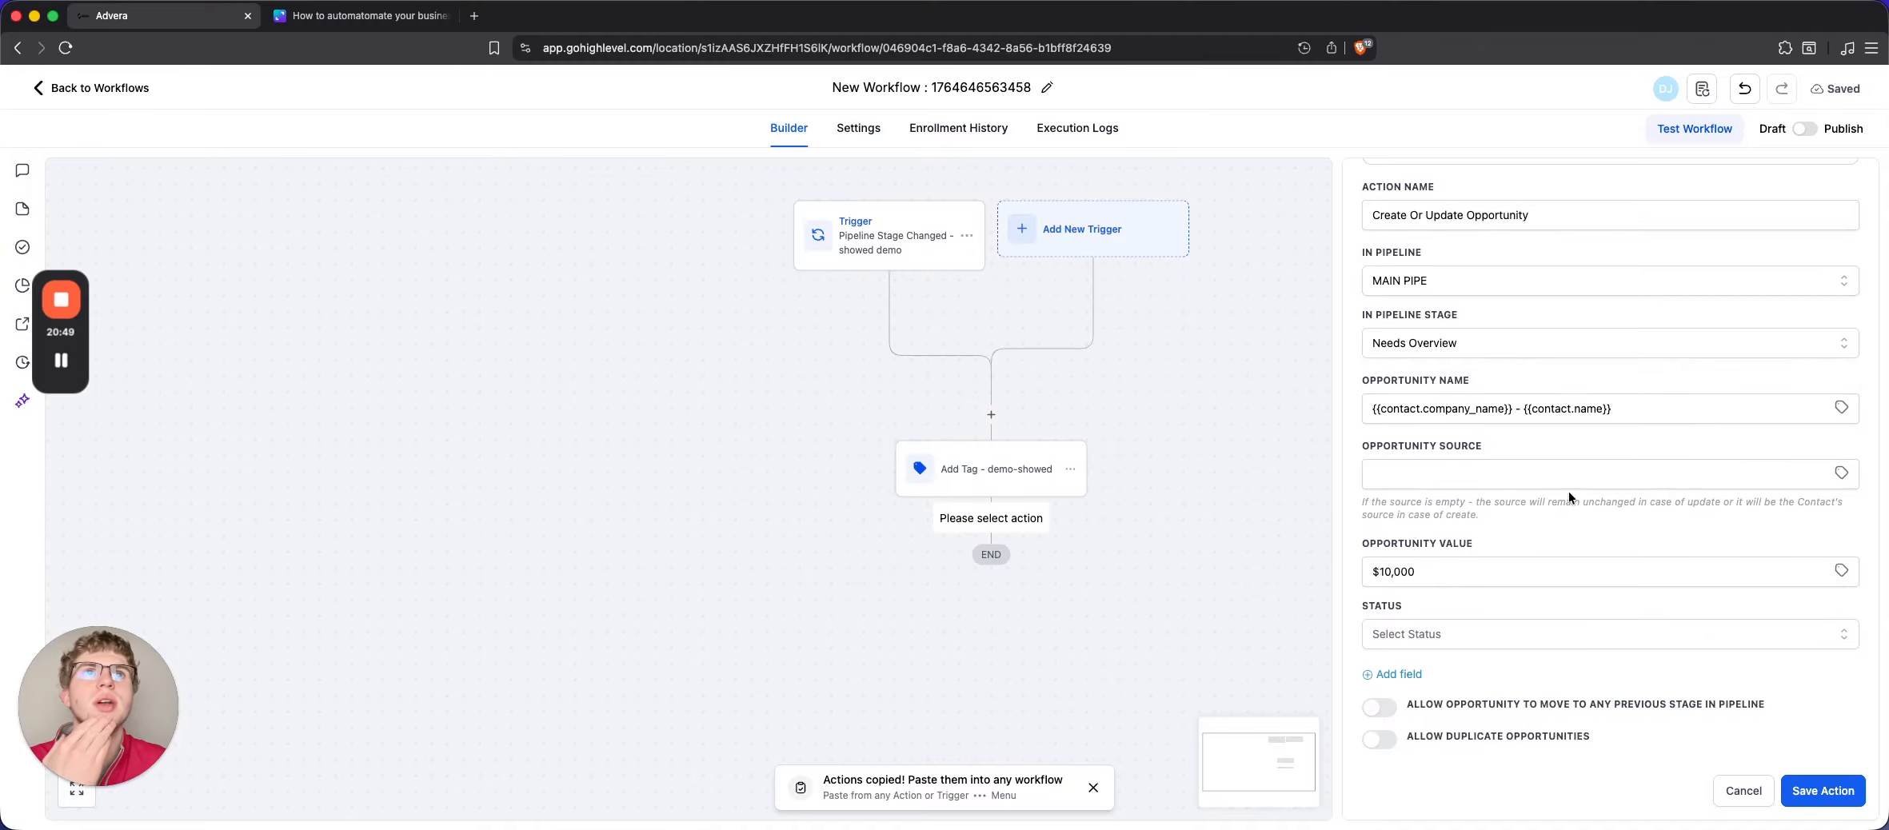
Rename the opportunity action to "Update Opportunity - Needs Overview" and try to save it
scroll(1569, 497, up, 4)
click(1555, 375)
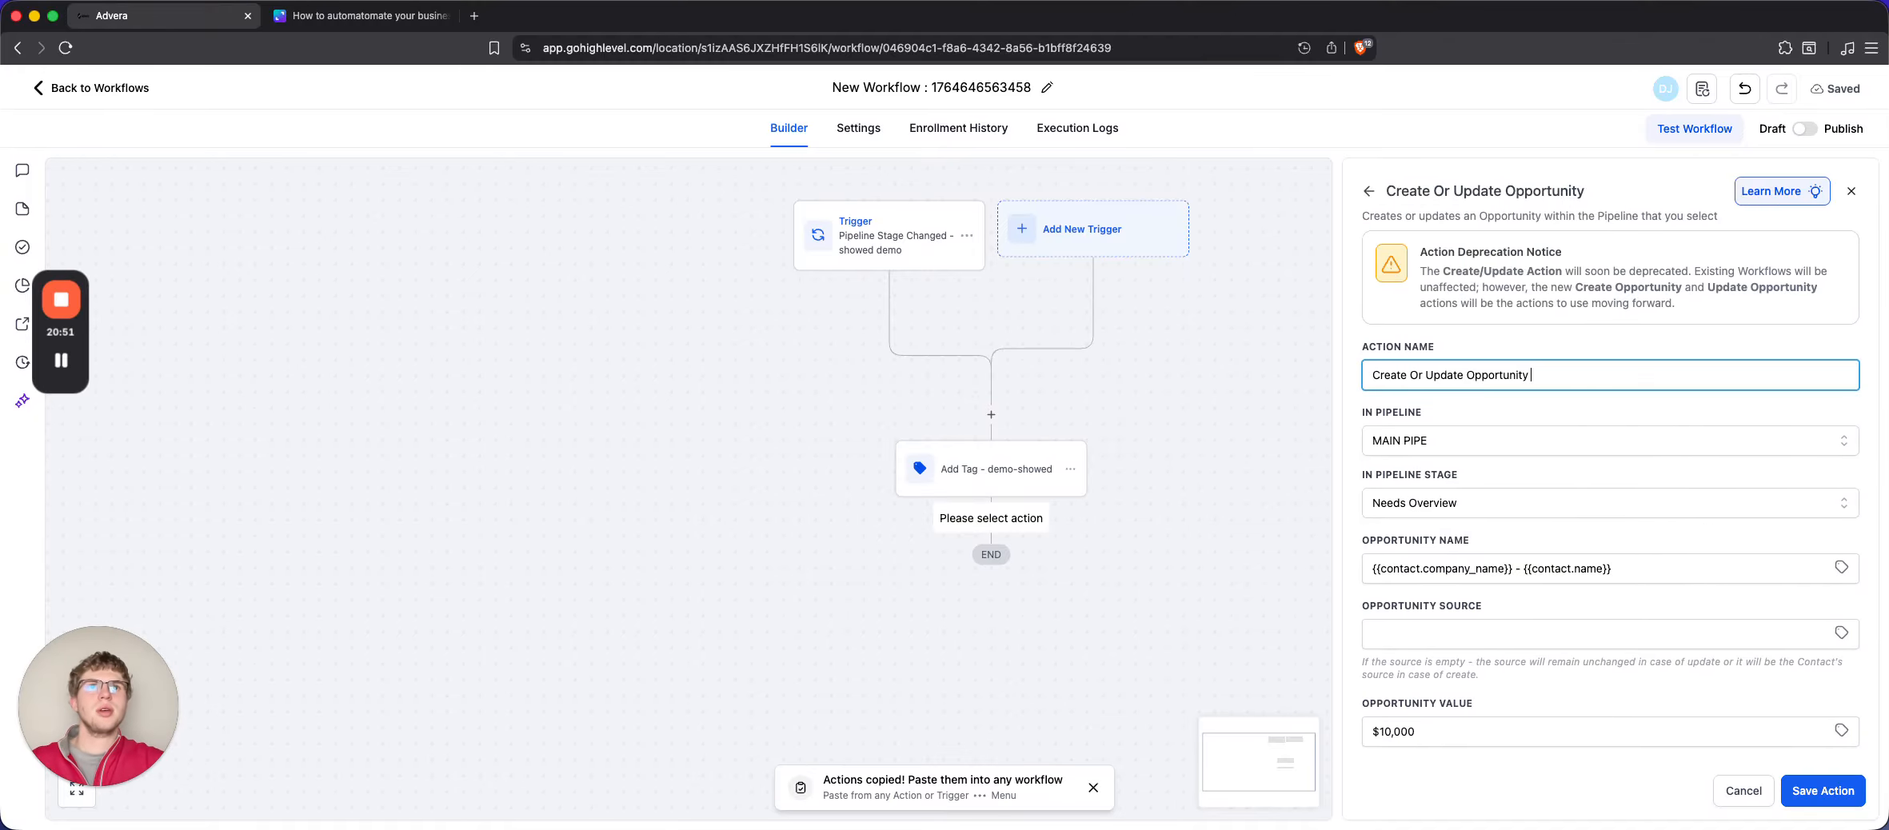
drag(1426, 375, 1327, 366)
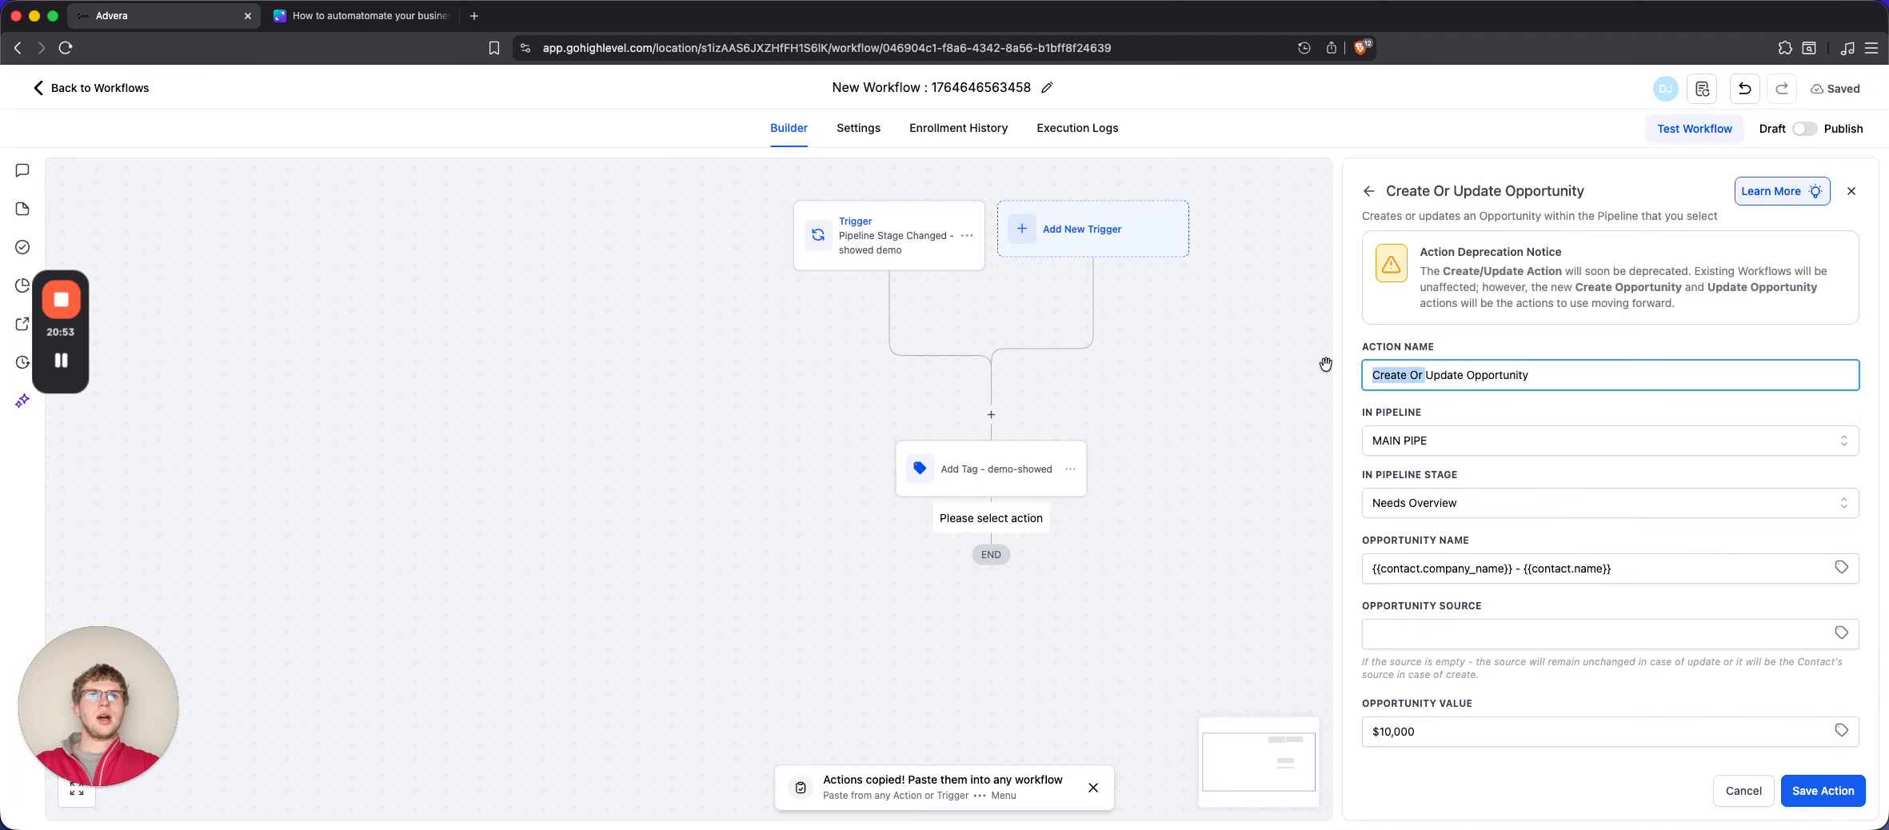
key(BackSpace)
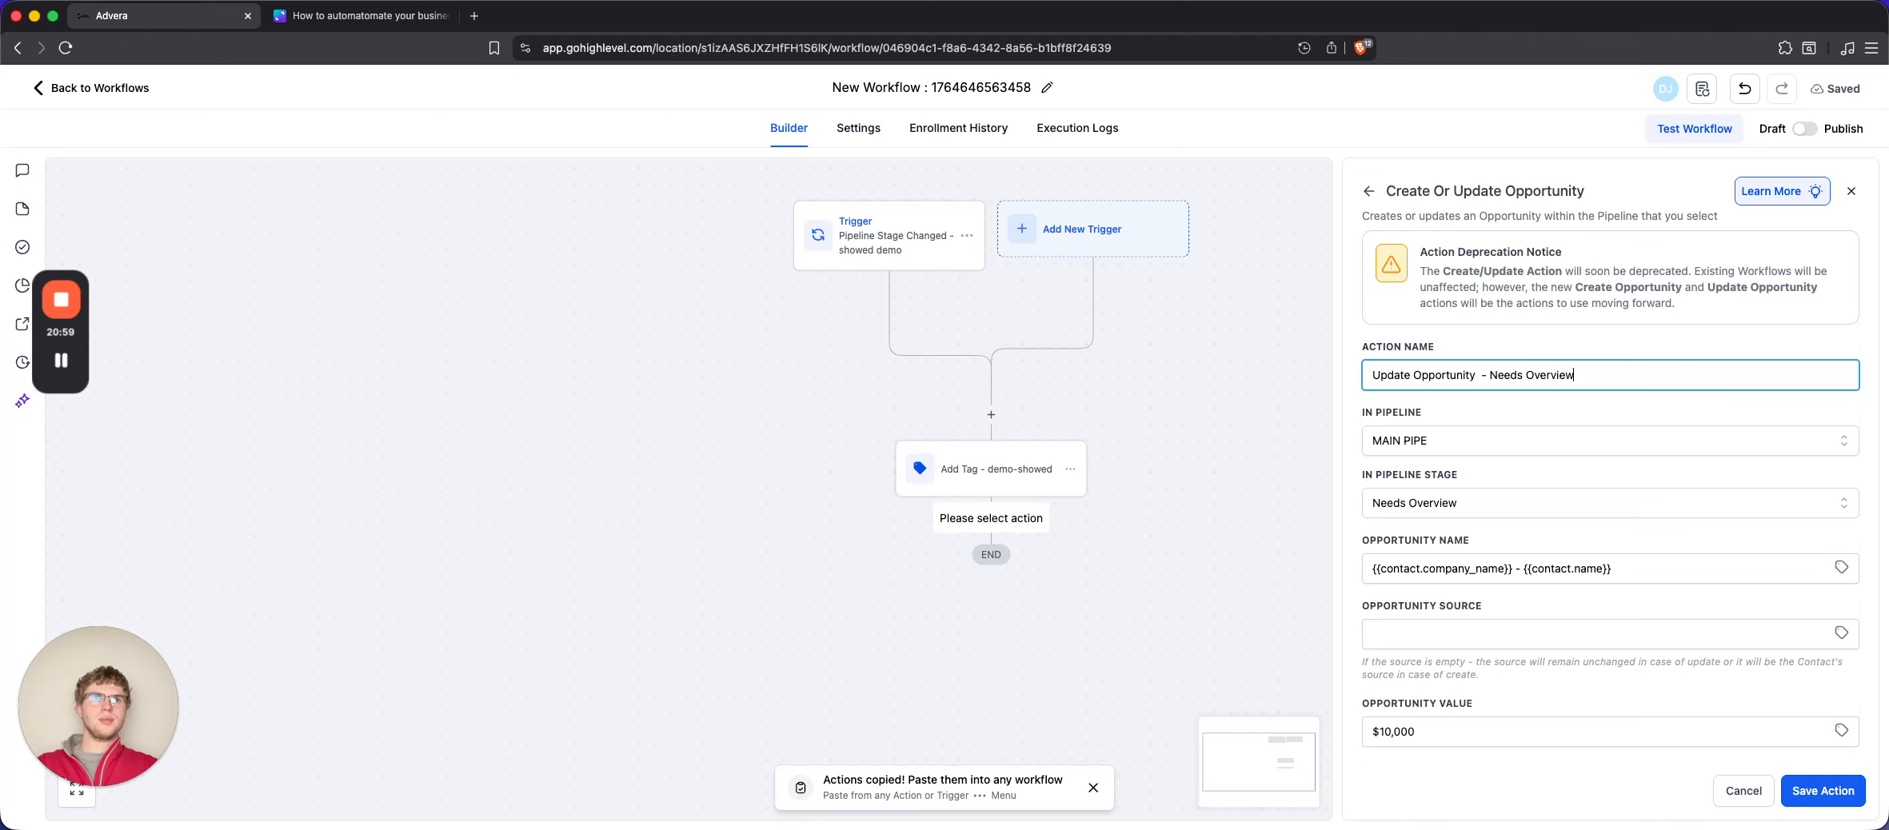
click(1800, 780)
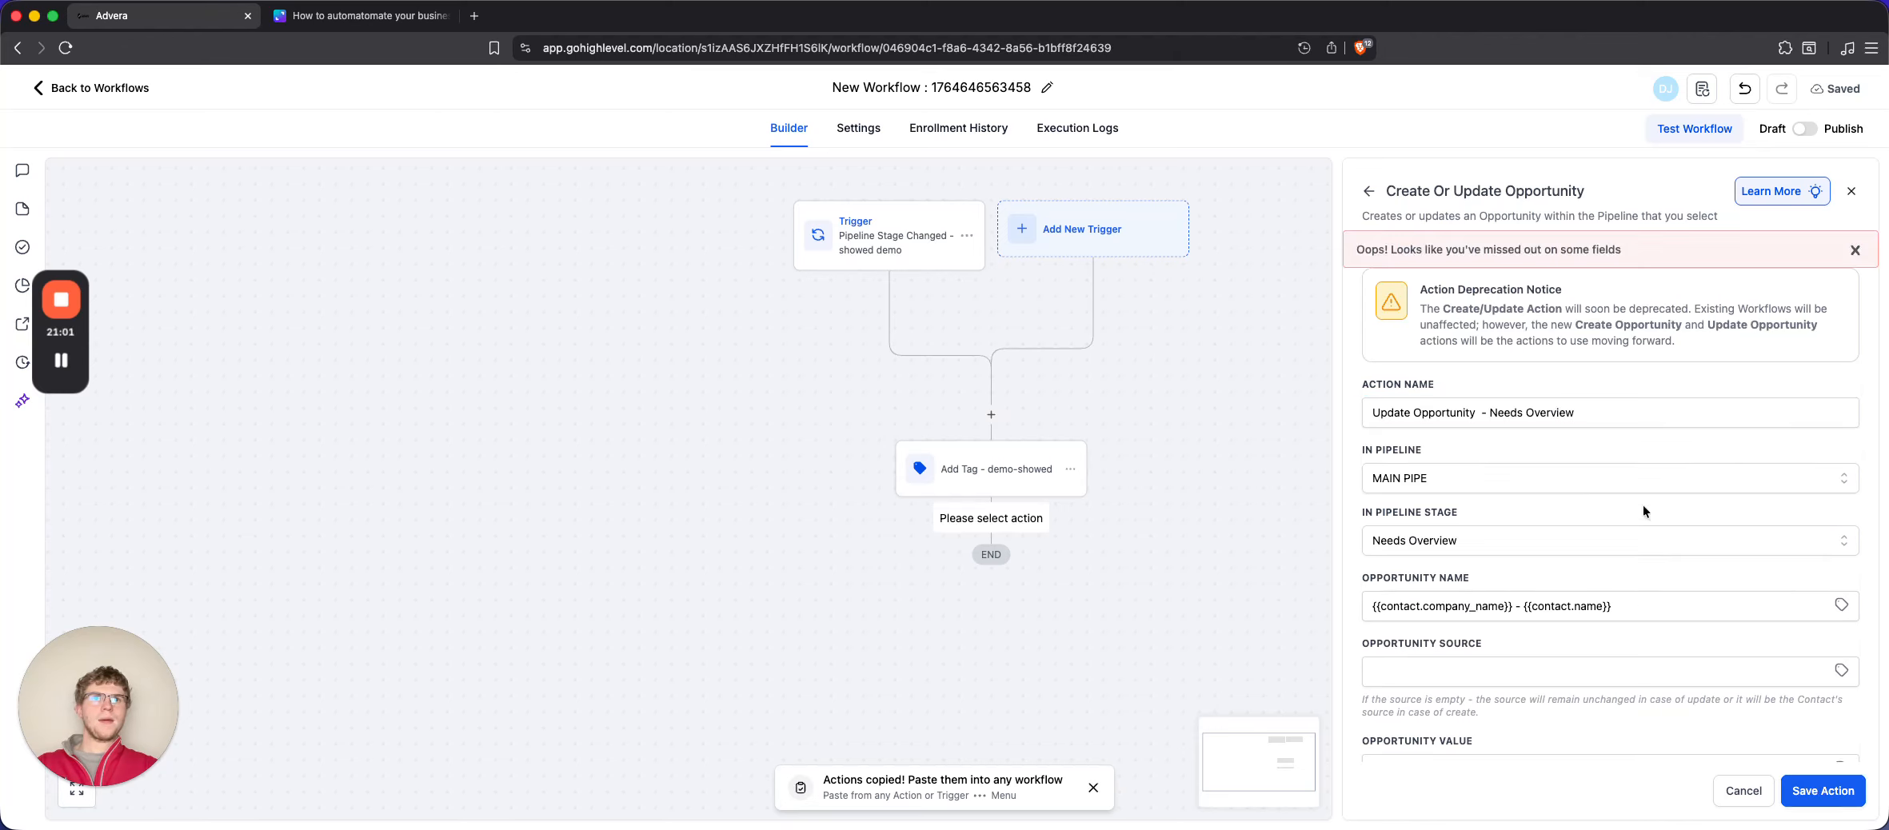
Correct the opportunity value to the plain number 10000 and save the action
scroll(1504, 578, down, 5)
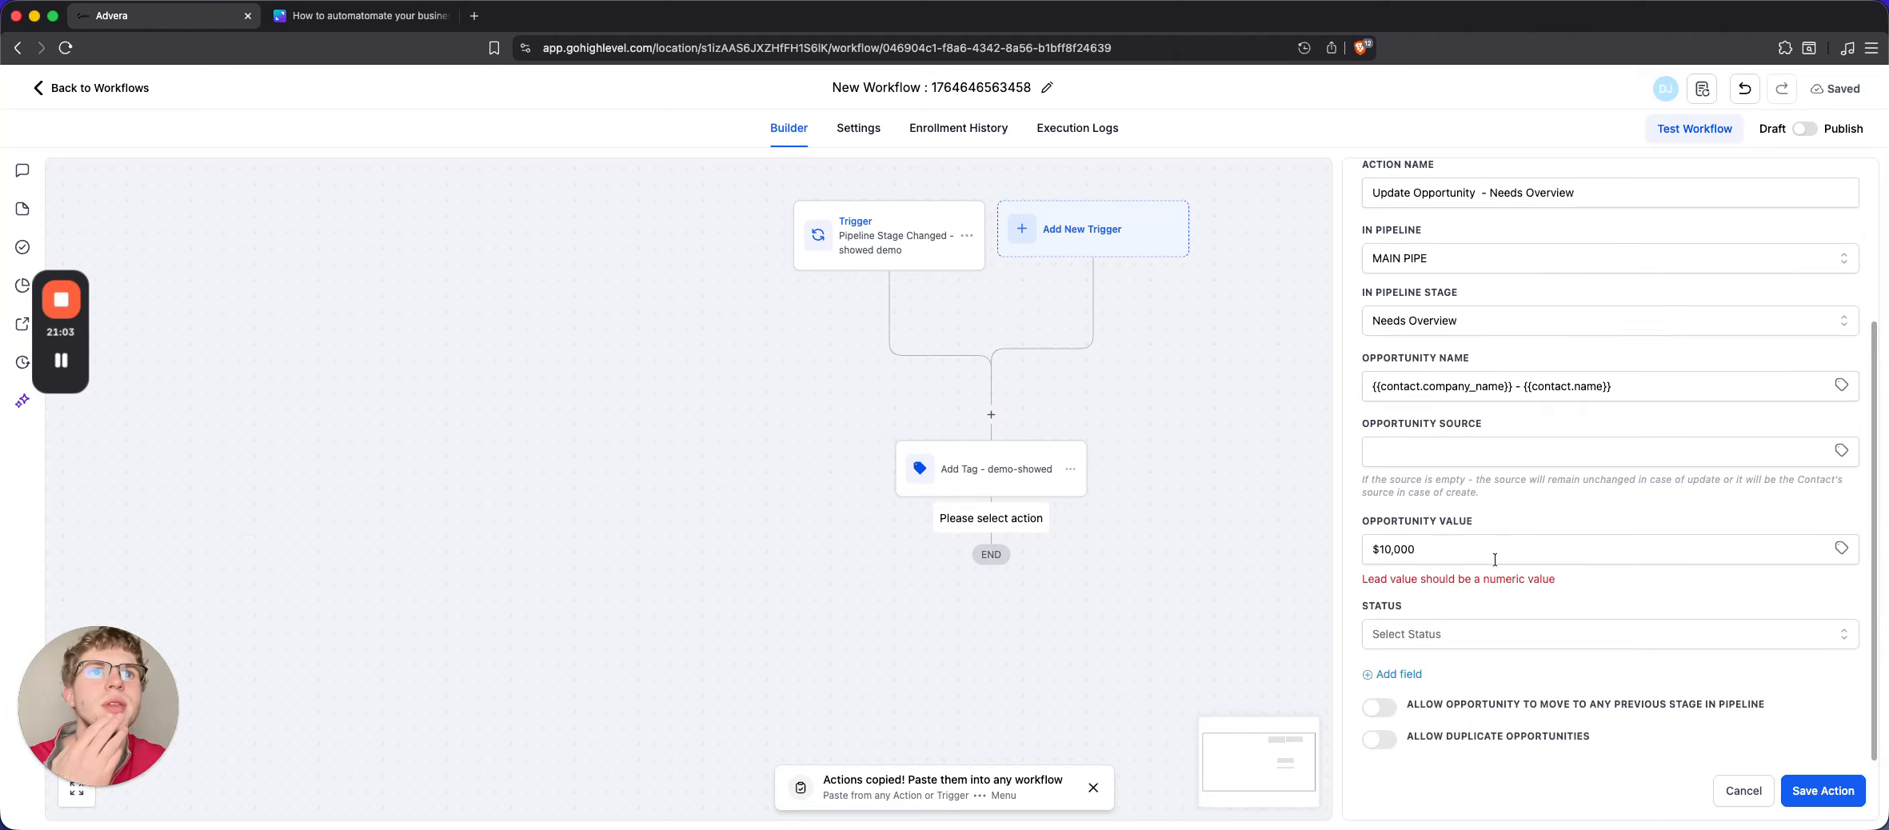
click(1492, 547)
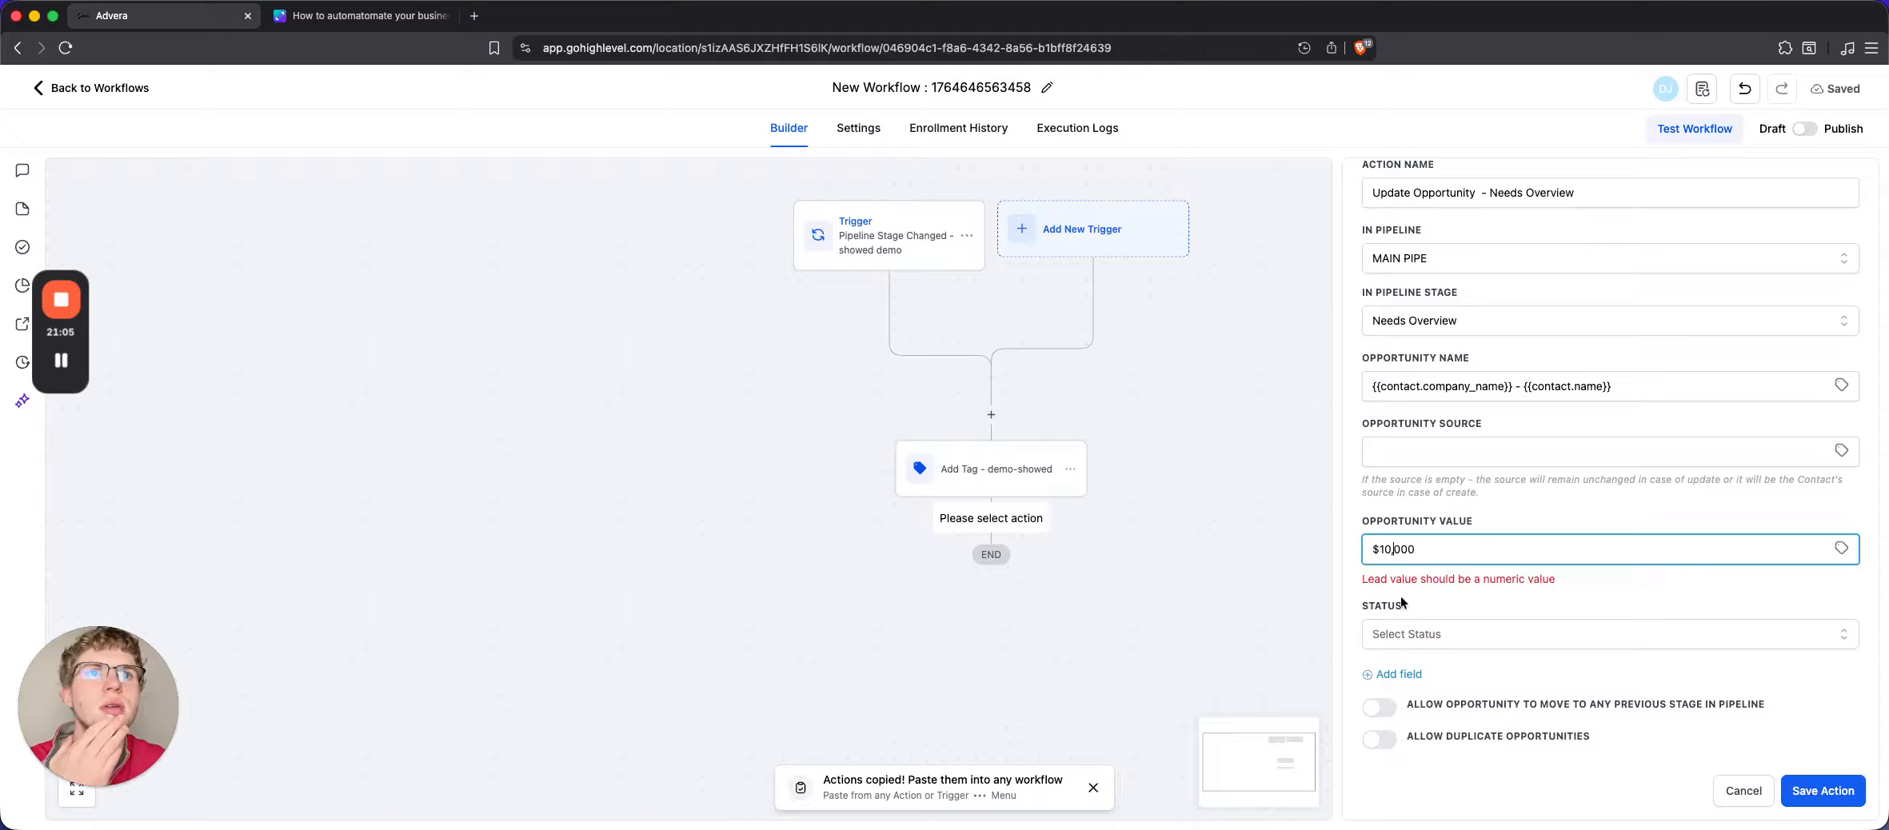
key(BackSpace)
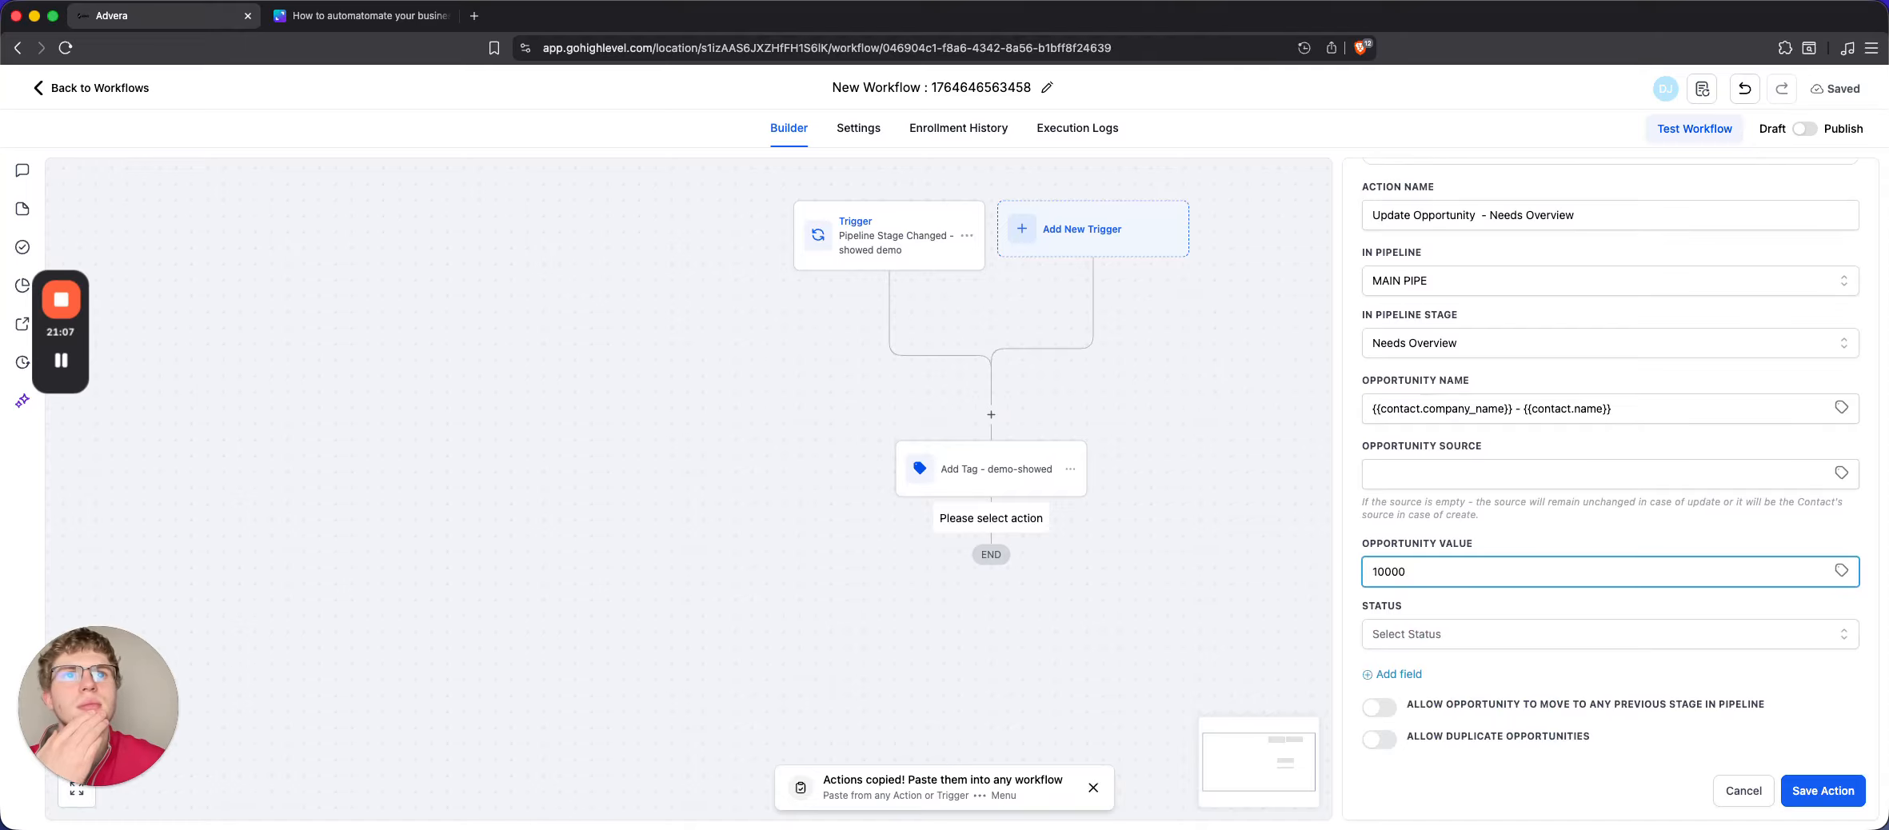
click(1821, 792)
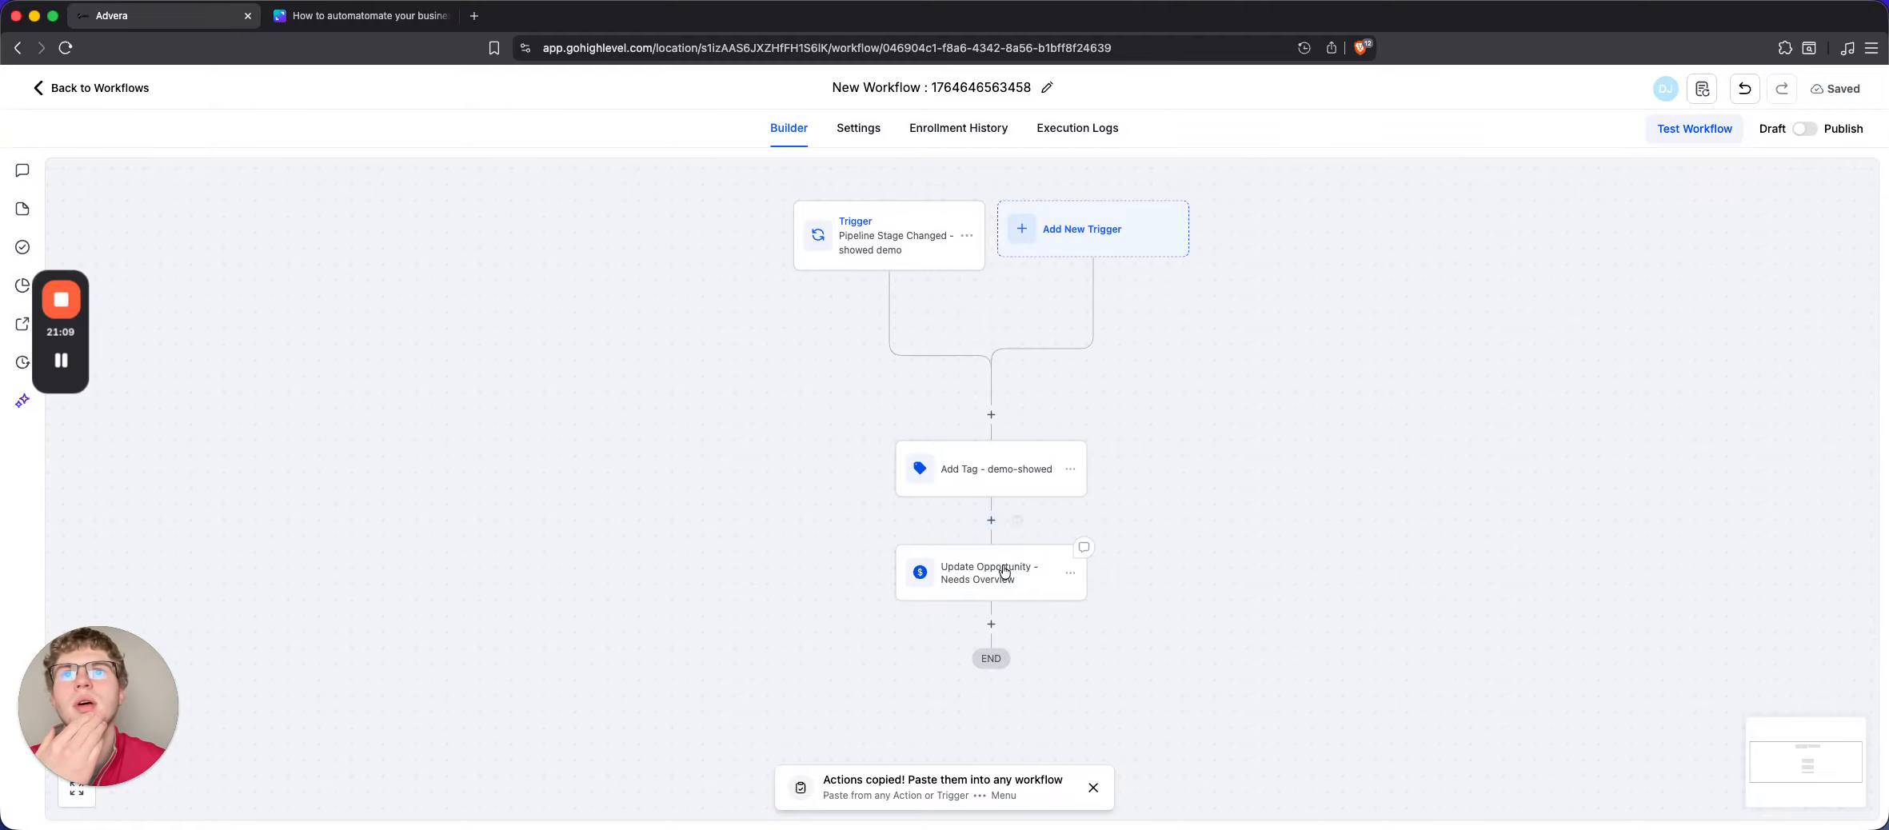
Add a Send Internal Notification action after the Update Opportunity - Needs Overview step, finding it by searching for "intern"
scroll(1039, 572, down, 3)
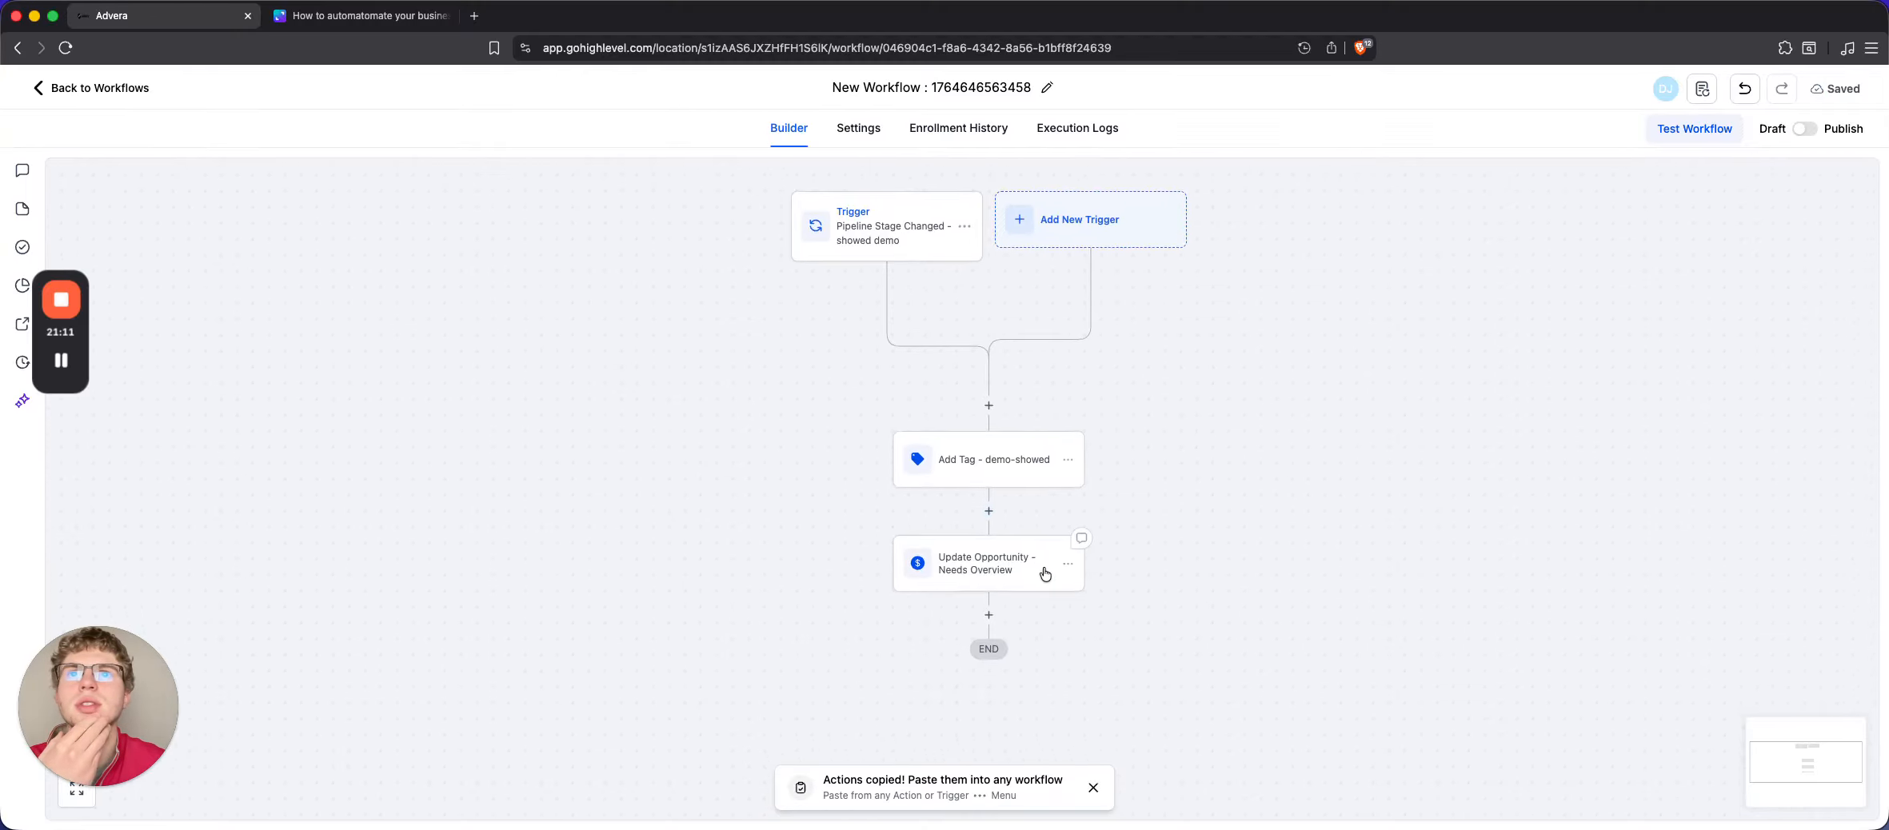
scroll(1044, 567, up, 2)
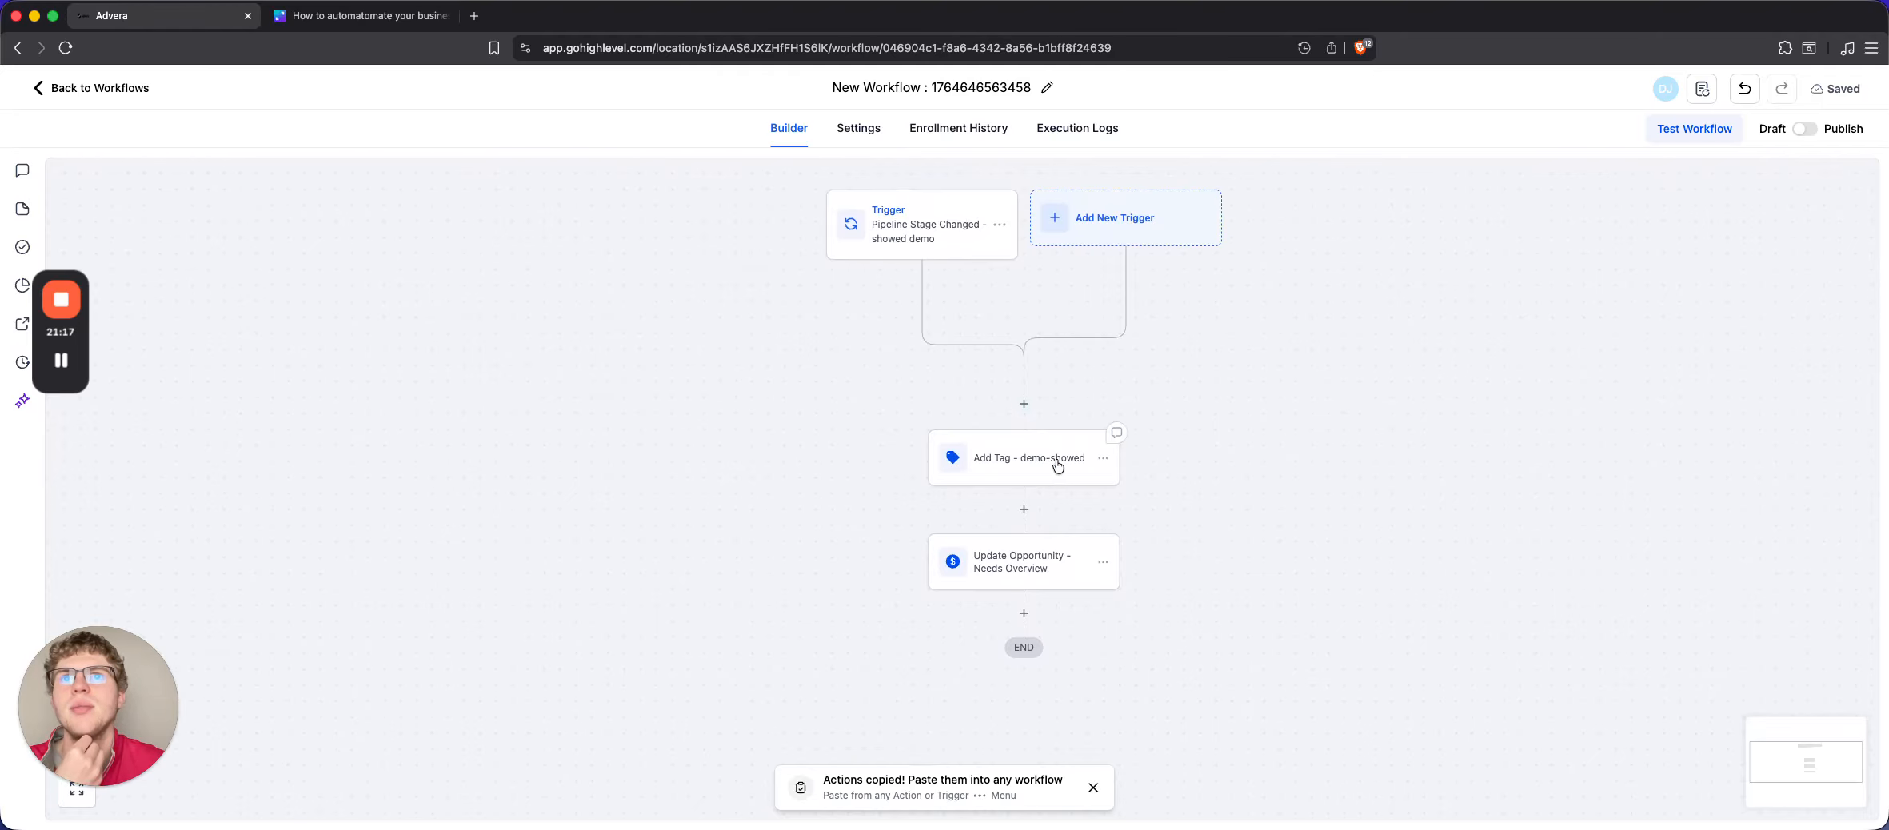
scroll(1039, 576, down, 3)
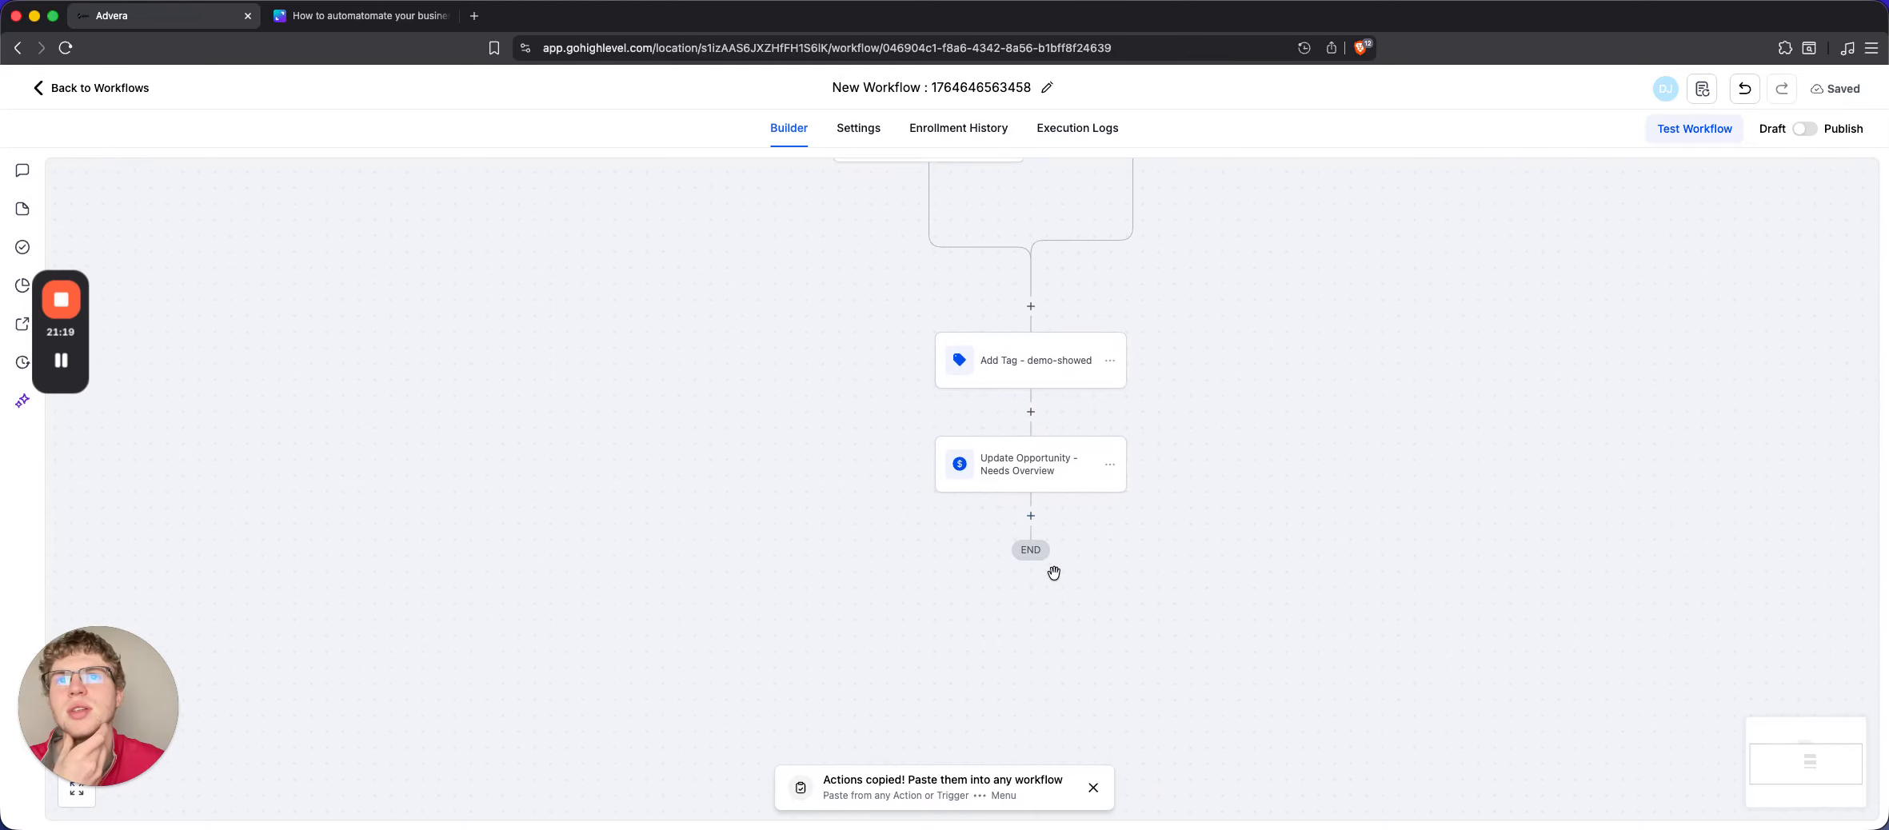
click(1032, 499)
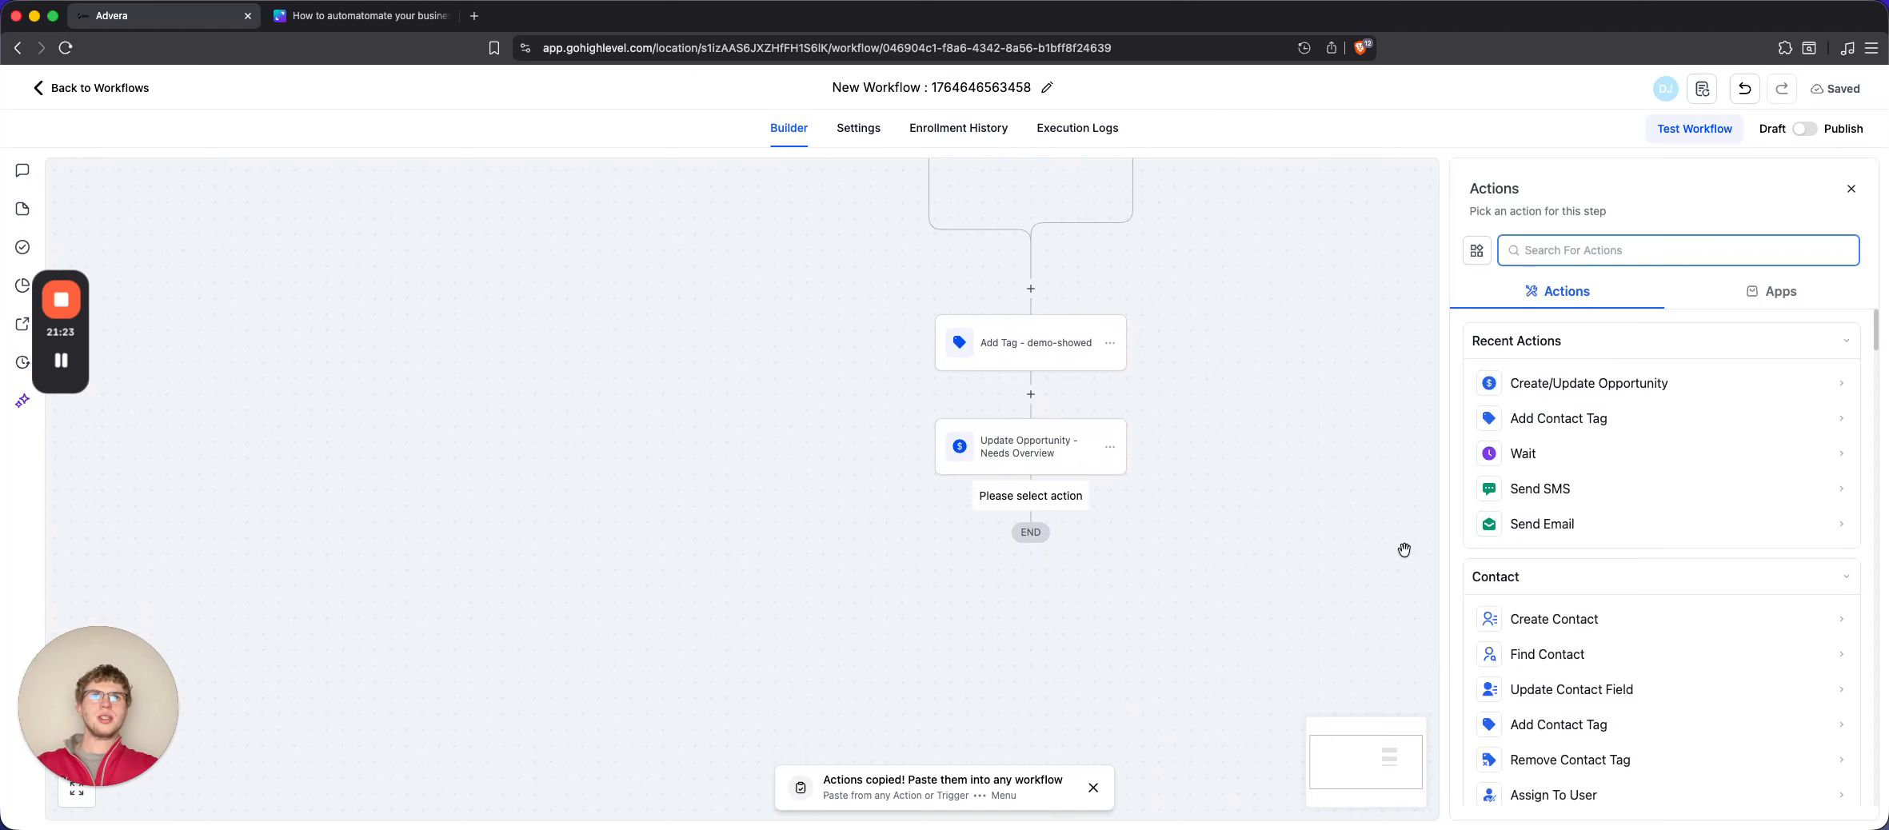
text(i)
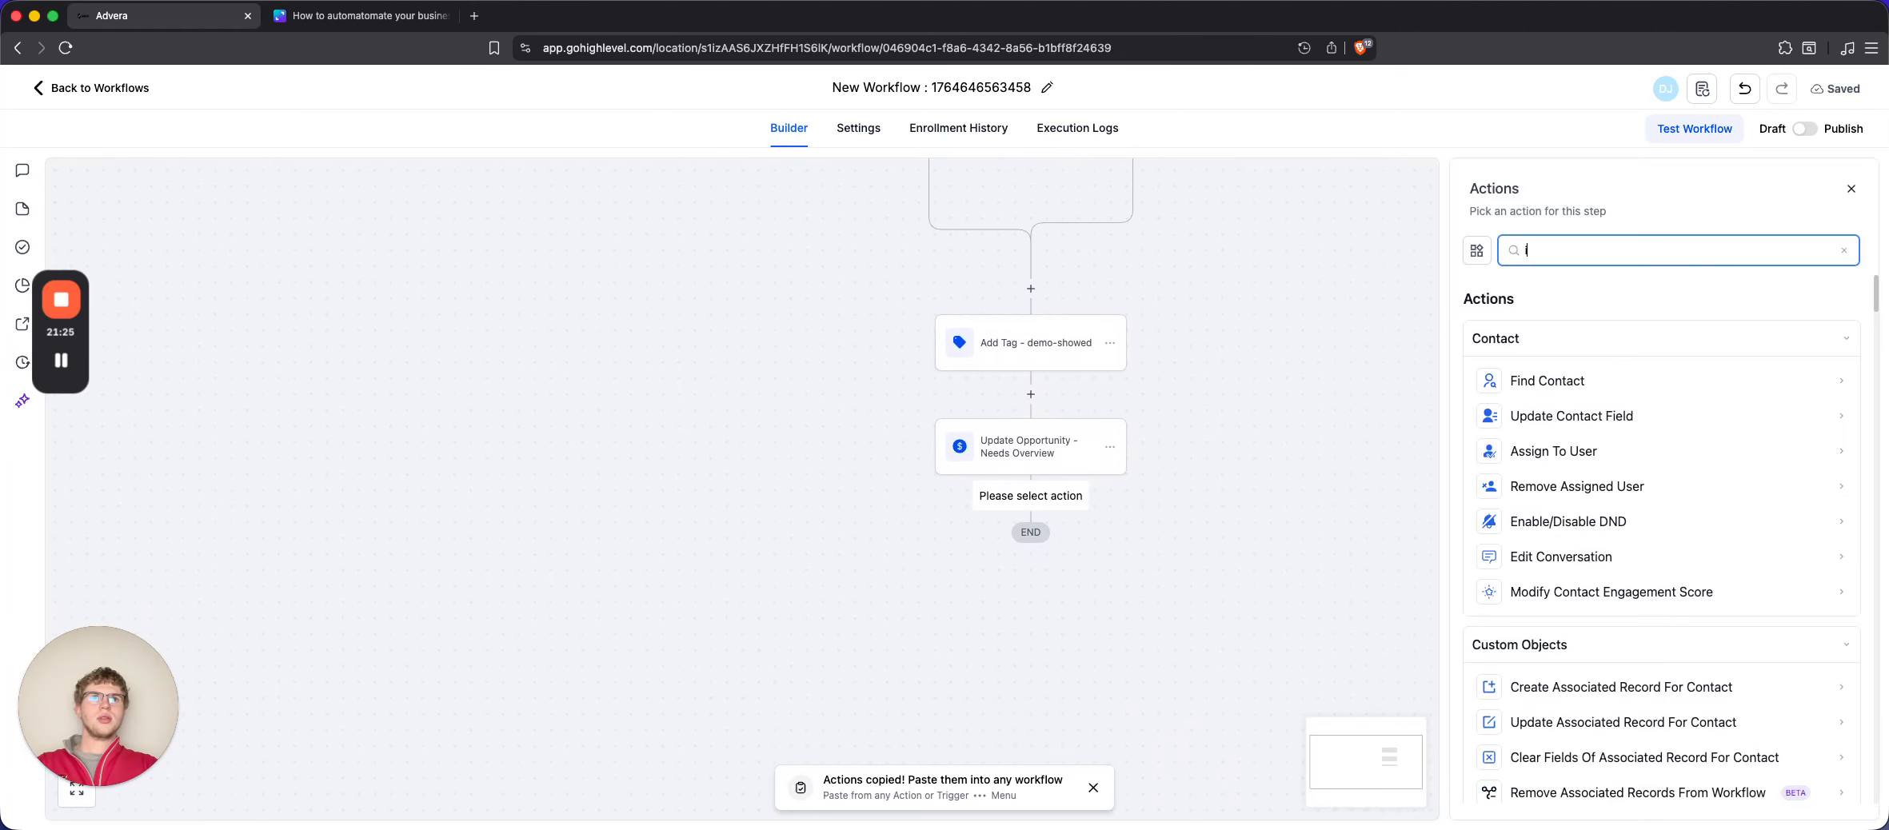
text(ntern)
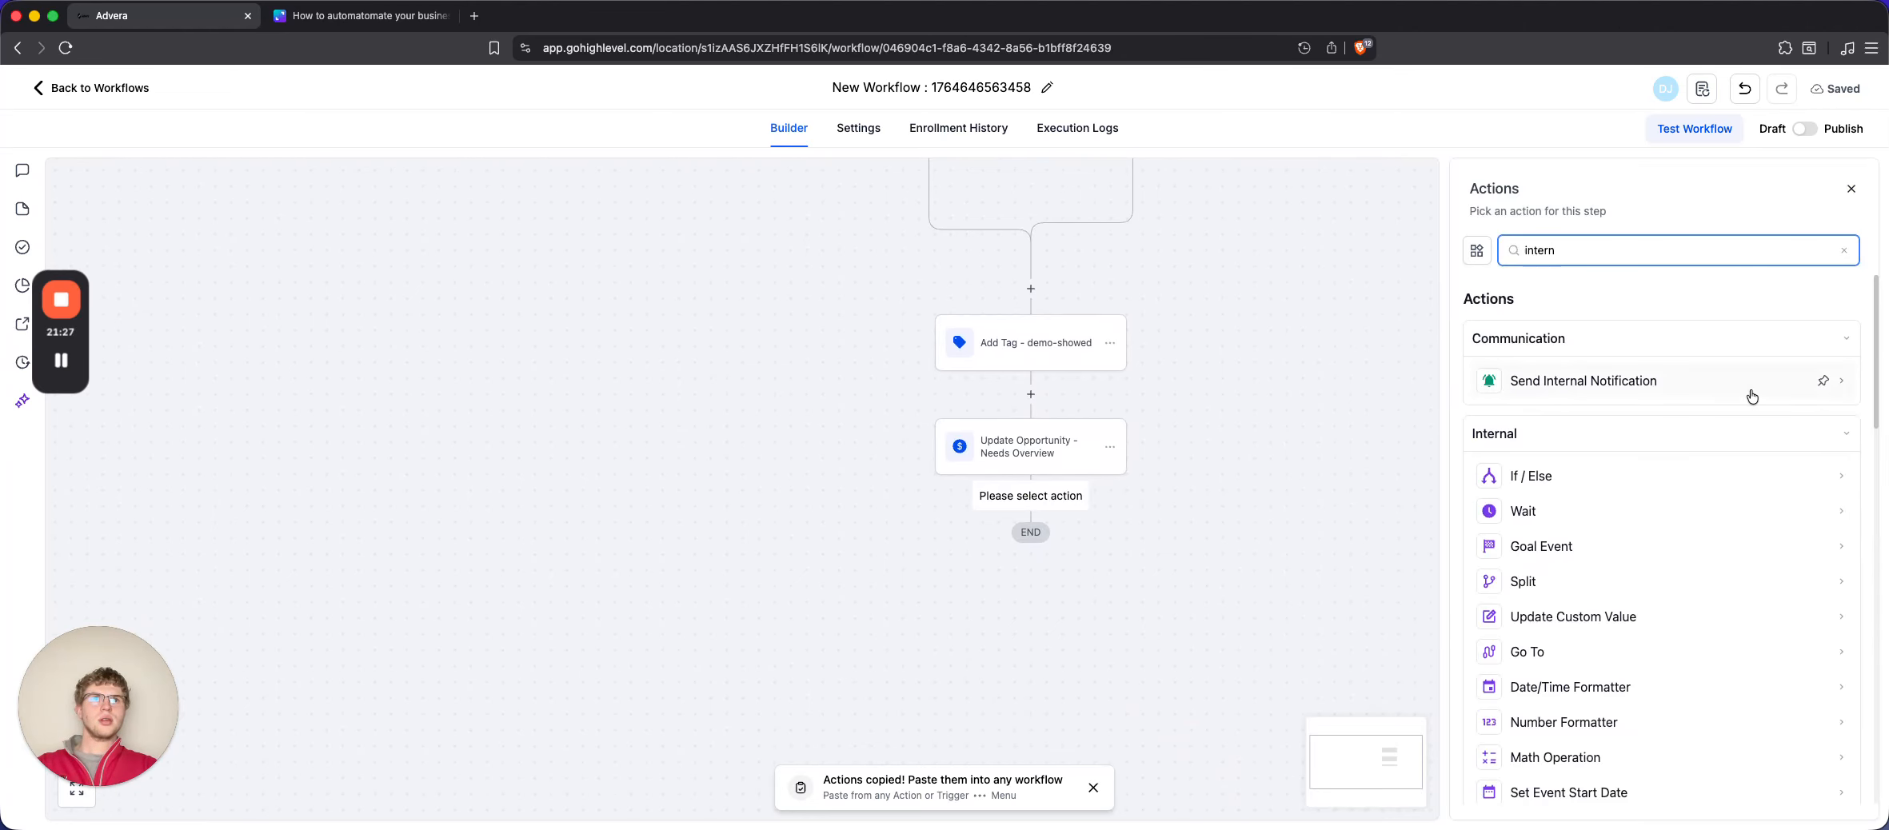
click(1752, 397)
Set the internal notification's type to Notification and insert the contact's company name custom value, {{contact.company_name}}, into its title
click(1580, 347)
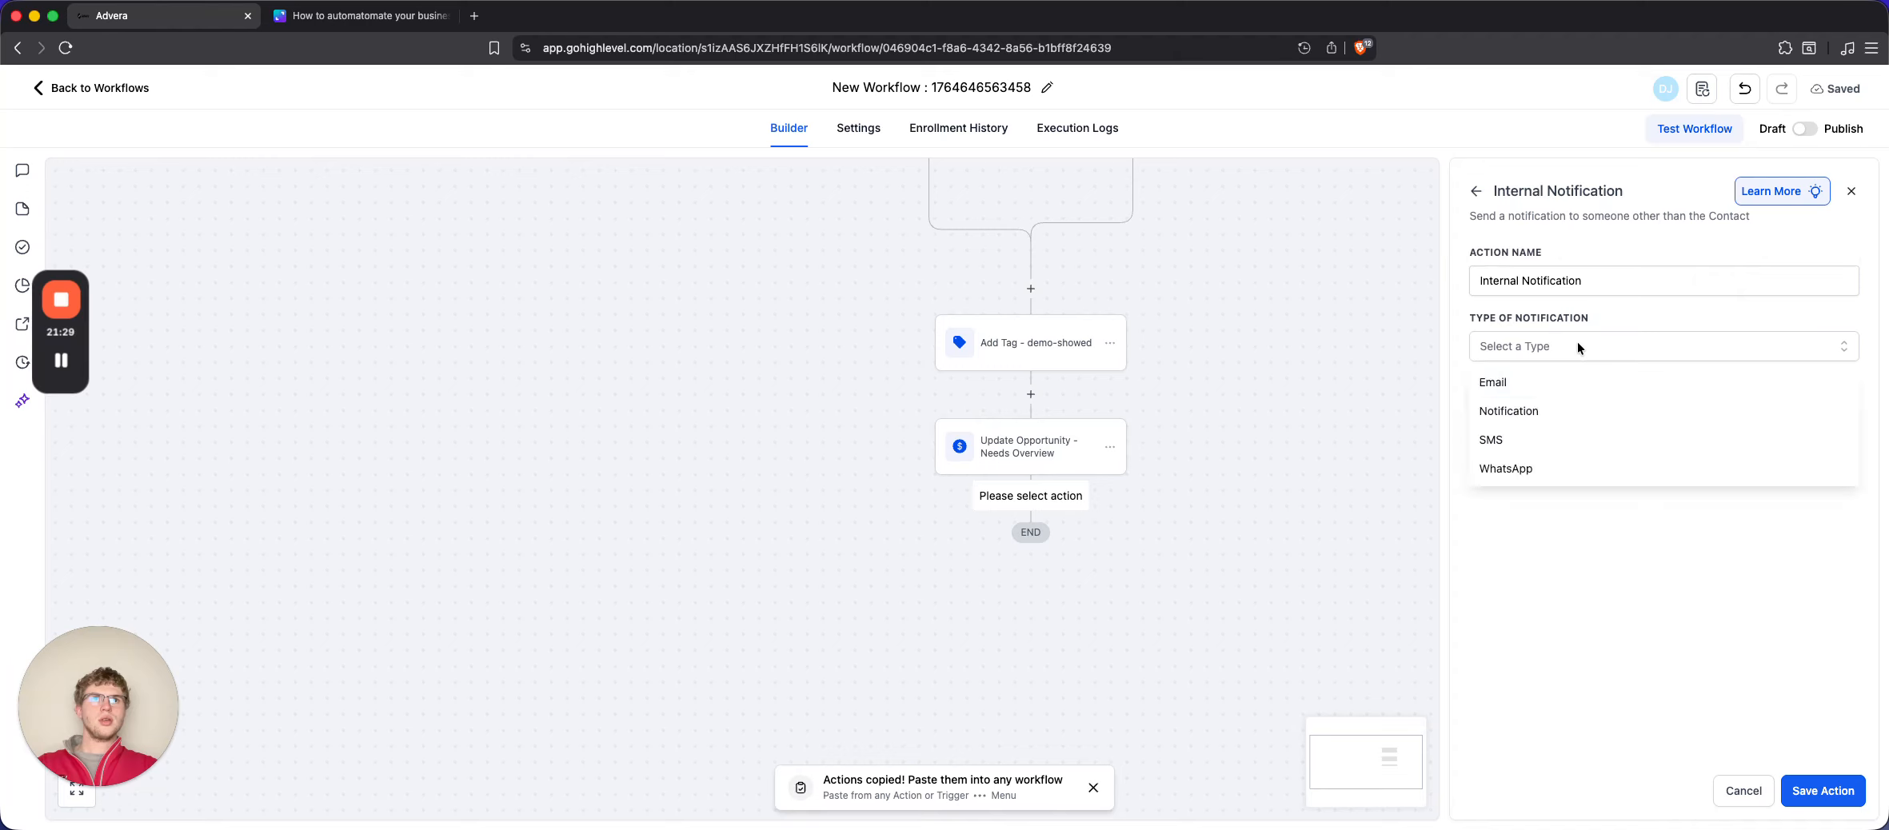
click(1526, 411)
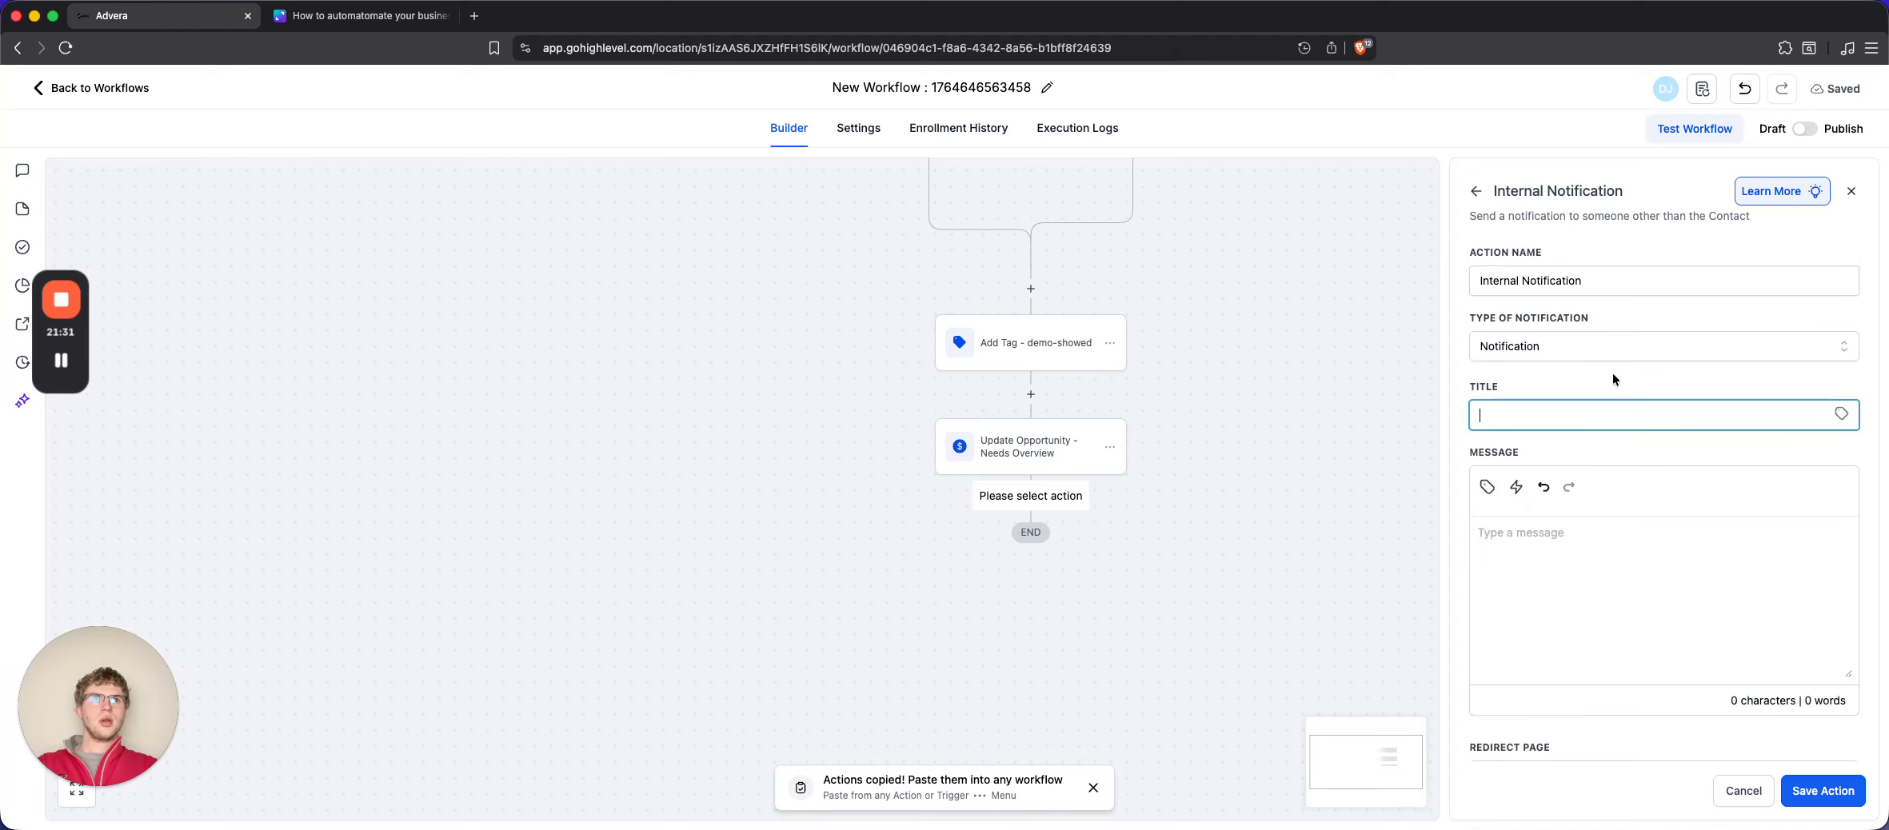
click(1841, 414)
click(1792, 464)
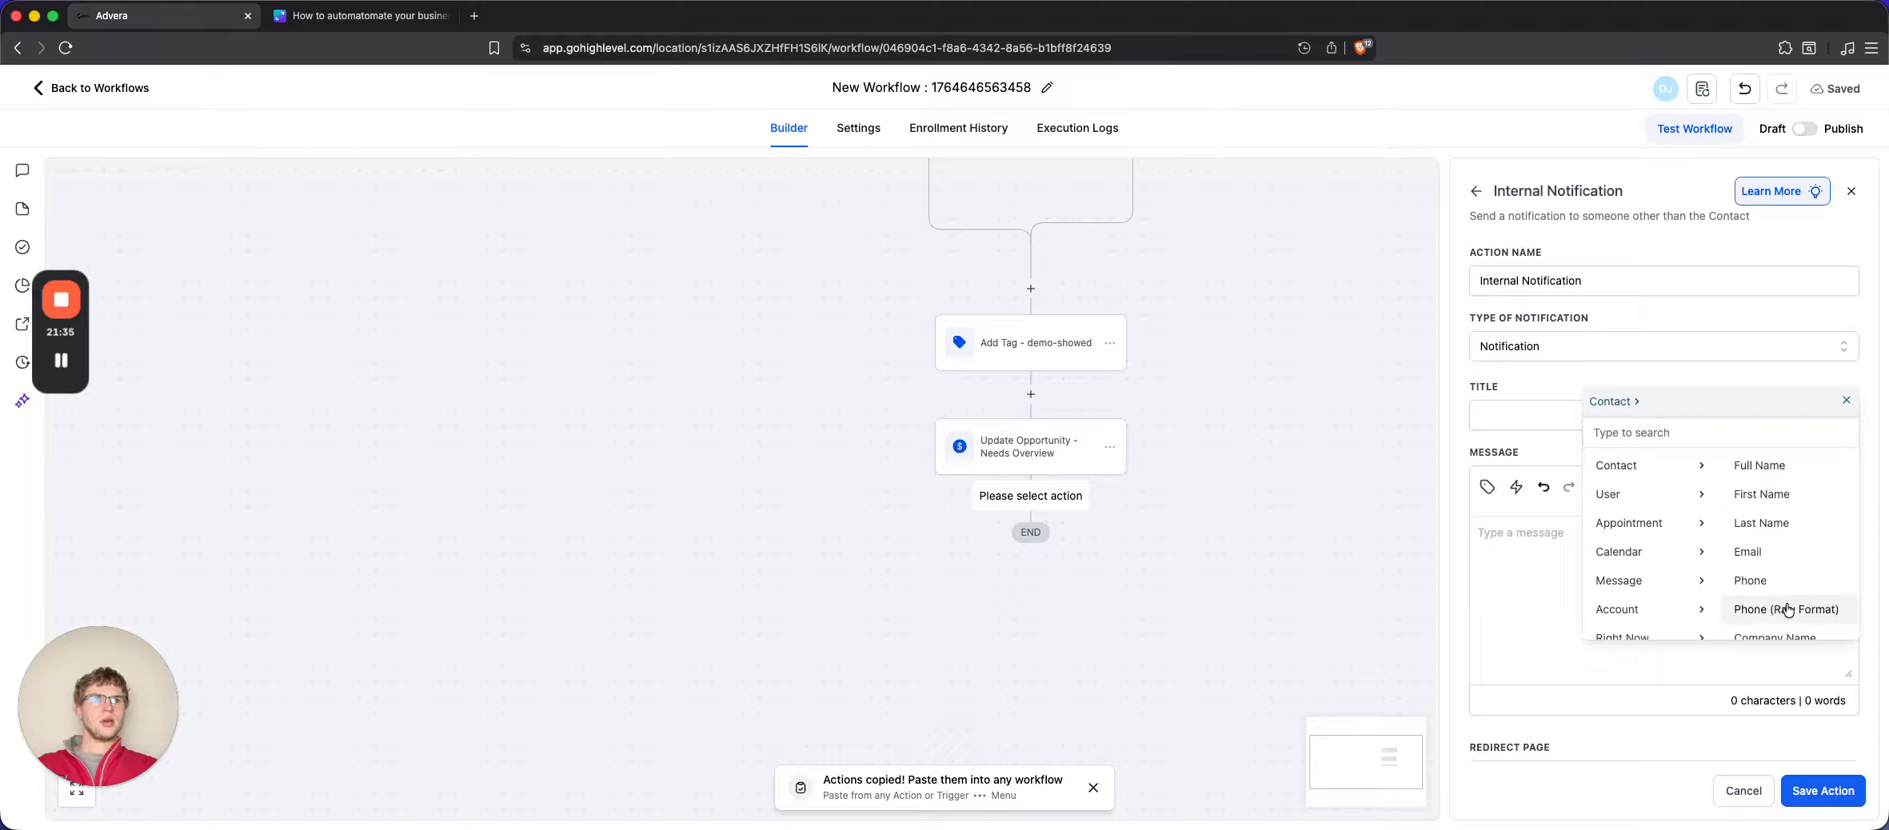
scroll(1789, 610, down, 3)
click(1795, 540)
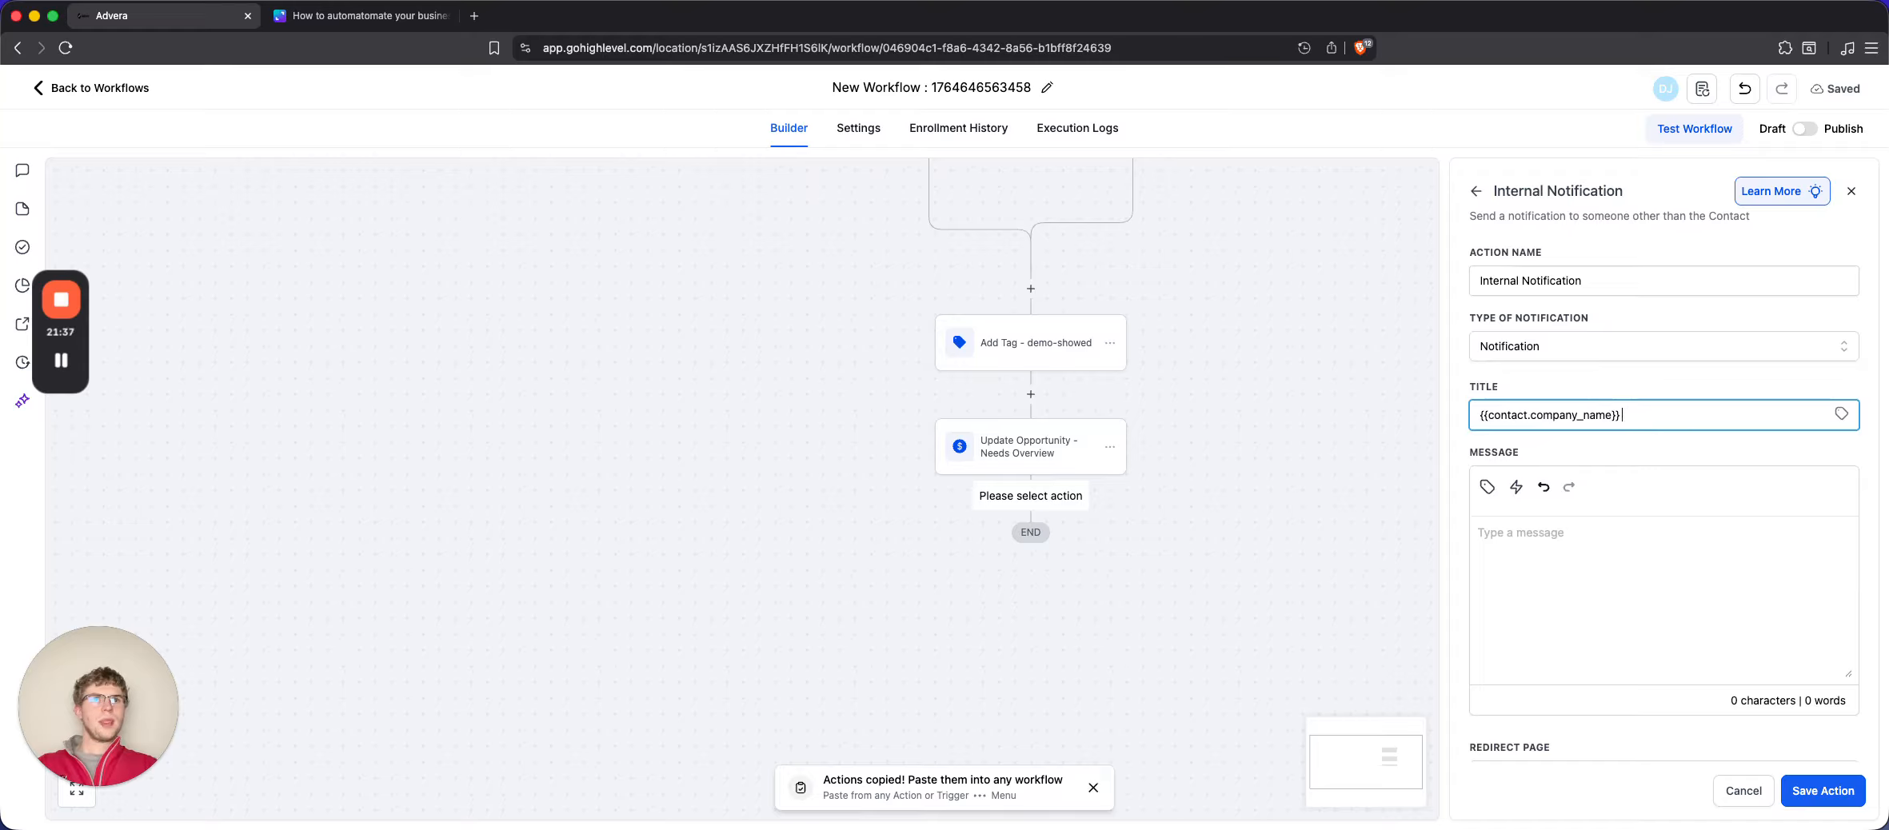
Complete the internal notification's title with the words "Needs Overview" after the {{contact.company_name}} value
text(-)
click(1841, 413)
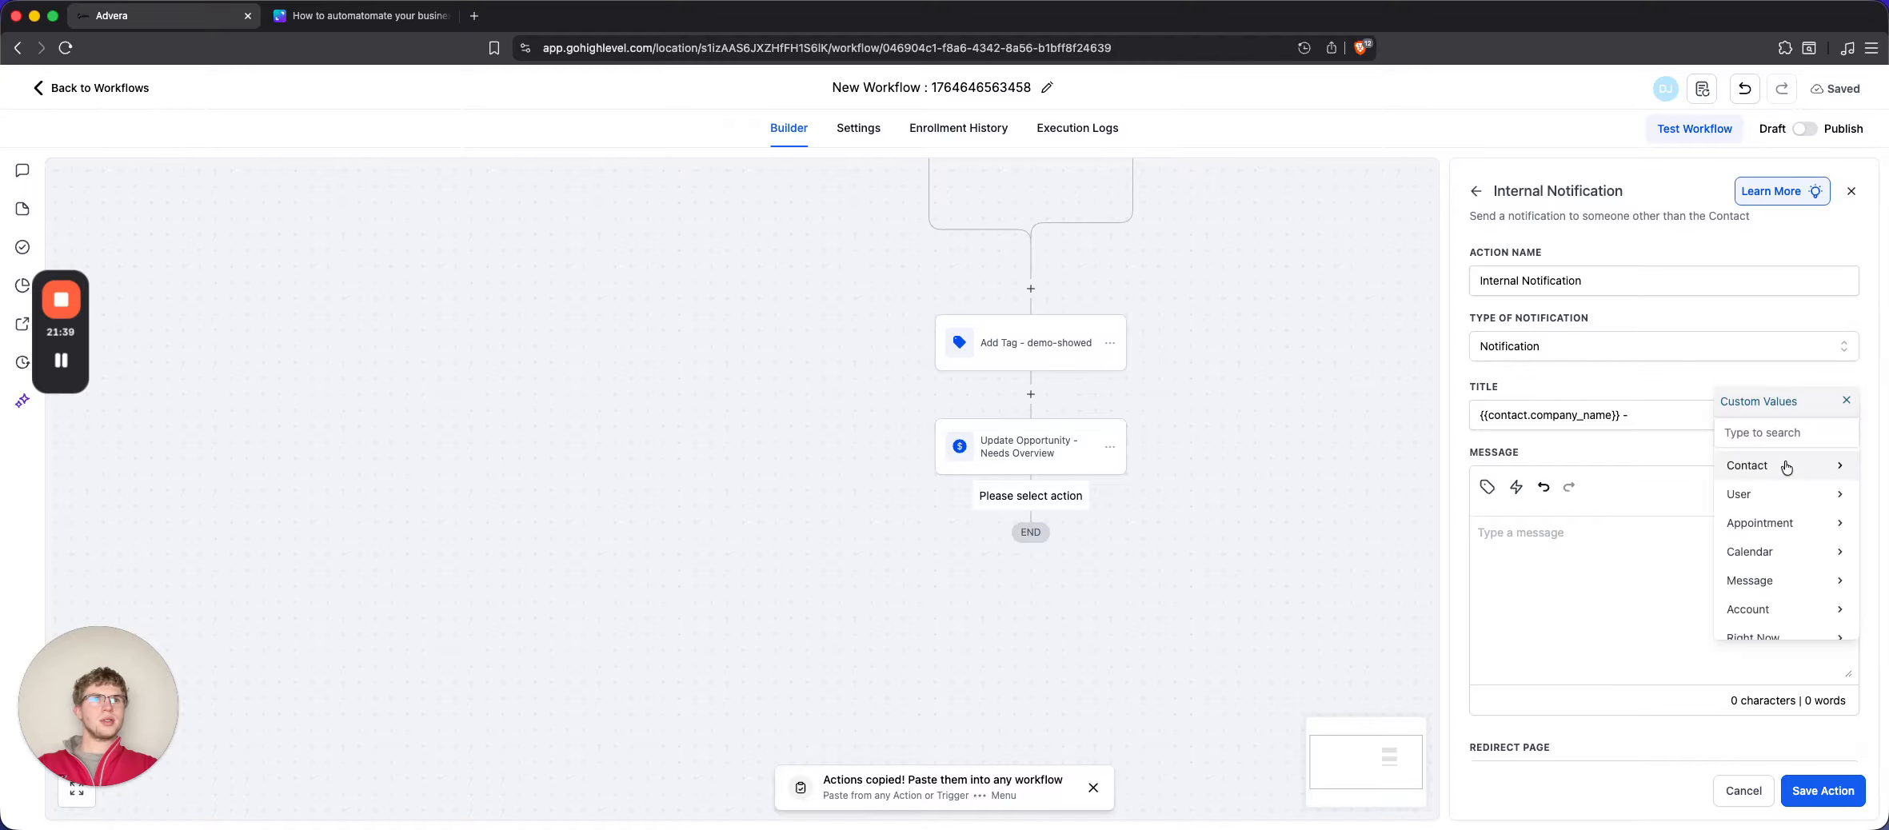
click(1635, 412)
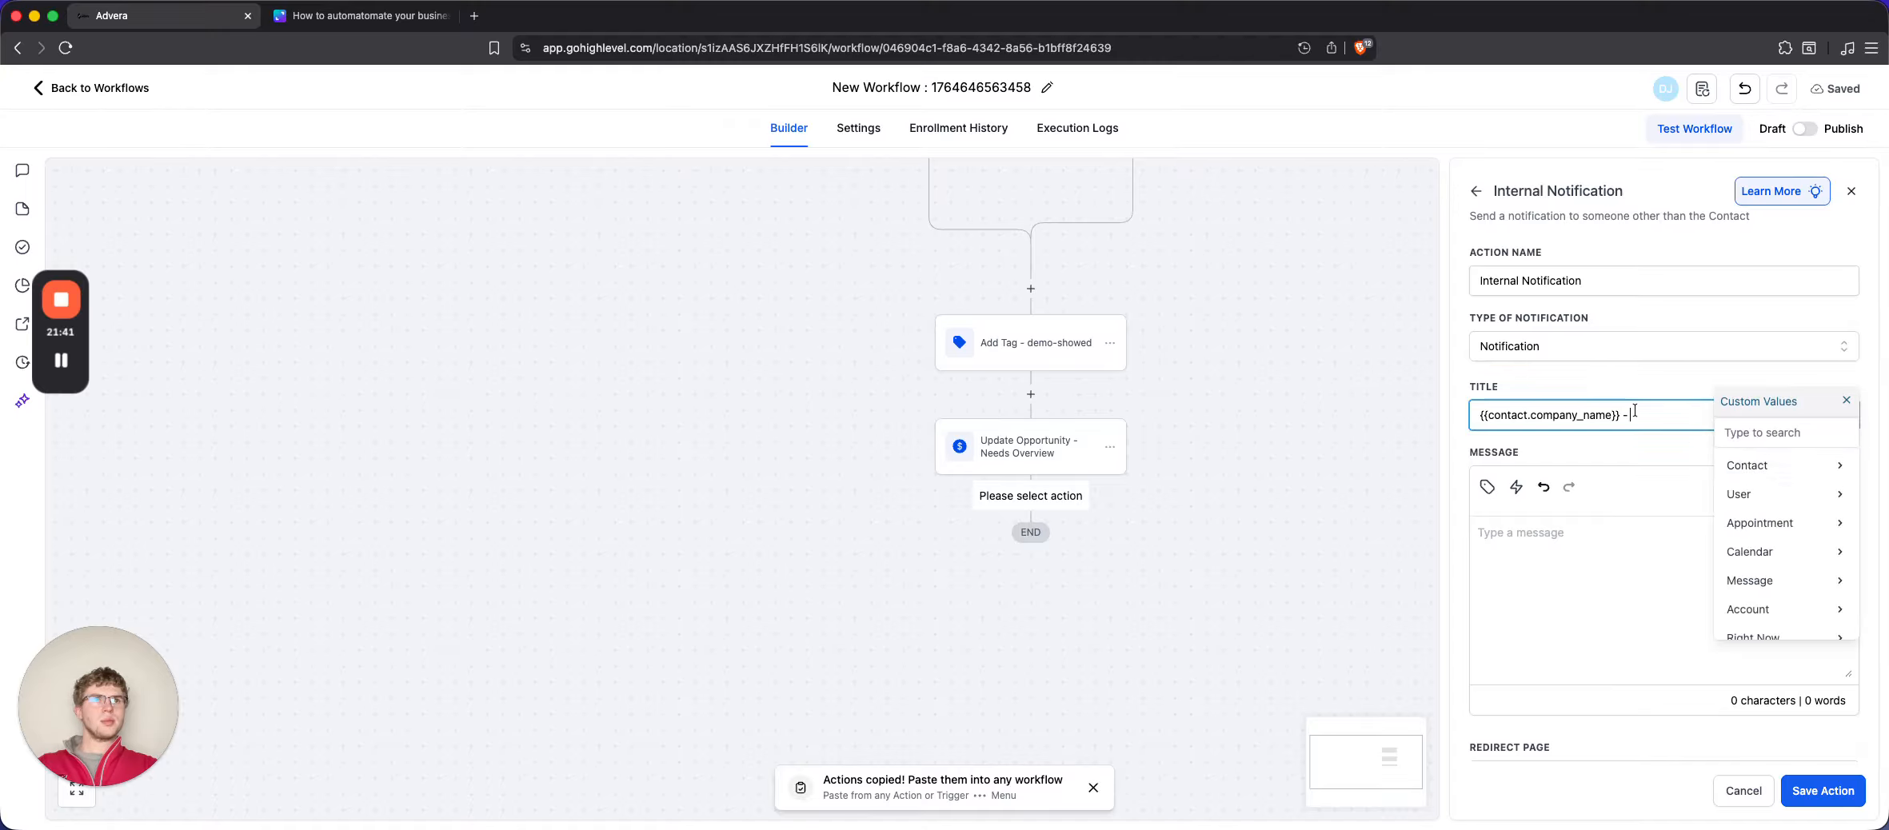
key(BackSpace)
key(BackSpace)
key(BackSpace)
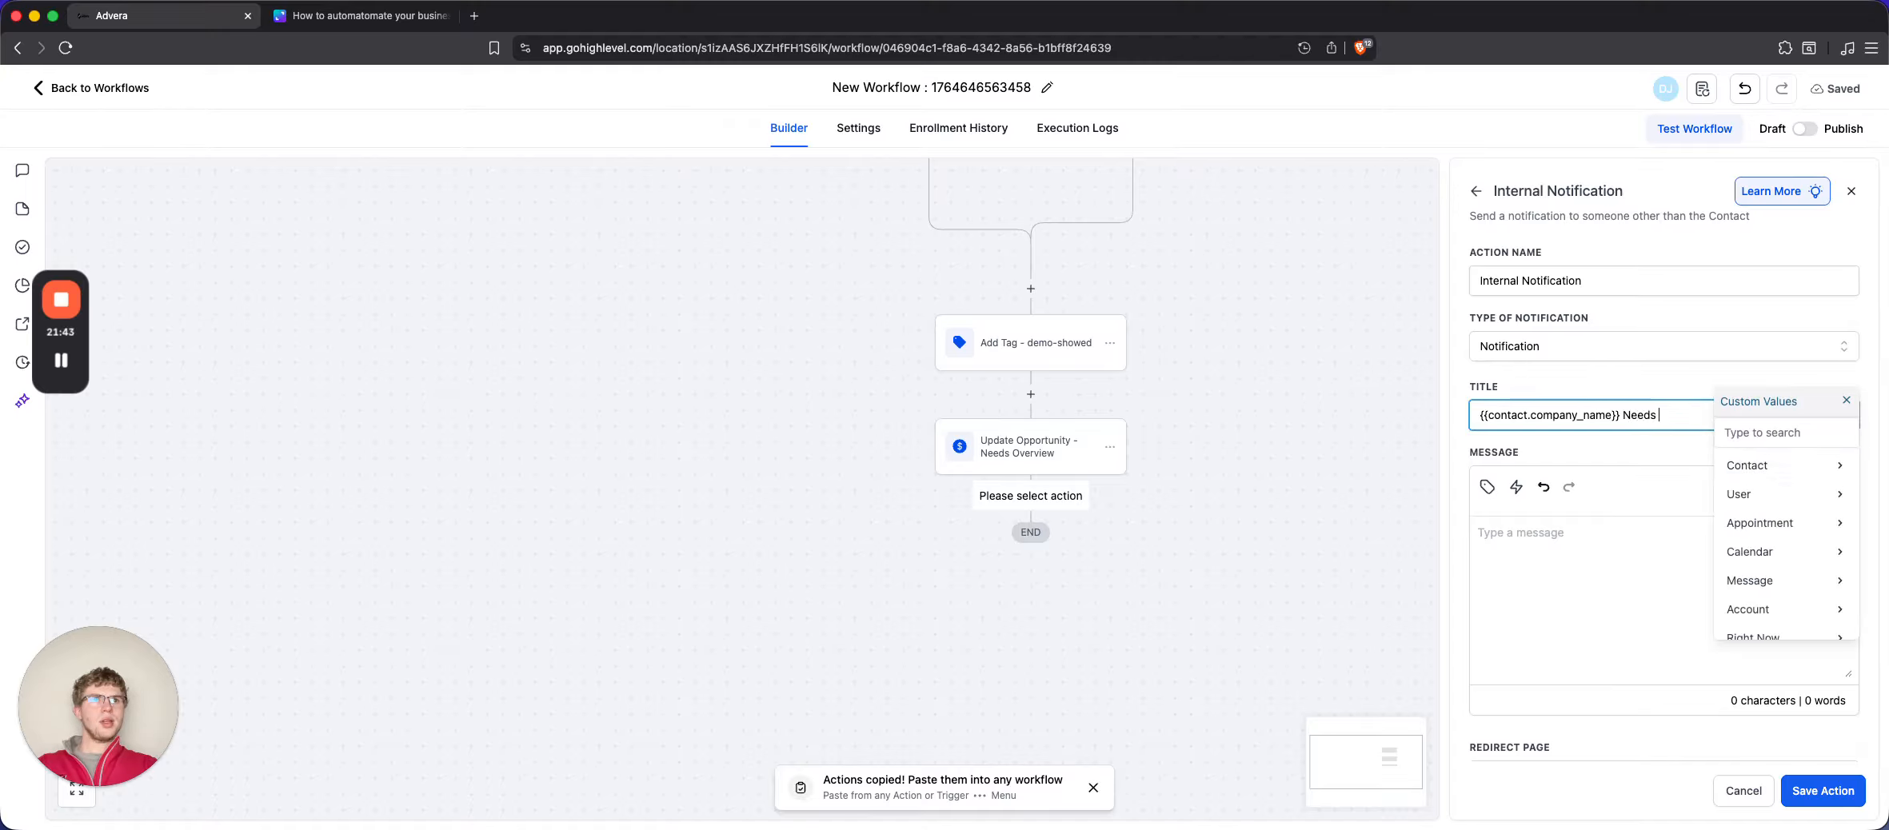
text(Needs Overview)
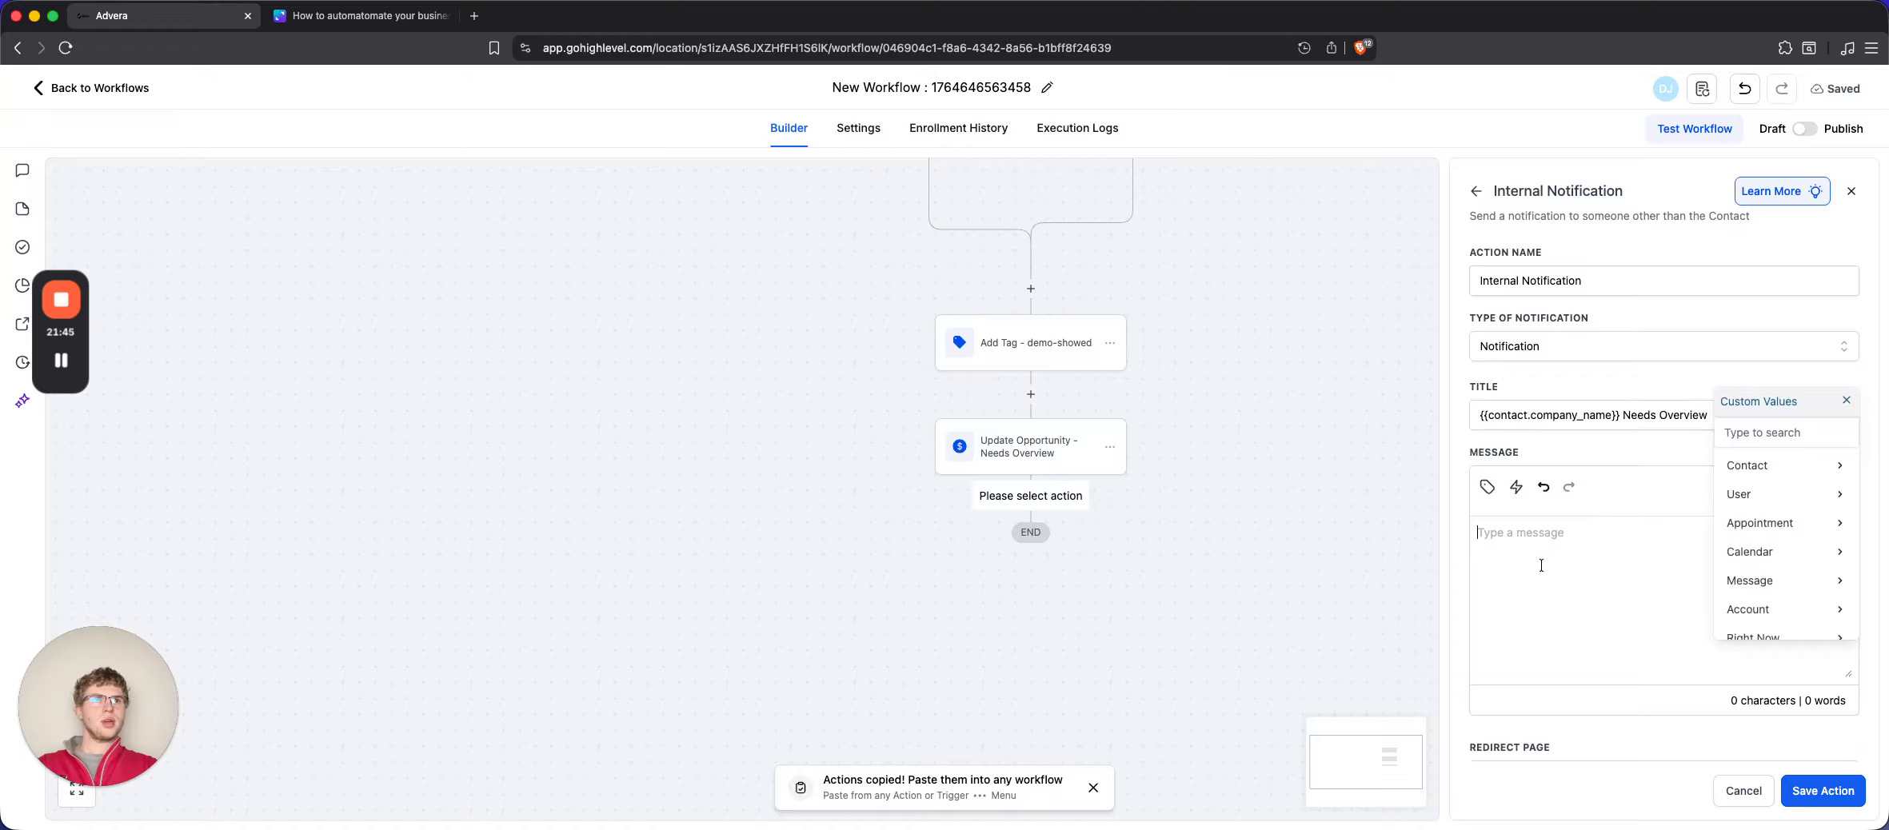
click(1786, 474)
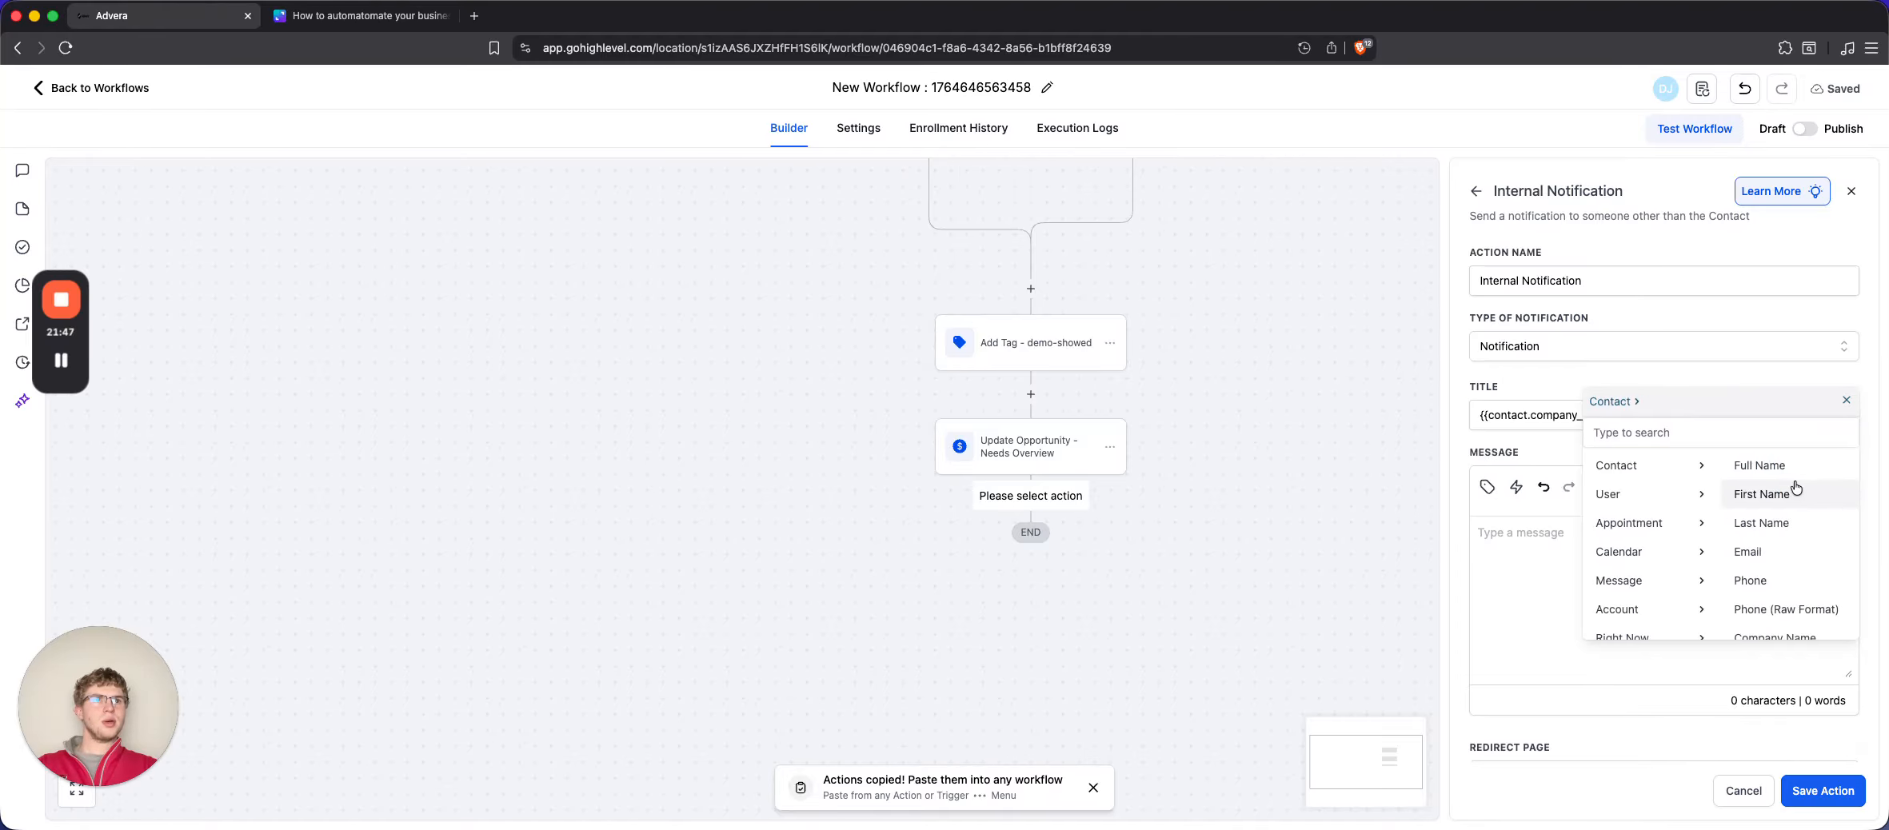
scroll(1791, 552, down, 2)
click(1792, 576)
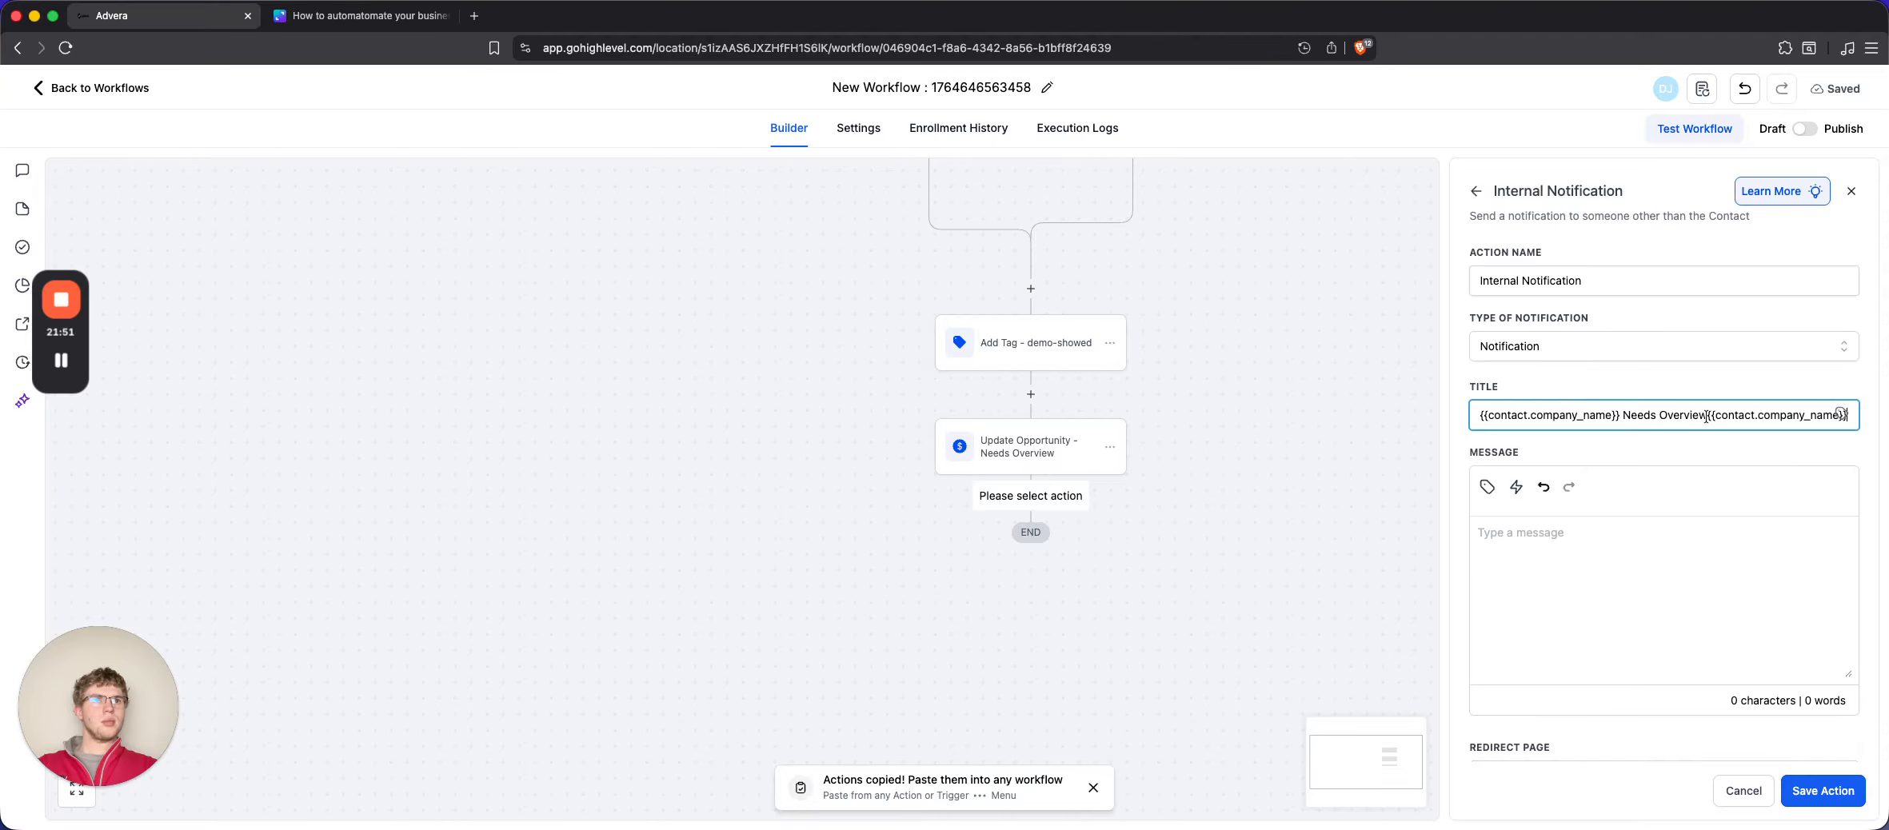
drag(1706, 416, 1851, 415)
key(BackSpace)
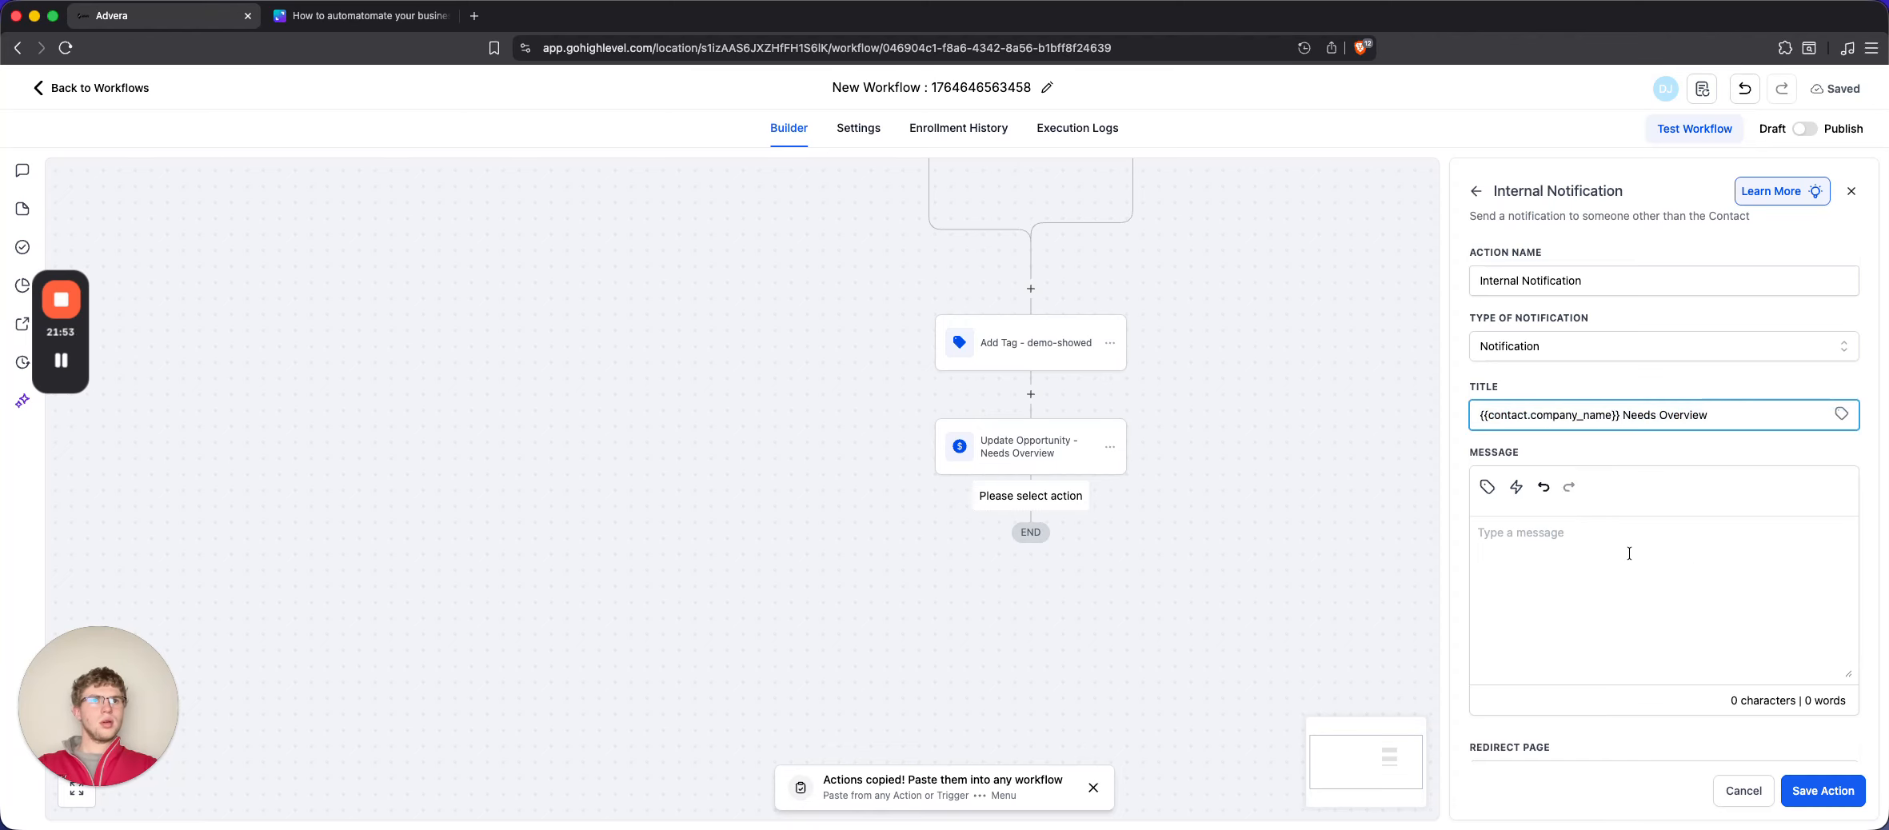
Start the notification message with the contact's company name and full name custom values, separated by a hyphen
click(1487, 486)
click(1301, 346)
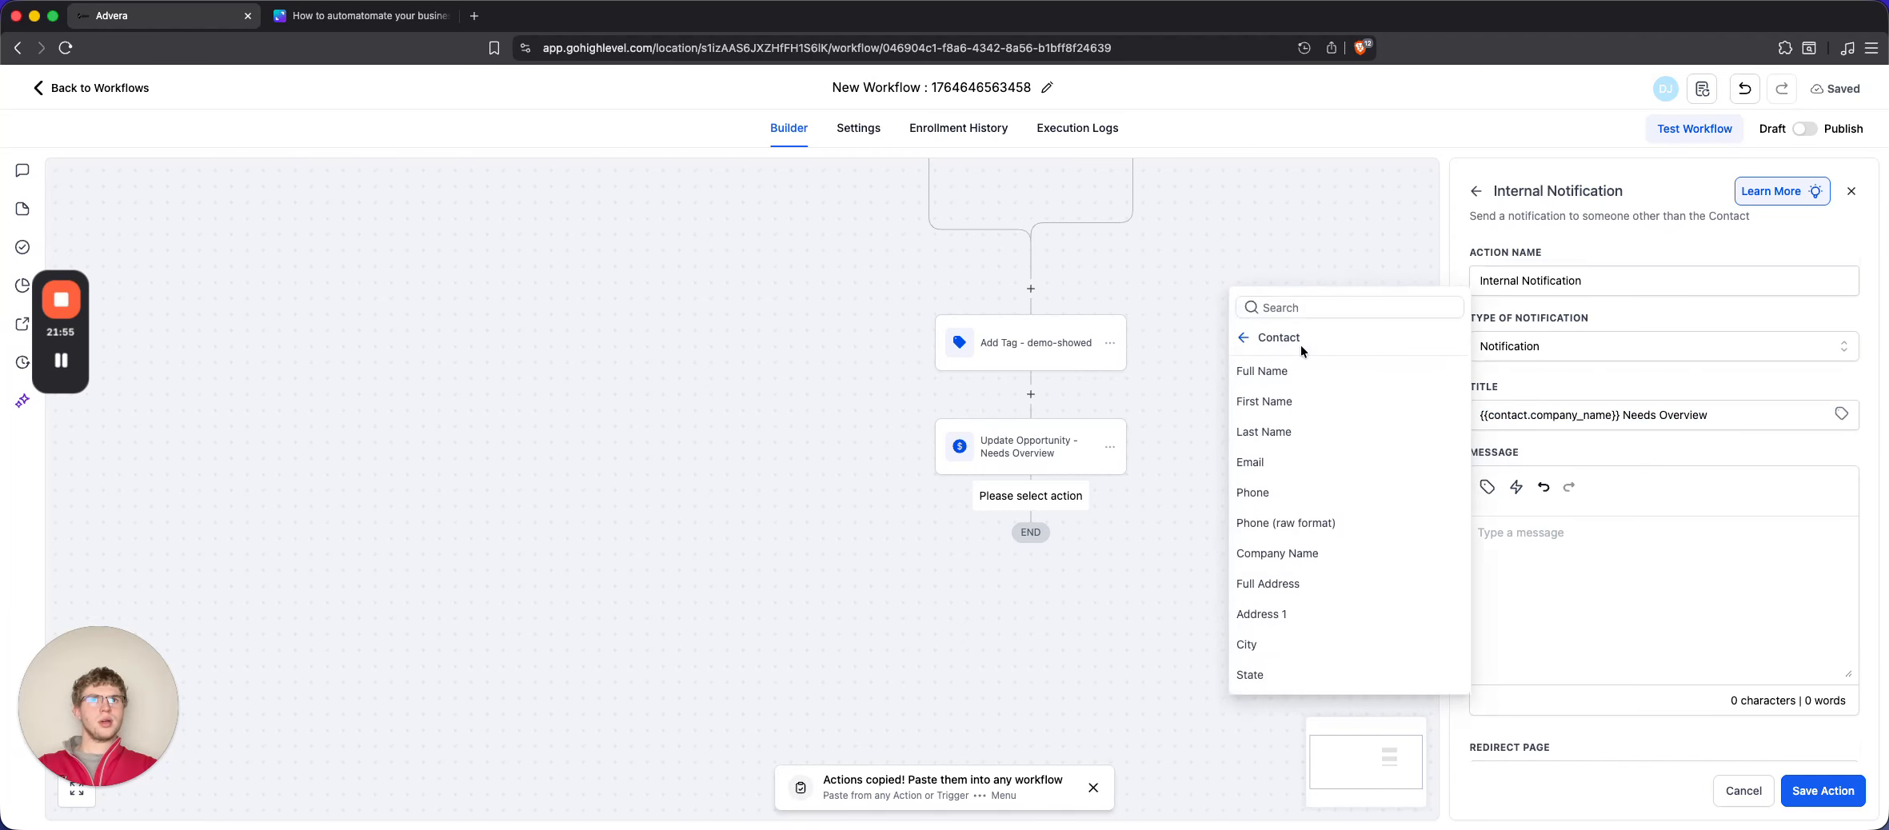
click(1312, 554)
text(-)
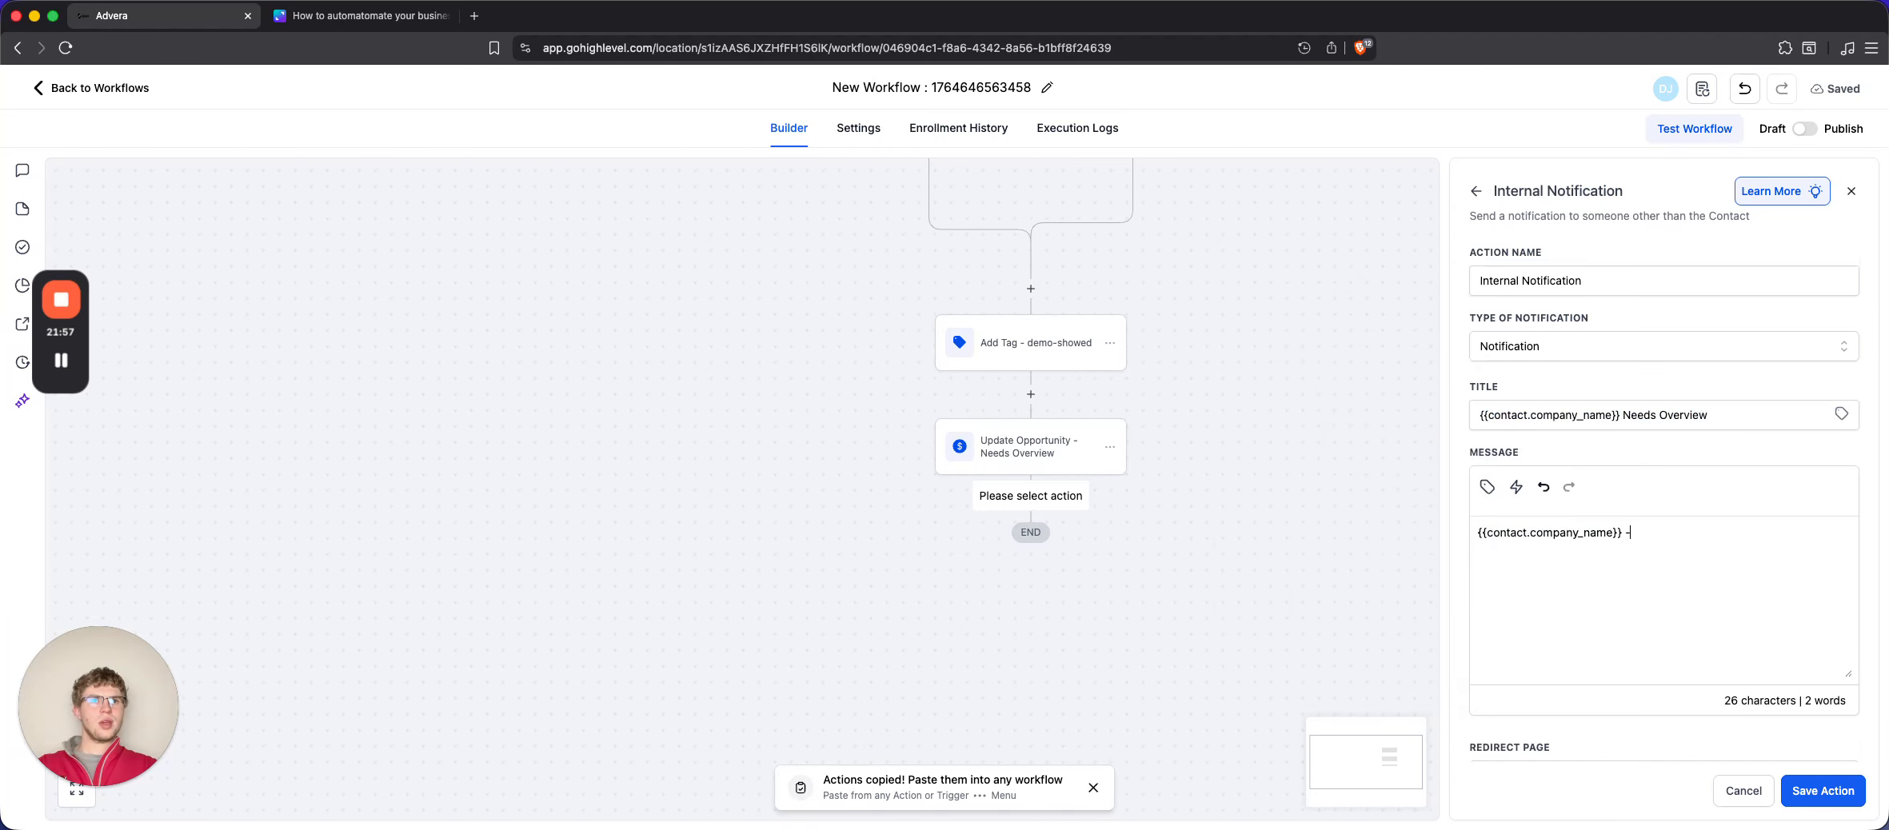
click(1487, 487)
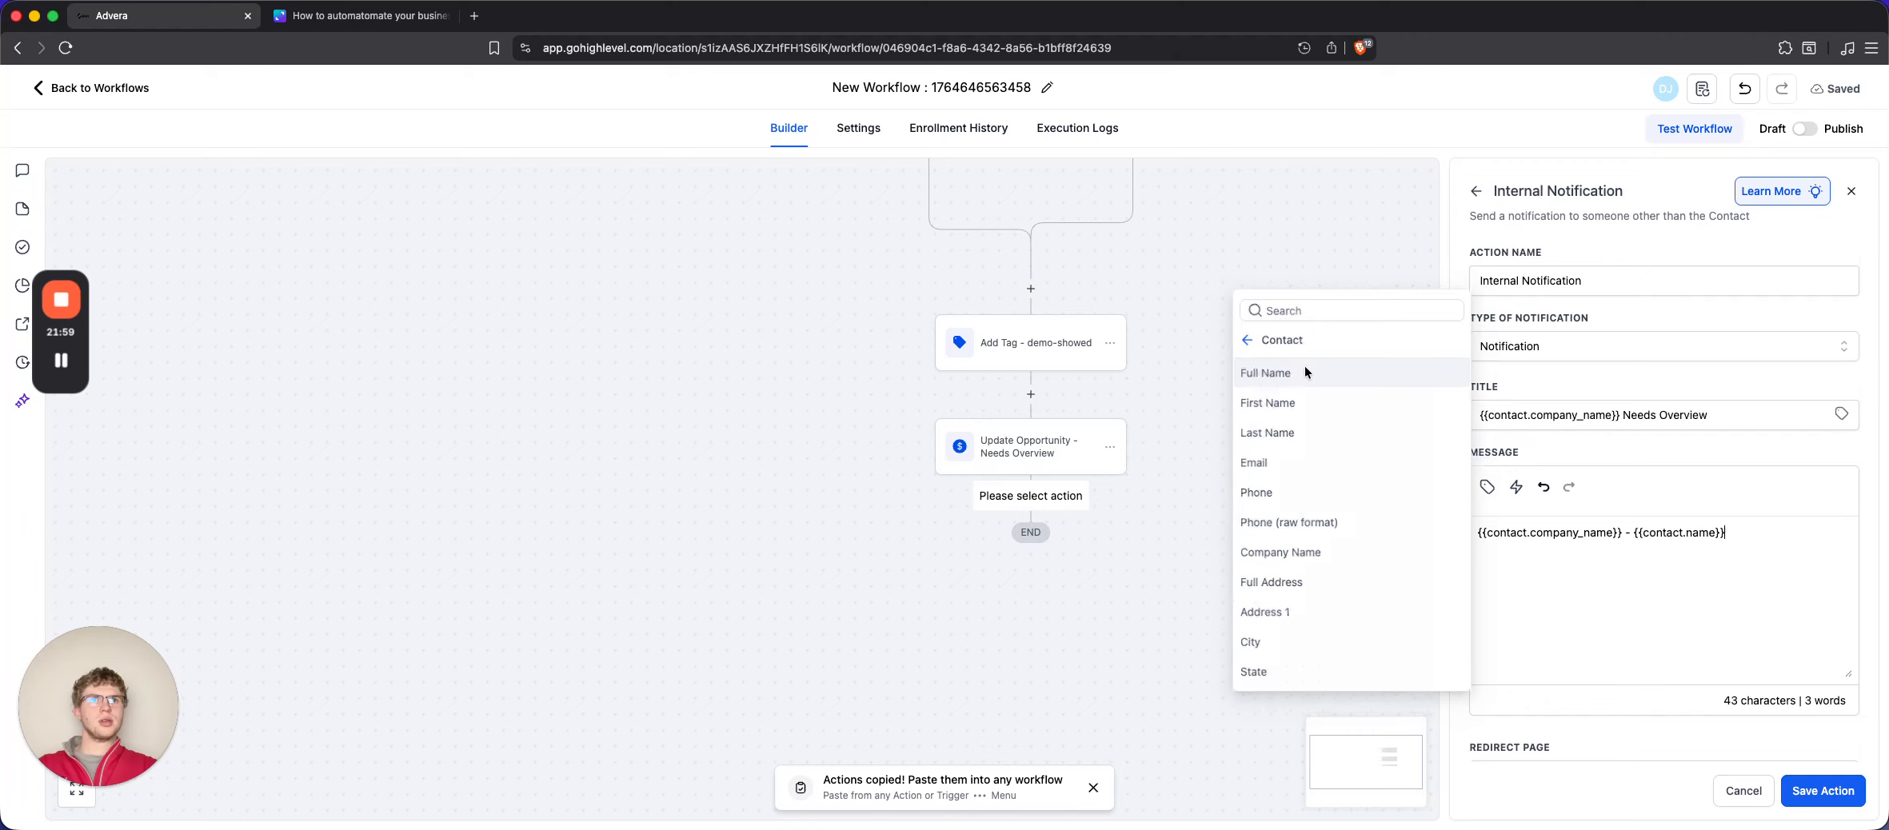
click(1298, 367)
Add a second line to the notification message reading "Needs a custom overview sent over"
text(NNe)
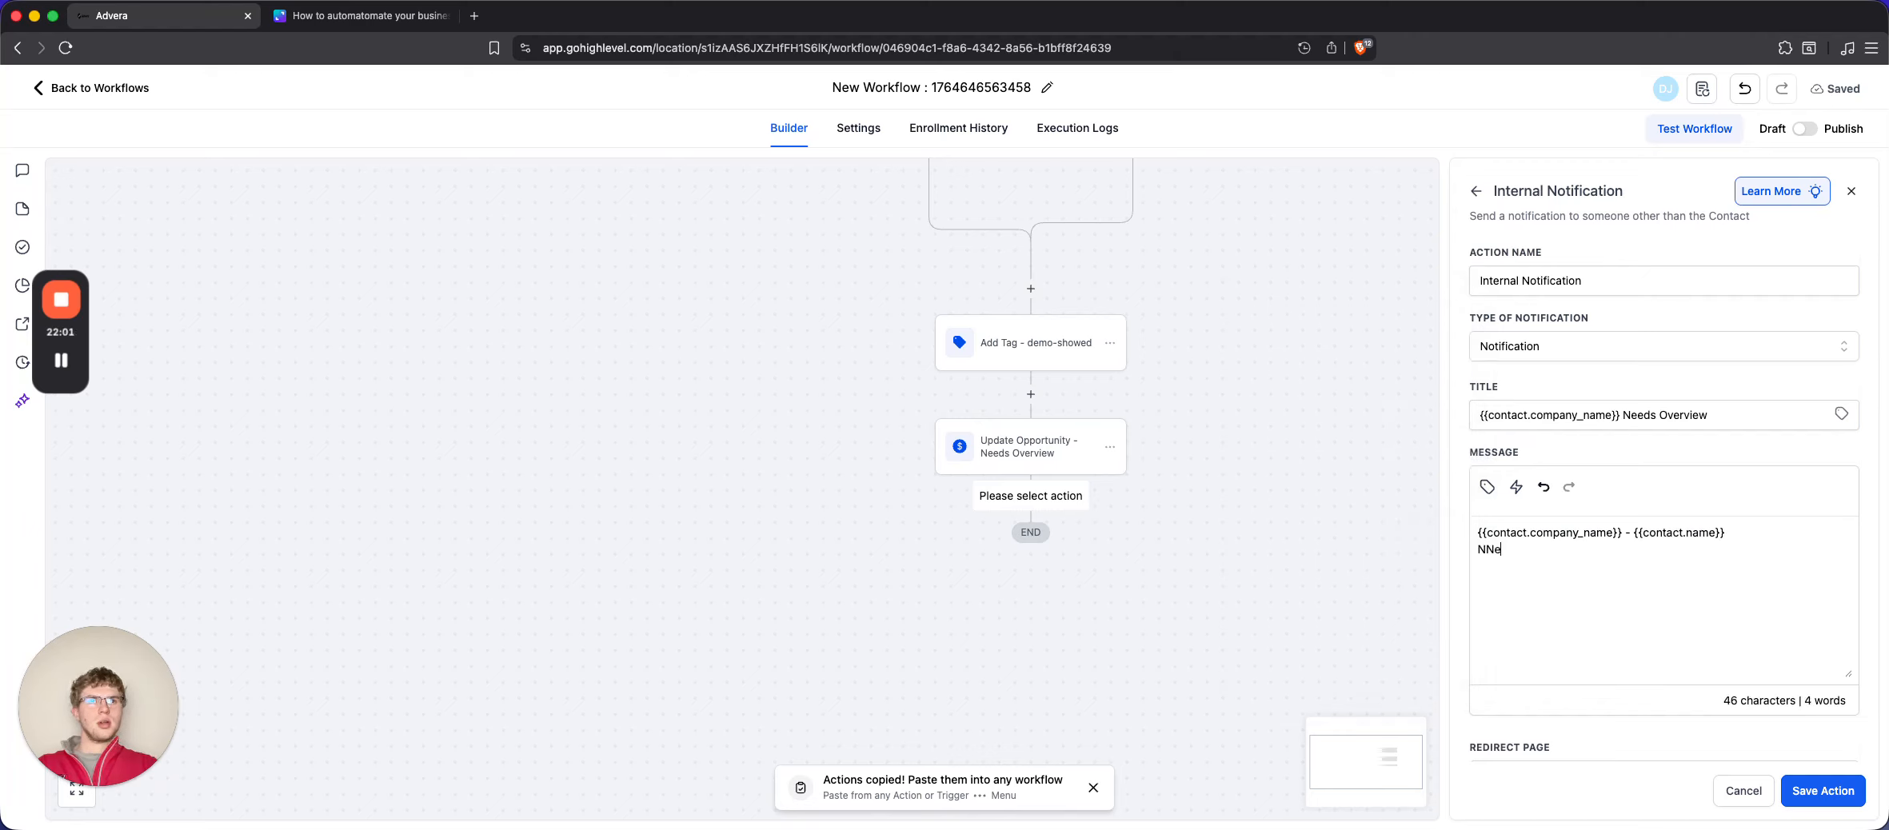
text(eds a cus)
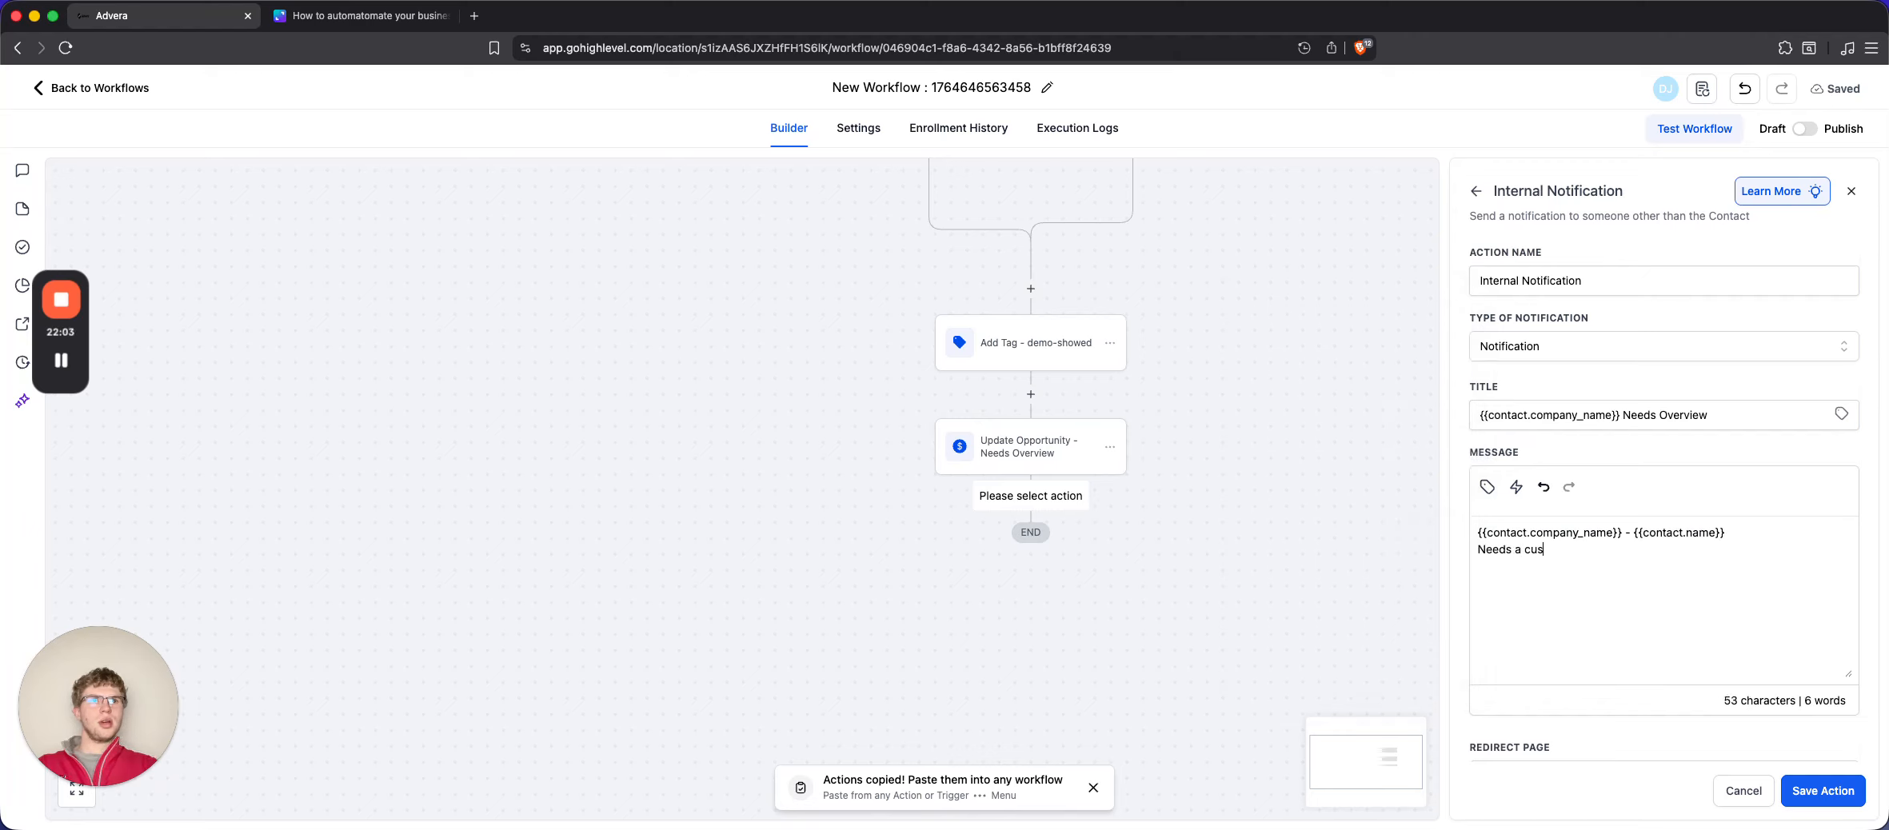
text(tom overview )
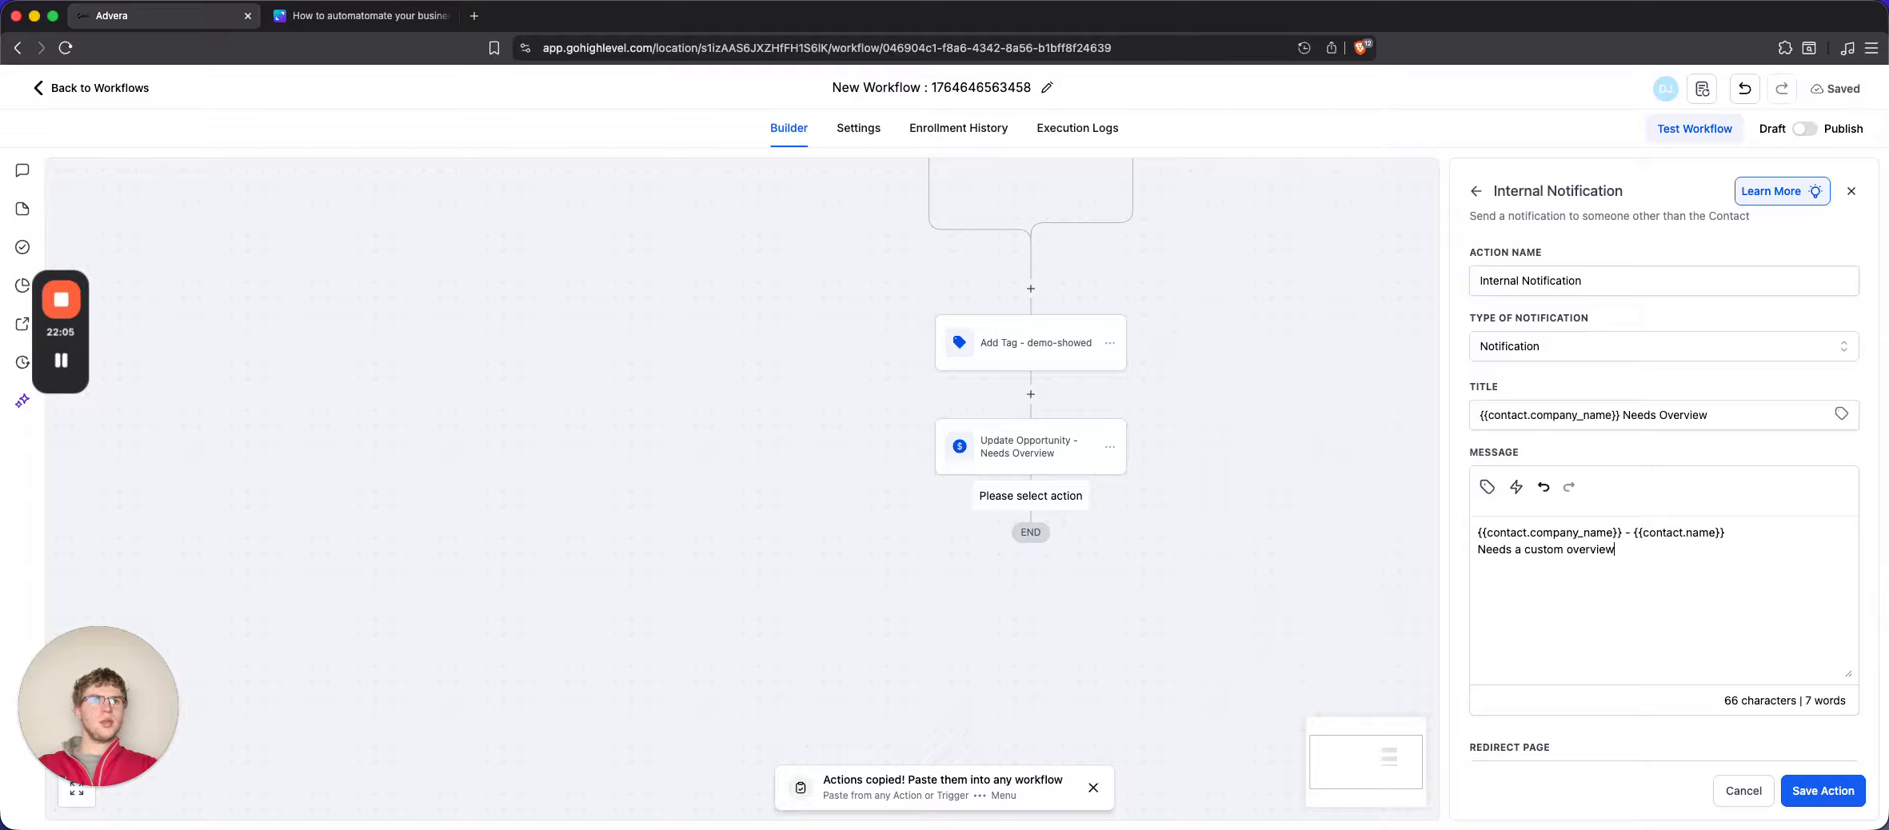
text(to send to)
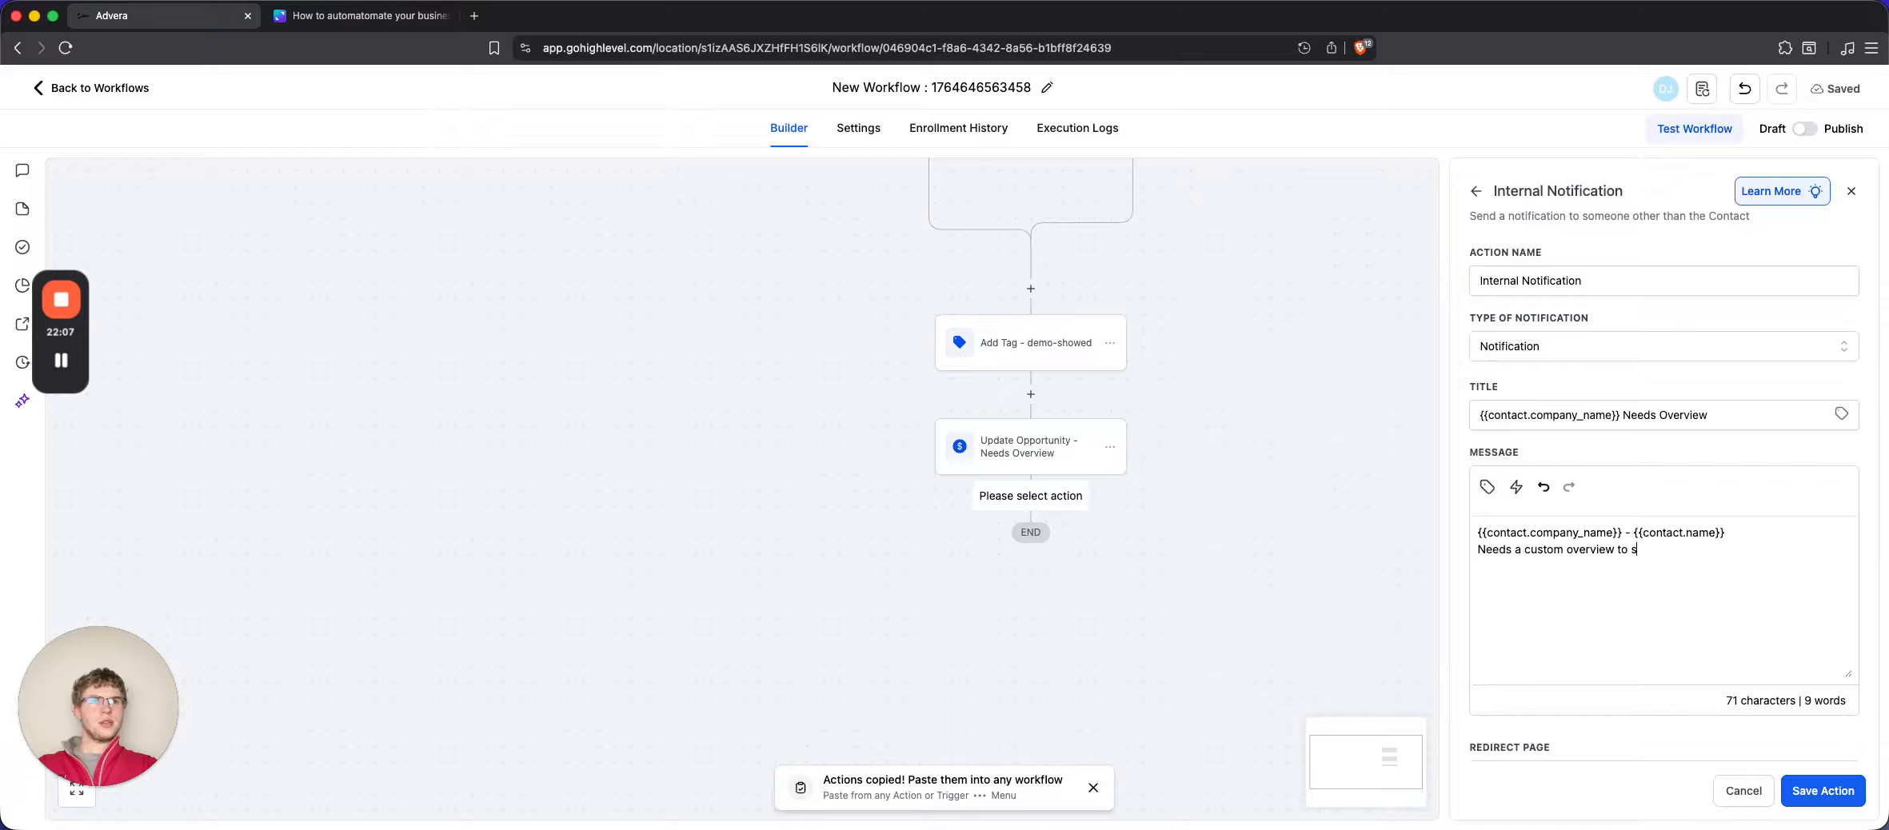
key(BackSpace)
key(BackSpace)
key(BackSpace)
key(BackSpace)
key(BackSpace)
key(BackSpace)
key(BackSpace)
key(BackSpace)
key(BackSpace)
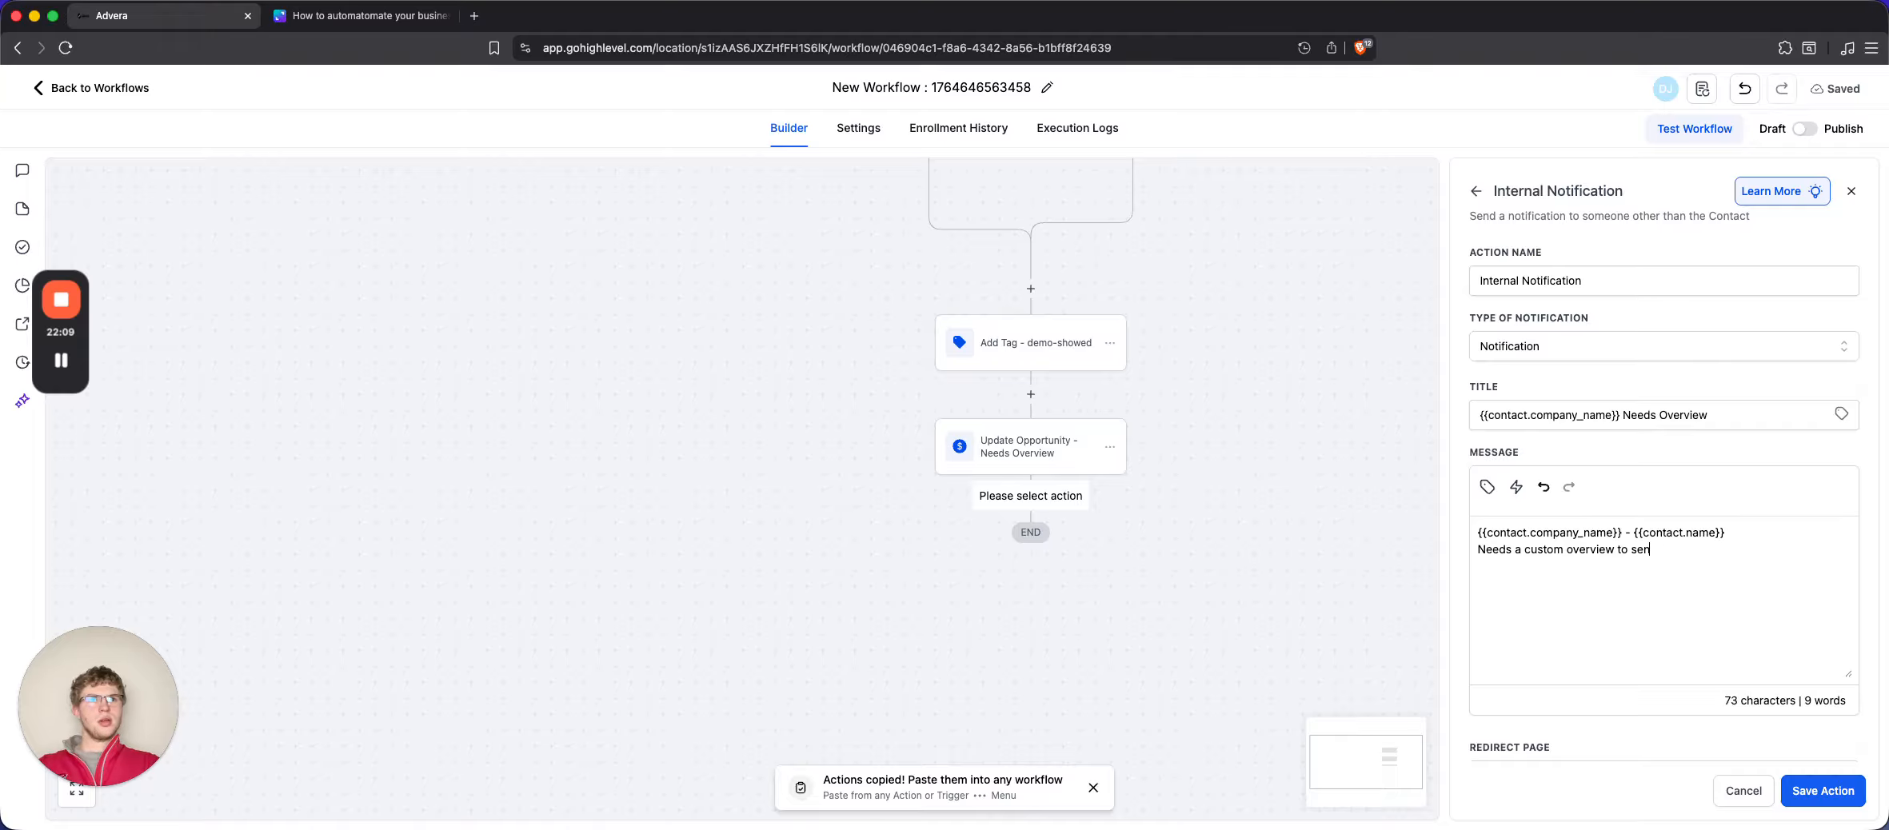
text(sent over)
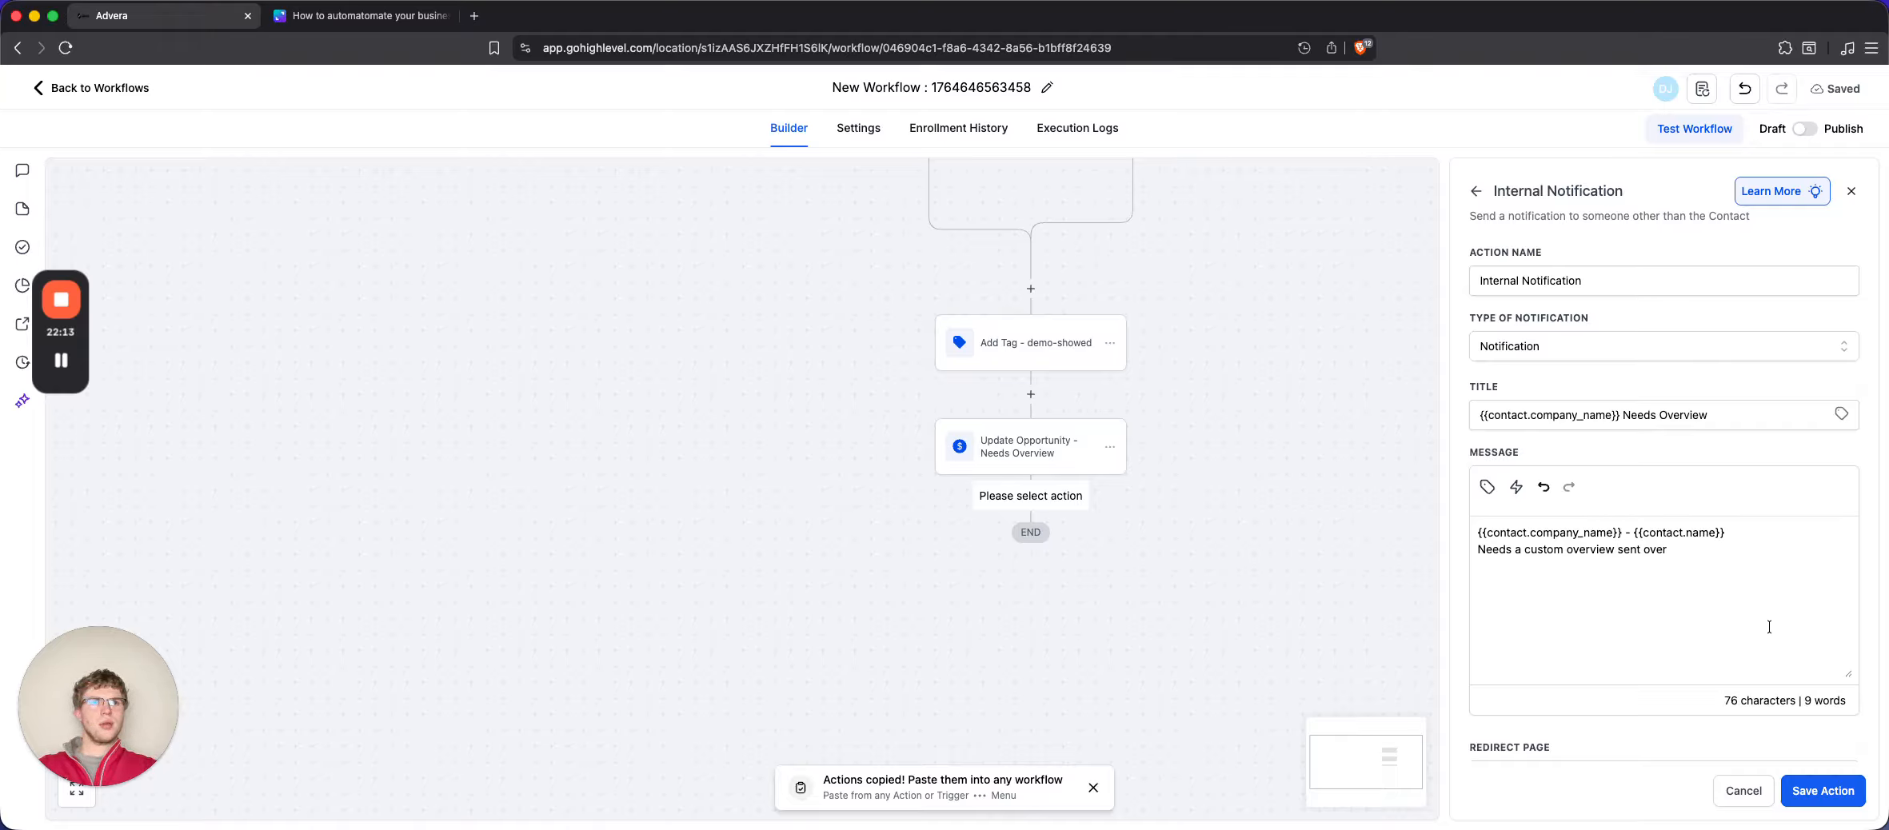
Set the notification's redirect page to Opportunity and its recipient user type to All Users
scroll(1694, 665, down, 2)
click(1659, 668)
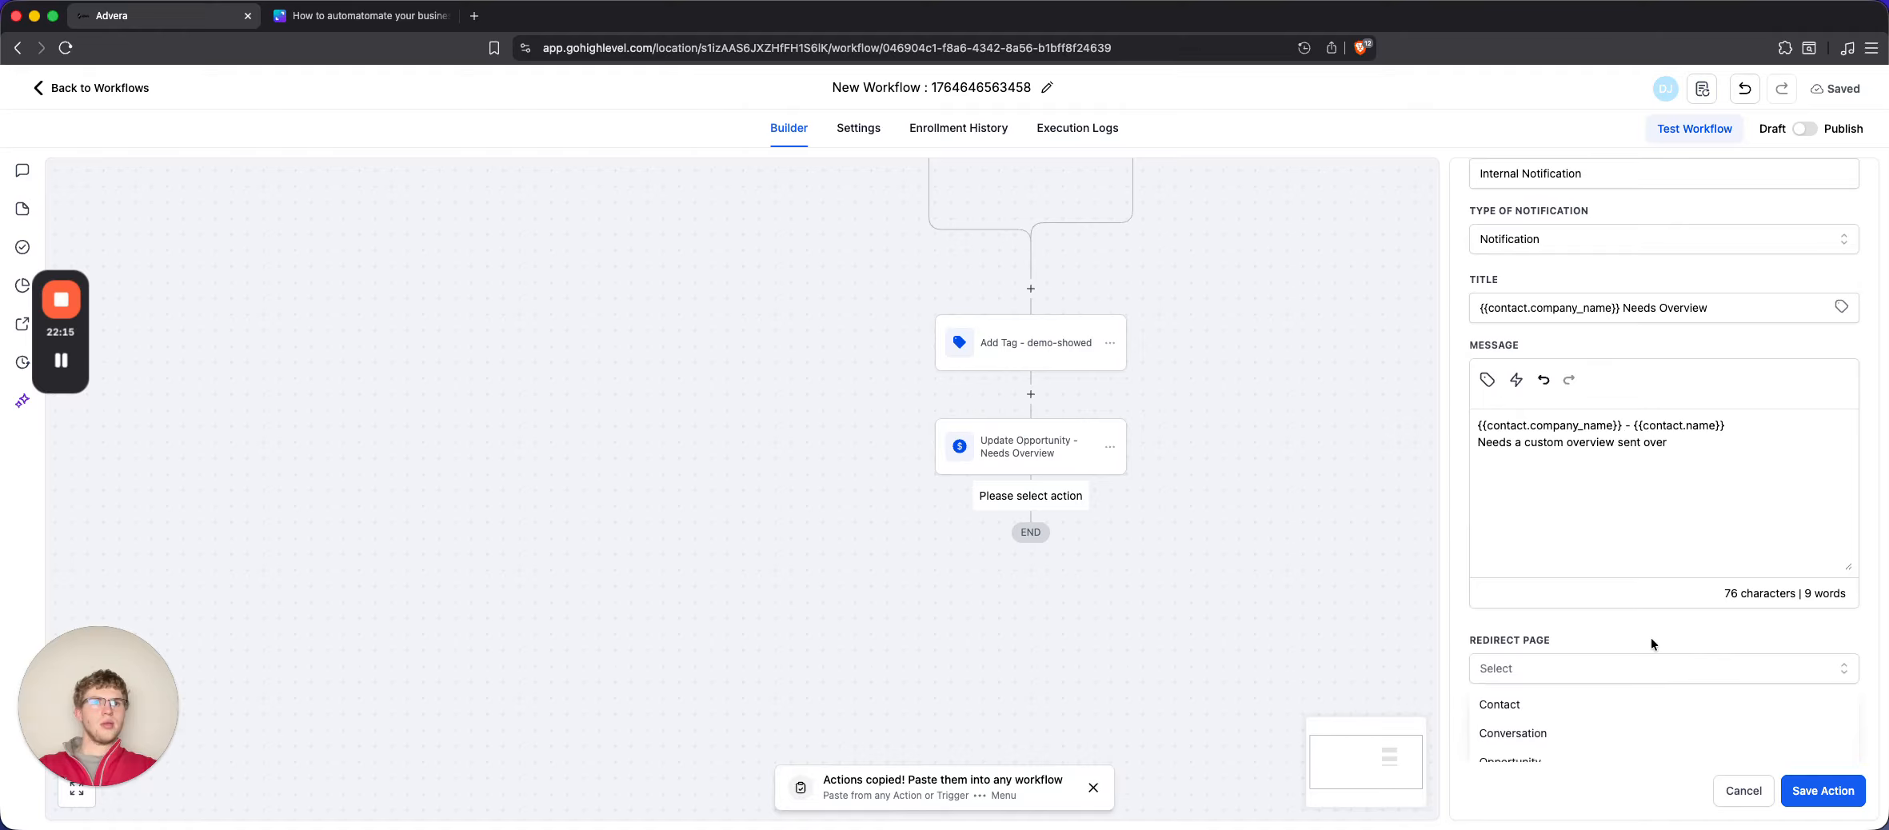
scroll(1651, 645, down, 1)
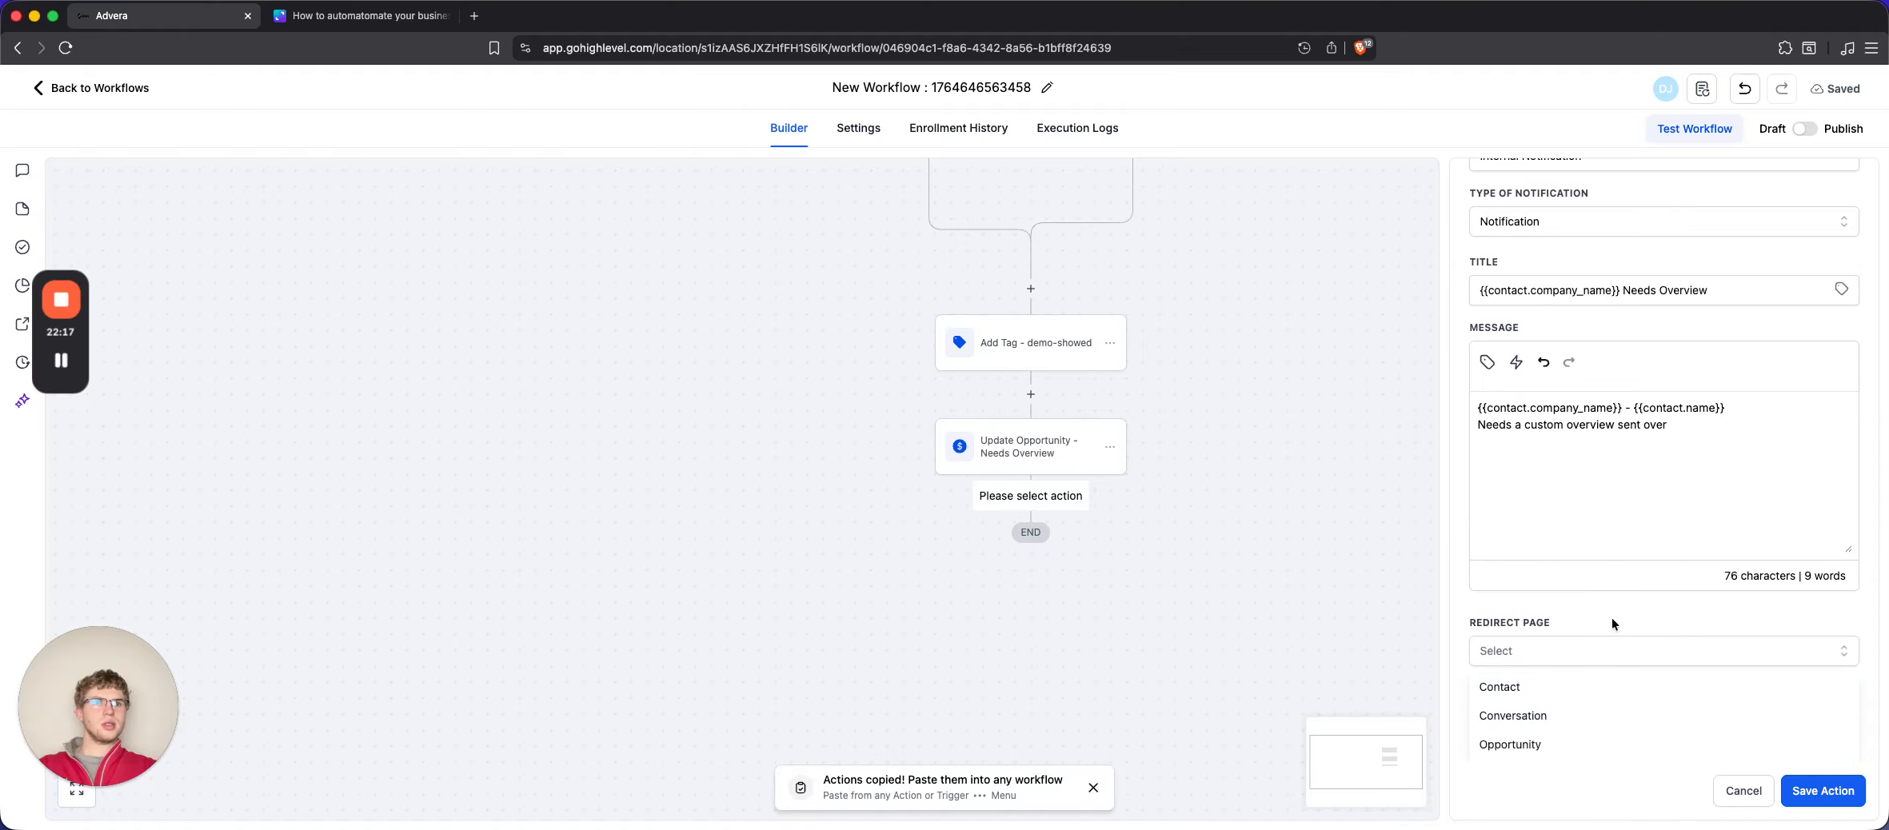
click(1552, 742)
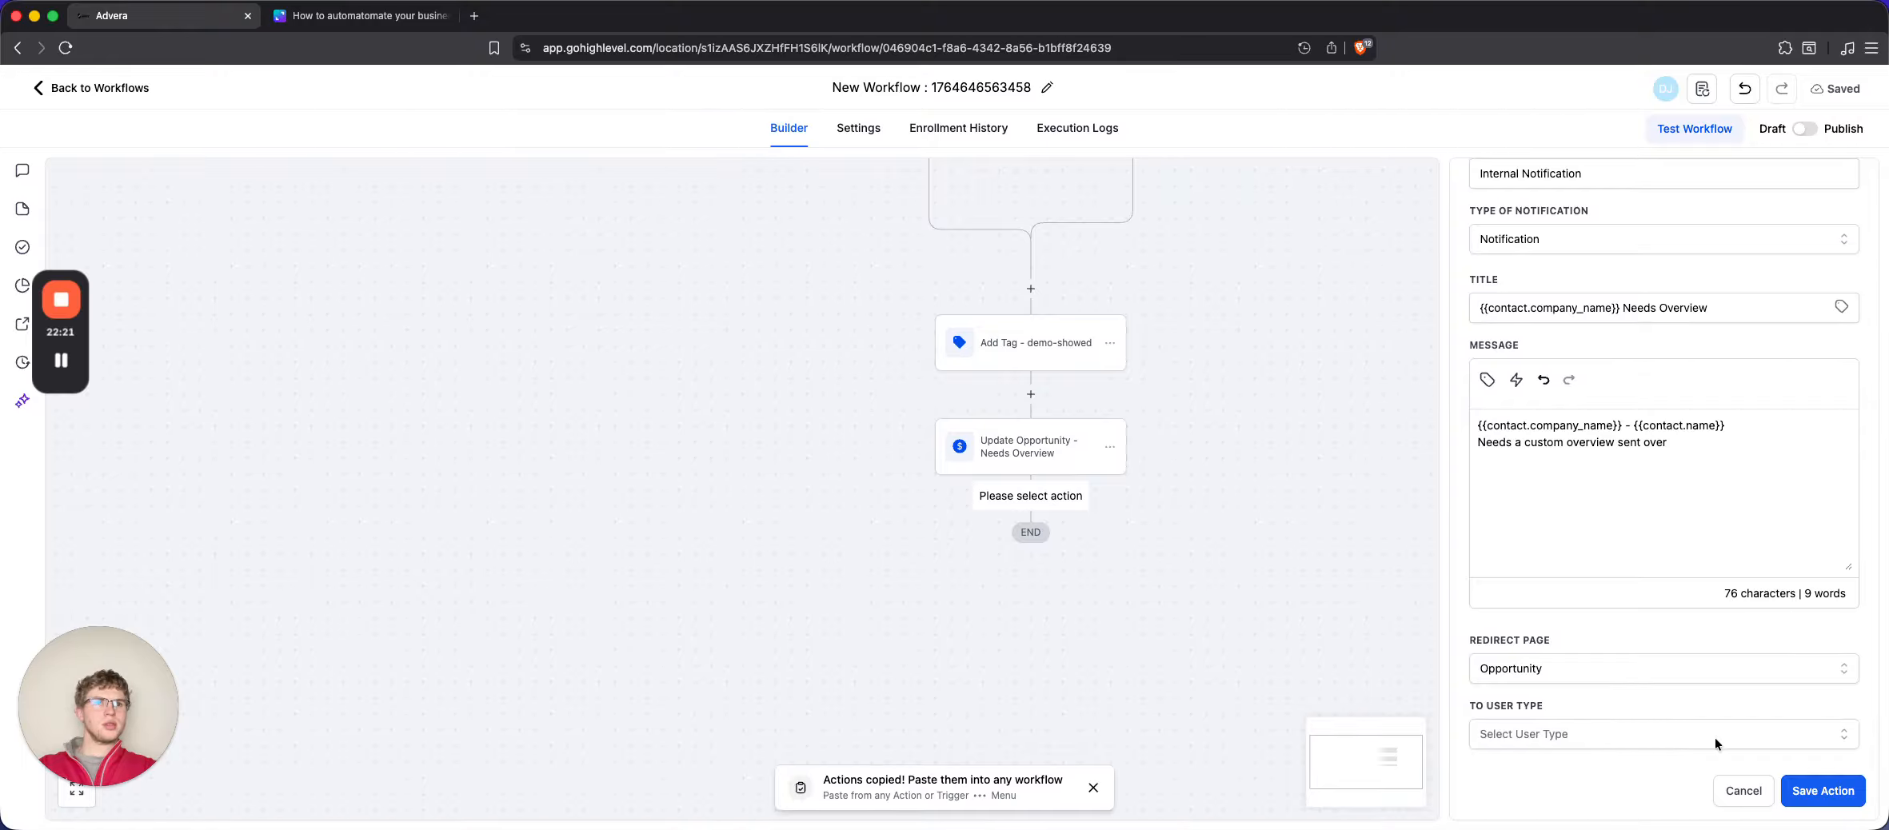
click(1748, 706)
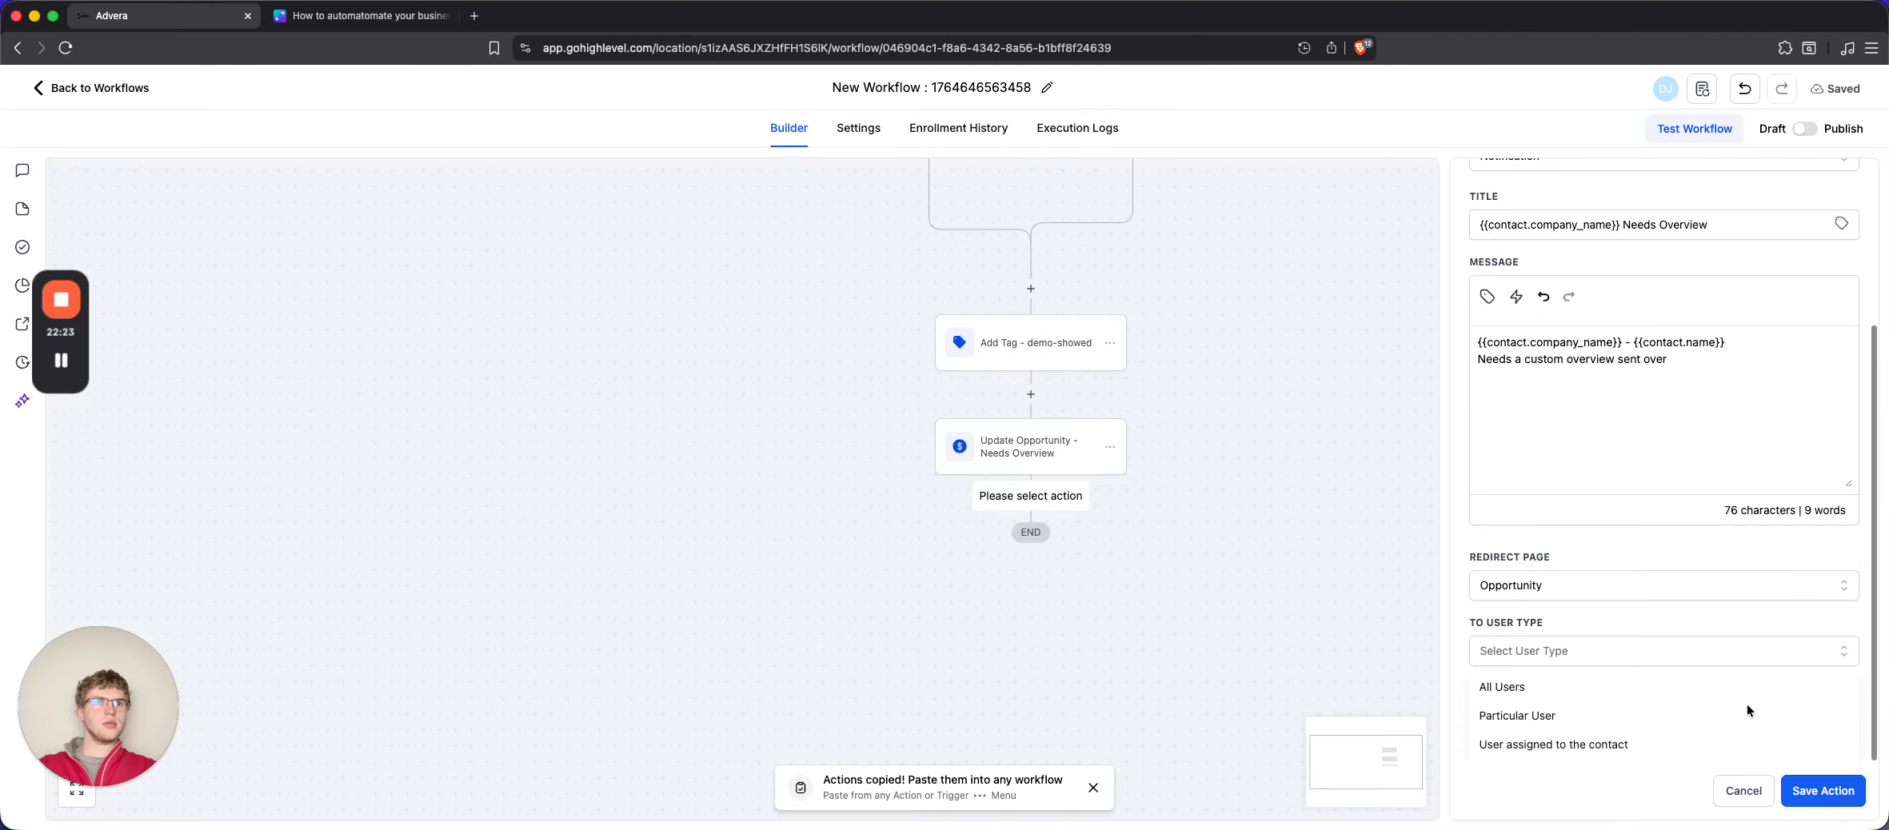
click(1638, 698)
Review the internal notification's settings, especially the custom values and wording in its message
scroll(1663, 624, up, 3)
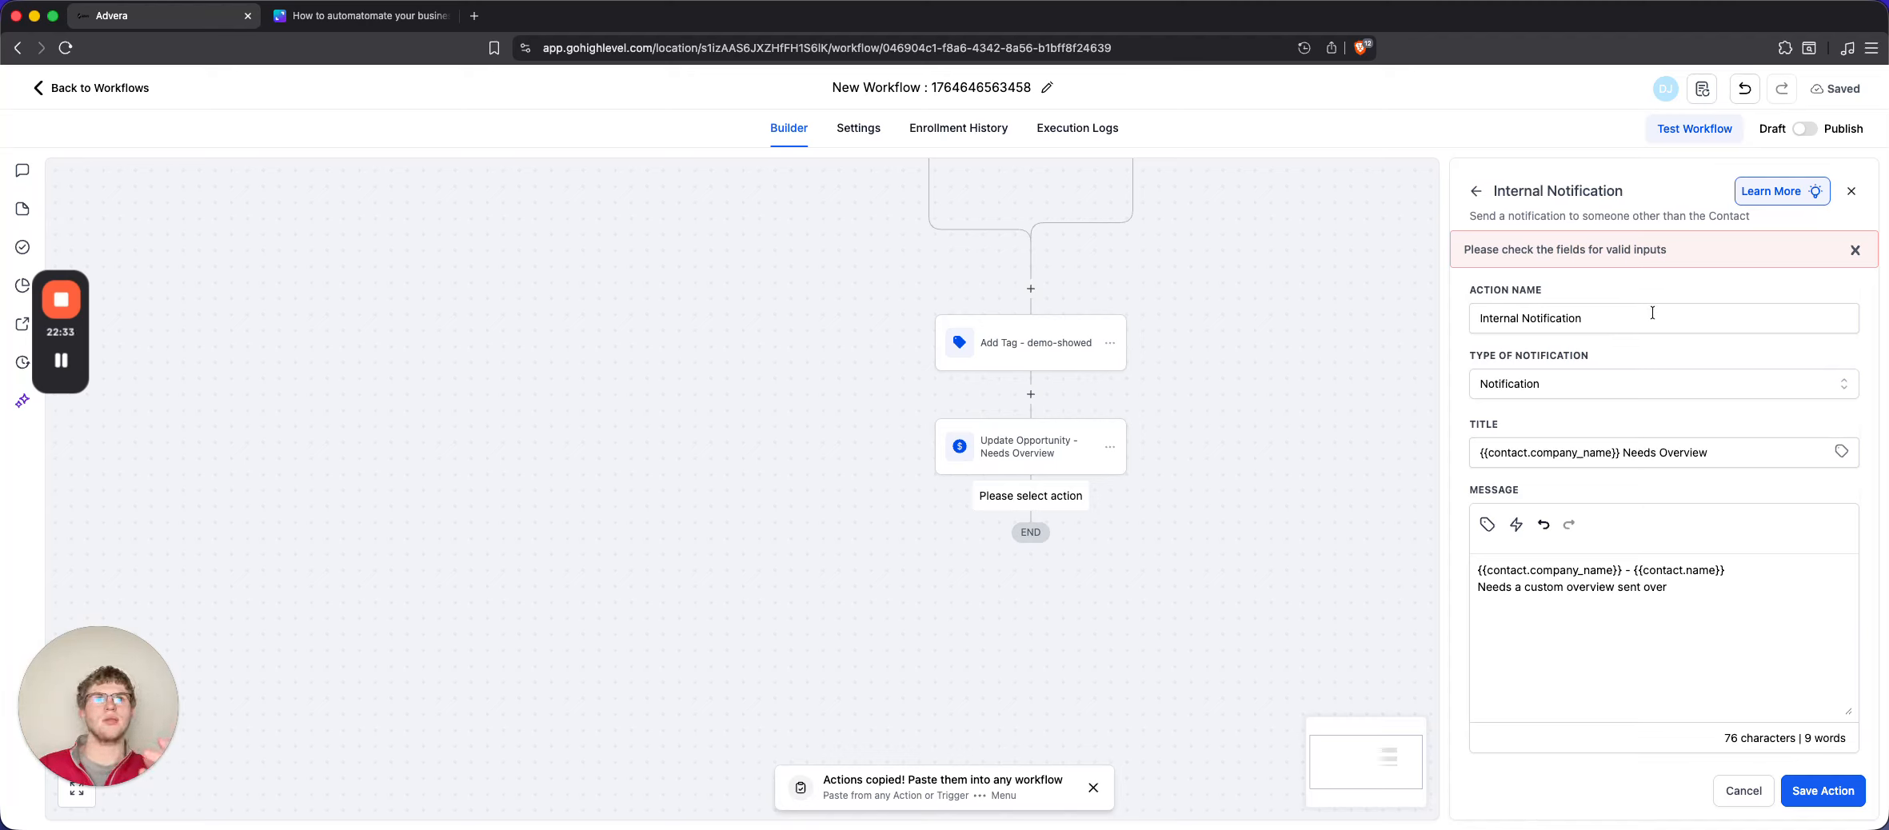
scroll(1661, 451, down, 1)
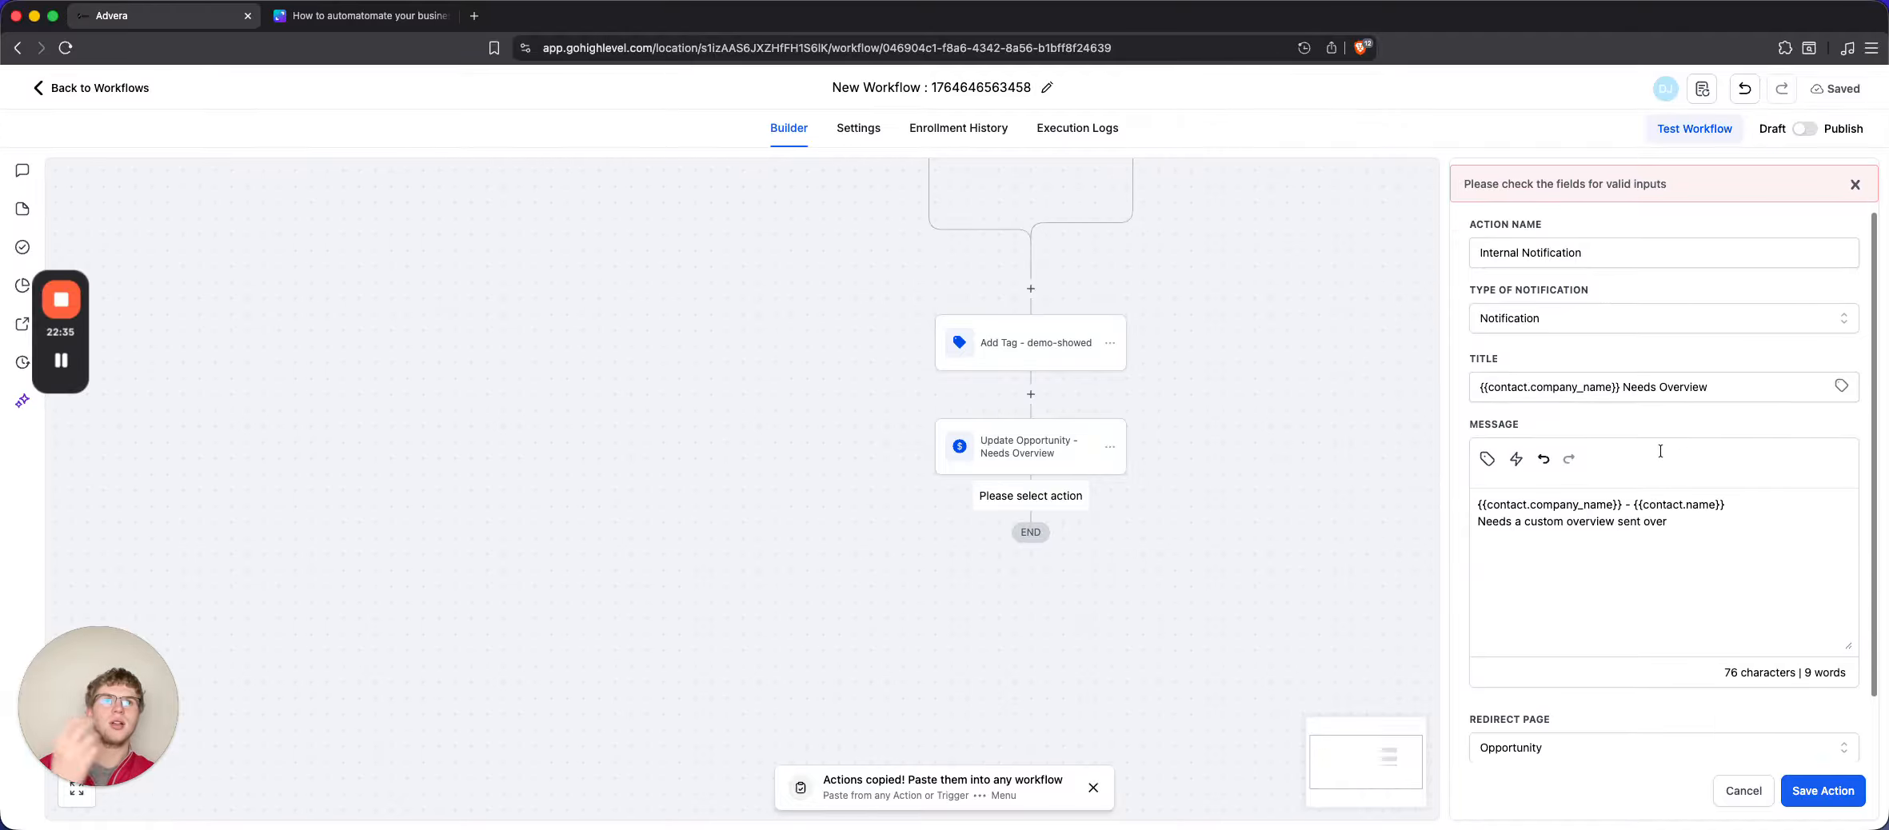
scroll(1660, 451, down, 1)
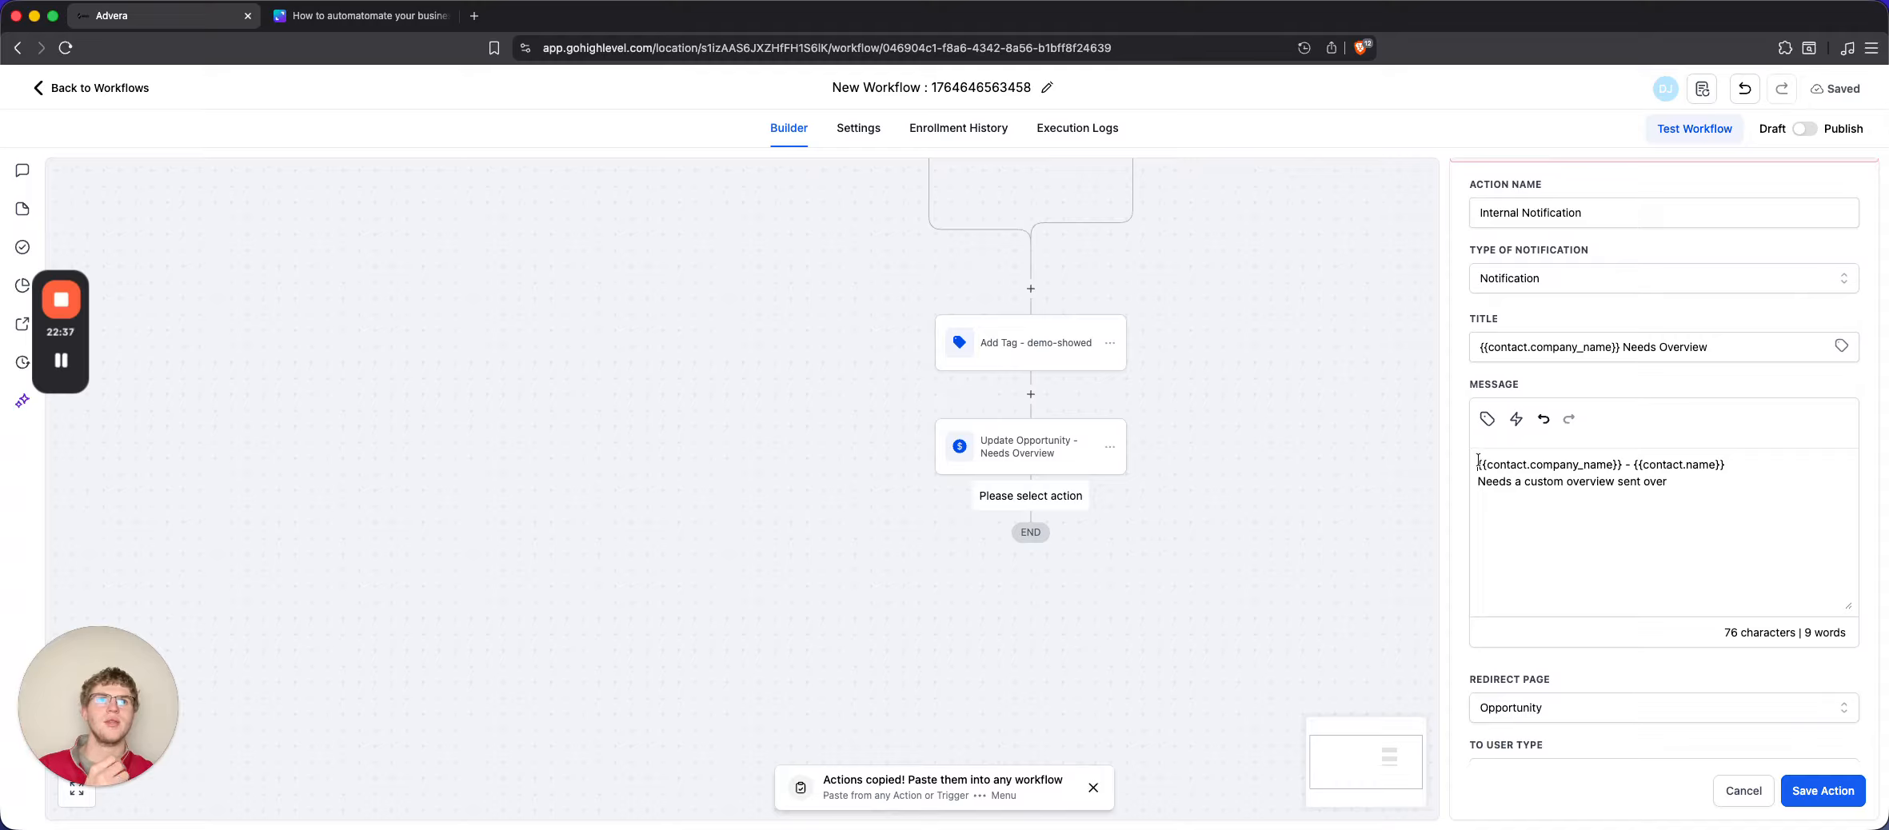
drag(1479, 463, 1619, 463)
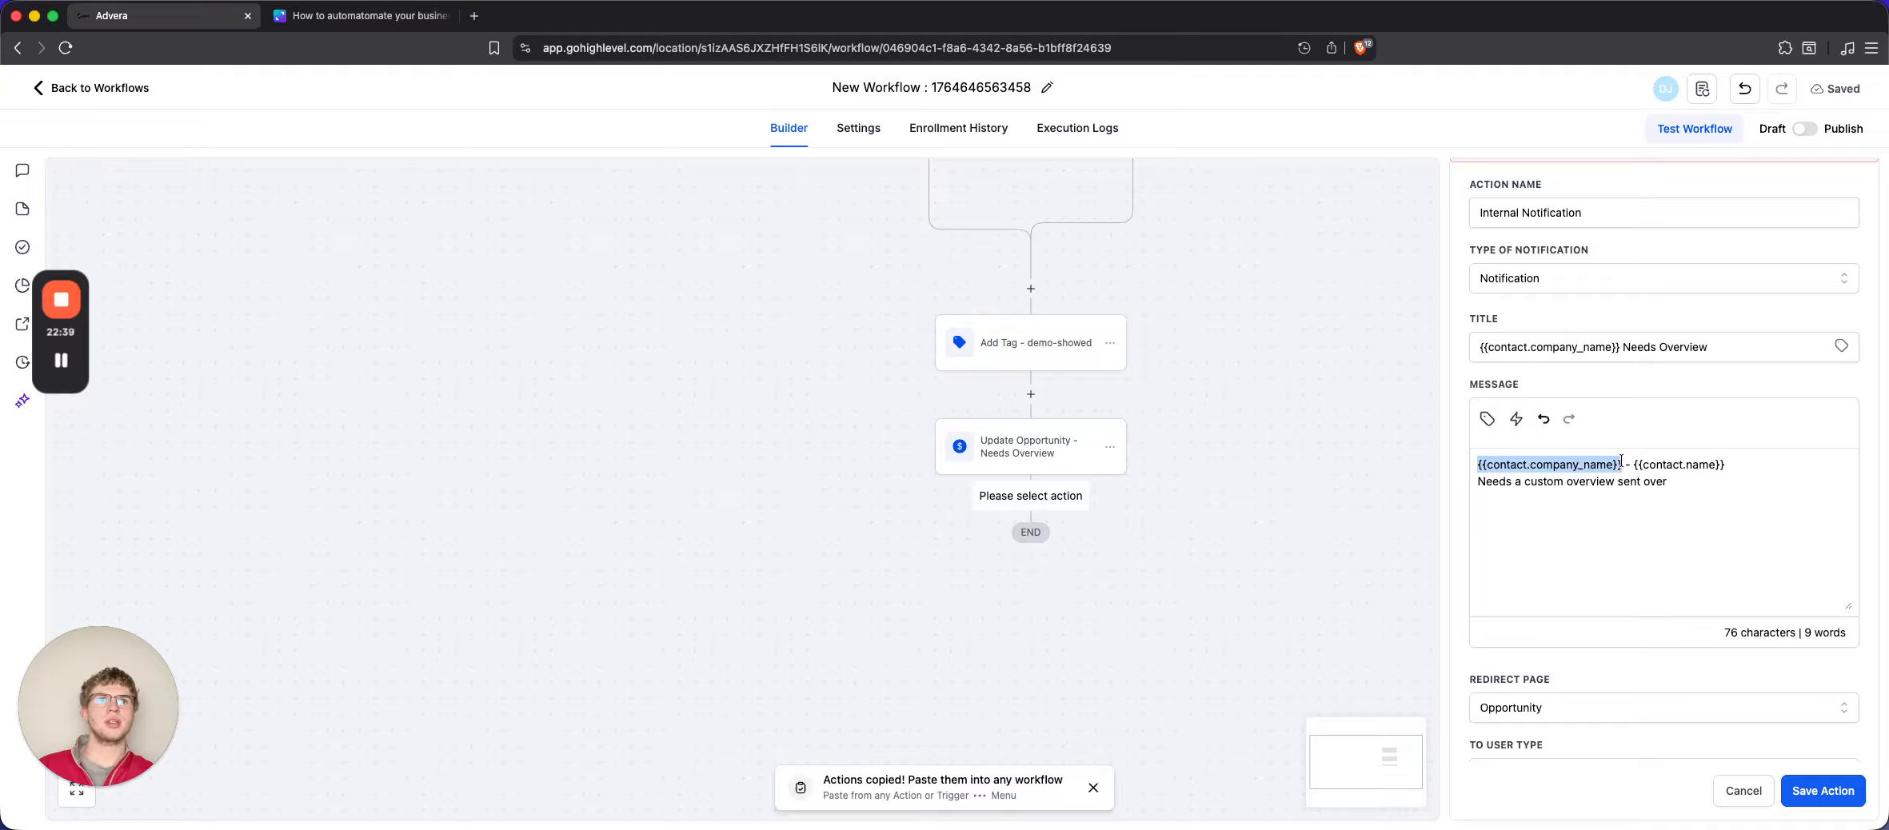
click(1635, 464)
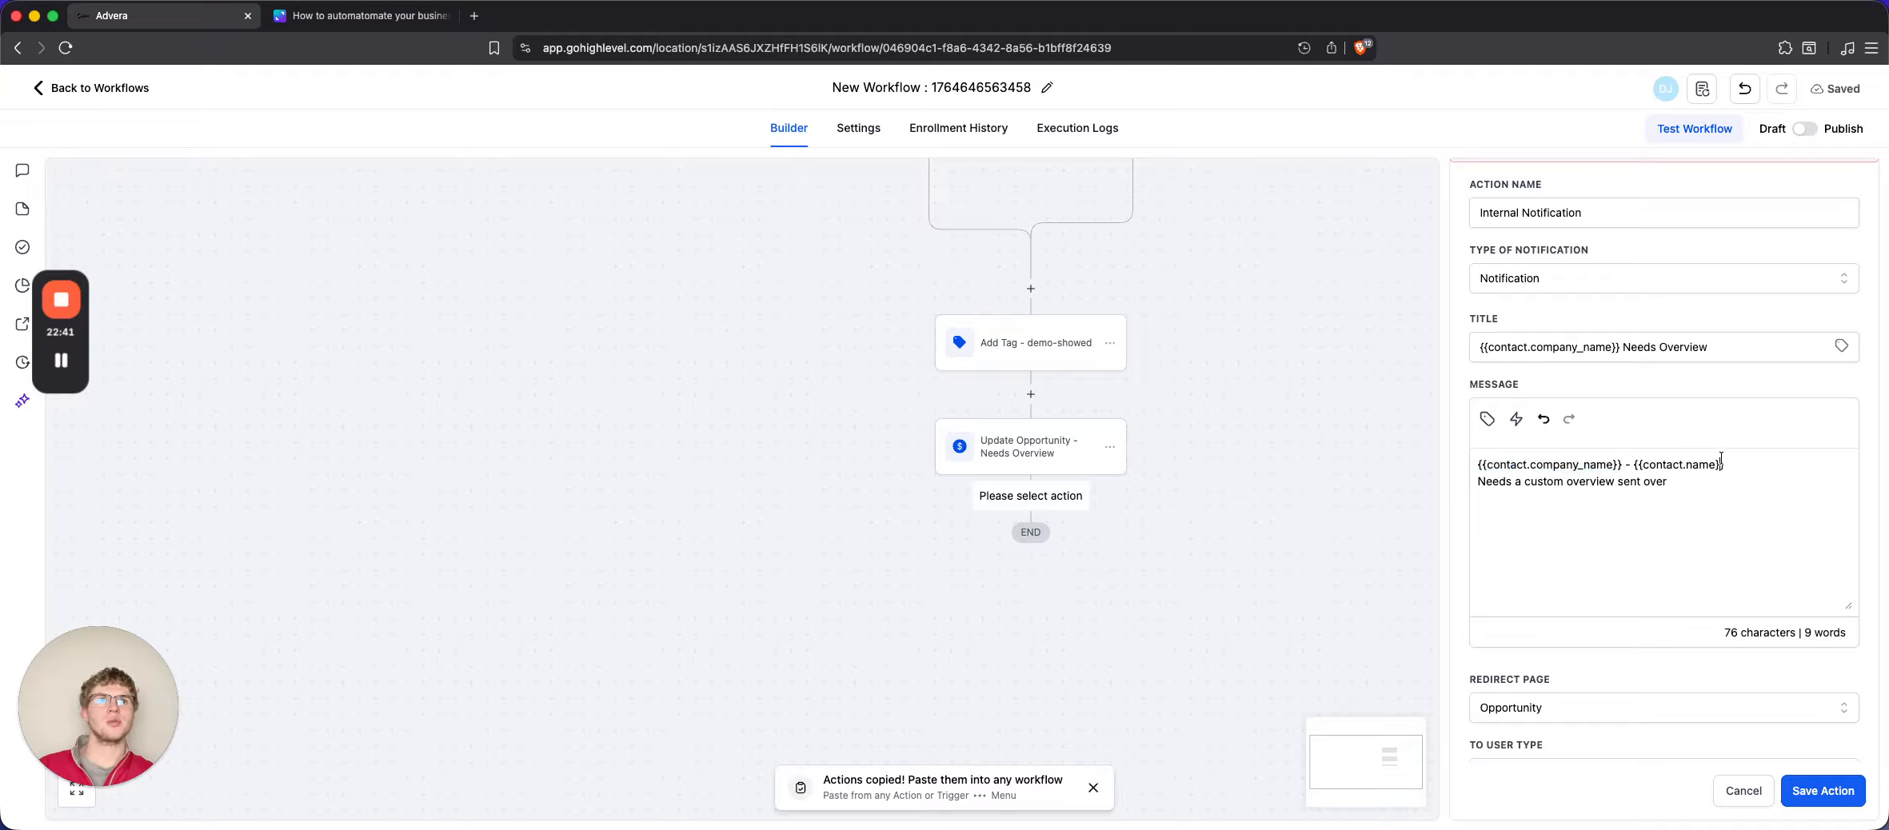
drag(1703, 481, 1477, 464)
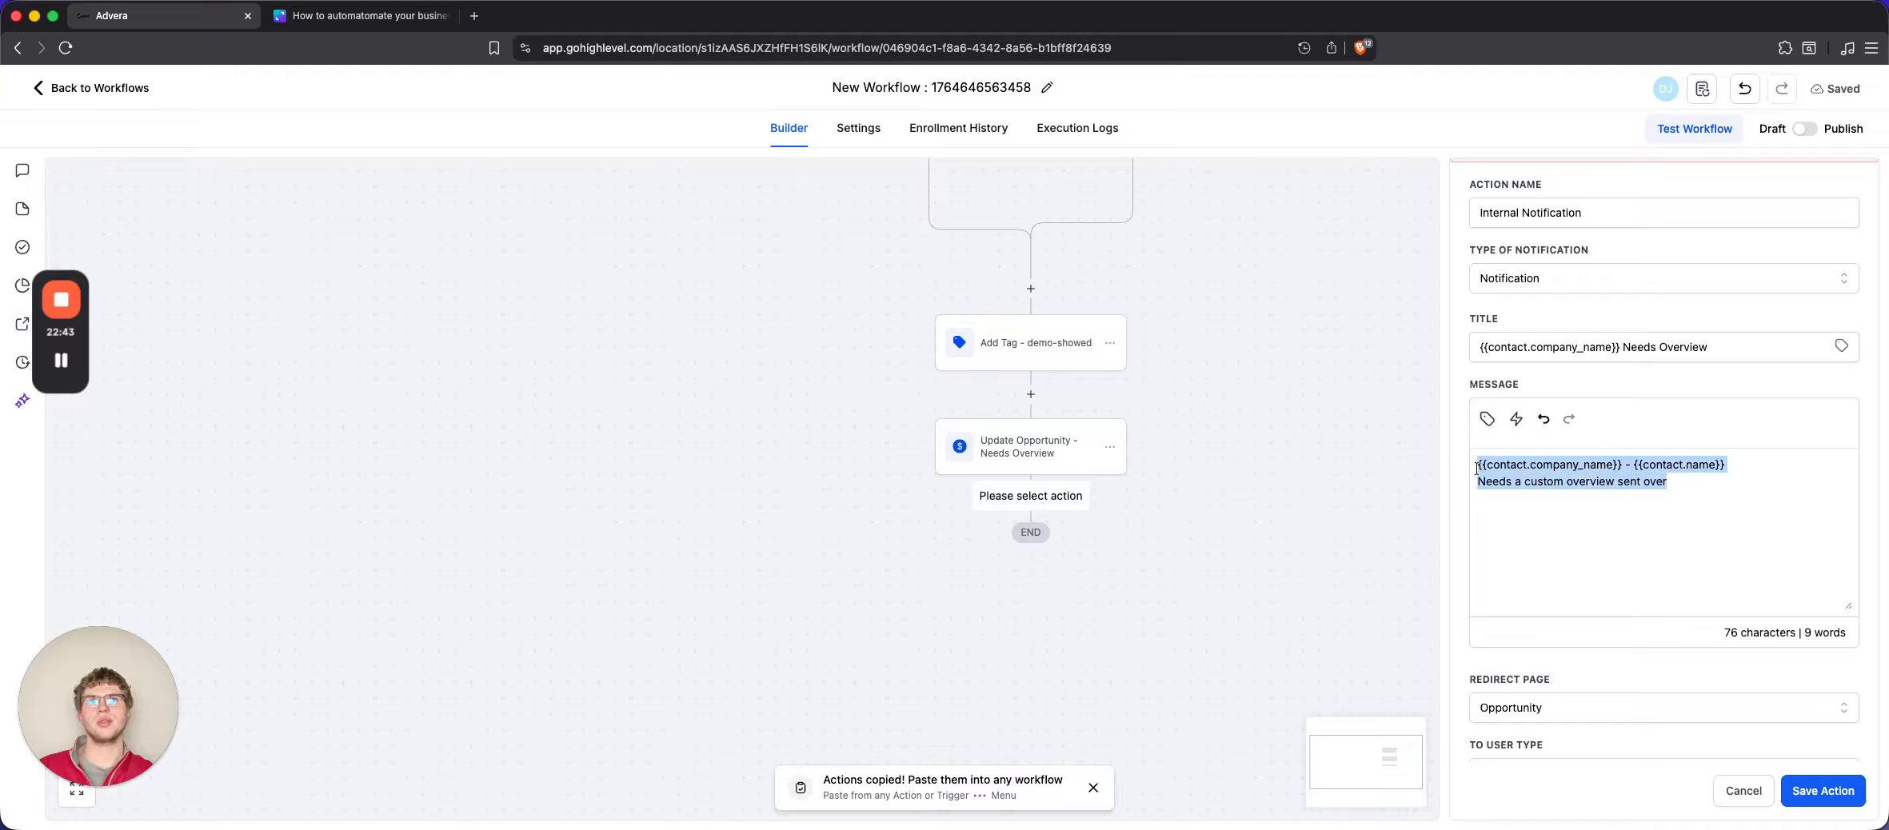
click(1599, 550)
scroll(1599, 550, down, 1)
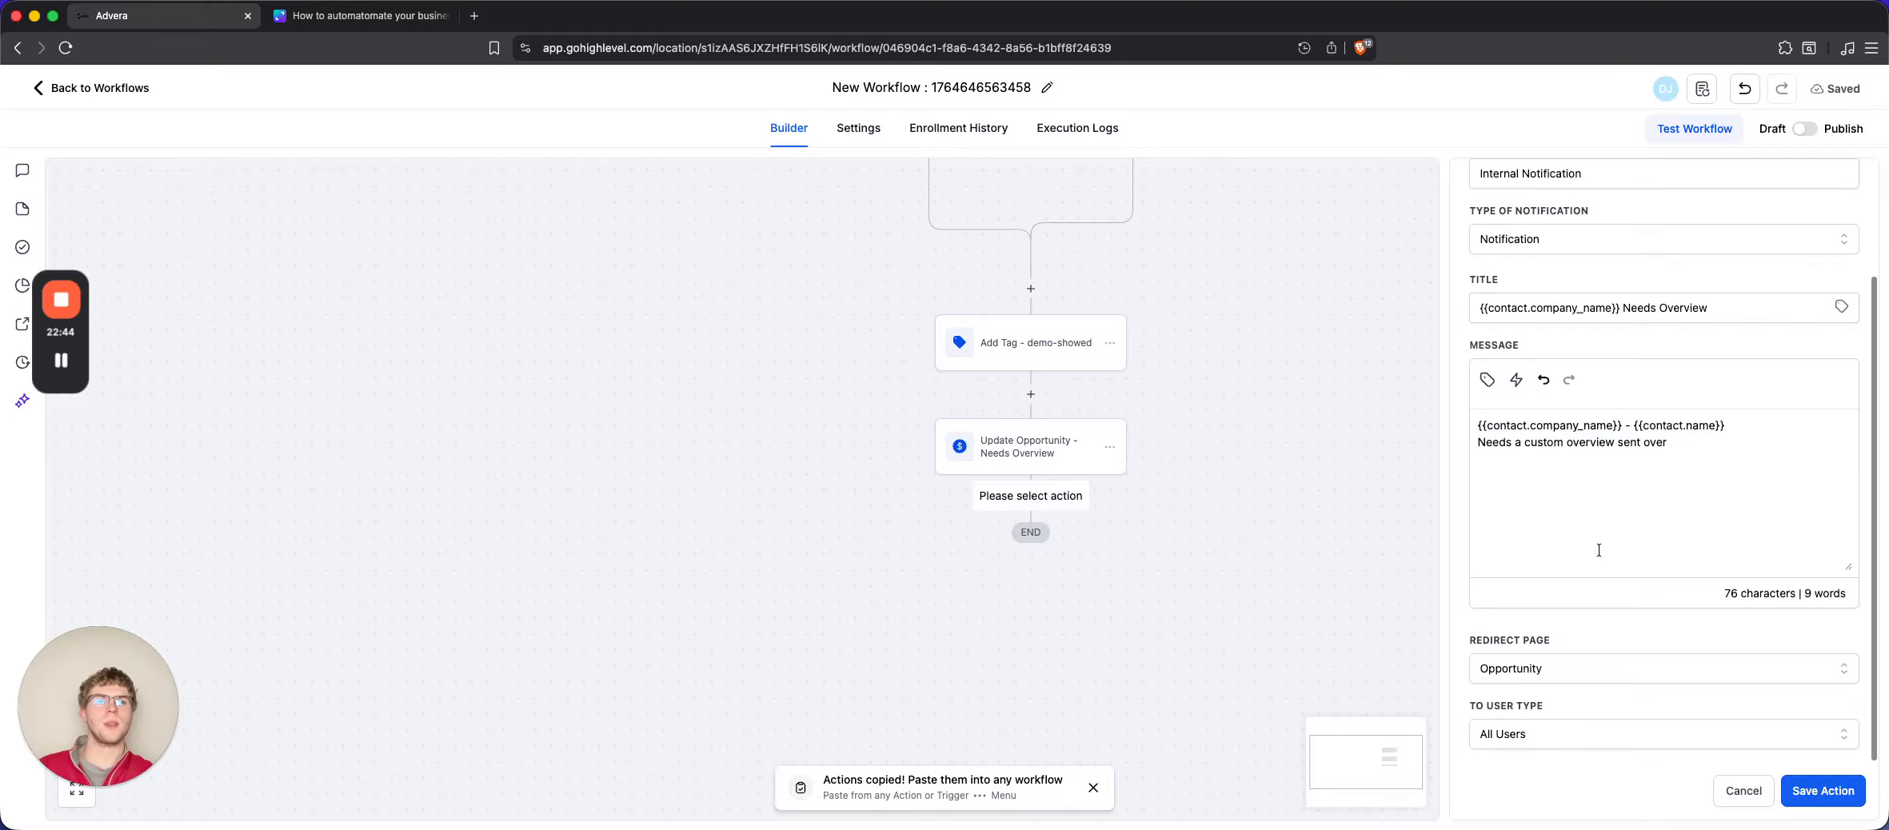
Save the internal notification action and look over the workflow from its trigger to the end
click(1832, 790)
scroll(1059, 515, up, 2)
scroll(1061, 524, up, 1)
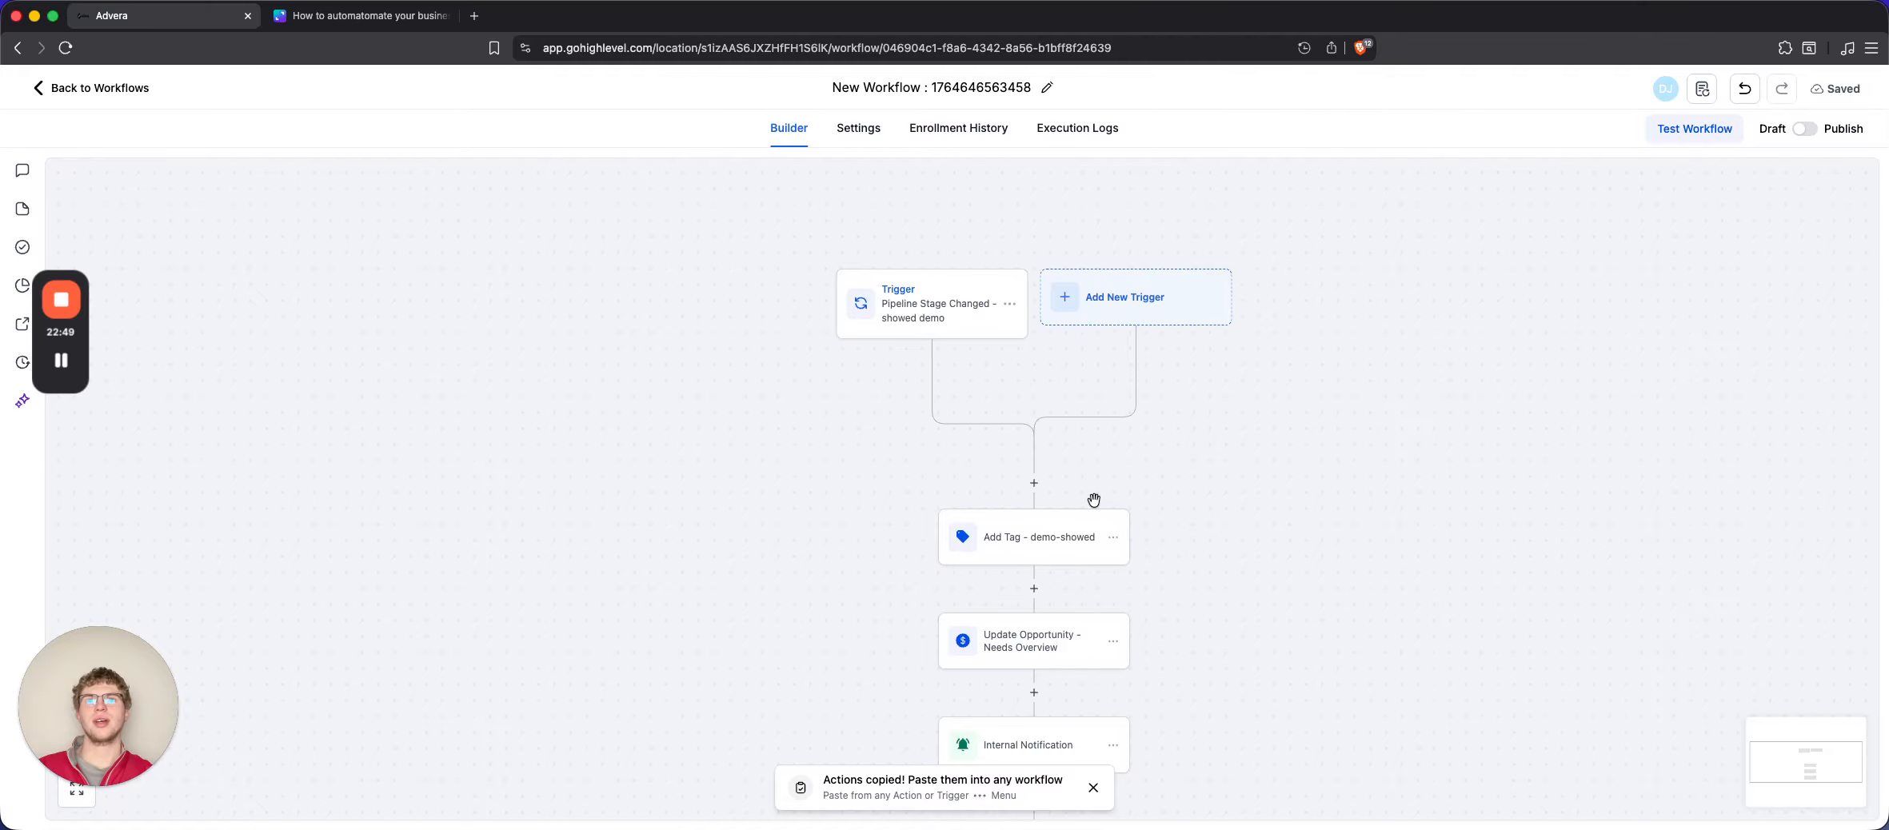
scroll(1072, 656, down, 3)
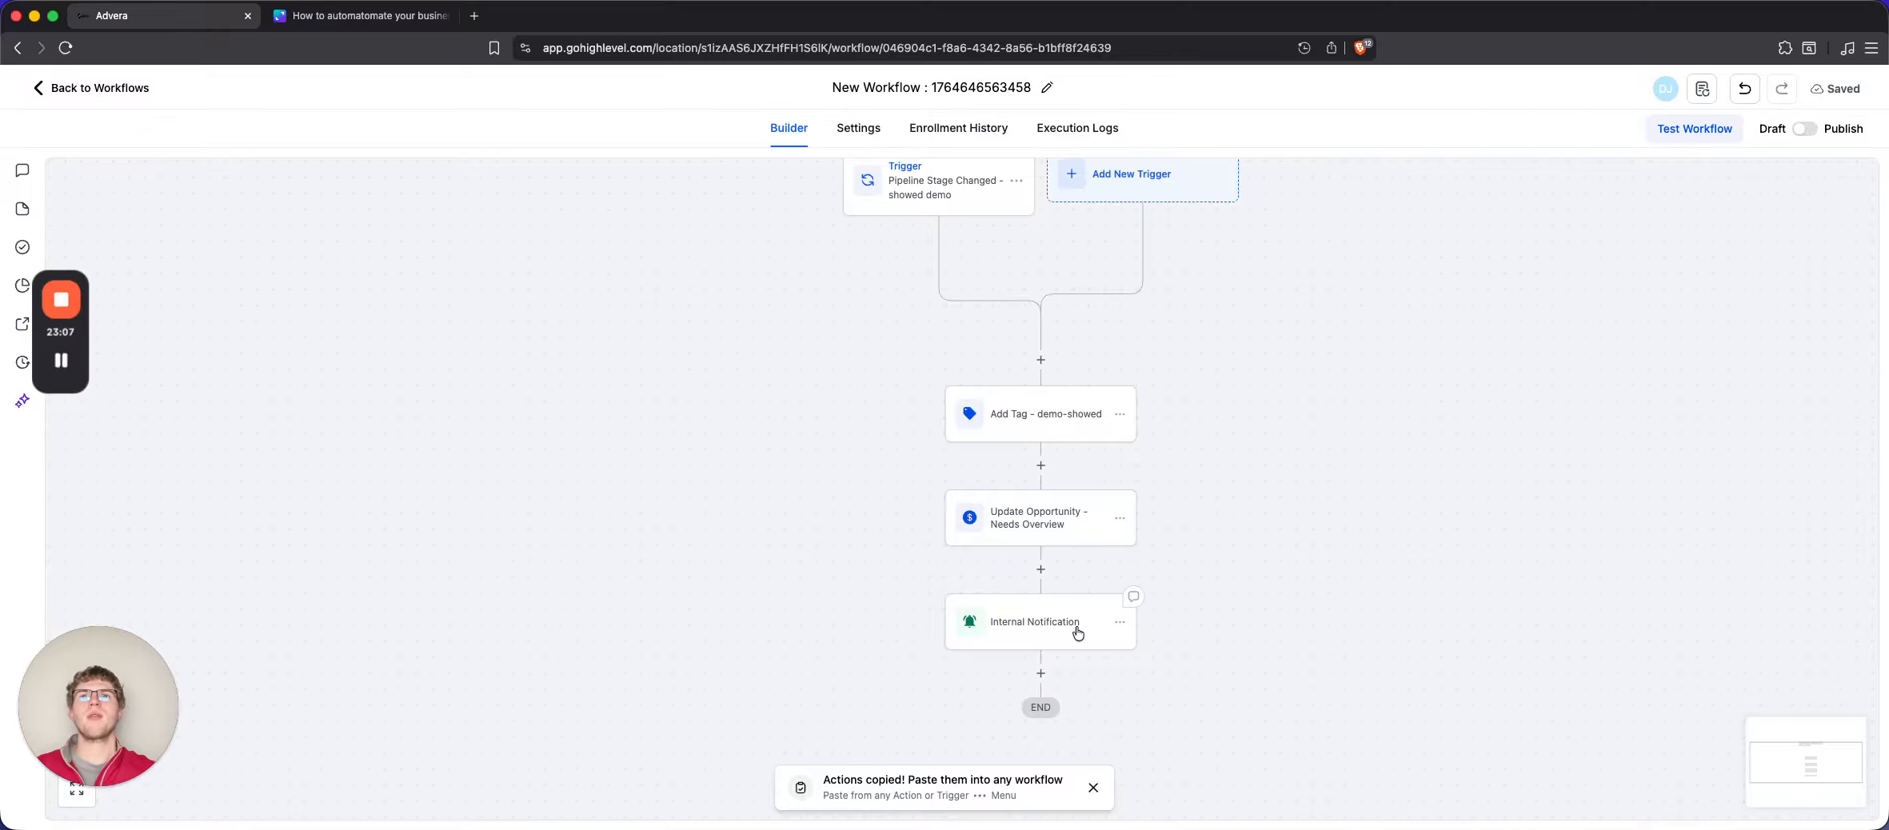
scroll(1078, 633, up, 1)
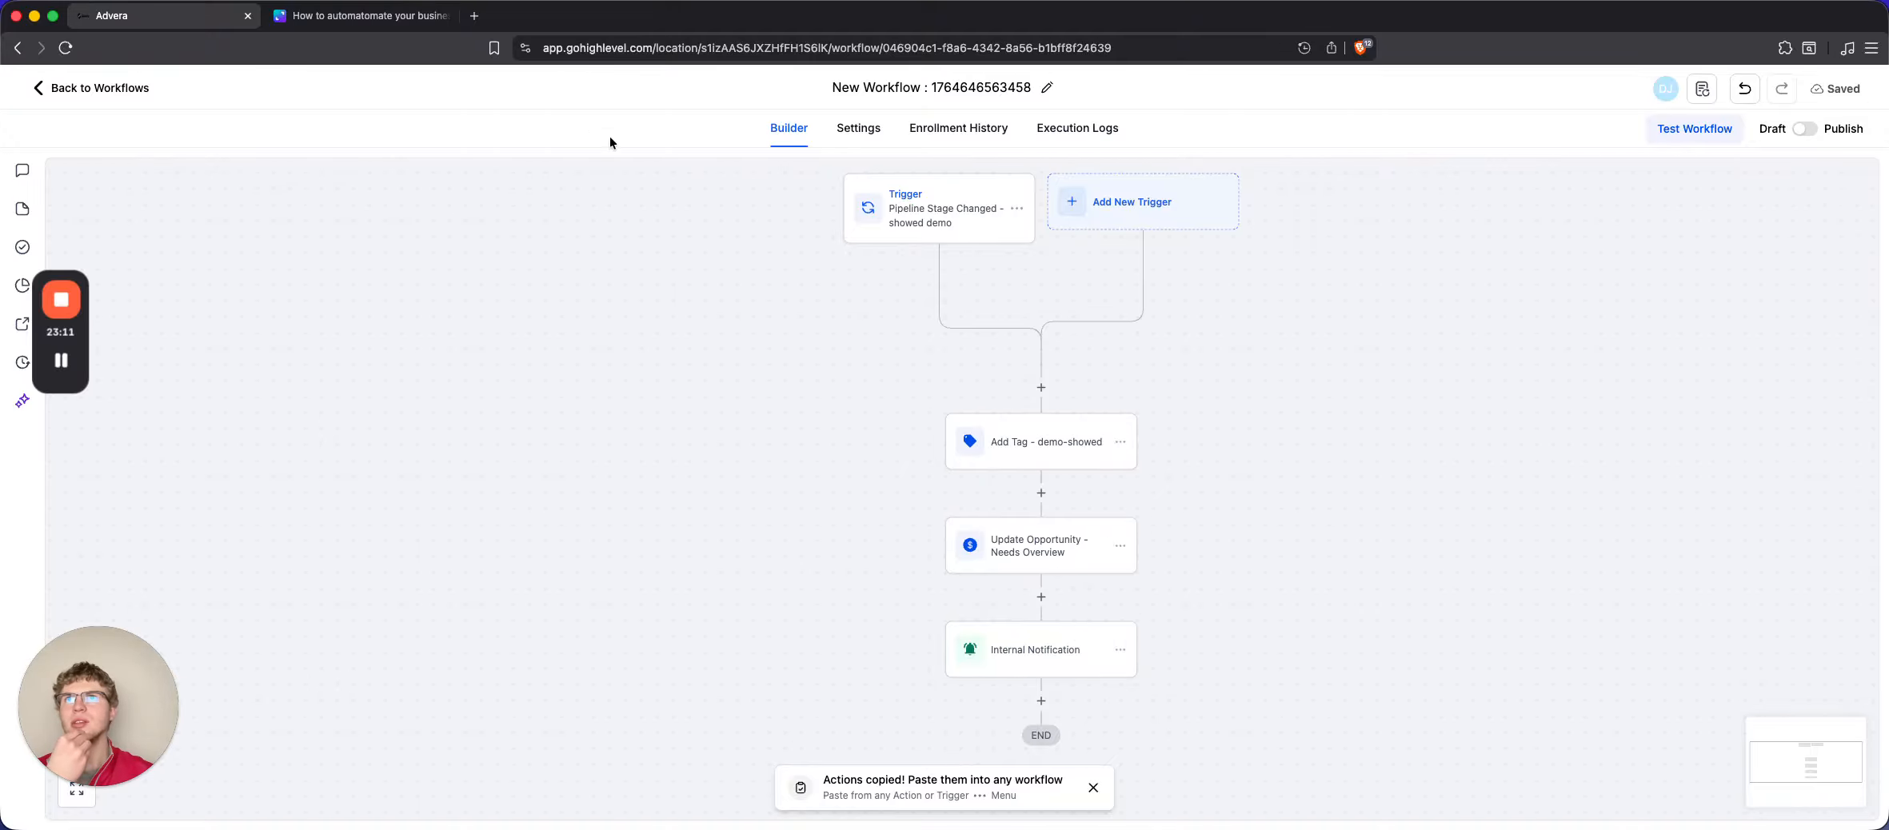
scroll(968, 260, up, 8)
scroll(967, 260, down, 4)
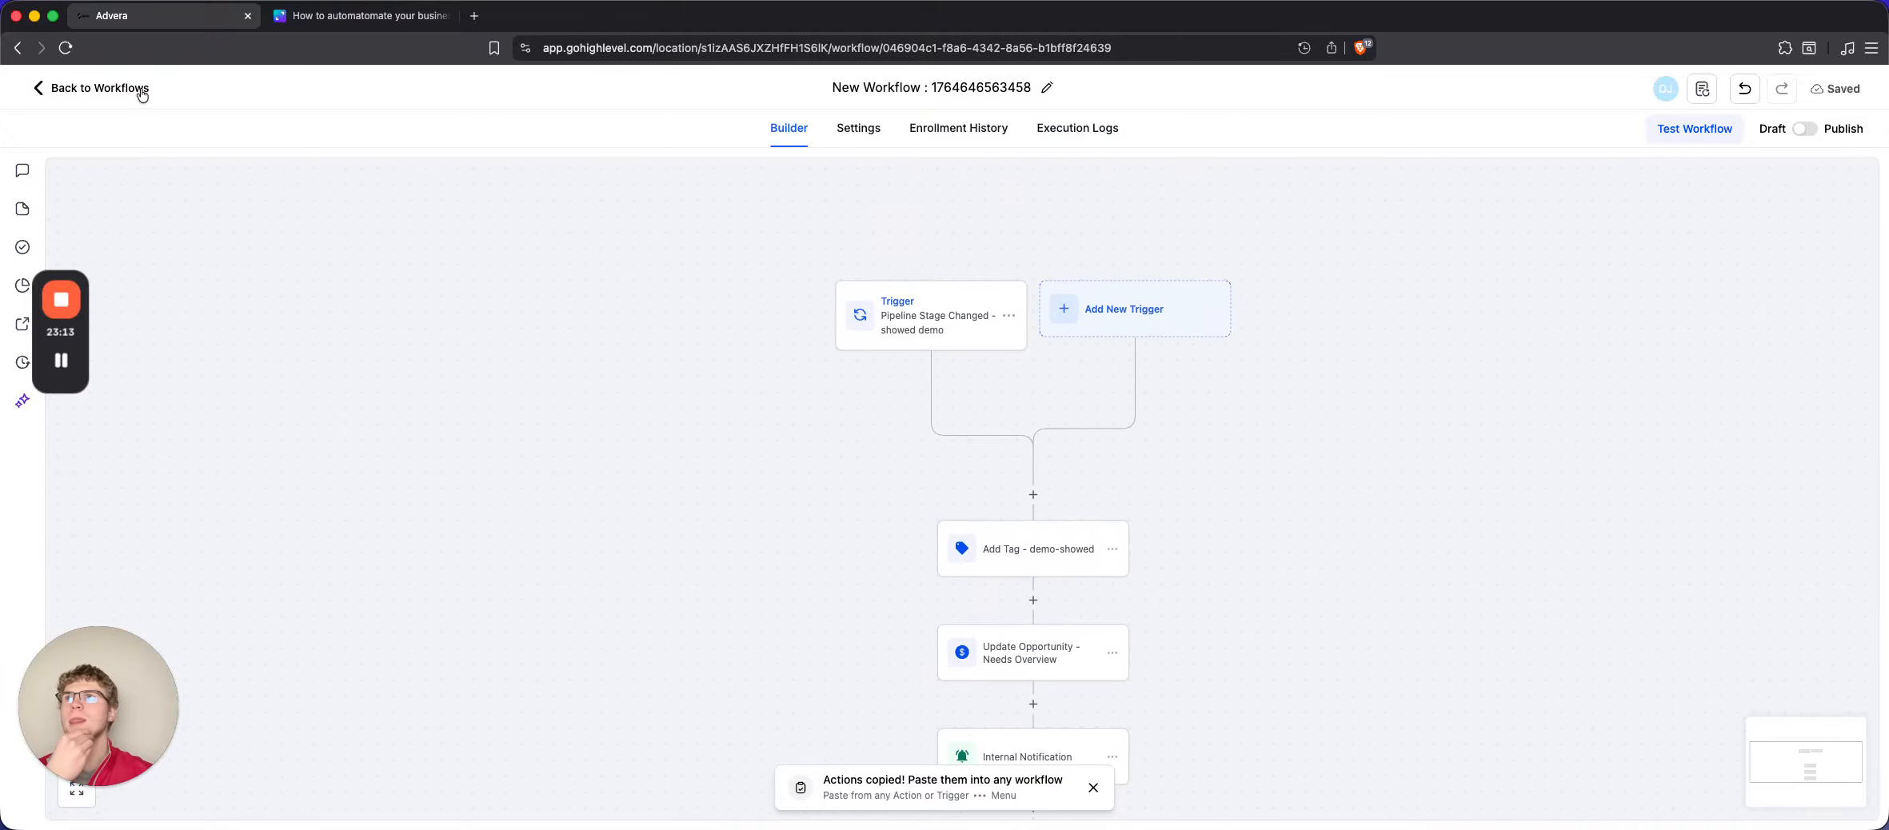
Rename the workflow as "showed demo → needs overview"
click(911, 80)
text(showe)
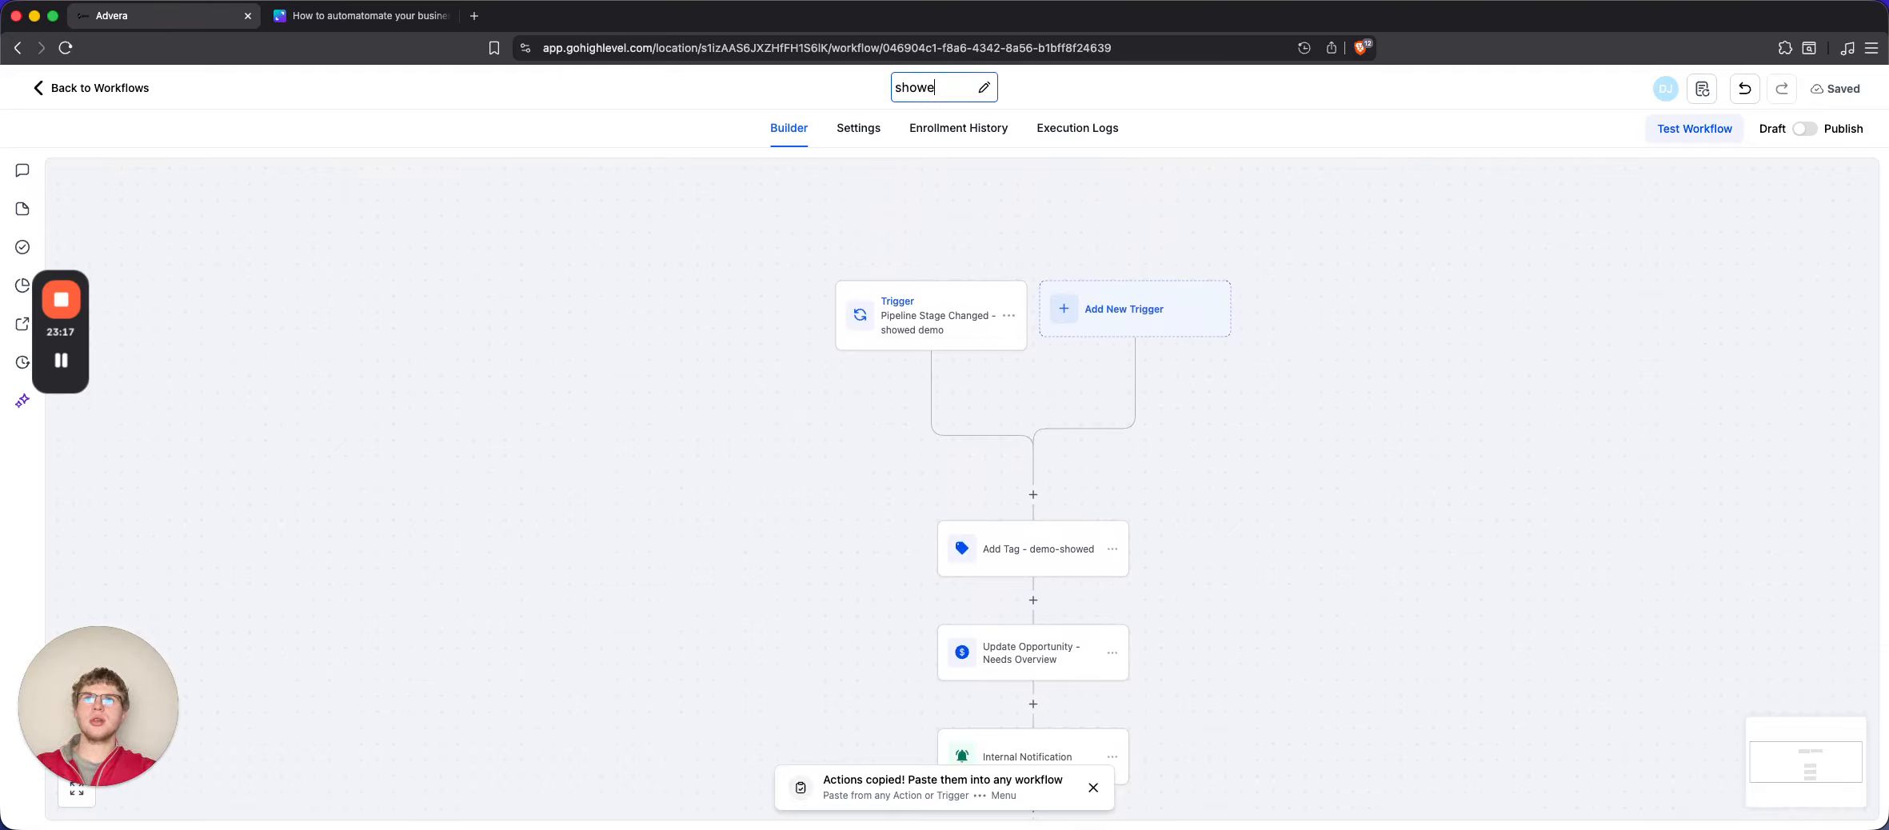
text(d demo -)
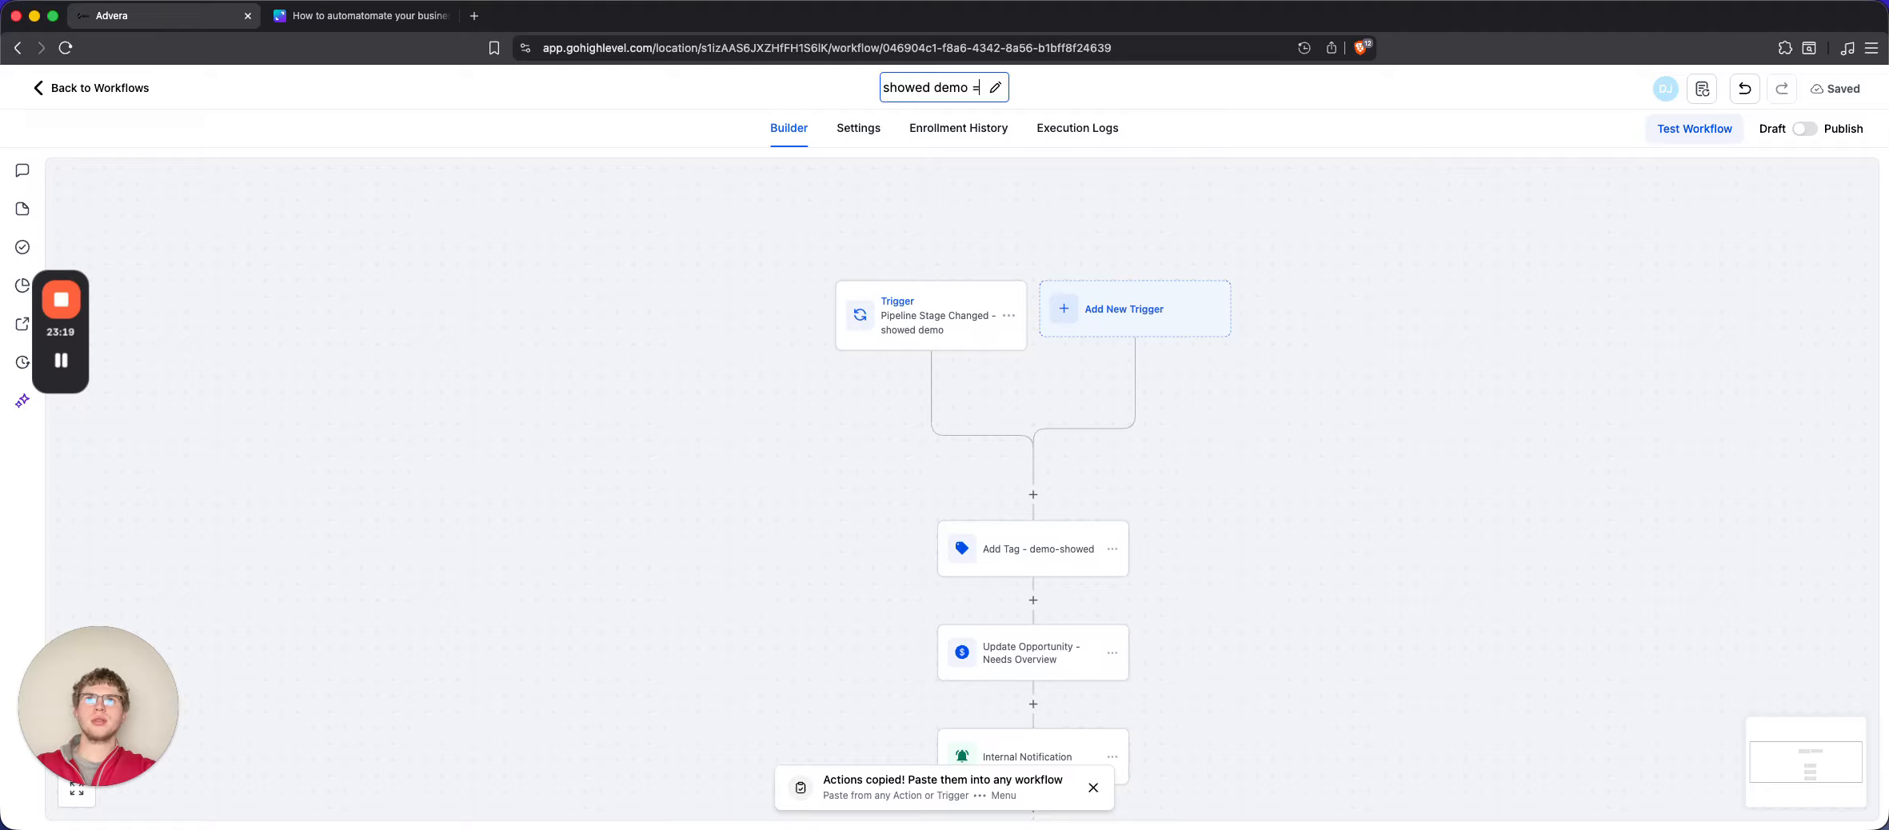
text(>)
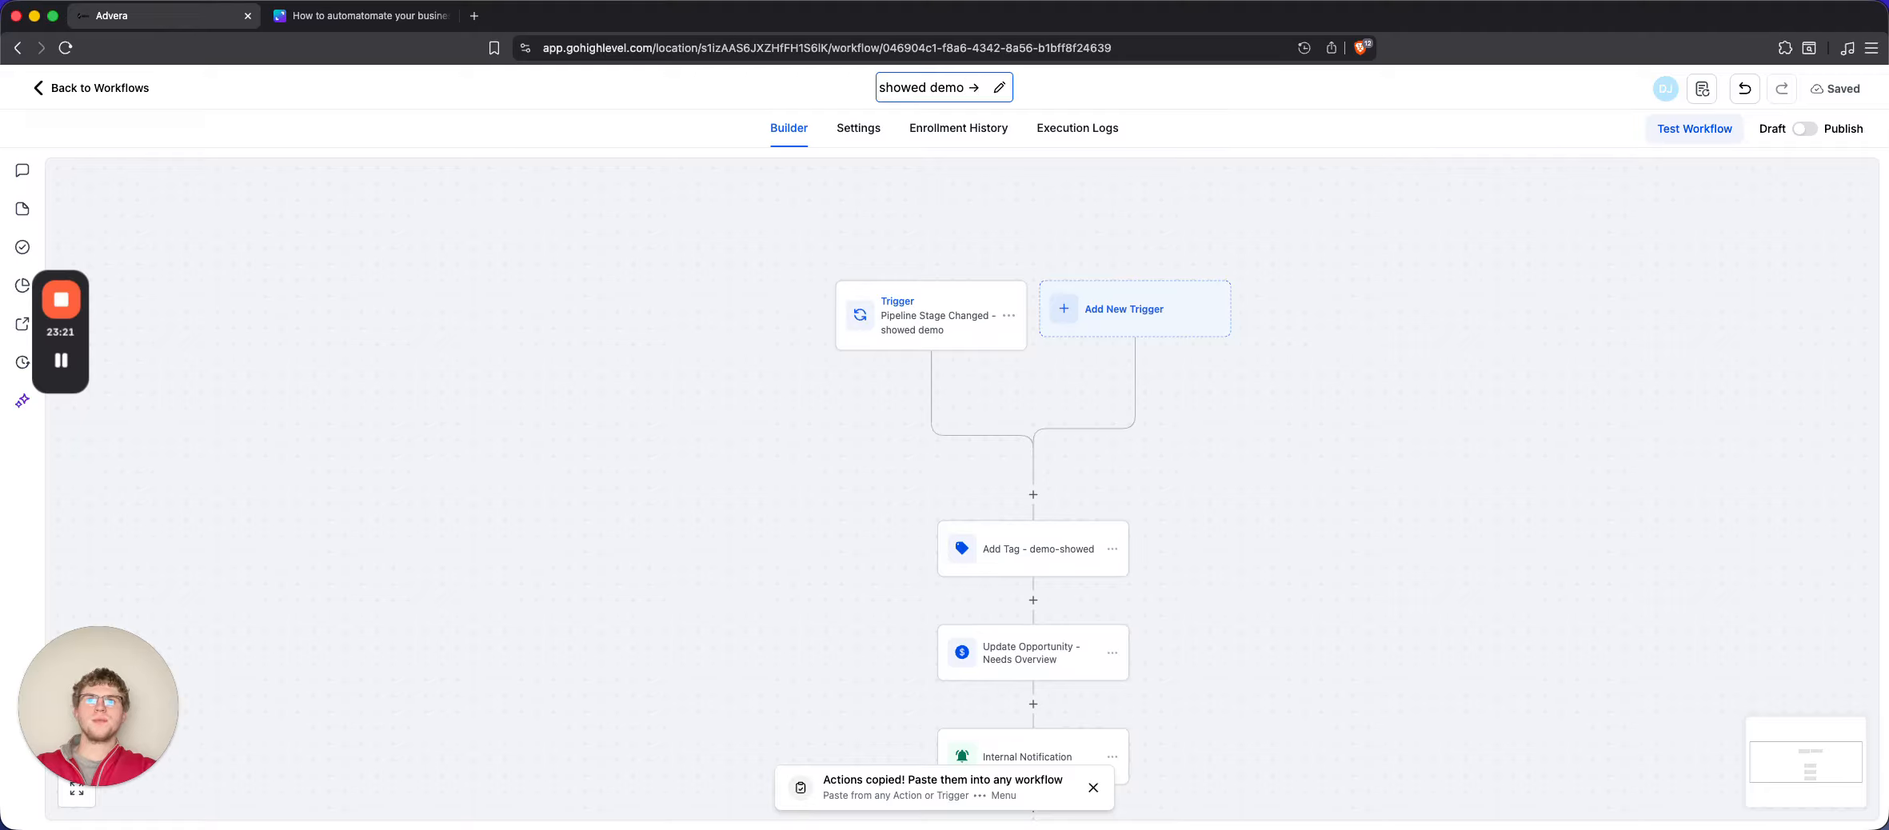
text( needs overview)
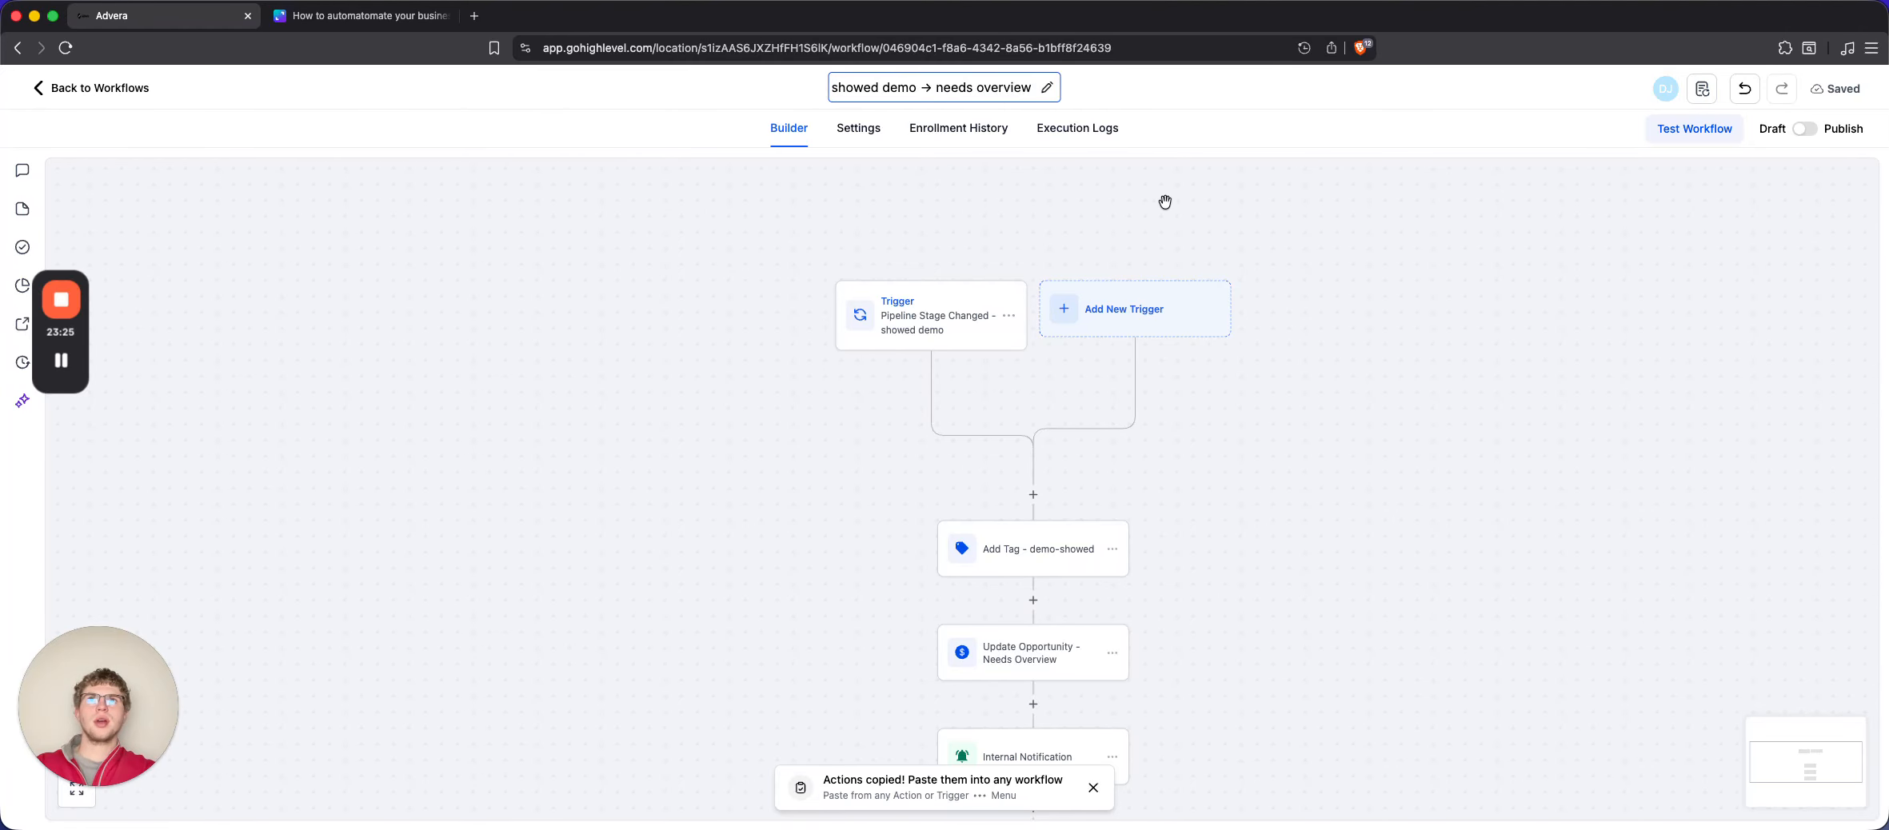
Confirm the workflow's new name, return to the workflow list and start another workflow from scratch
key(Return)
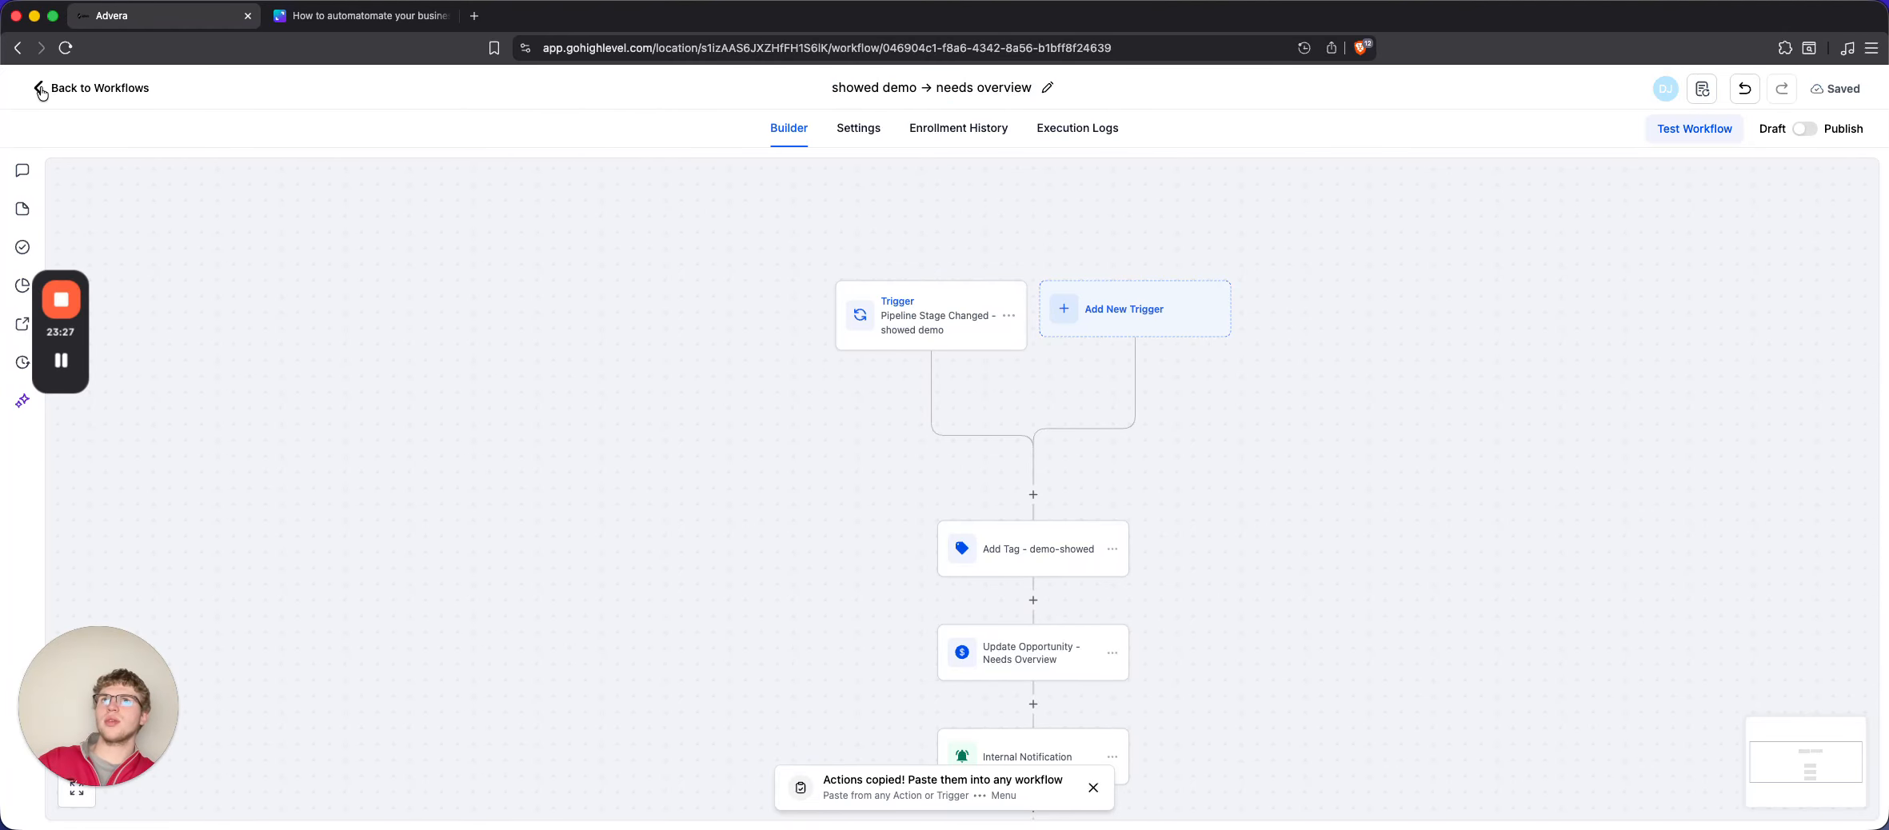
click(39, 89)
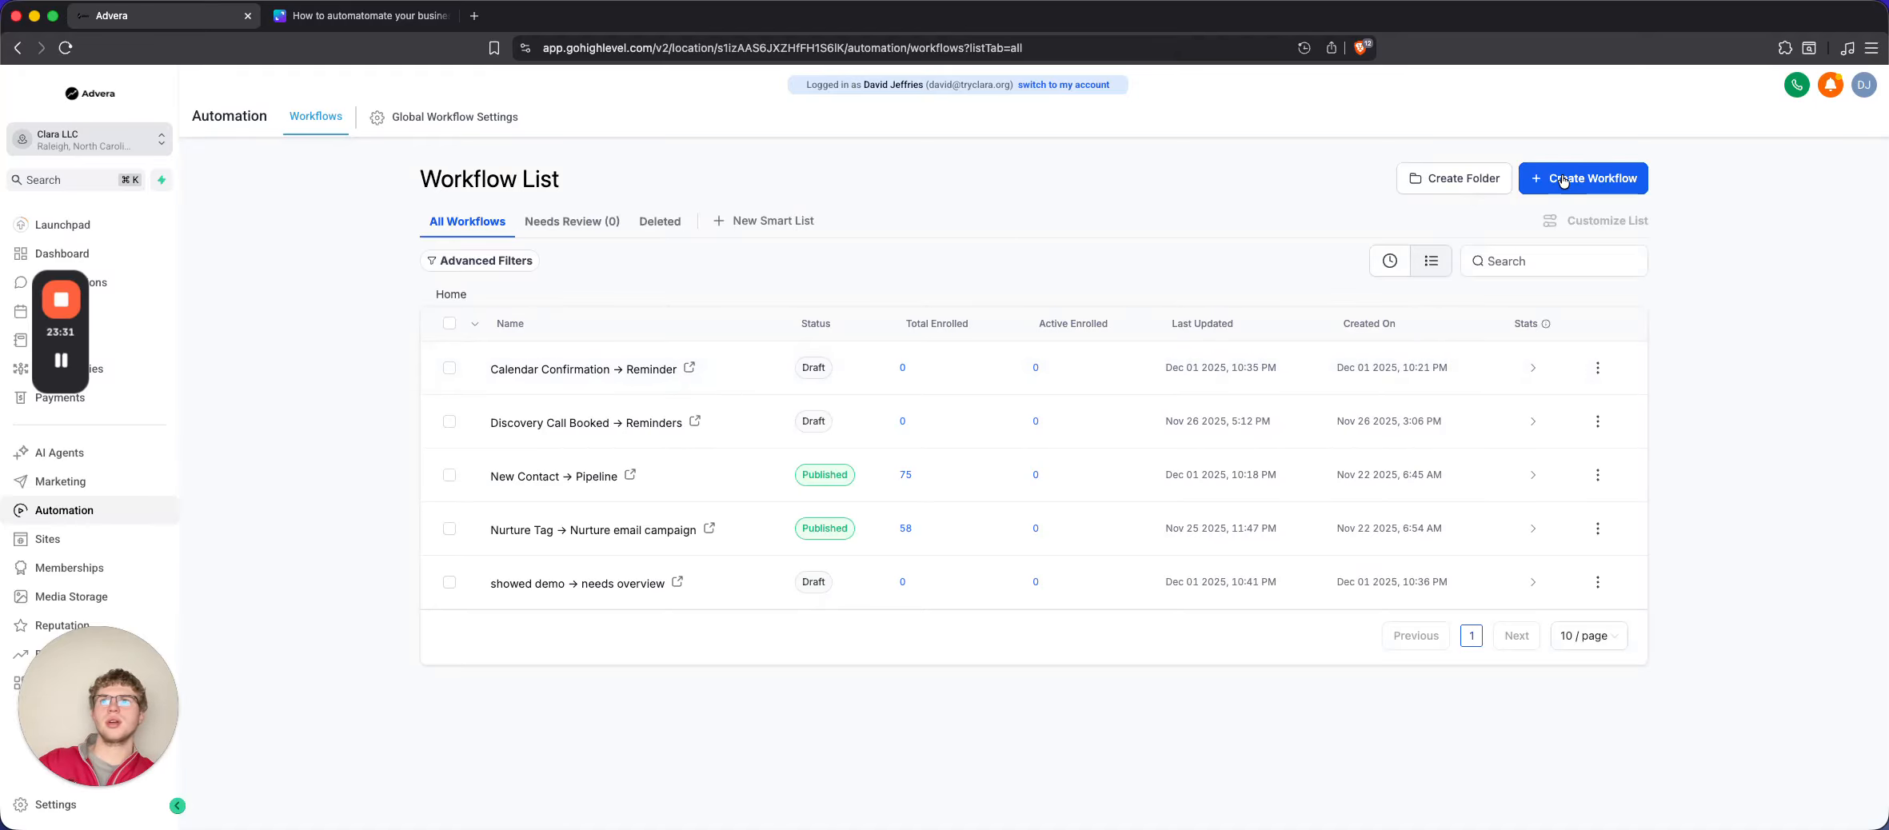
click(1564, 181)
click(1544, 213)
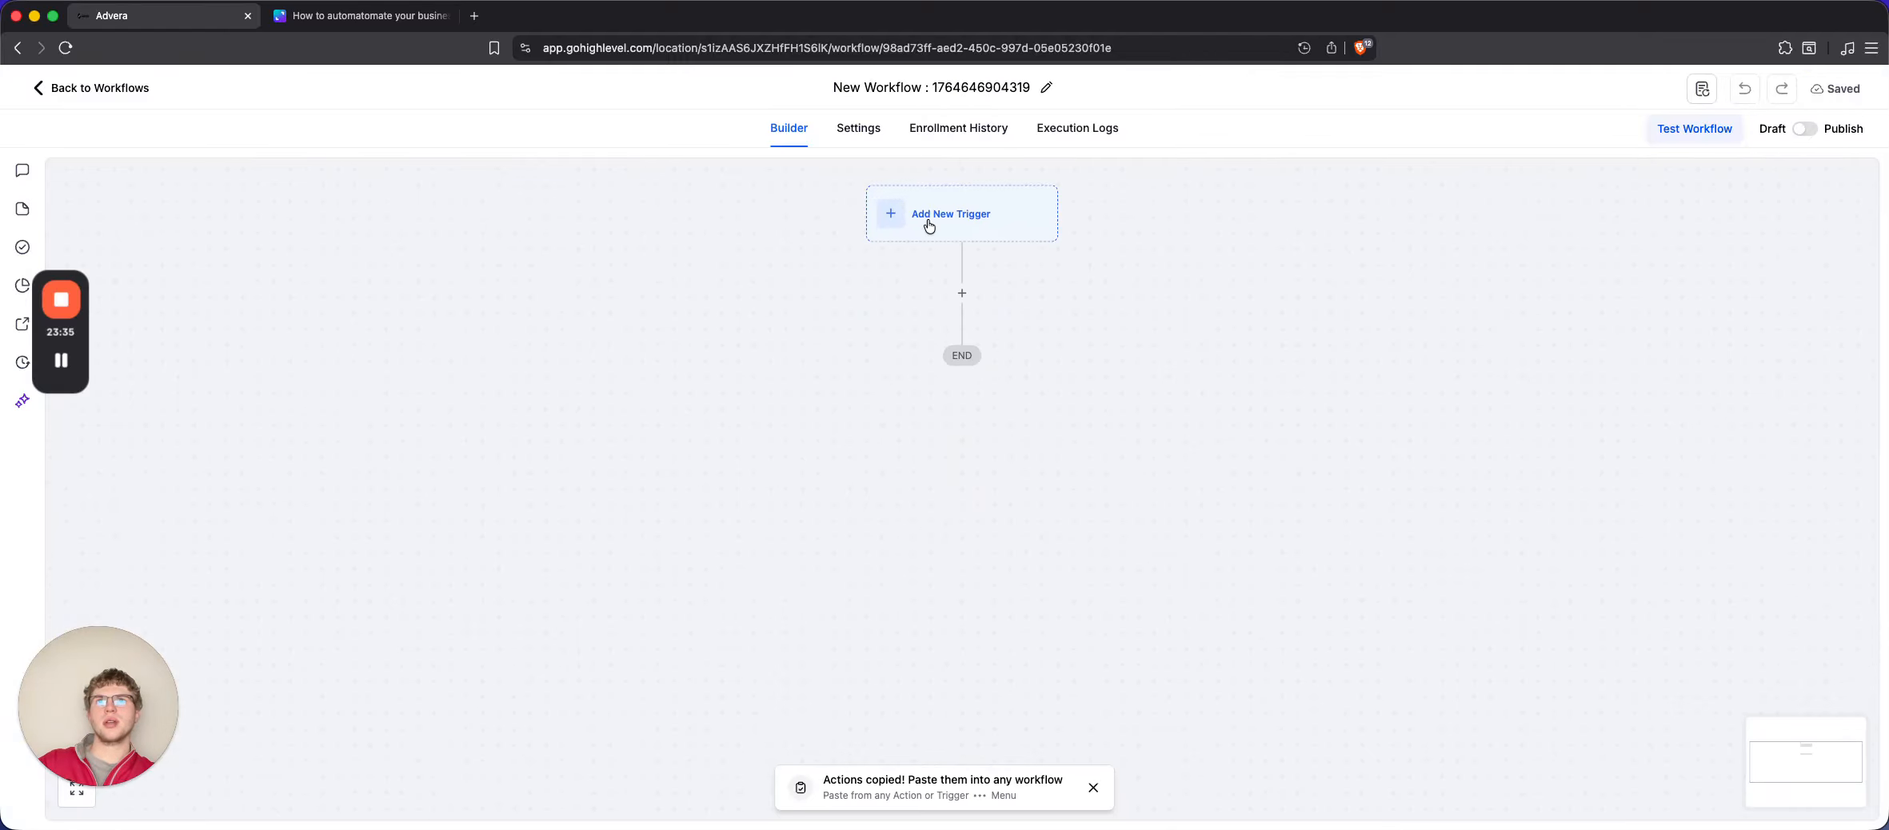
Add a Contact Tag trigger to the new workflow
click(929, 227)
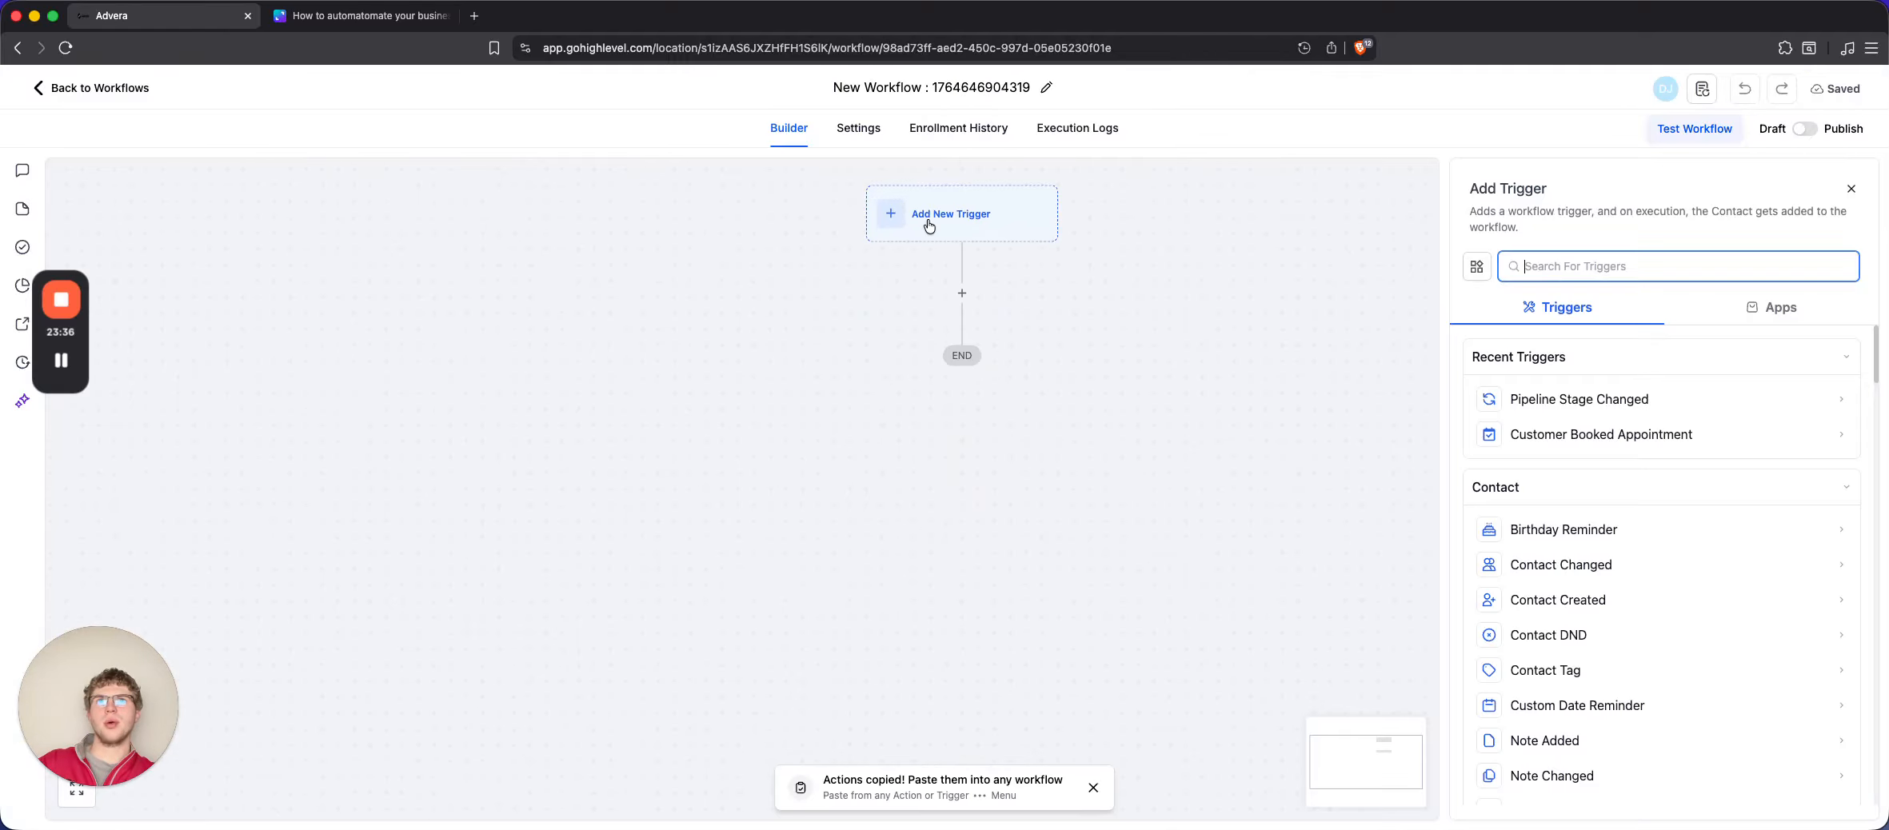
scroll(1584, 595, down, 2)
click(1584, 593)
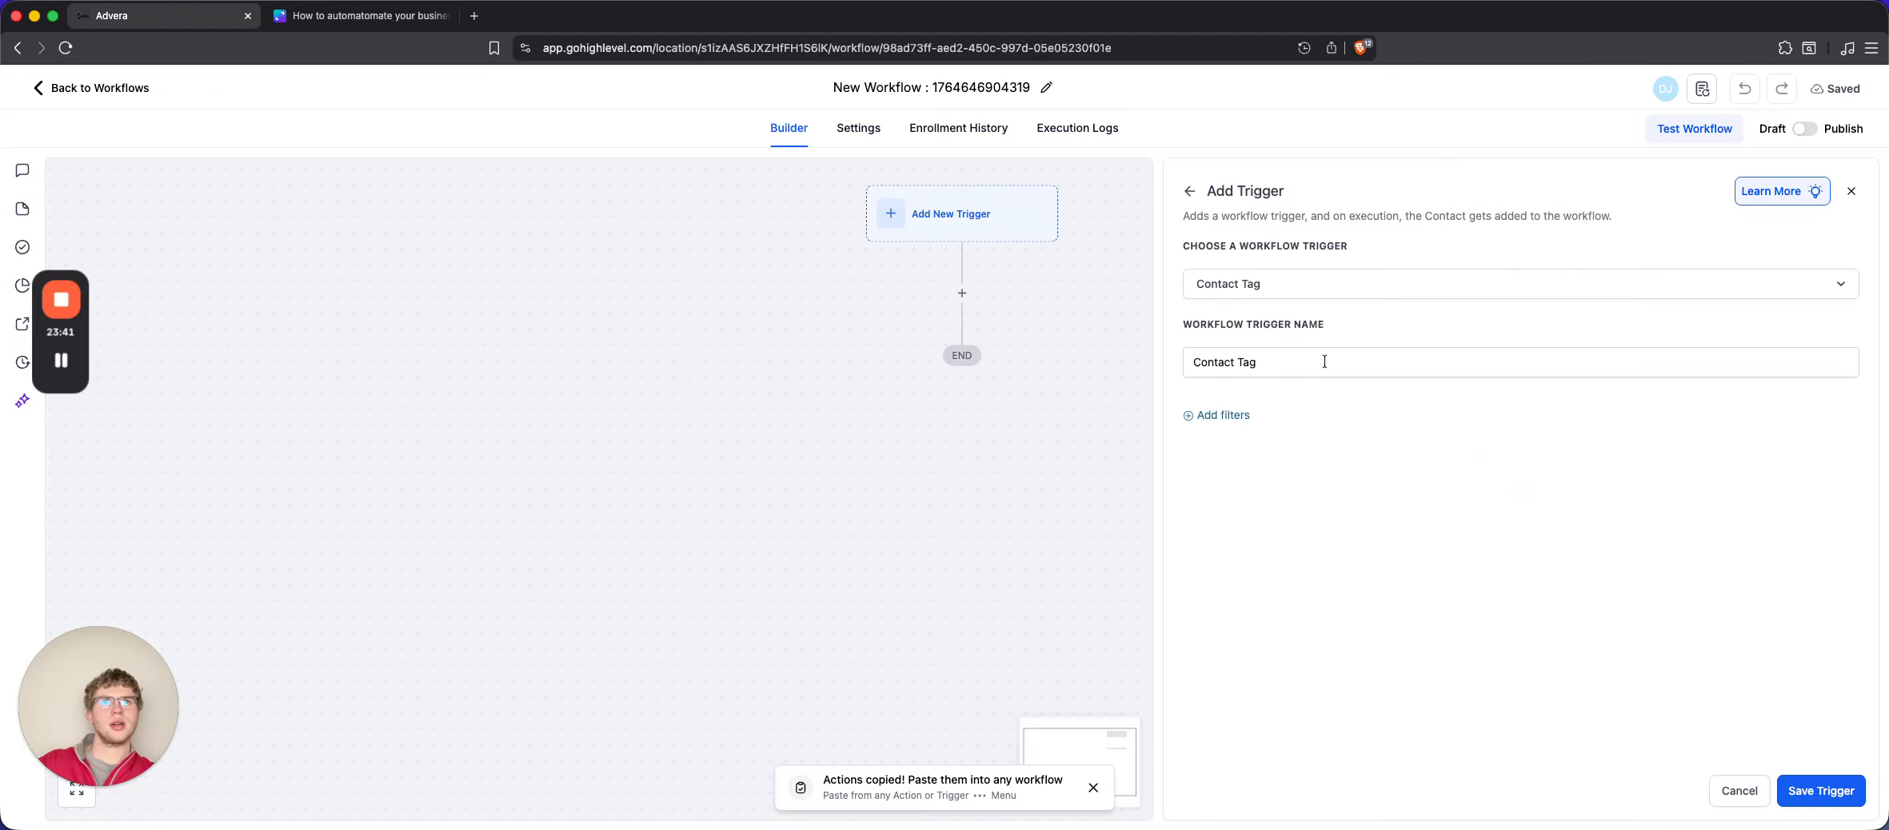
Filter the trigger on Tag Added, creating a new tag named overview-sent as its value
click(1222, 413)
click(1250, 433)
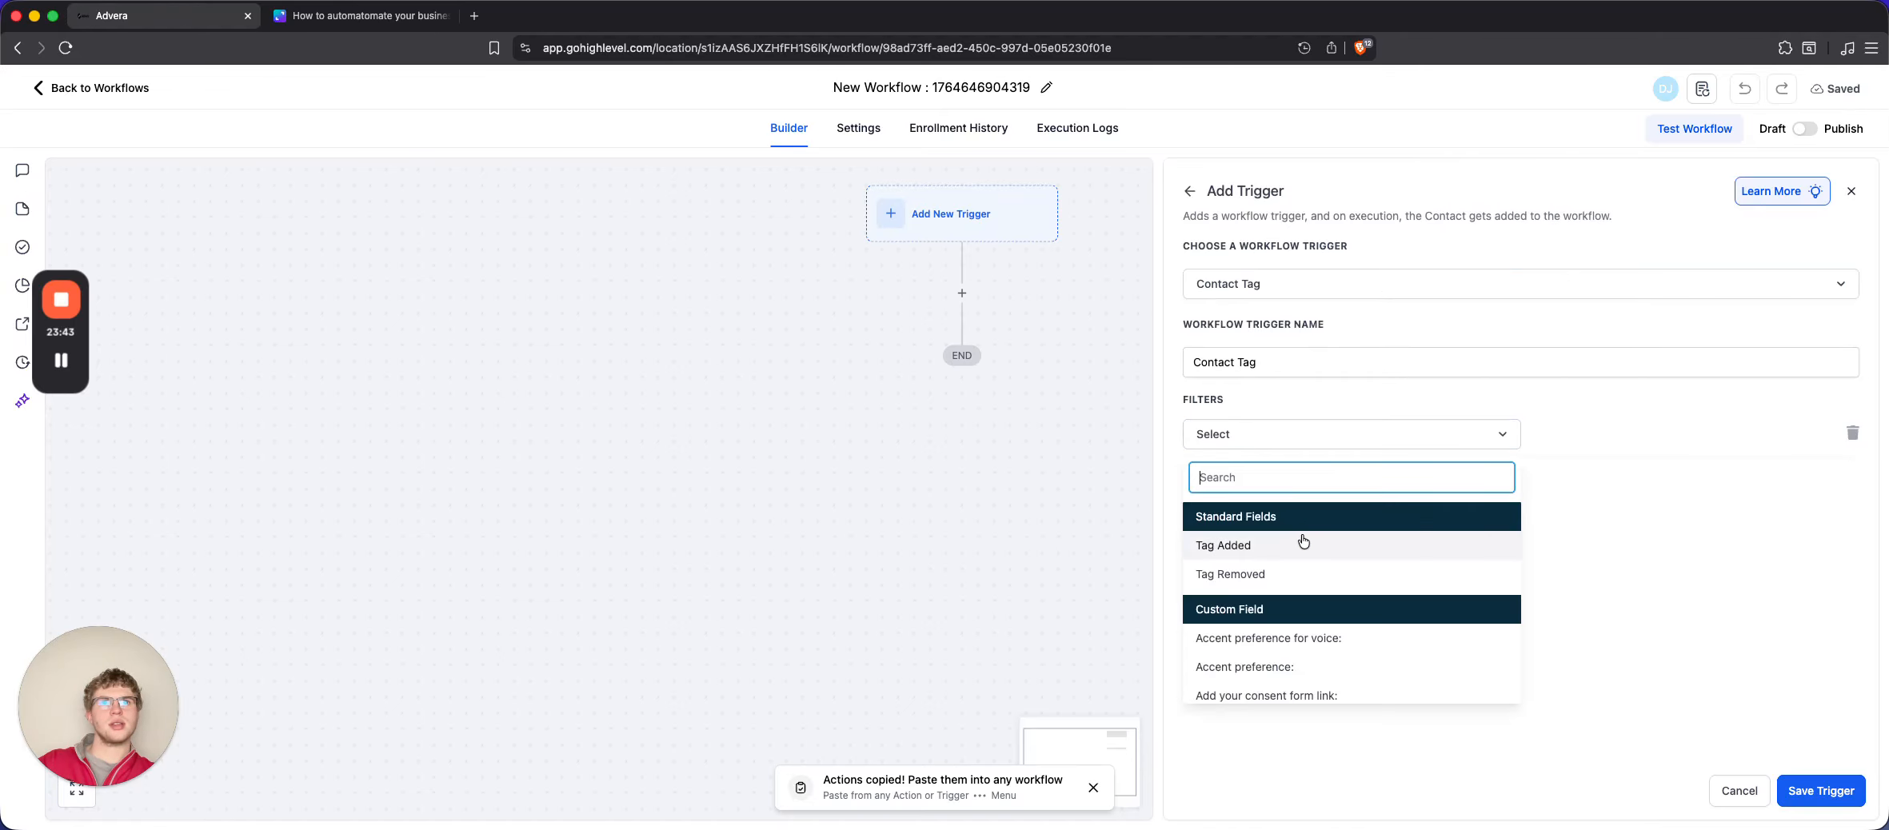
click(1304, 544)
click(1590, 433)
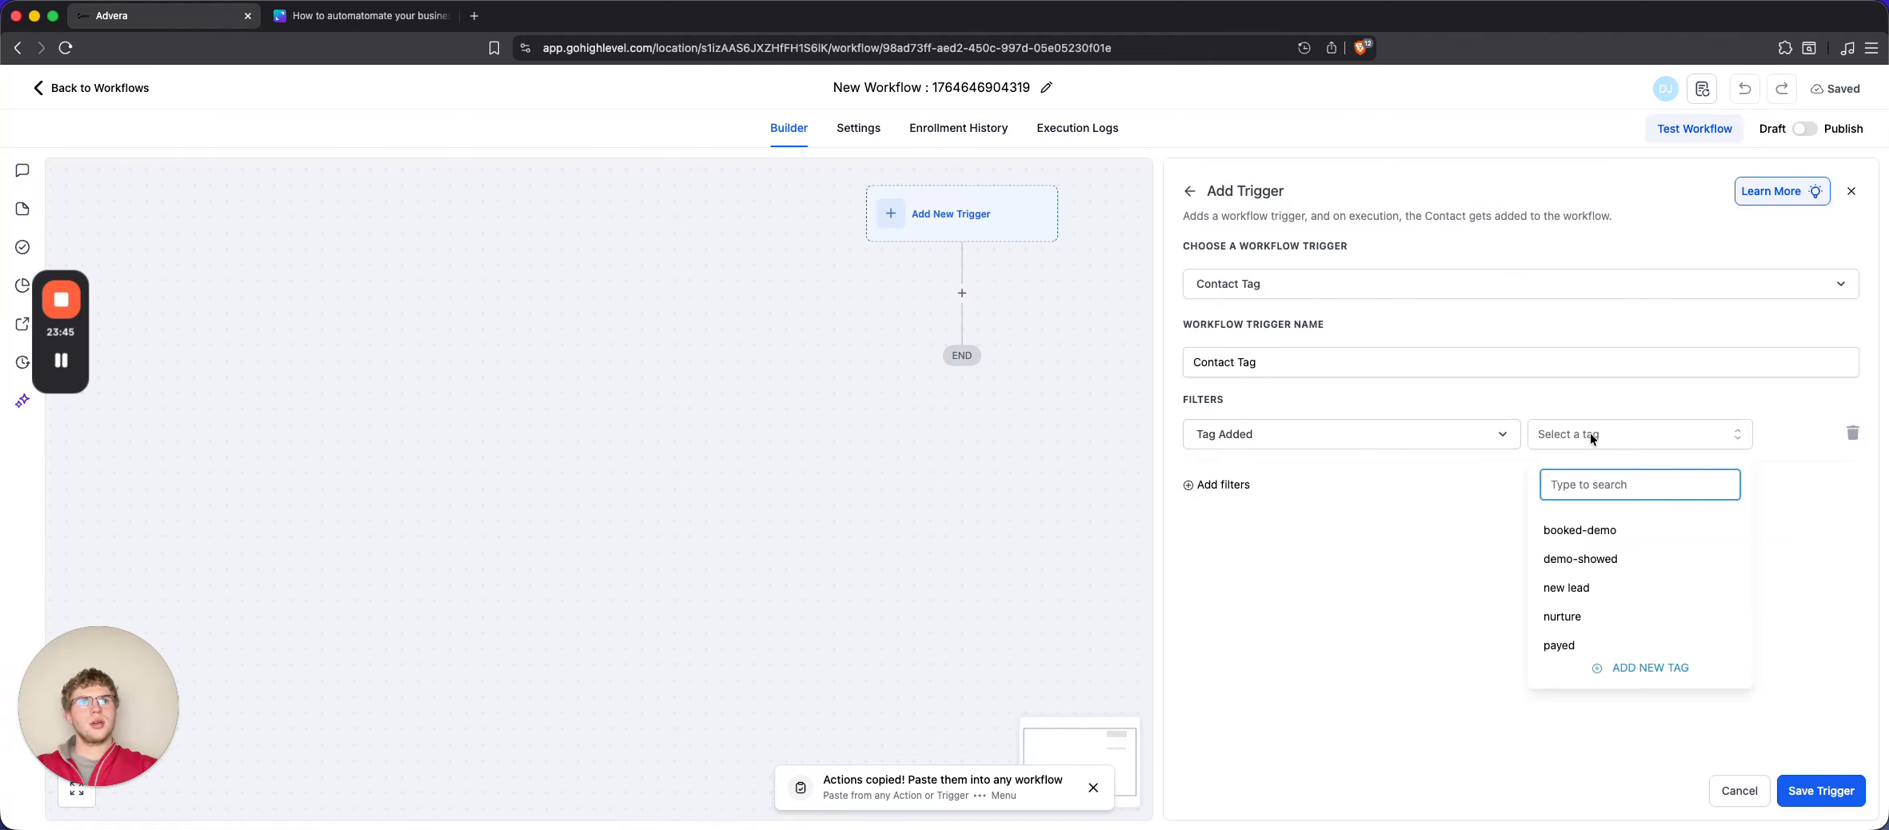
text(overview-sent)
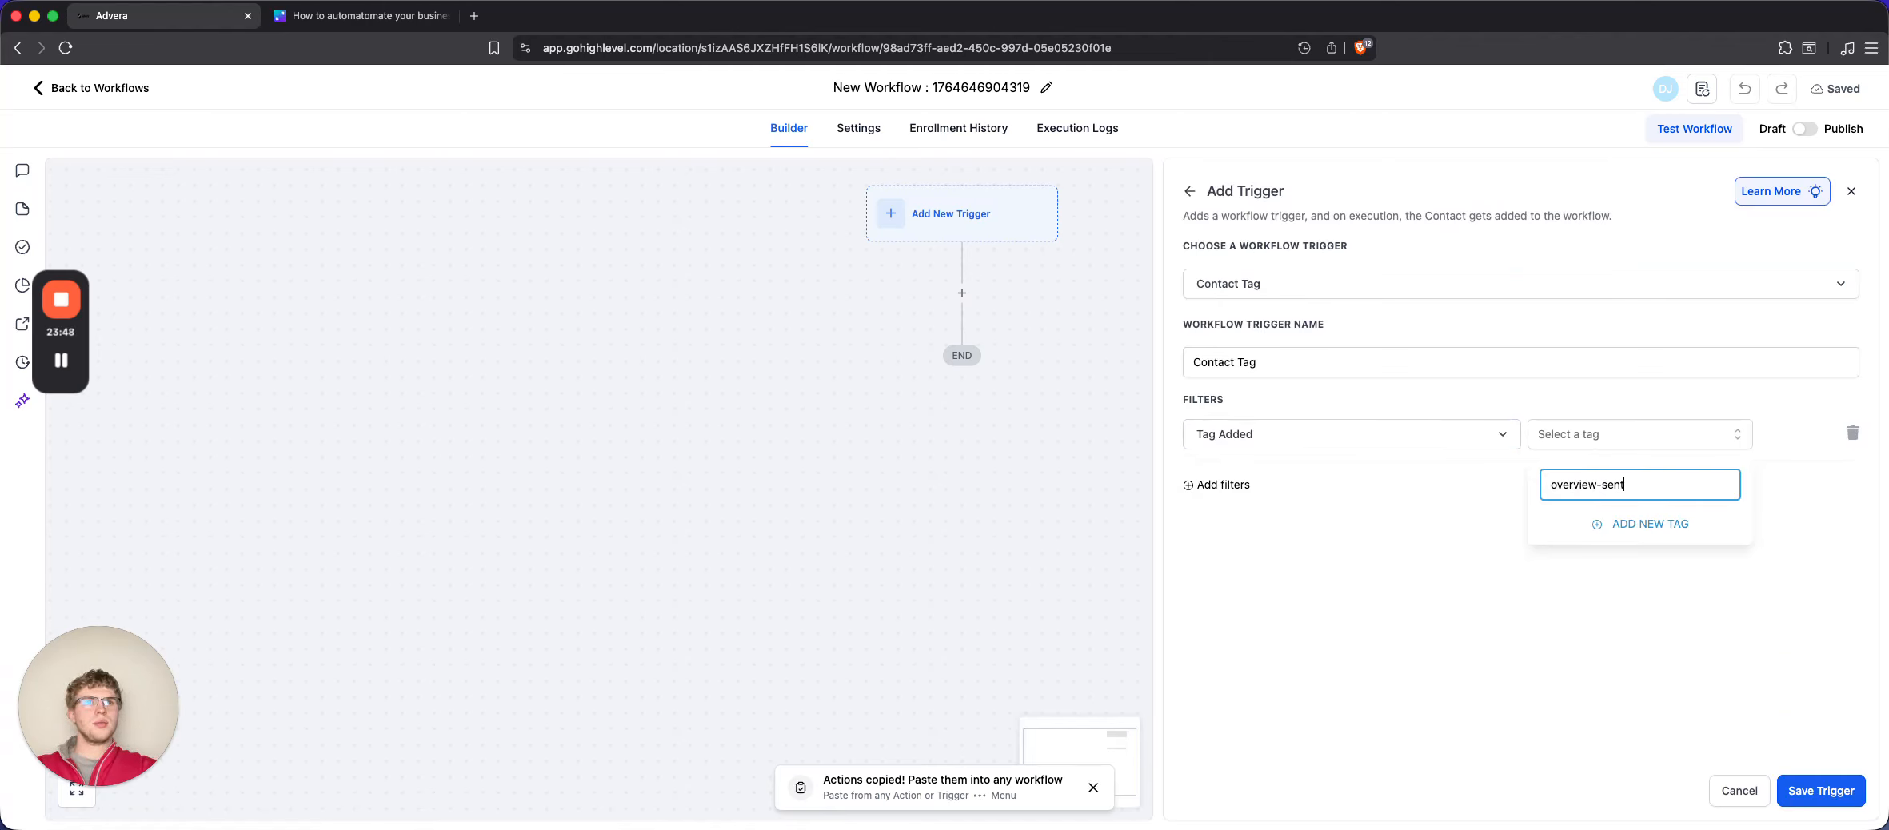
click(1629, 530)
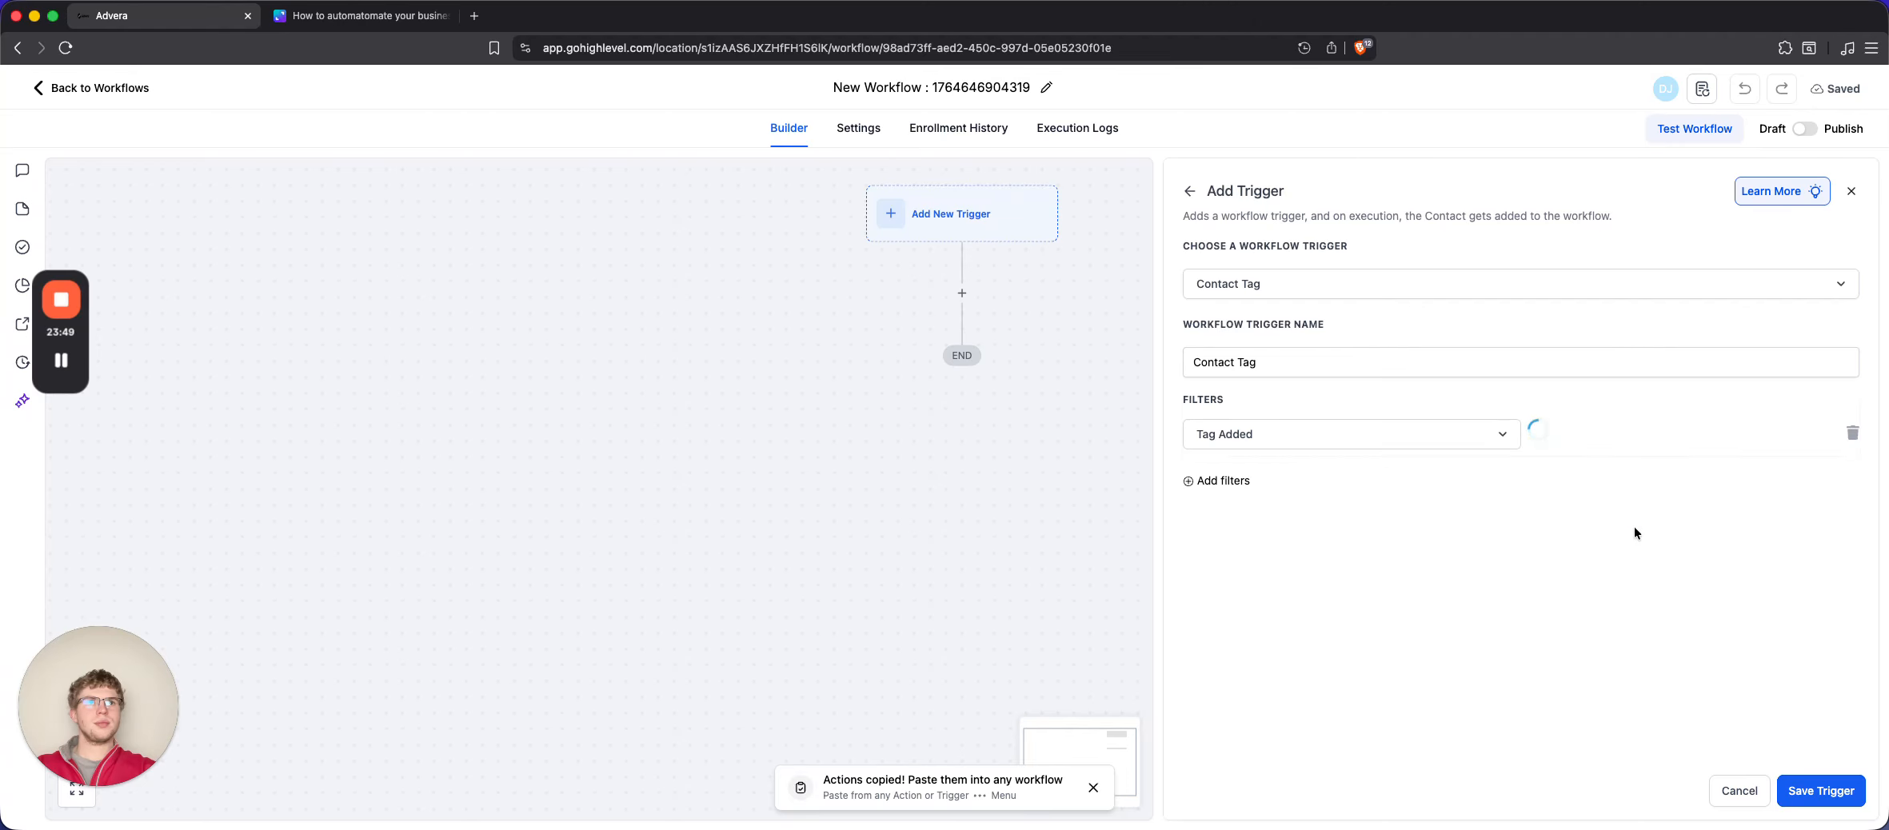
Name the trigger "Contact Tag - overview-sent" and save it
click(1331, 371)
text(- overview-sent)
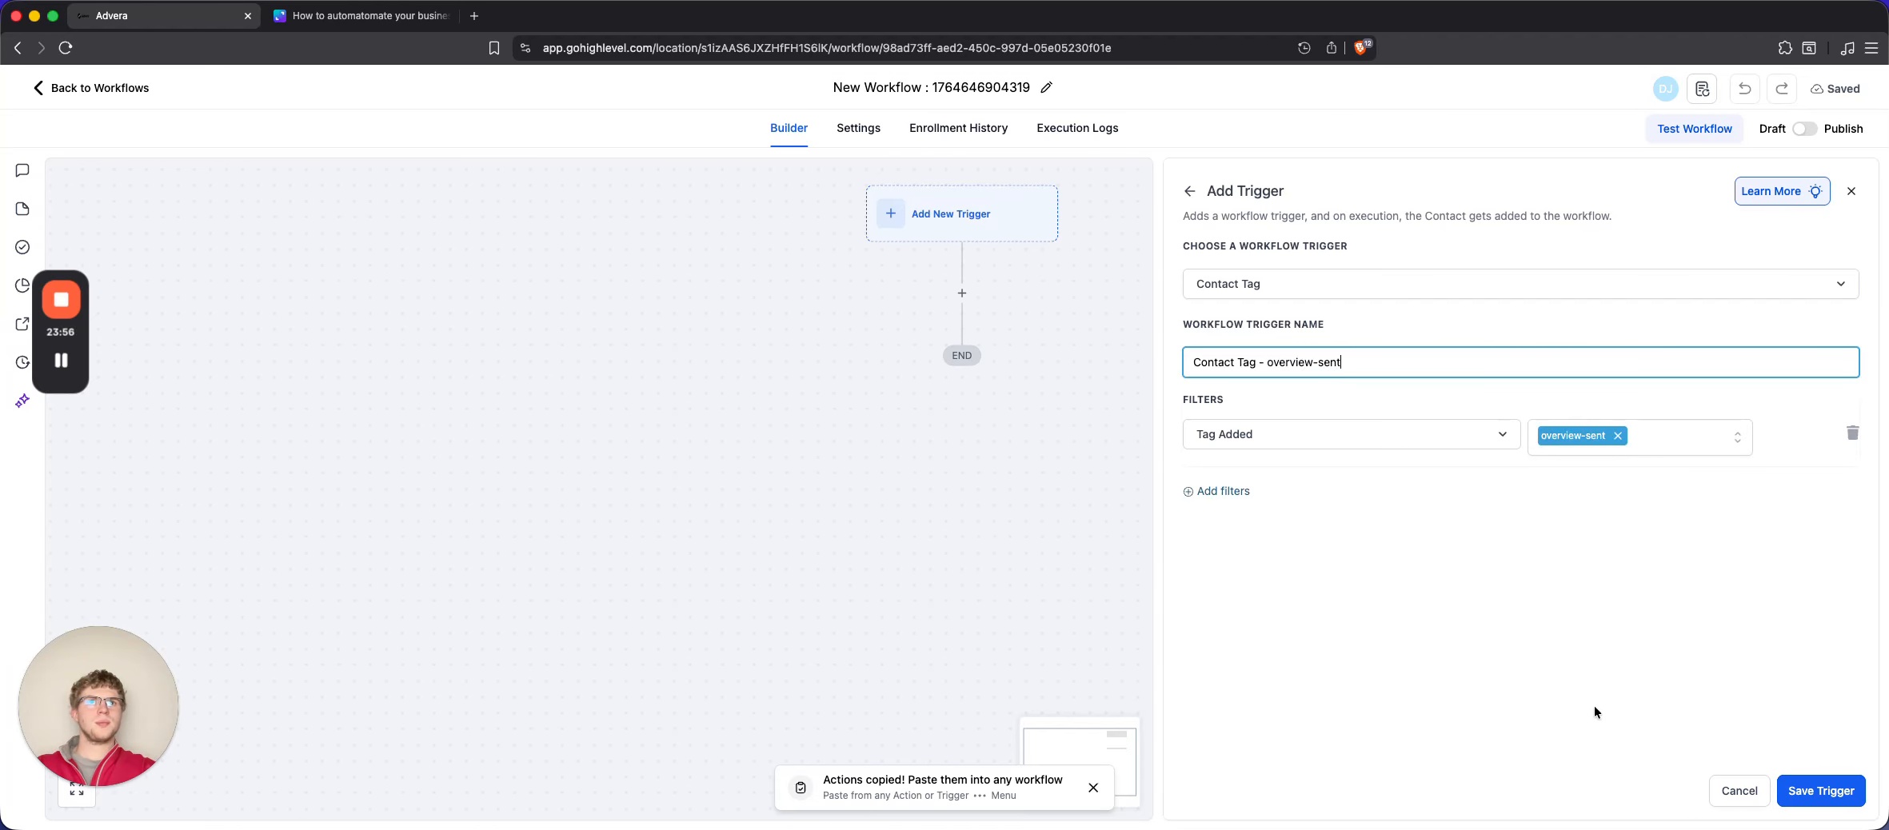
click(1821, 791)
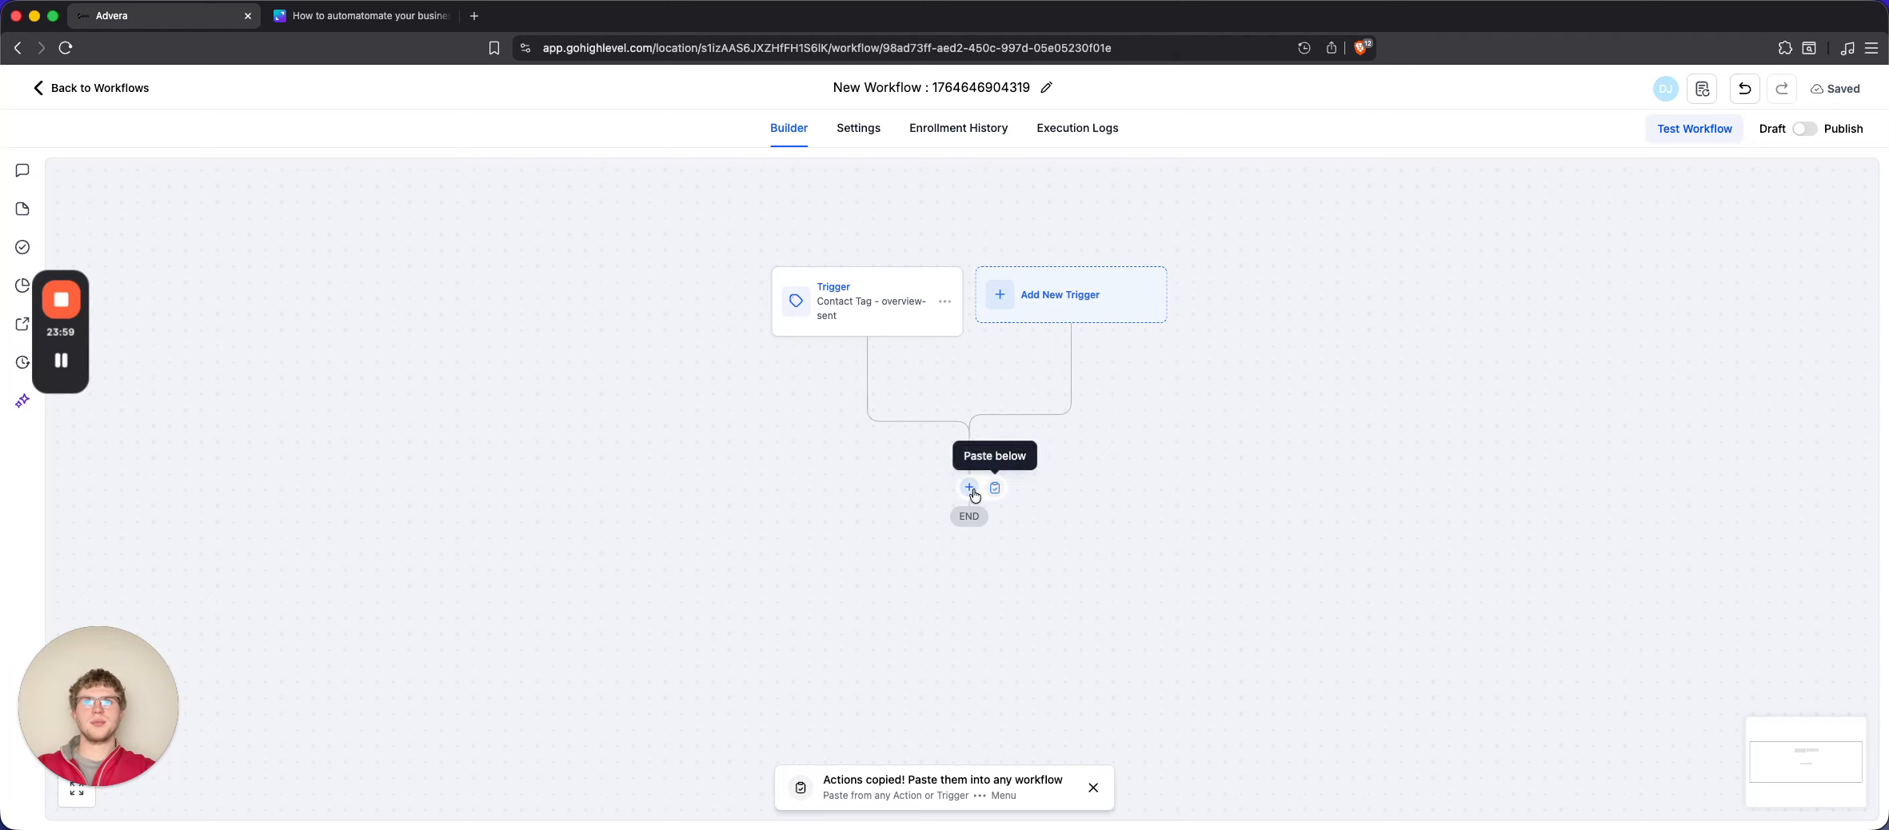
Add a Create/Update Opportunity action below the trigger, set to the MAIN PIPE pipeline and the Overview Sent stage
click(971, 488)
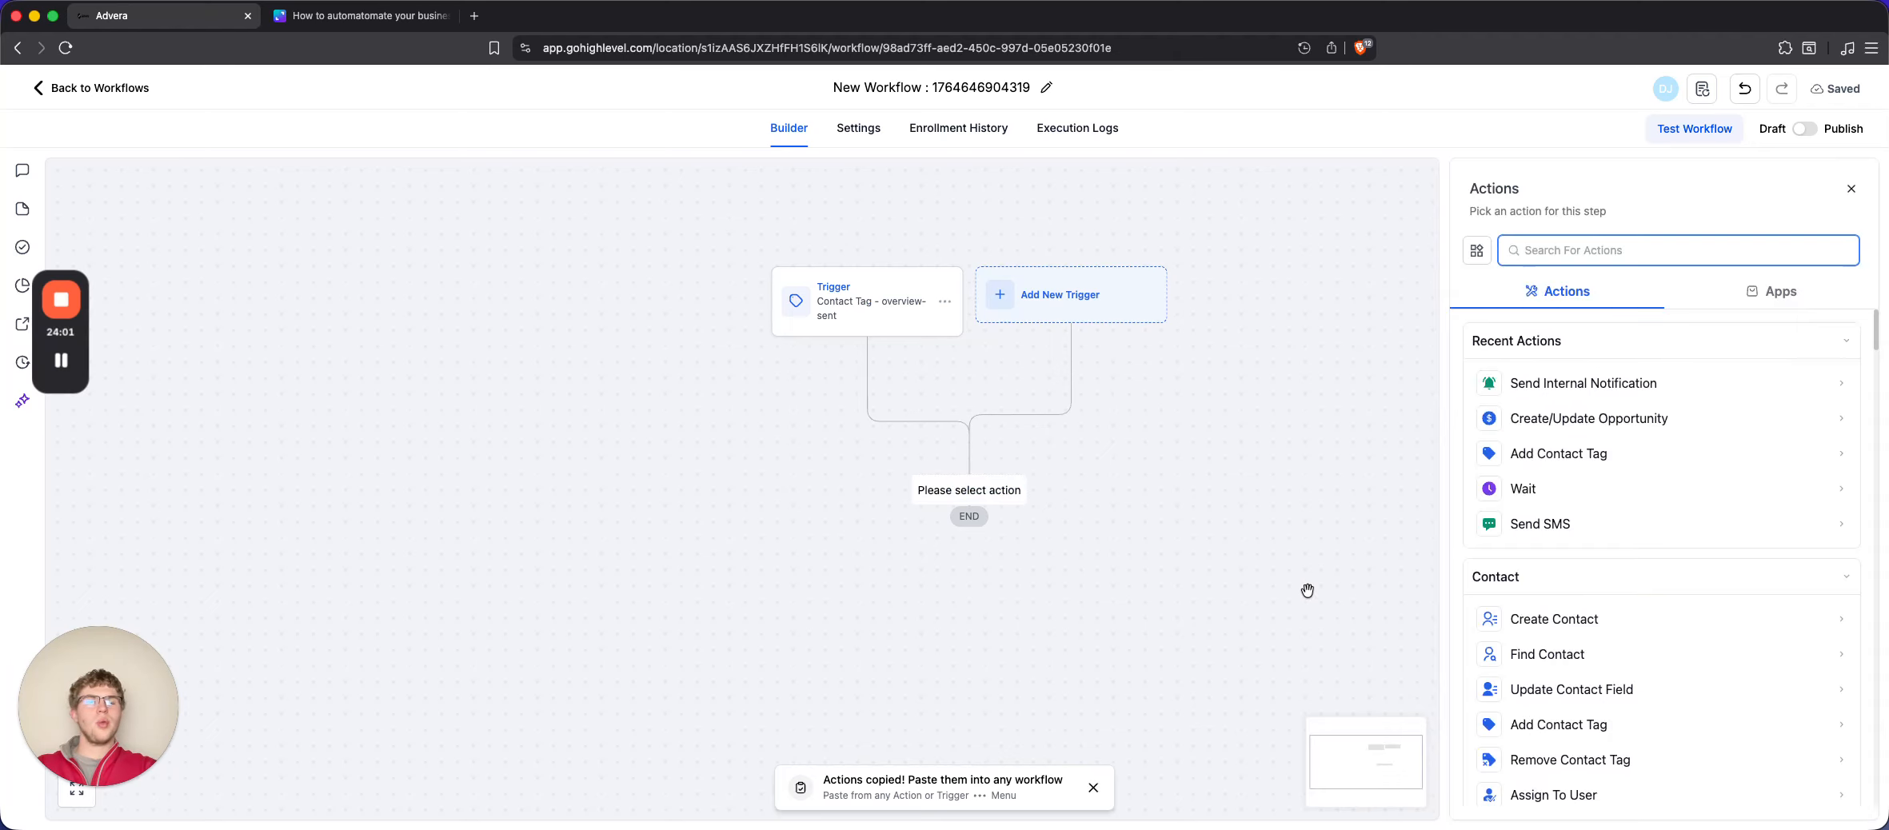
click(1570, 419)
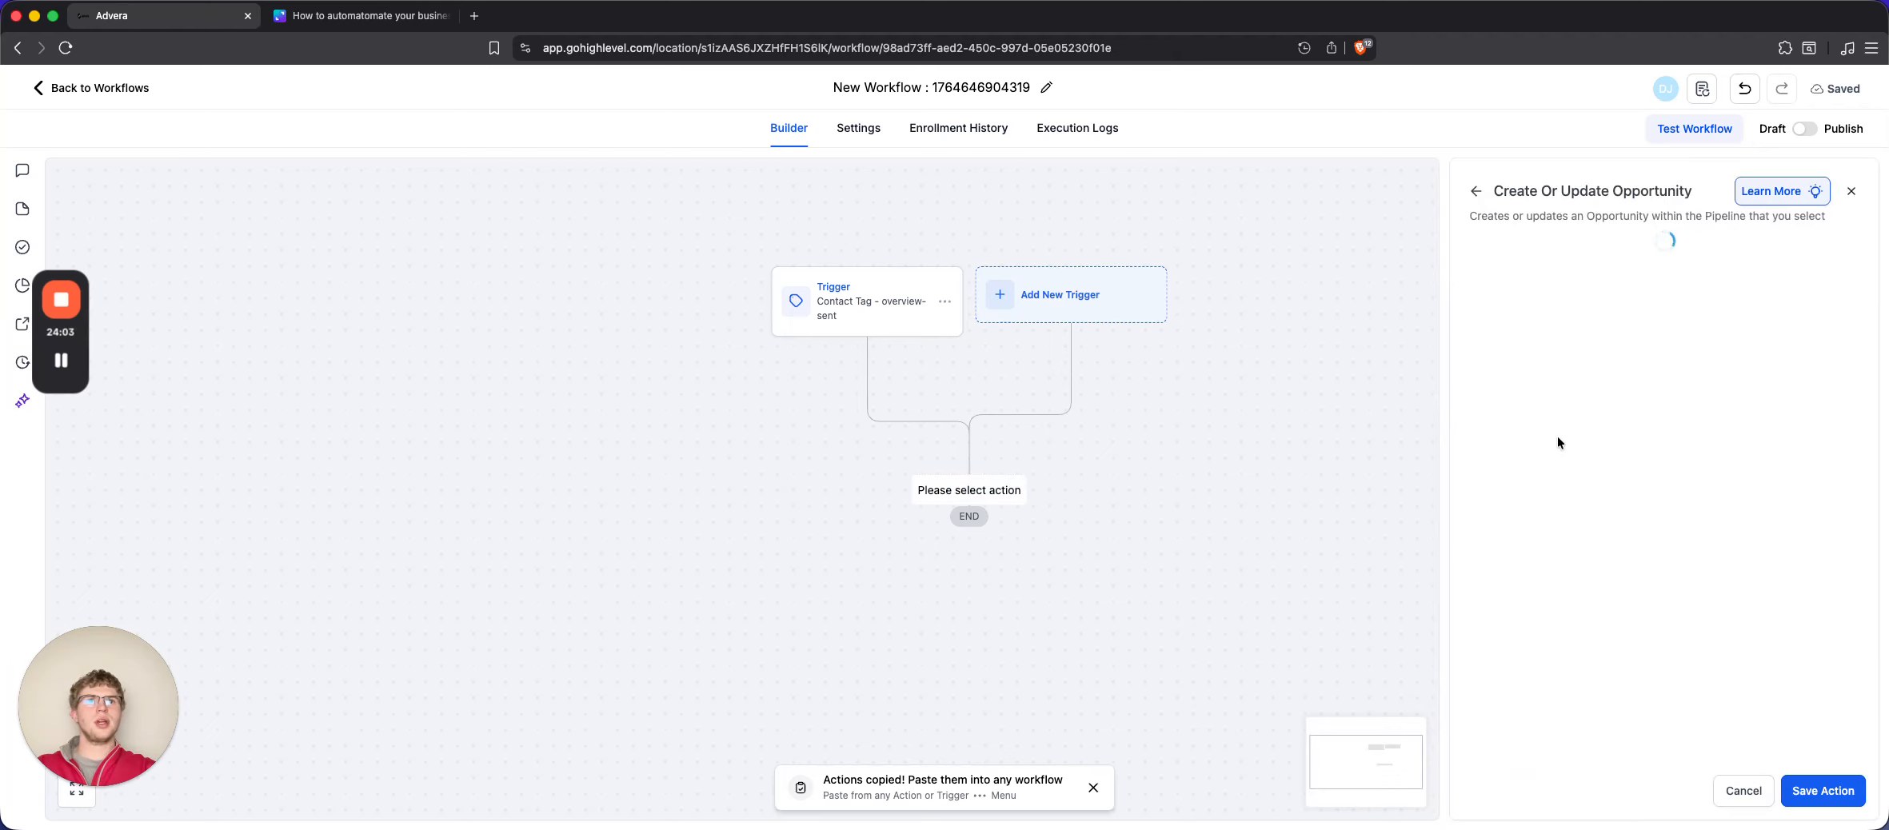
click(1559, 443)
click(1396, 515)
click(1526, 501)
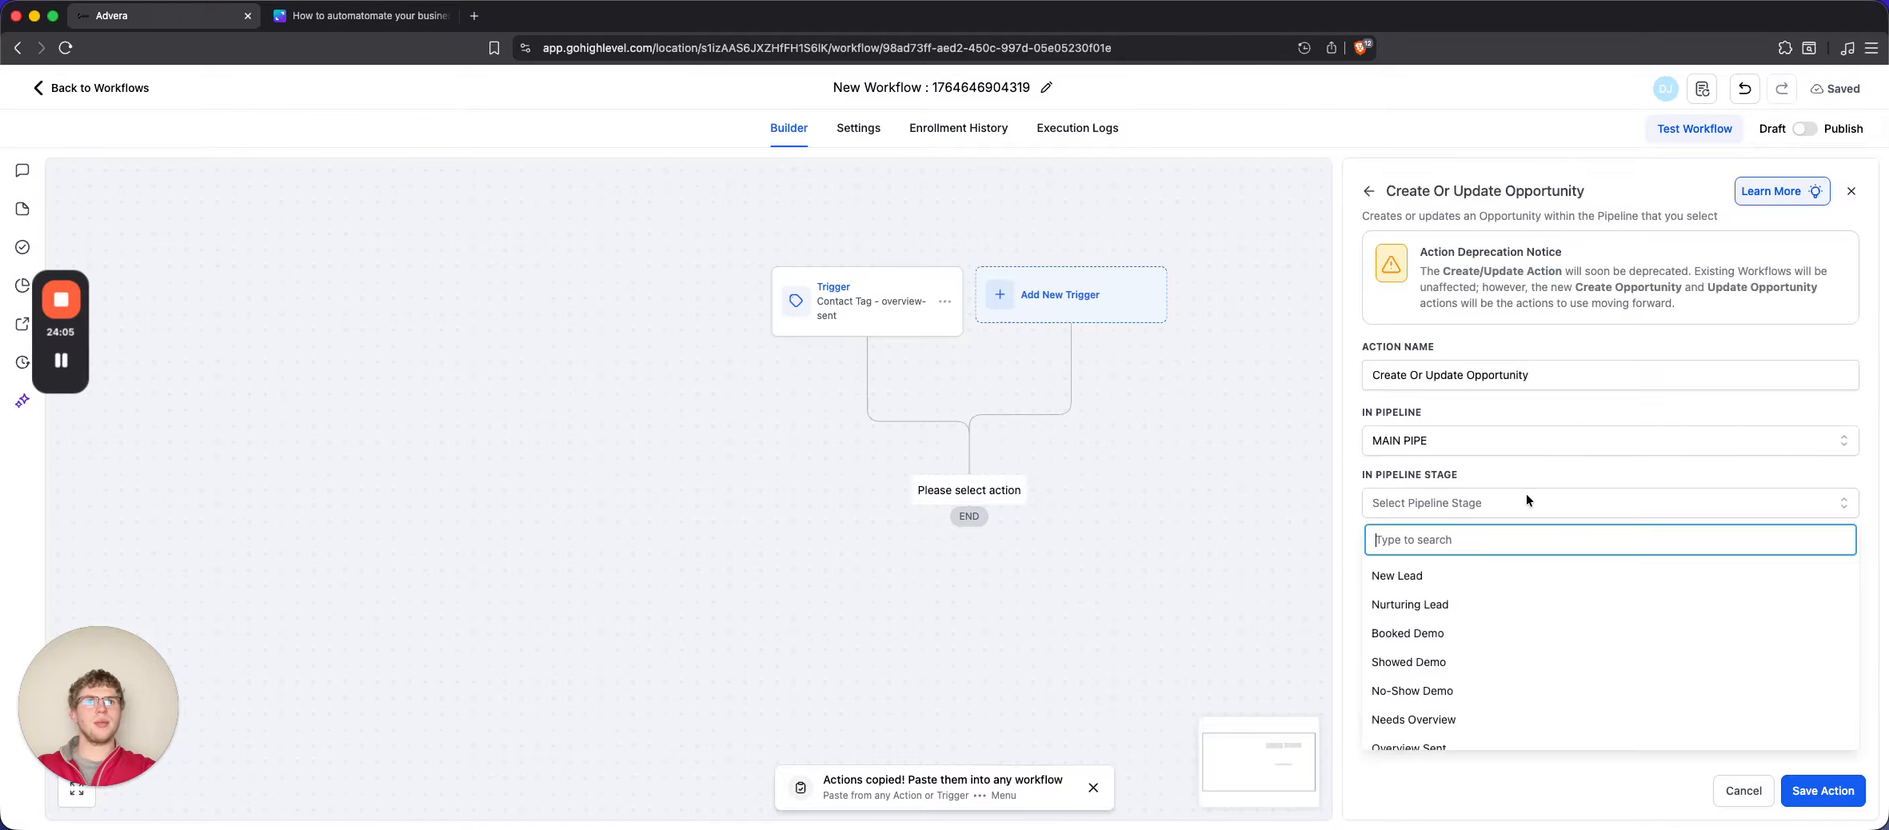
scroll(1488, 696, down, 2)
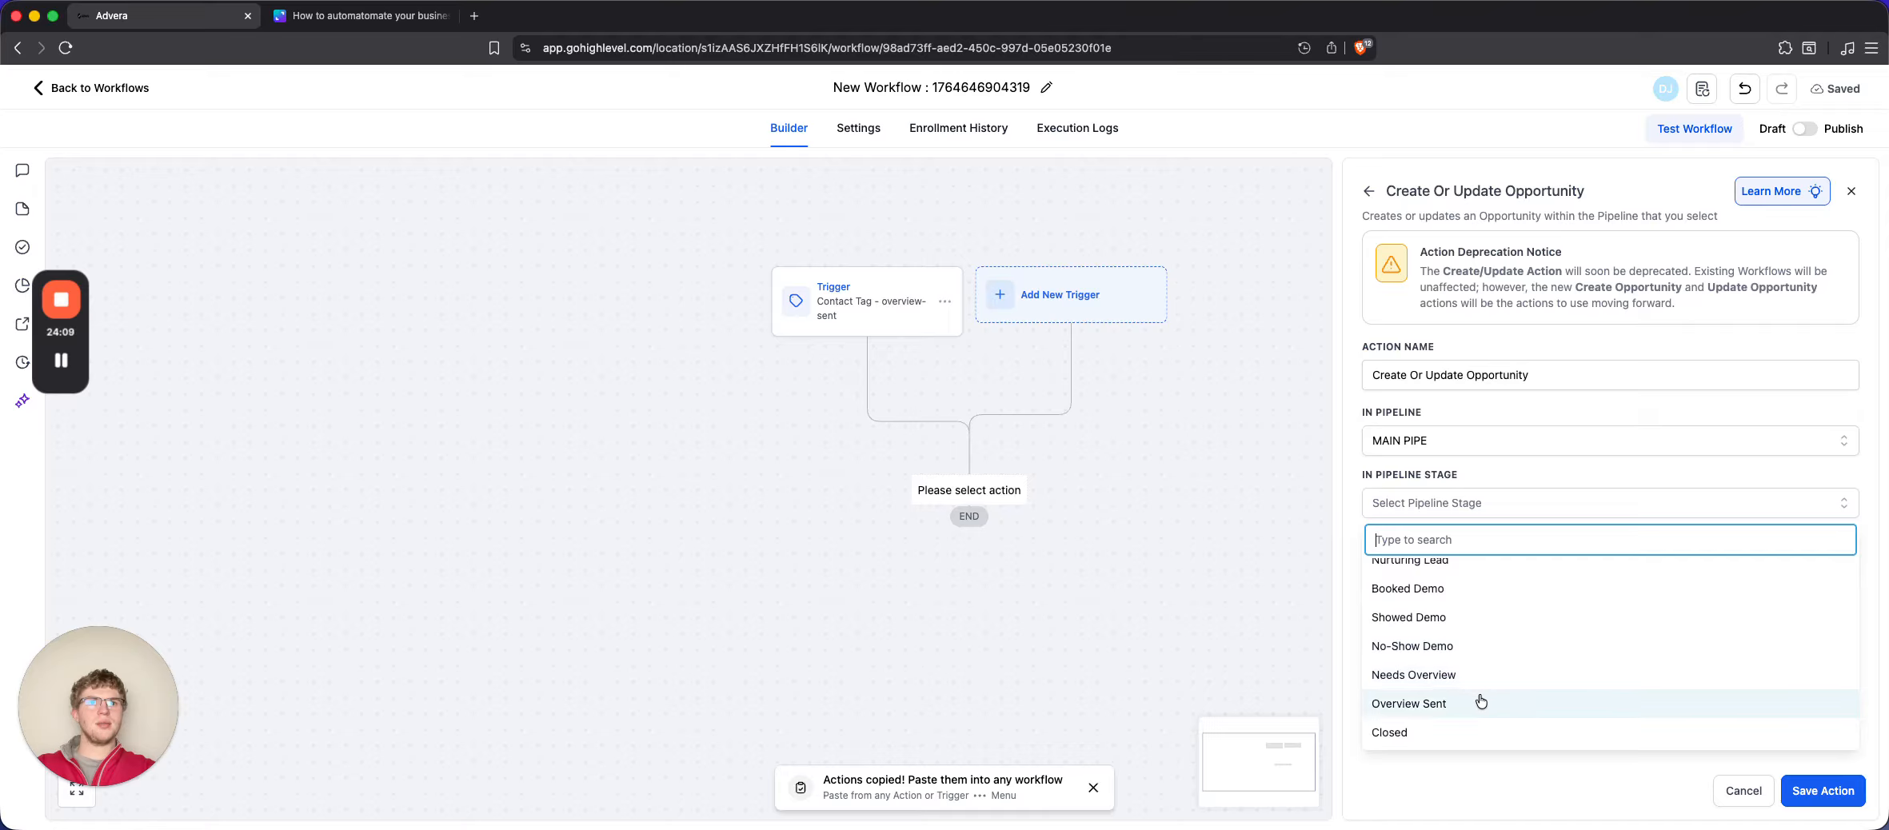
click(1481, 702)
Set the opportunity name to "{{contact.company_name}} - {{contact.name}}" using custom values, and save the action
click(1592, 568)
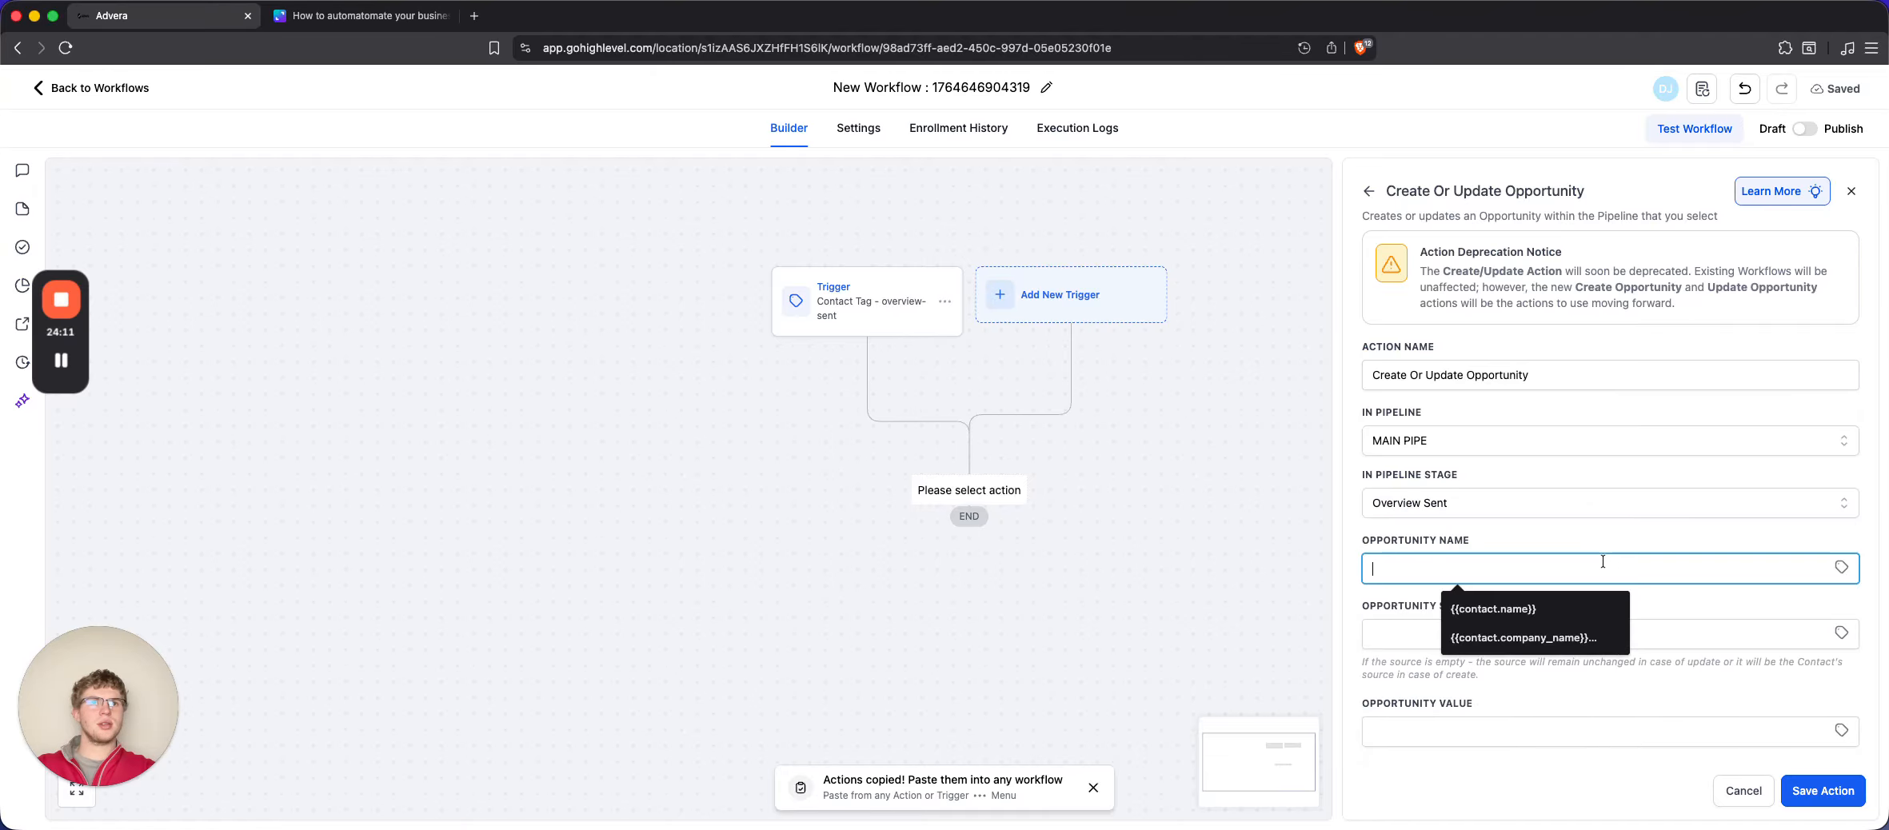
click(1842, 569)
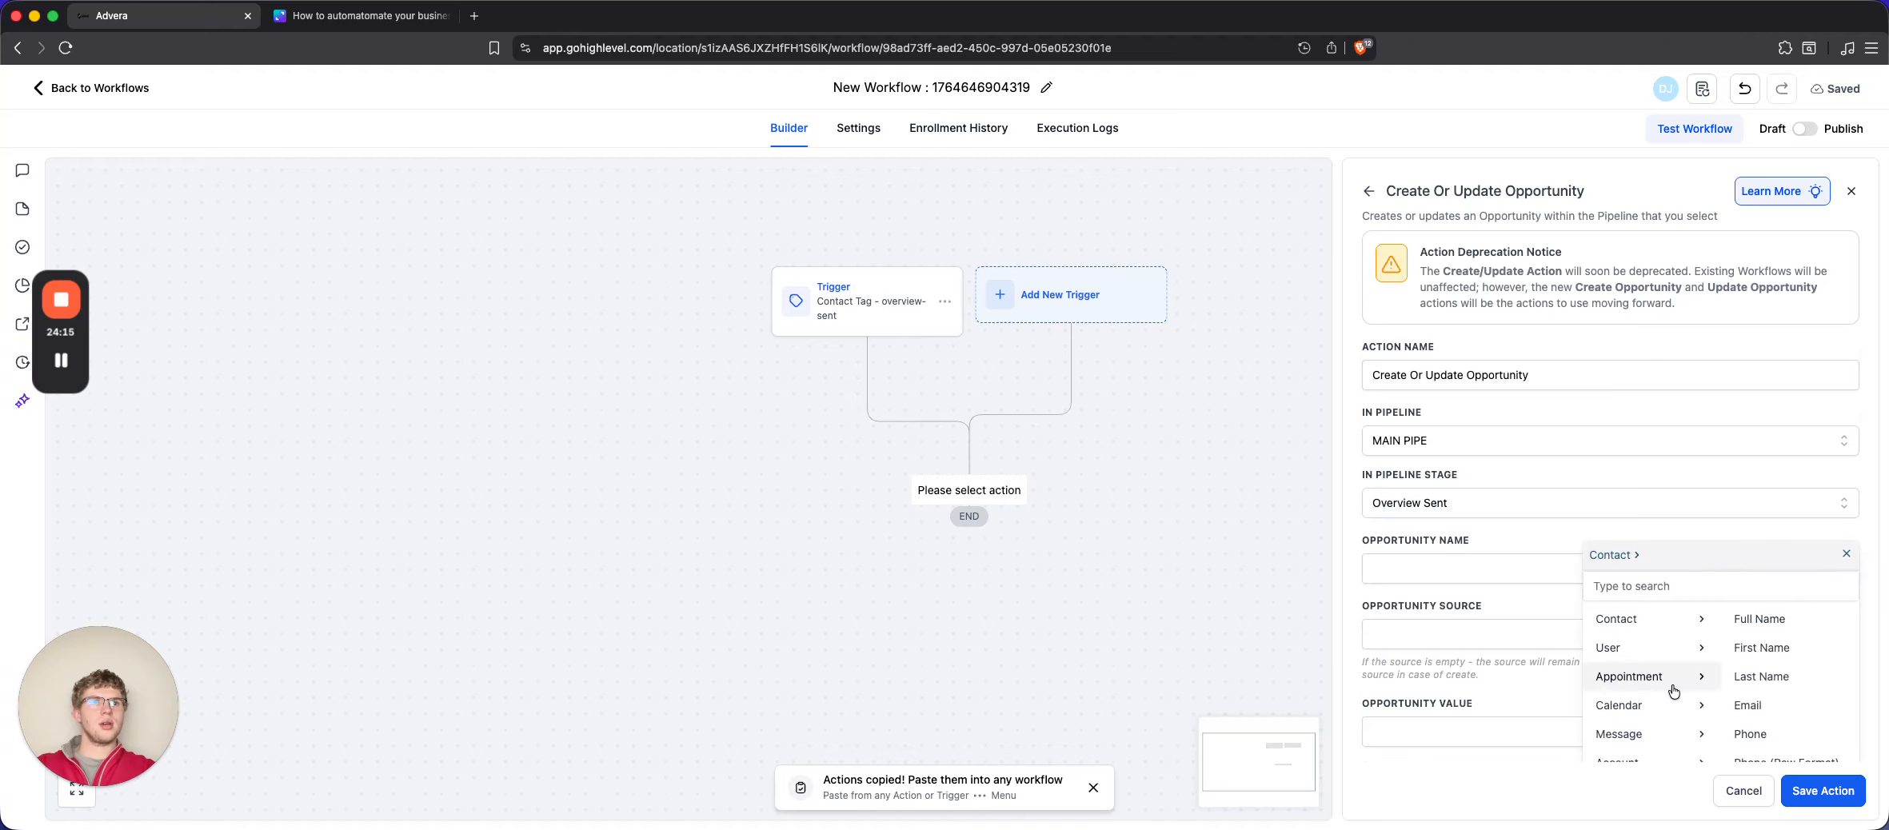
scroll(1648, 676, down, 2)
scroll(1657, 667, down, 1)
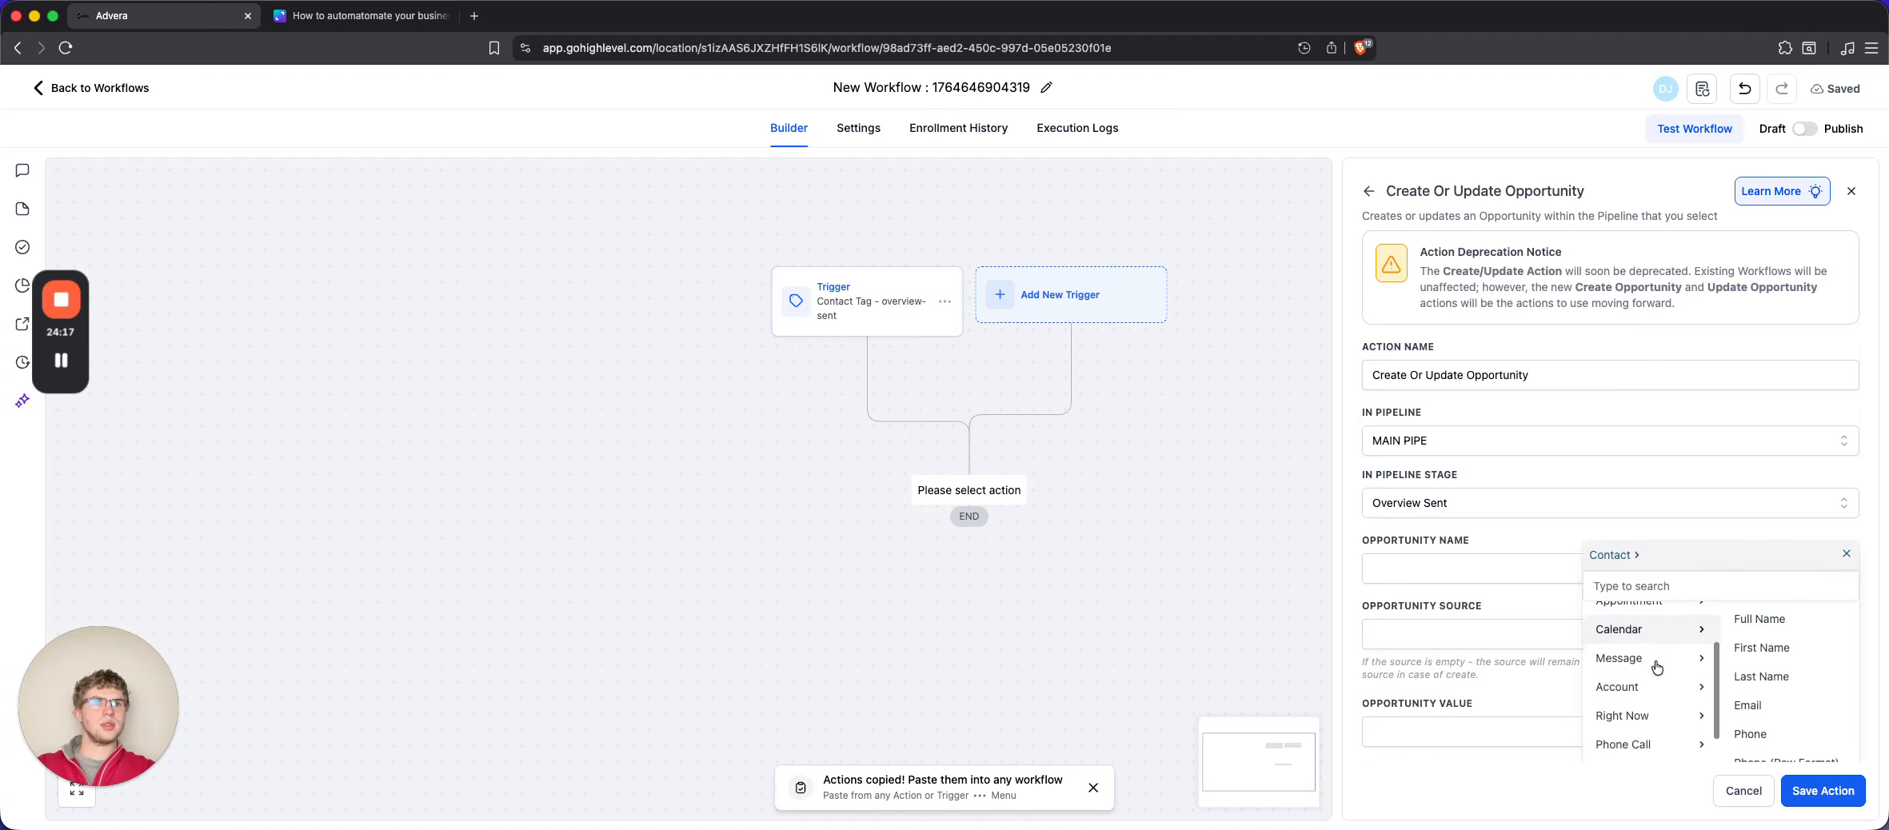
scroll(1657, 668, up, 3)
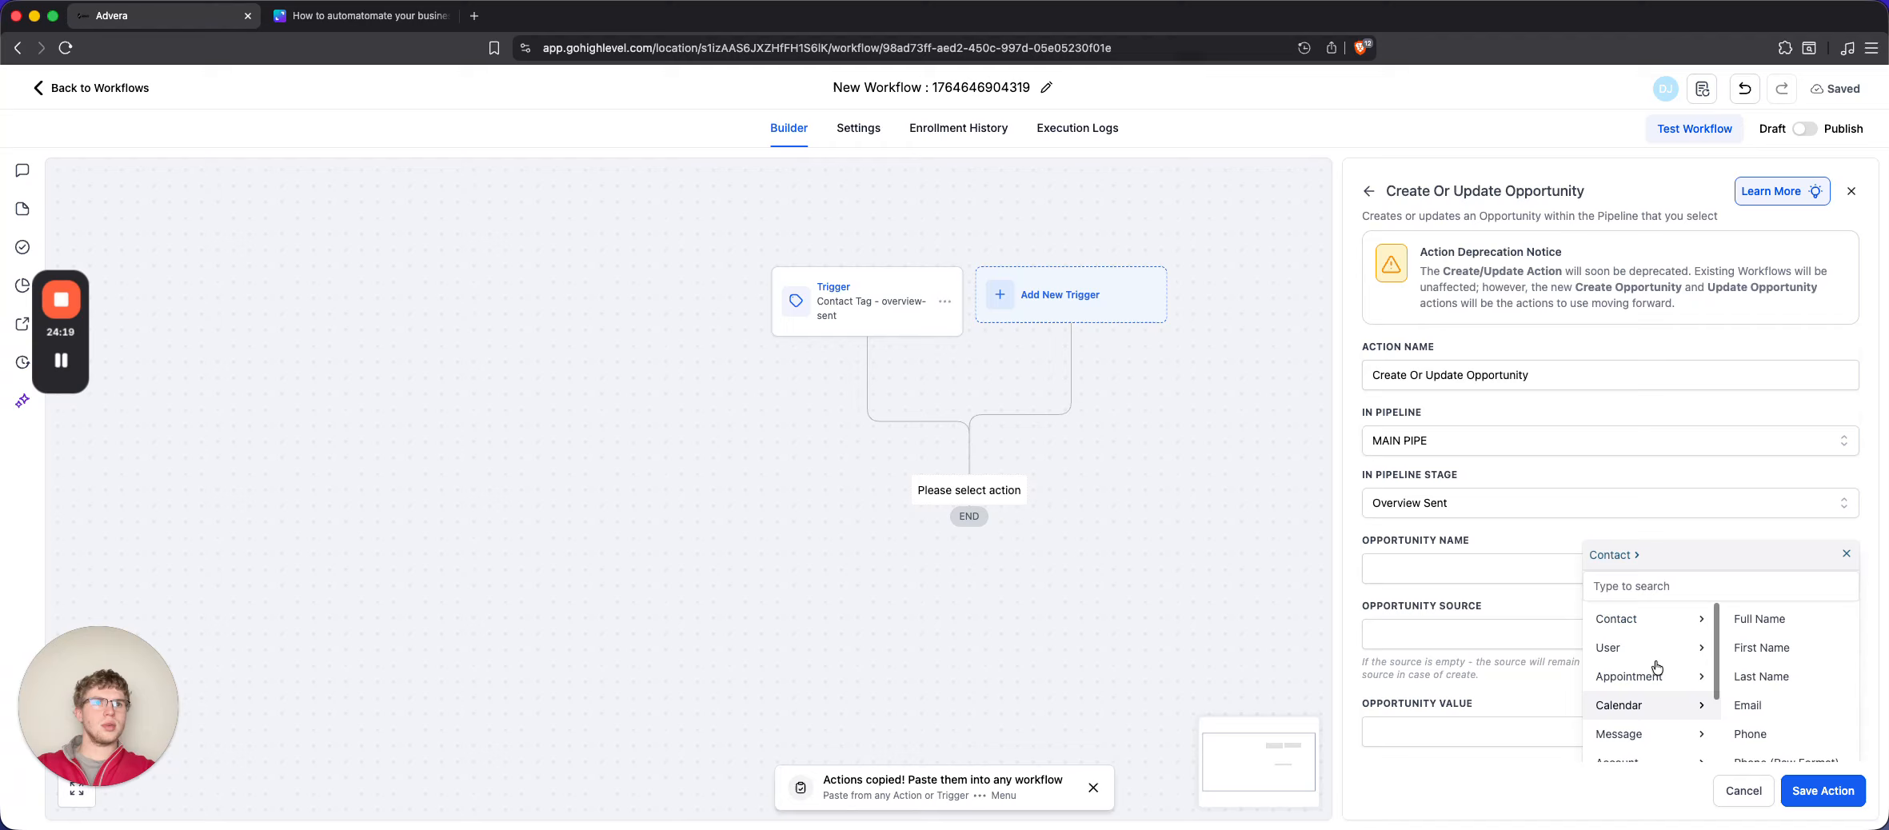
scroll(1772, 680, down, 4)
click(1774, 660)
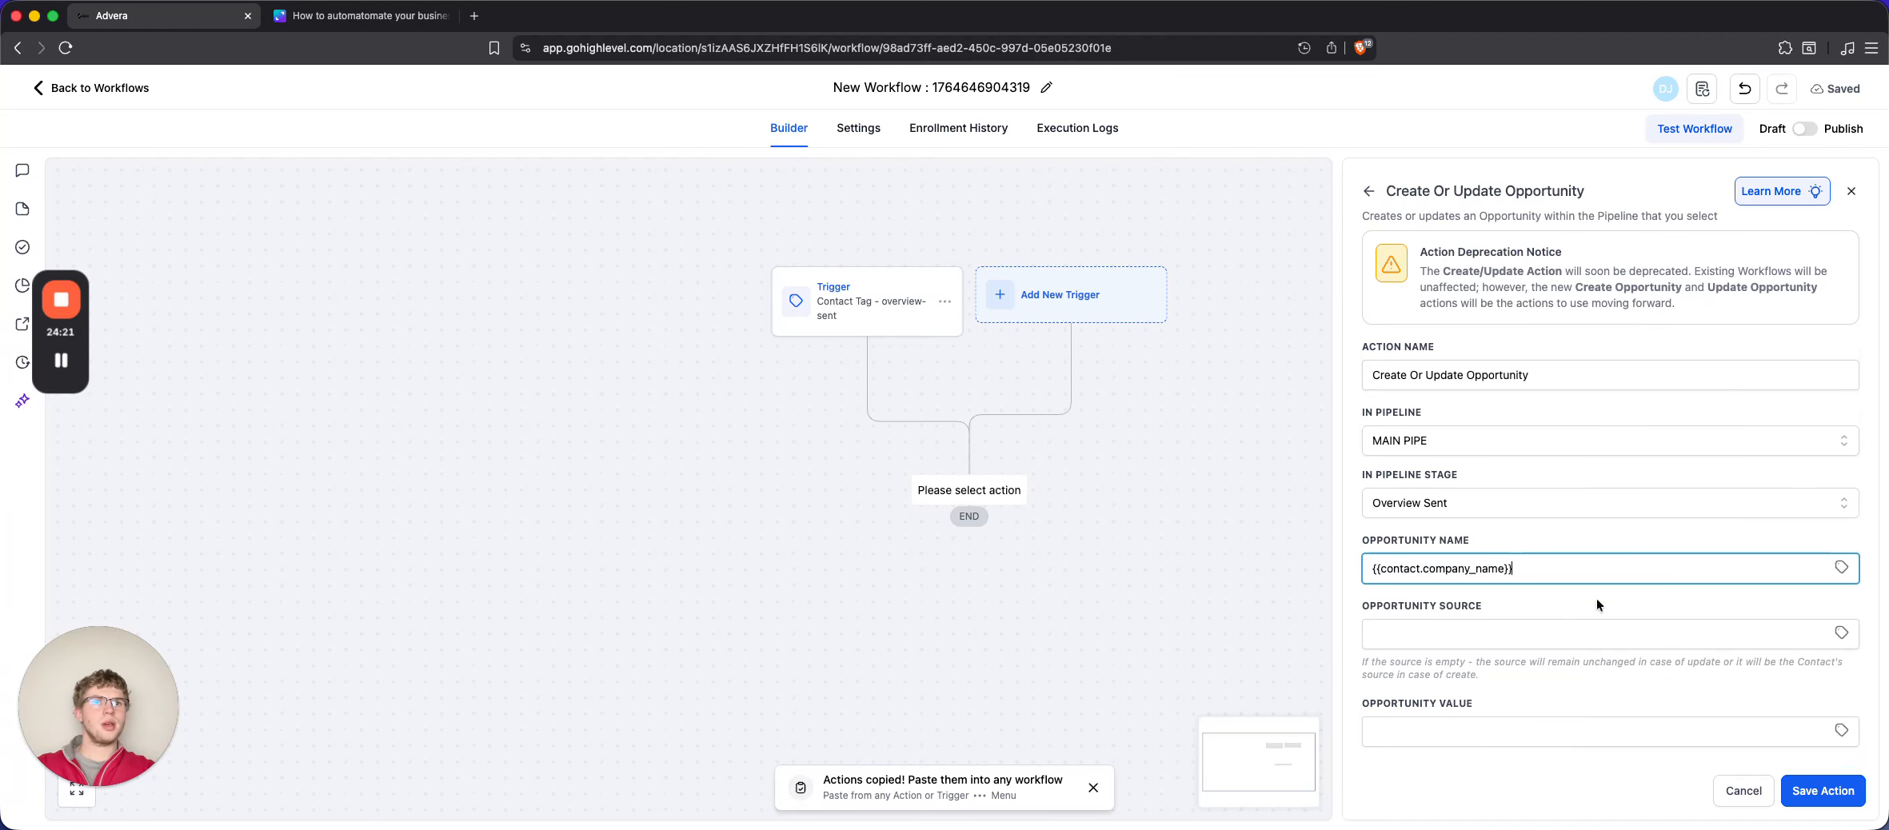
click(1841, 568)
click(1772, 629)
scroll(1479, 623, down, 4)
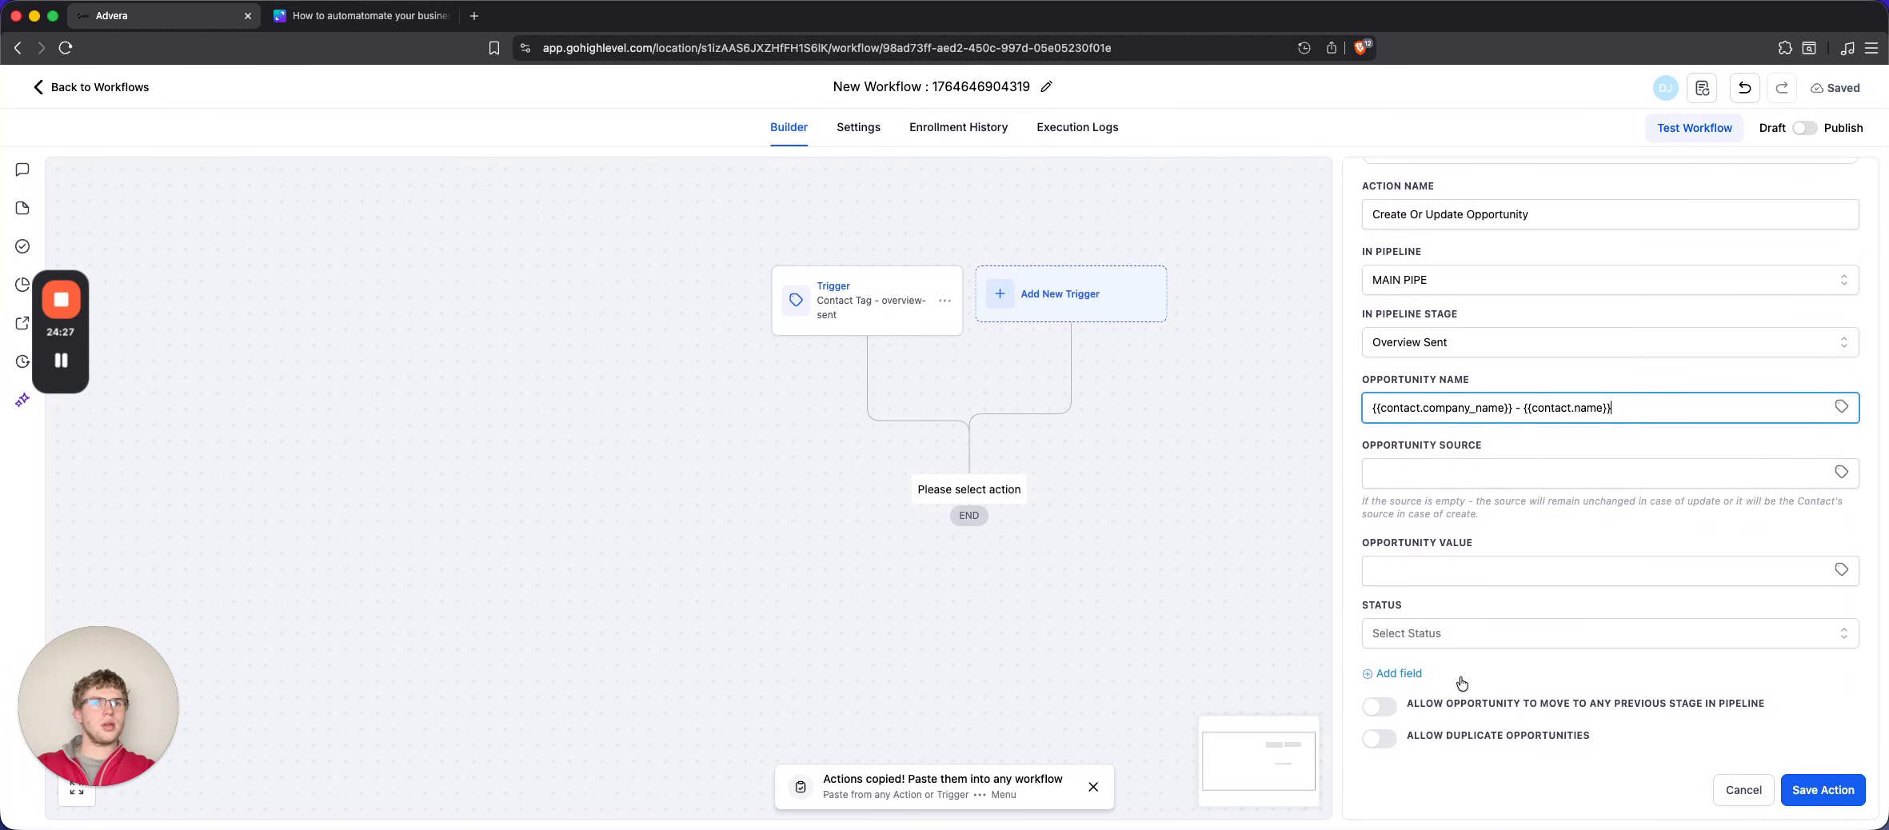
click(1816, 790)
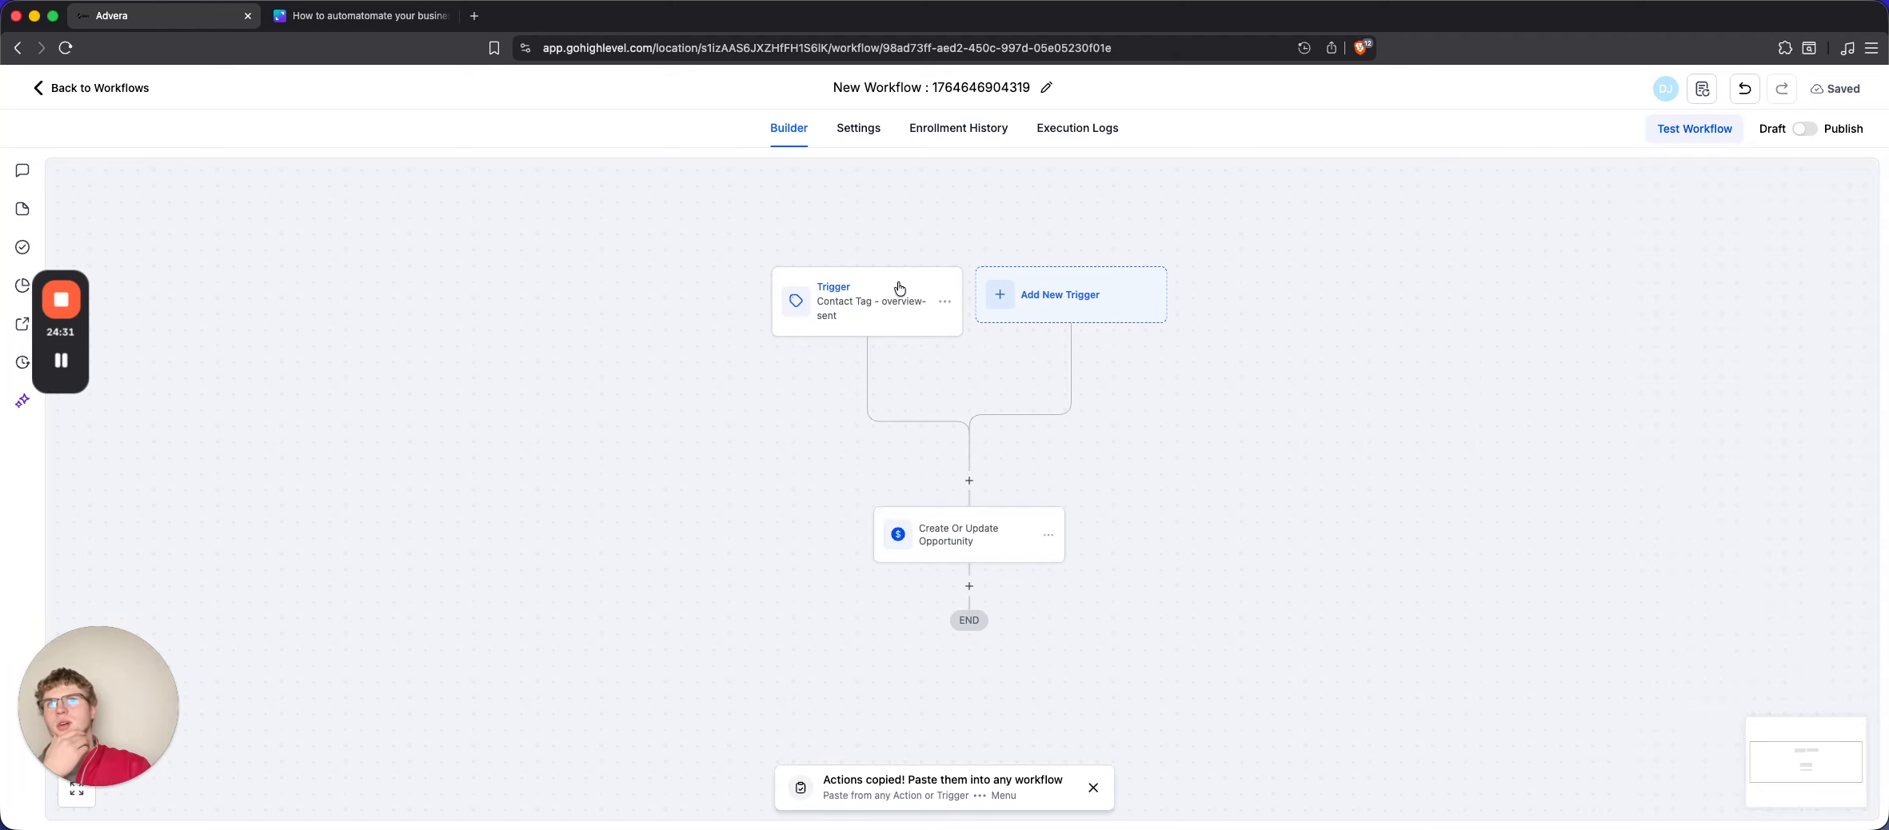
Rename the opportunity action as "Update Opportunity - Overview Sent" and save it
click(1004, 540)
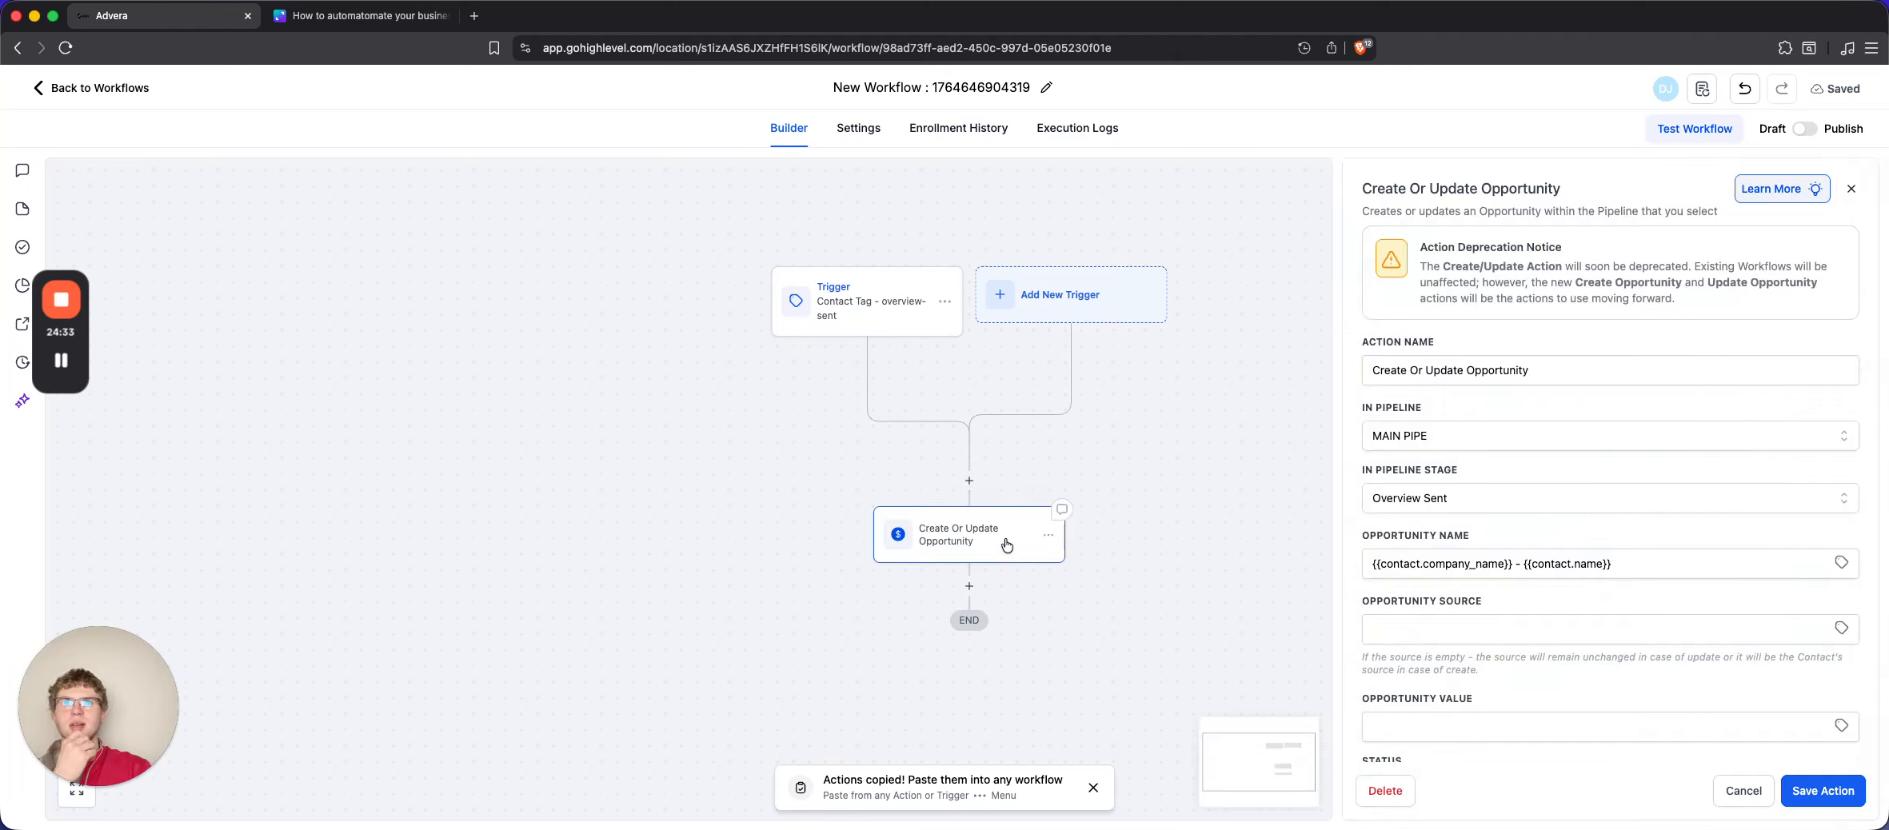
click(1429, 373)
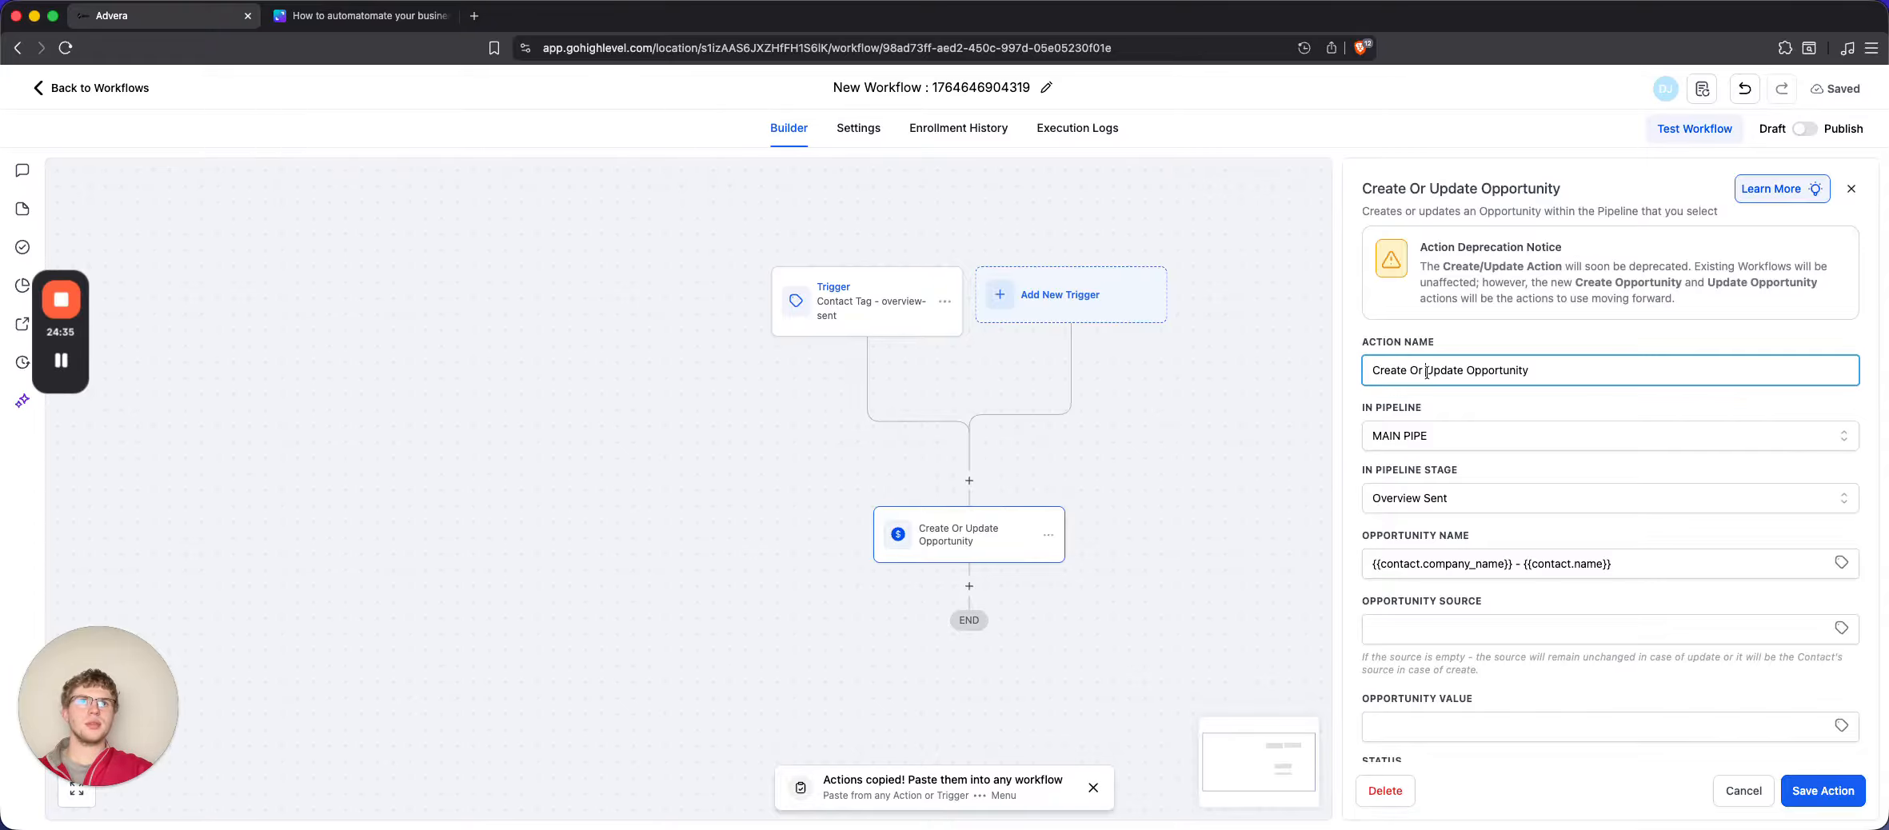
drag(1427, 374, 1344, 380)
key(BackSpace)
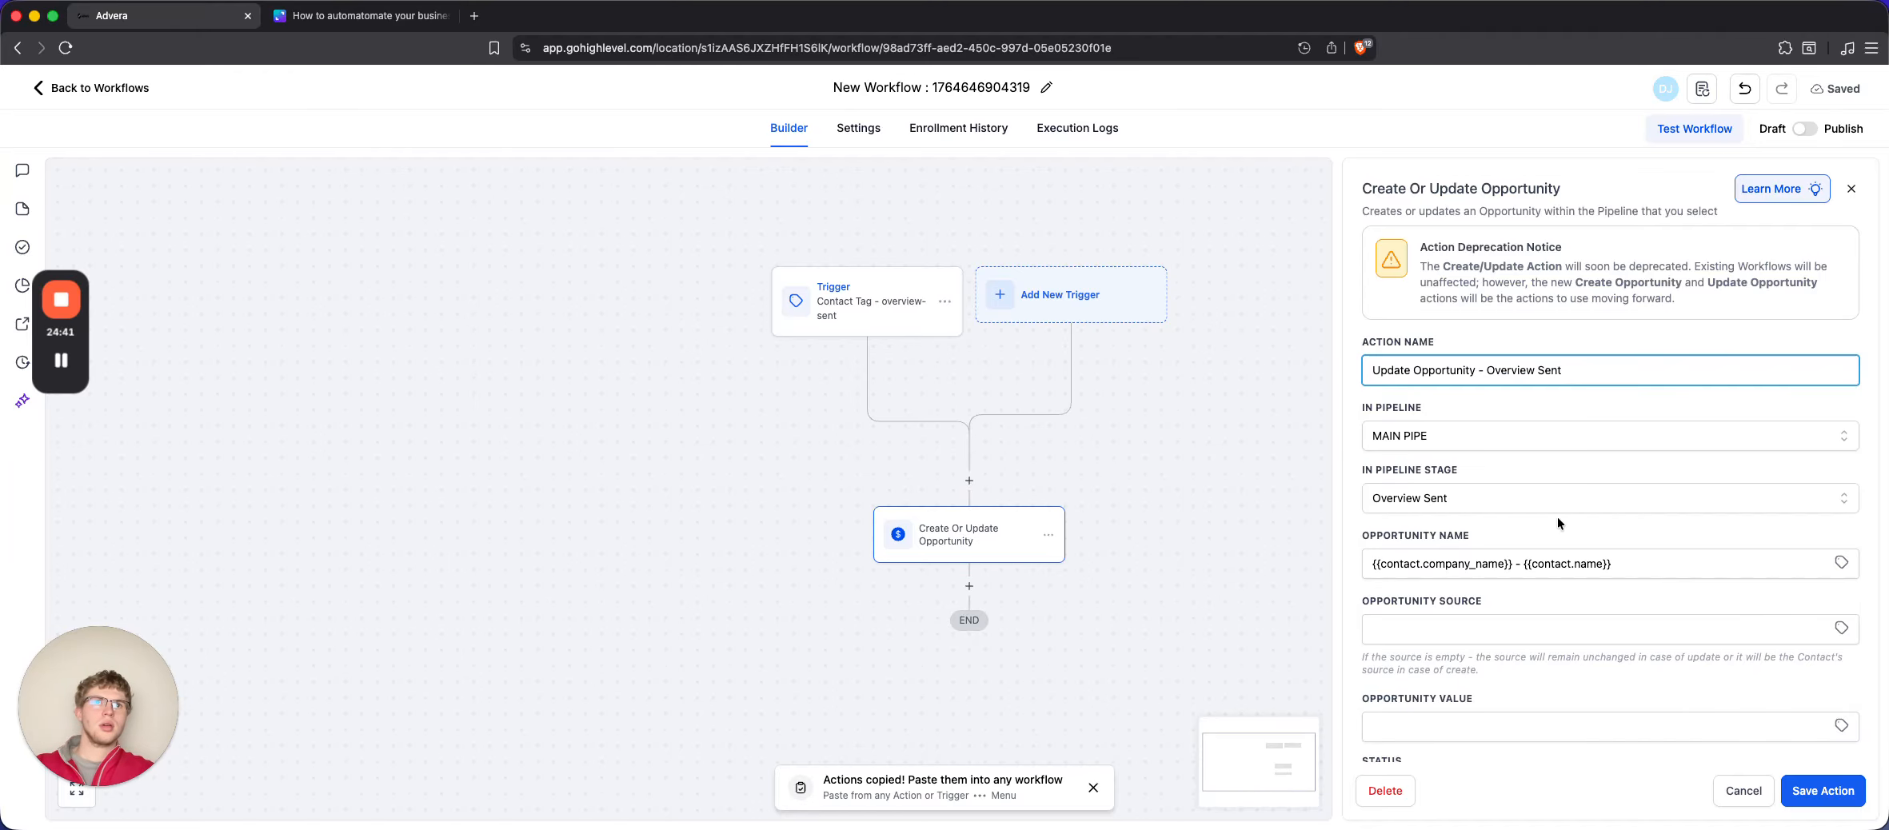
scroll(1558, 524, down, 5)
click(1822, 790)
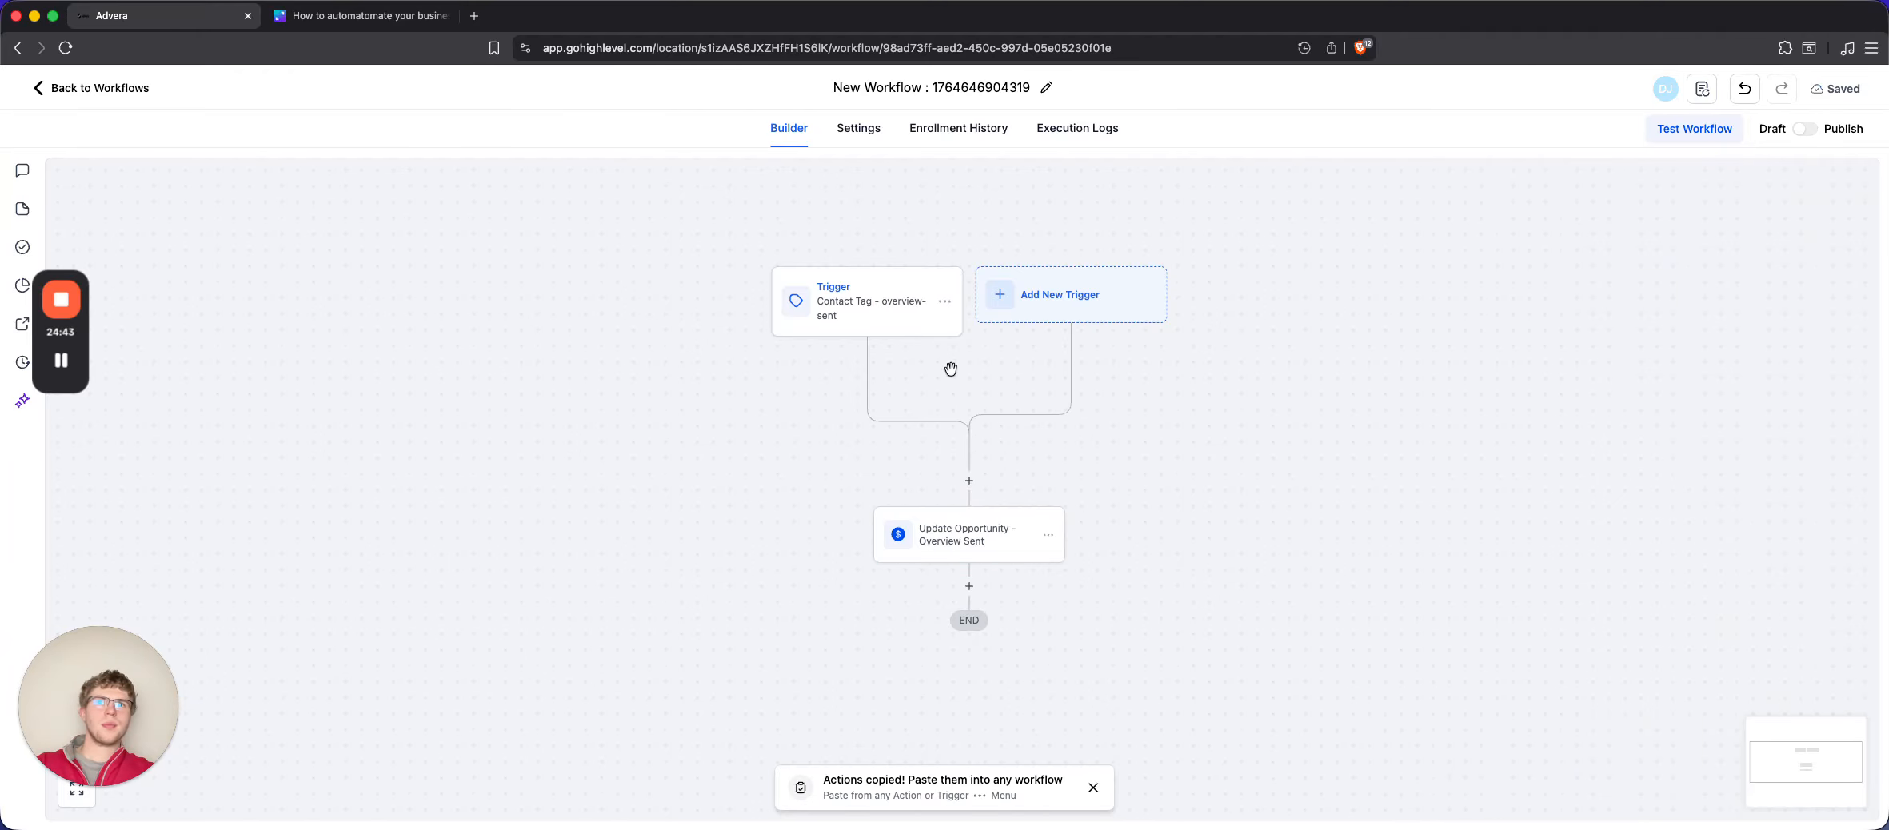
Rename the workflow as "overview tag → overview sent in pipeline"
scroll(943, 541, down, 1)
scroll(942, 537, up, 1)
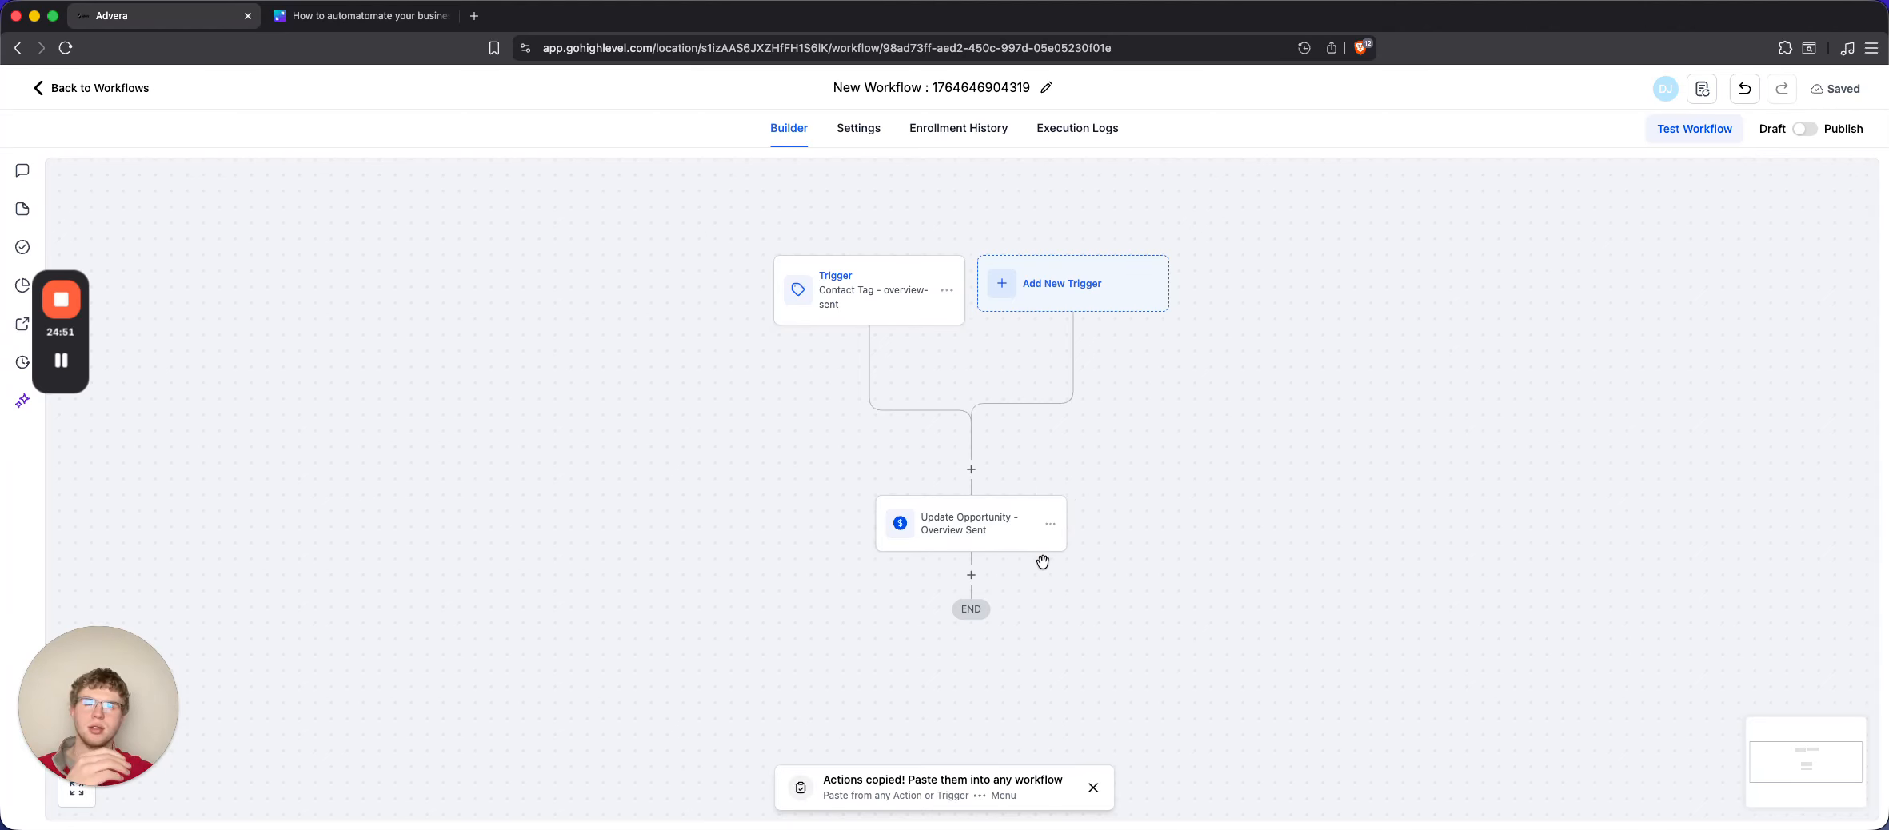
click(970, 82)
text(f)
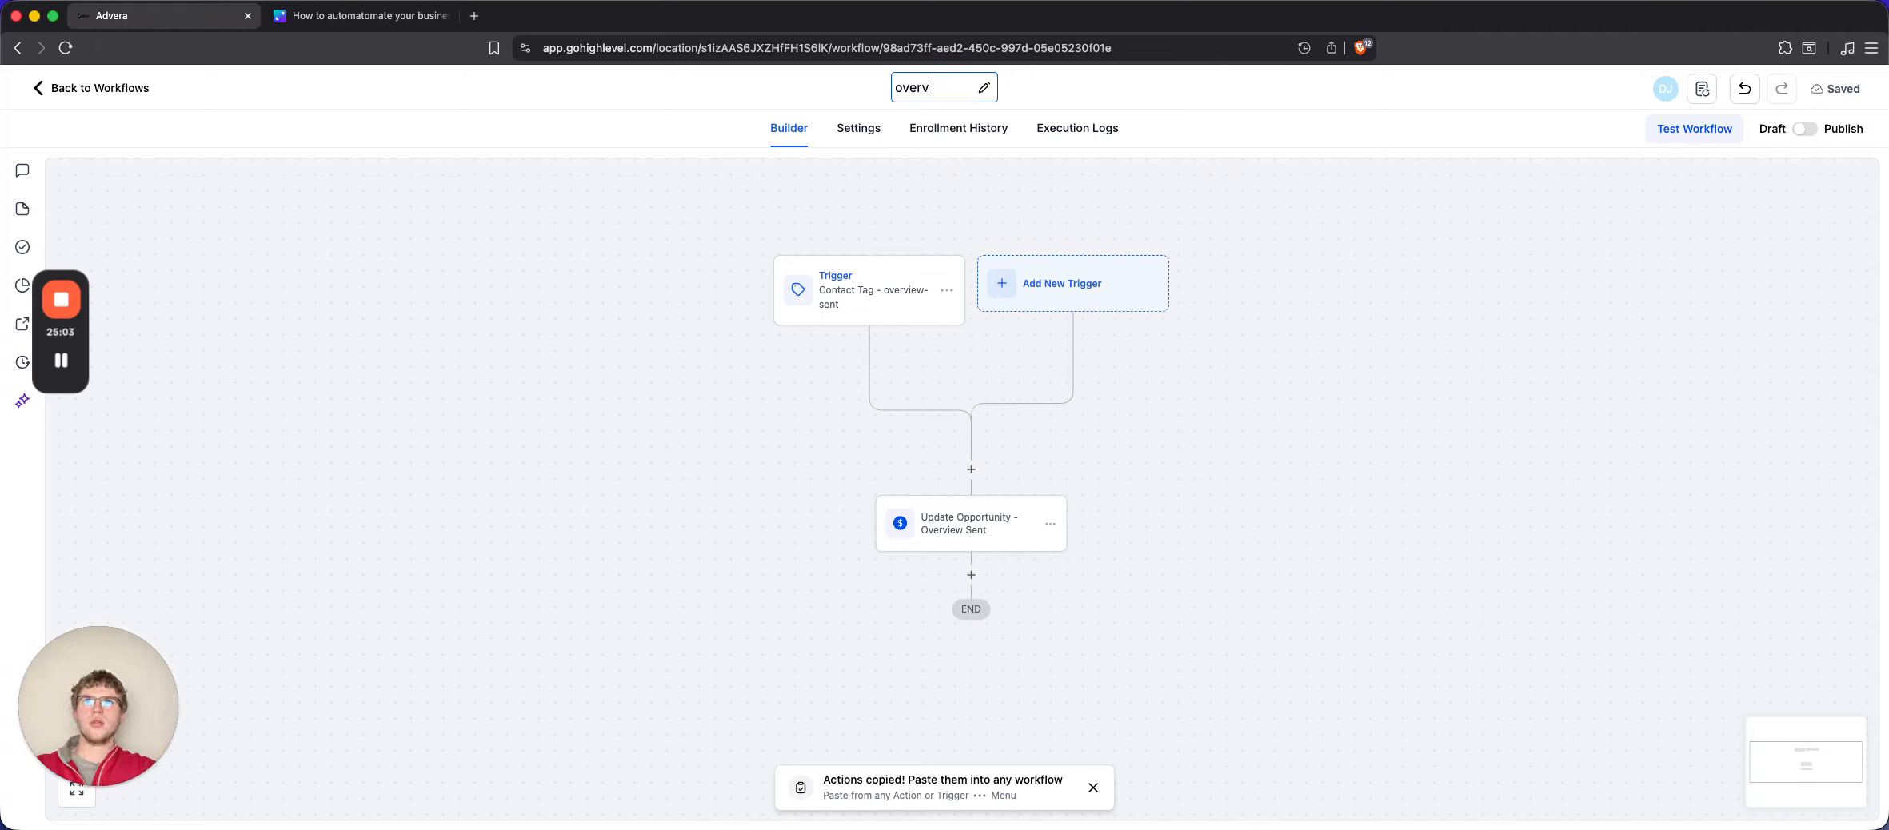
text(tag →)
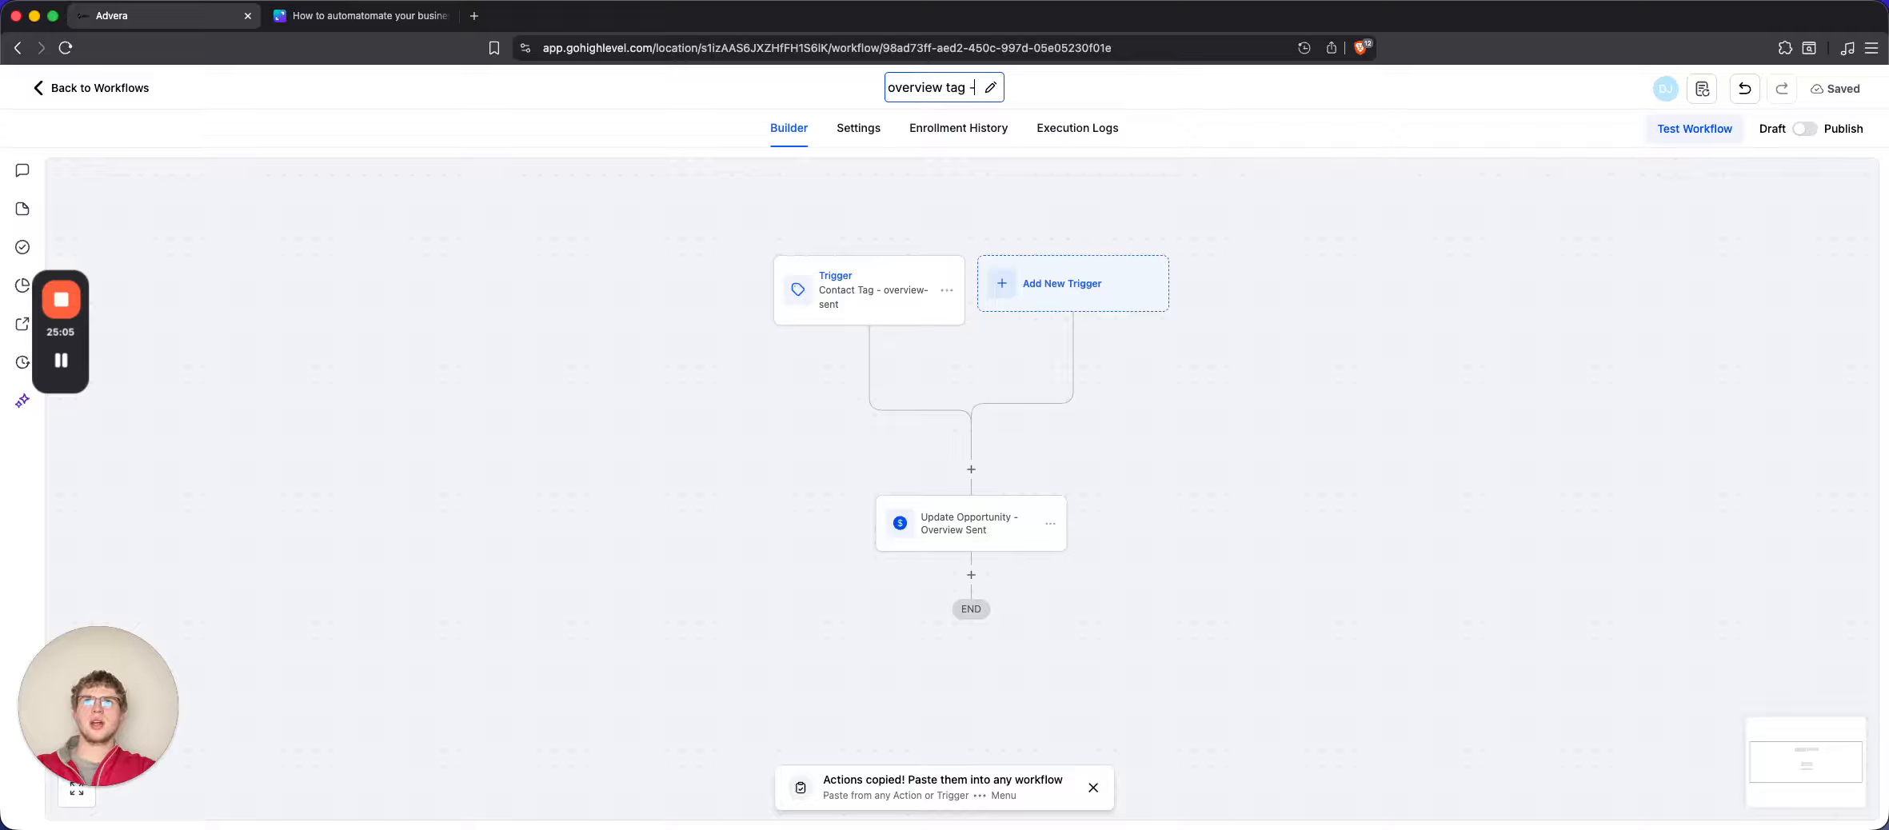
text( overv)
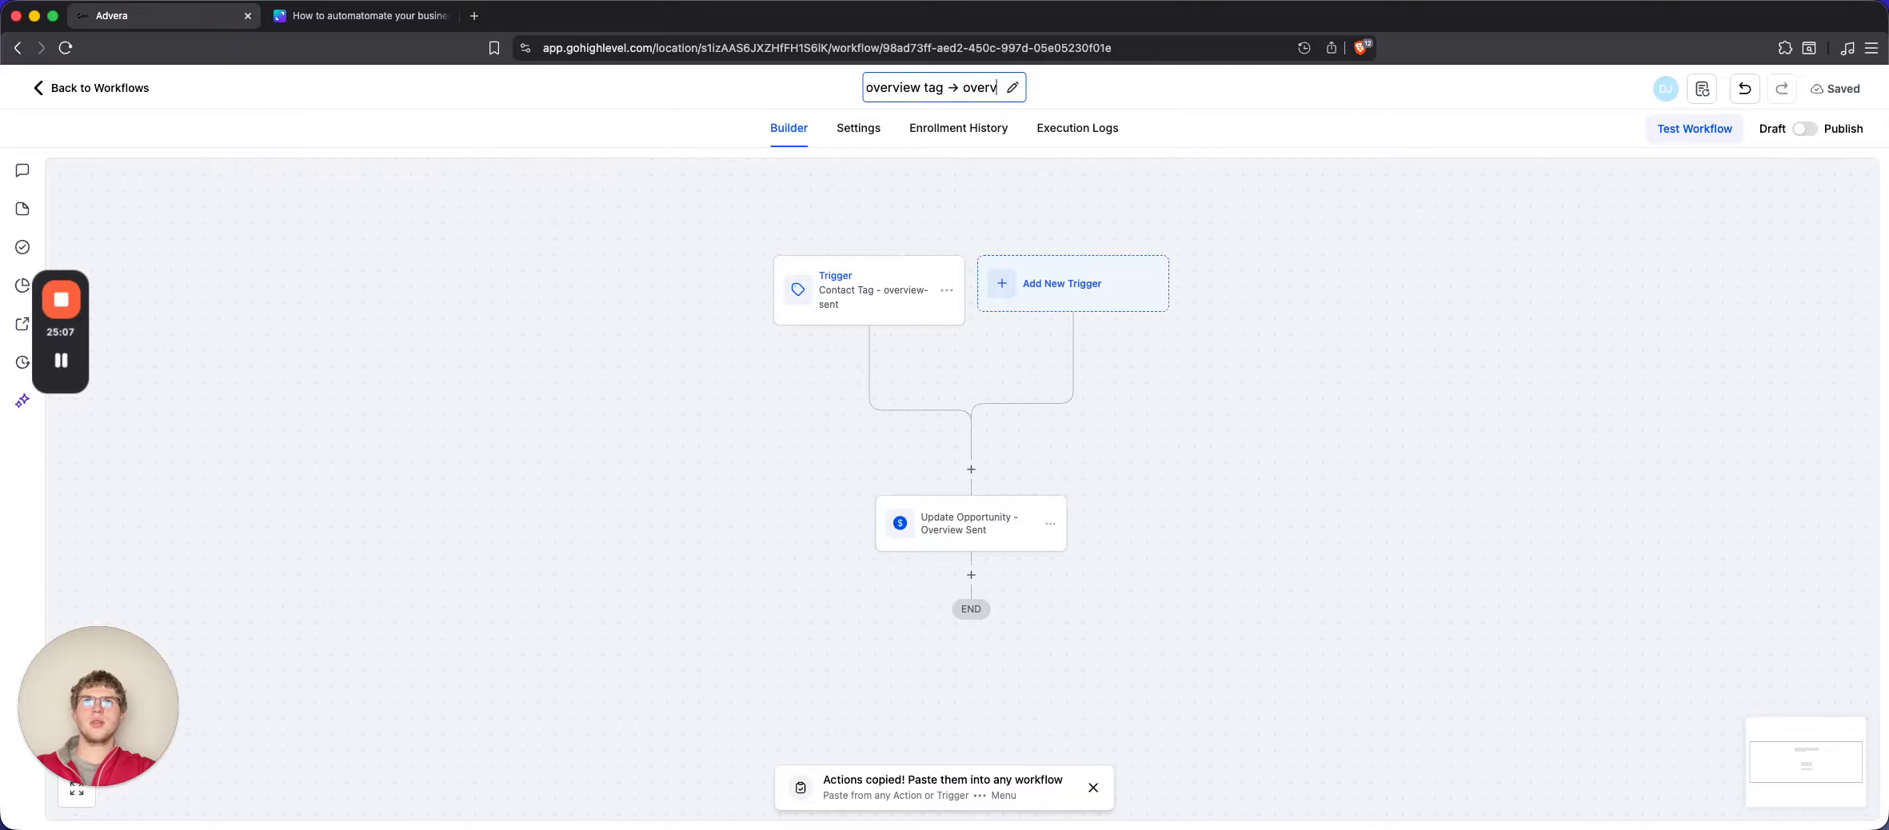
text(iew sent in pipel)
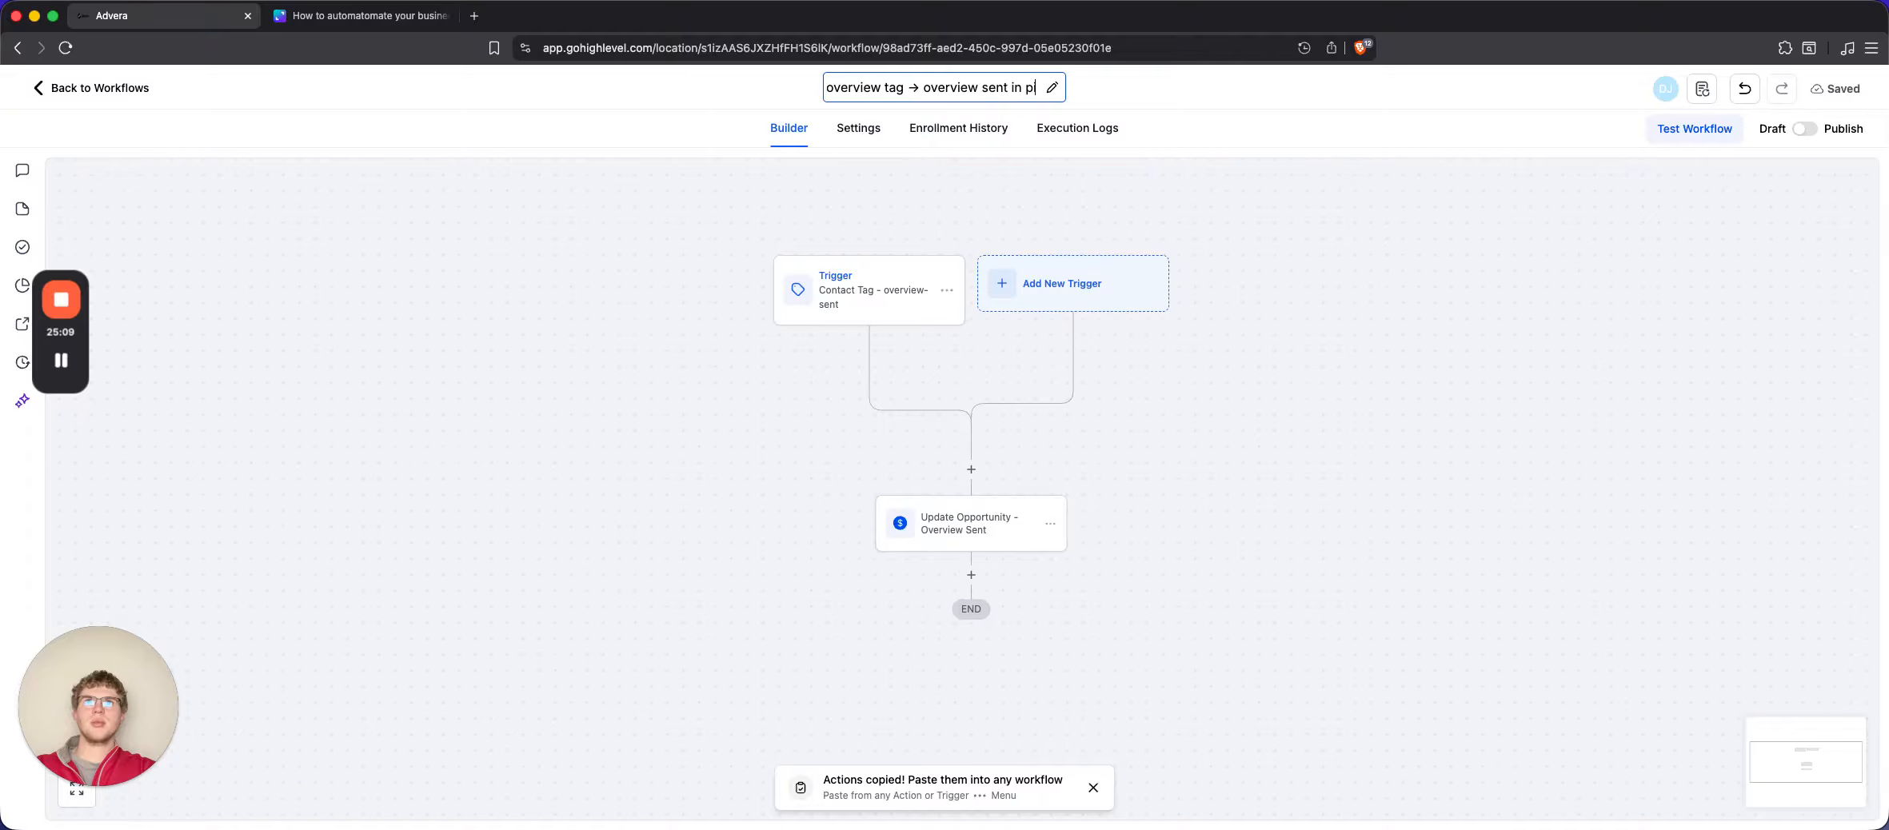
text(ine)
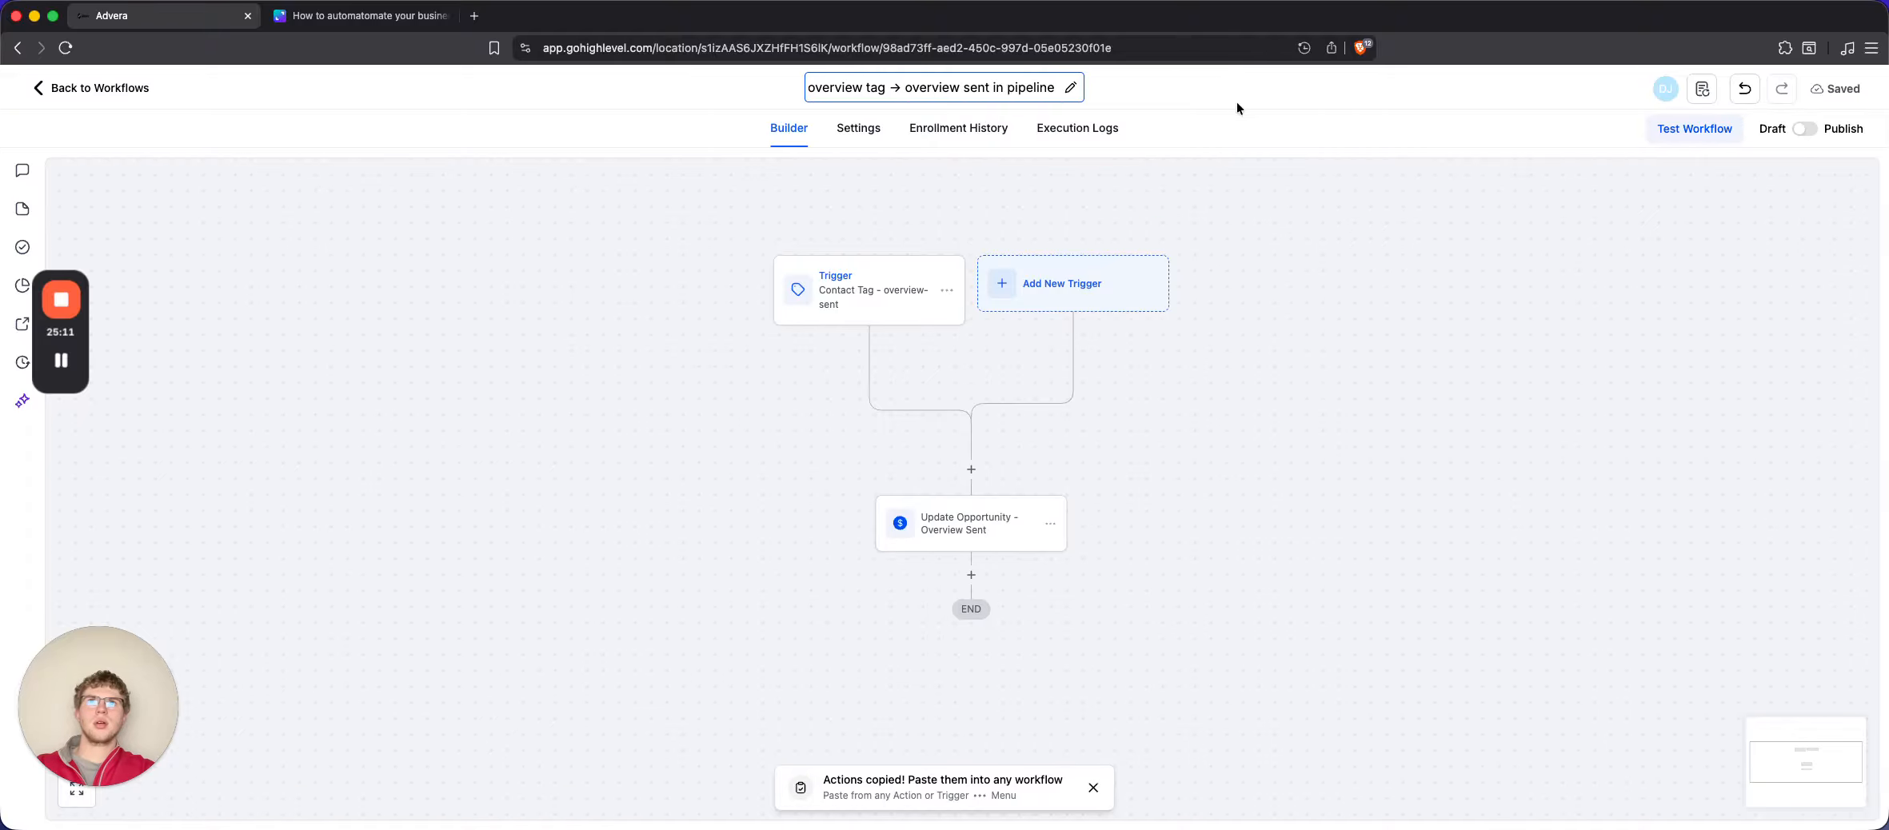
click(1211, 224)
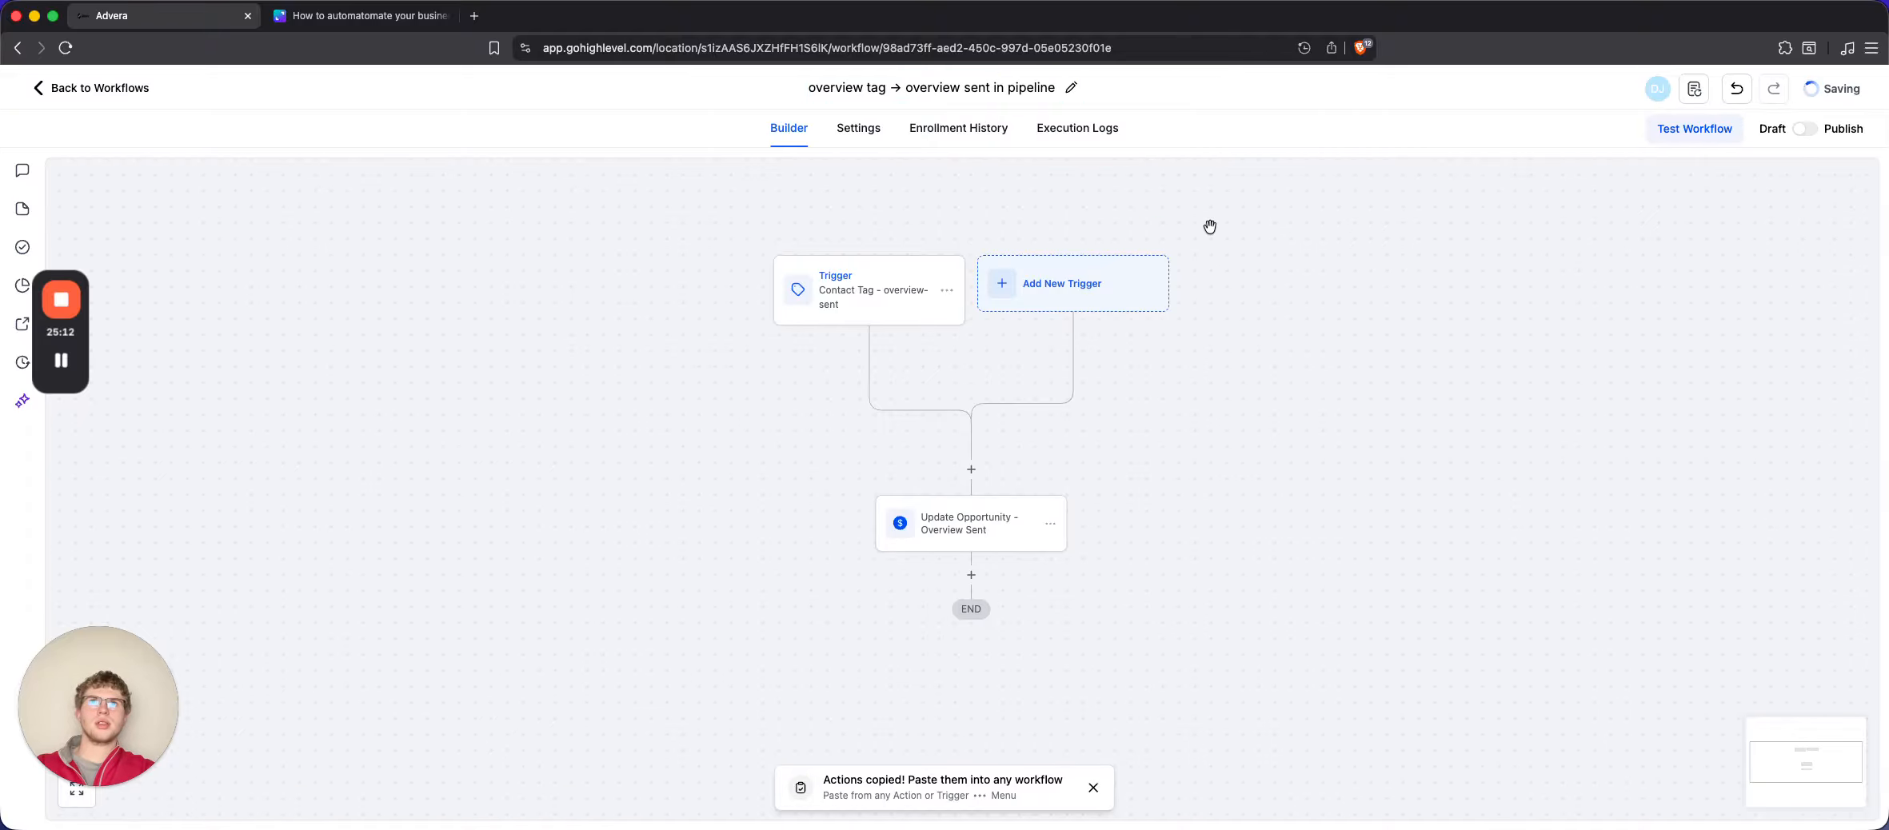
Return to the workflow list and create a new workflow from scratch
click(42, 88)
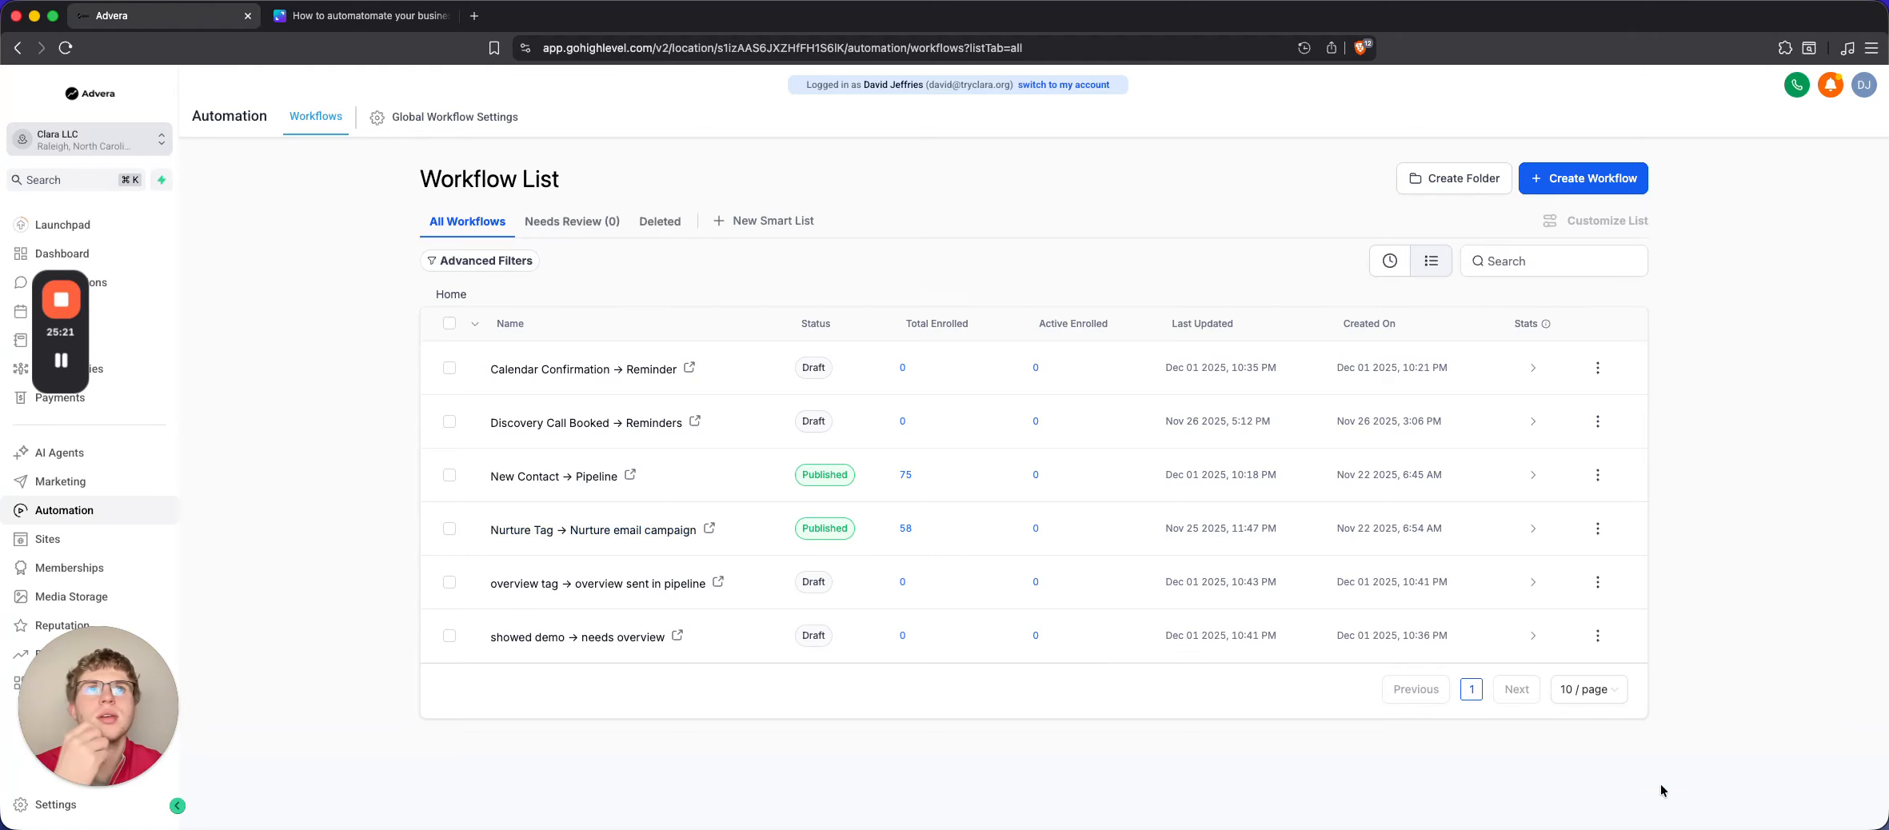
click(1564, 172)
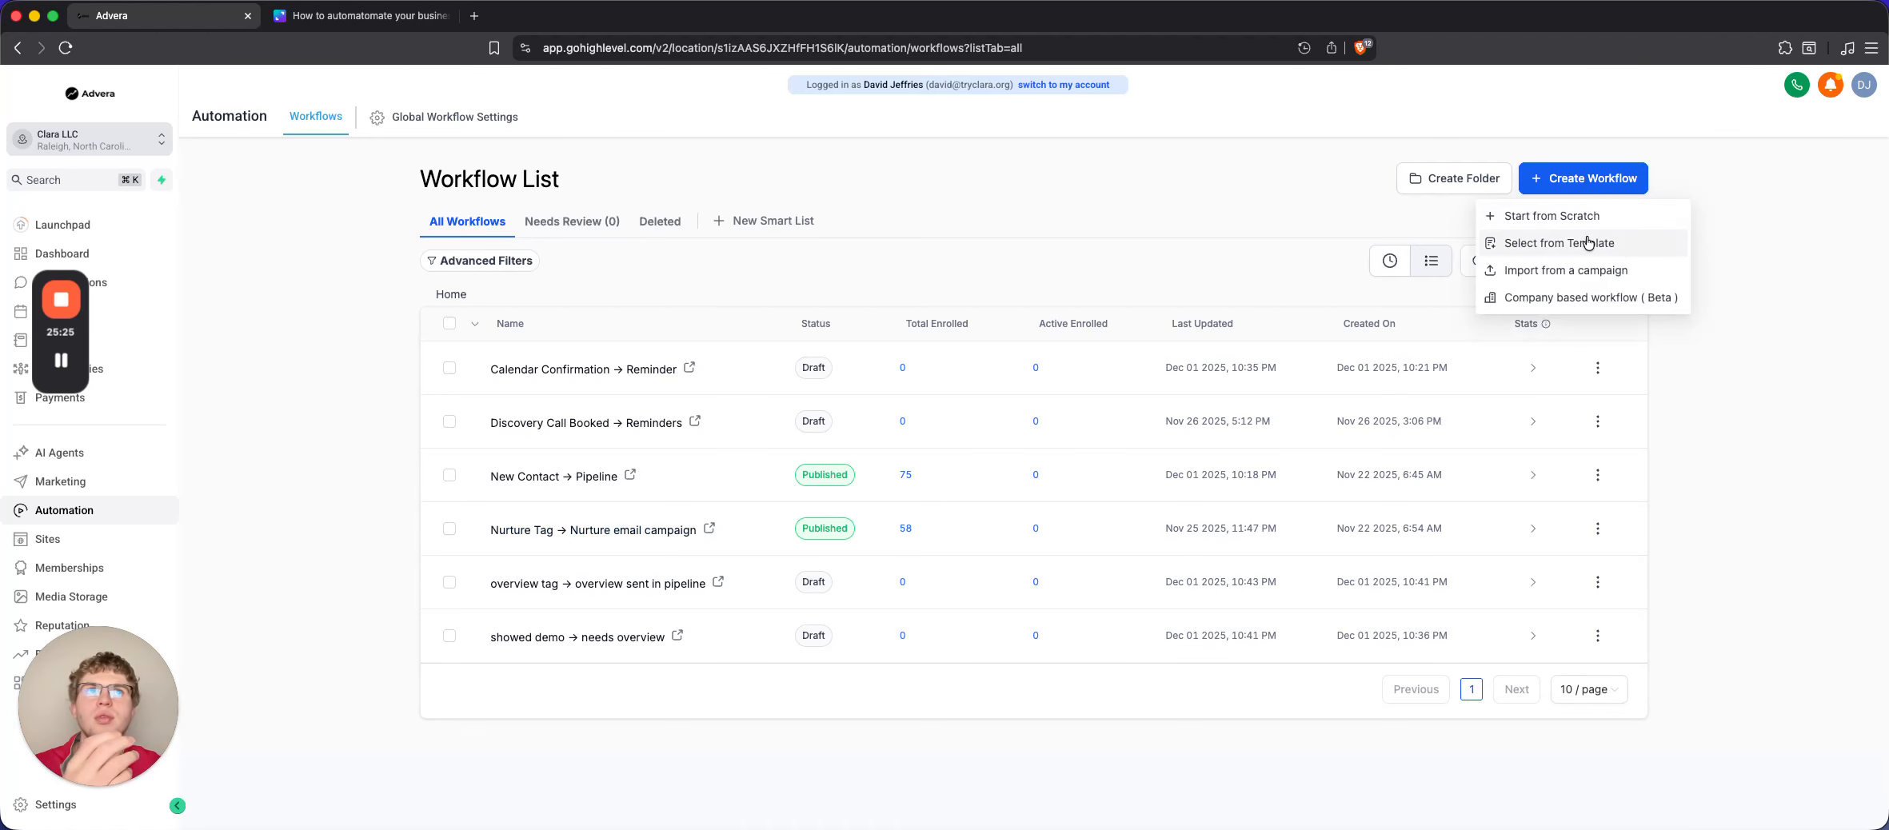
click(1556, 216)
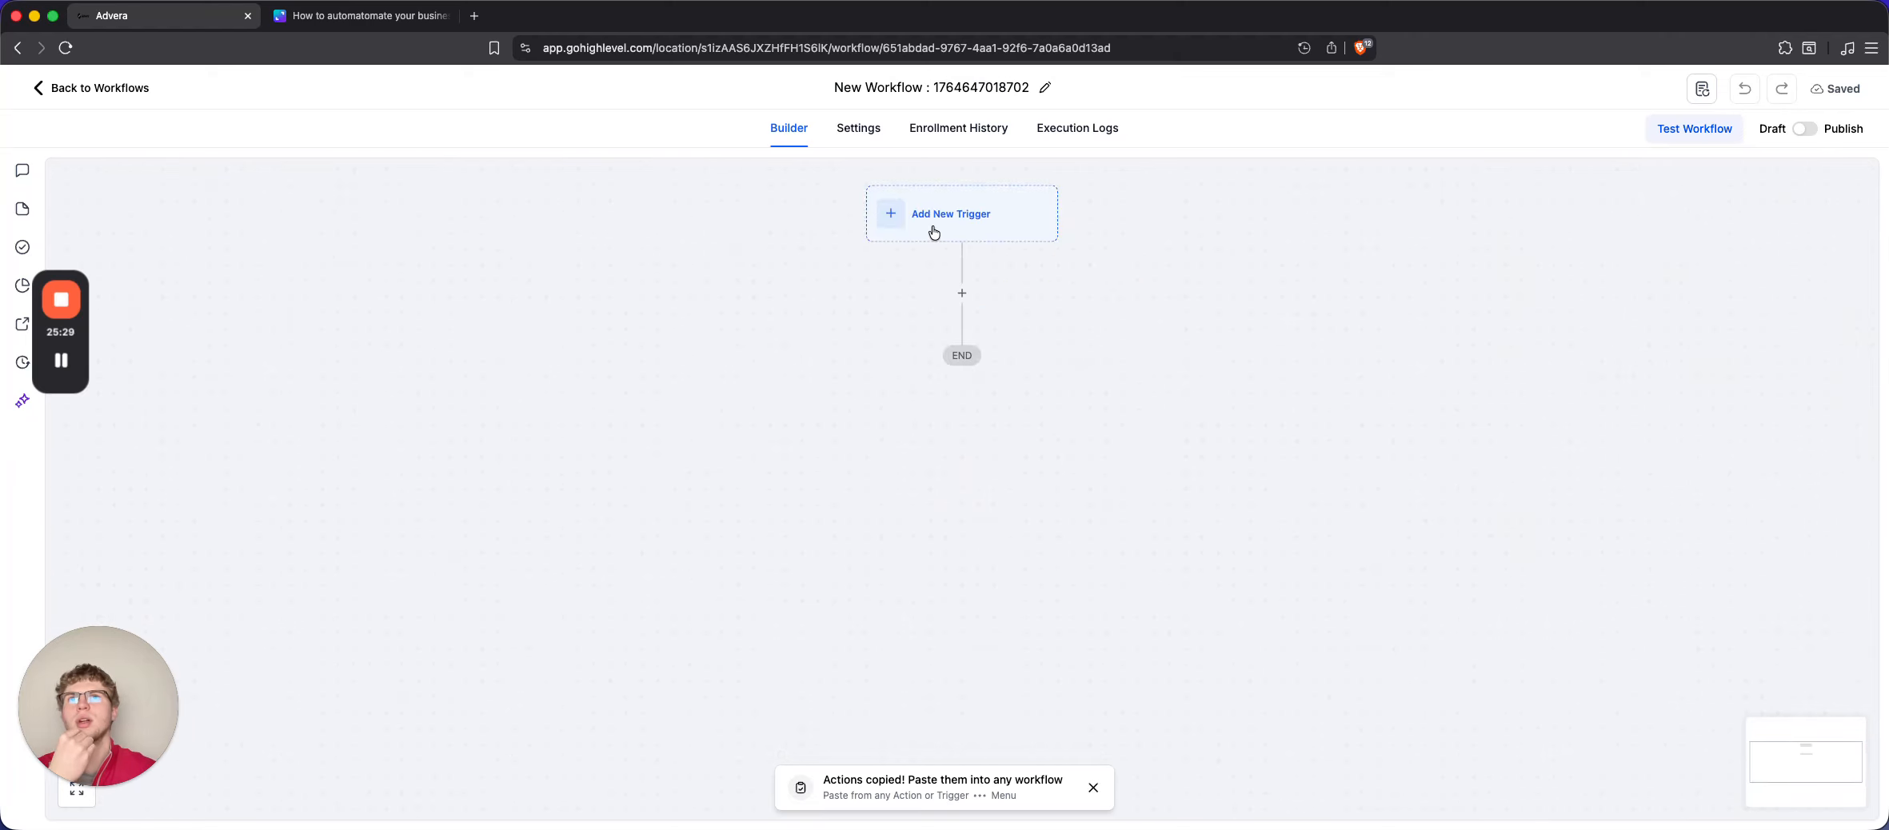
Add a Pipeline Stage Changed trigger with an In pipeline filter set to MAIN PIPE
click(937, 232)
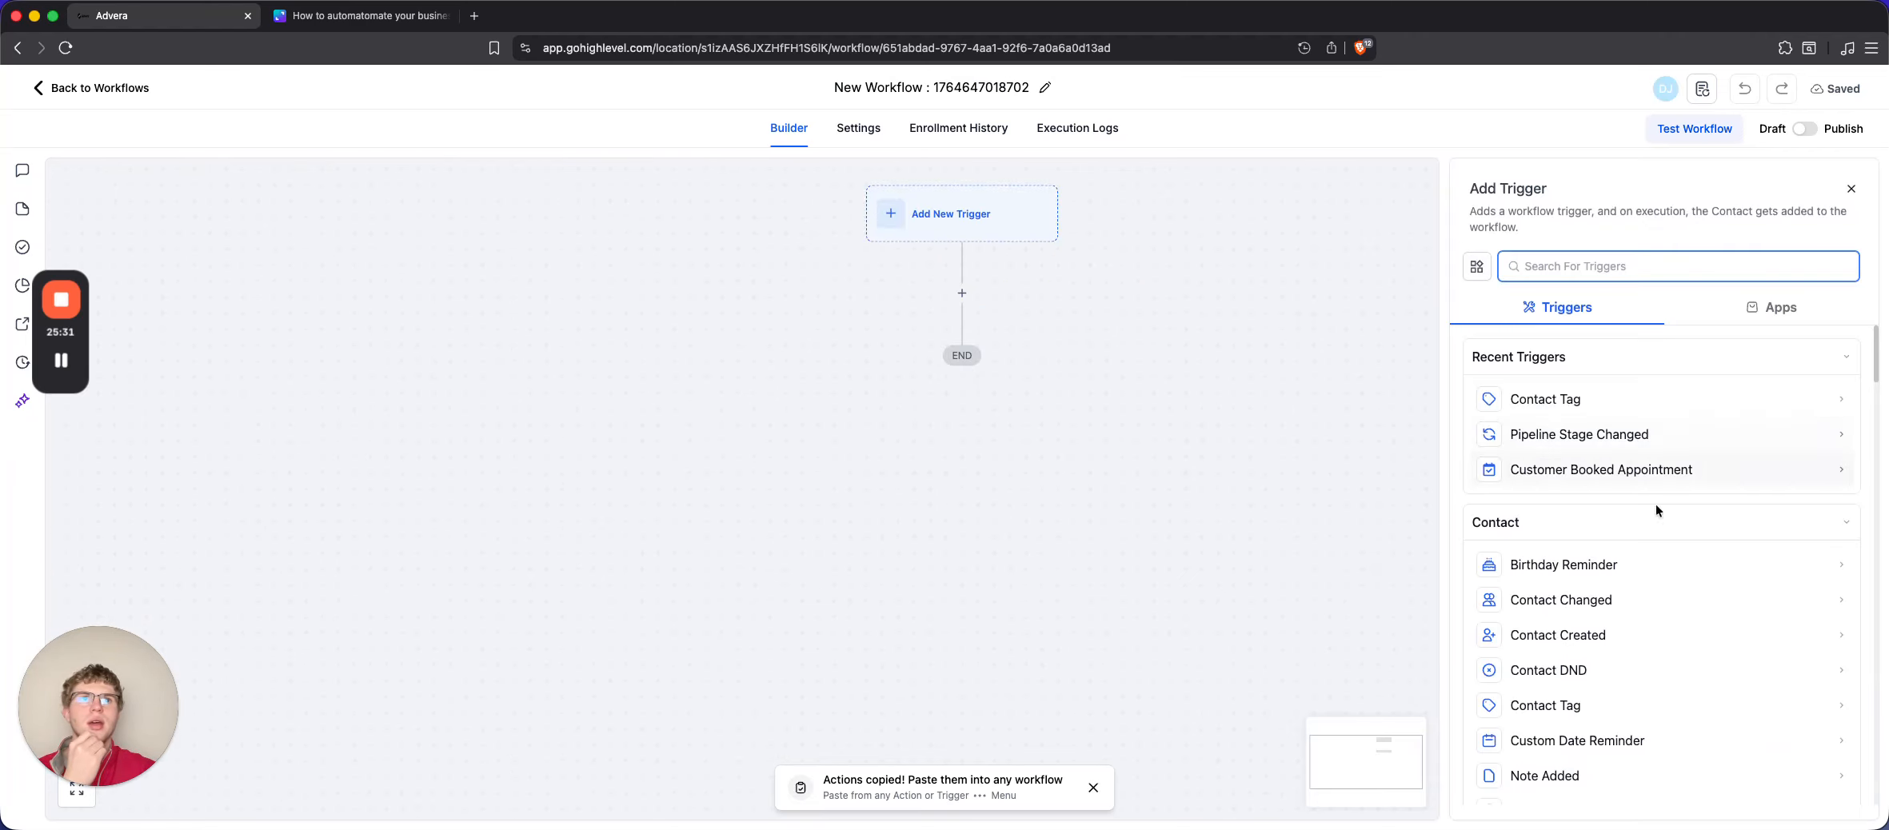
scroll(1657, 512, down, 2)
scroll(1648, 504, up, 2)
click(1628, 429)
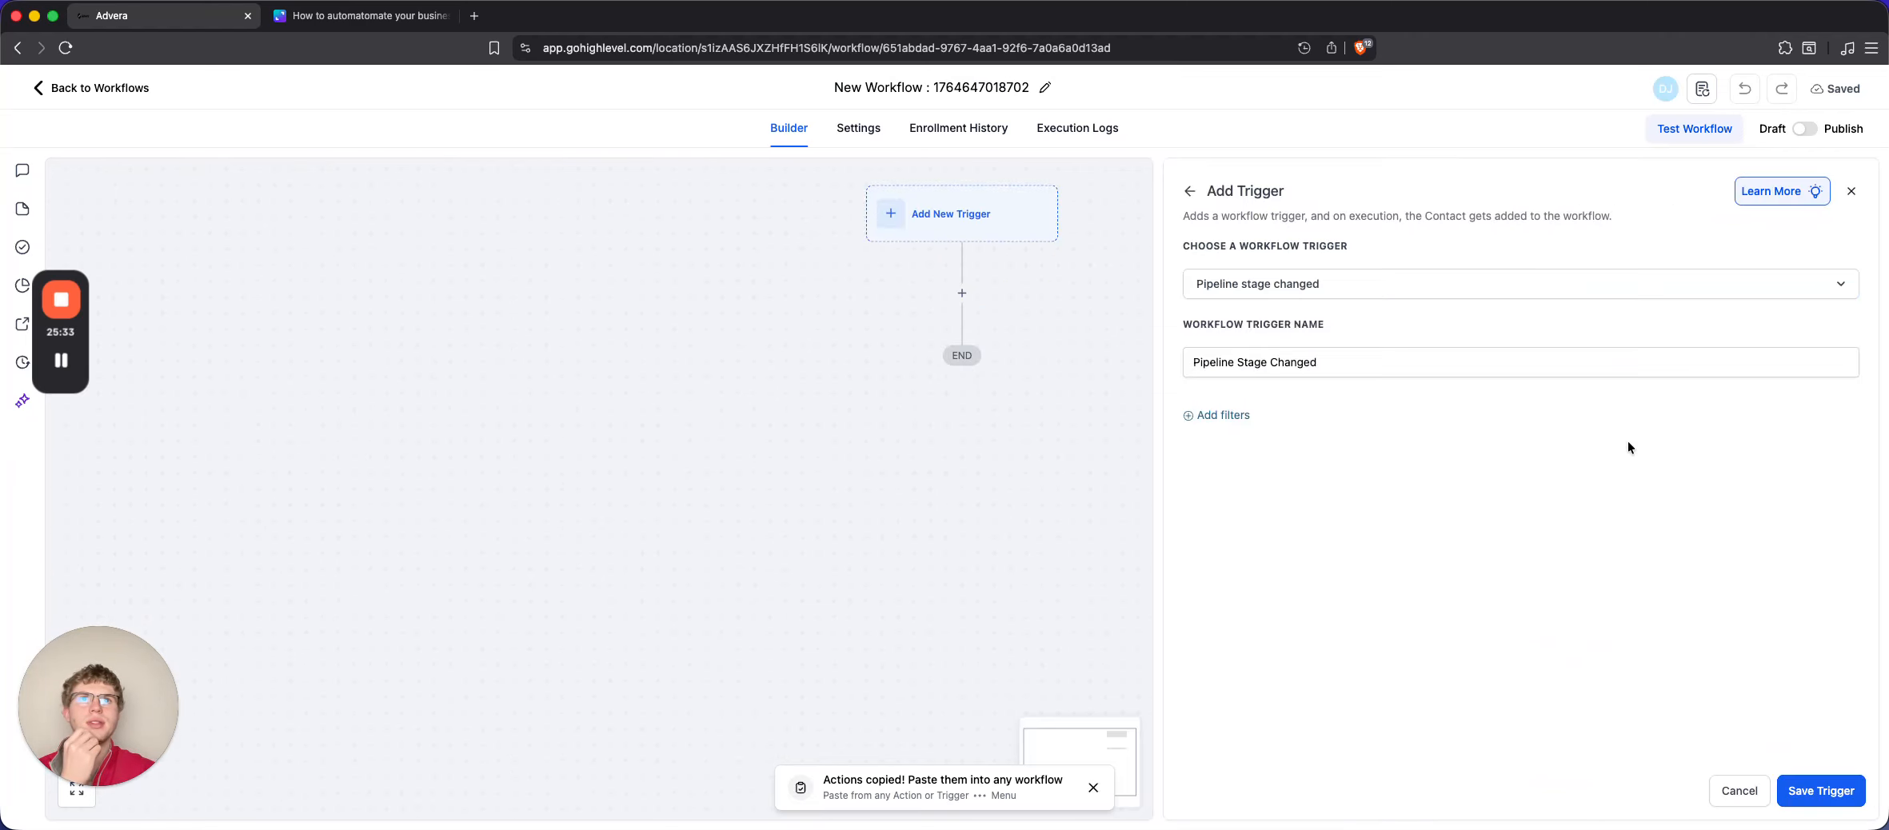
click(1229, 417)
click(1263, 442)
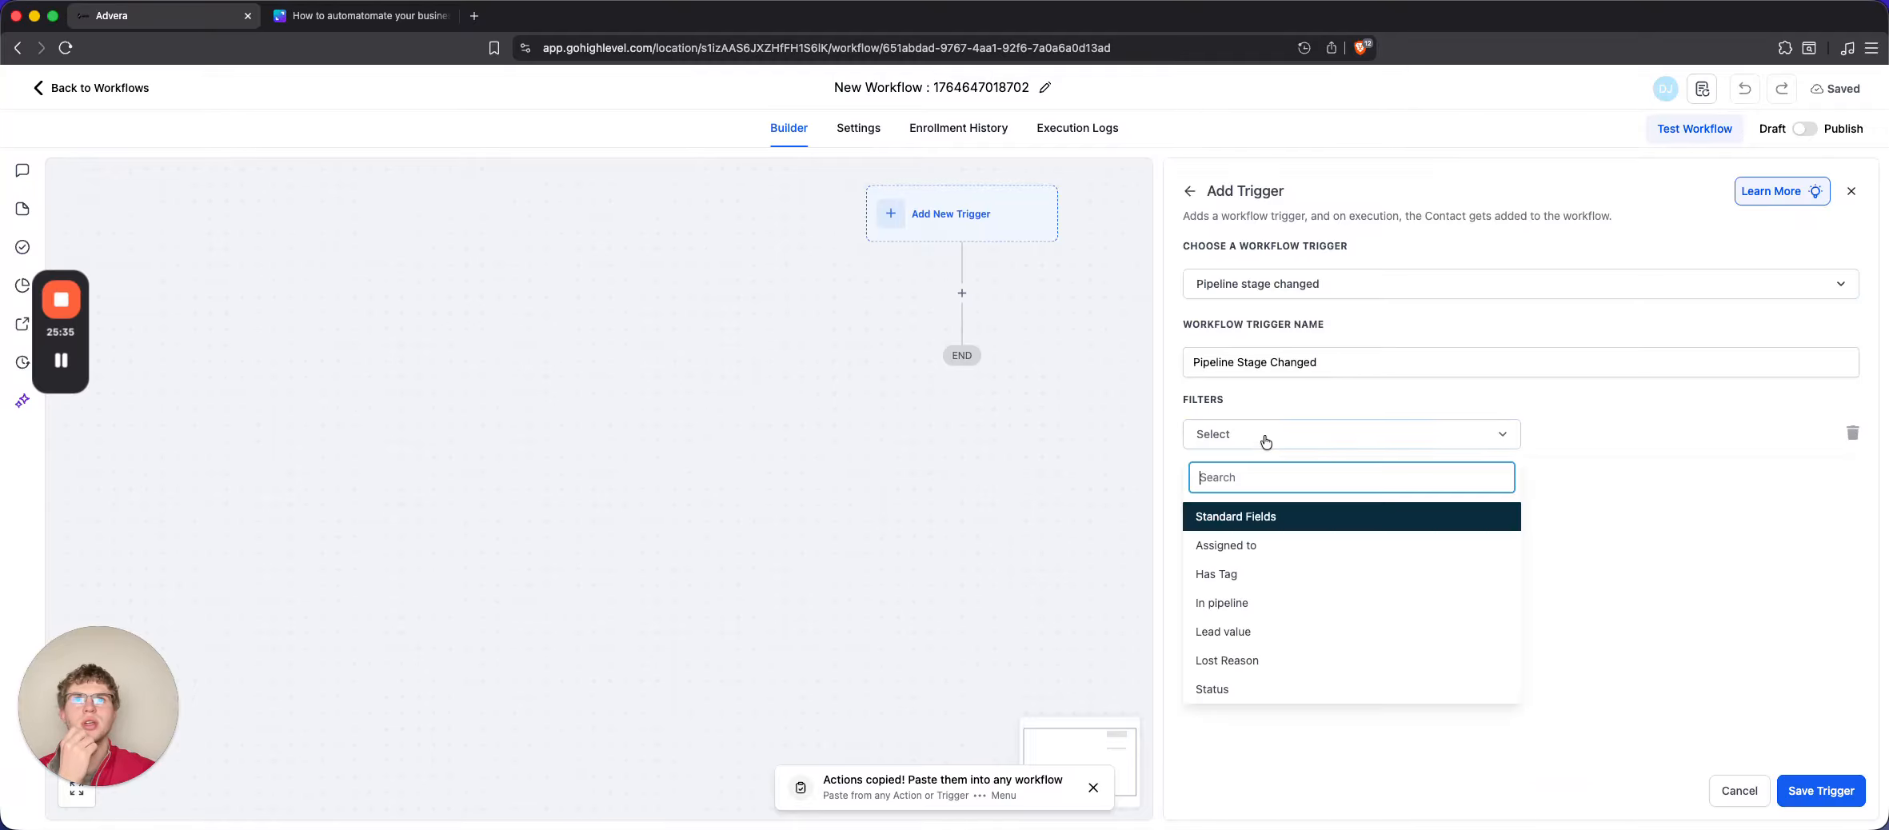
click(1270, 606)
click(1663, 436)
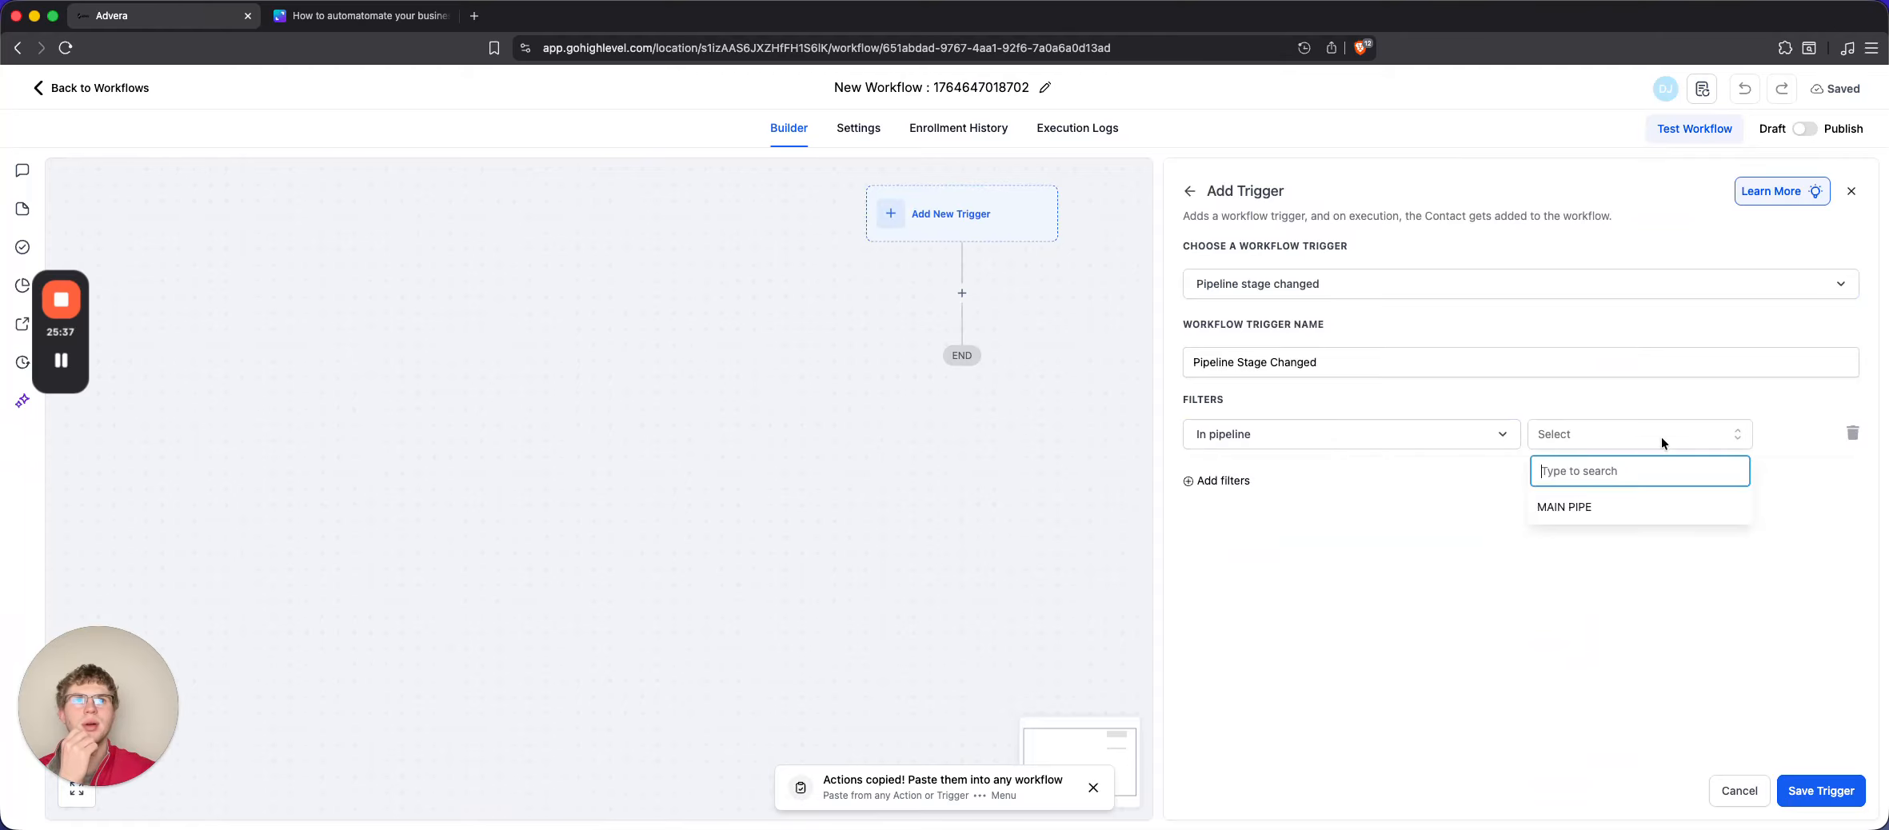
click(1600, 513)
Add a Pipeline stage filter set to Closed, name the trigger "Pipeline Stage - Closed" and save it
click(1216, 481)
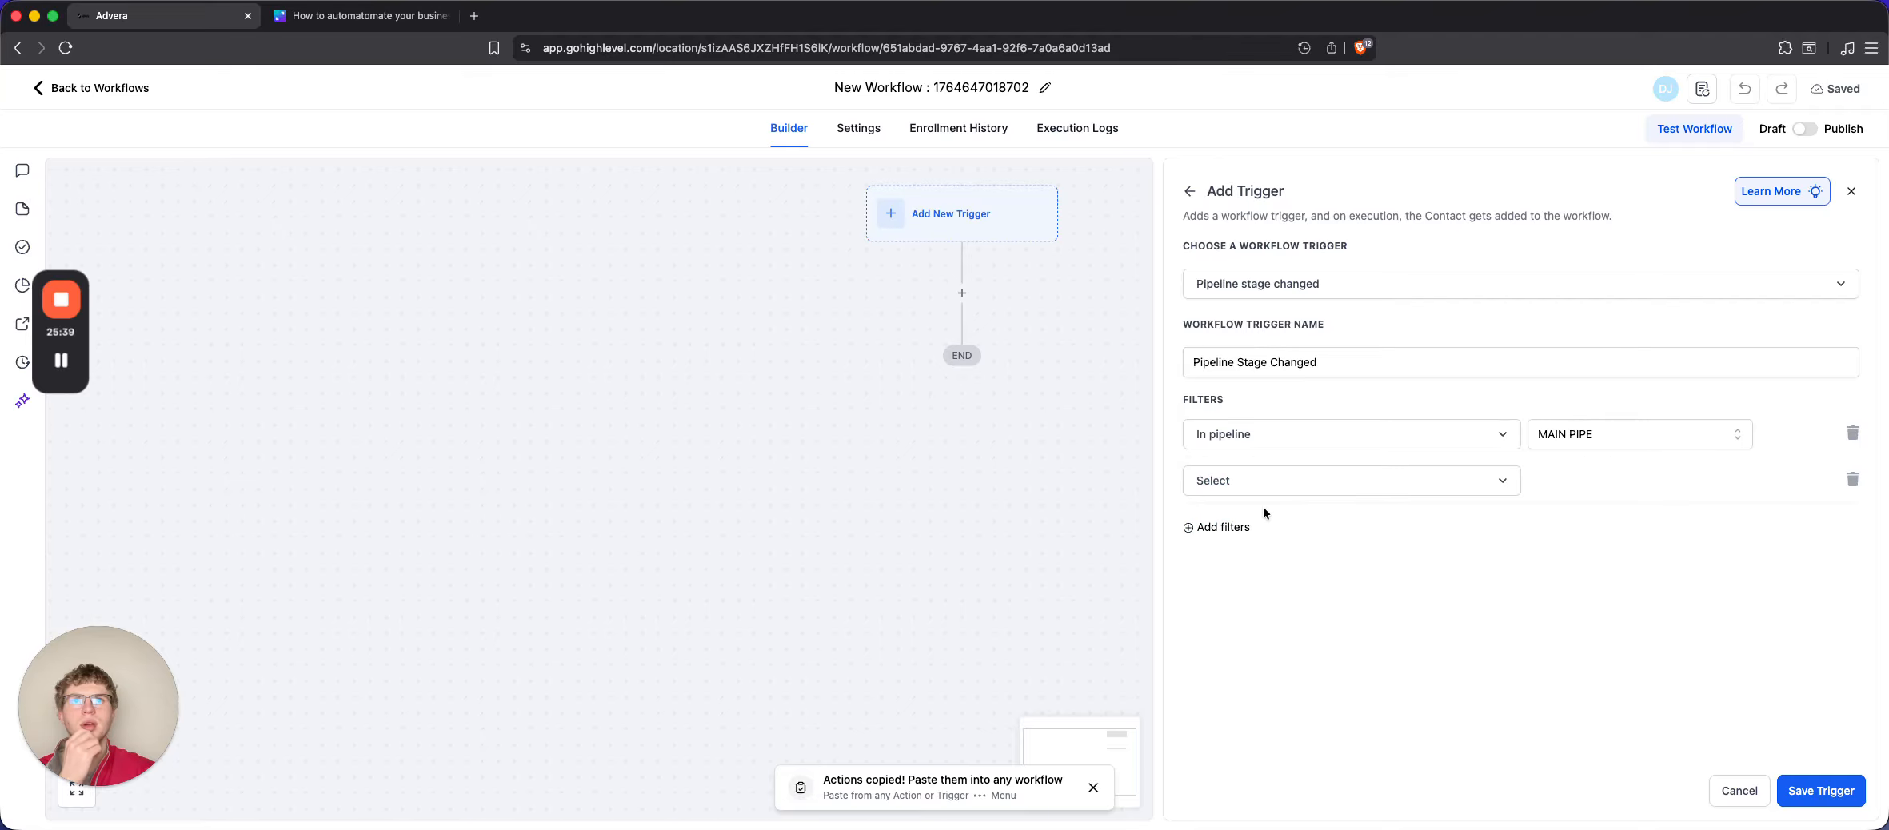
click(1278, 481)
click(1302, 593)
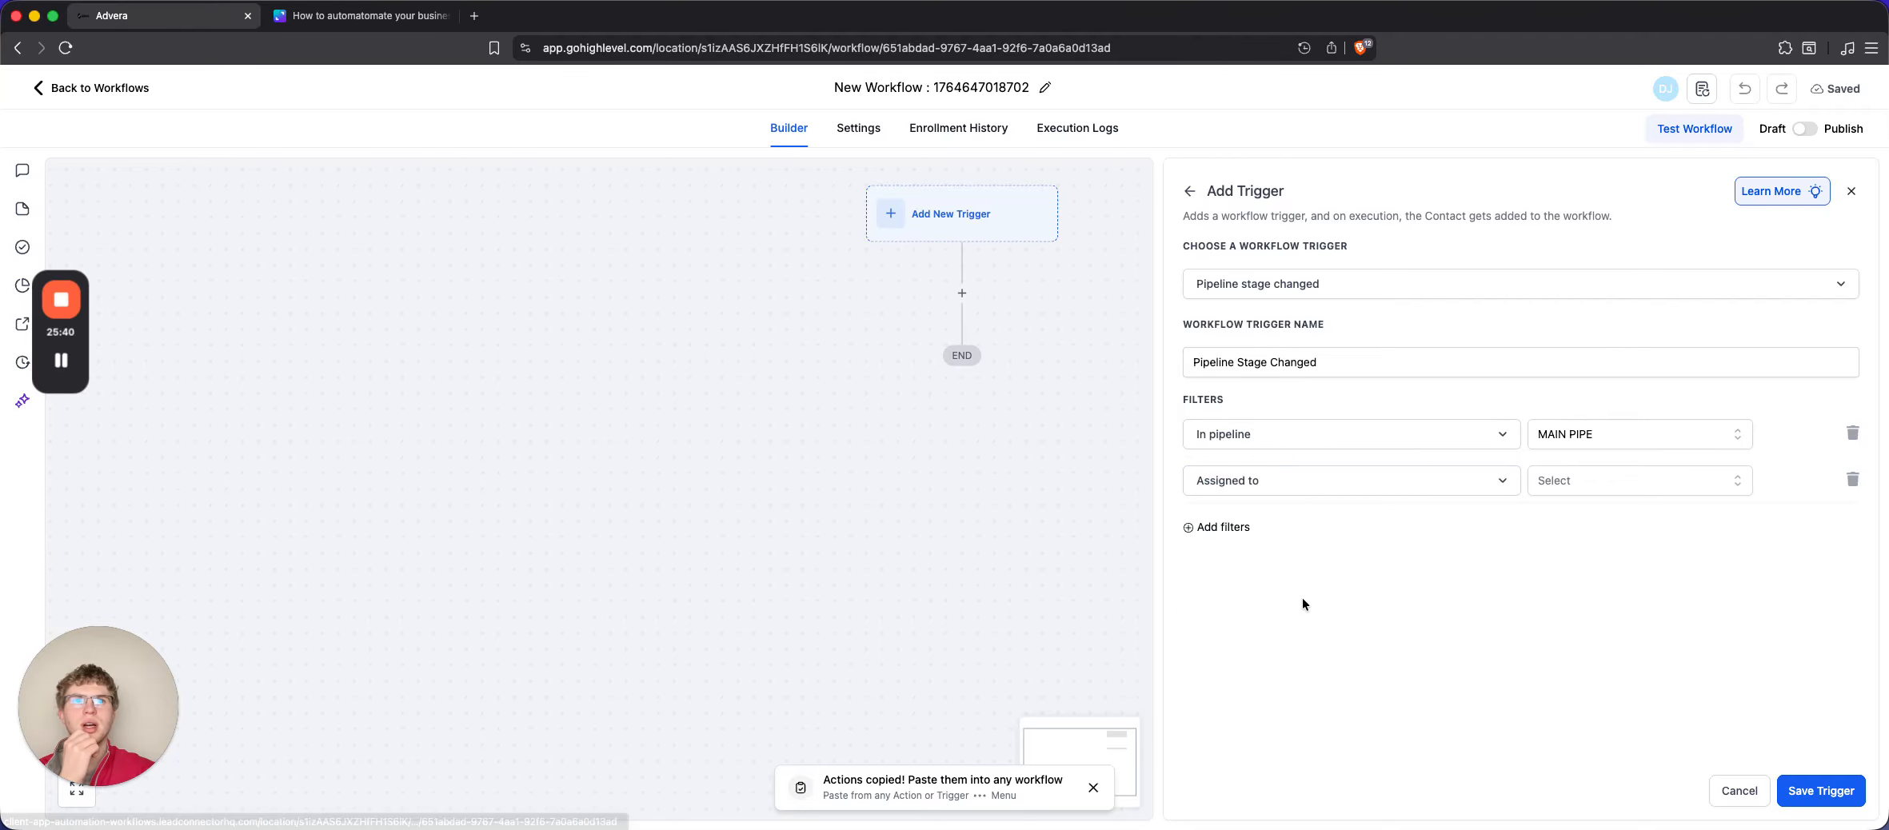
click(1605, 473)
click(1456, 485)
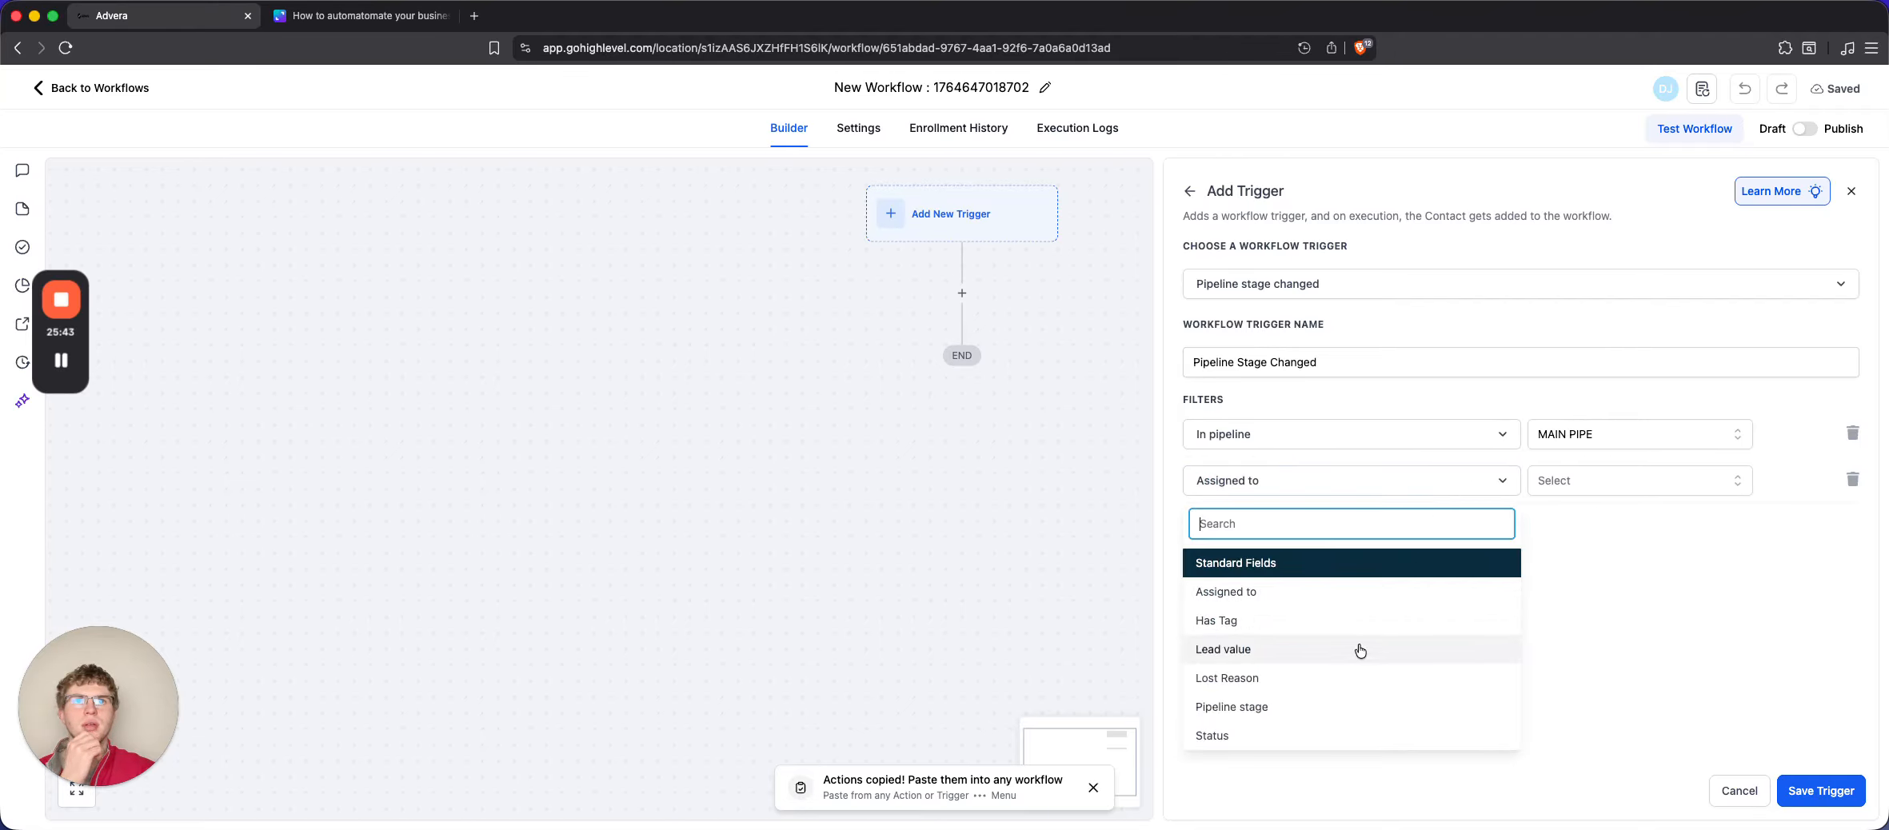
click(1320, 707)
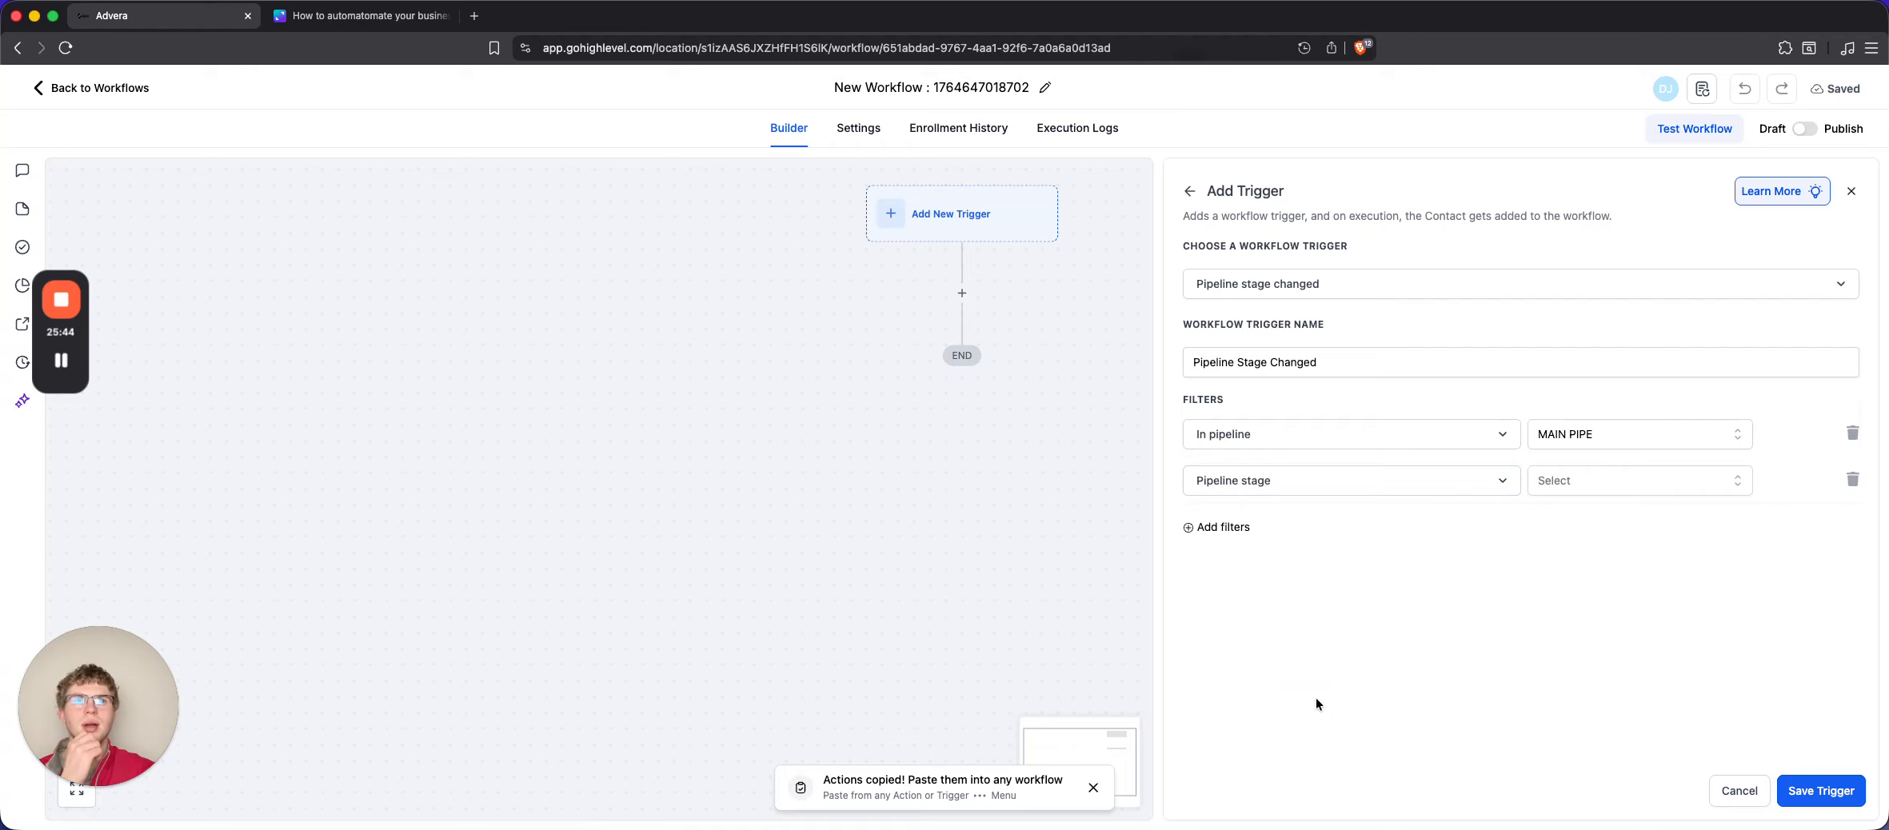
click(1590, 480)
scroll(1608, 656, down, 2)
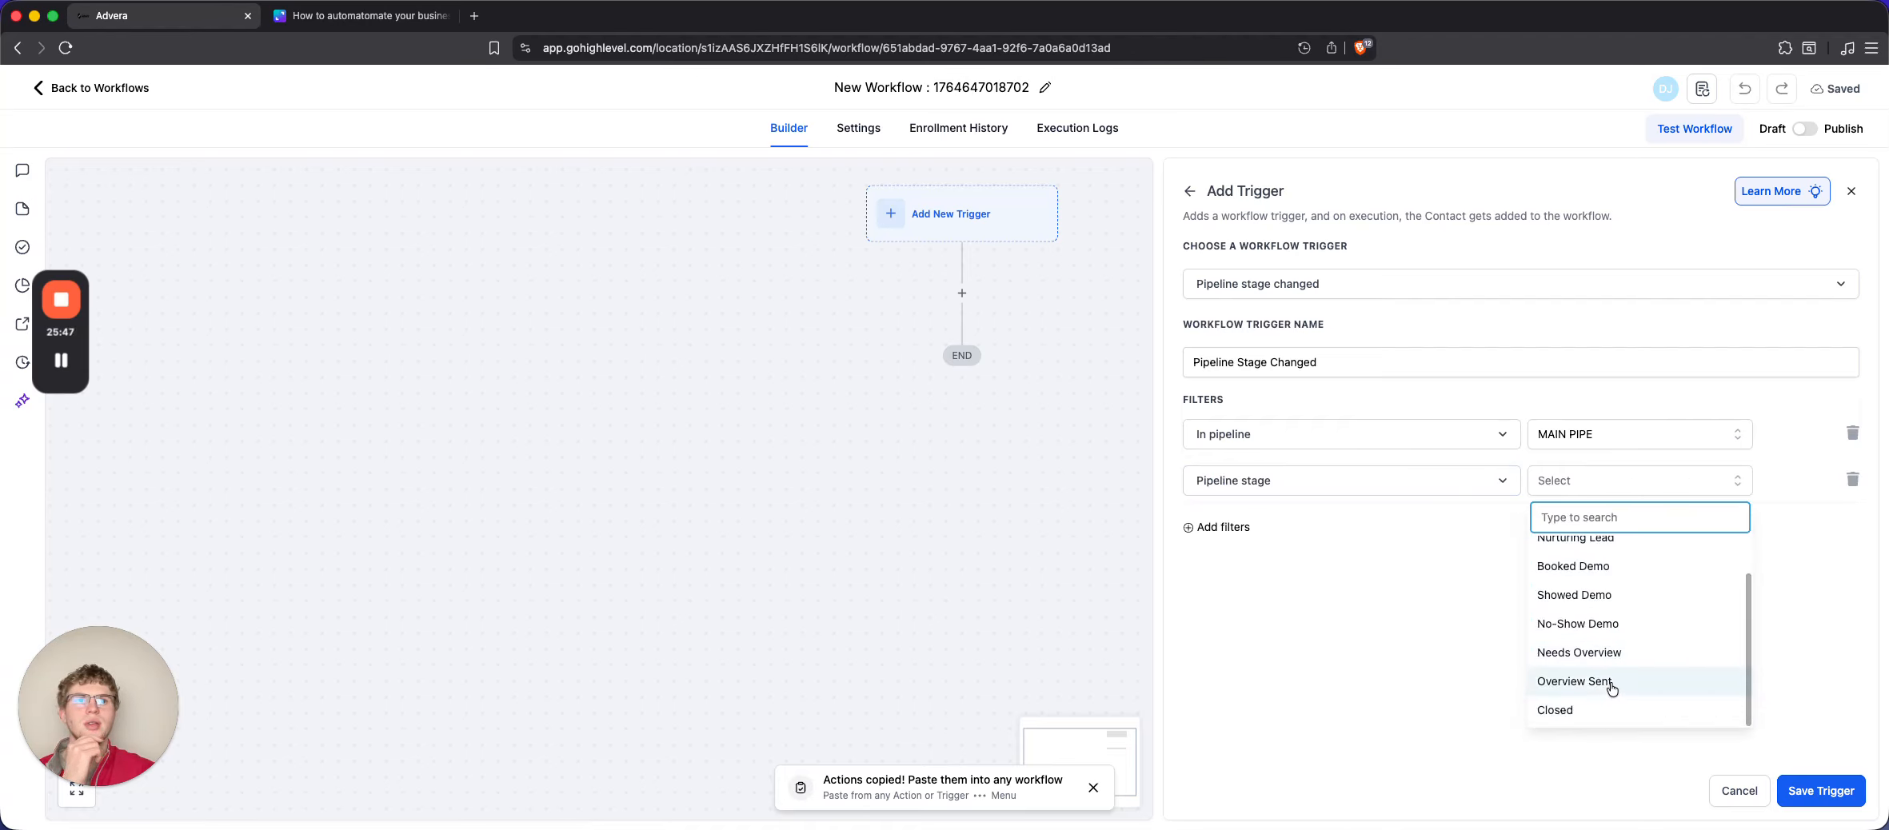
click(1604, 712)
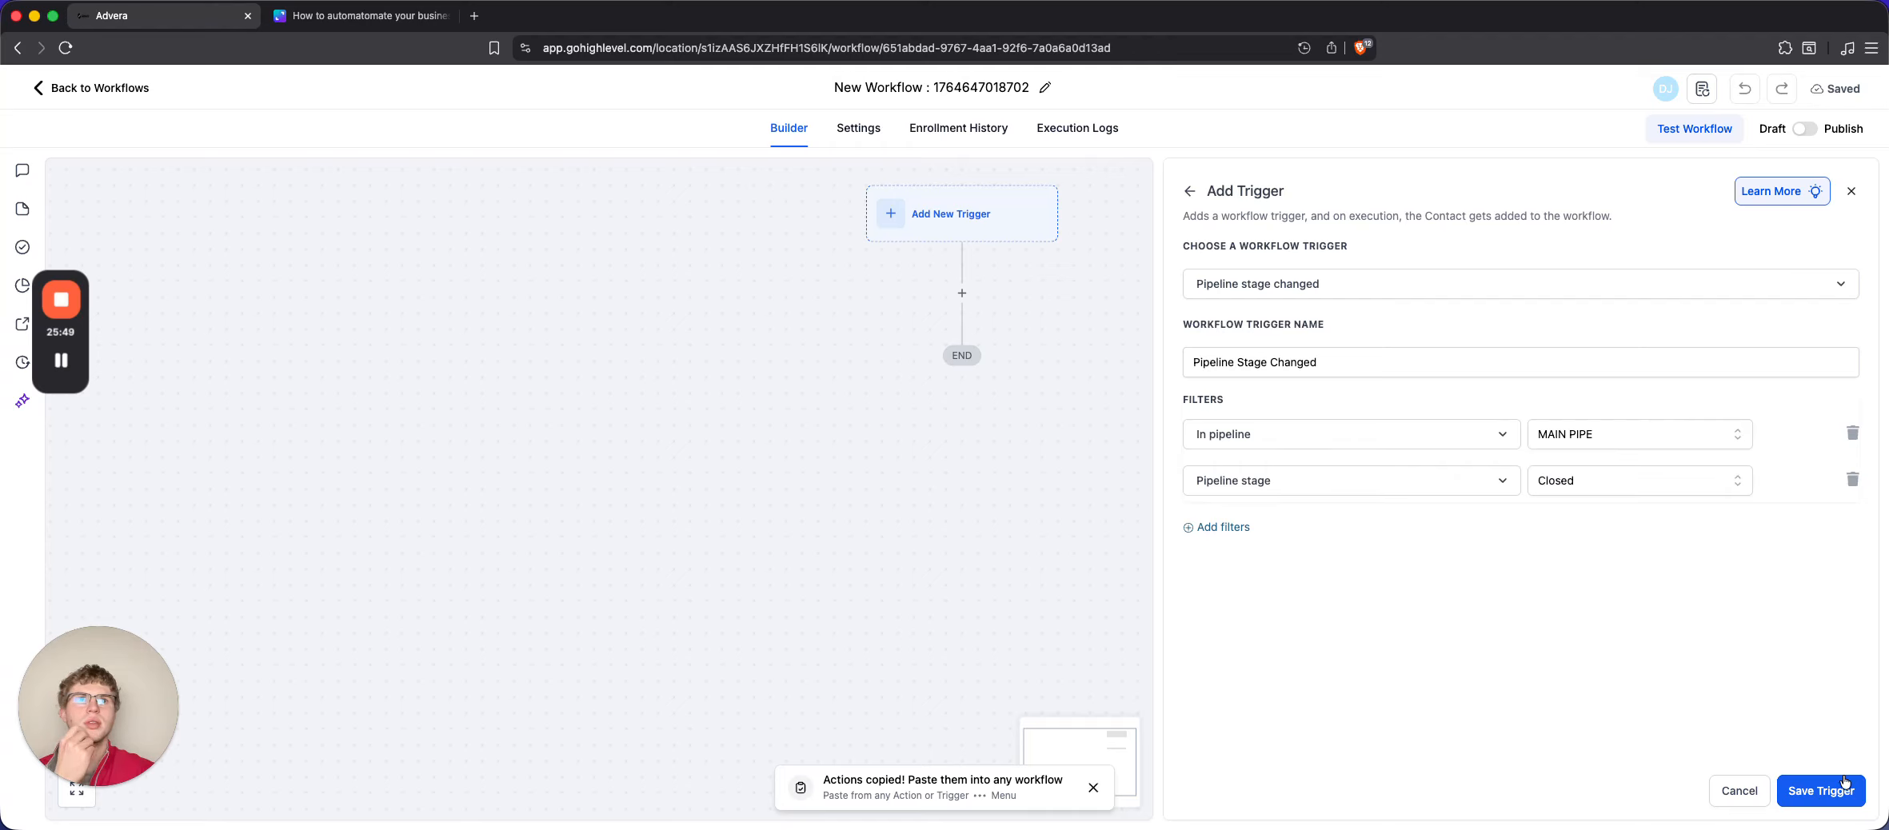
click(1348, 362)
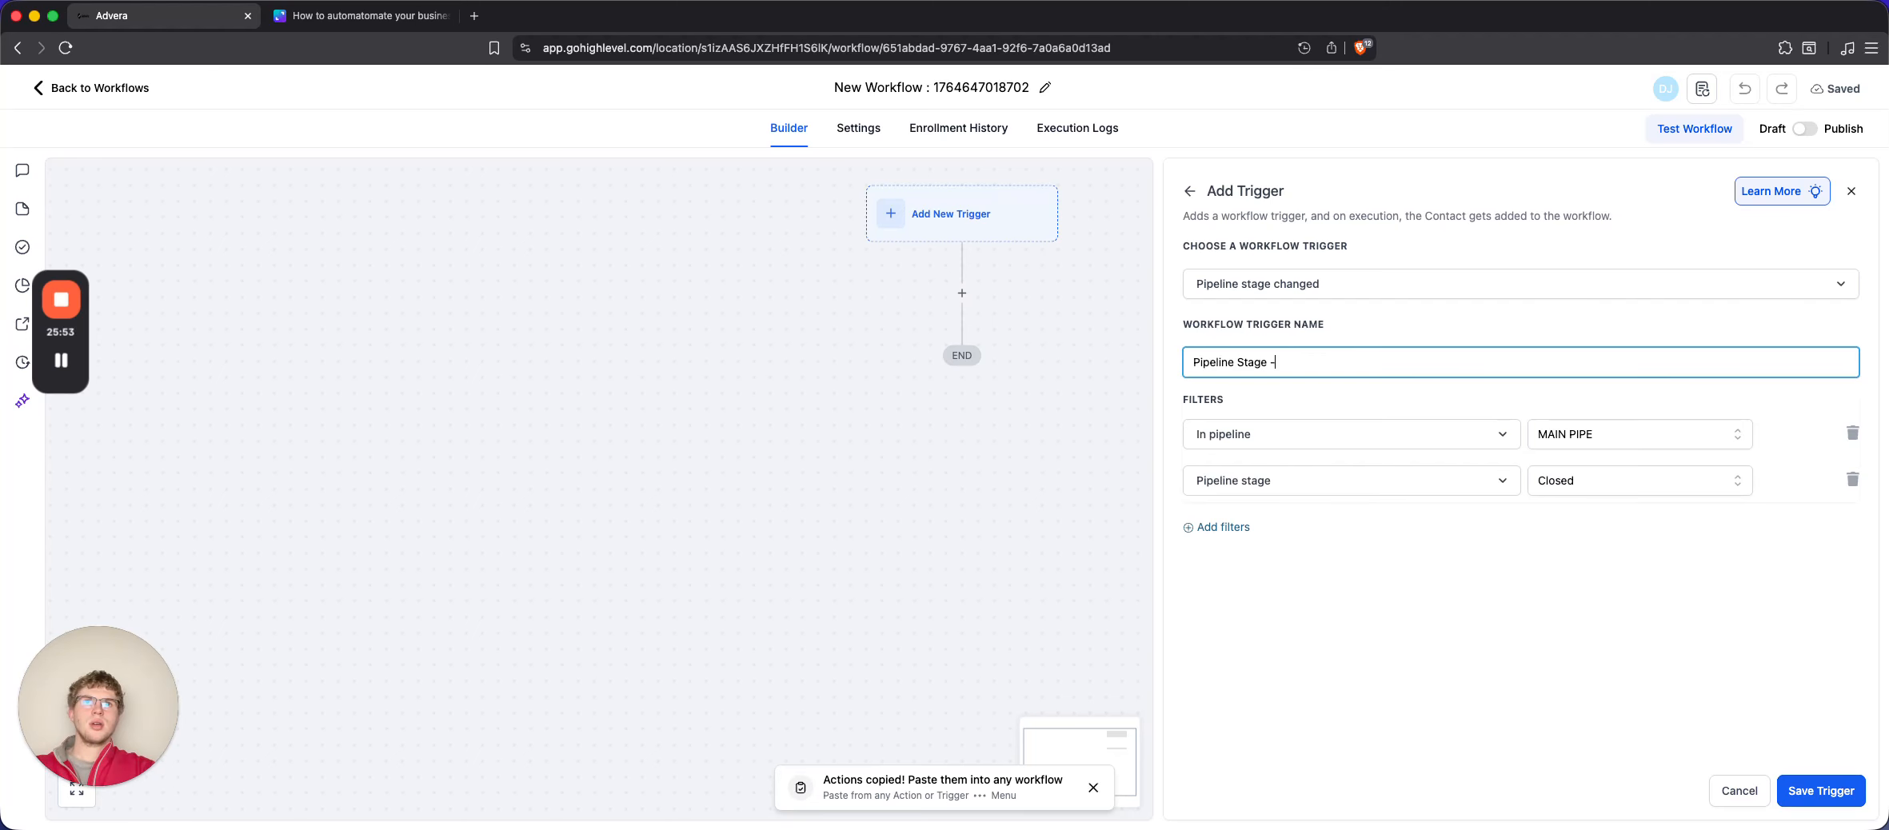
click(1820, 790)
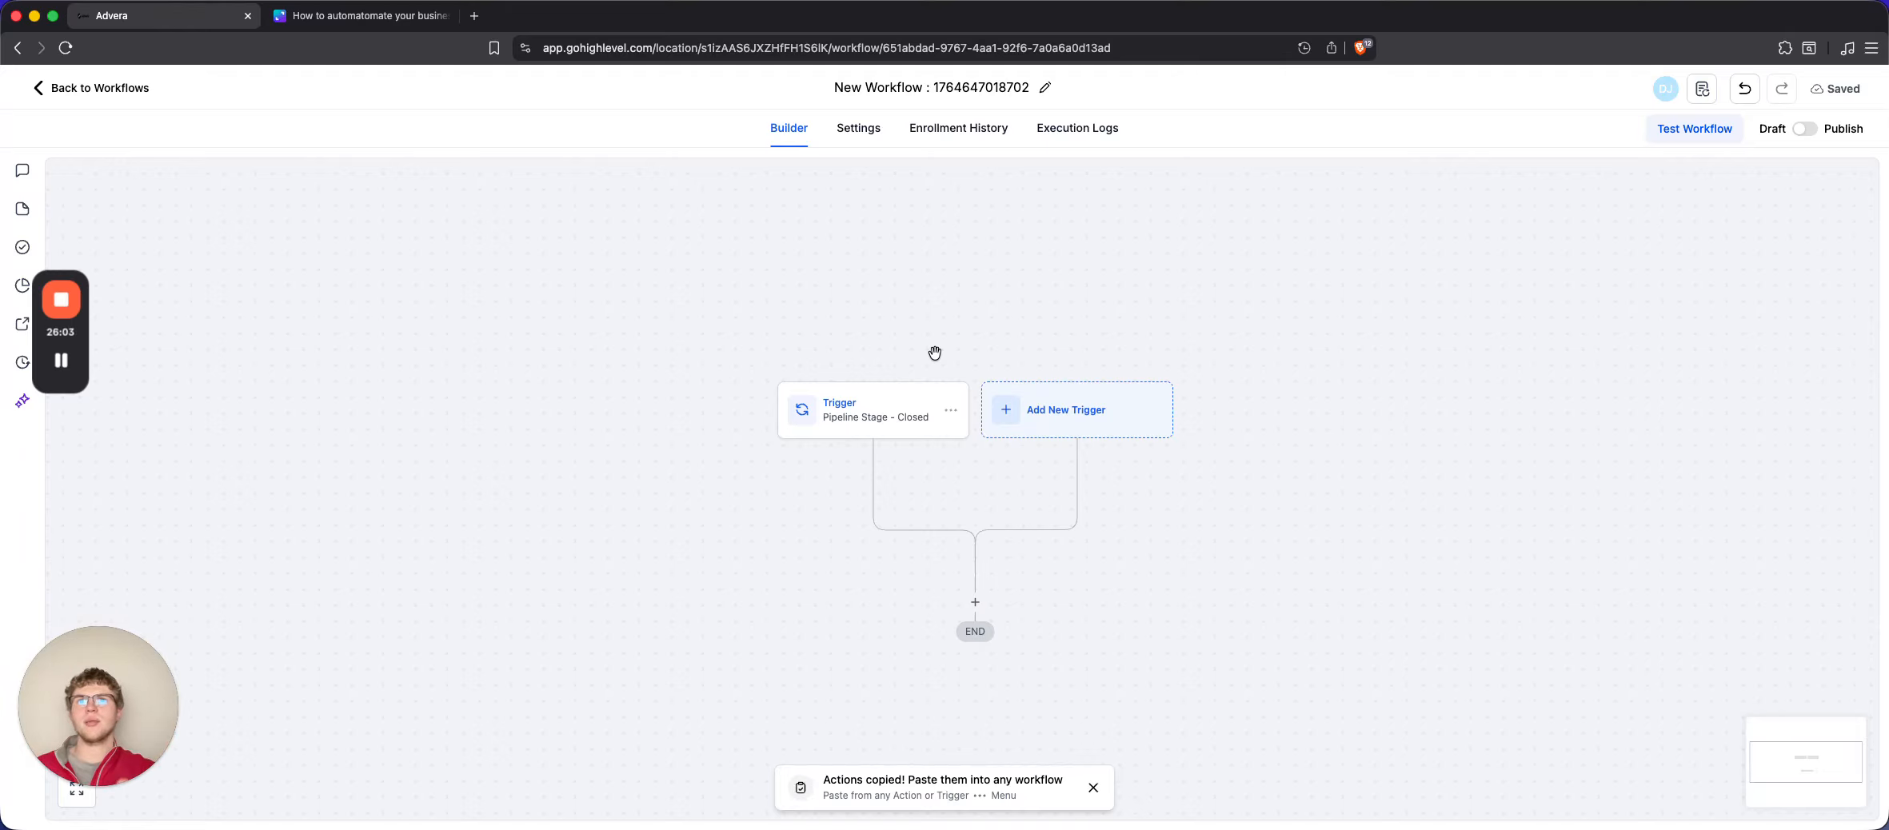
Add a second trigger of type Contact Tag and name it "Contact Tag - closed"
click(1081, 413)
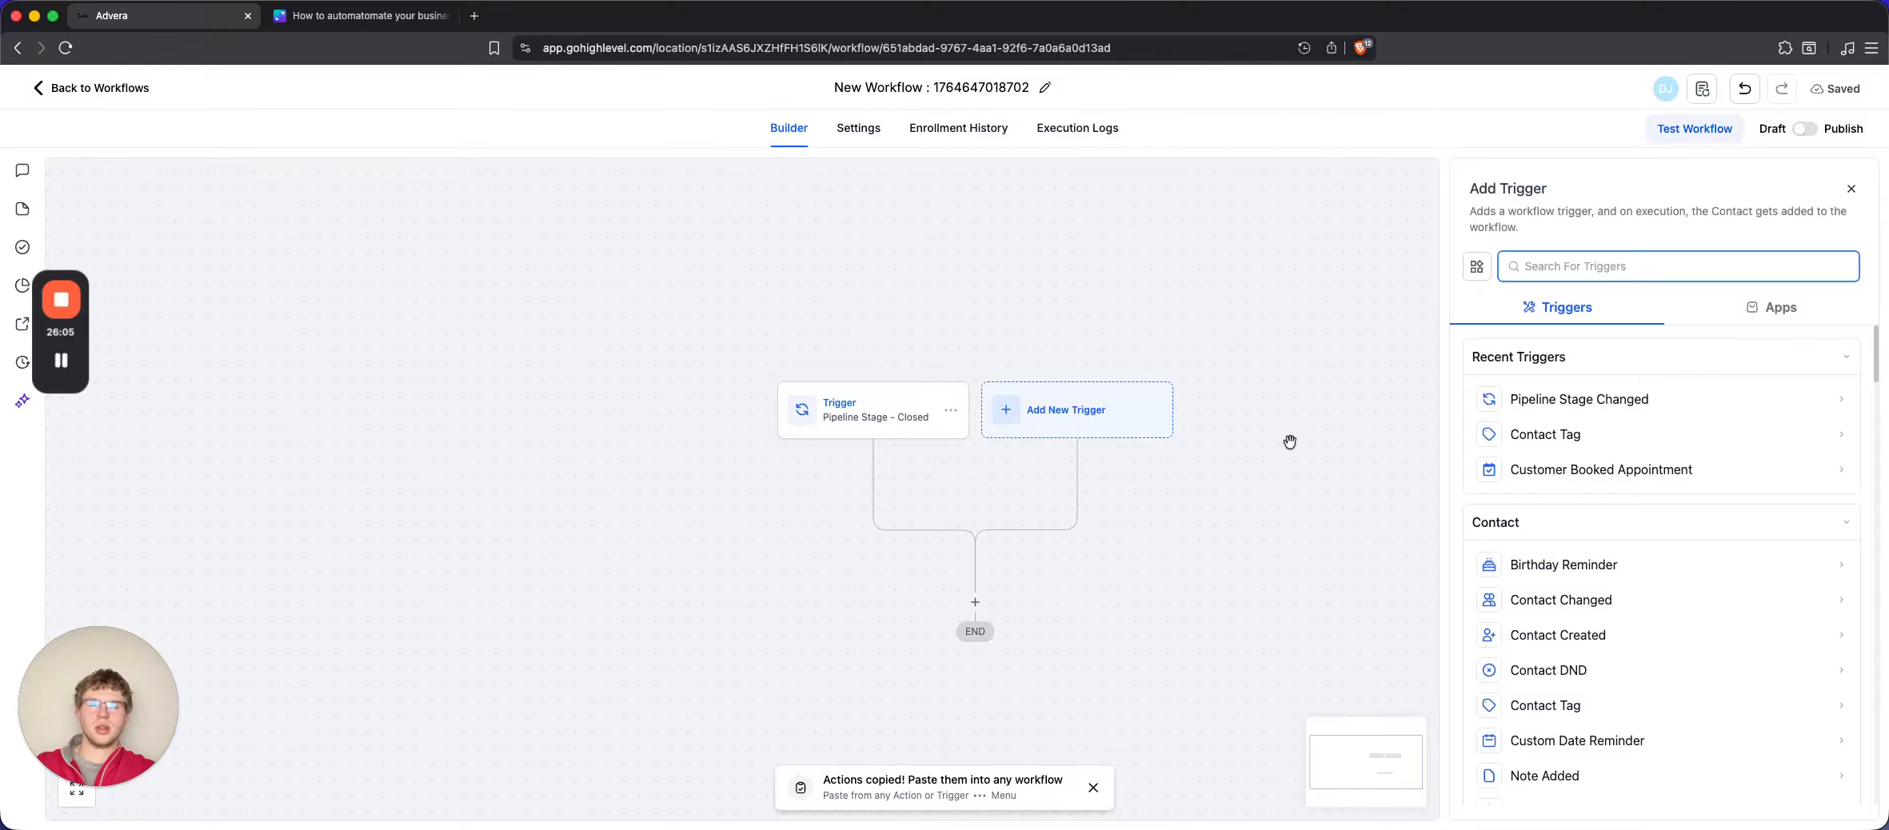
click(1565, 439)
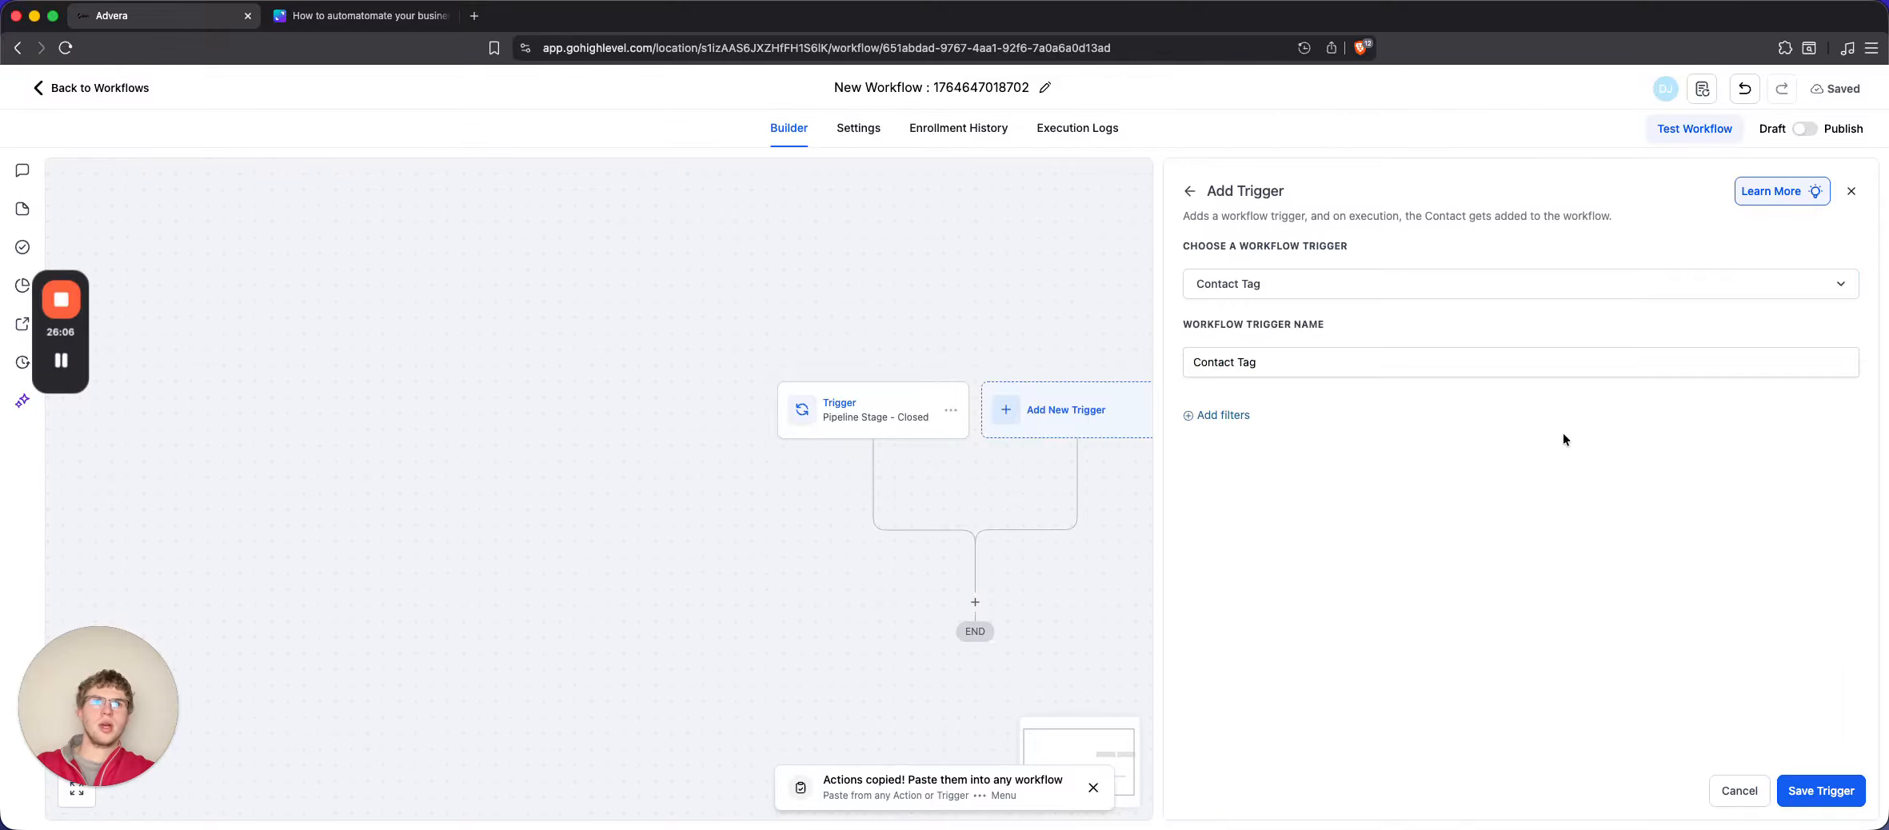
click(1292, 368)
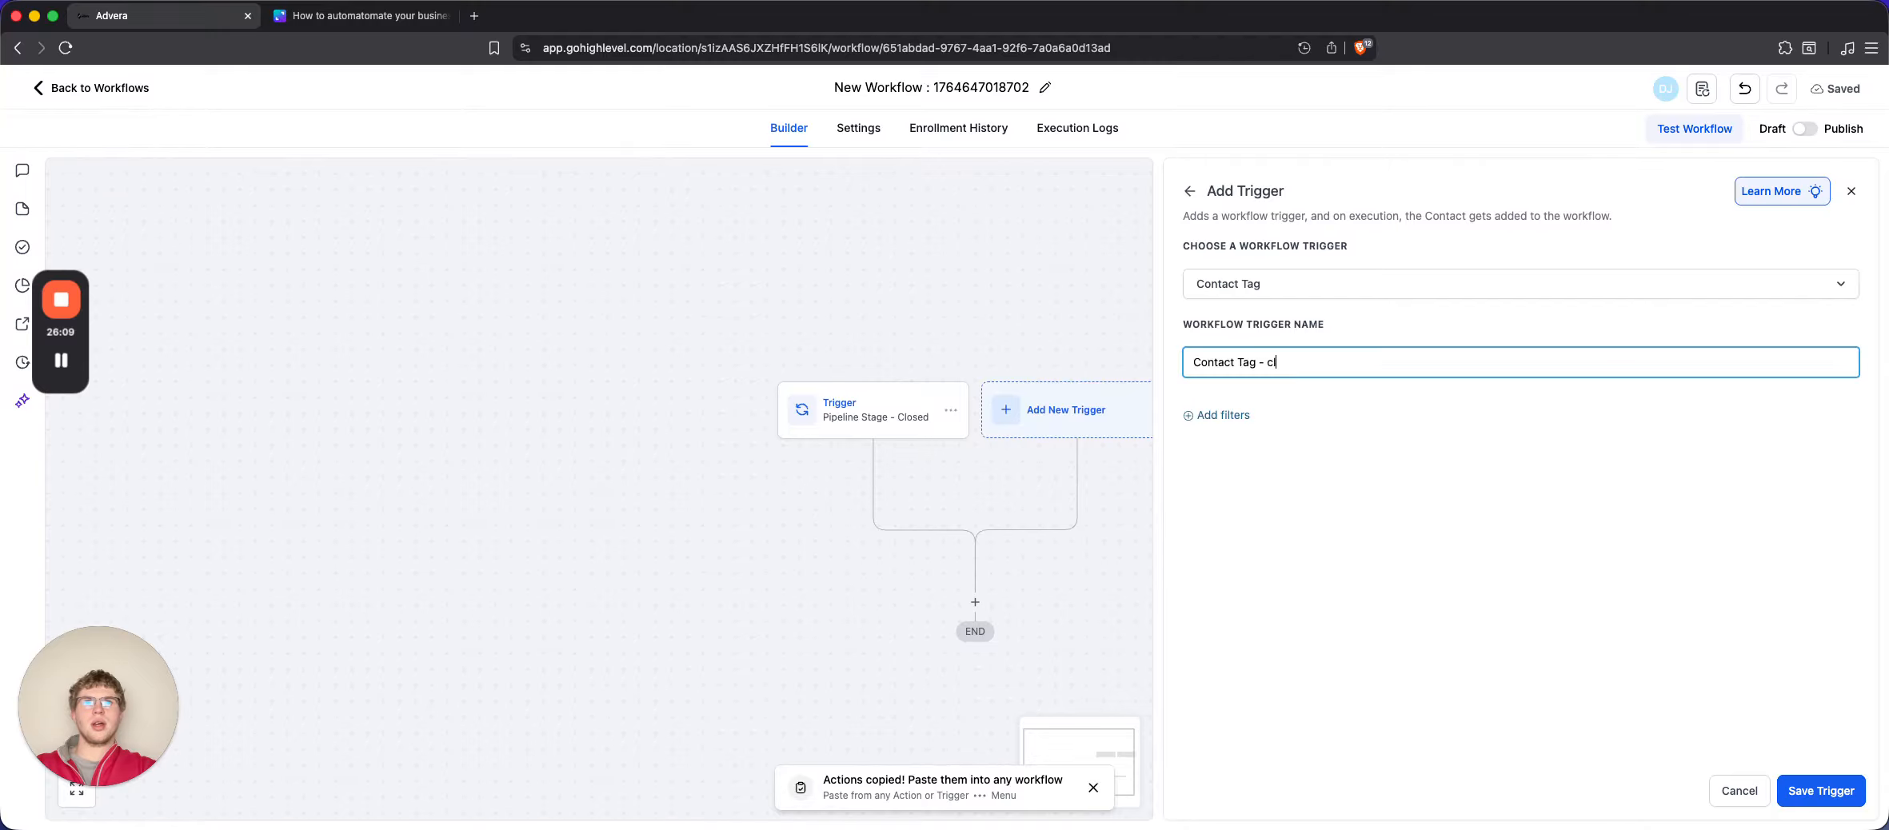
Filter the contact tag trigger by Tag Added with the tag "closed" and save the trigger
click(1216, 417)
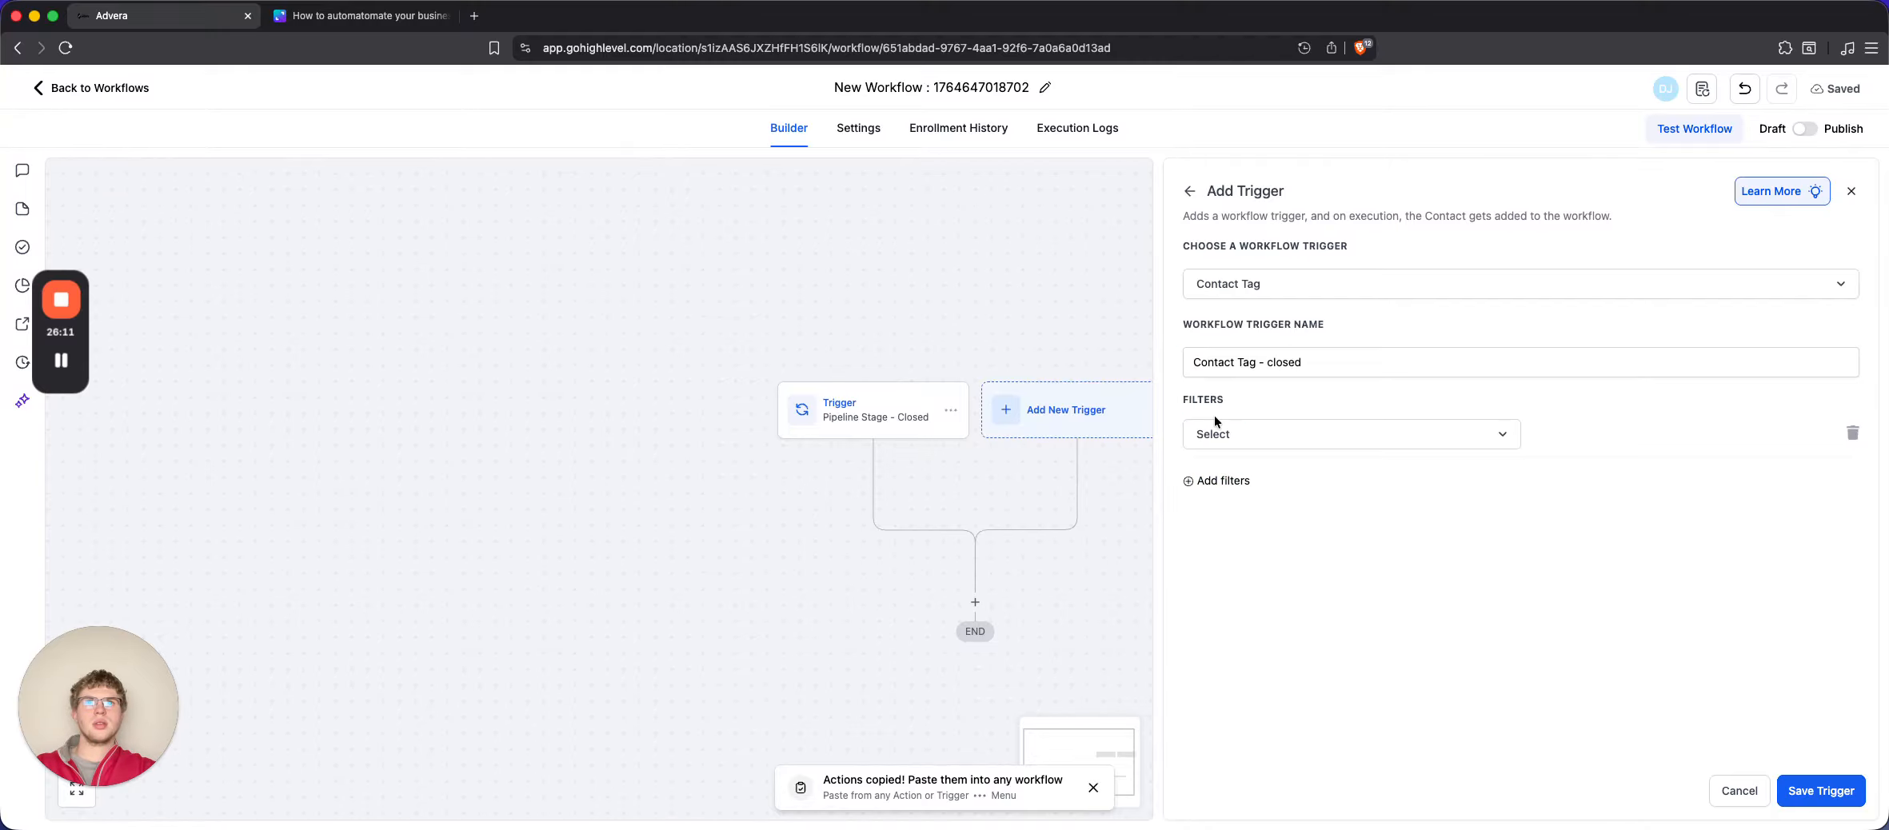
click(1262, 440)
click(1271, 549)
click(1606, 434)
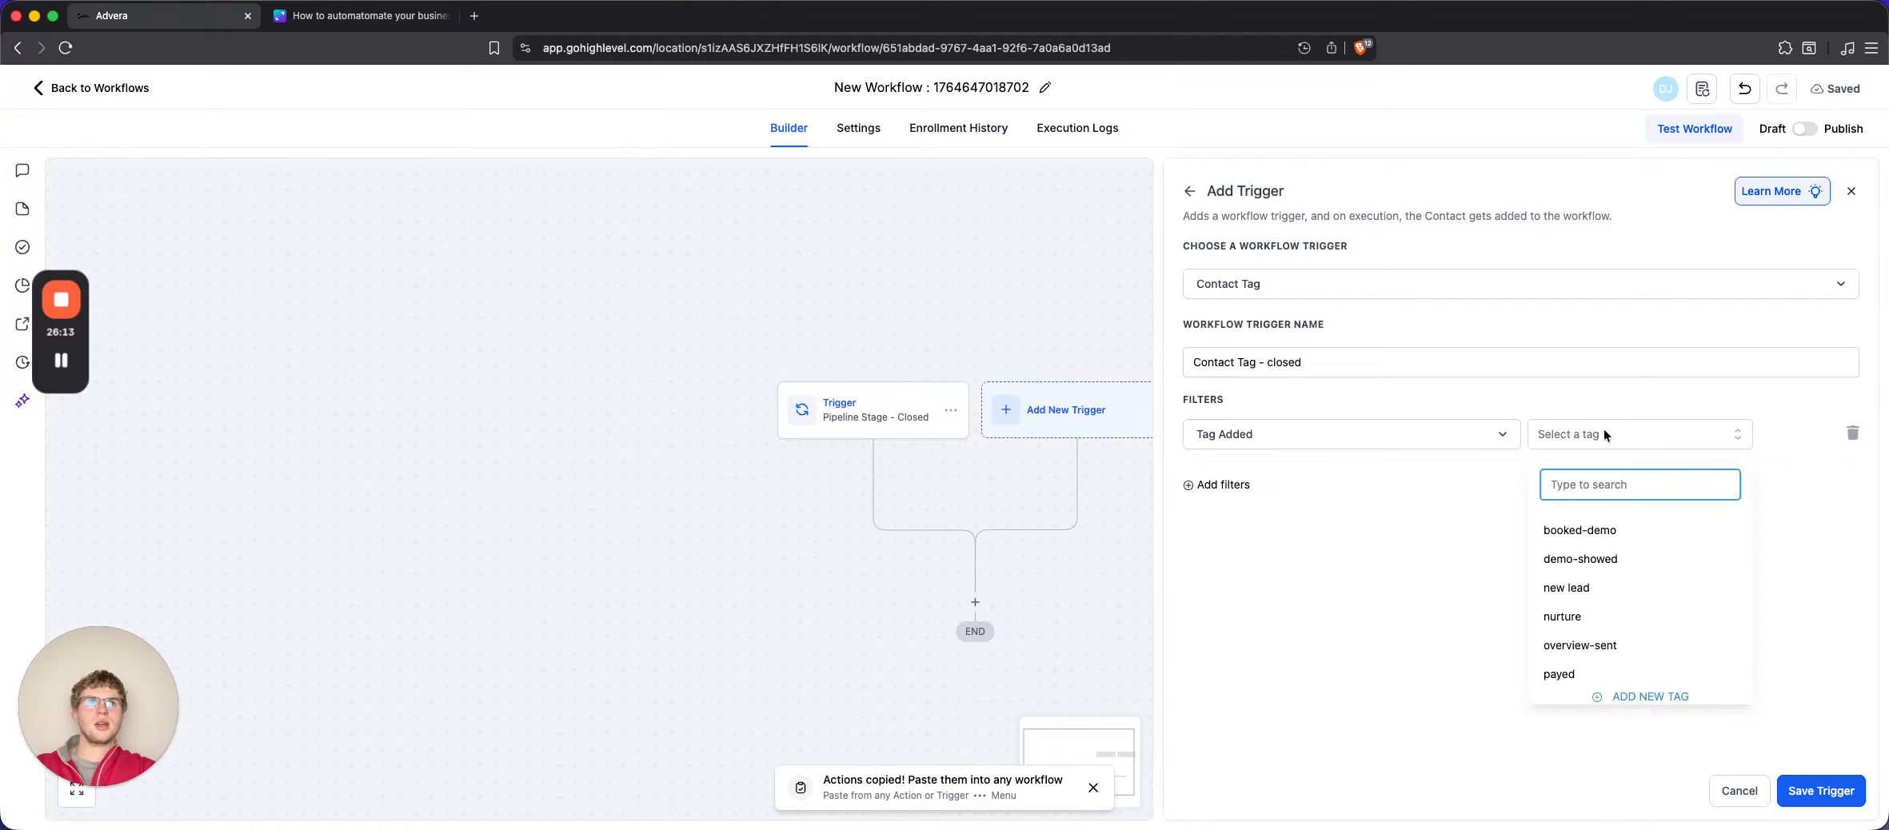
text(closed)
click(1616, 524)
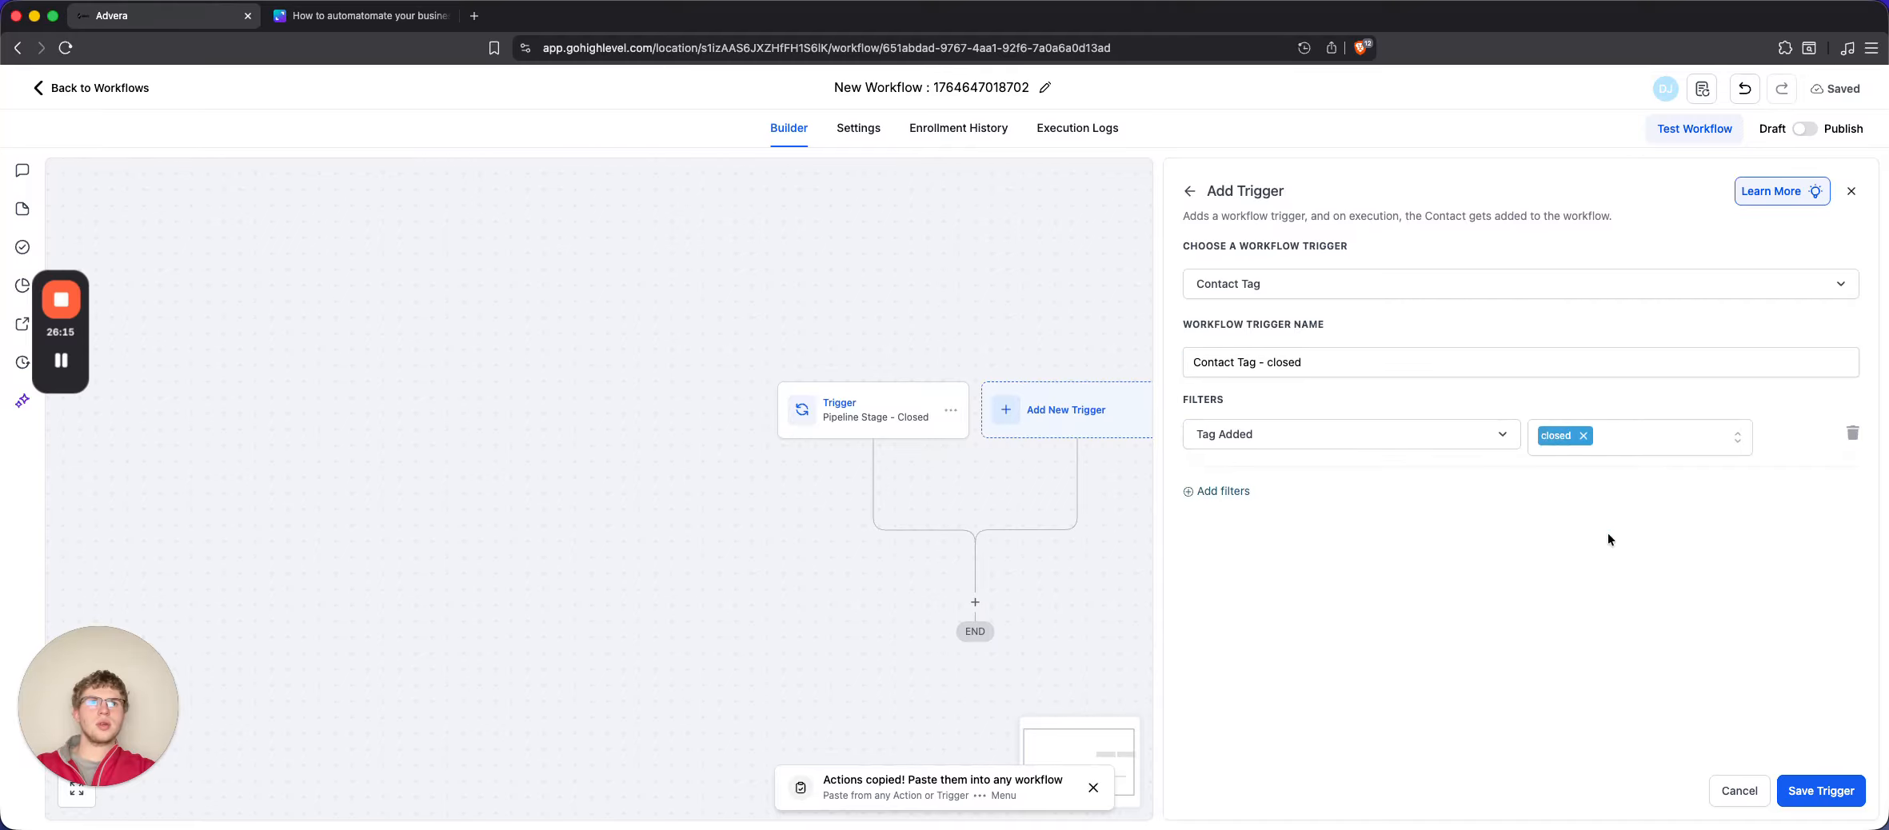
click(1823, 791)
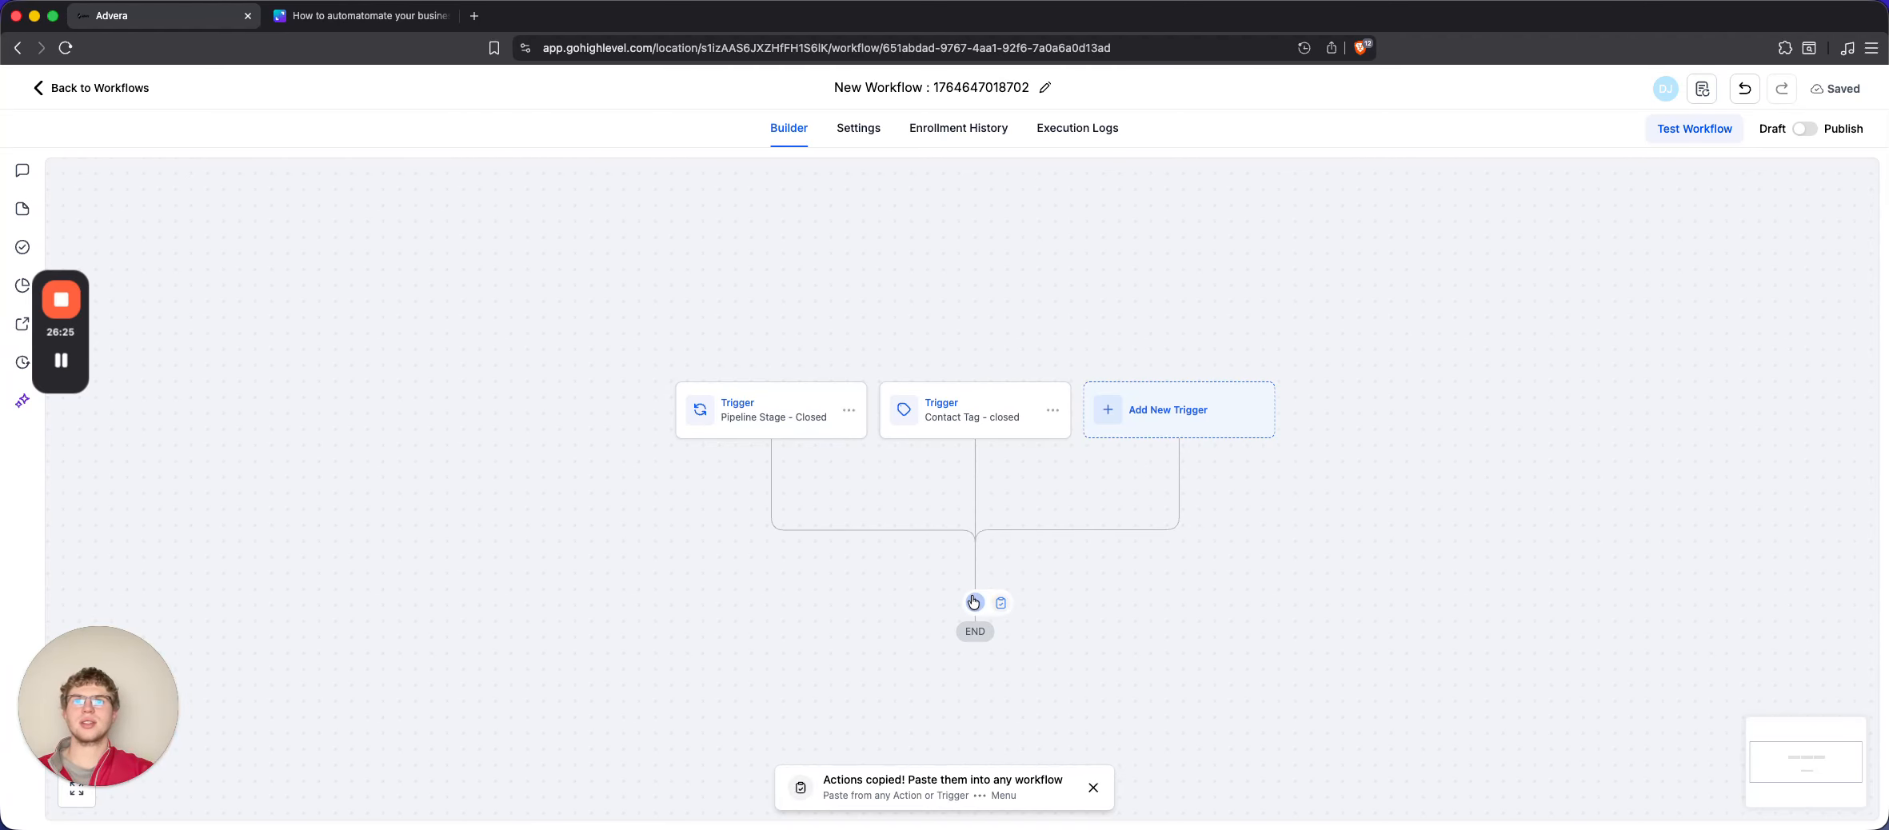
Search the actions for "send" and add a Send Email action below the triggers
click(974, 602)
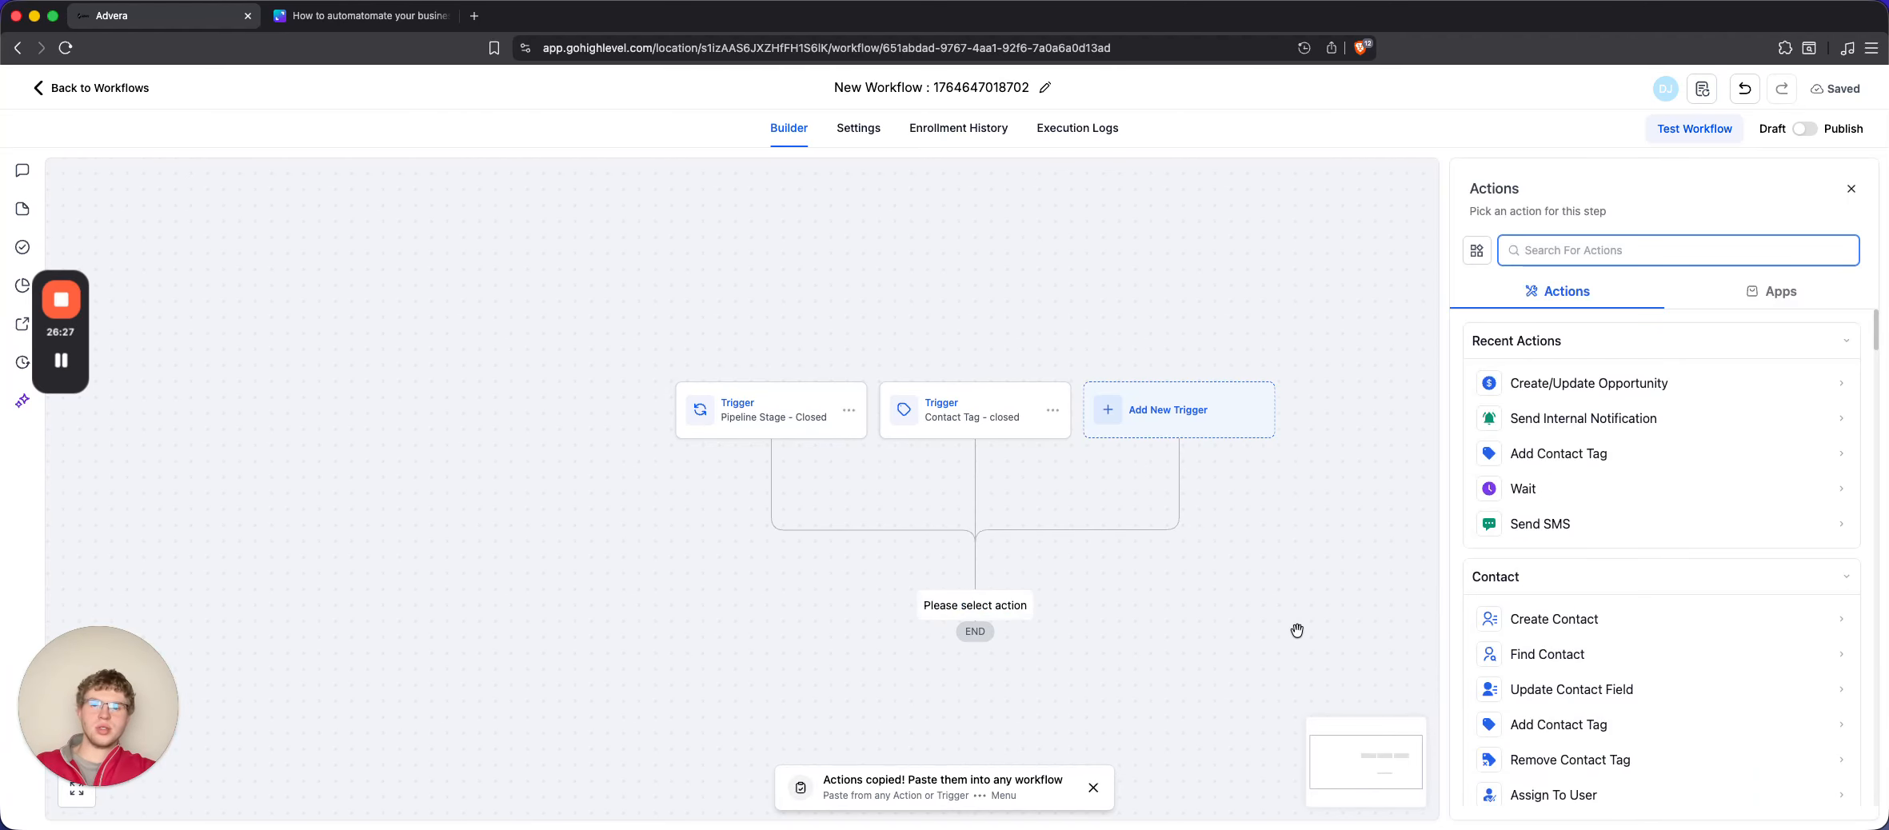
text(s)
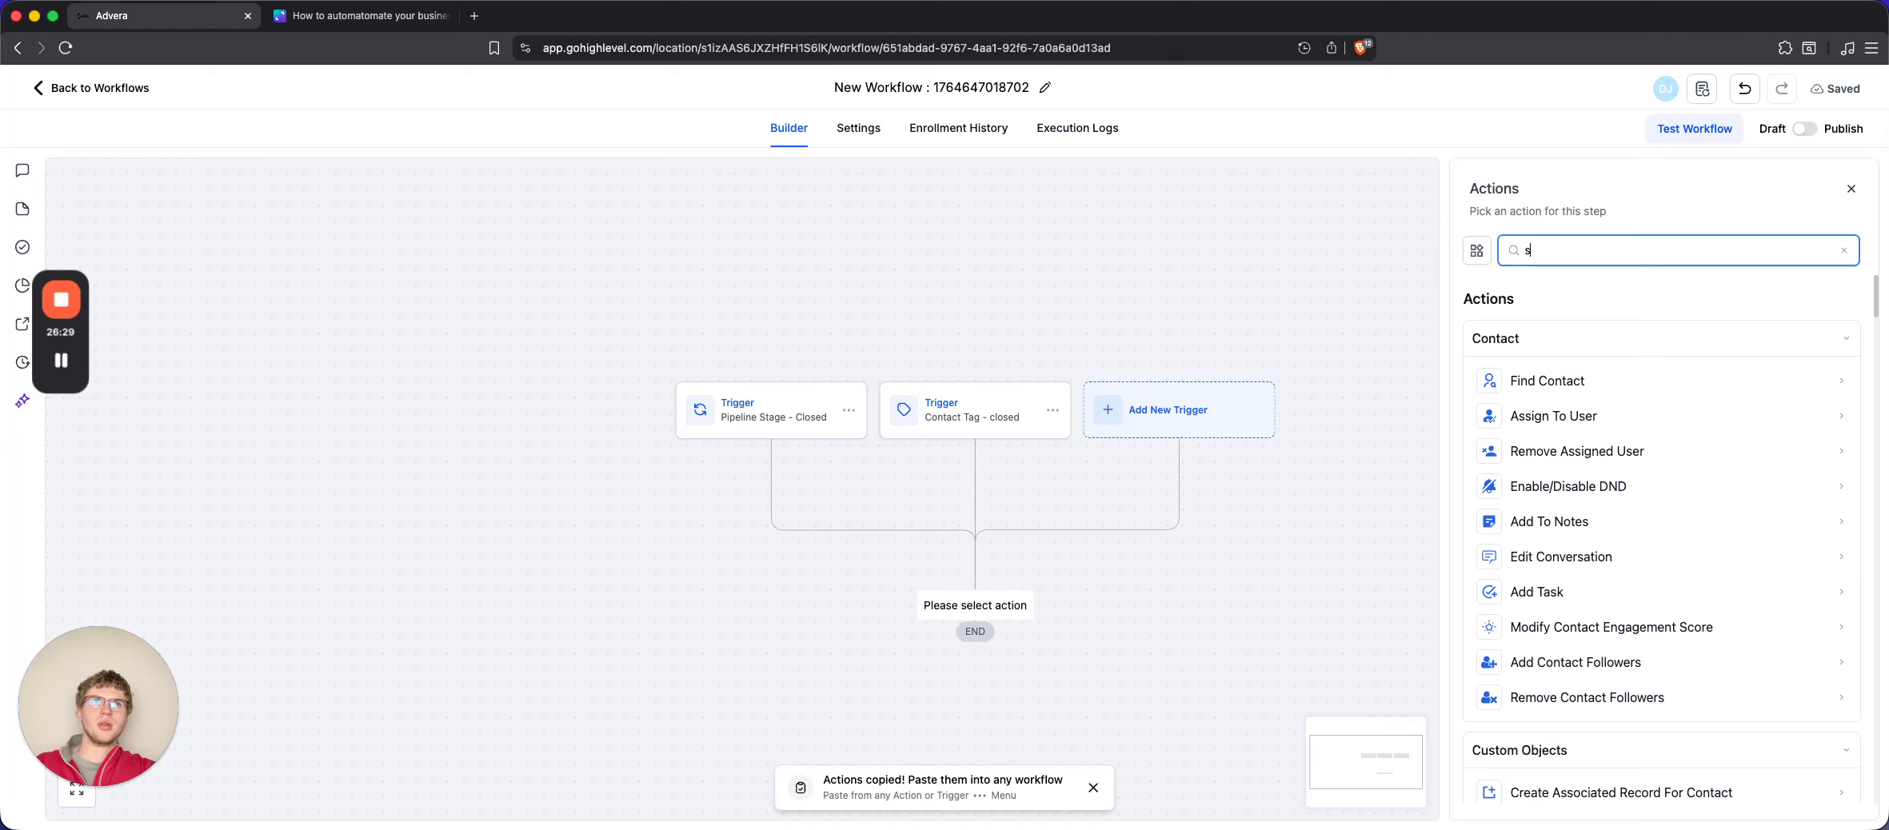
text(end)
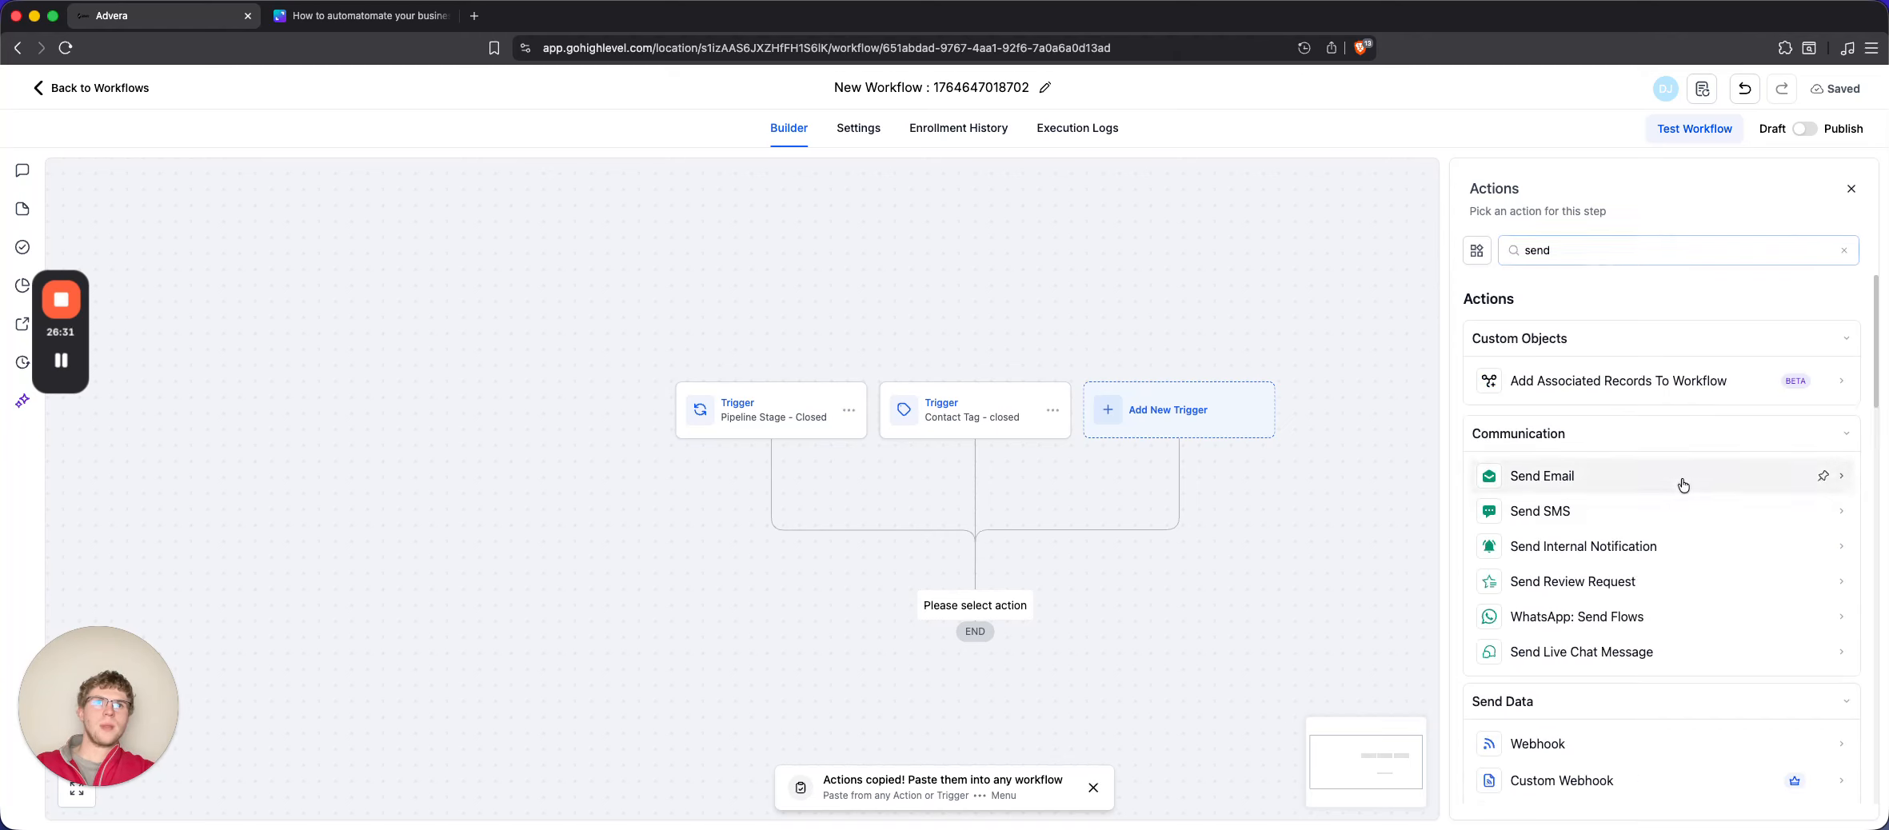
click(1608, 477)
Set the email's from name to "Clara", fill in the sender email address, and enter the subject "Onboarding Next Steps"
click(1554, 377)
click(1596, 417)
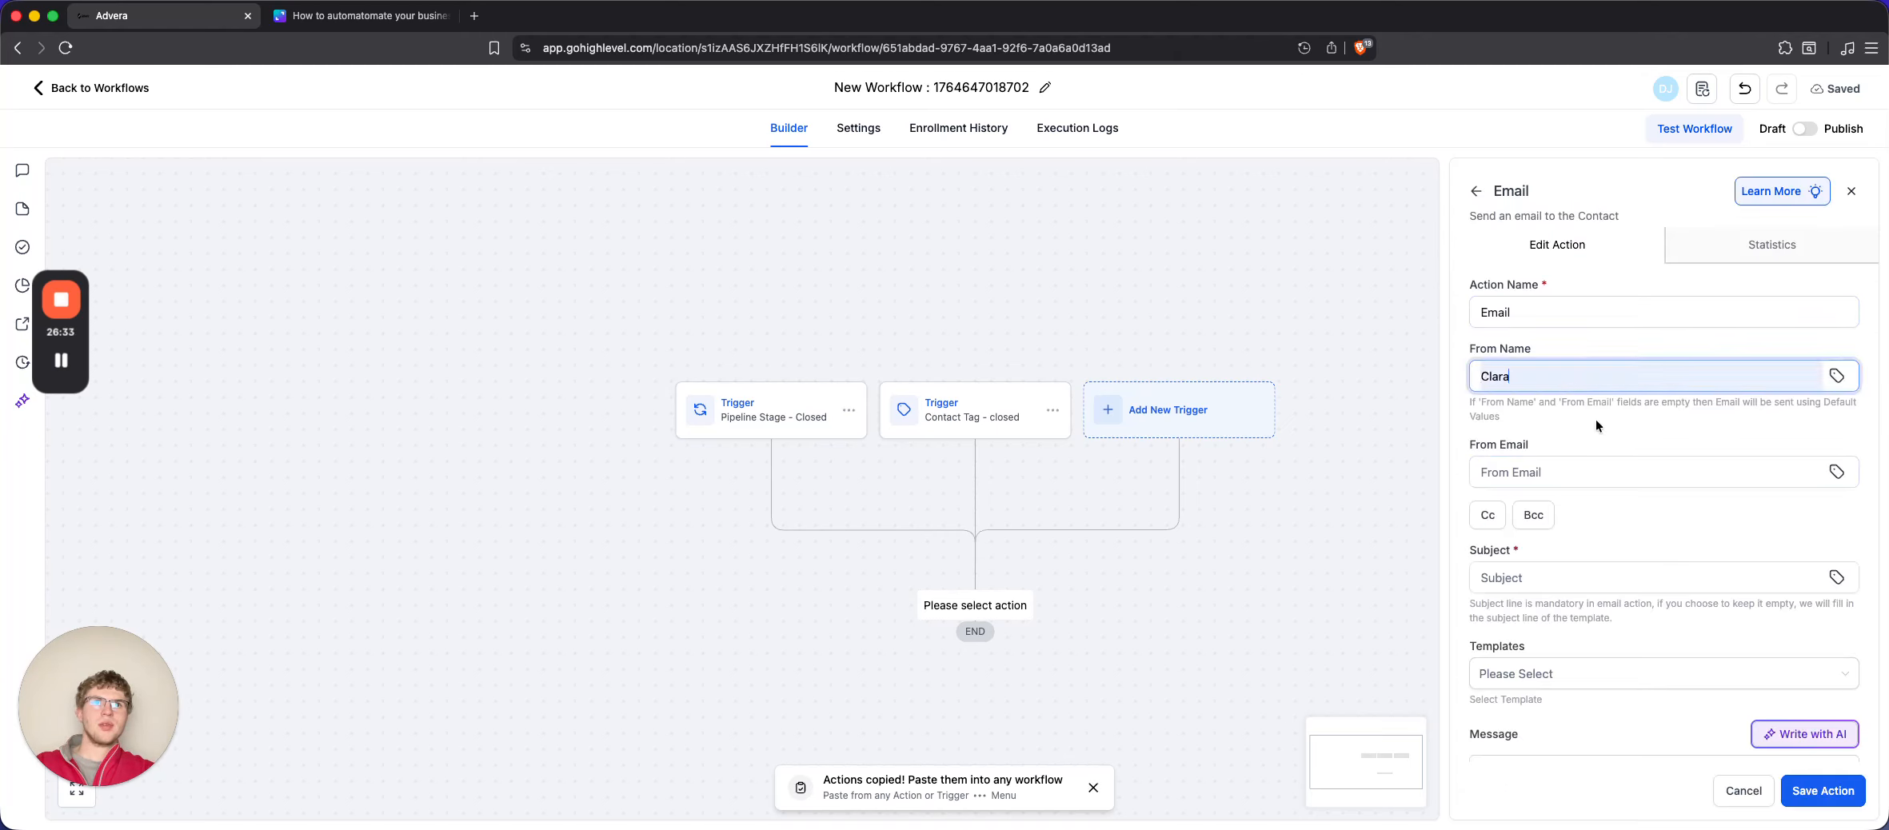
click(1596, 472)
click(1596, 513)
scroll(1576, 544, down, 2)
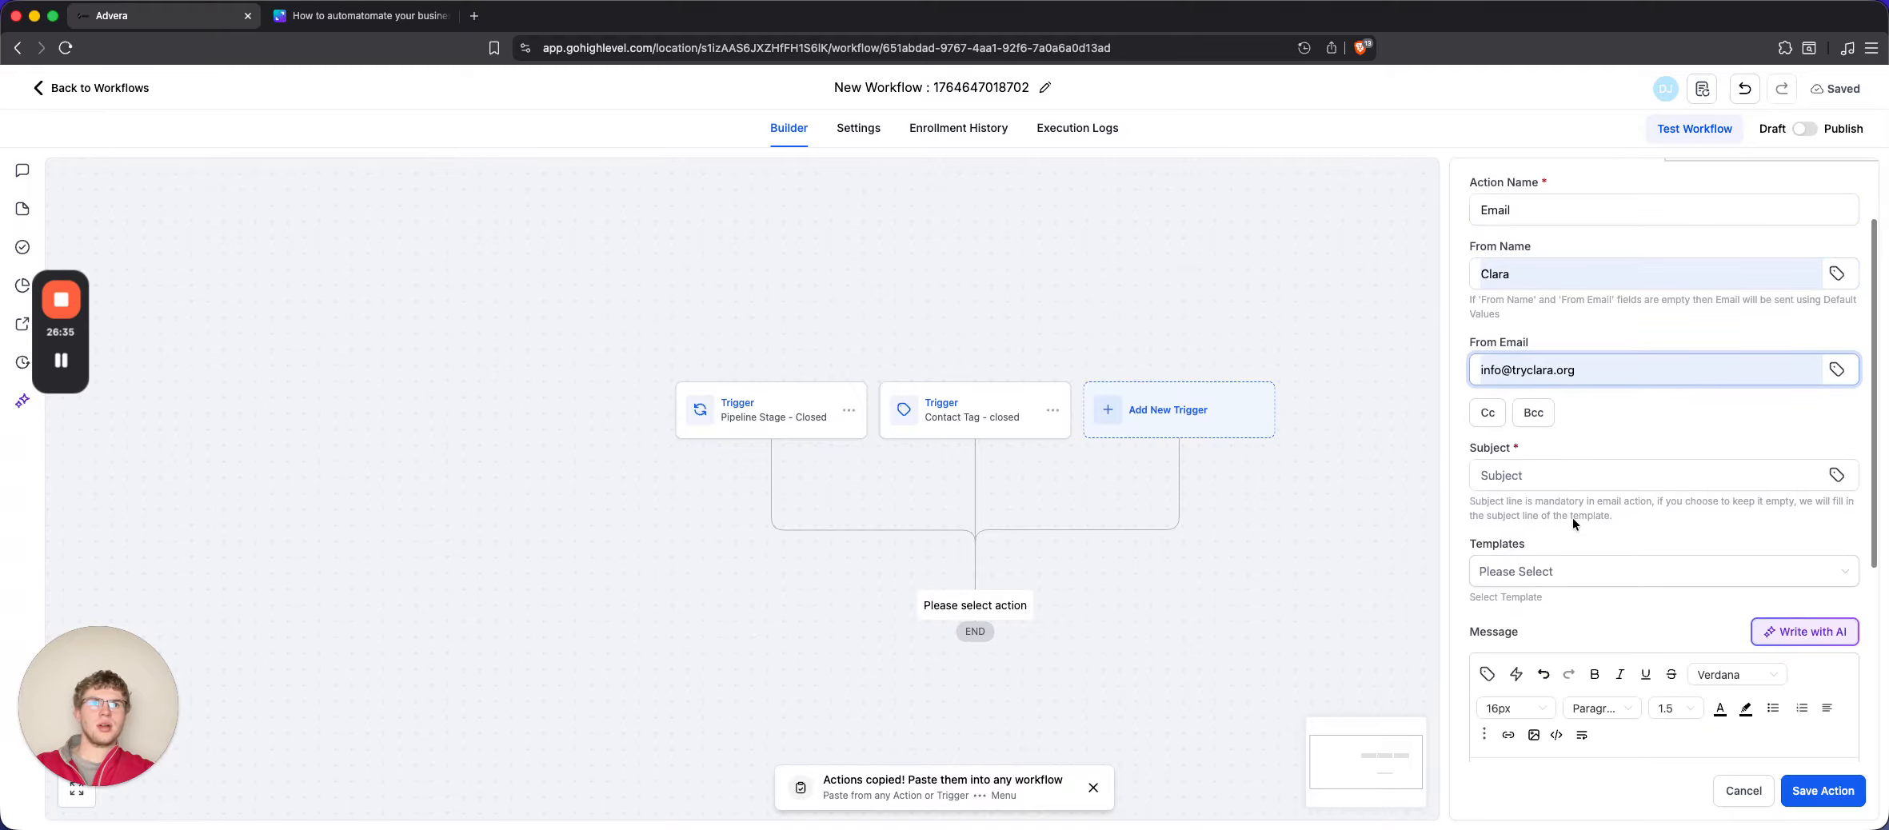
click(1569, 475)
text(Onboarding Next Steps)
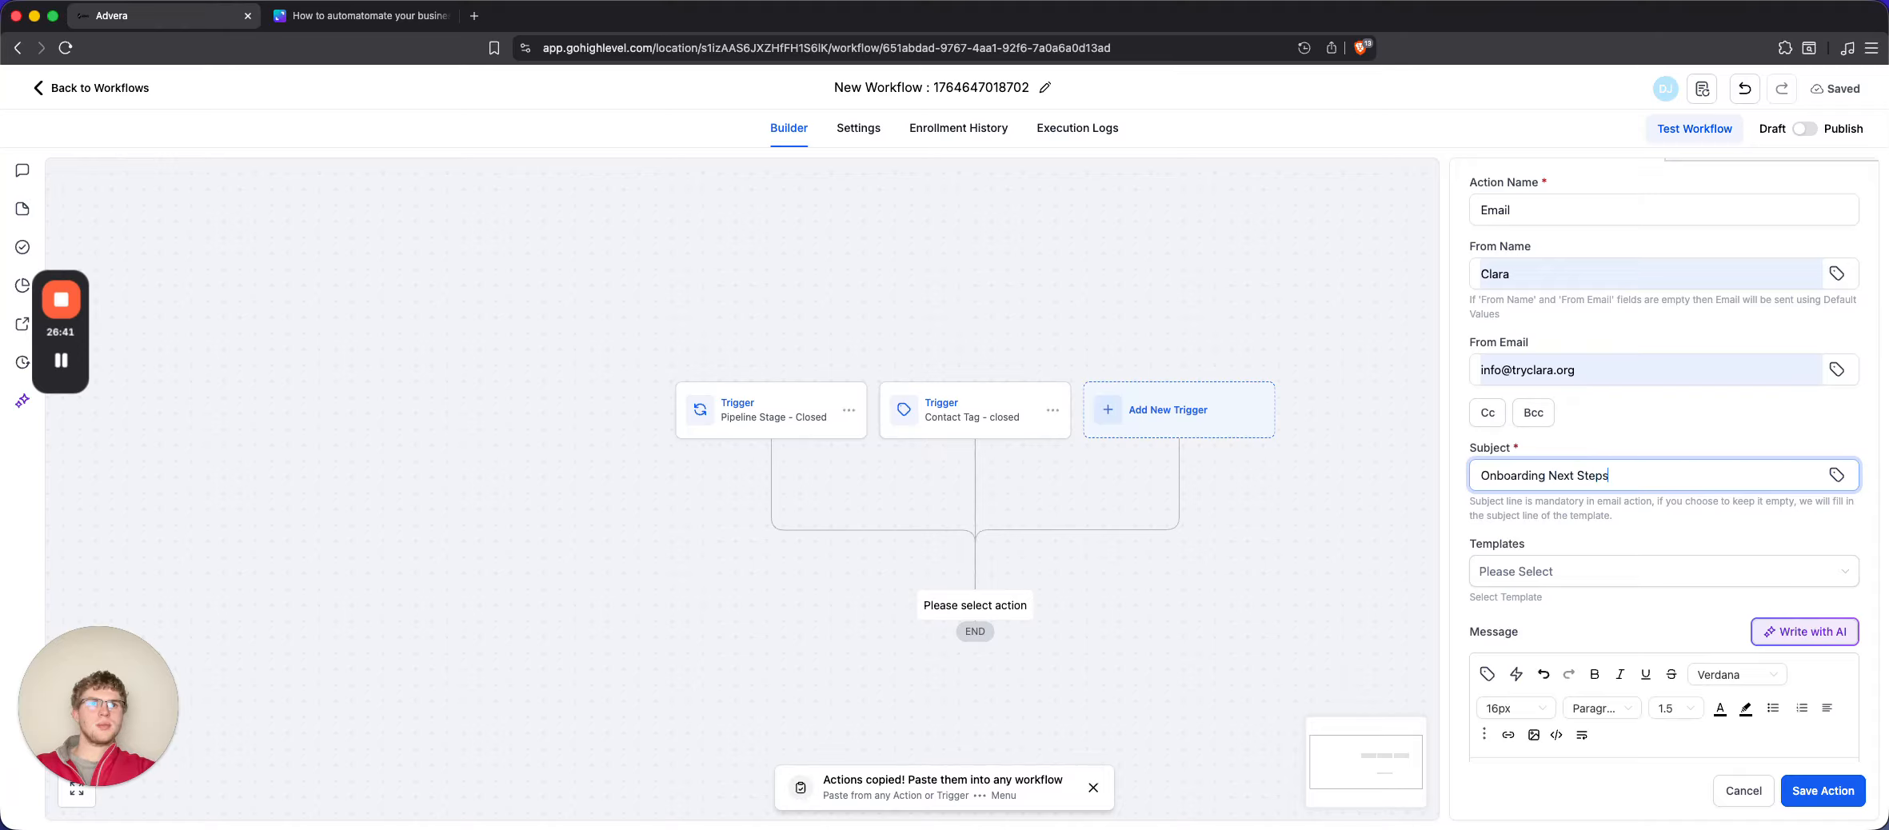
Start the email message with the greeting "Hey {{contact.first_name}}," using the contact's First Name custom value
scroll(1606, 529, down, 6)
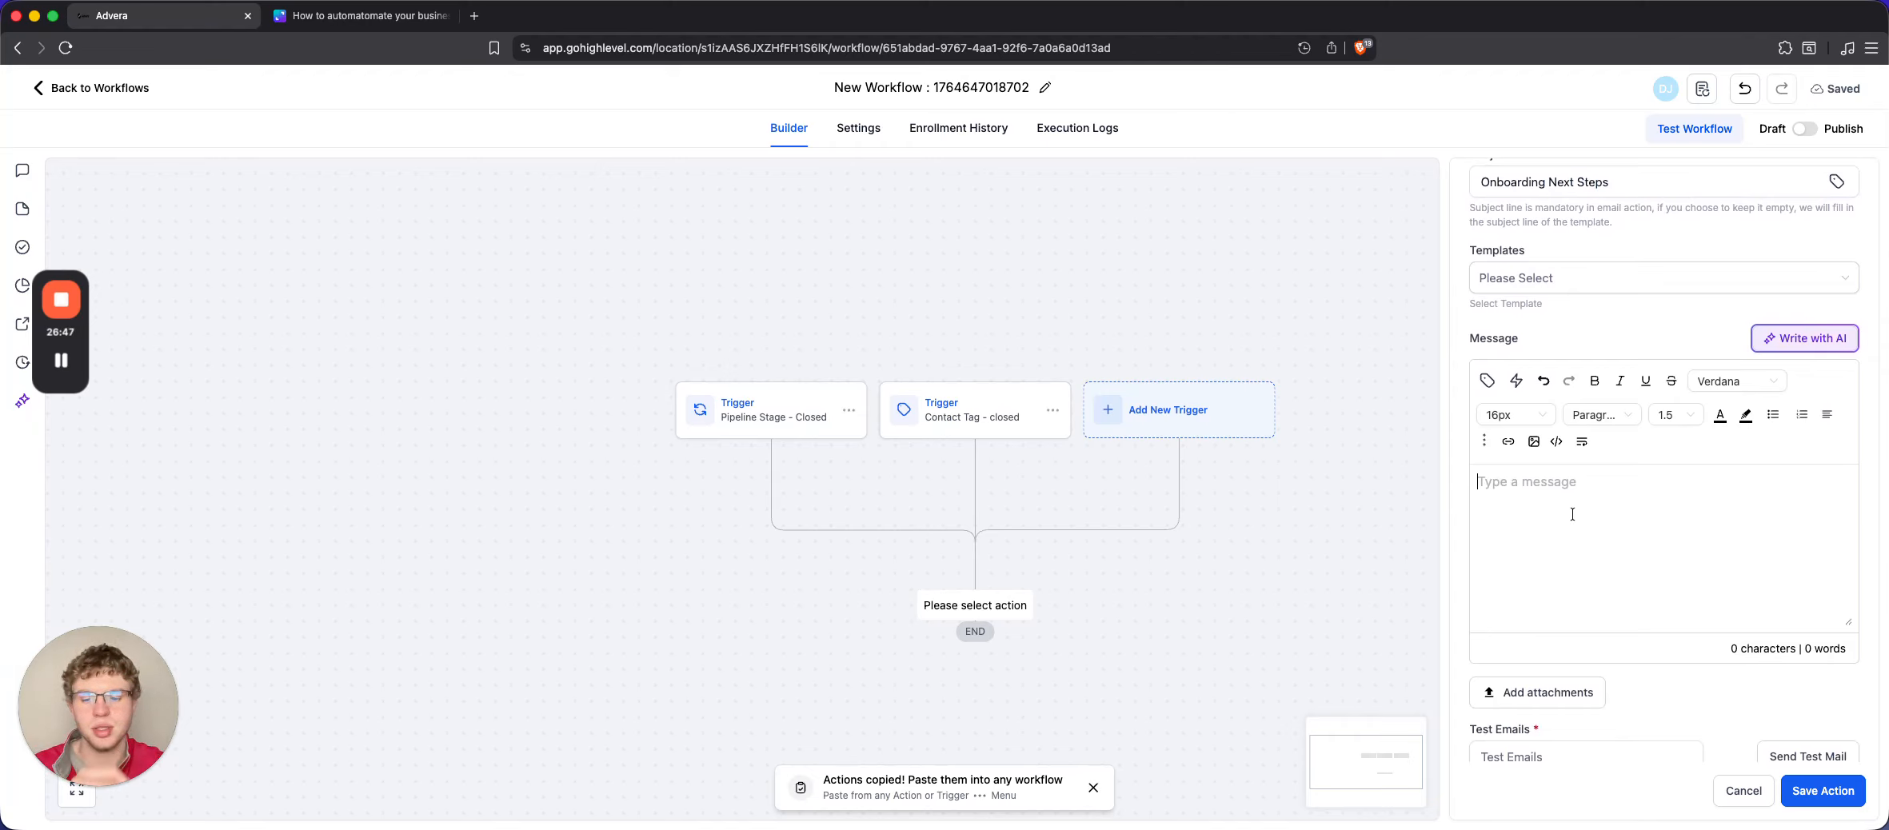
click(1572, 514)
text(ey)
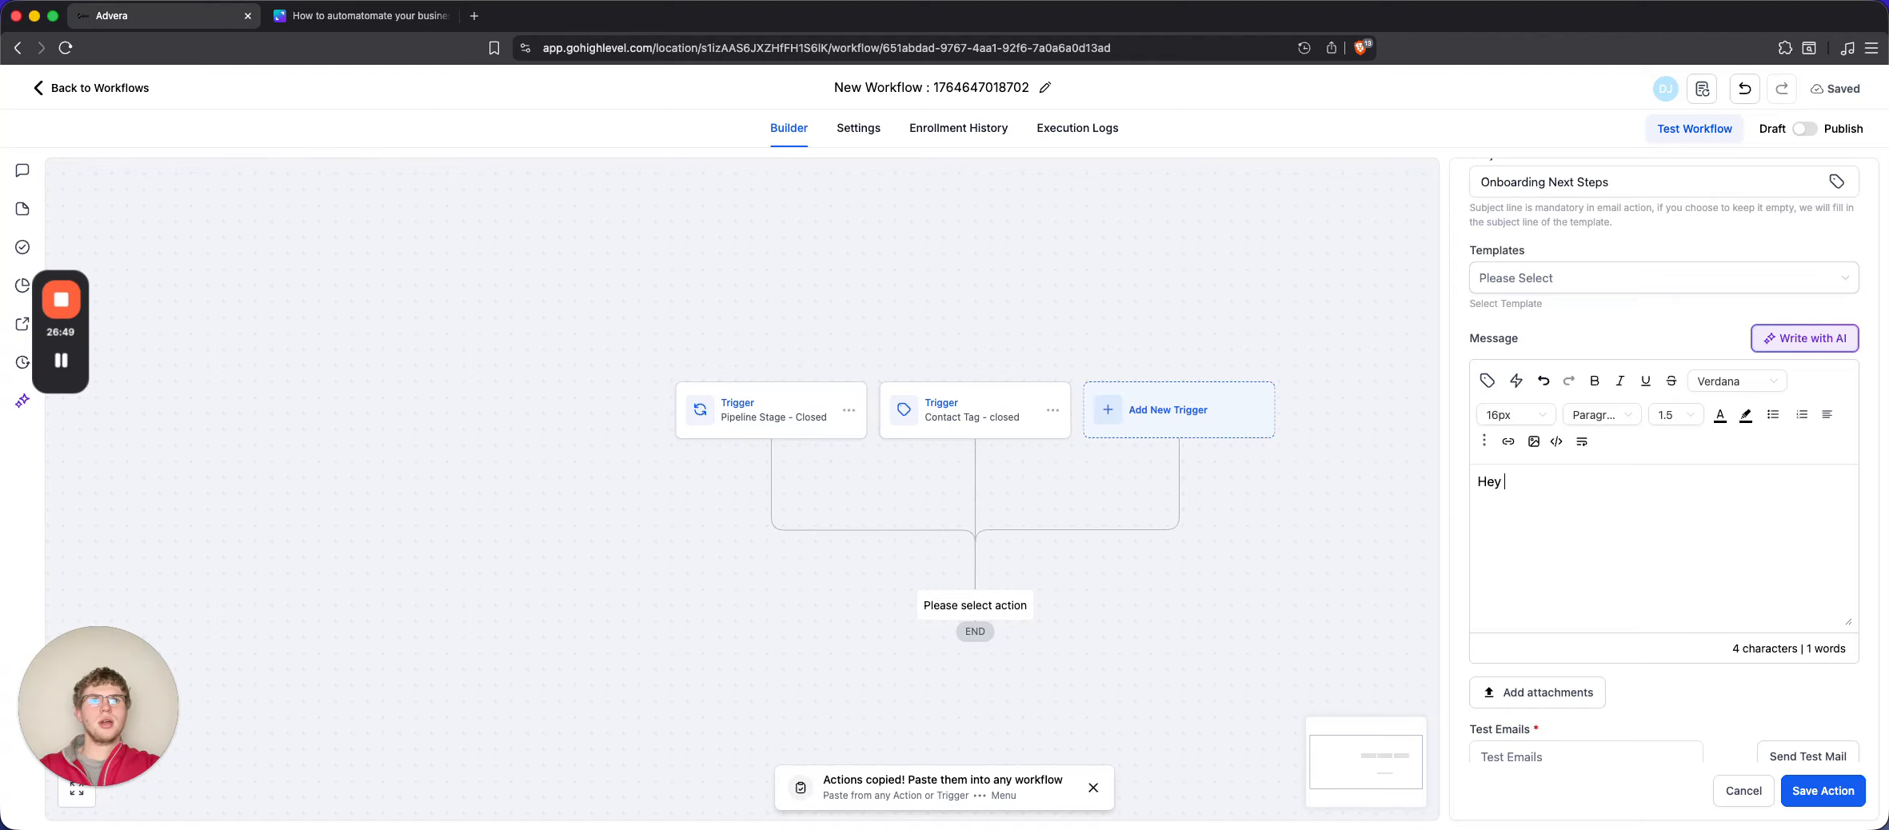
click(1487, 381)
click(1352, 243)
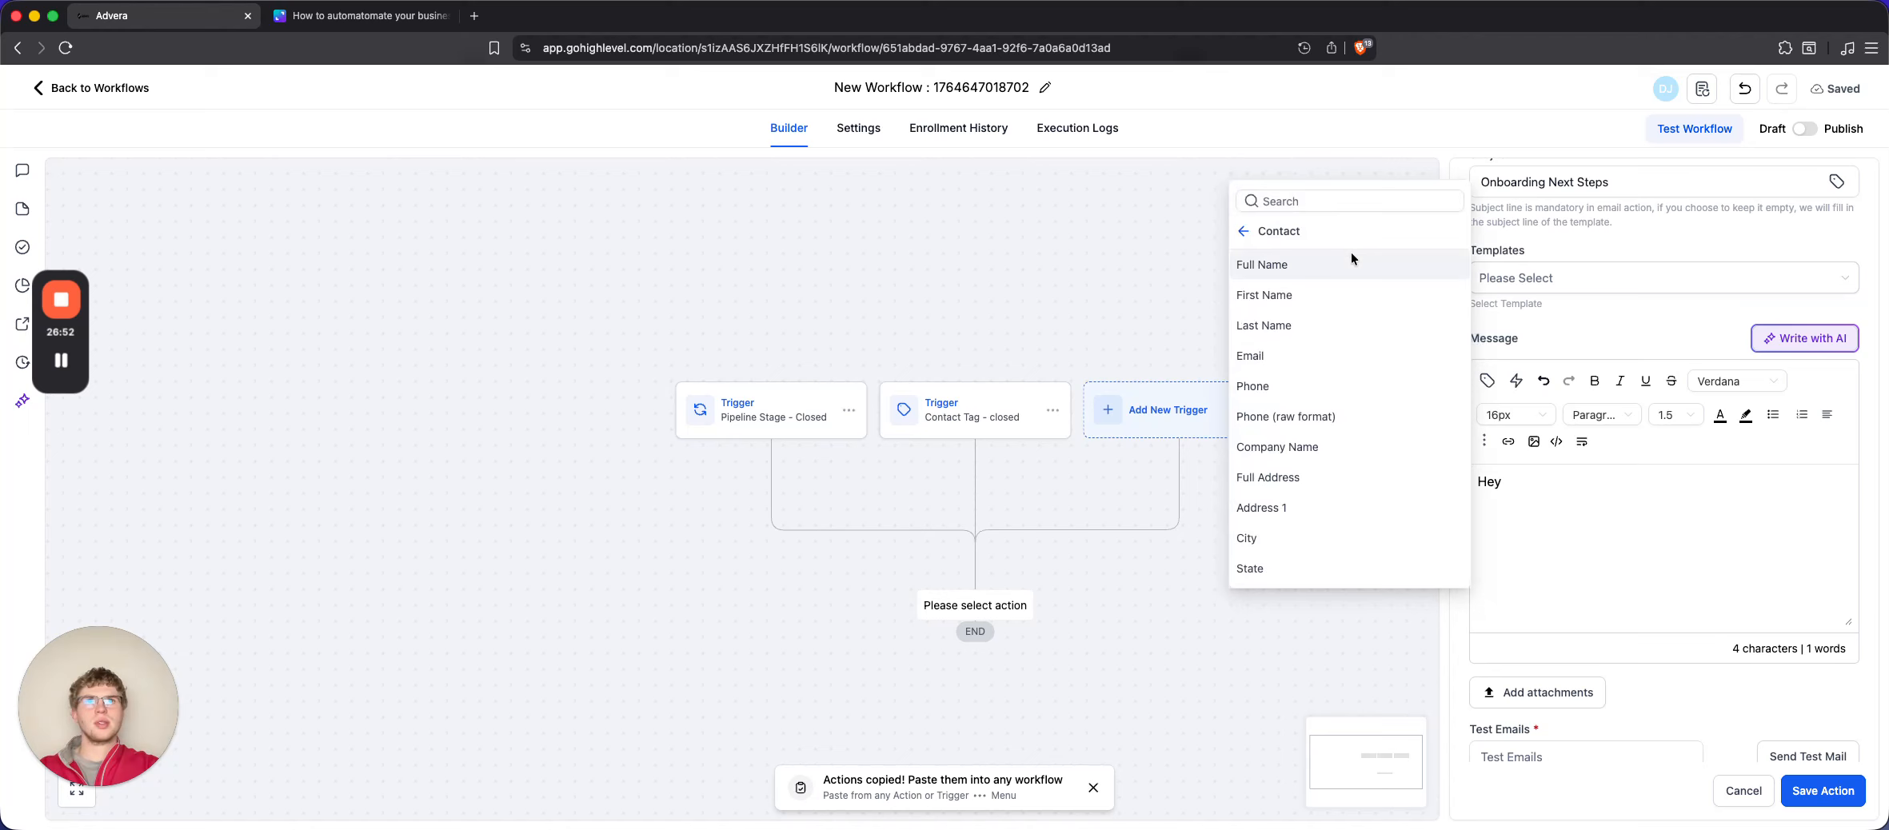
click(1332, 294)
text(,  )
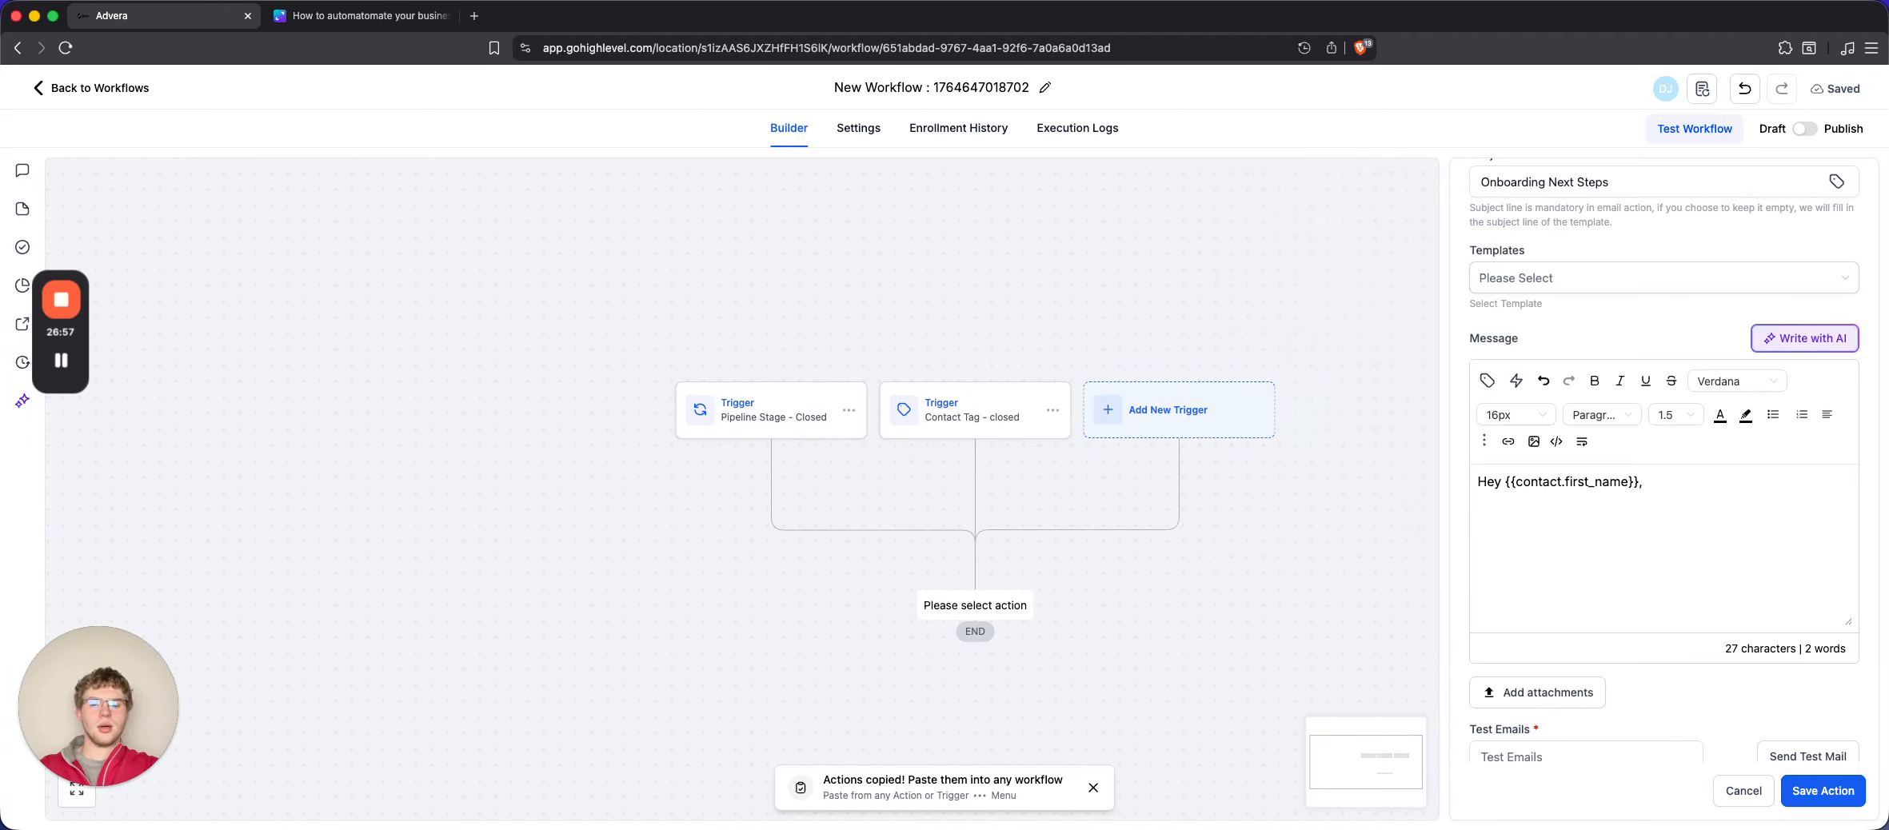
Write the email body: "We are happy to have you on-board. See the attachment below for next steps of onboarding."
text(We ar)
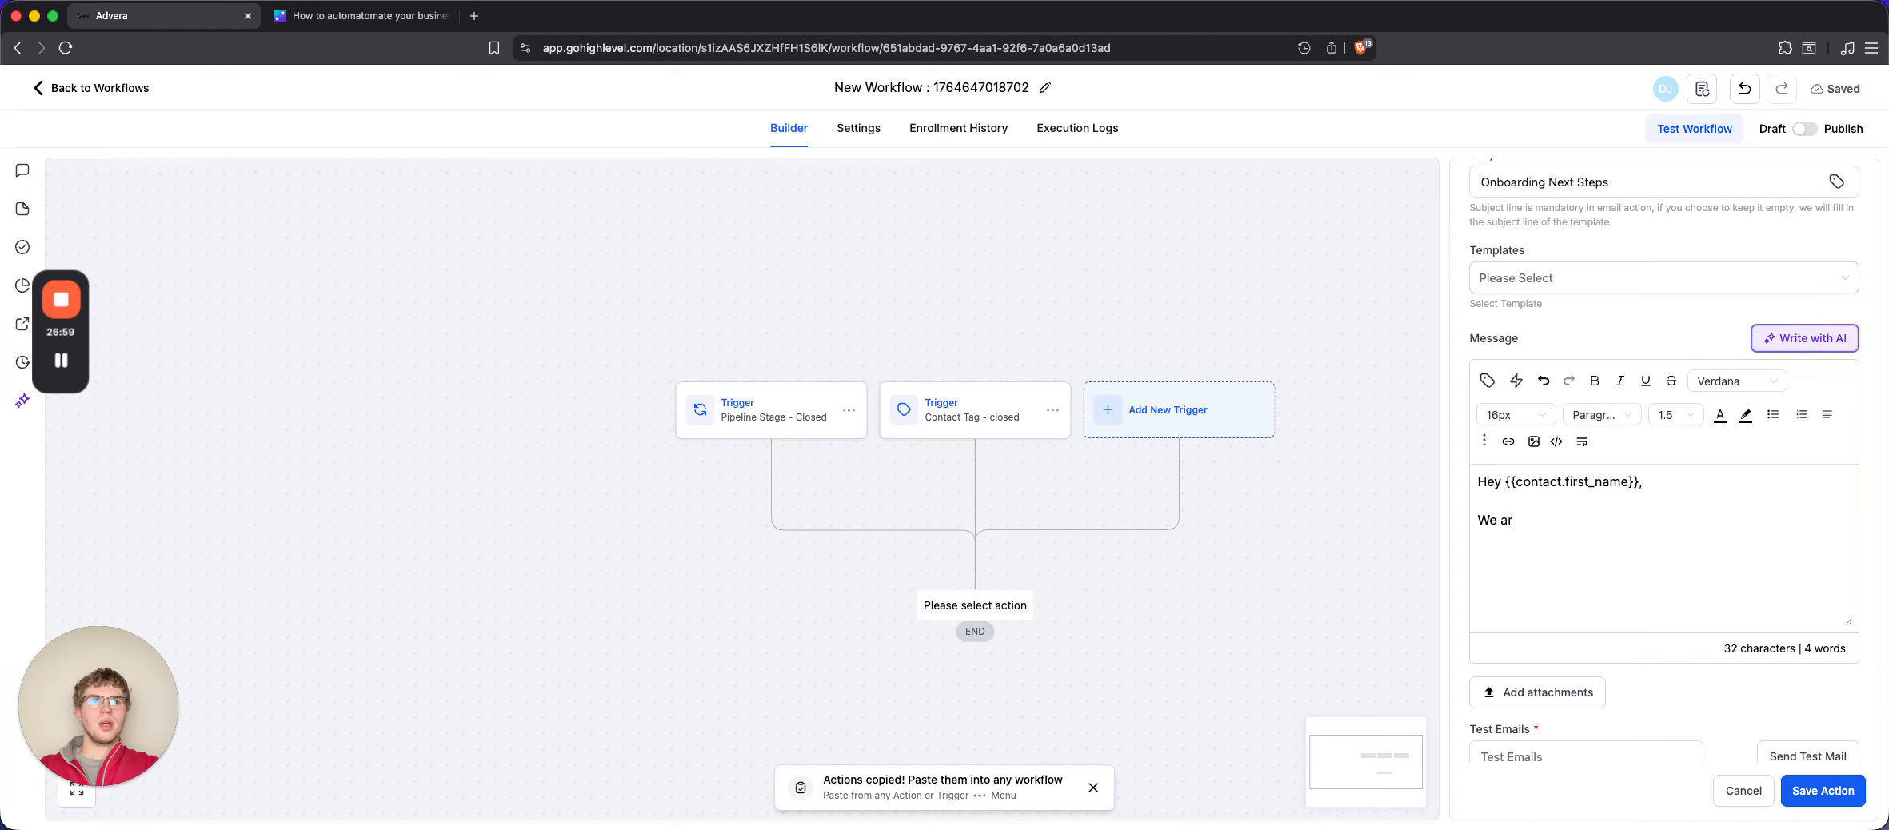
text(e happy to have)
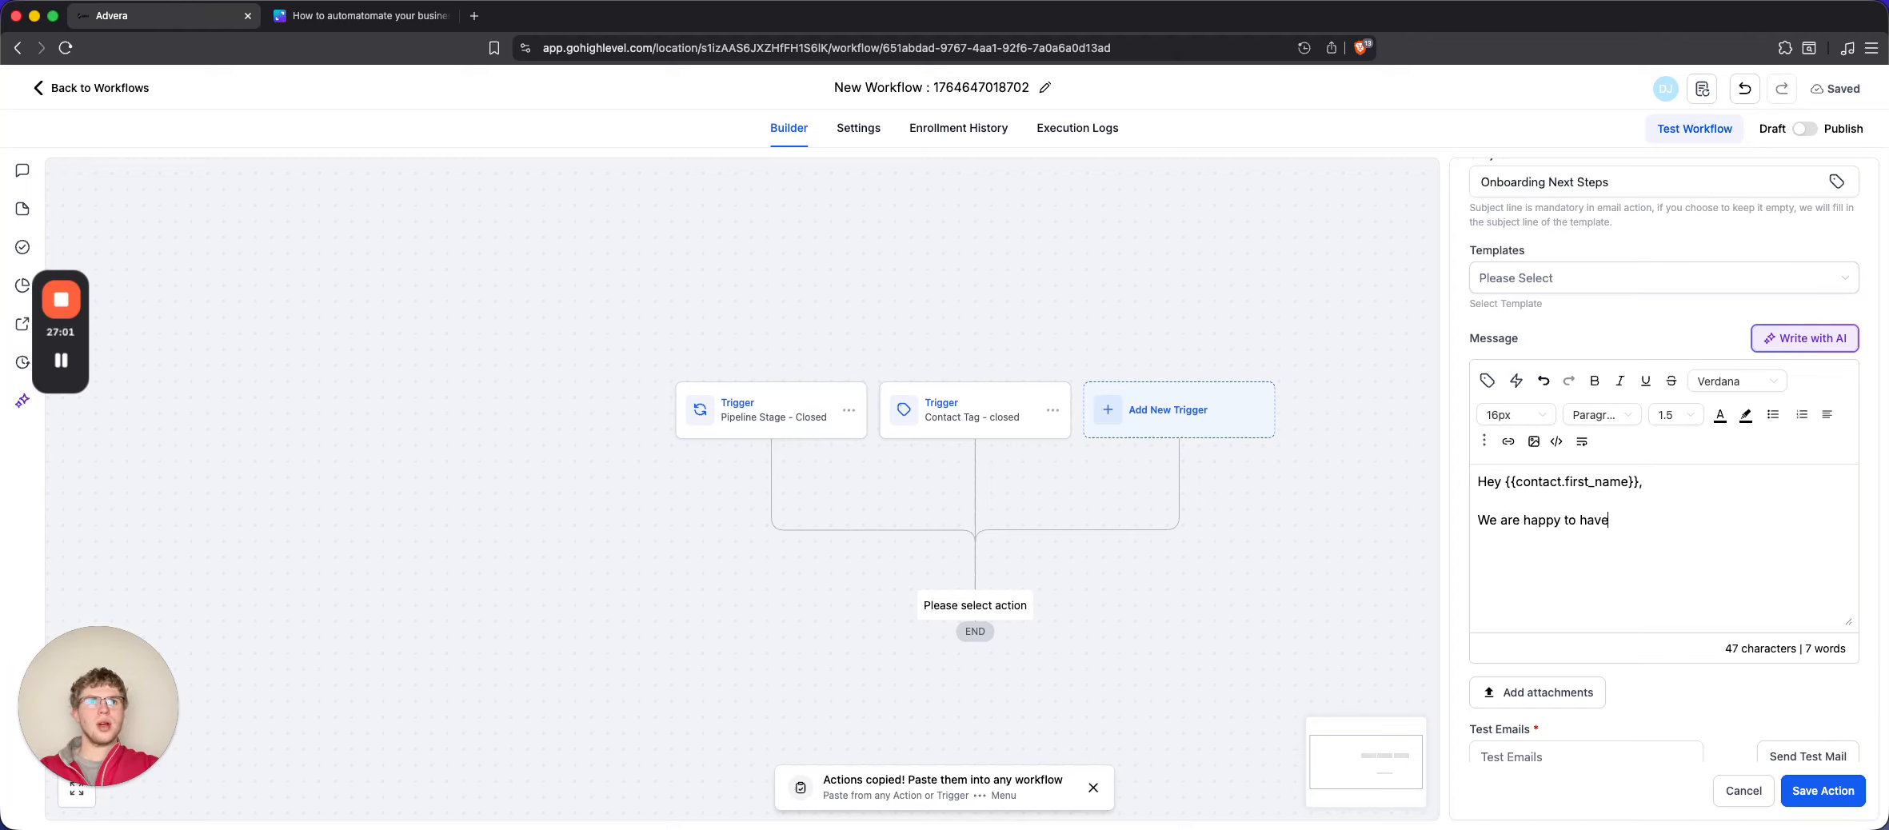
text( you on-bo)
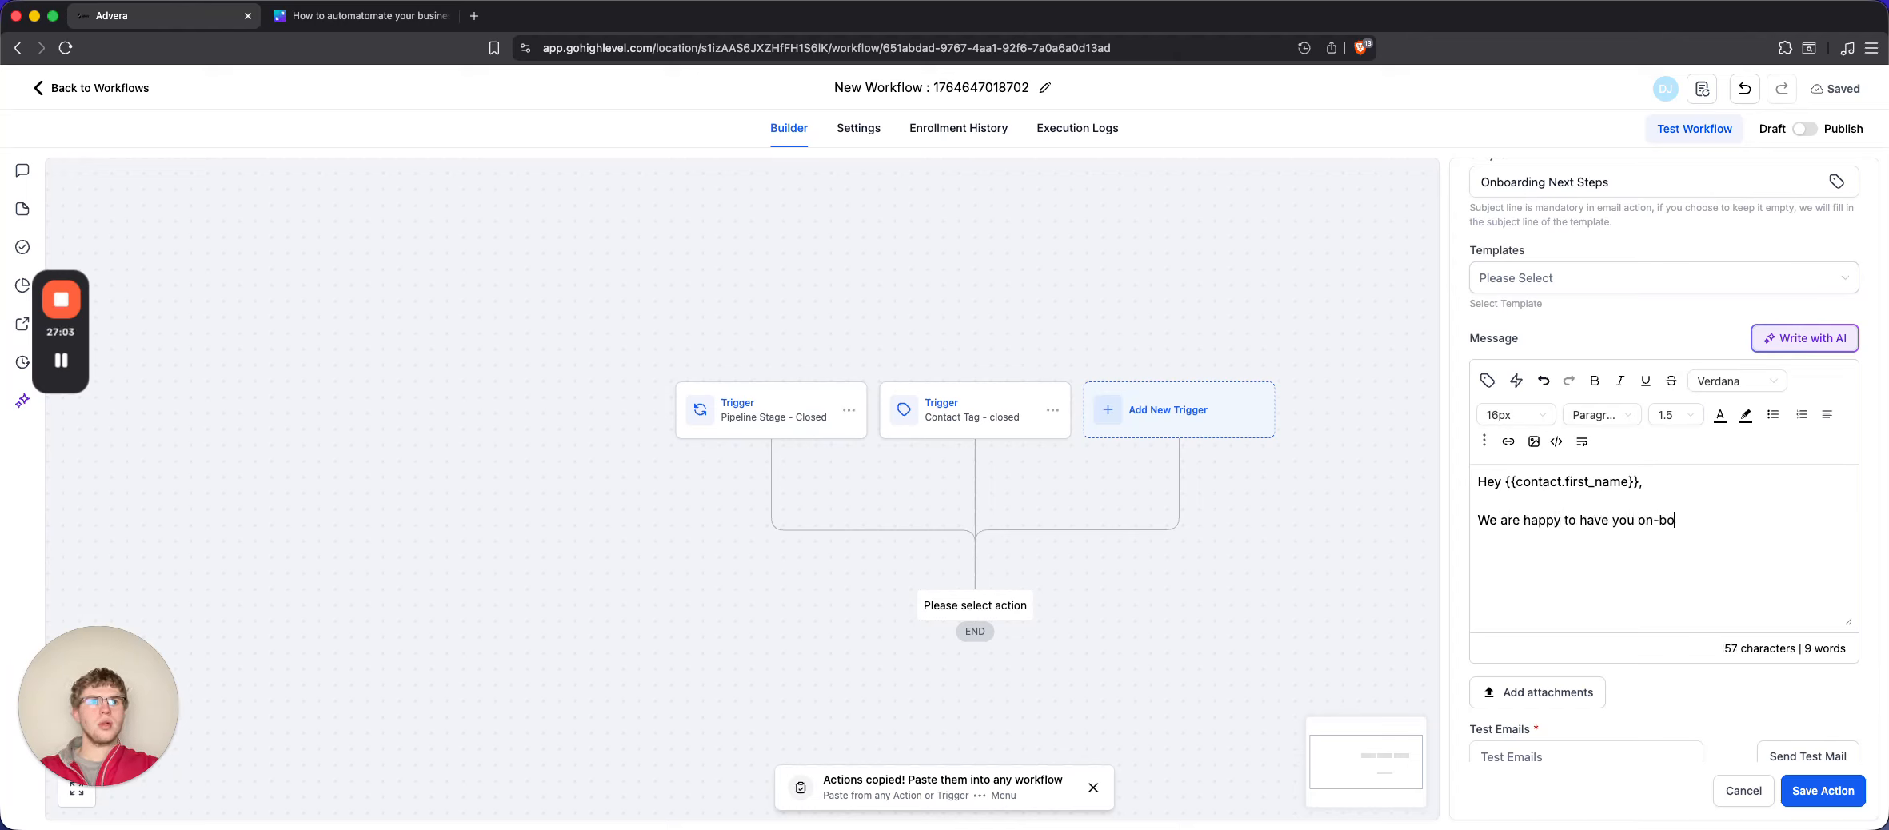
text(ard. )
text(See the attach)
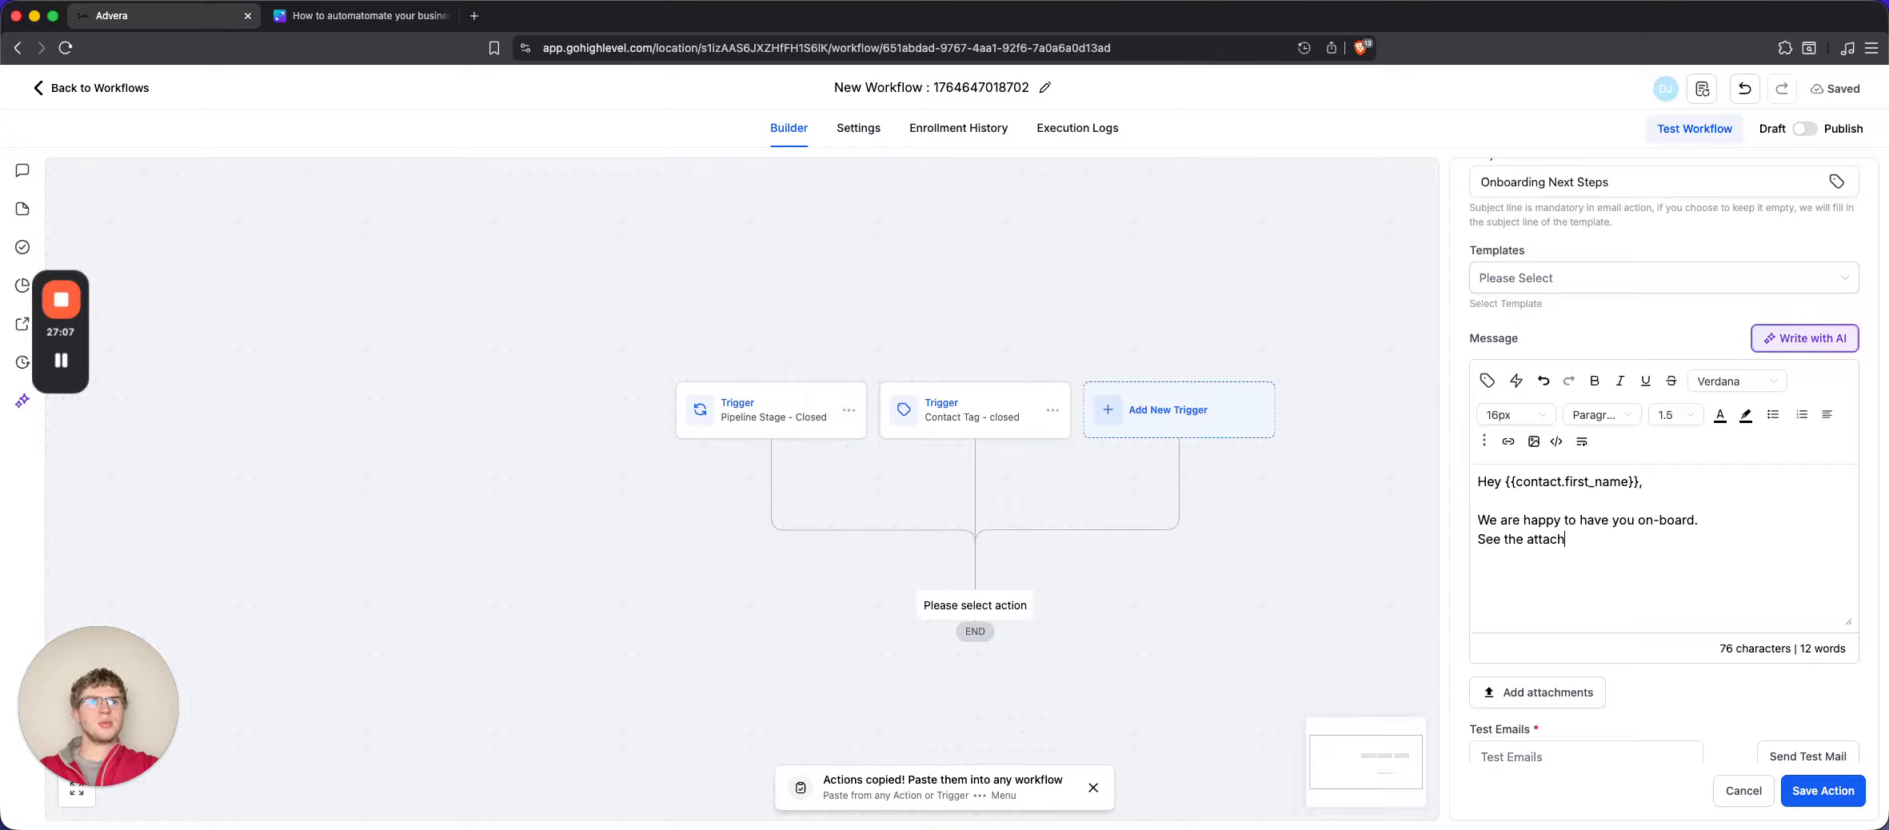
text(ment below for next steps o)
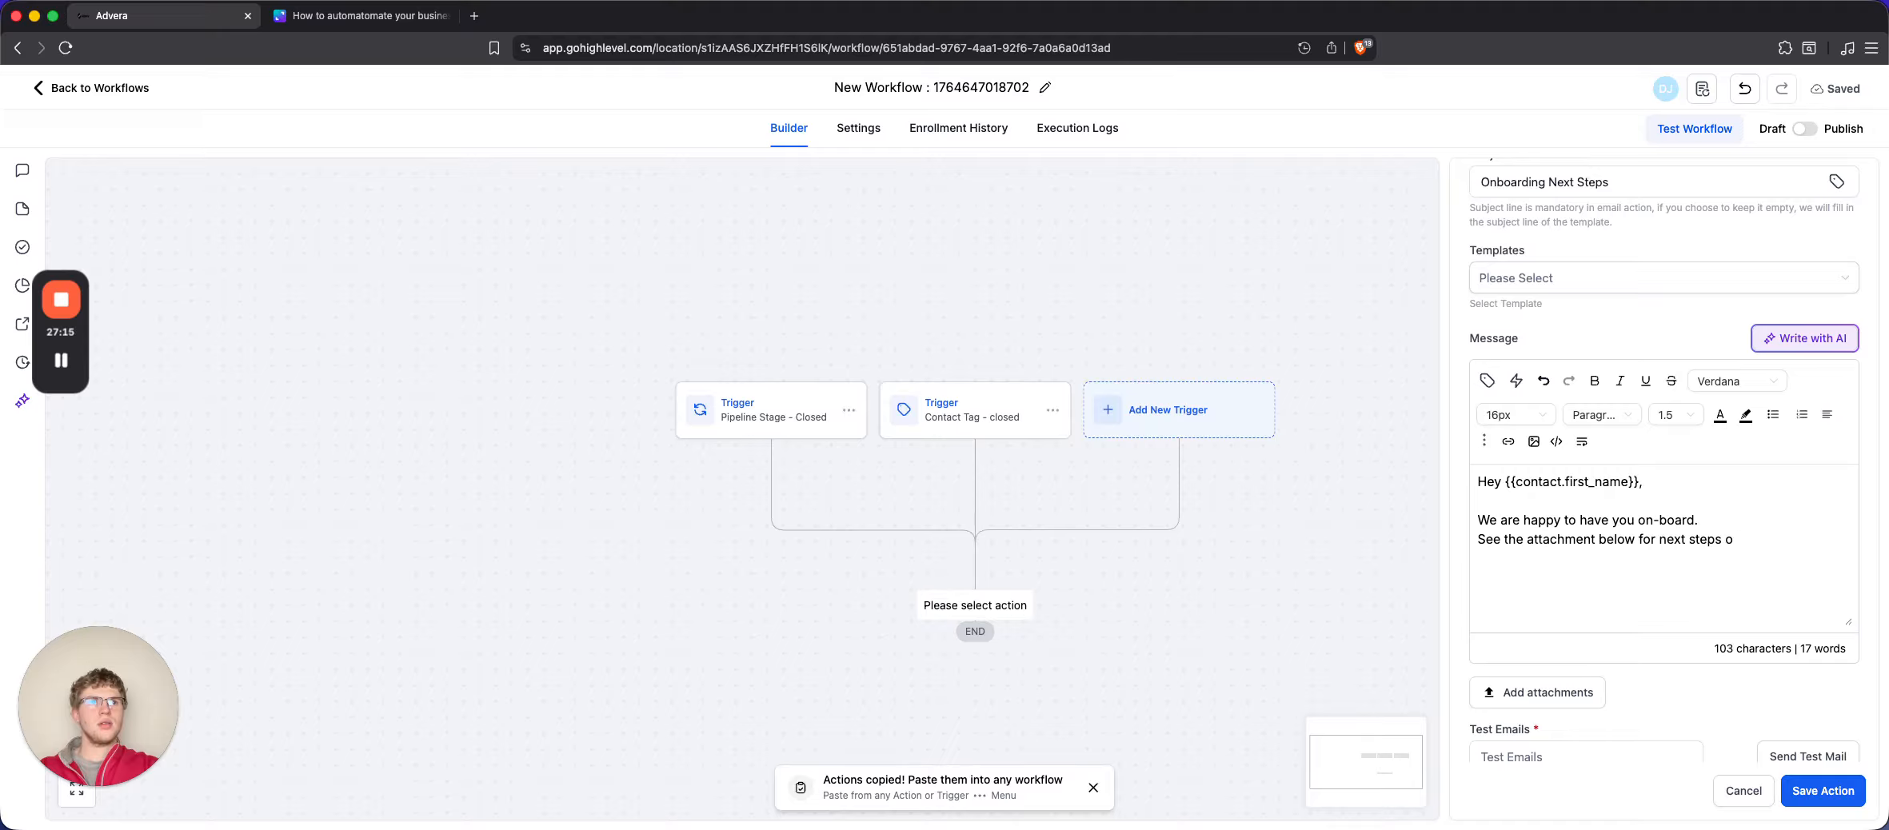
text(f onboarding. Let us )
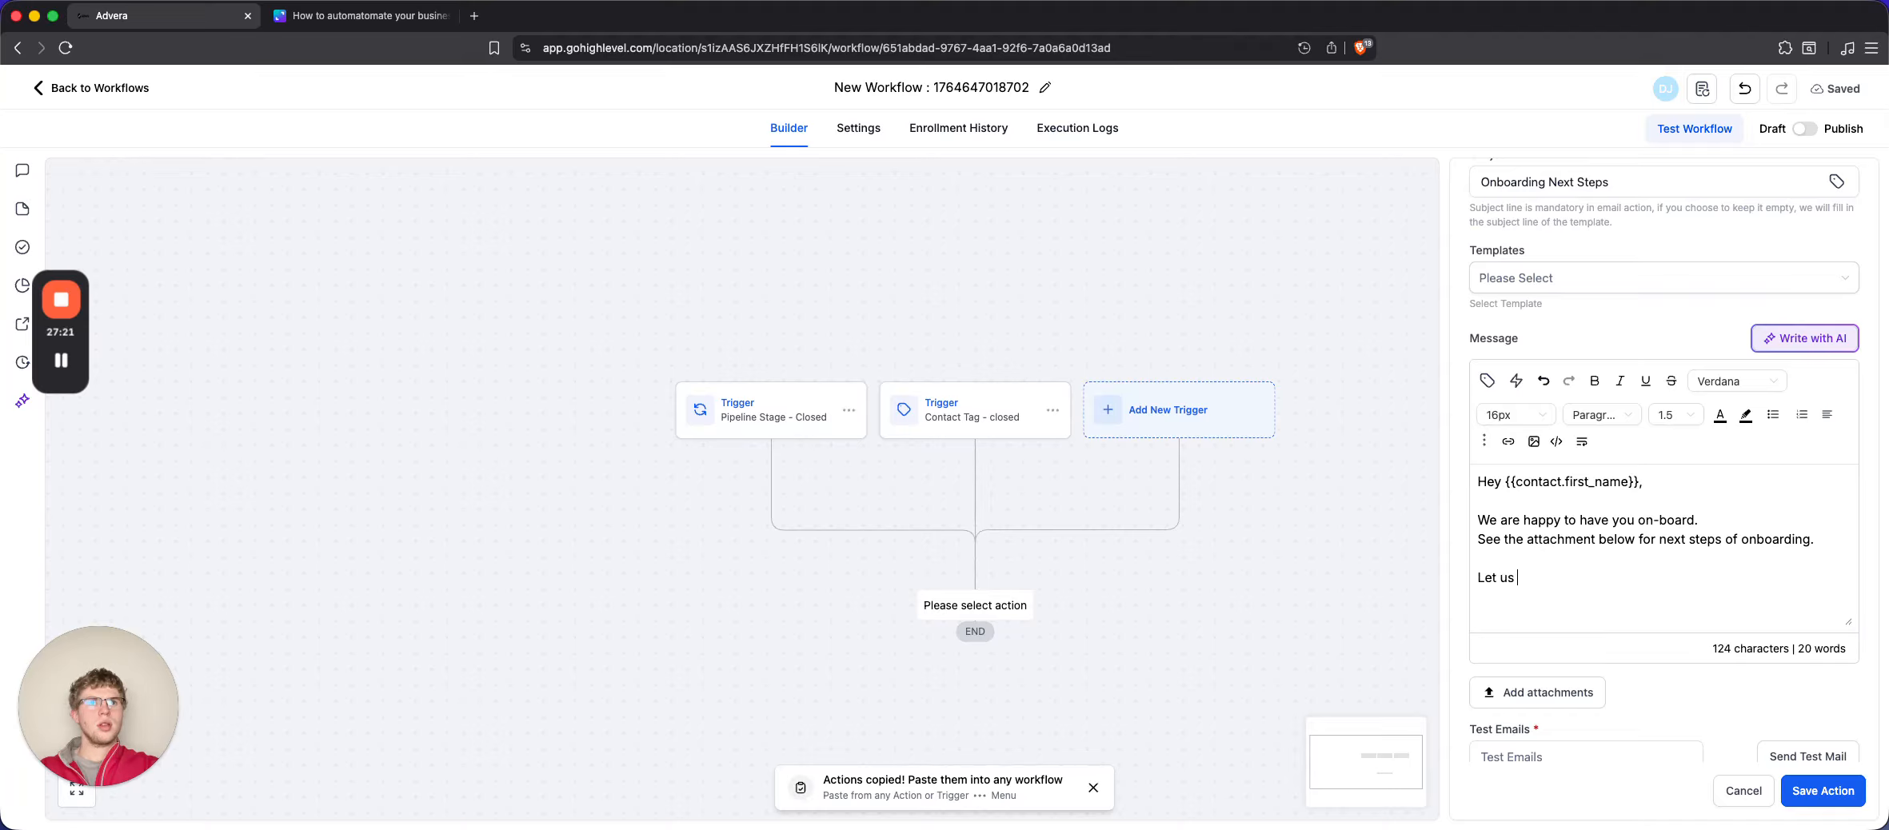
Close the message with "Let us know if you have any questions, The Clara Team" and save the email action
text(know if you h)
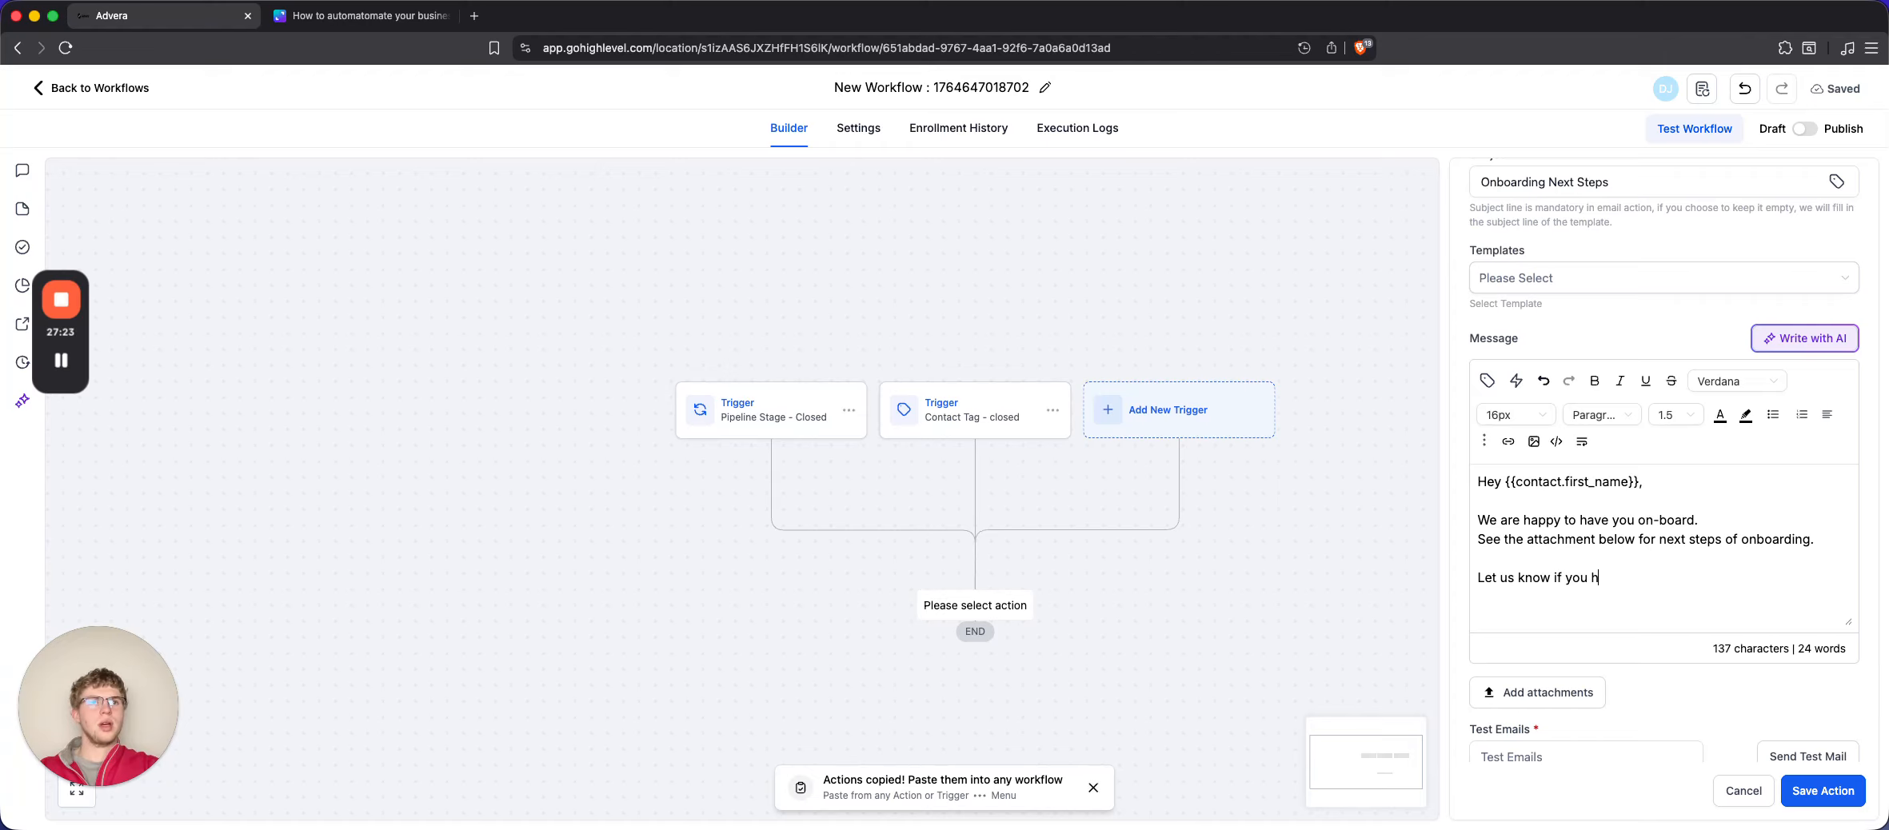
text(ave any questionThe )
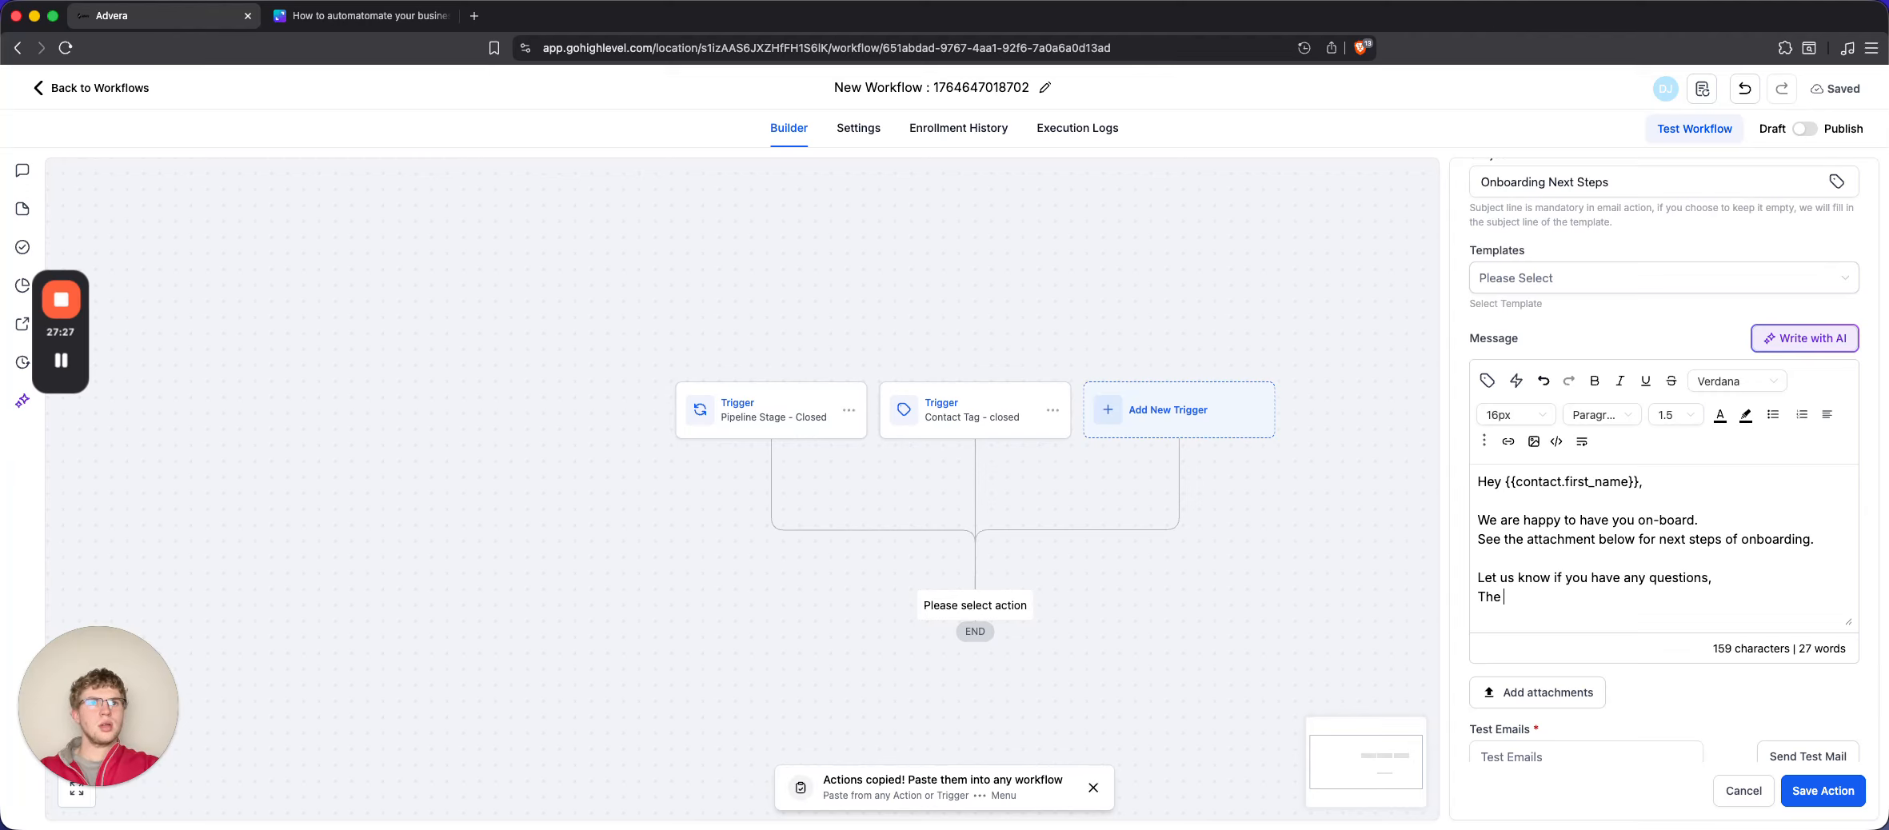
text(Clara Team)
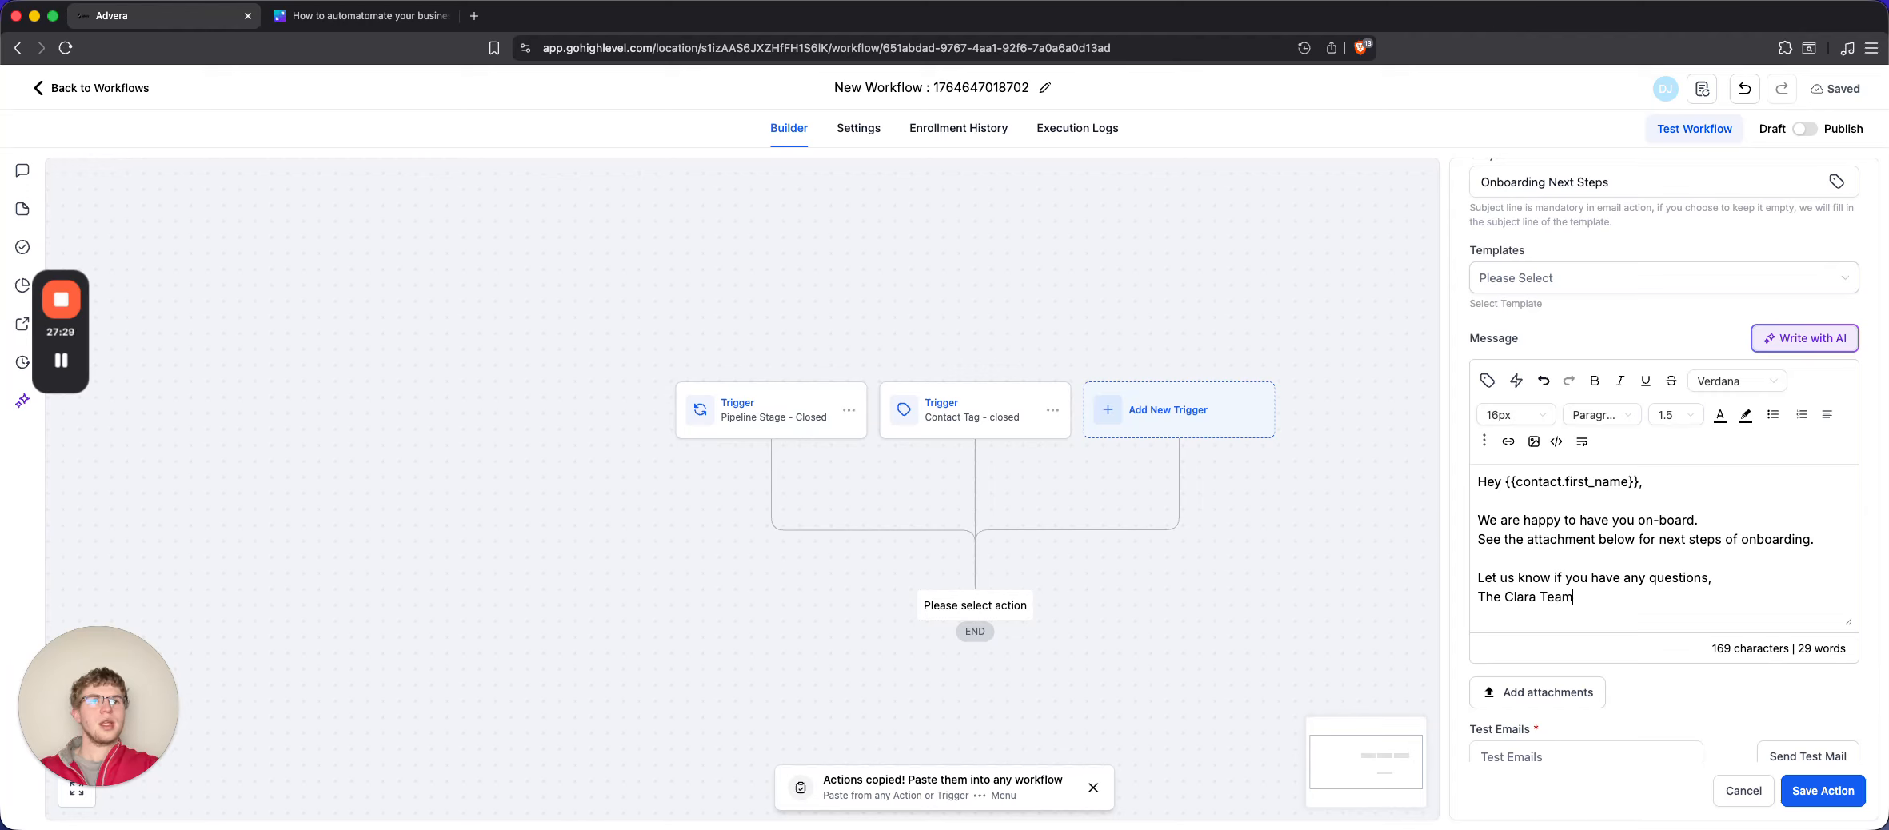
scroll(1700, 554, down, 1)
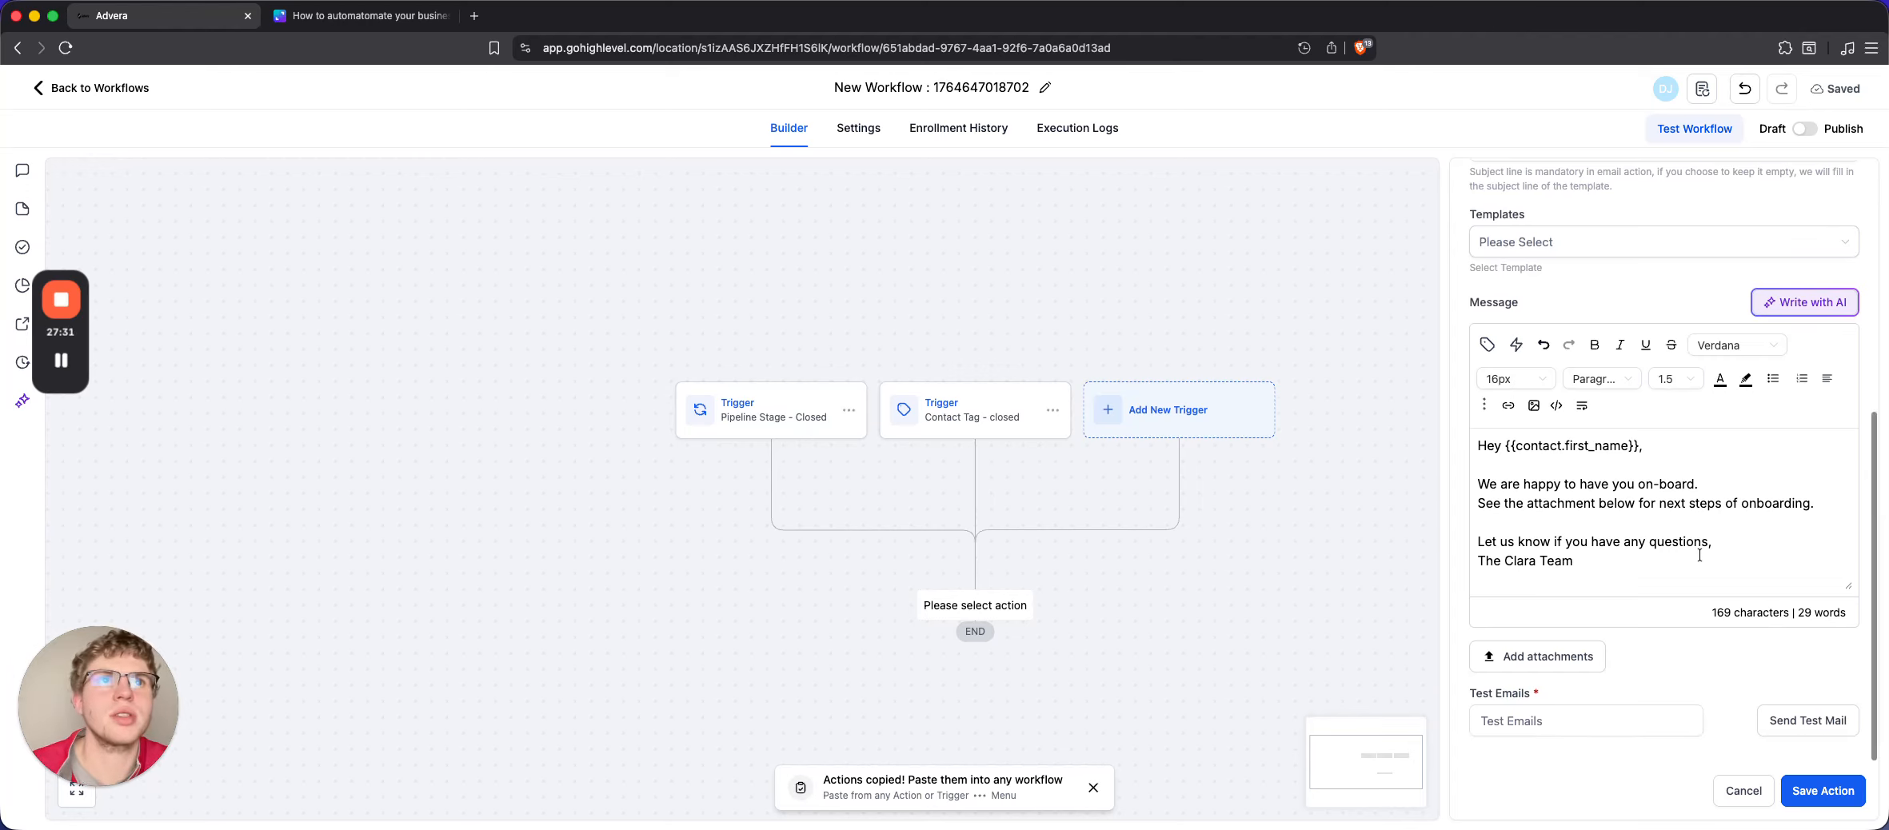
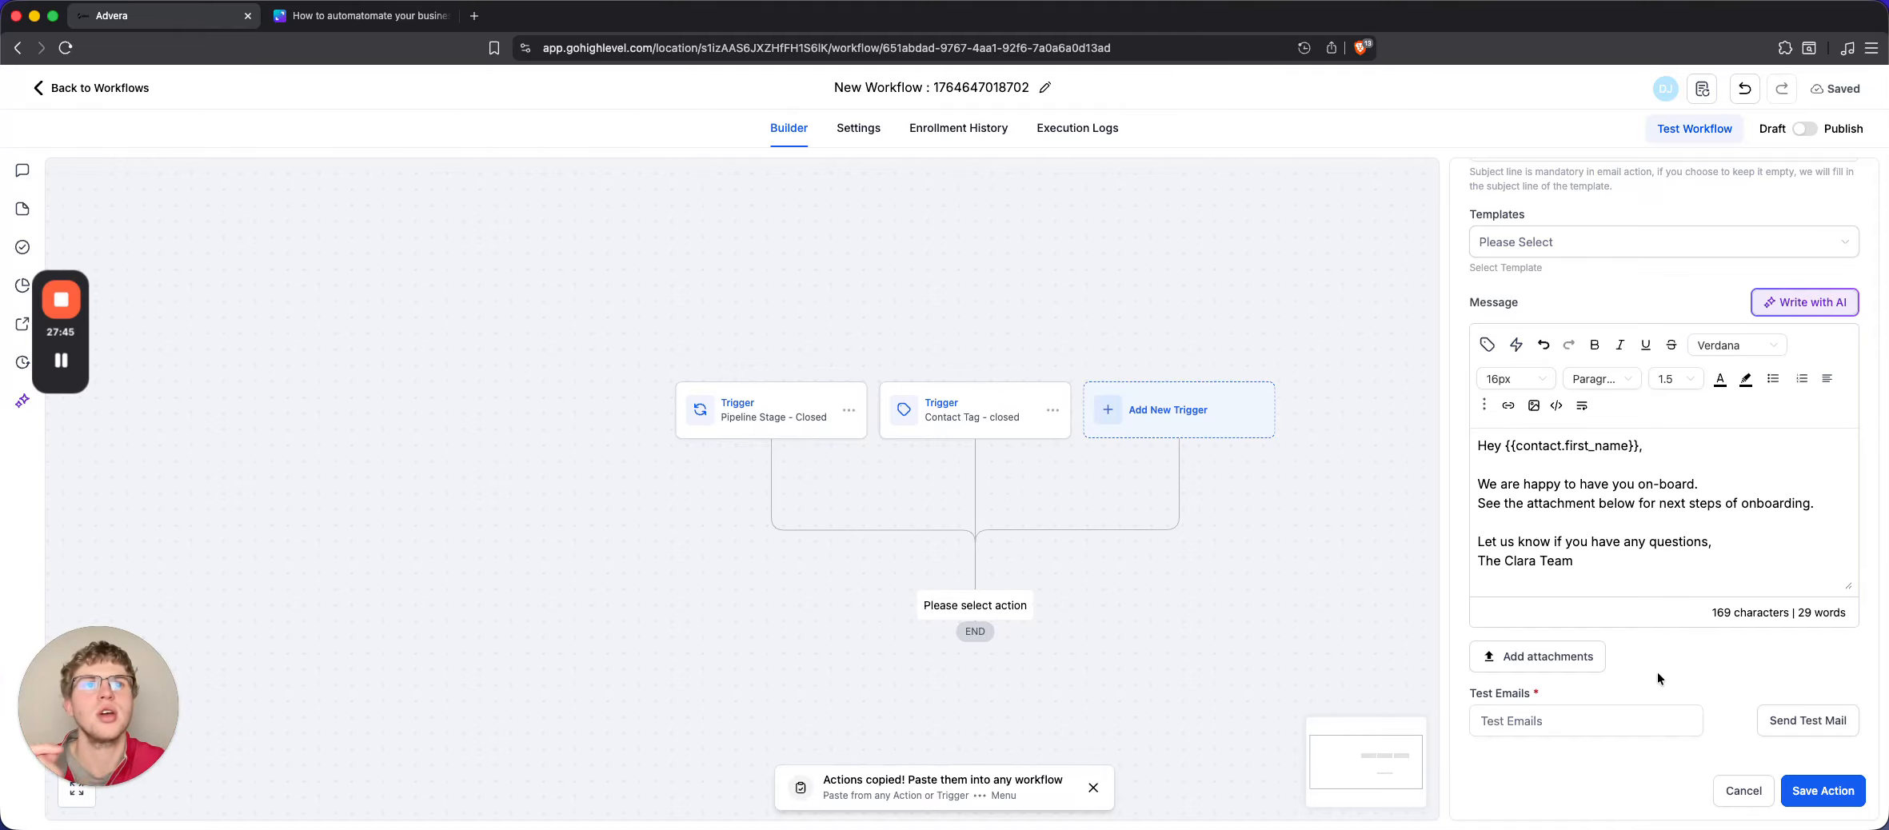
click(1825, 791)
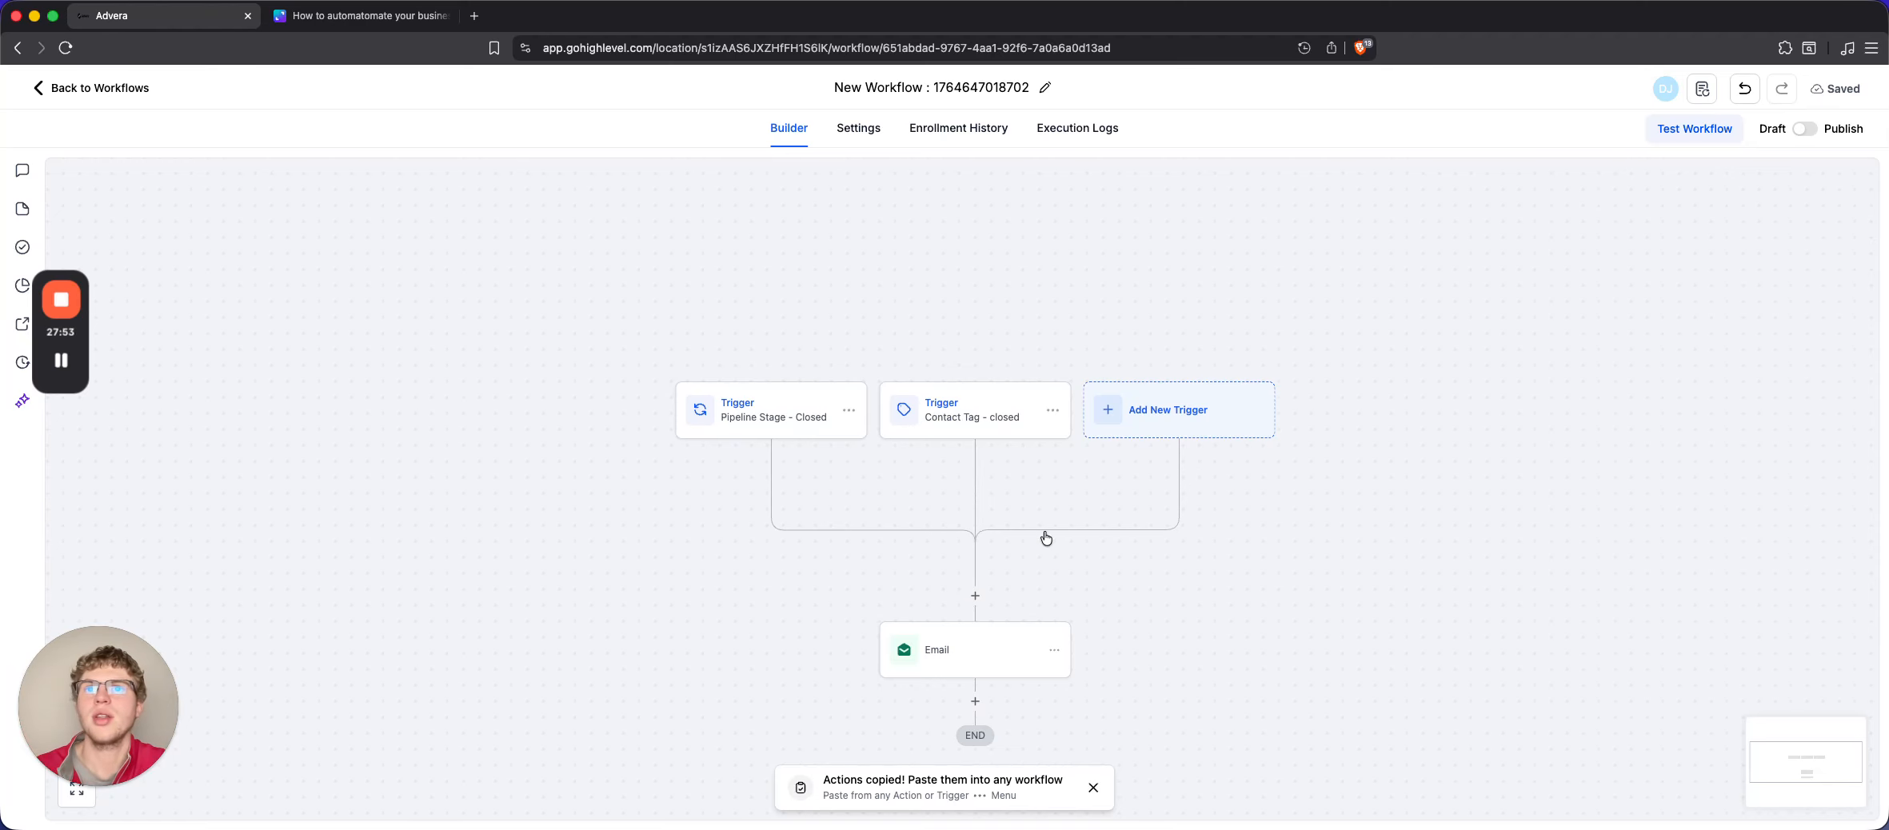
Rename the email action to "Onboarding Email" and save it
click(999, 651)
click(1477, 308)
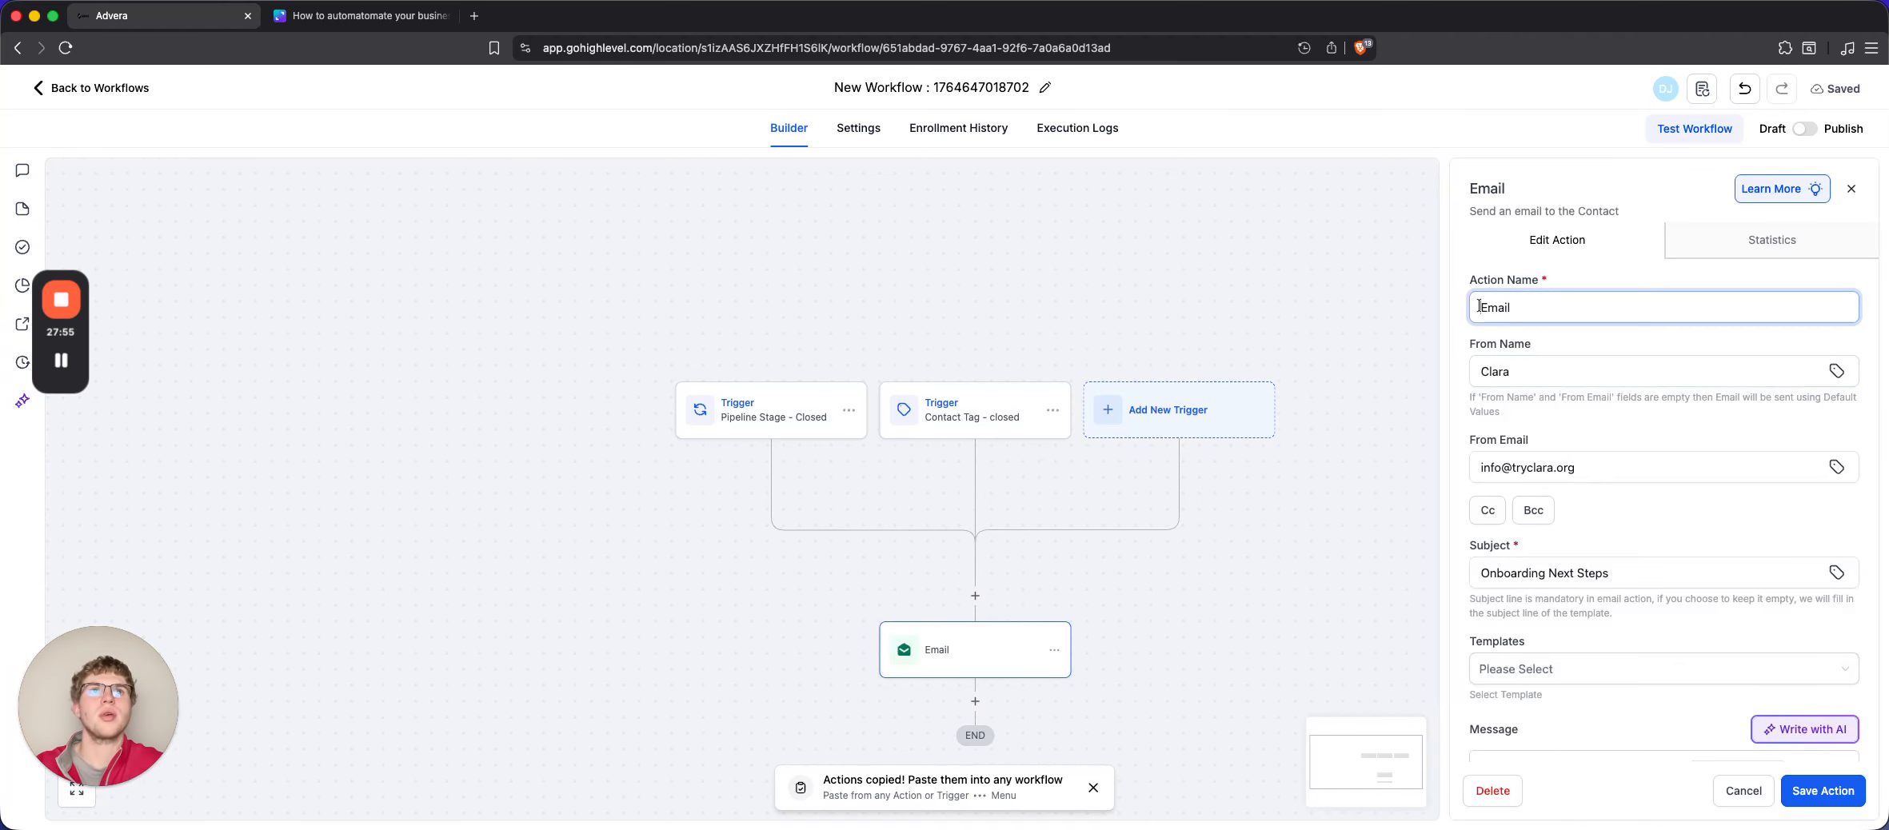
text(Onboarding)
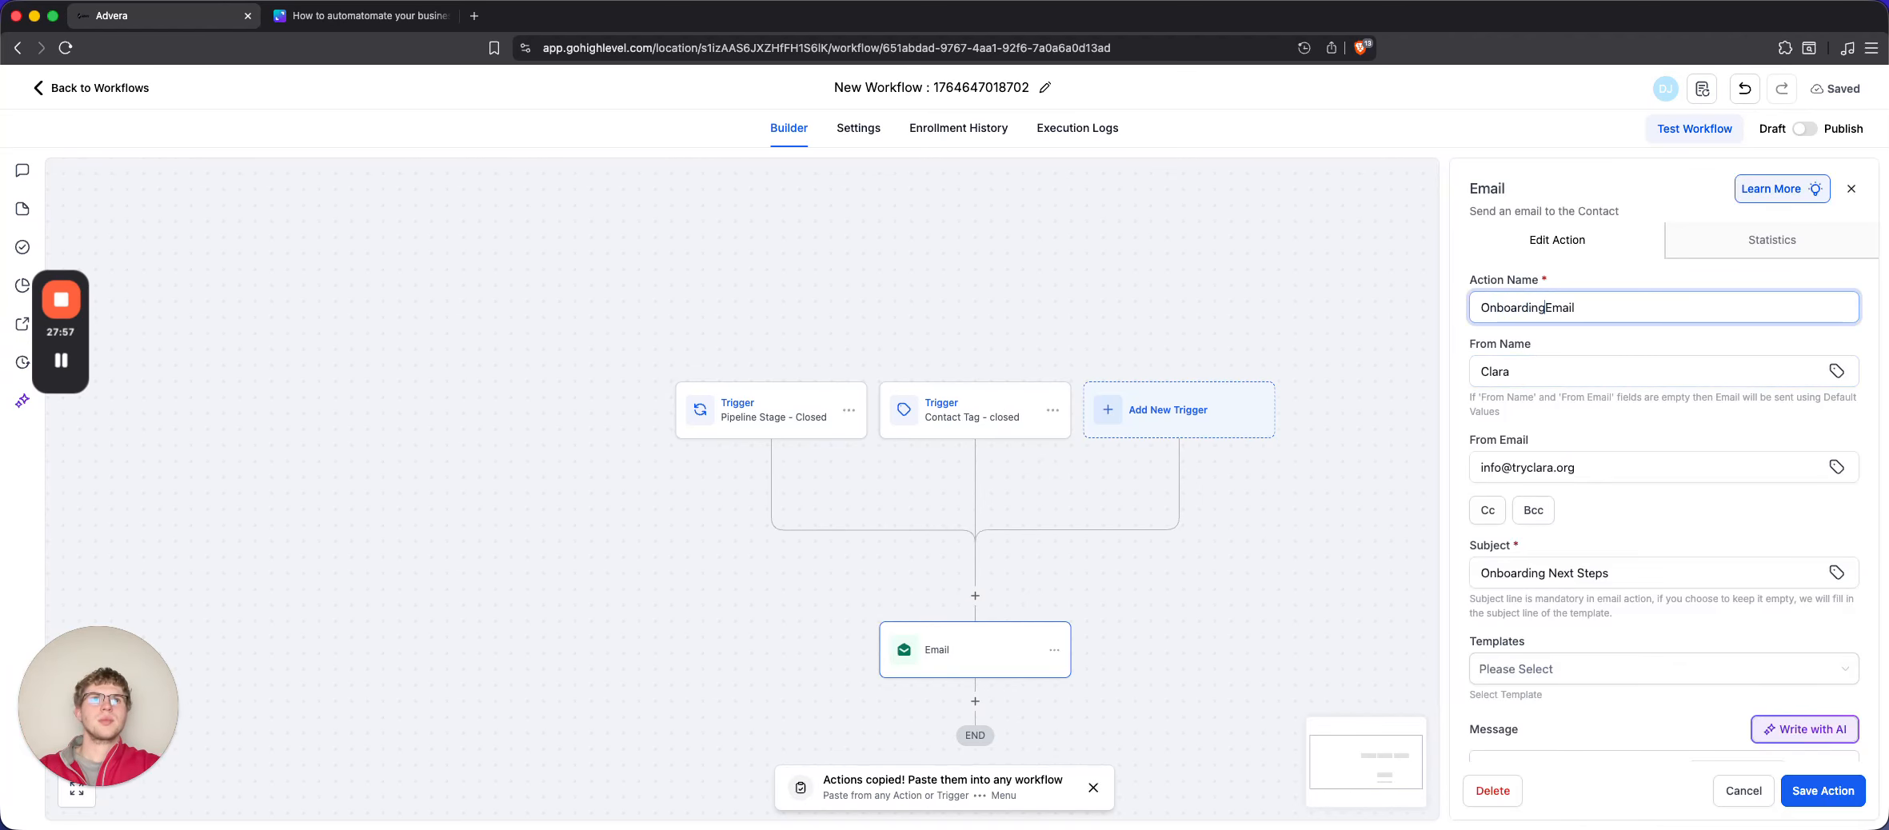
click(1827, 790)
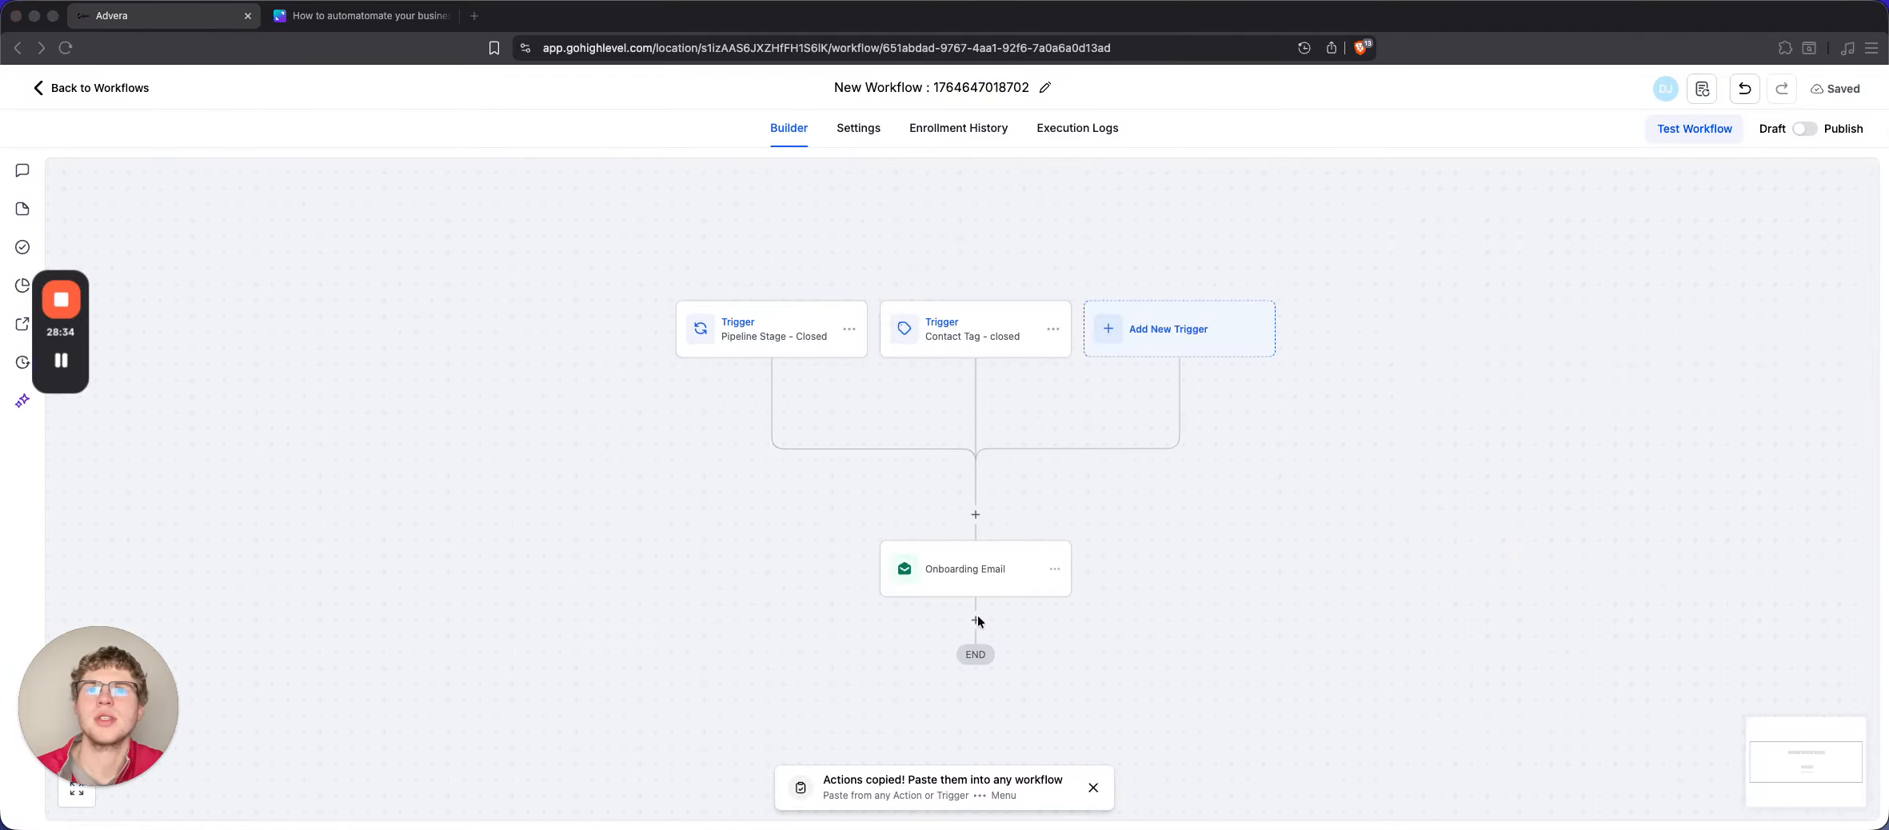
Add a Wait action below the Onboarding Email and set it to wait for Contact Reply
click(975, 620)
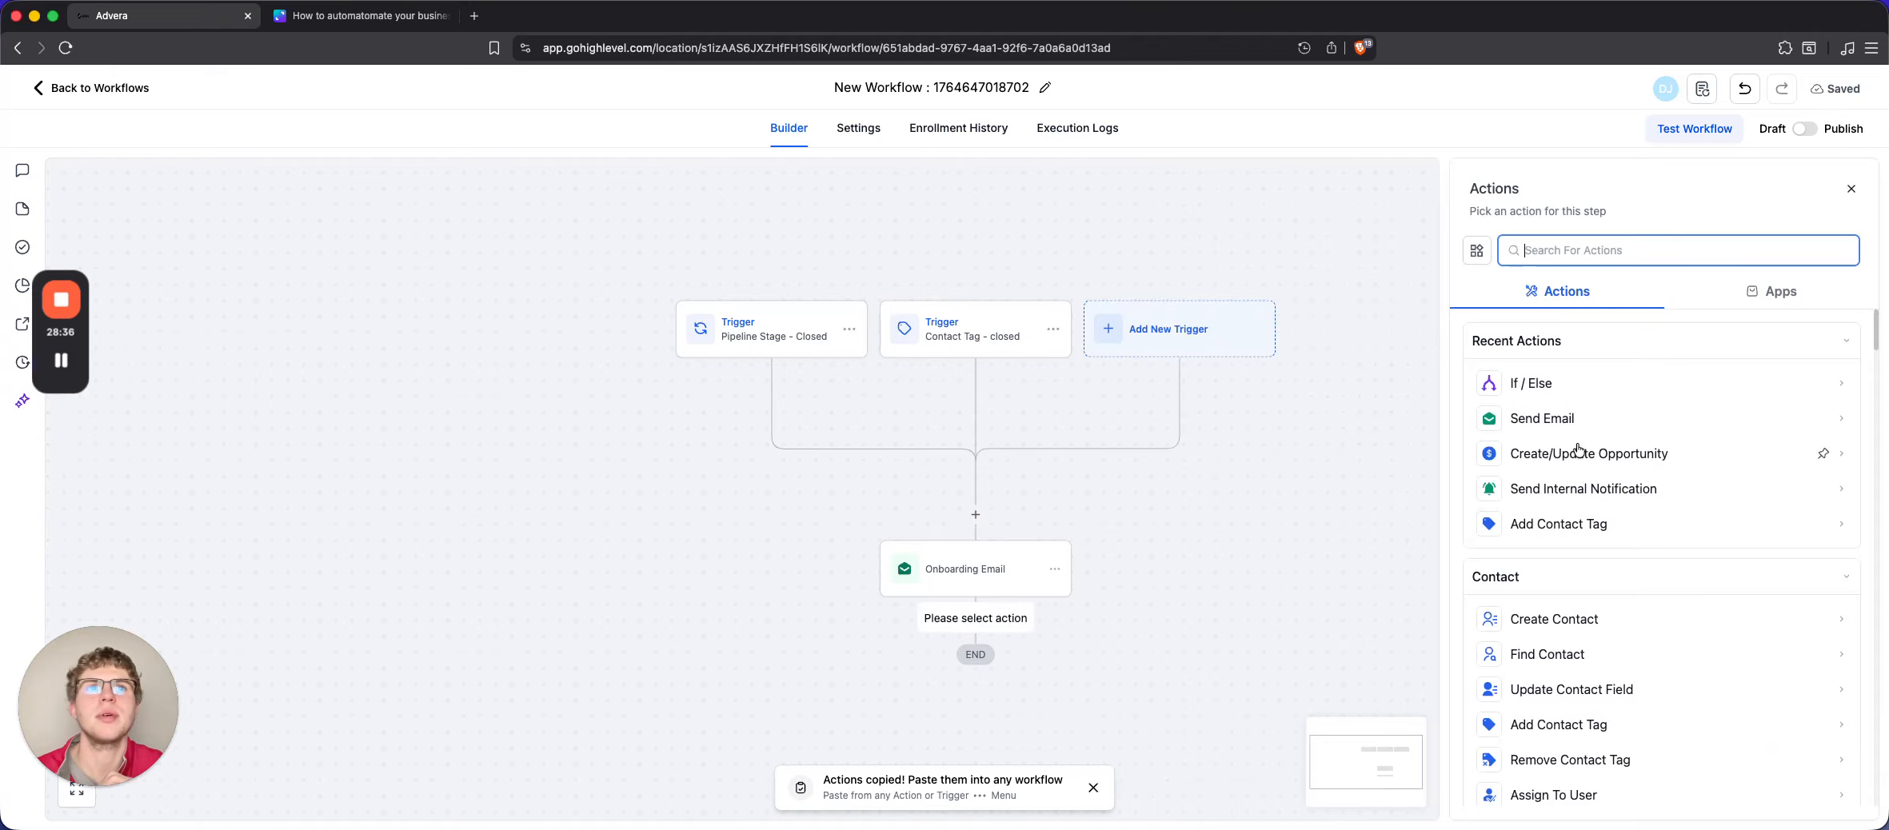
text(wait)
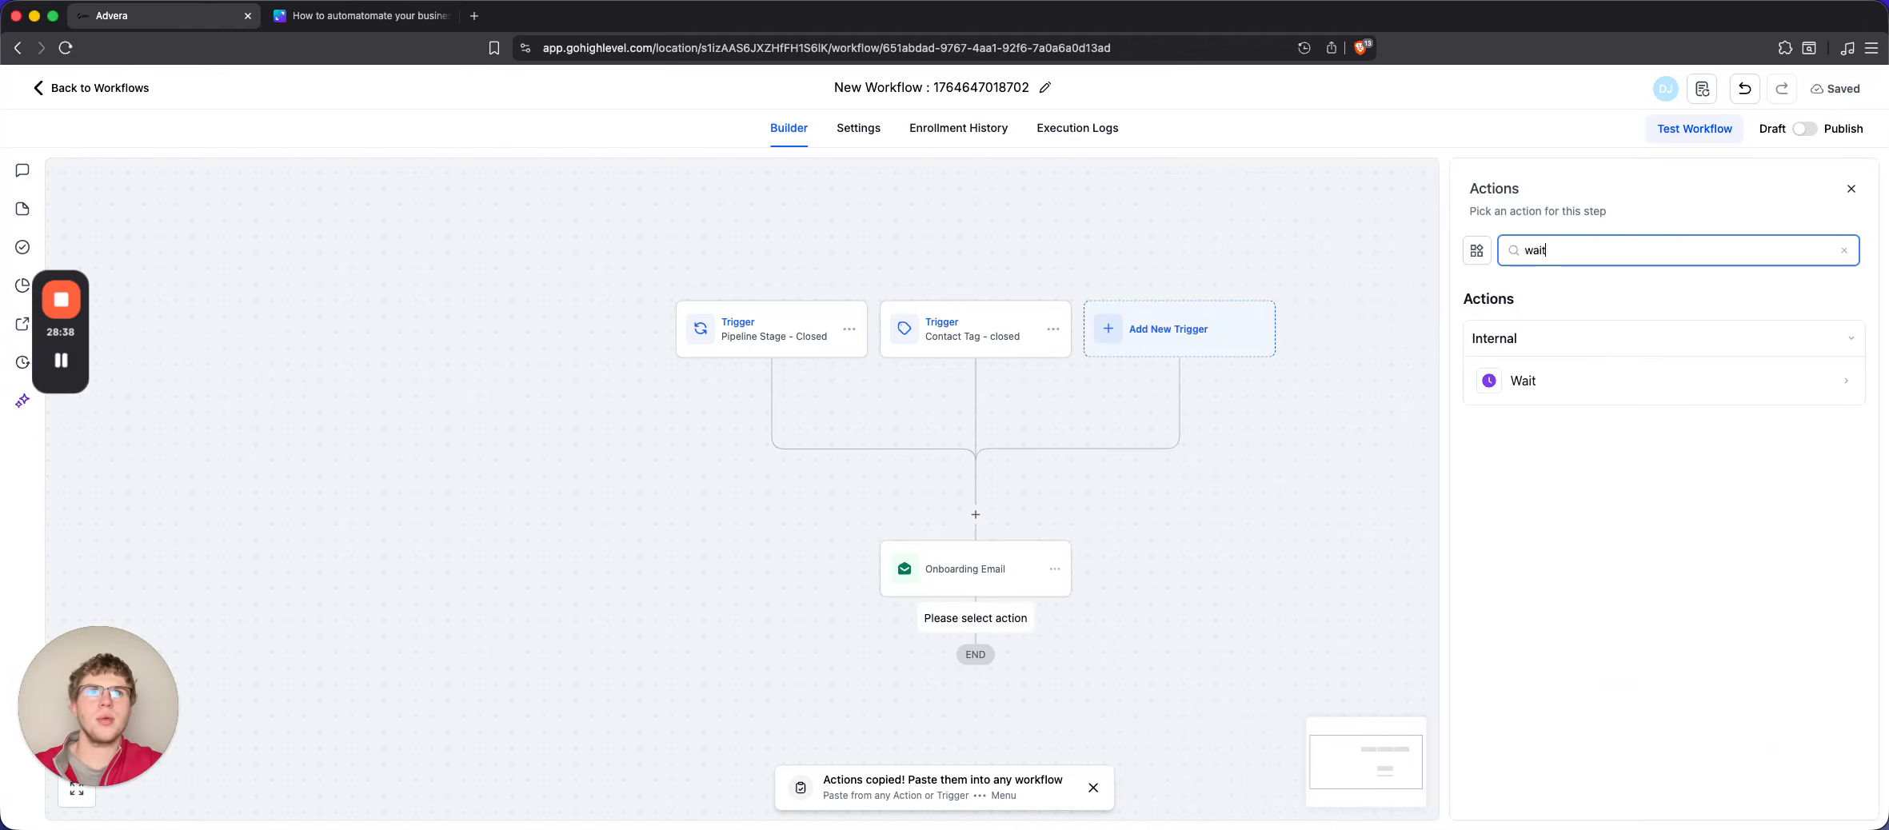
click(1678, 381)
click(1307, 345)
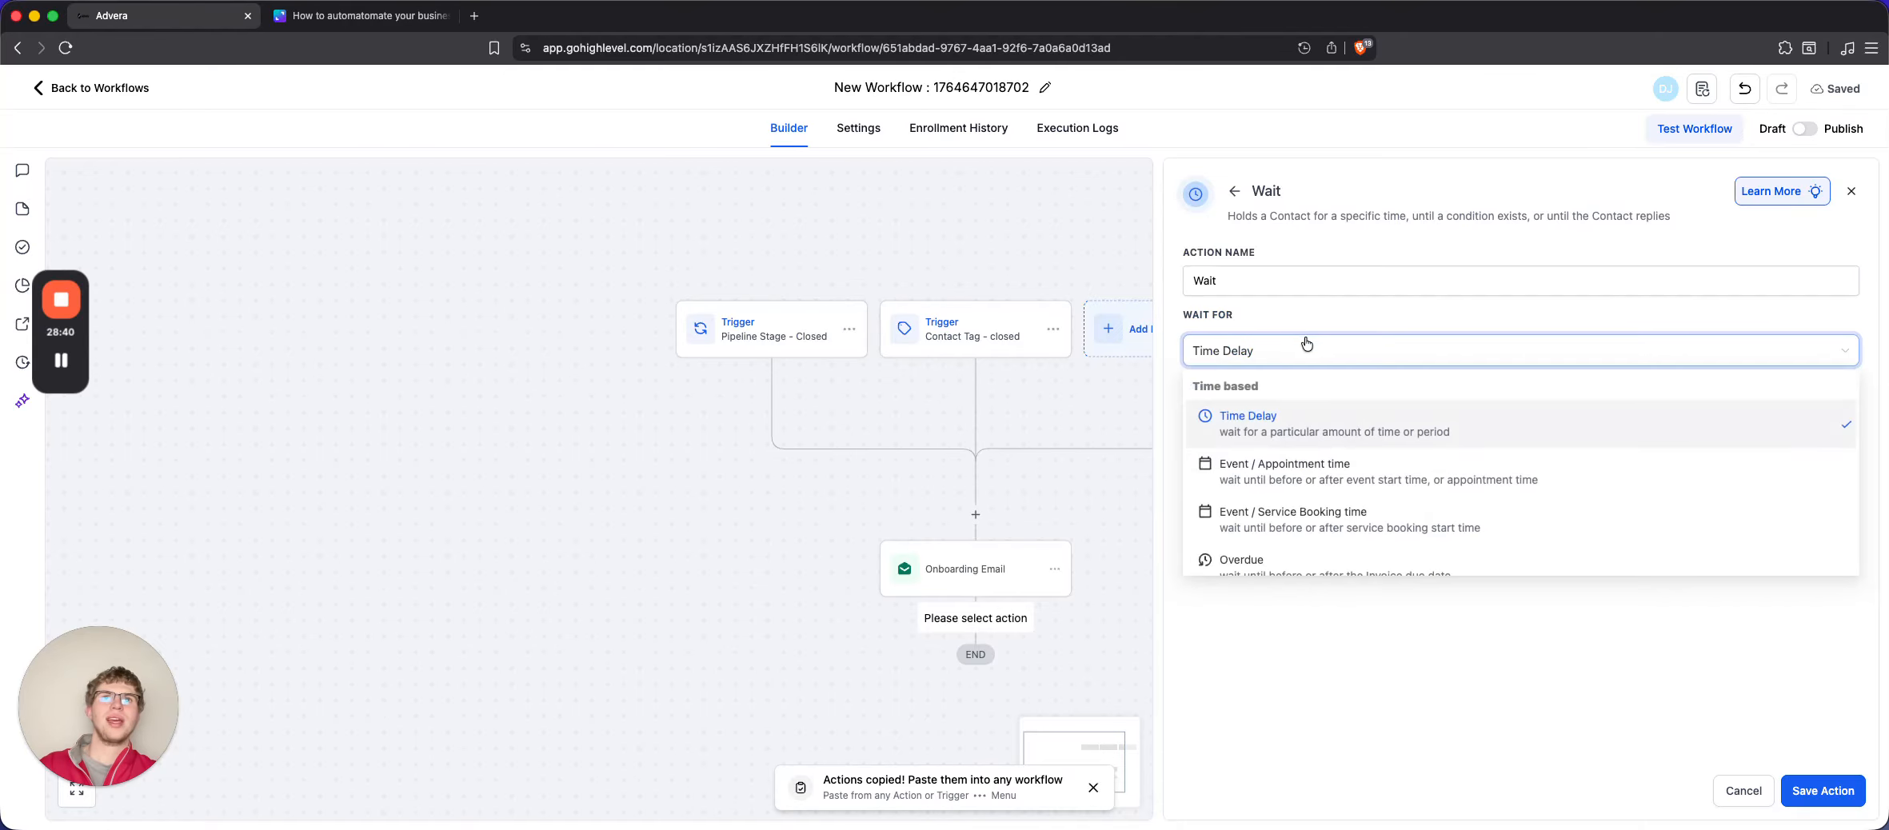
scroll(1350, 505, down, 3)
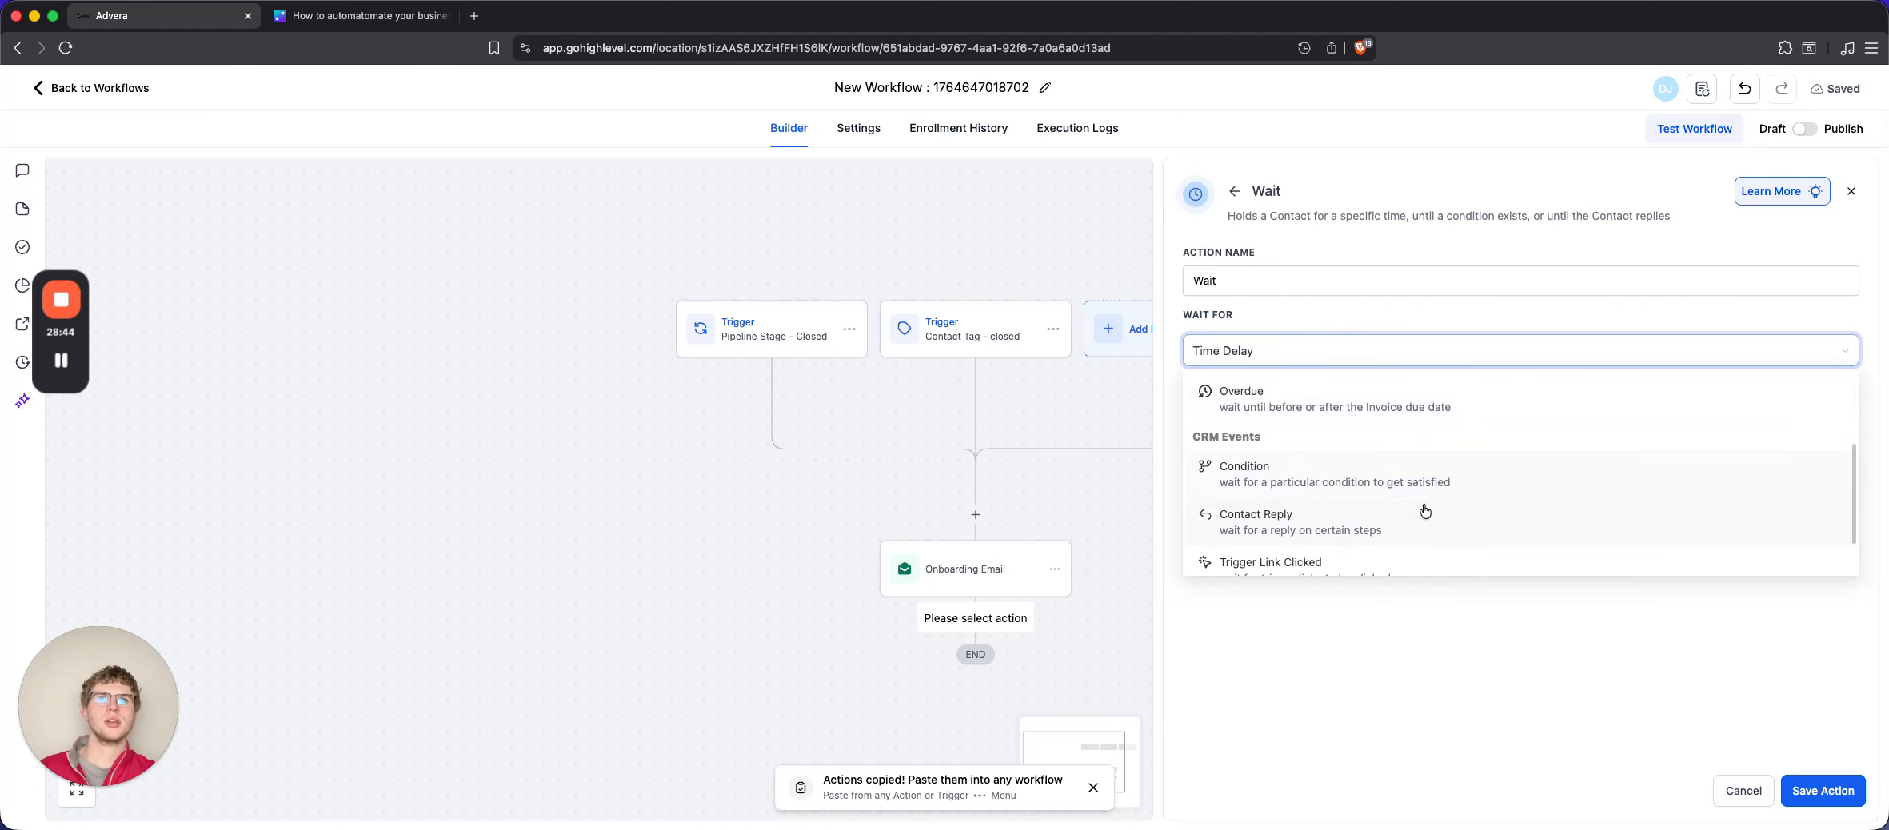
scroll(1426, 512, down, 2)
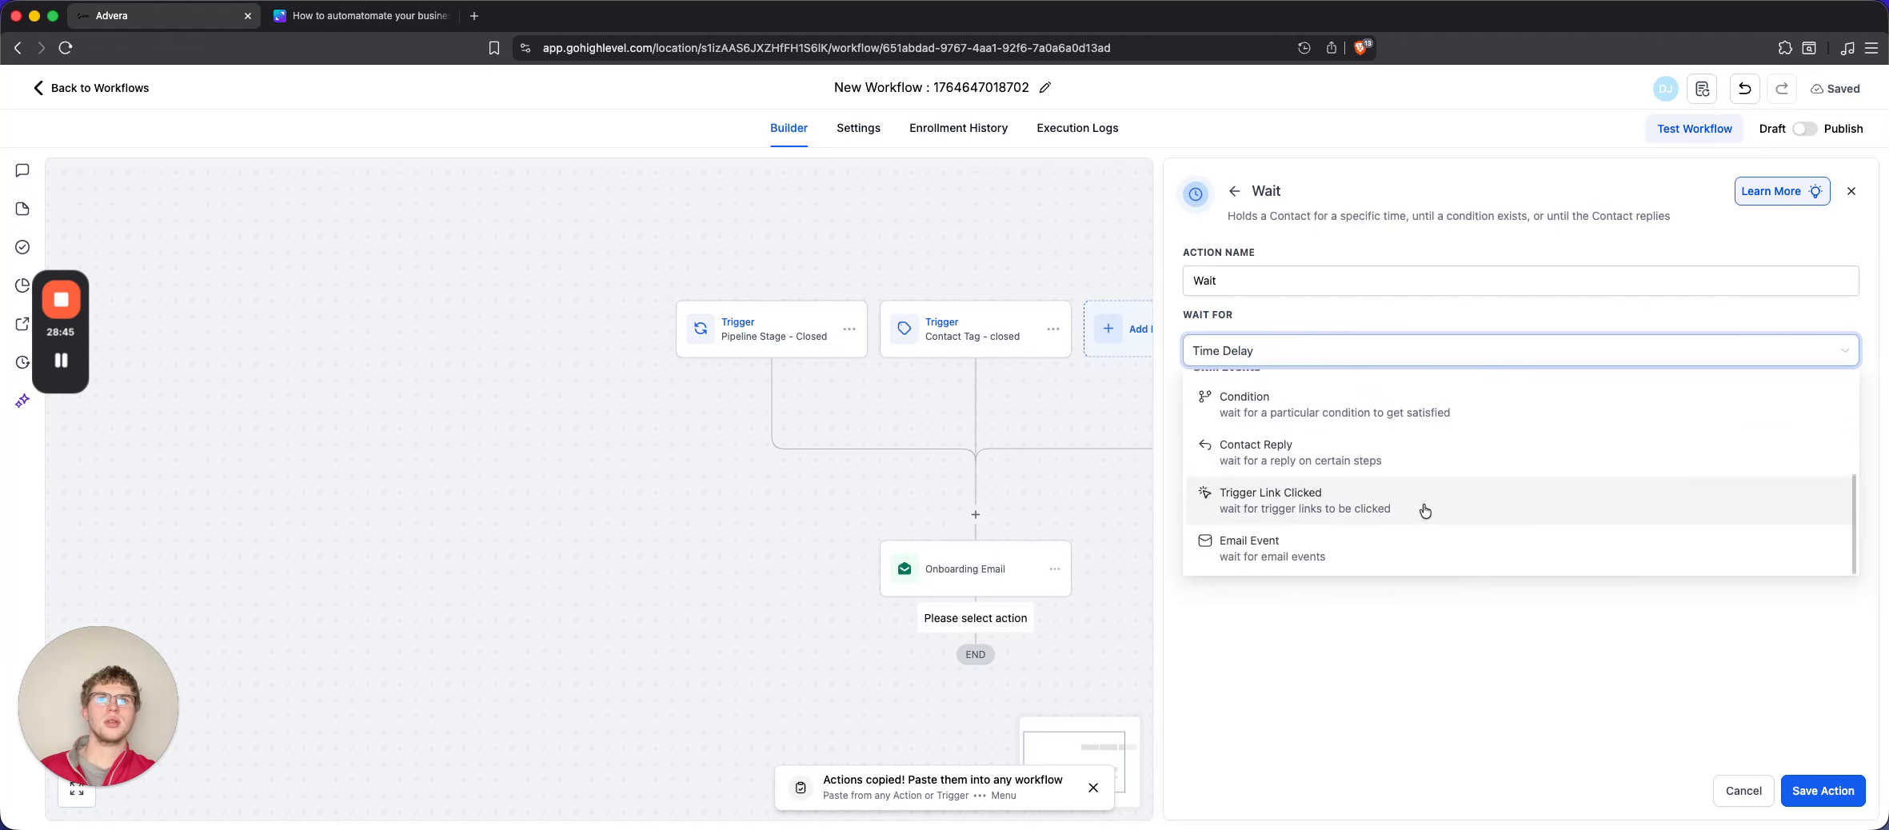
click(1423, 460)
click(1351, 354)
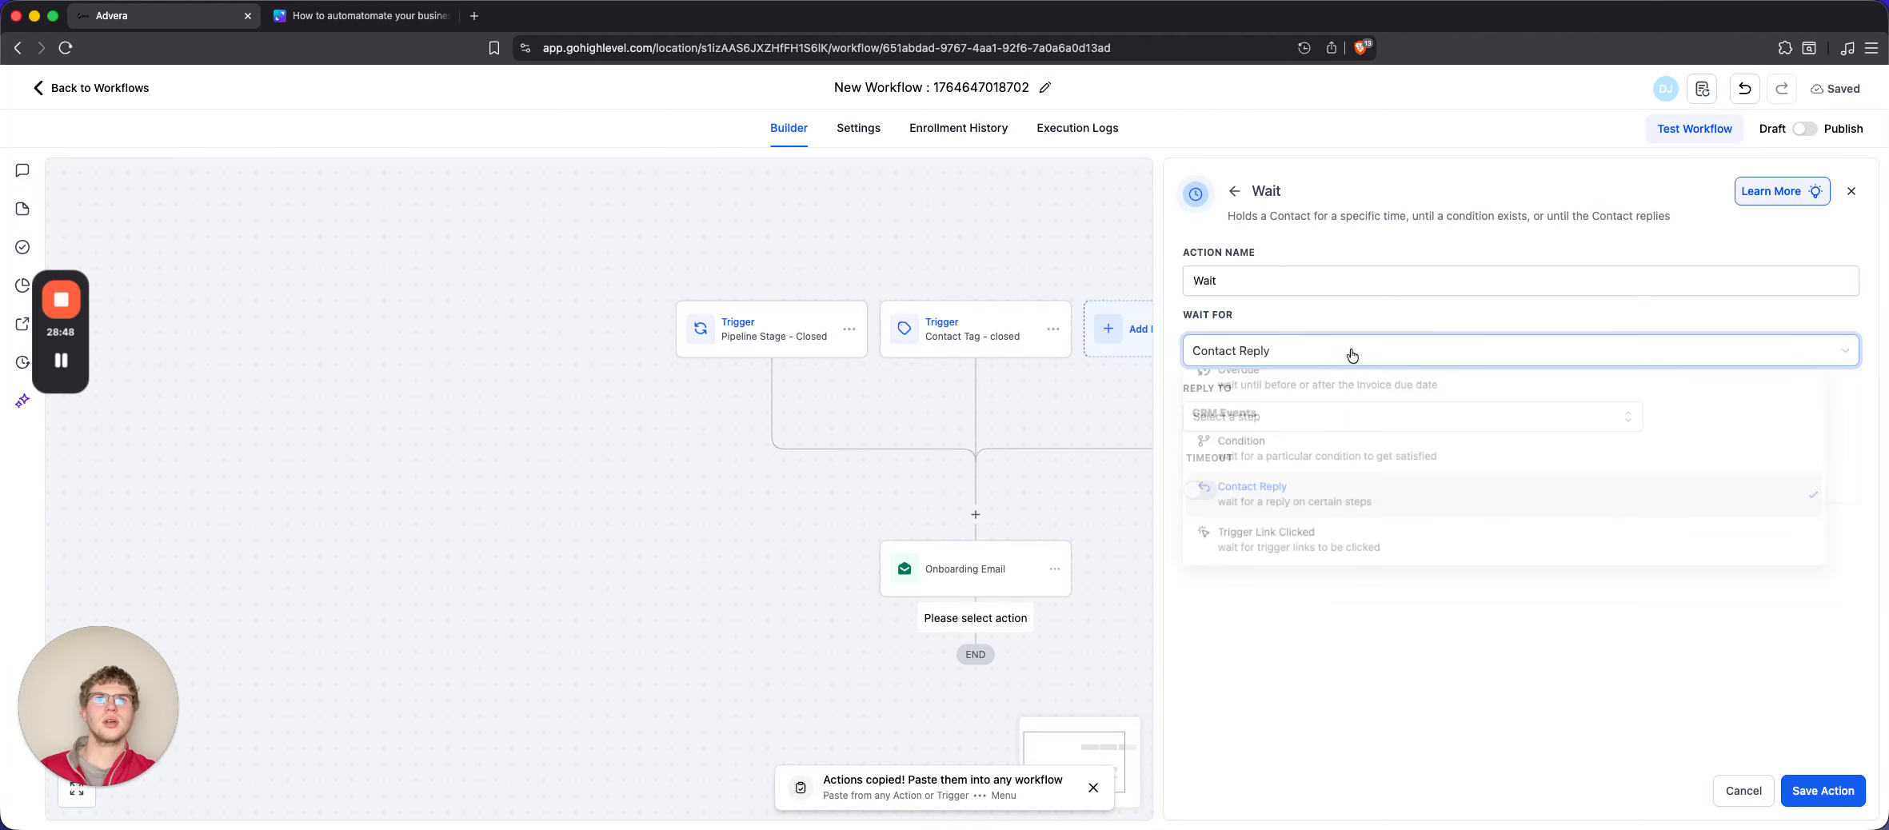
scroll(1355, 452, down, 1)
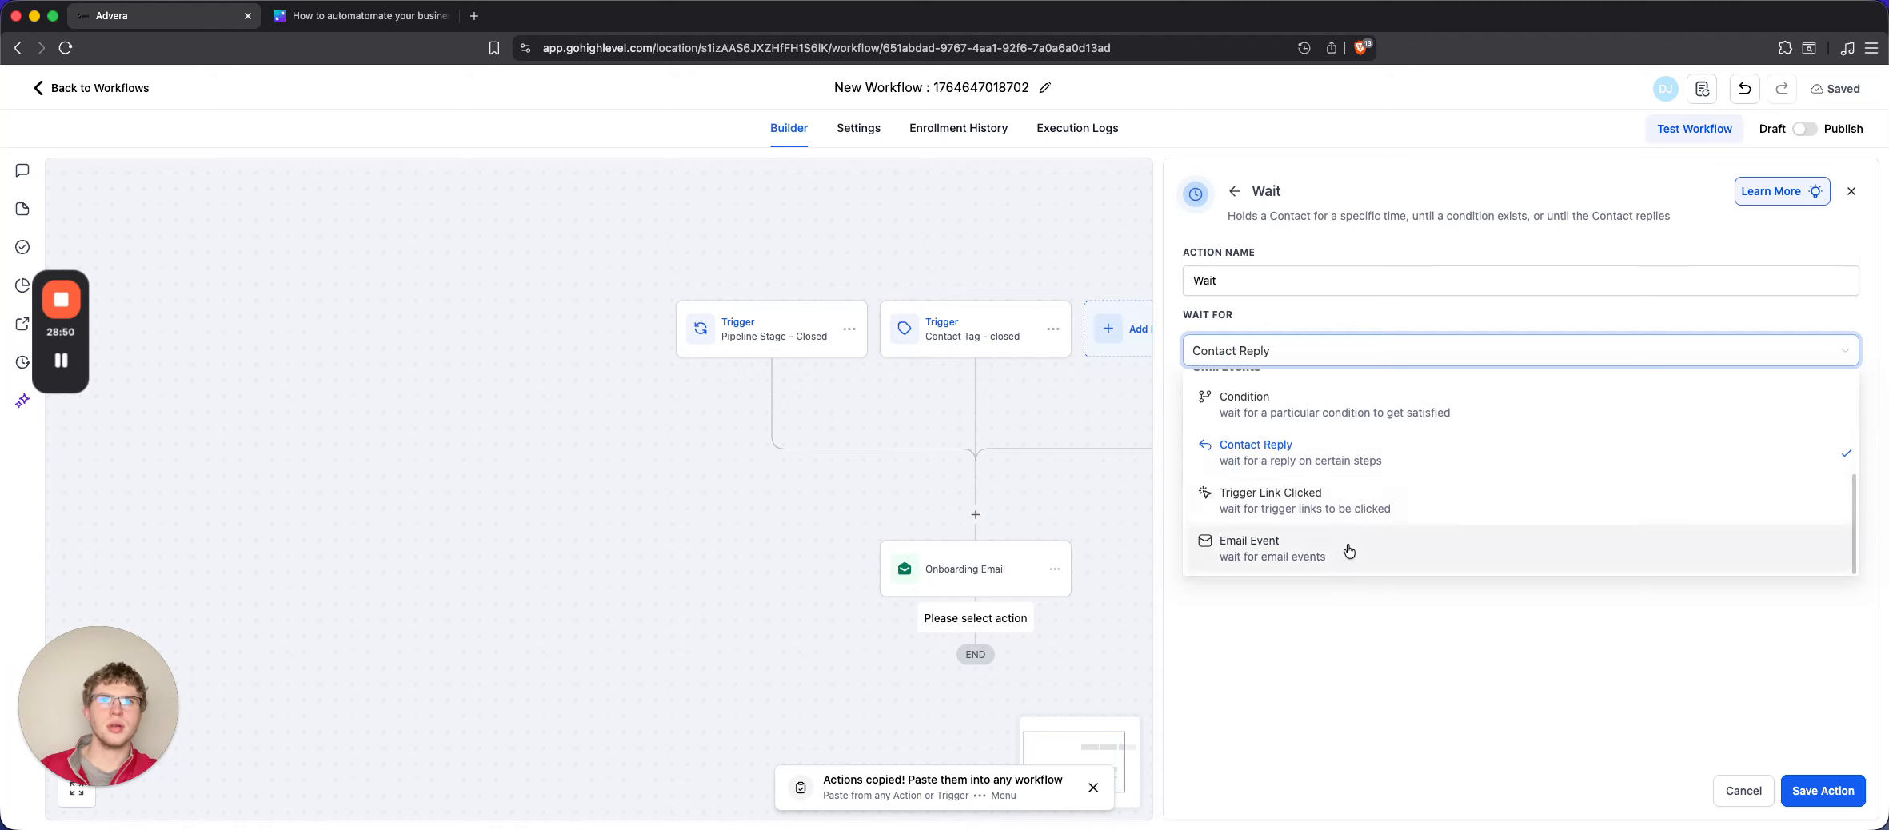
click(1428, 500)
click(1380, 423)
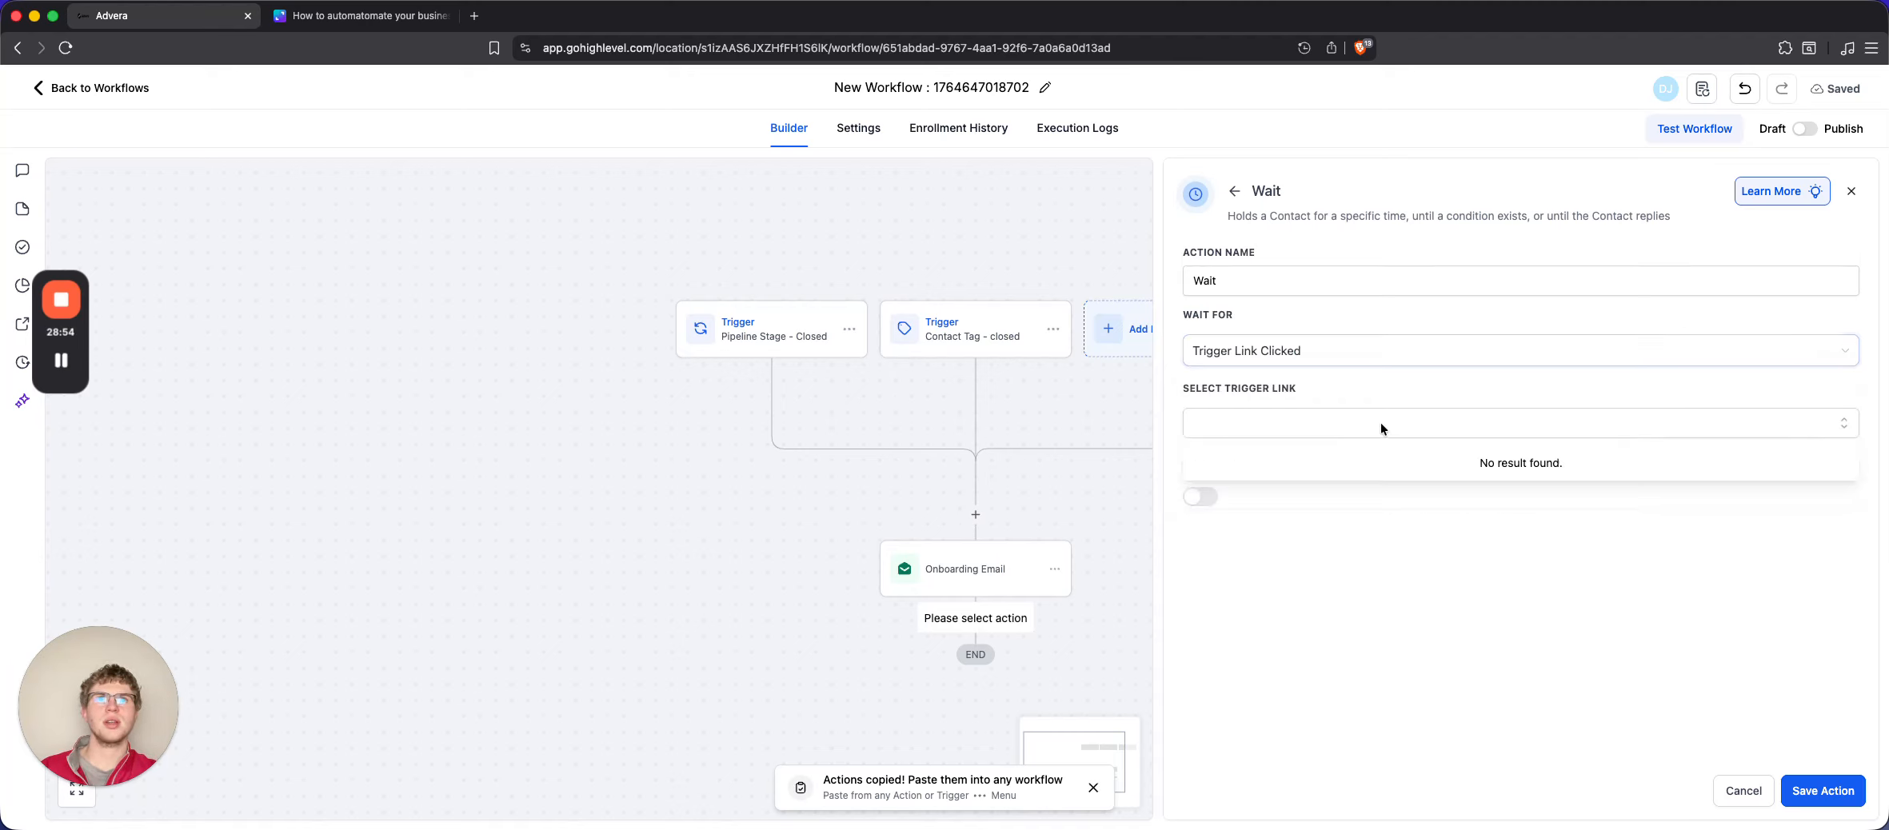
click(1365, 347)
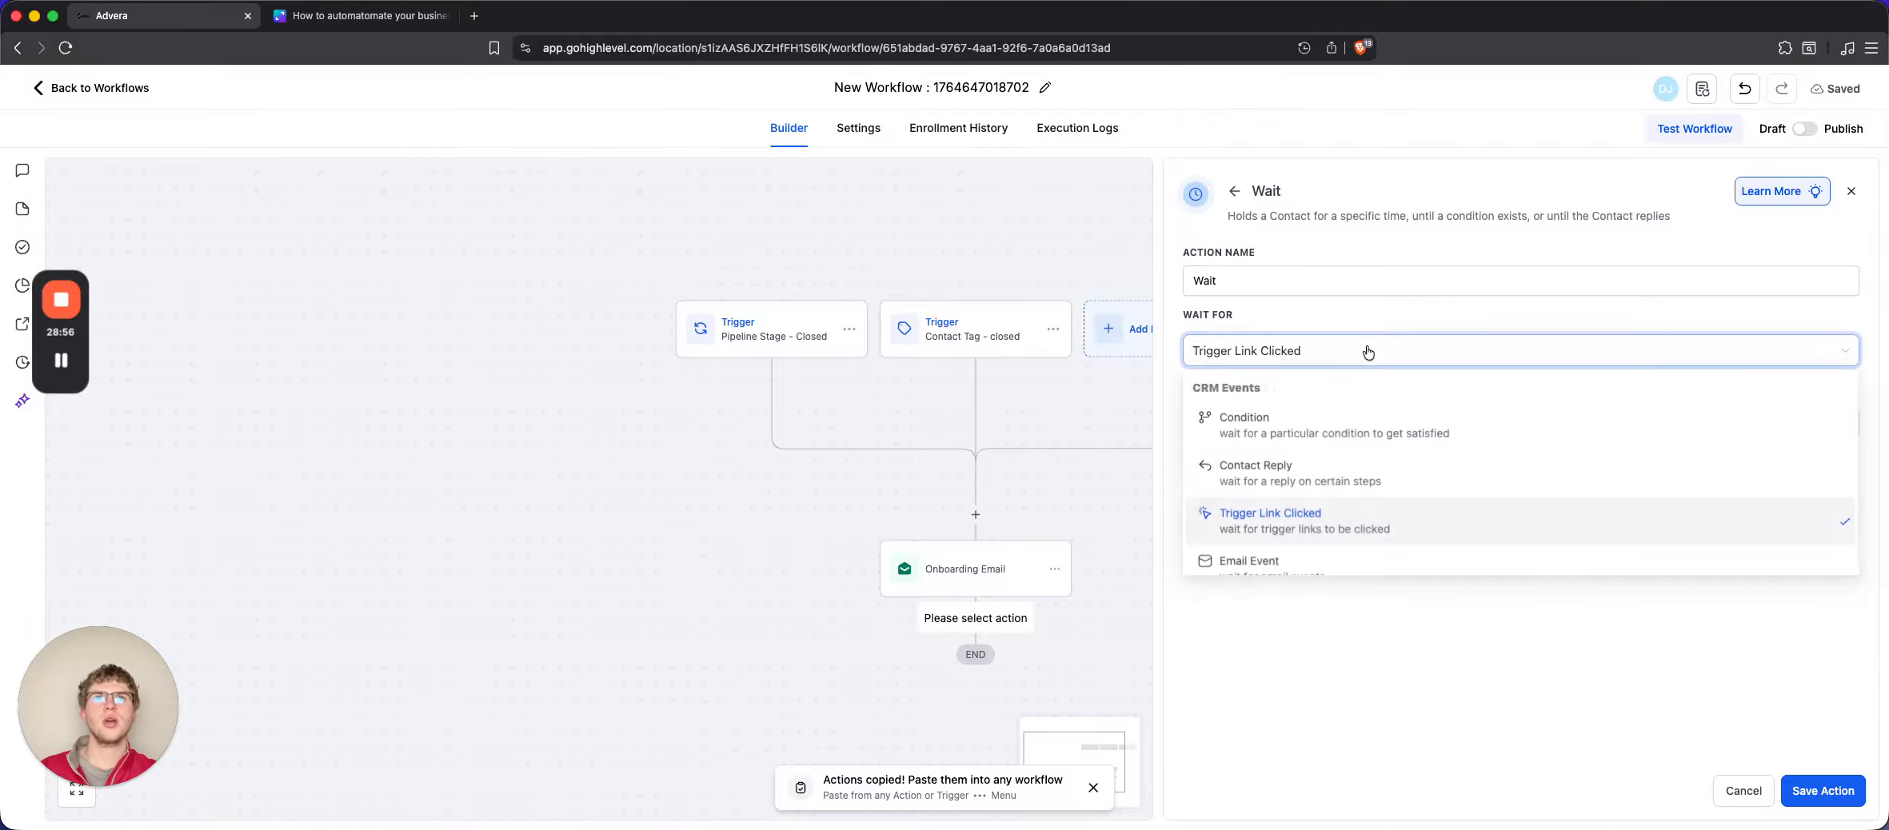
scroll(1364, 475, up, 1)
click(1406, 518)
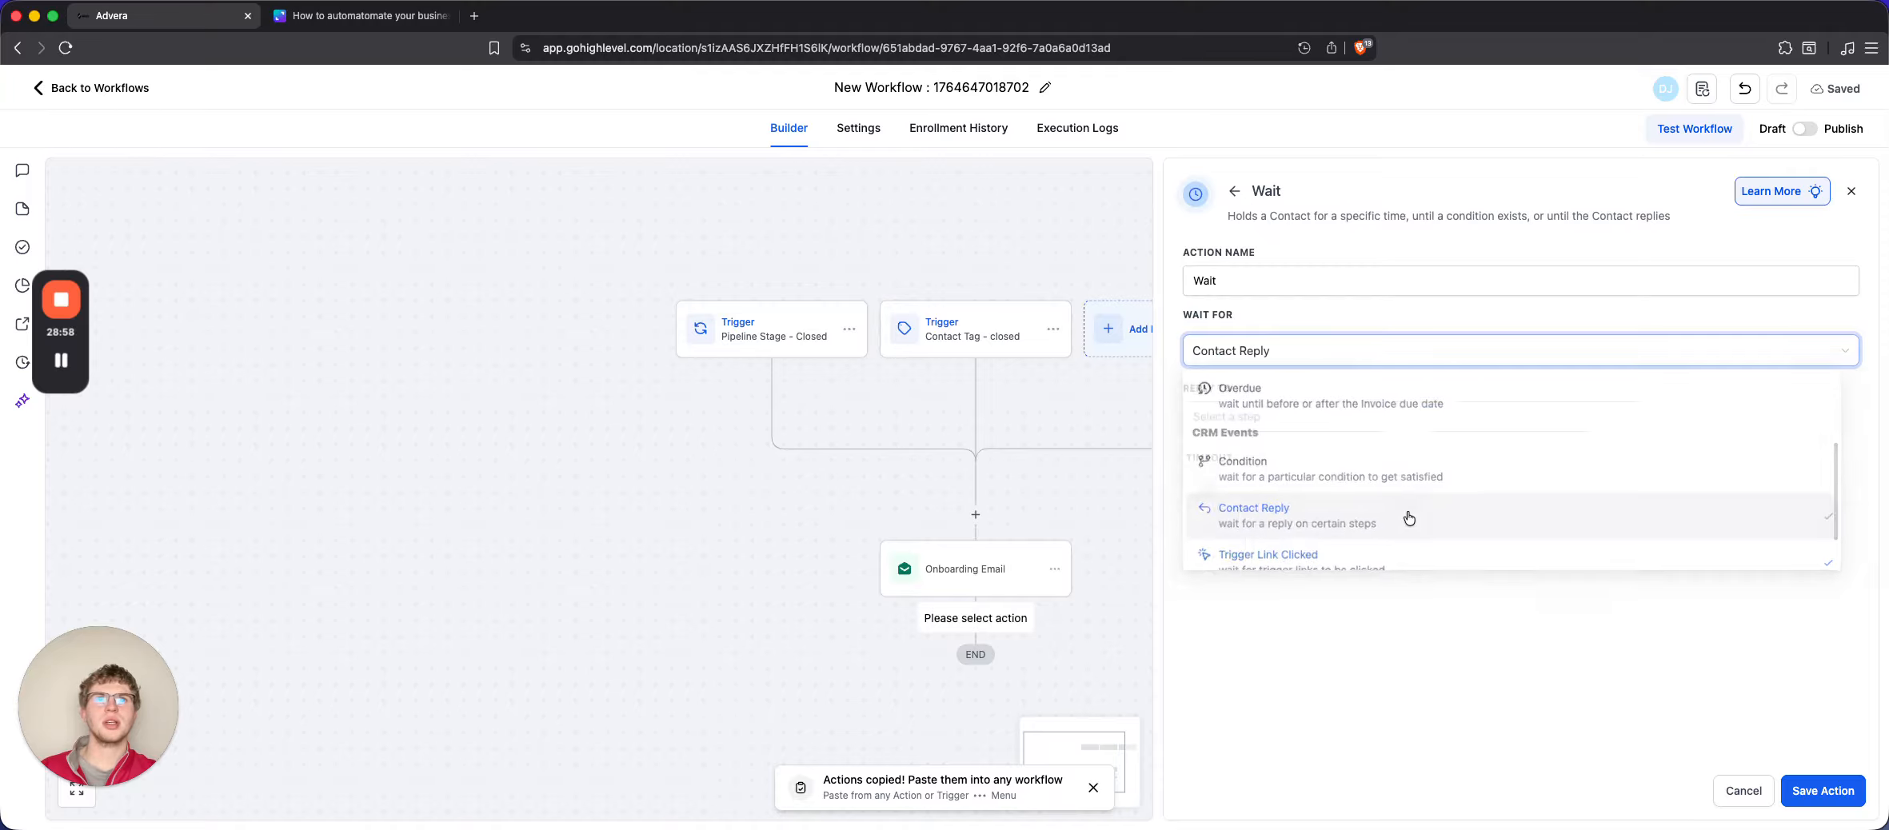
Set the wait's reply-to step to Onboarding Email and name the action "Wait for reply to onboarding email"
click(1291, 414)
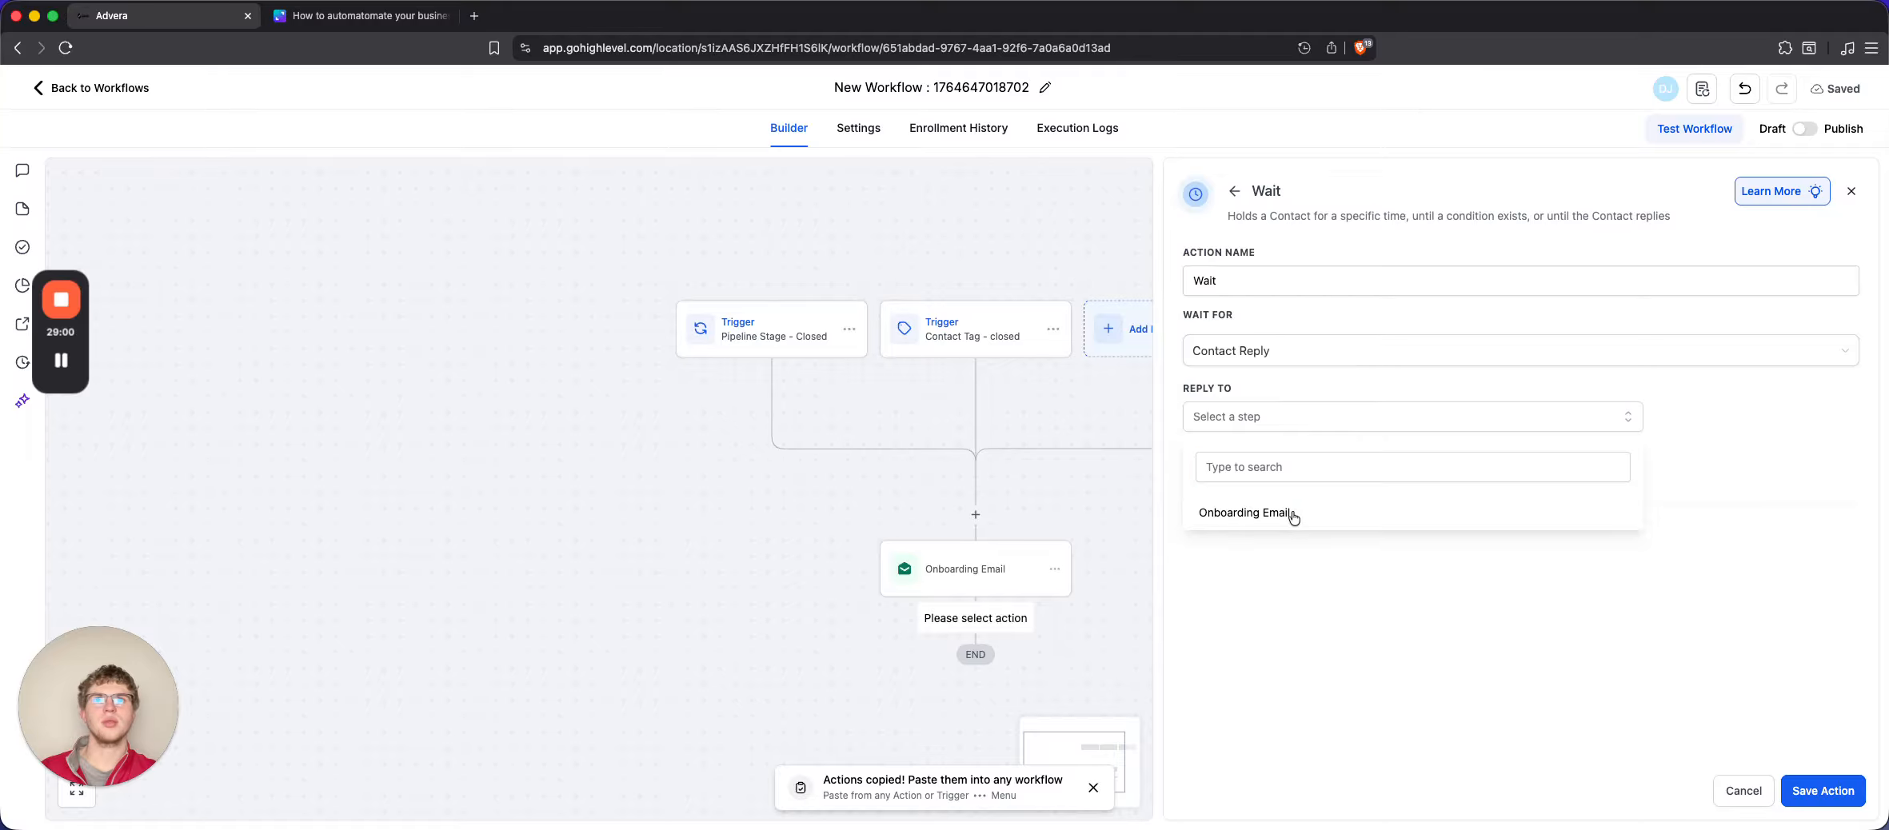
click(1293, 520)
click(1393, 609)
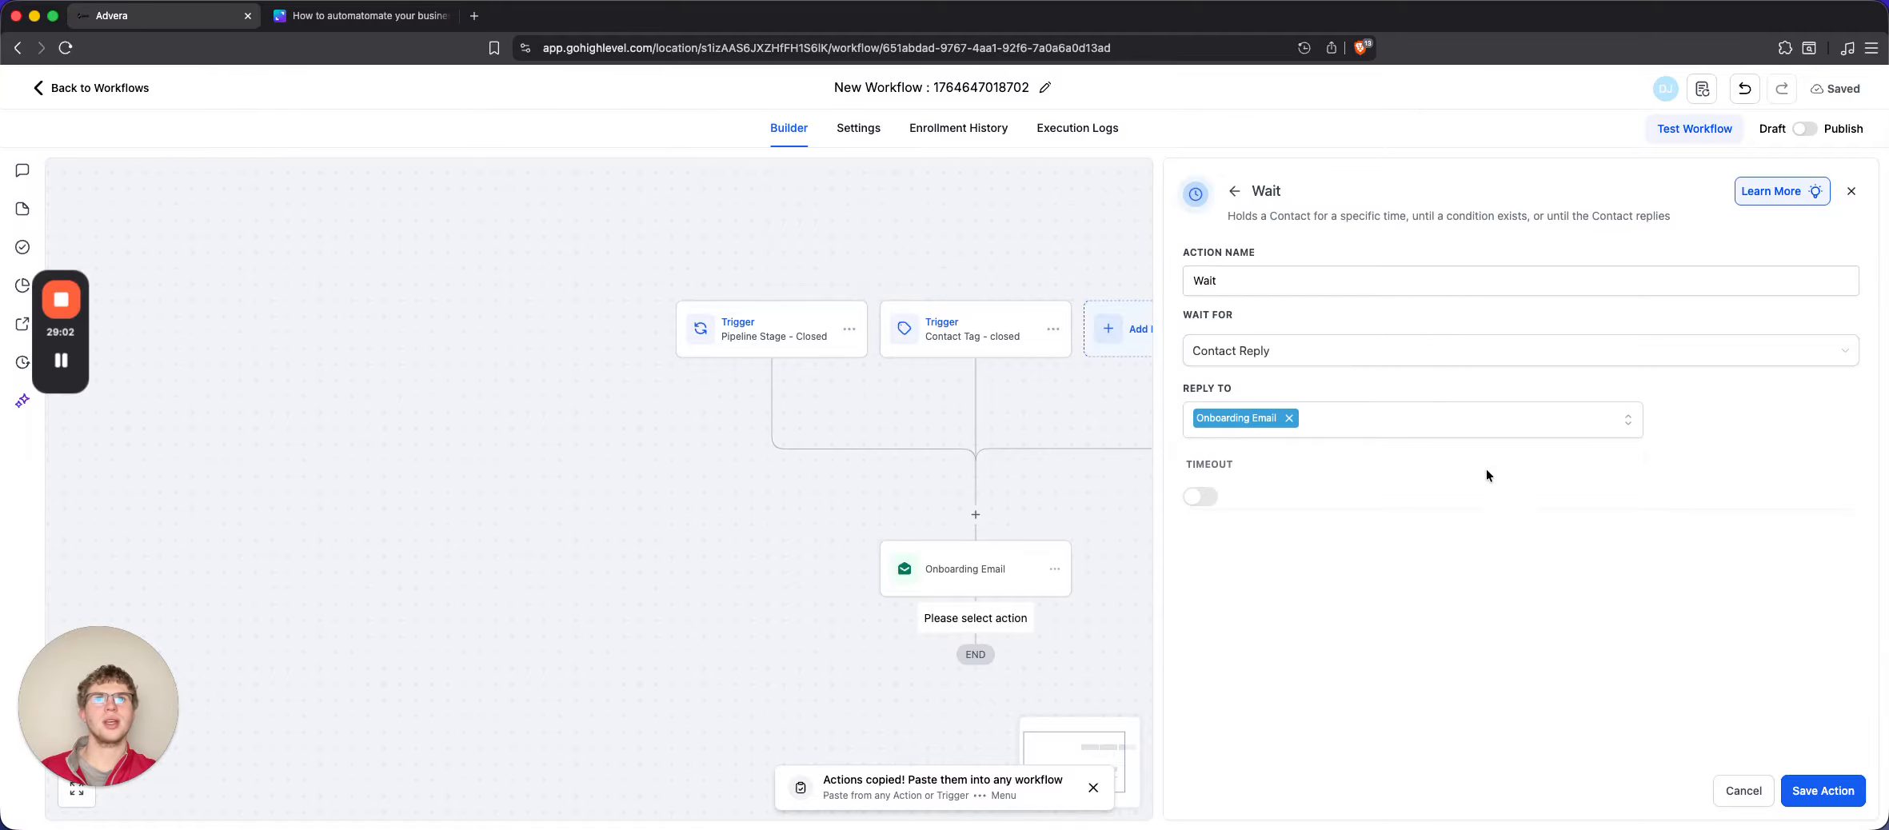
click(1337, 282)
text(for rep)
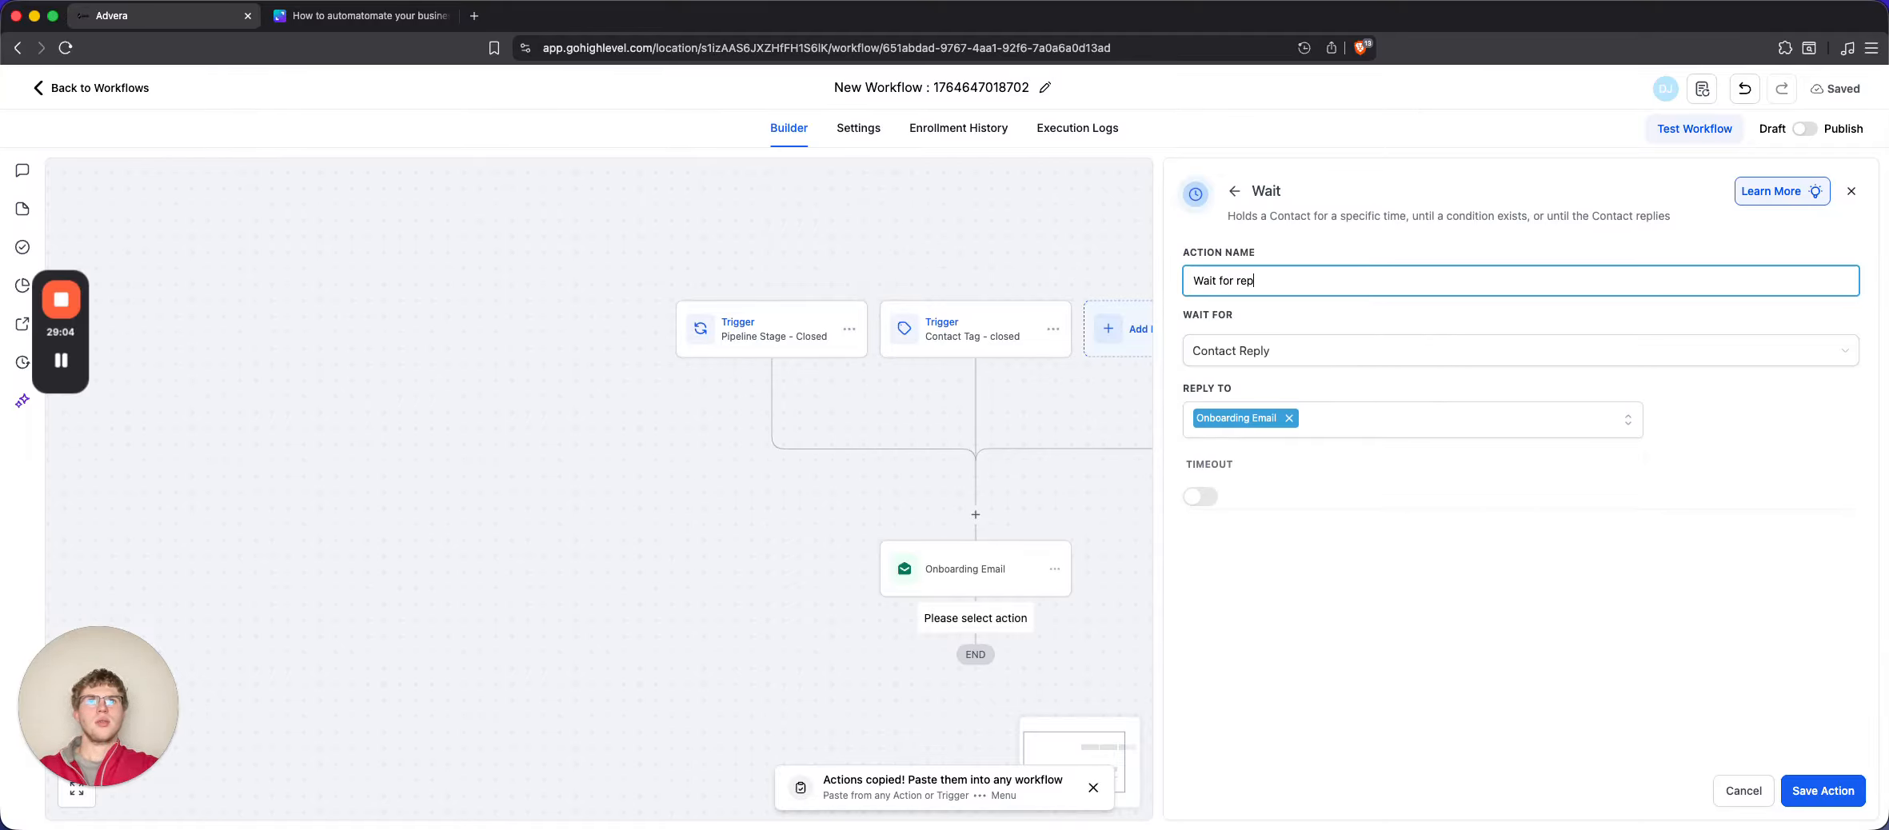
text(ly to onboarding ema)
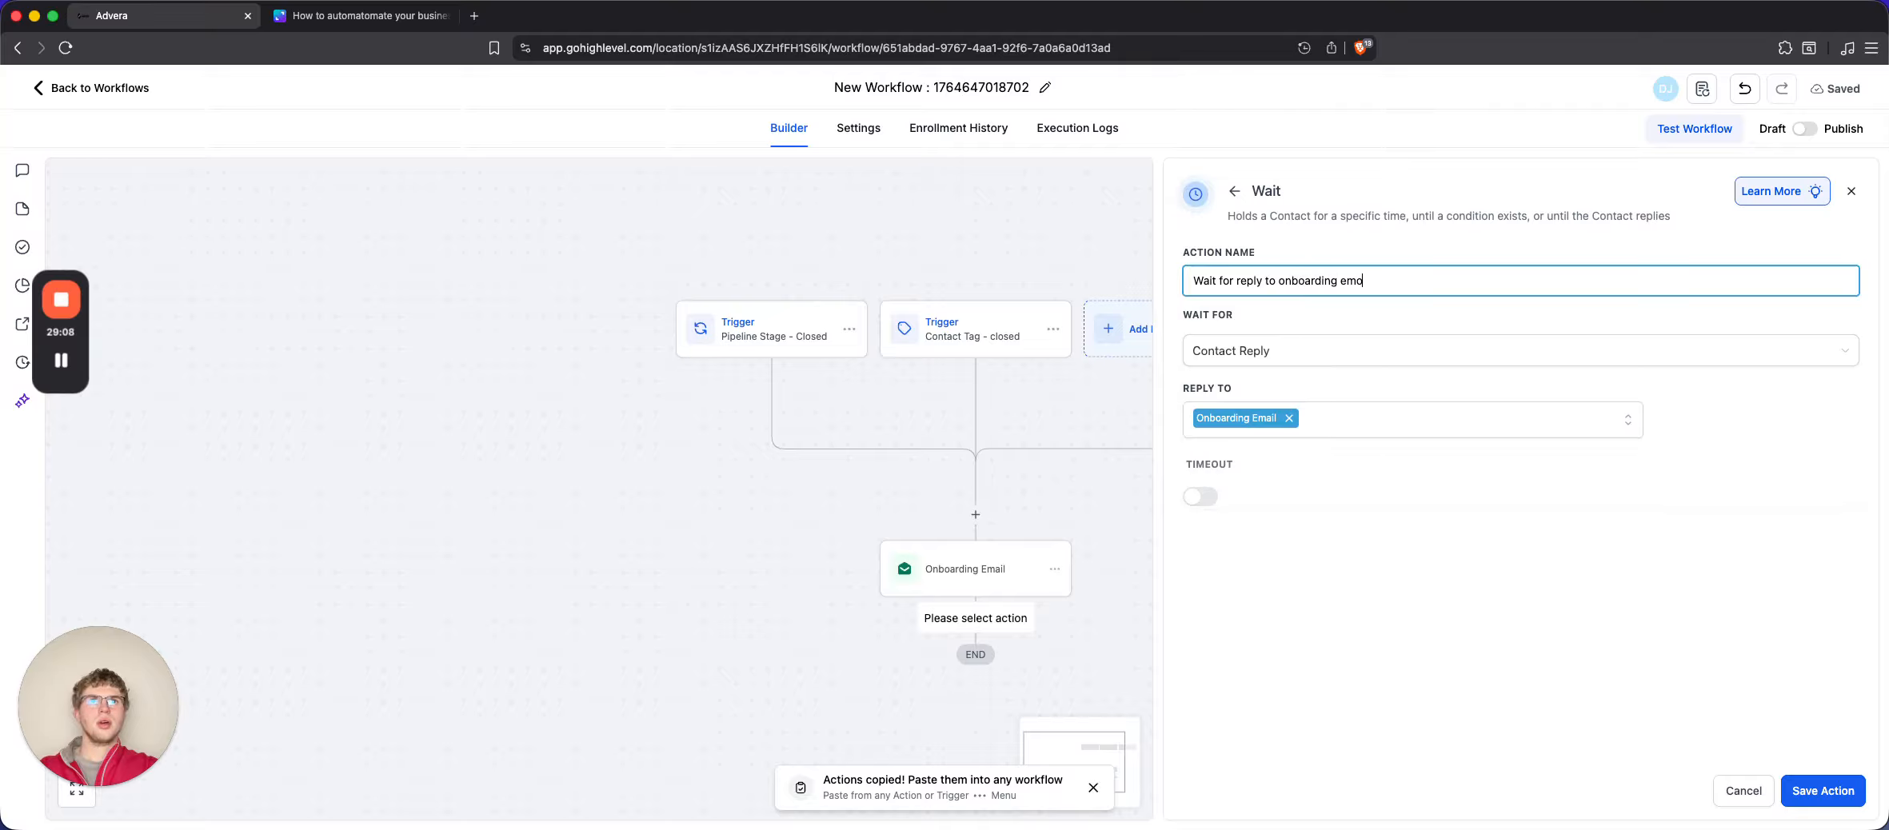
text(il)
Enable the wait's timeout, set it to 30 minutes, and save the action
click(1201, 496)
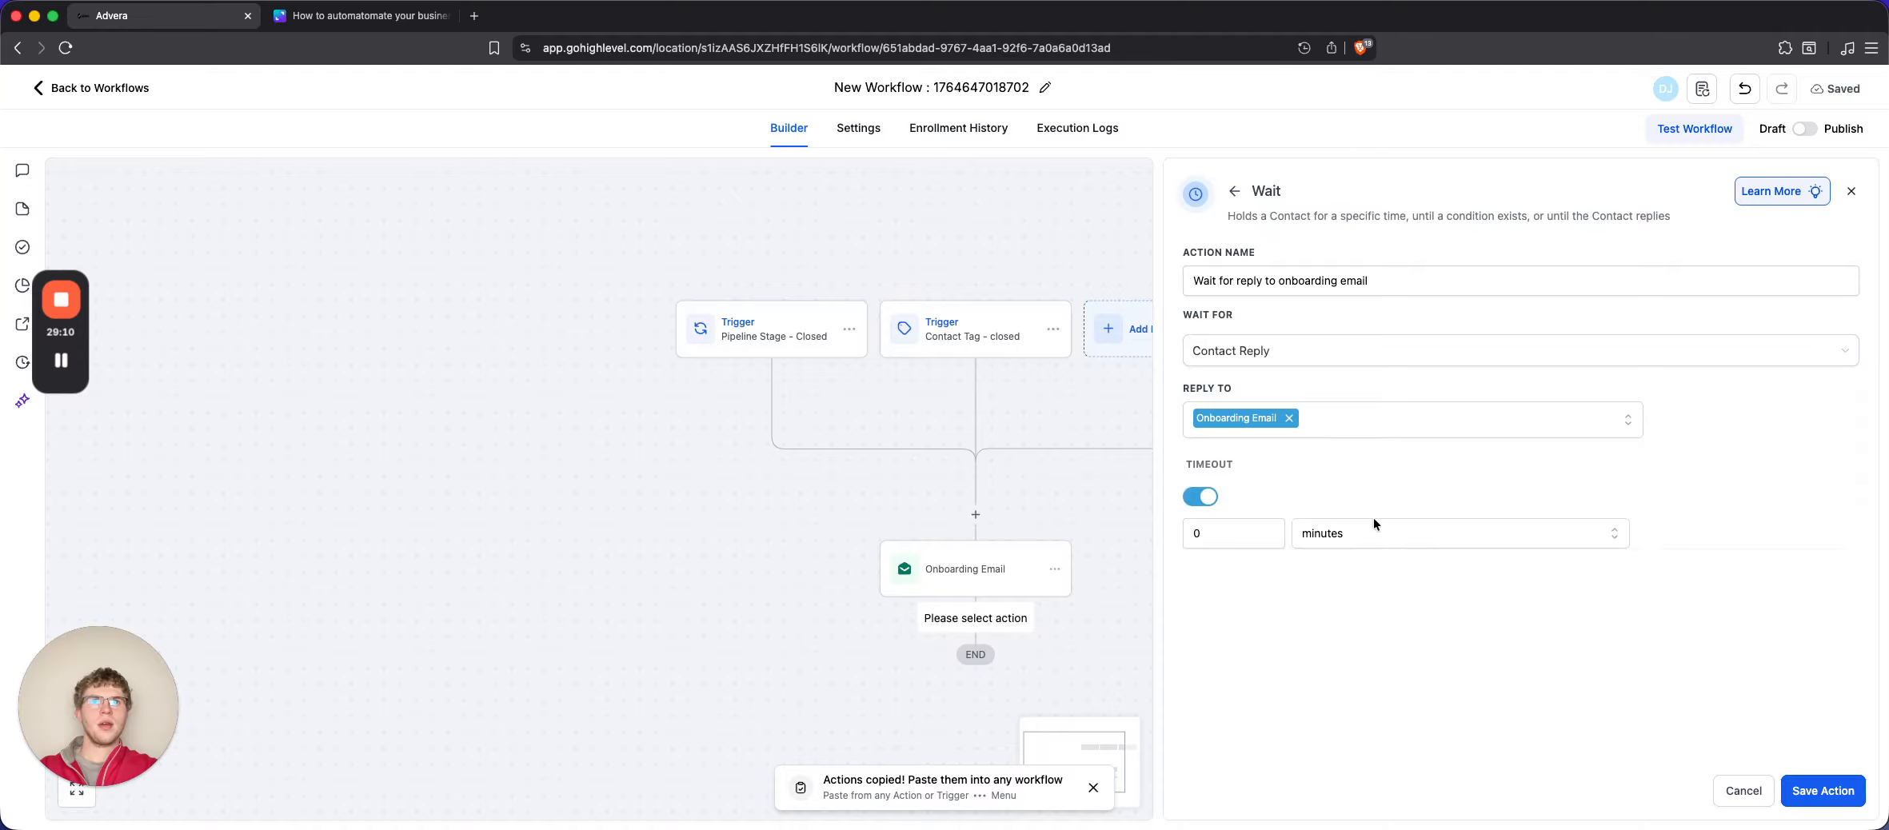
click(1217, 539)
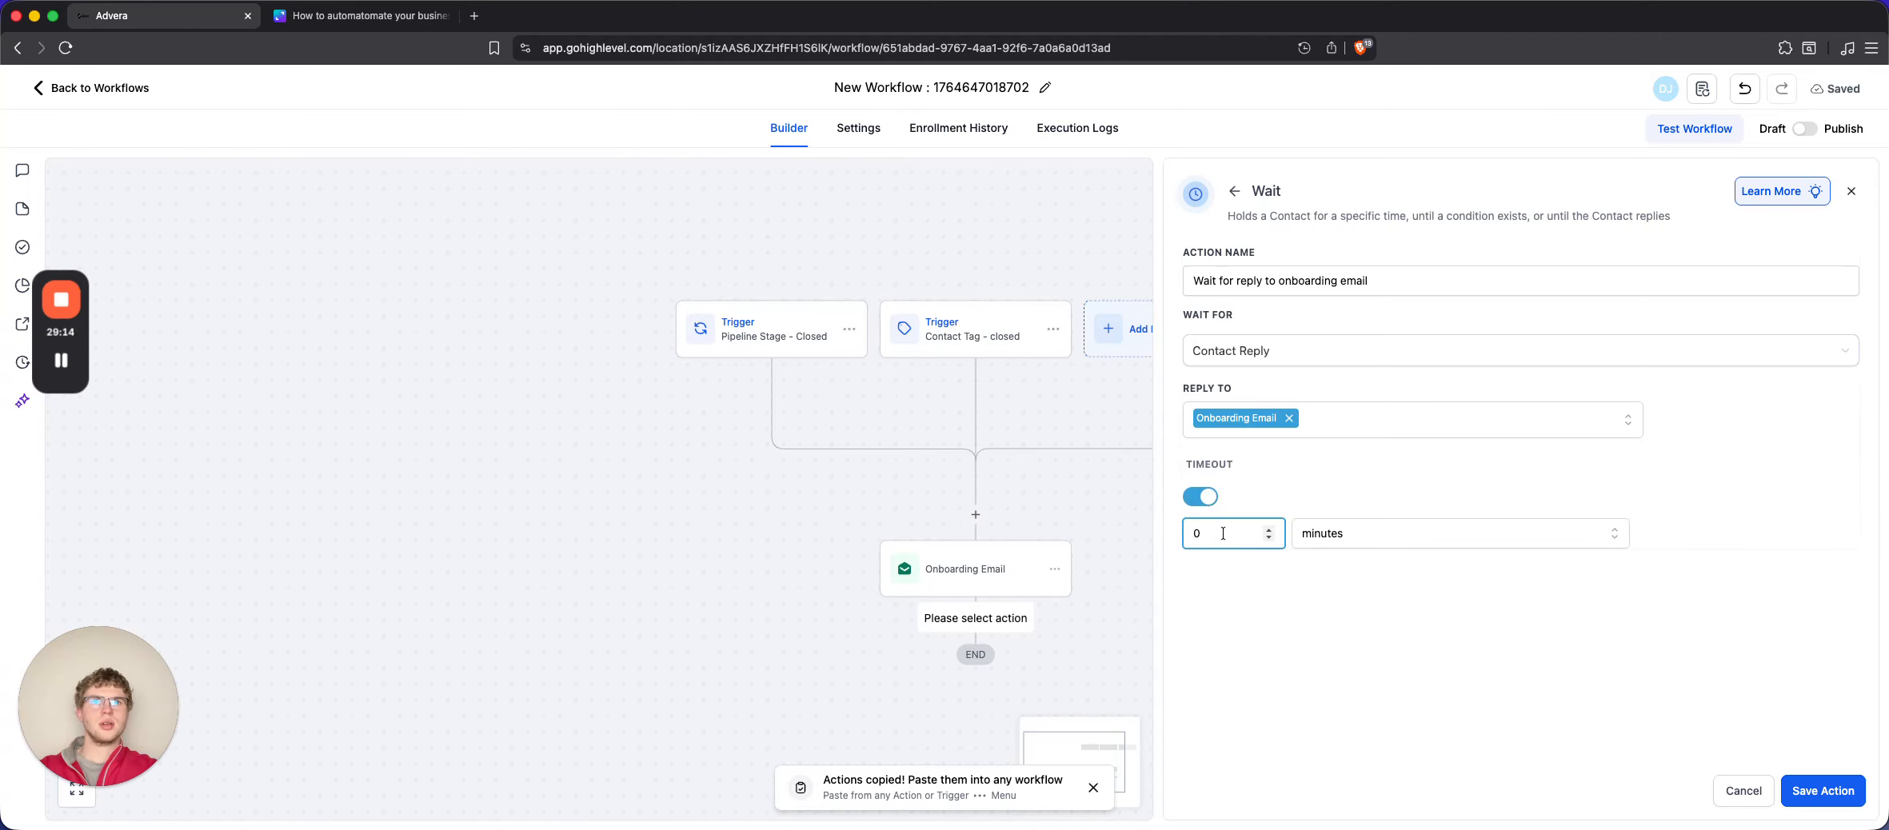
text(30)
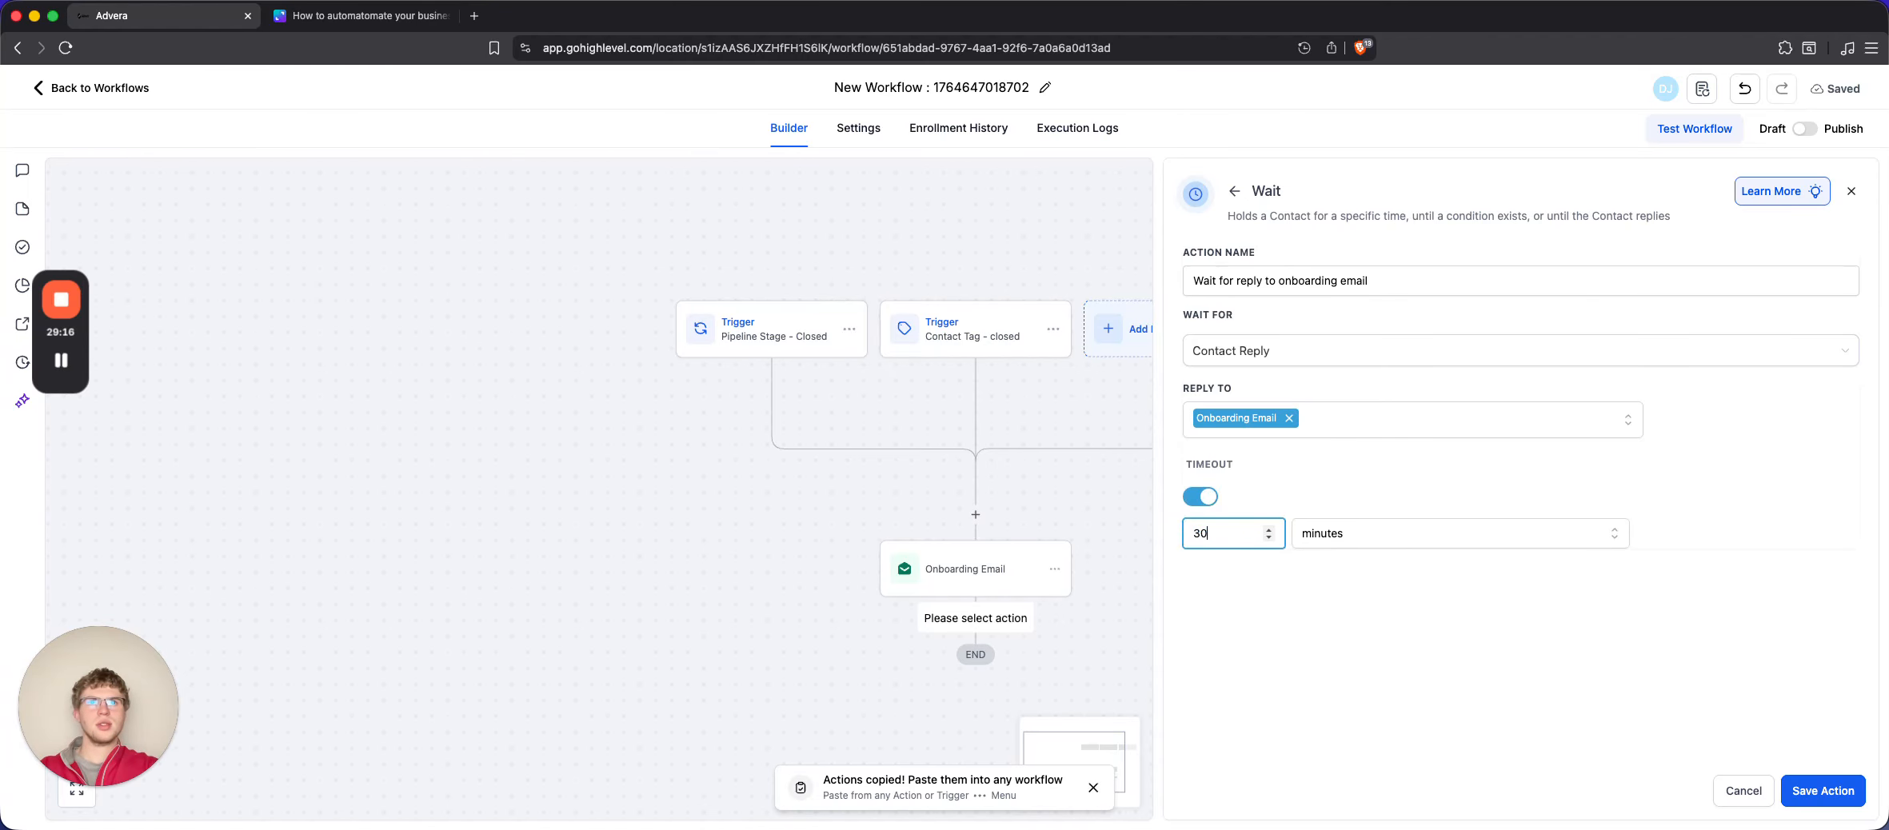
click(1823, 791)
Reopen the "Wait for reply to onboarding email" action and set its timeout to 1 days
scroll(1045, 598, down, 3)
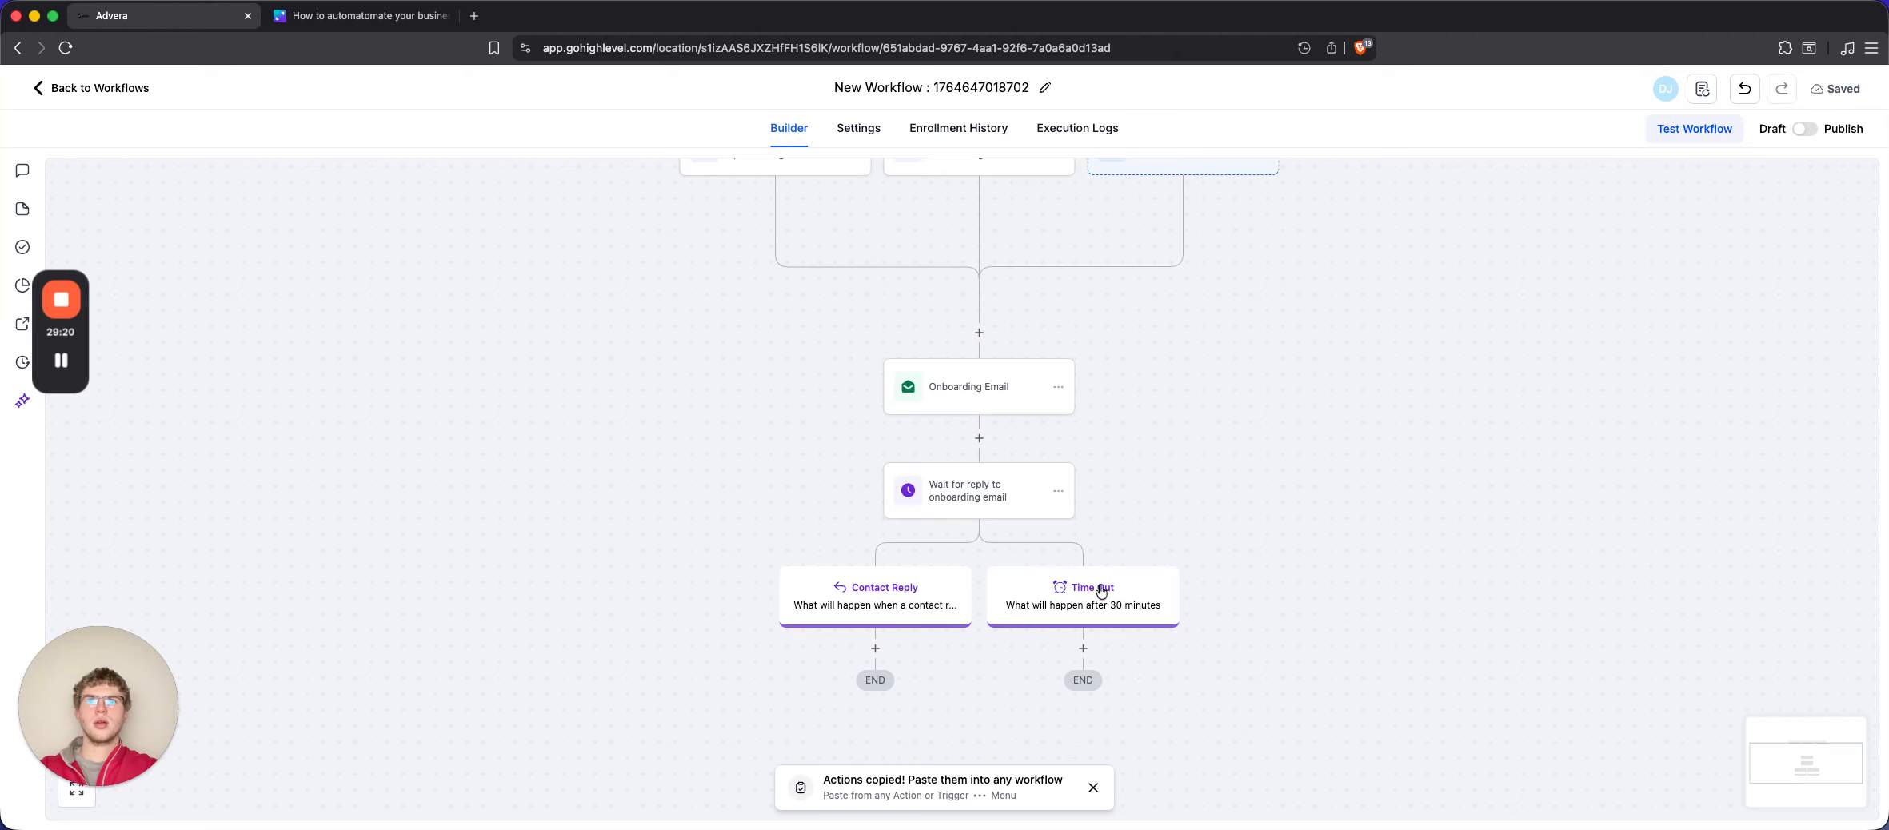
click(1013, 485)
double_click(1200, 528)
text(1)
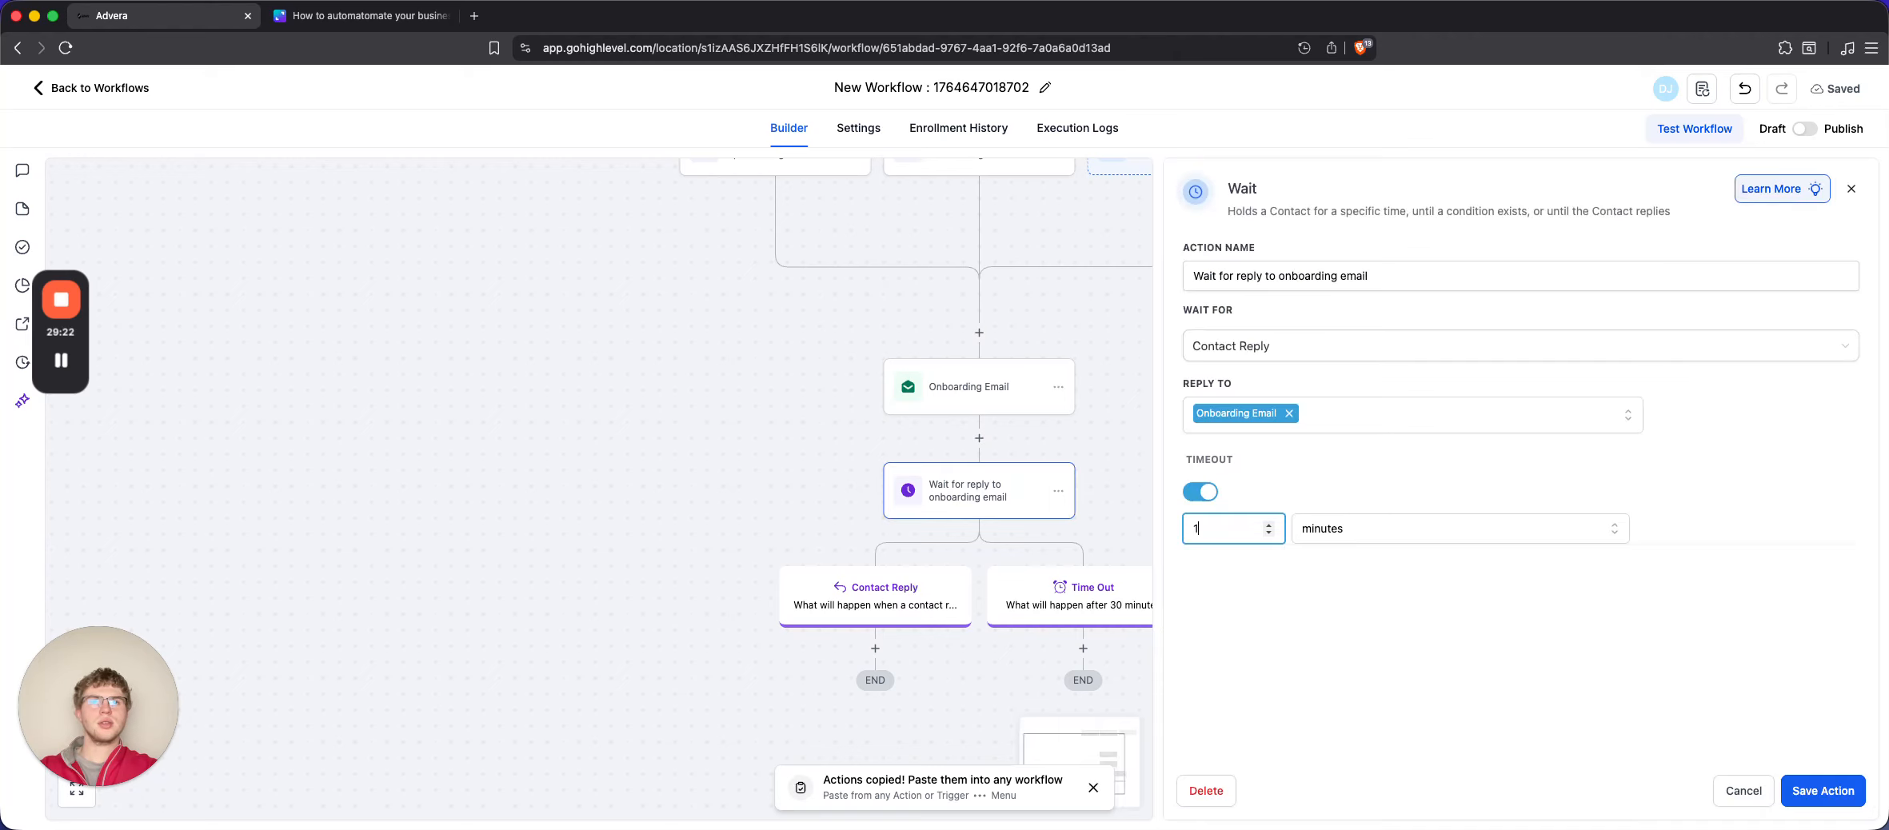
click(1371, 524)
click(1339, 563)
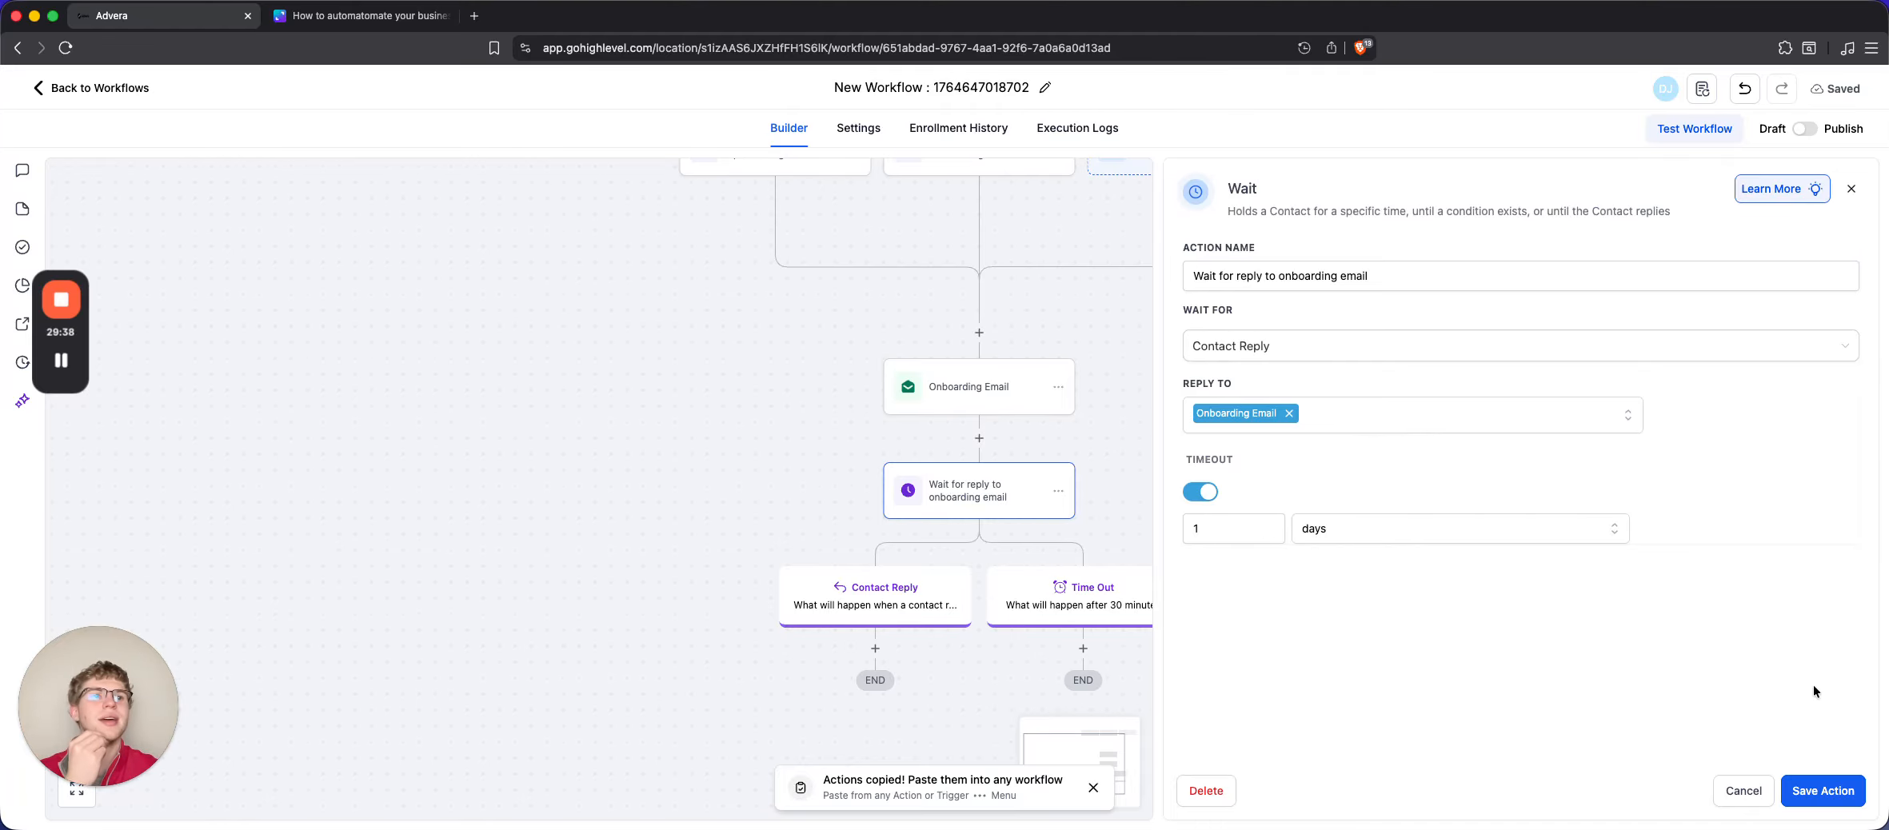
Save the wait action and add a Send Email action to the Contact Reply branch
click(1828, 790)
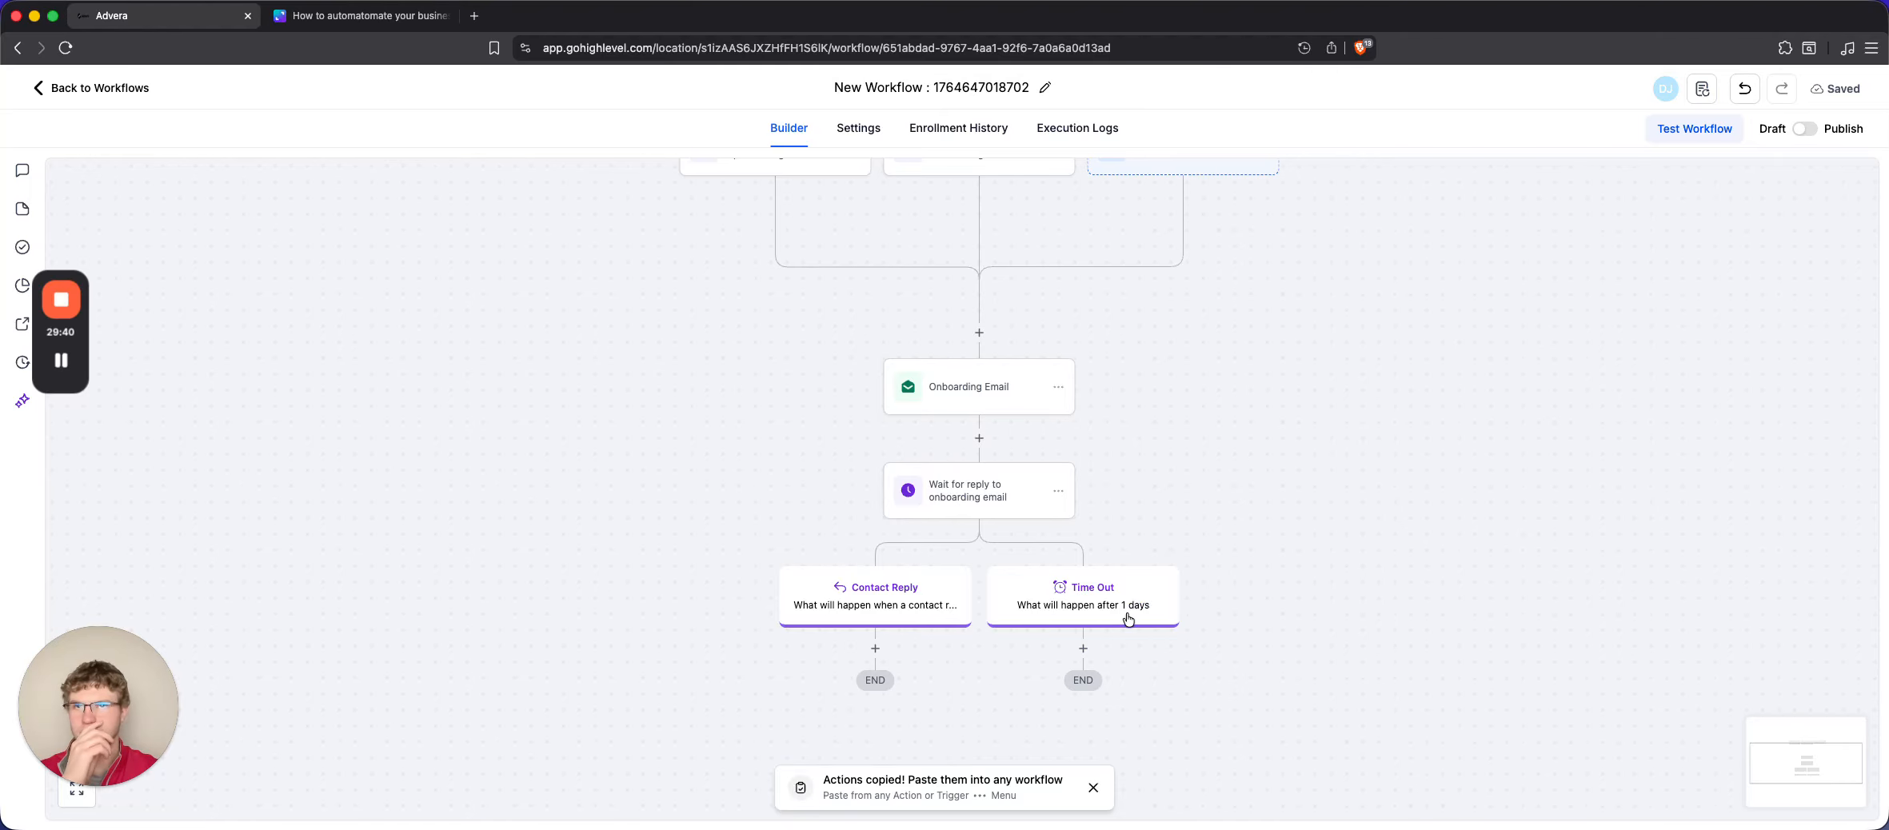
mouse_move(875, 654)
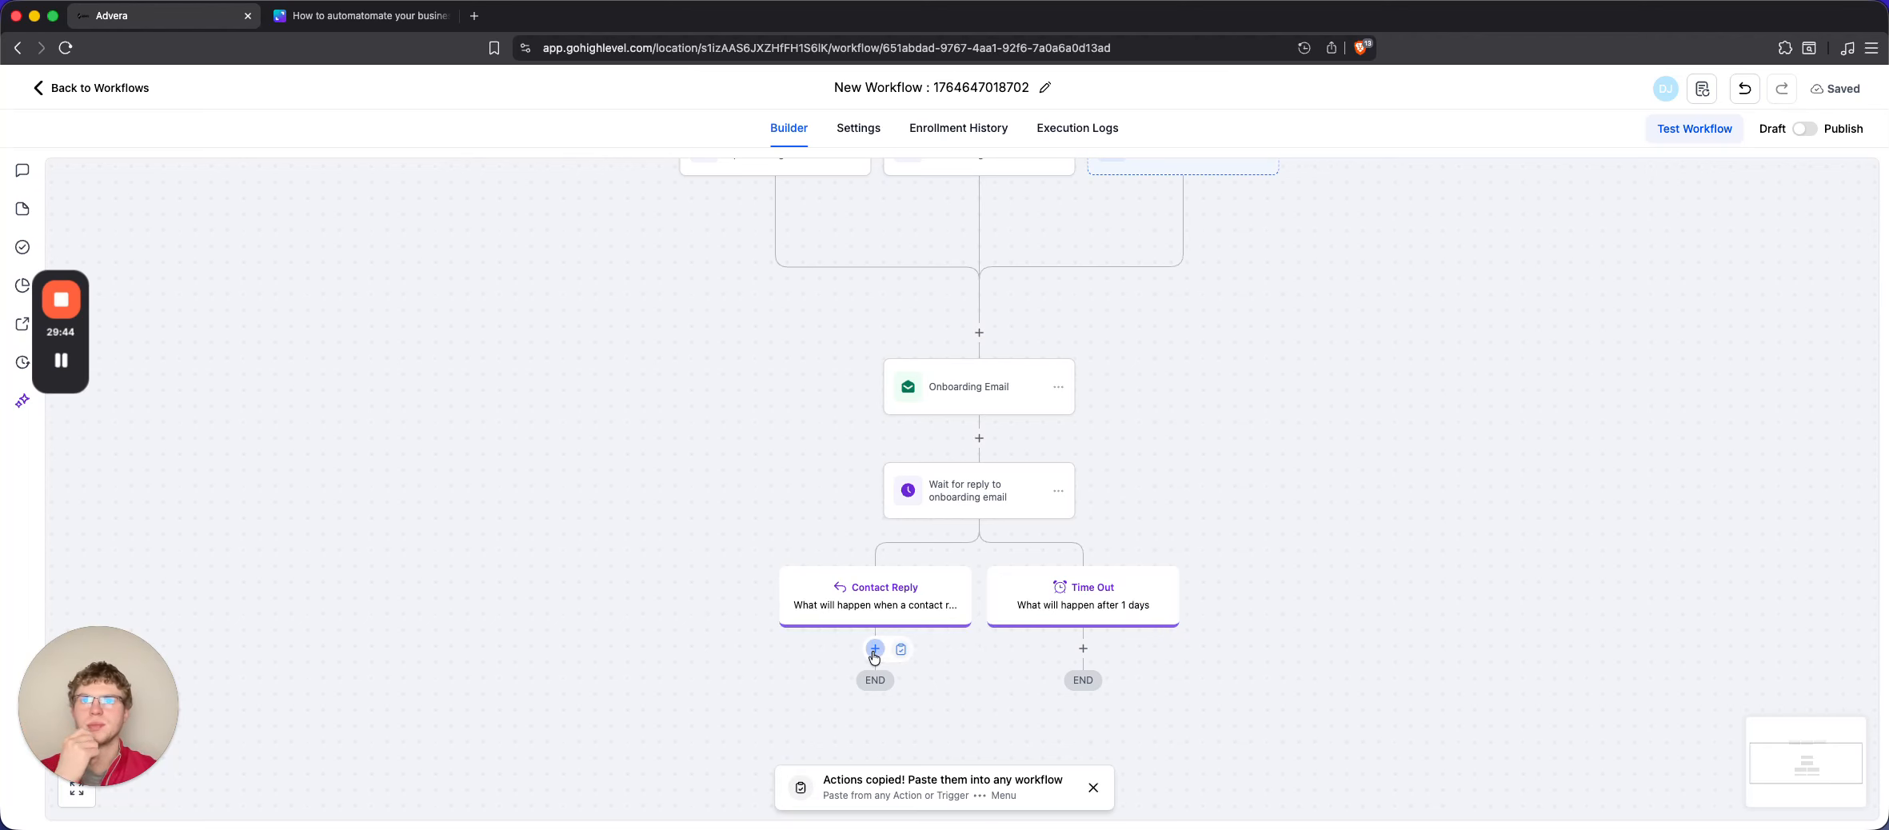
click(876, 650)
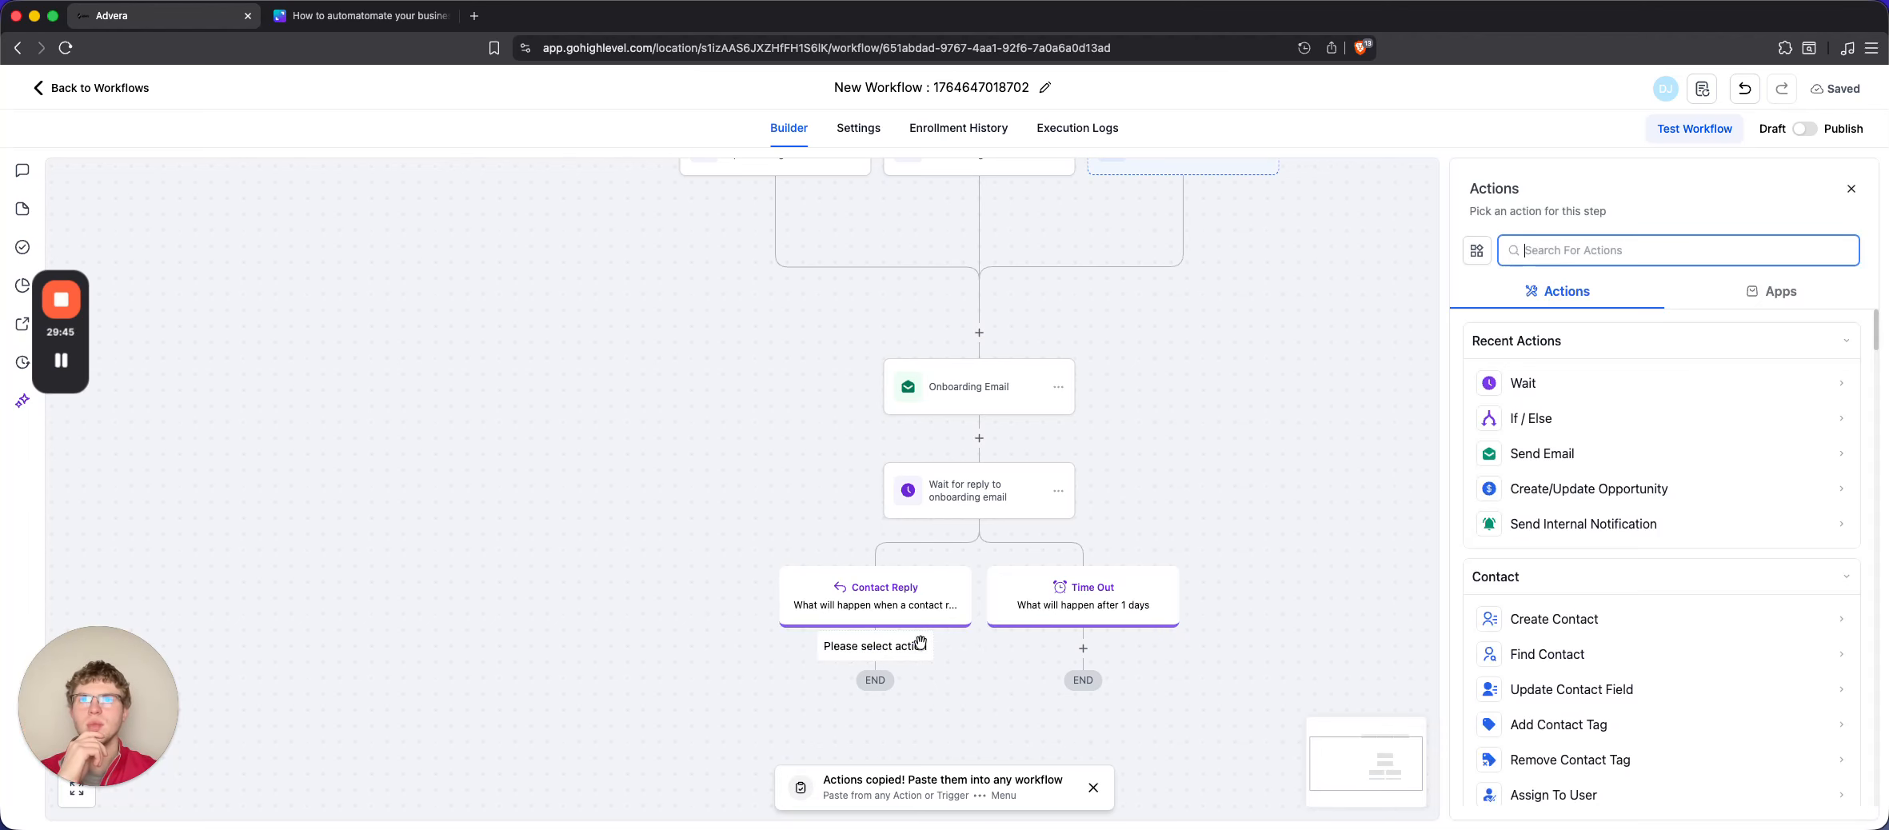
click(1625, 458)
Set the email's sender name to Clara and fill in the saved company sender address
click(1552, 380)
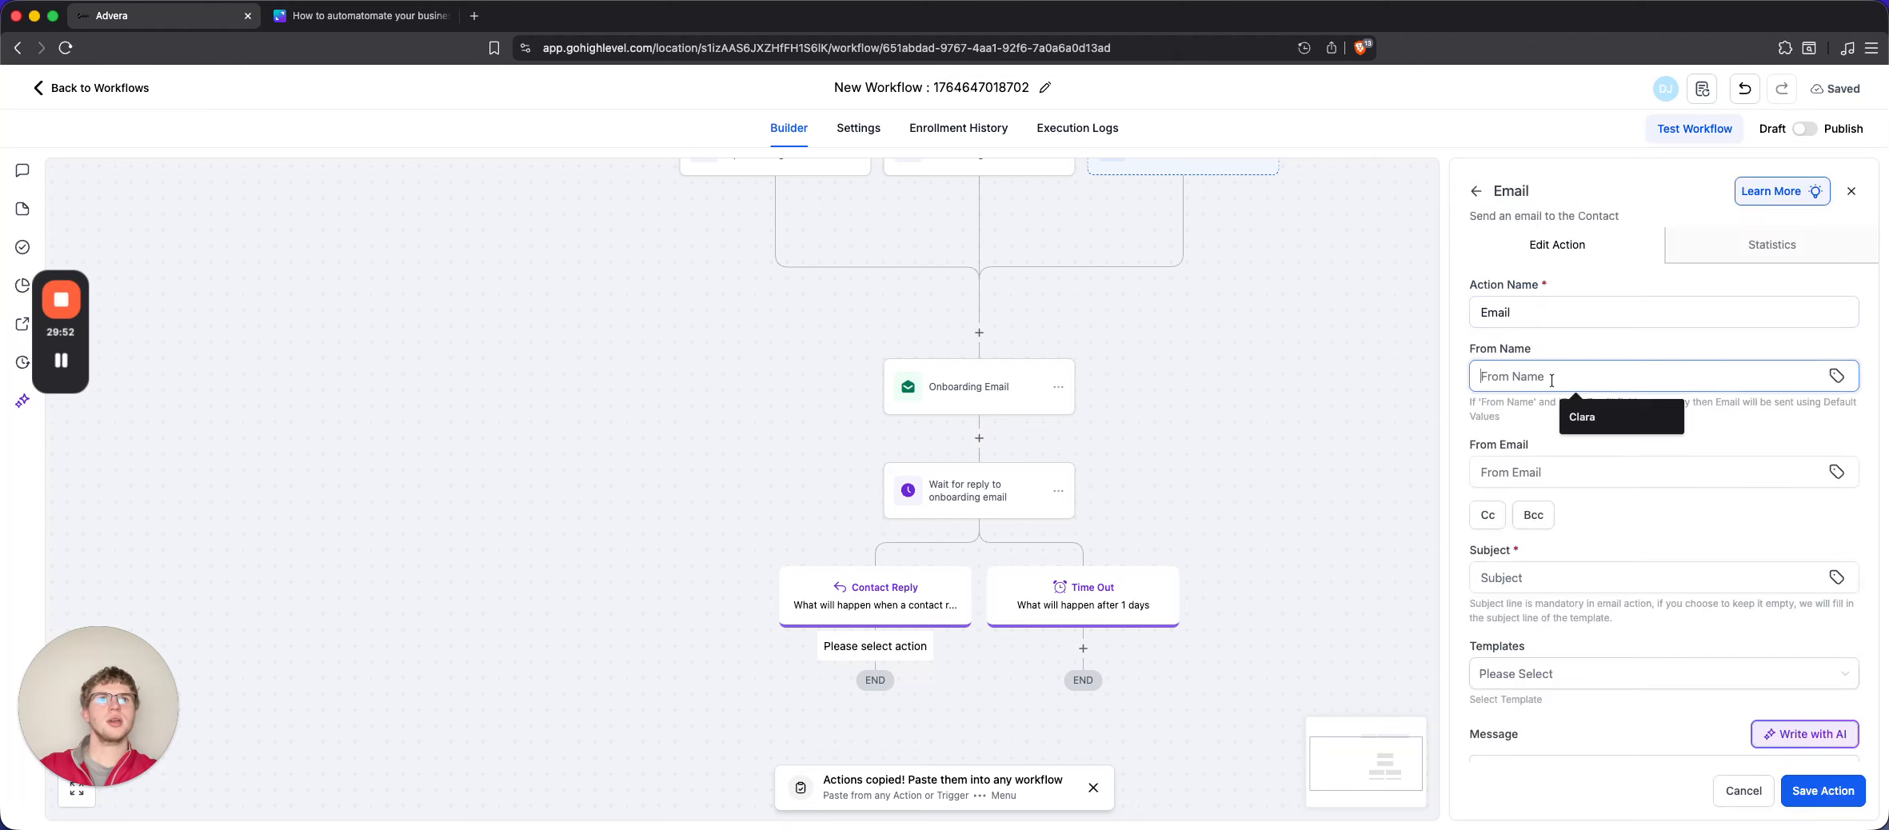
click(1581, 416)
click(1596, 472)
click(1600, 504)
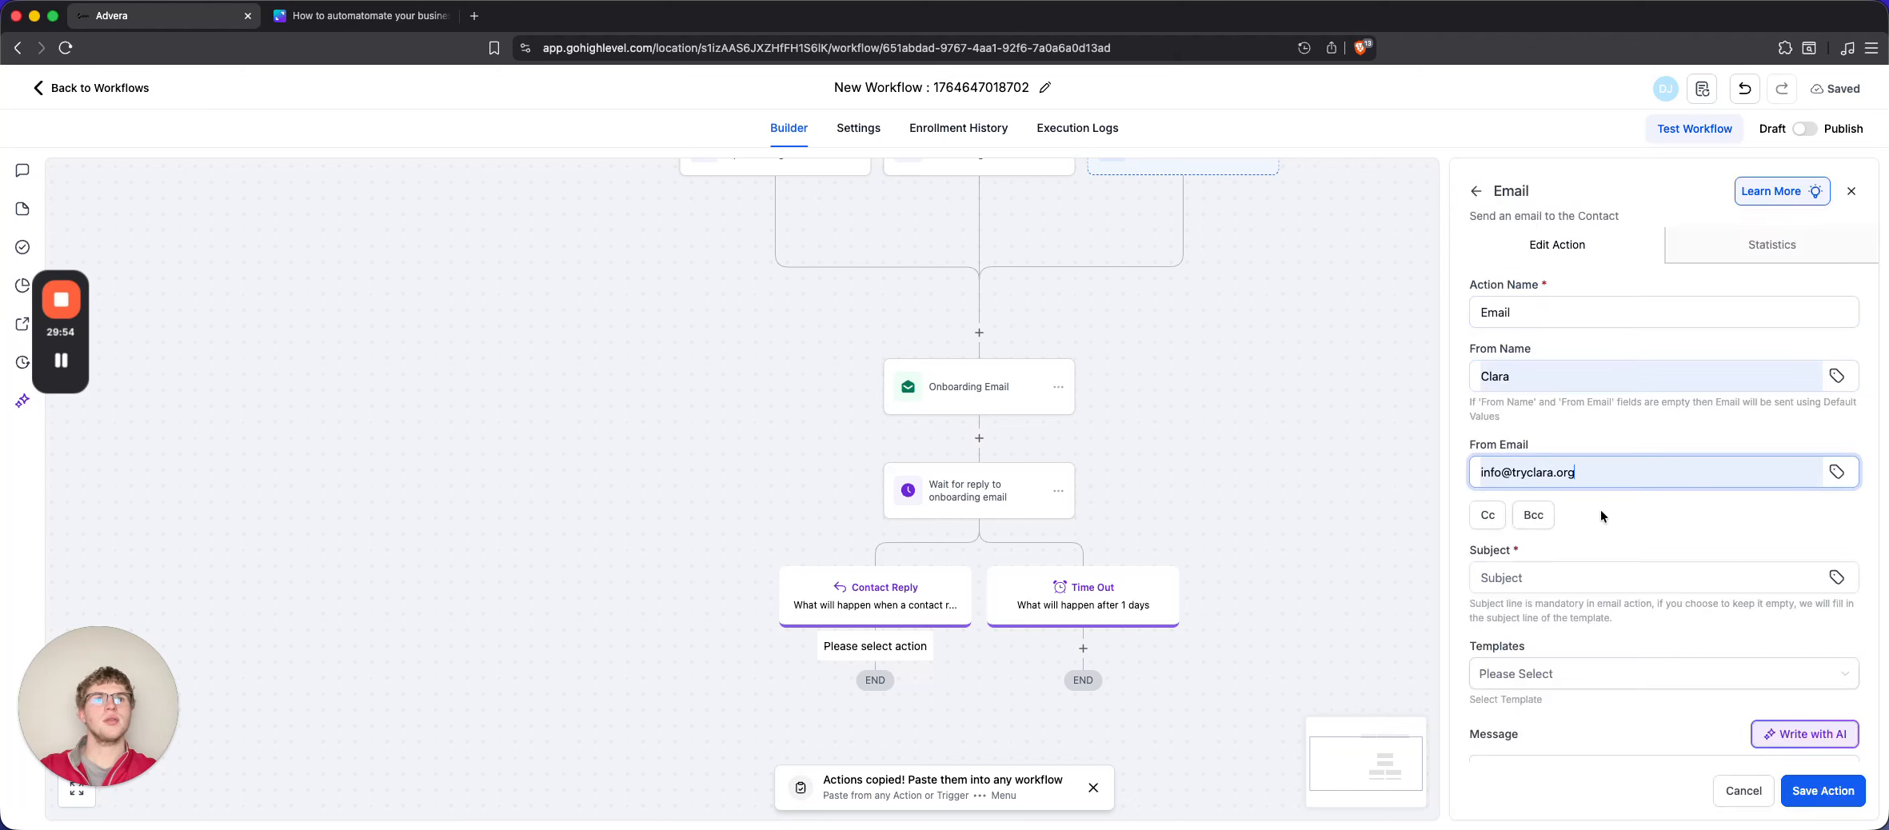
Enter "Let's get your onboarding call scheduled" as the email's subject
scroll(1599, 509, down, 3)
click(1620, 432)
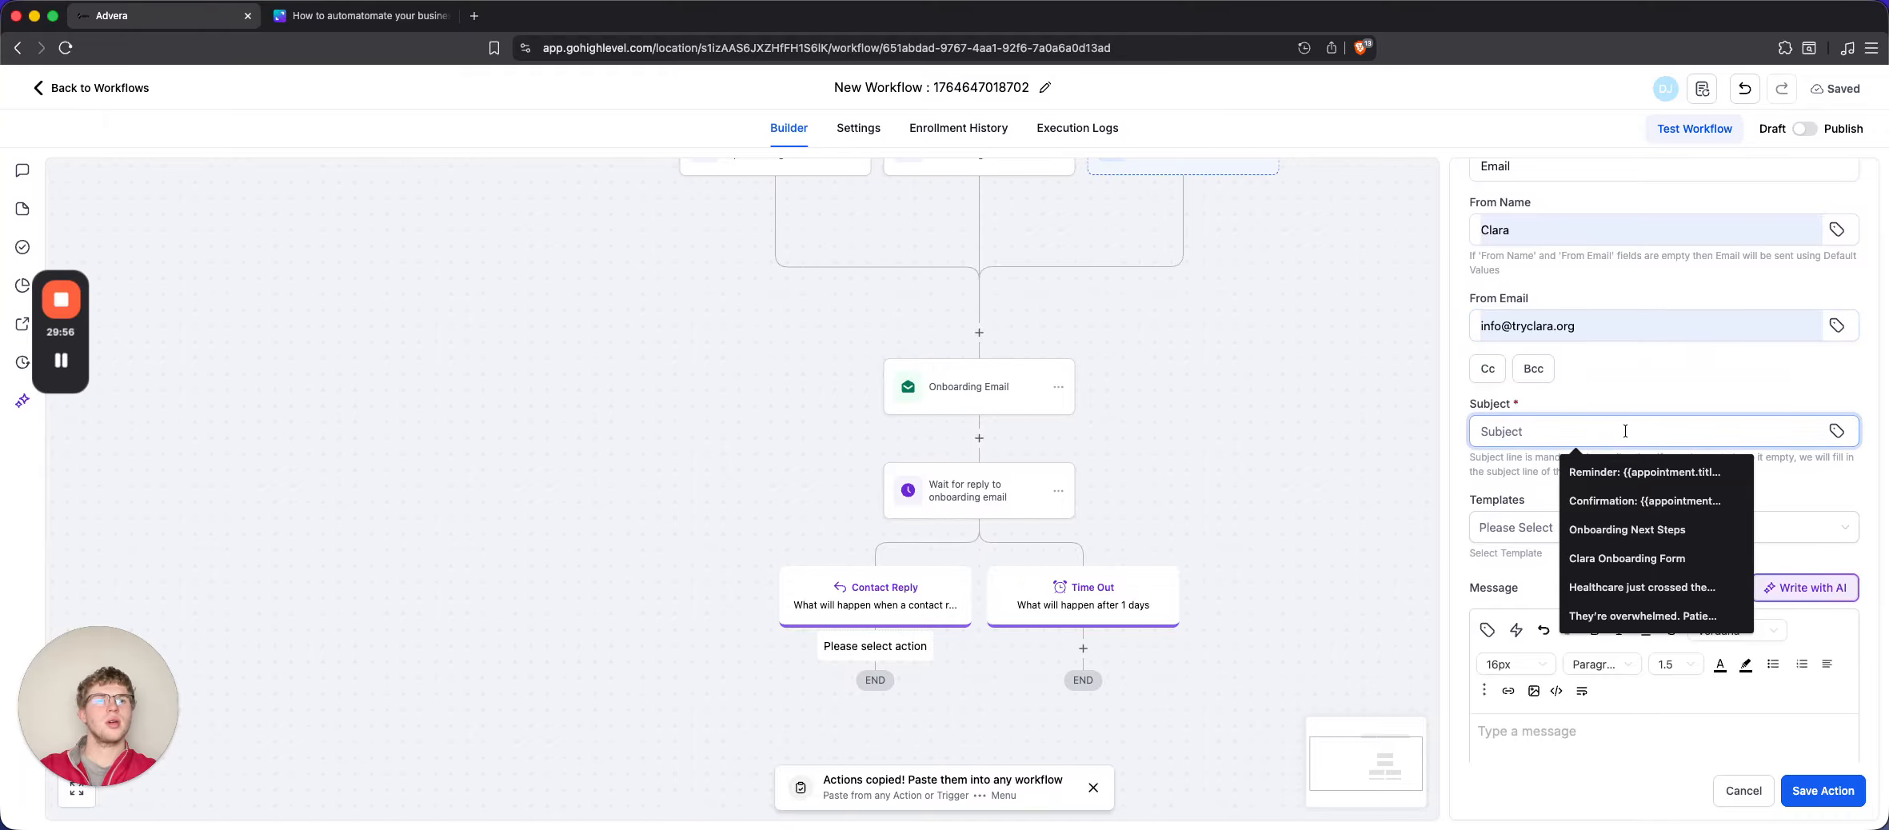
text(L)
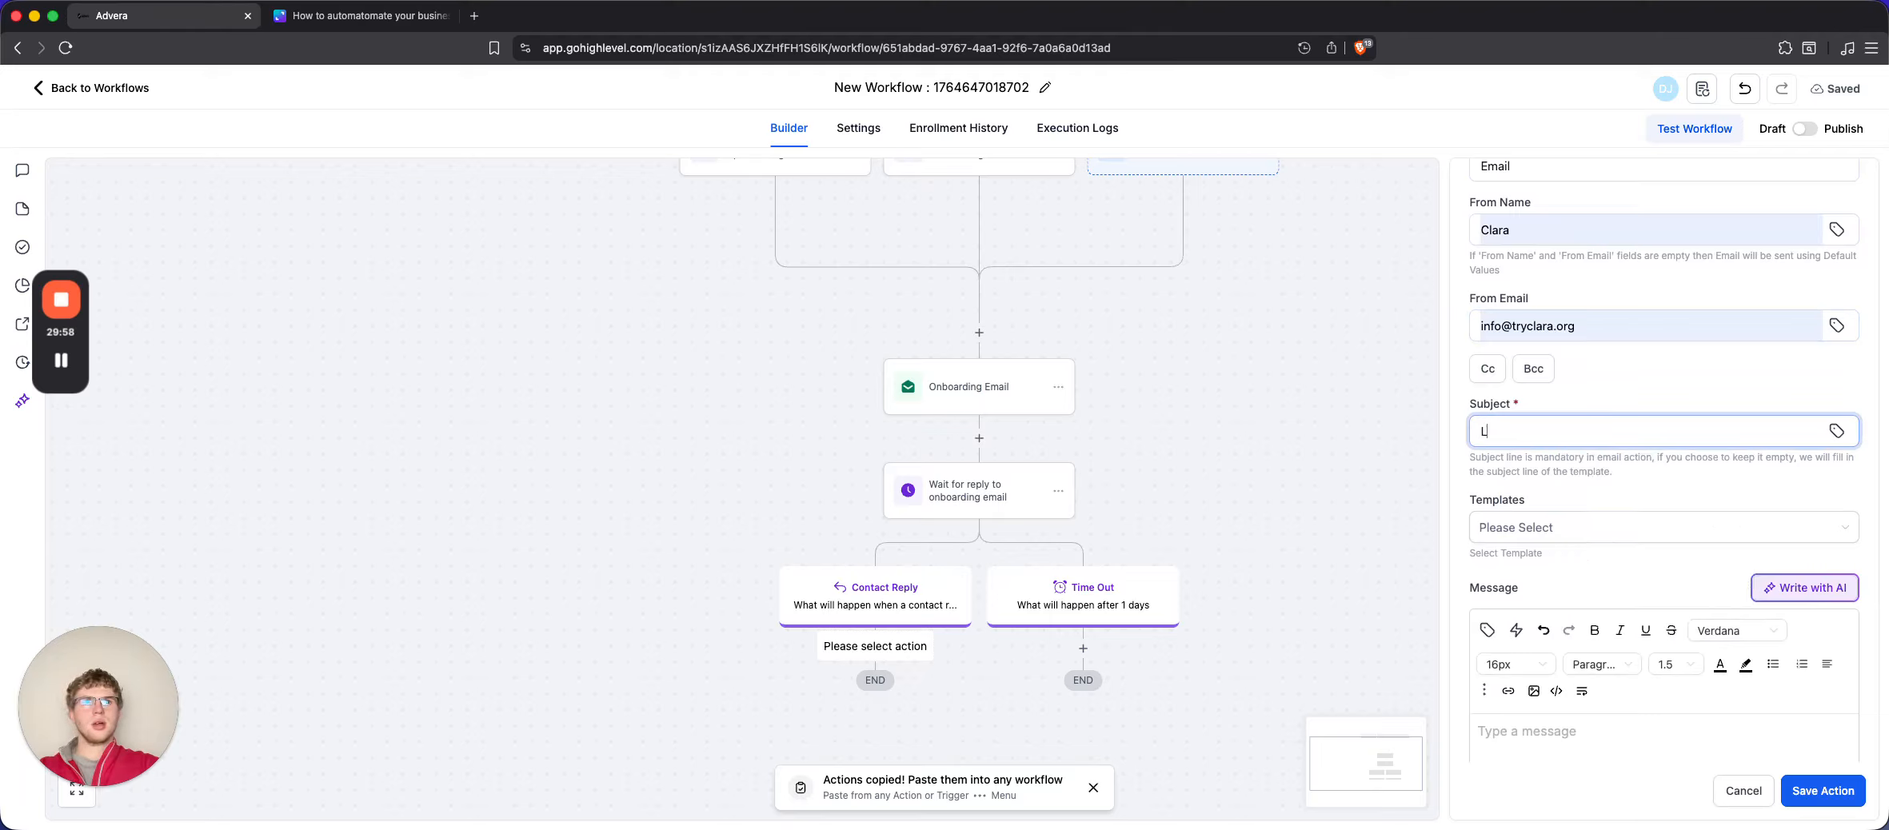
text(et's get you)
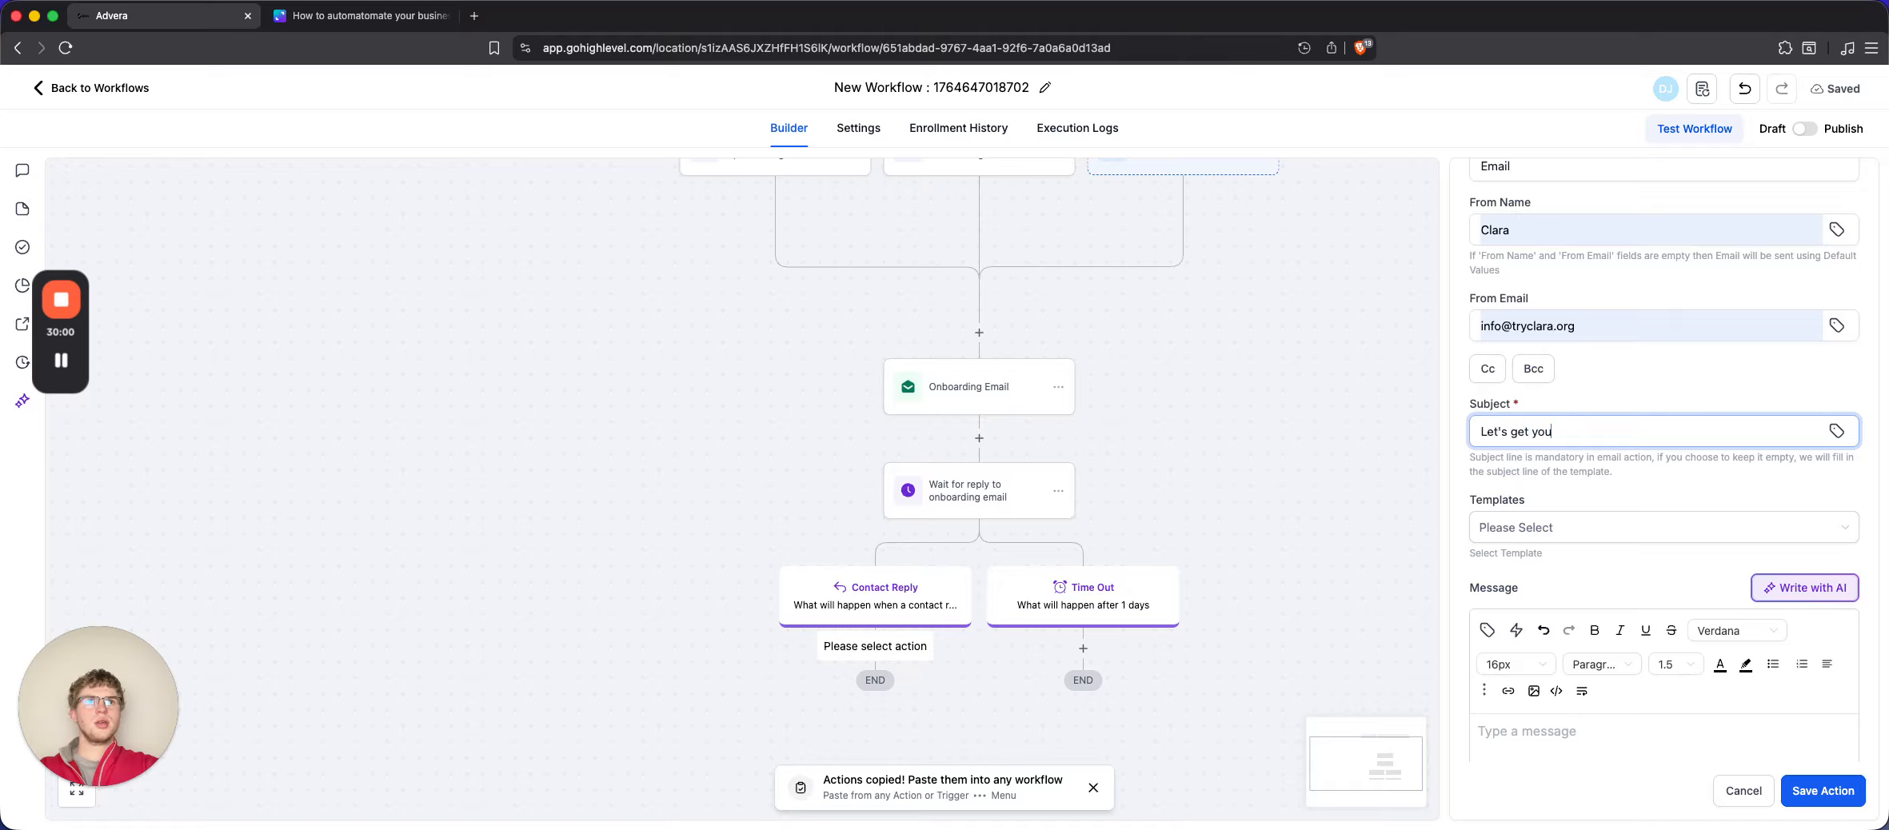
text(r onboarding call scheduled)
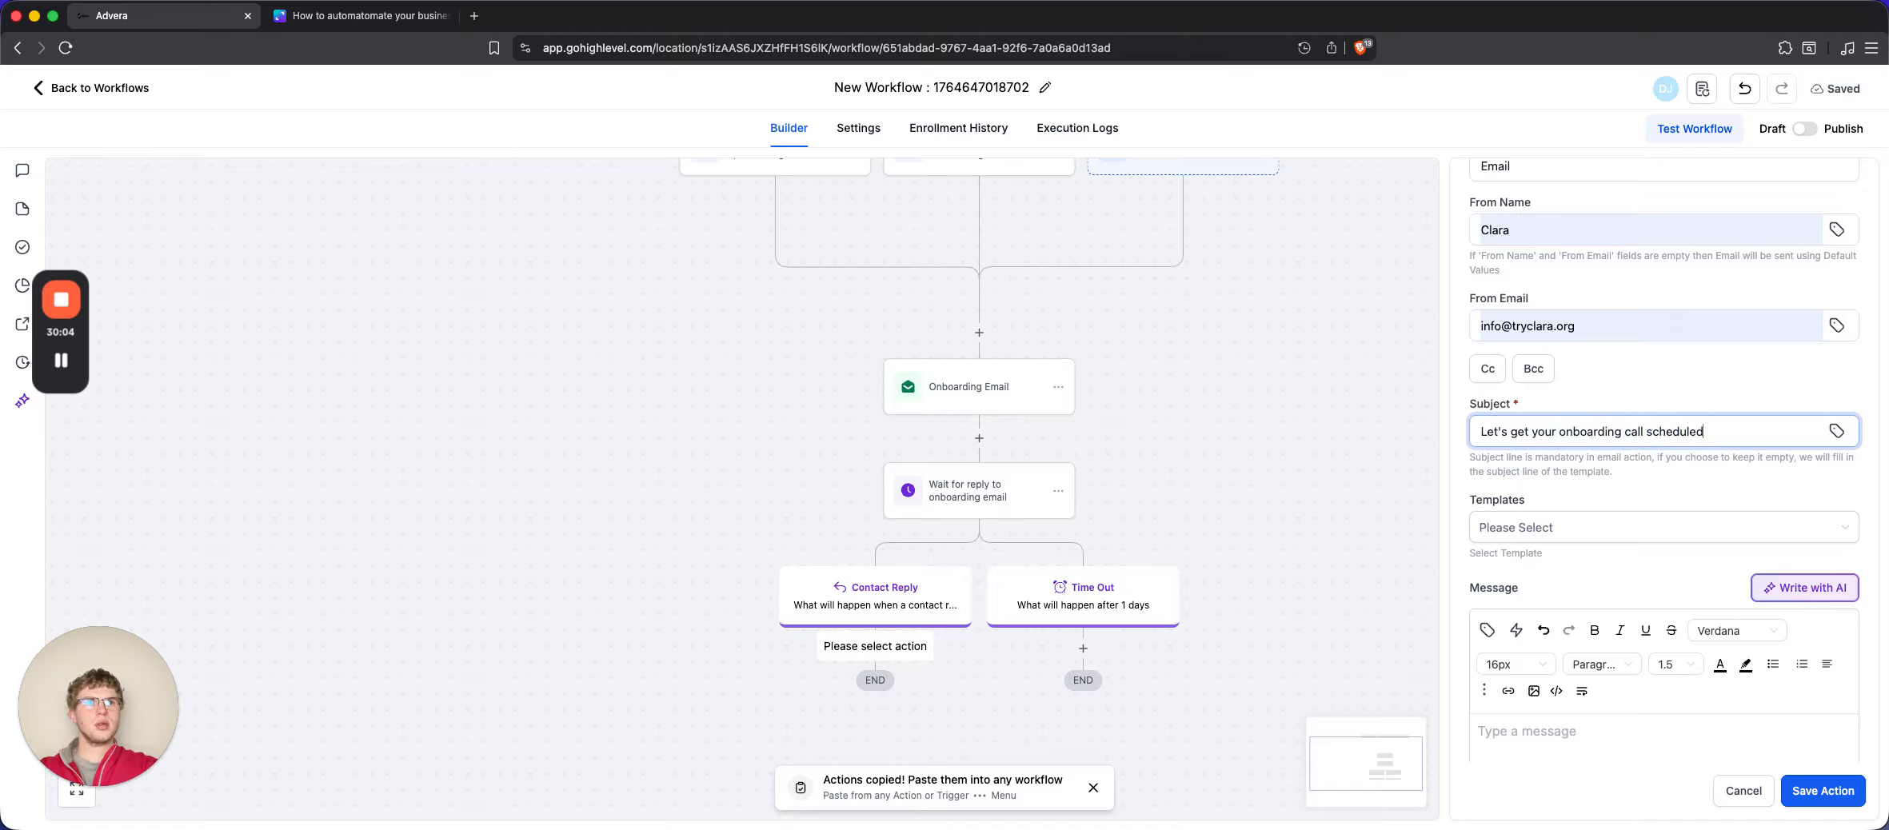
click(1643, 454)
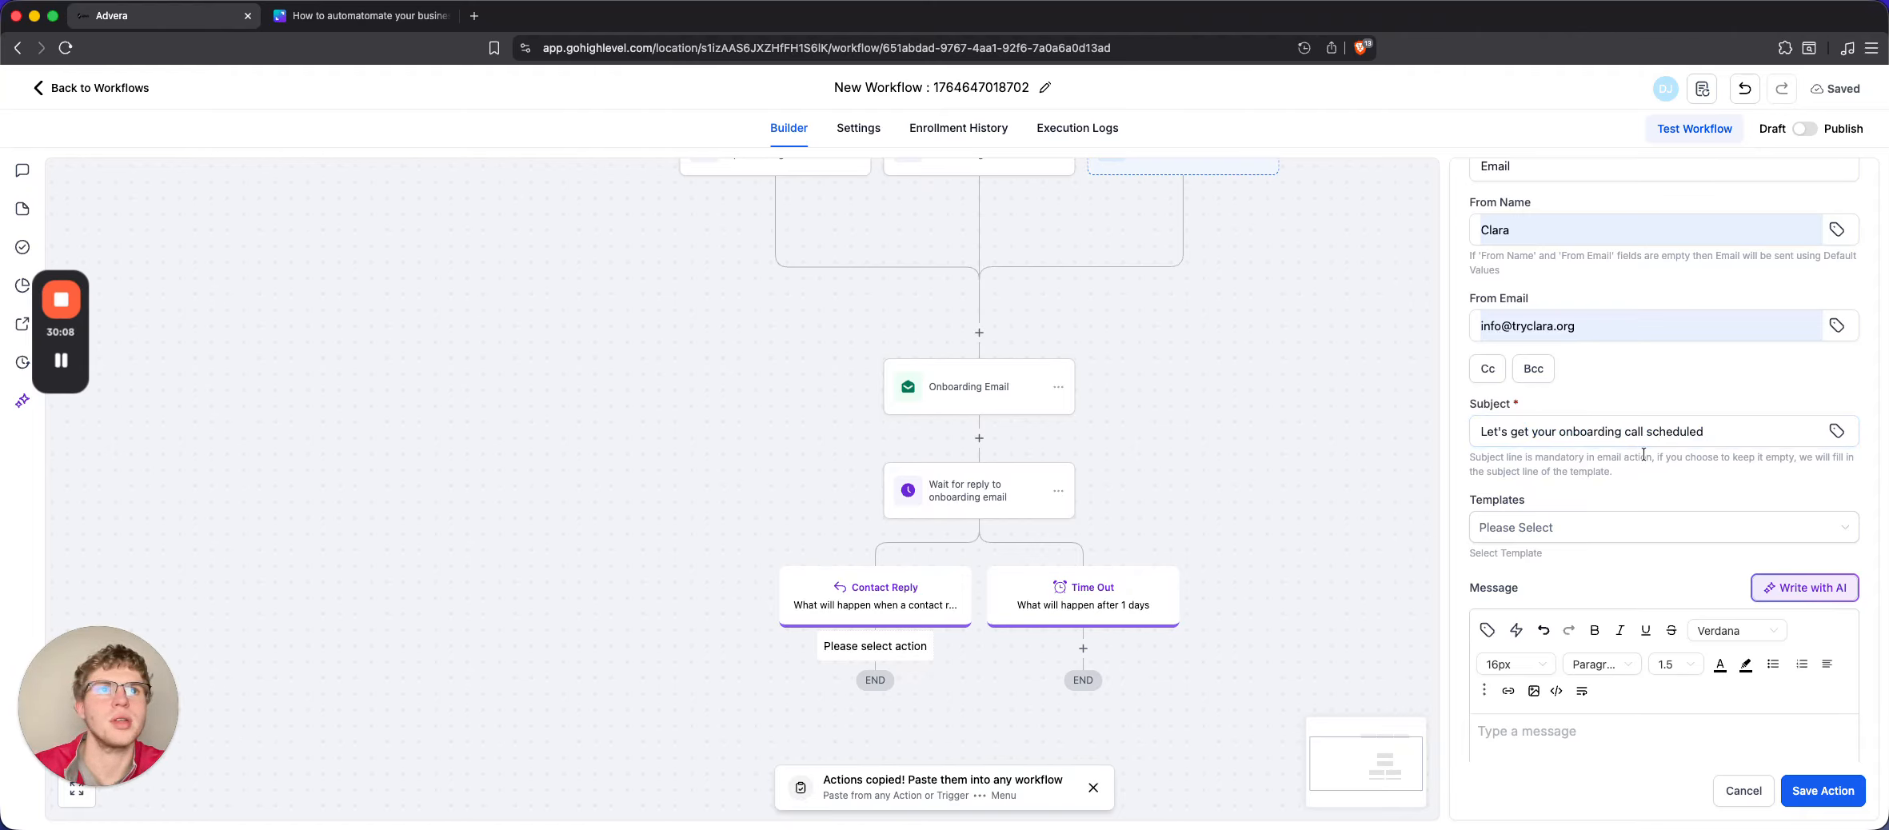
Start the message with the greeting "Hey {{contact.first_name}},", inserting the contact's first name as a custom value
scroll(1644, 454, down, 3)
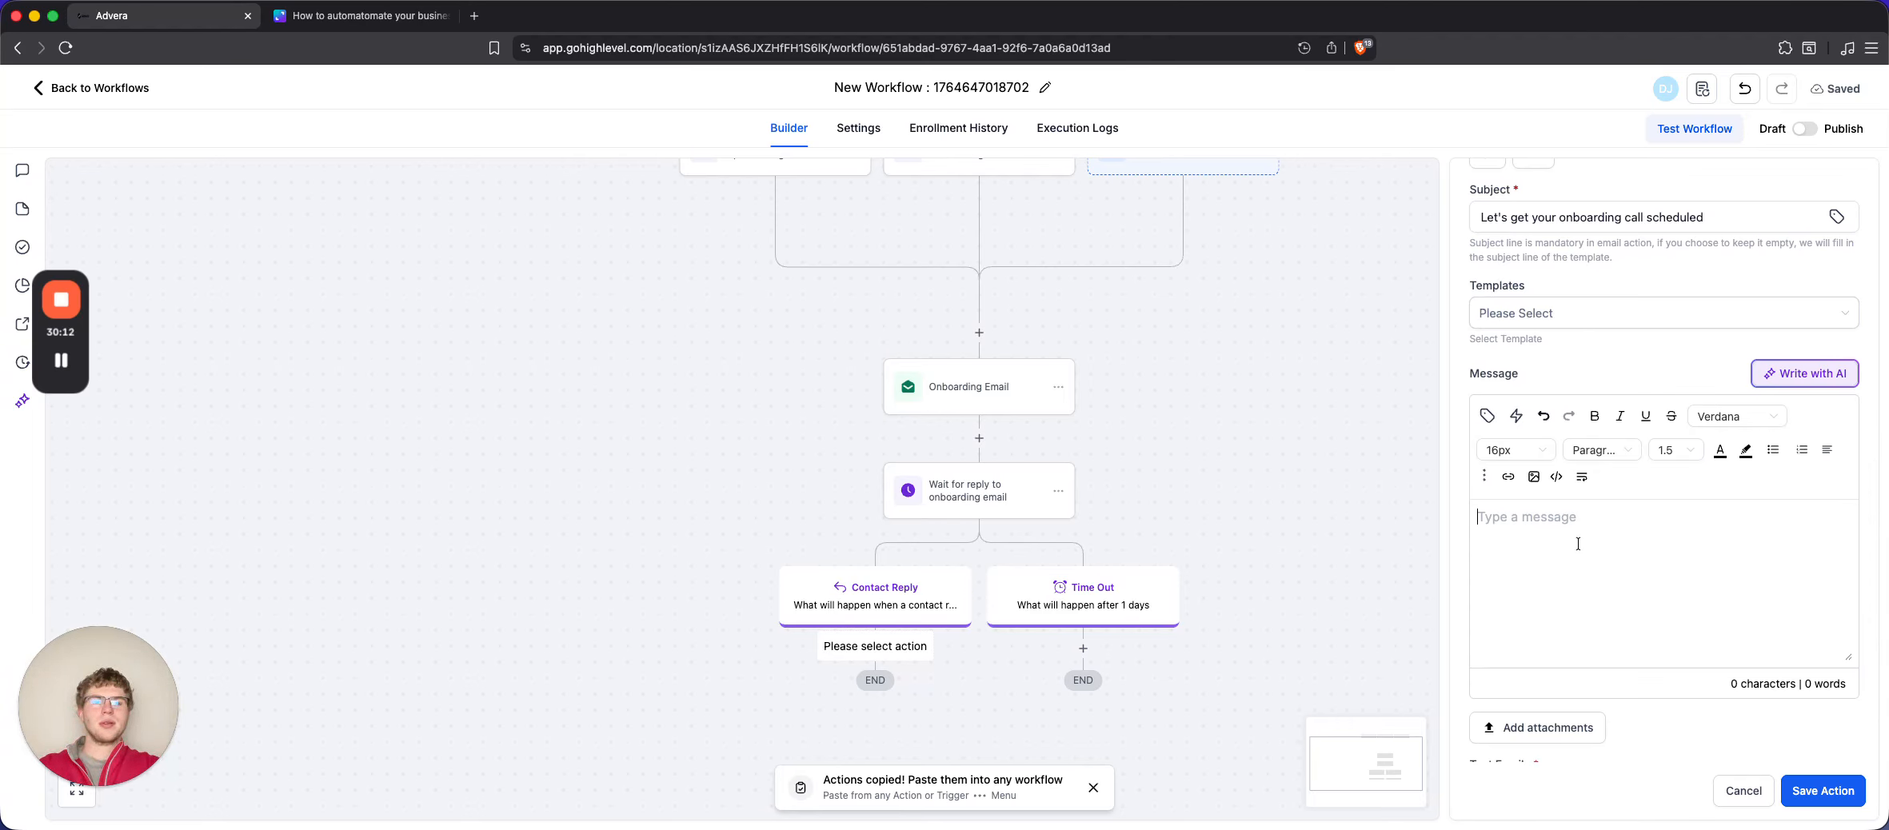
text(Hey)
click(1488, 415)
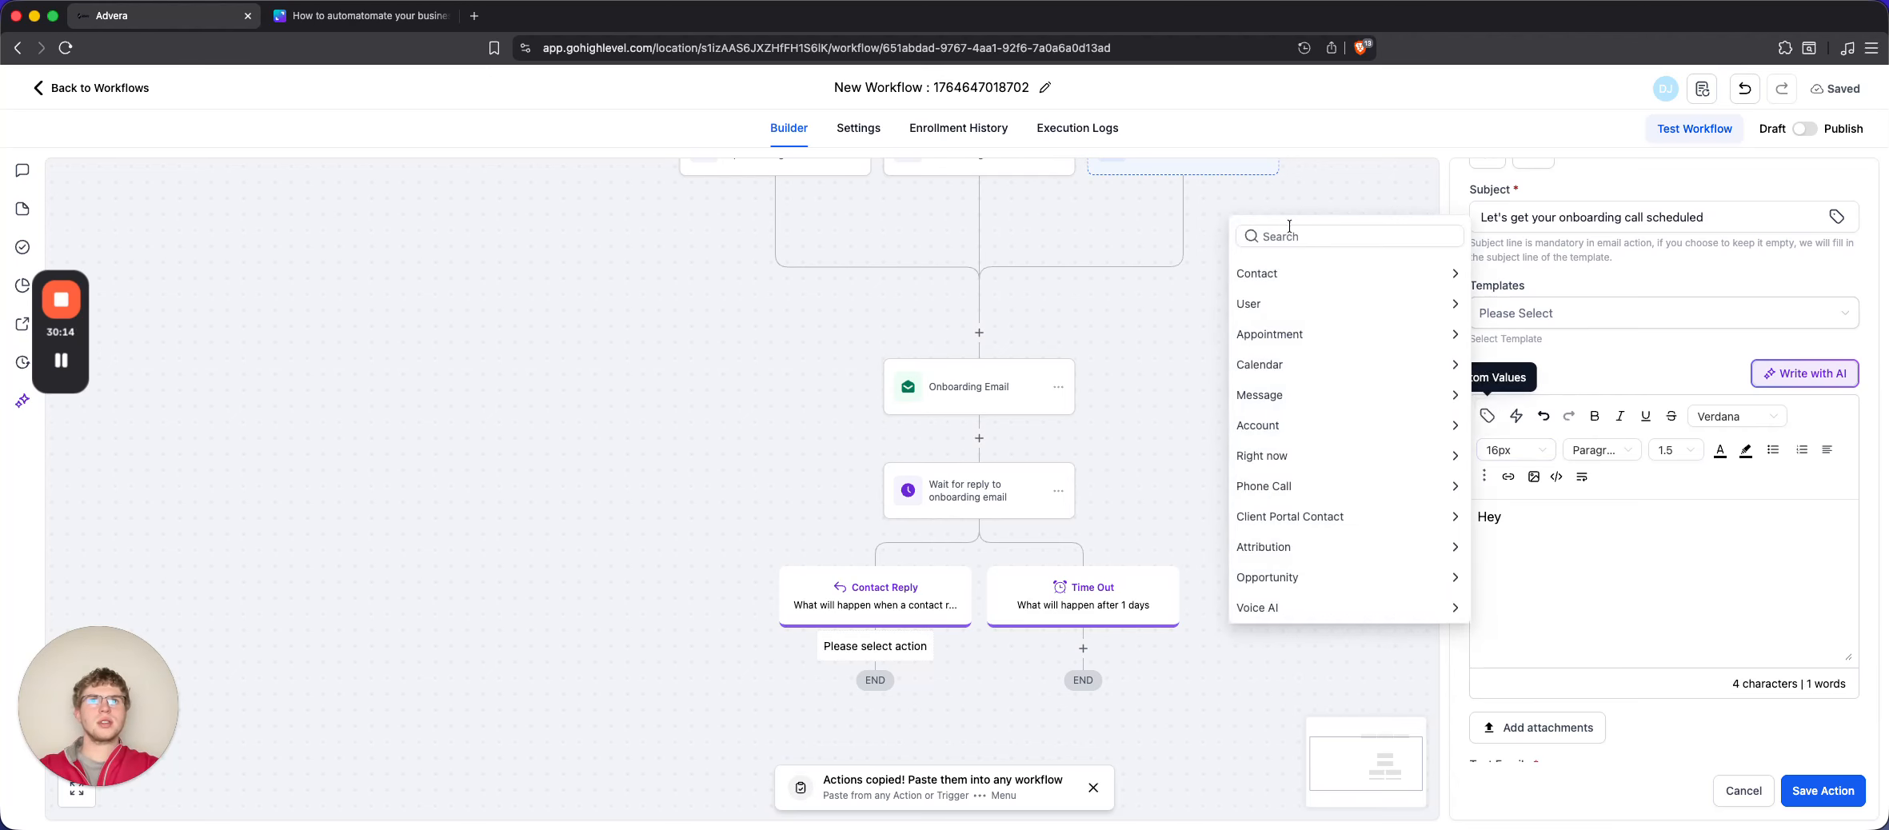
click(1312, 270)
click(1327, 328)
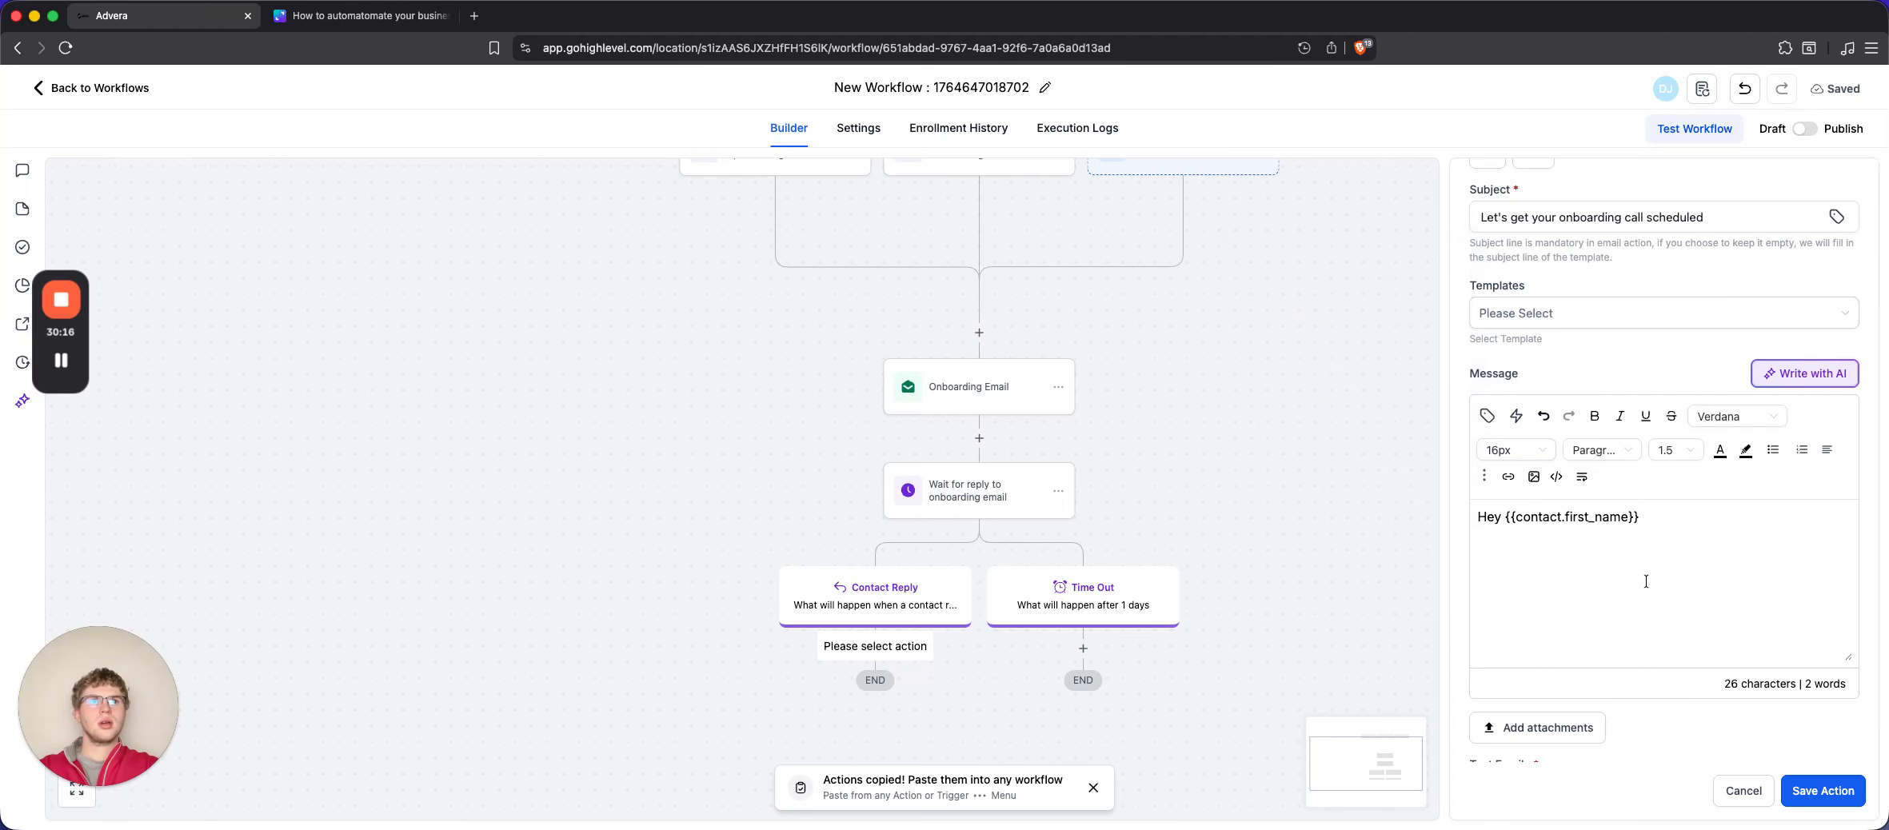
text(,)
Add the paragraph "Let's get a time booked for you to have your onboarding call." below the greeting, separated by a blank line
key(Return)
key(Return)
text(Le)
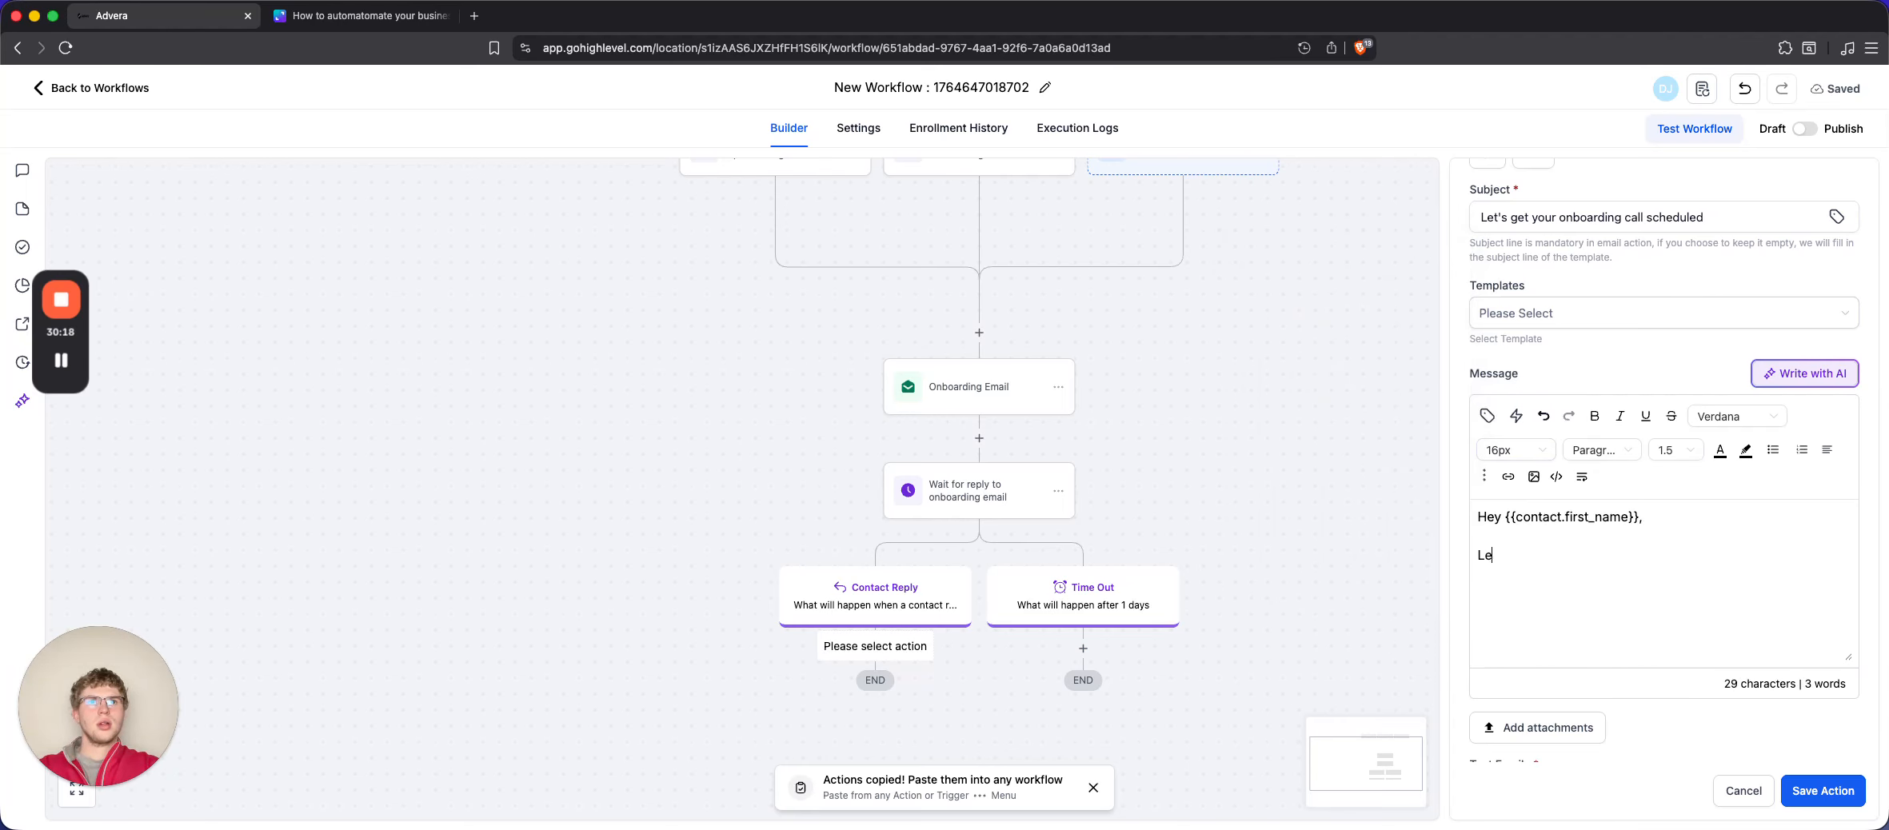
text(t's get a time)
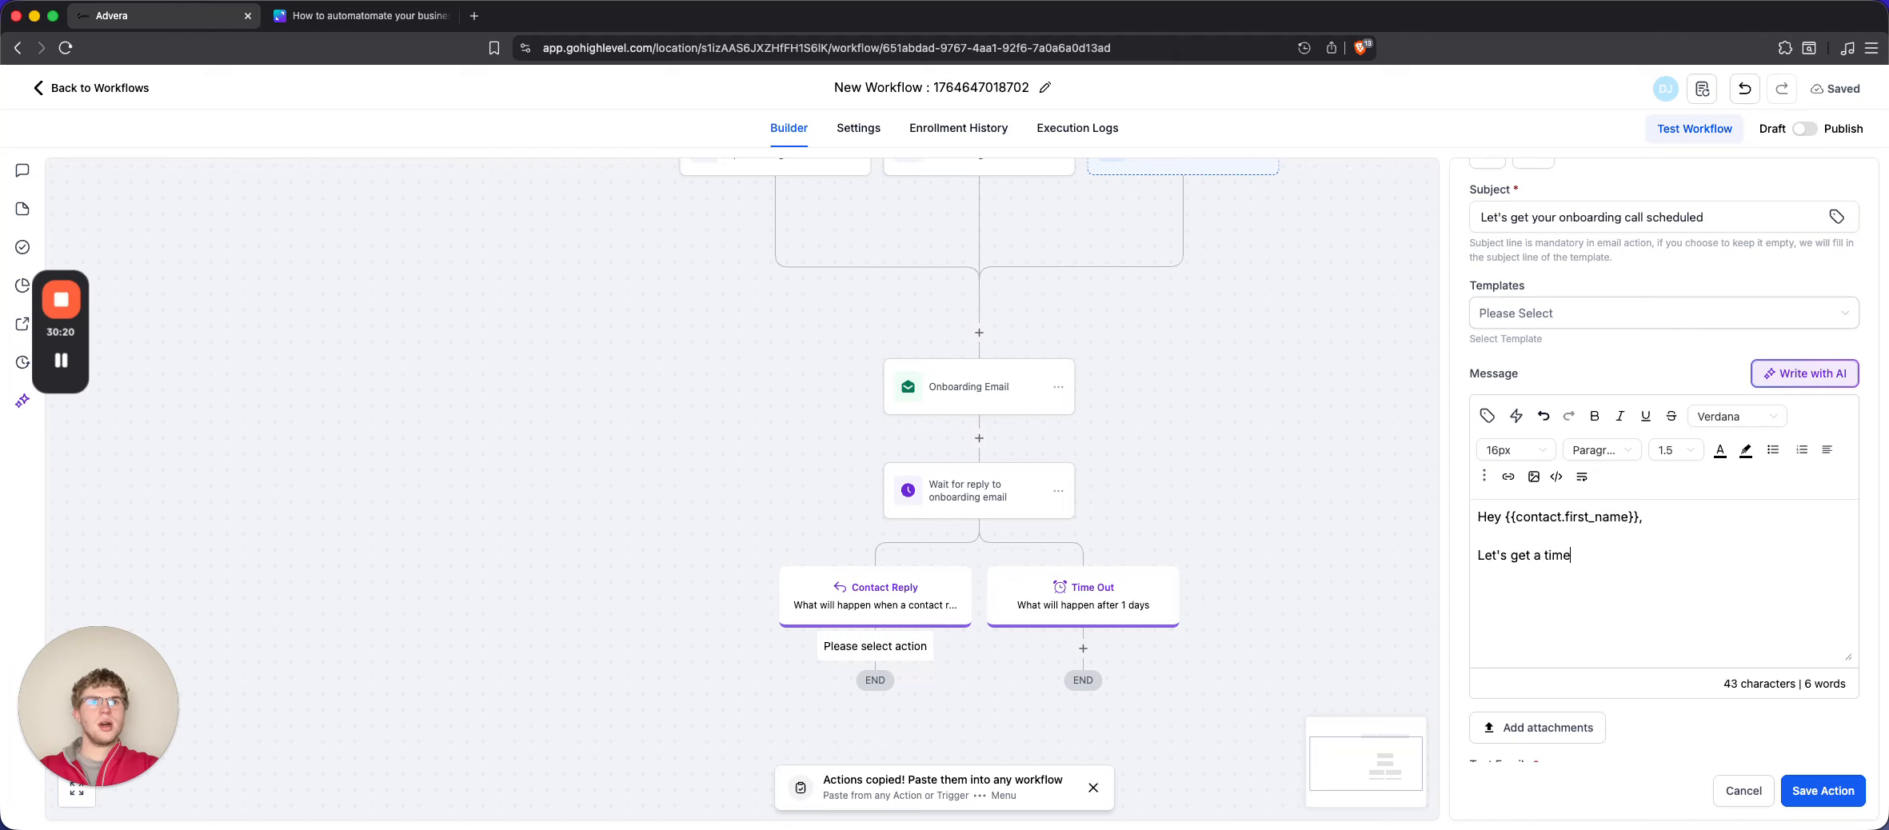
text( booked for y)
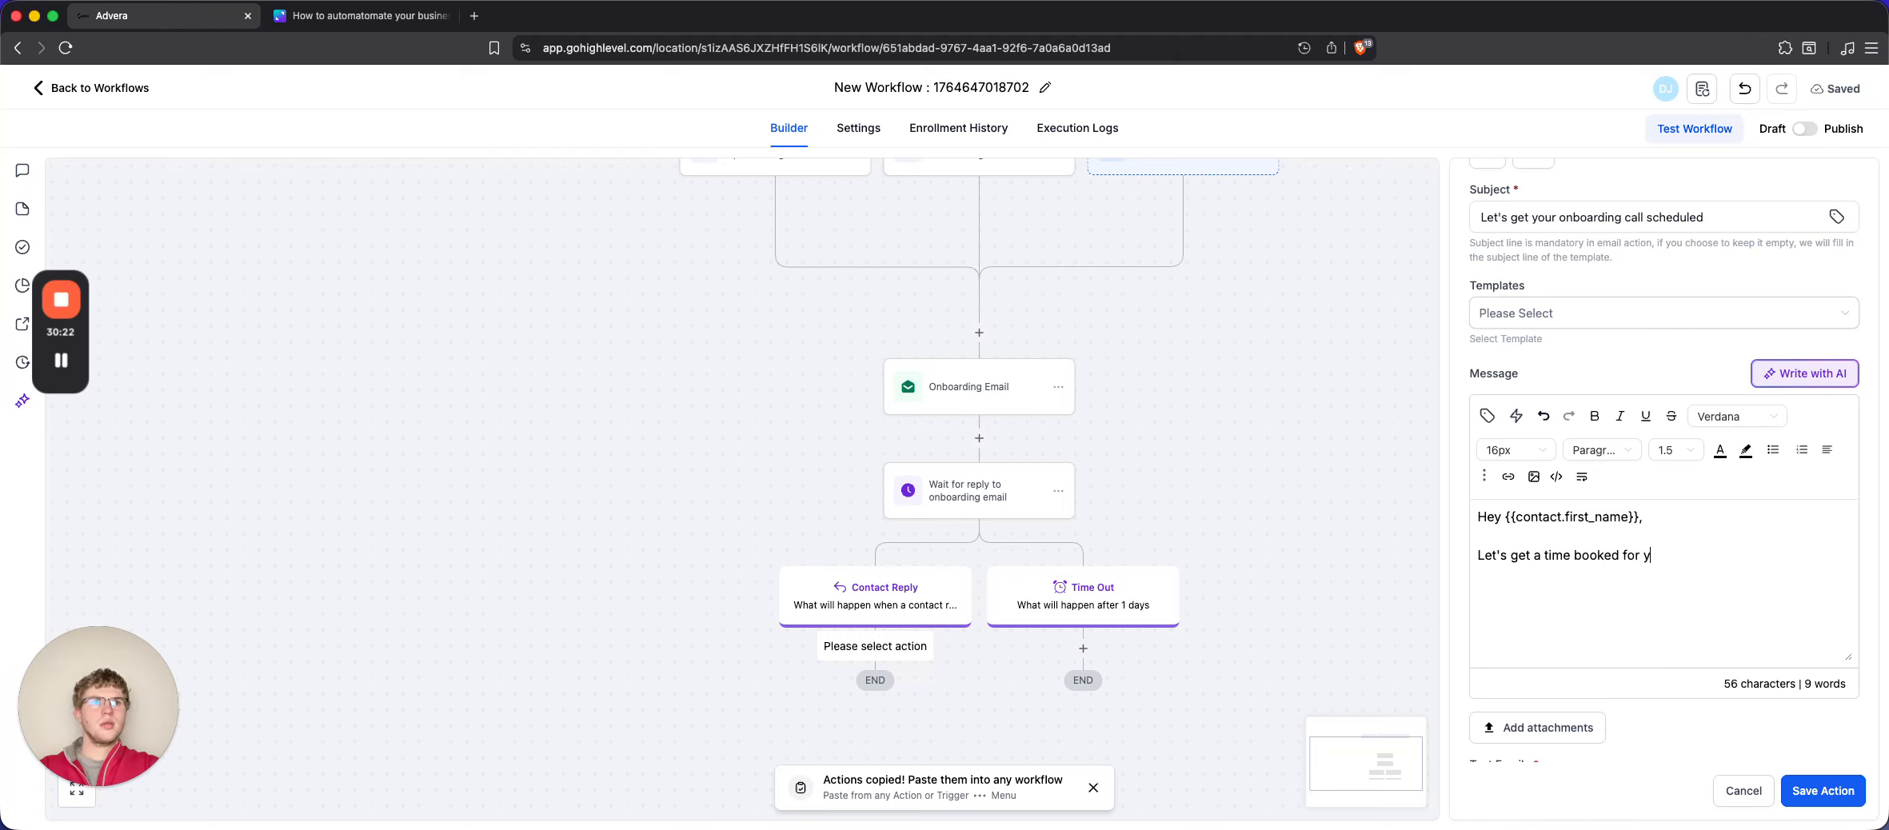
text(ou to have your )
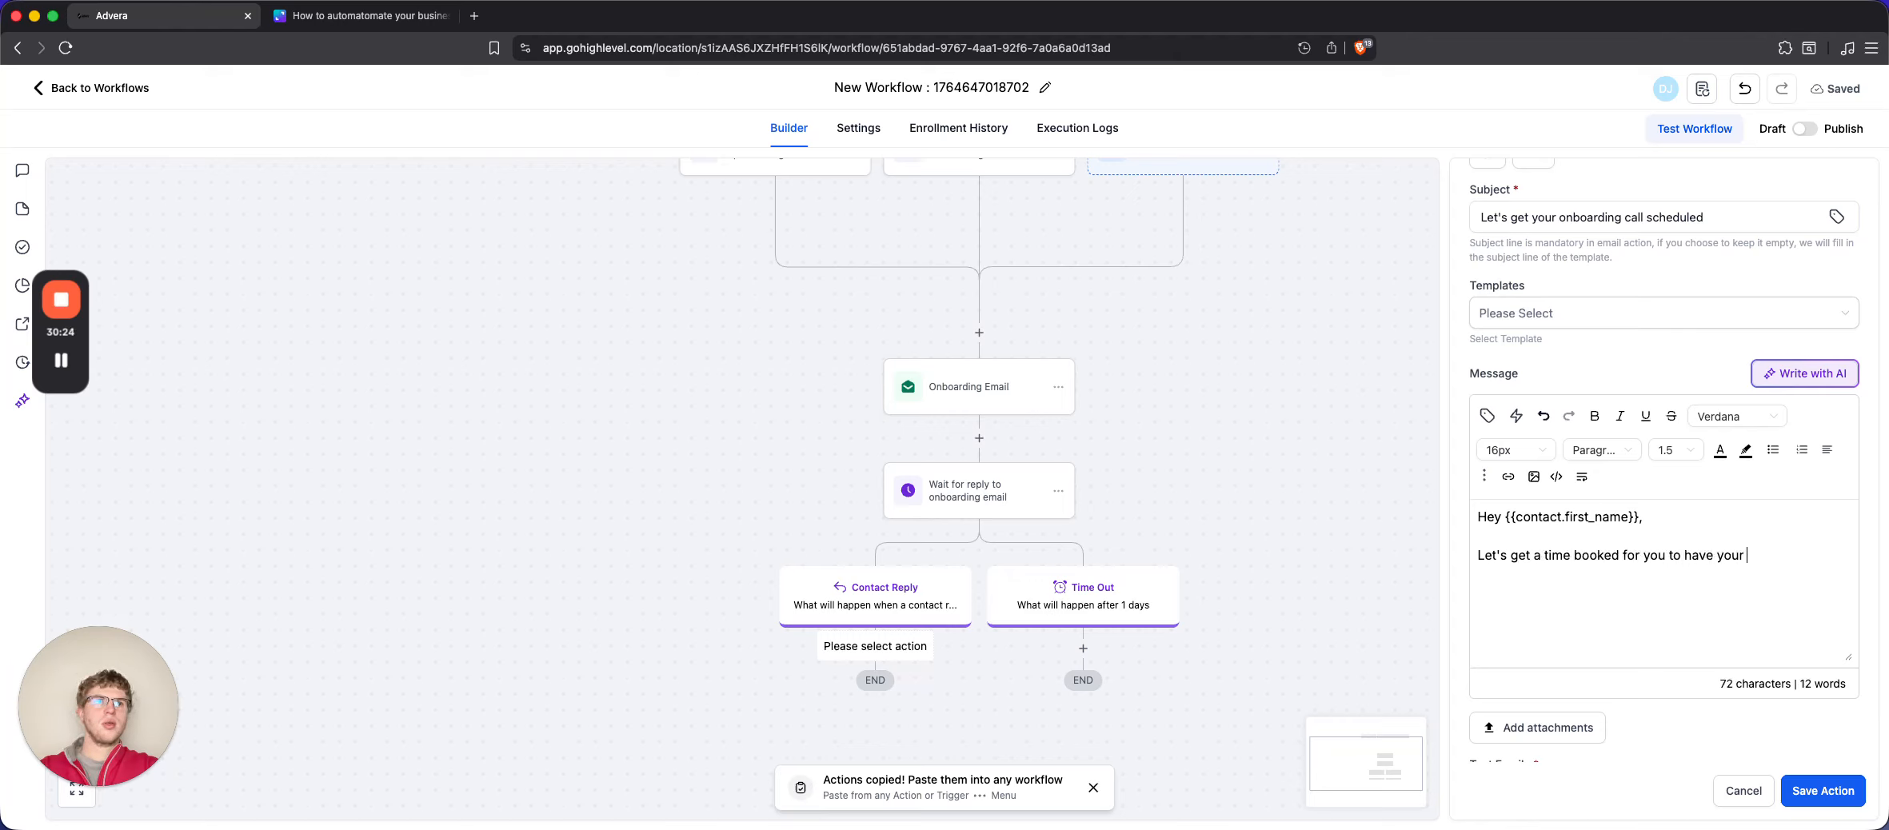
text(onboarding call.)
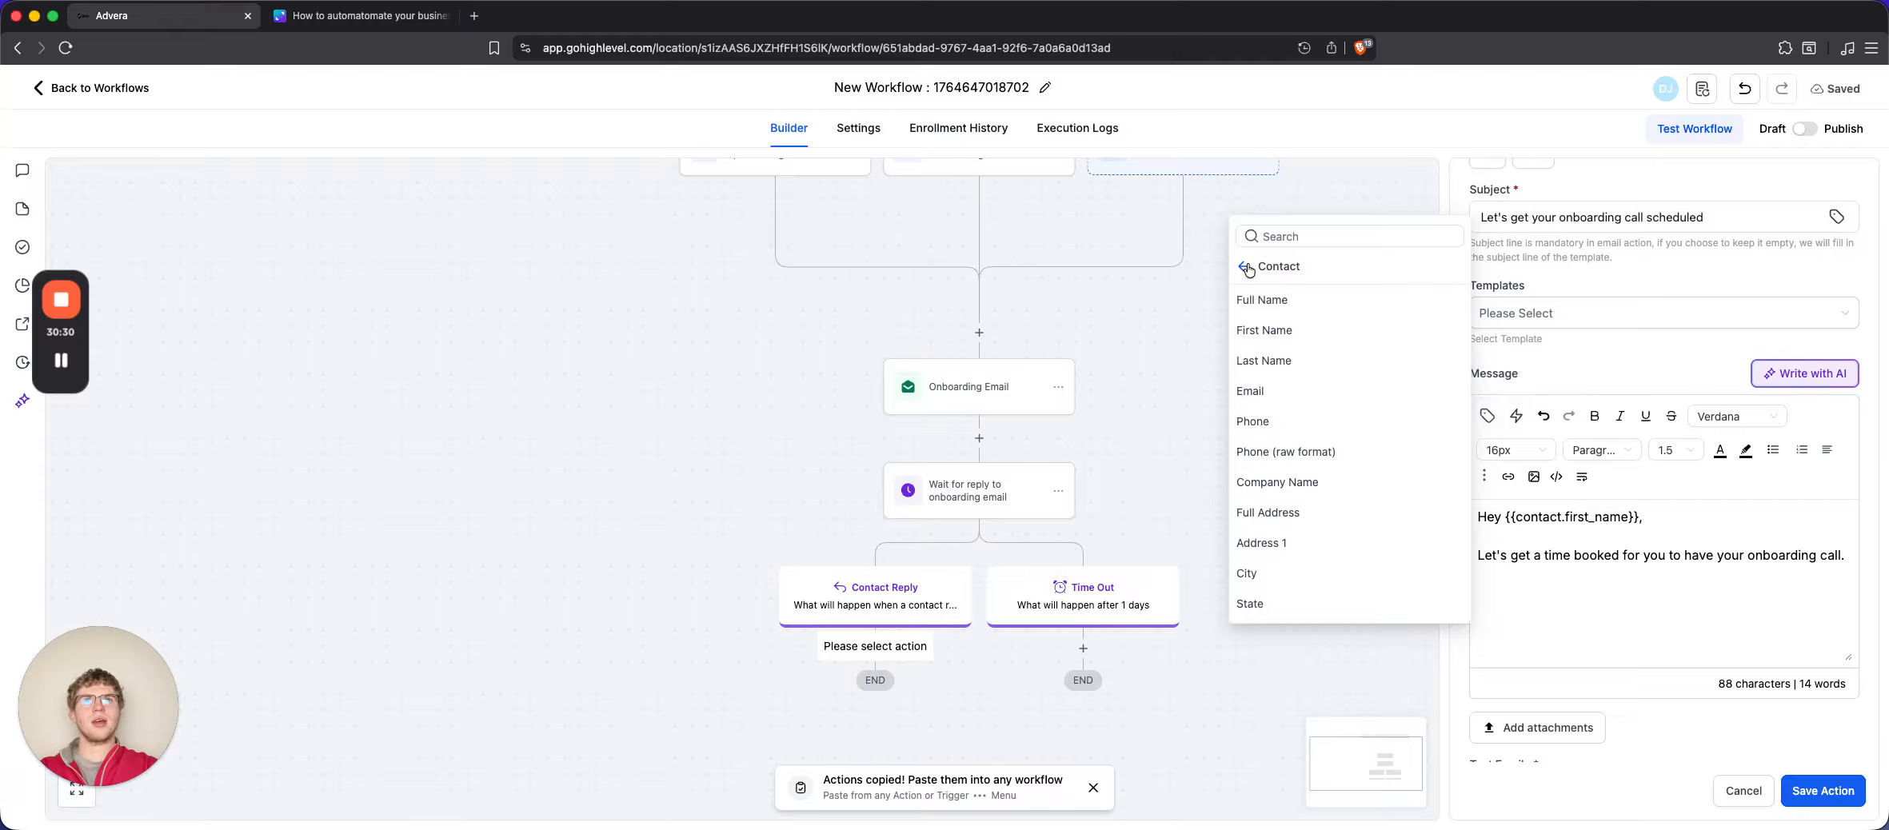
Insert the appointment's Reschedule Link custom value into the message below the onboarding call sentence
click(1246, 266)
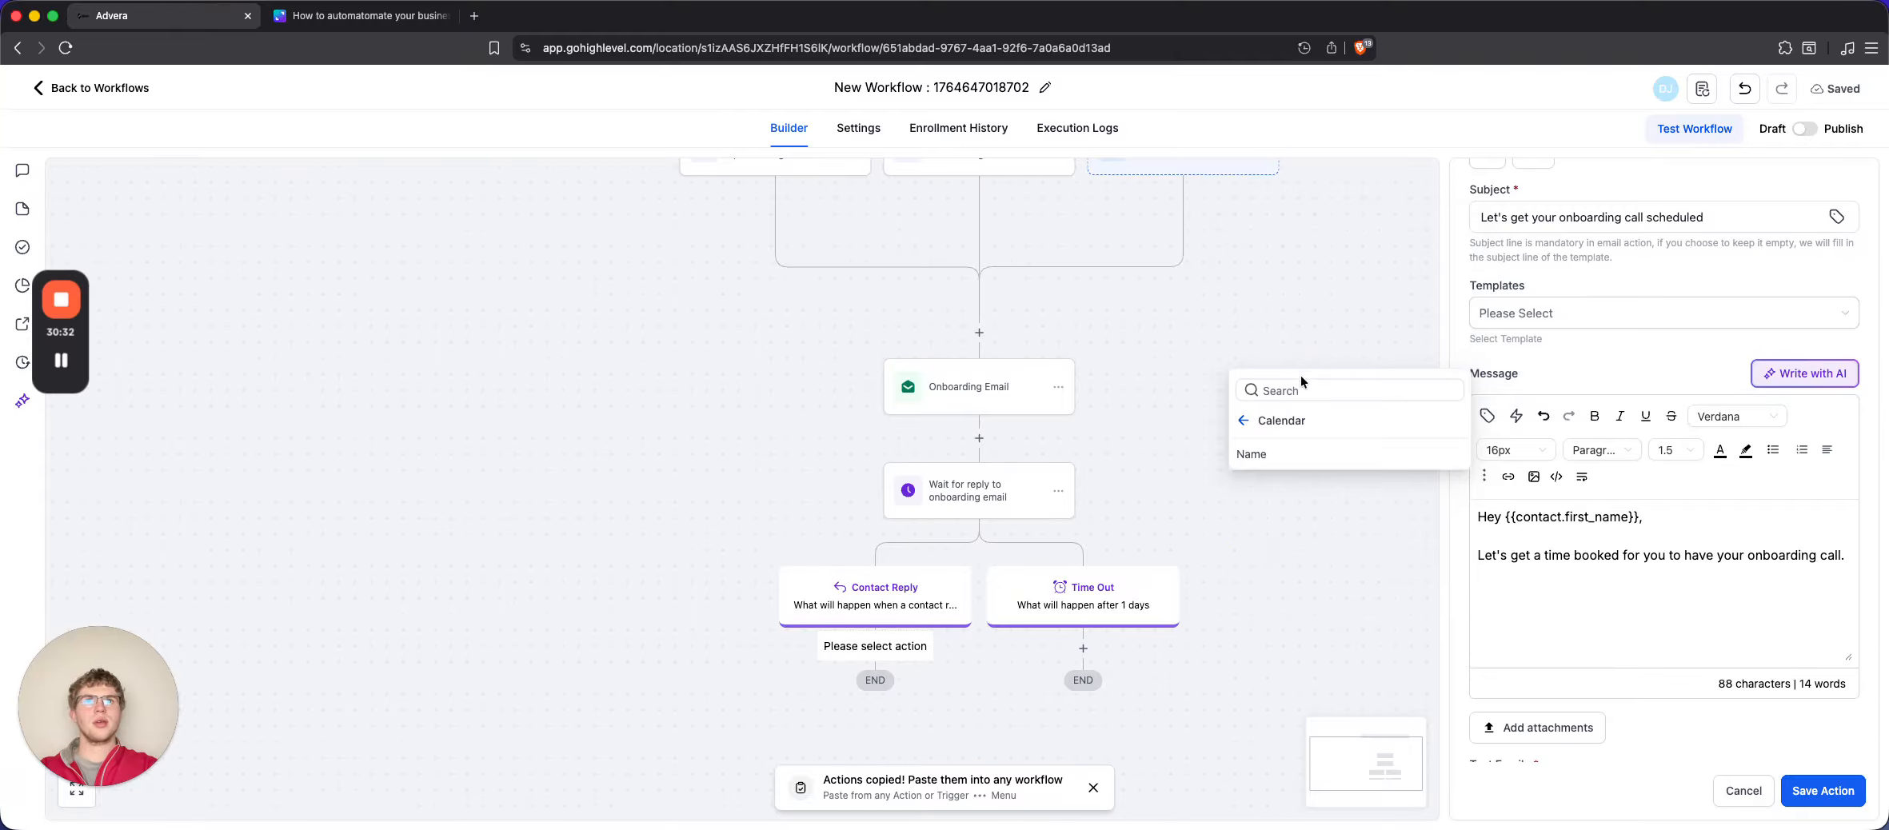
click(1289, 334)
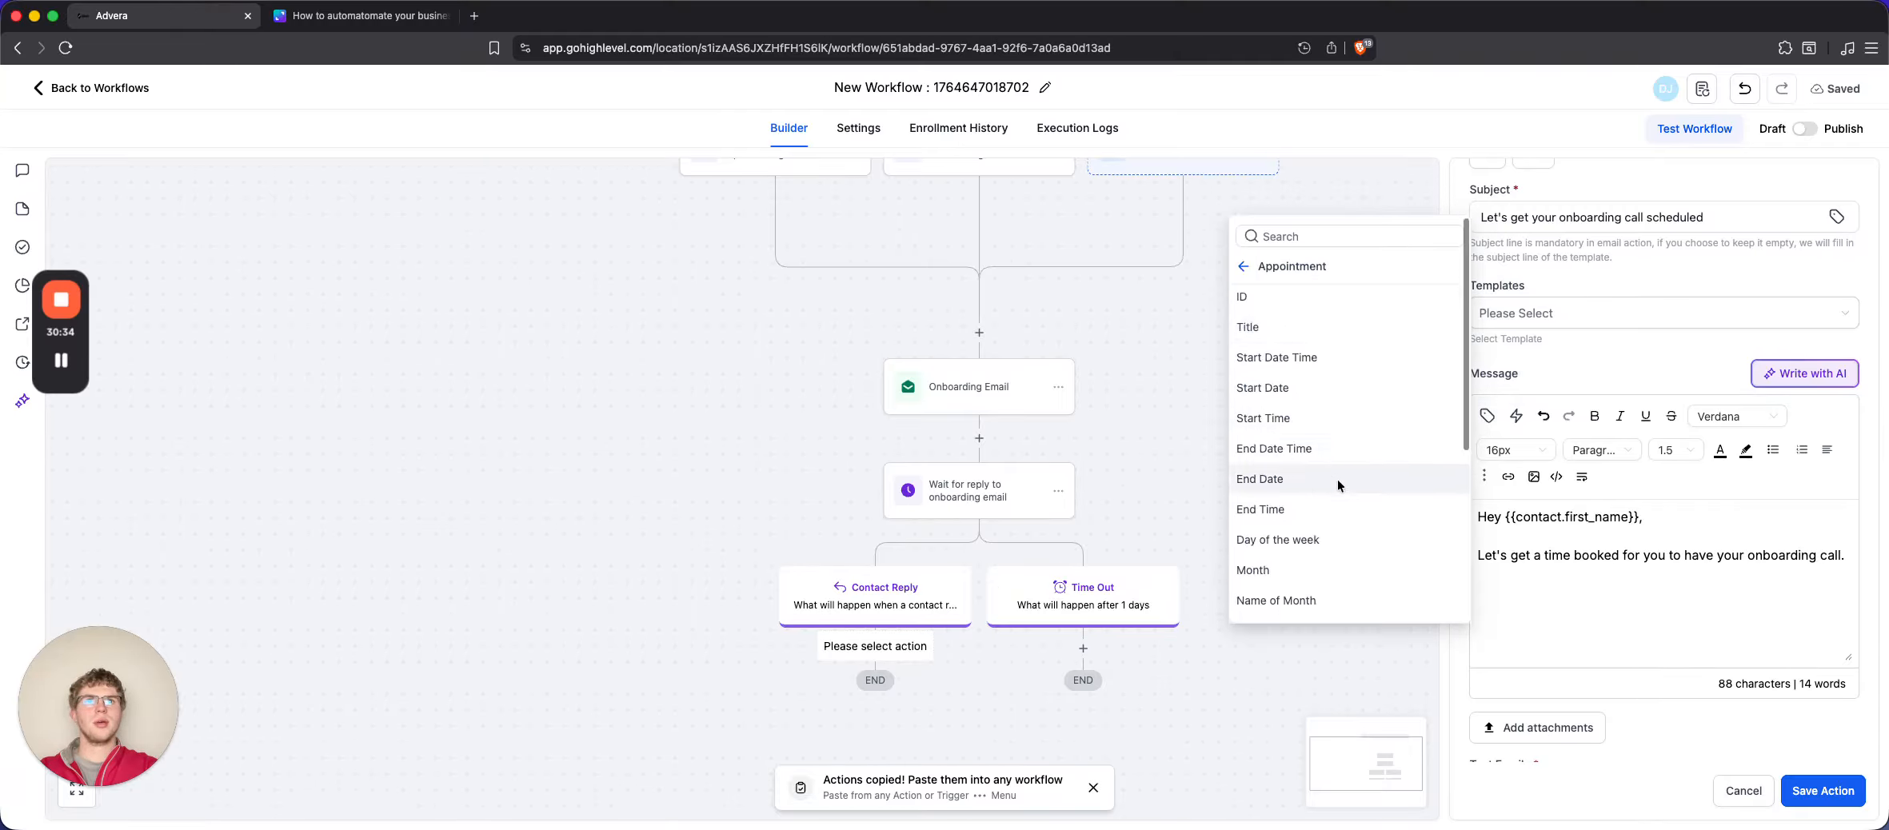
scroll(1337, 480, down, 3)
scroll(1337, 480, down, 2)
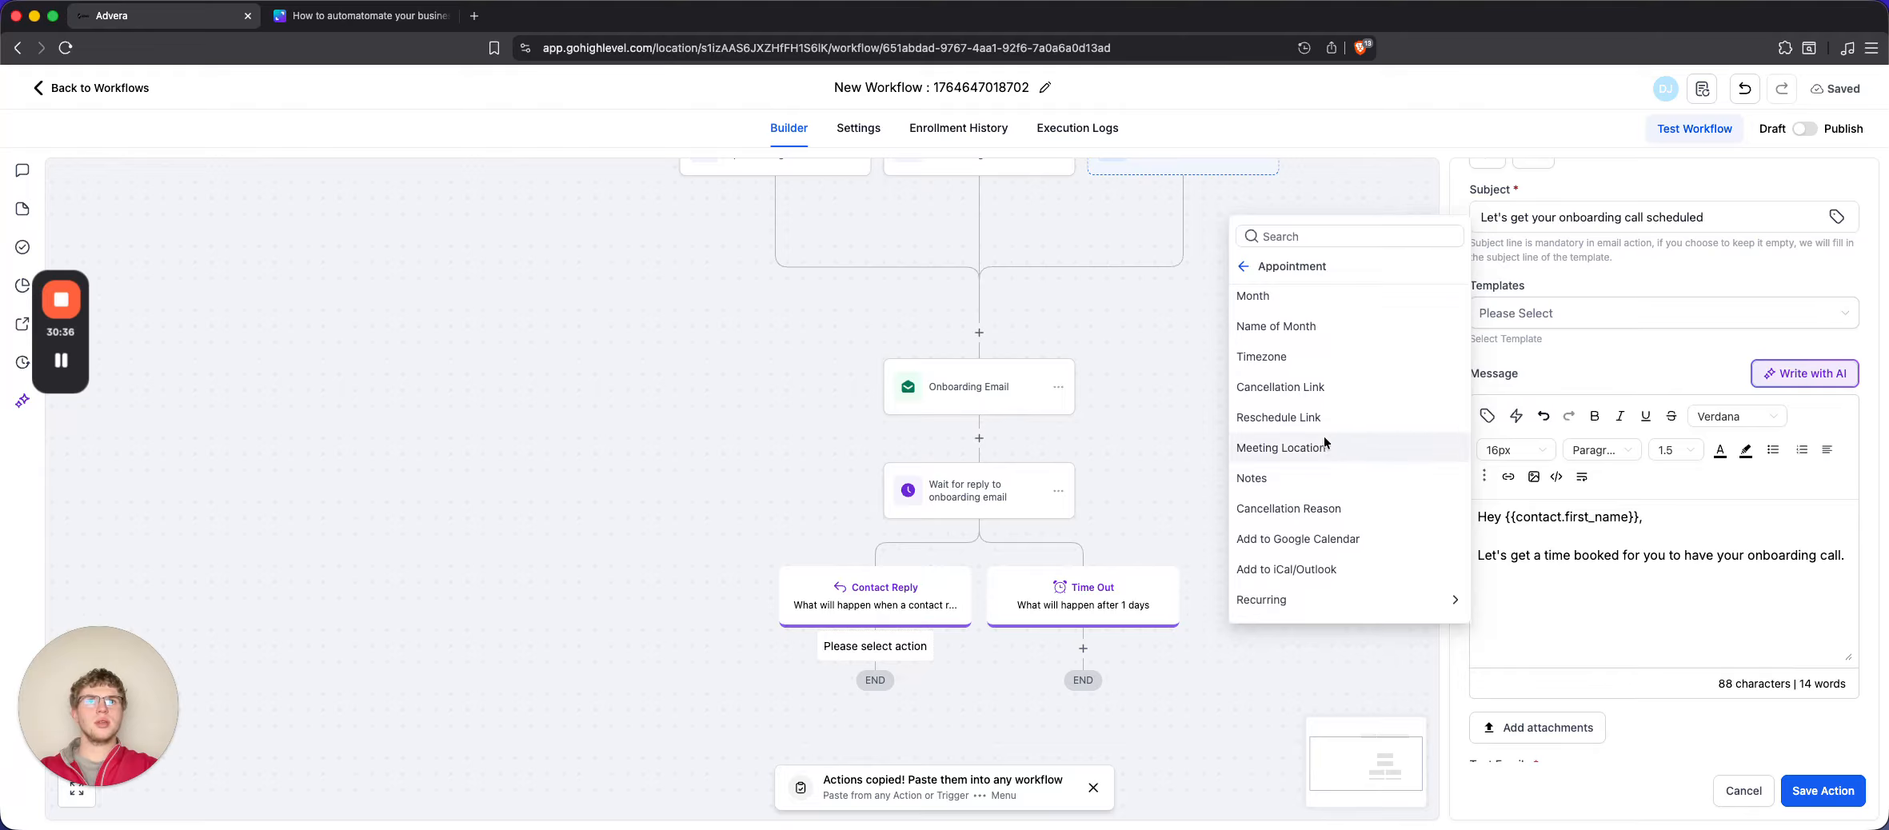
scroll(1324, 436, down, 1)
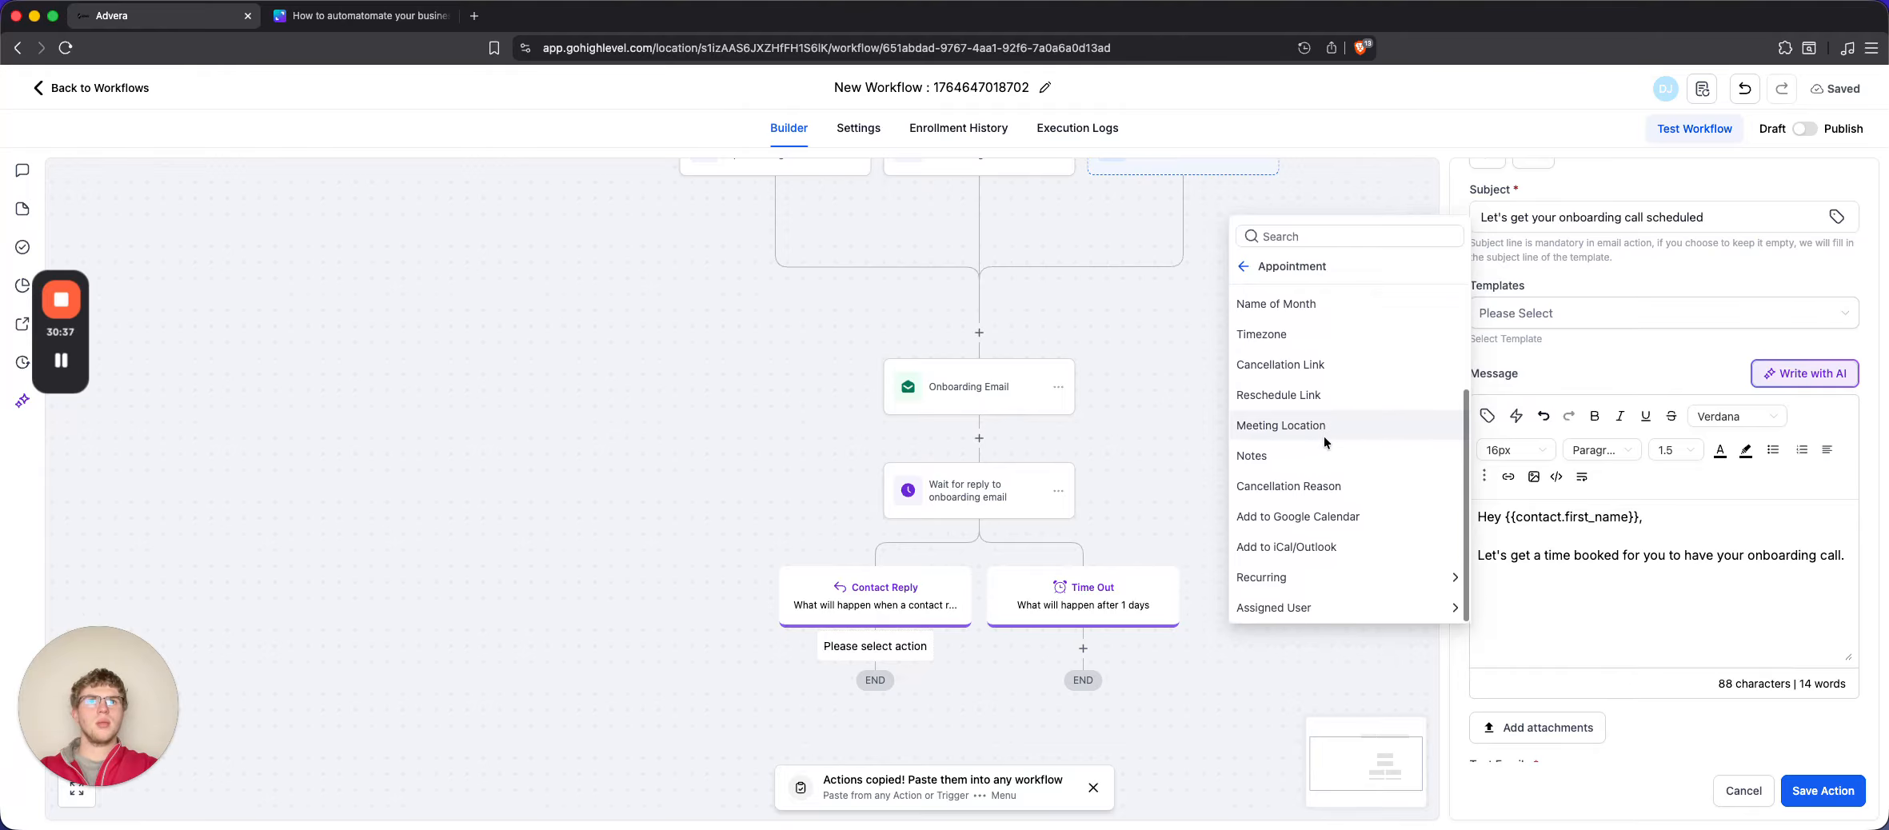
click(1320, 396)
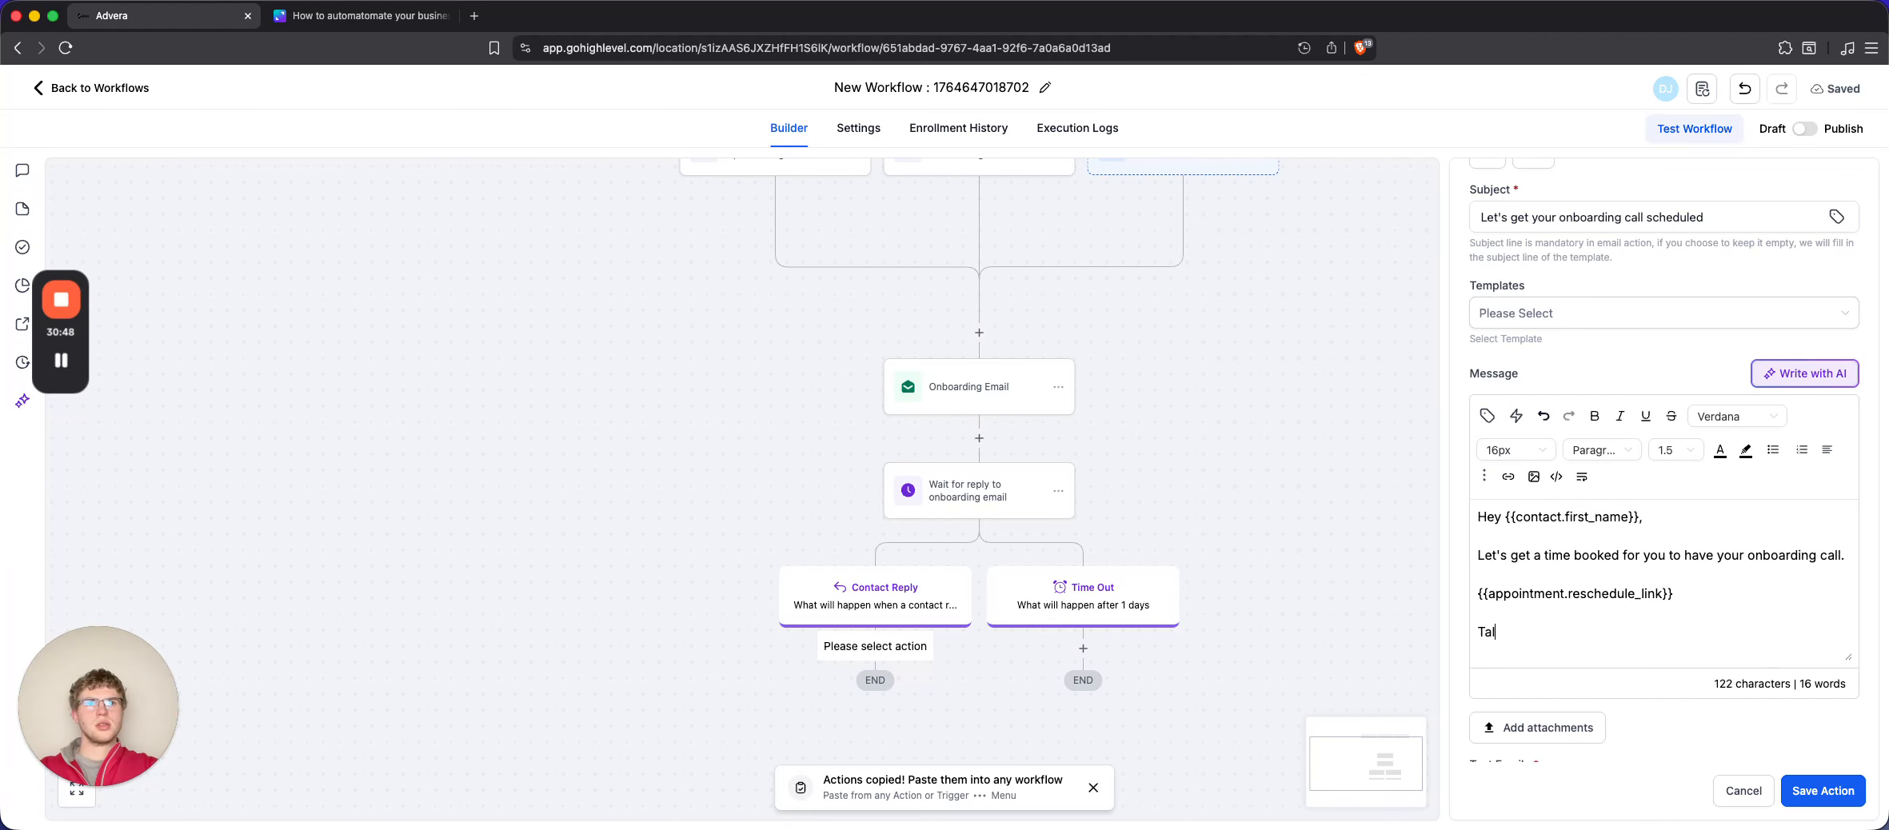
Sign off the message with "Talk soon," and "The Clara Team" on the following line
text(soon,)
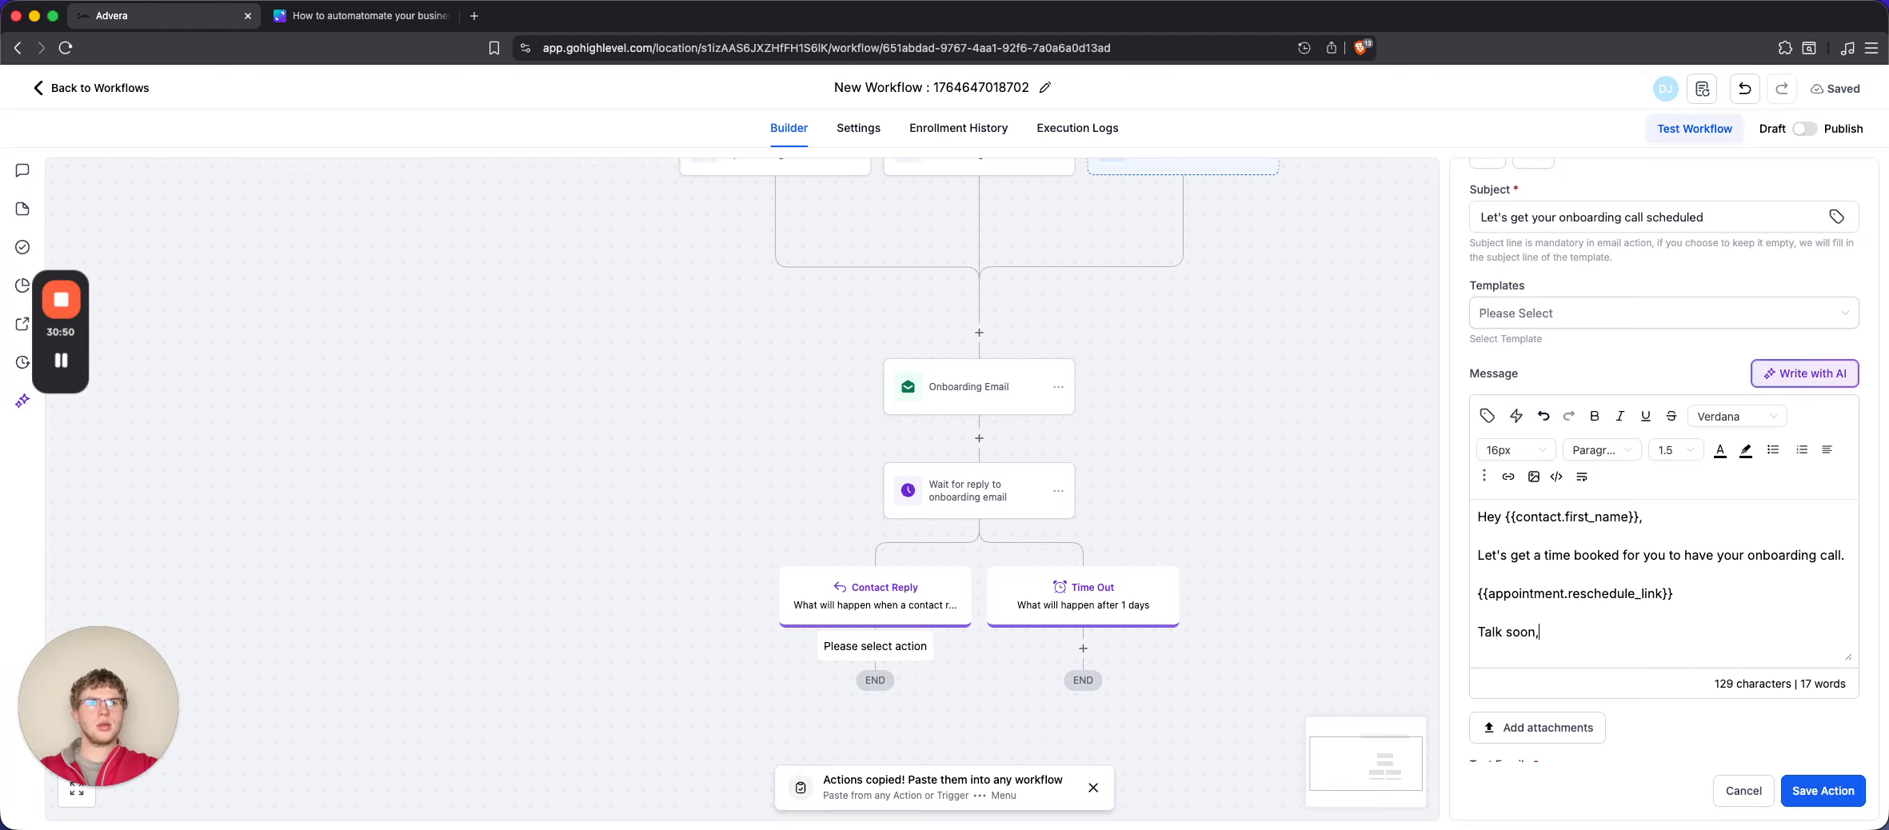
key(shift+Return)
text(The Clara )
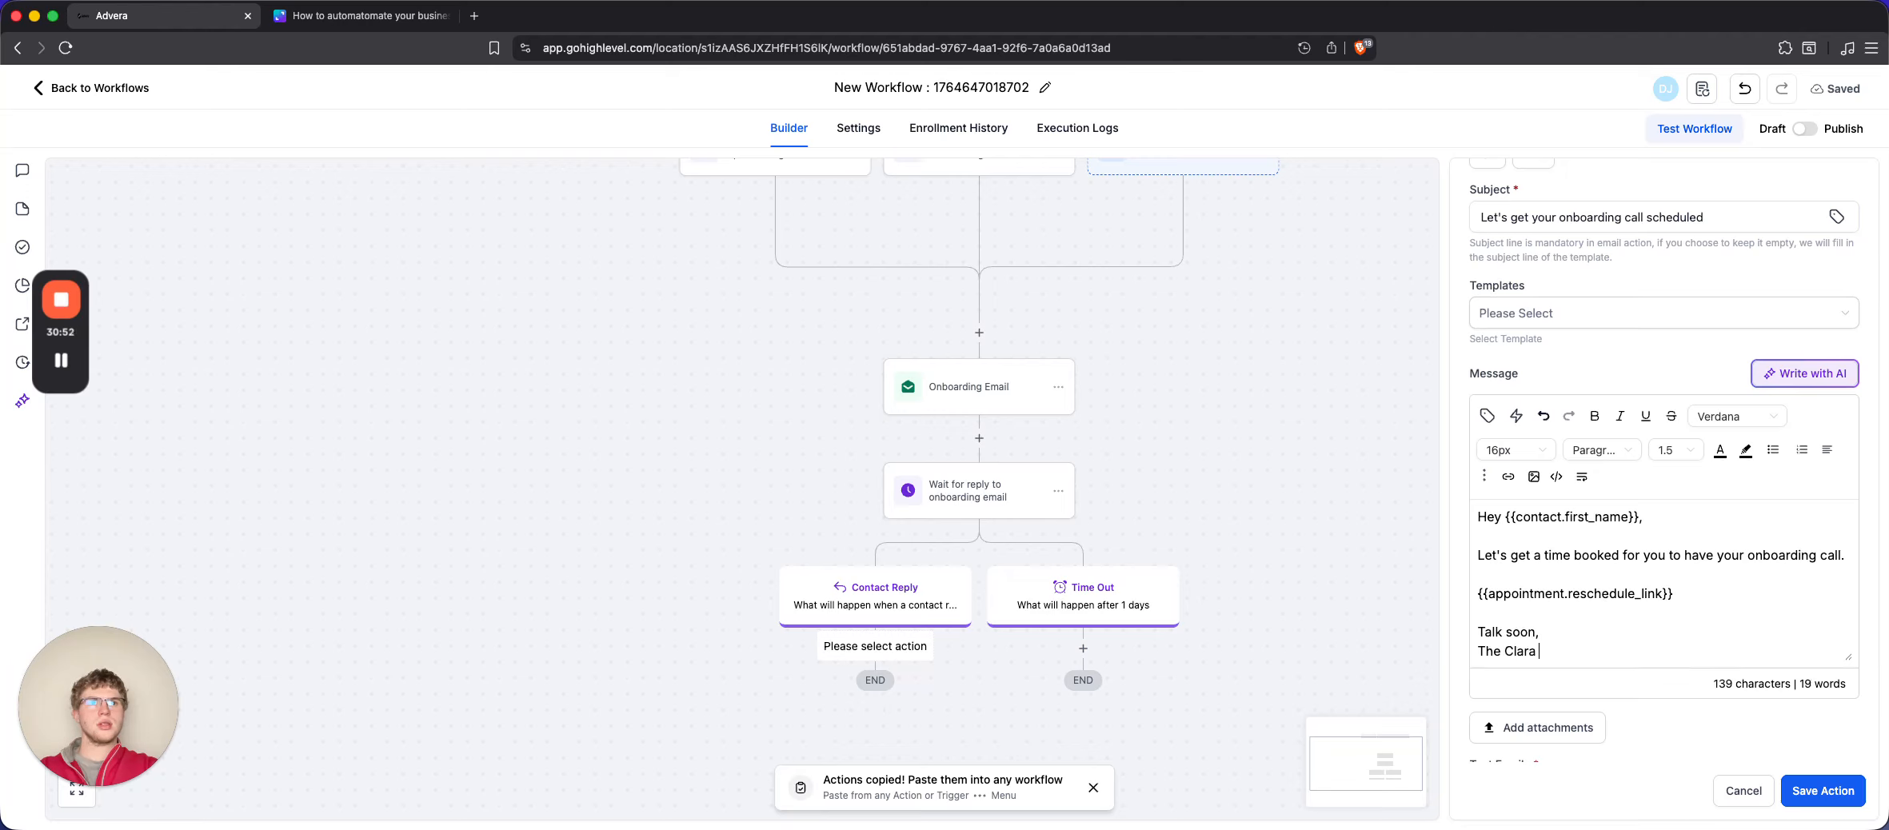
text(Team)
Name the email action "Email onboarding Calendar Sent" and save it
scroll(1720, 638, down, 1)
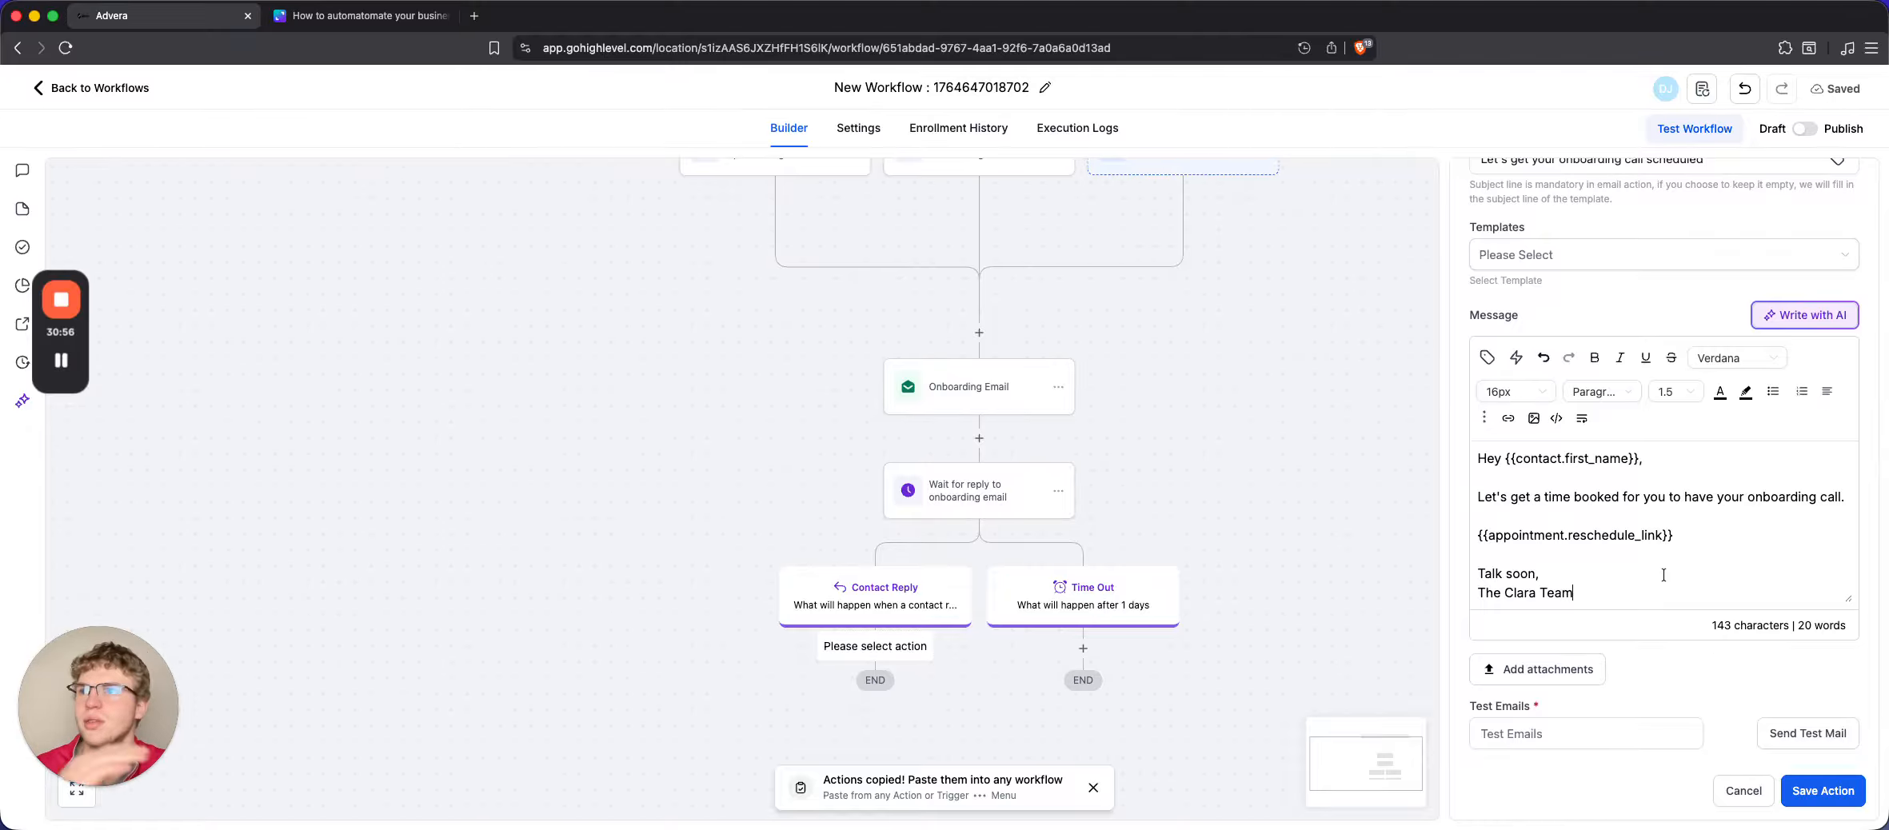
scroll(1689, 541, up, 3)
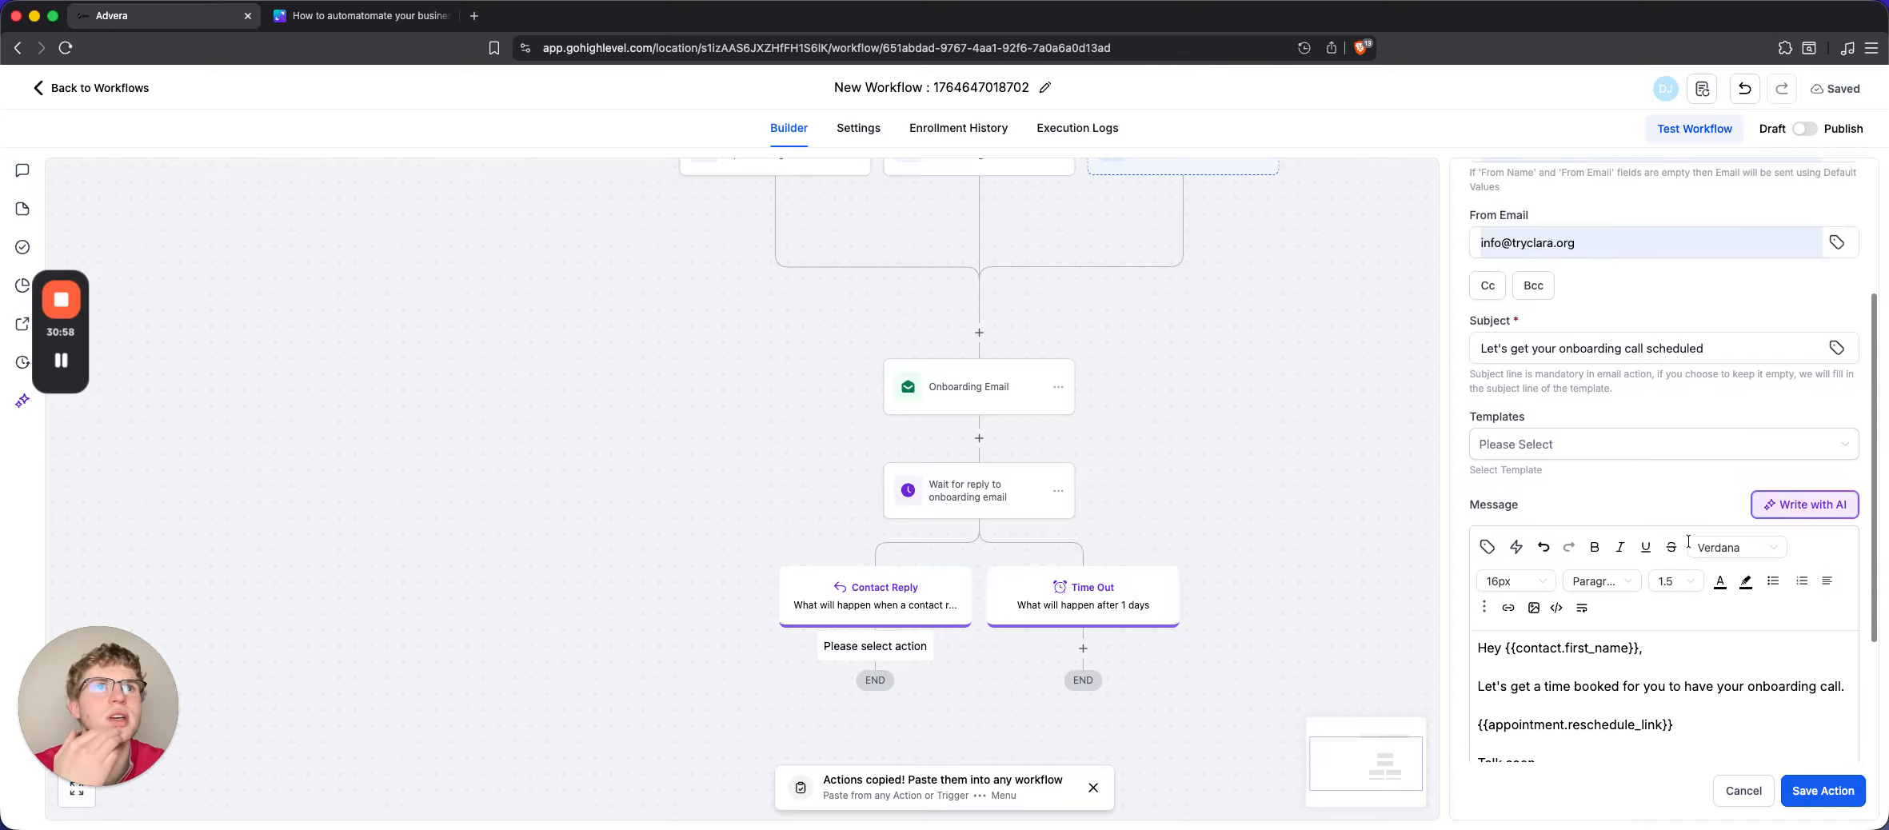
scroll(1689, 542, down, 4)
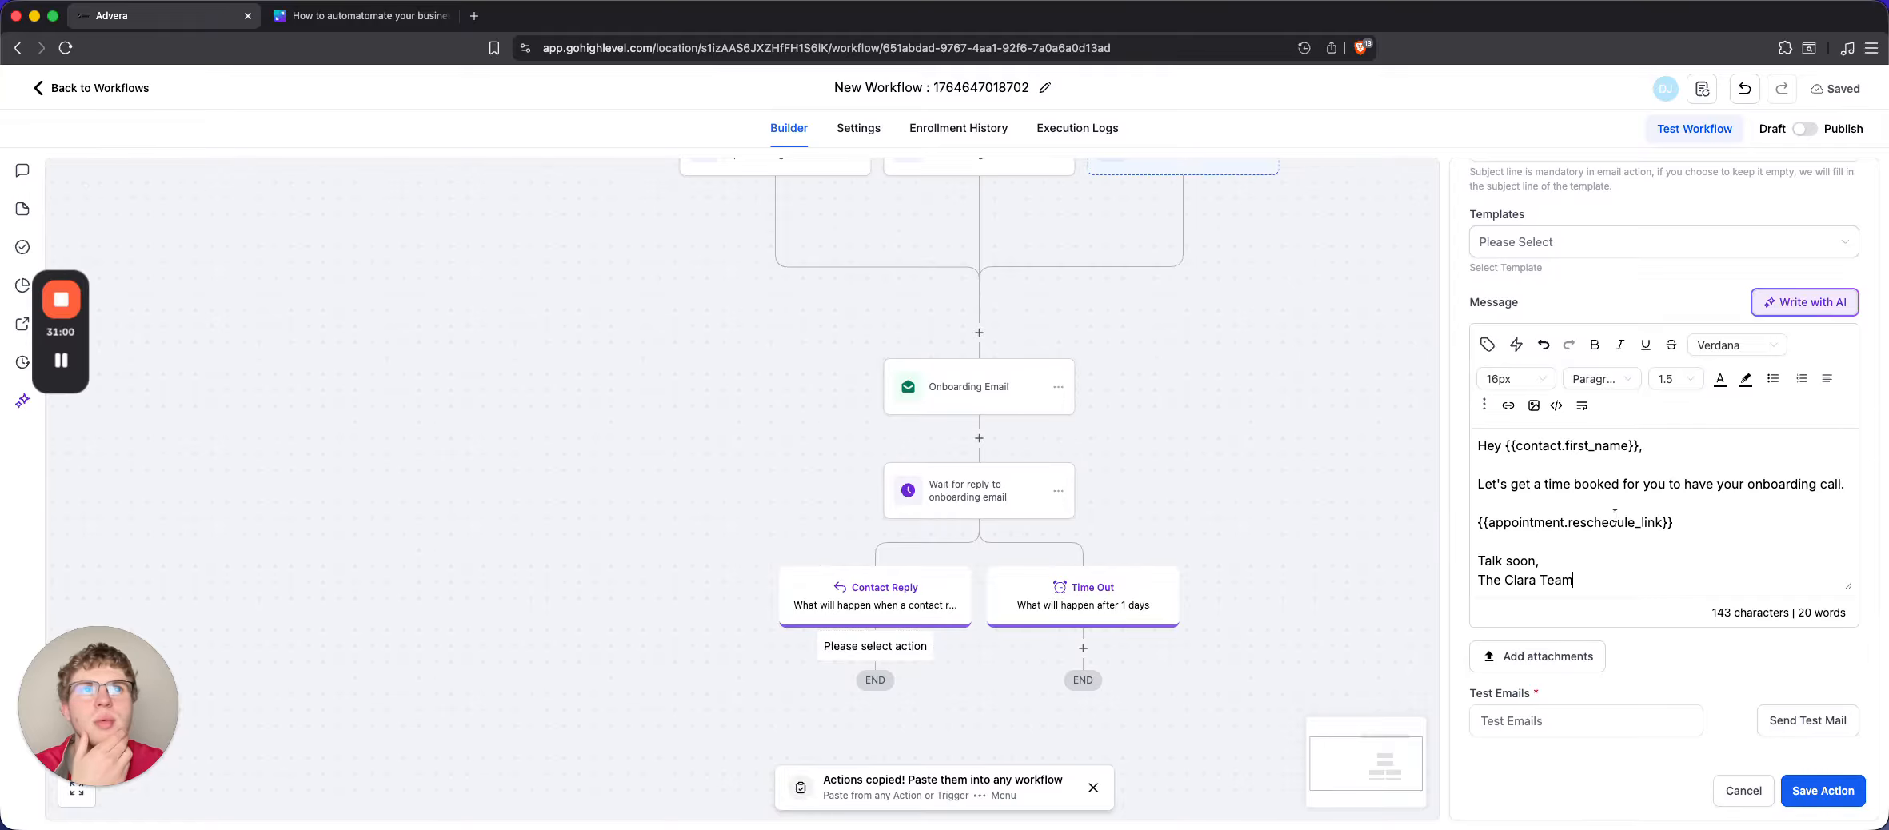
scroll(1605, 478, up, 8)
click(1519, 311)
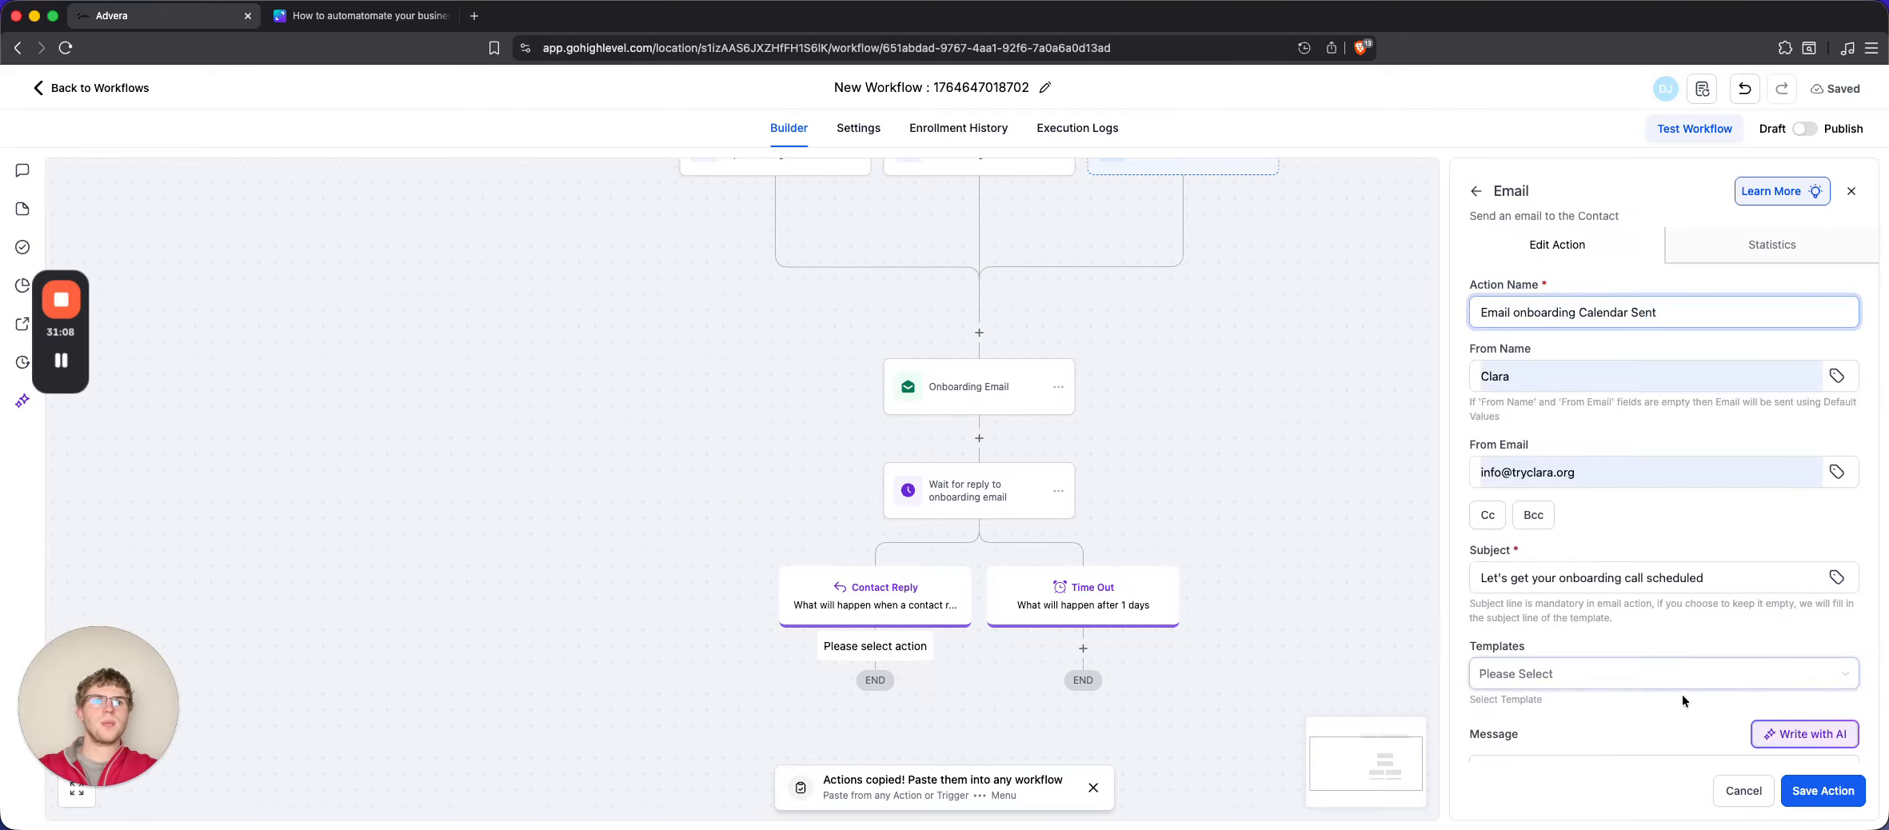
click(1823, 790)
Copy only the Onboarding Email action and paste it below the Time Out branch
scroll(986, 652, down, 1)
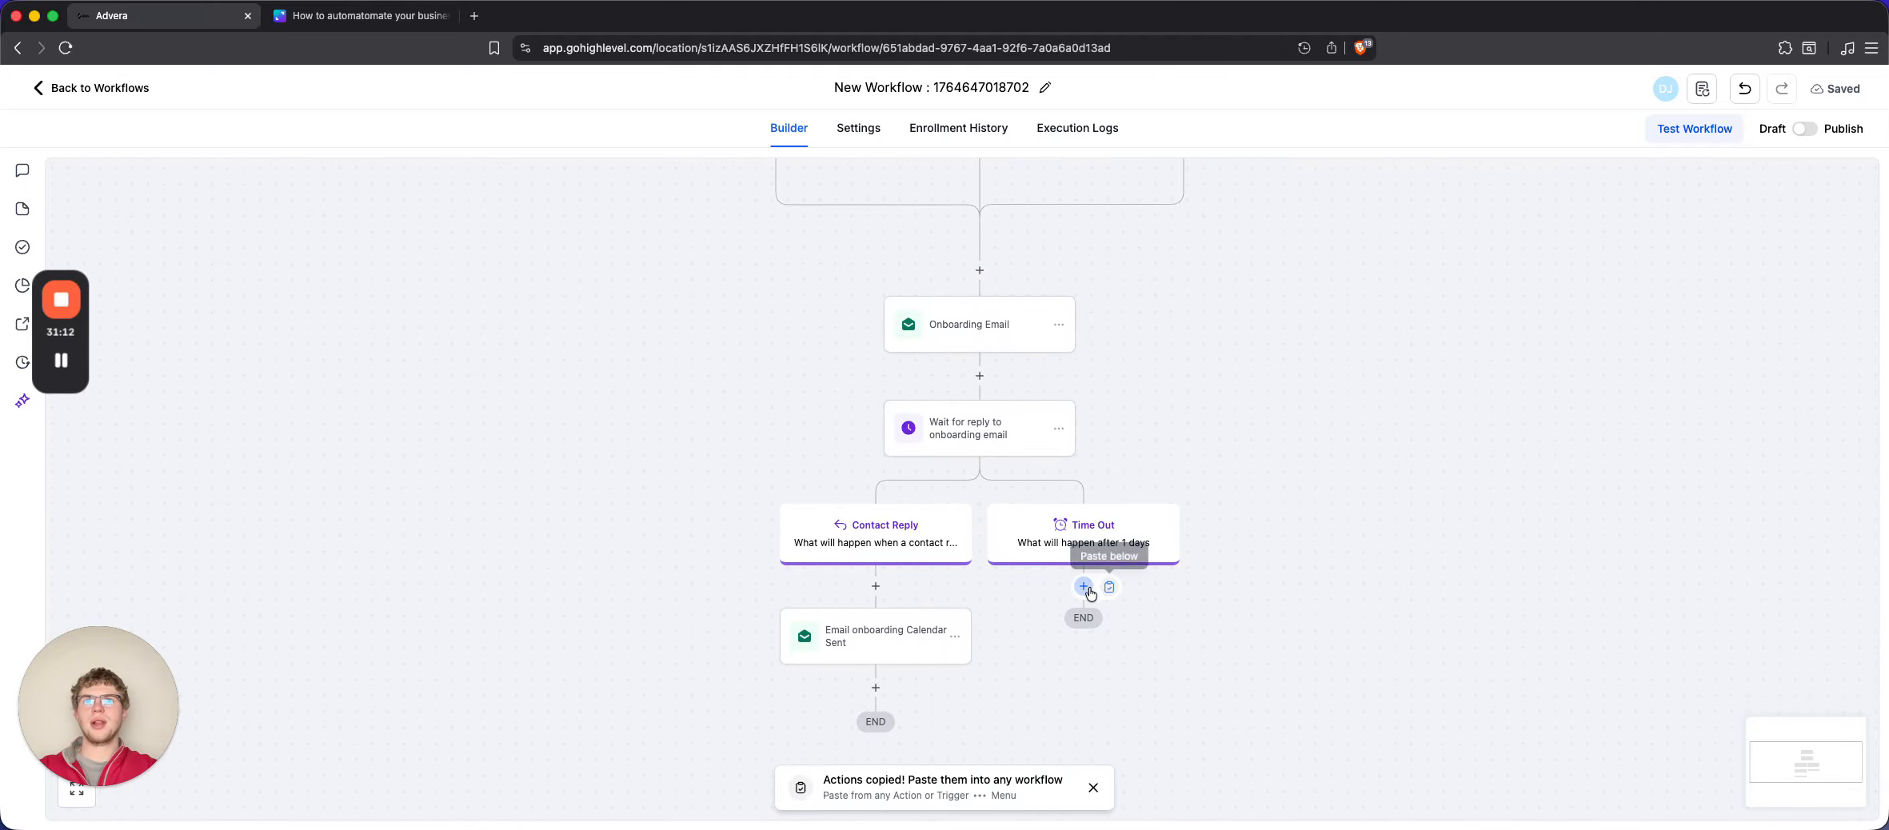
click(1059, 326)
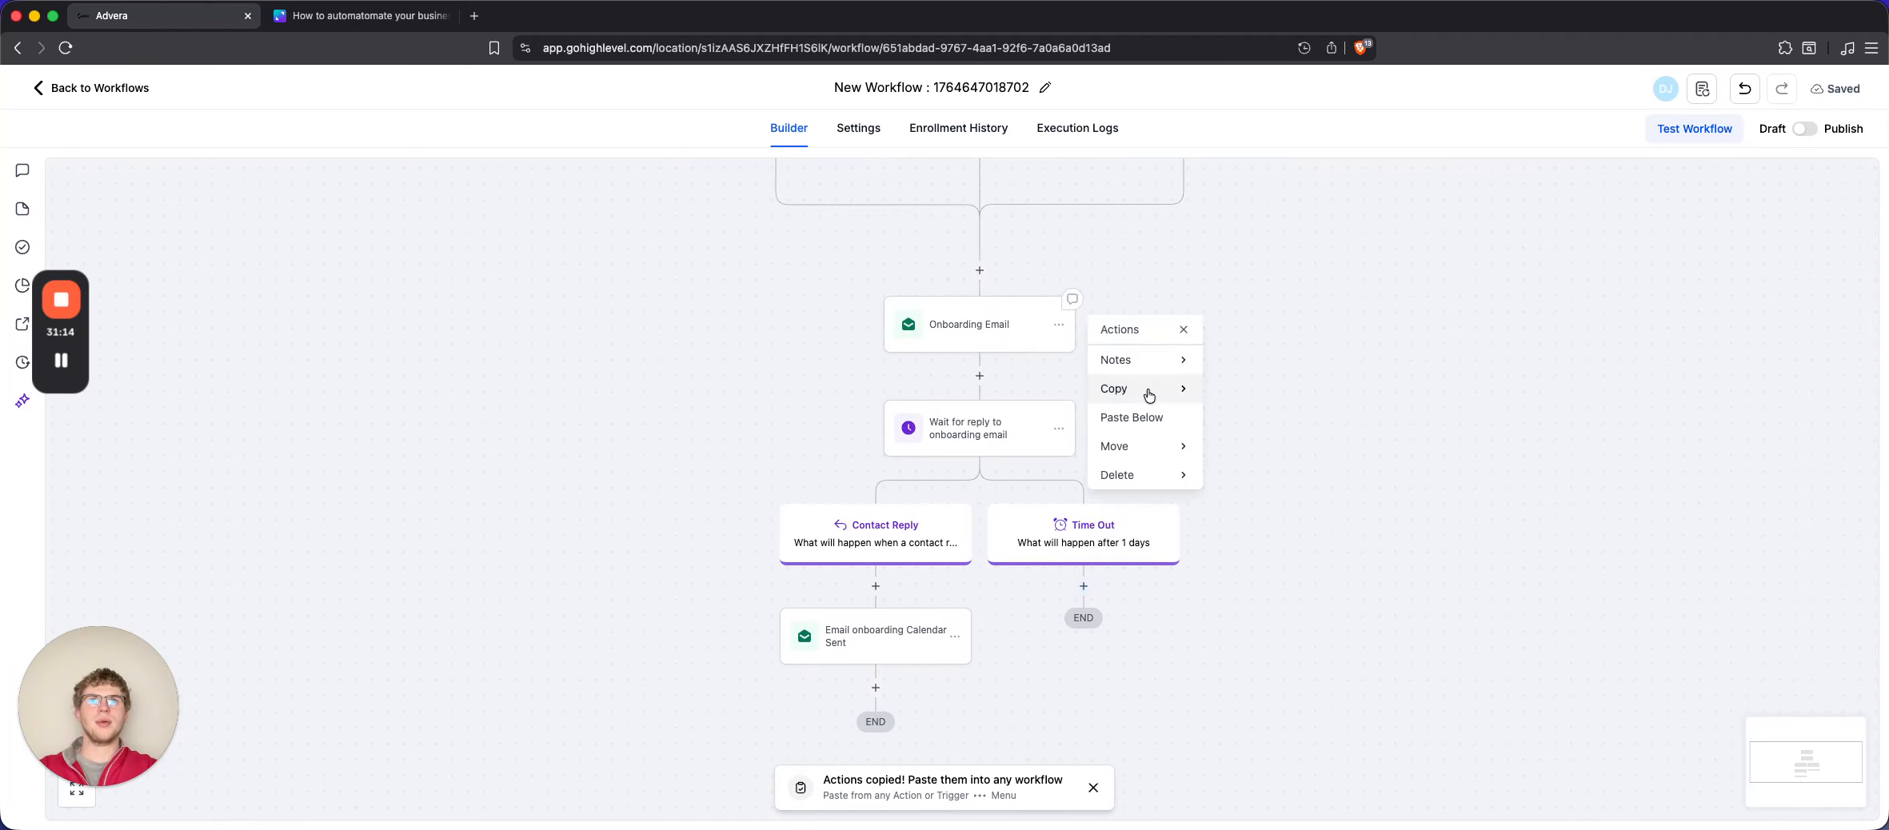
mouse_move(1148, 391)
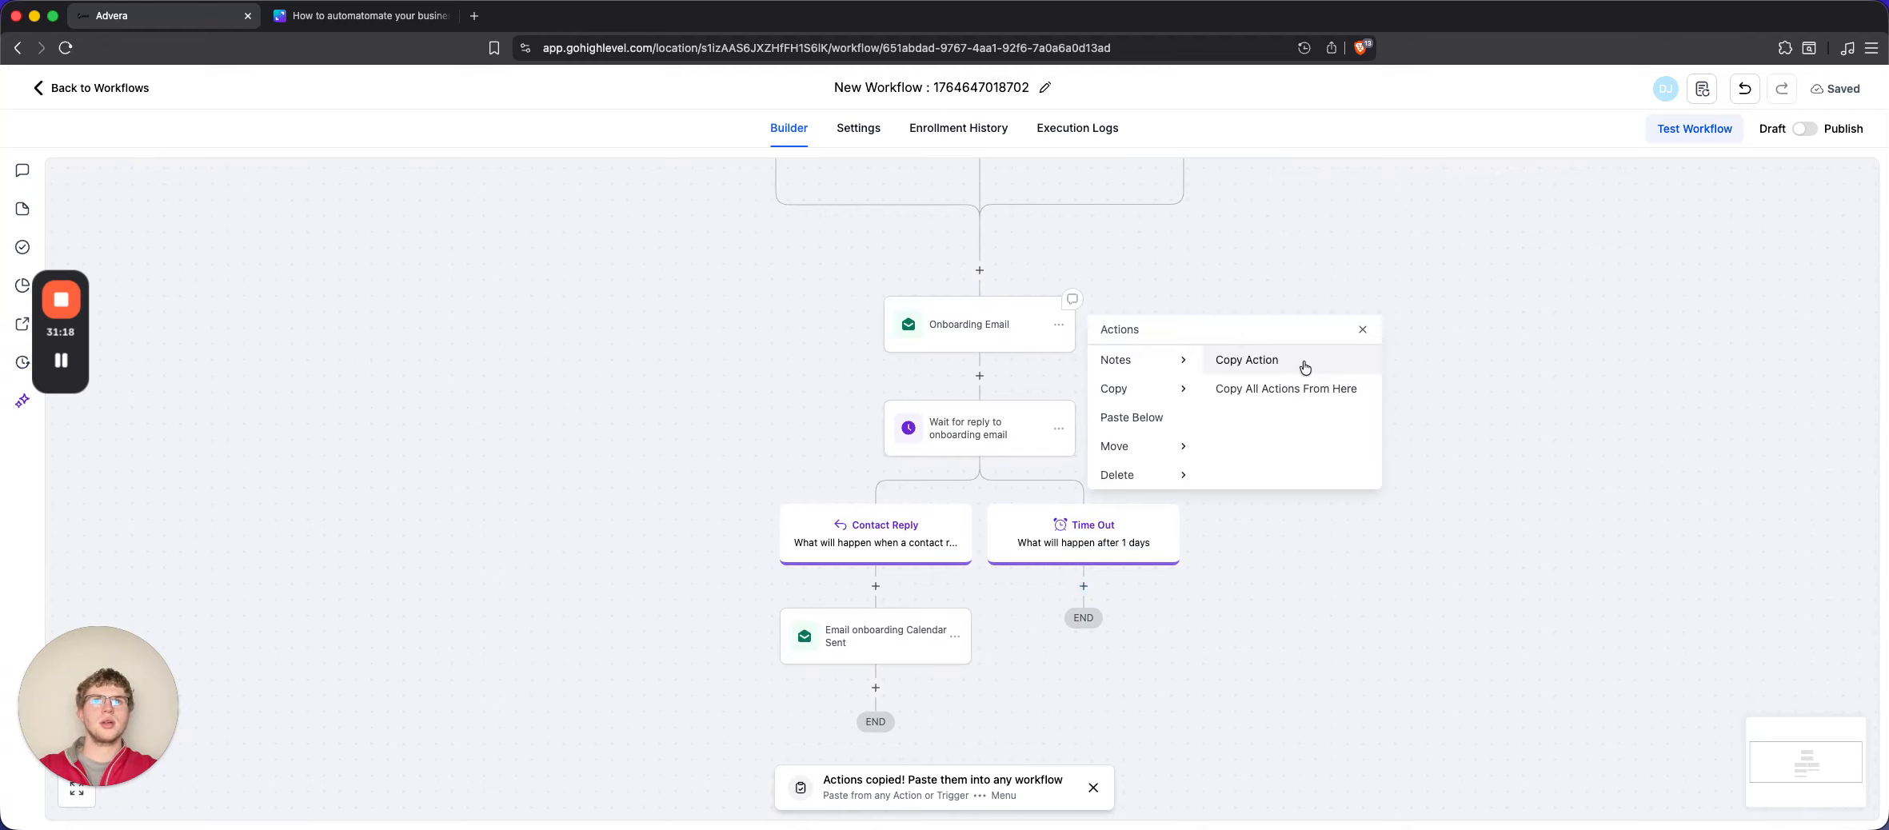
click(1107, 592)
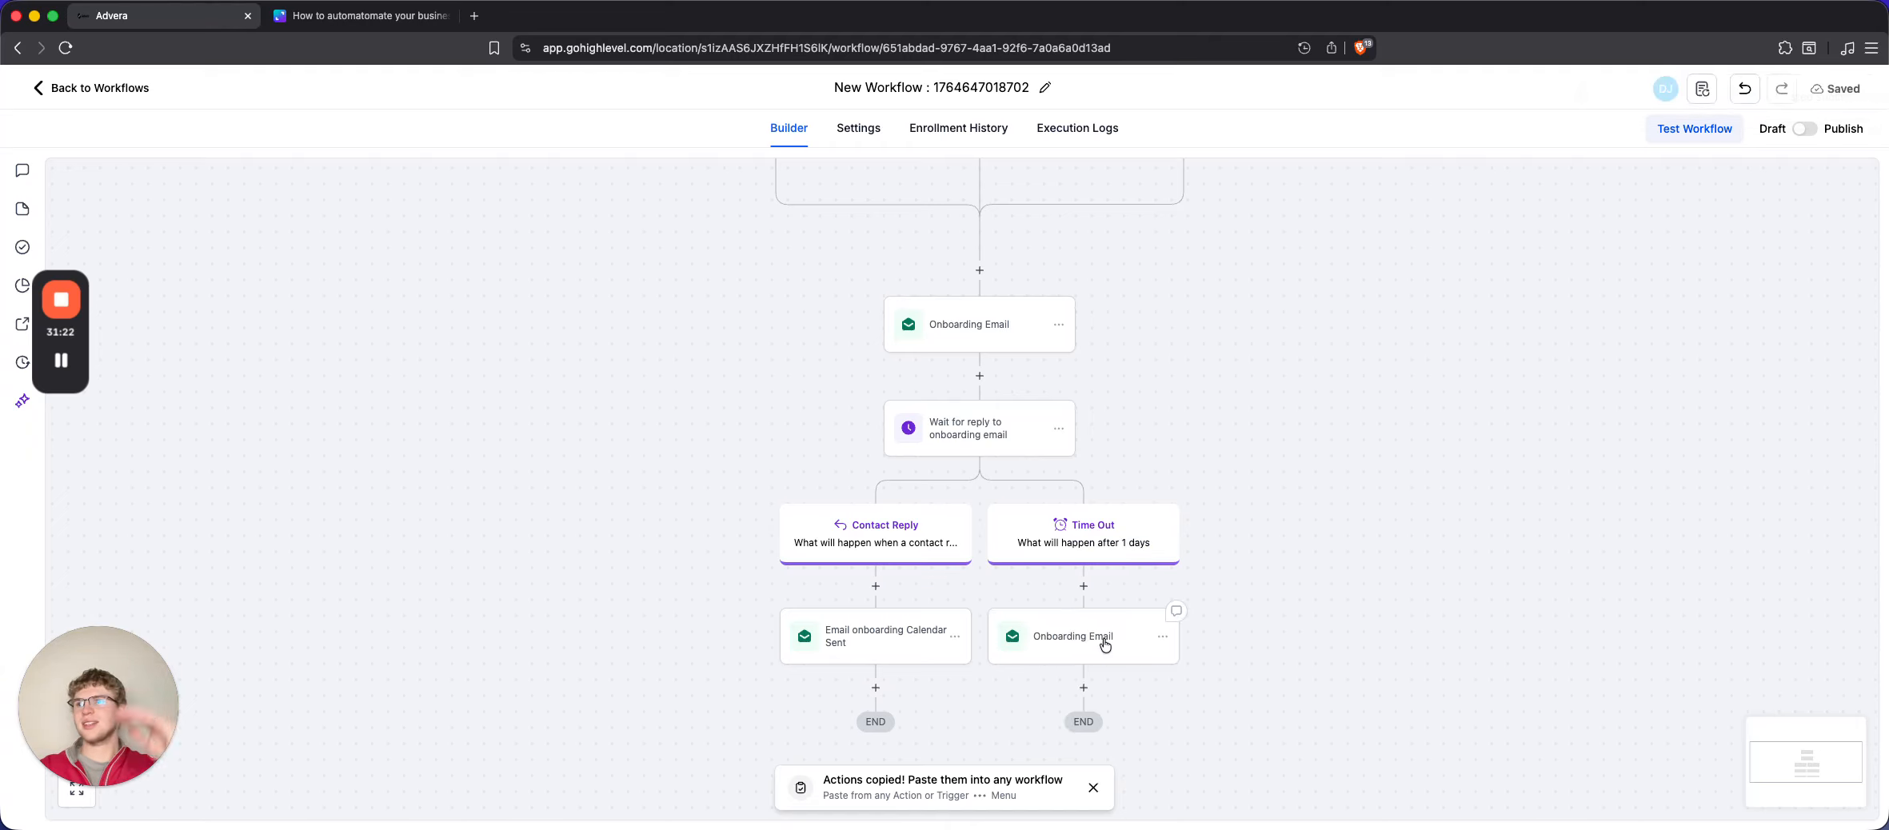
Add a Go To action below the Time Out branch's Onboarding Email, with the Email onboarding Calendar Sent step as its destination
scroll(1087, 684, down, 2)
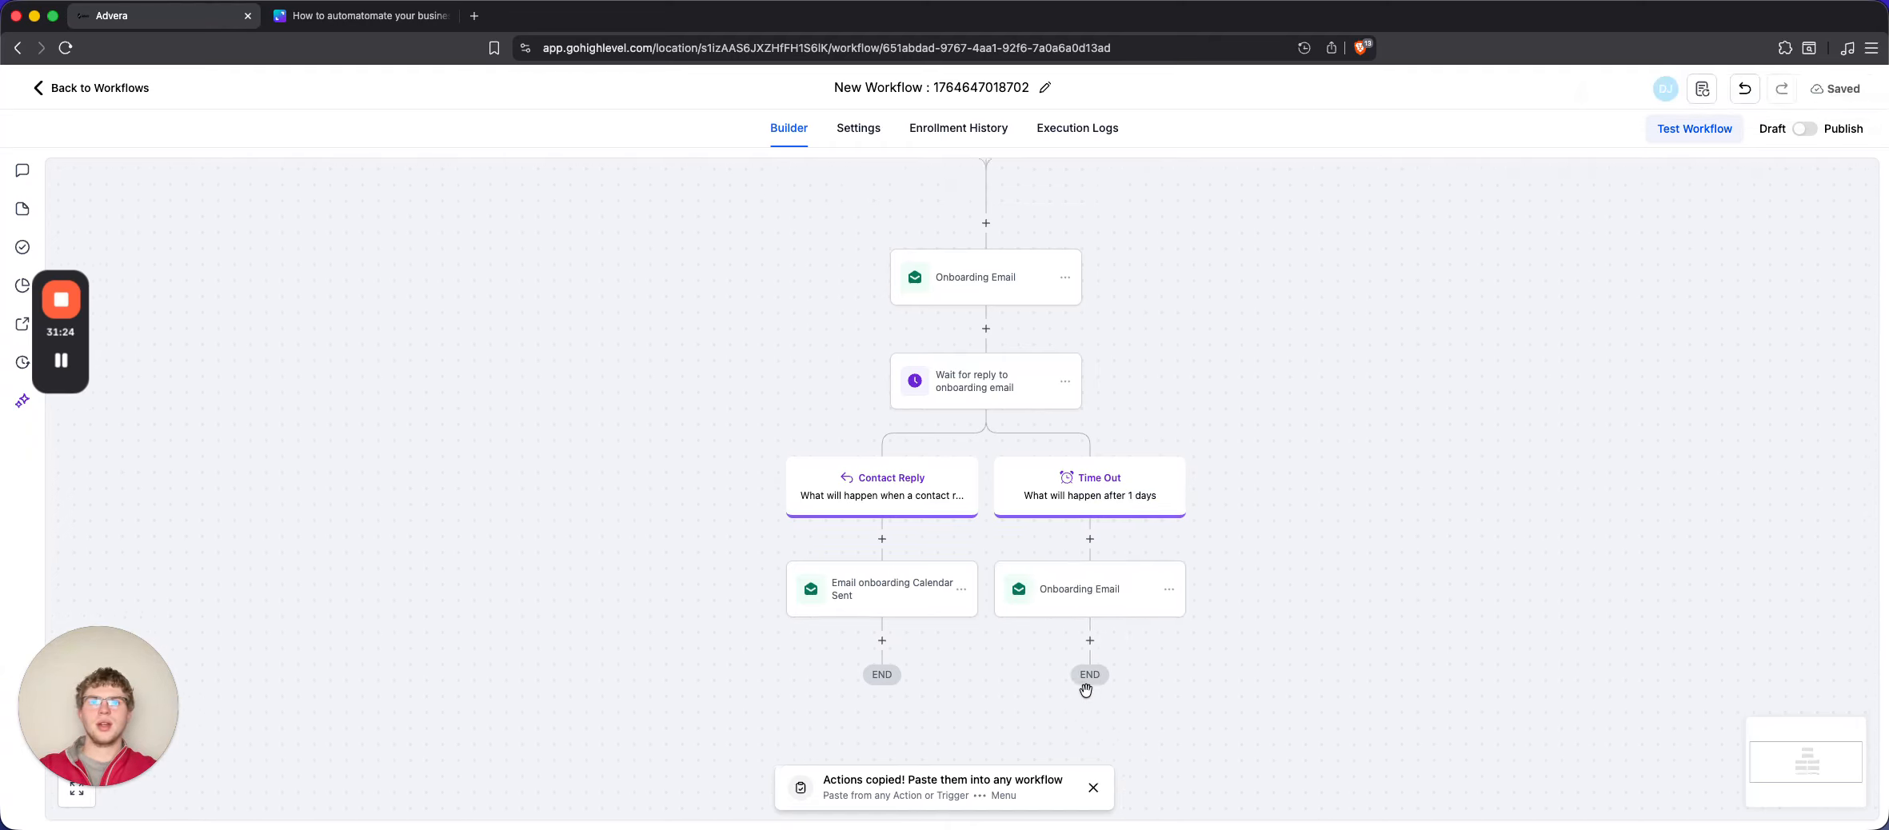
click(1093, 603)
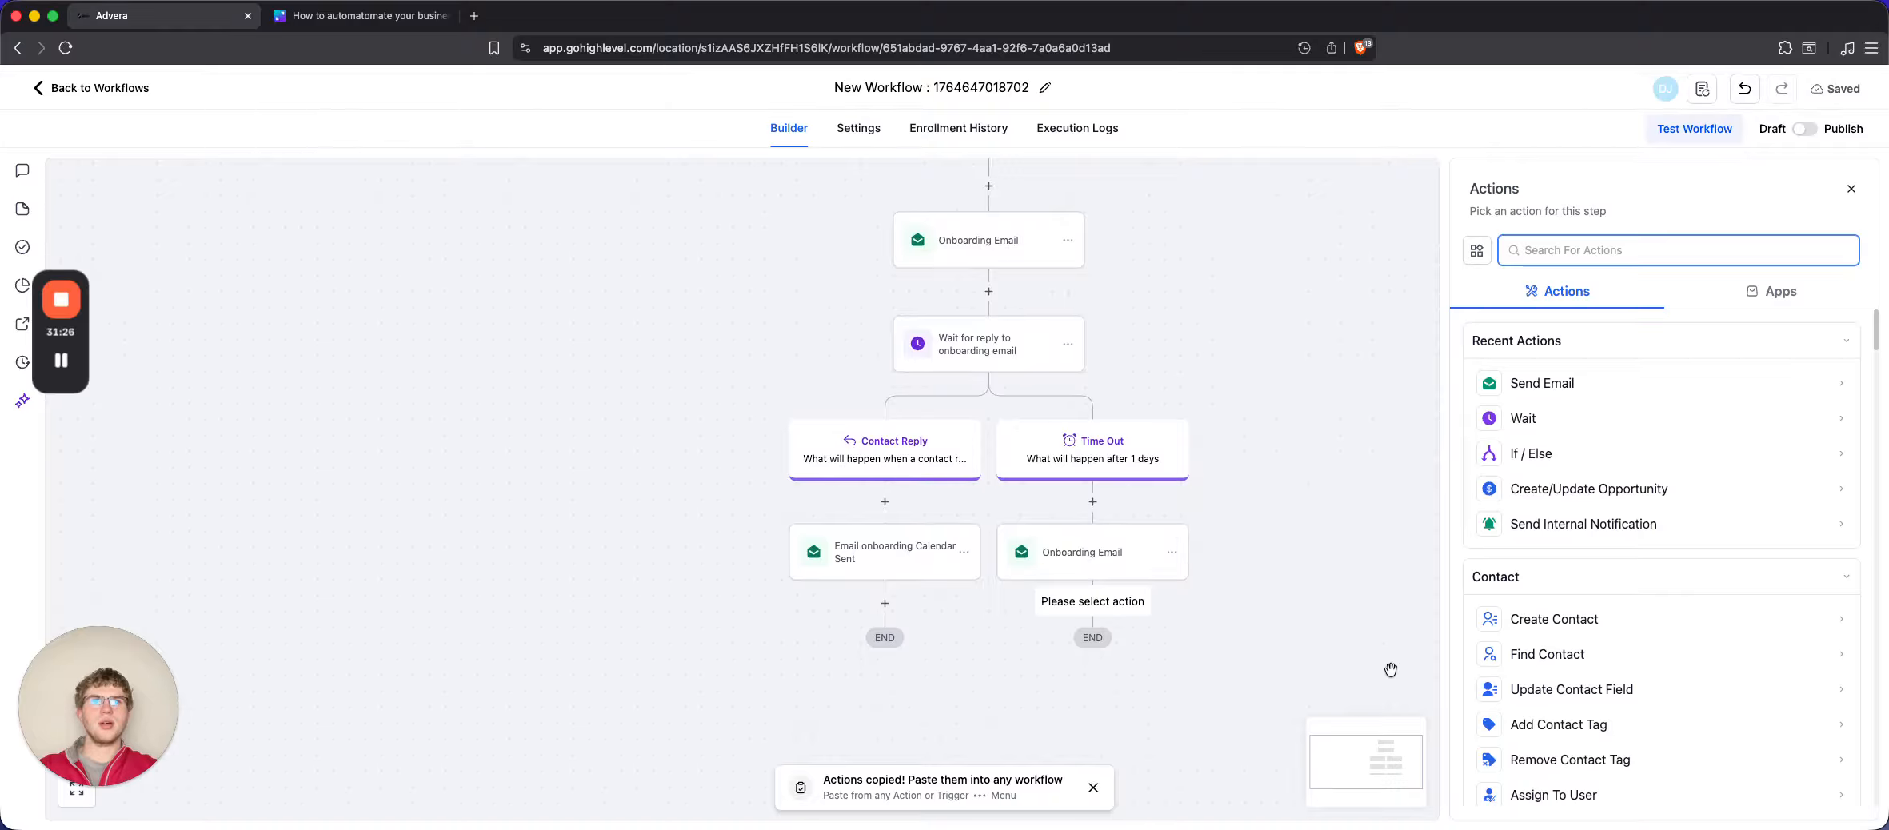
text(move)
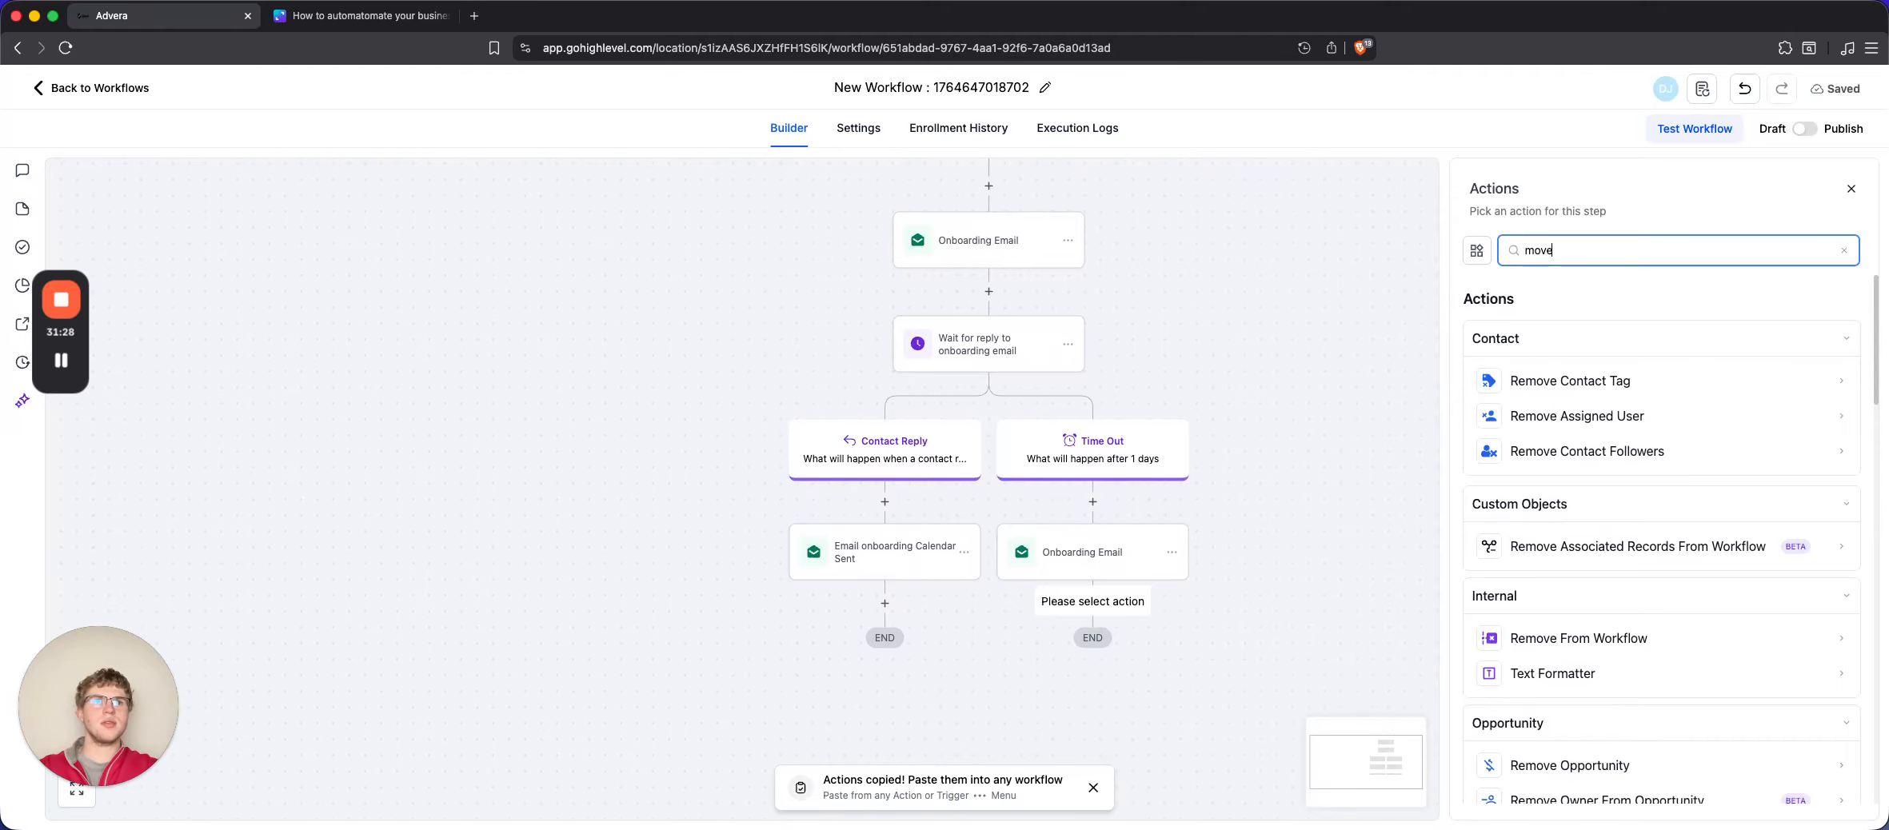
key(BackSpace)
key(BackSpace)
key(BackSpace)
scroll(1666, 717, down, 6)
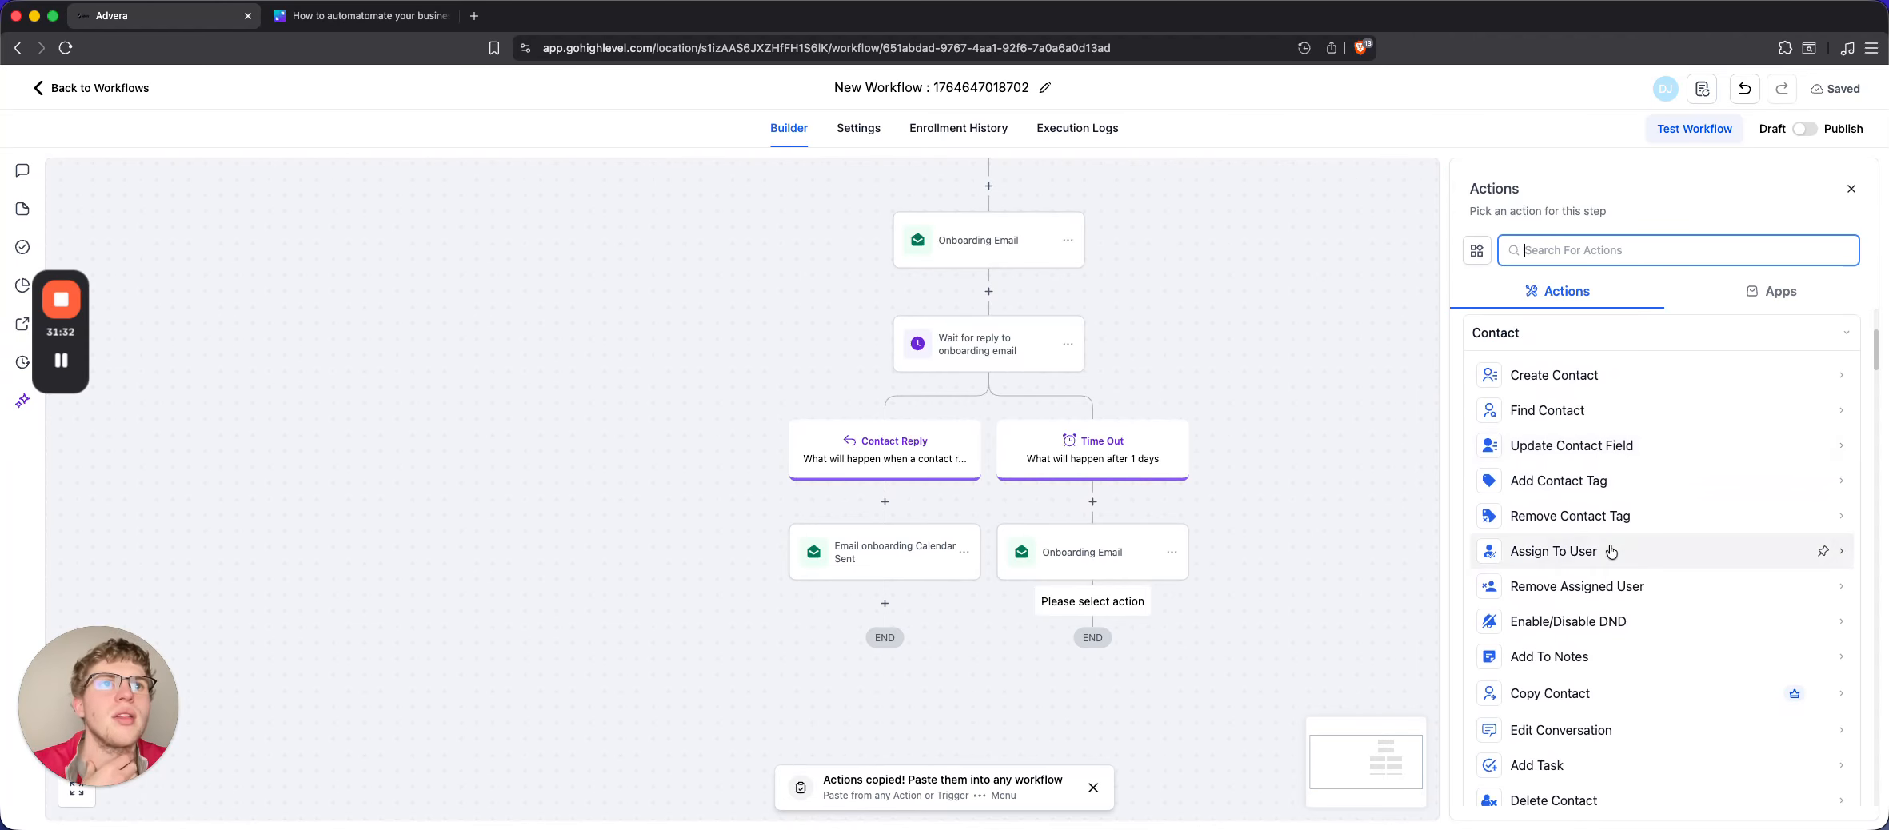
scroll(1616, 552, down, 5)
scroll(1612, 551, down, 12)
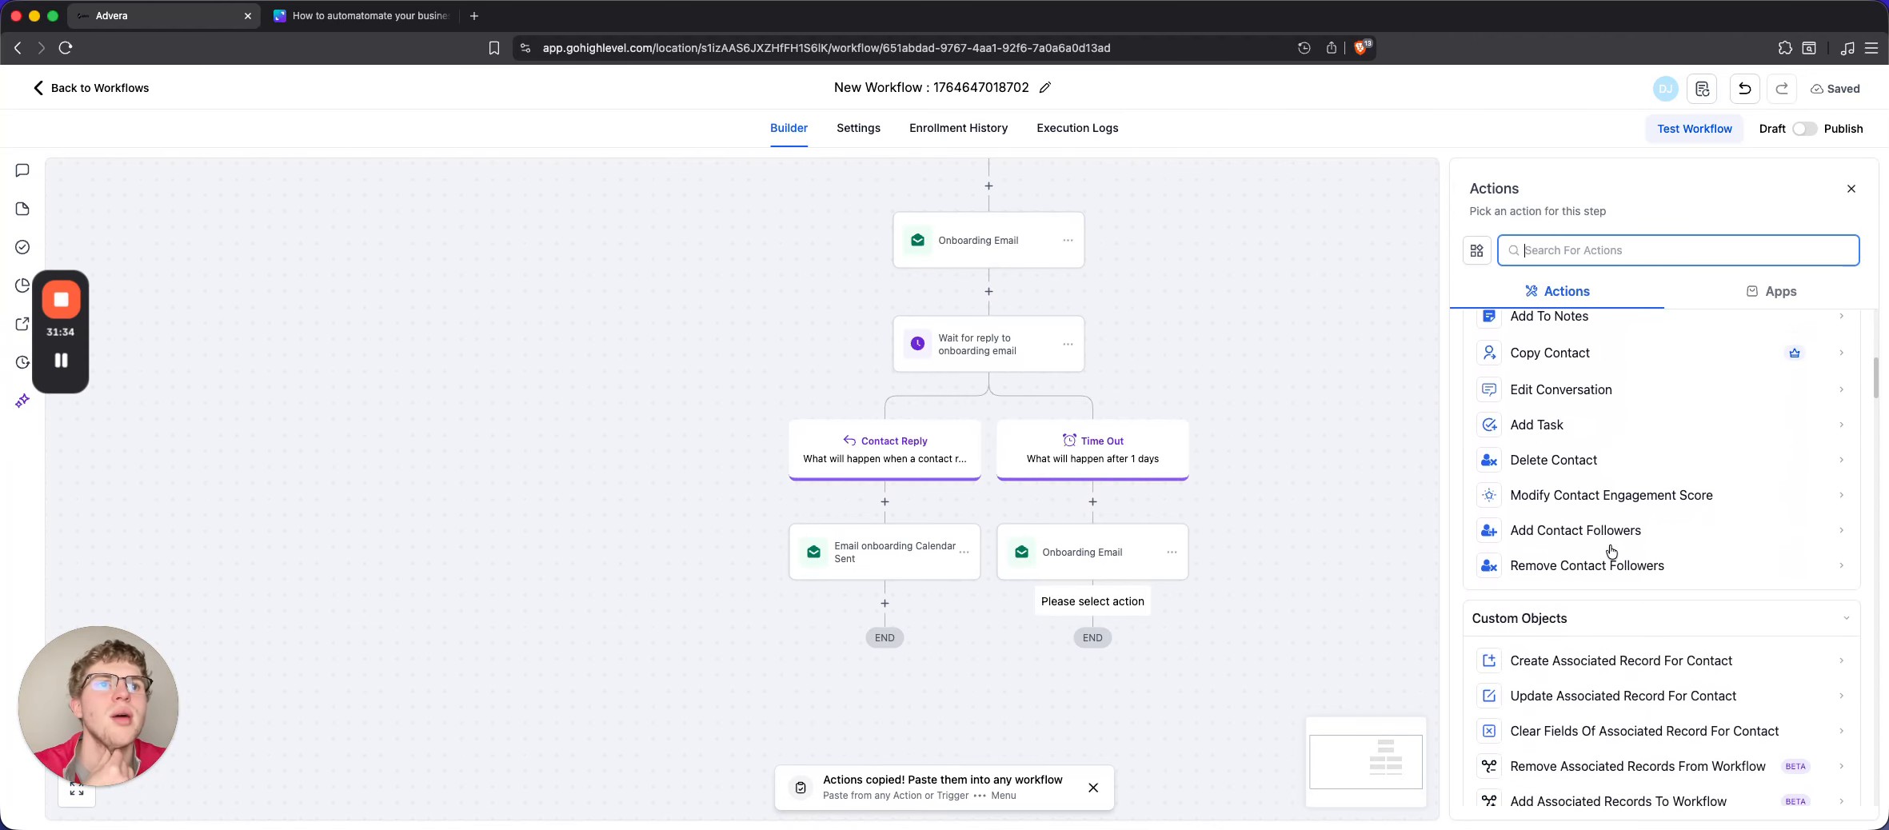
scroll(1612, 552, down, 10)
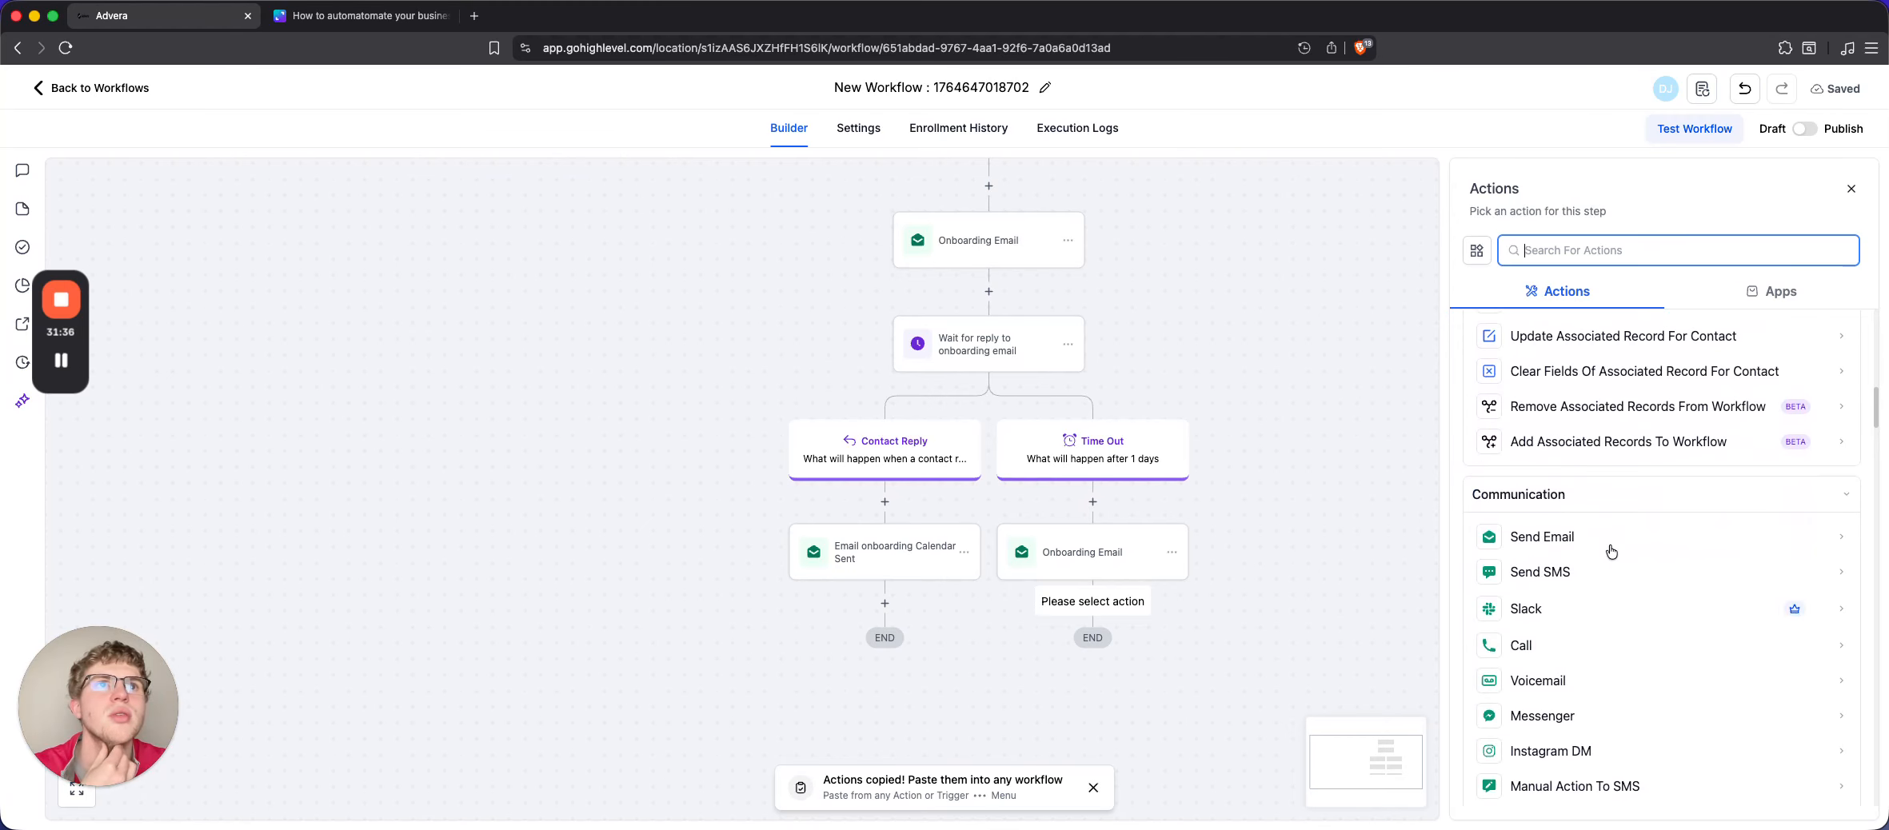
scroll(1612, 551, down, 17)
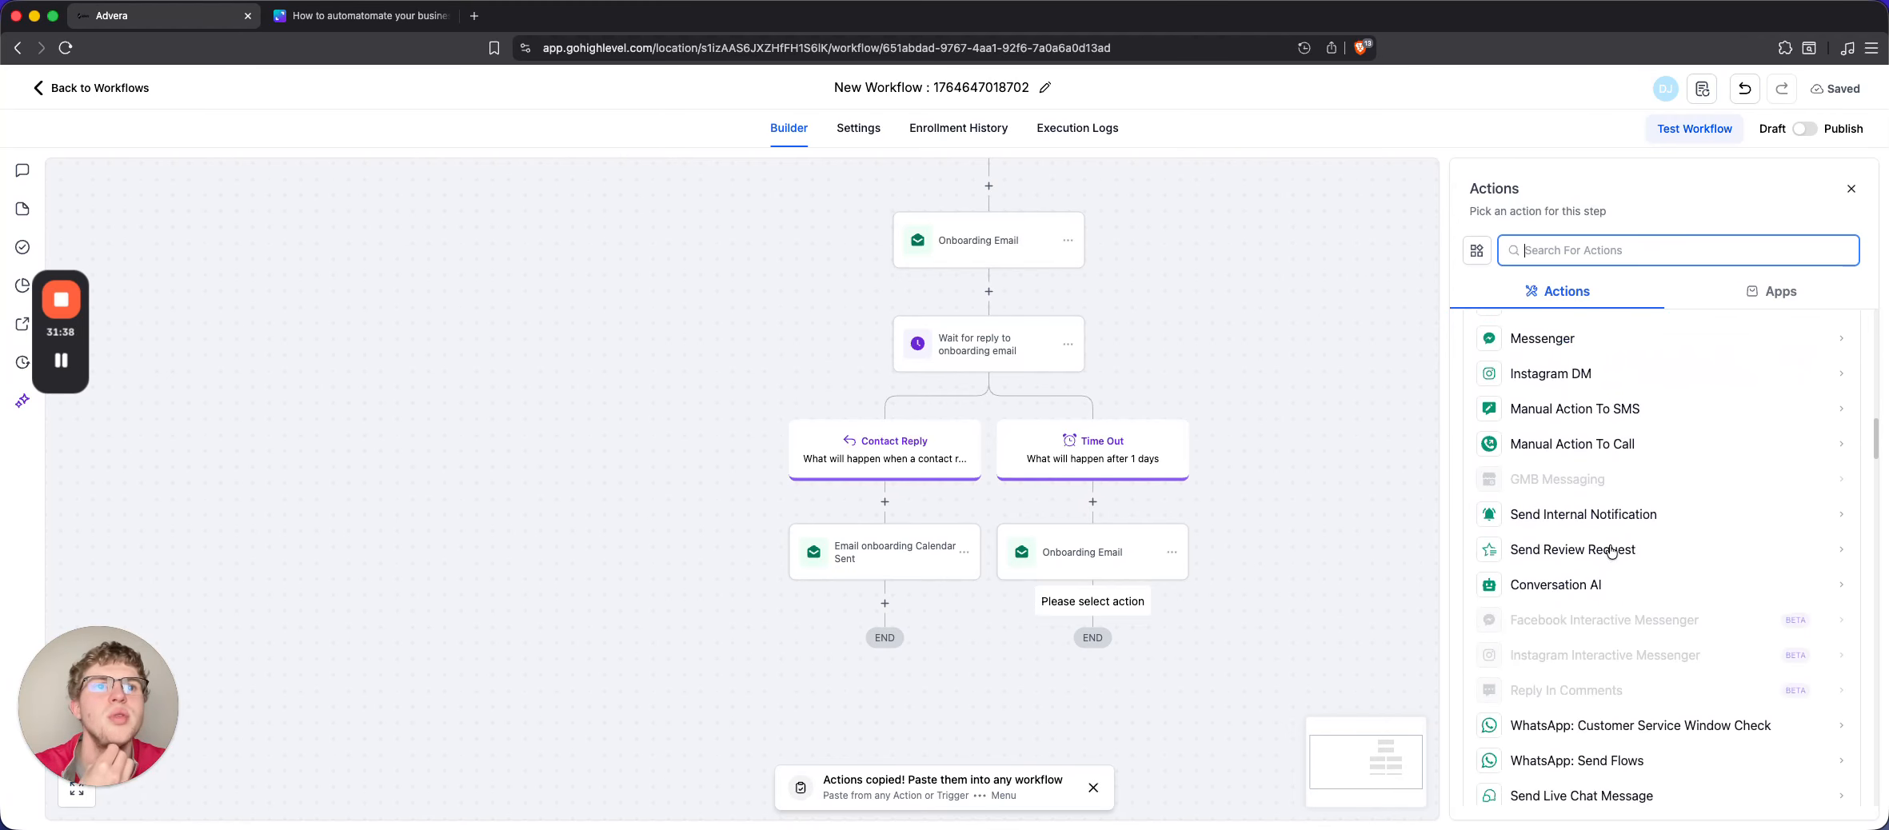
scroll(1612, 550, down, 7)
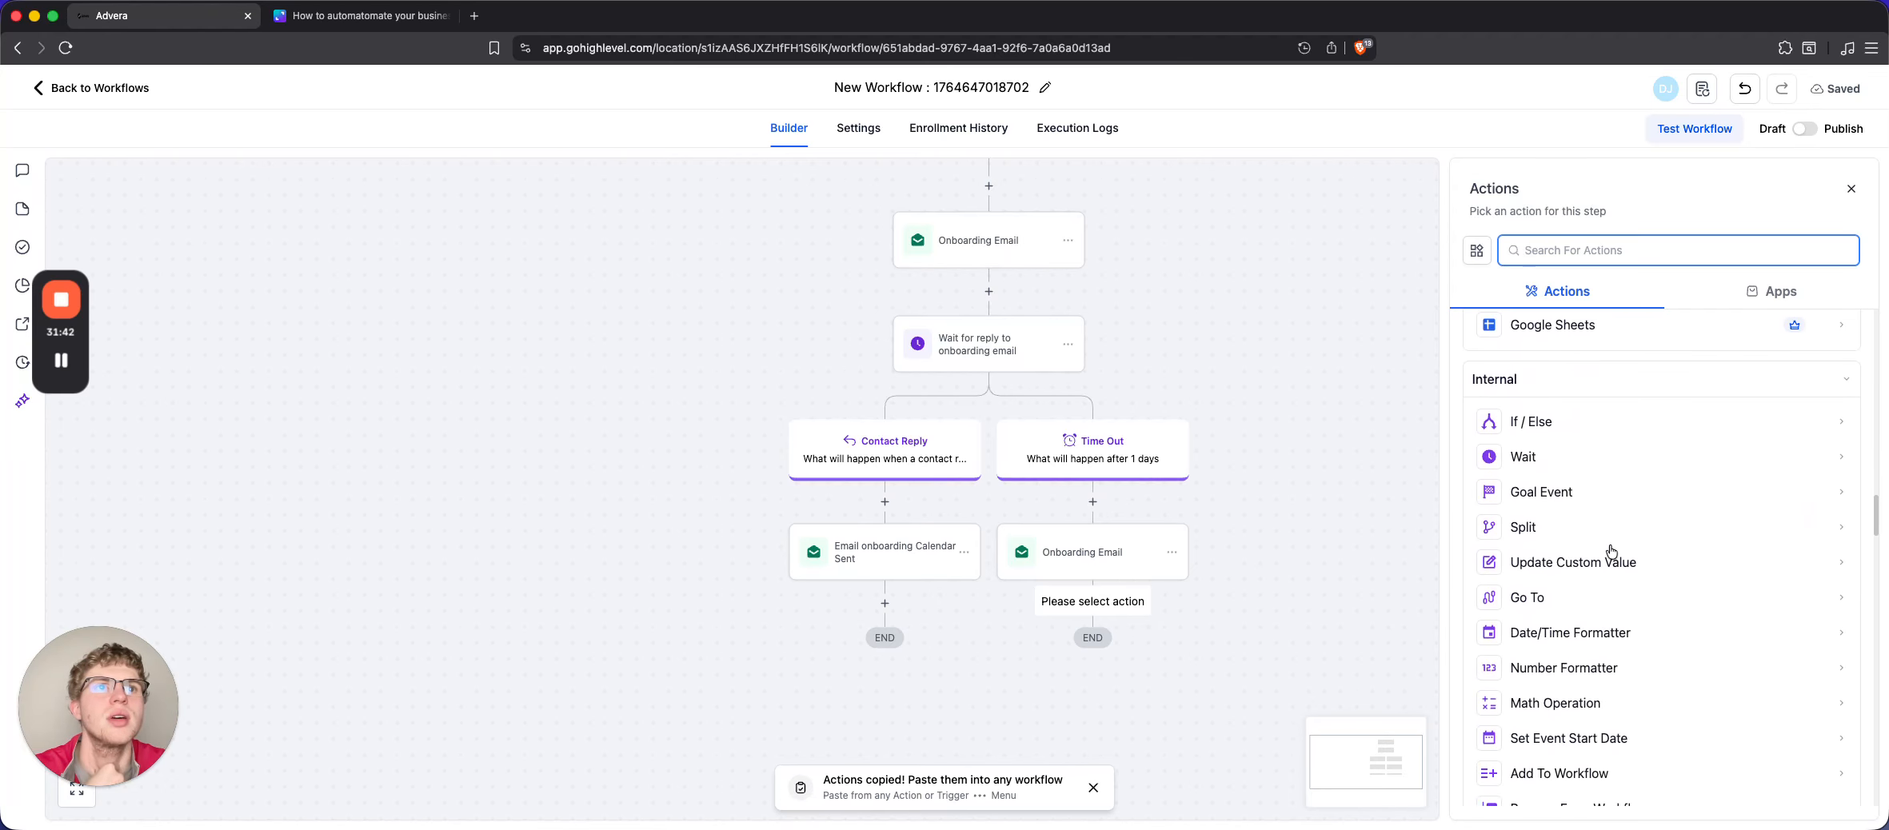
click(1592, 596)
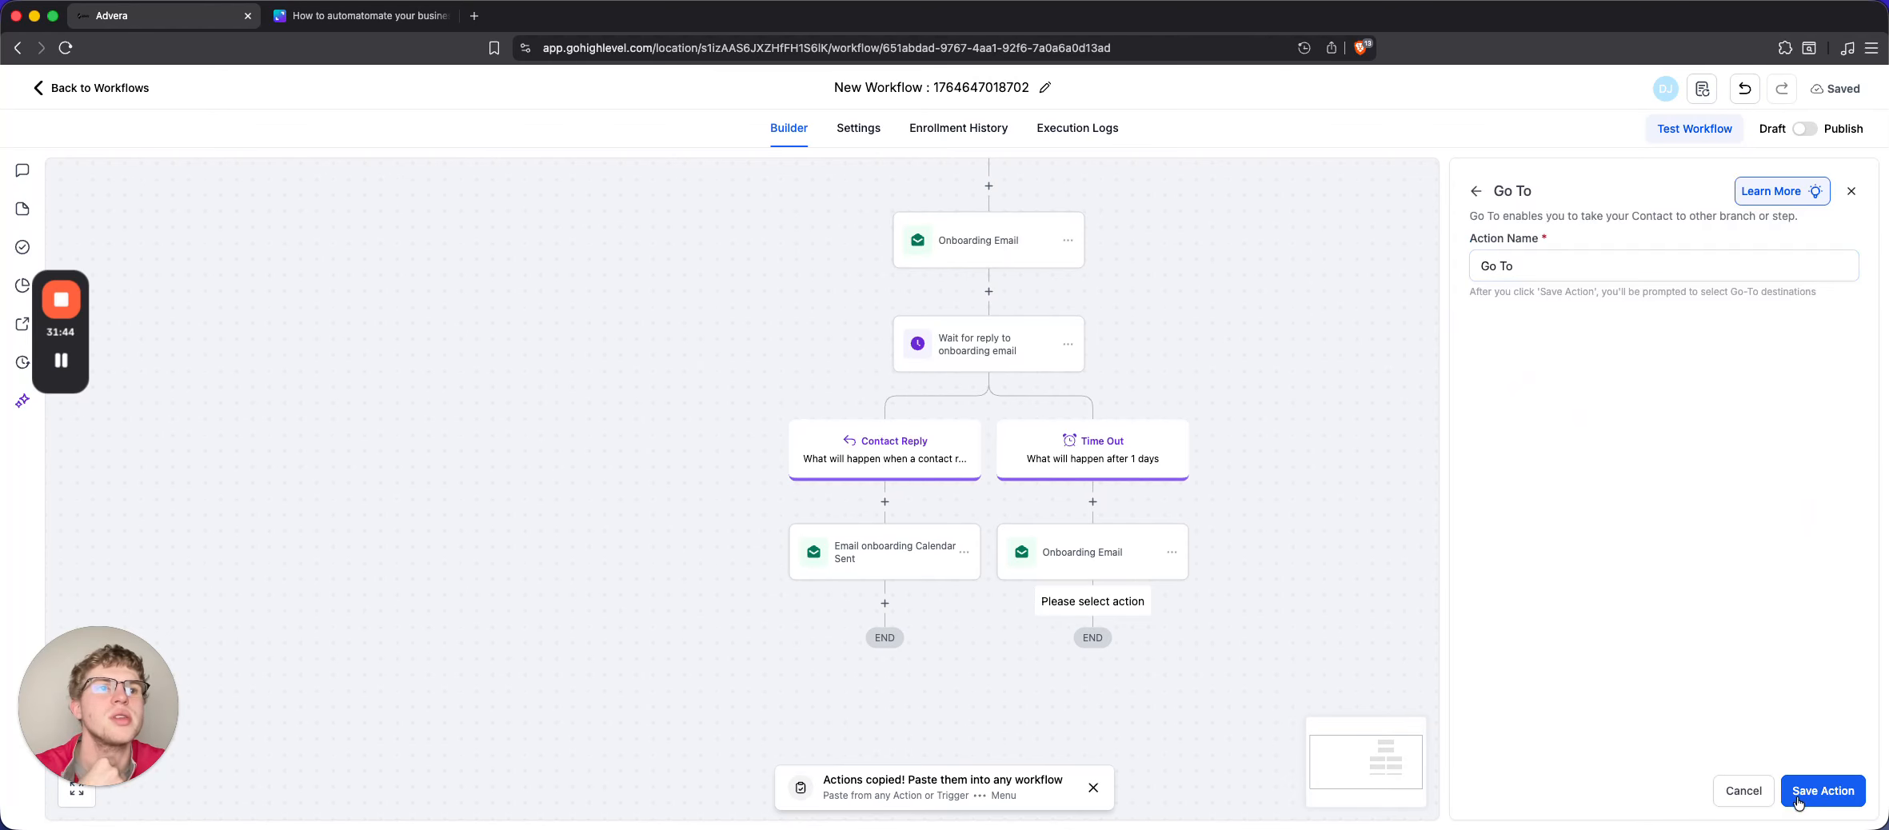
click(1822, 791)
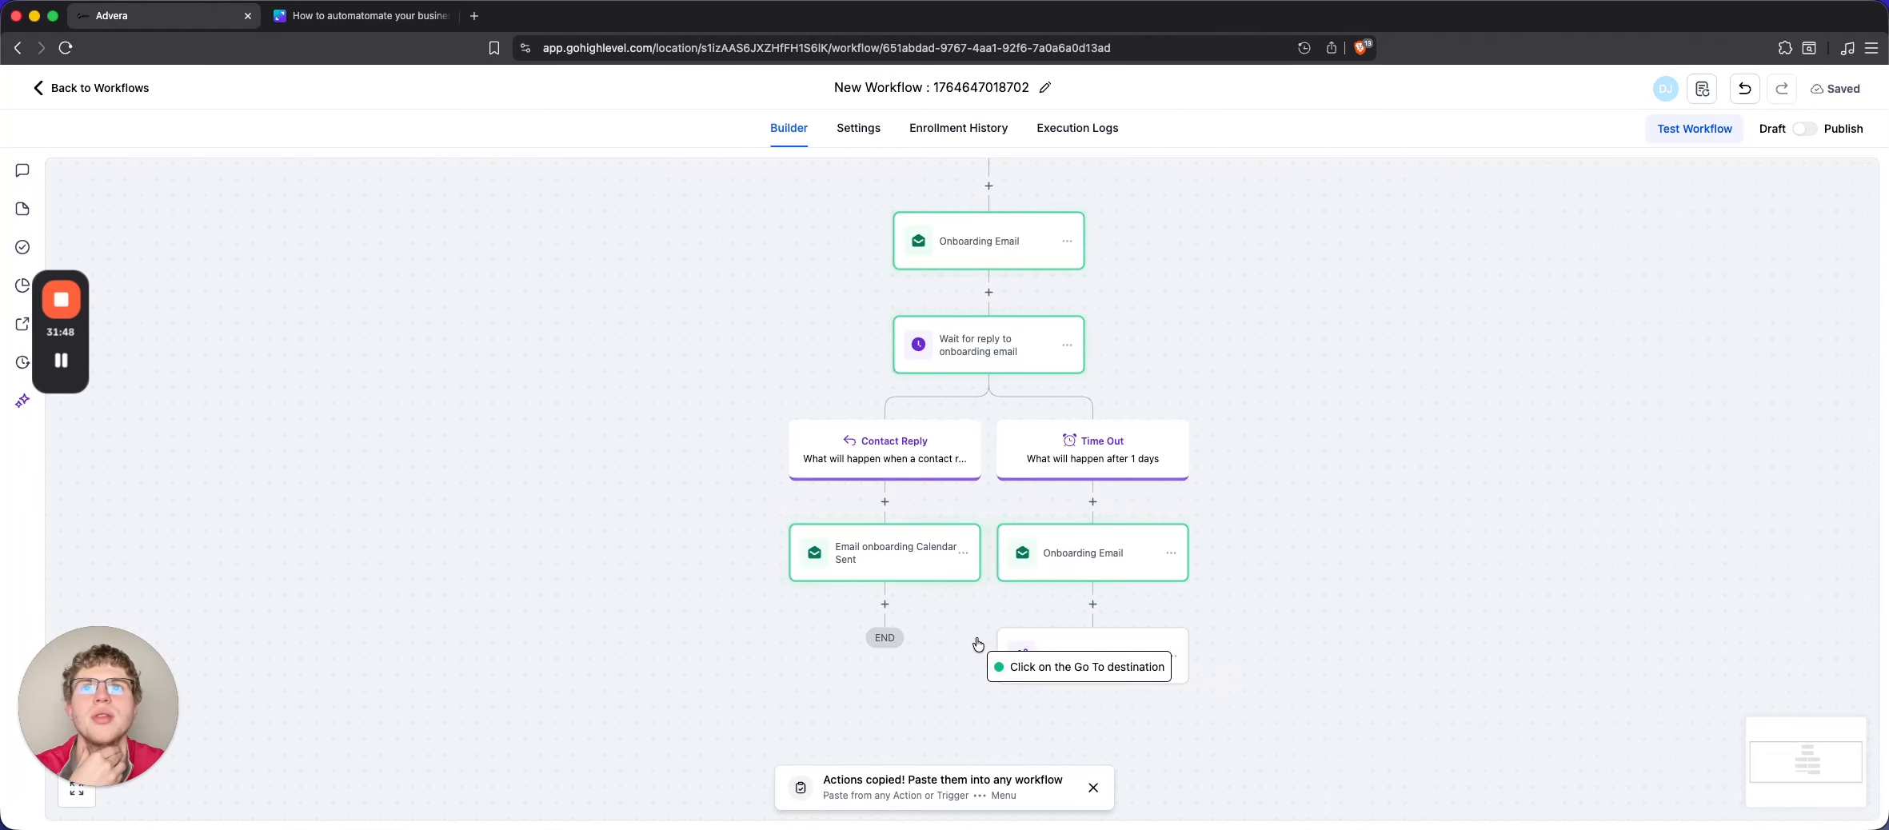
click(881, 535)
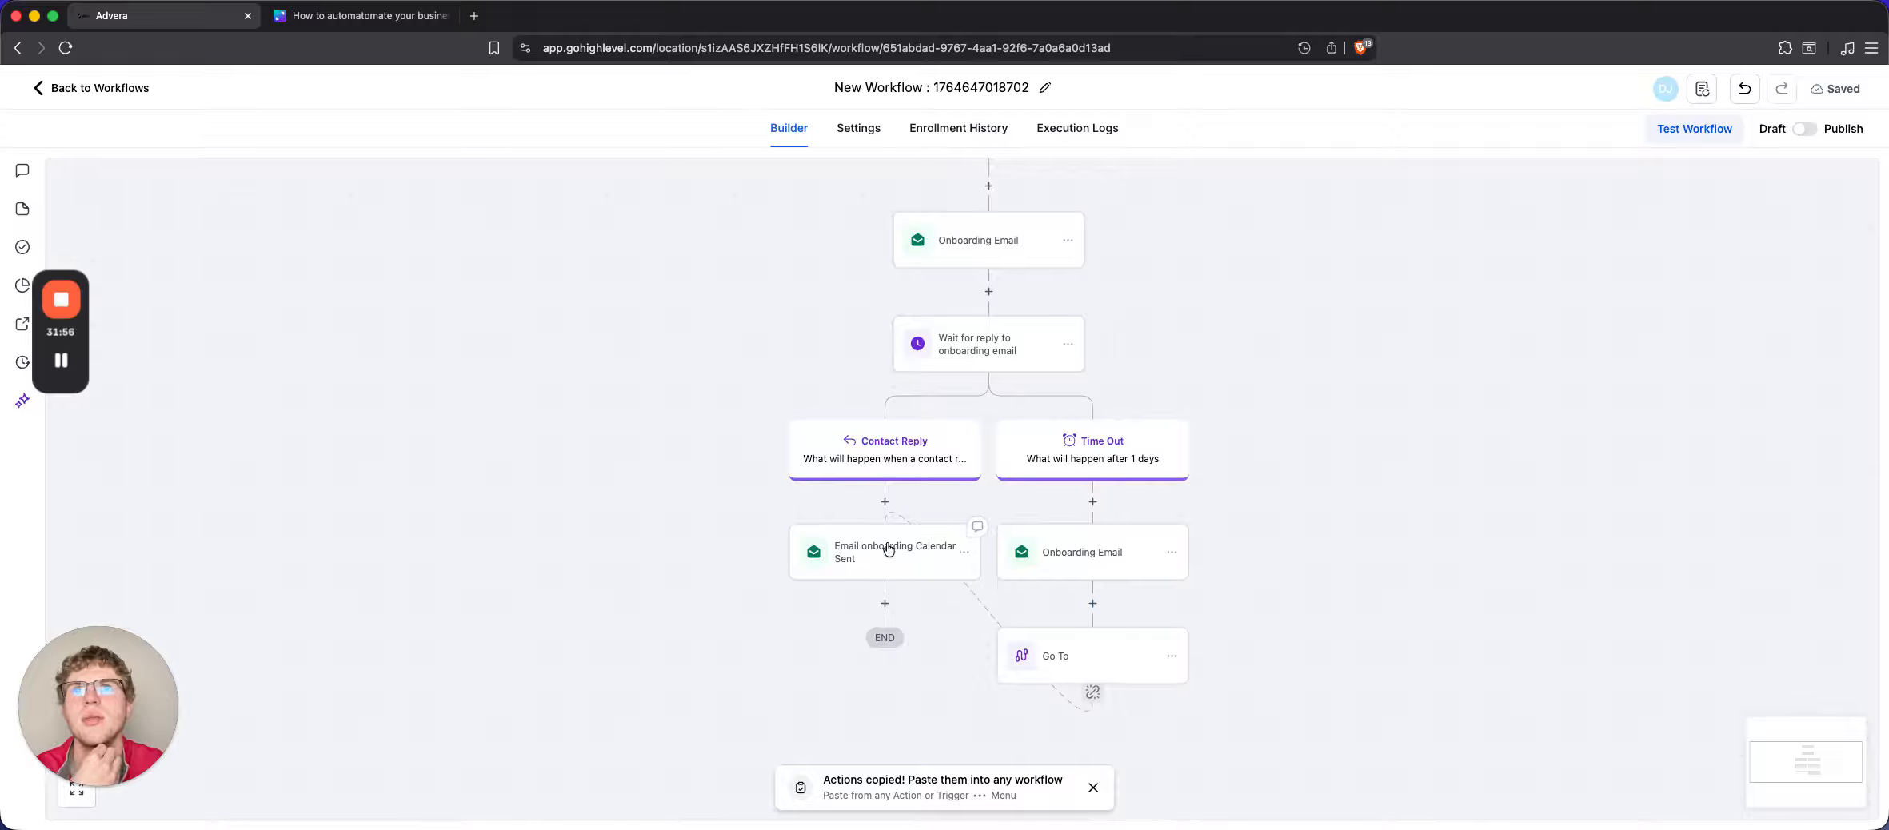
mouse_move(1093, 605)
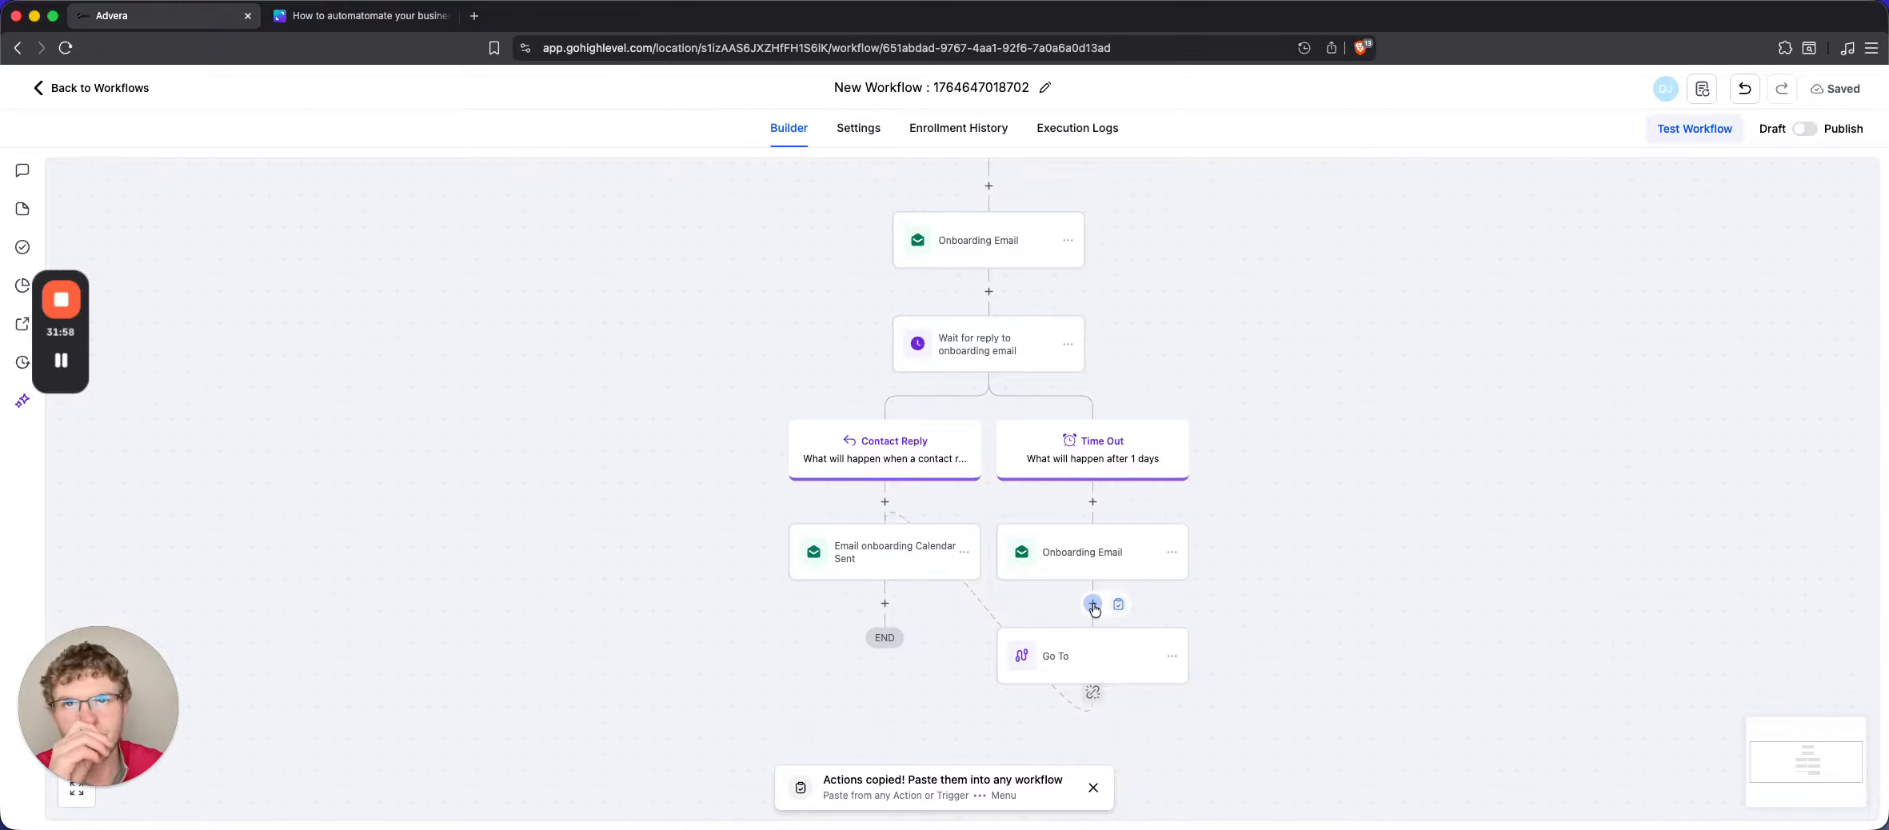
click(1093, 605)
click(1067, 344)
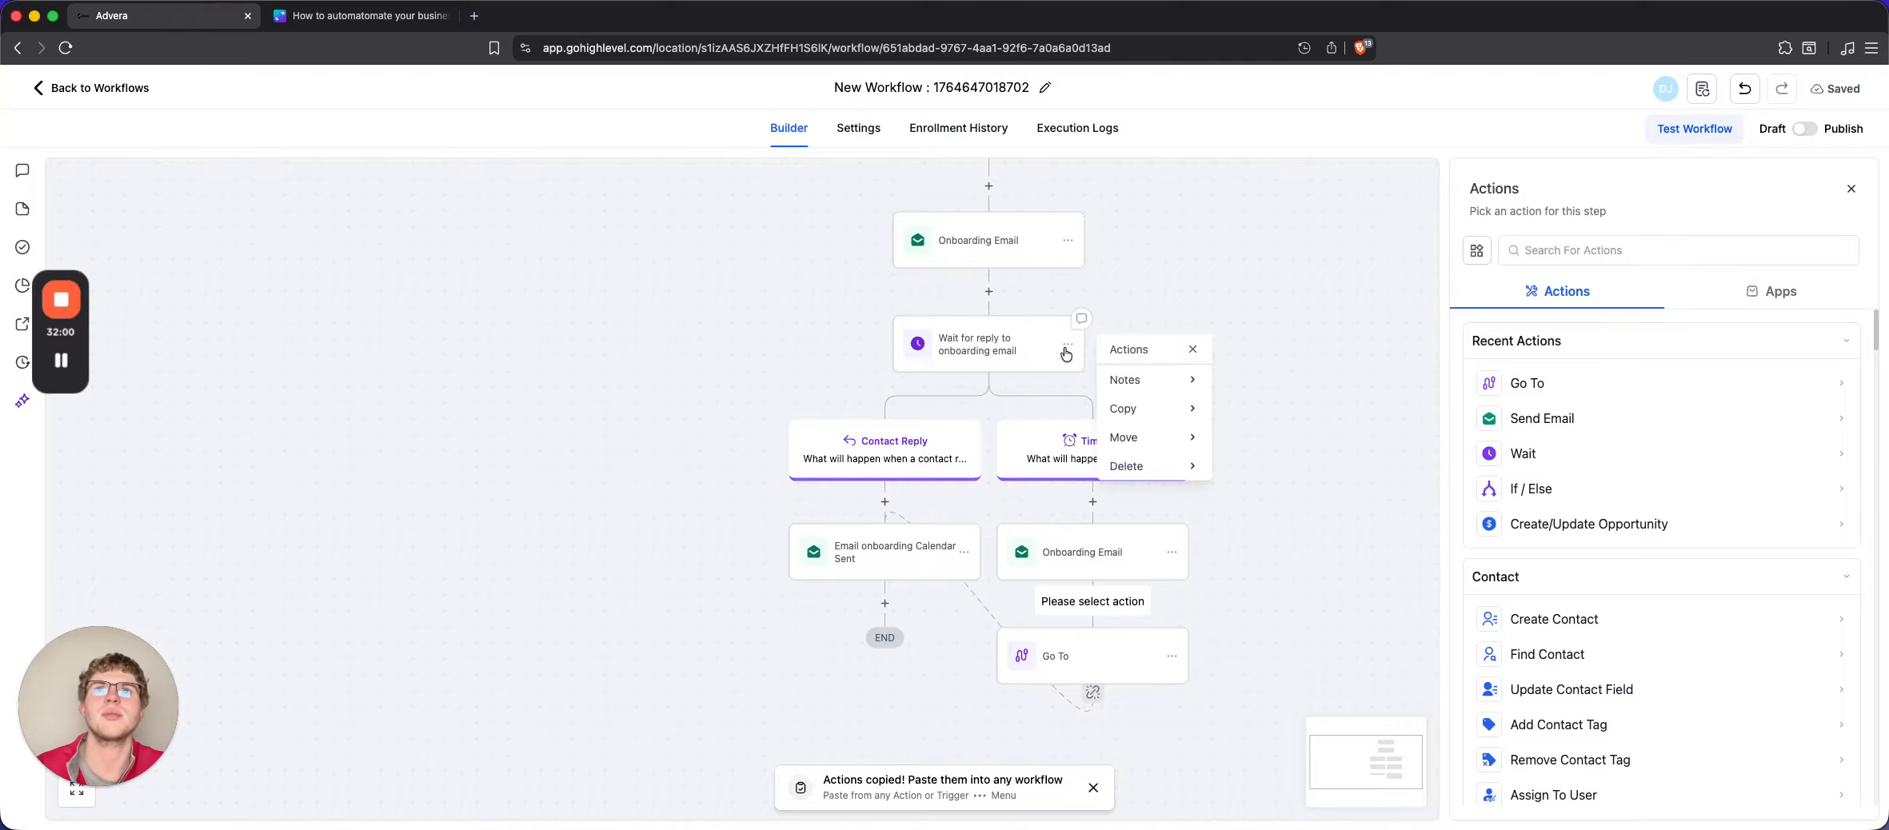
mouse_move(1159, 410)
click(1291, 376)
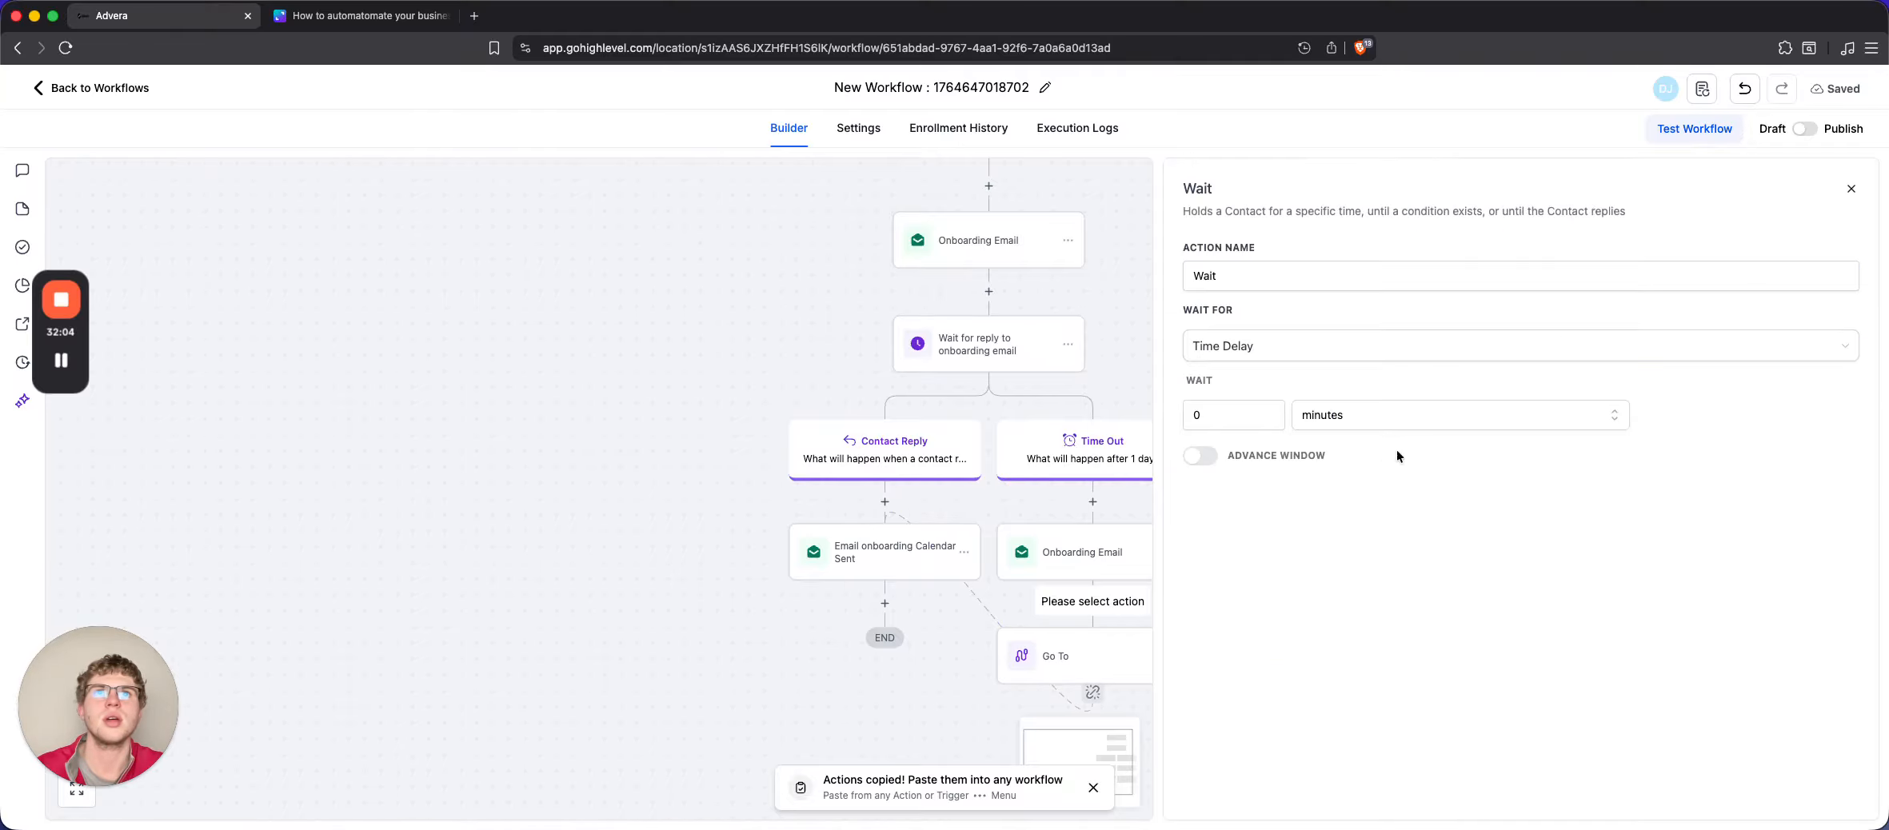
click(1270, 419)
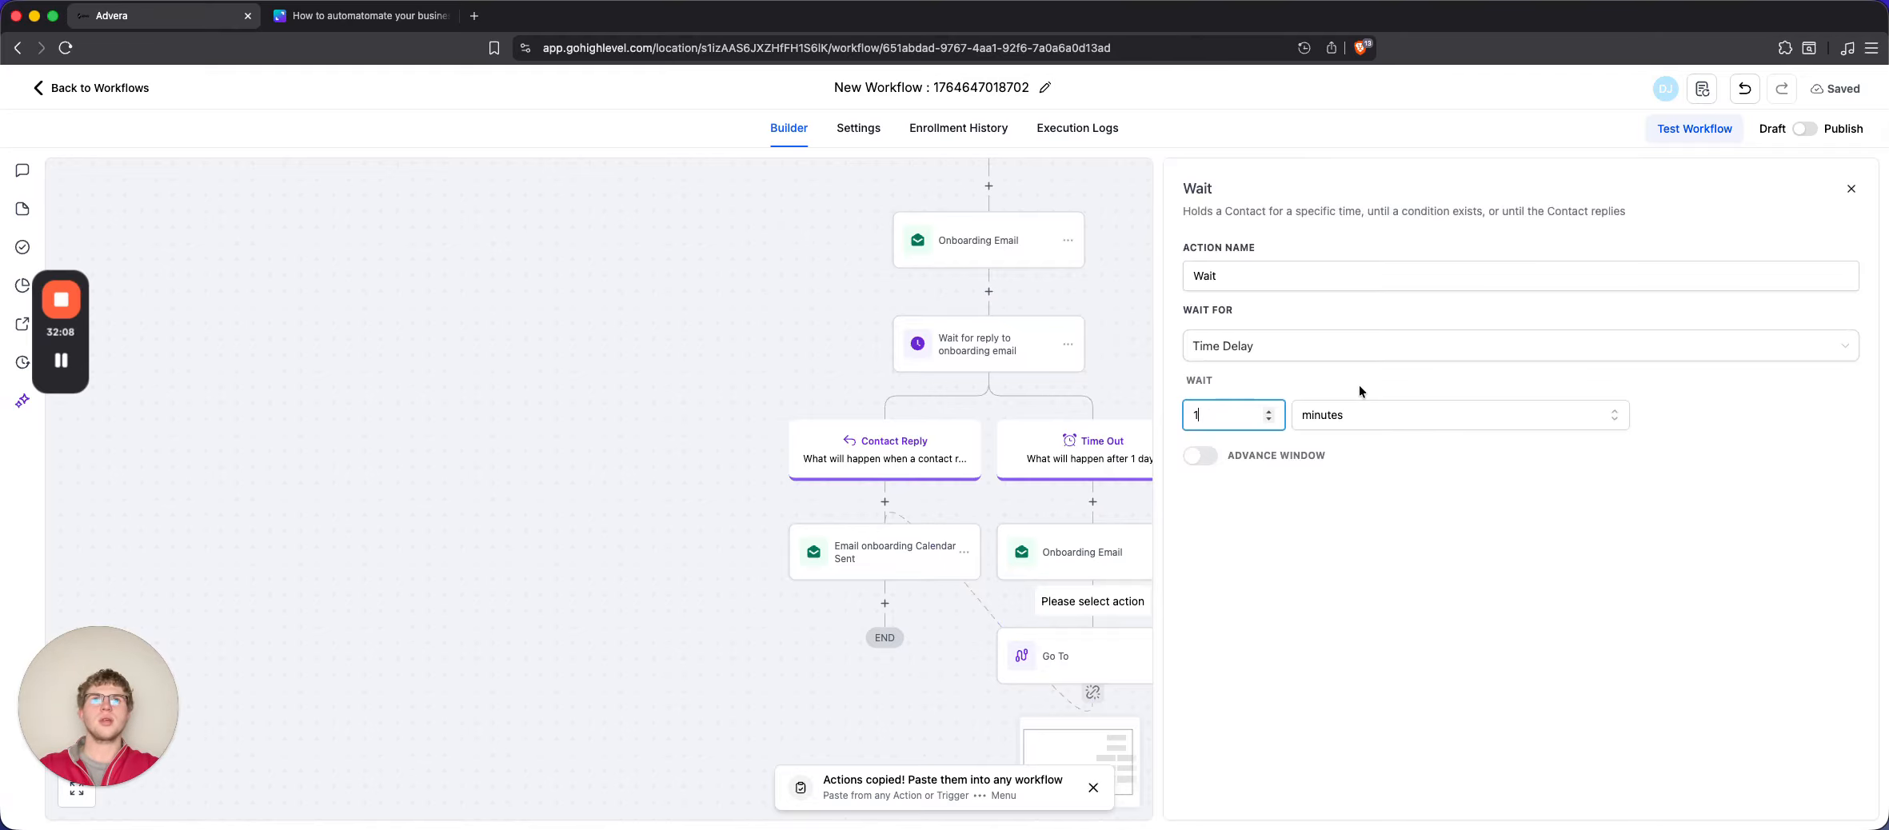
click(1371, 419)
click(1352, 511)
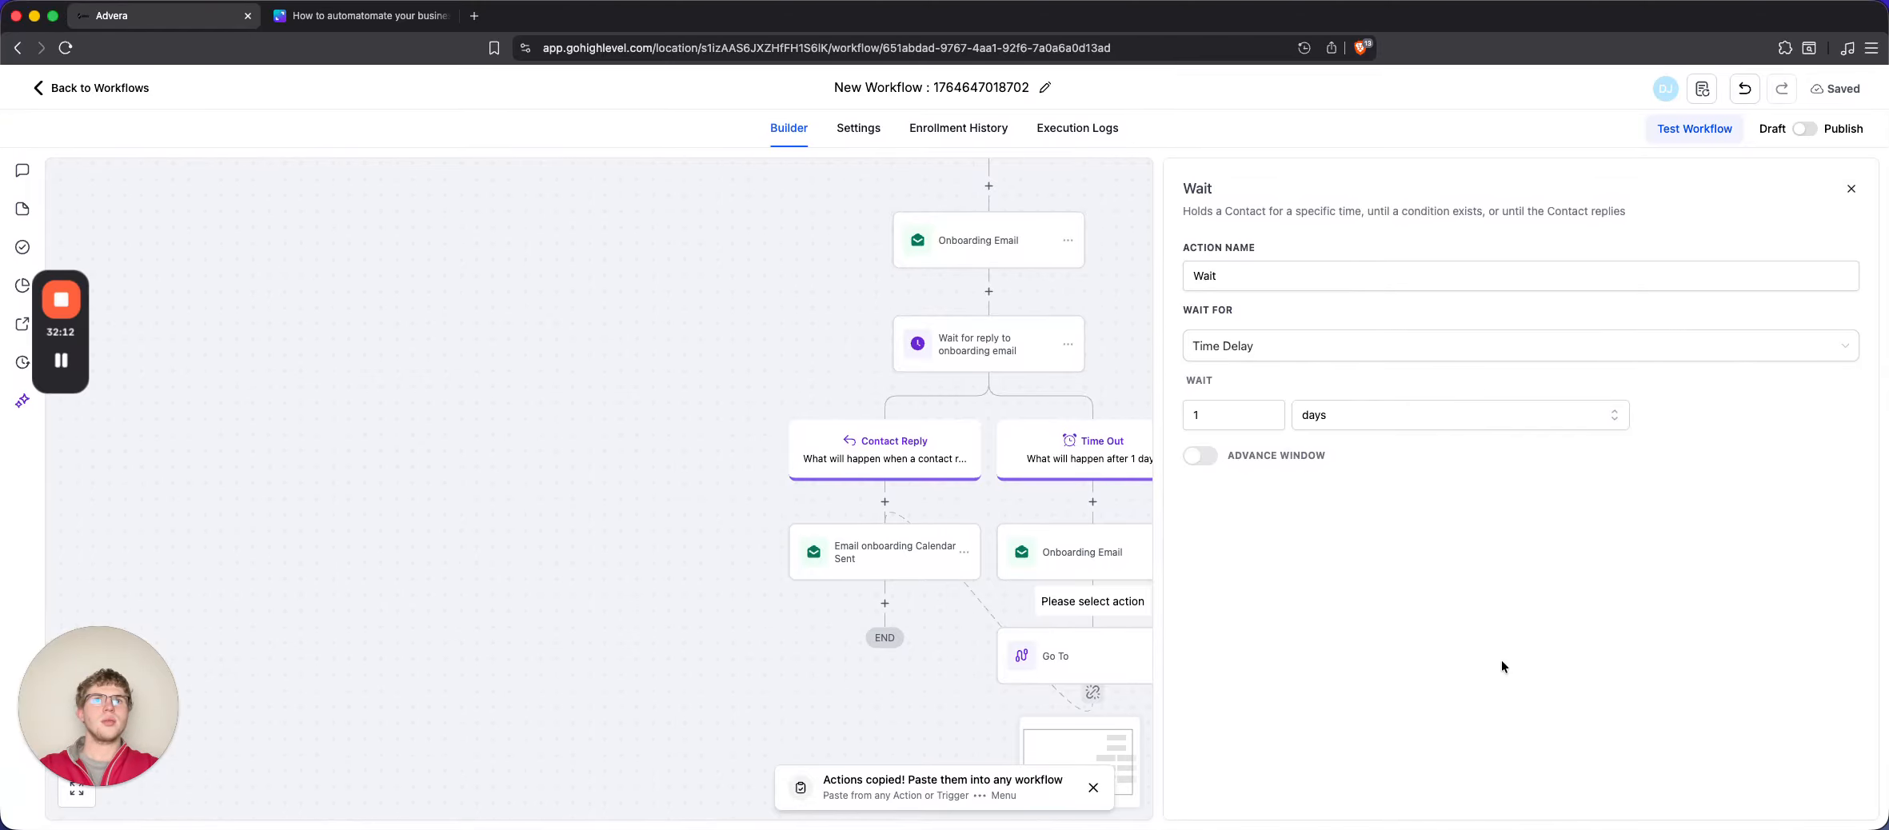
click(1851, 190)
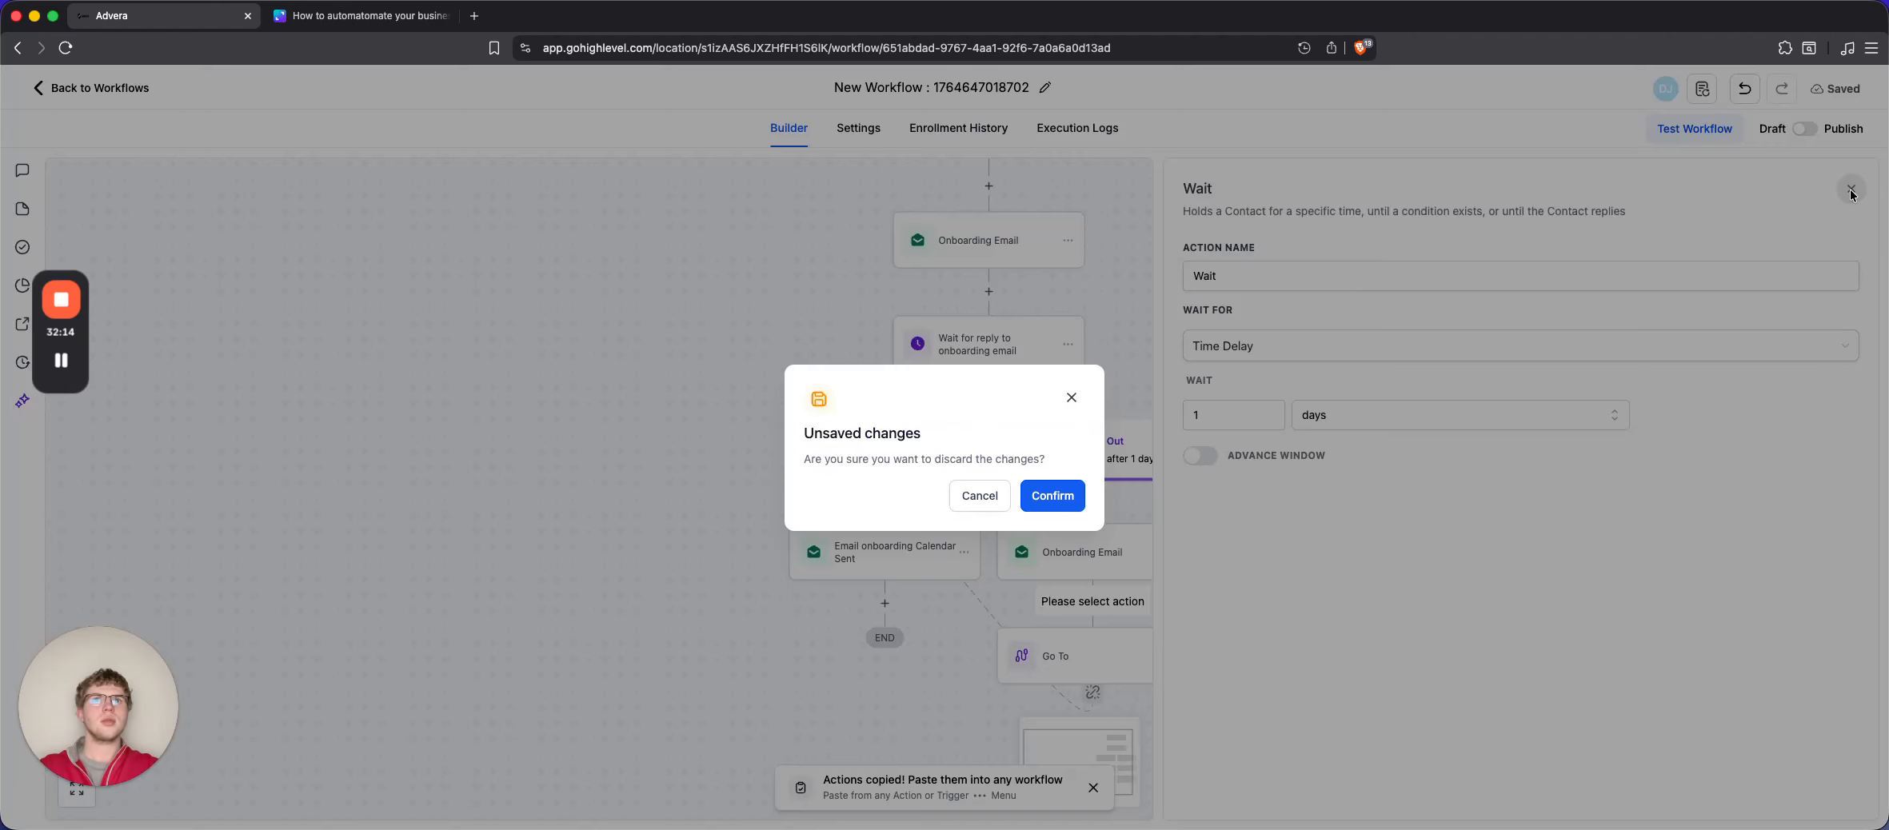
click(1054, 493)
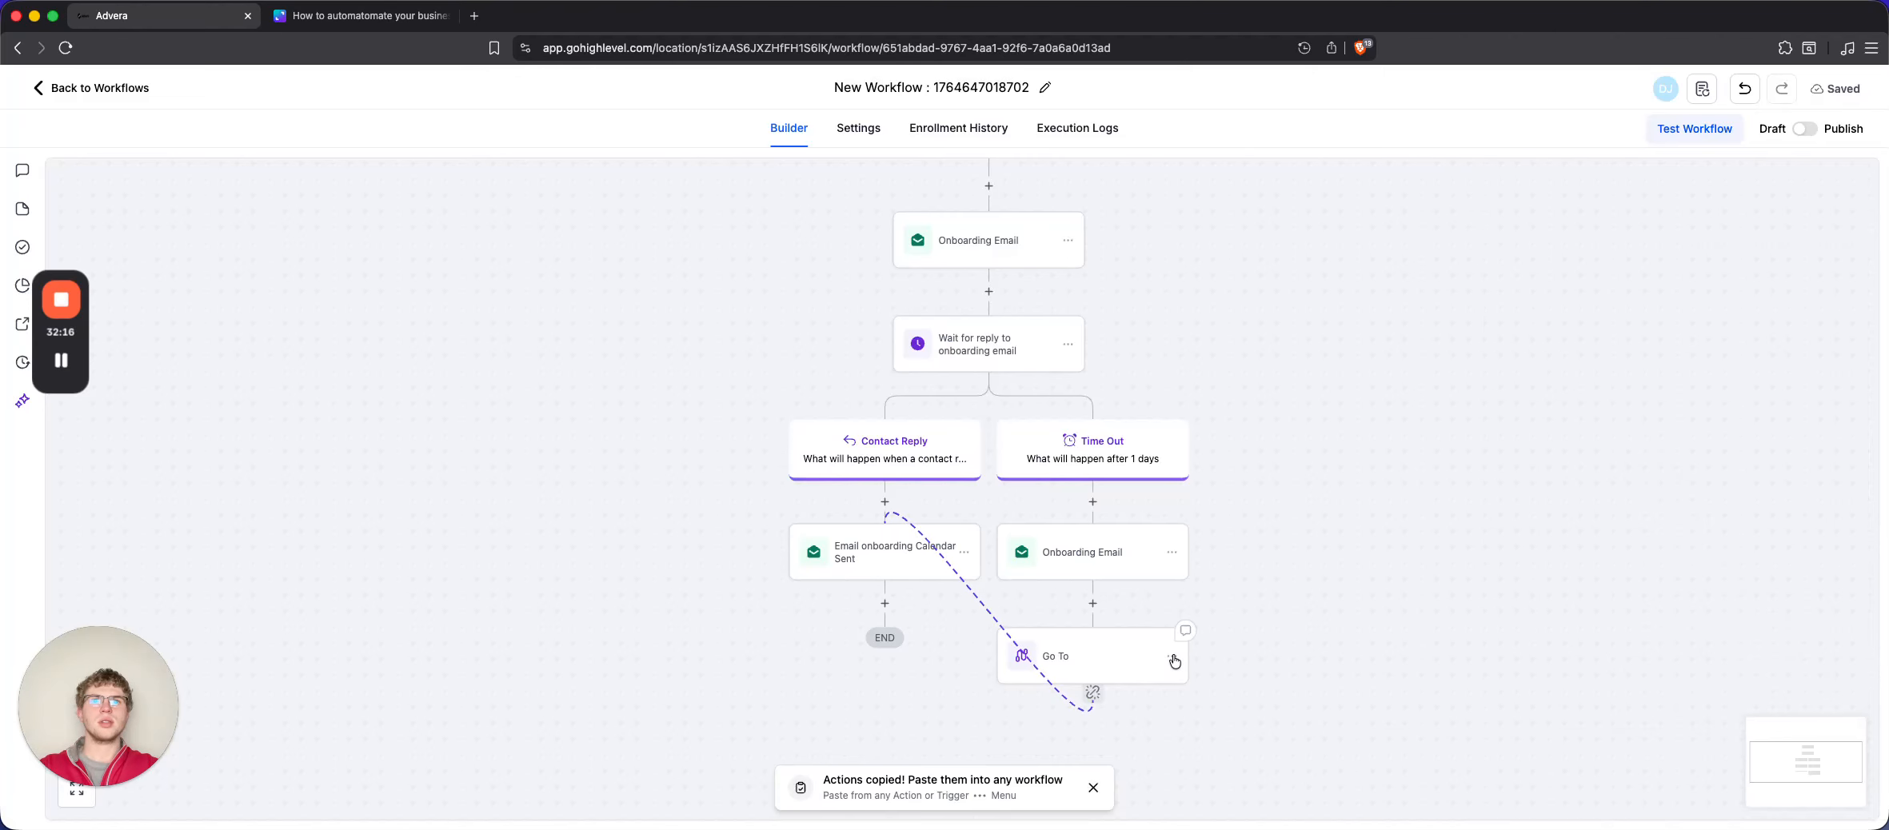
Delete the Go To action below the Time Out branch's Onboarding Email
click(1173, 656)
mouse_move(1248, 749)
click(1383, 691)
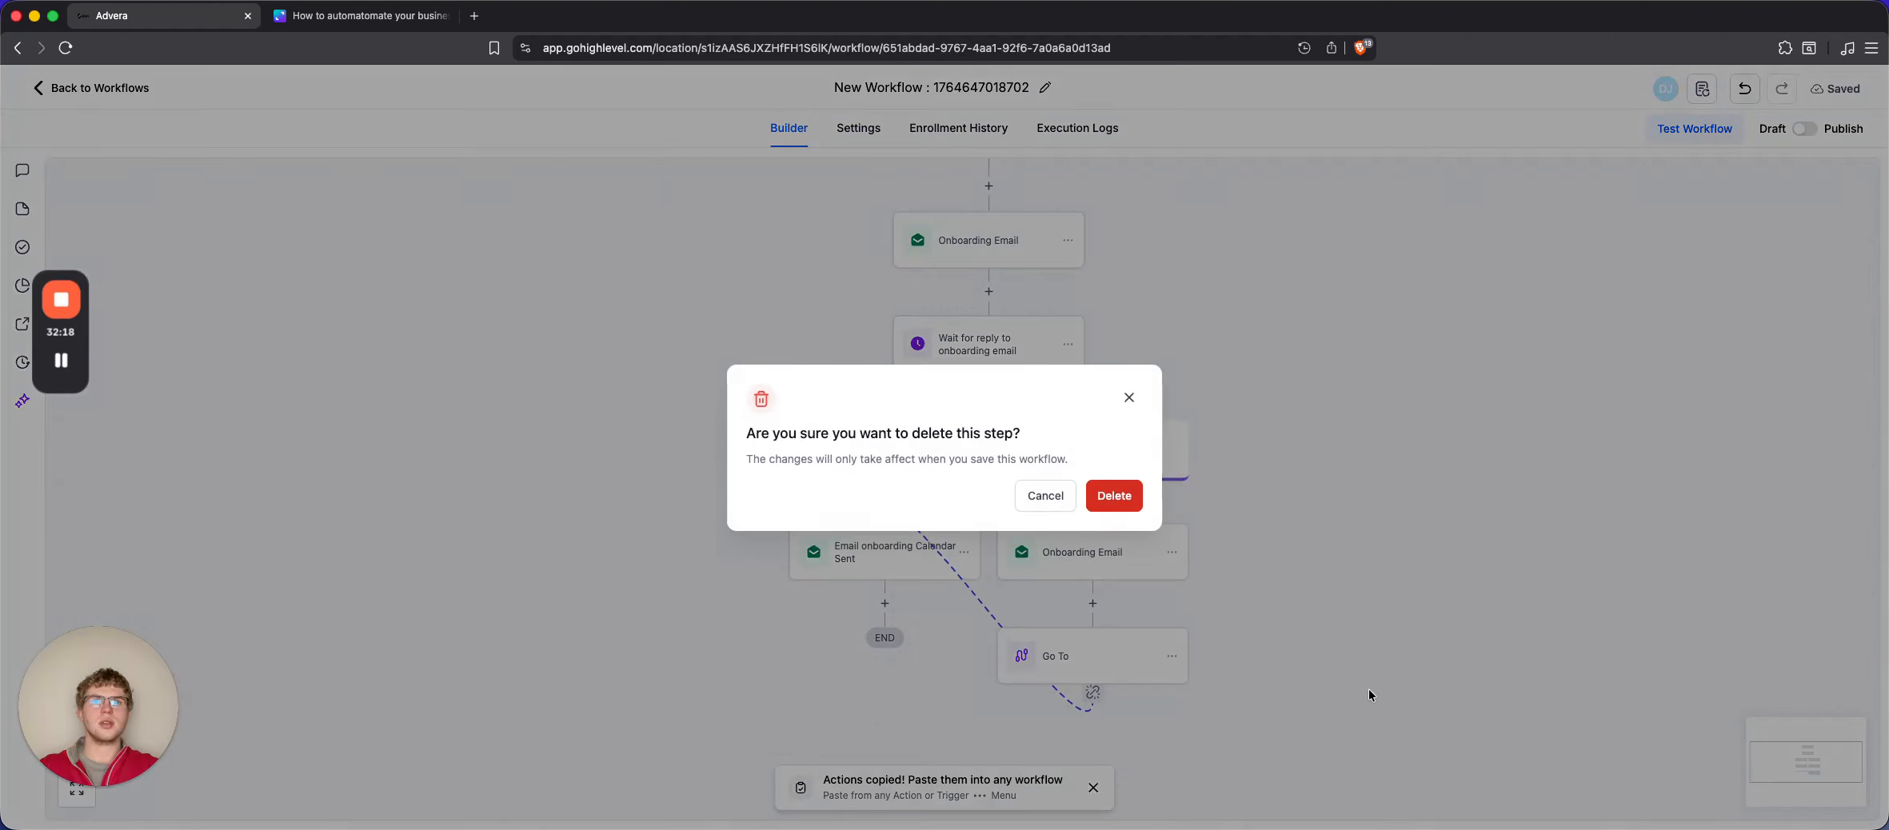
click(1115, 494)
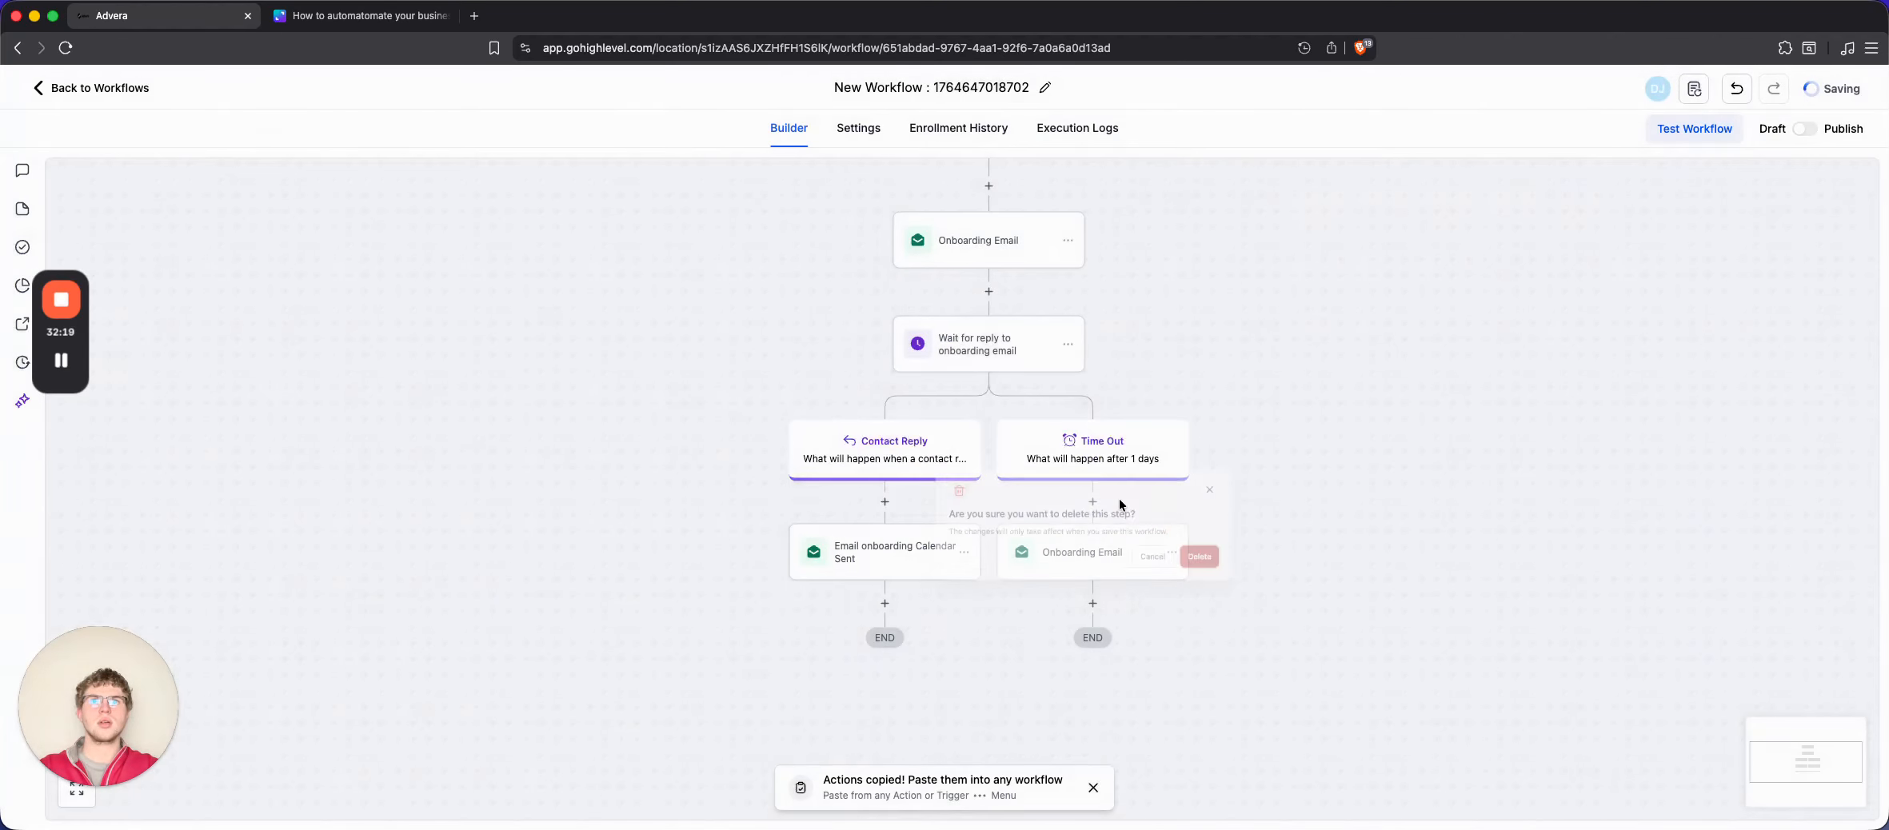
Copy only the "Wait for reply to onboarding email" action and paste it below the Time Out branch's Onboarding Email
click(1070, 345)
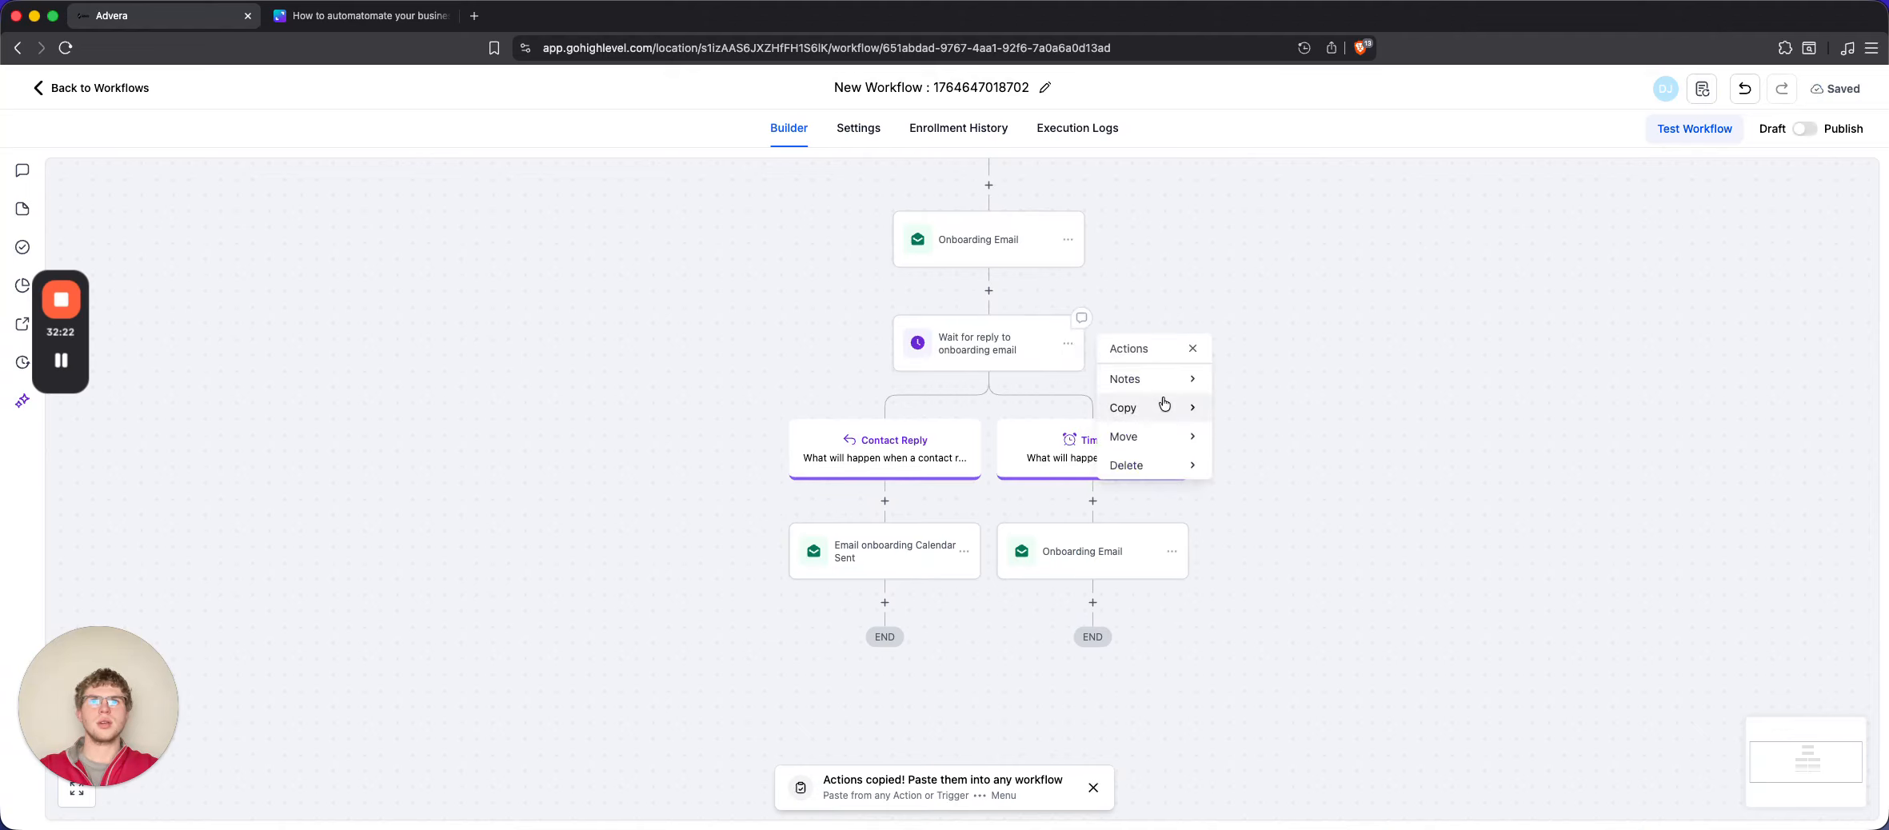
mouse_move(1169, 416)
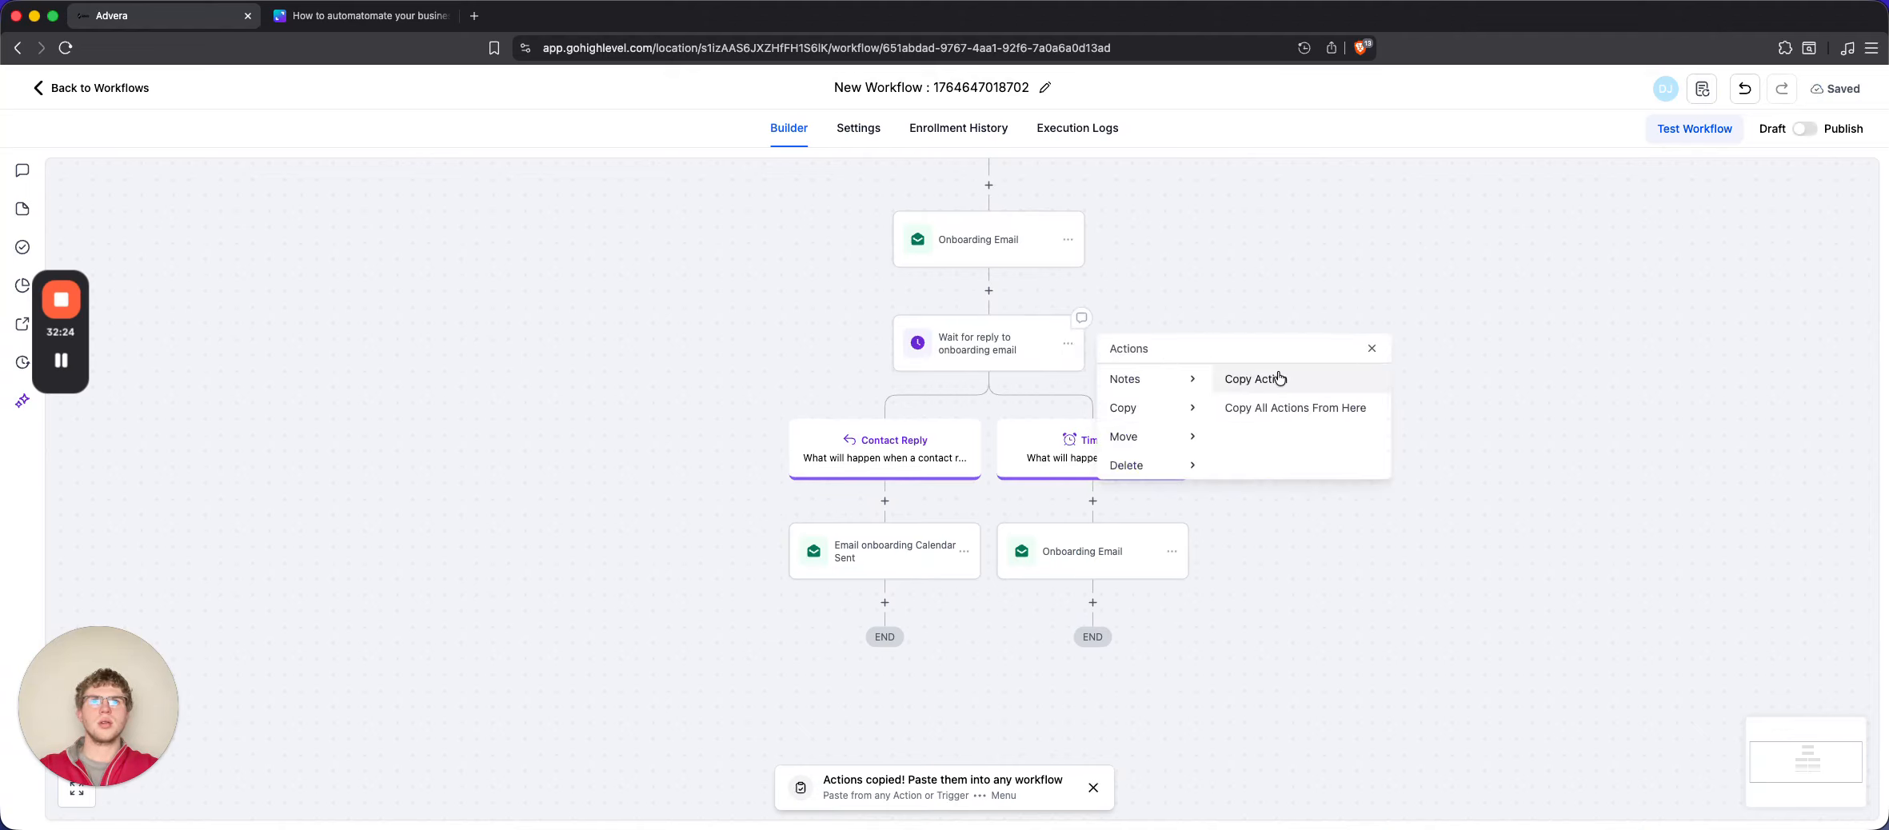
click(1256, 379)
click(1095, 603)
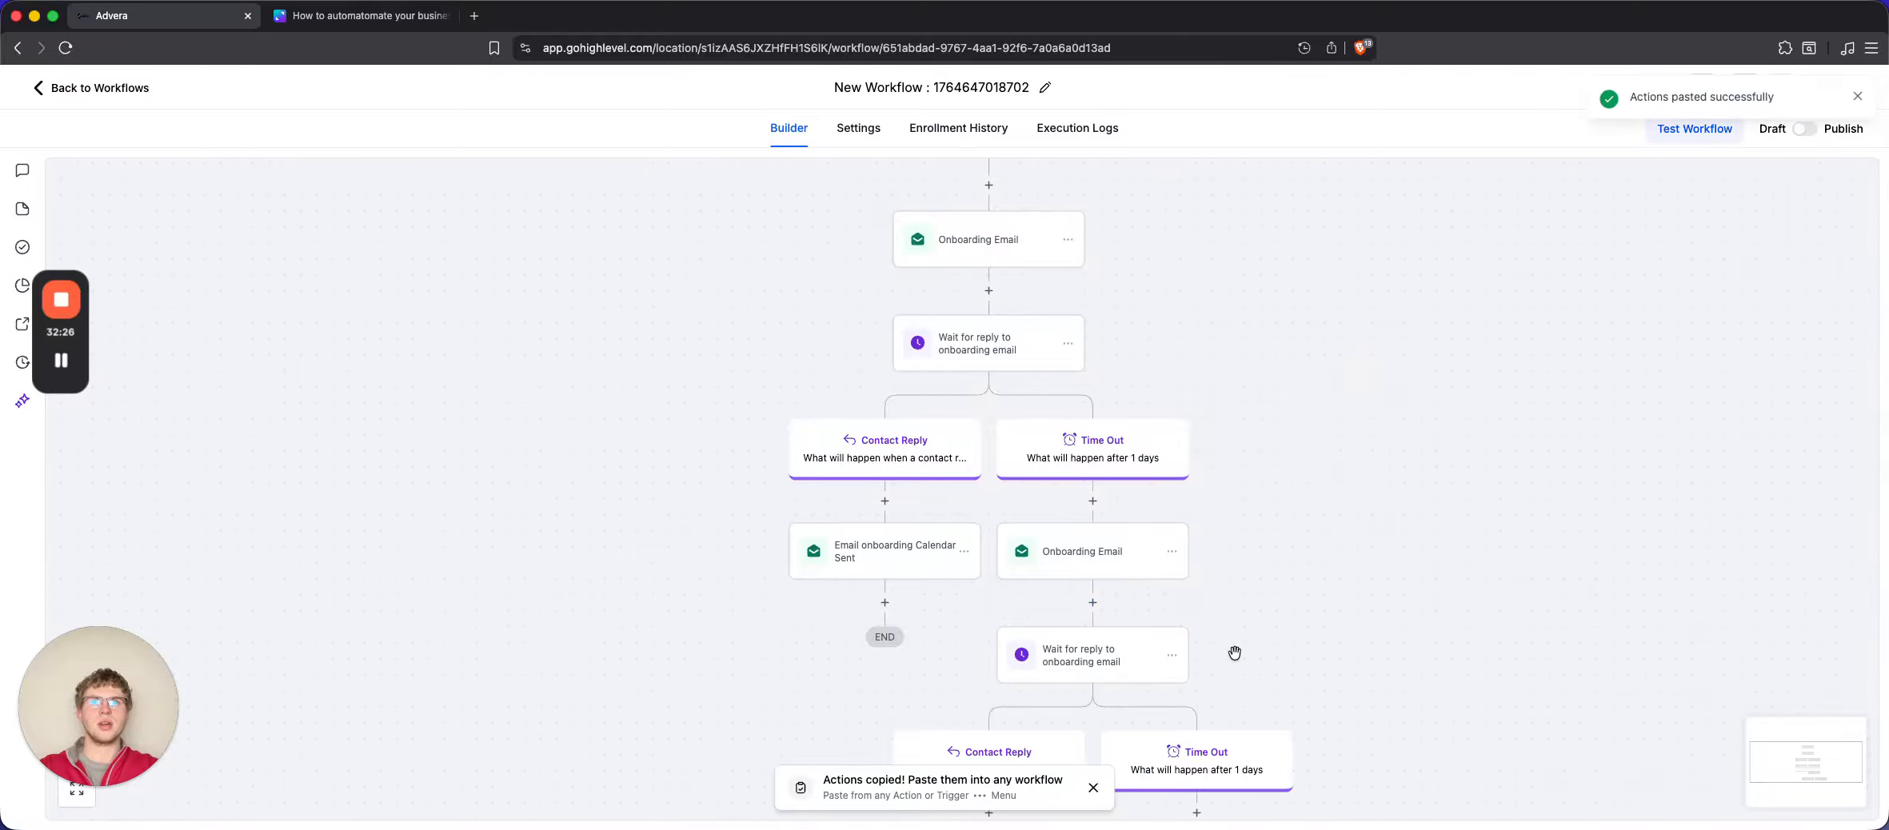
Add a Go To action under the second wait's Contact Reply branch, with Email onboarding Calendar Sent as its destination
scroll(1232, 654, down, 5)
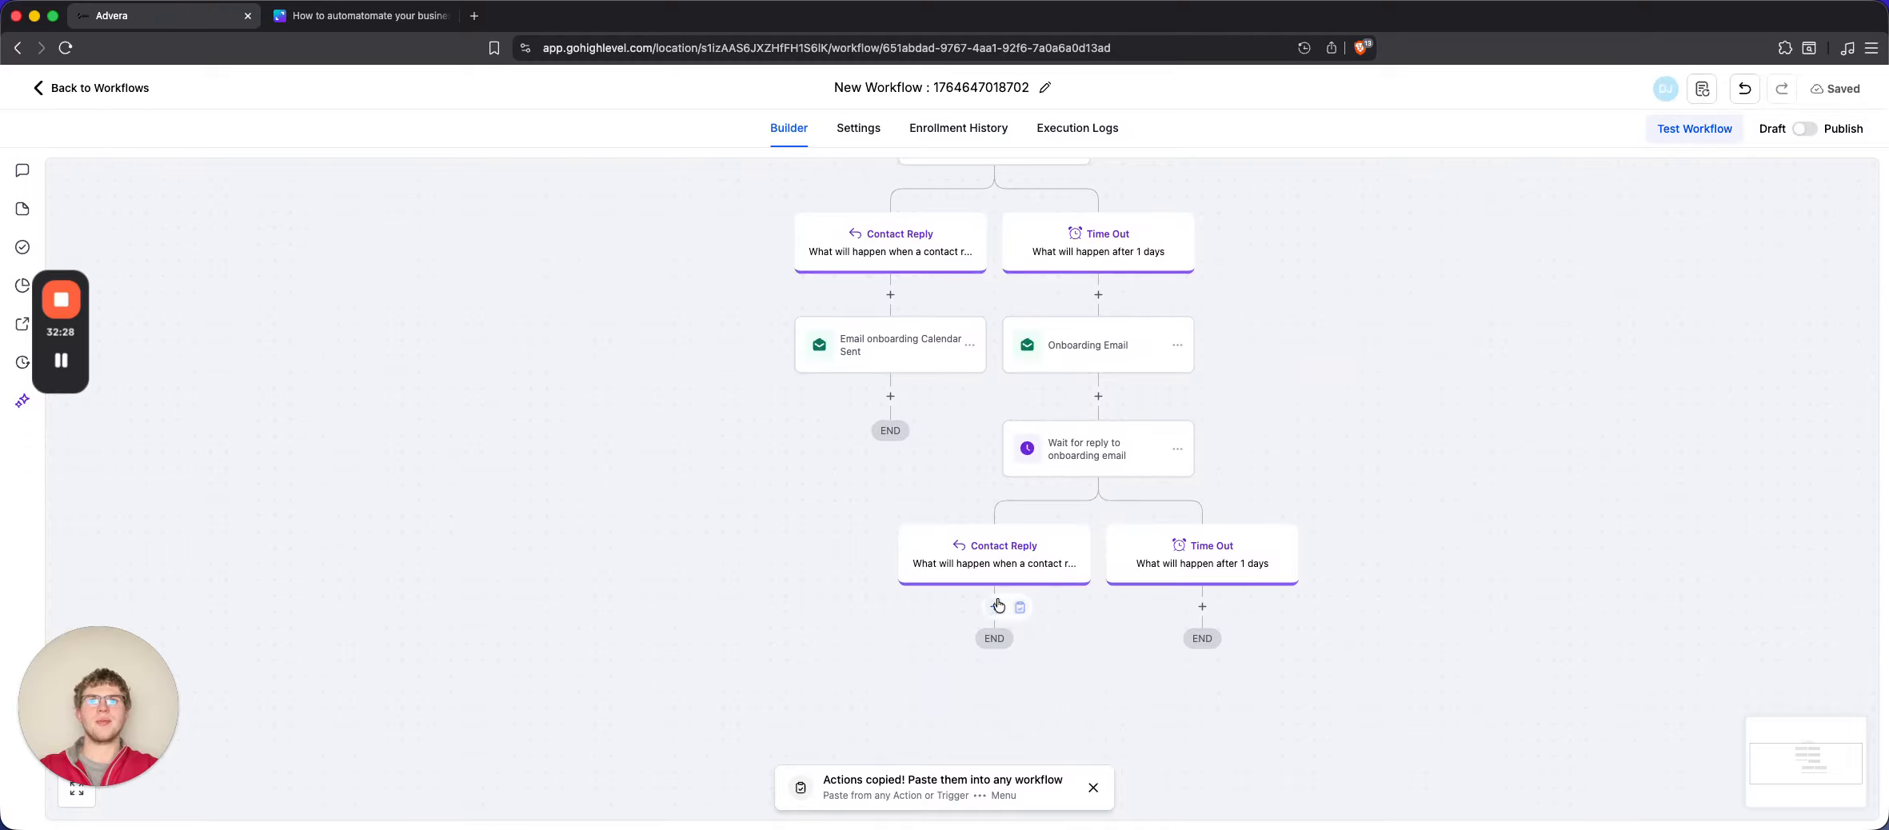
click(995, 608)
text(go)
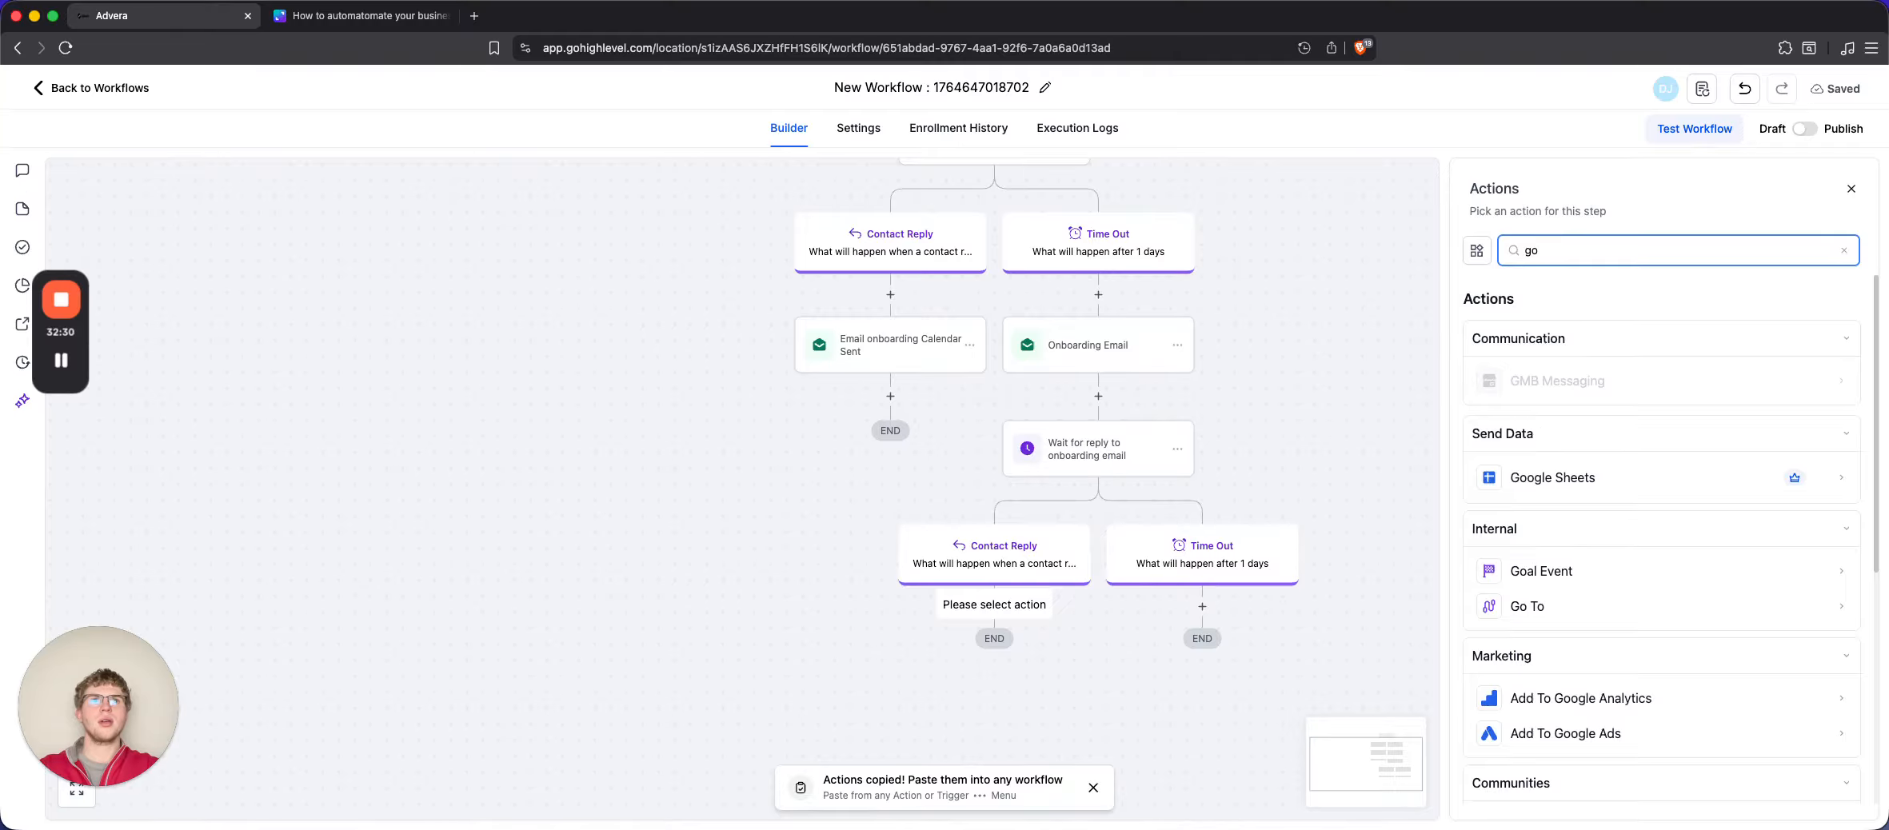
key(BackSpace)
key(BackSpace)
click(1540, 382)
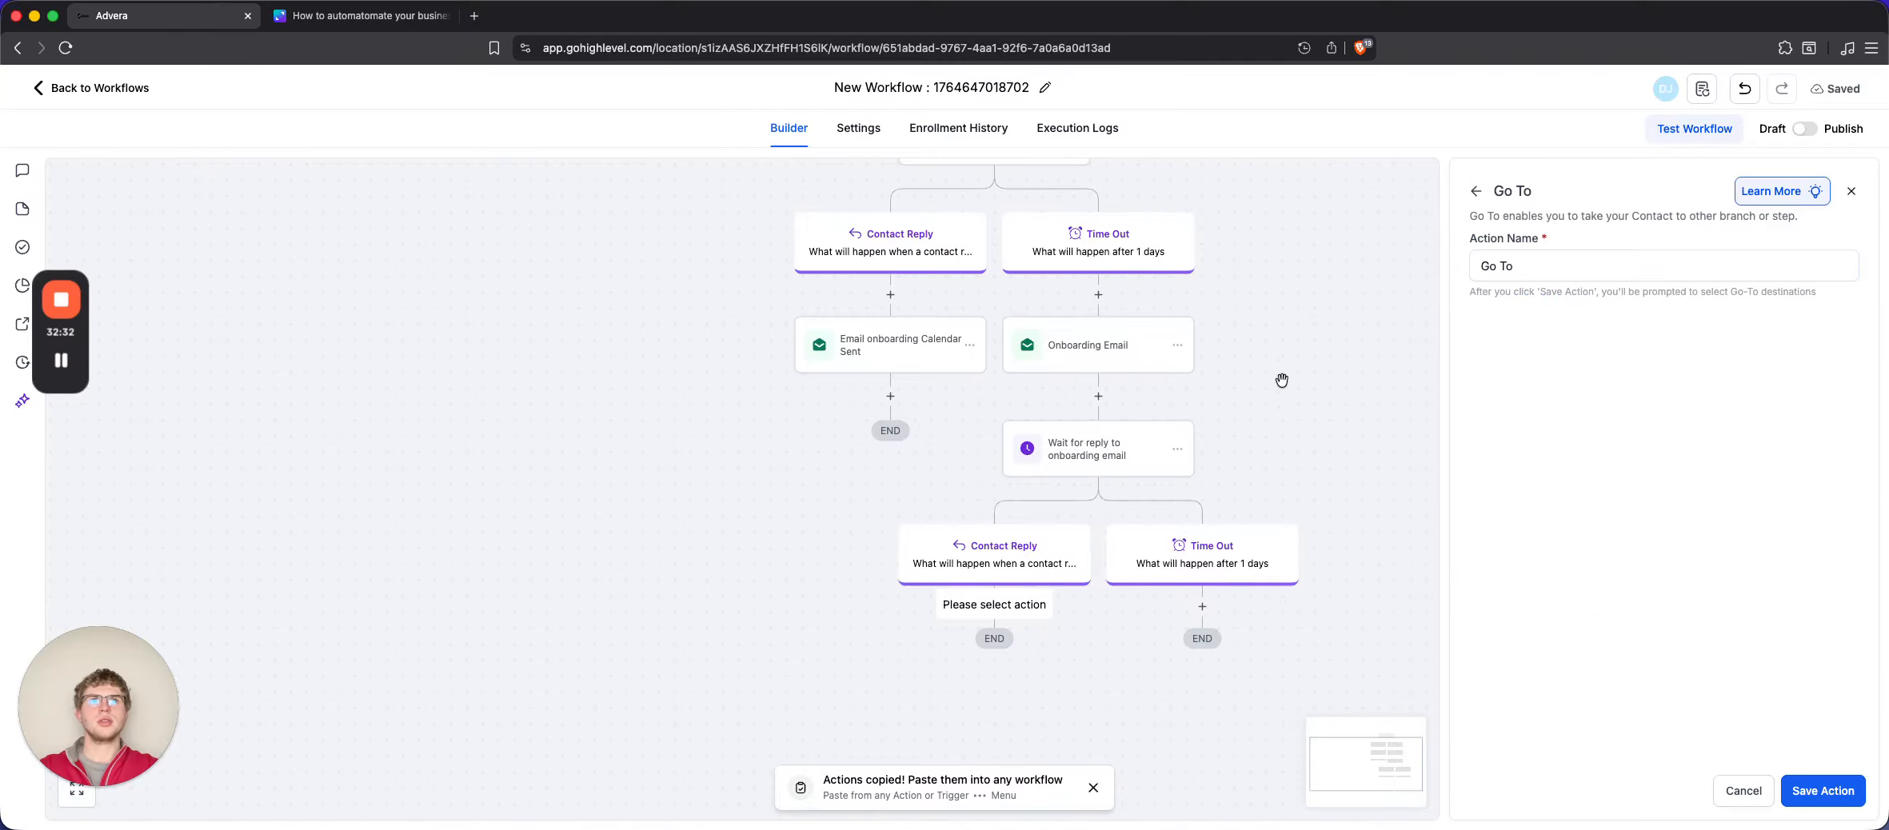
click(1818, 790)
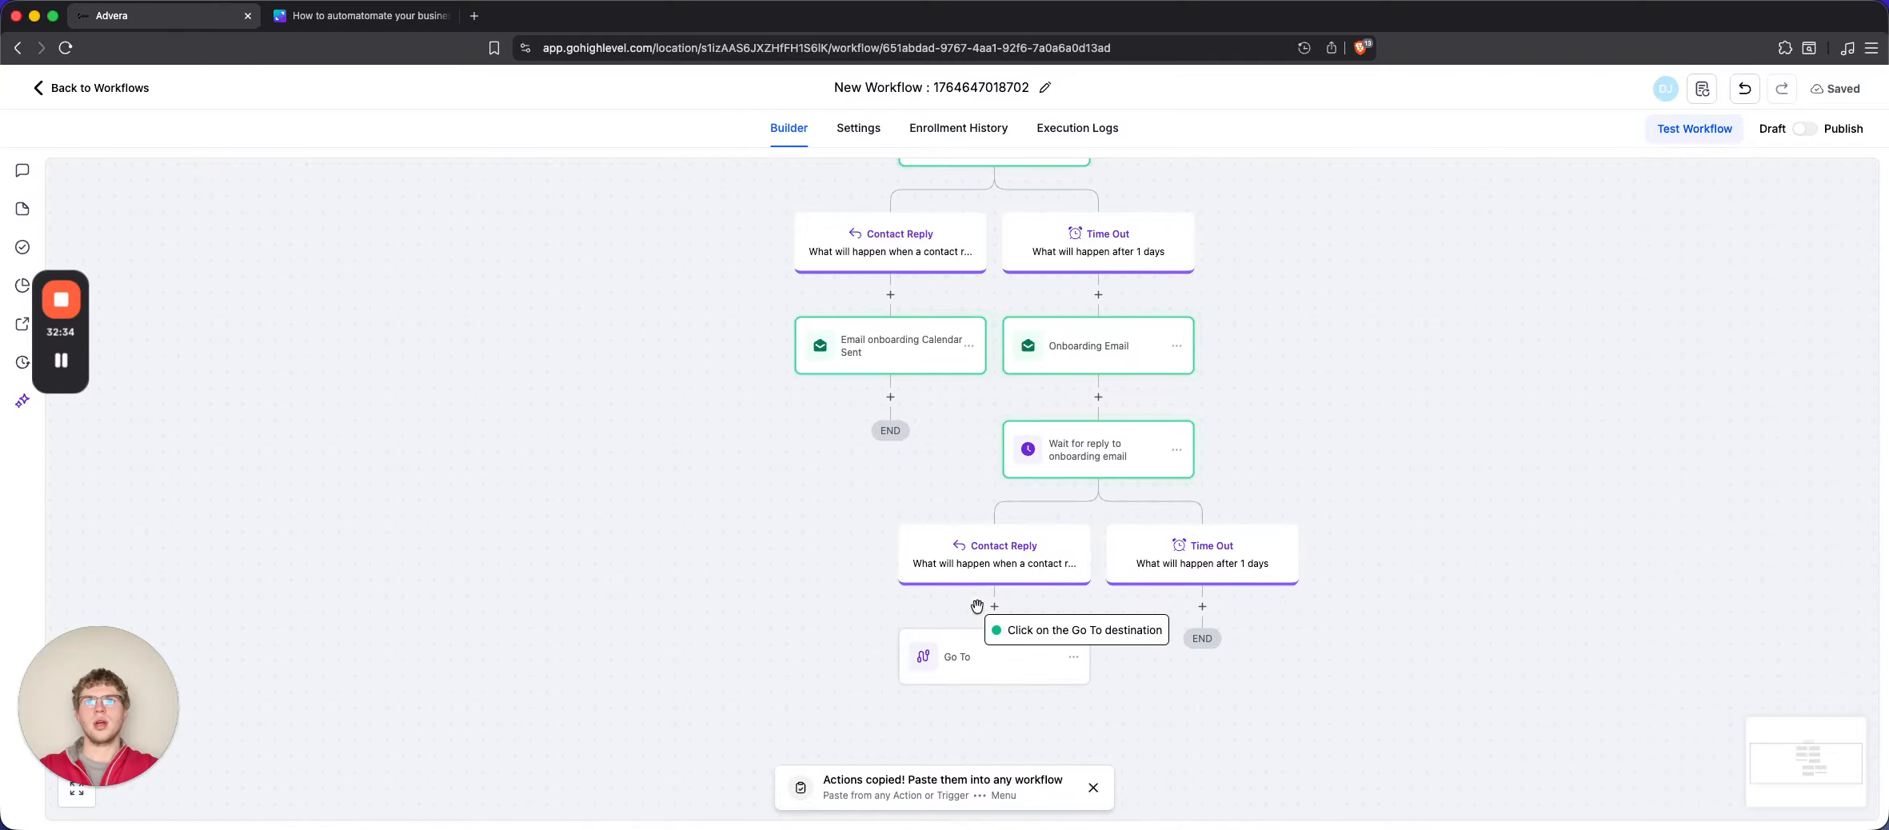
click(879, 343)
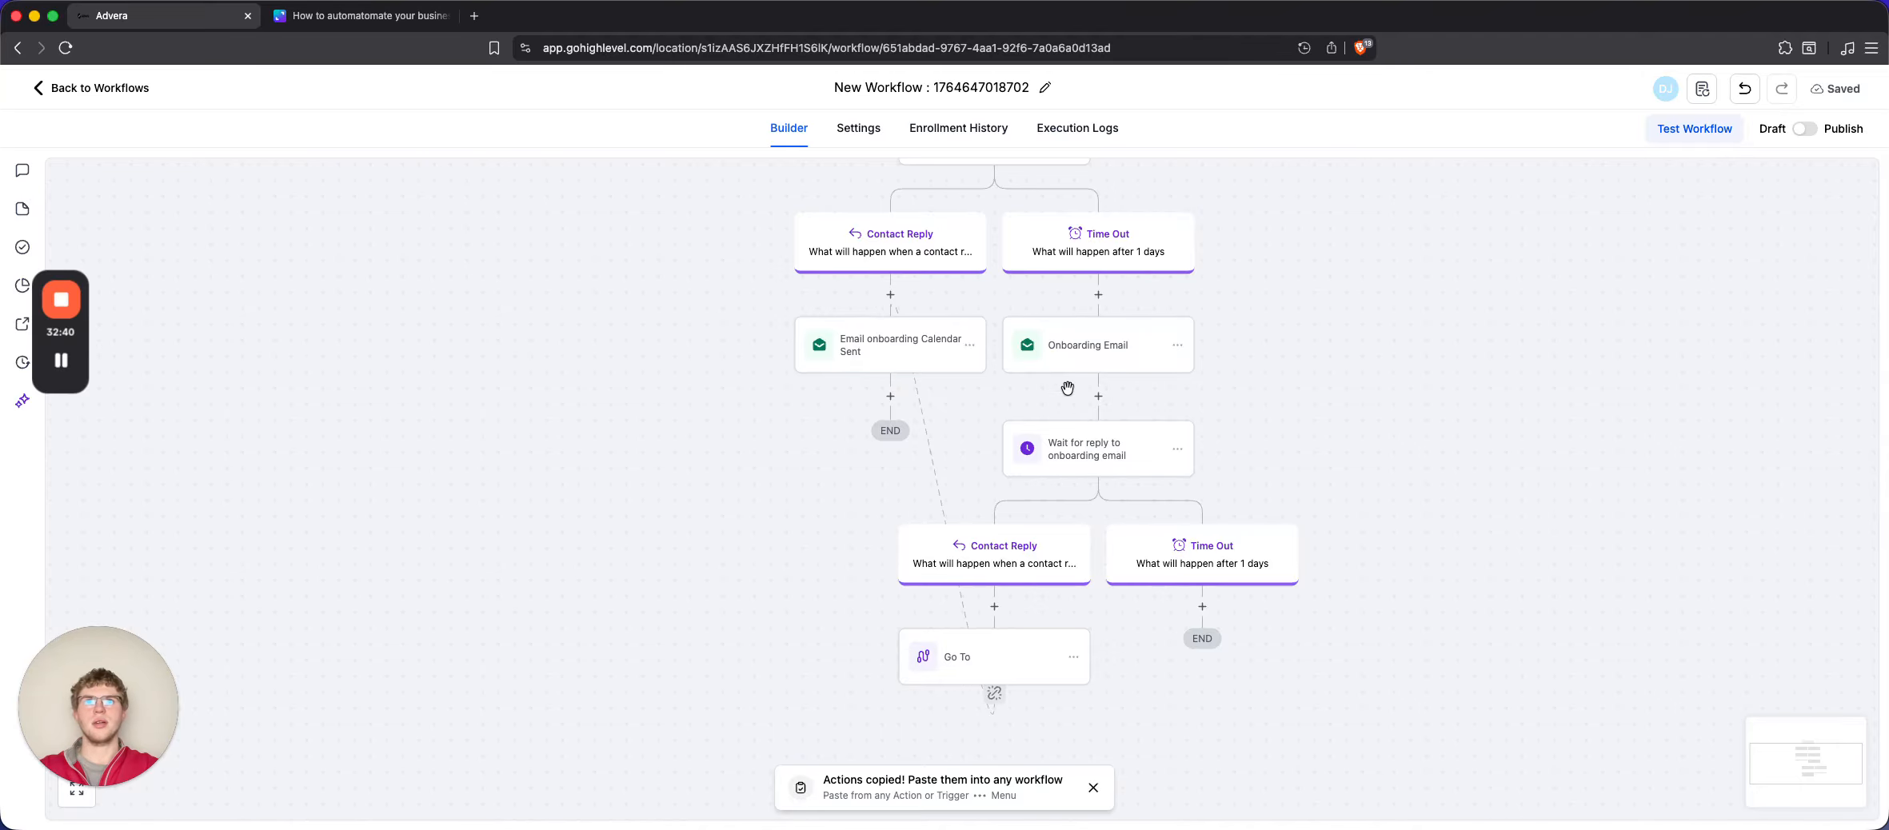
Copy only the Onboarding Email action and paste it below the second wait's Time Out branch
click(1177, 345)
click(1296, 413)
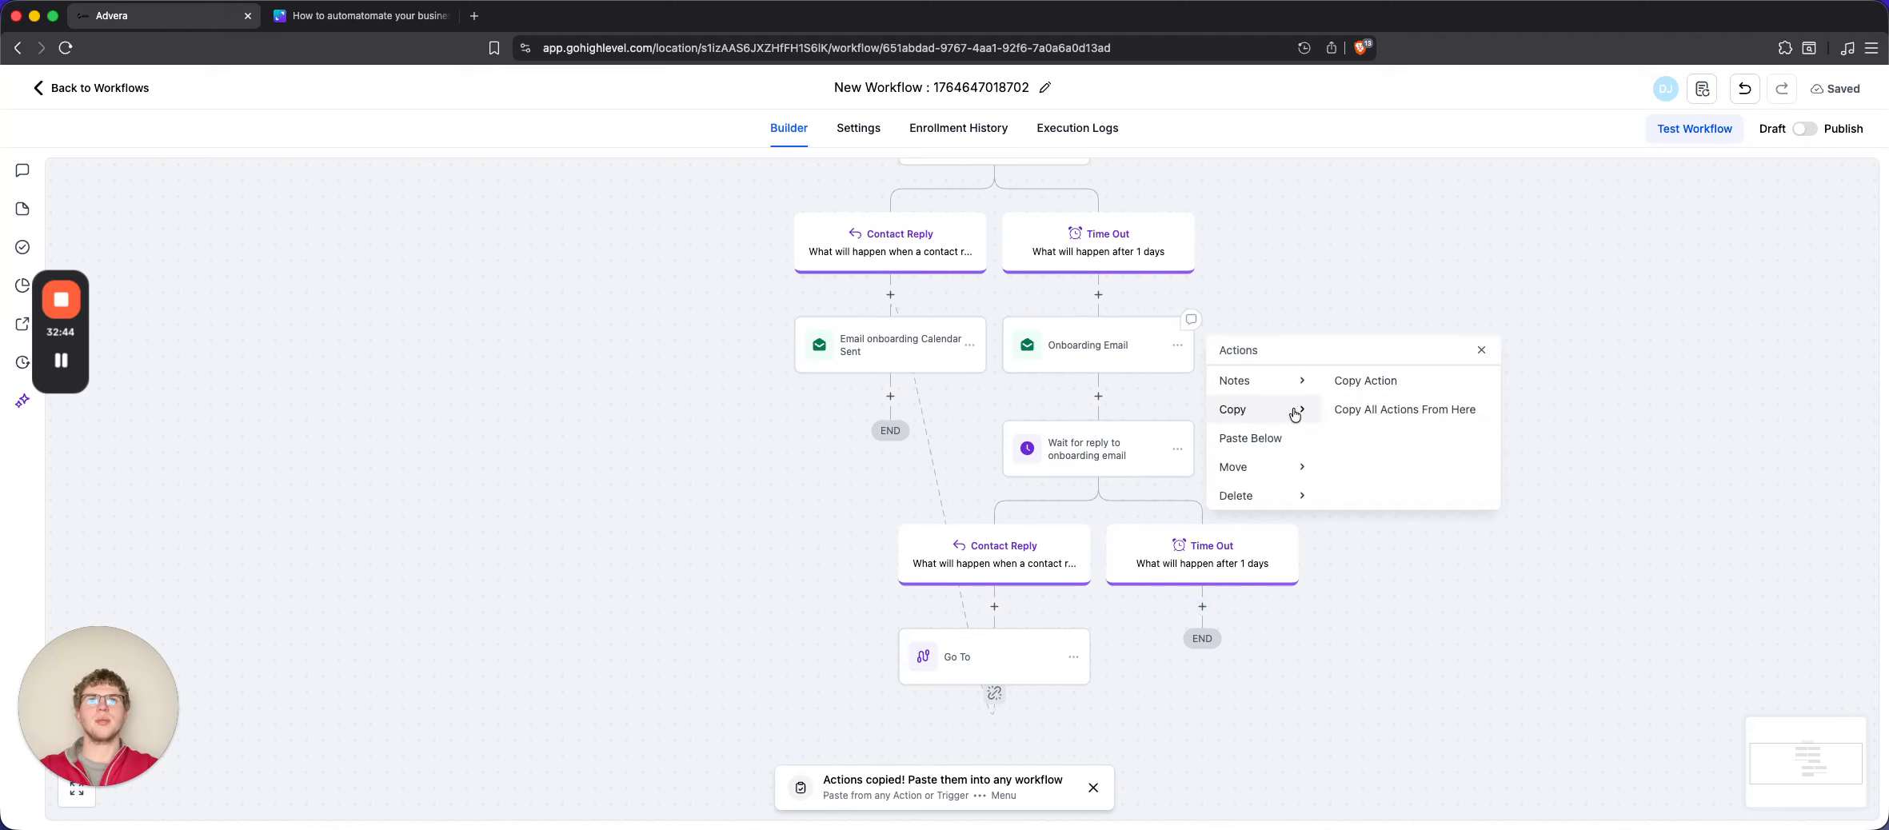
click(1406, 390)
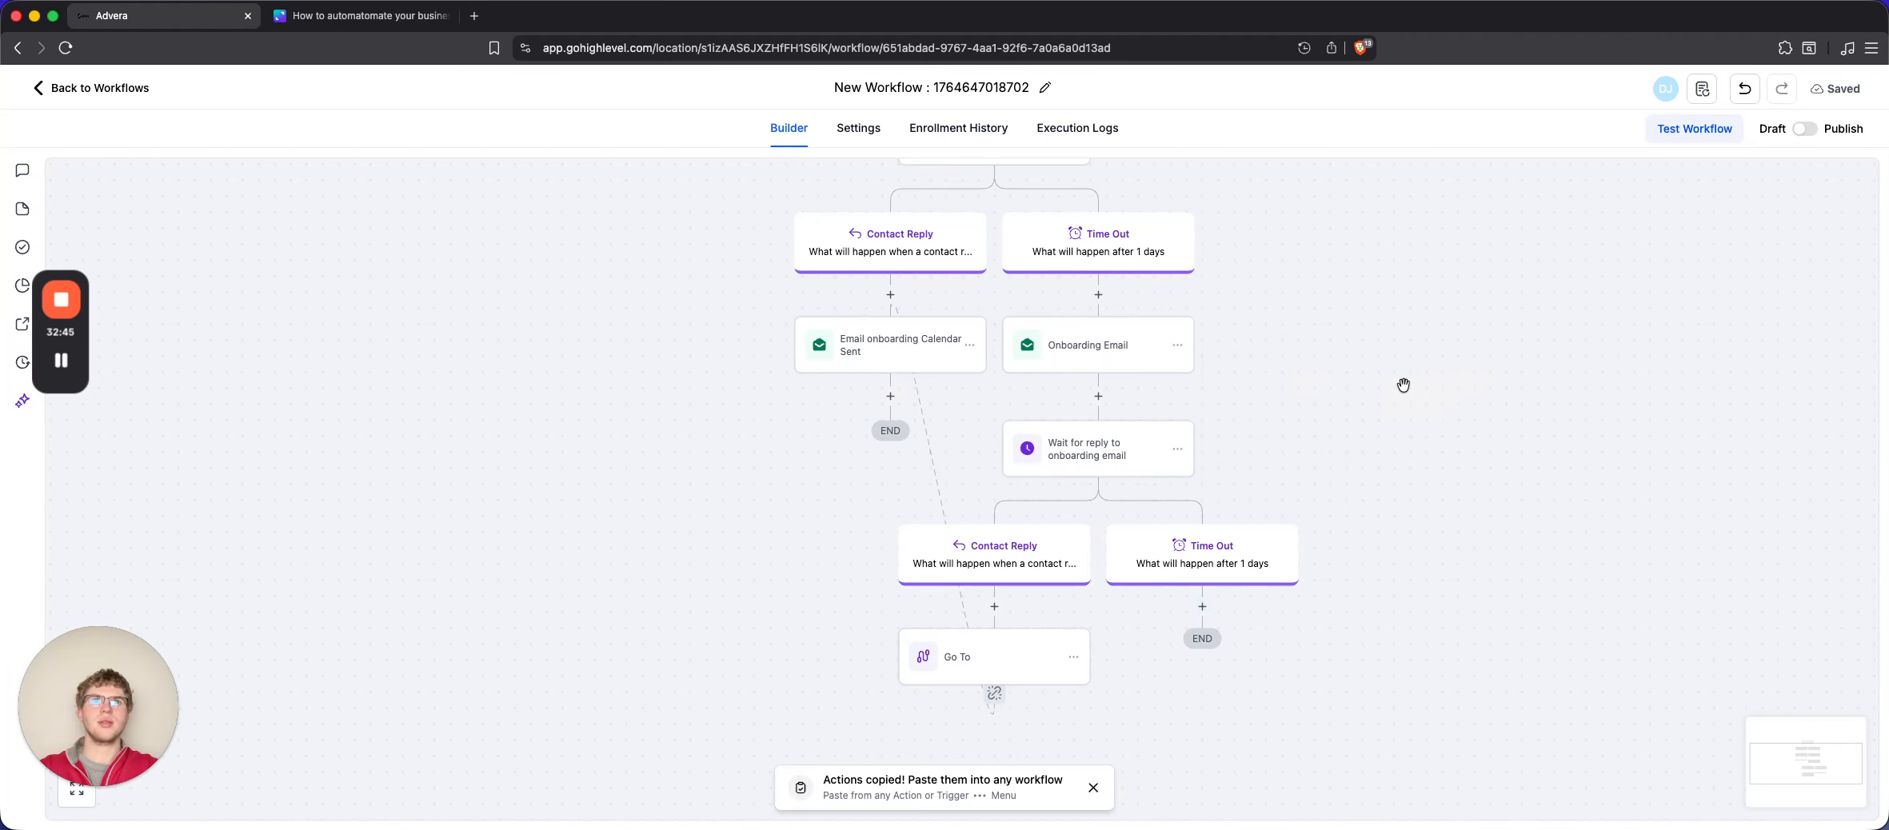
click(1230, 607)
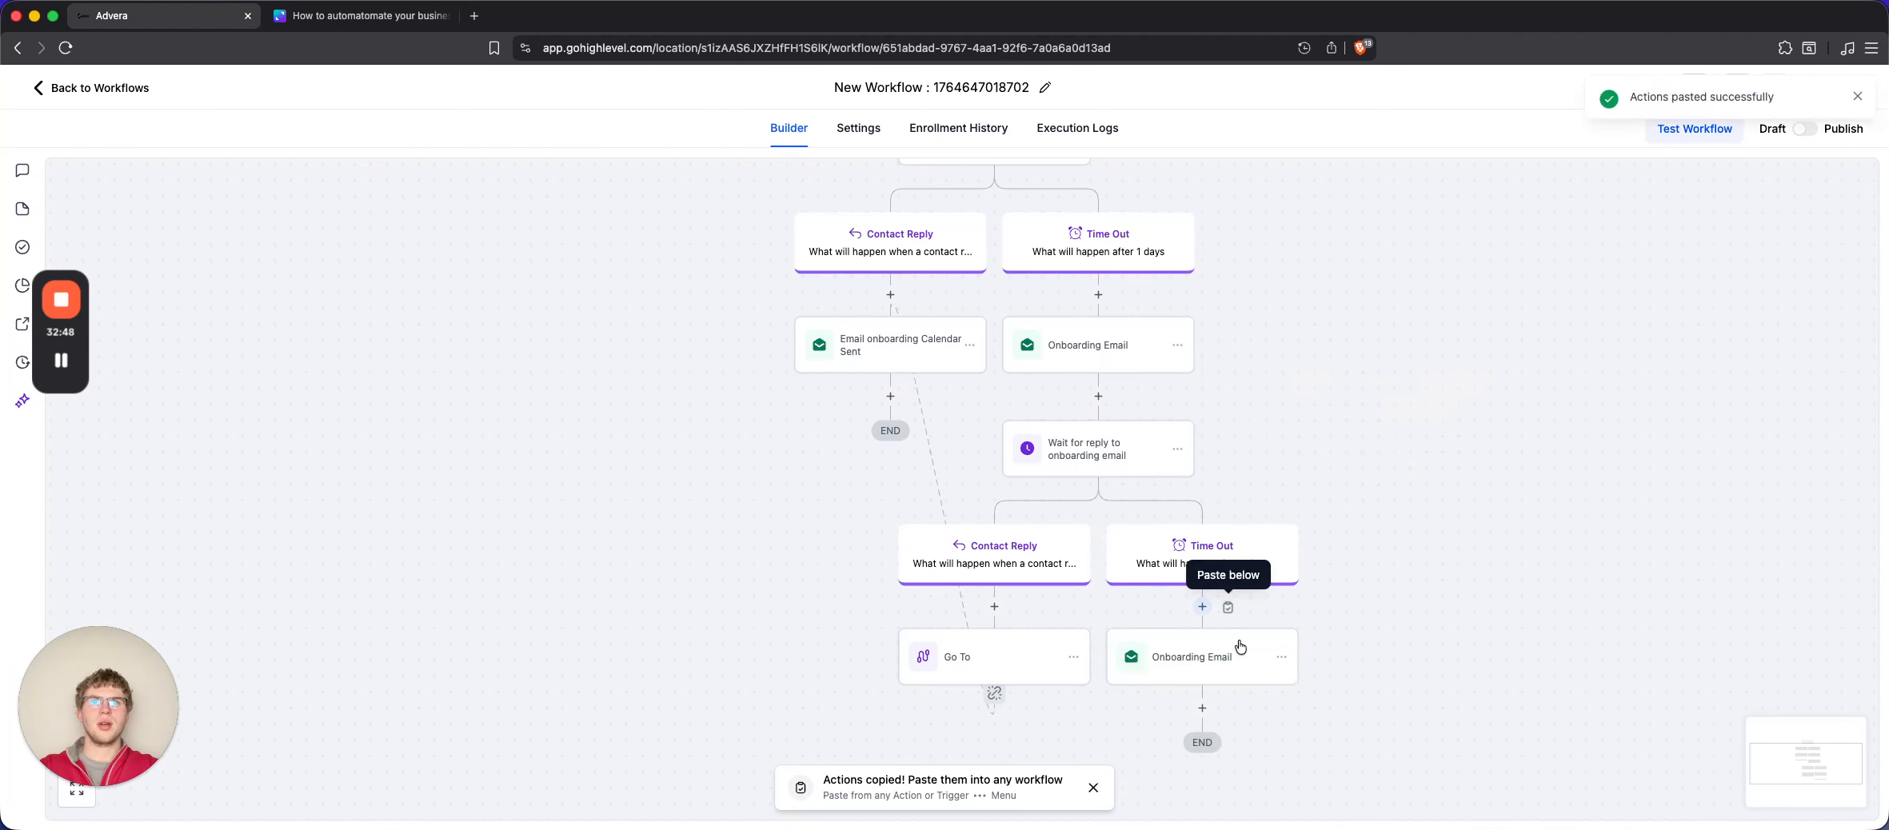
Add a Send SMS action below the second Time Out branch's Onboarding Email and begin its message with "Hey {{contact.first_name}}"
click(1204, 709)
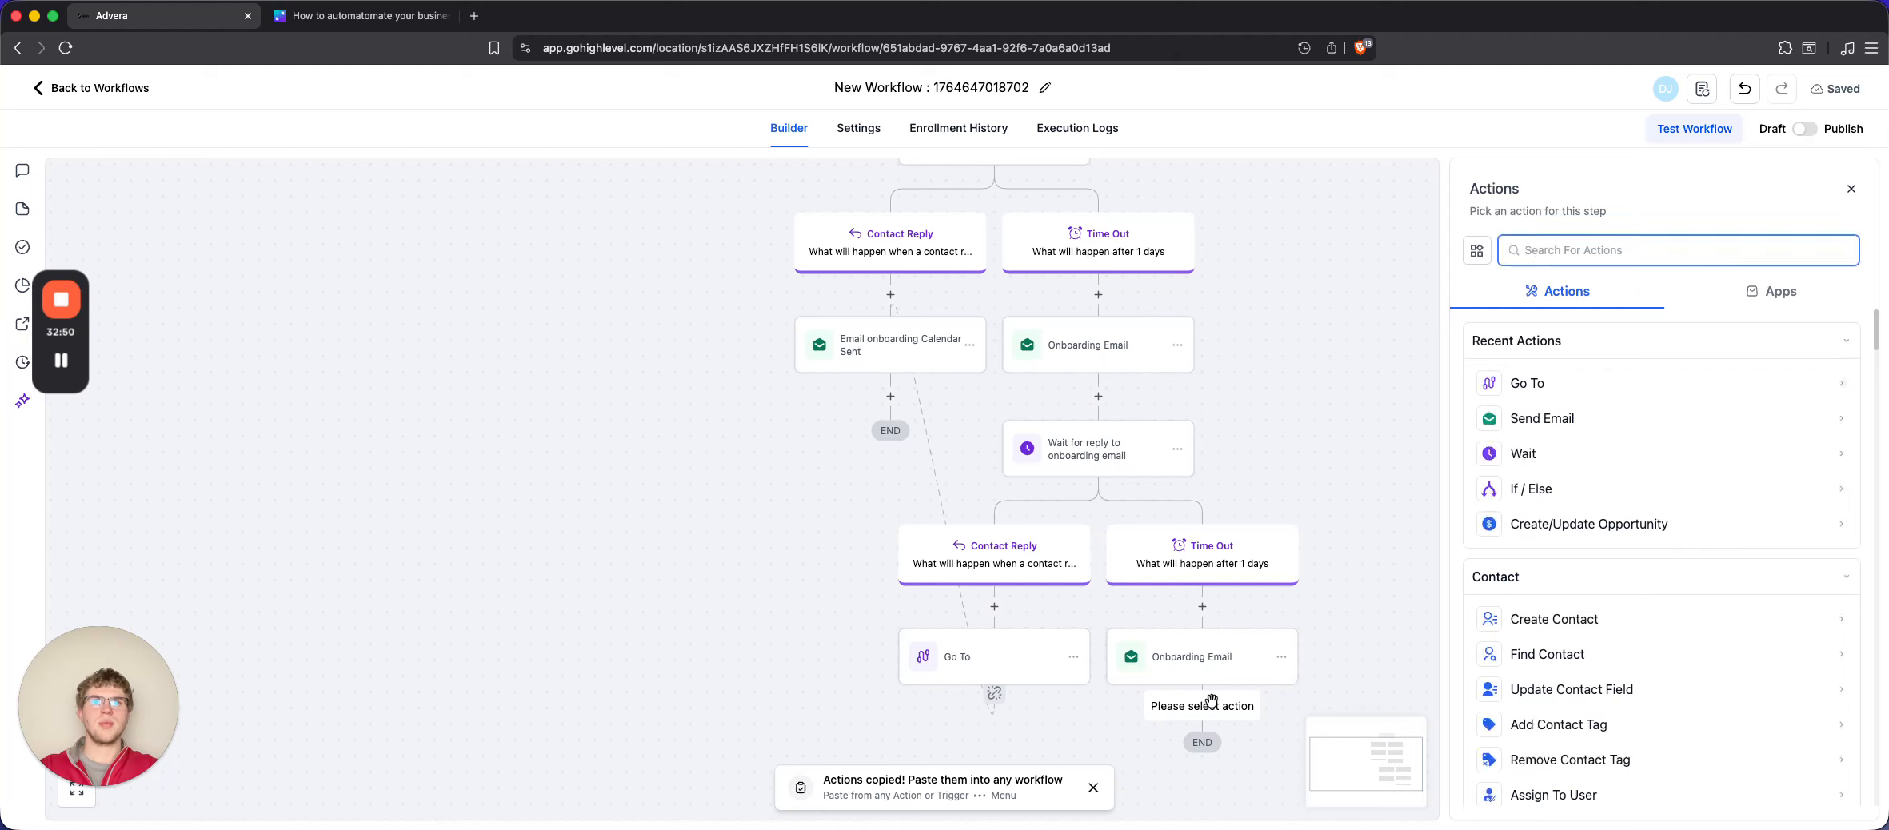
text(sms)
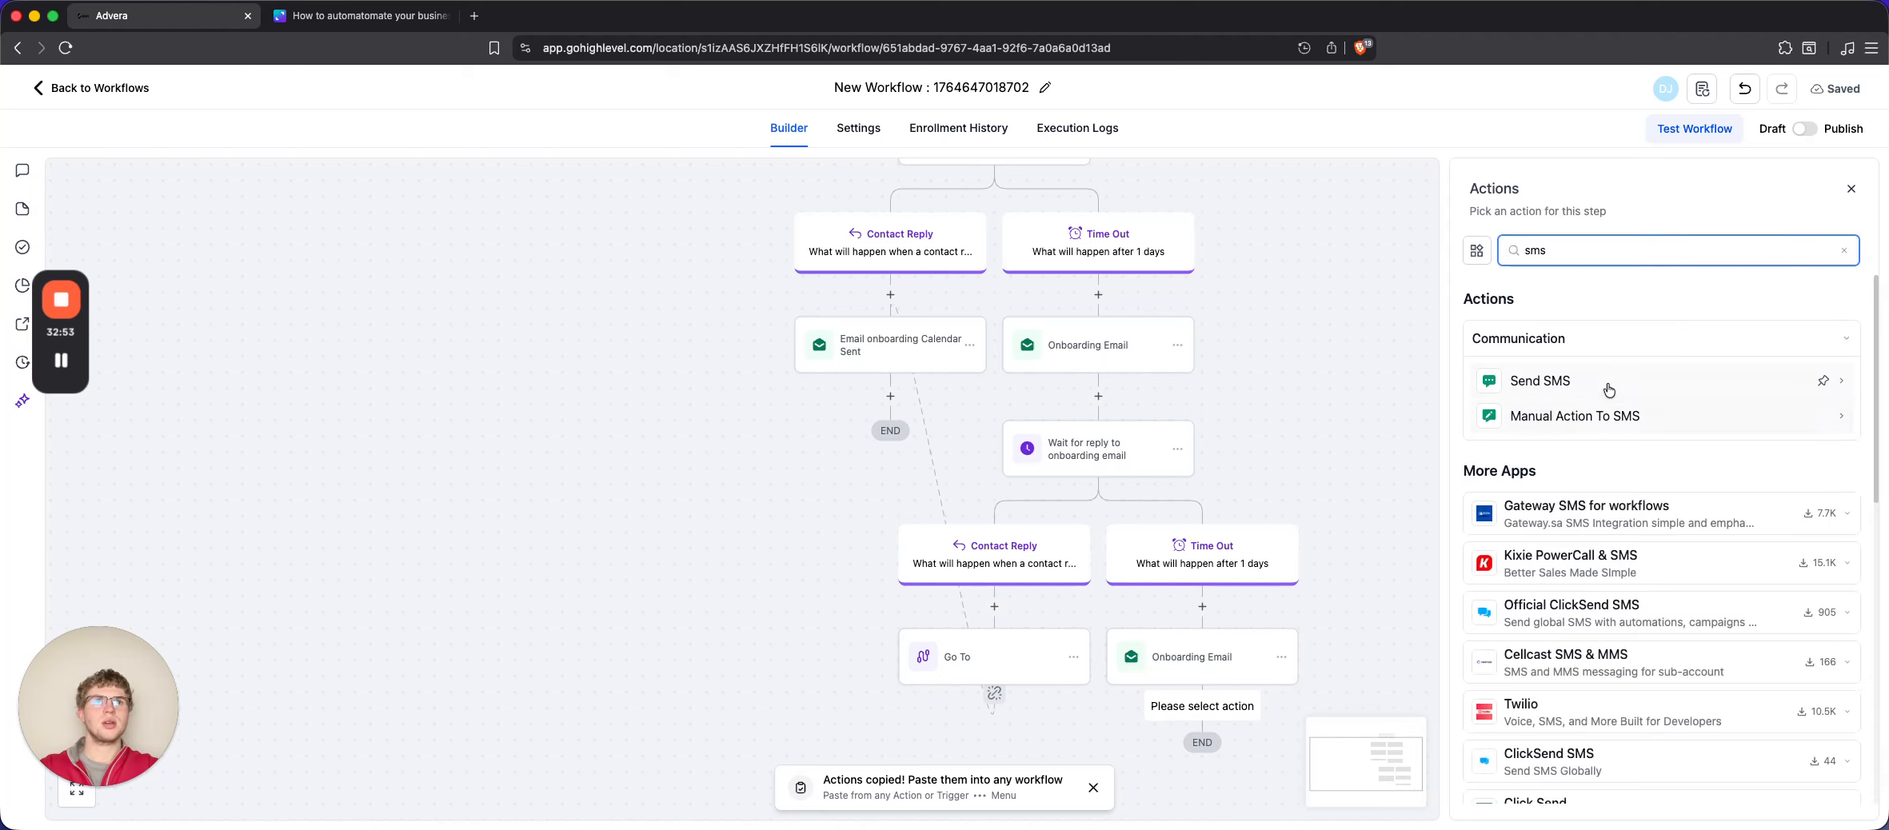
click(1609, 390)
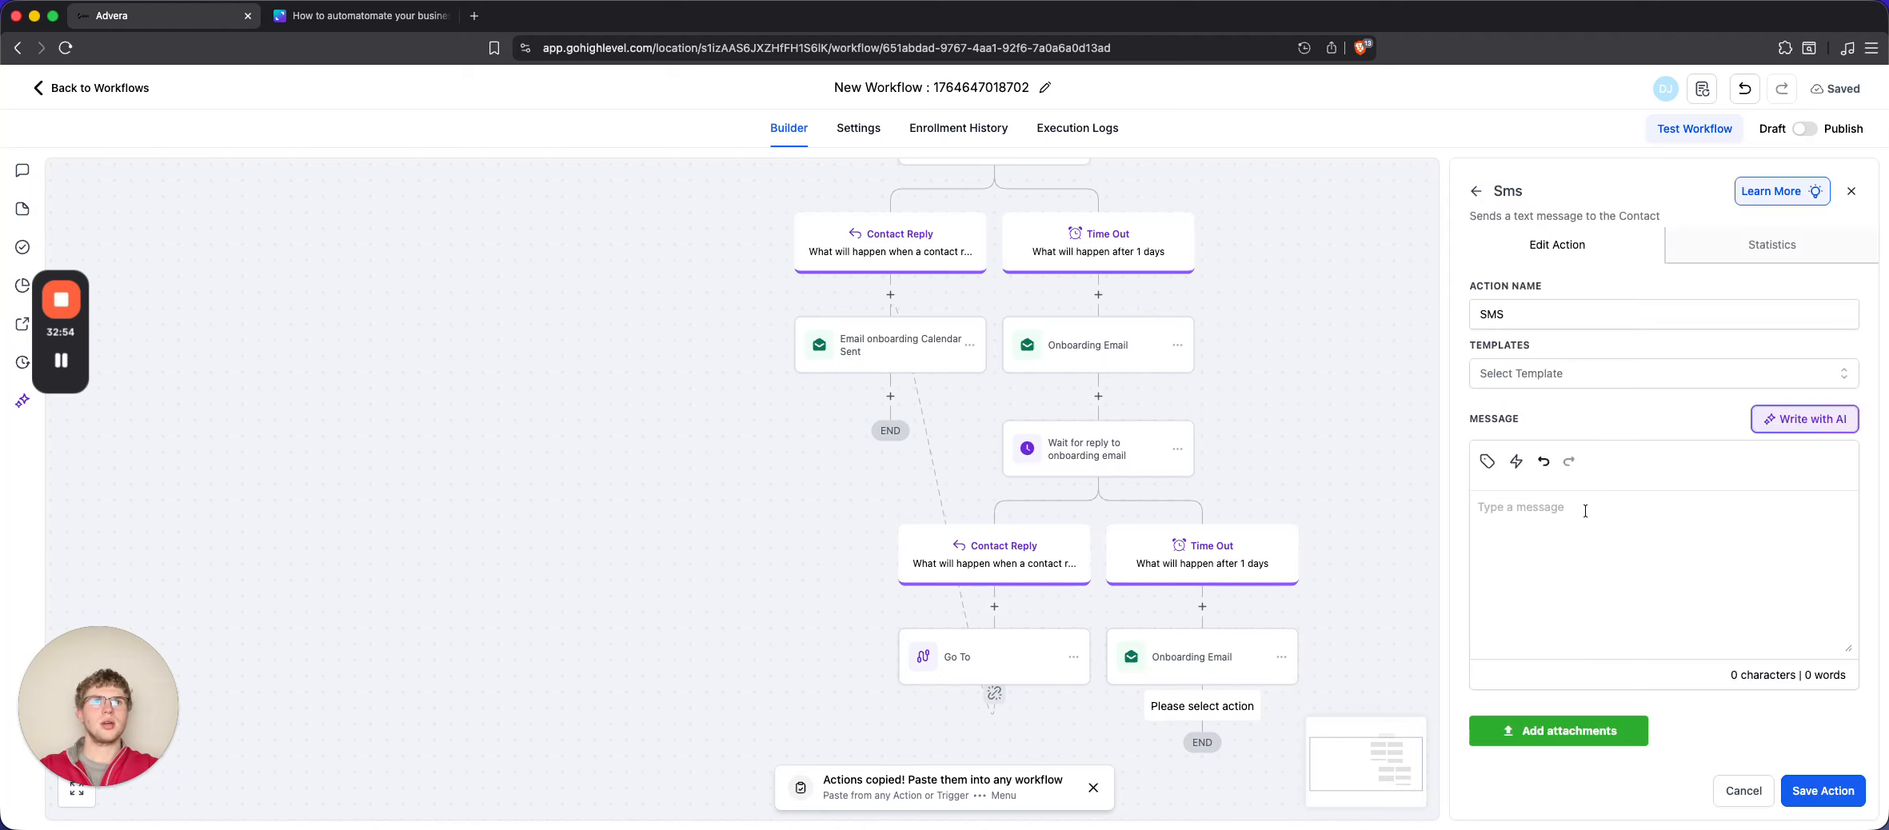
text(Hey)
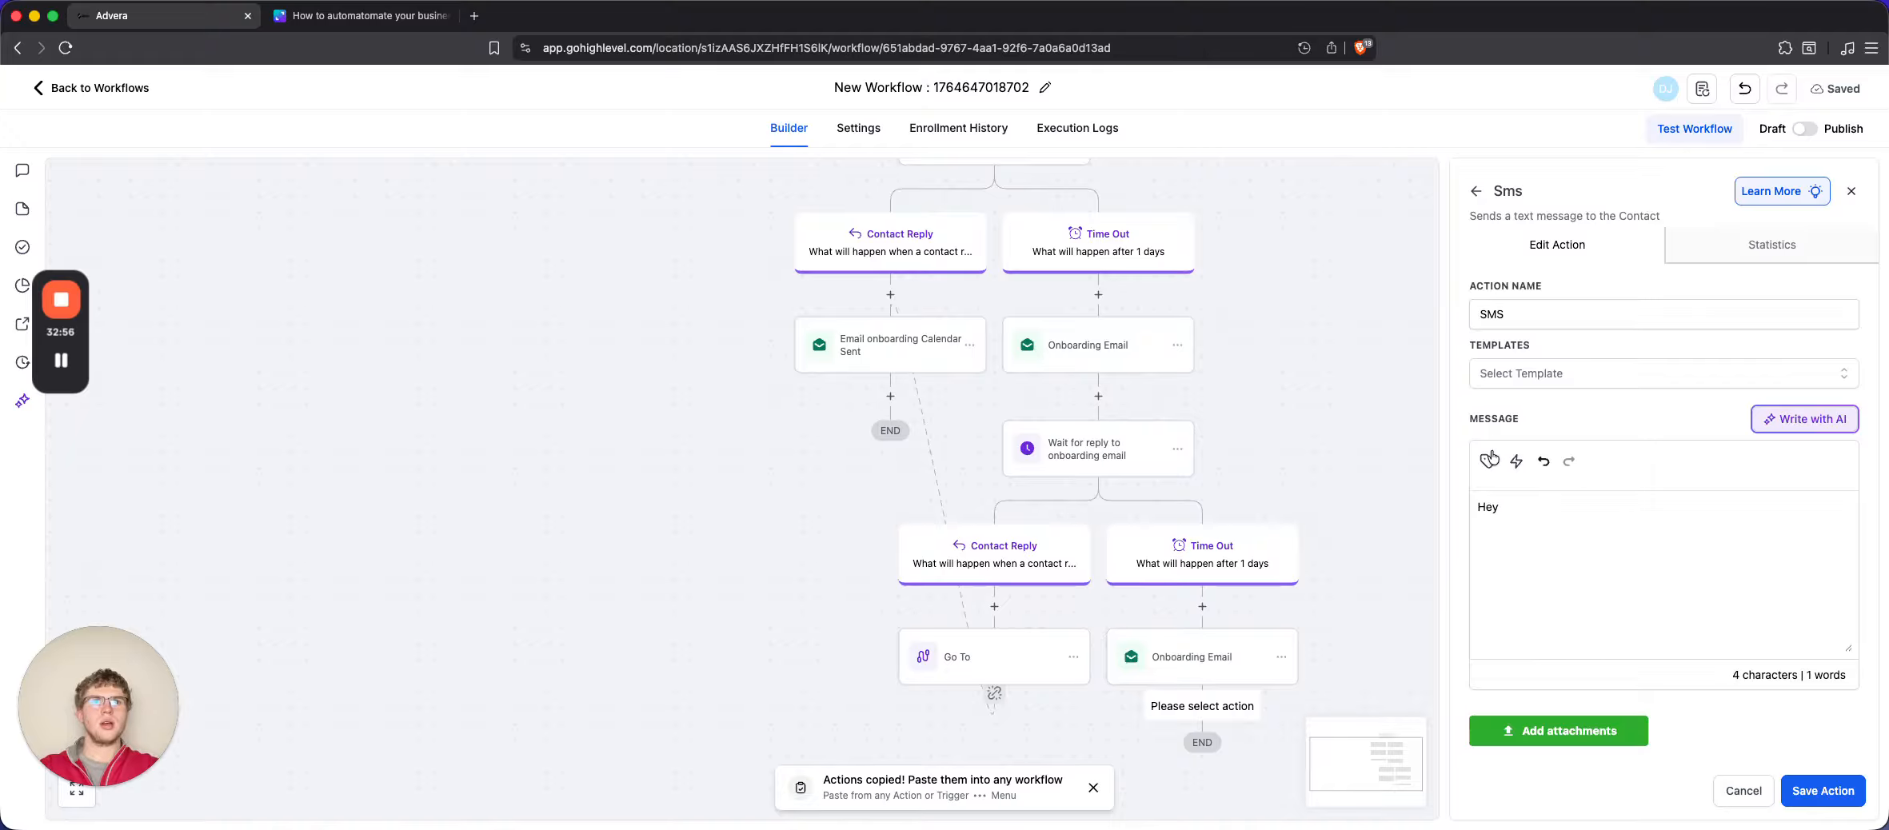
click(1490, 458)
click(1347, 319)
click(1333, 373)
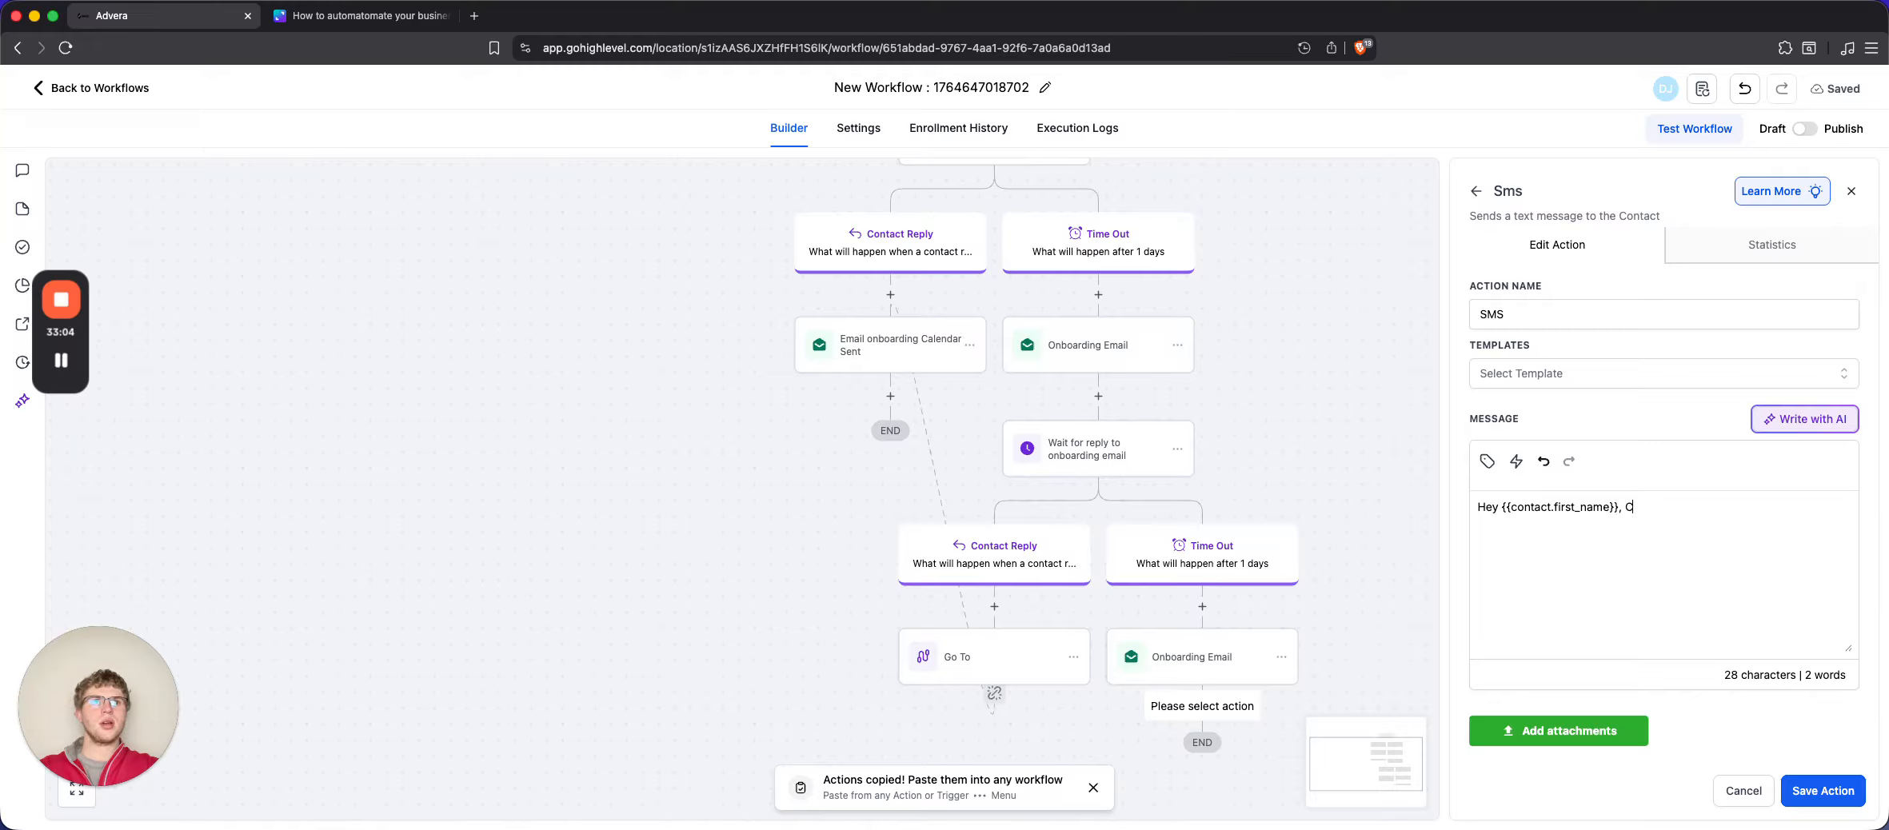
Continue the SMS with ", Clara Team here. We have sent you an onboarding email, check it out when you get a chance."
text(, Clara Team here. We hav)
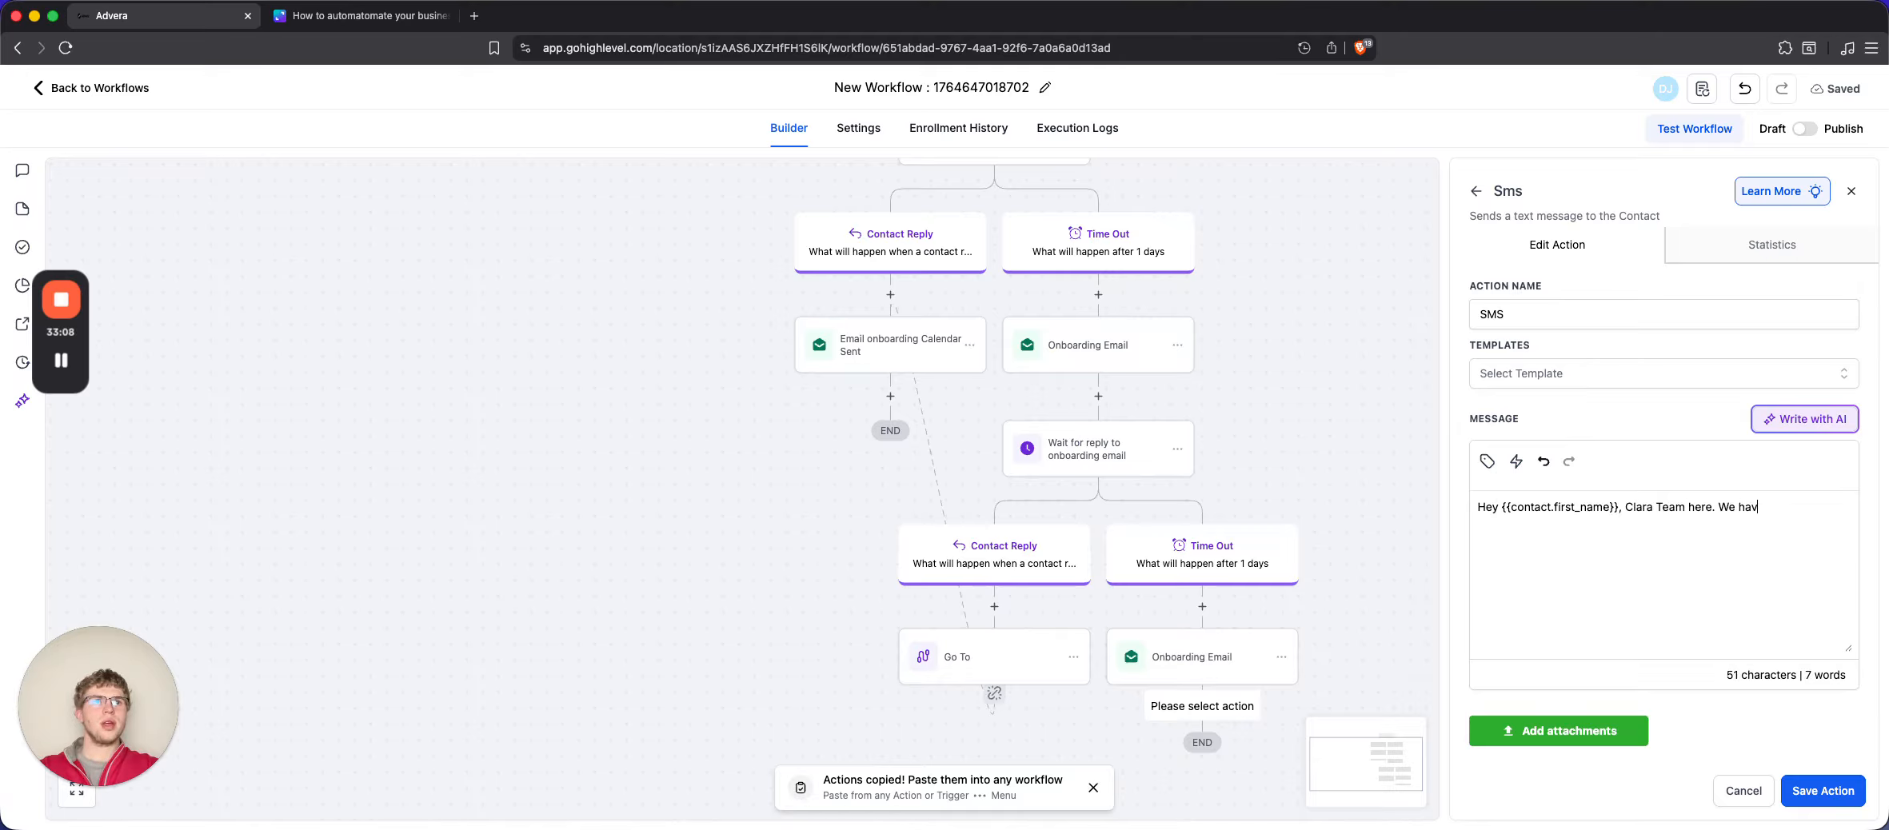
text(e sent you an onboarding email, che)
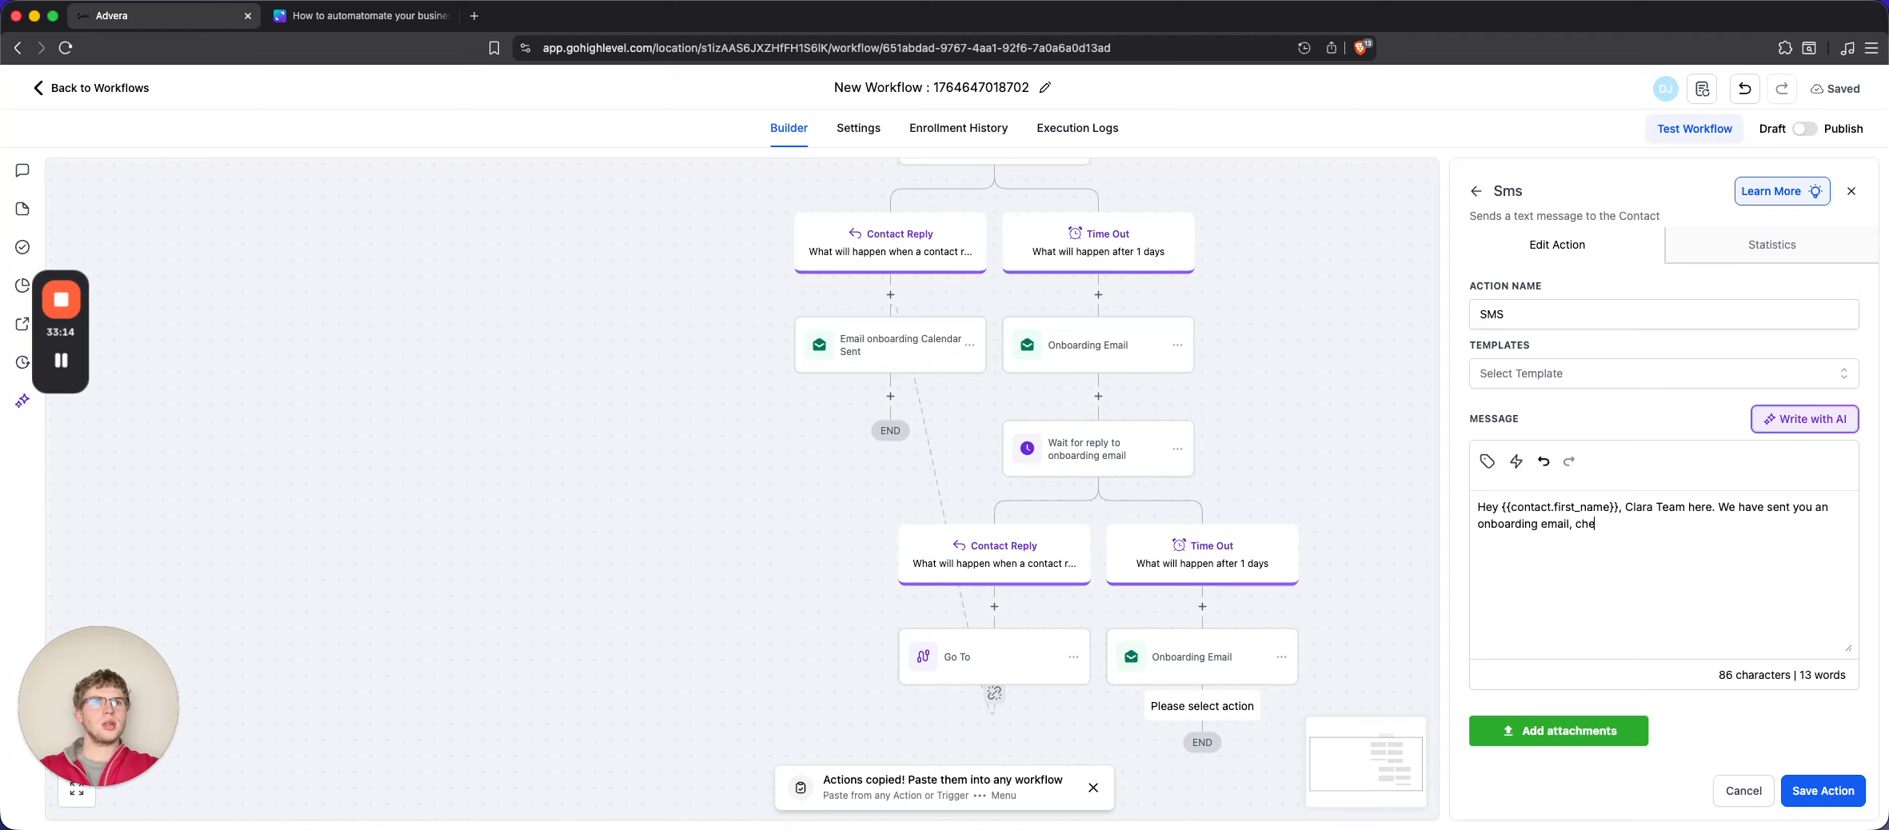
text(ck it out when y)
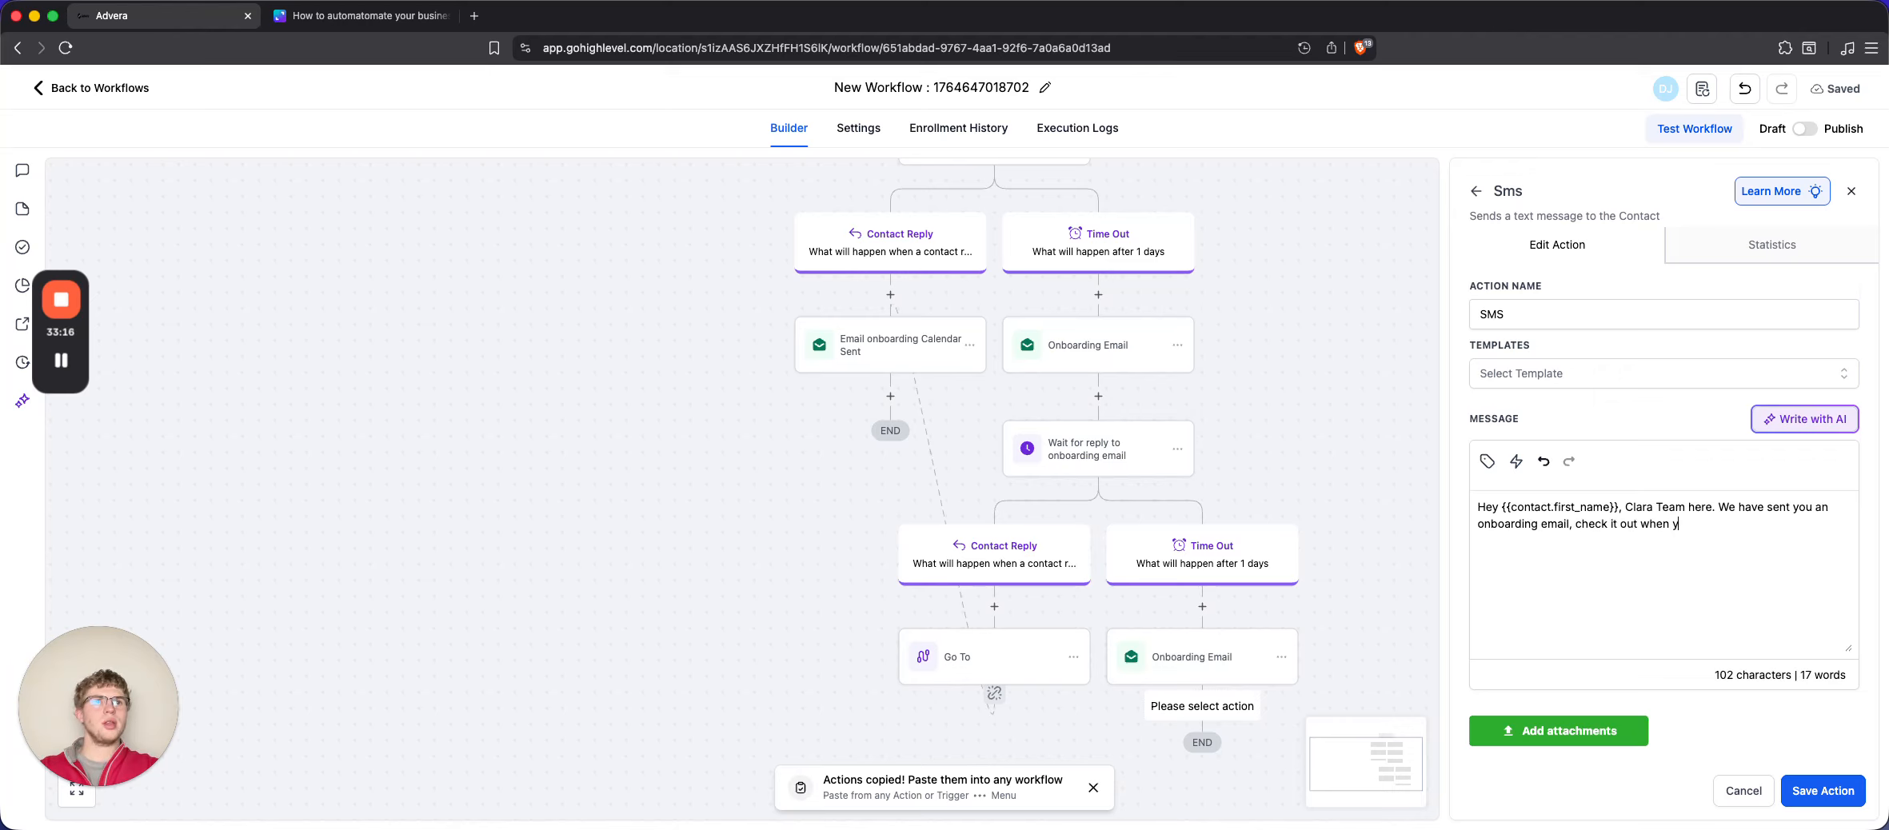
text(ou get a chance.)
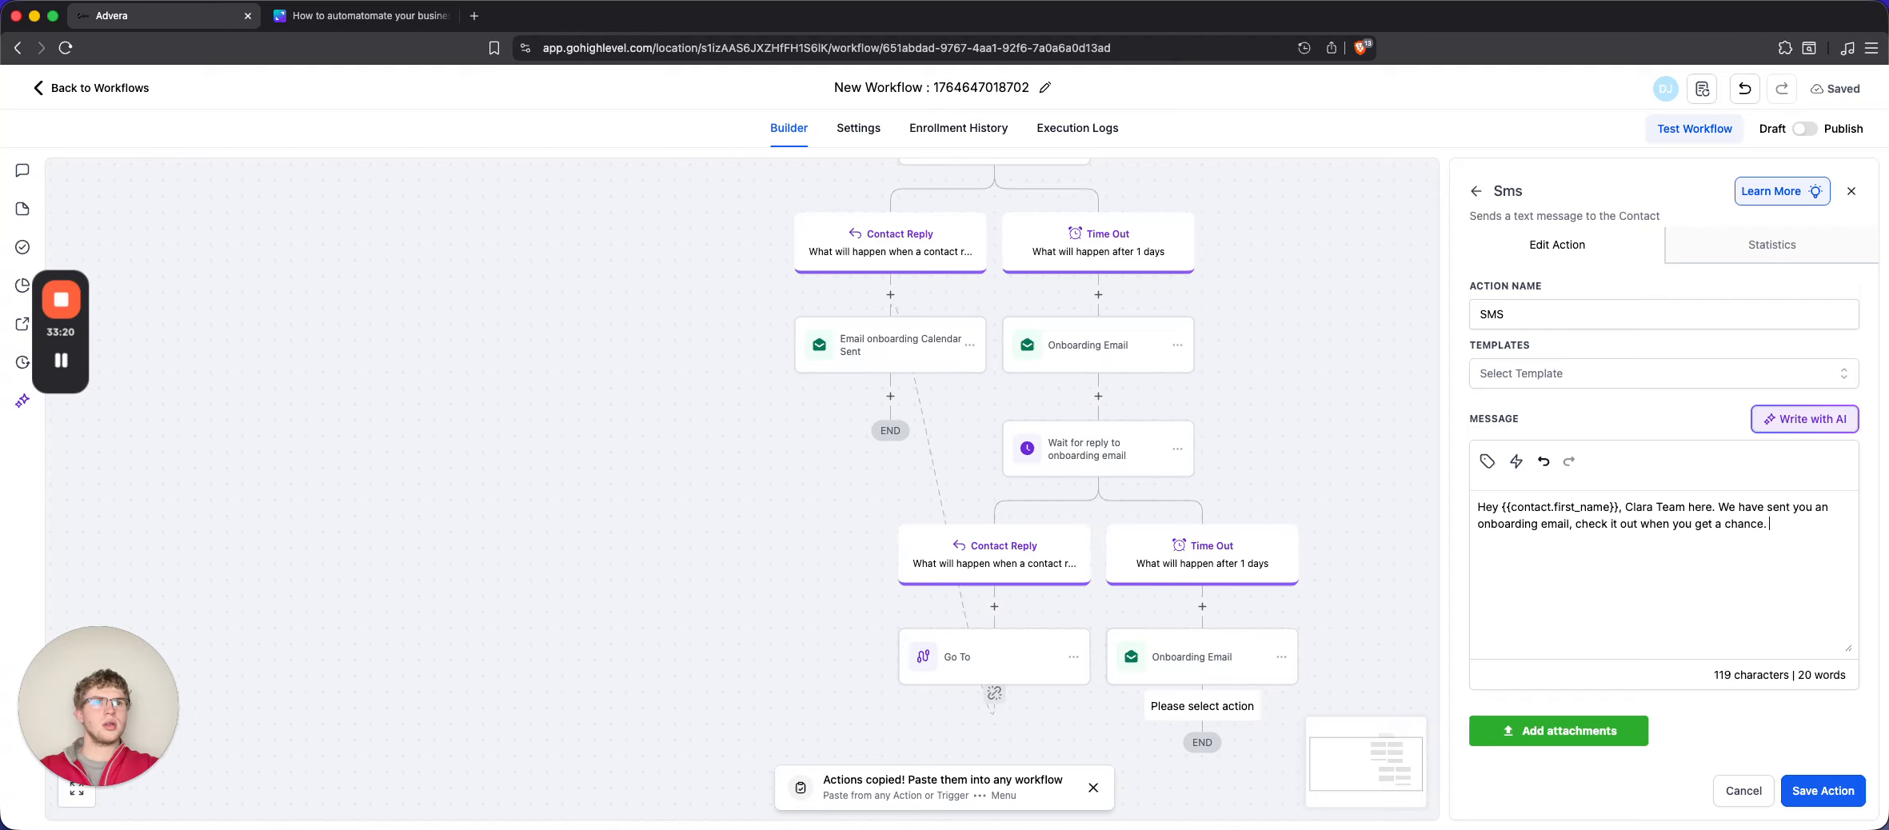
End the SMS message with the sentence "We look forward to hearing from you :)"
text( We look forwa)
key(BackSpace)
text(ward to hea)
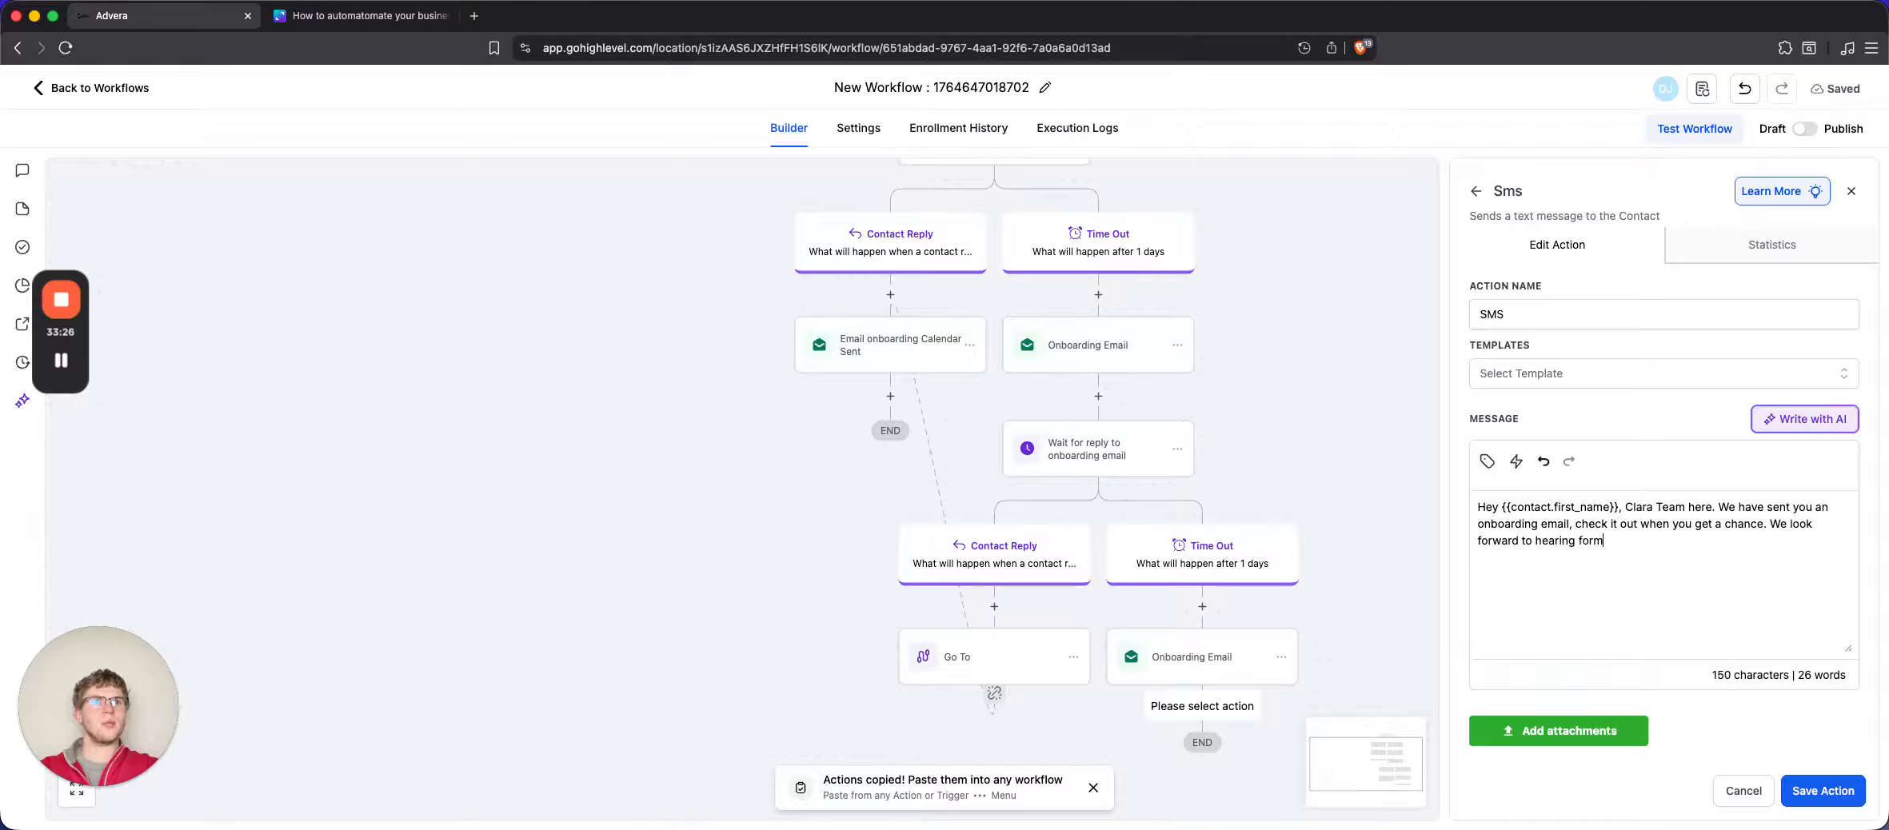
text(ring from you :)
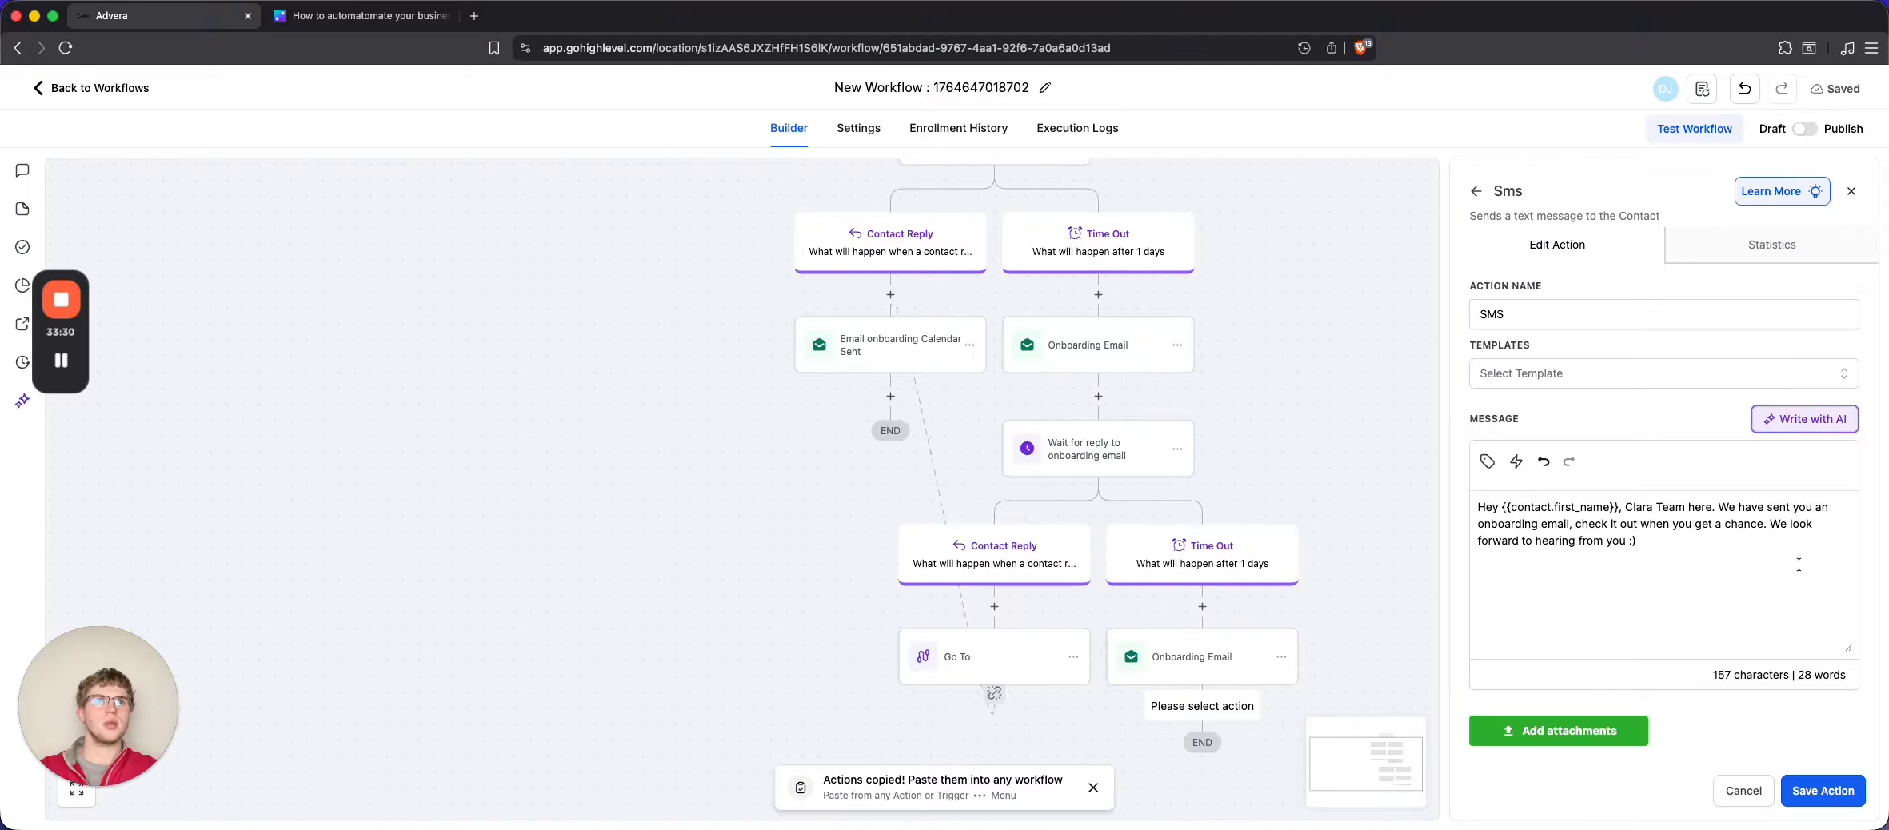
Name the SMS action "Onboarding Reminder SMS" and save it
click(1478, 314)
text(O)
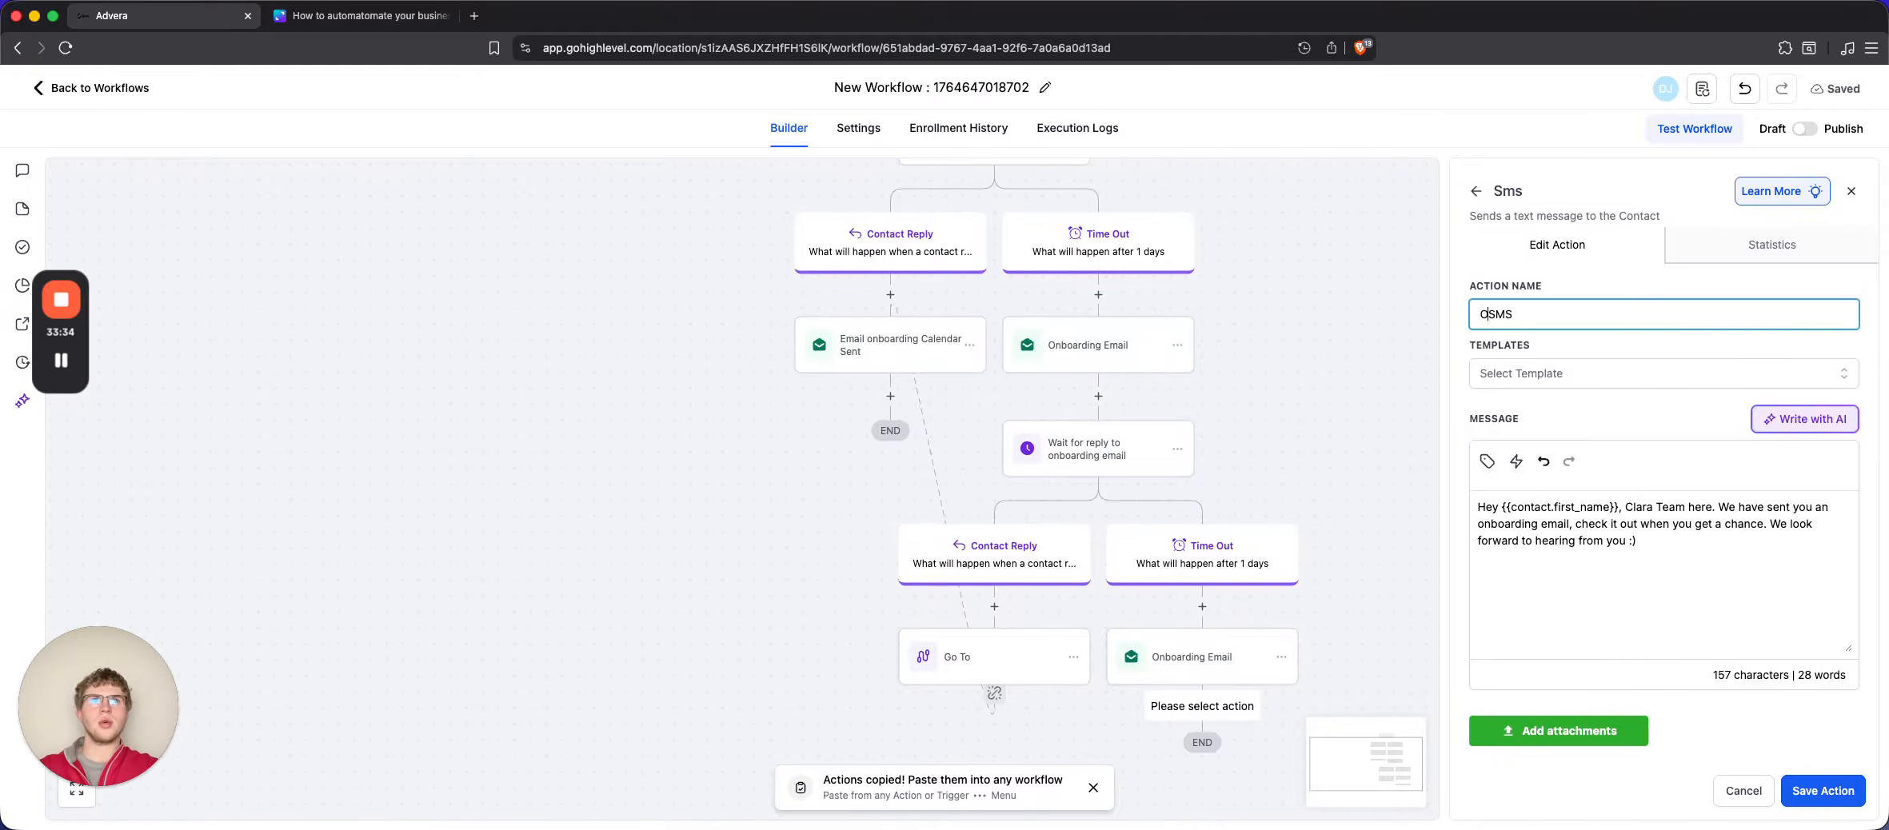
text(nboarding)
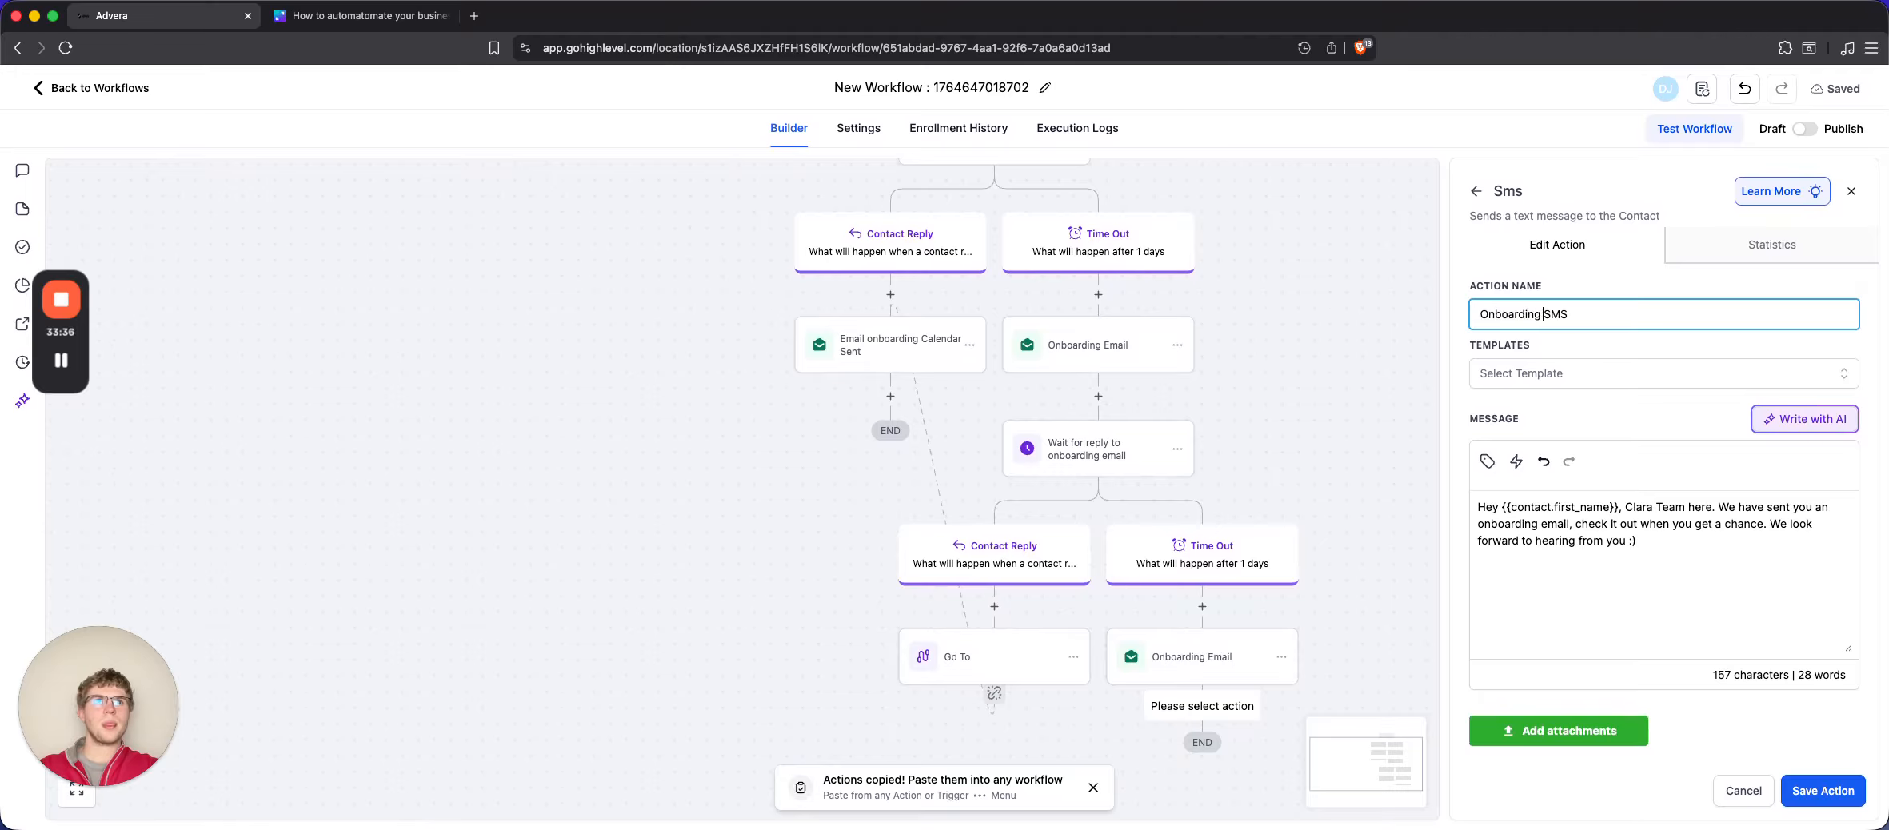
text( Reminder)
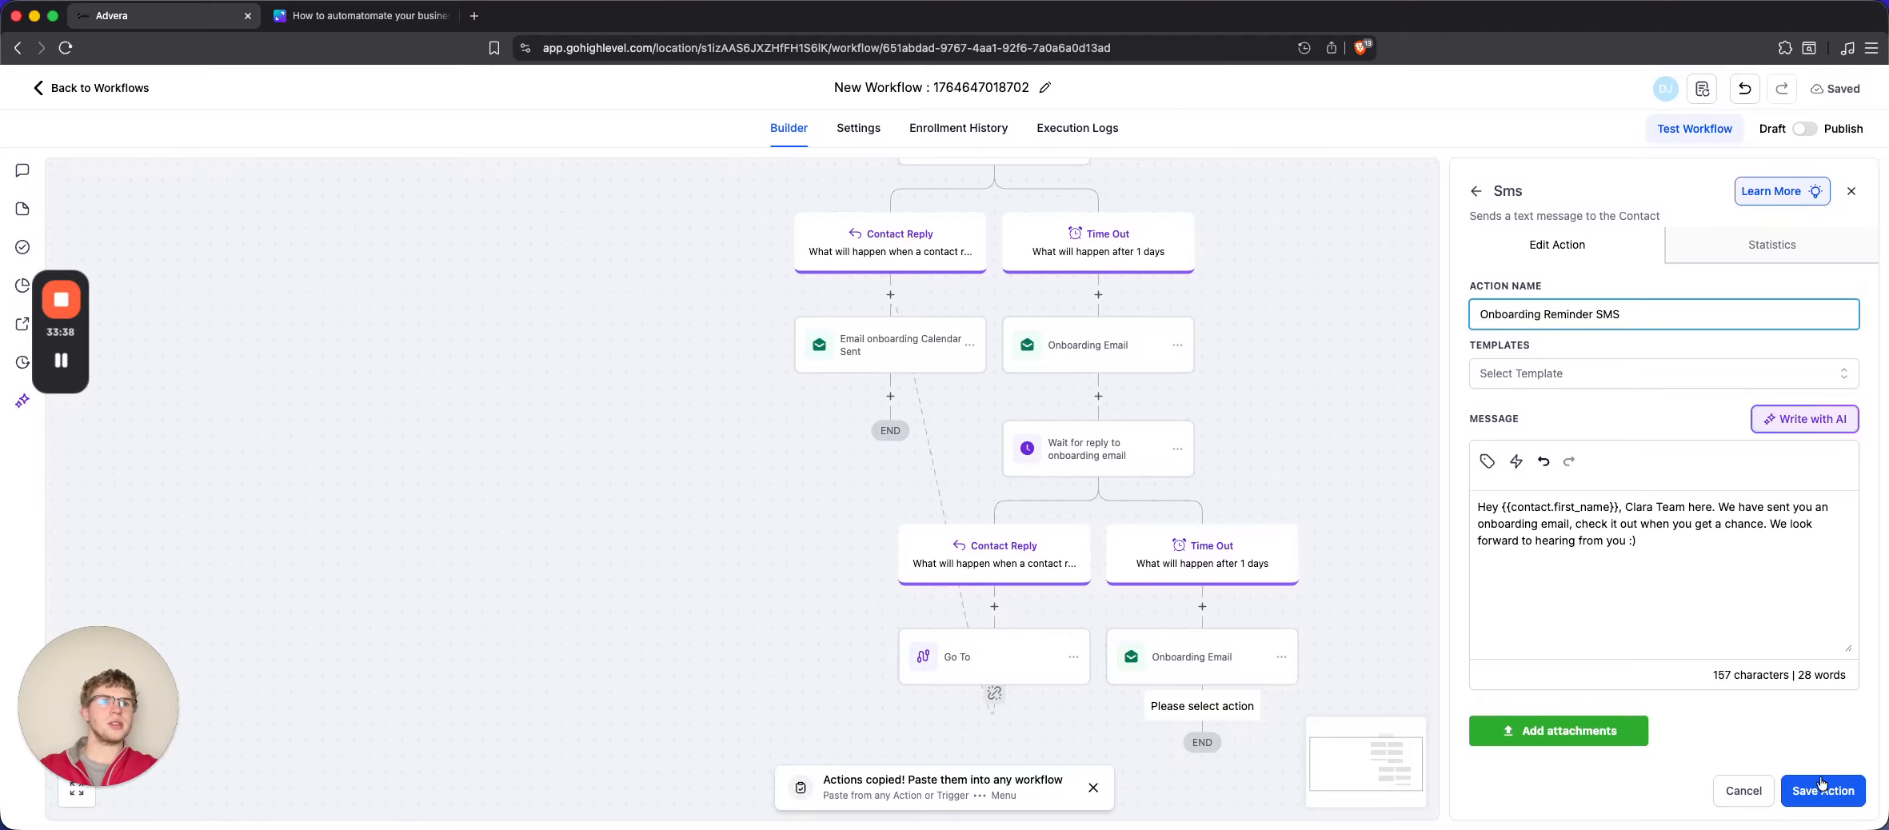
click(1823, 790)
Copy only the second "Wait for reply to onboarding email" action and paste it below Onboarding Reminder SMS
scroll(1235, 611, down, 2)
scroll(1234, 611, down, 1)
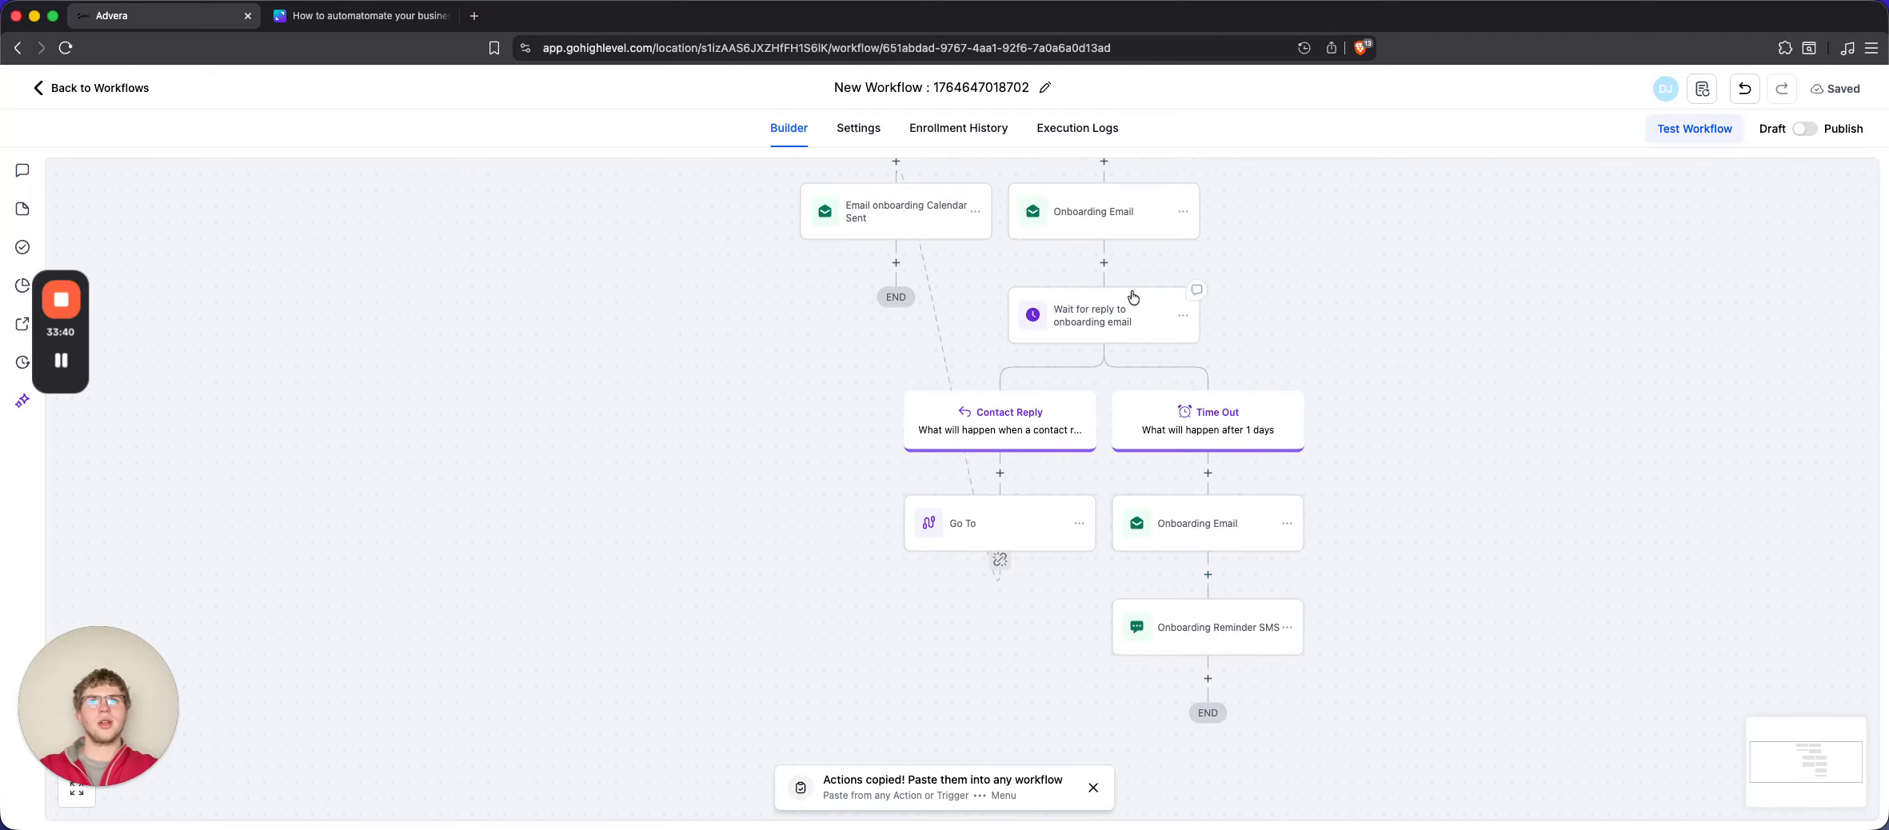
click(1183, 320)
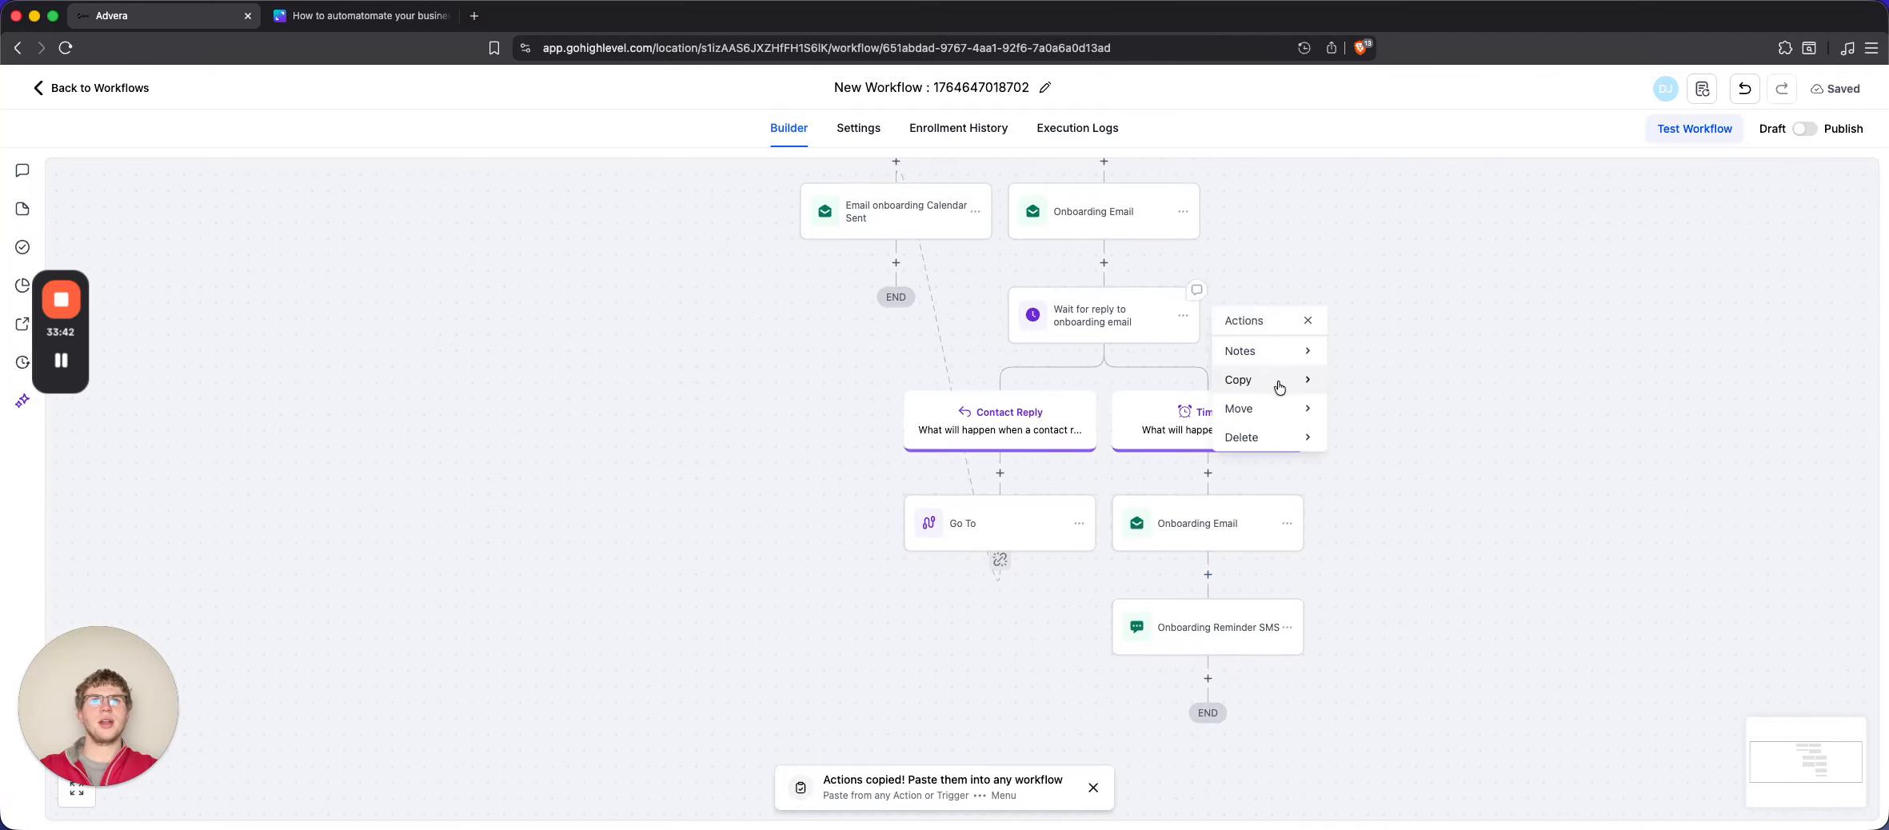
mouse_move(1294, 383)
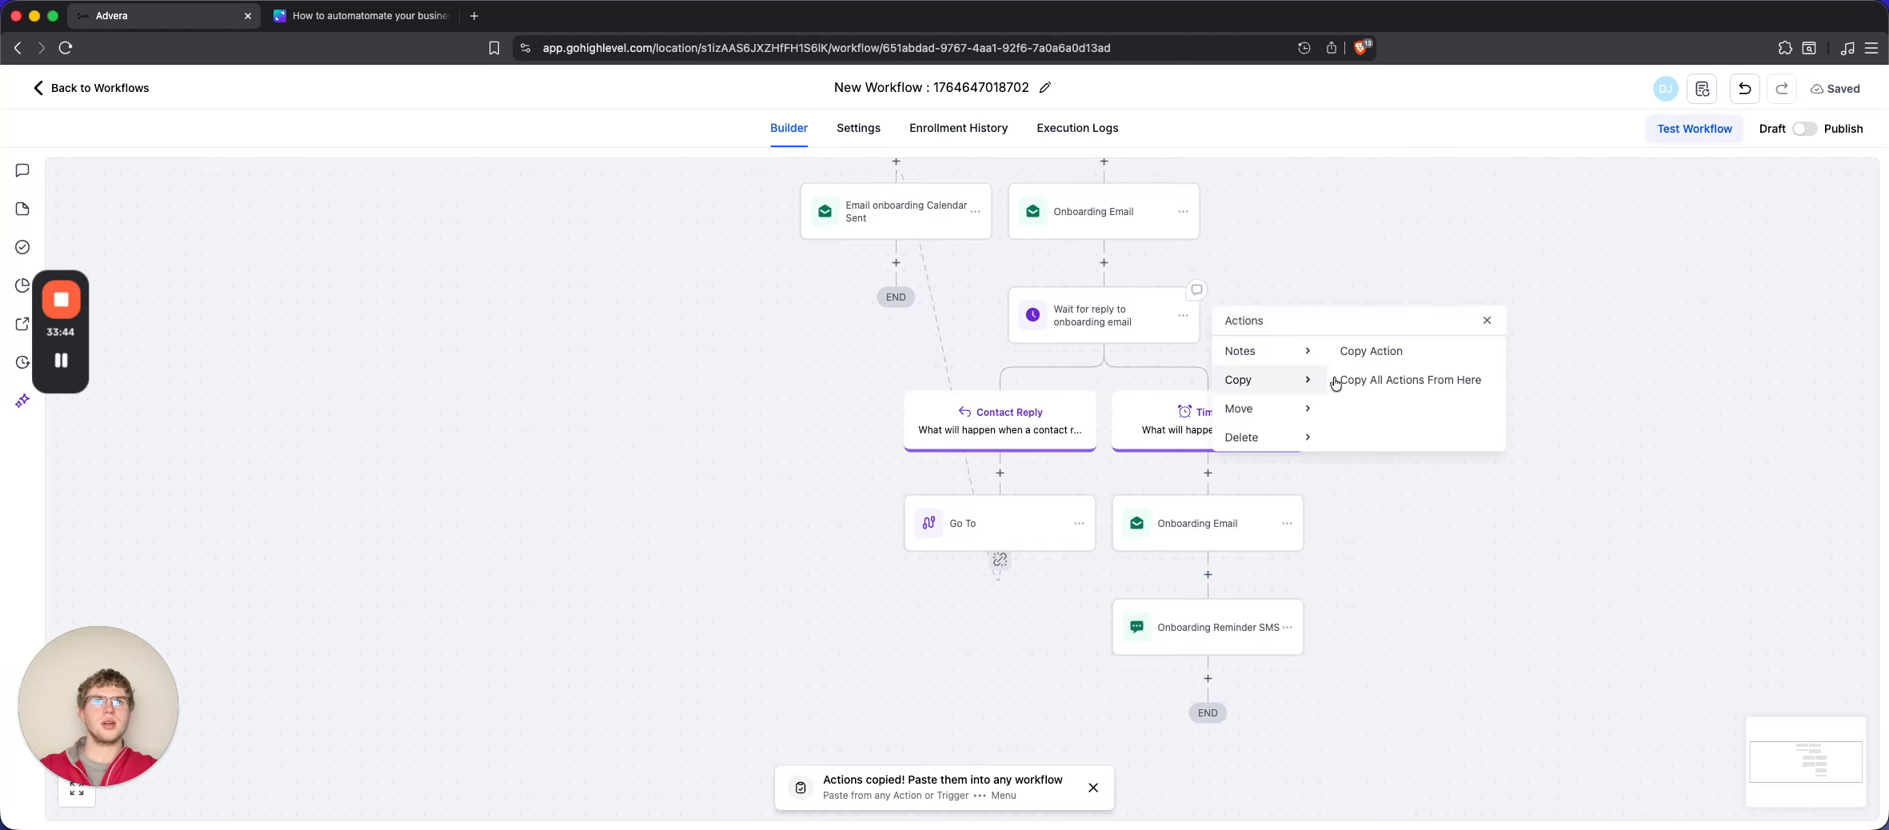
click(1425, 353)
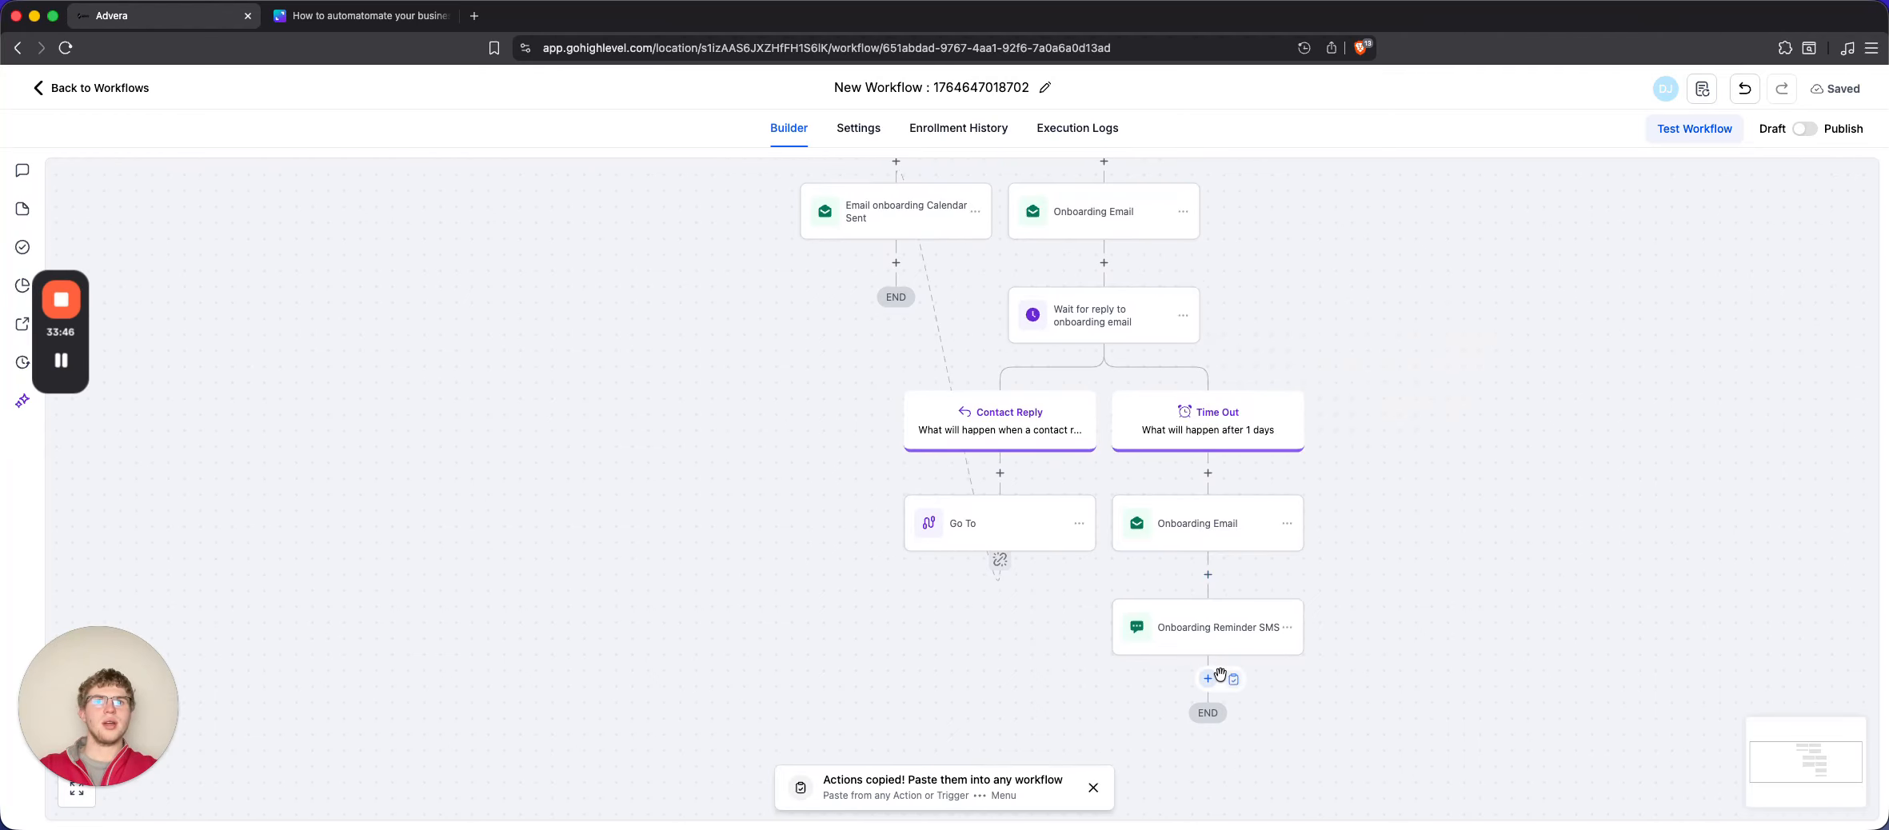
click(1234, 681)
scroll(1236, 684, down, 5)
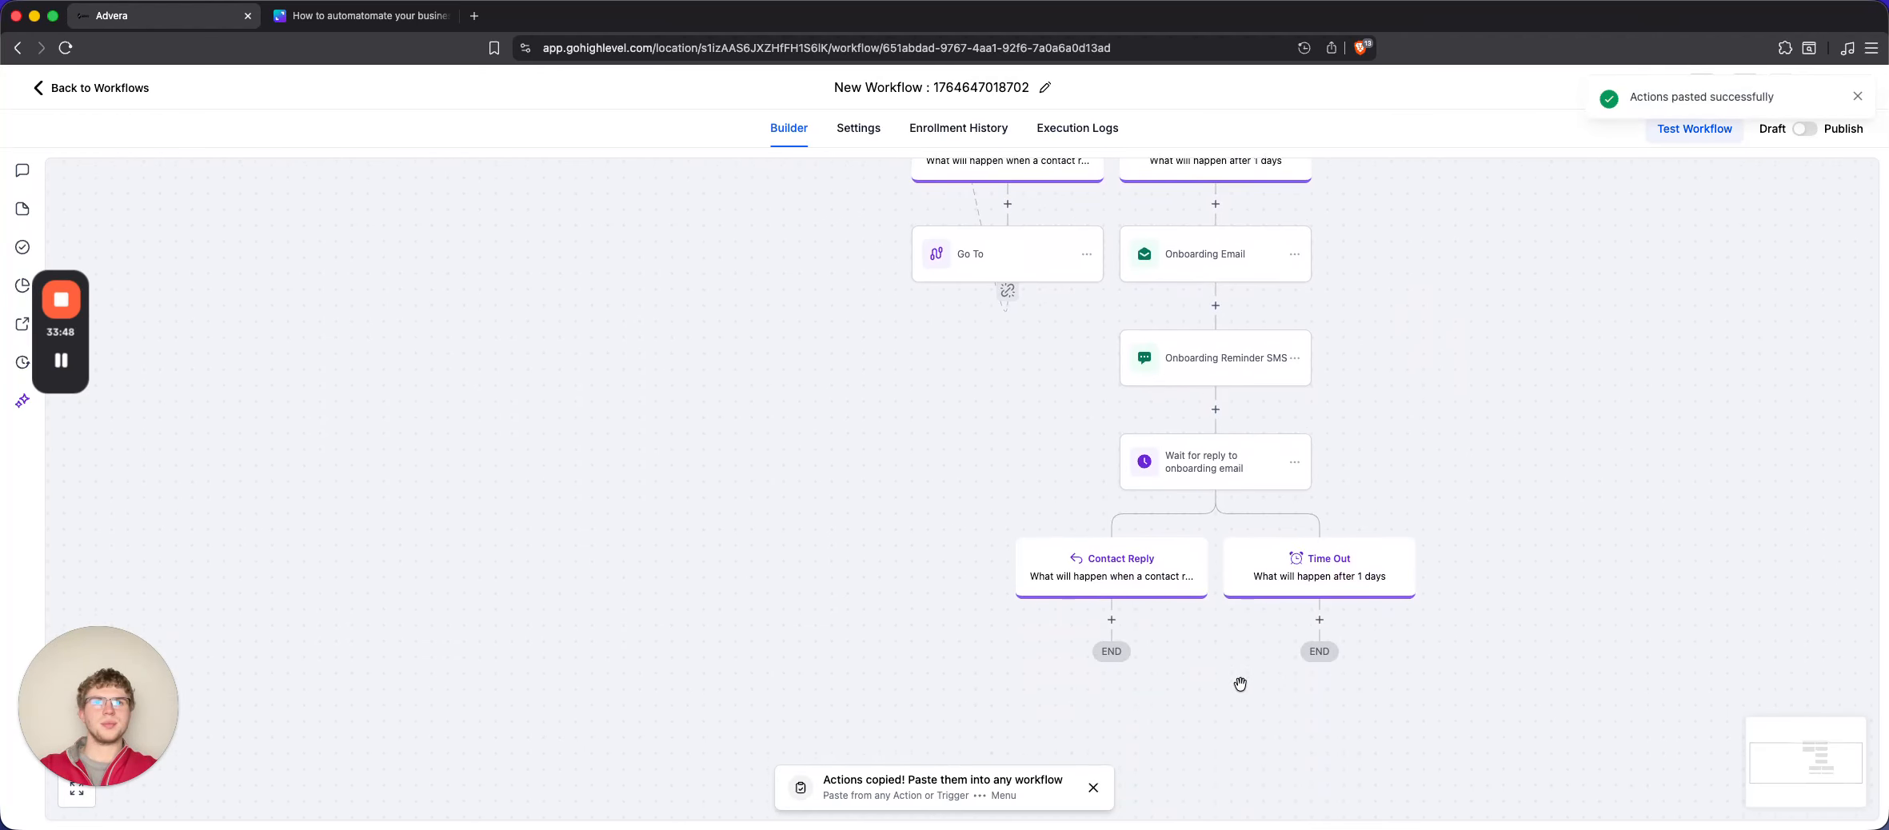
Set the timeout of the wait below Onboarding Reminder SMS to 1 hour and save the action
click(1246, 468)
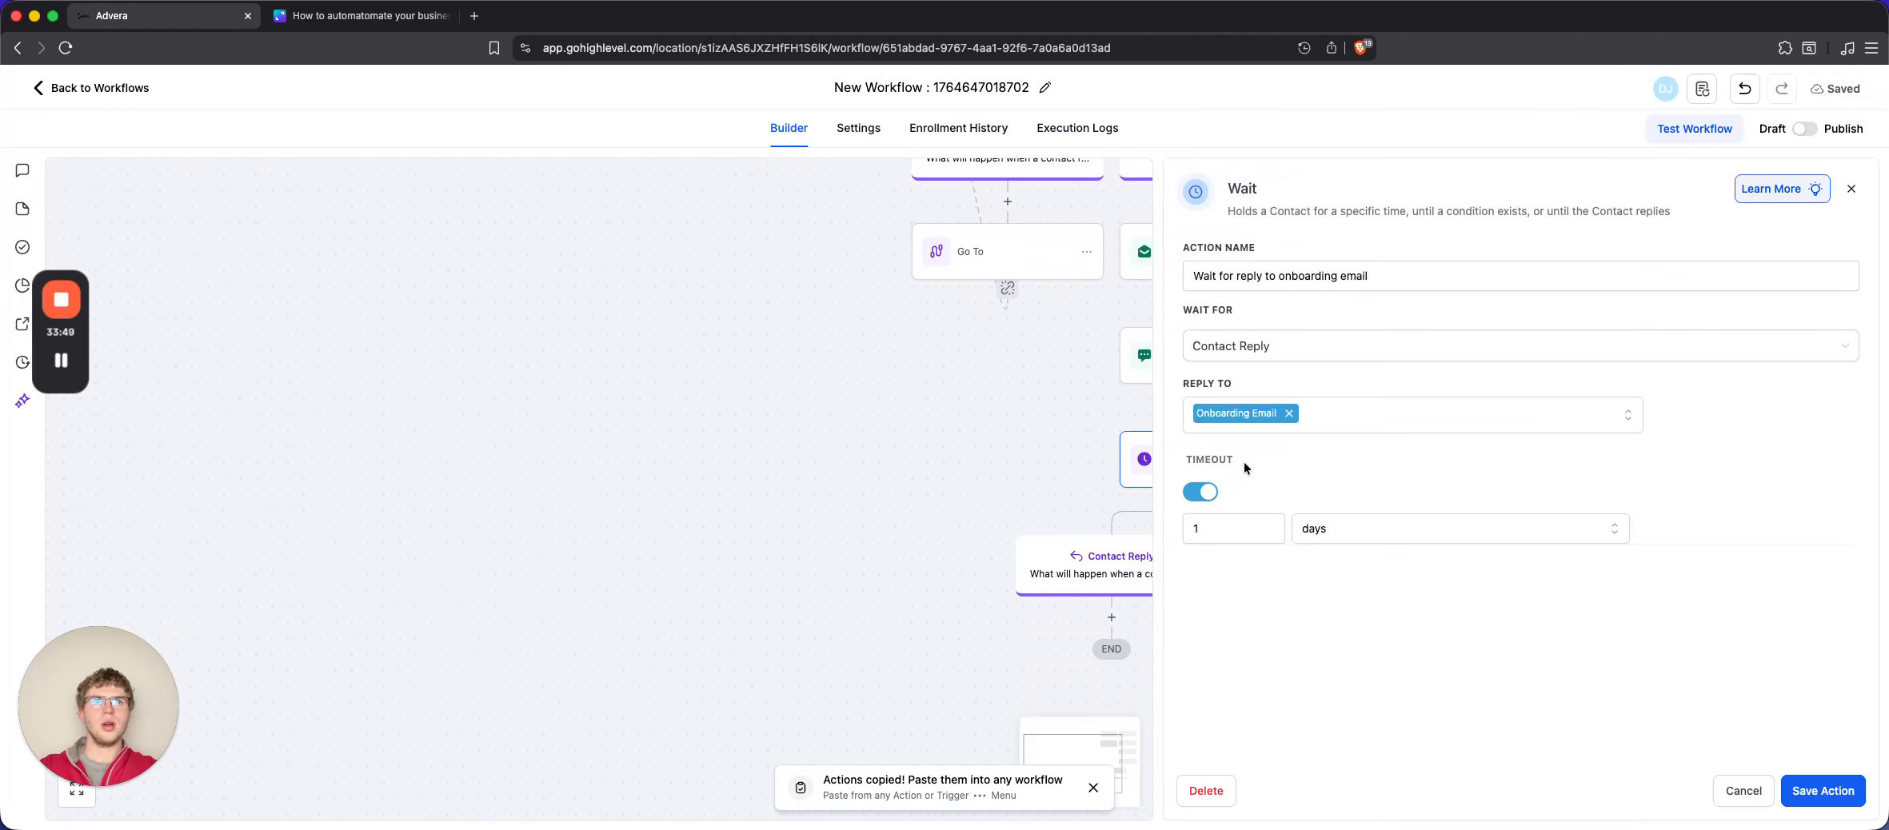
click(1340, 536)
click(1359, 592)
click(1851, 800)
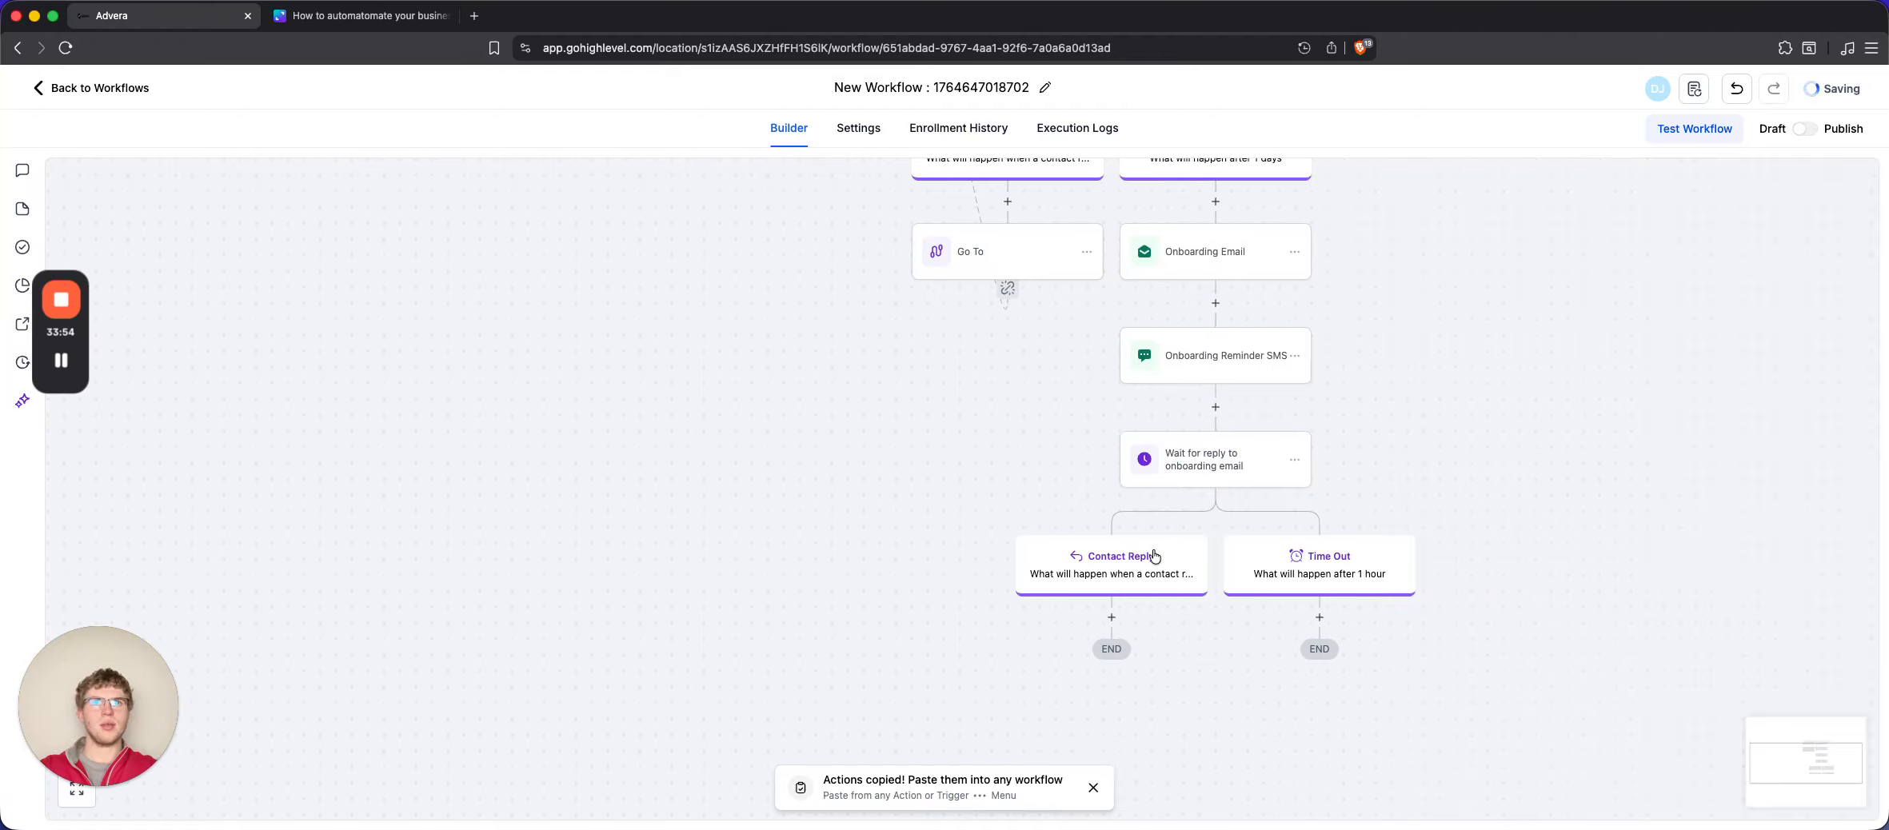
Add a Go To action under the third wait's Contact Reply branch, with Email onboarding Calendar Sent as its destination
scroll(1244, 313, up, 5)
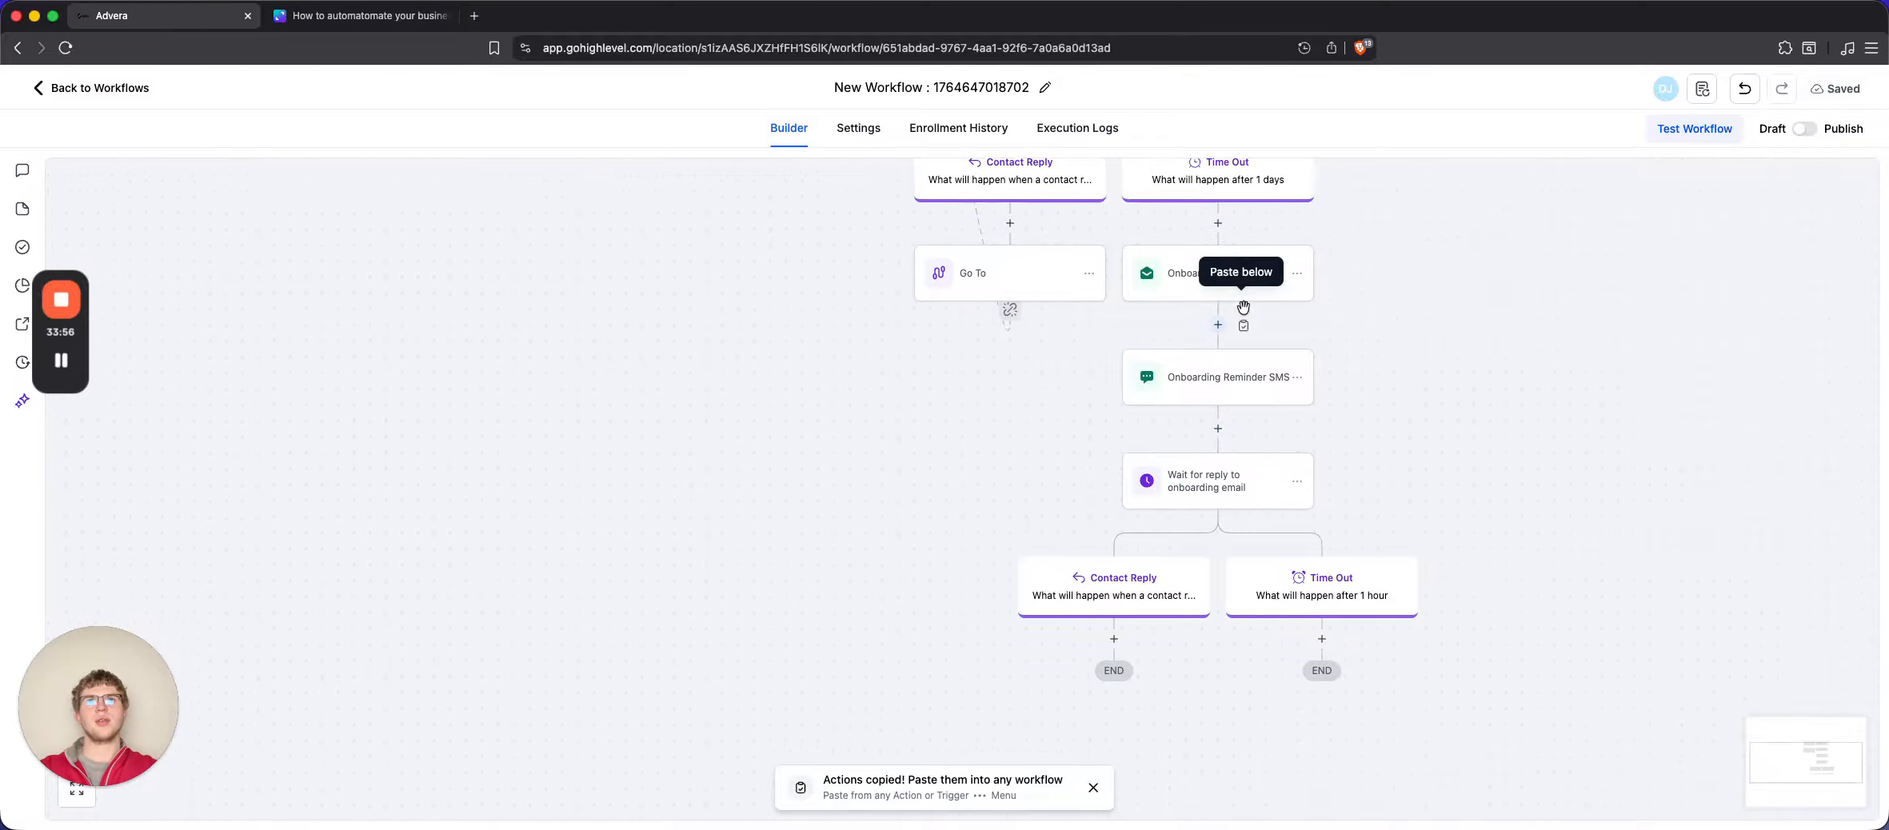
scroll(1244, 313, up, 4)
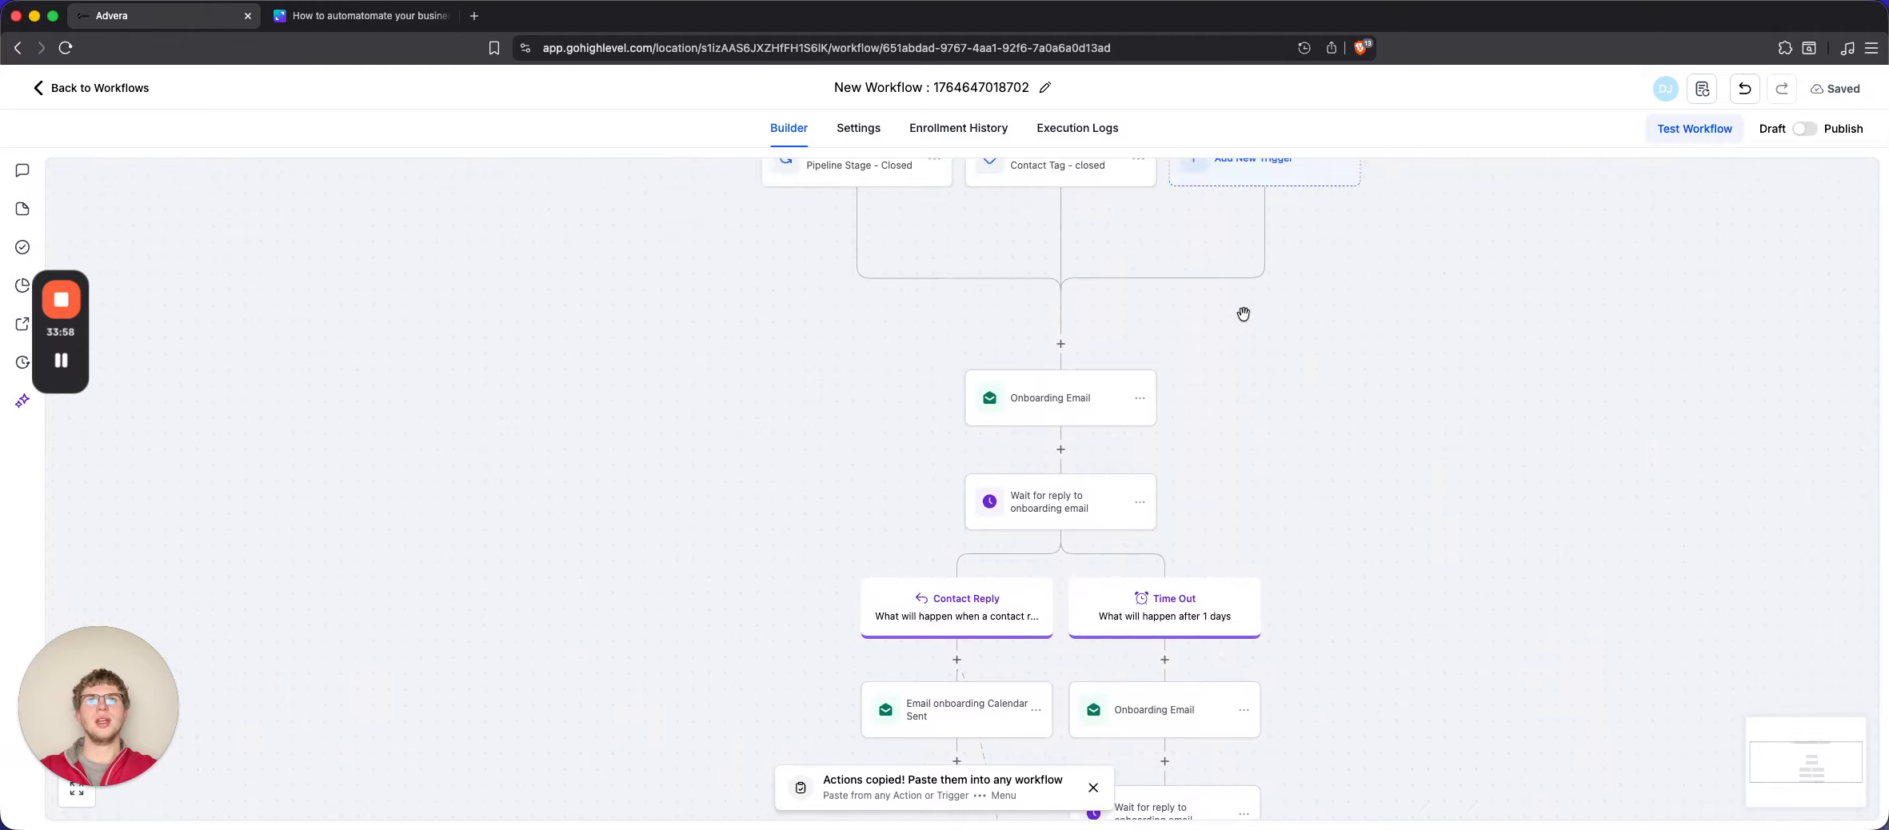
scroll(1244, 311, down, 8)
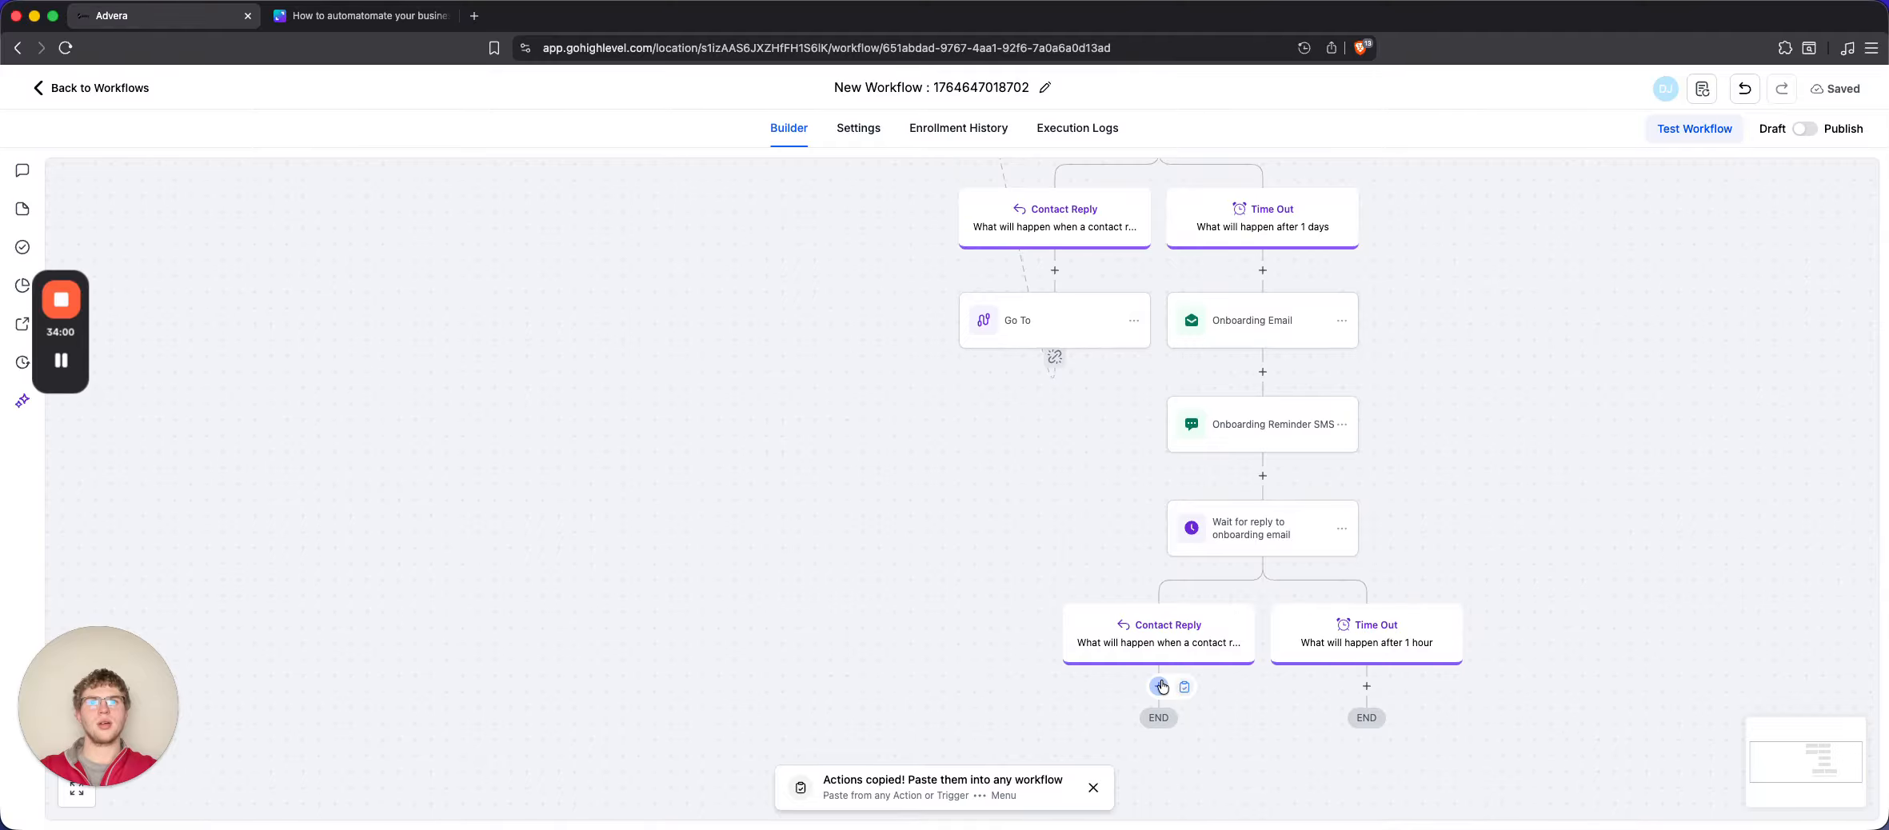
click(1164, 687)
text(go)
key(BackSpace)
key(BackSpace)
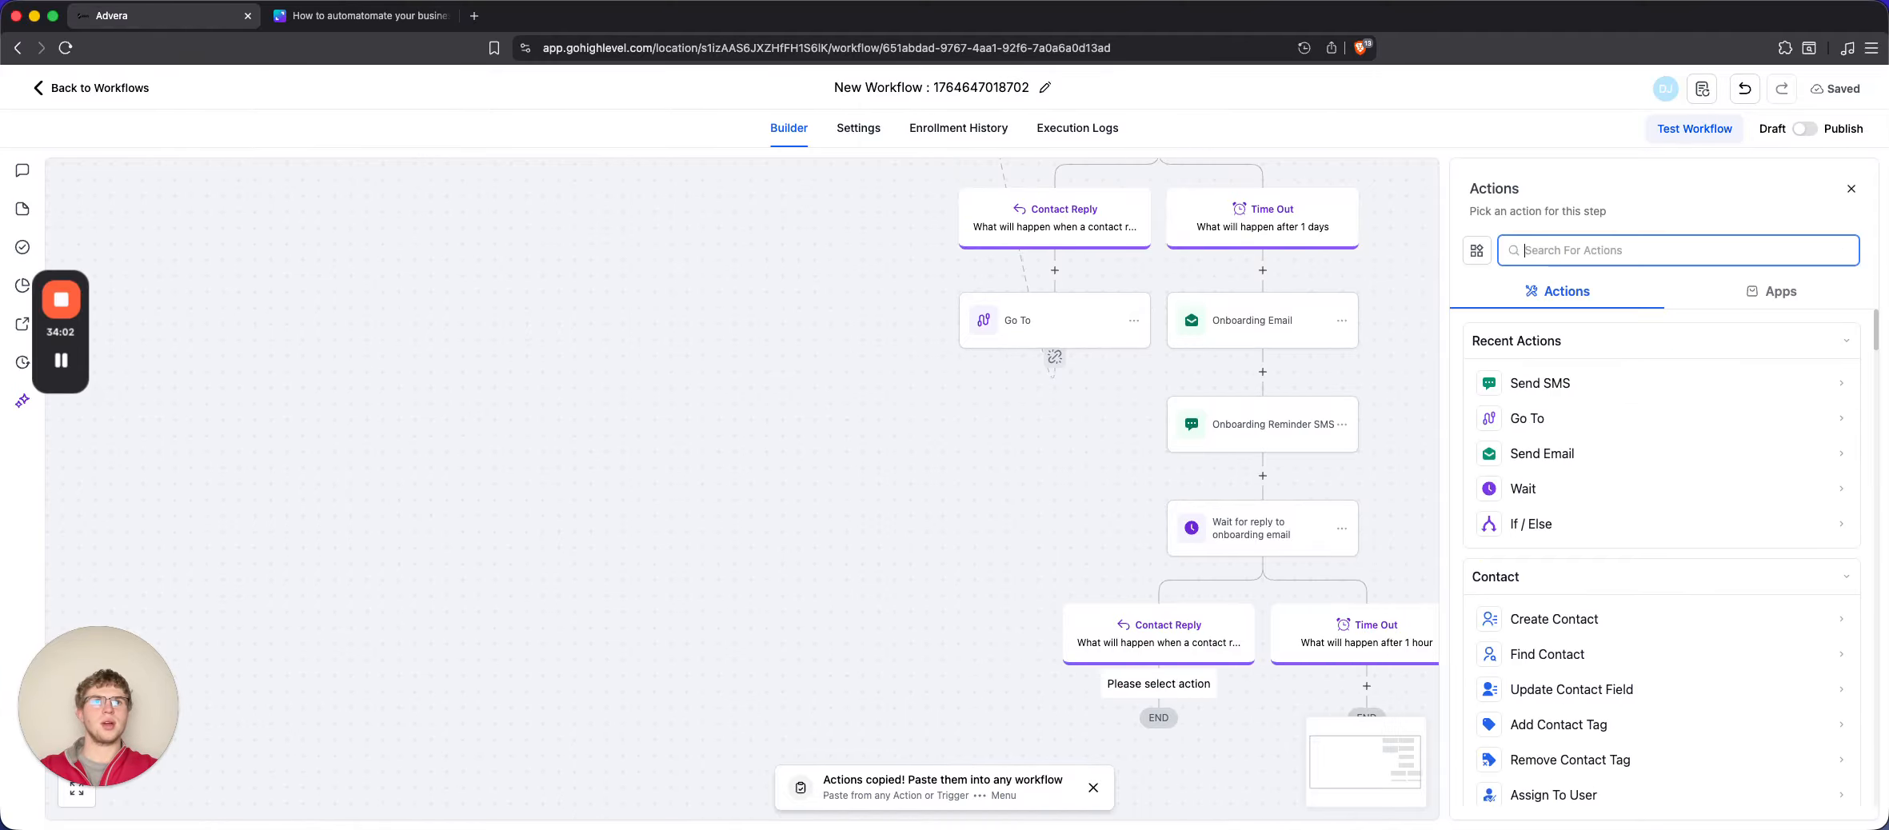
click(1561, 420)
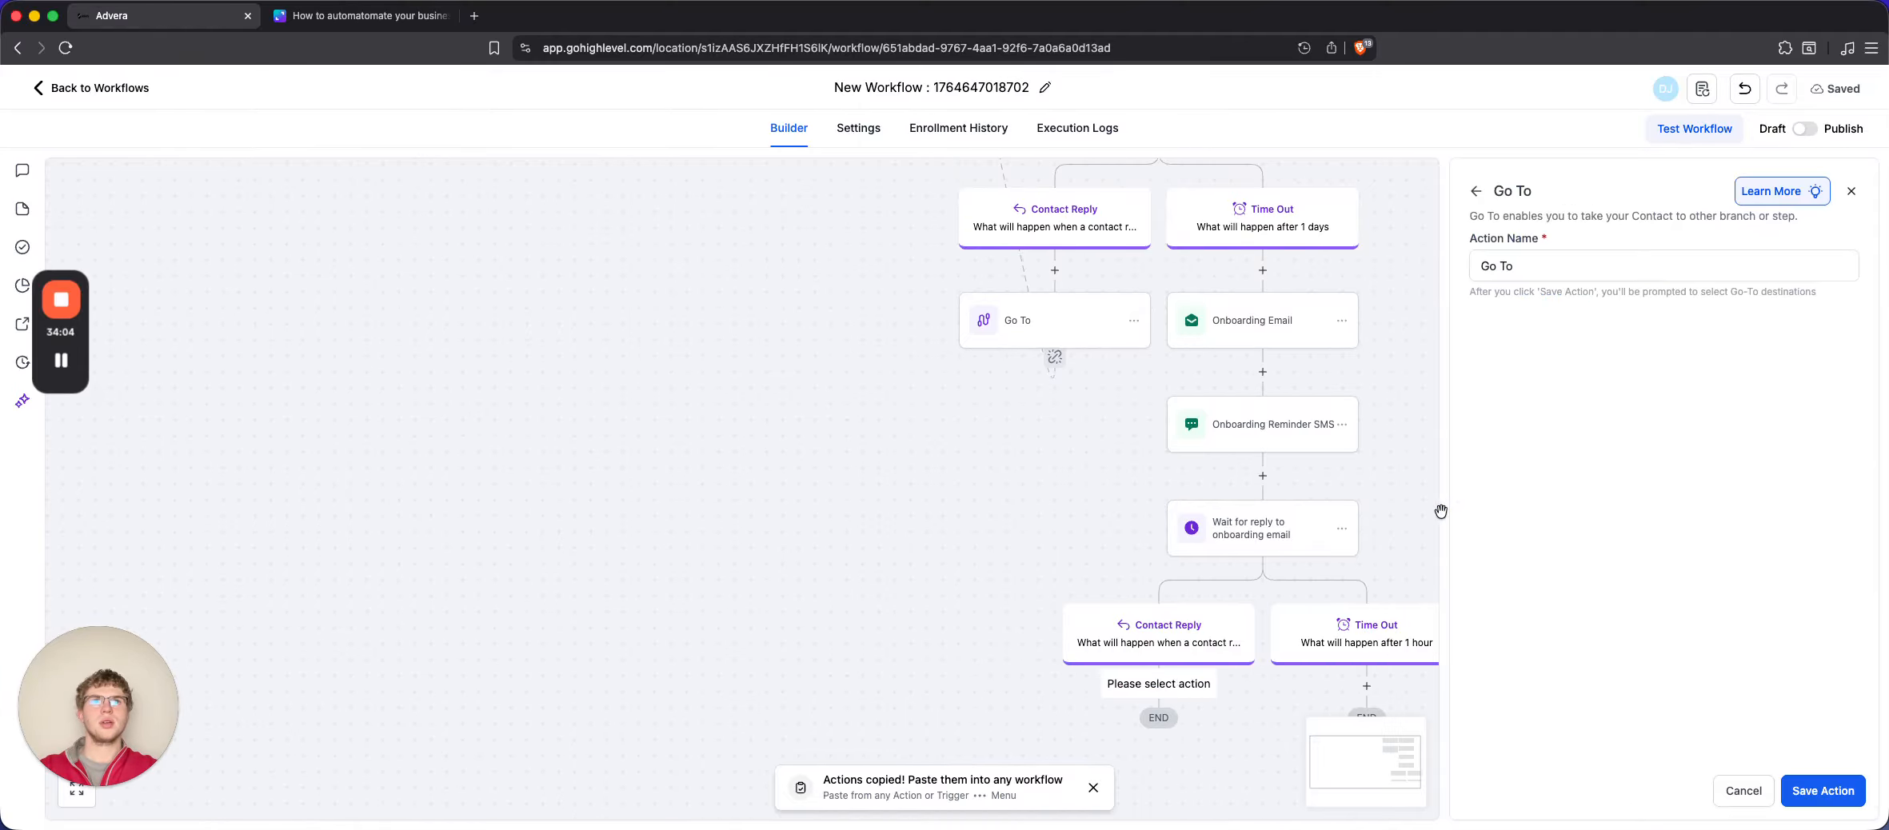
click(1823, 791)
scroll(1033, 652, up, 5)
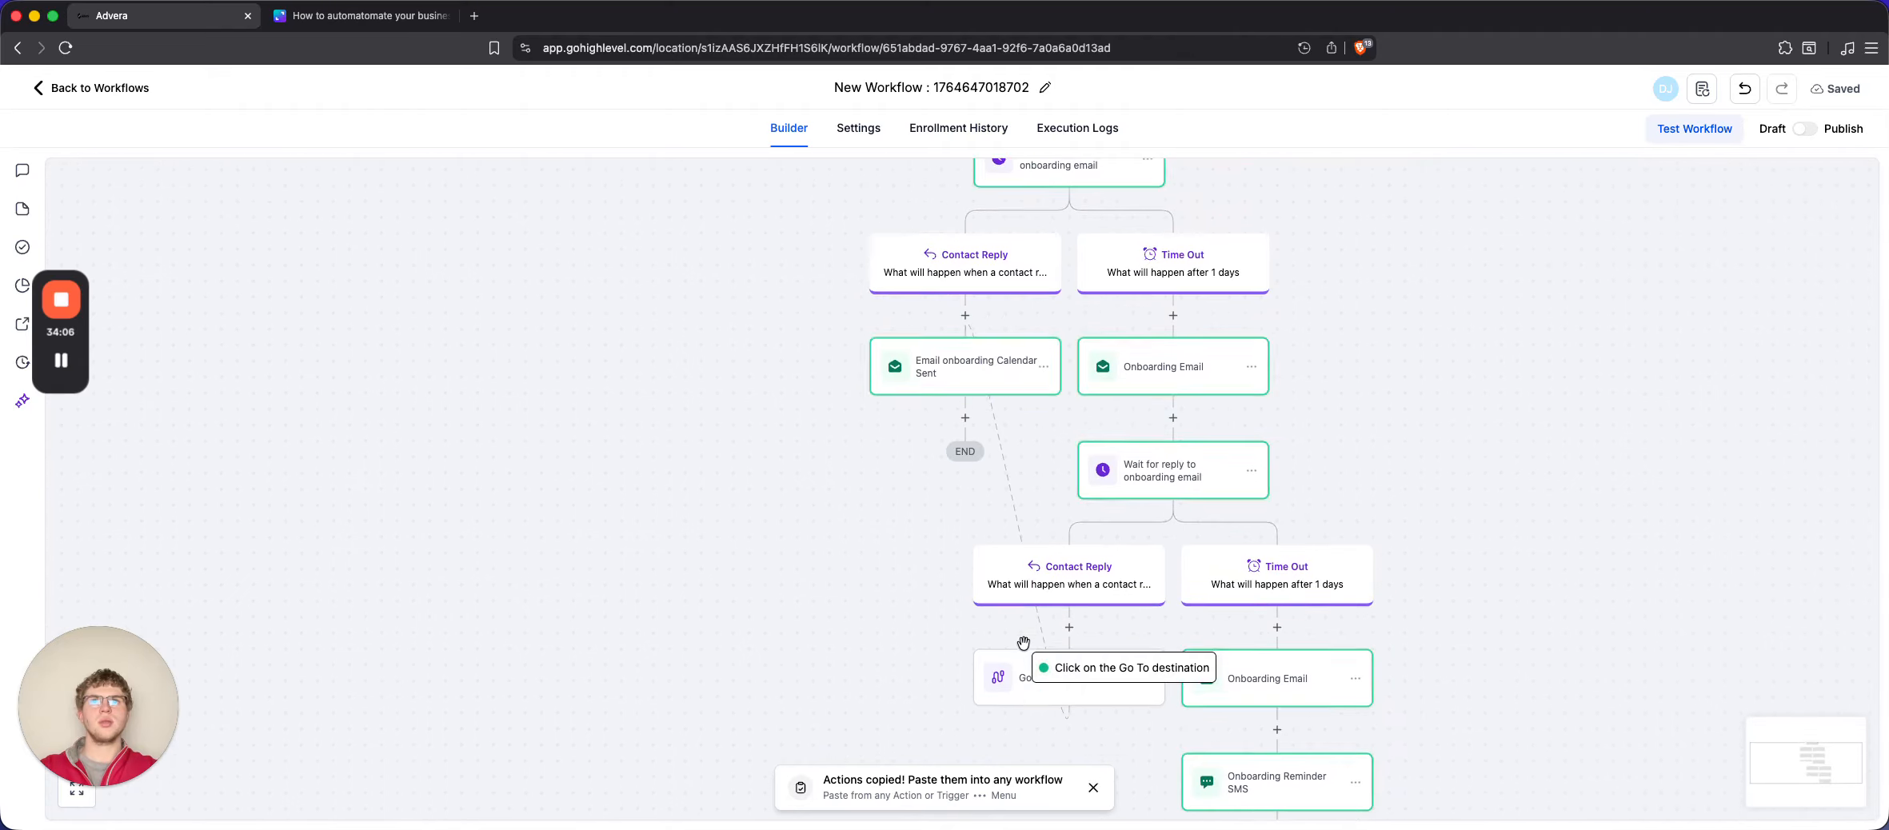
scroll(1045, 540, down, 6)
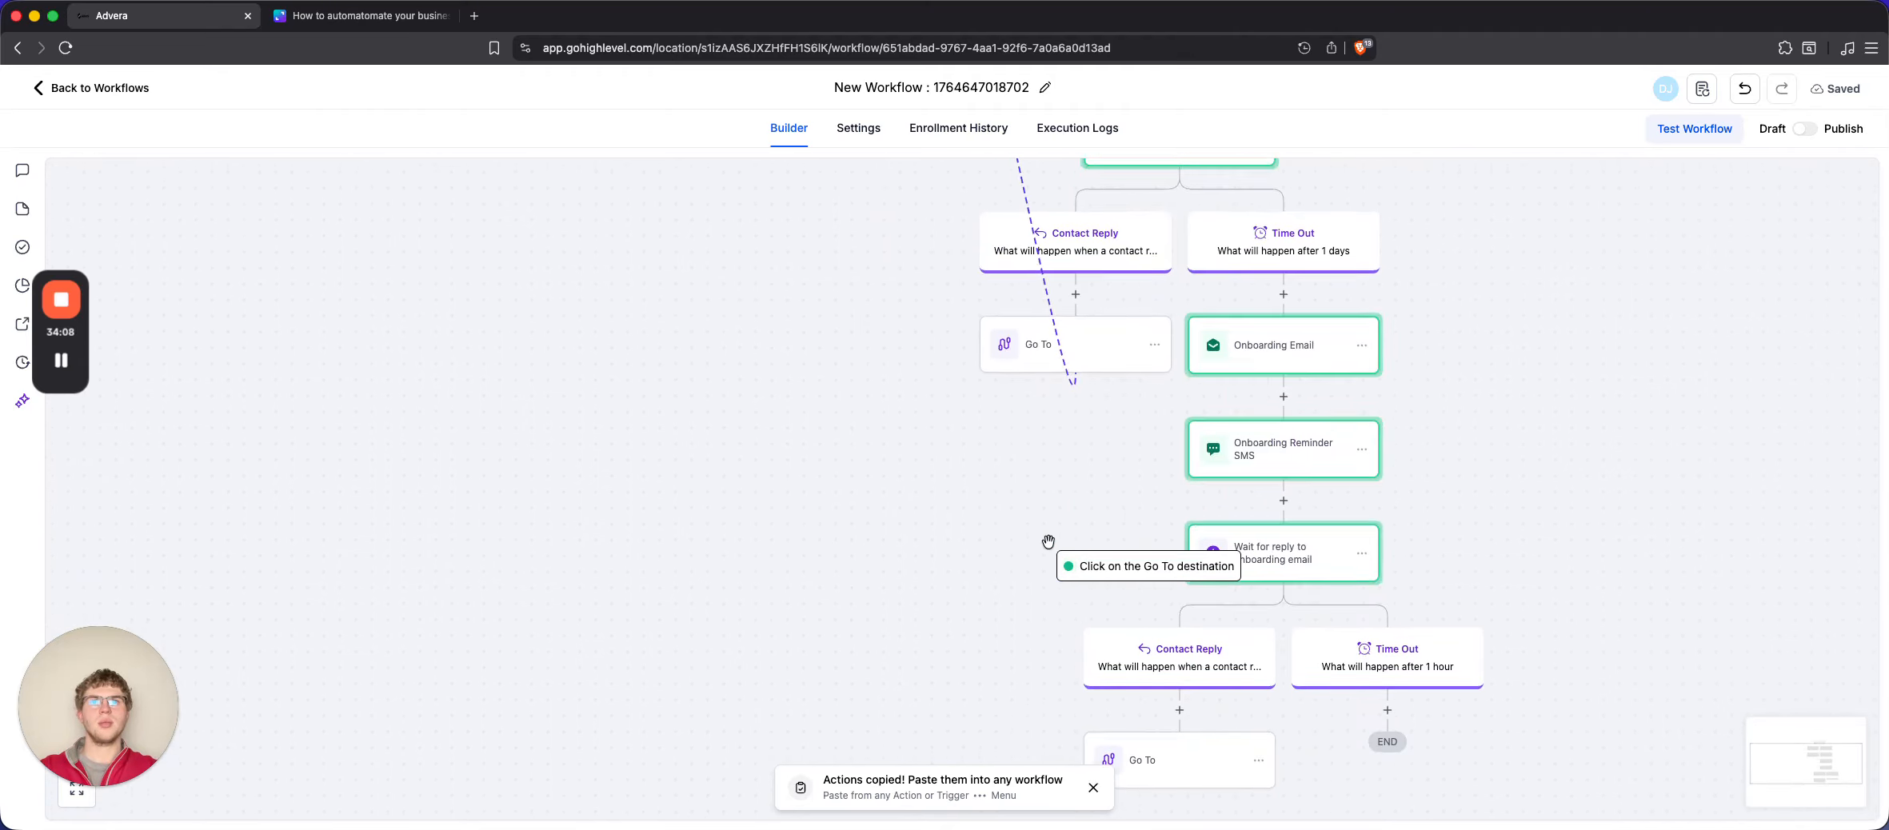
scroll(1118, 649, up, 5)
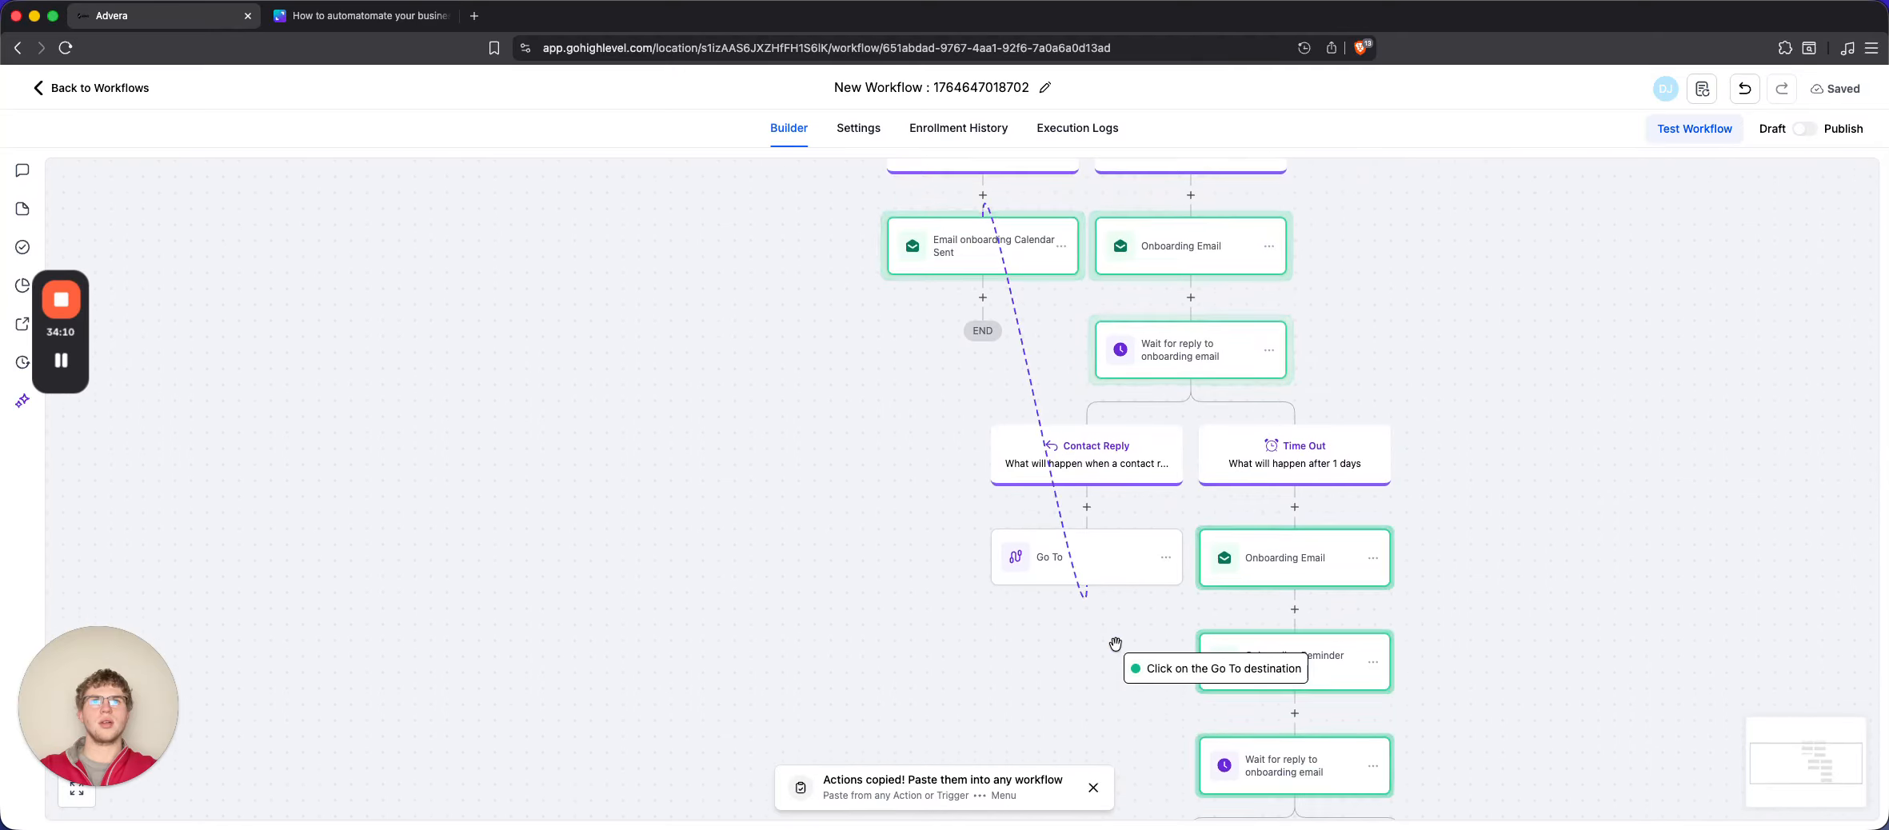
click(975, 230)
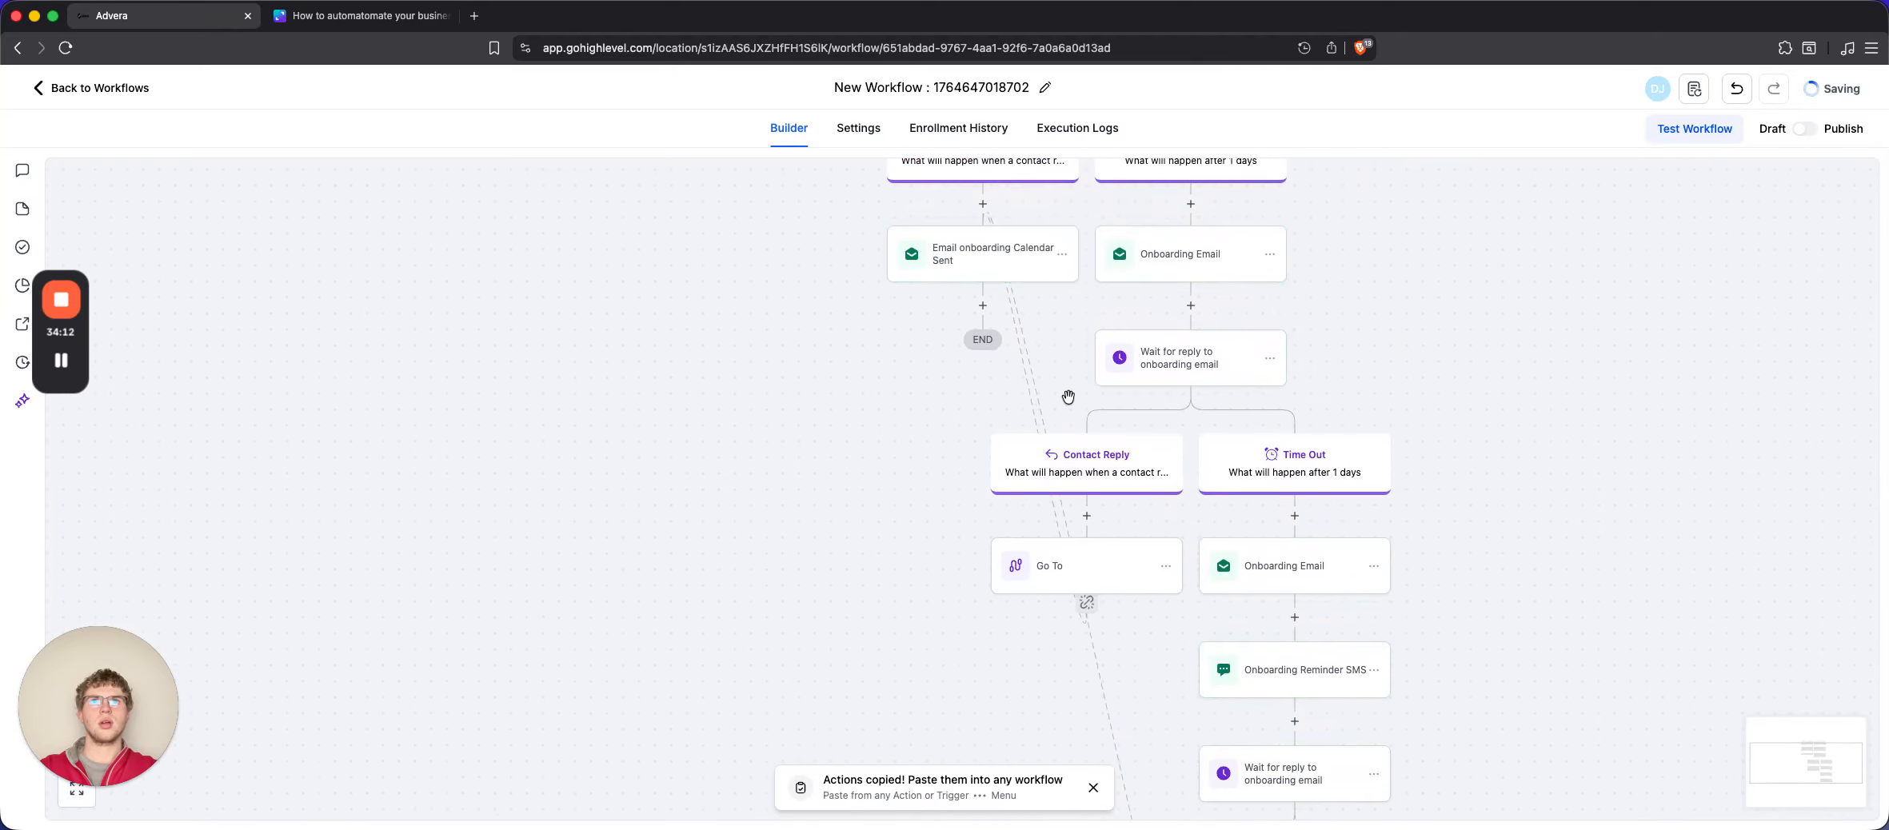
Delete the appointment reschedule link from the message of the Email onboarding Calendar Sent action
scroll(1068, 399, down, 6)
scroll(1350, 531, right, 2)
scroll(1349, 532, up, 1)
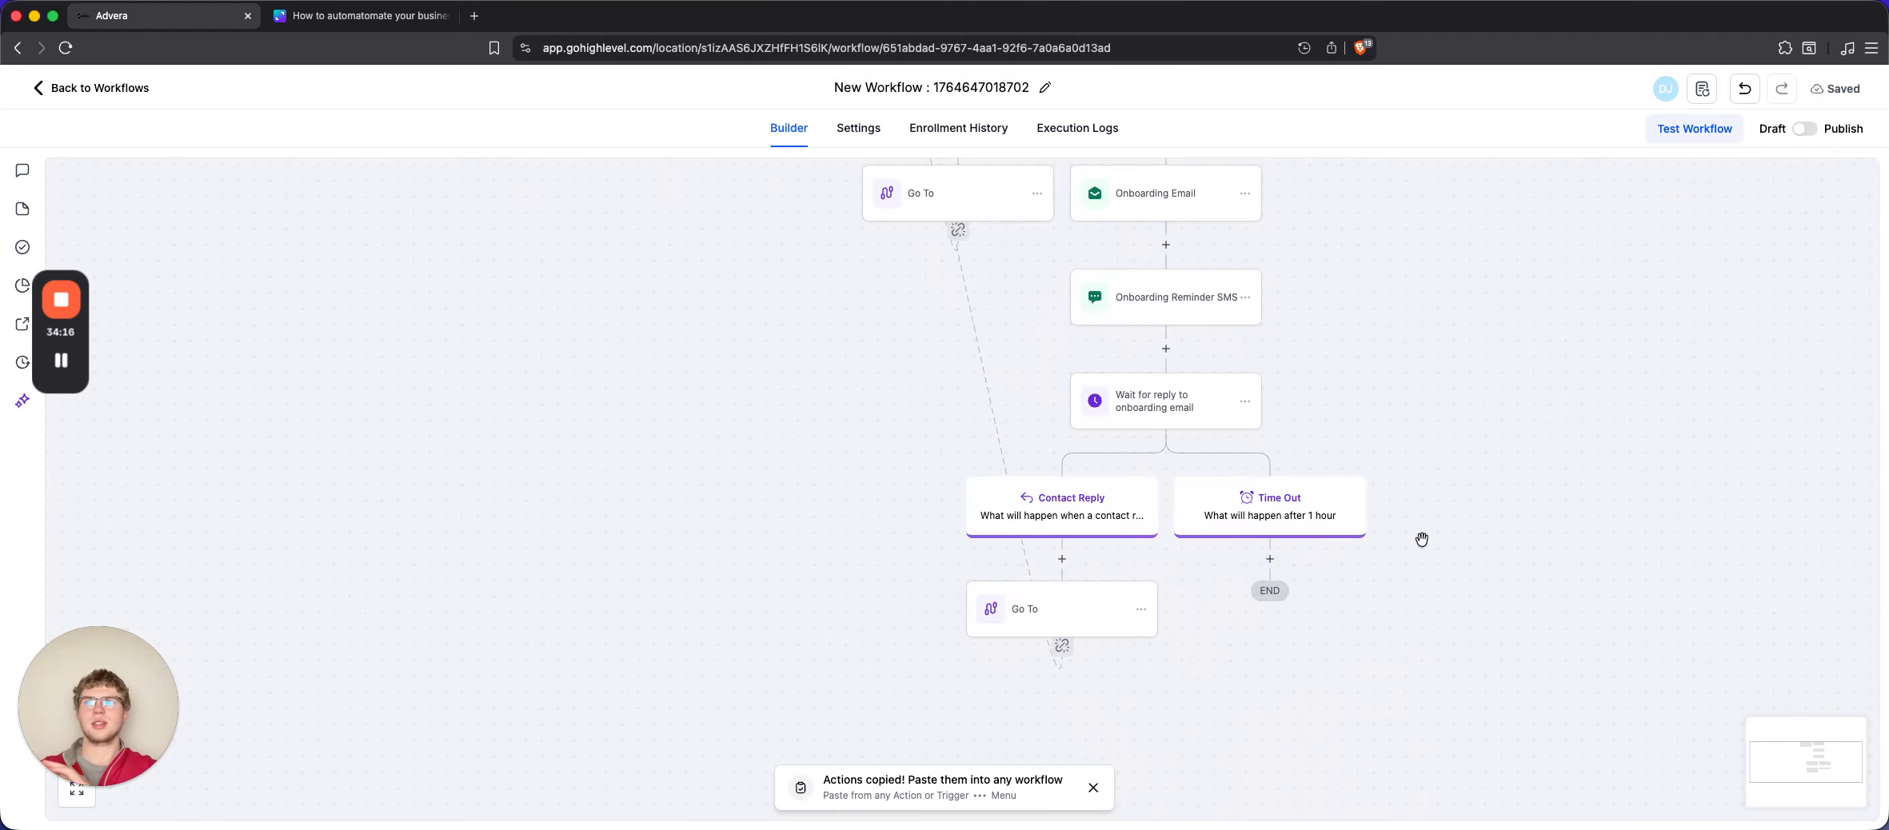
scroll(1422, 540, up, 4)
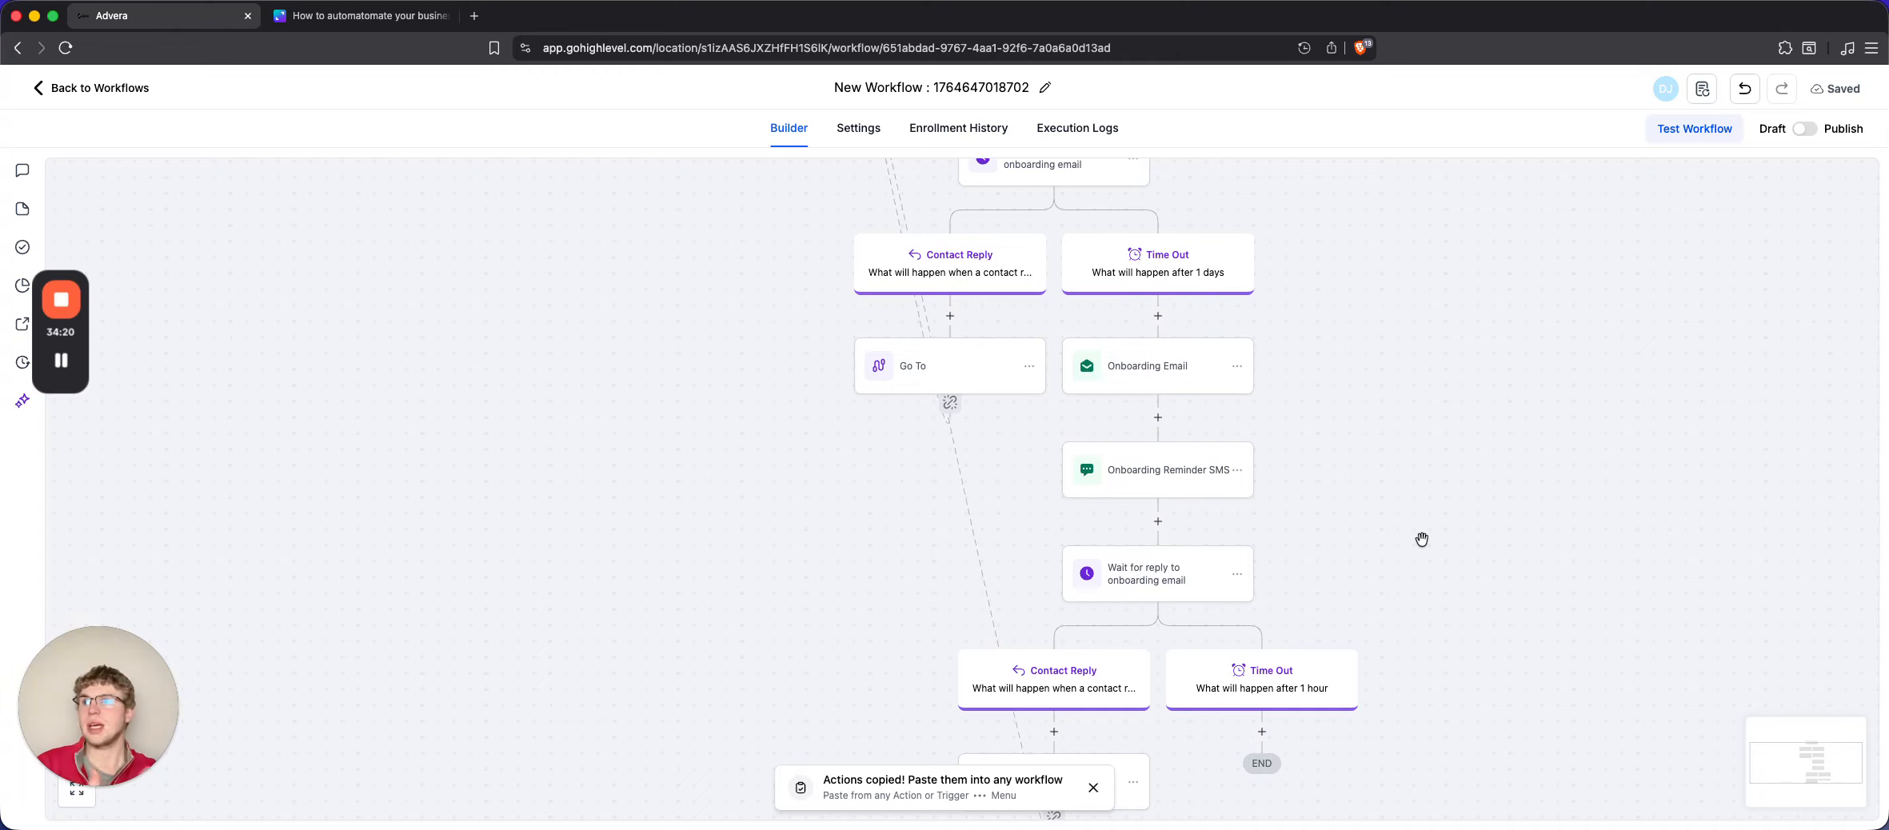
scroll(1422, 540, up, 7)
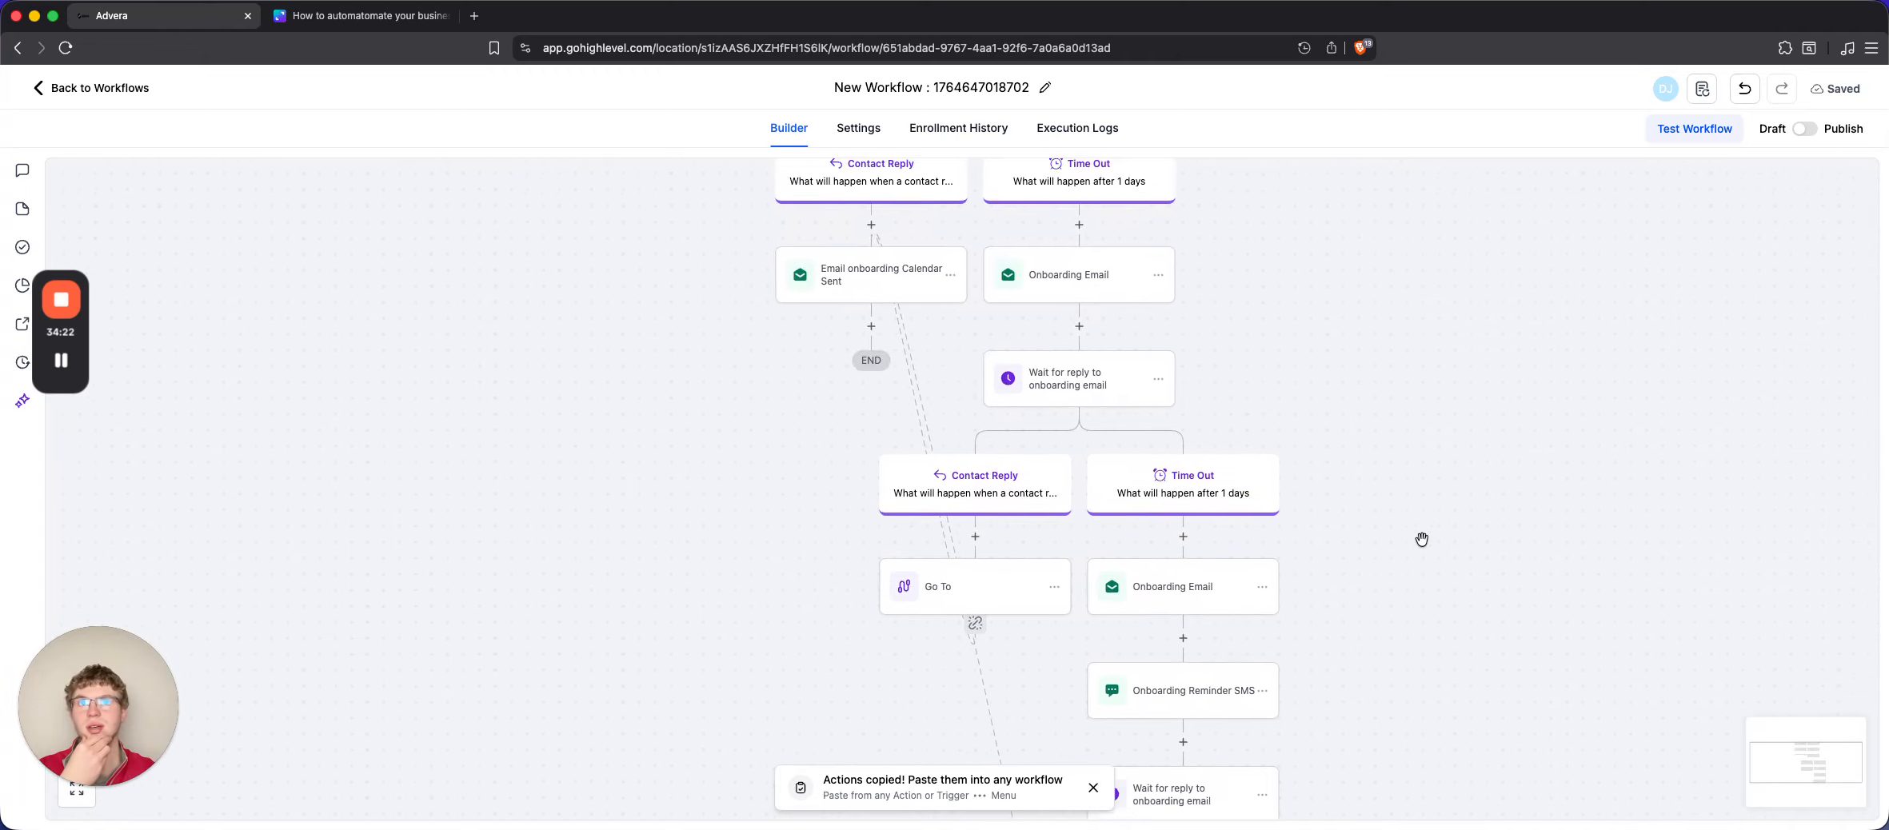
scroll(1422, 540, up, 2)
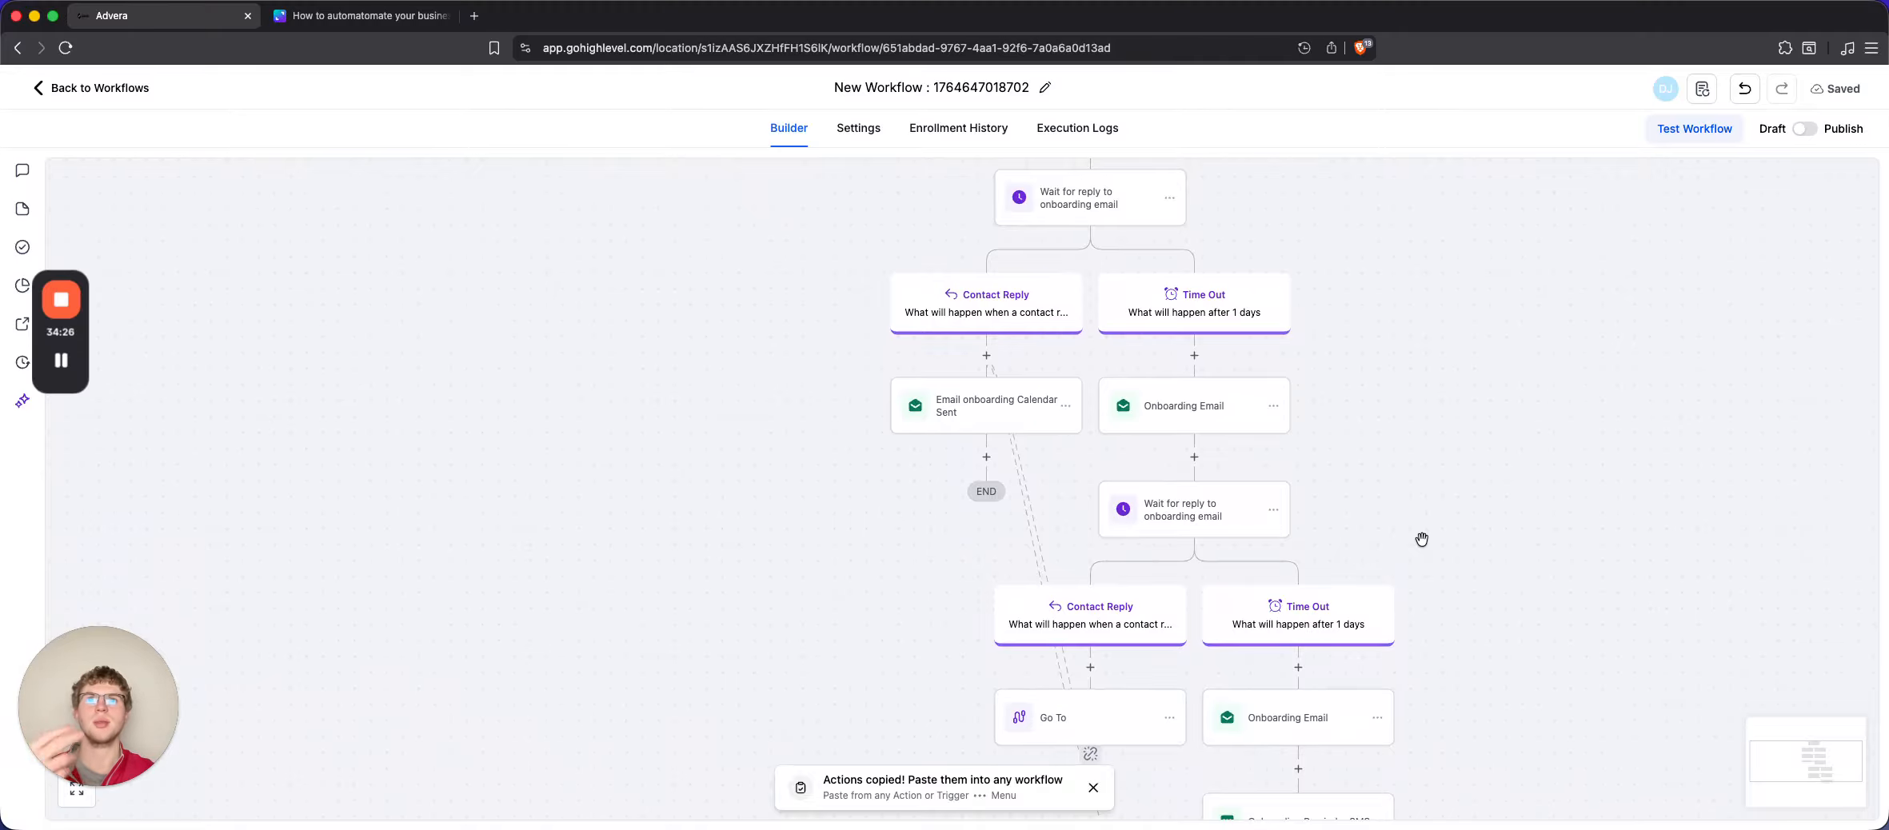
click(1009, 413)
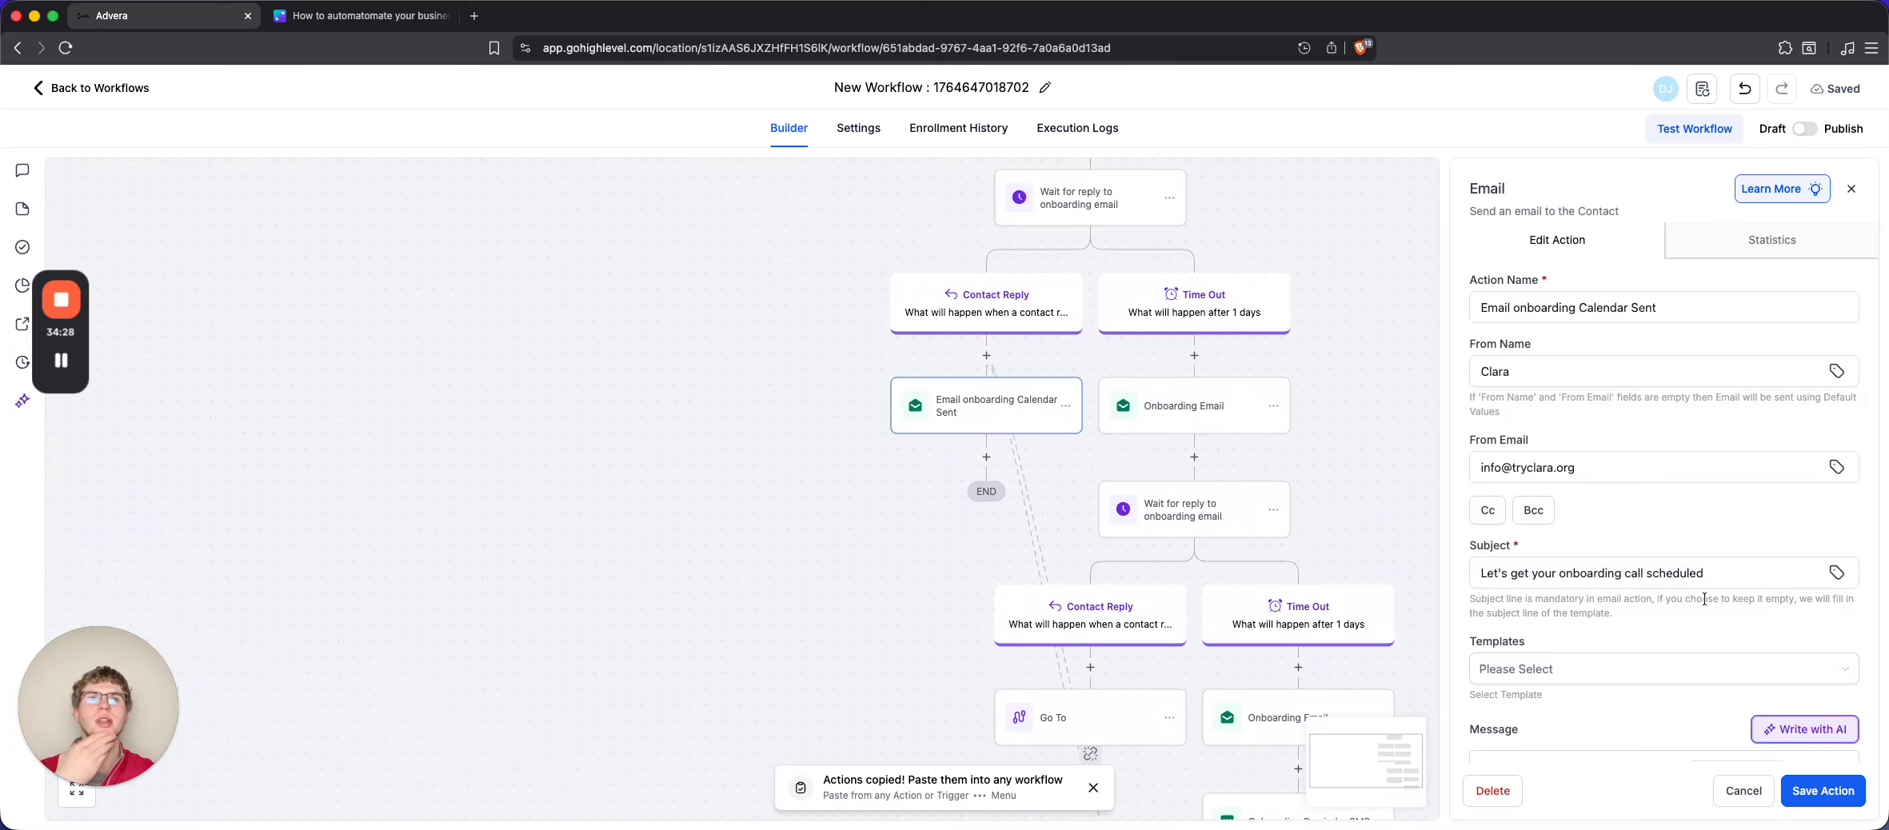
scroll(1617, 592, down, 5)
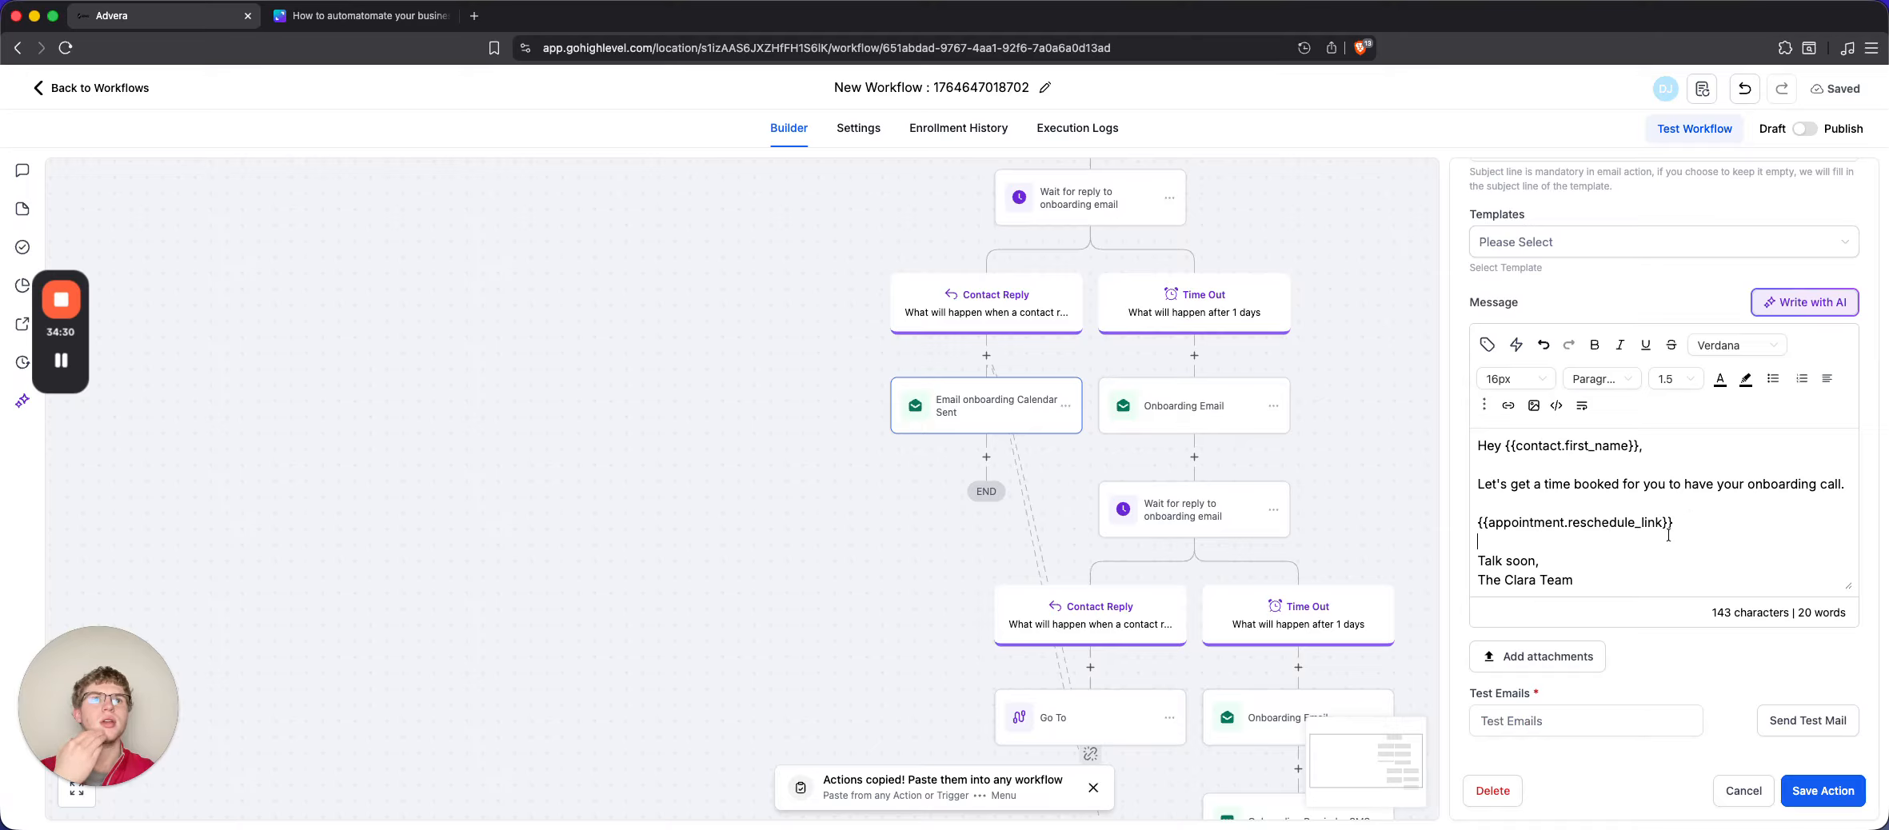
drag(1669, 536, 1473, 520)
key(BackSpace)
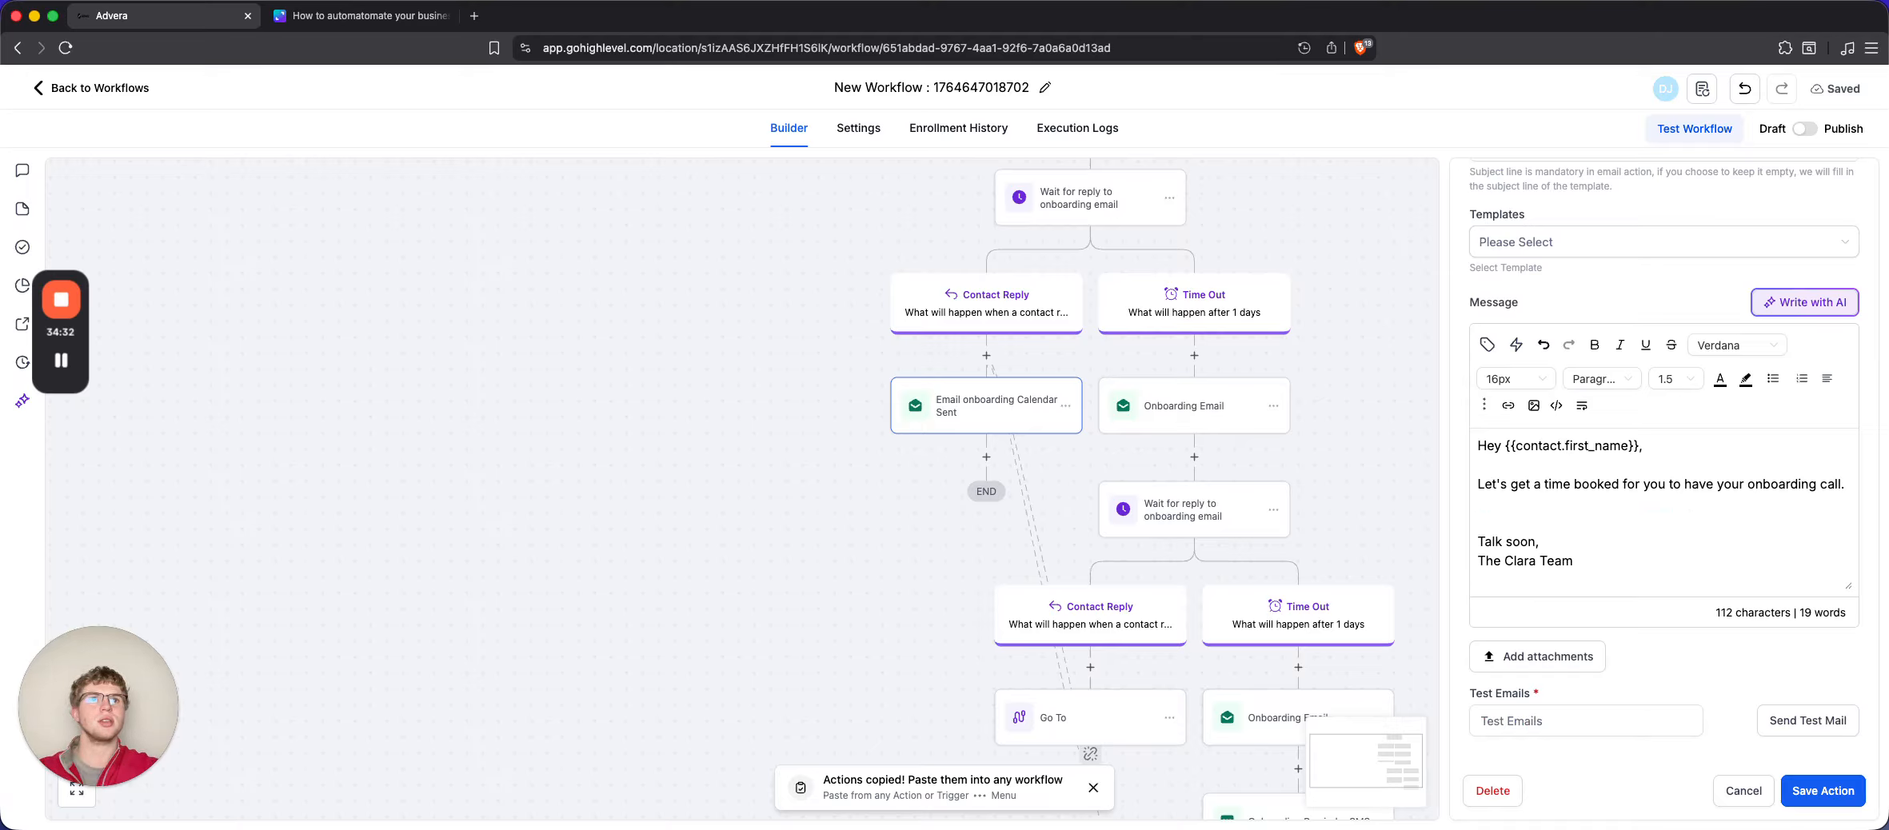
Insert the placeholder "(Paste your calendar Link)" on its own line above the email's sign-off and save the action
key(Return)
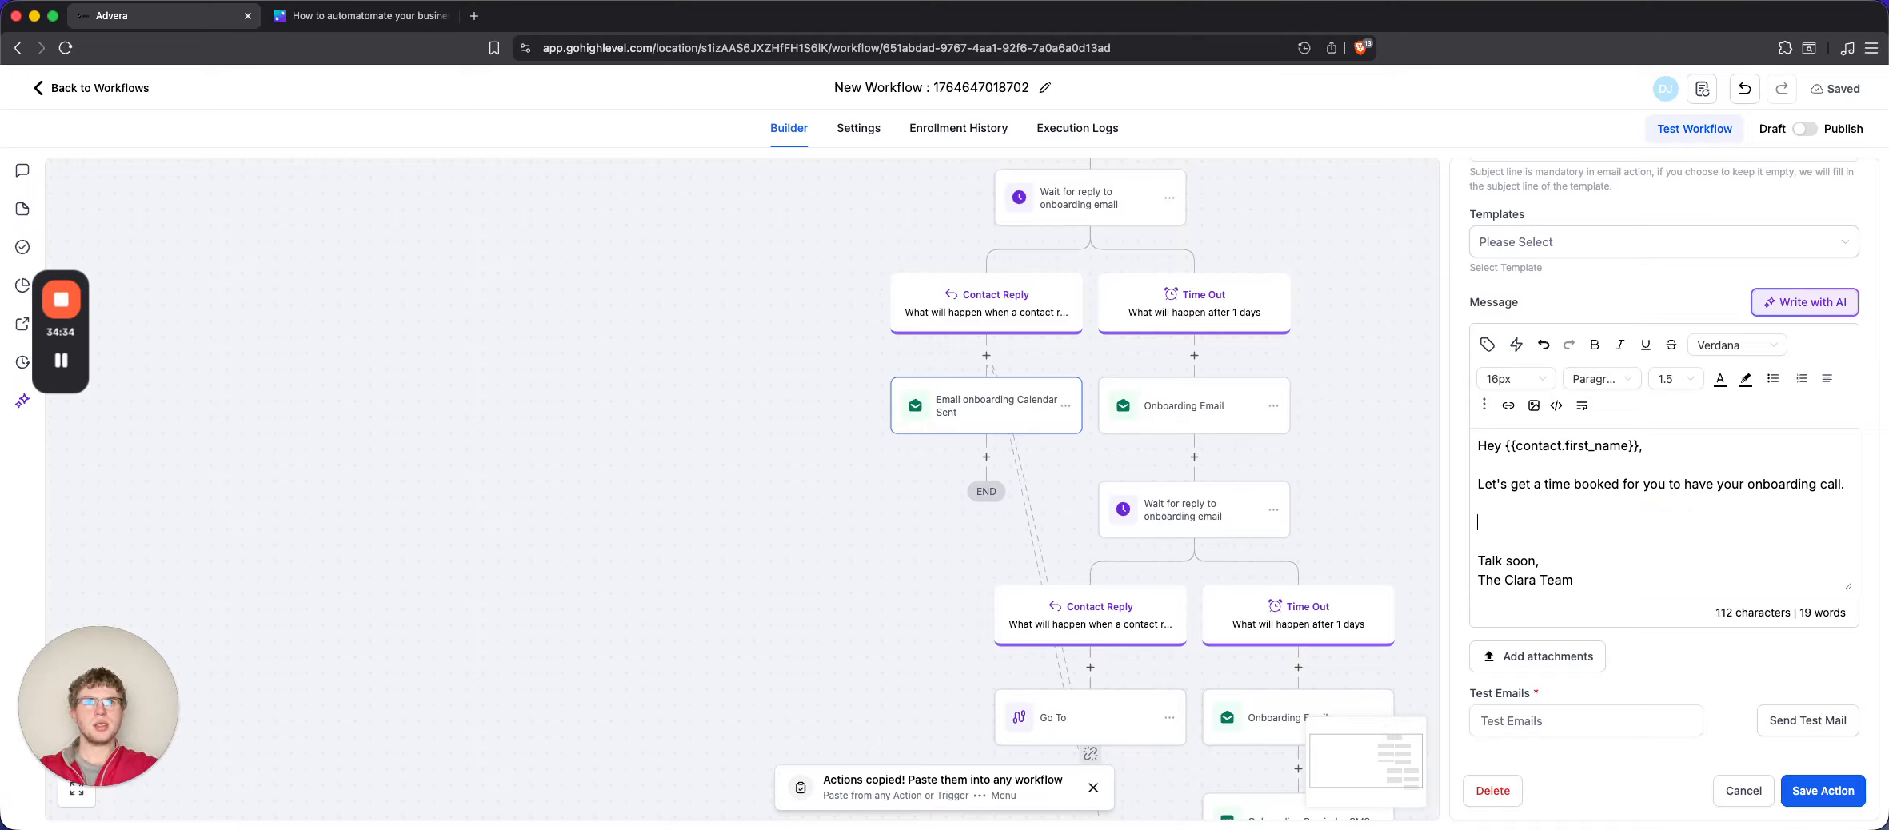
text(())
text(Past)
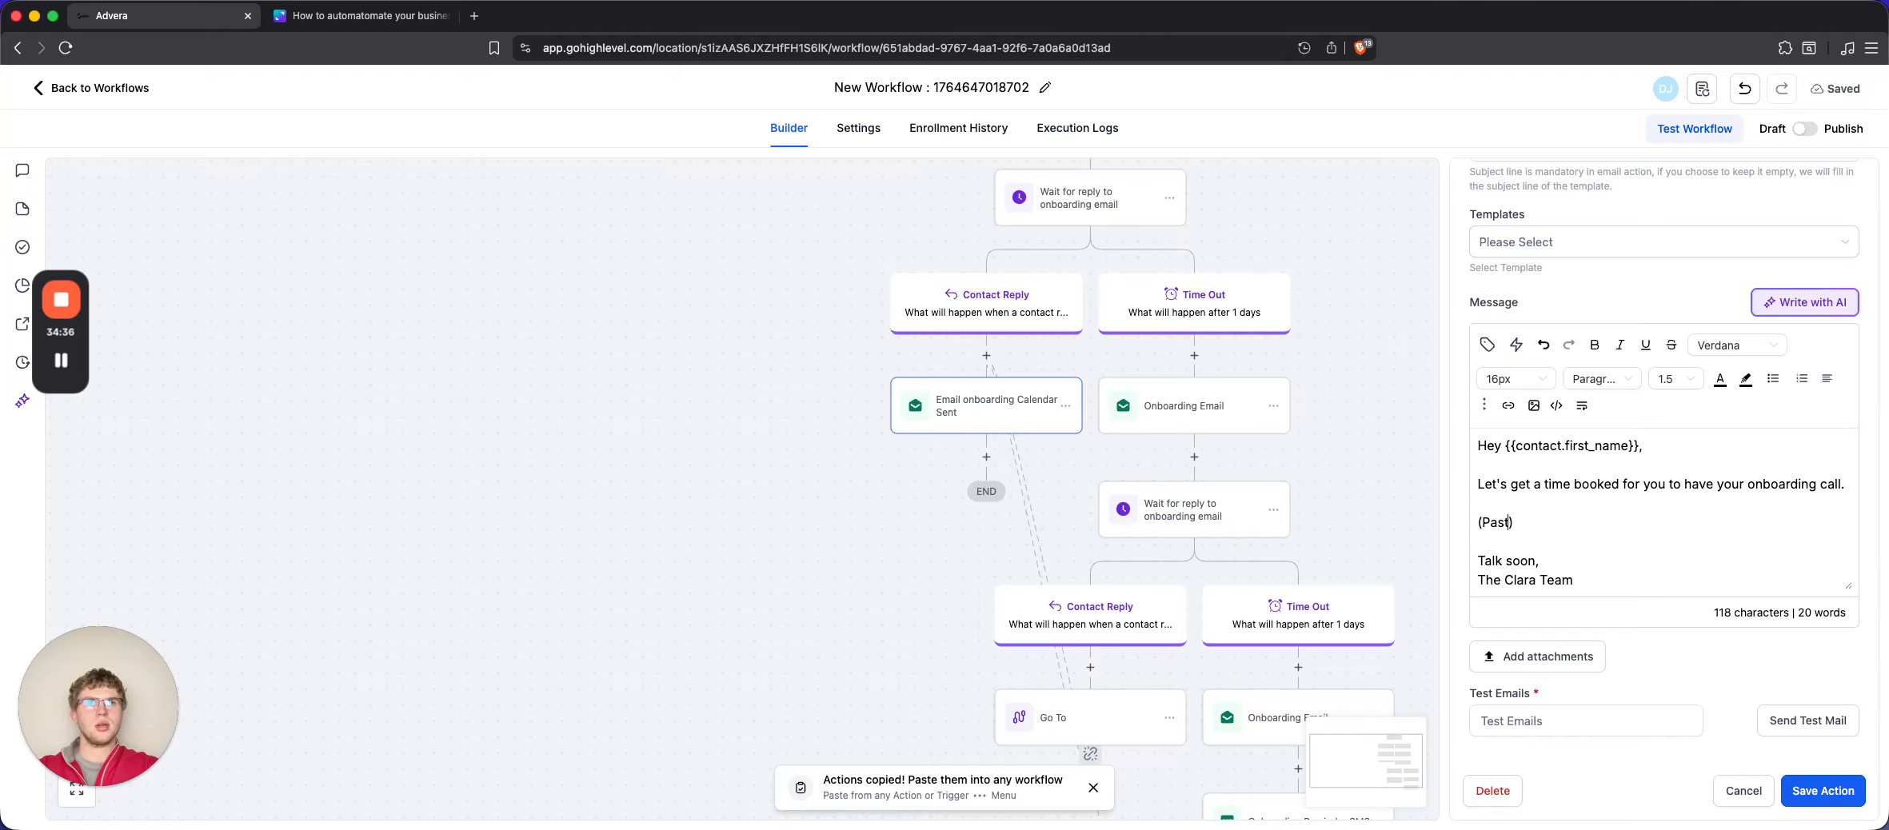
text(e your cal)
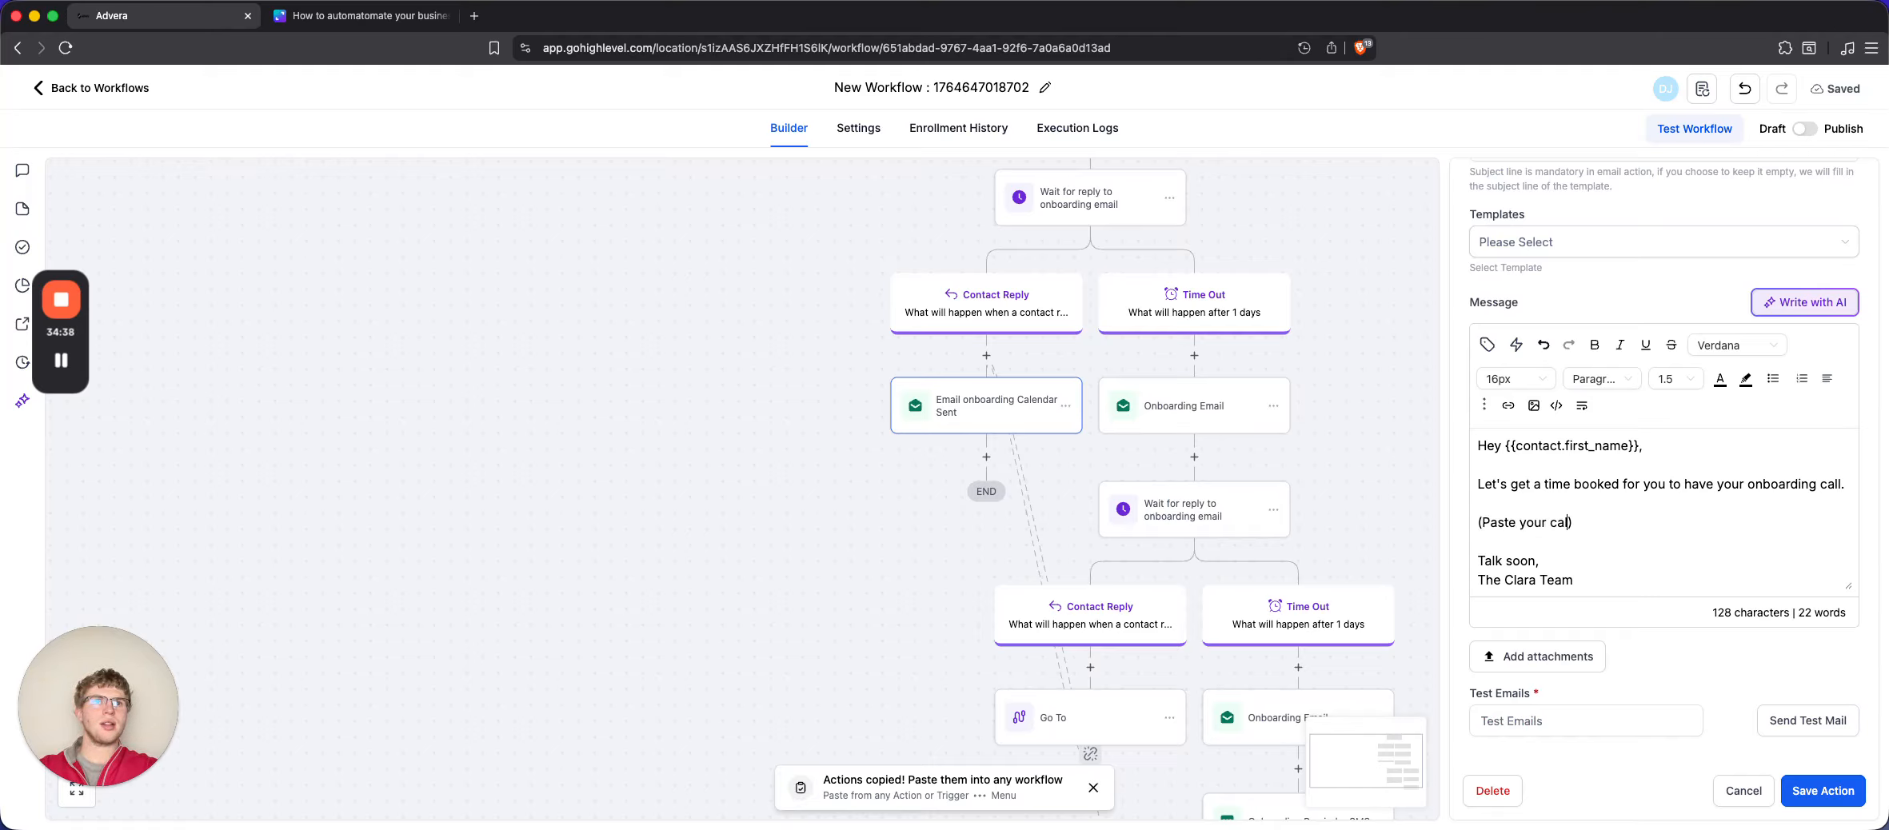
text(endar Link)
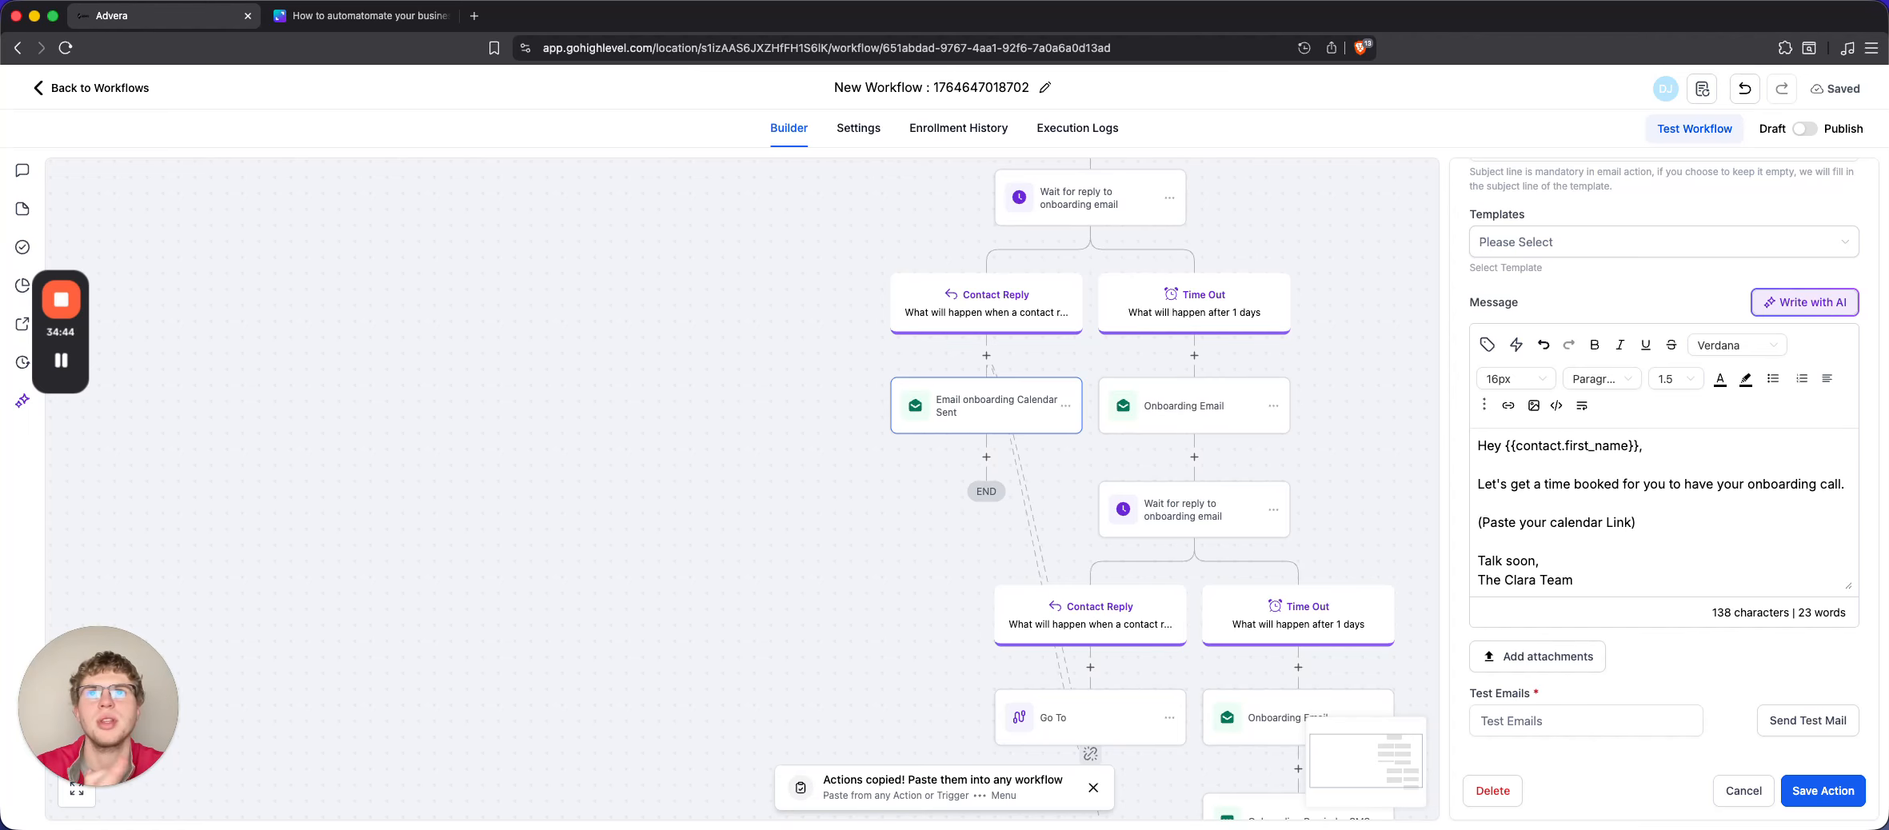
click(1824, 792)
Rename the workflow as "closed → onboarding scheduled"
scroll(1322, 274, up, 10)
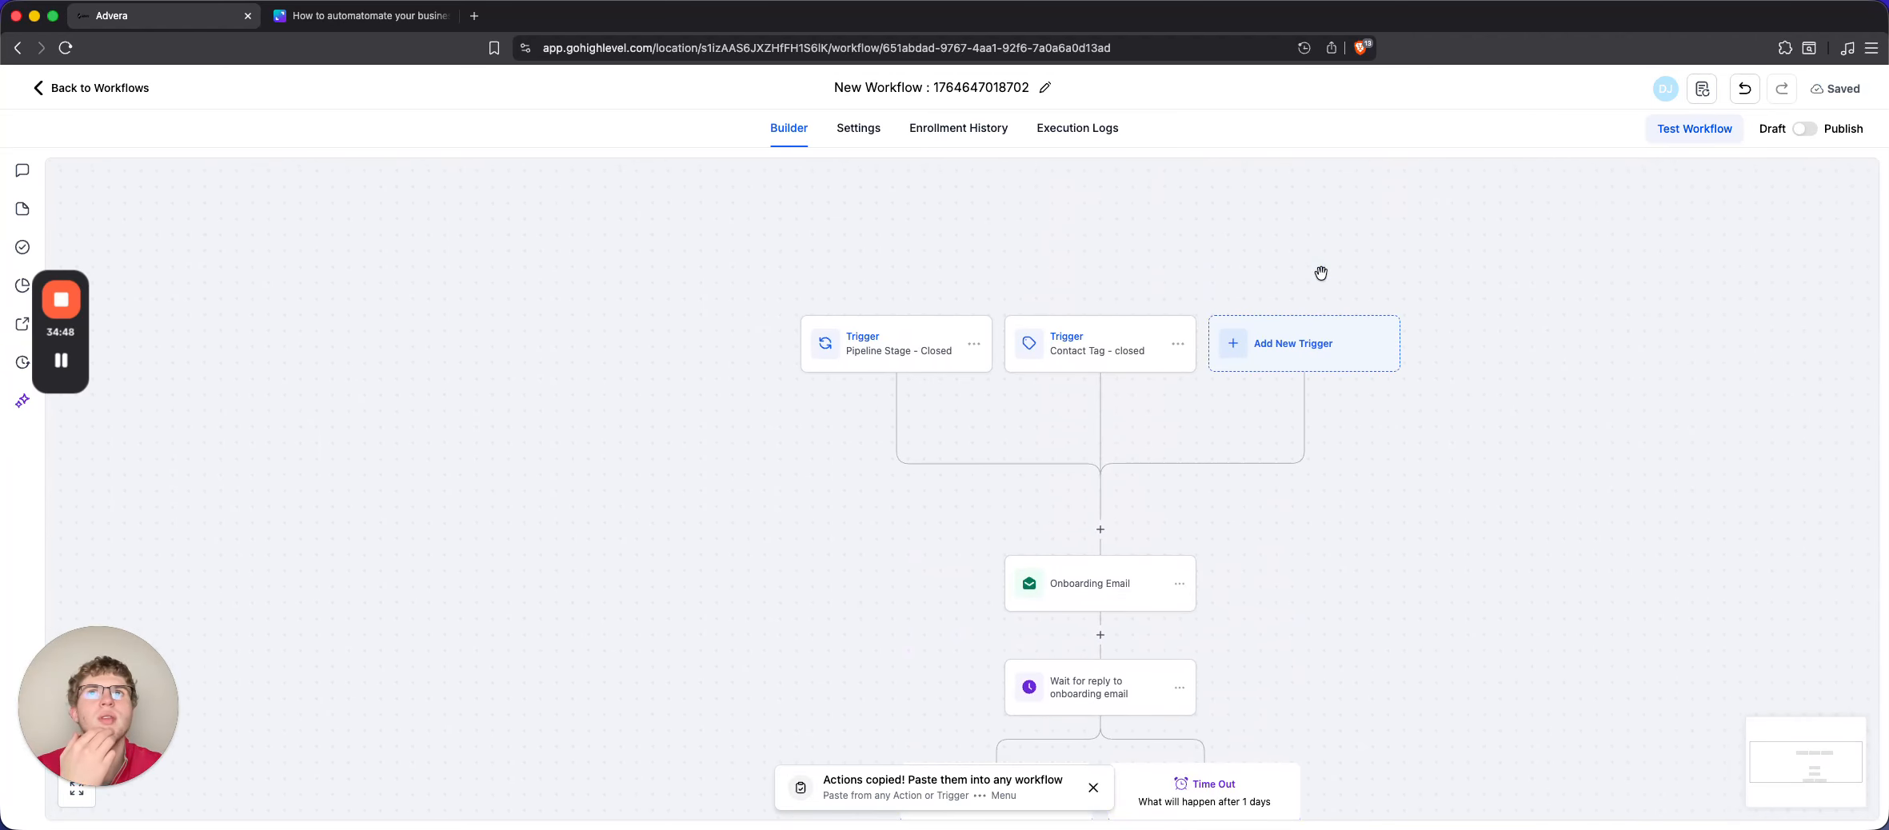
click(924, 85)
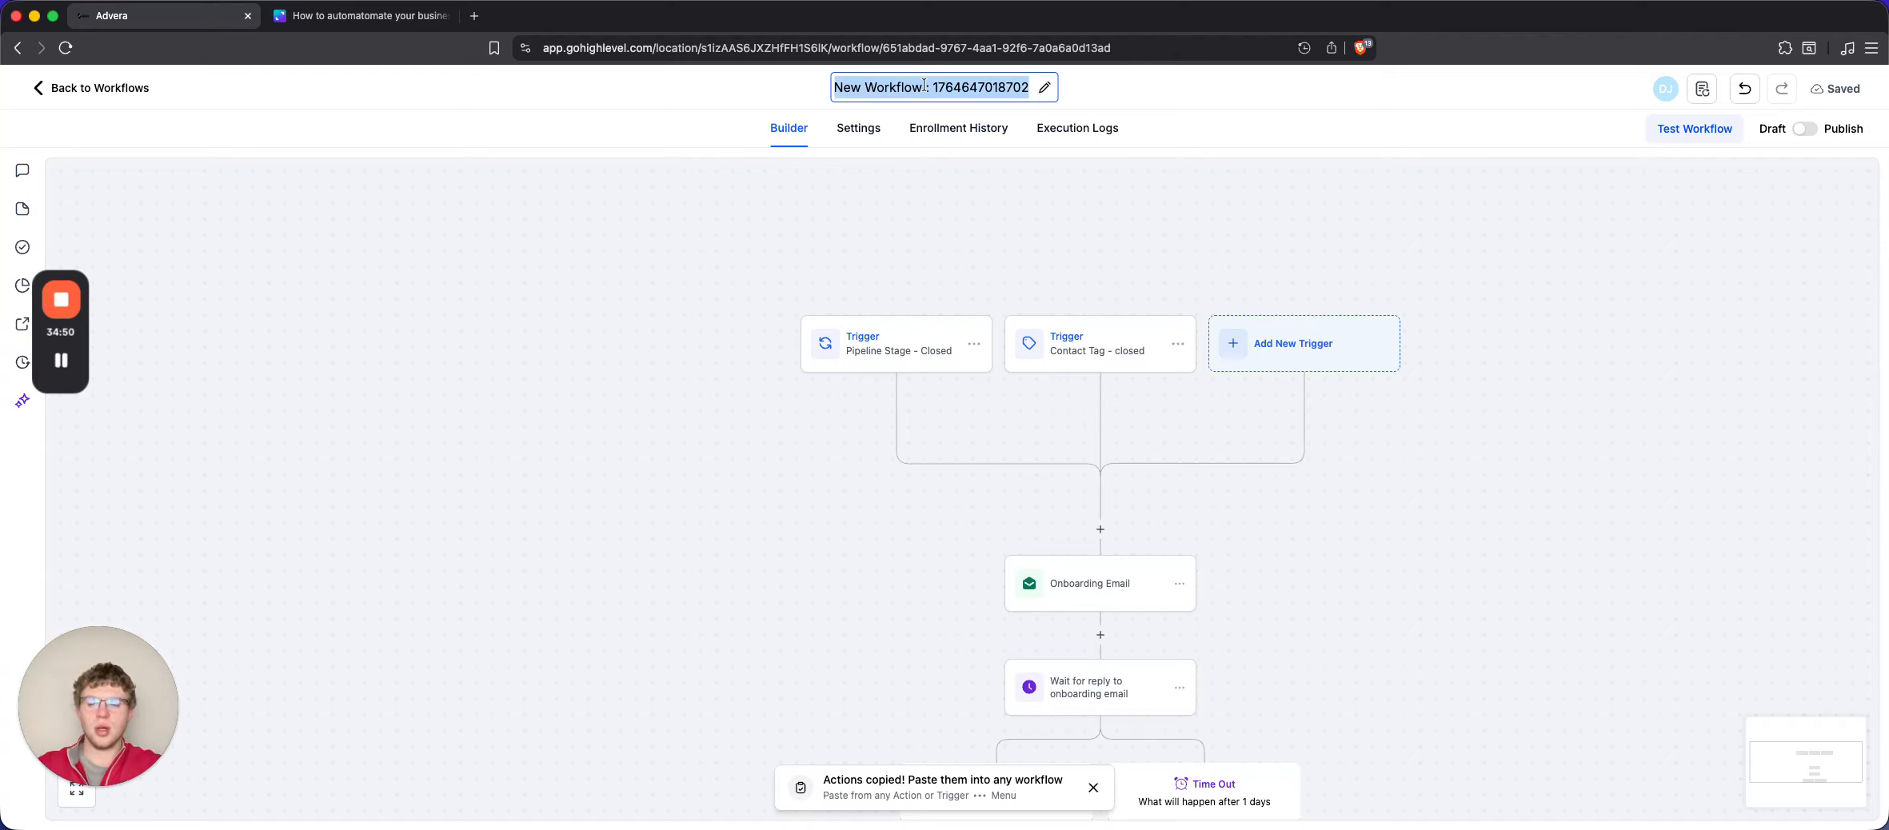
text(closed → o)
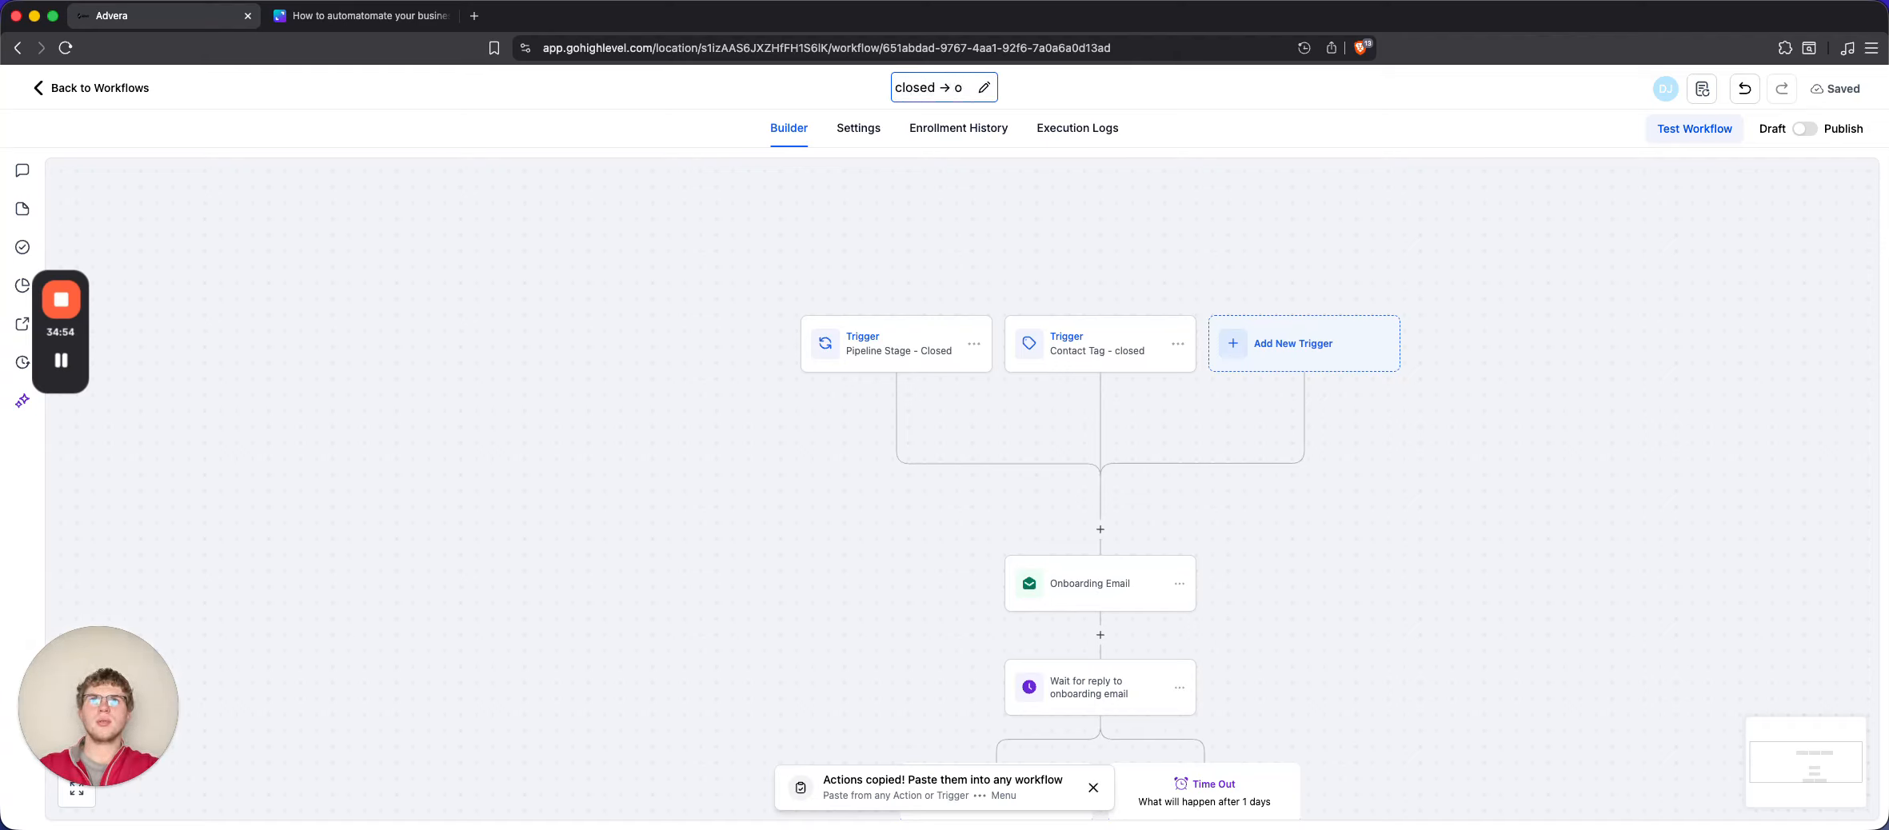
text(nboardin)
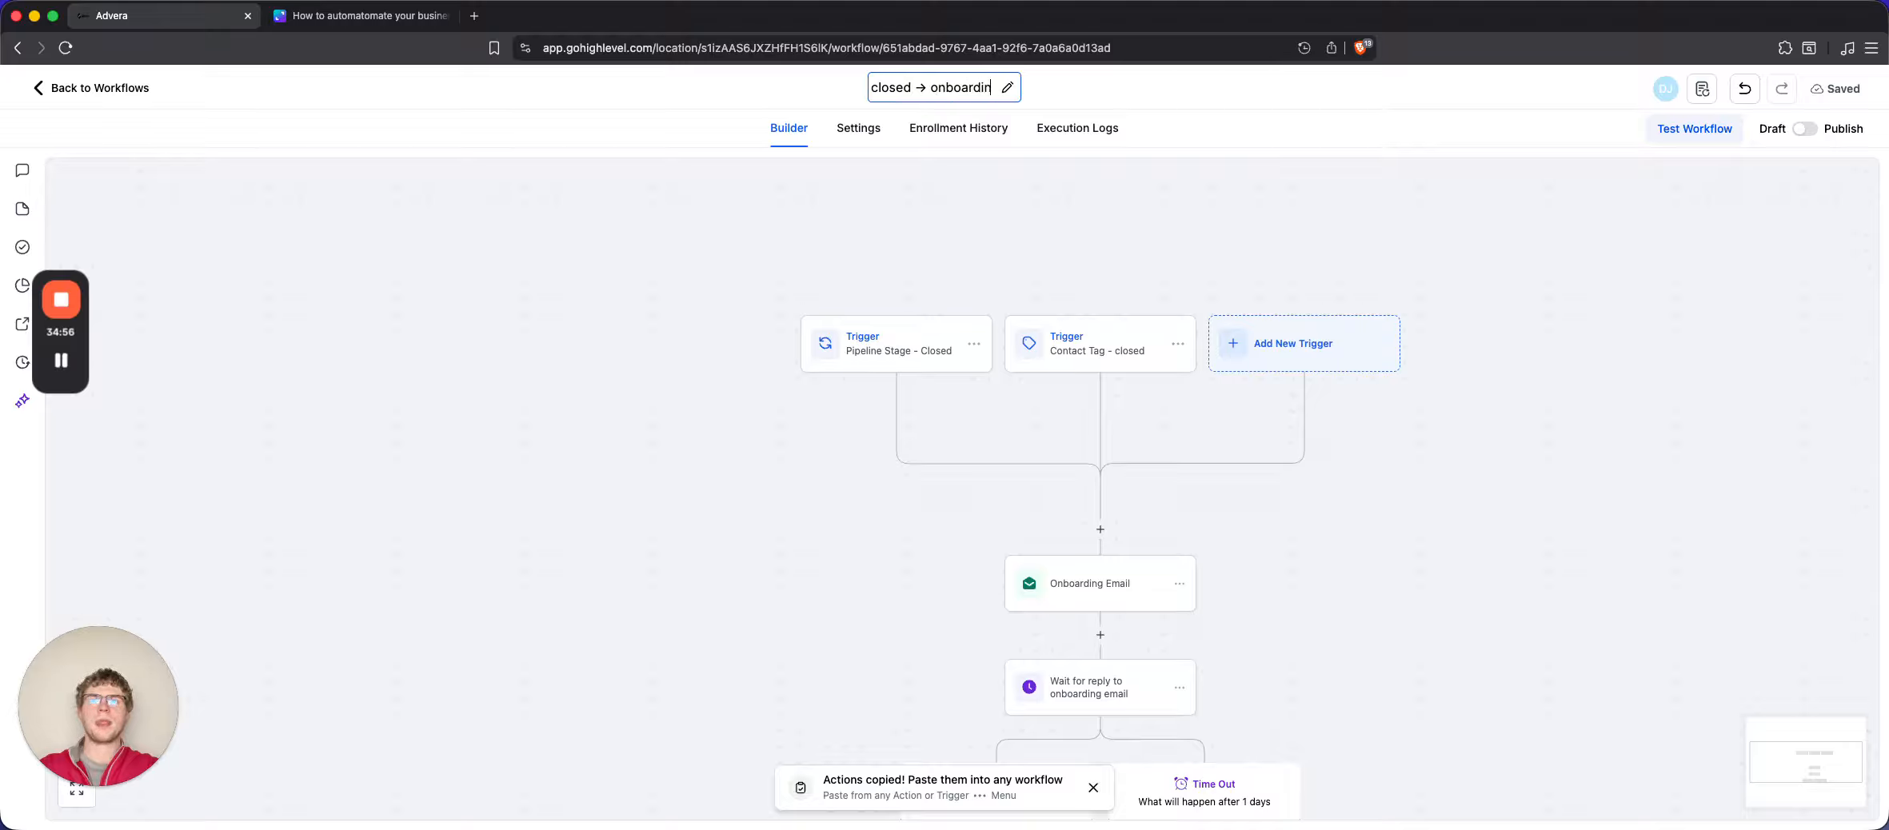
text(g scheduled)
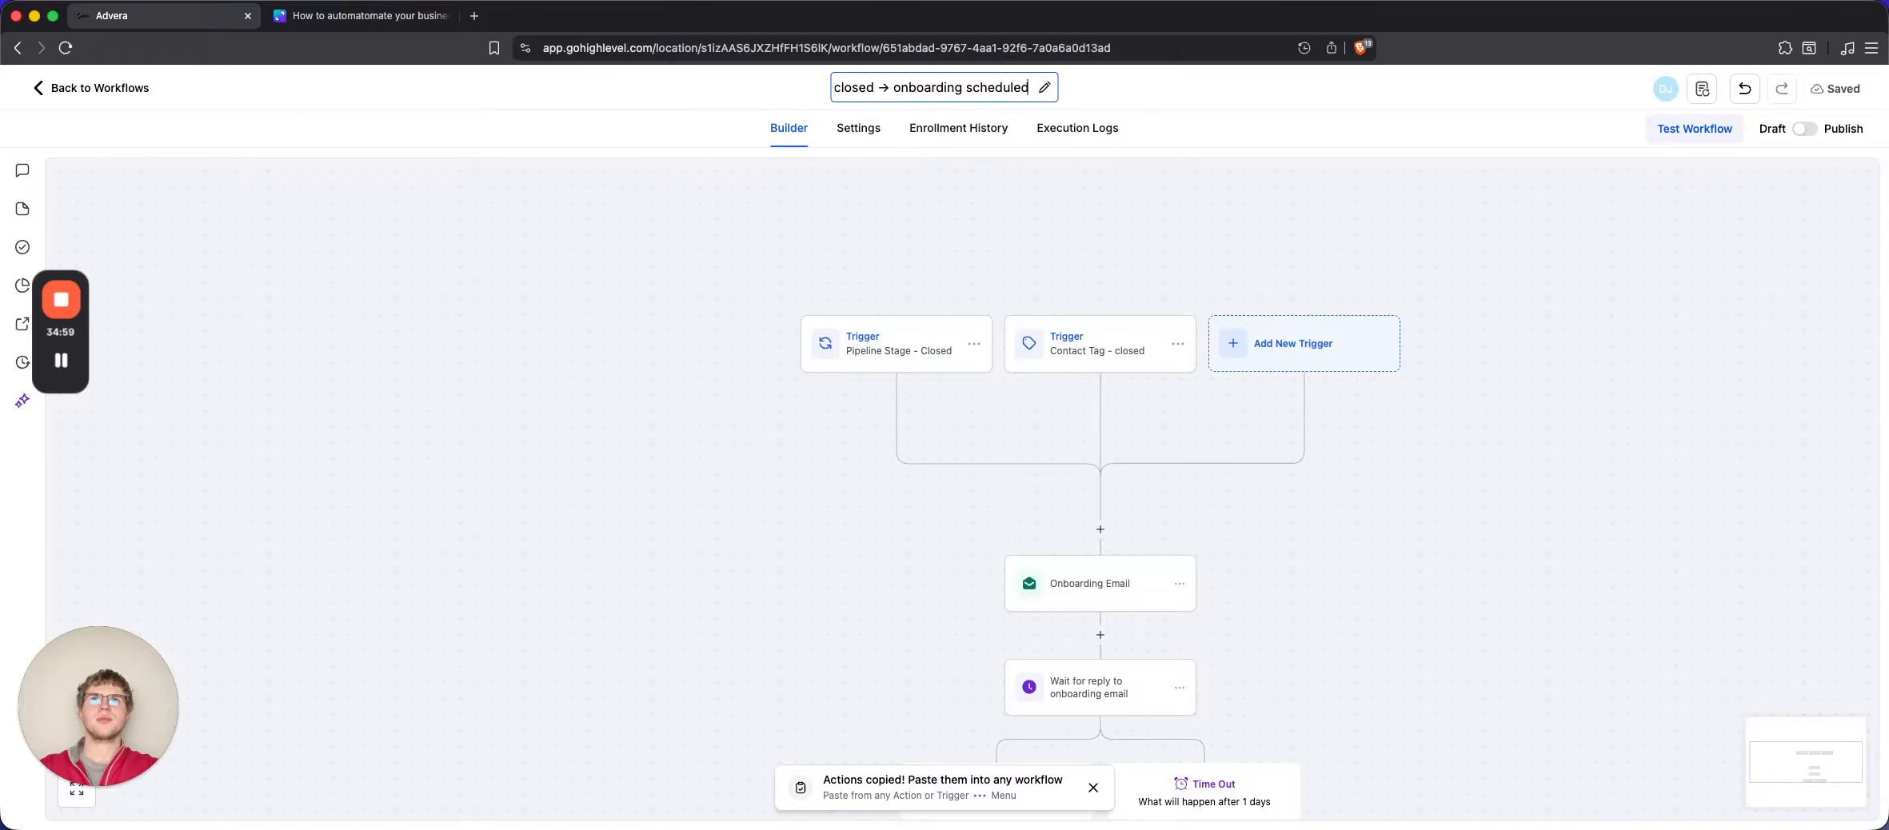
click(1368, 235)
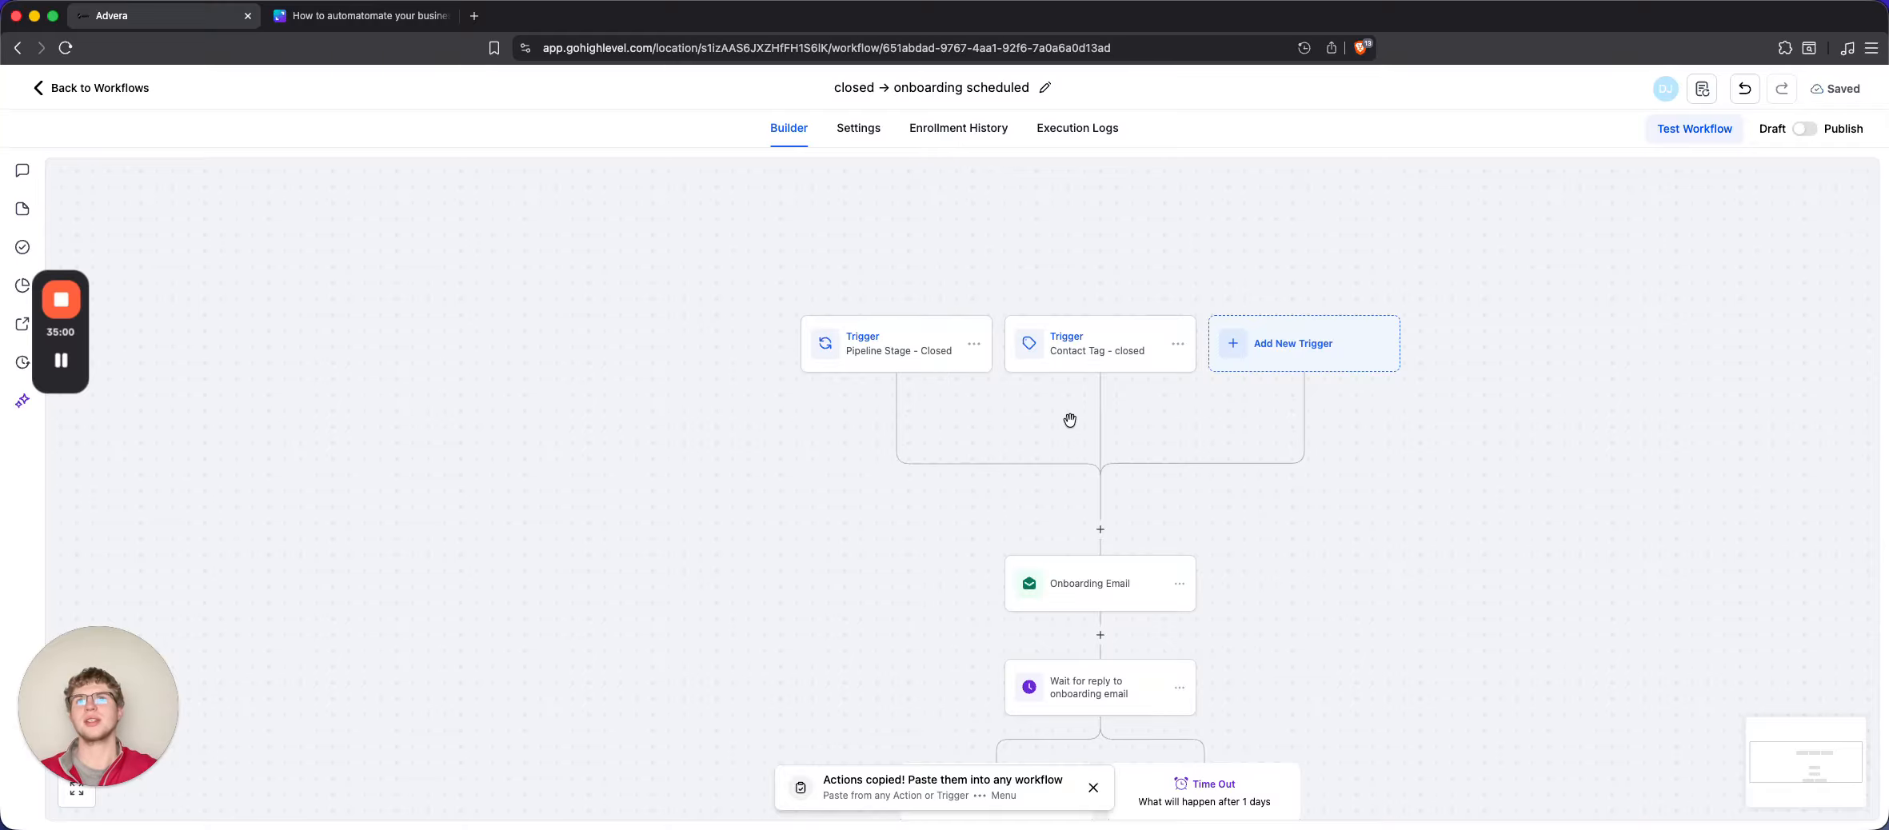
Add a Payment Received trigger without filters to the workflow and save it
scroll(888, 388, right, 1)
scroll(888, 389, right, 1)
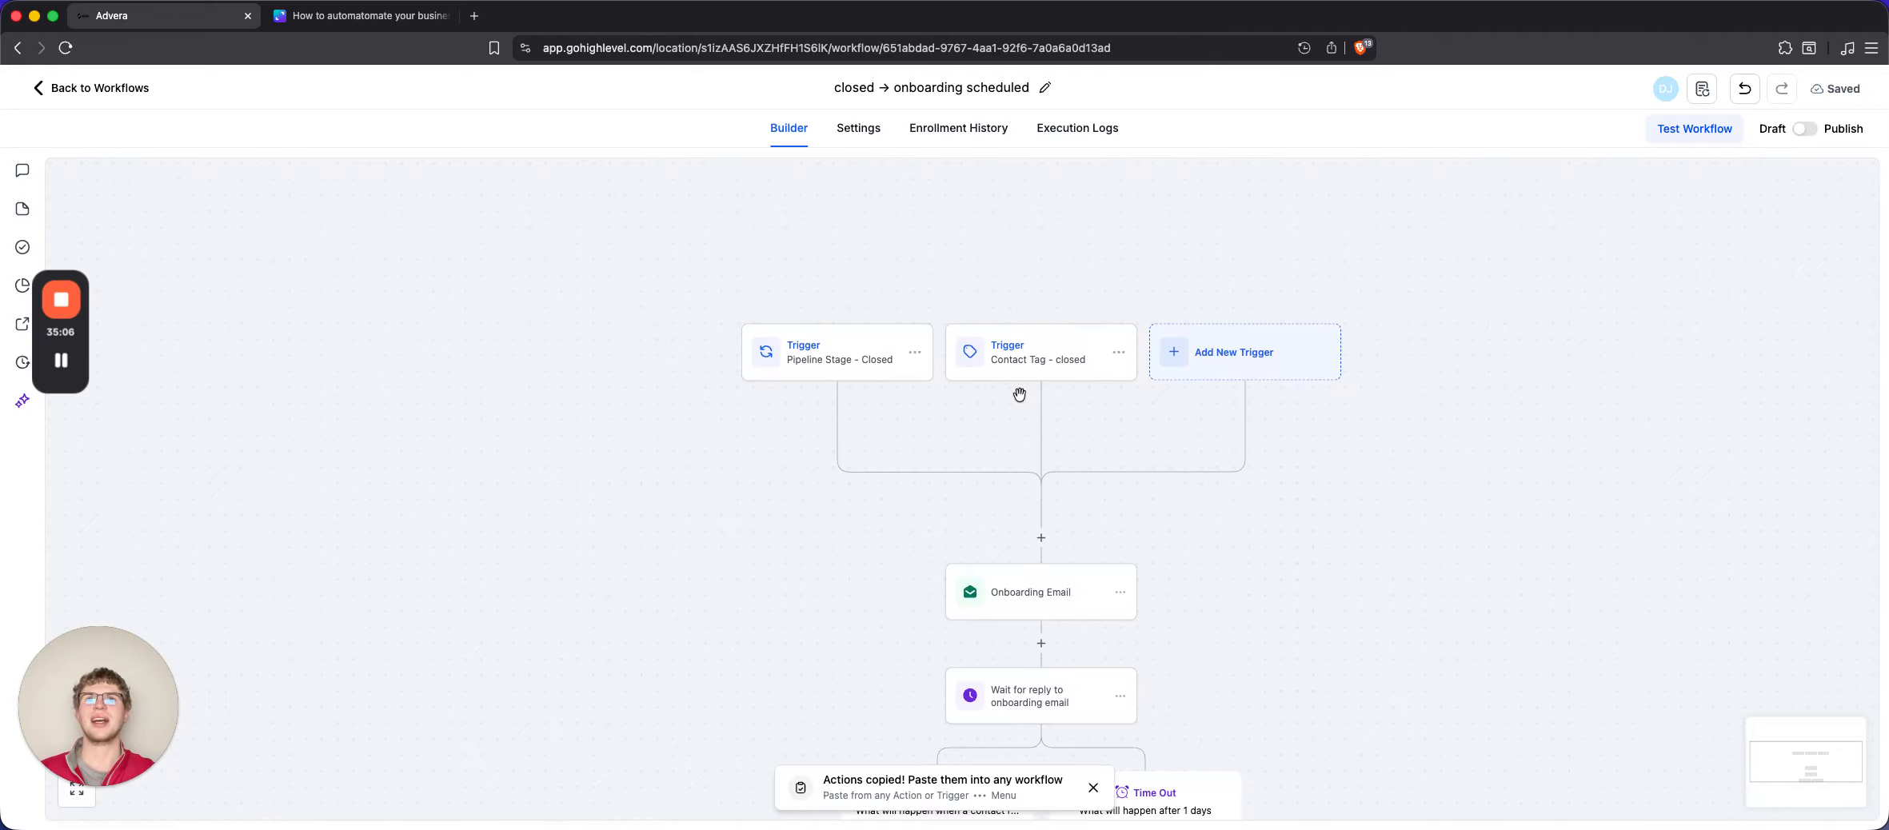
click(1272, 357)
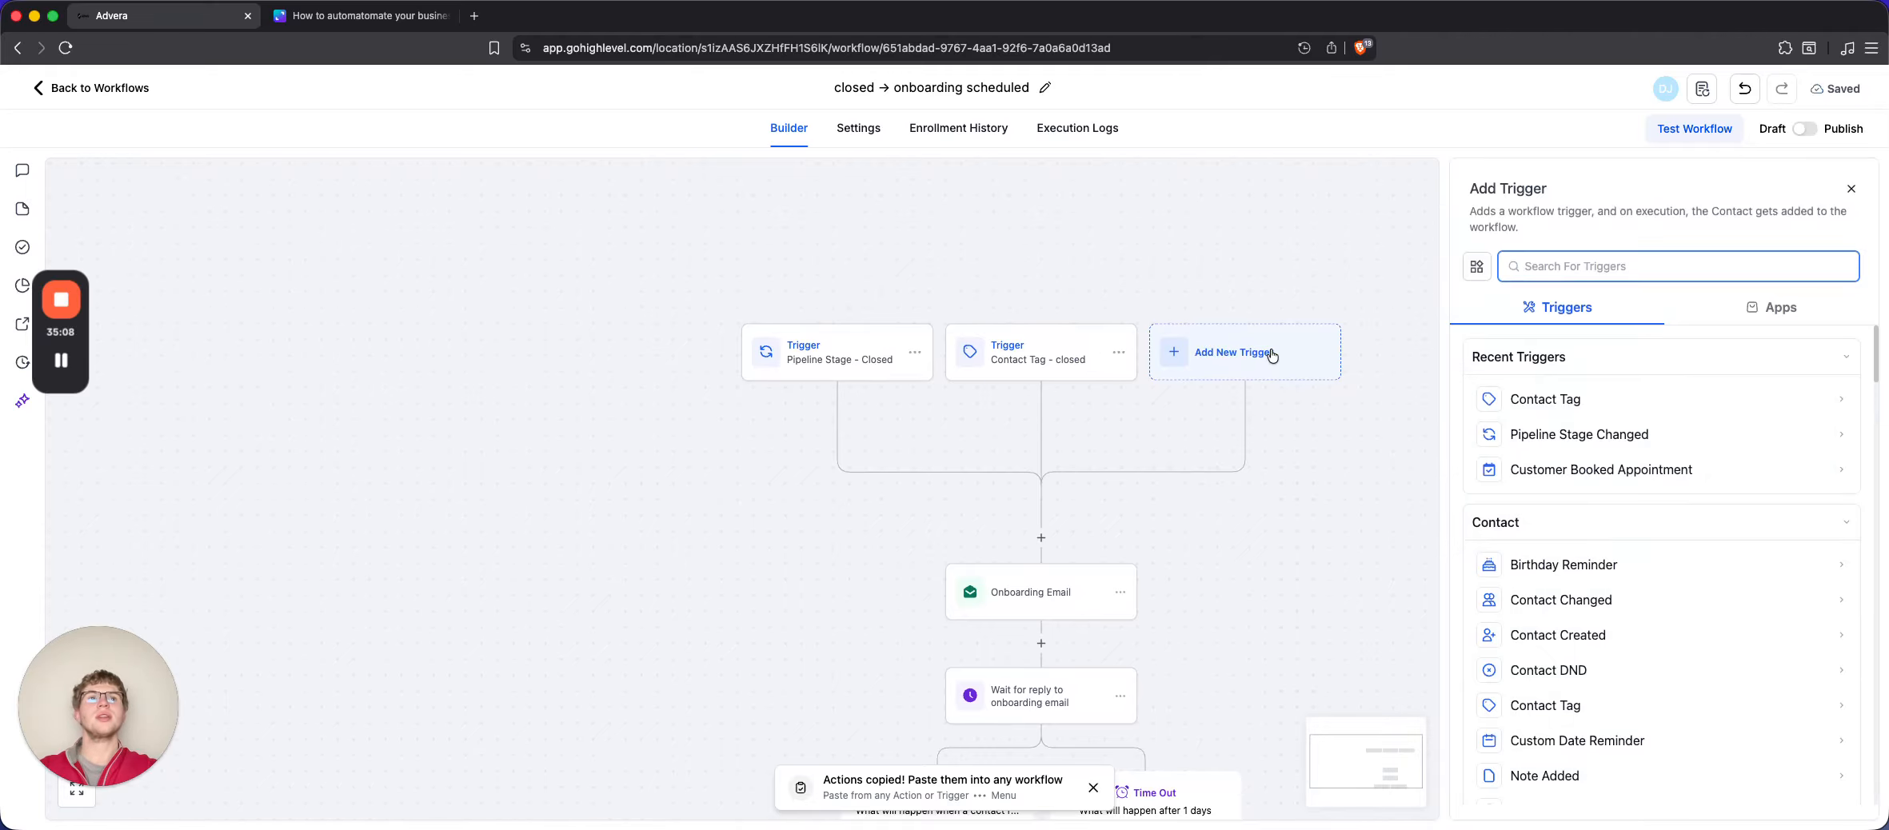
text(paym)
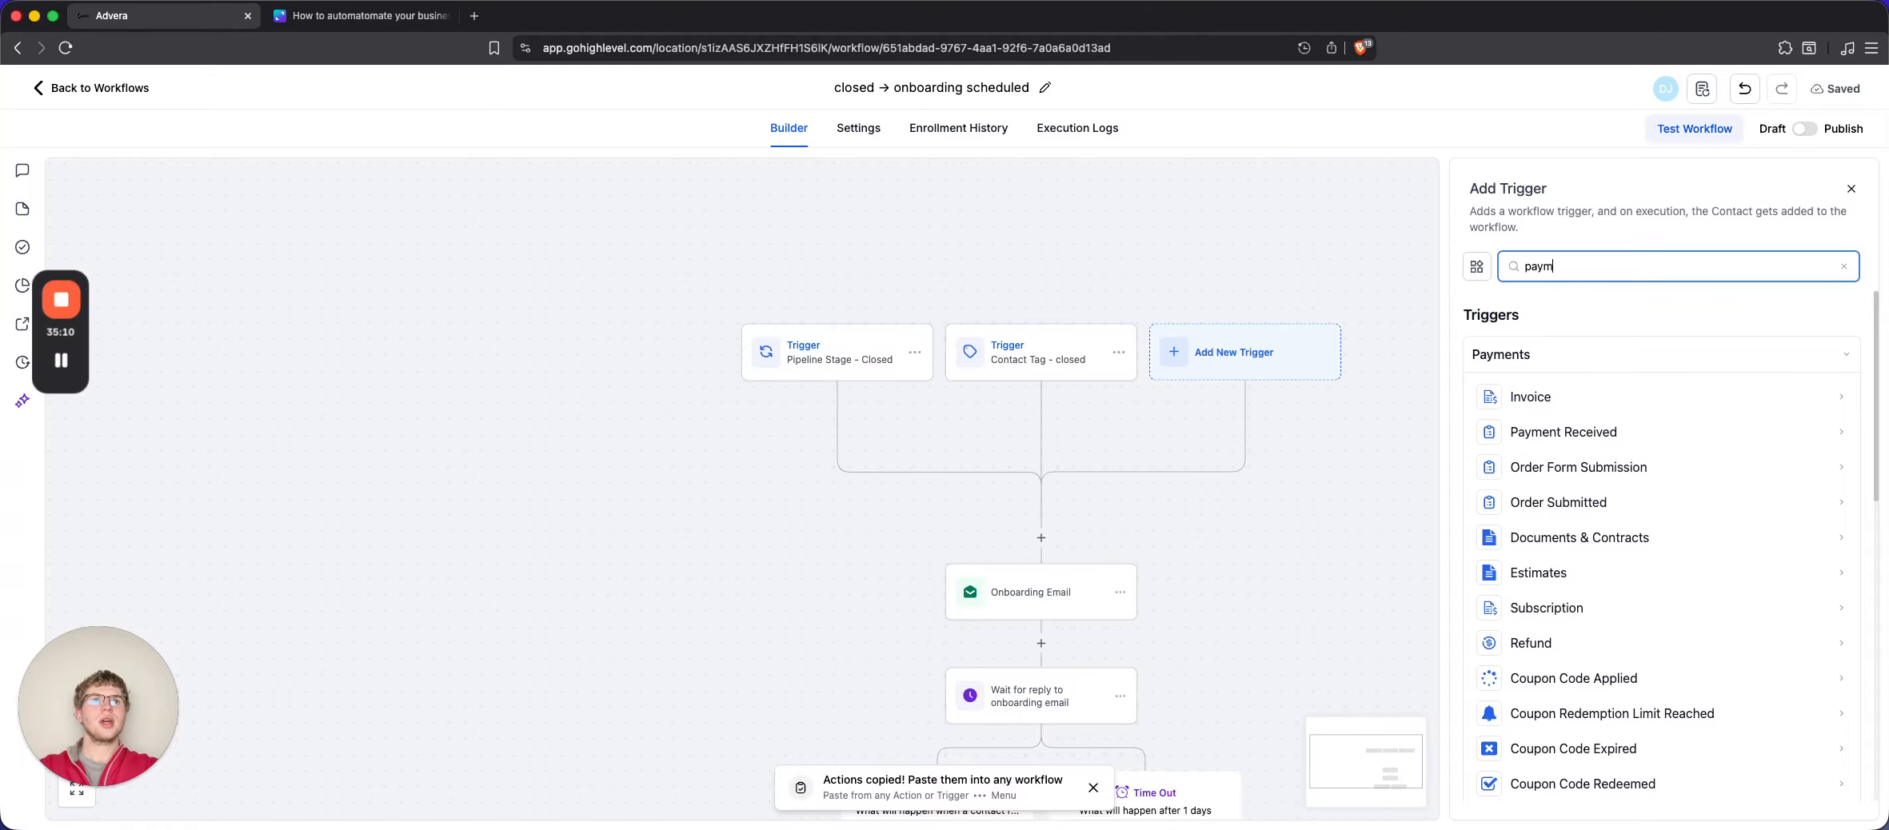
click(1646, 432)
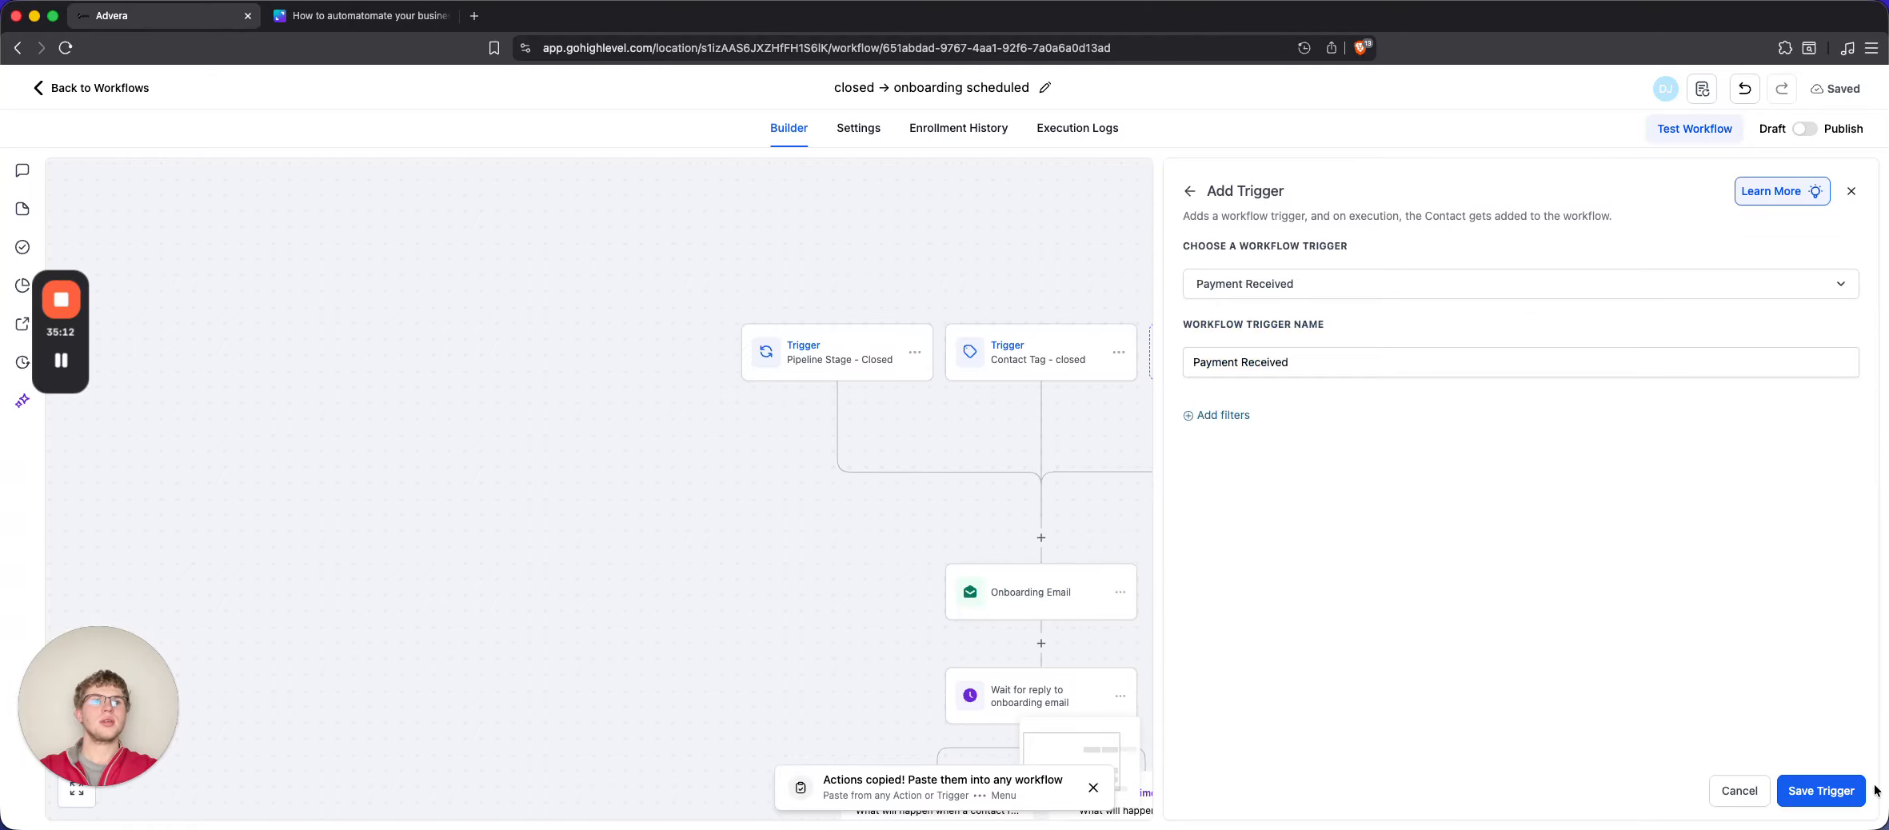
click(1825, 790)
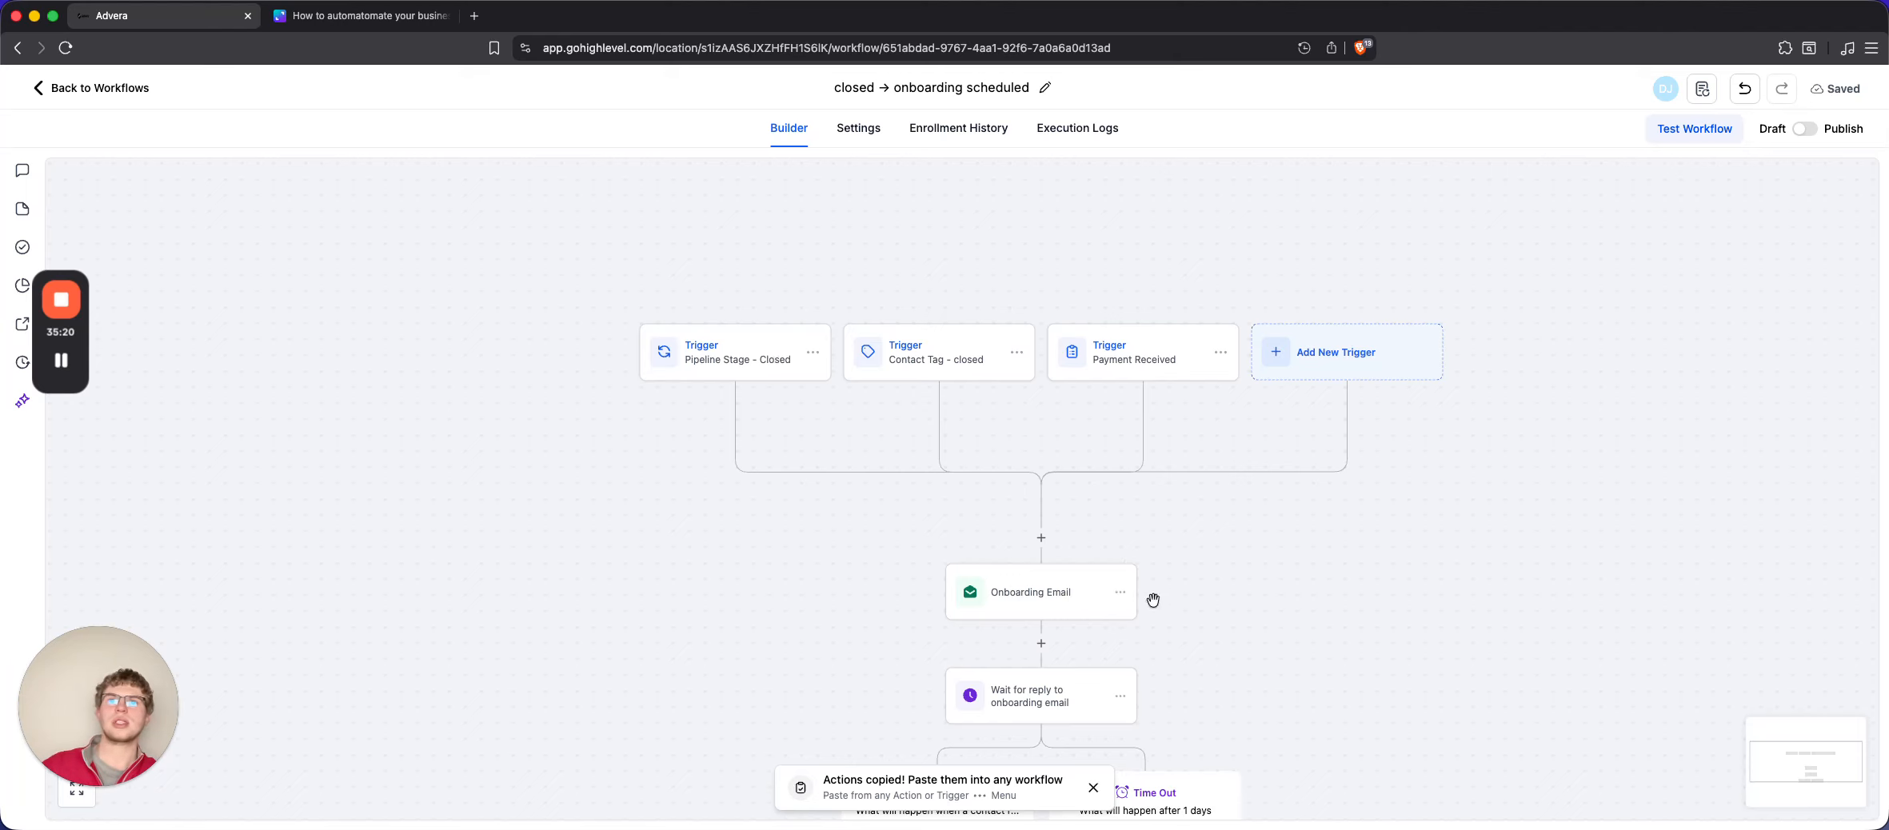
Review the whole onboarding workflow, from its triggers through the reply and timeout branches down to the last Go To action
scroll(1073, 602, down, 3)
scroll(1072, 602, down, 3)
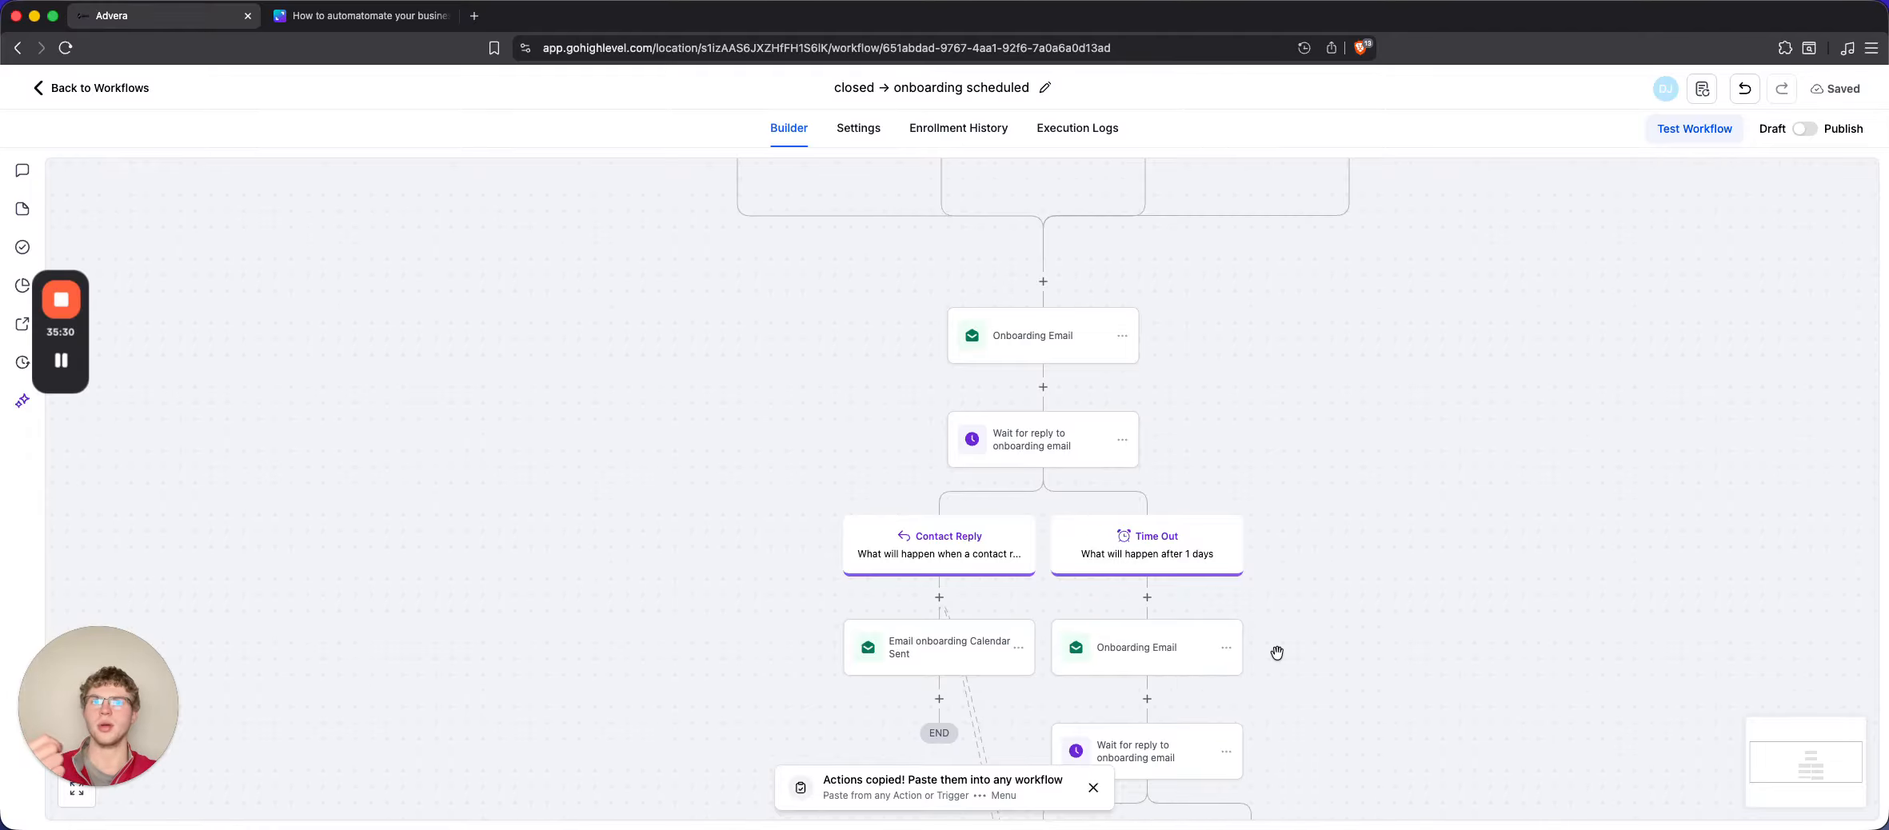
scroll(1278, 654, down, 5)
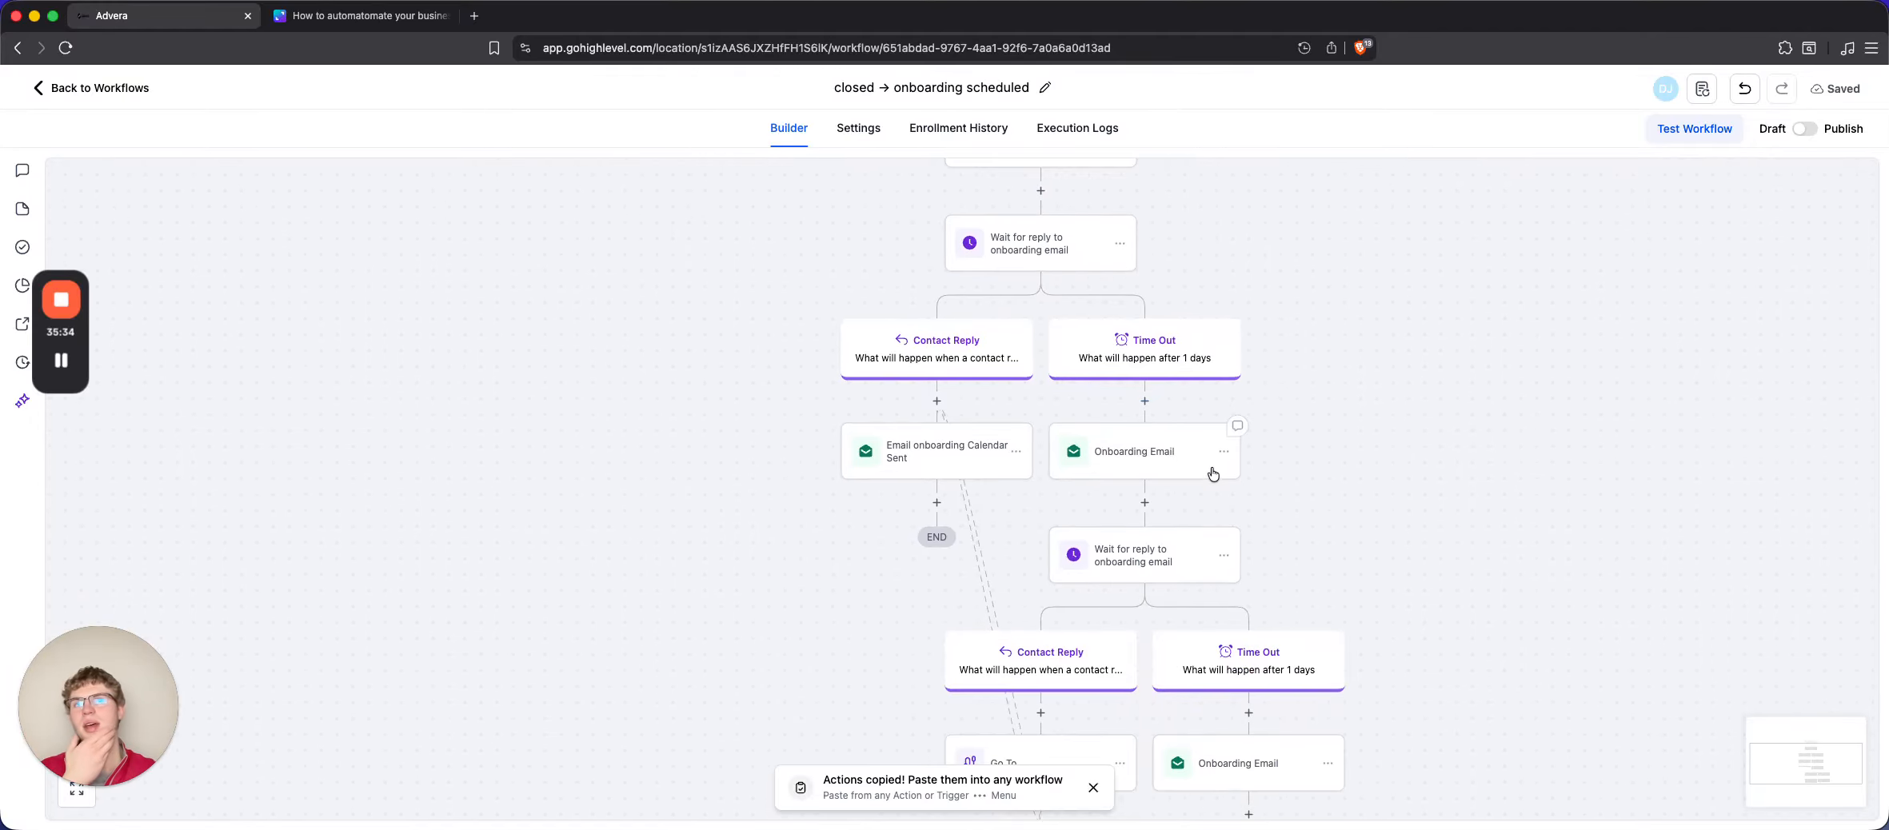
scroll(1011, 324, down, 5)
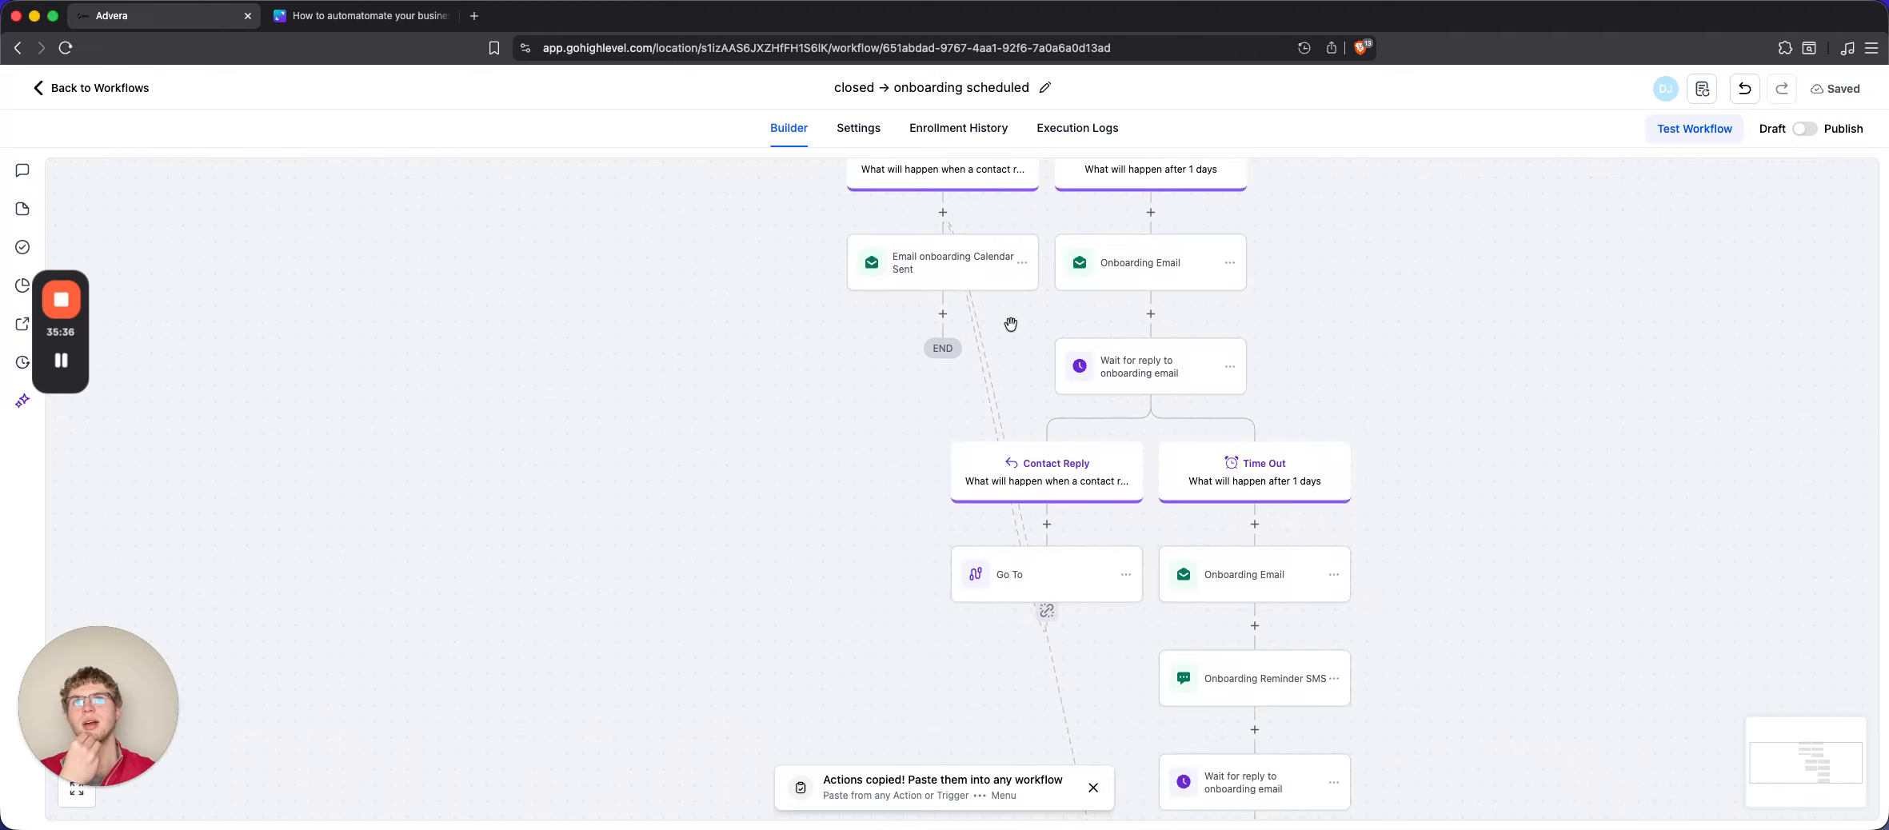
scroll(1275, 594, down, 1)
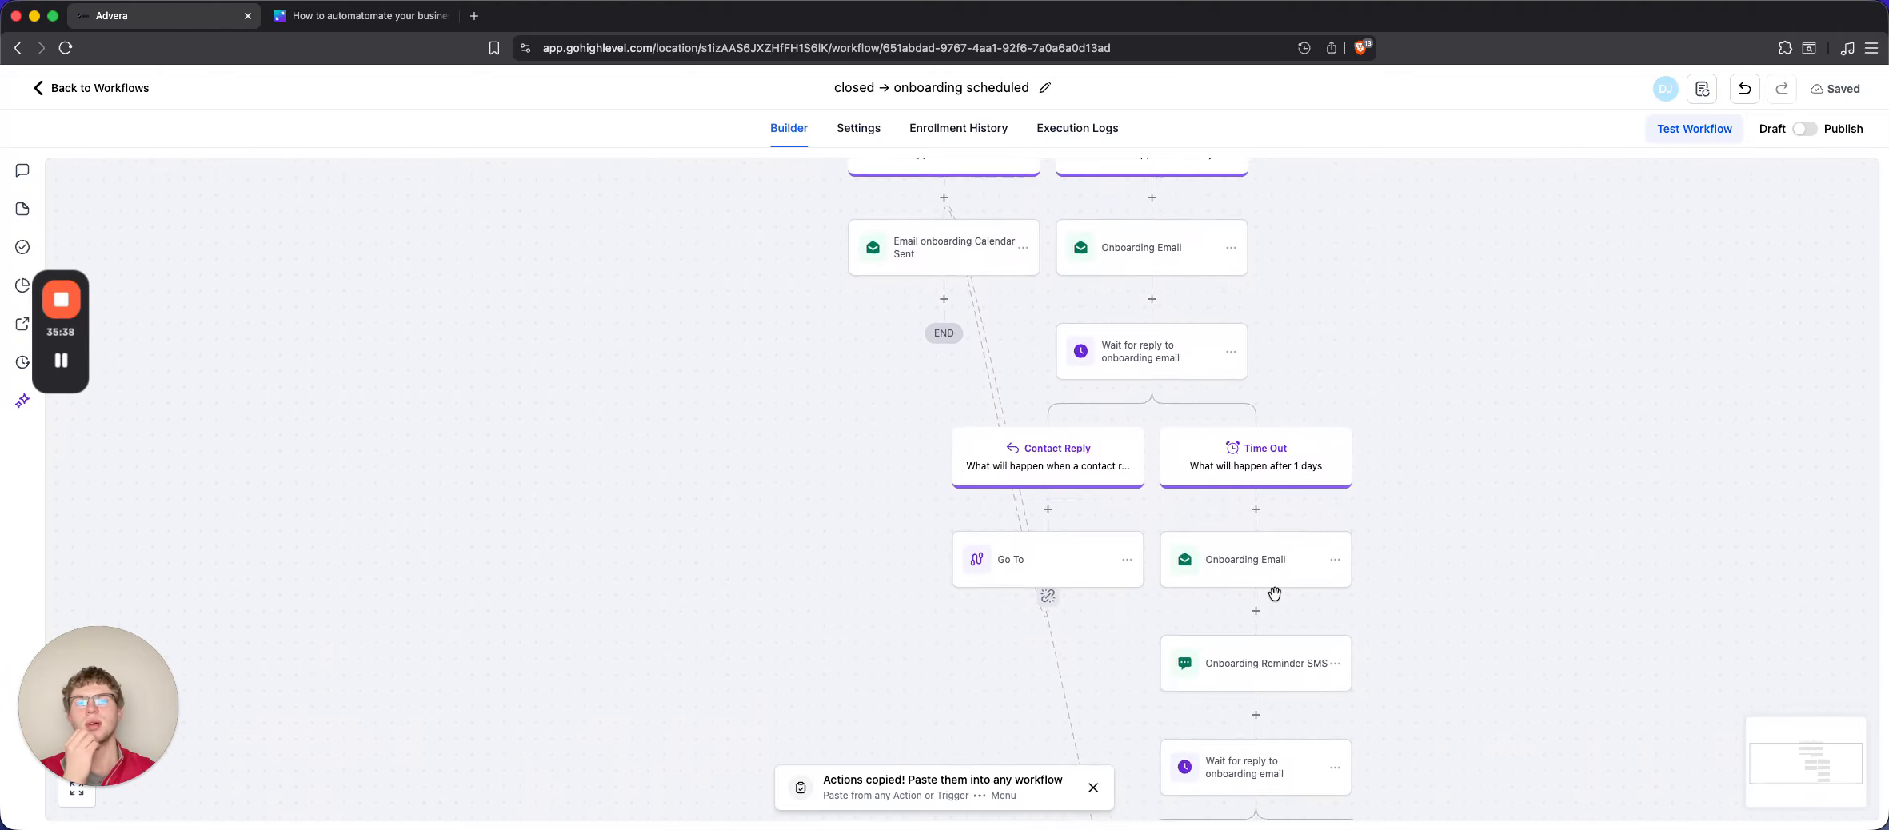
scroll(1275, 594, down, 3)
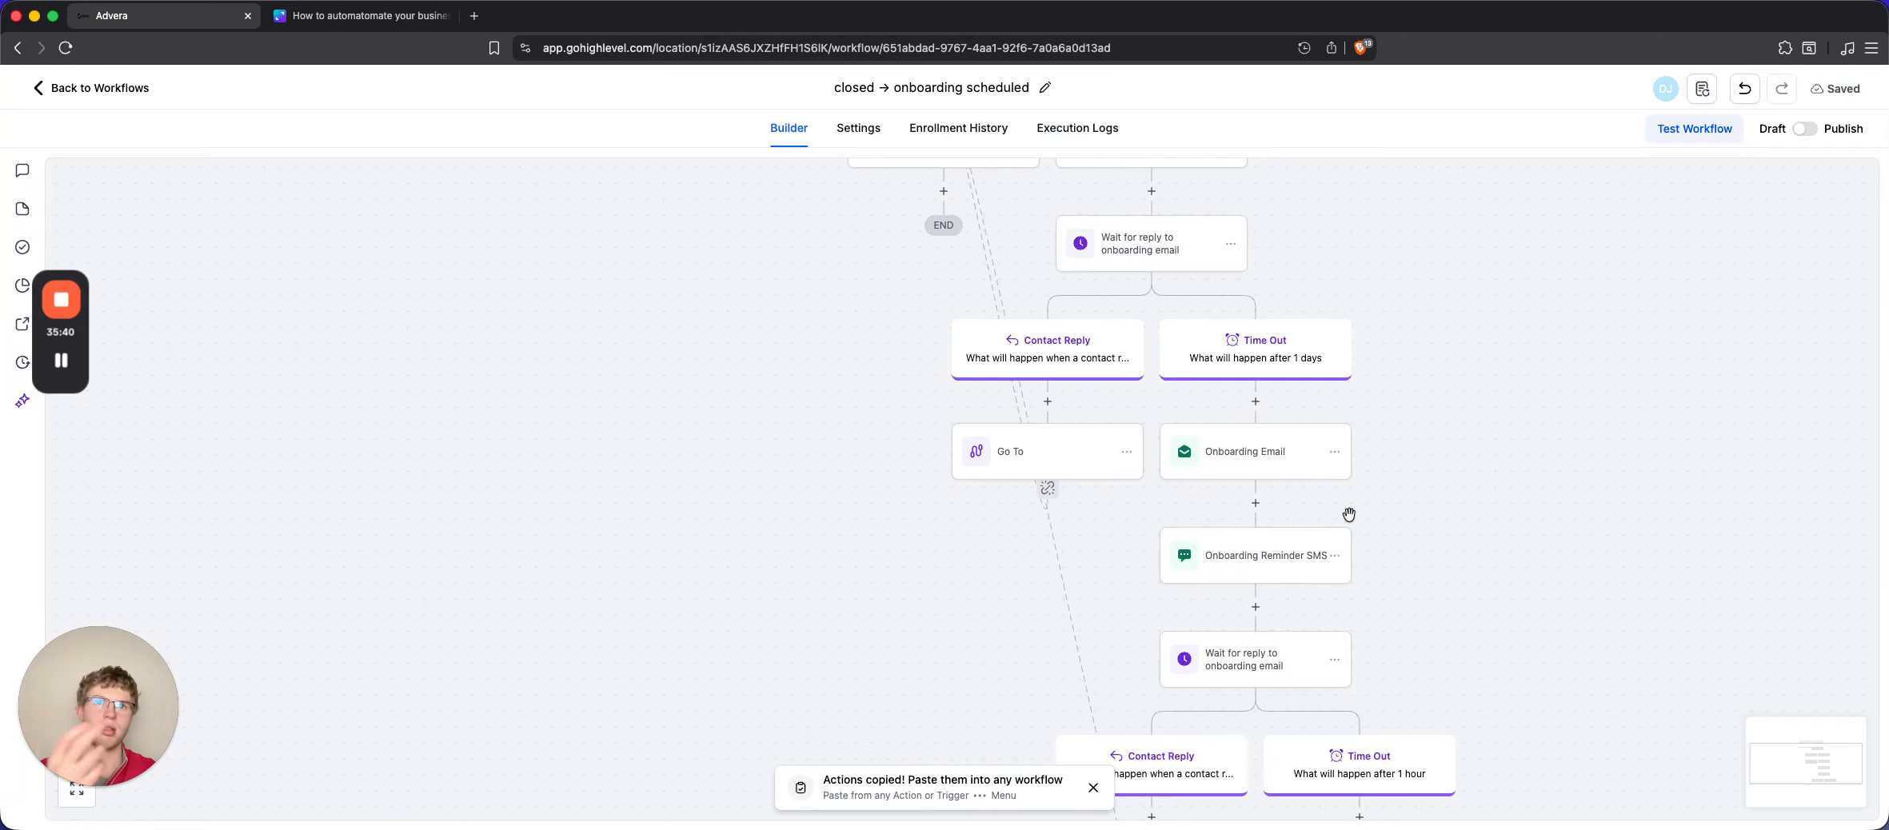
scroll(1349, 514, down, 6)
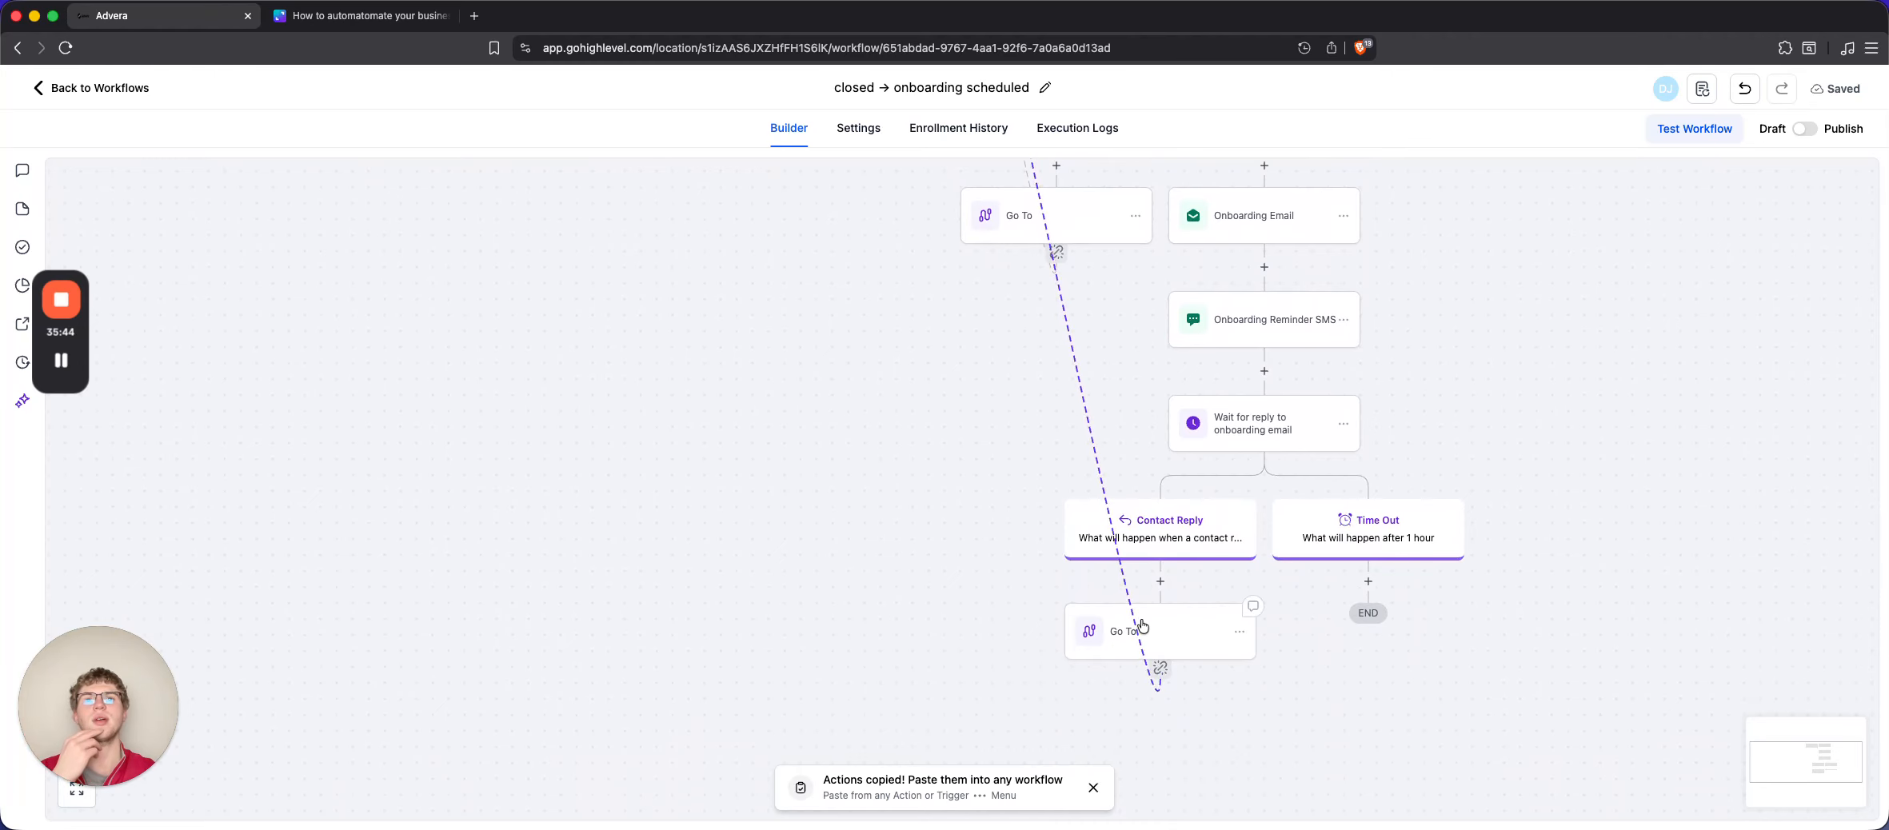
scroll(1280, 560, up, 12)
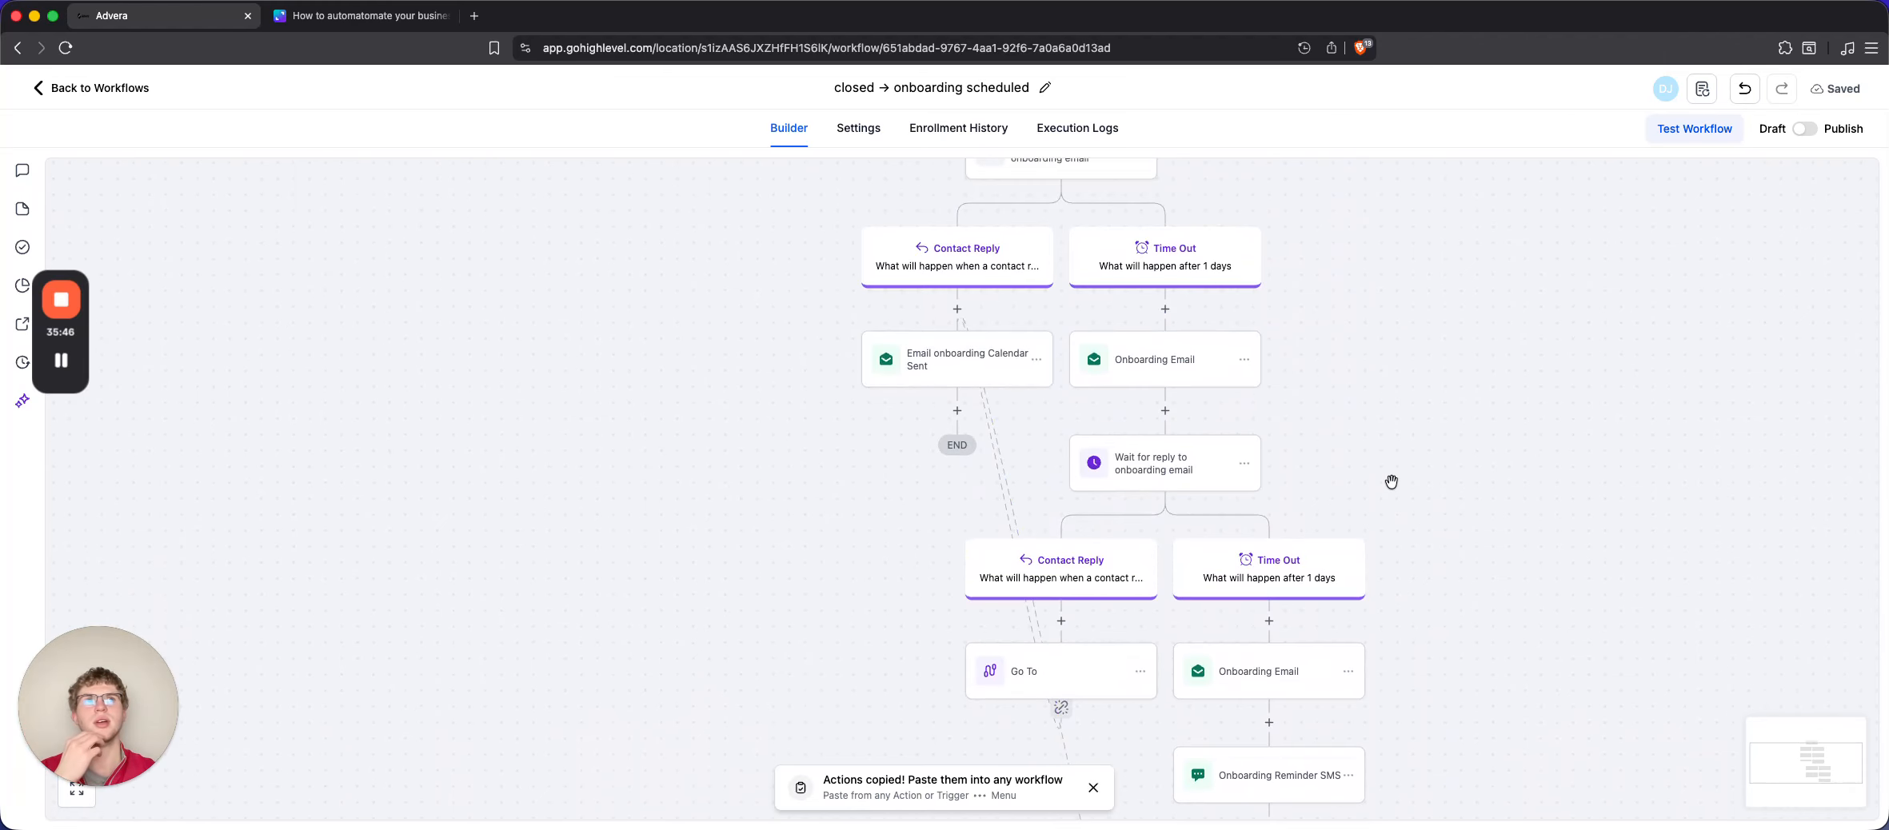
scroll(1392, 482, up, 5)
scroll(1392, 482, down, 3)
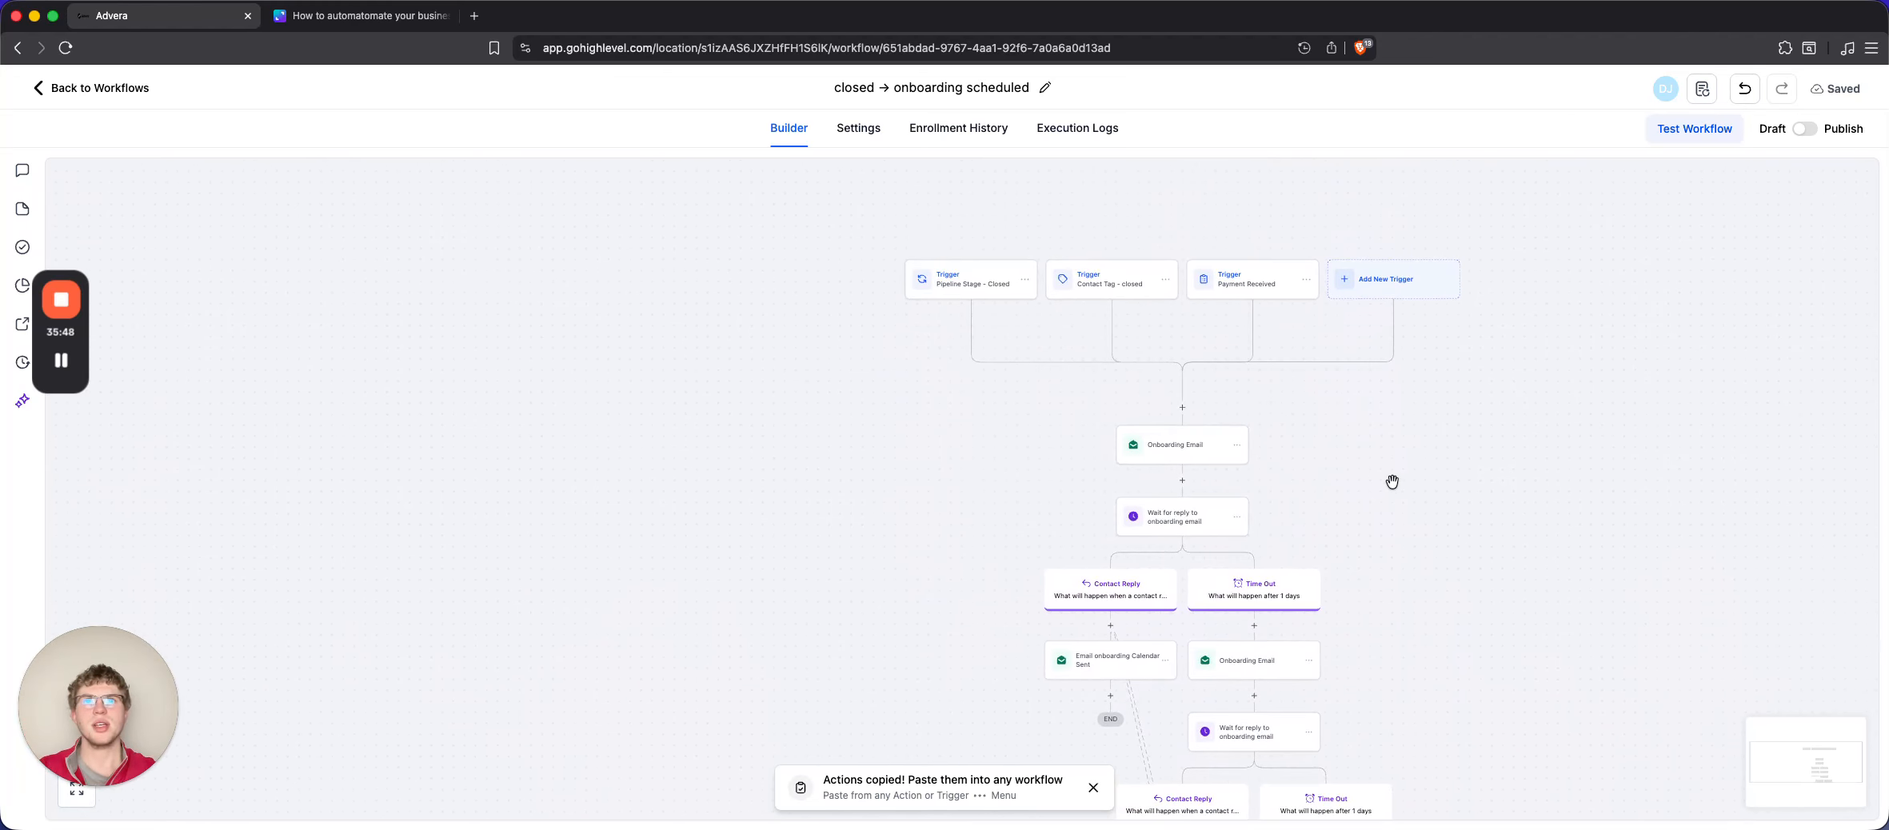
scroll(1390, 472, up, 4)
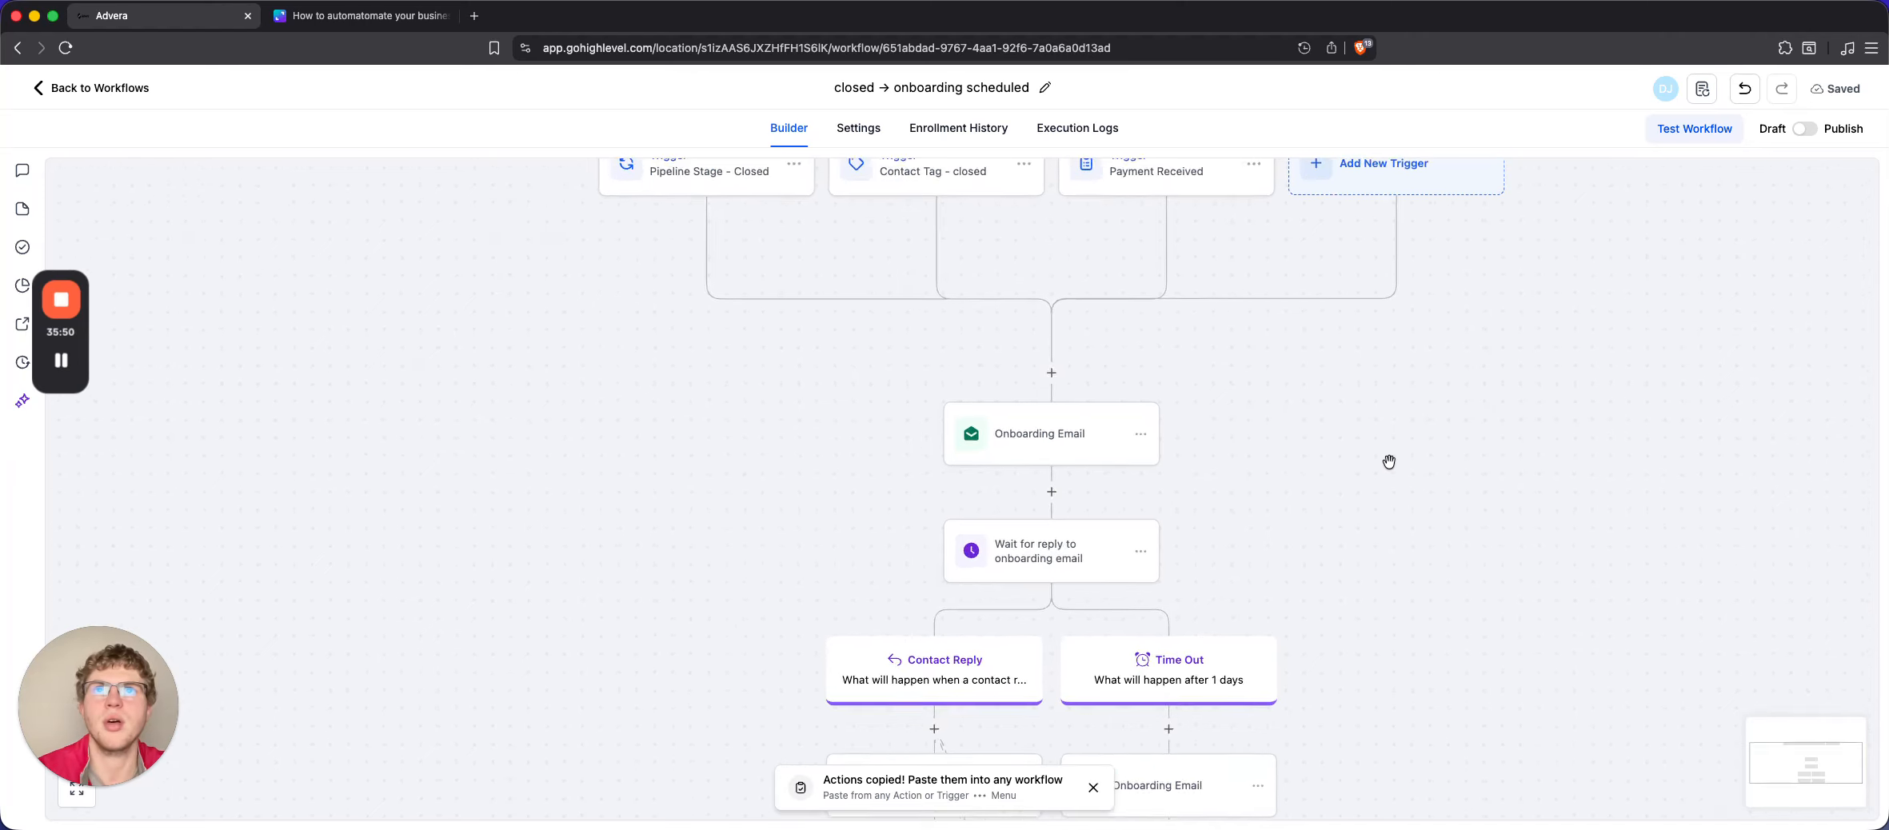
scroll(1389, 462, up, 1)
scroll(1390, 462, right, 1)
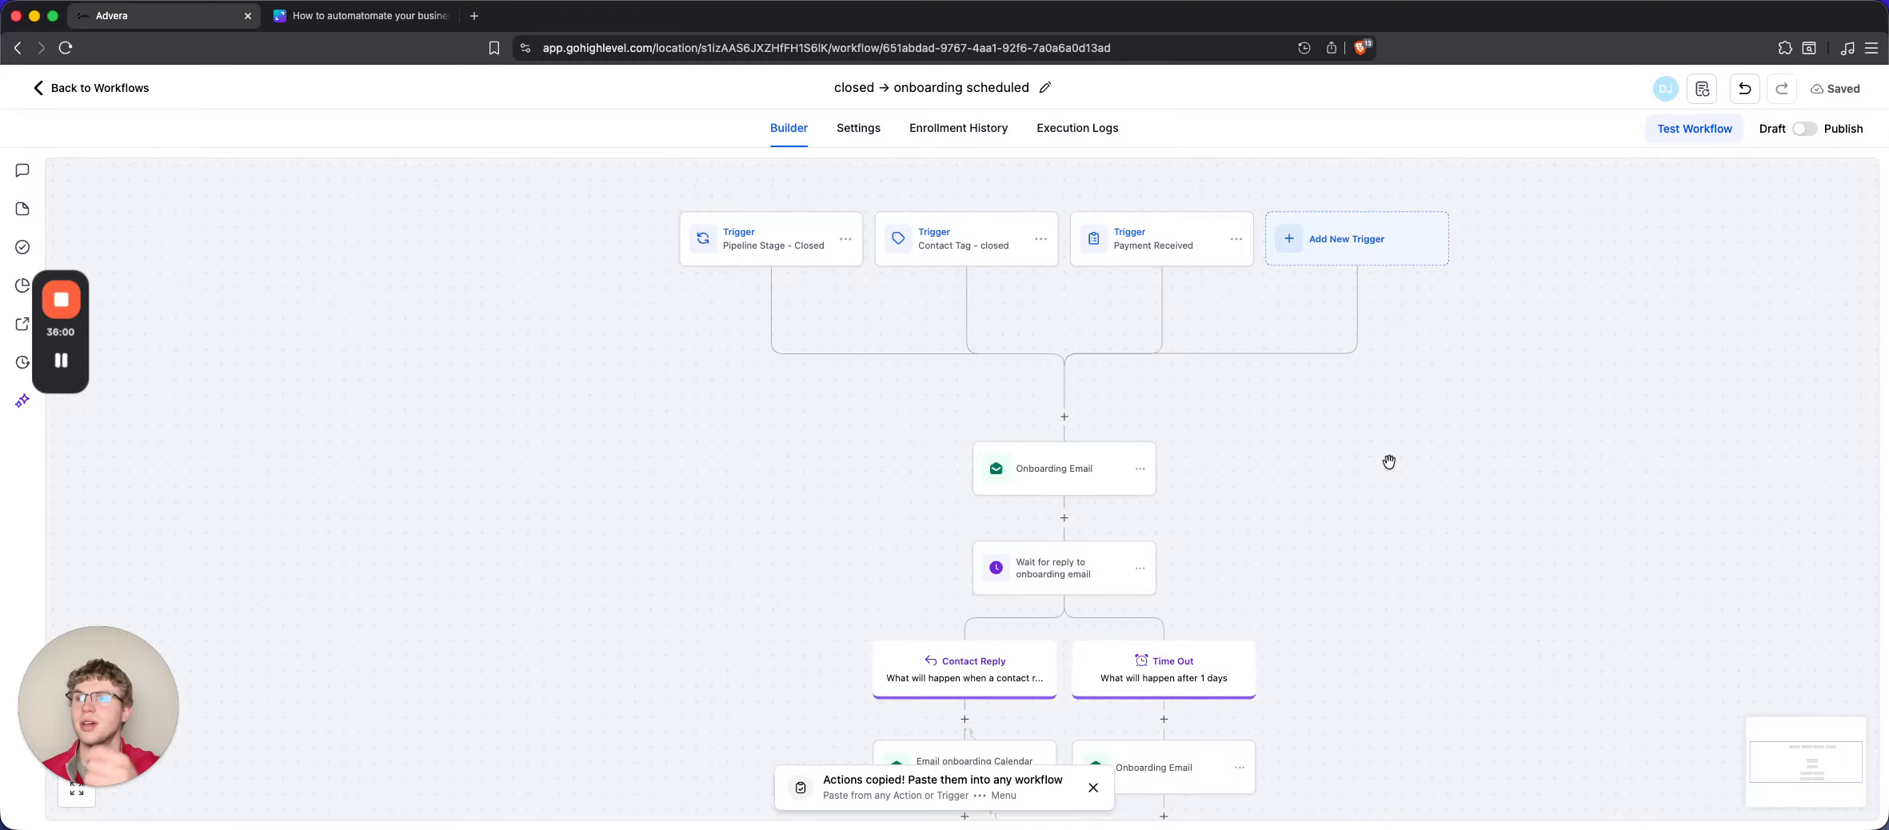
scroll(1390, 462, down, 2)
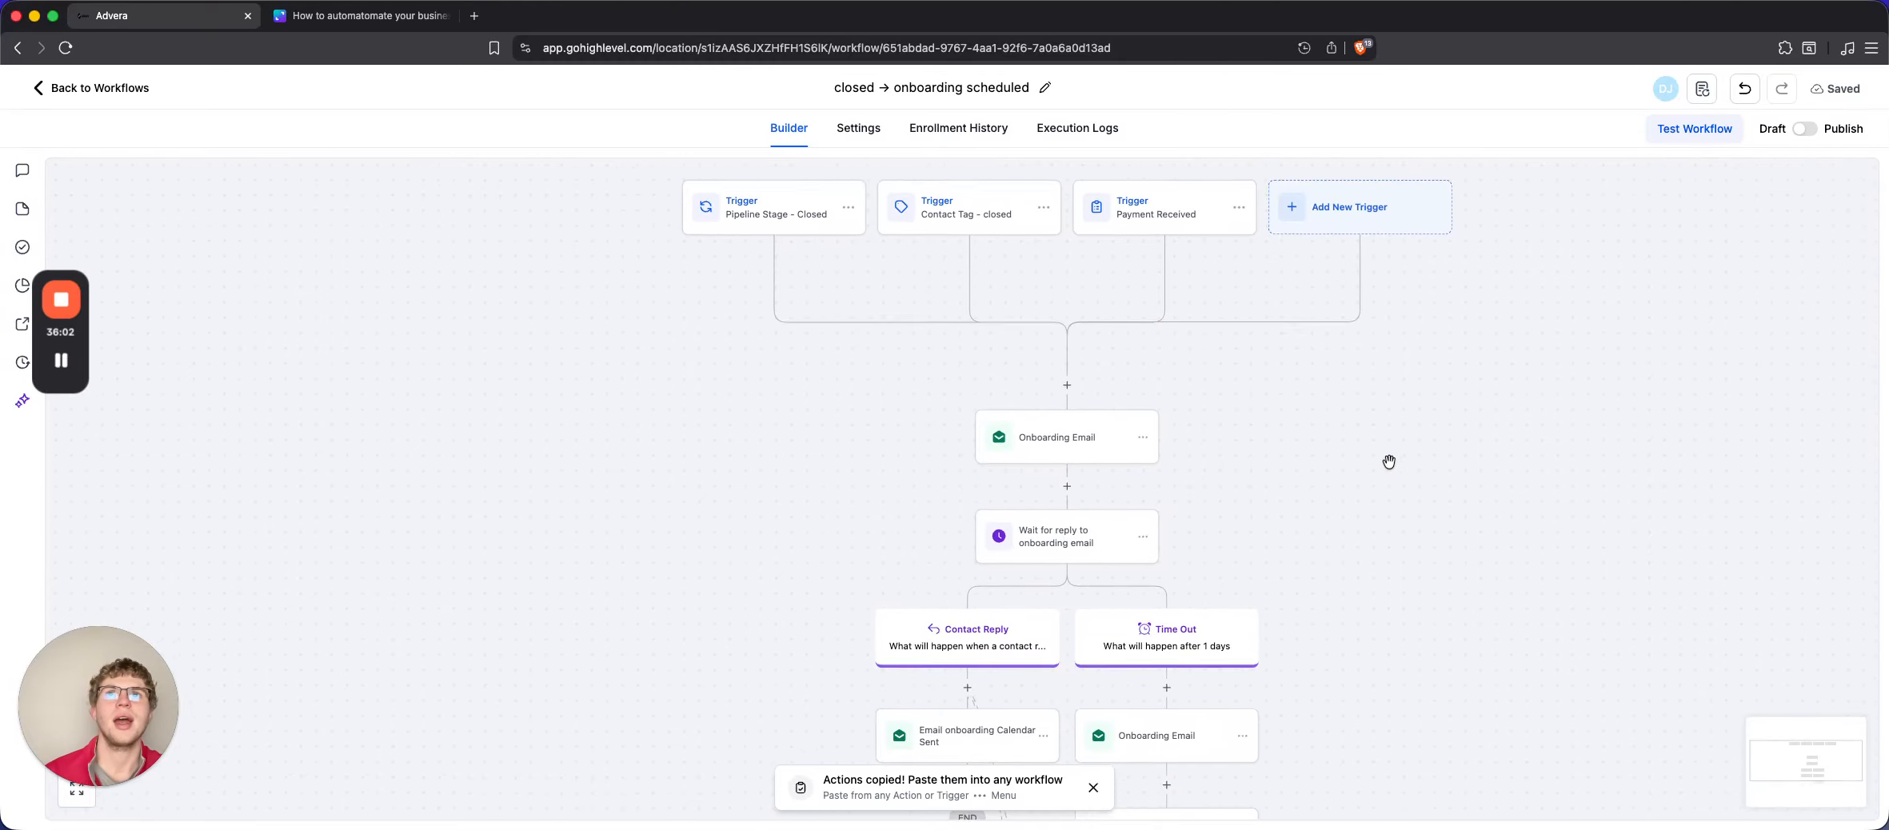
Leave the workflow for the workflow list, and switch to the Canva design about automating a business without code
click(40, 89)
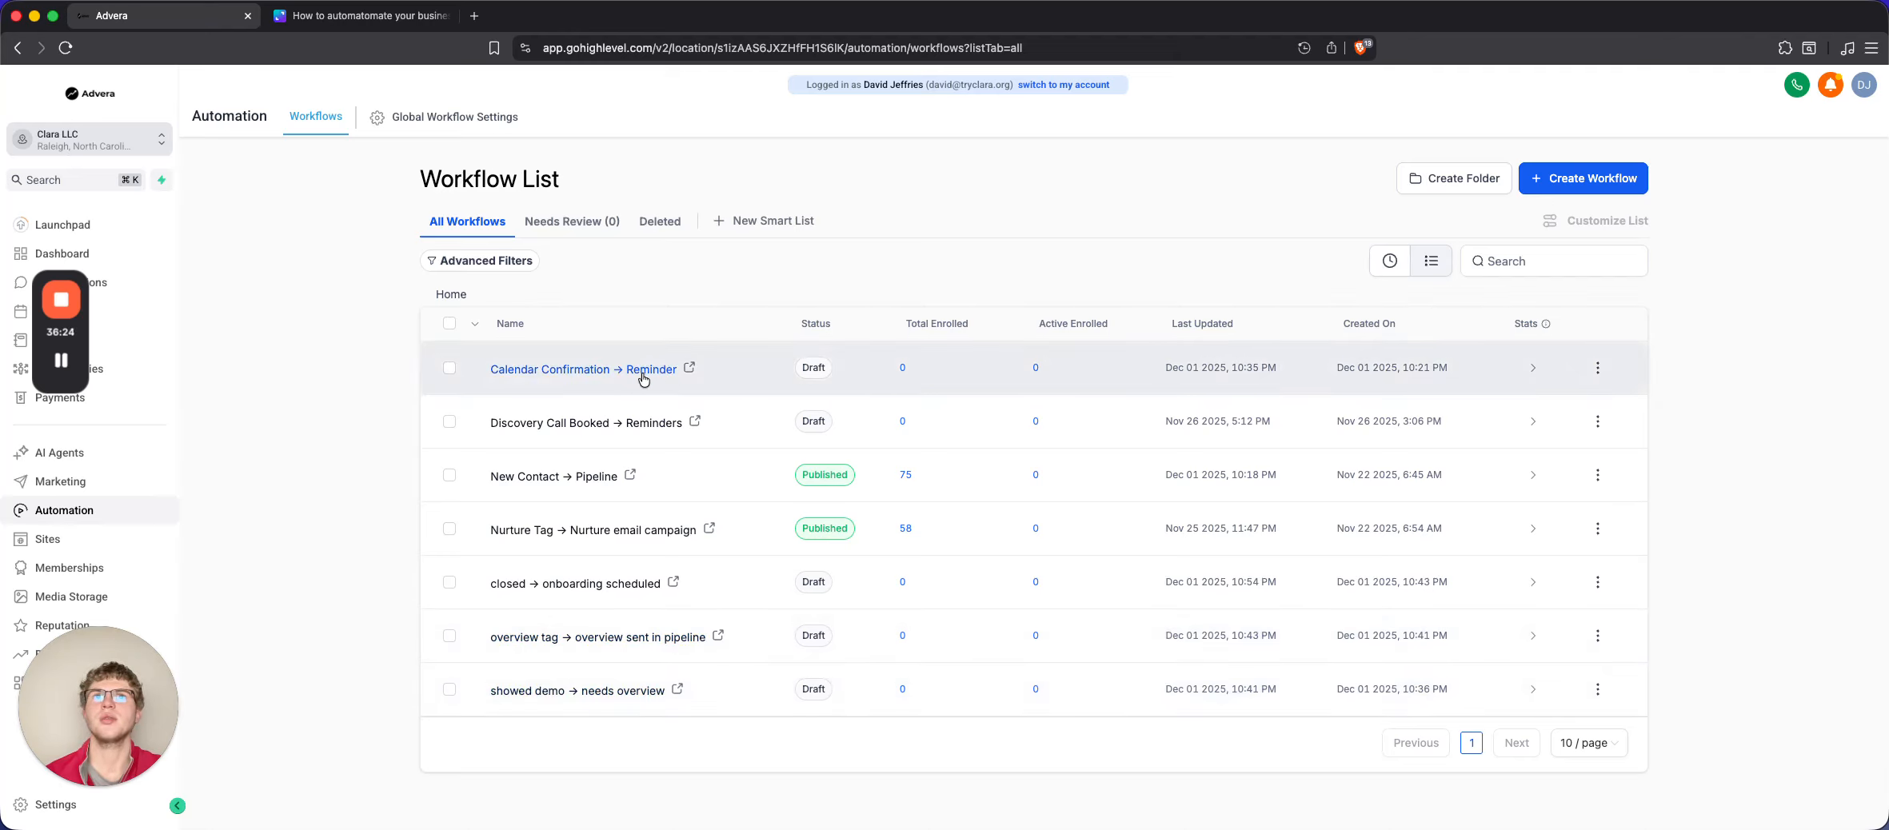
click(388, 16)
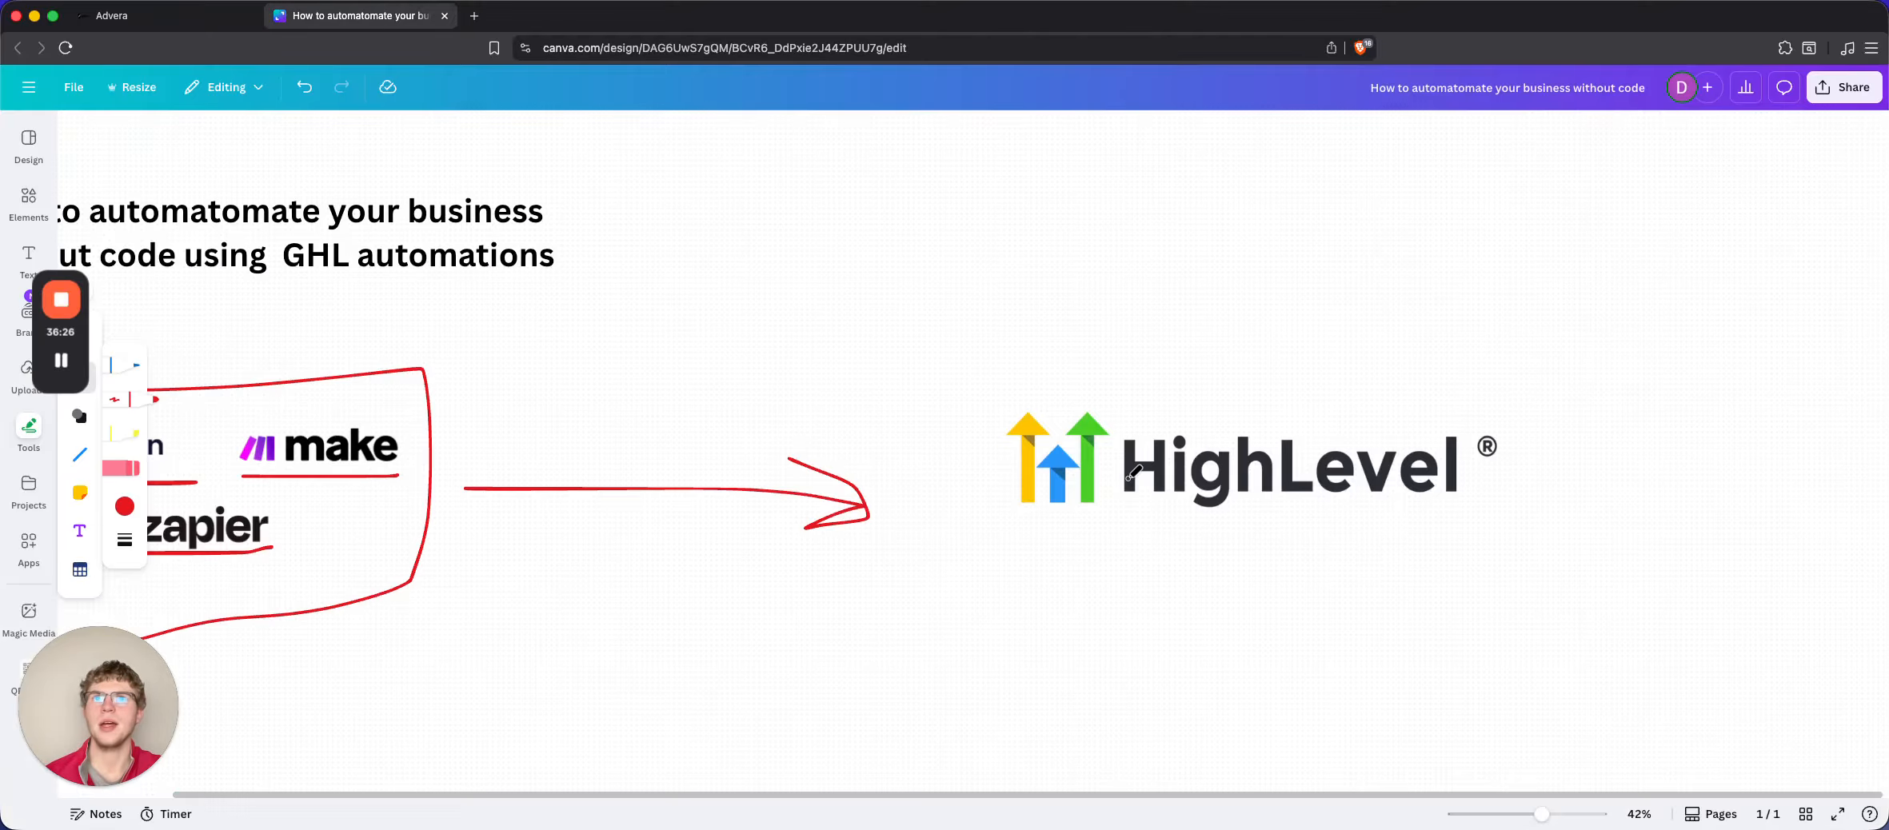
Underline the HighLevel logo with a freehand red line spanning its full width
drag(995, 531, 1646, 506)
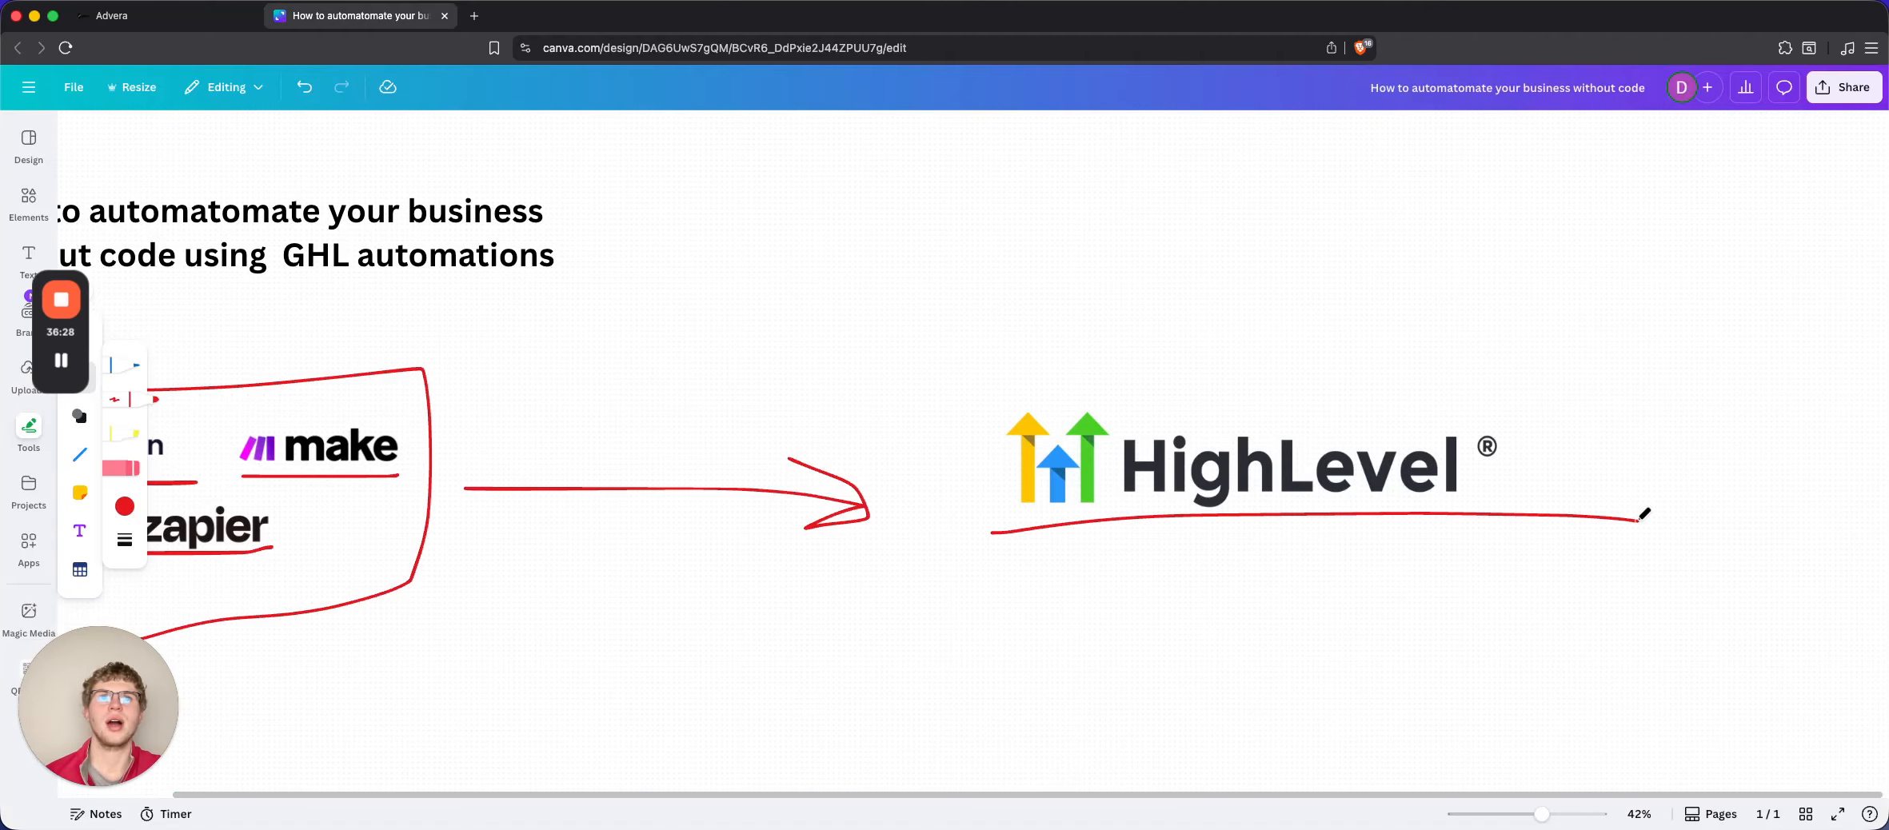
scroll(1043, 578, left, 15)
scroll(780, 392, right, 7)
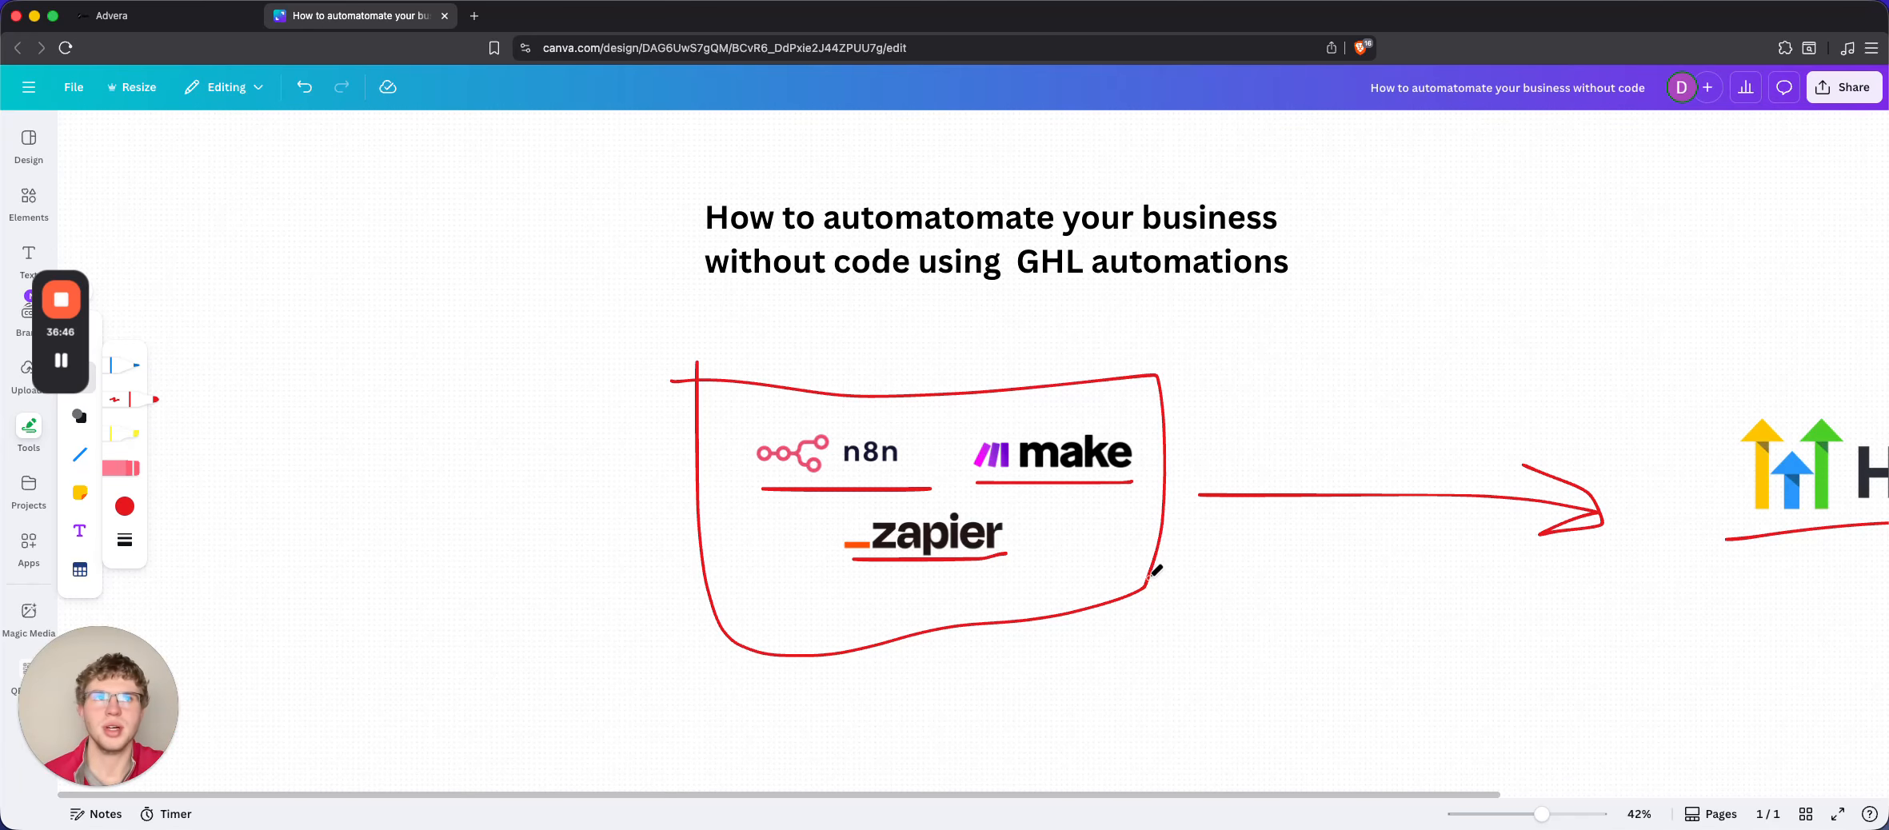
scroll(1154, 571, right, 10)
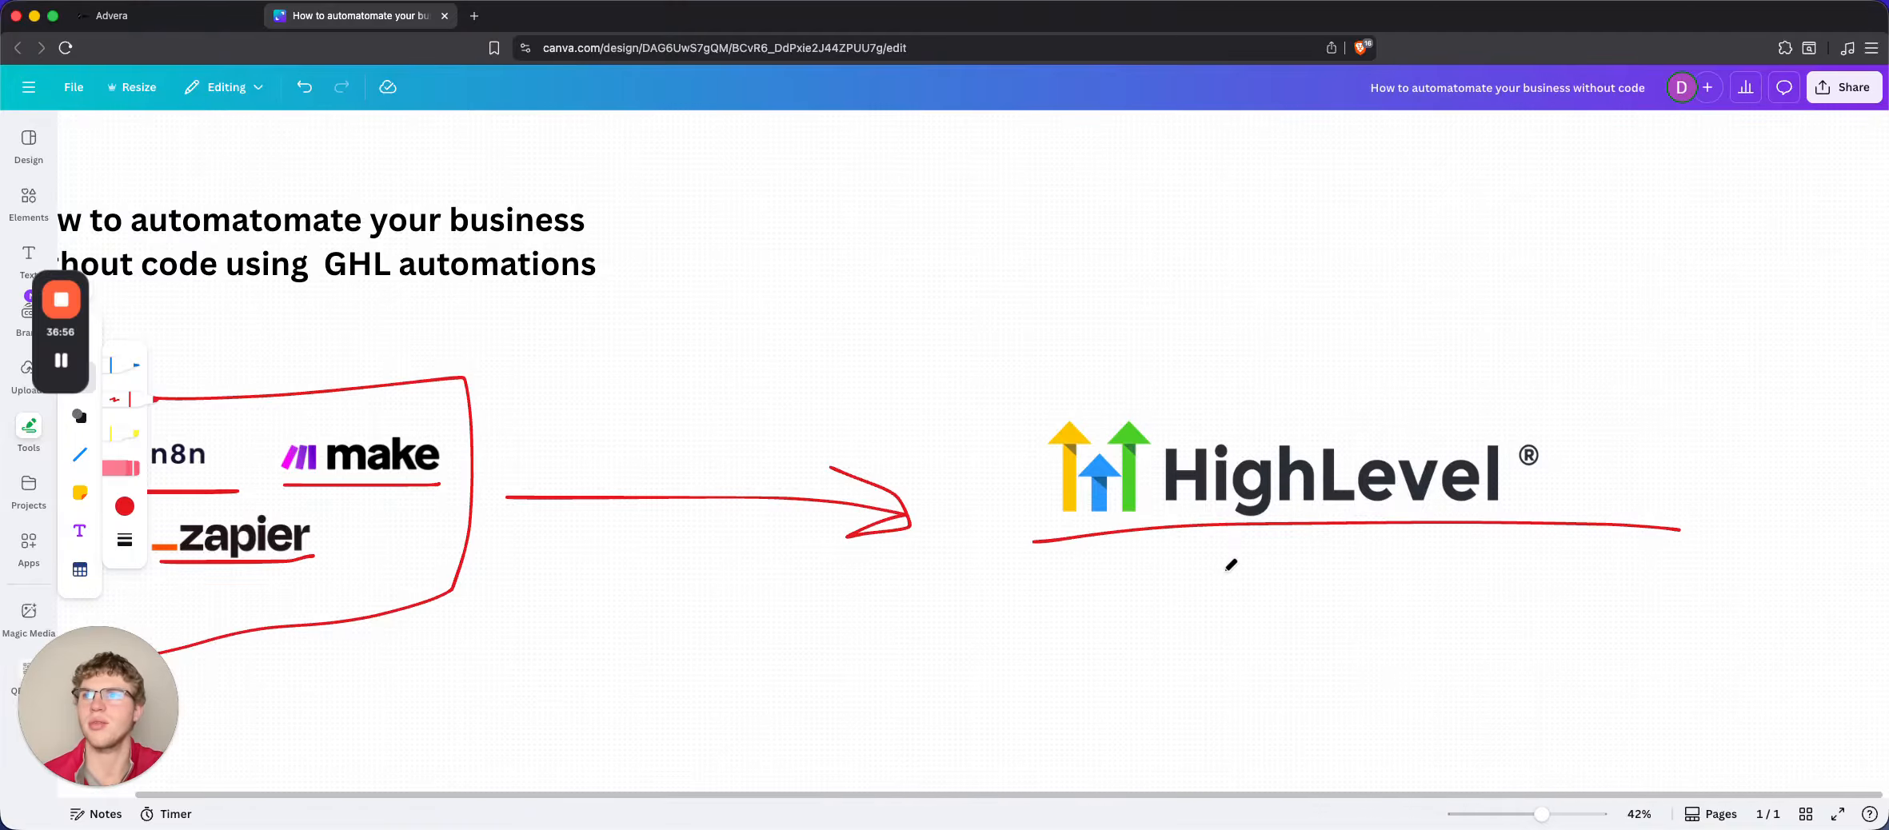
Mark the n8n, make and zapier logos with small red dots, and circle the HighLevel logo in red
scroll(1229, 558, left, 5)
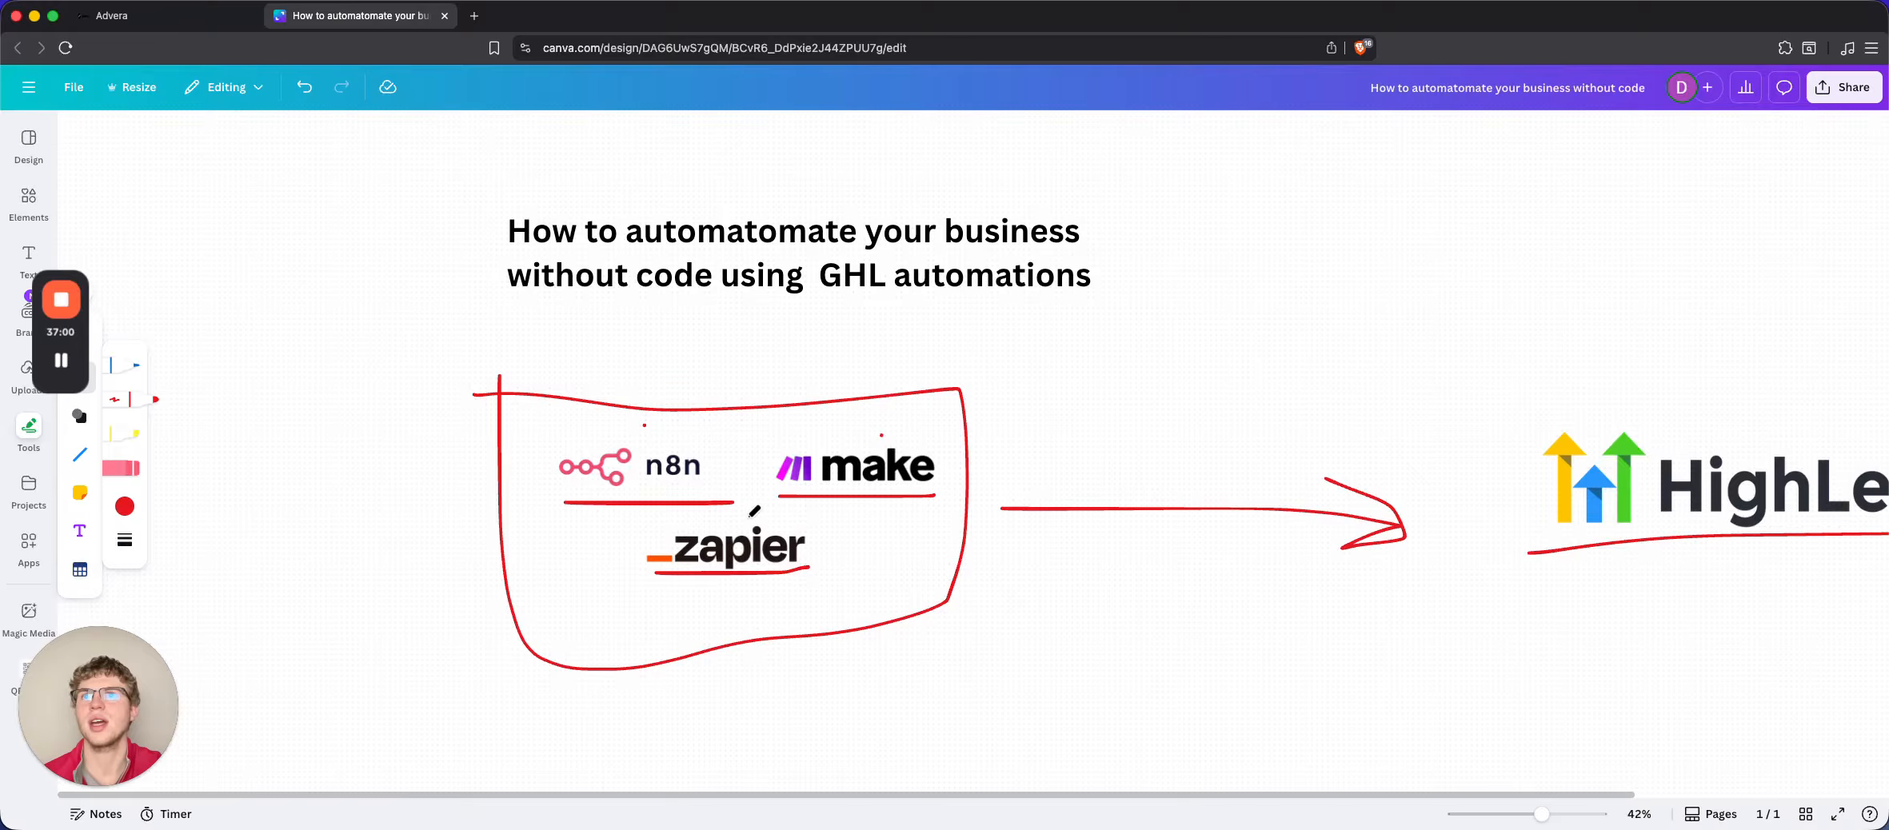
scroll(969, 647, right, 10)
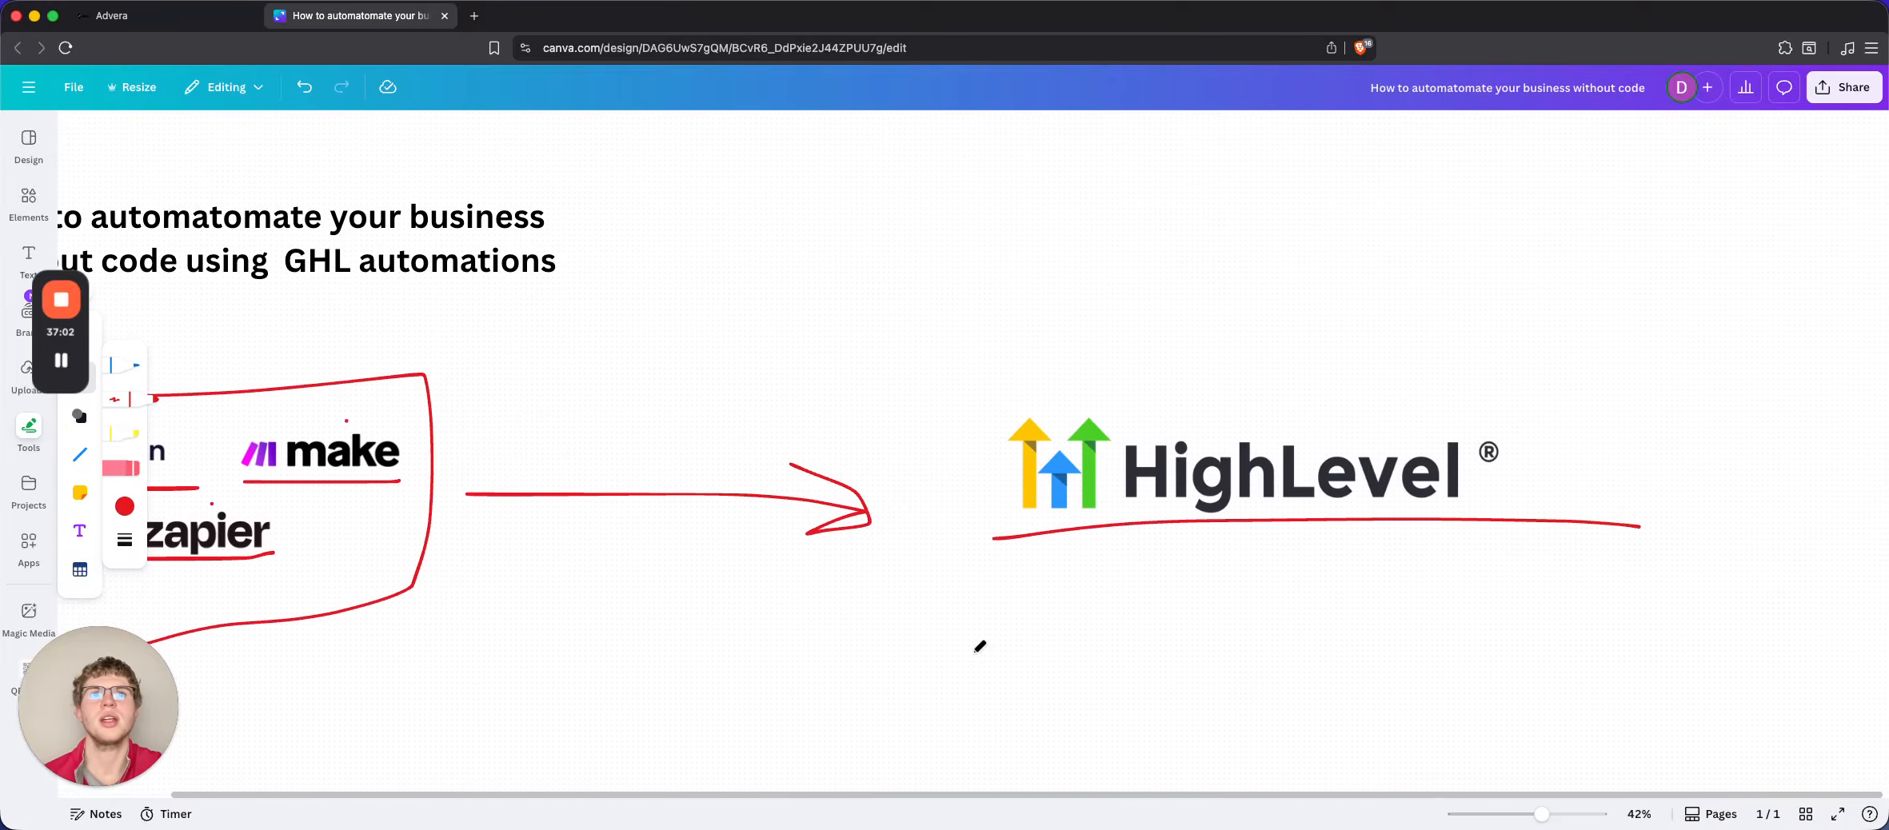
mouse_move(1494, 334)
mouse_down()
mouse_move(1168, 313)
mouse_move(1763, 548)
mouse_move(1369, 210)
mouse_up()
Examine the design's heading about automating a business without code using GHL automations up close
scroll(1231, 576, left, 10)
scroll(1230, 577, up, 4)
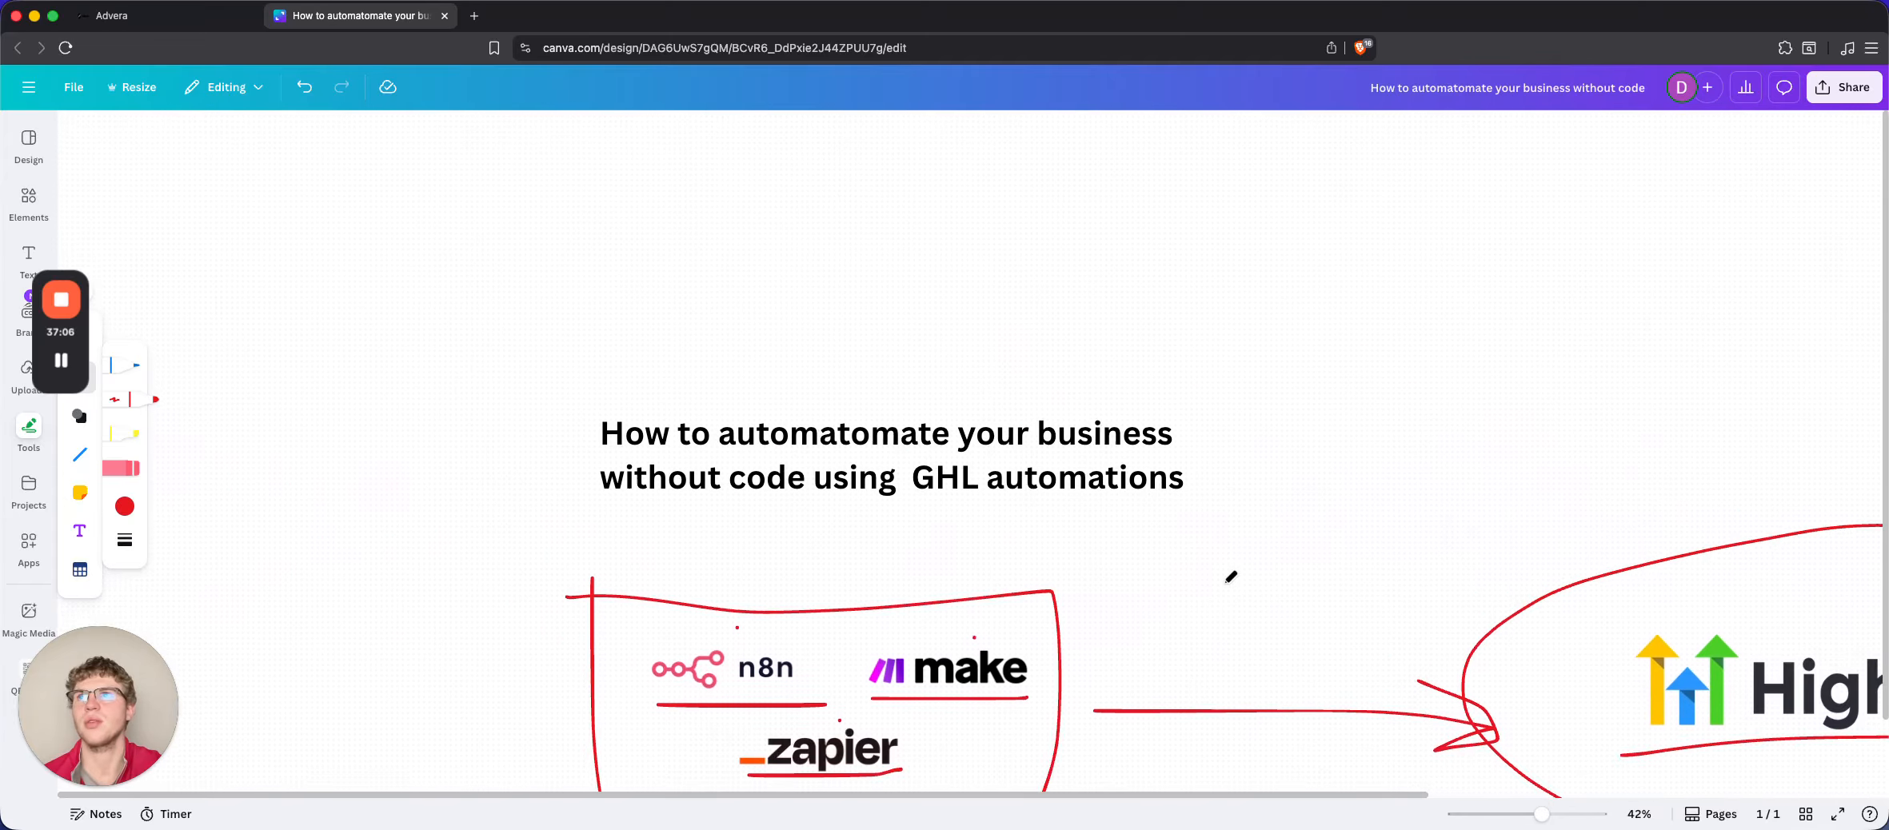
scroll(1230, 577, up, 5)
scroll(1230, 576, up, 5)
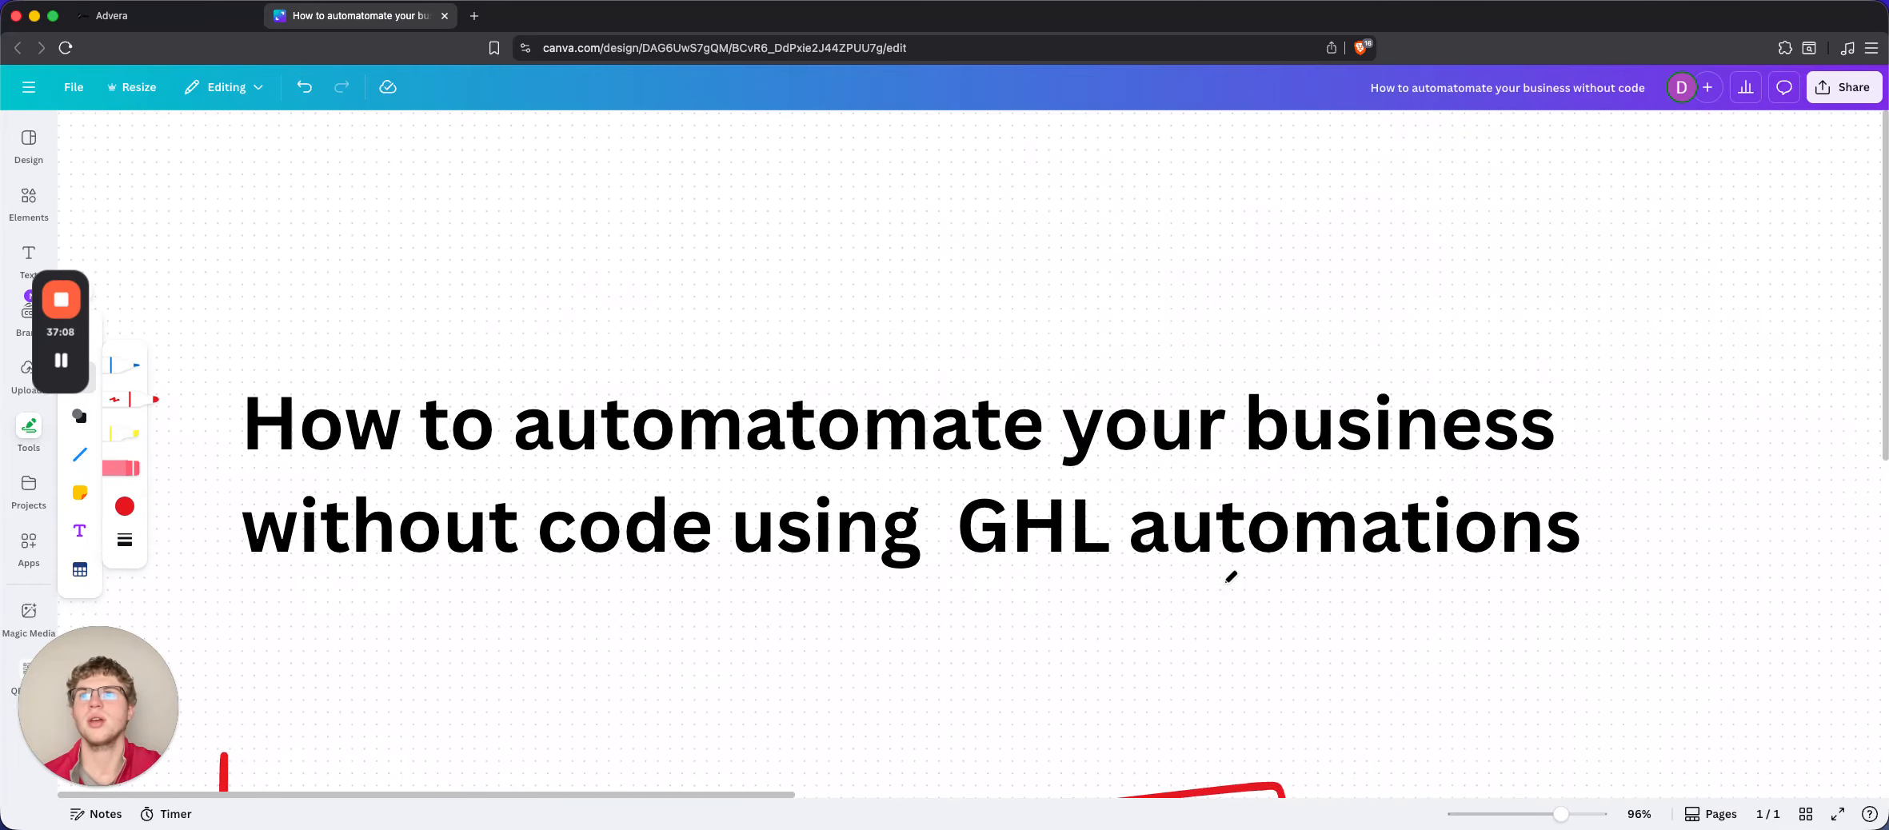